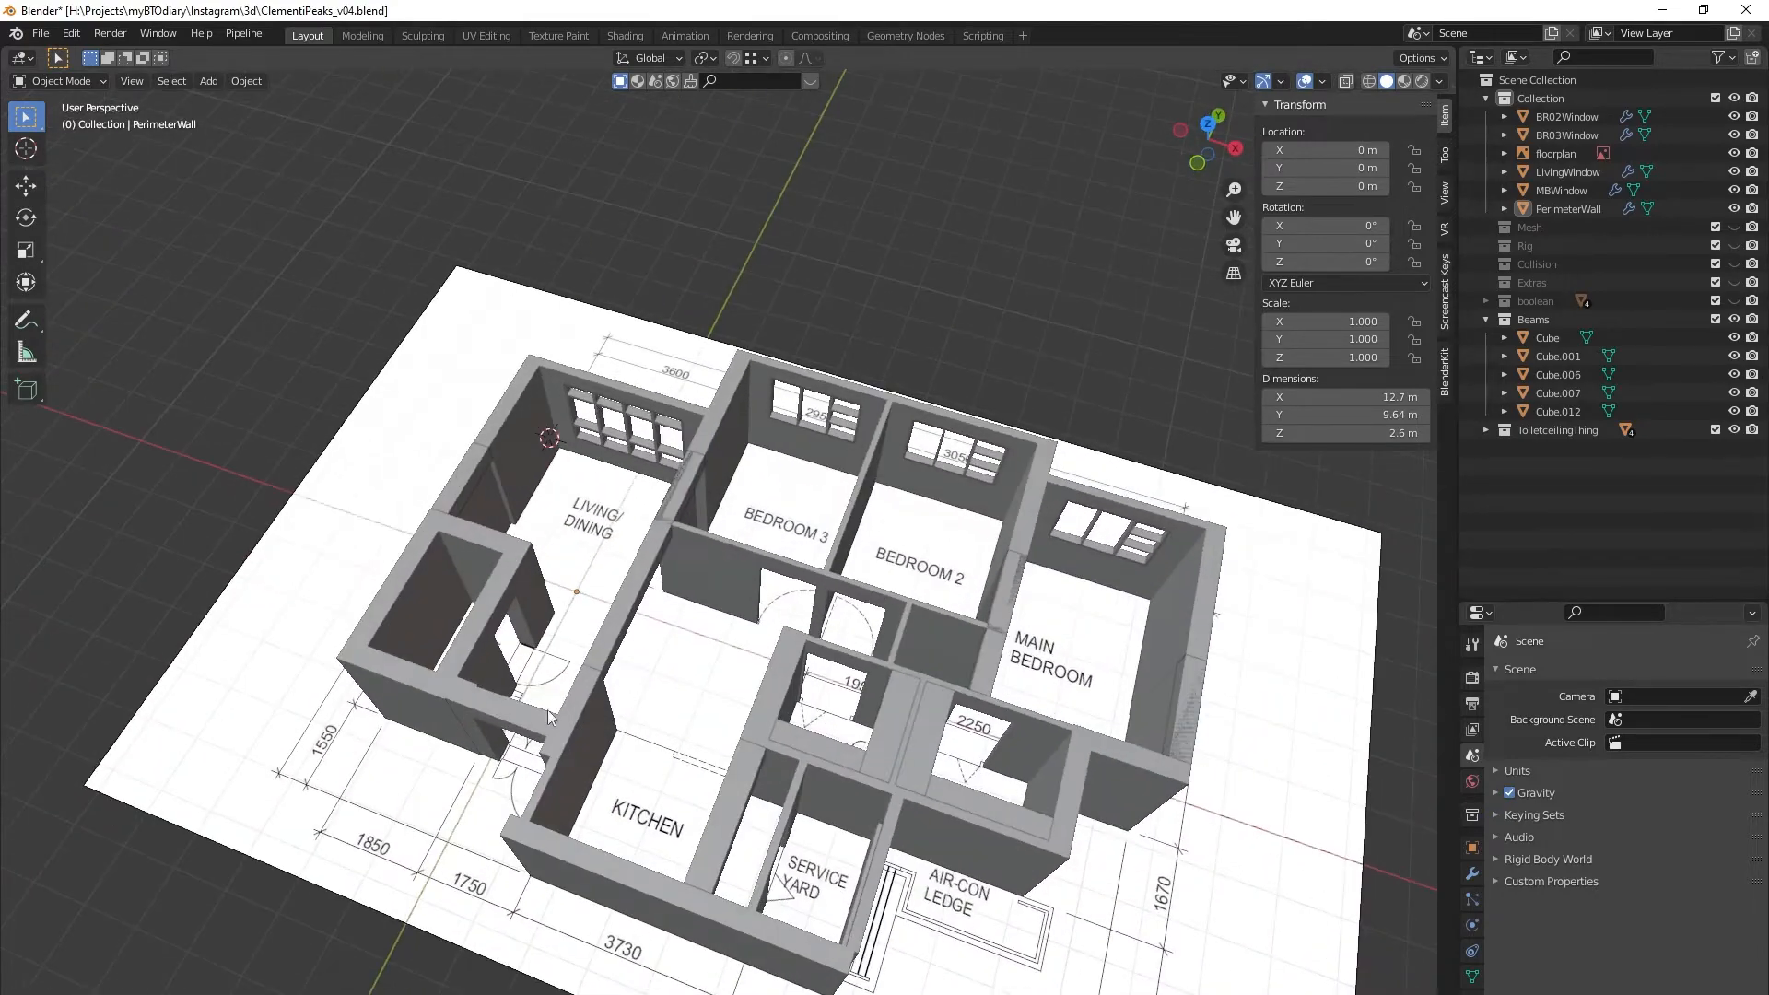
Delete the uneven wall section spanning the main entrance opening in the PerimeterWall mesh, including its faces below the top.
middle_drag(742, 611, 799, 631)
shift+middle_drag(585, 643, 995, 495)
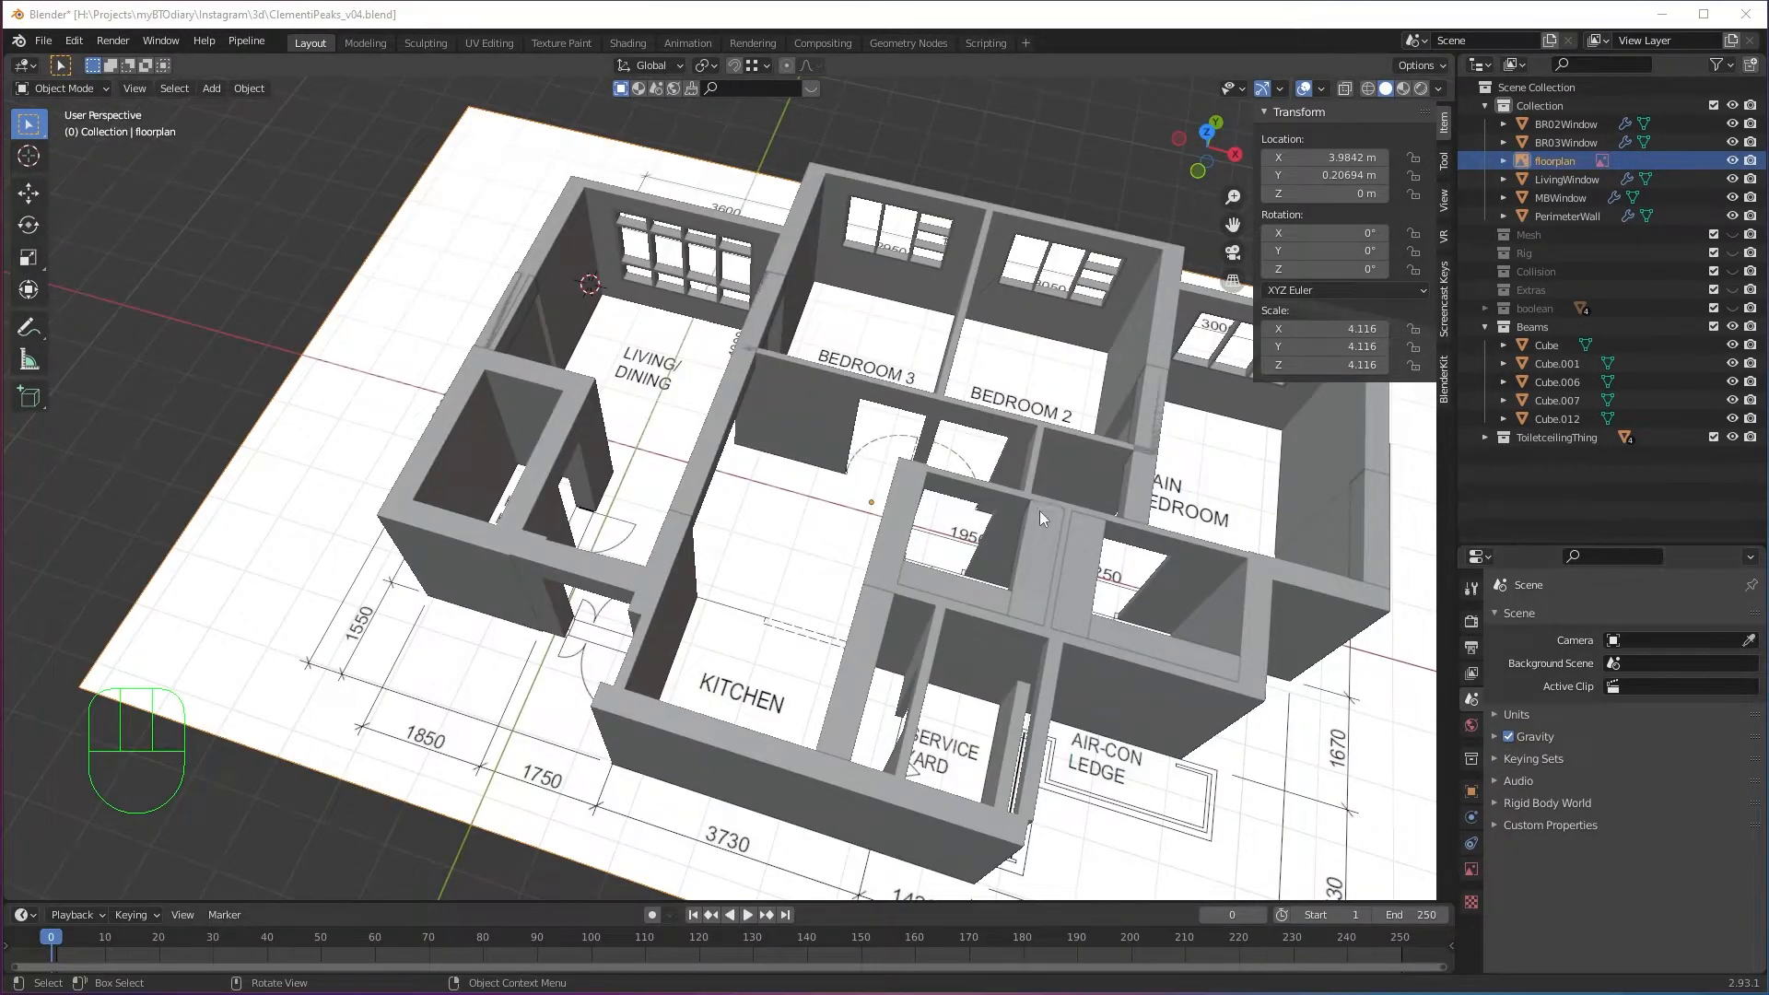
middle_drag(1039, 510, 887, 612)
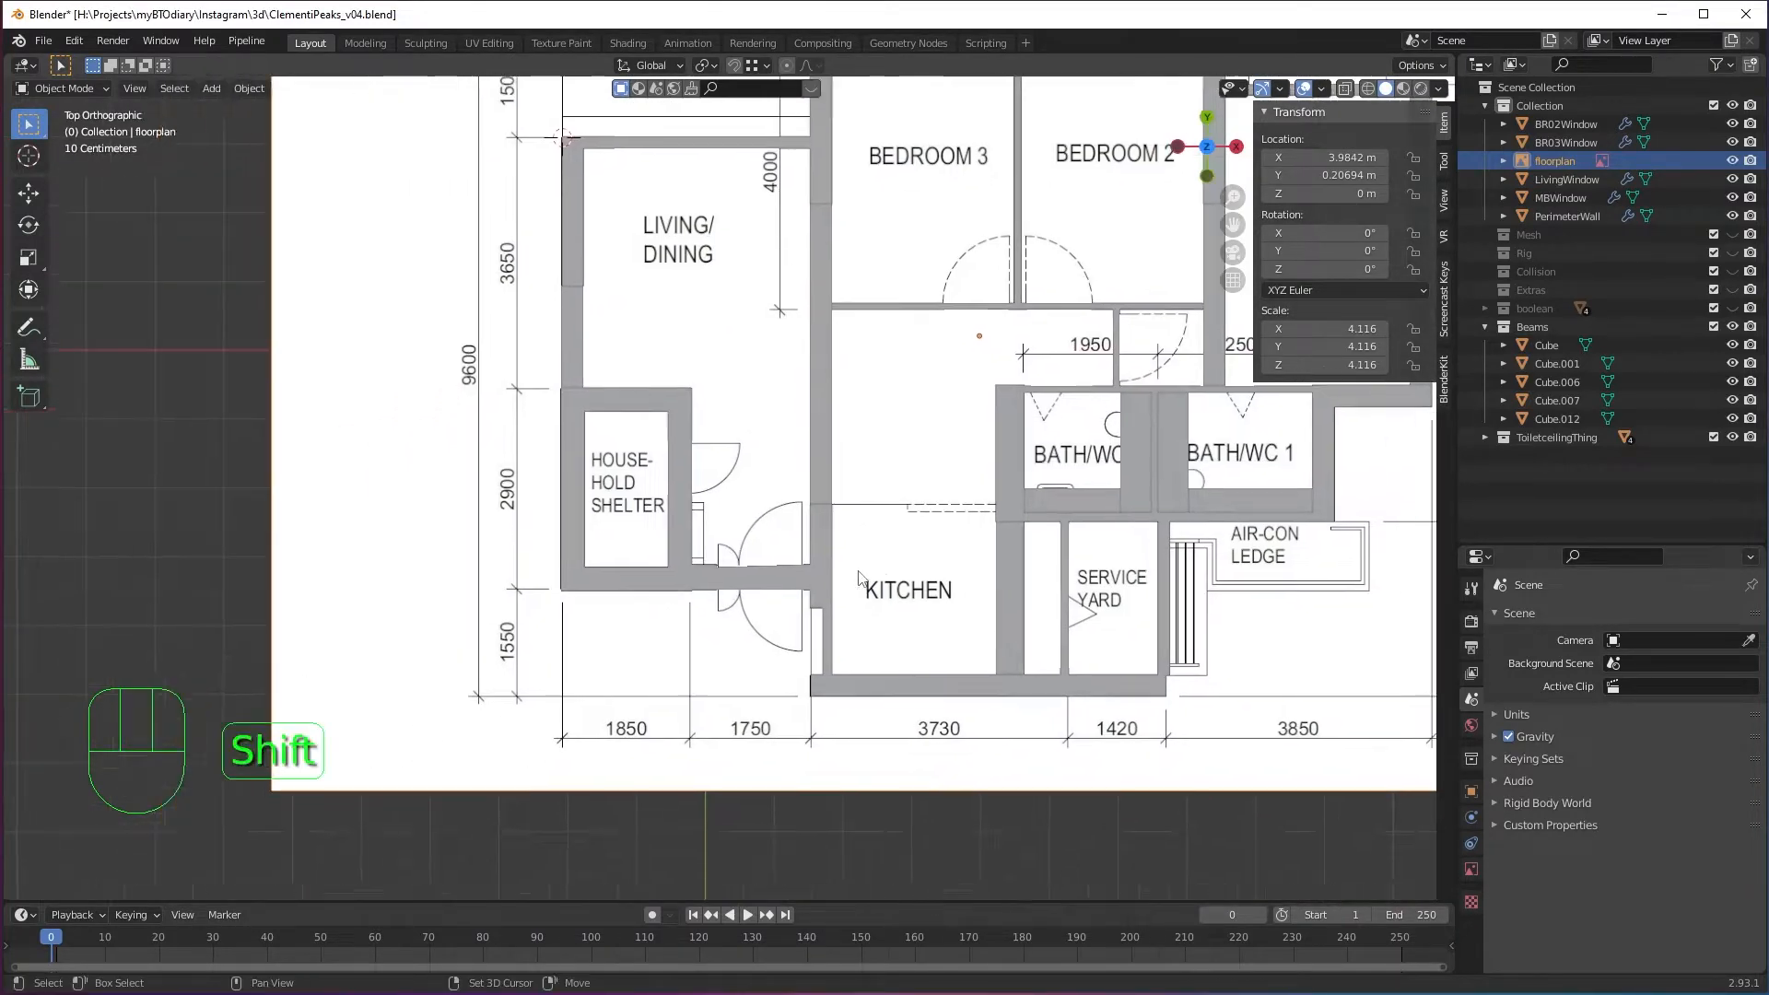
scroll(867, 672, up, 4)
shift+middle_drag(999, 713, 1036, 624)
scroll(822, 612, up, 4)
scroll(938, 655, up, 2)
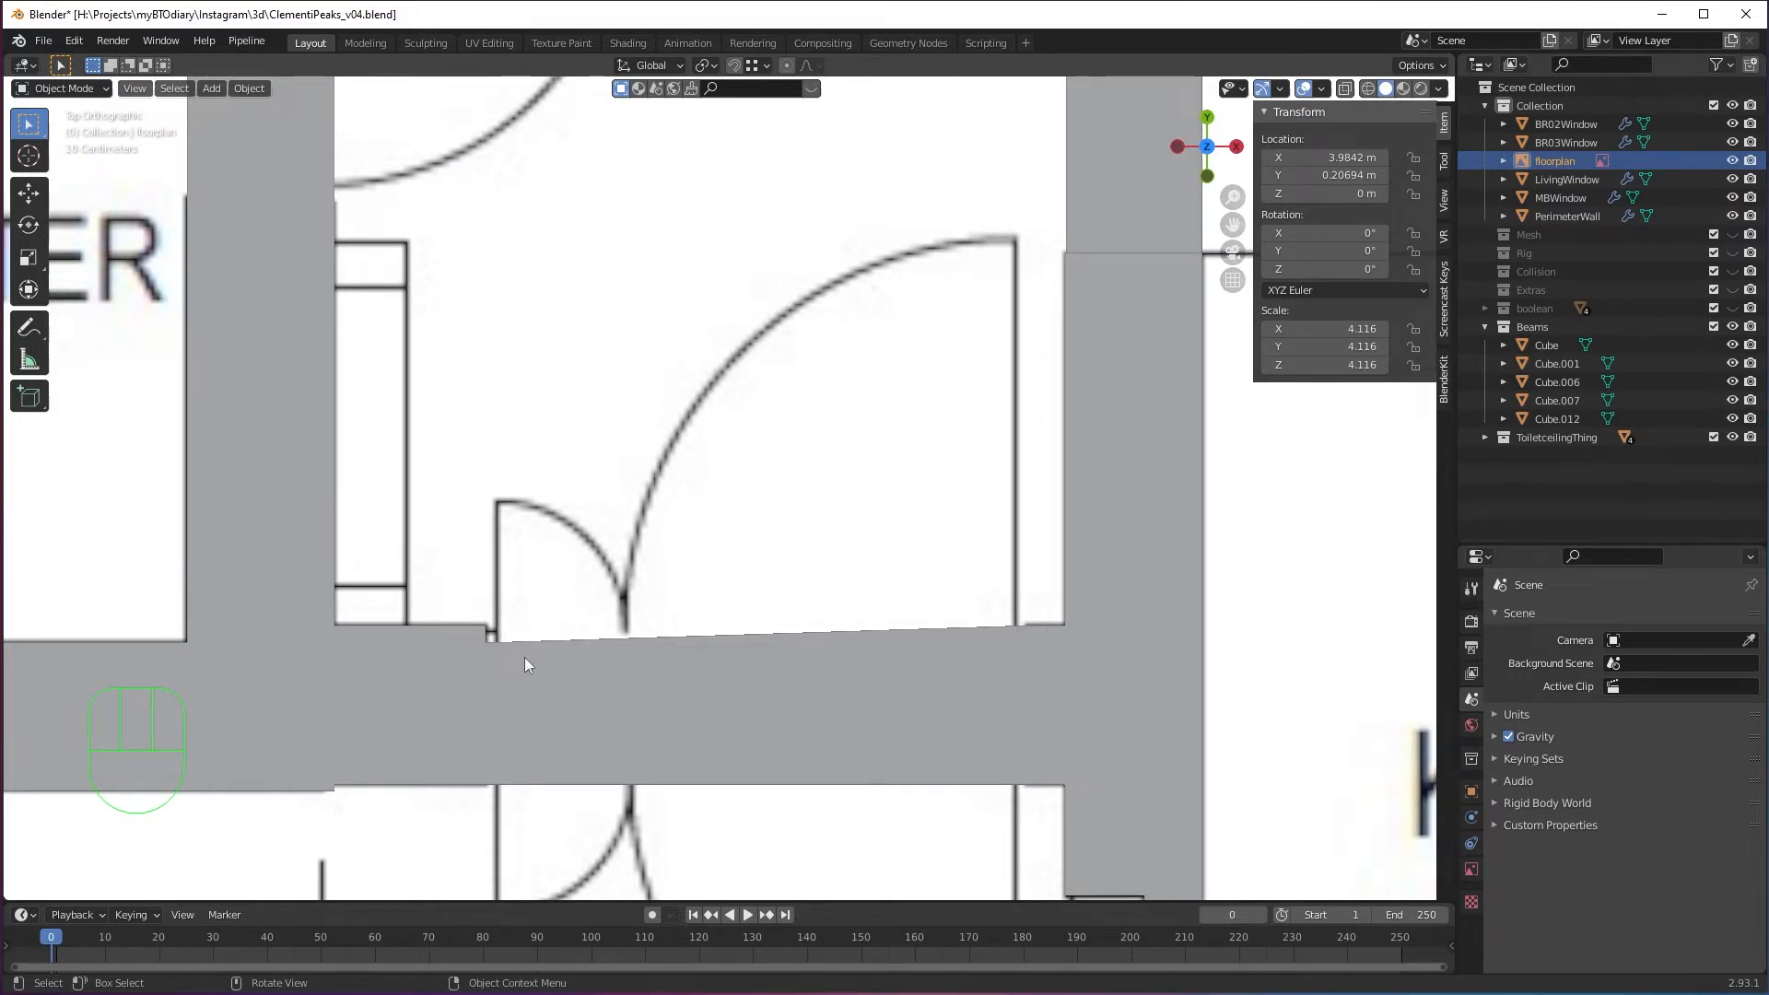
click(661, 672)
key(Tab)
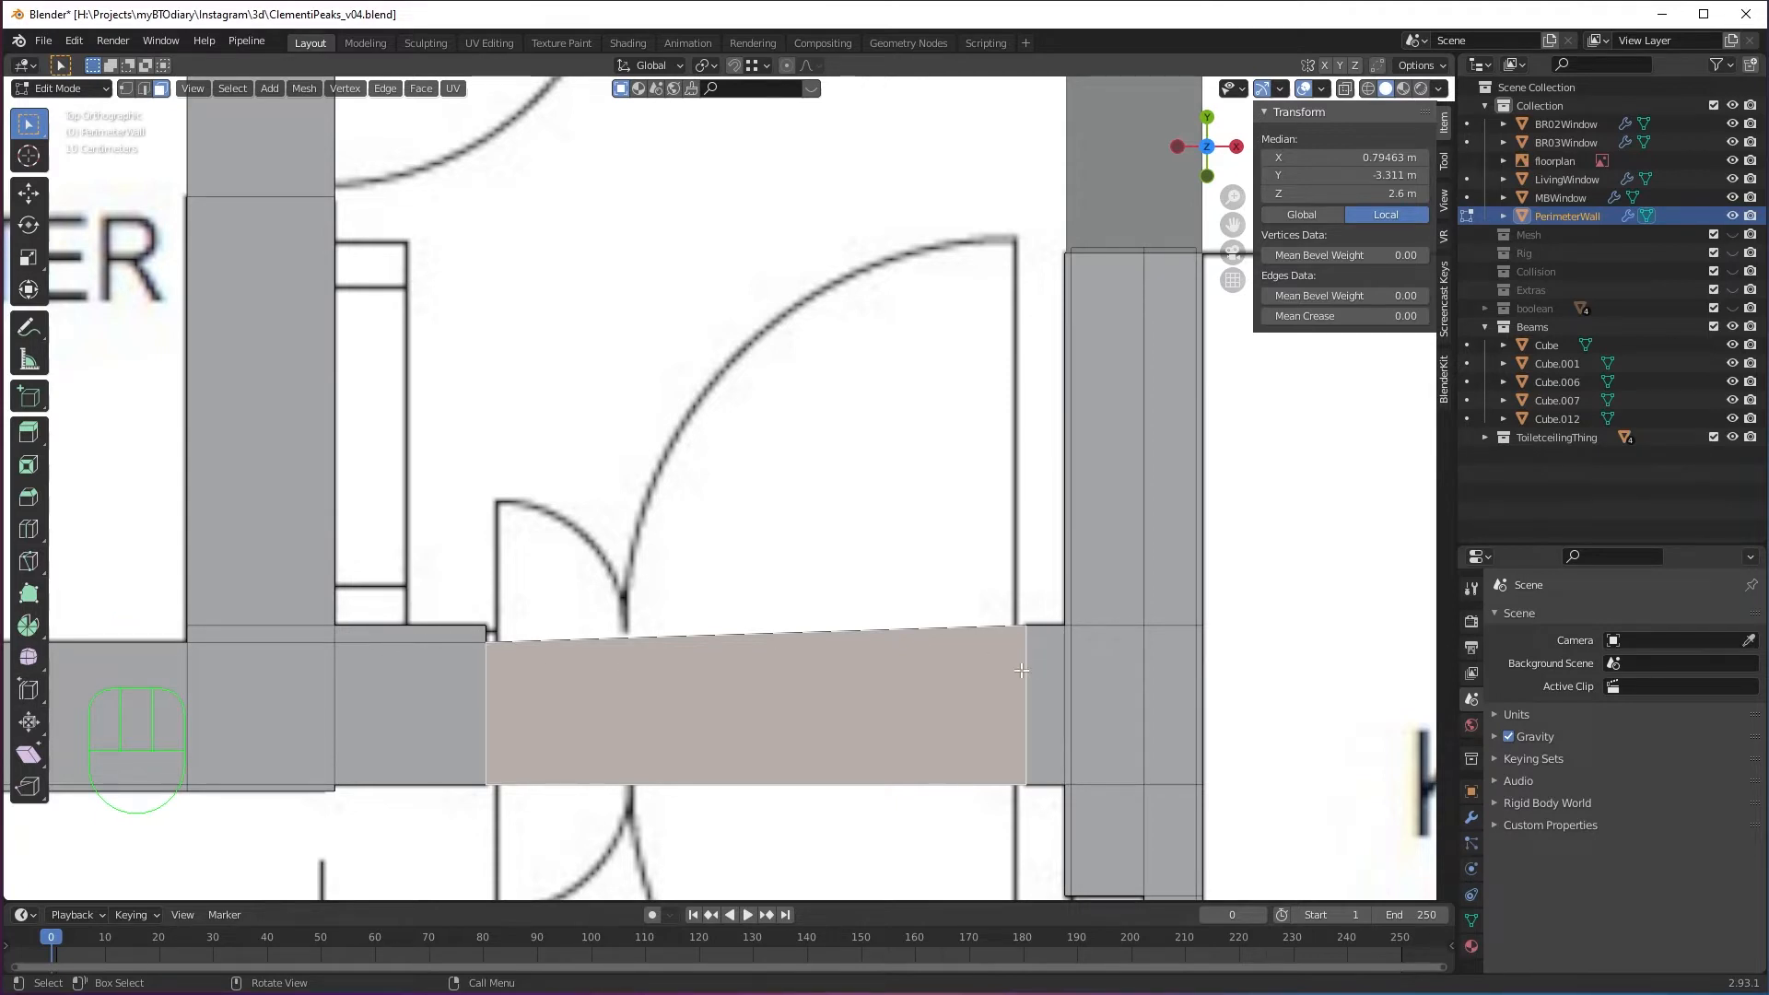
key(alt+z)
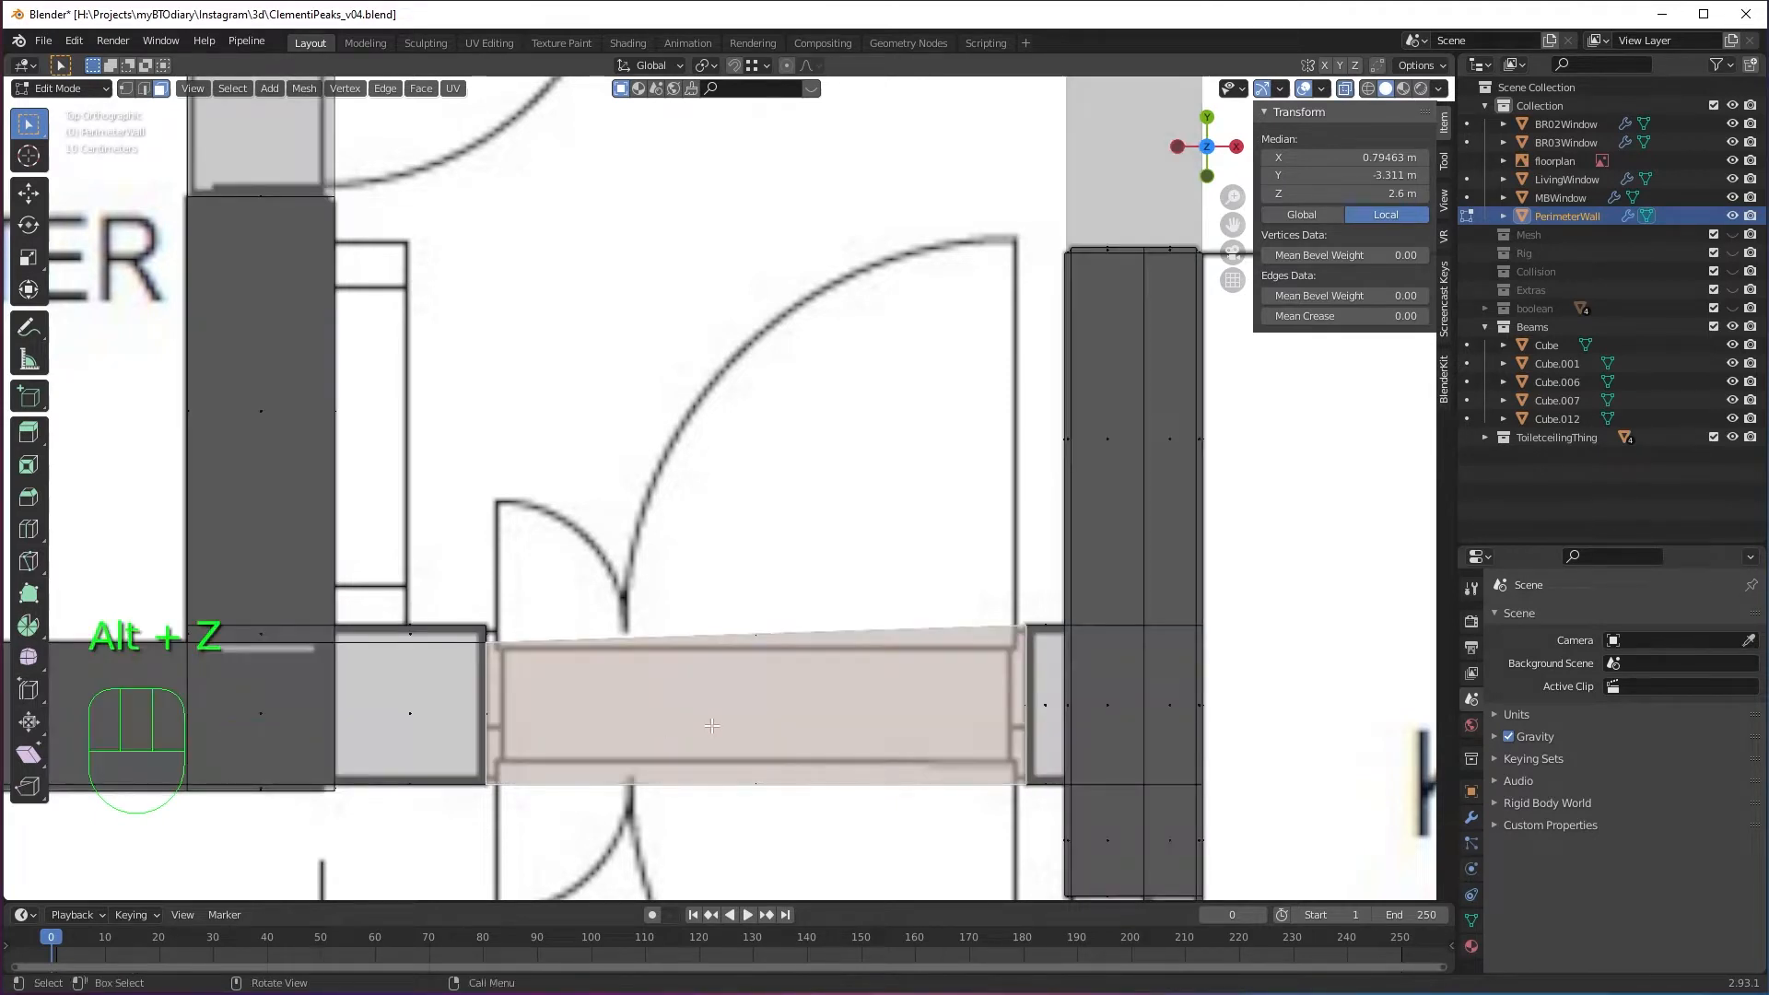
key(3)
drag(677, 543, 861, 857)
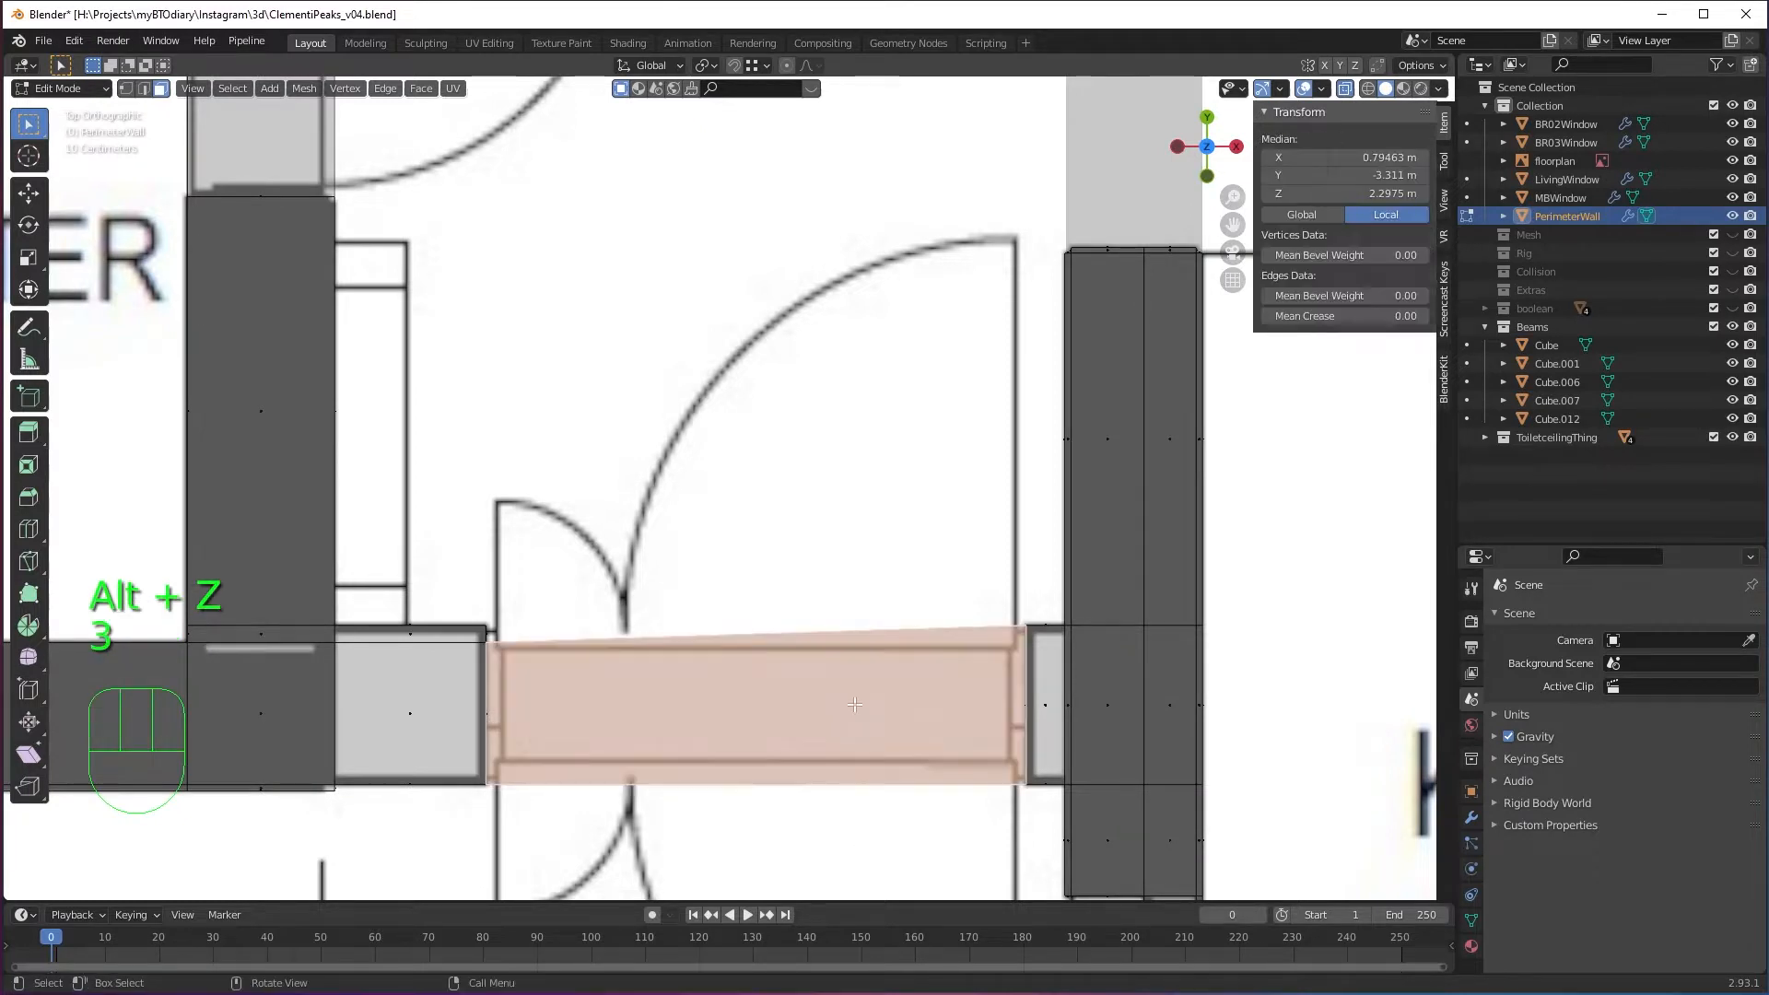
key(x)
click(864, 644)
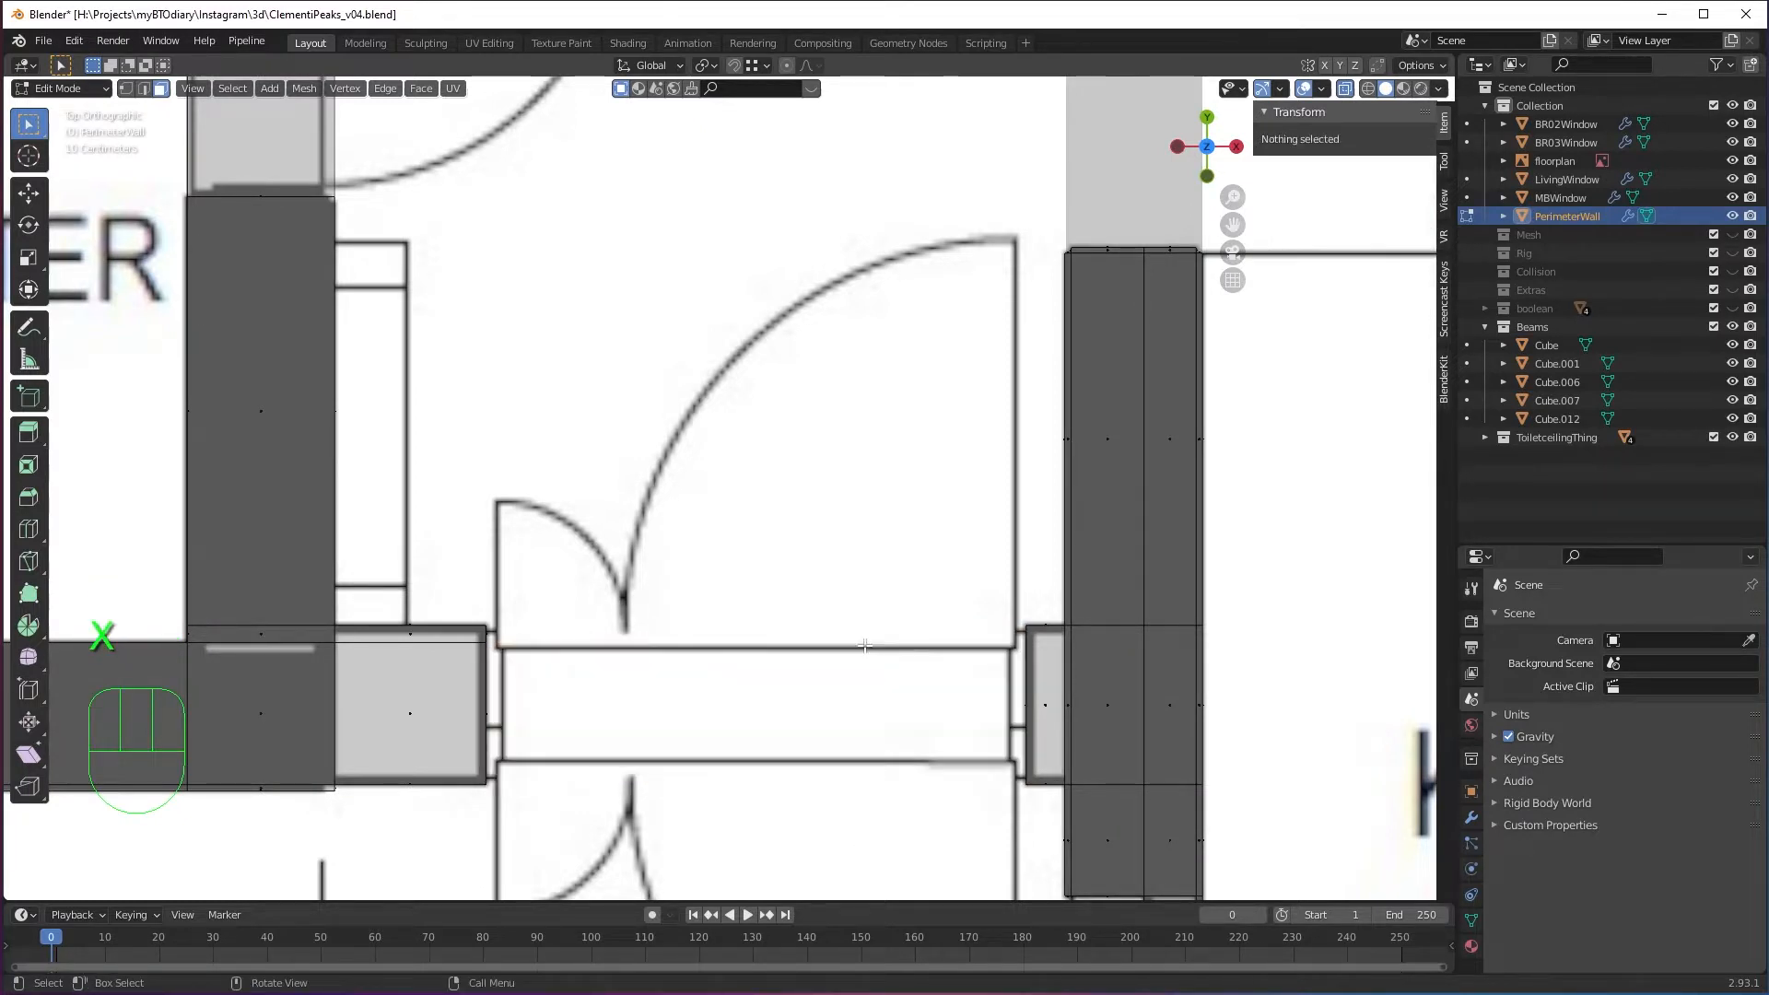
Add a loop cut across the kitchen-side wall by the main entrance and slide it level with the shelter-side wall edge.
key(Tab)
scroll(1044, 678, up, 1)
shift+middle_drag(1247, 707, 1192, 642)
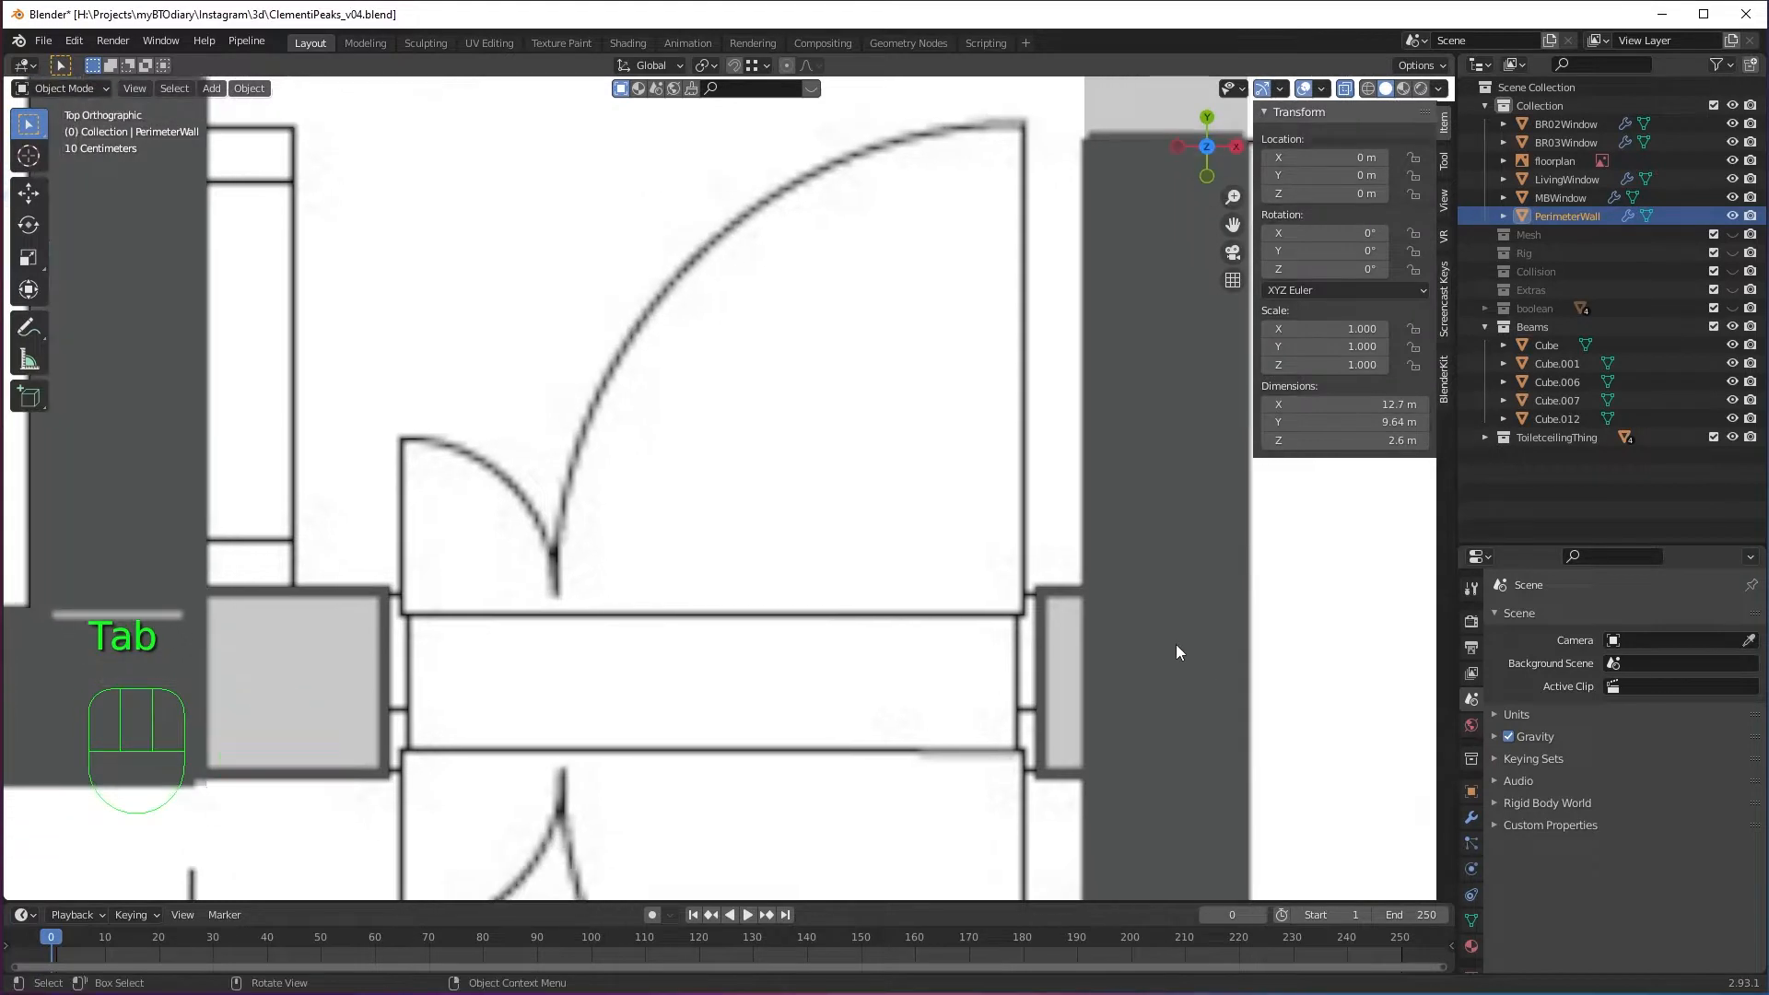
key(Tab)
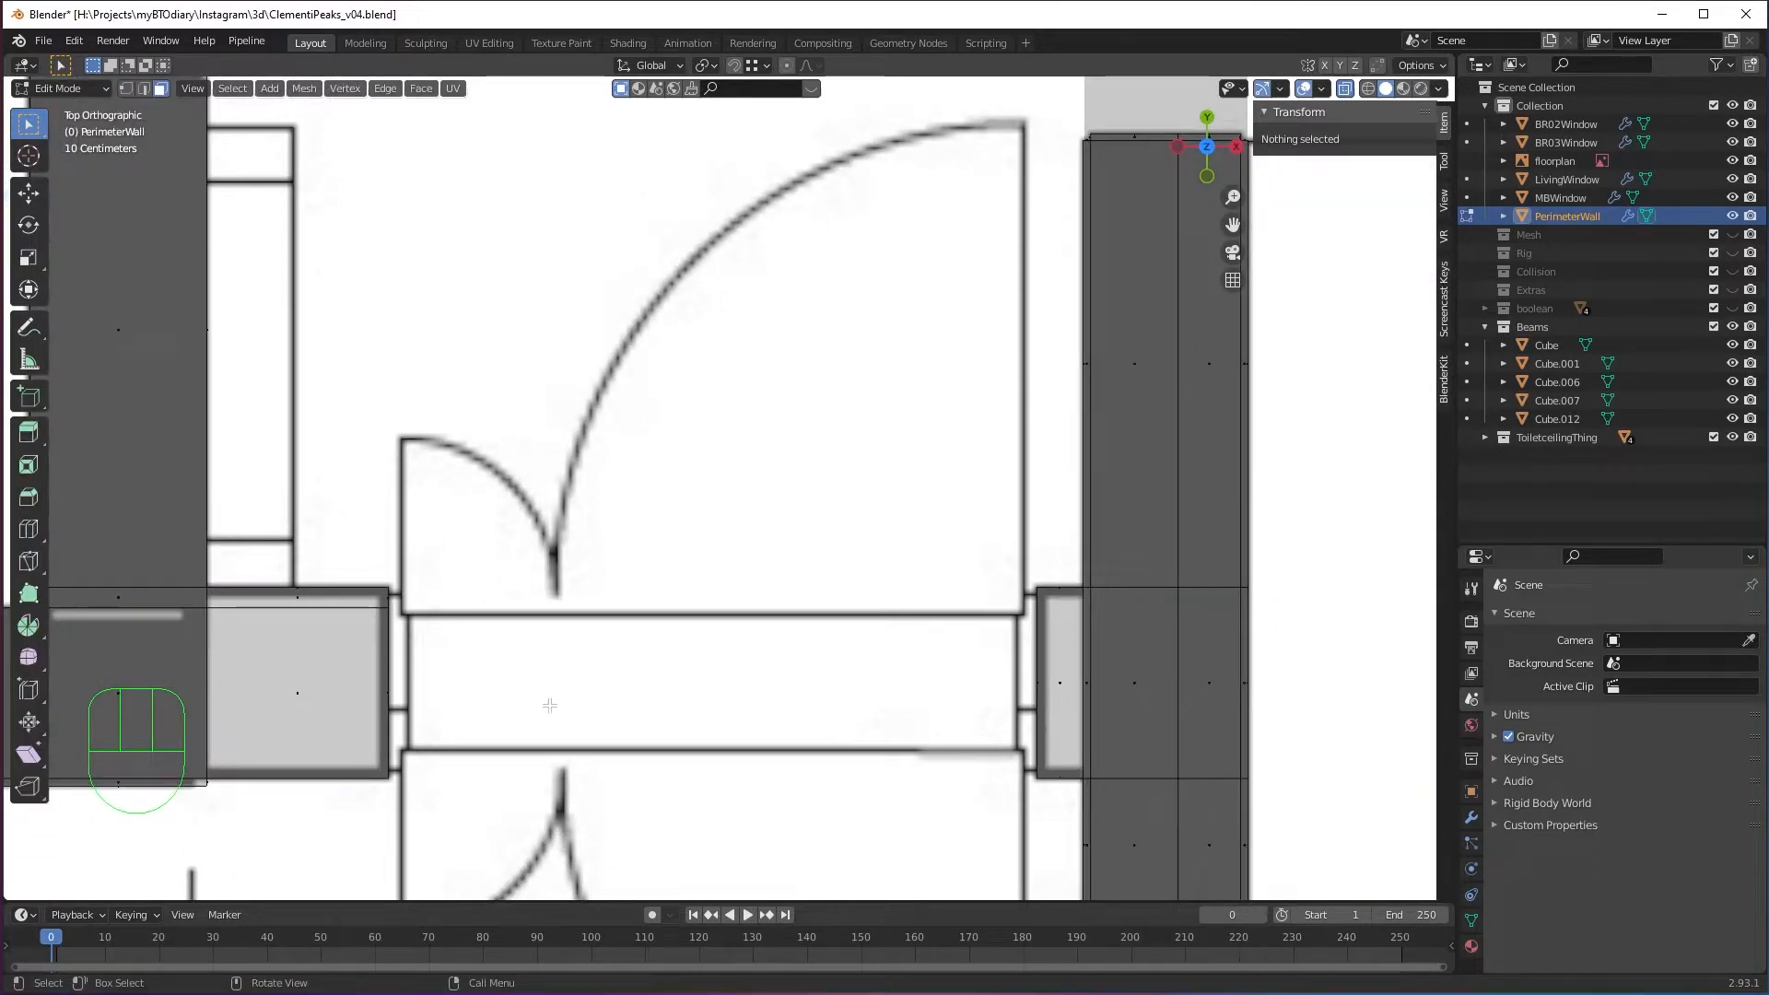
key(ctrl+r)
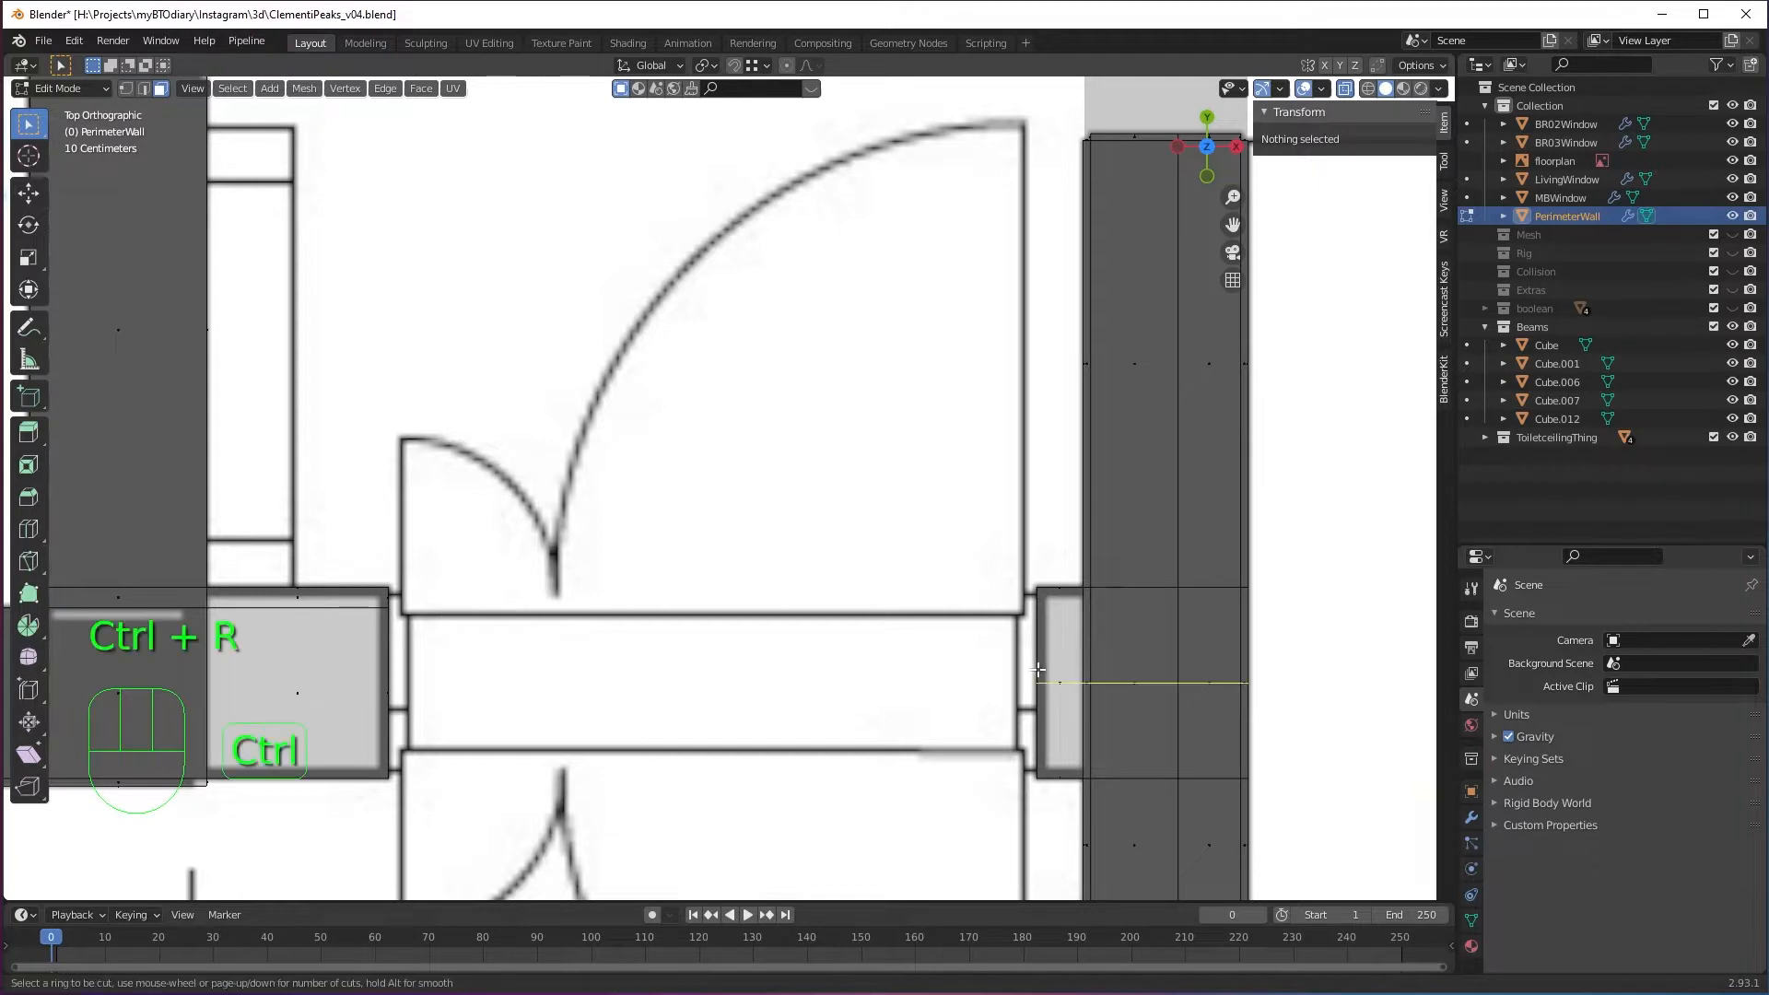
click(1037, 659)
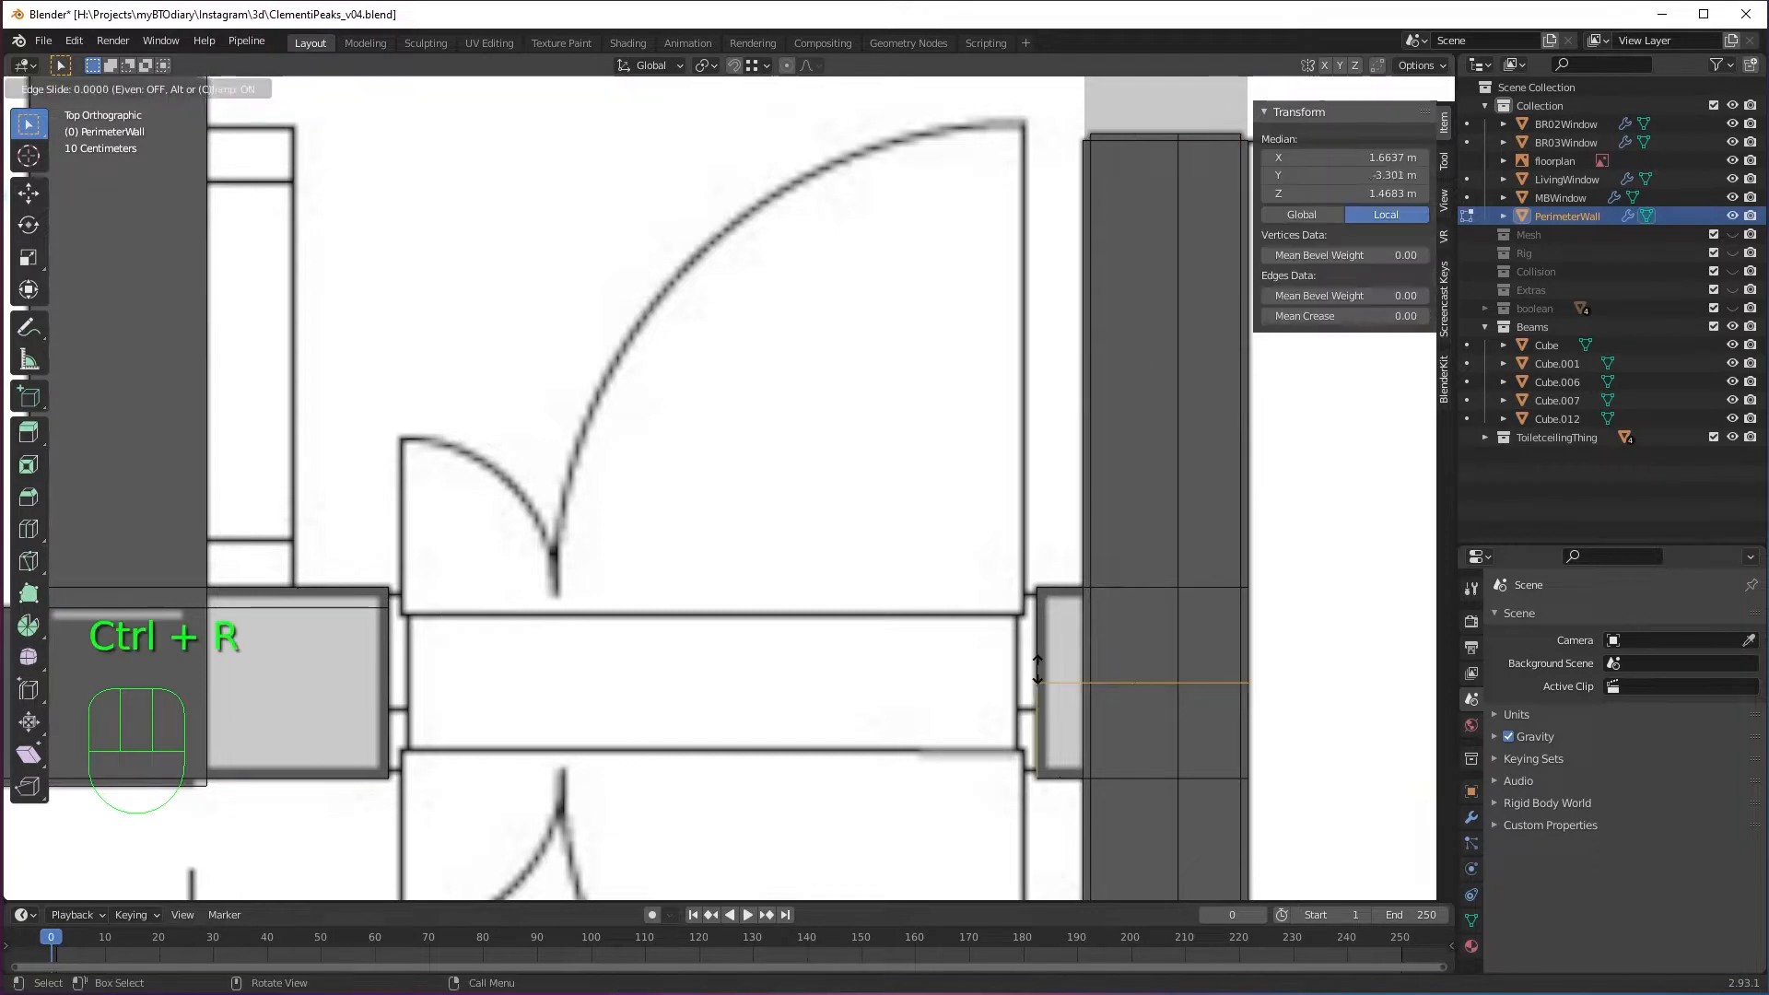
click(386, 608)
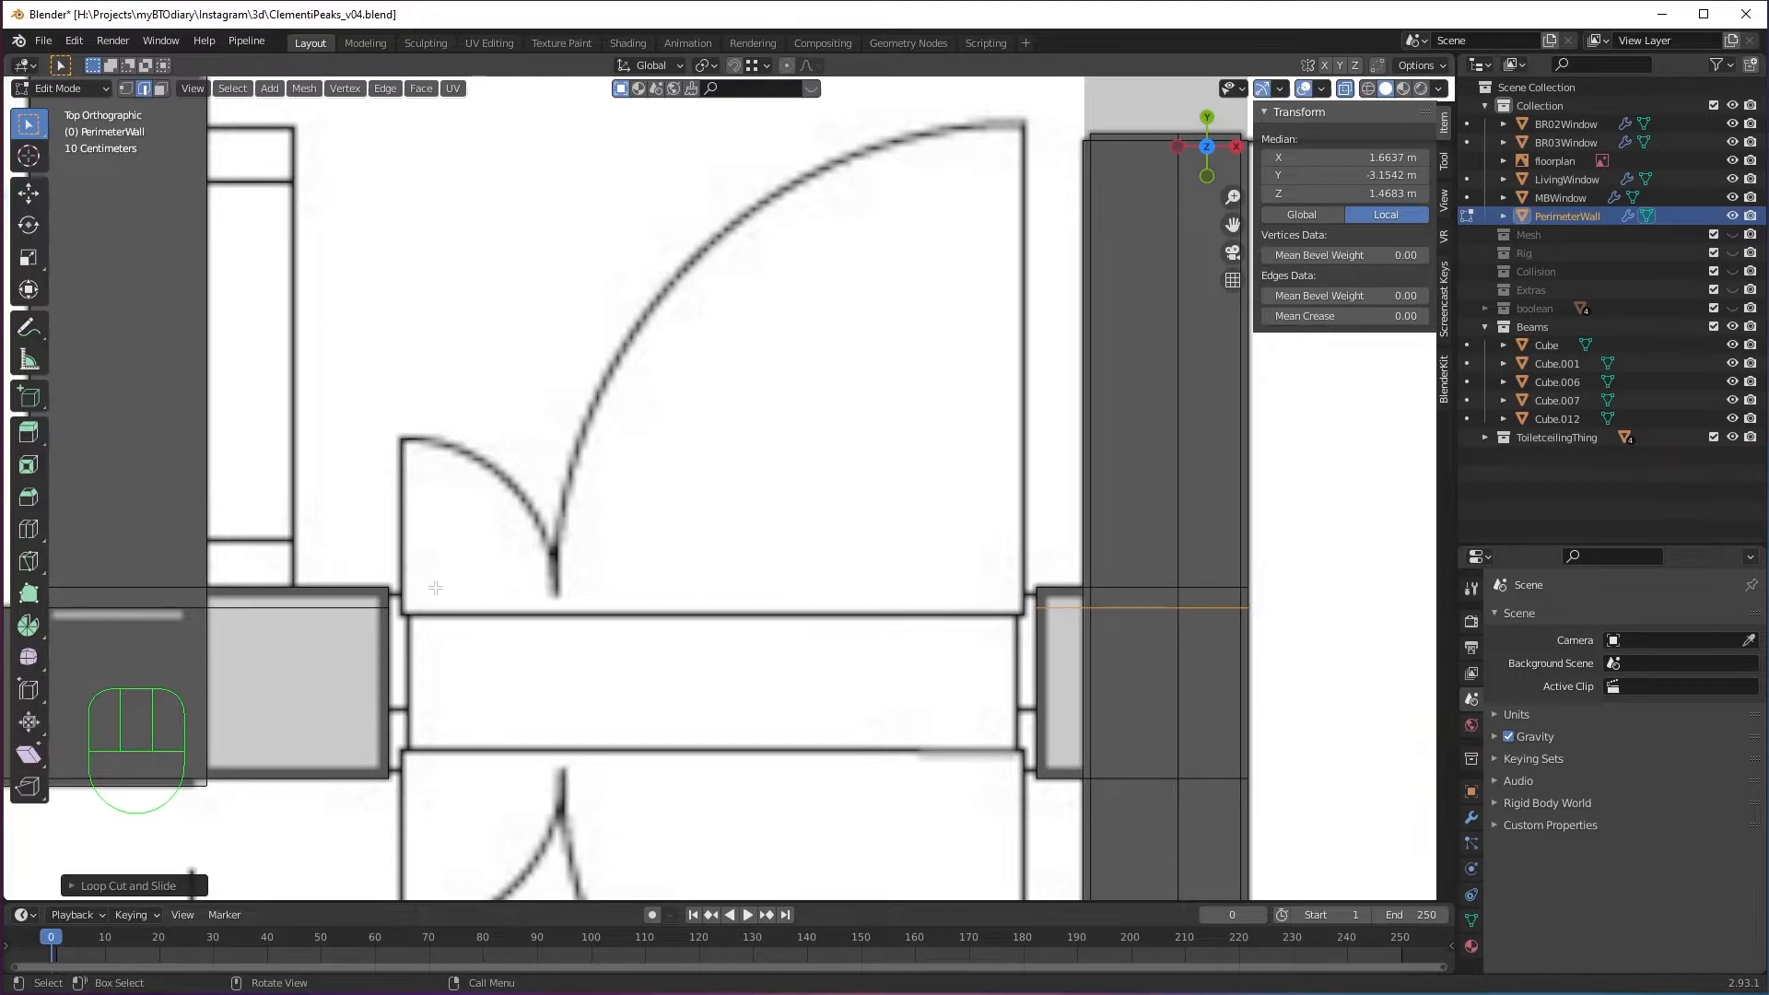
Fill a top face across the main entrance opening between the matching top edges of the two wall ends.
middle_drag(1036, 703, 689, 456)
key(alt+z)
key(2)
click(727, 348)
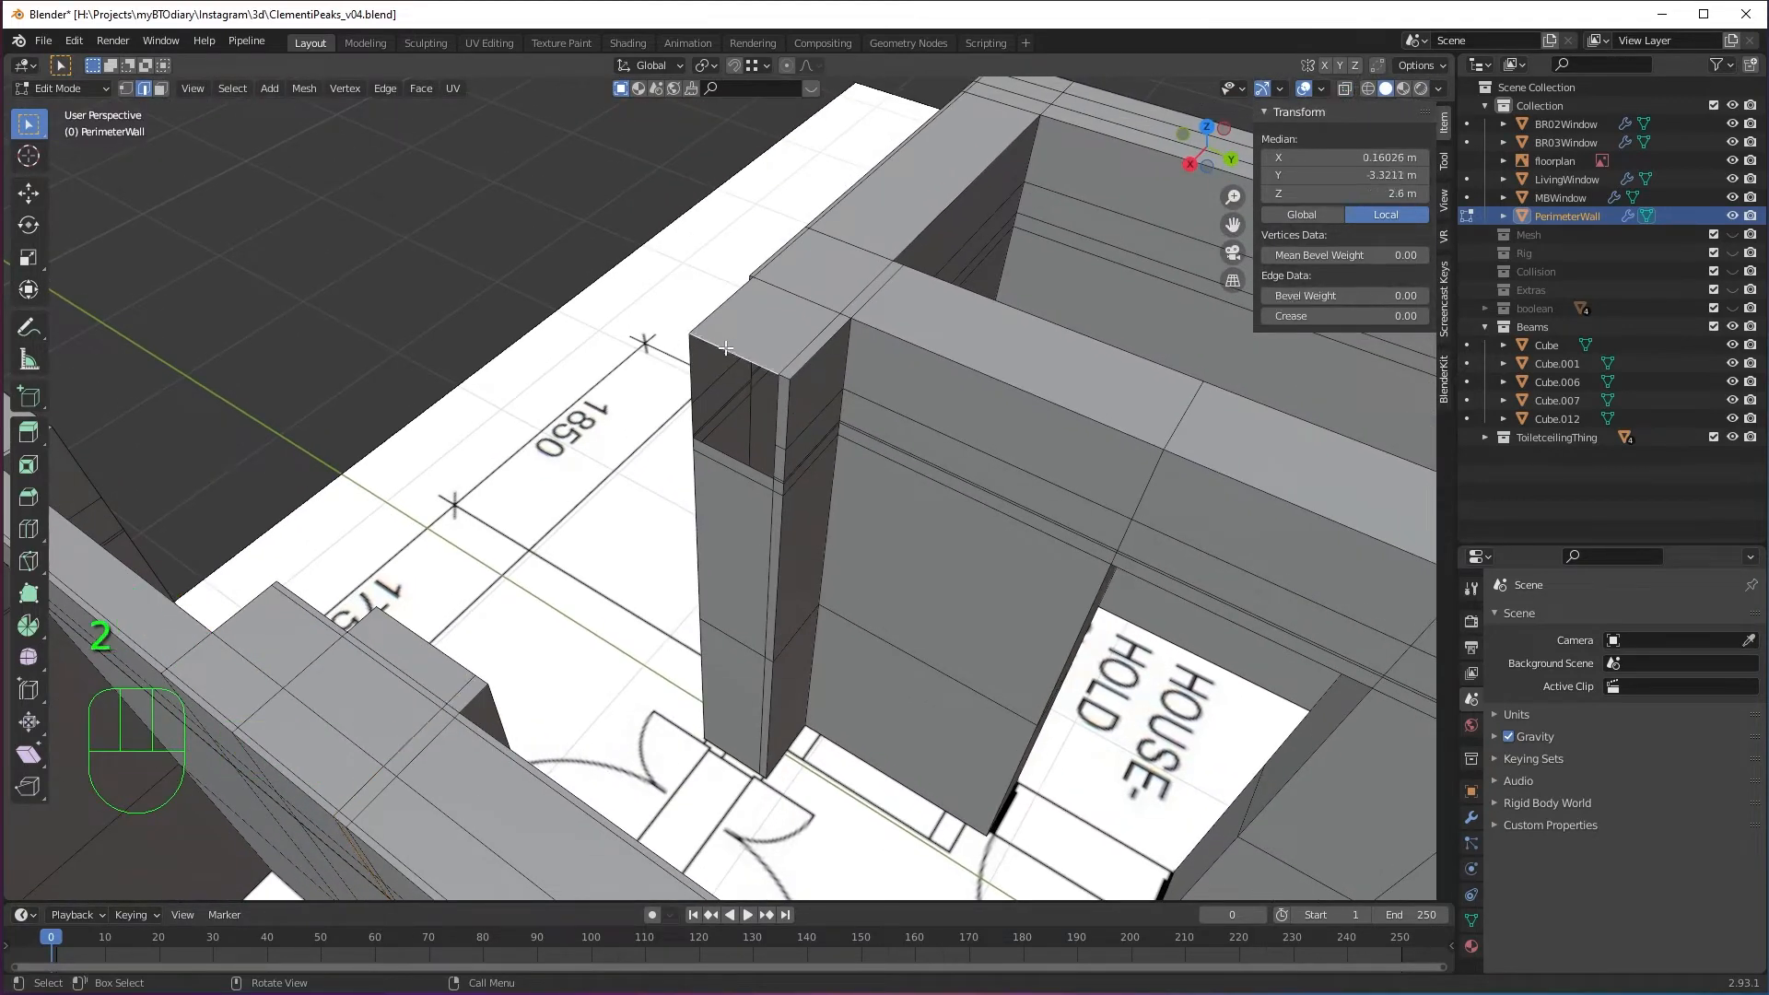
middle_drag(795, 465, 714, 479)
shift+middle_drag(608, 520, 883, 558)
shift+click(558, 531)
scroll(814, 523, up, 1)
key(f)
Delete the narrow vertical faces on the shelter-side wall end above the entrance door height.
click(989, 482)
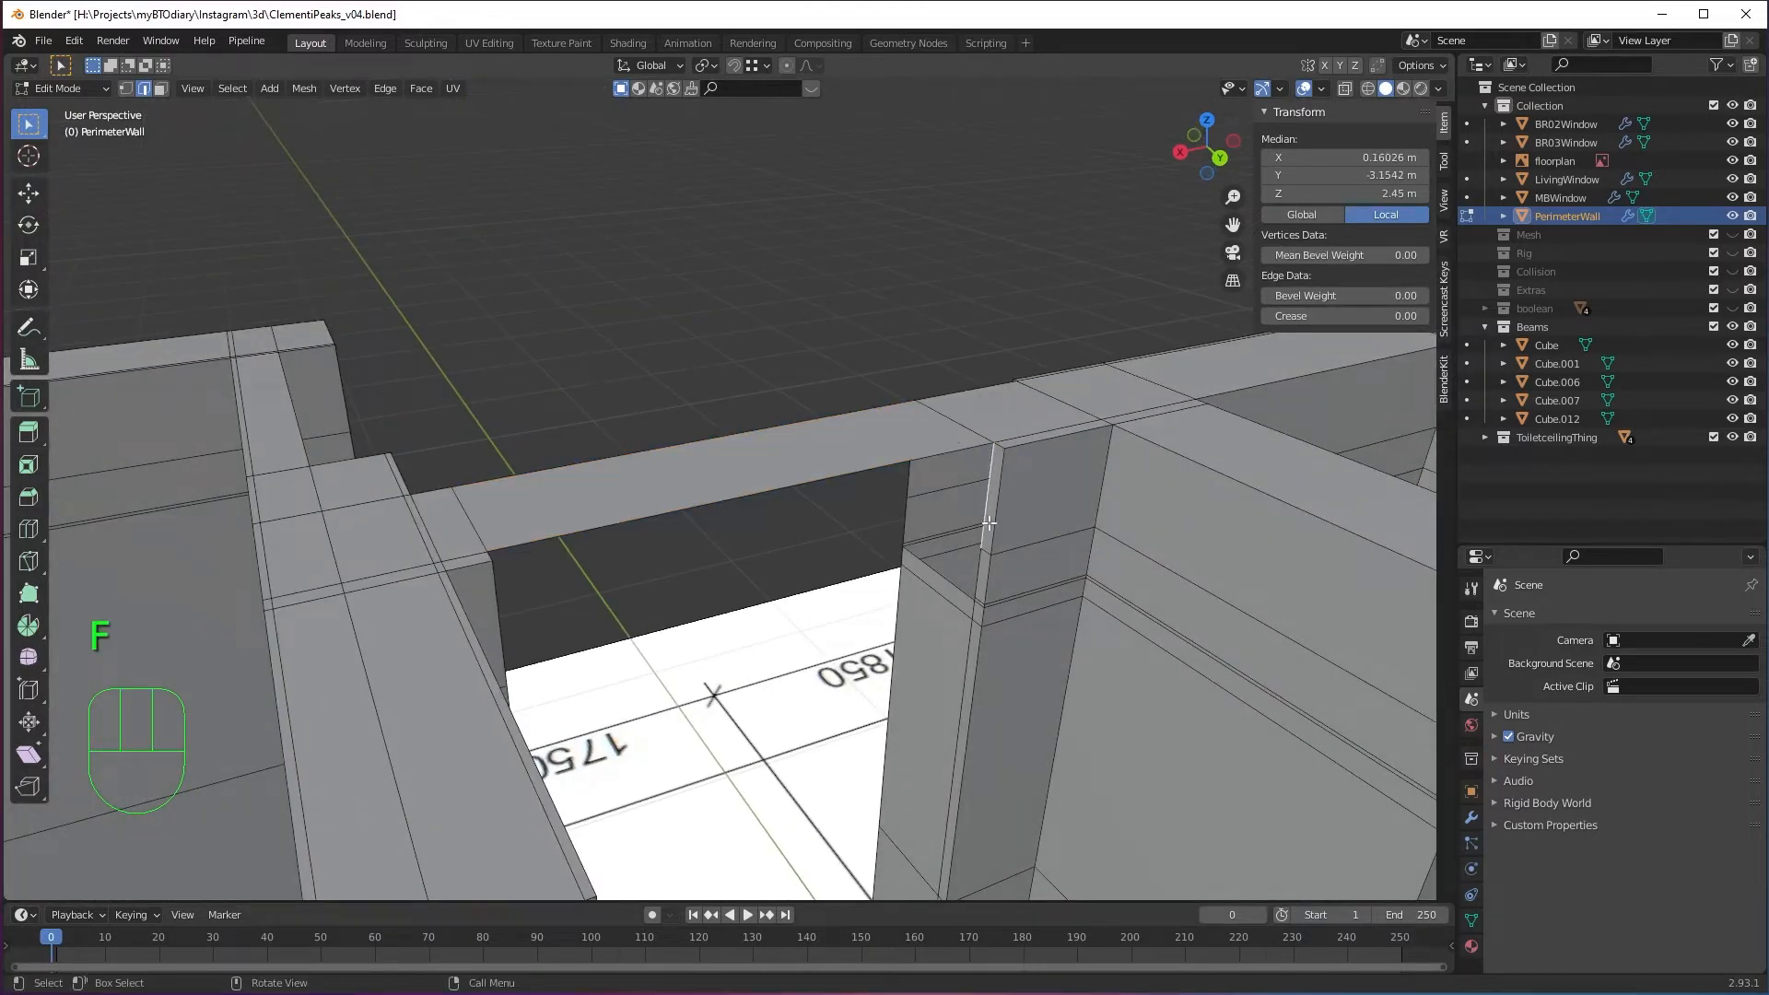
middle_drag(989, 522, 933, 544)
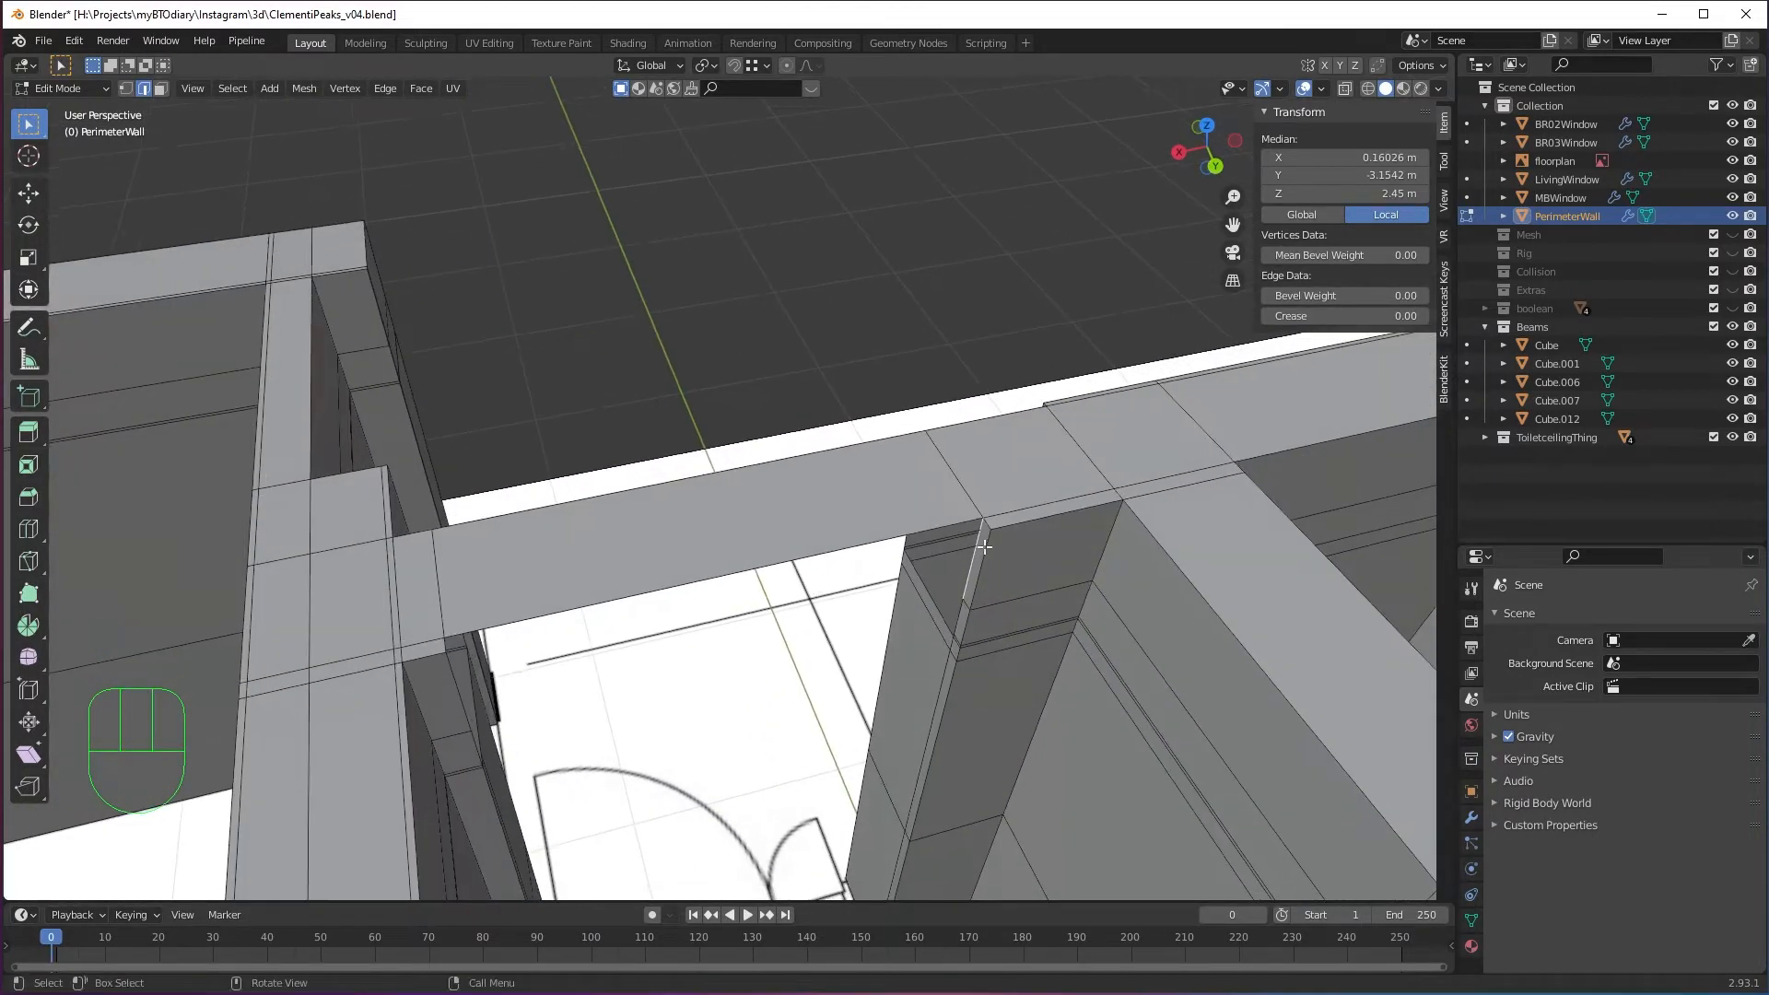
key(3)
click(981, 541)
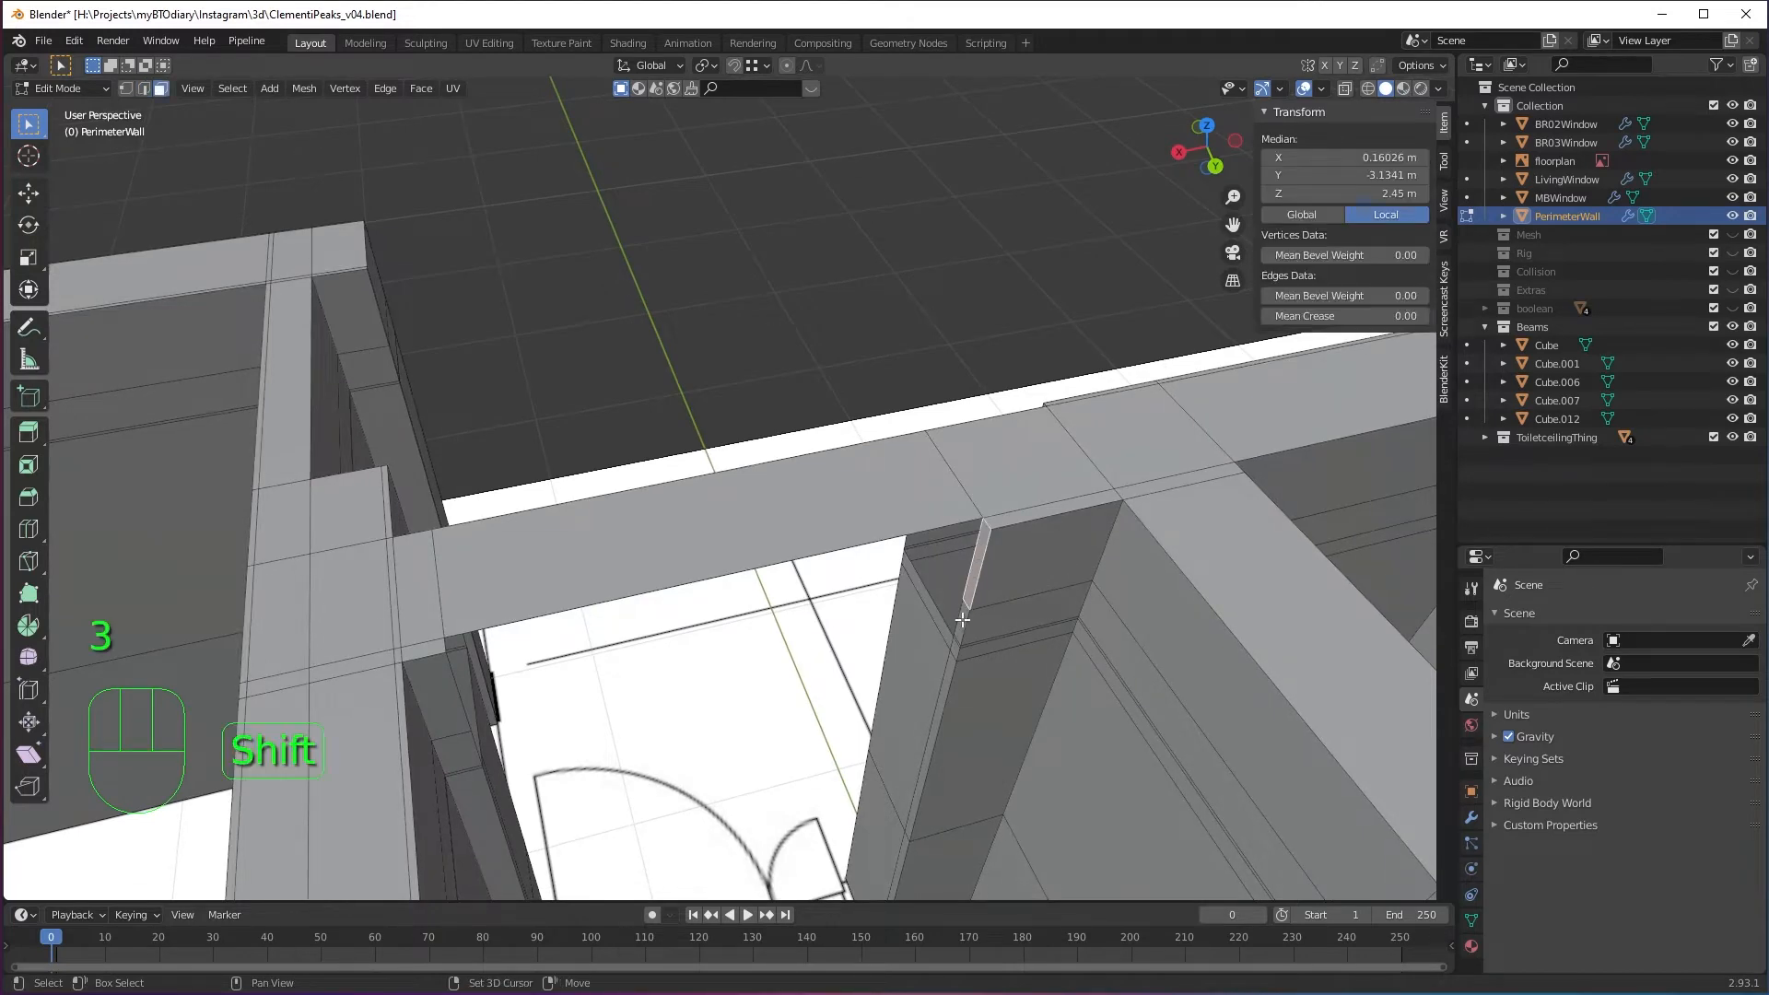
middle_drag(975, 638, 890, 540)
scroll(1077, 621, up, 4)
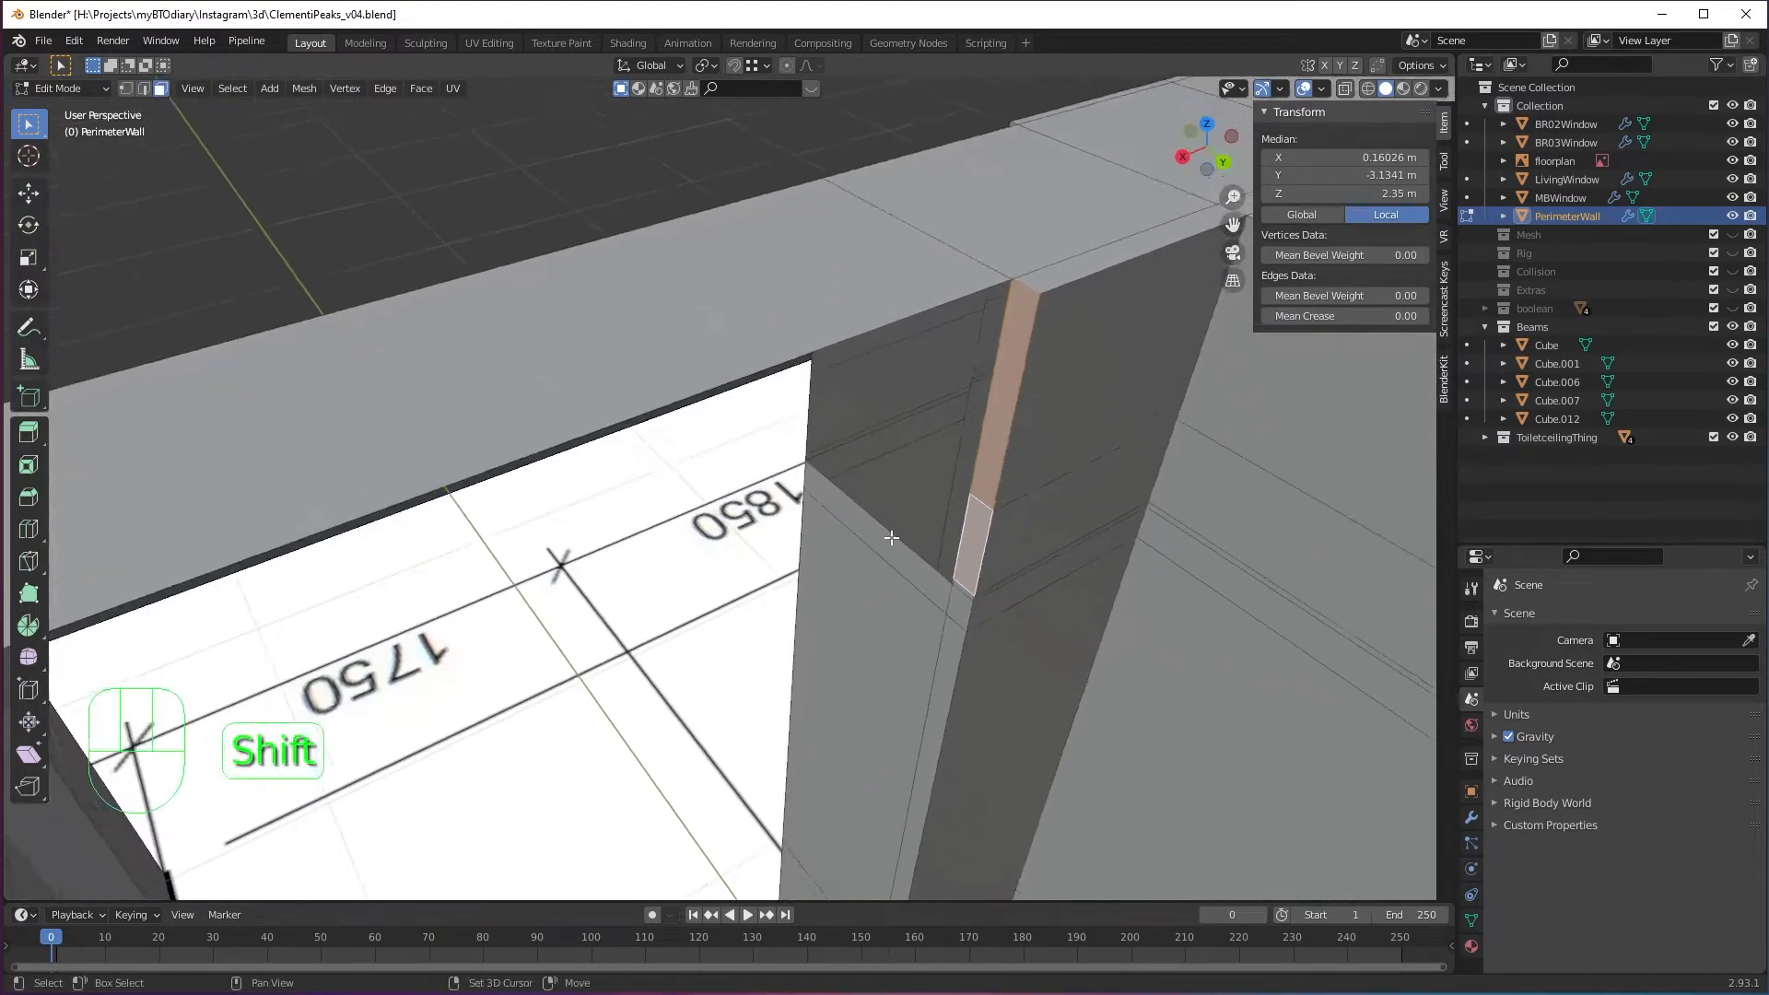
scroll(1017, 611, up, 2)
shift+click(1058, 625)
key(x)
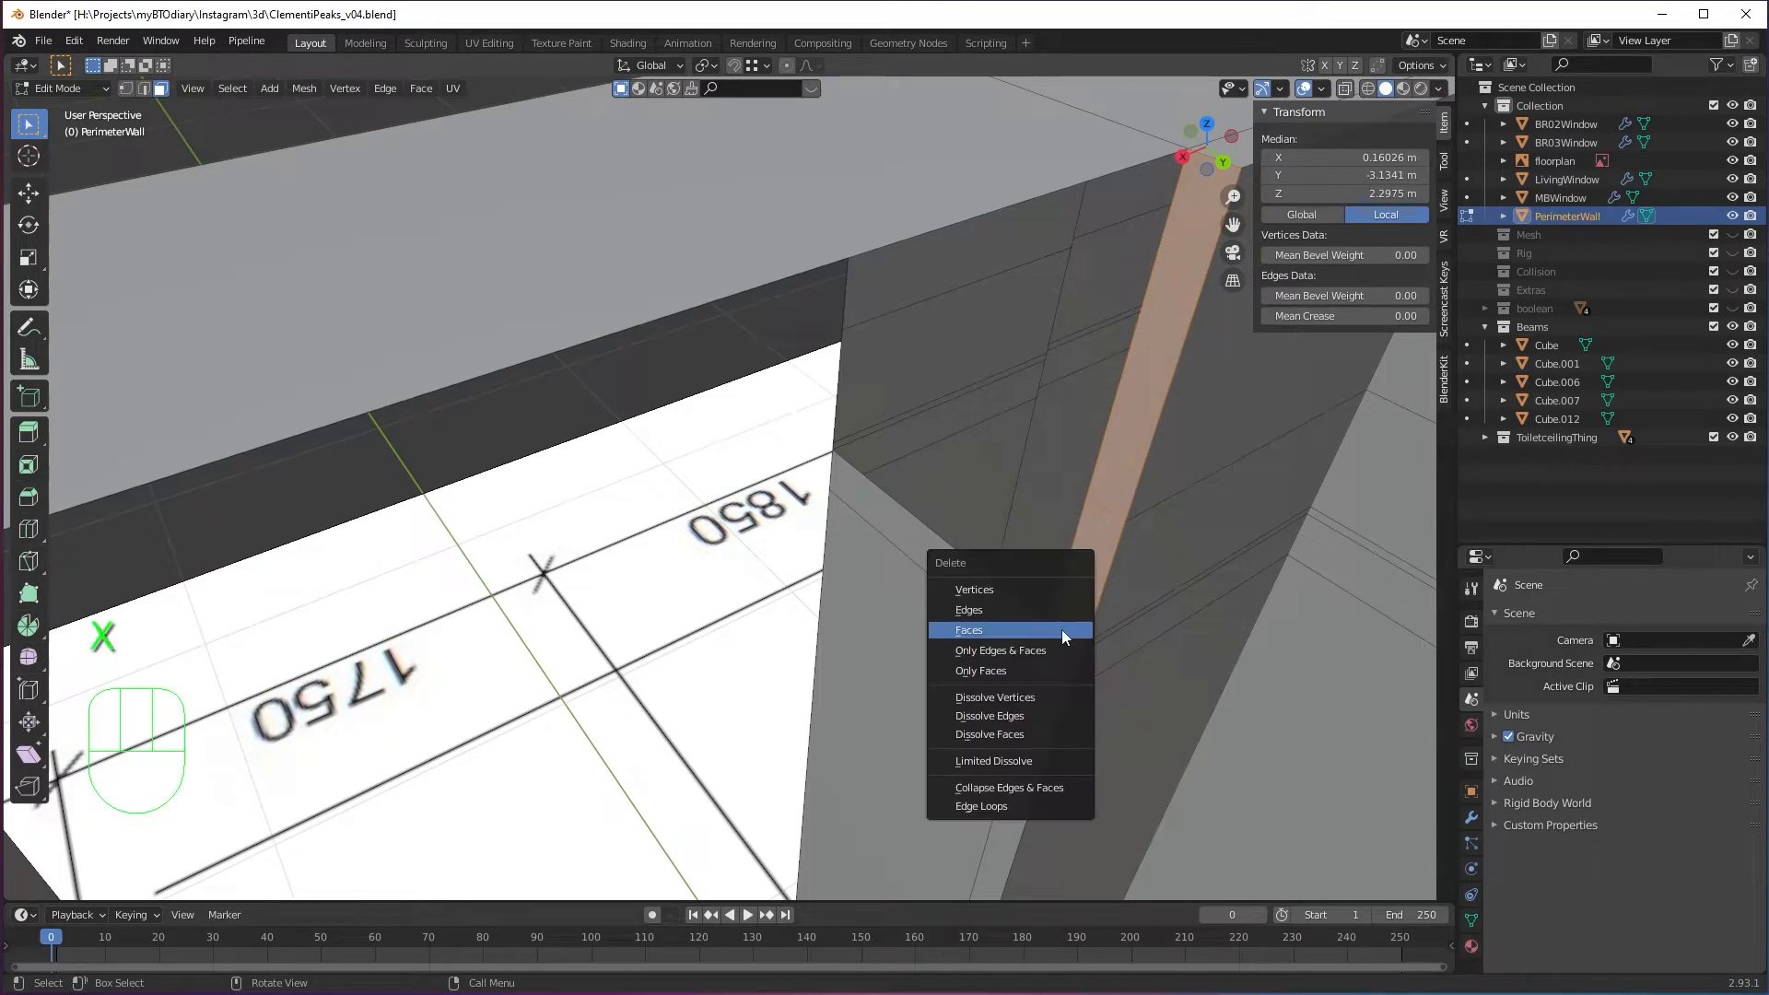
click(1061, 628)
Fill the narrow strip along the inner edge of the new top face above the entrance.
key(2)
middle_drag(1103, 603, 1069, 489)
click(1060, 286)
middle_drag(885, 419, 931, 498)
scroll(521, 384, down, 1)
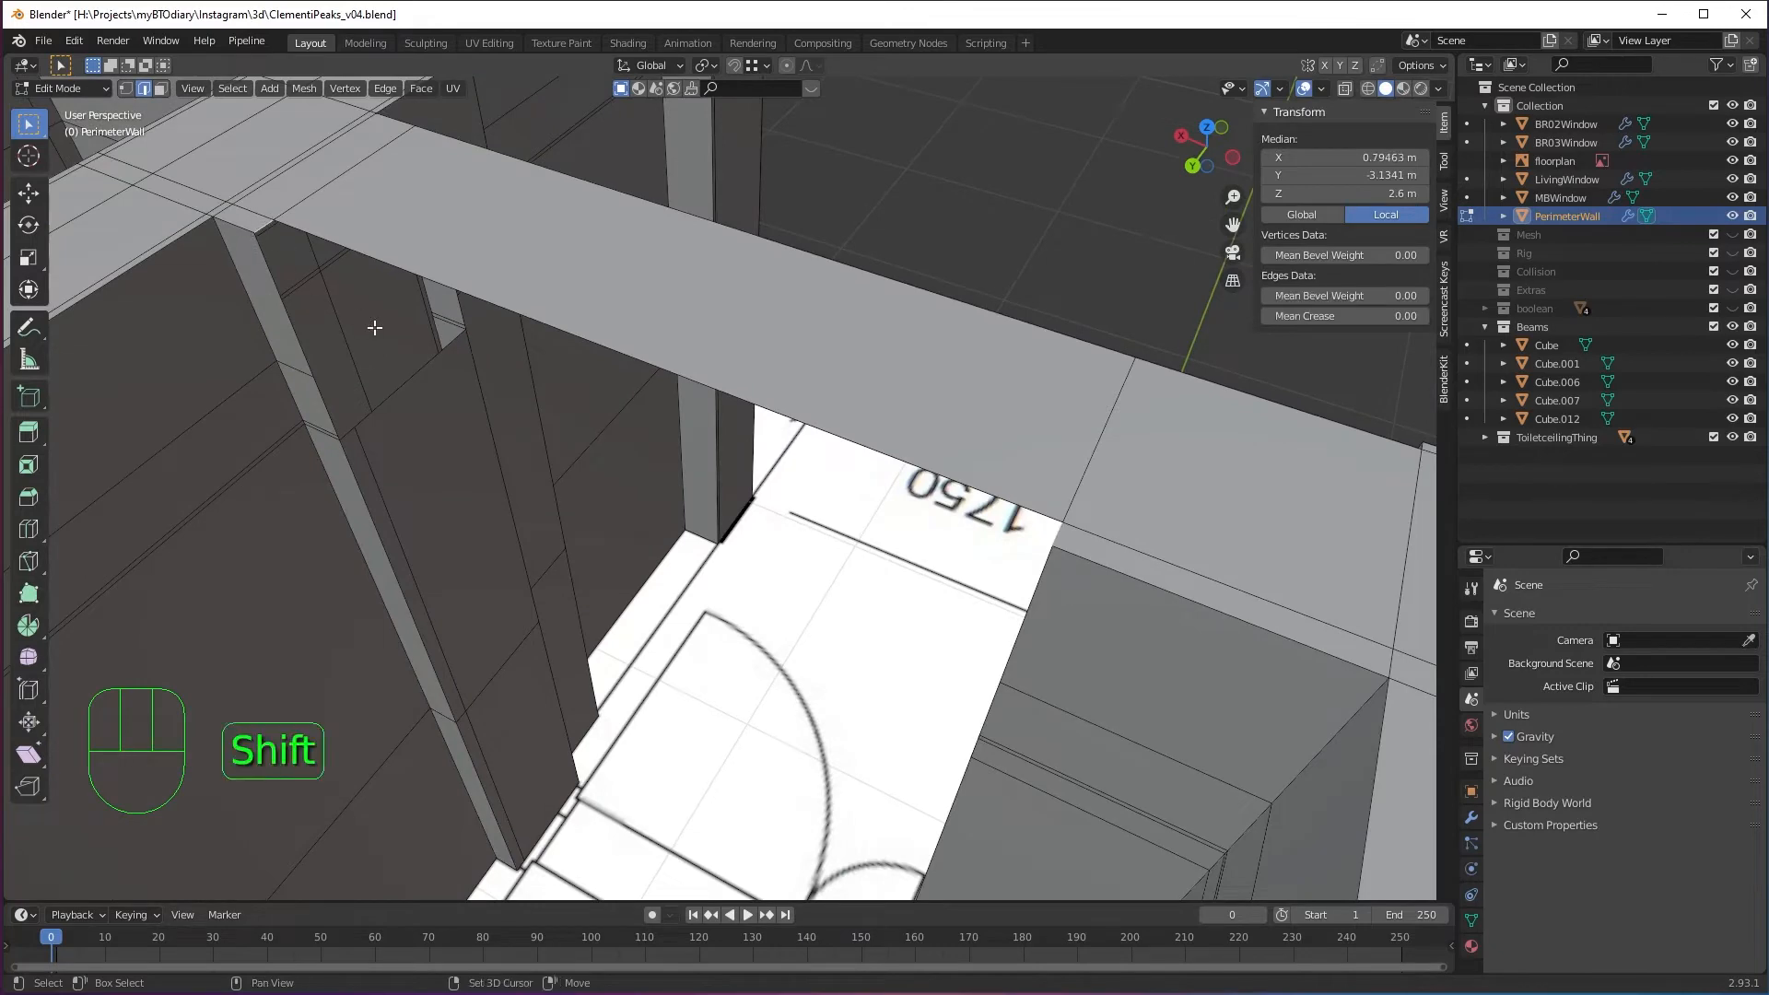
middle_drag(374, 327, 256, 380)
key(f)
Fill the inner side of the wall section above the entrance with faces between the matching vertical edges on both ends.
click(223, 343)
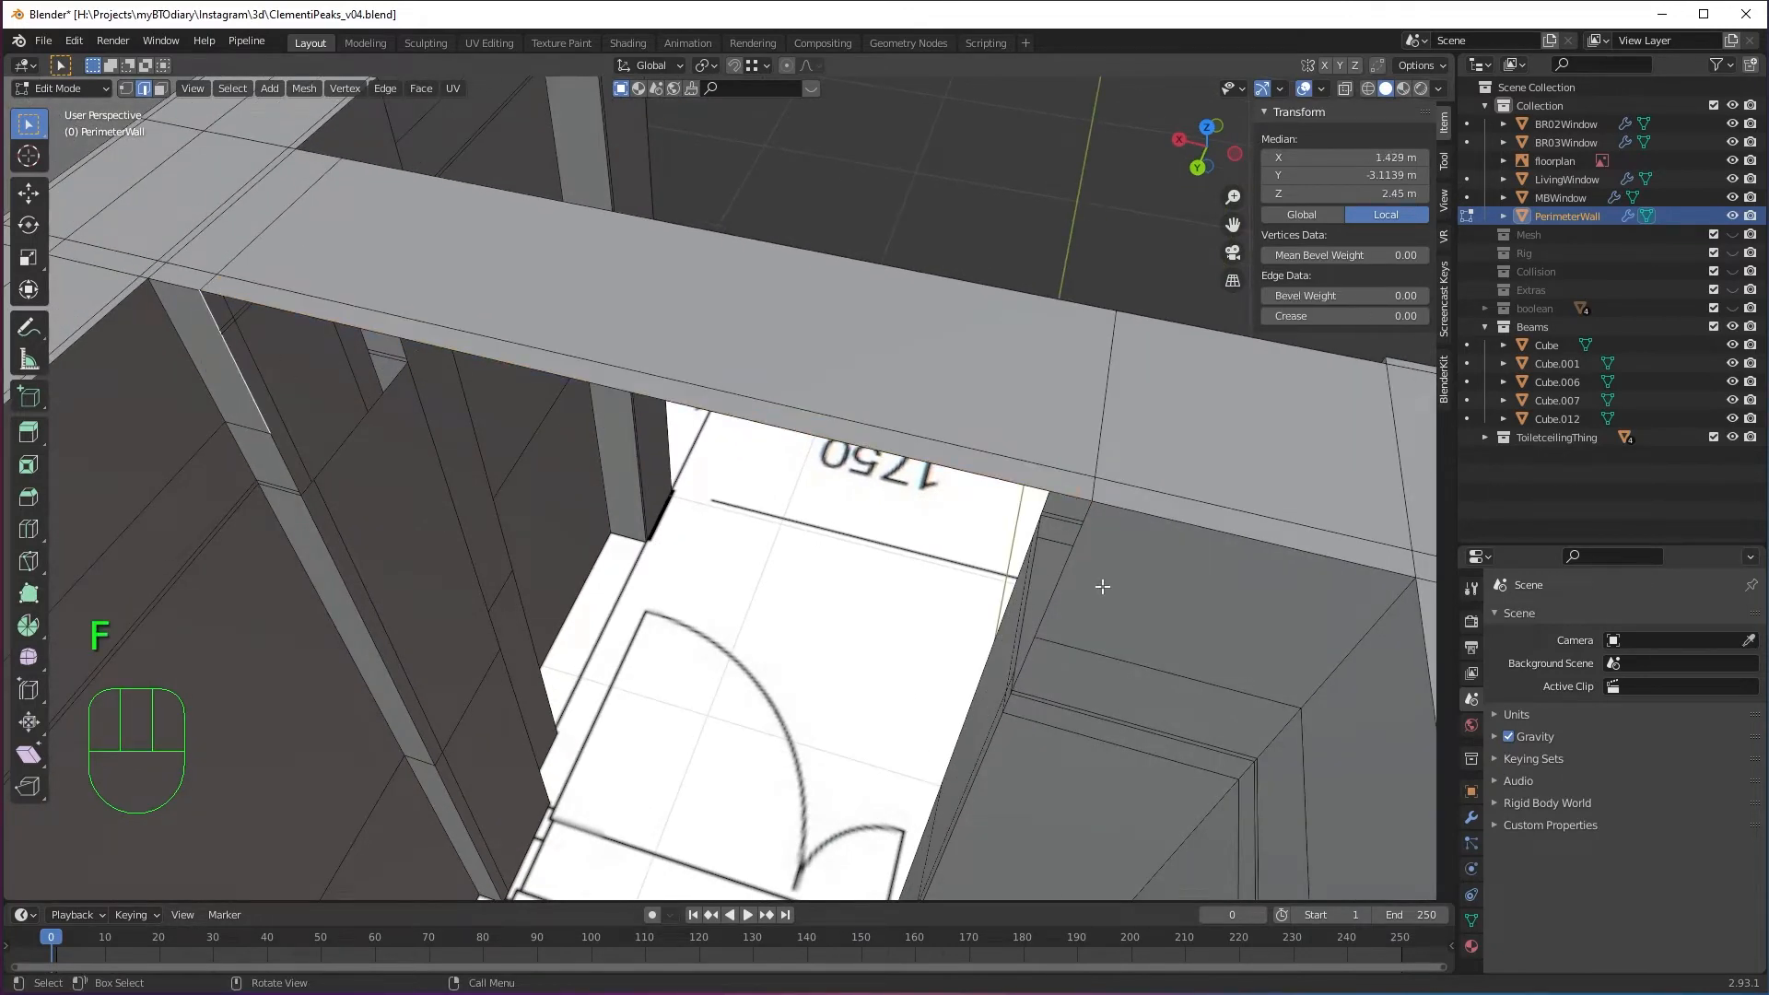
shift+click(1061, 571)
key(f)
middle_drag(967, 562, 792, 452)
click(459, 526)
shift+click(1294, 617)
key(f)
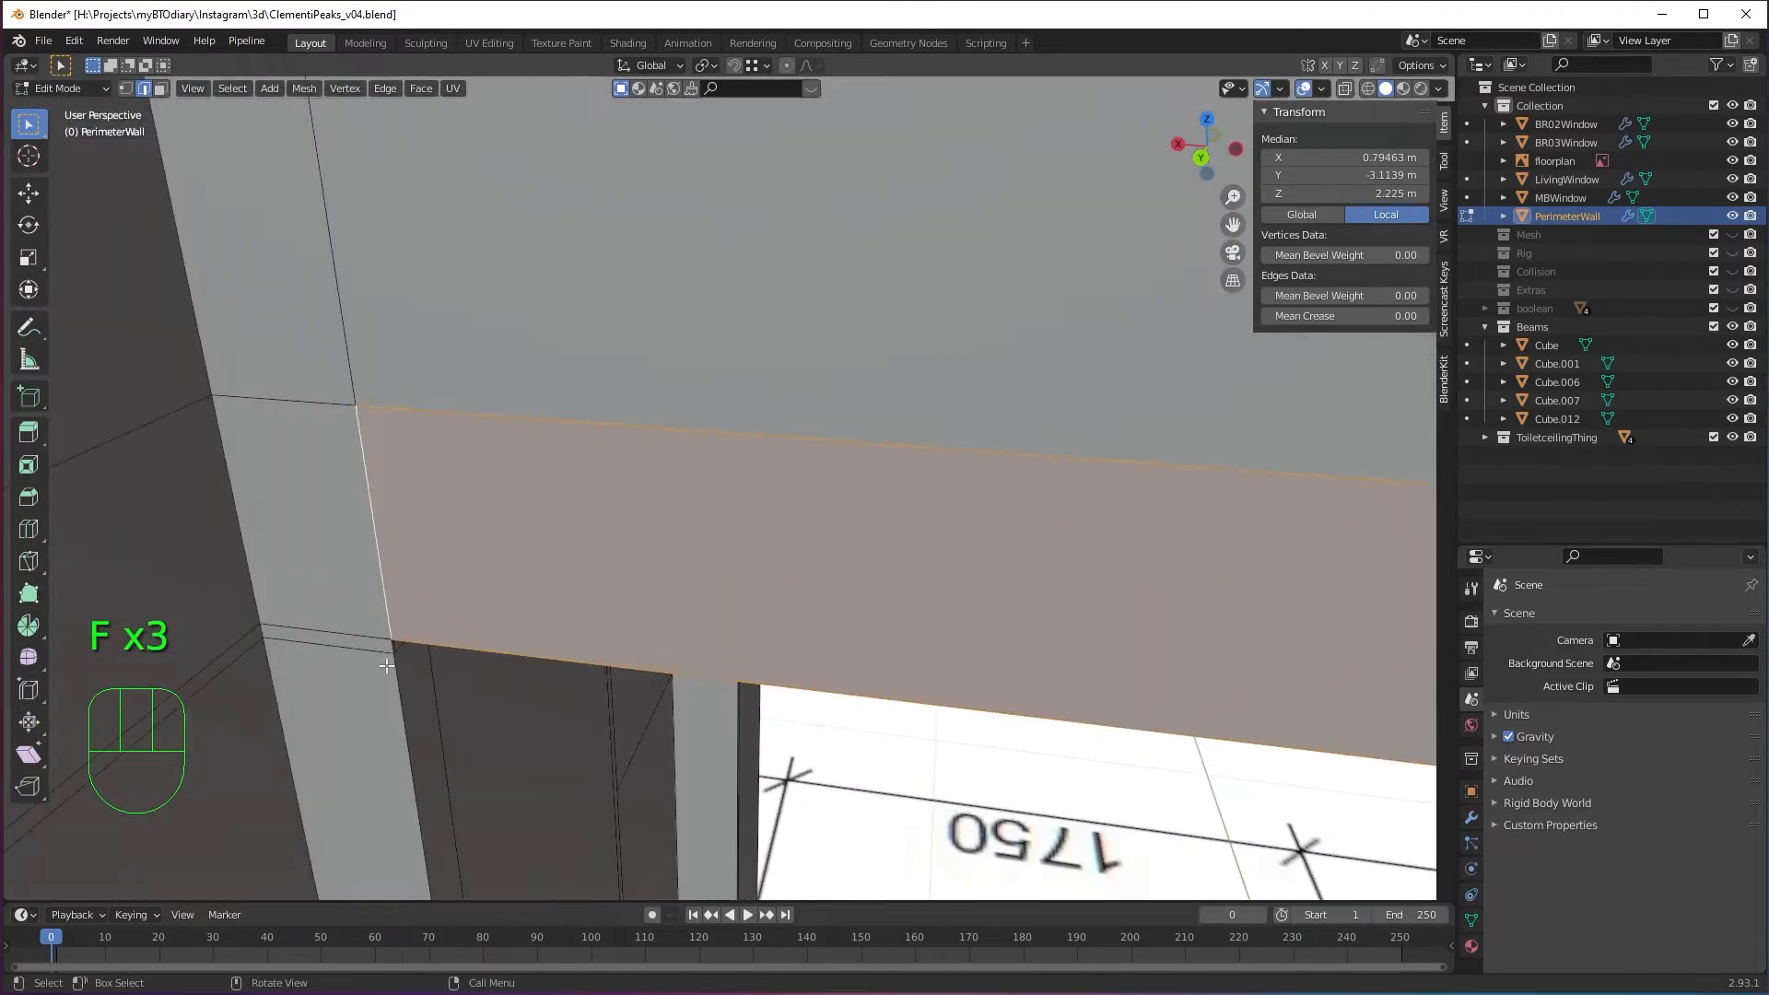
click(386, 645)
middle_drag(391, 644, 479, 516)
shift+click(1080, 642)
key(f)
Fill the underside and the outer side faces of the wall section above the entrance, closing the gap in PerimeterWall.
middle_drag(1060, 608, 873, 573)
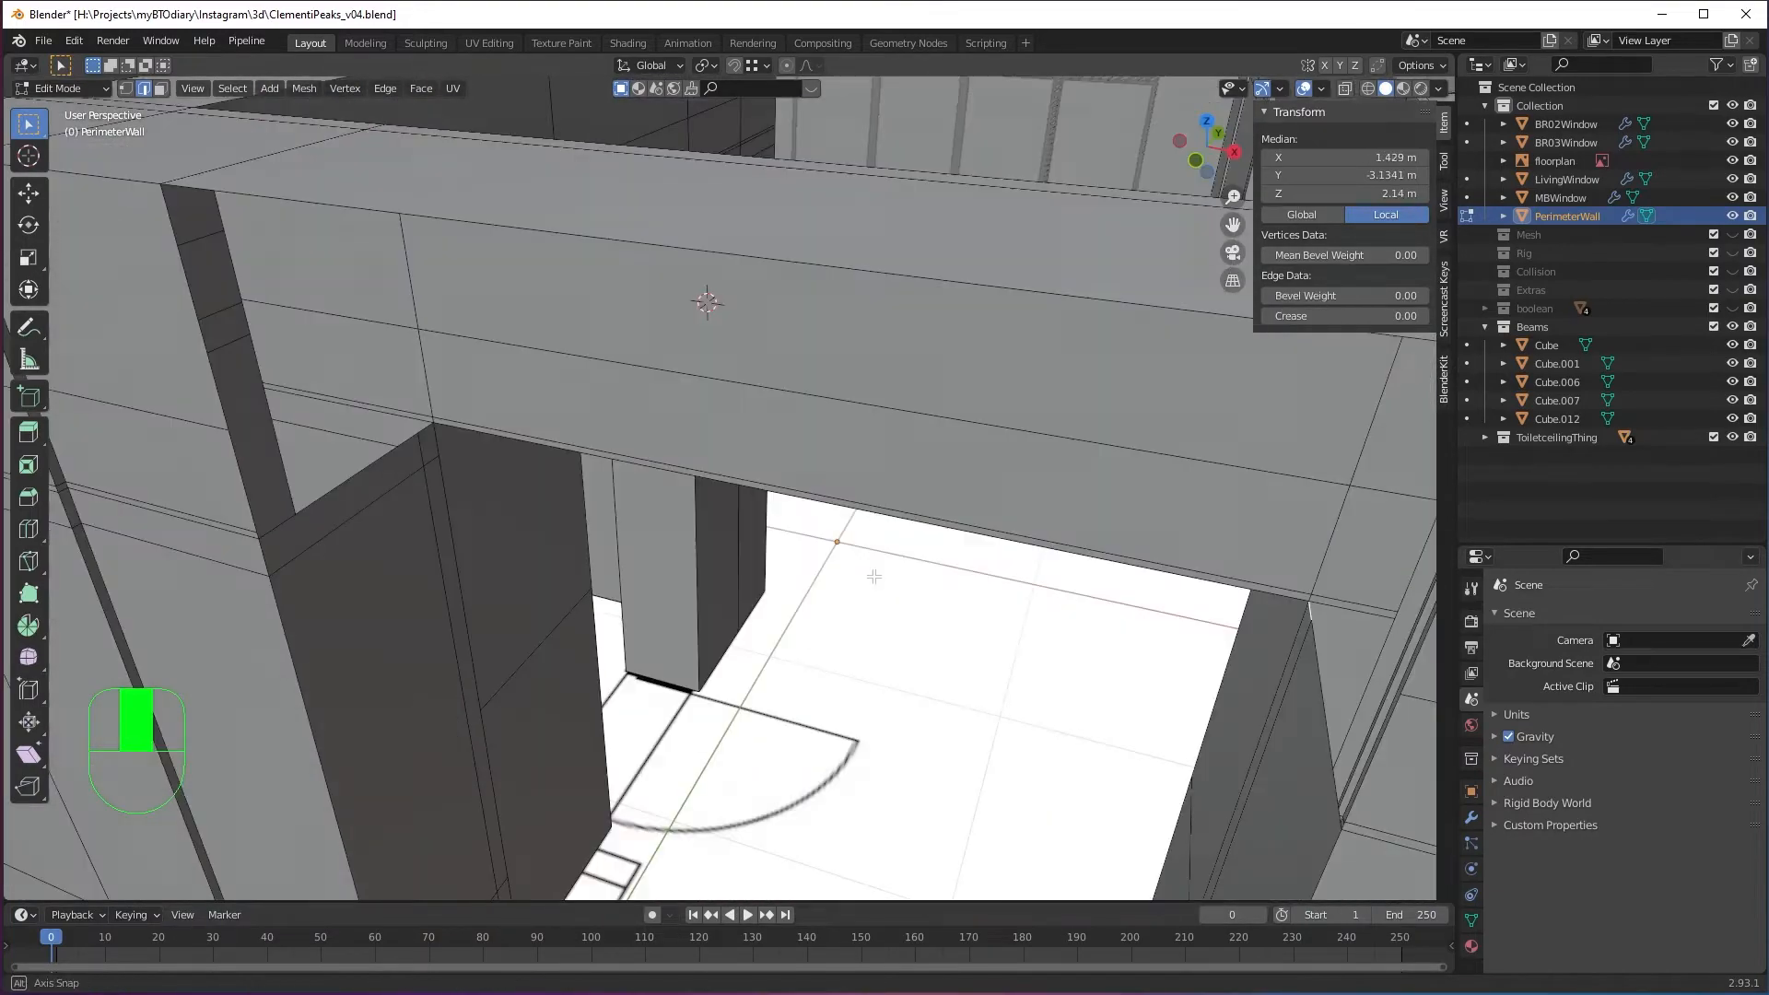
click(397, 451)
shift+click(1294, 661)
middle_drag(1220, 705, 1211, 640)
key(f)
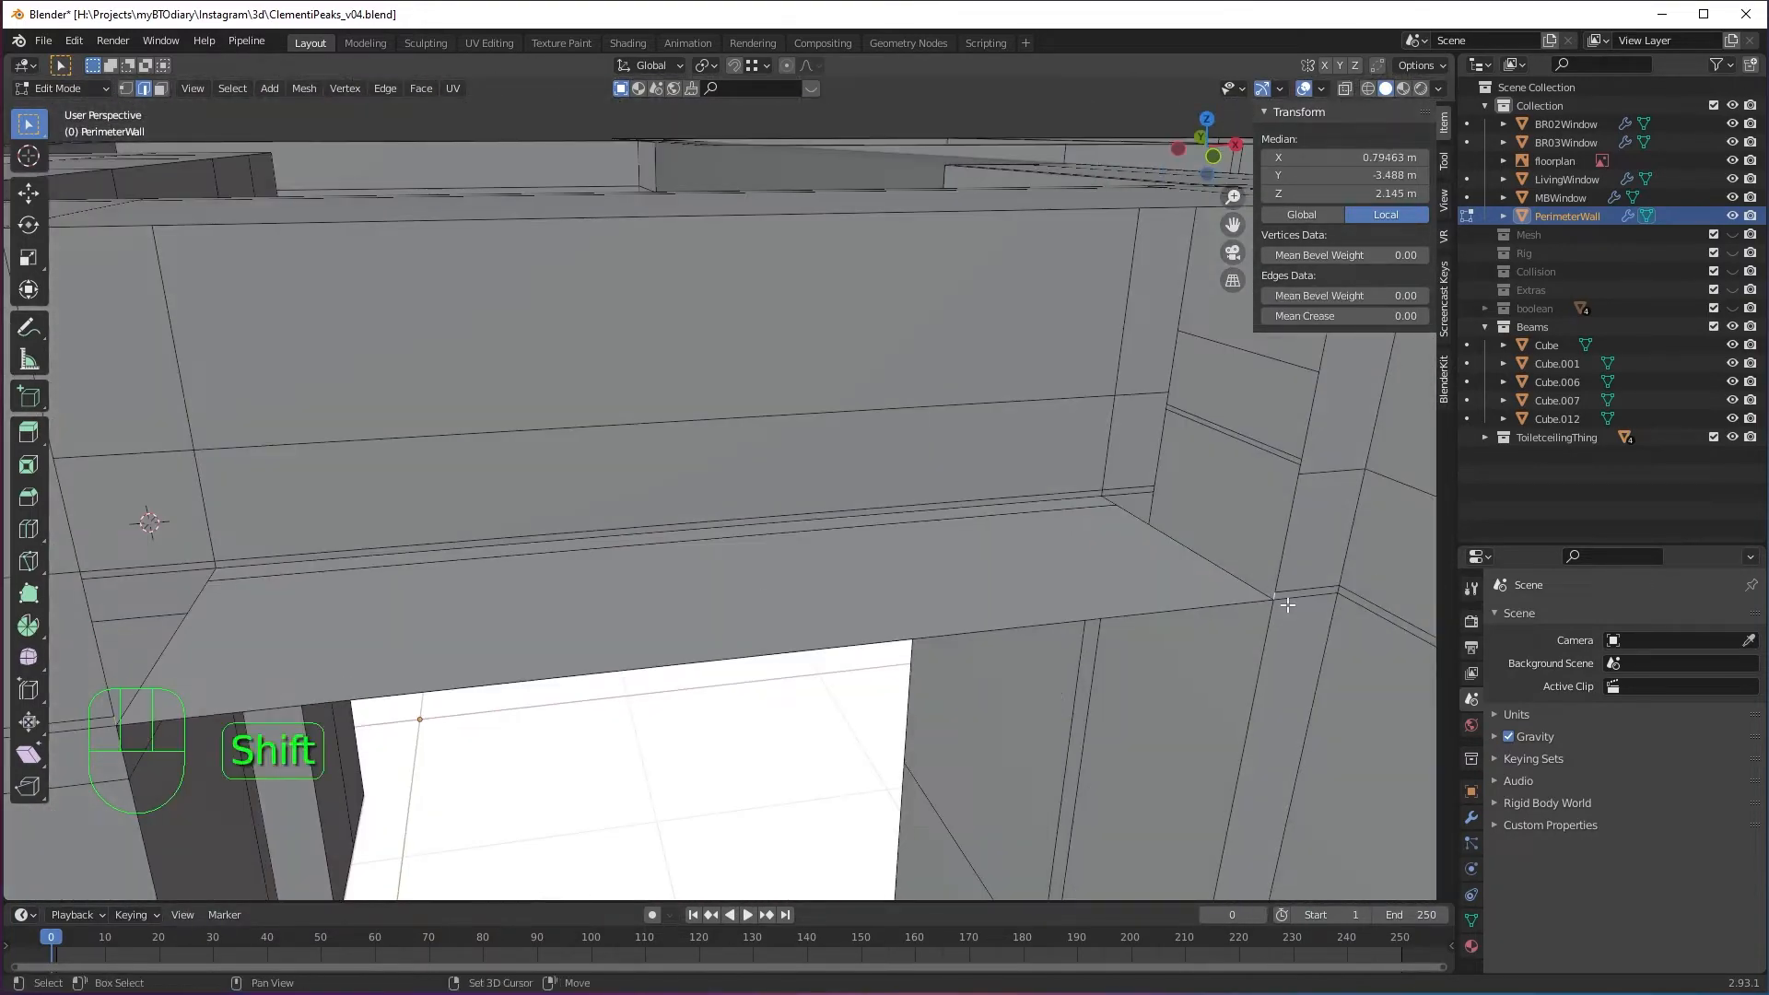
shift+click(1283, 605)
key(f)
middle_drag(847, 705, 802, 632)
shift+click(1186, 471)
key(f)
shift+click(1189, 431)
key(f)
middle_drag(1187, 465, 1087, 626)
key(Tab)
Check the rebuilt entrance wall section in plan view and in perspective against the surrounding rooms.
alt+middle_drag(921, 599, 838, 710)
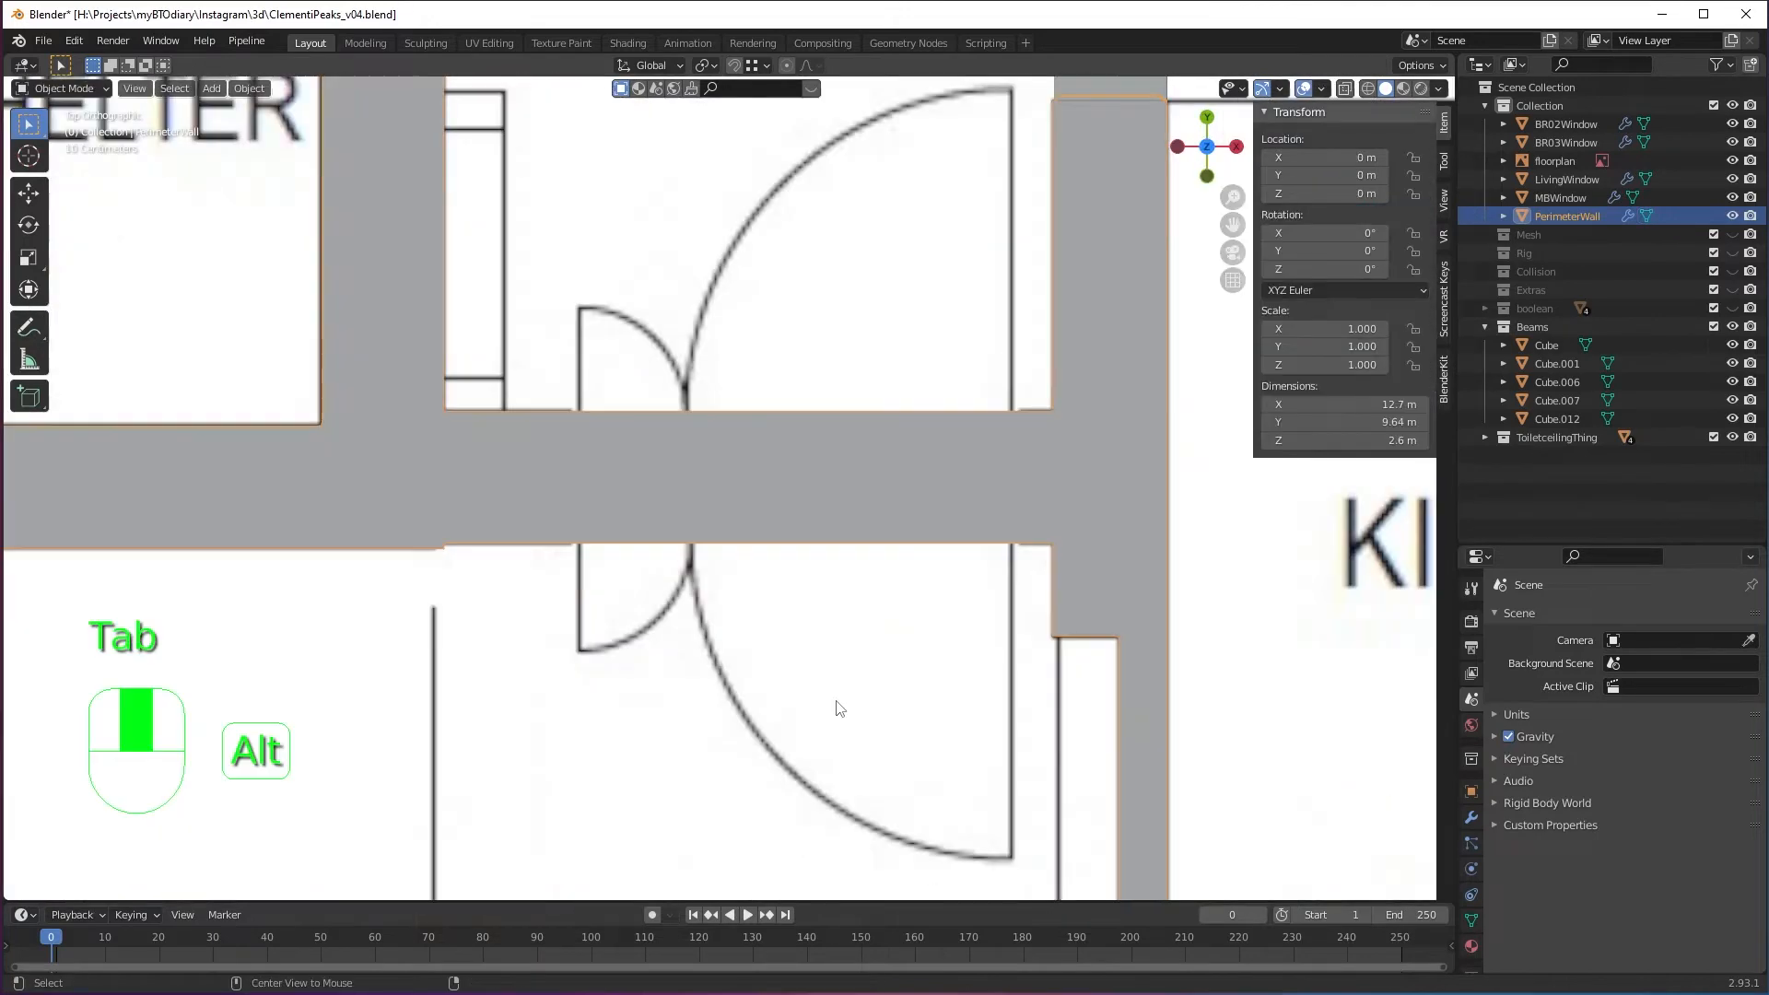
shift+middle_drag(1152, 440, 1046, 671)
scroll(1045, 559, down, 4)
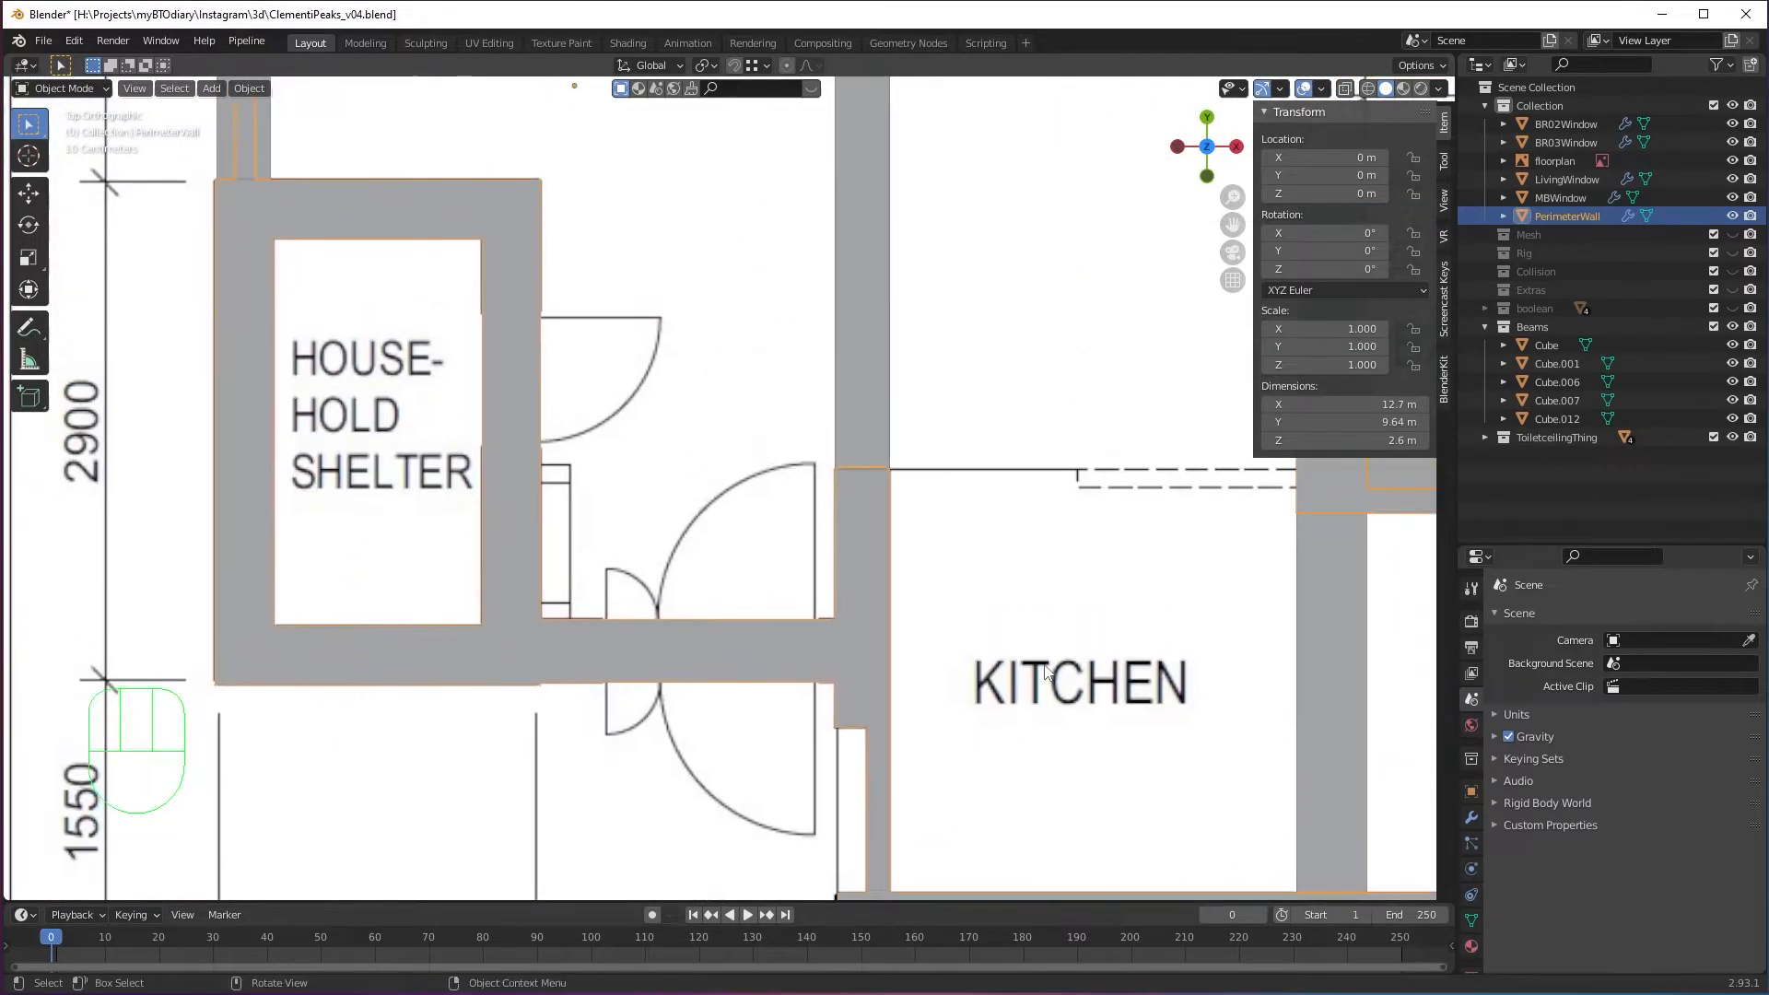
middle_drag(921, 650, 910, 582)
scroll(943, 514, down, 2)
shift+middle_drag(943, 513, 882, 627)
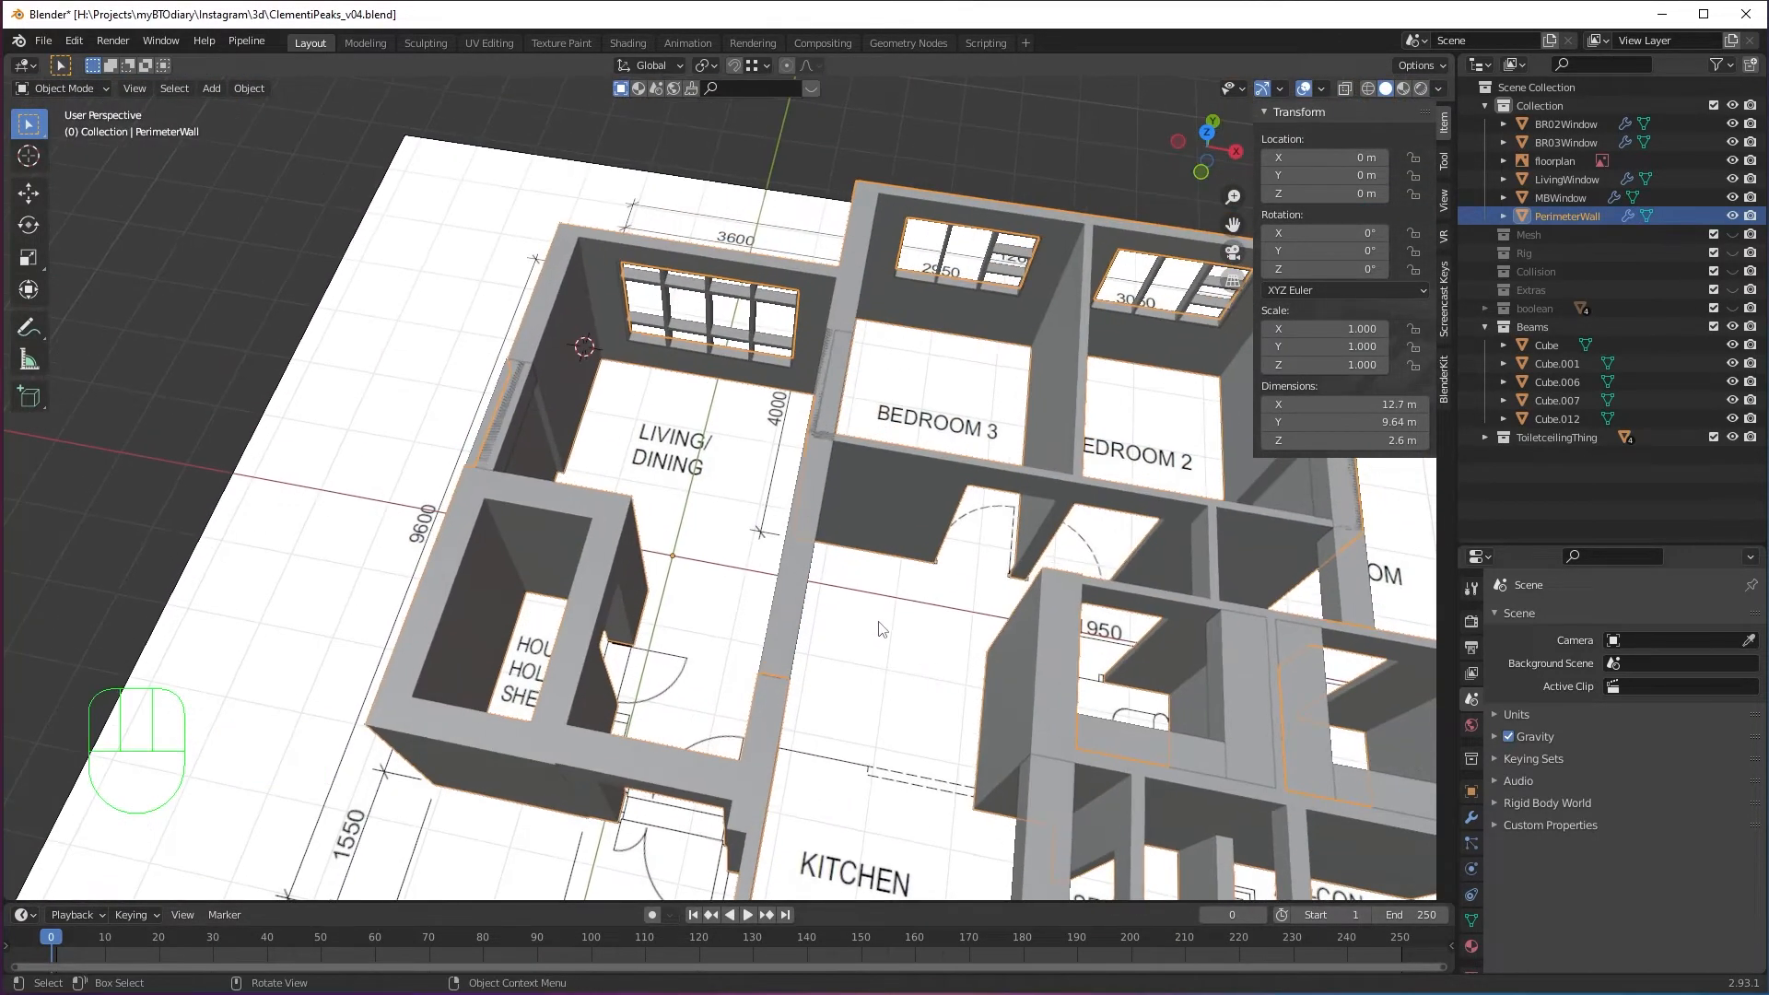
shift+middle_drag(1122, 603, 920, 569)
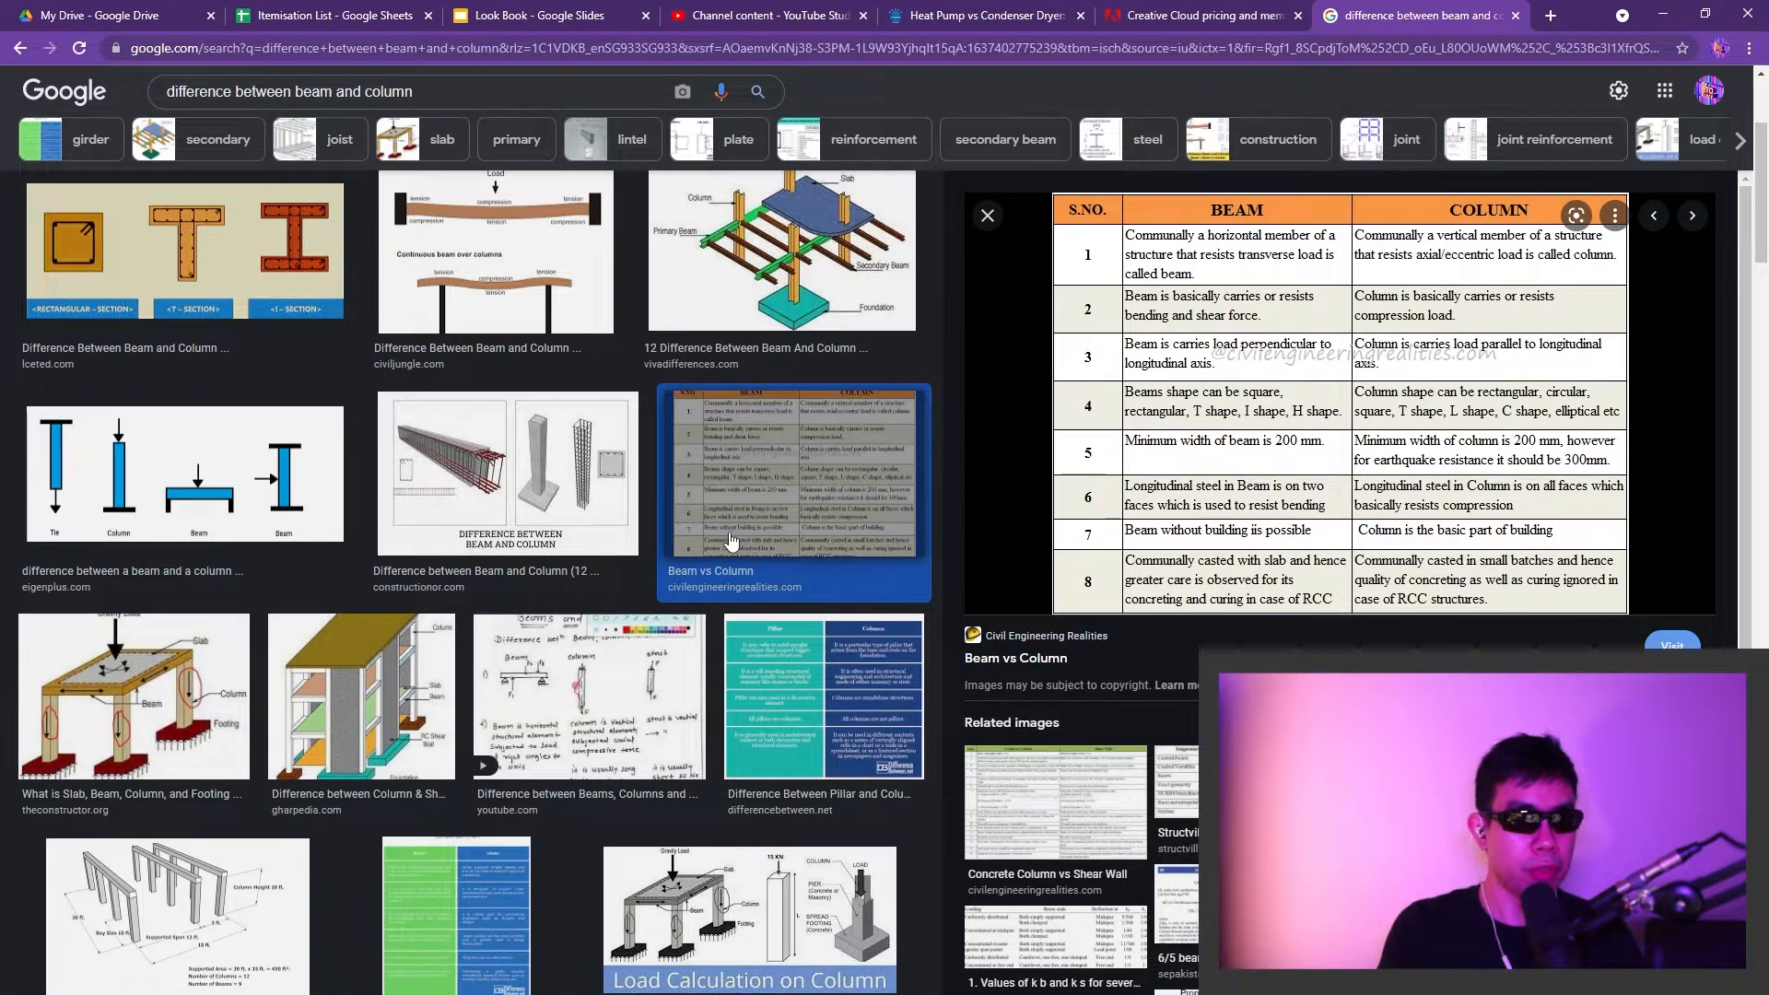
Switch to the browser and compare the beam and column illustrations in the image results for "difference between beam and column".
click(556, 507)
click(278, 506)
click(601, 498)
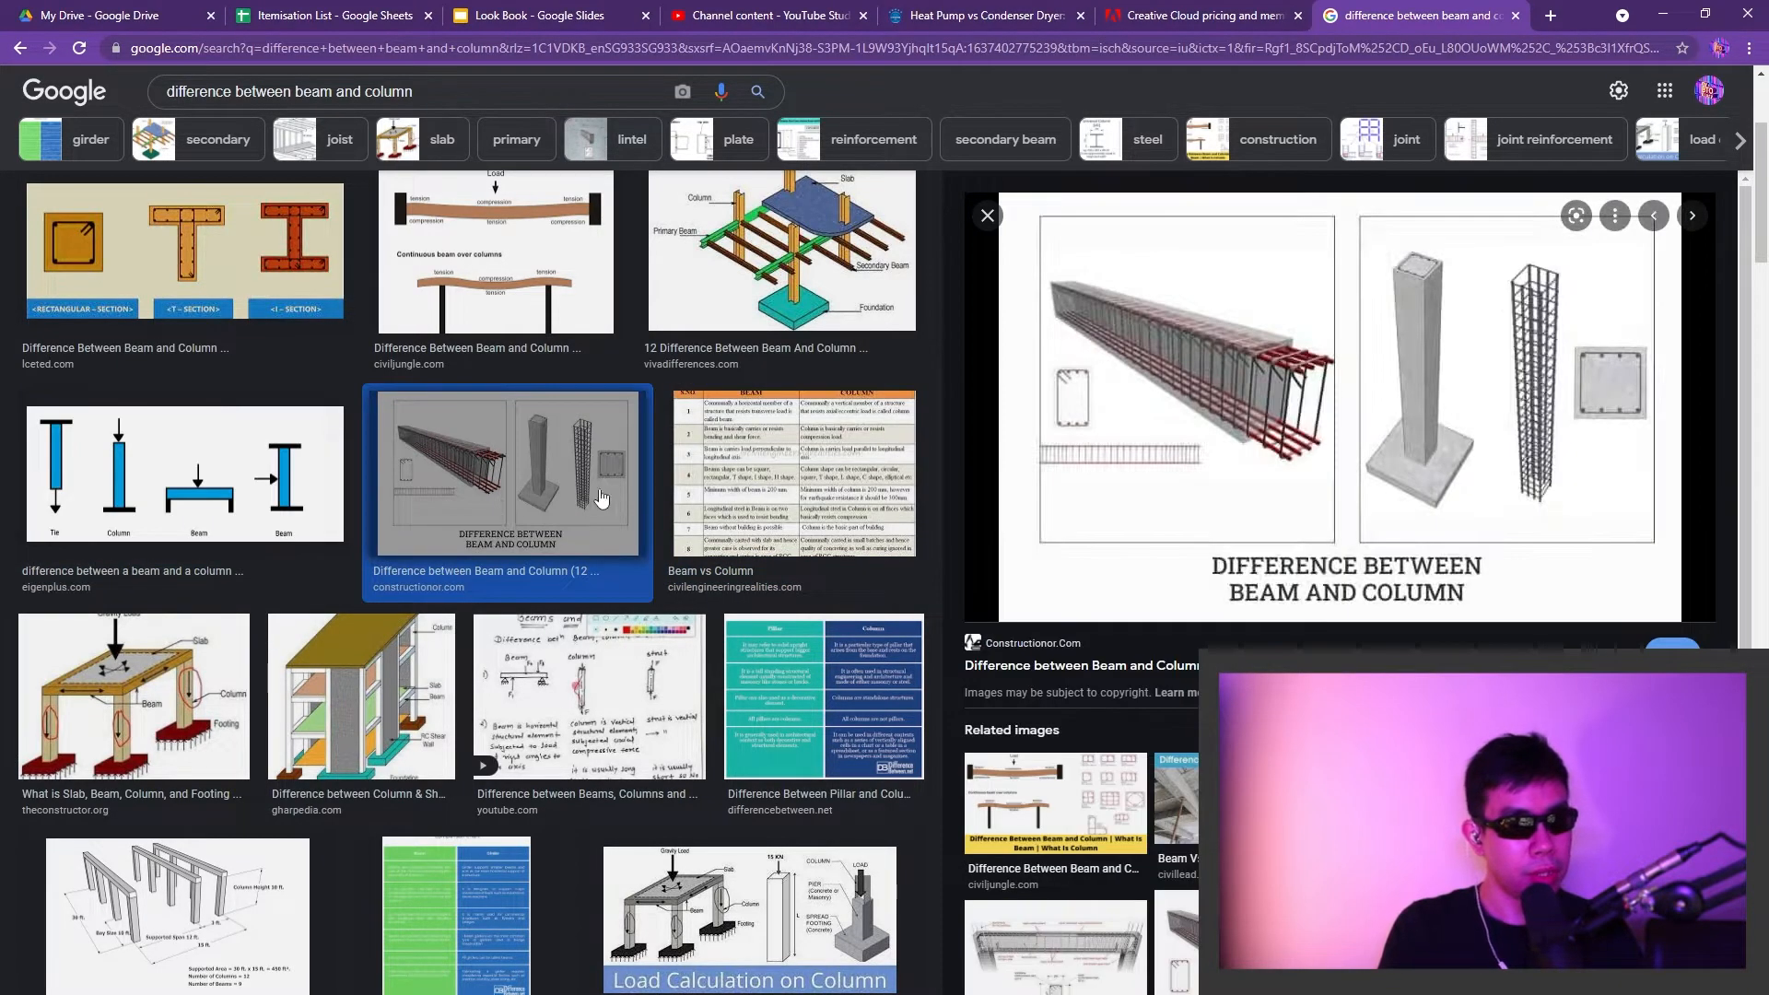
click(784, 498)
click(546, 507)
click(266, 505)
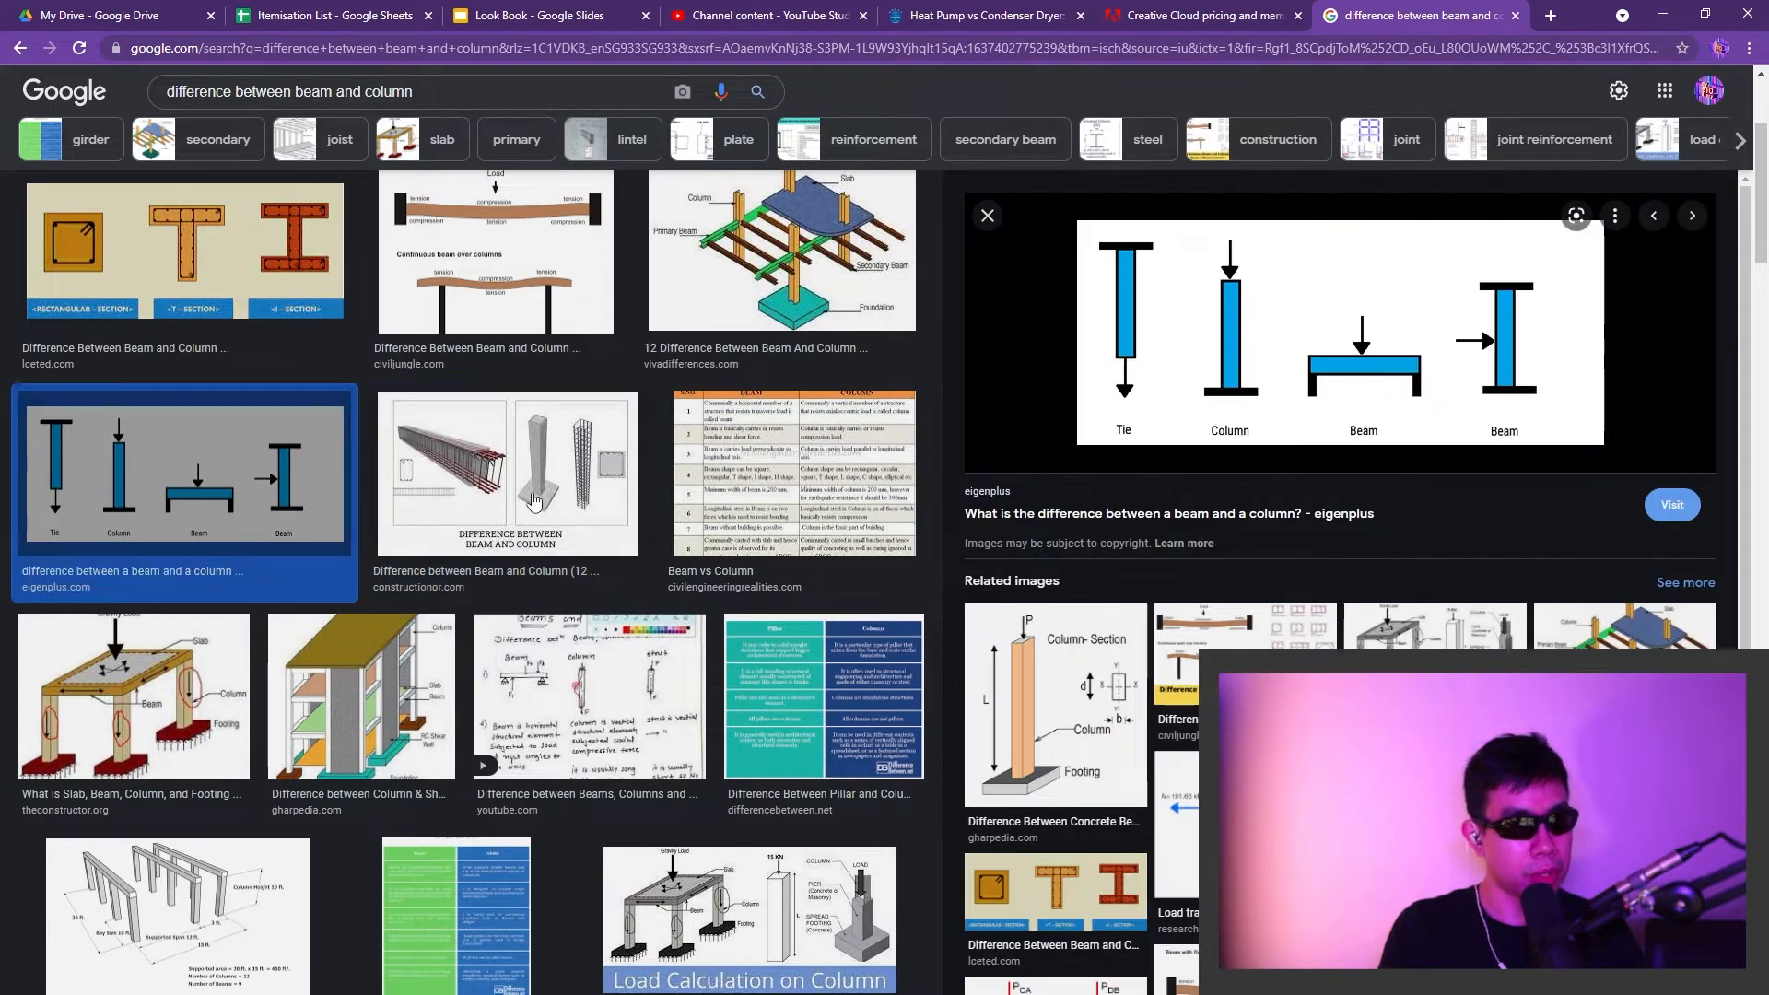
click(534, 500)
click(785, 499)
click(545, 505)
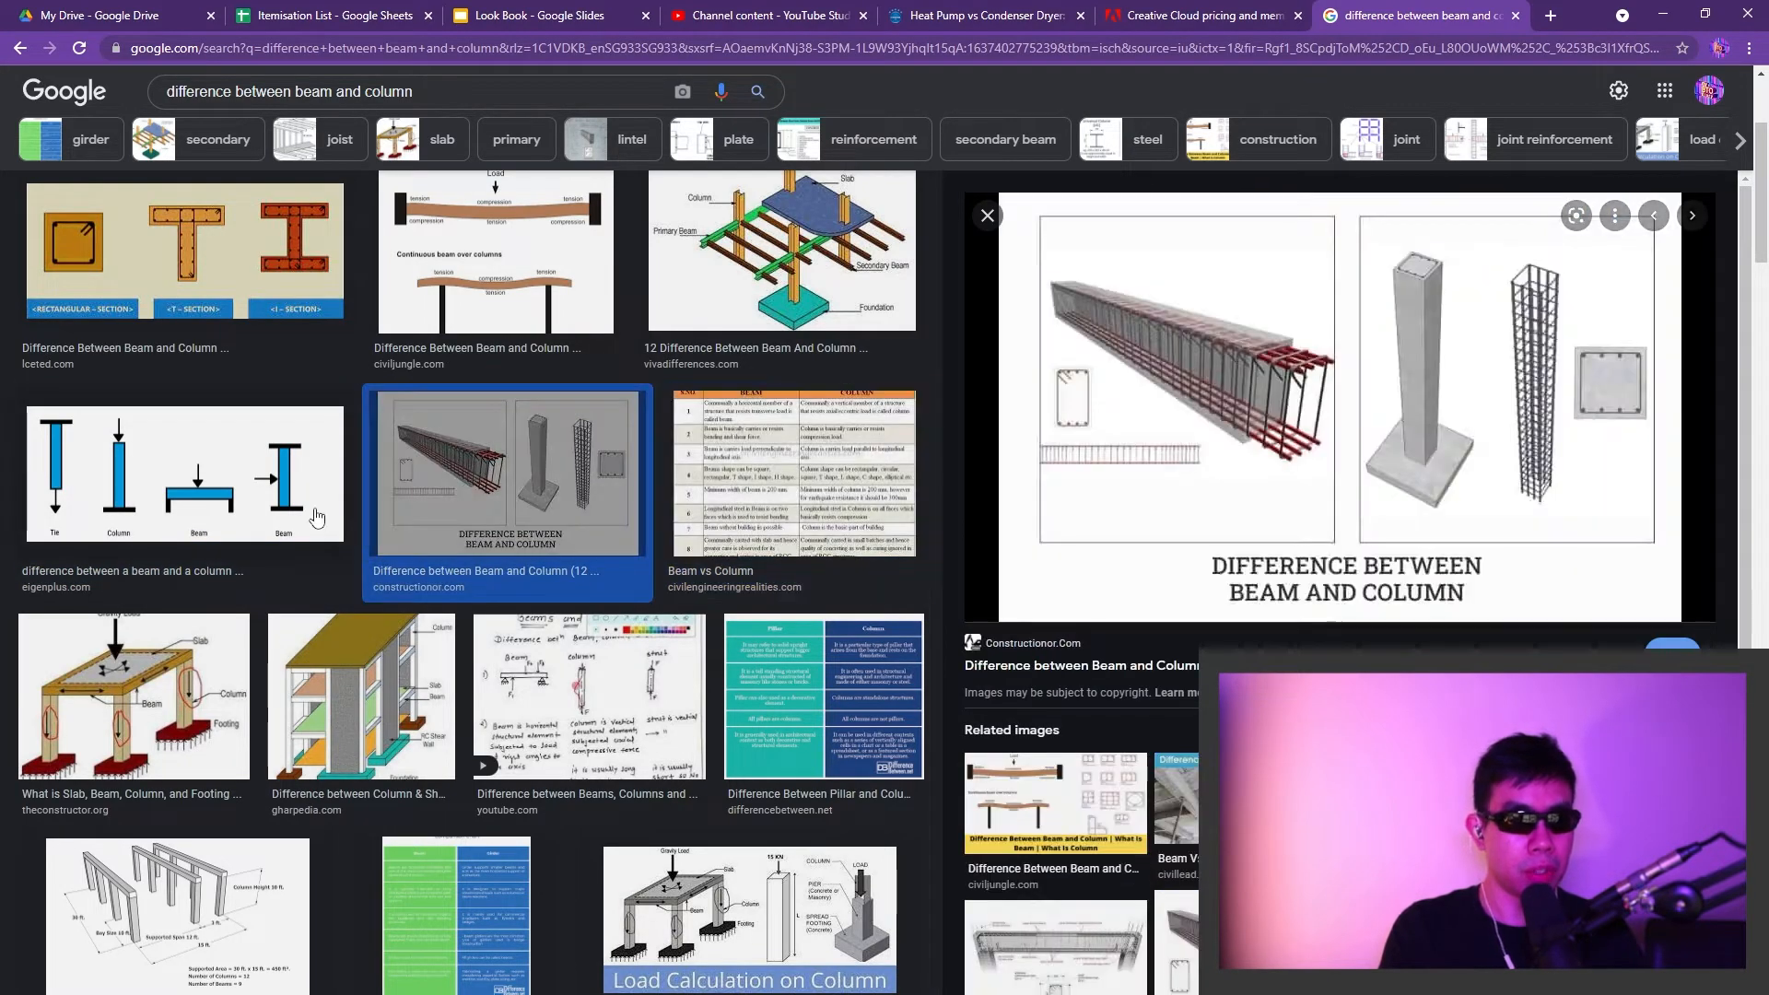
click(716, 496)
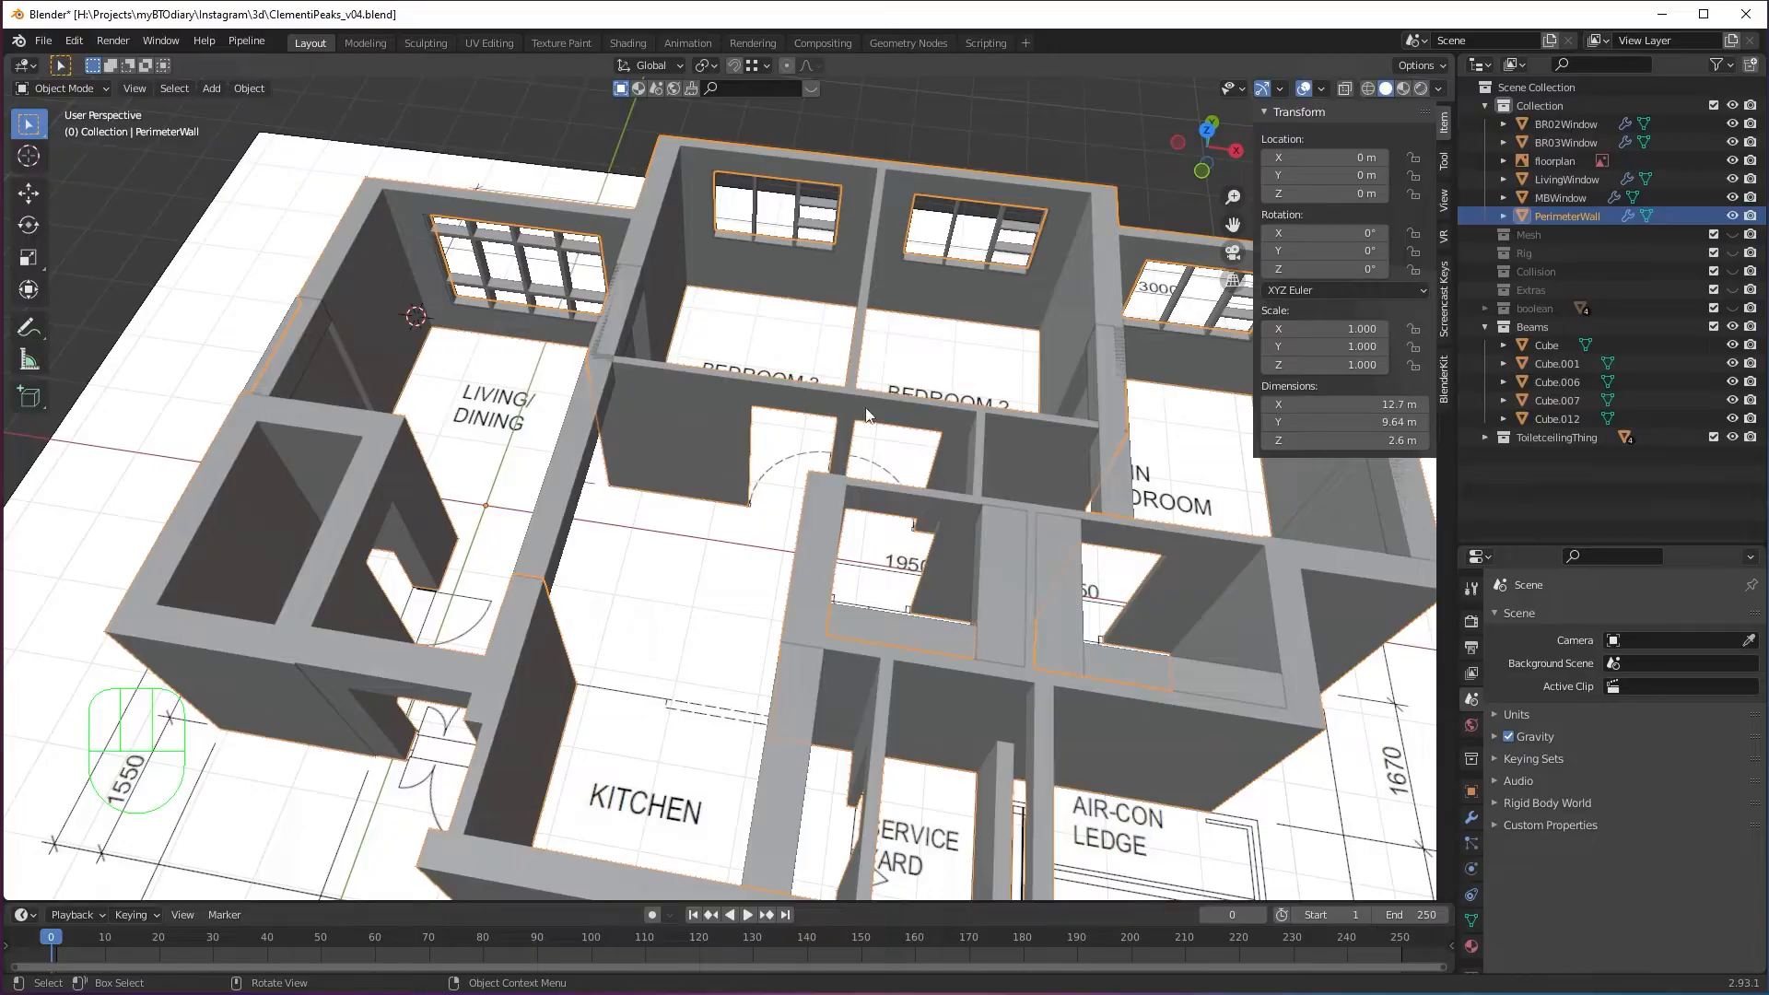
Return to Blender, deselect the perimeter walls and examine the whole flat's wall layout from several angles.
middle_drag(700, 498, 1009, 549)
scroll(1008, 550, down, 6)
key(Tab)
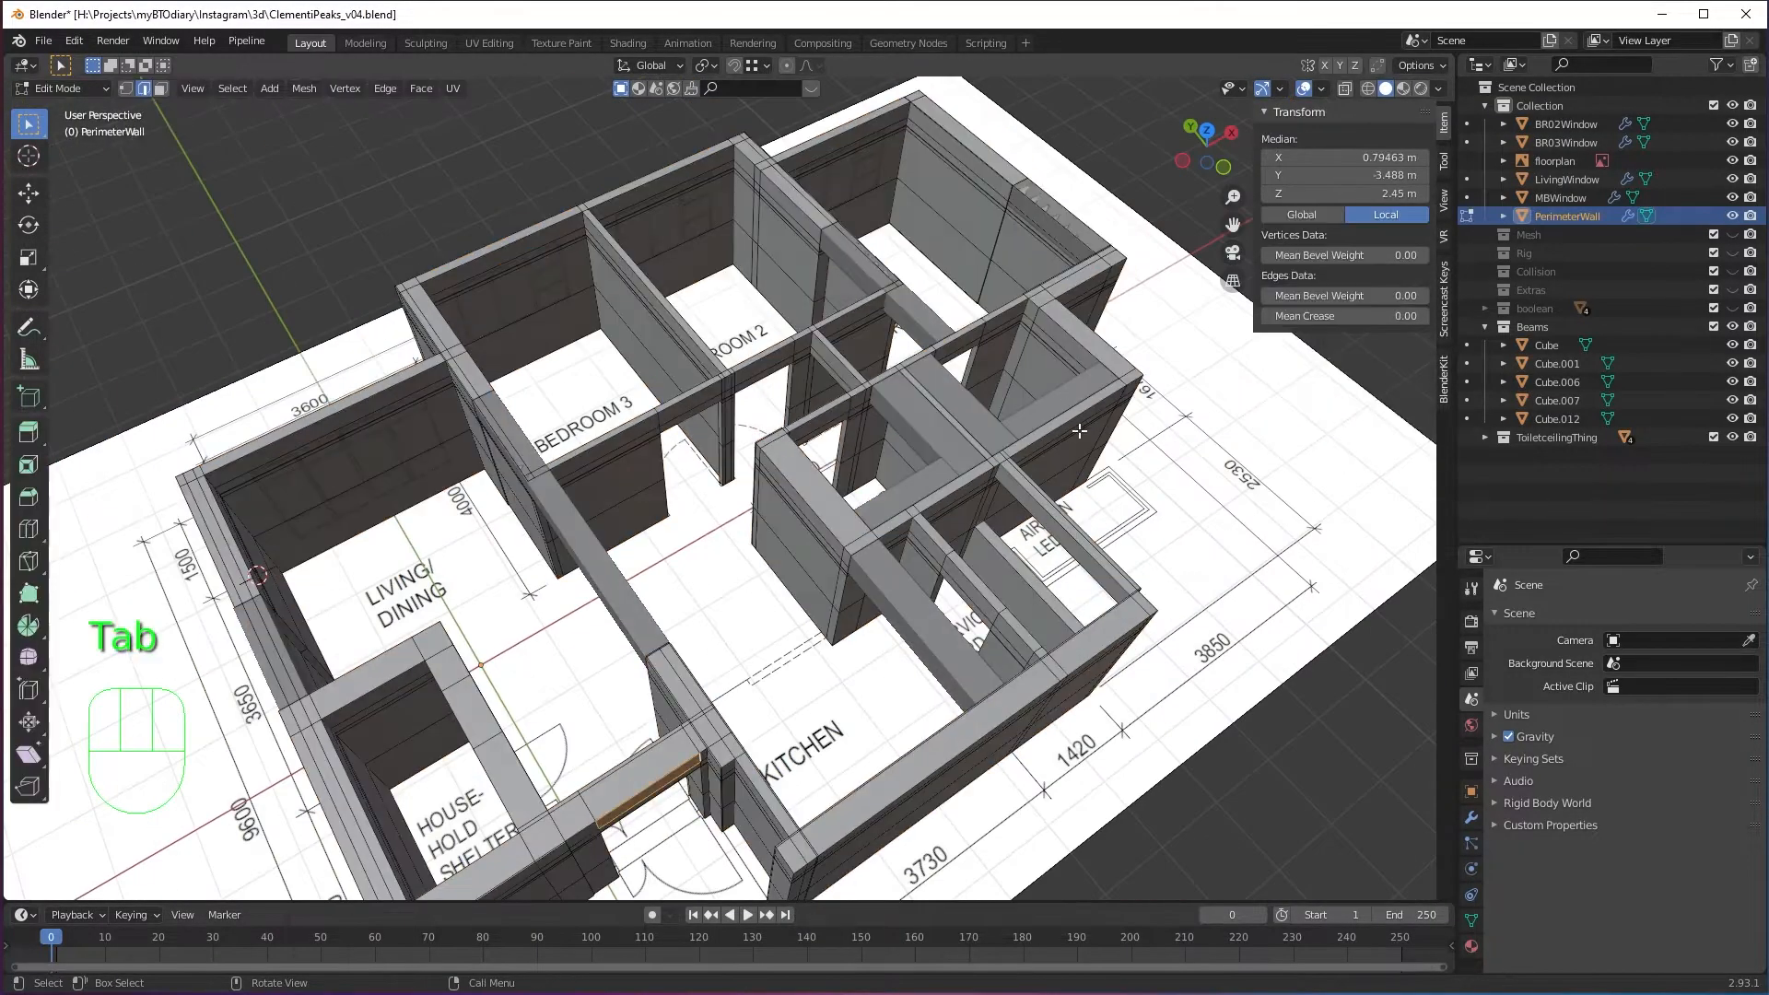
key(Tab)
shift+middle_drag(658, 214, 721, 361)
click(653, 234)
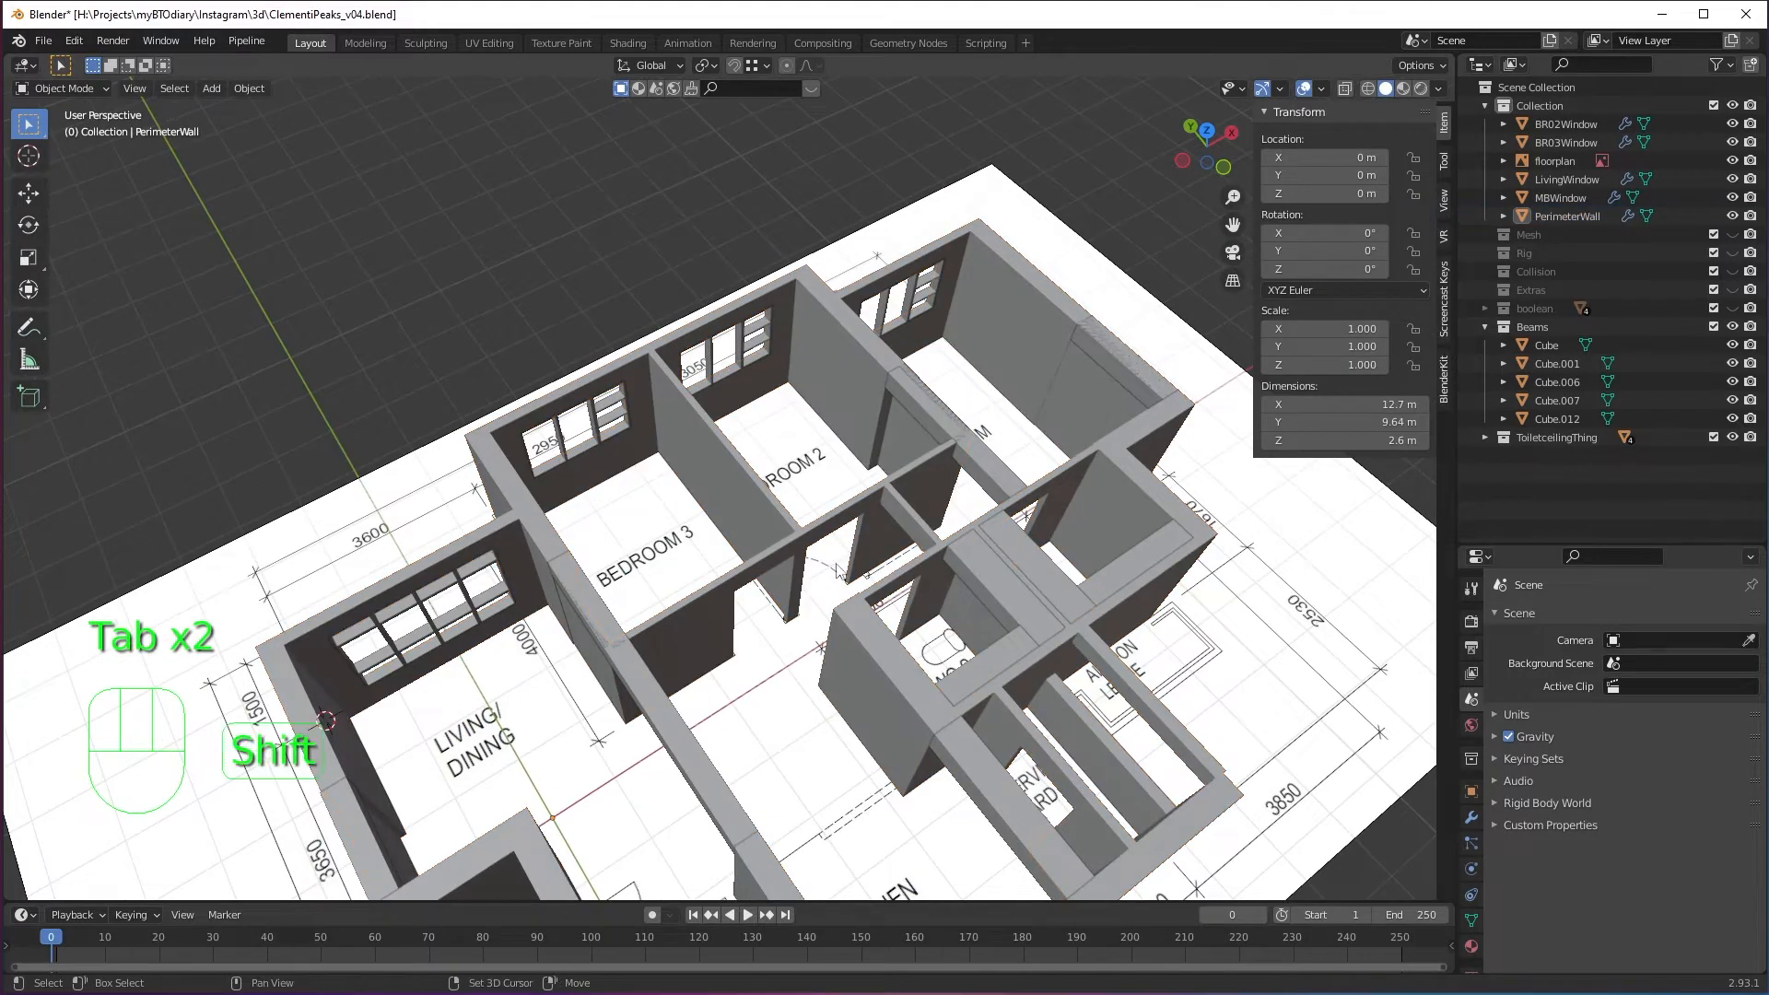
shift+middle_drag(857, 547, 865, 493)
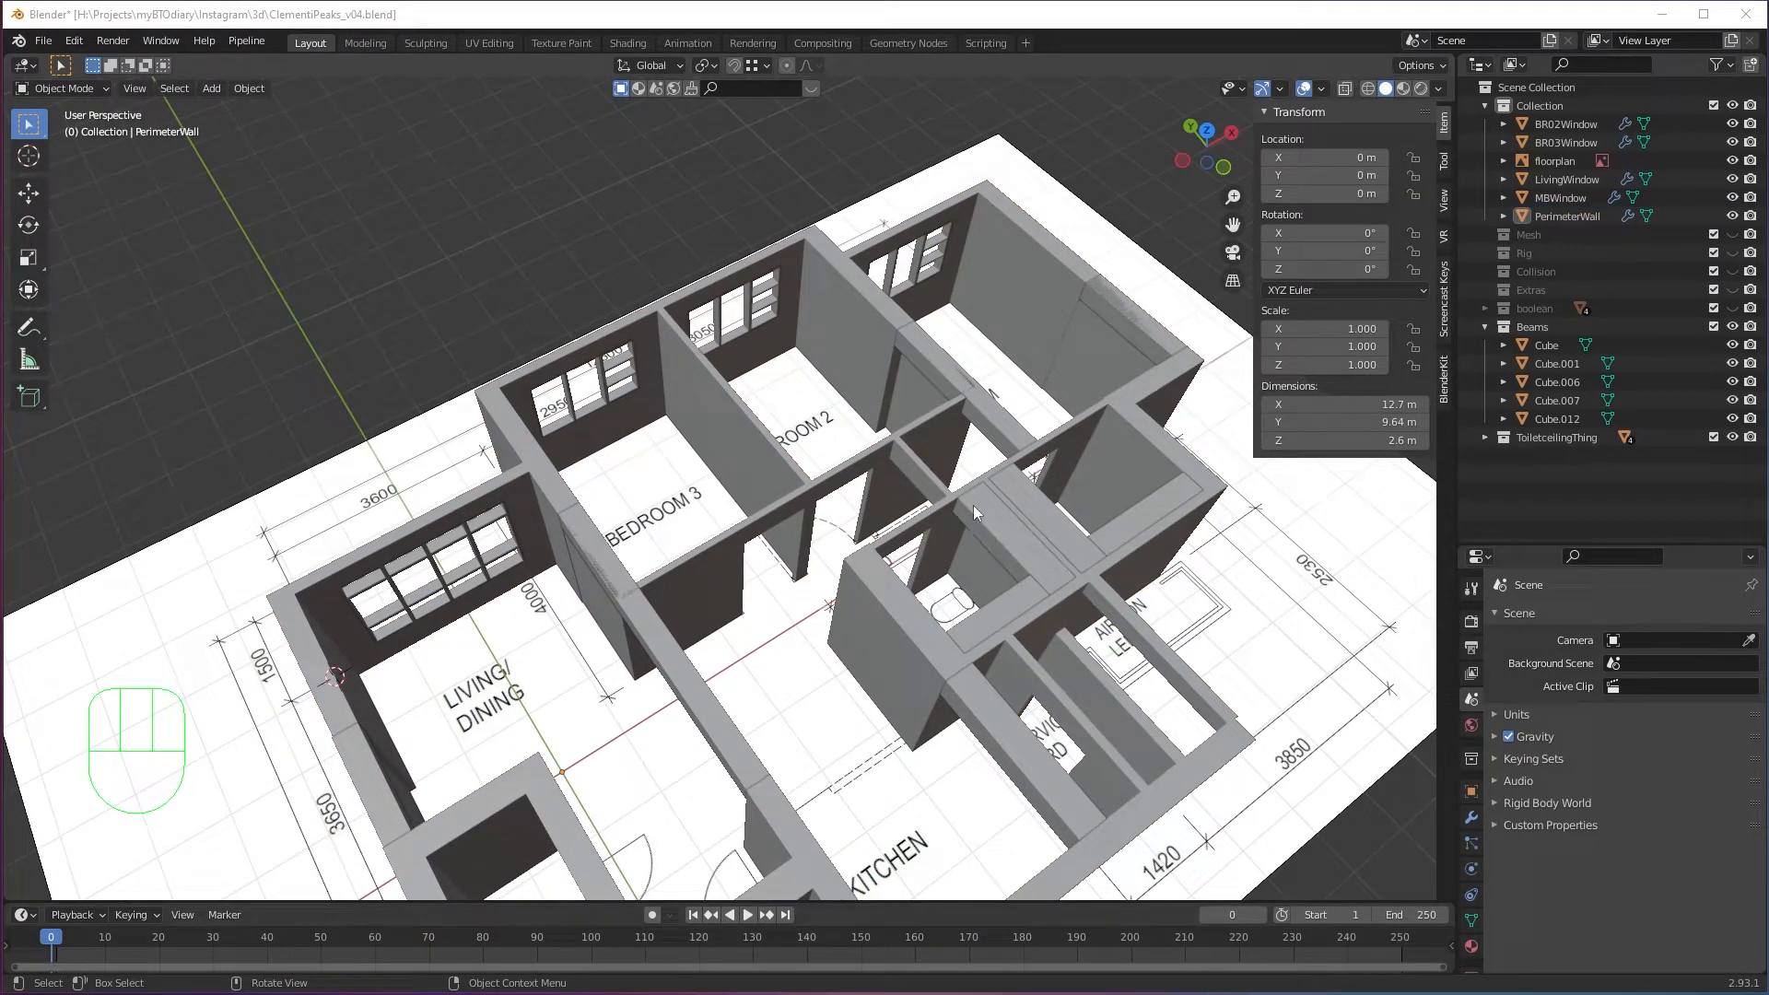
middle_drag(1002, 550, 932, 635)
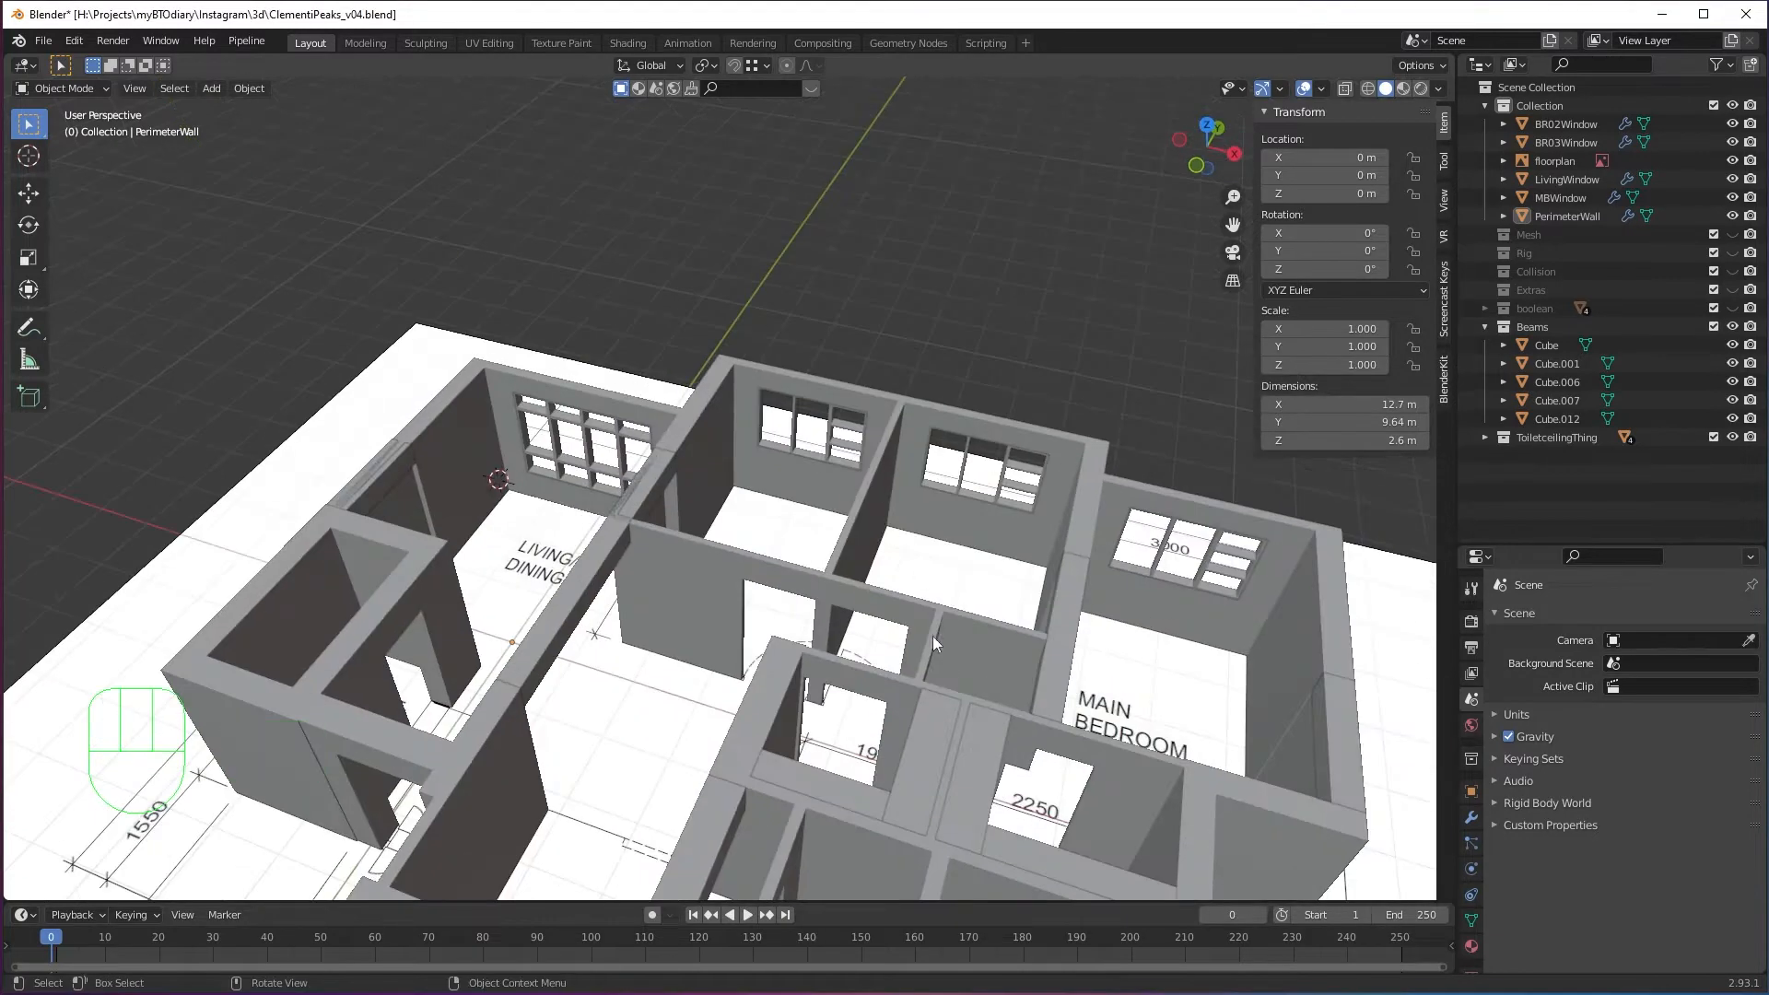
Inspect the rooms around the two bathrooms and the ceiling block between them from close up.
middle_drag(818, 672, 839, 630)
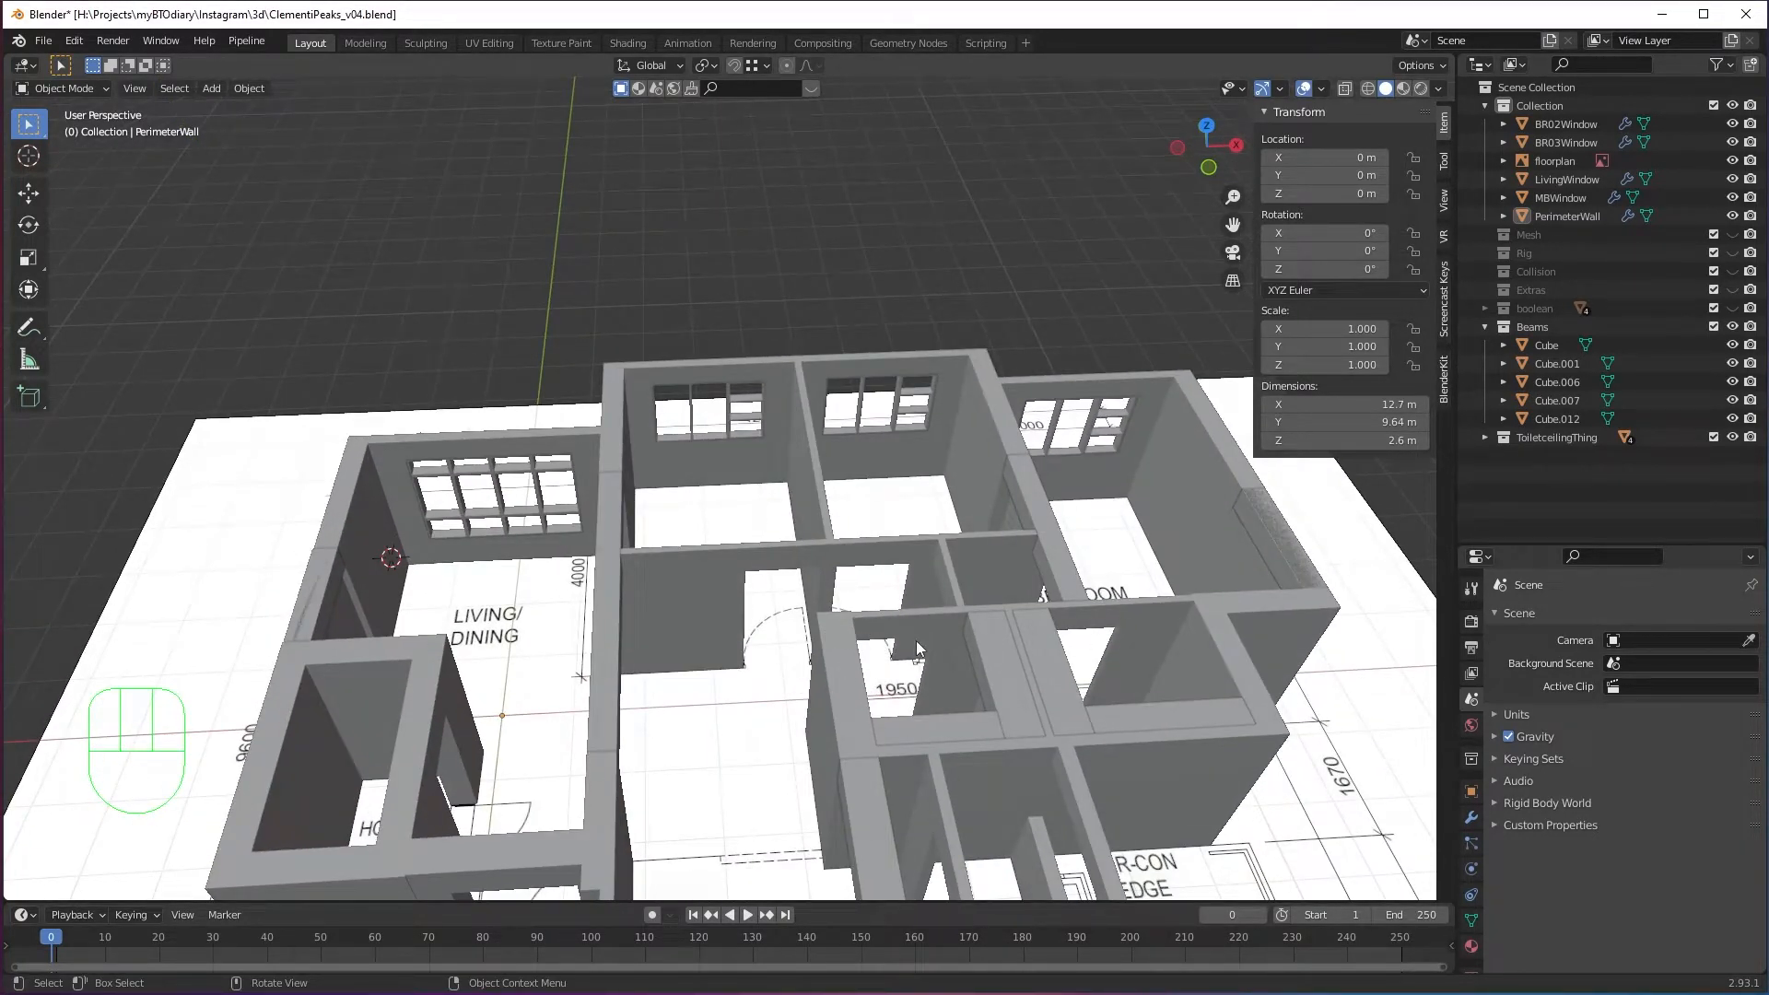
middle_drag(915, 639, 984, 510)
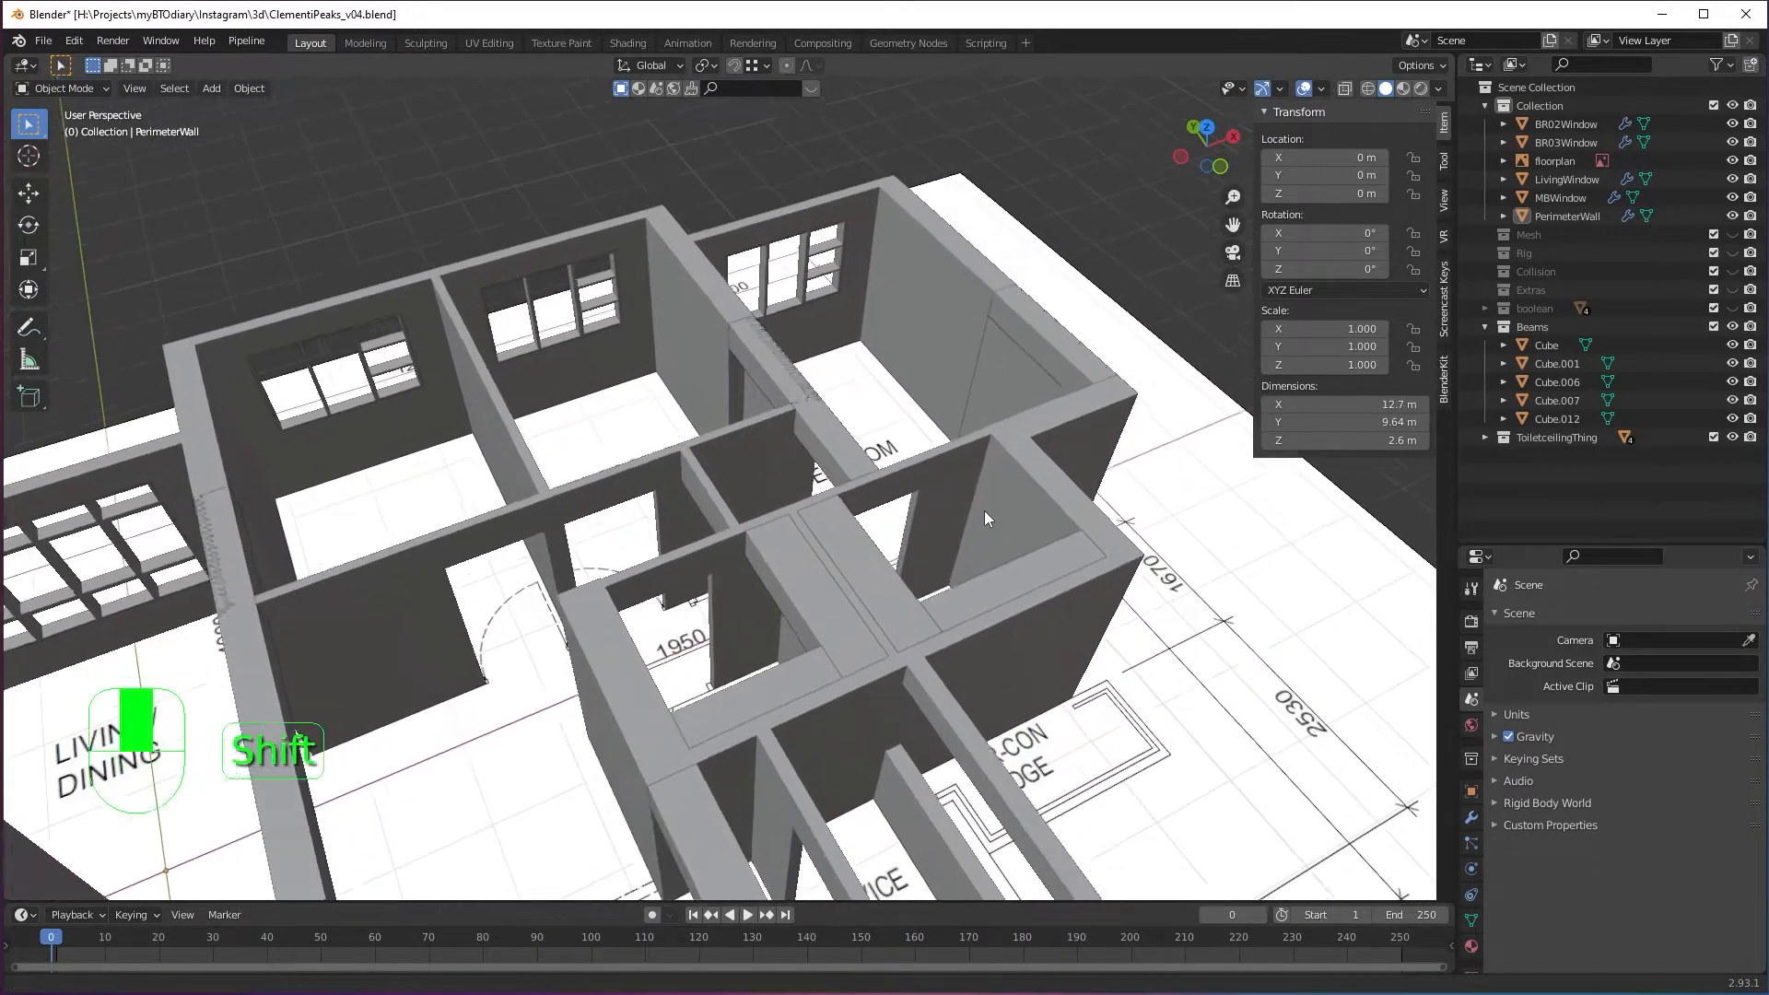
click(798, 572)
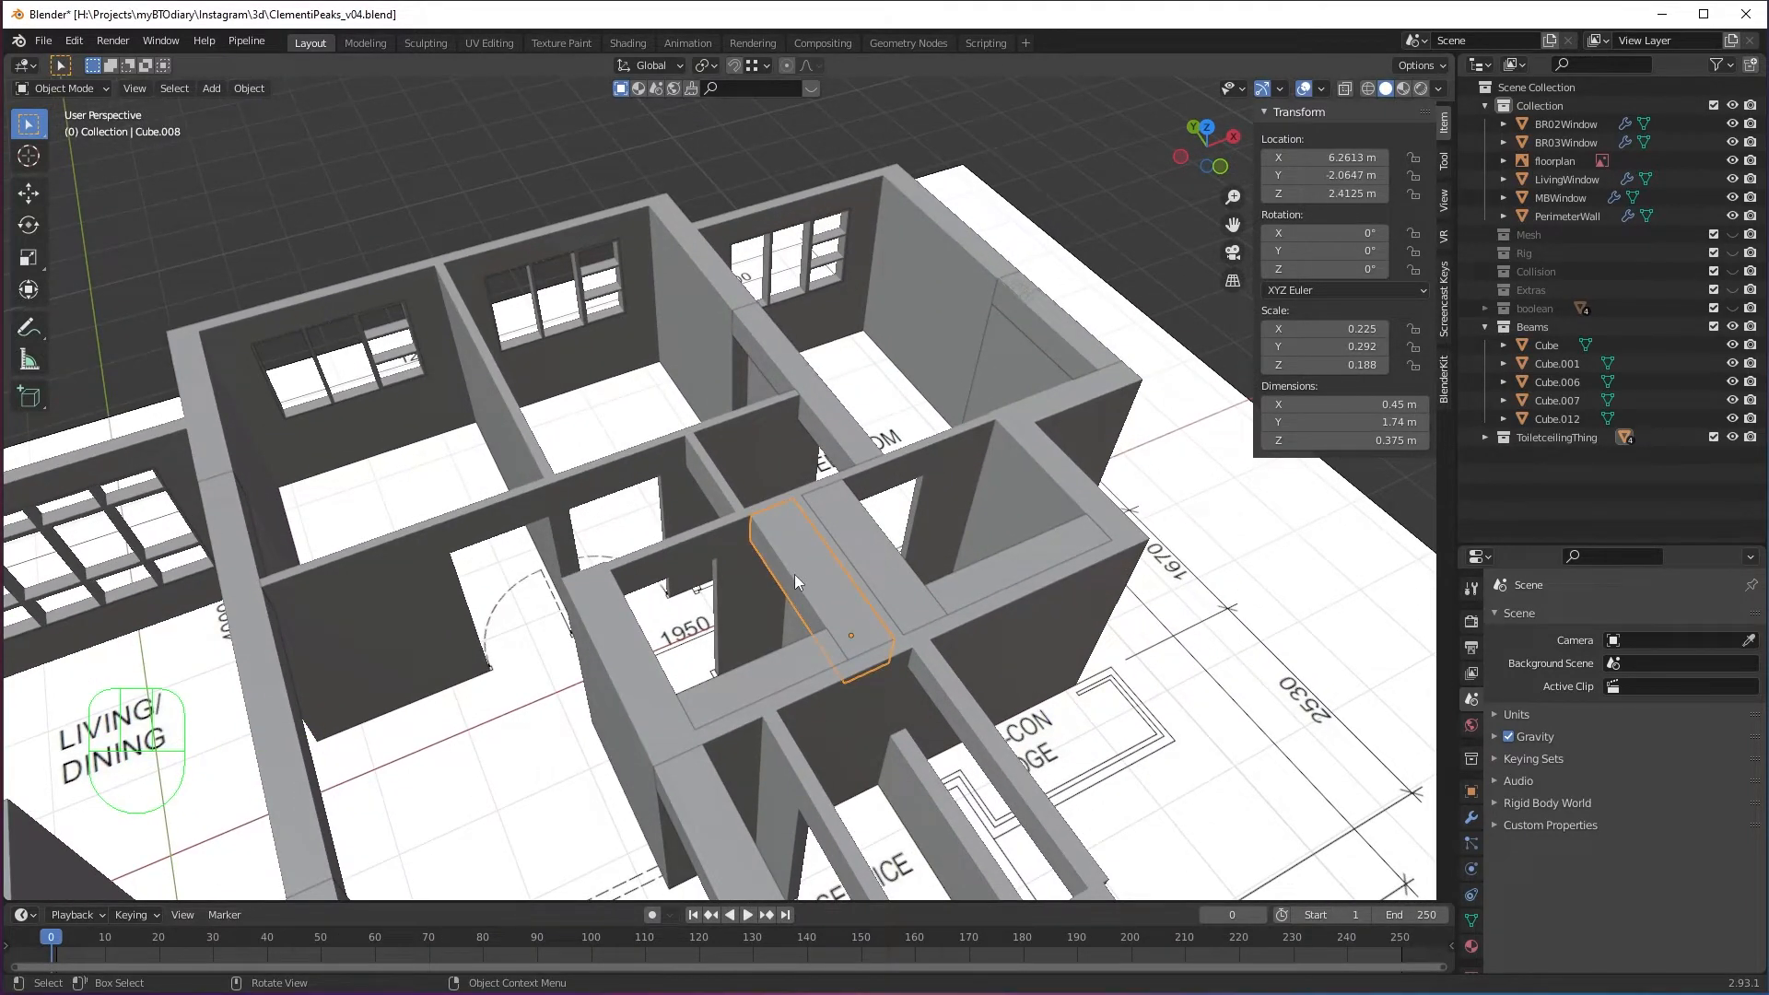
key(KP_Decimal)
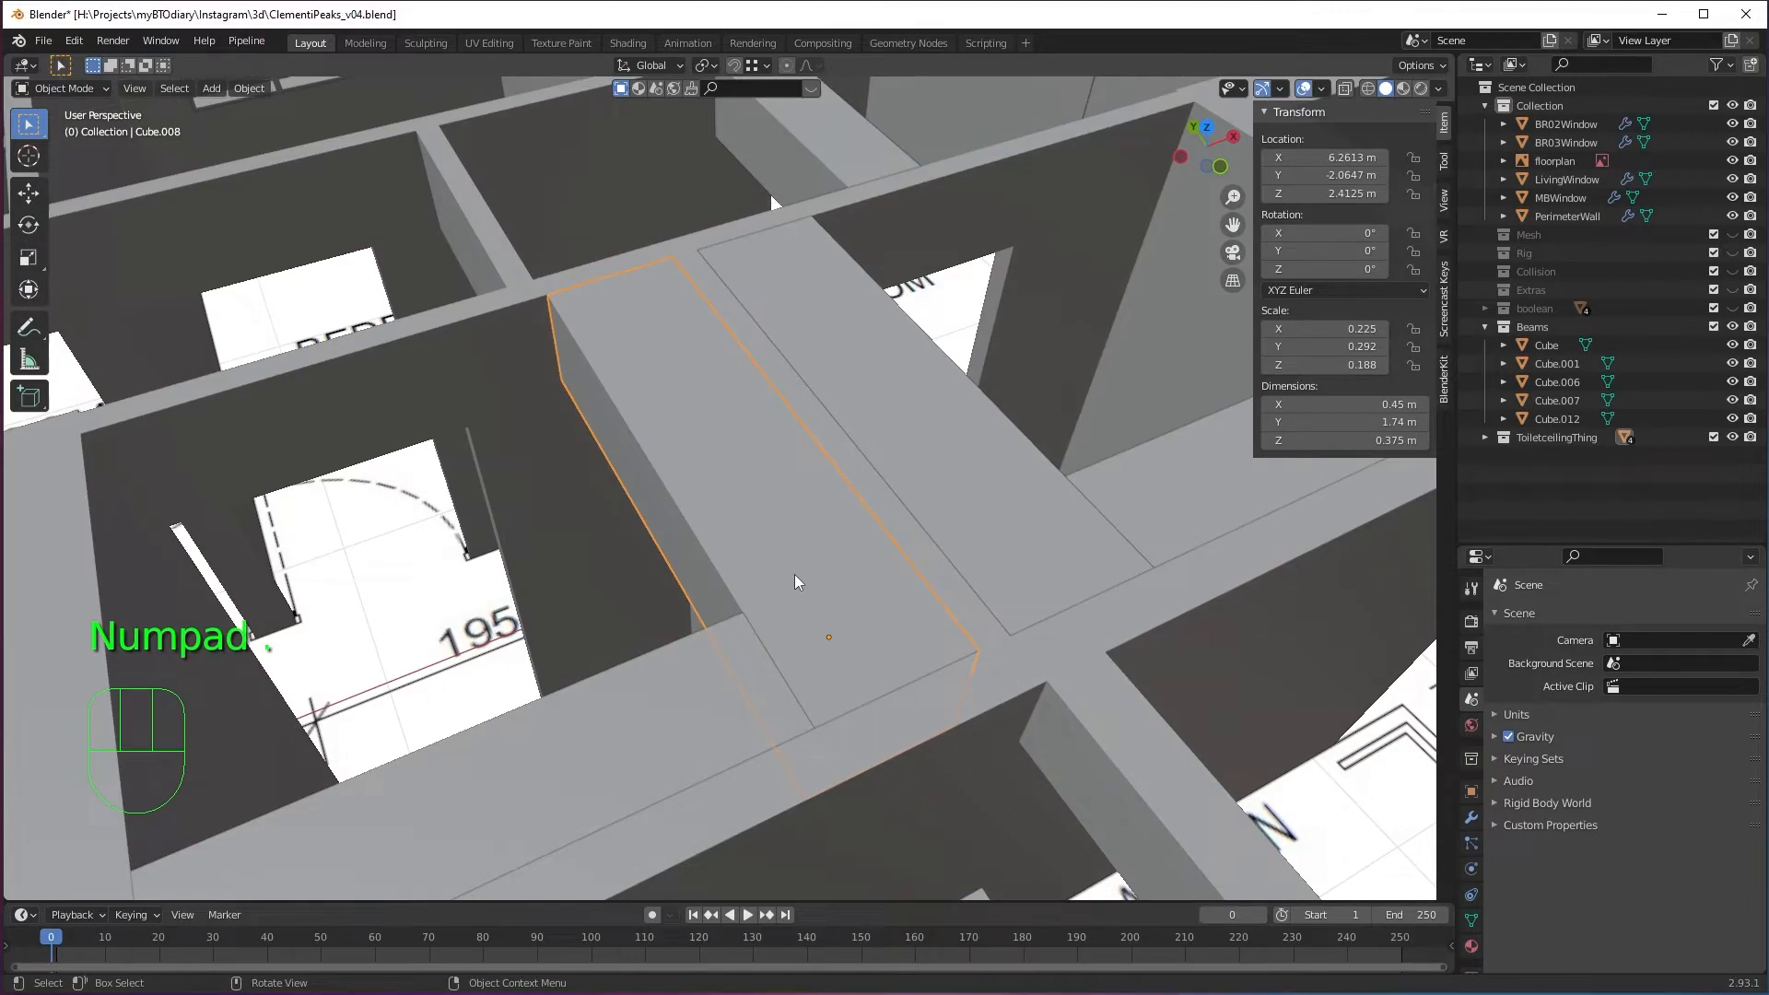
scroll(794, 573, down, 3)
shift+middle_drag(920, 542, 964, 561)
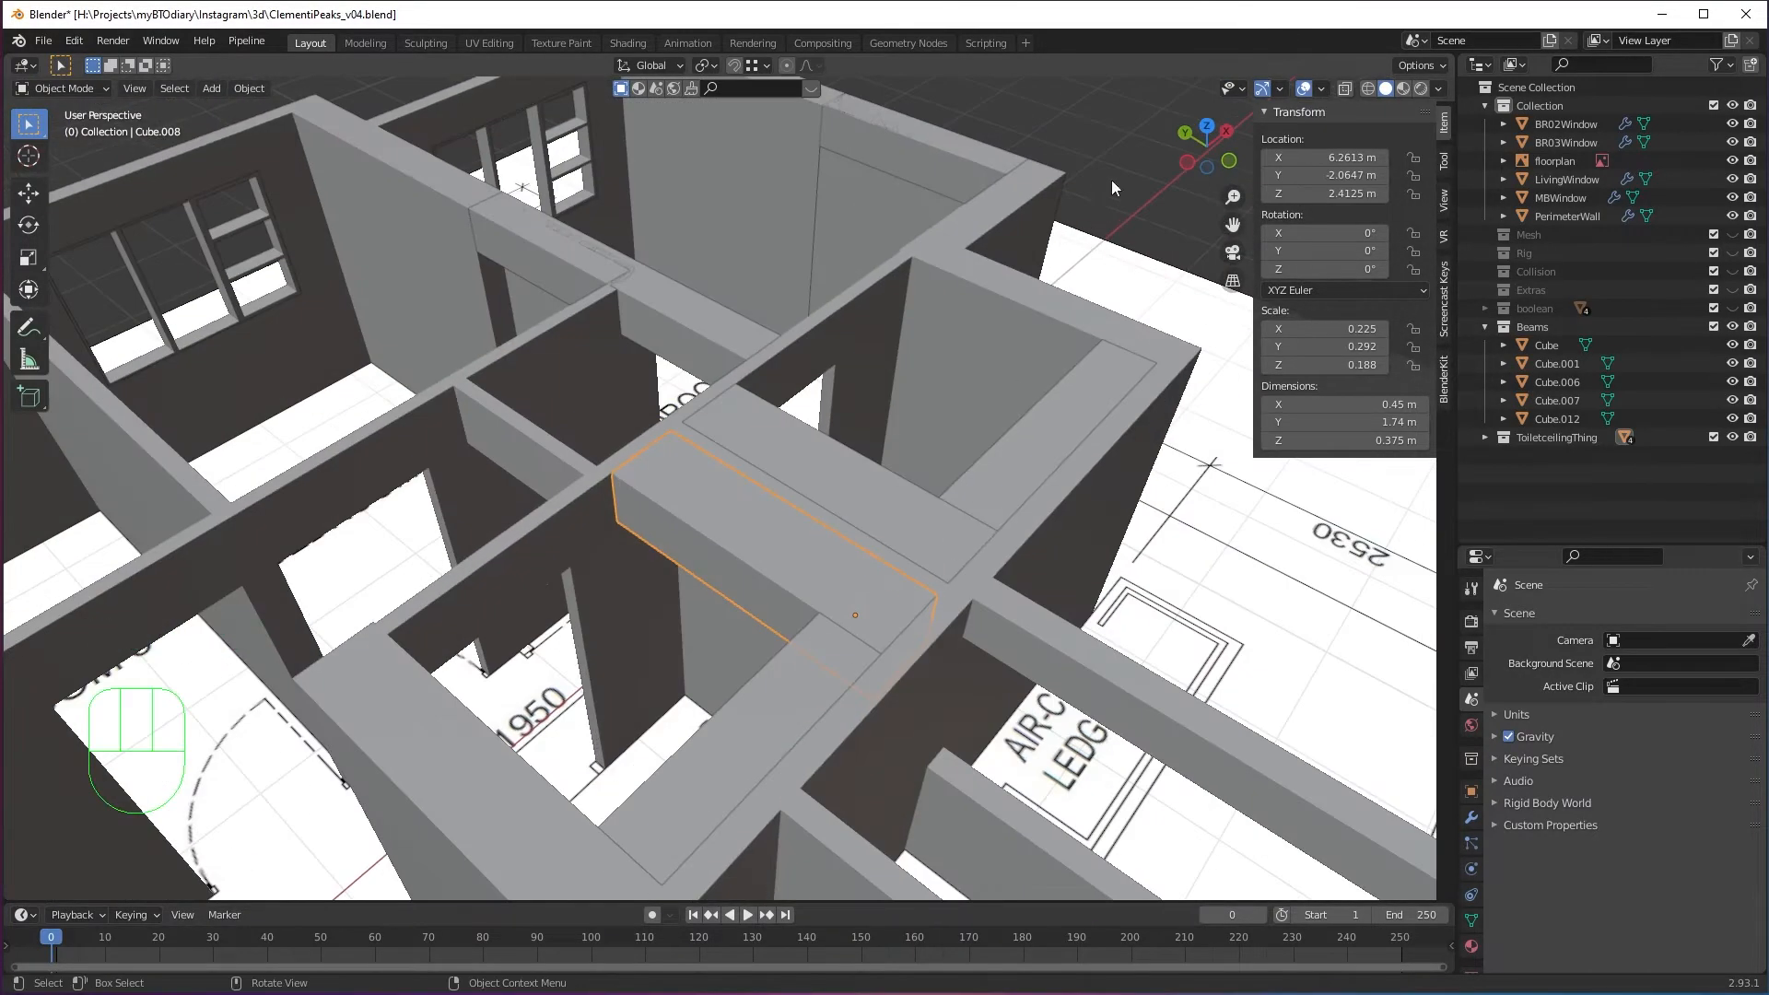
key(alt+a)
Add a cube mesh and move it onto the wall tops between the bedrooms and the bathroom marked 1950.
middle_drag(1052, 396, 998, 208)
key(shift+a)
mouse_move(998, 208)
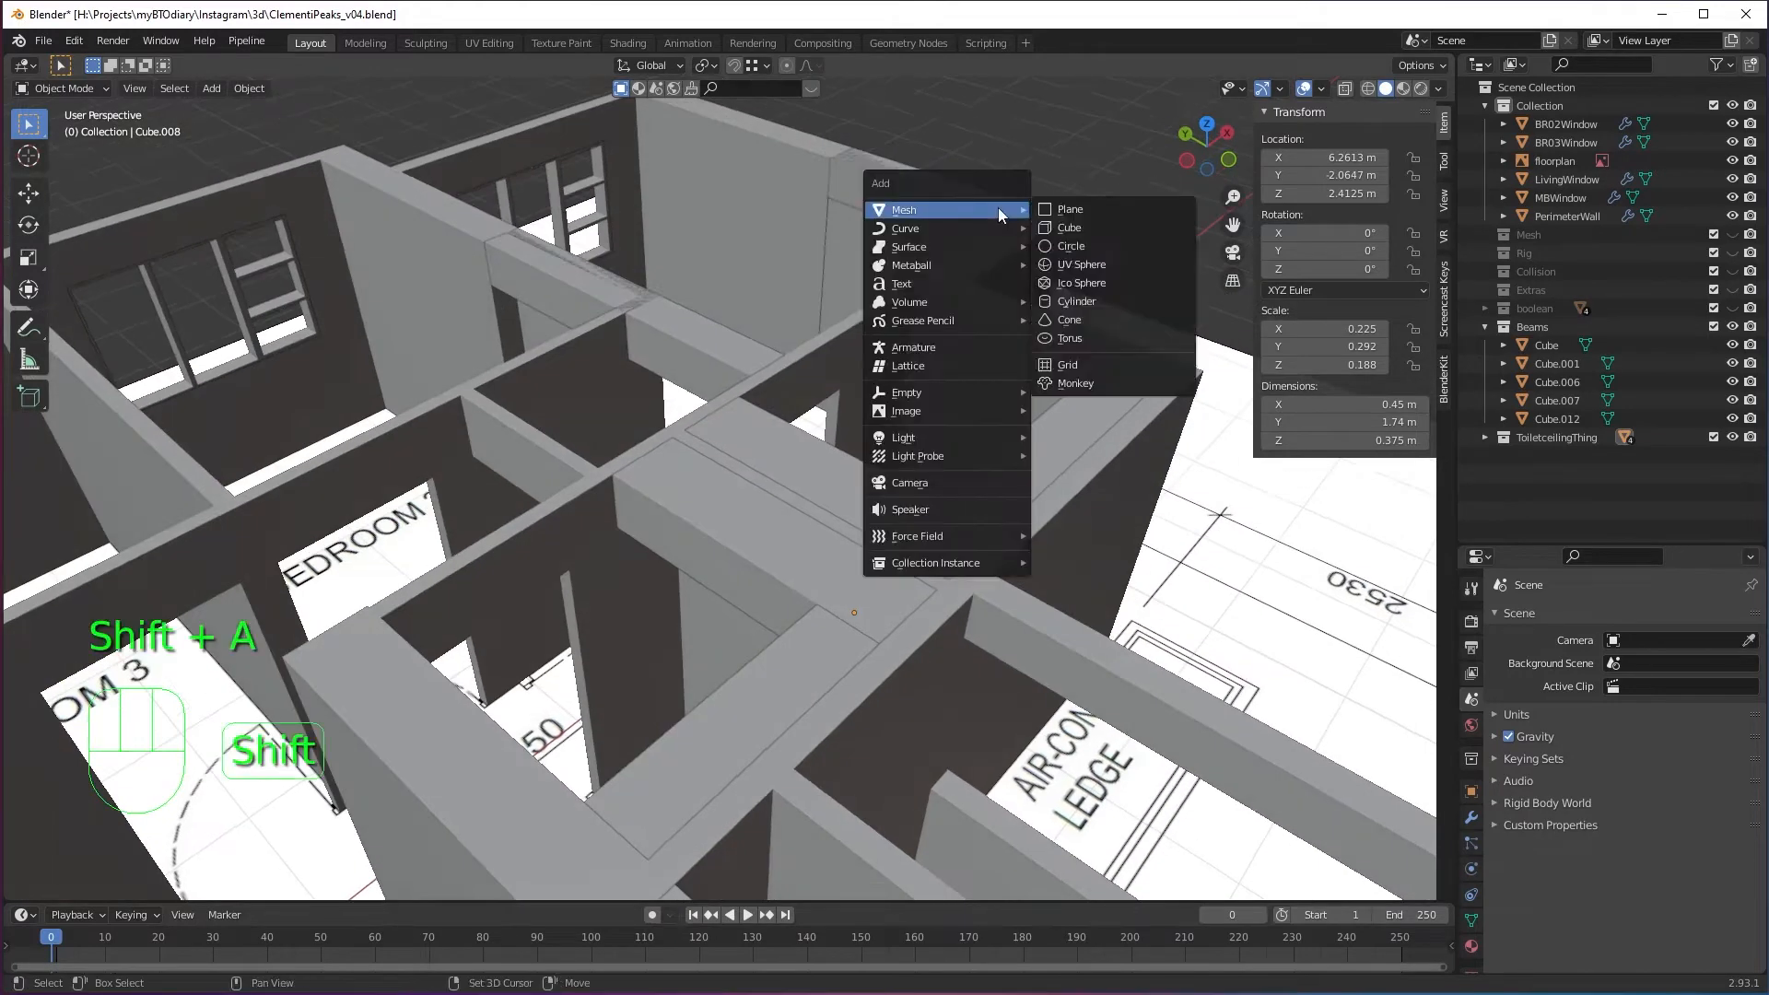
click(1101, 234)
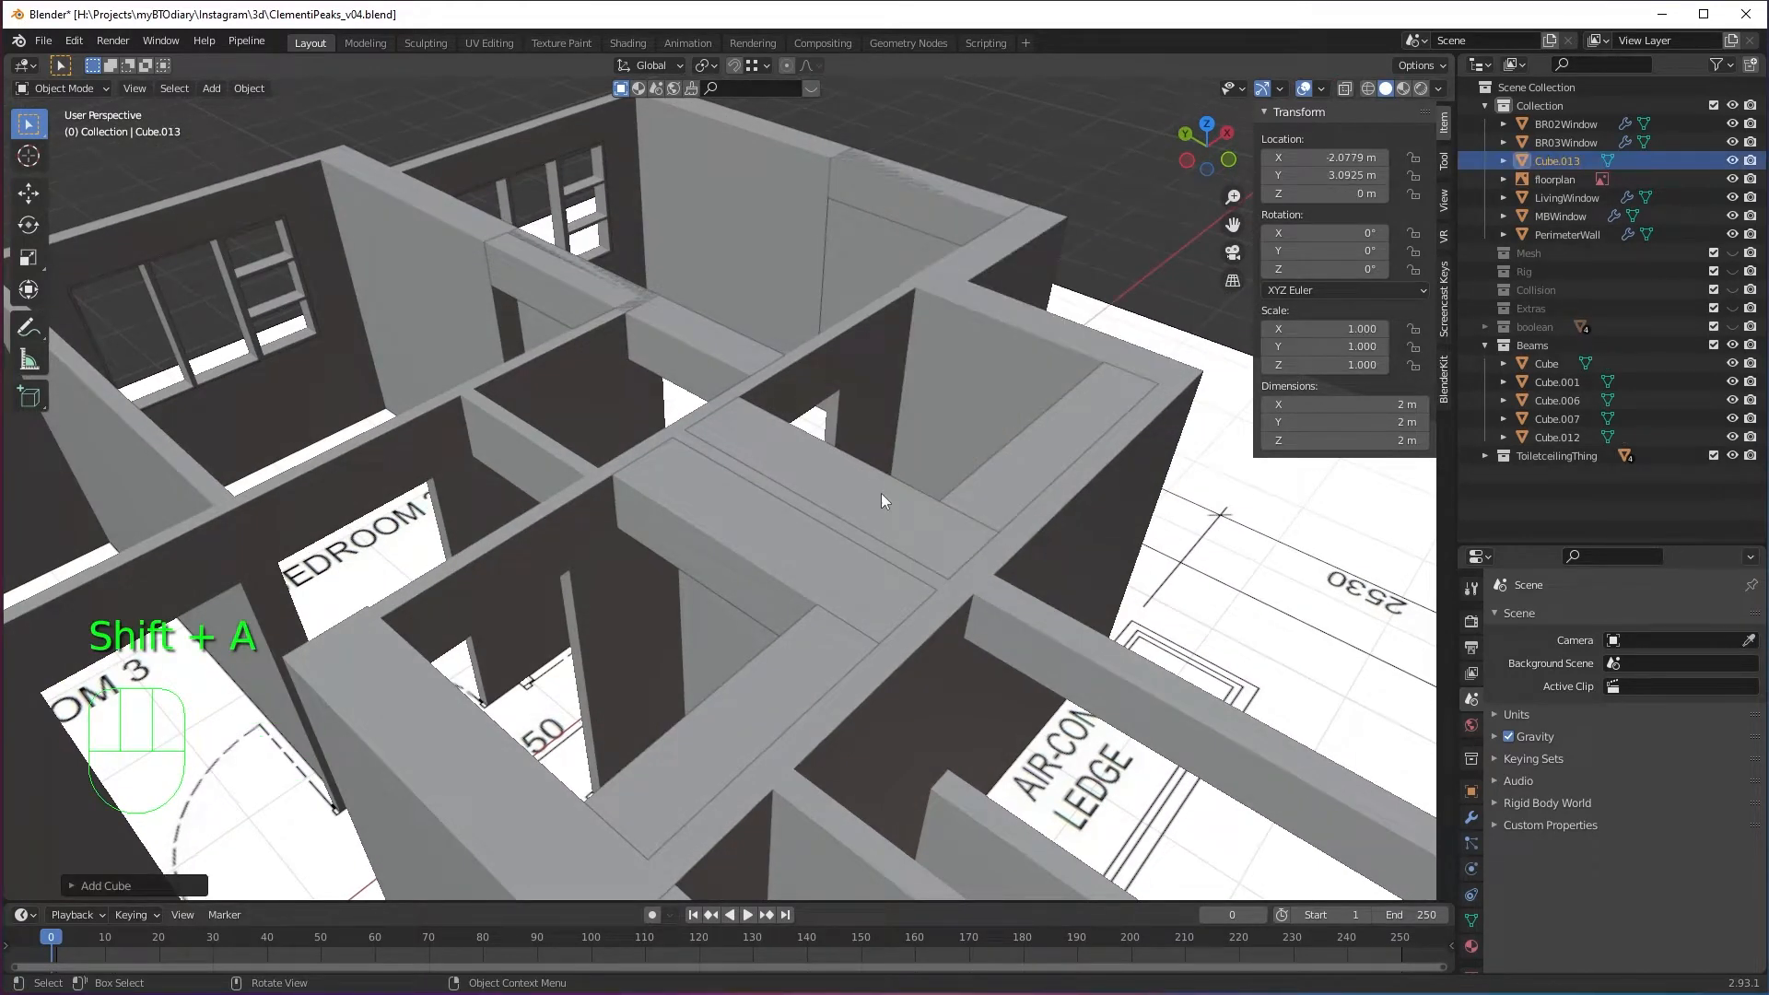
key(g)
click(803, 459)
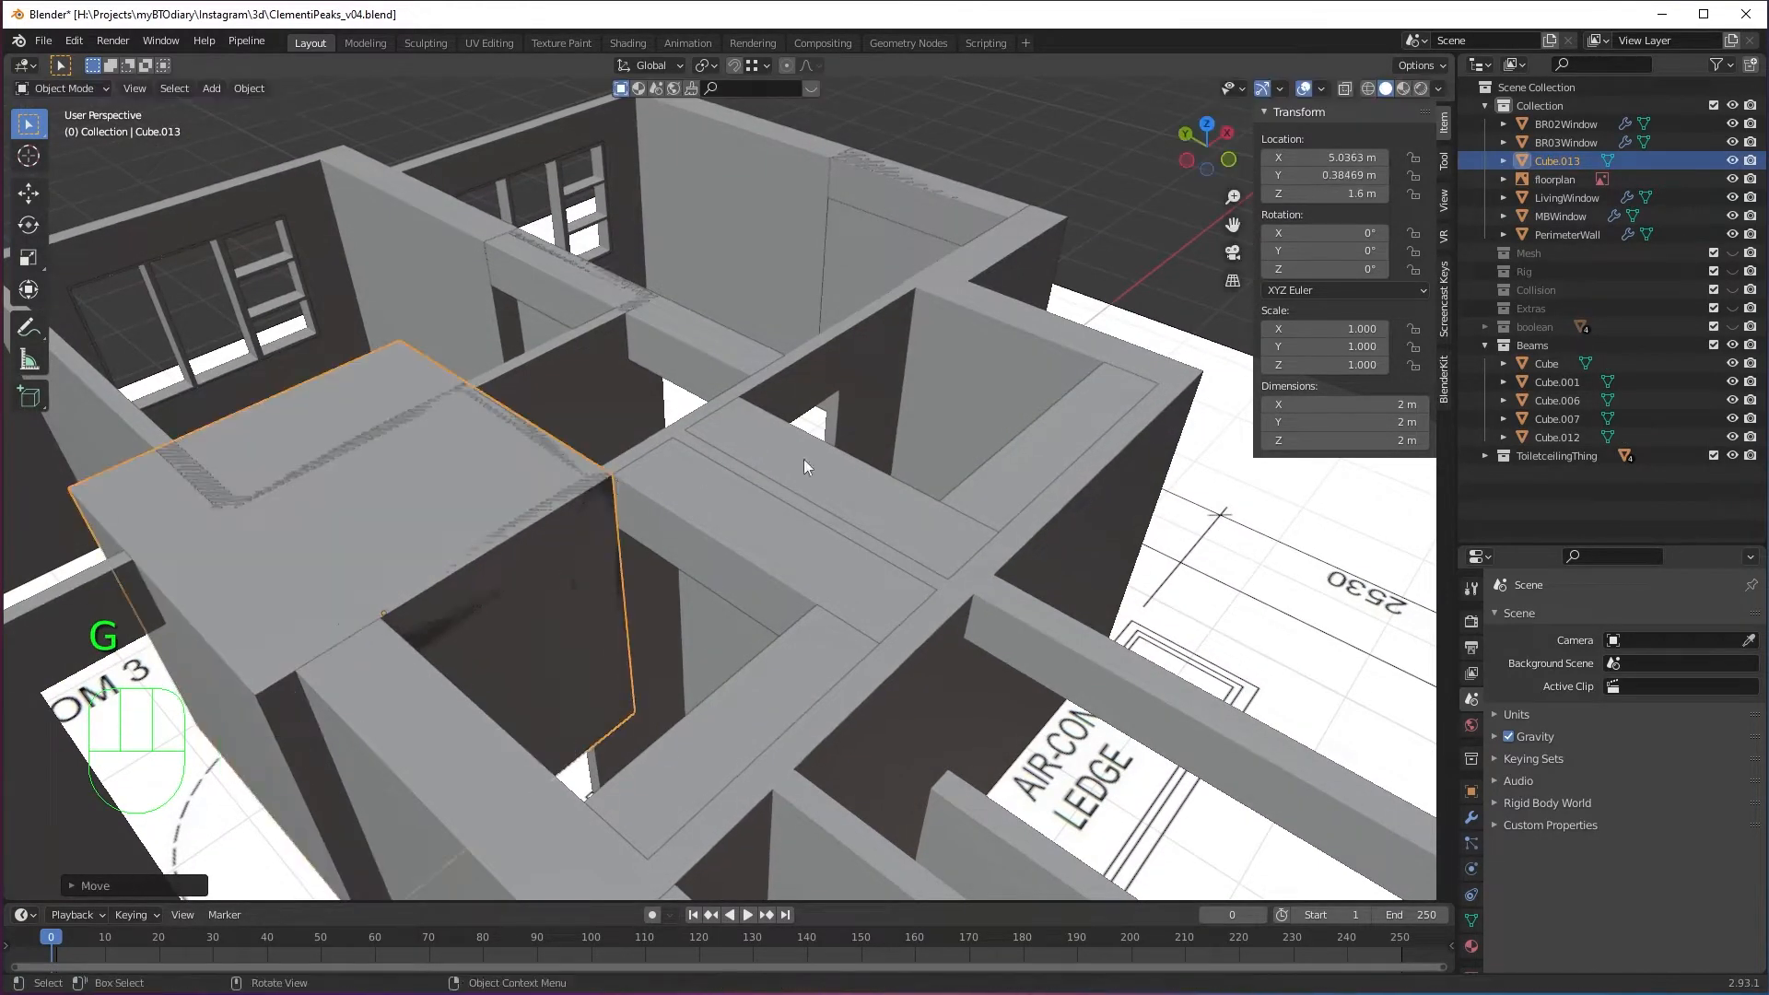
Scale the new cube down to about 0.53 m and position it above the walls beside the bathroom.
key(s)
click(495, 572)
key(g)
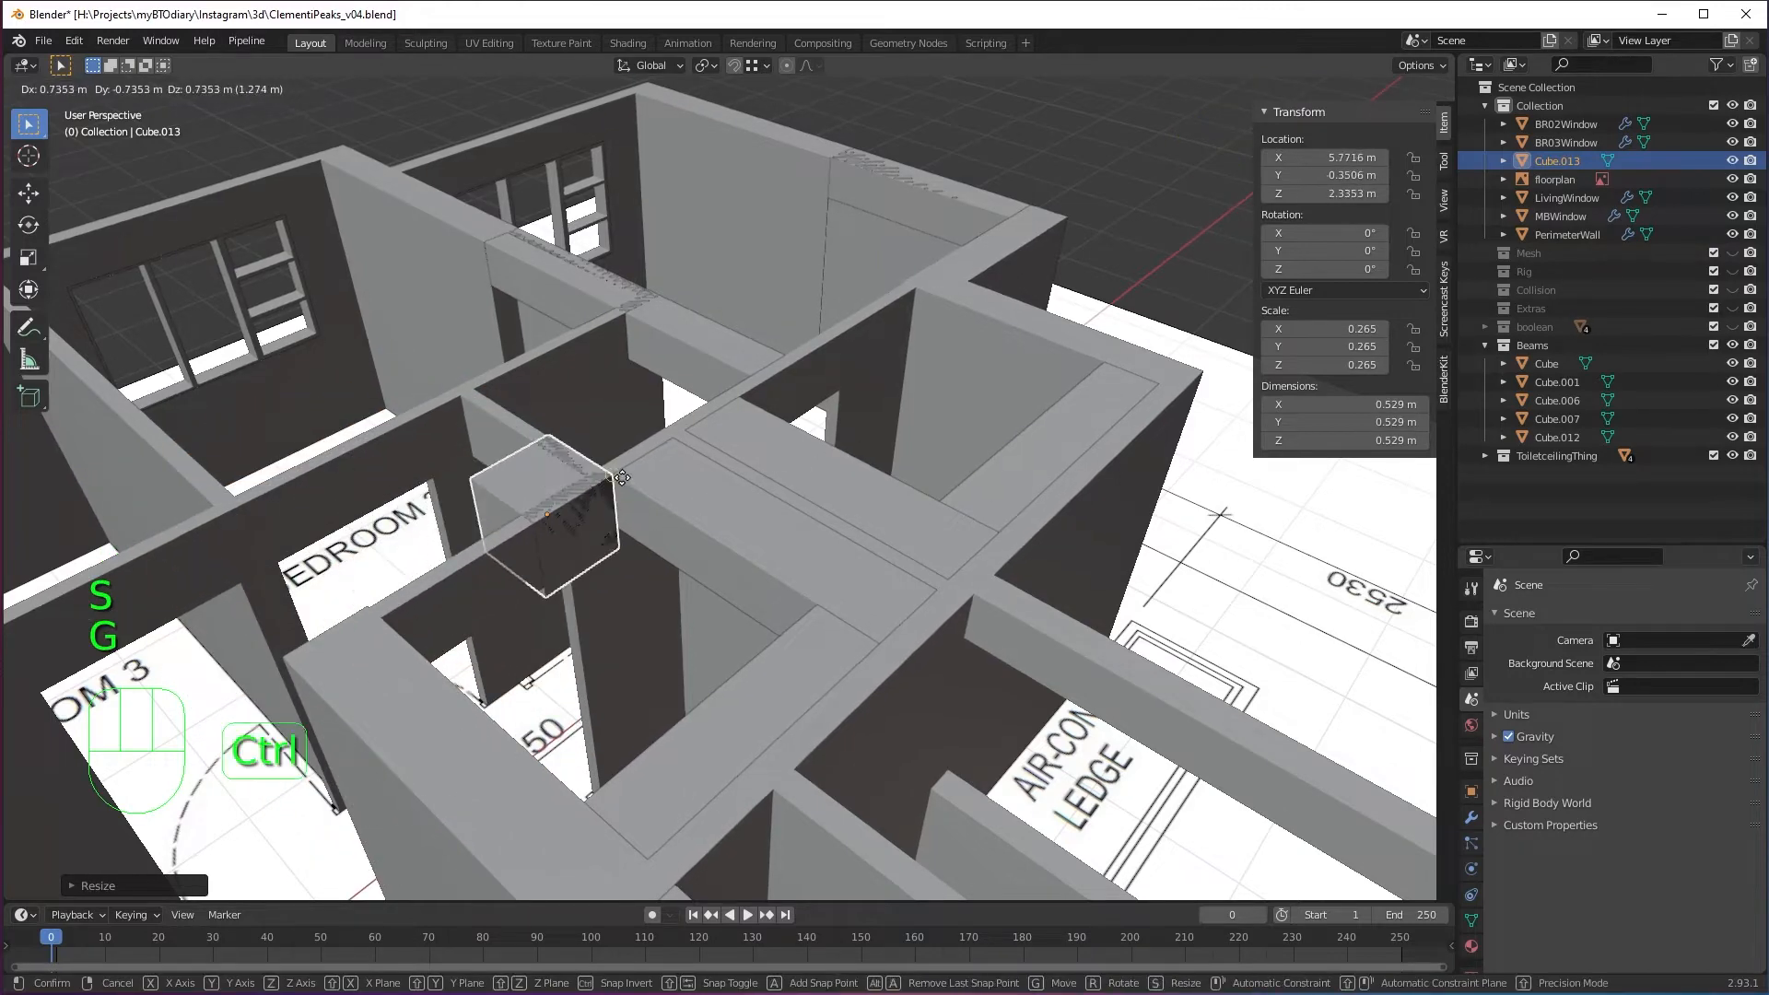
key(g)
click(744, 448)
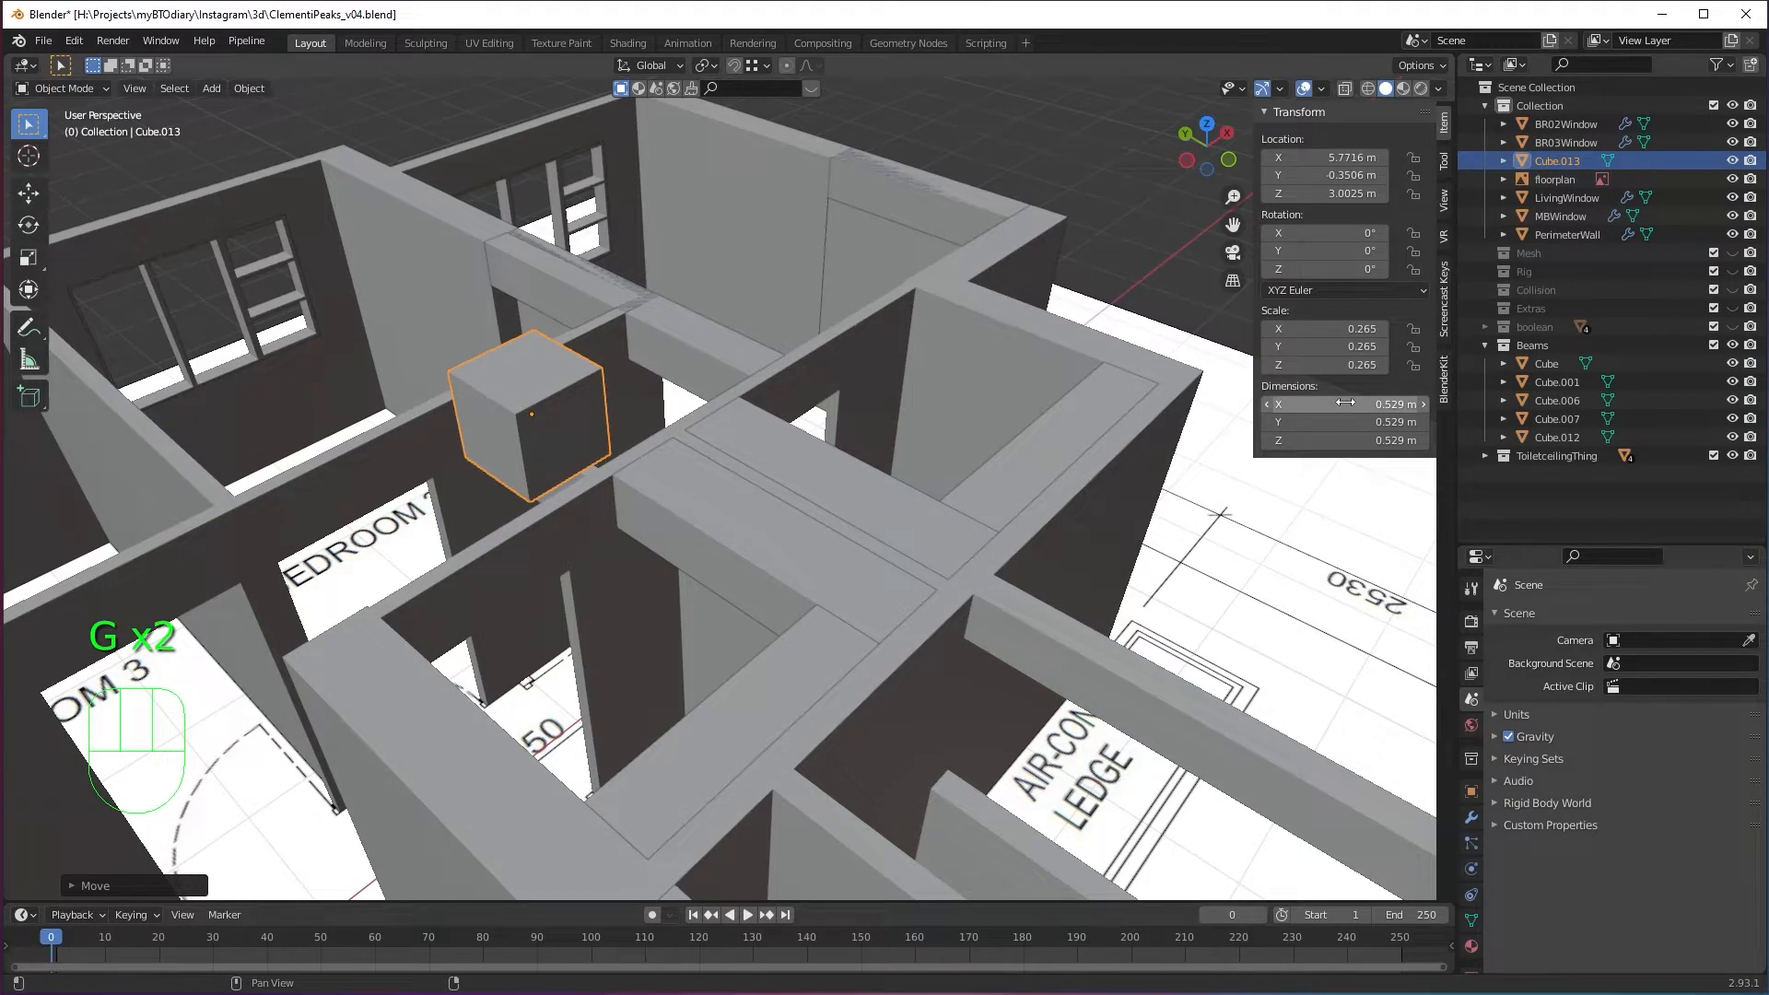
Set the cube's Z dimension to 0.36 m and its Y dimension to 0.17 m.
click(1345, 441)
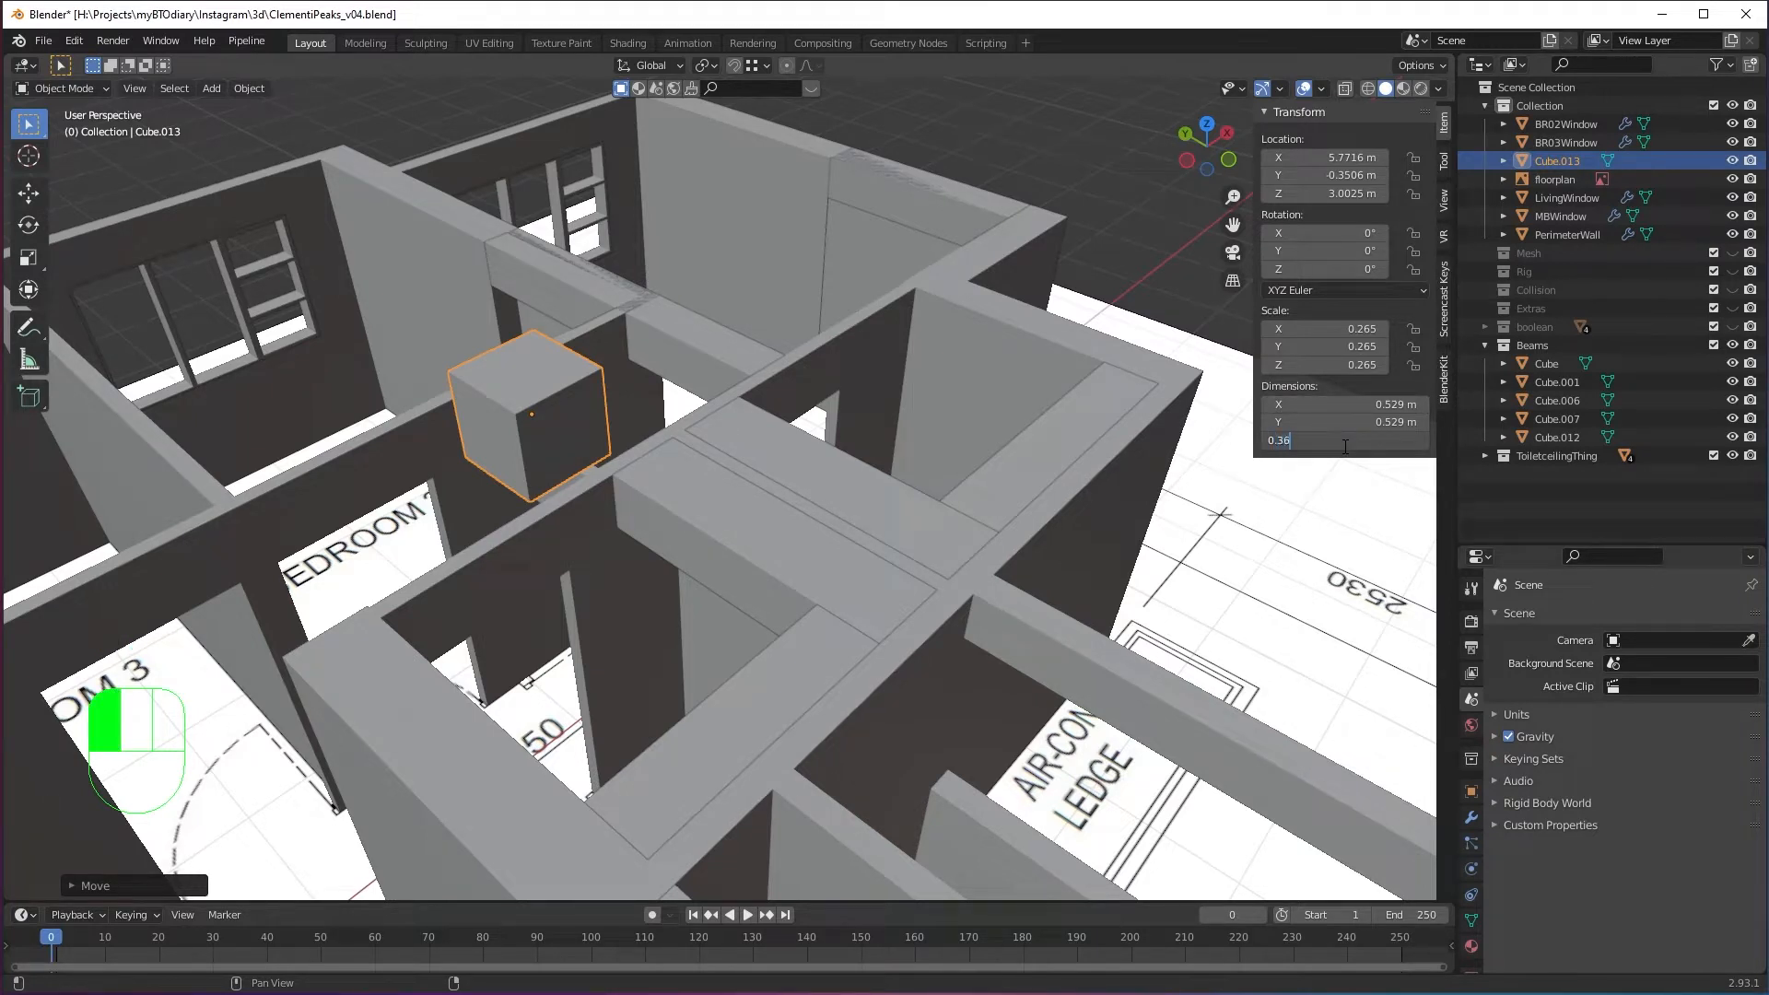
key(Return)
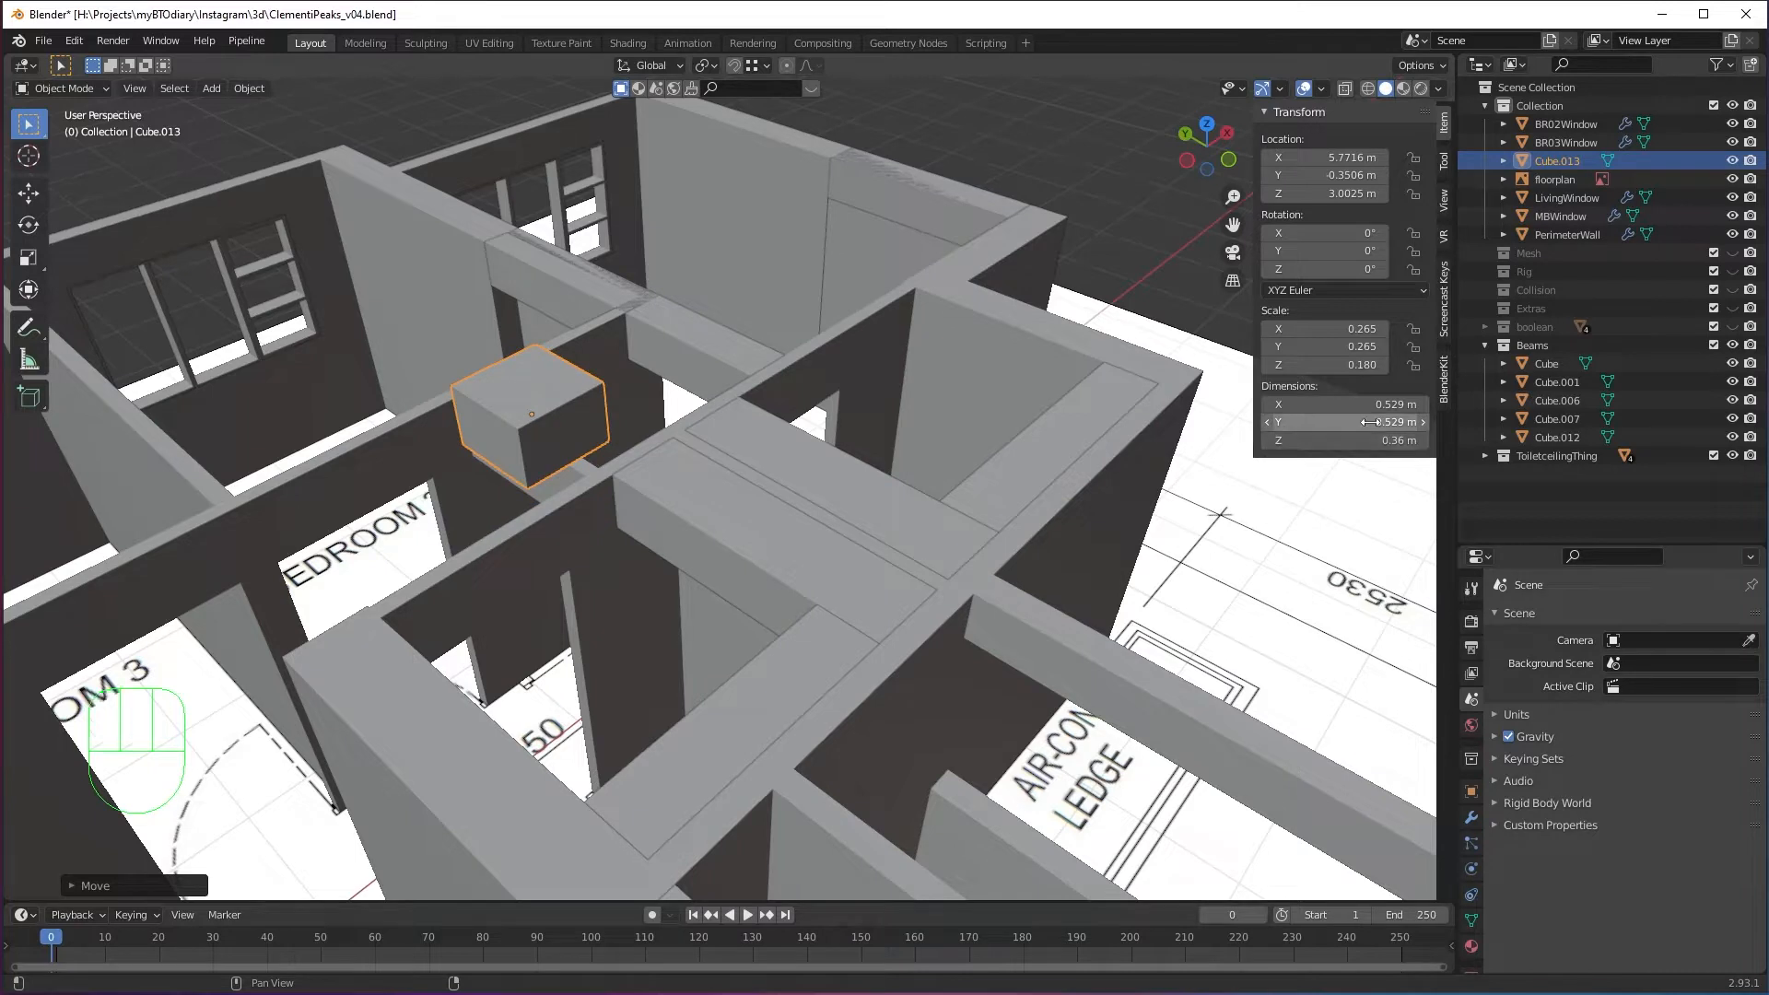
click(1372, 422)
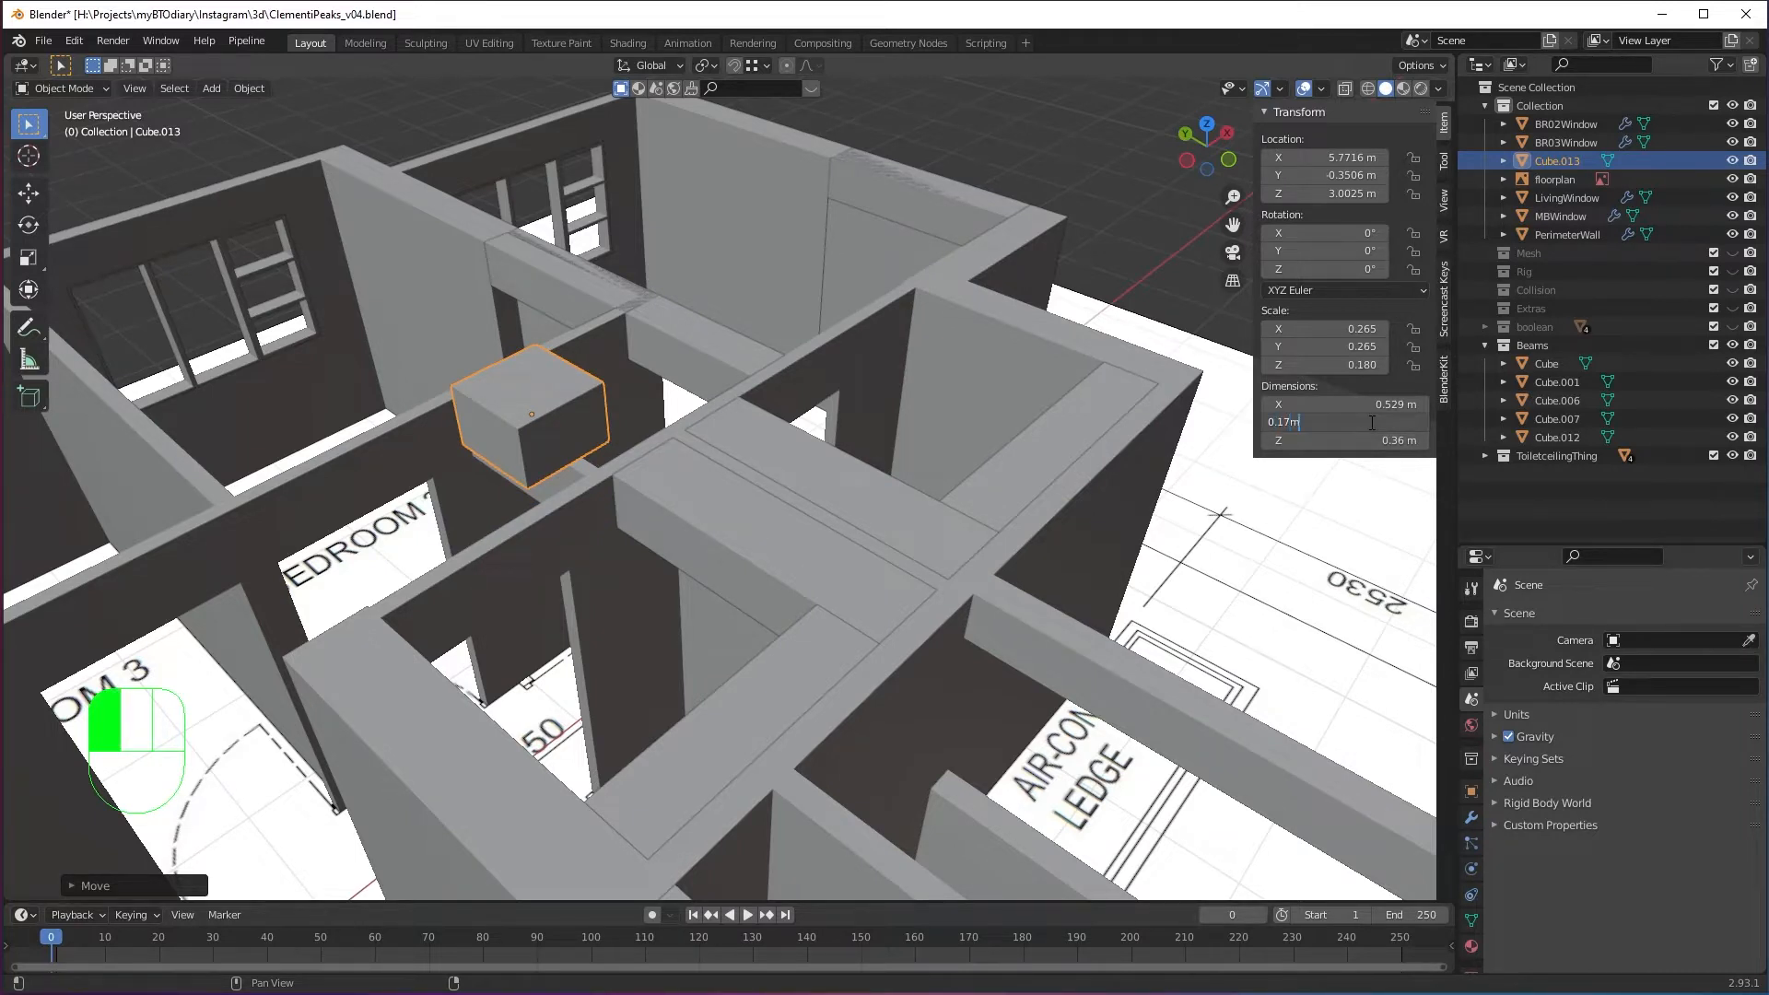
text(0.17m)
key(Return)
Snap the beam block to the wall corner at the living-room end of the bathroom marked 1950.
scroll(801, 525, down, 2)
shift+middle_drag(799, 523, 1097, 552)
scroll(1059, 571, up, 2)
shift+middle_drag(1021, 612, 826, 503)
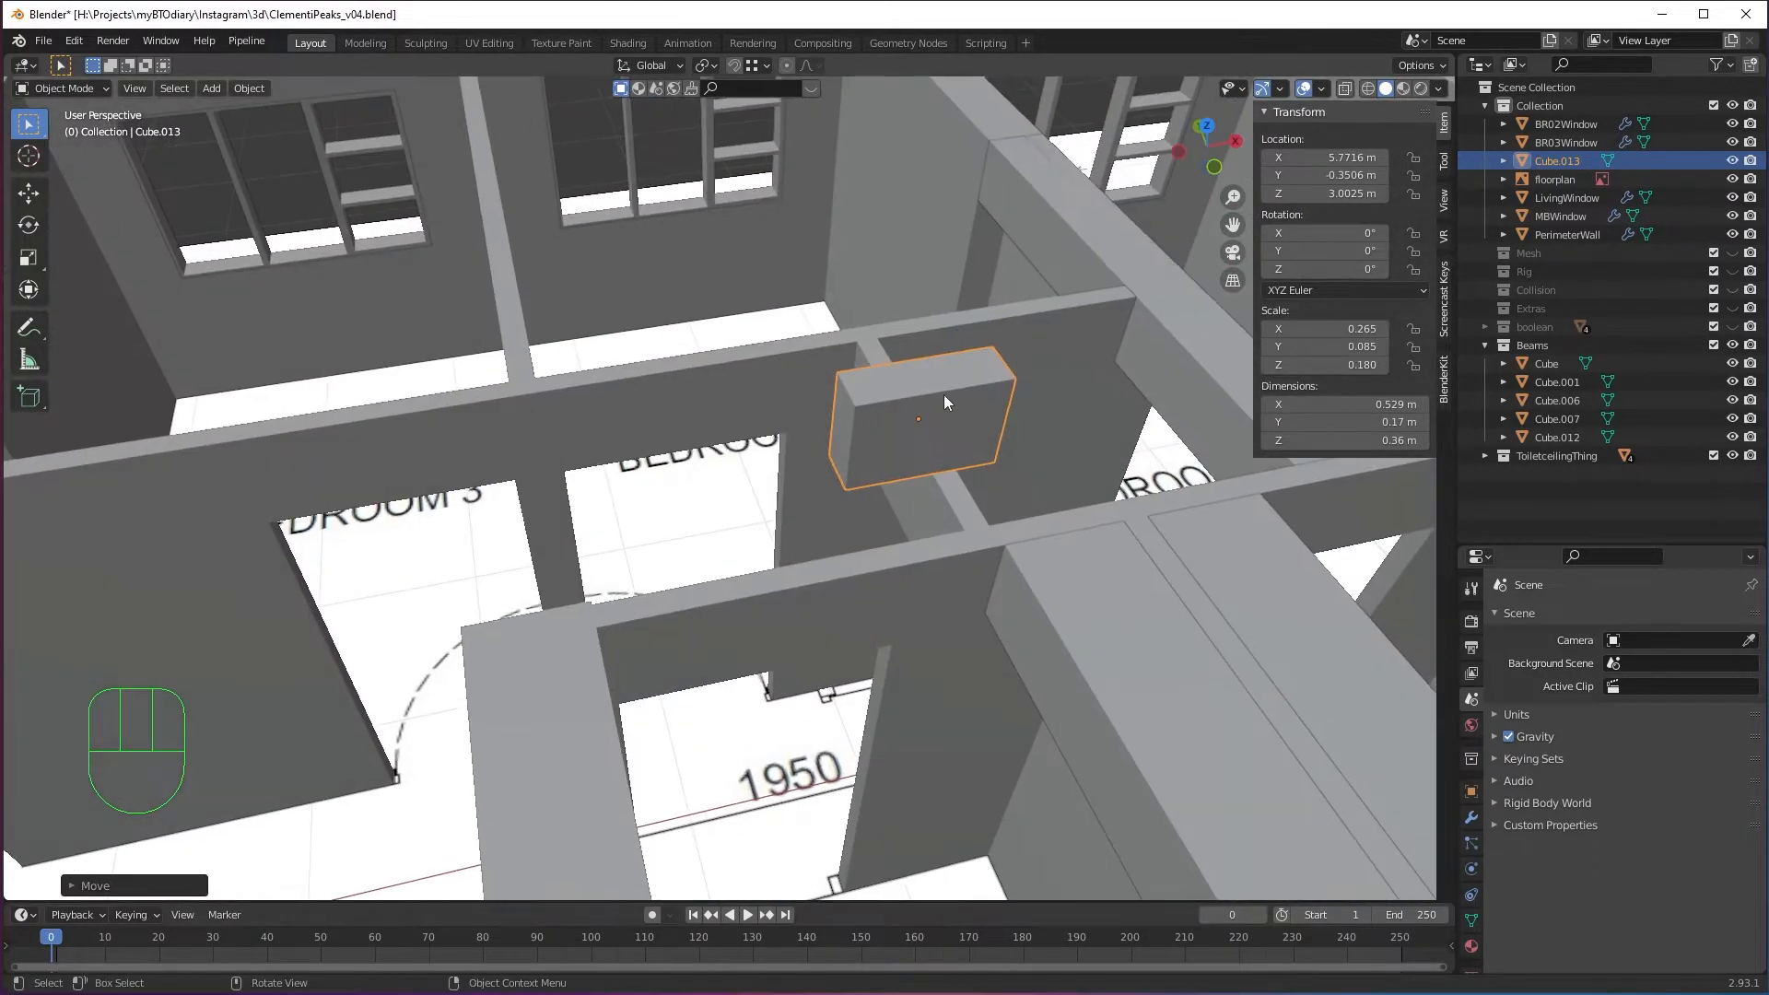
key(g)
key(ctrl)
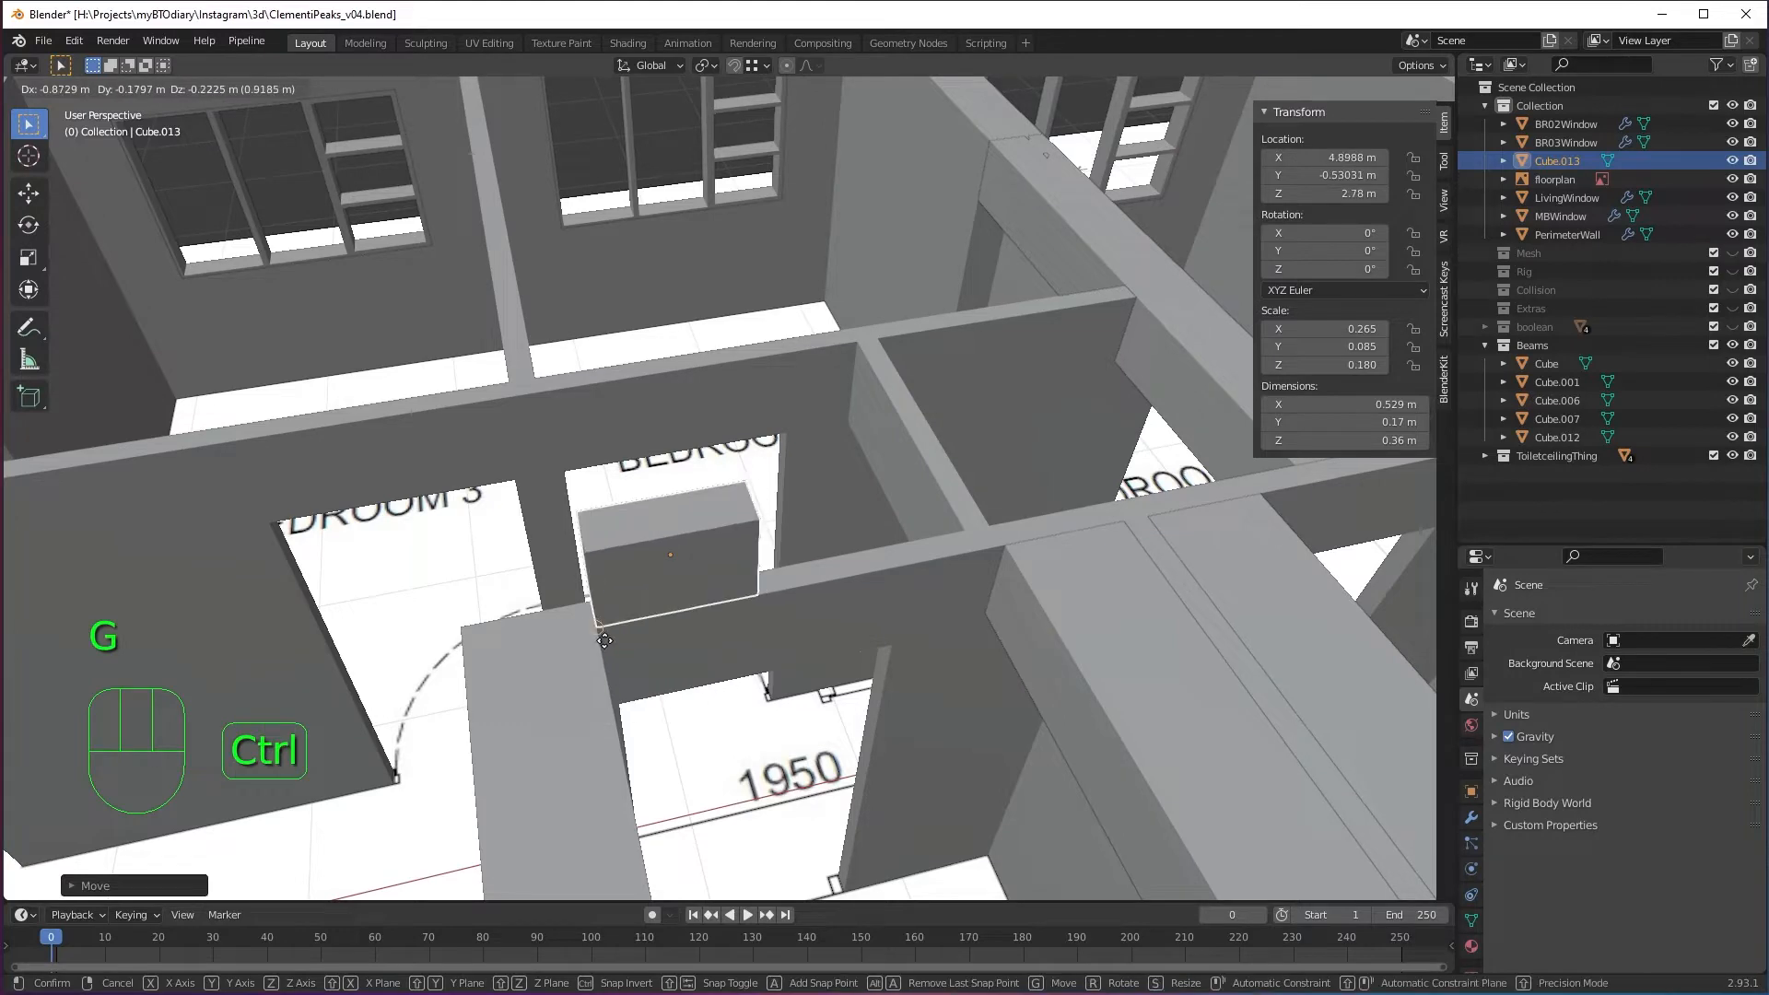
click(601, 639)
Shift the beam block along Y to sit inside the bathroom against the inner wall face.
middle_drag(608, 635, 852, 590)
shift+middle_drag(852, 589, 805, 606)
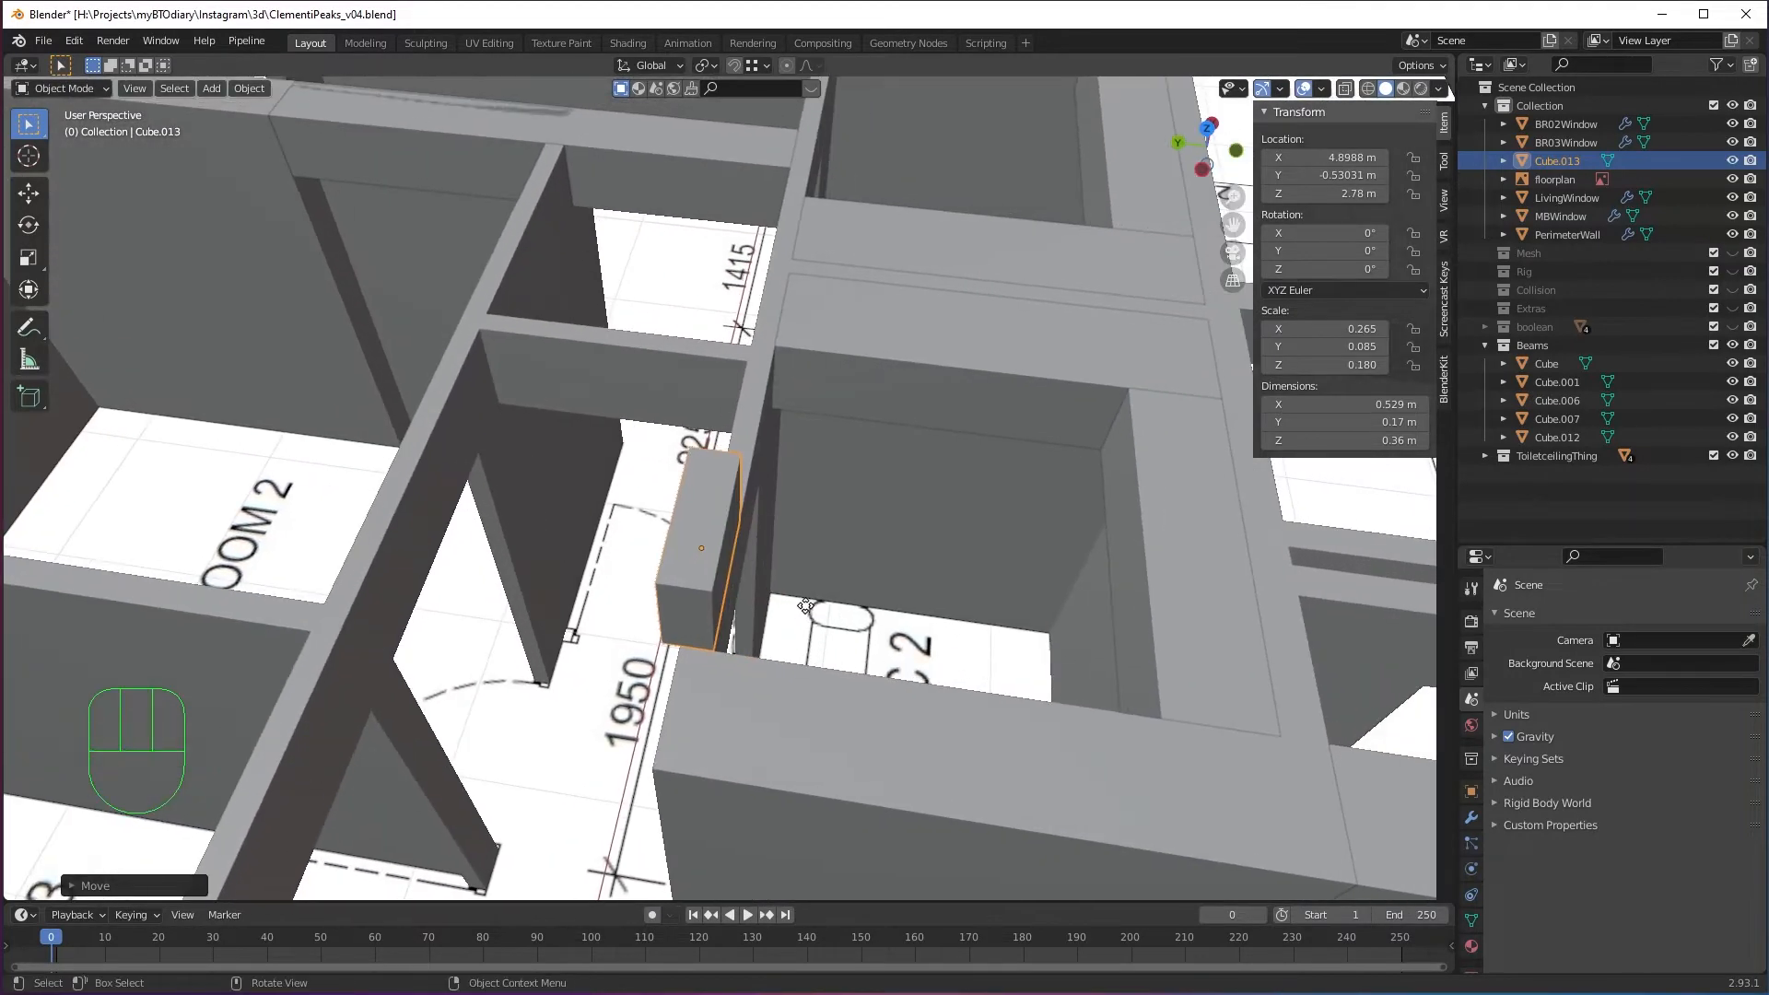
key(g)
key(y)
click(885, 623)
key(g)
key(y)
key(ctrl)
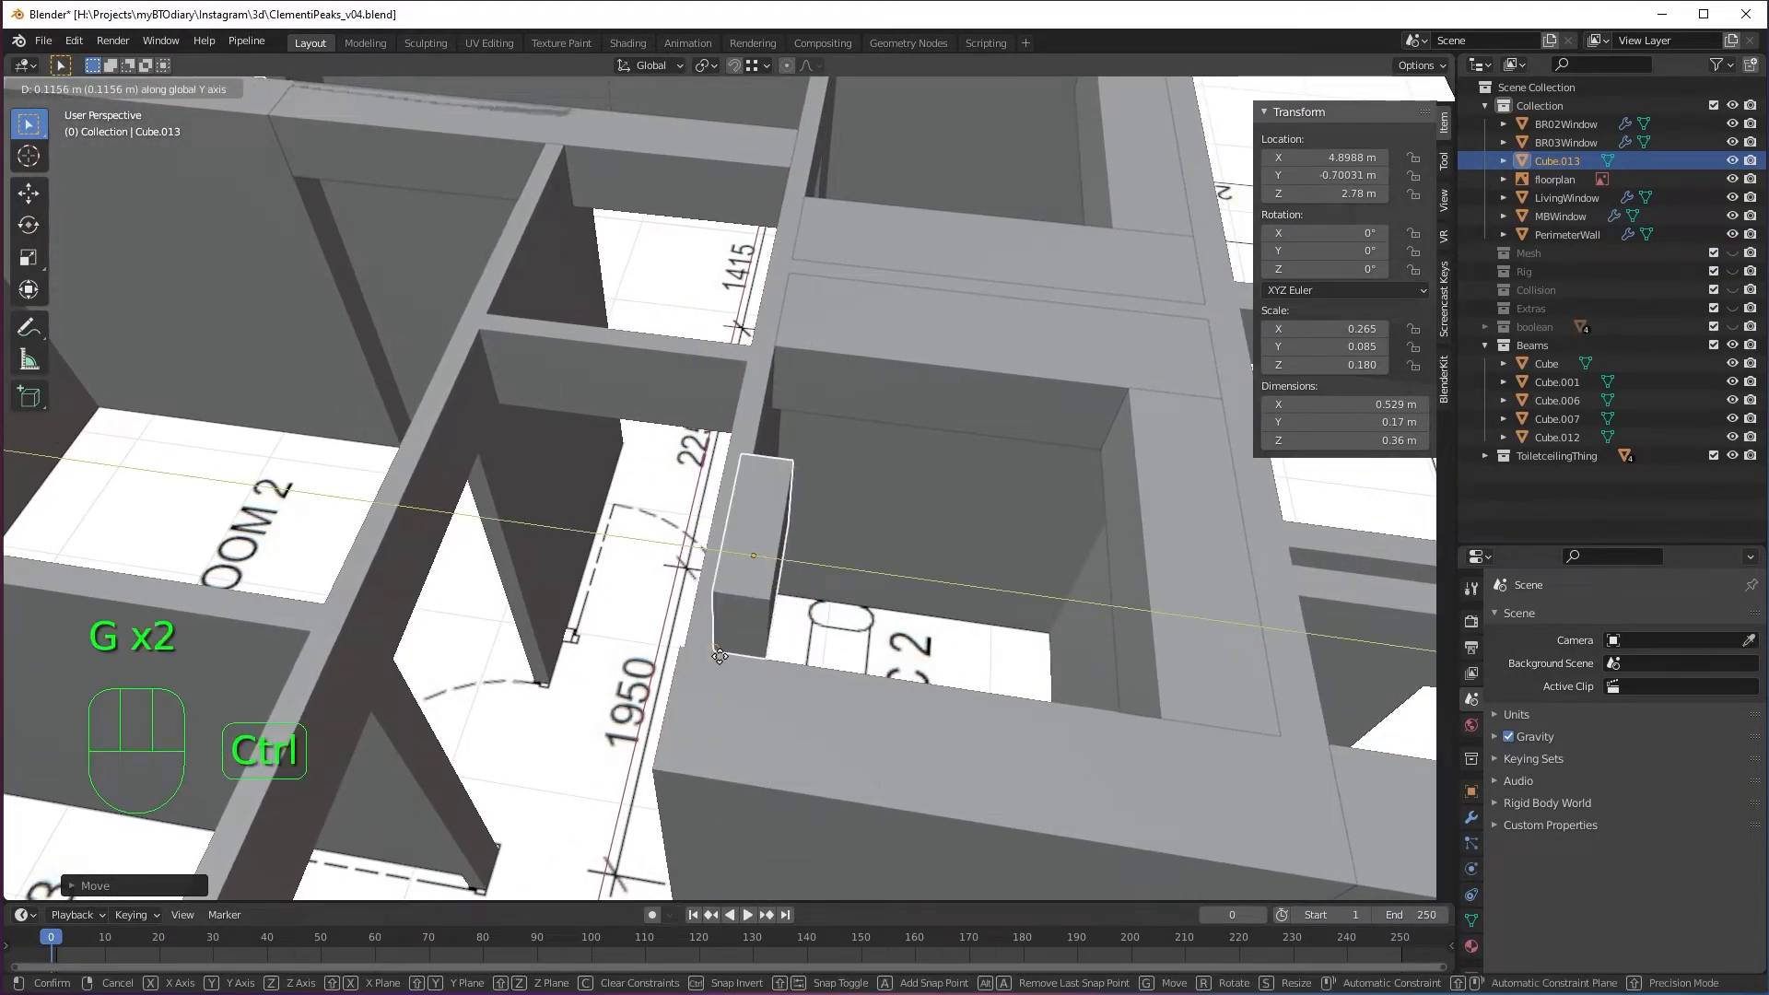
click(719, 656)
Lower the beam block along Z so its top is flush with the wall tops, at Z 2.42 m.
middle_drag(719, 656, 737, 554)
key(g)
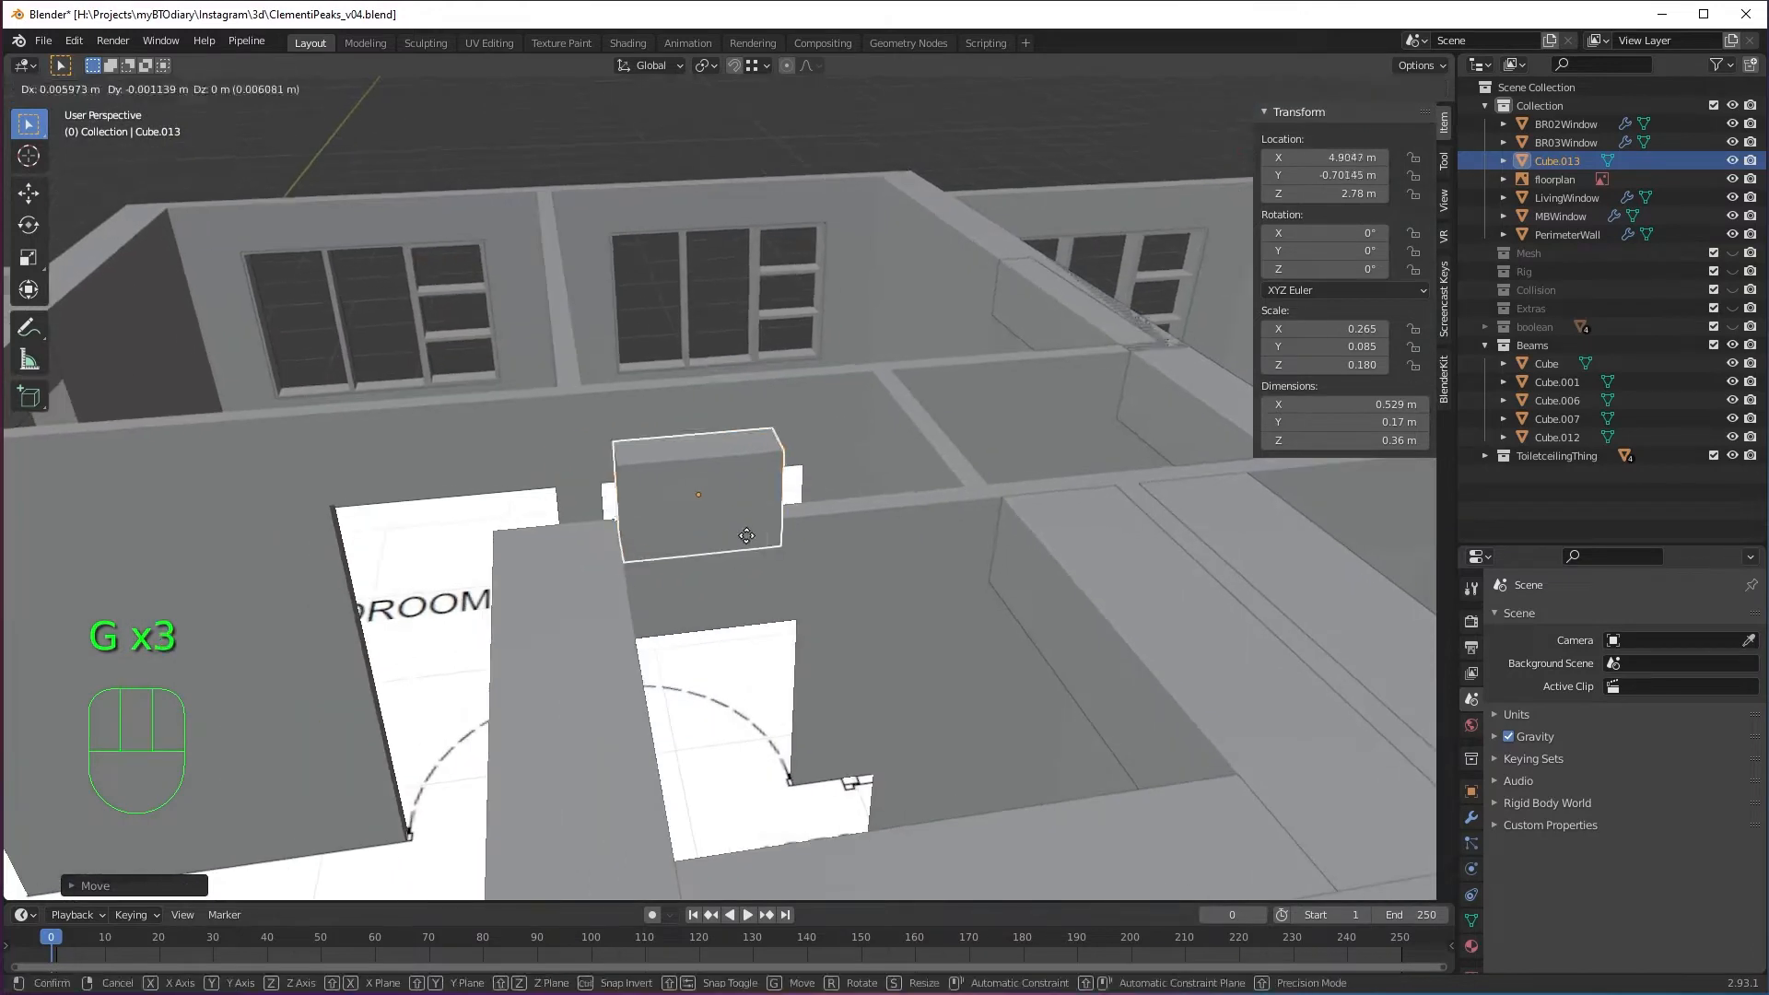
key(z)
key(ctrl)
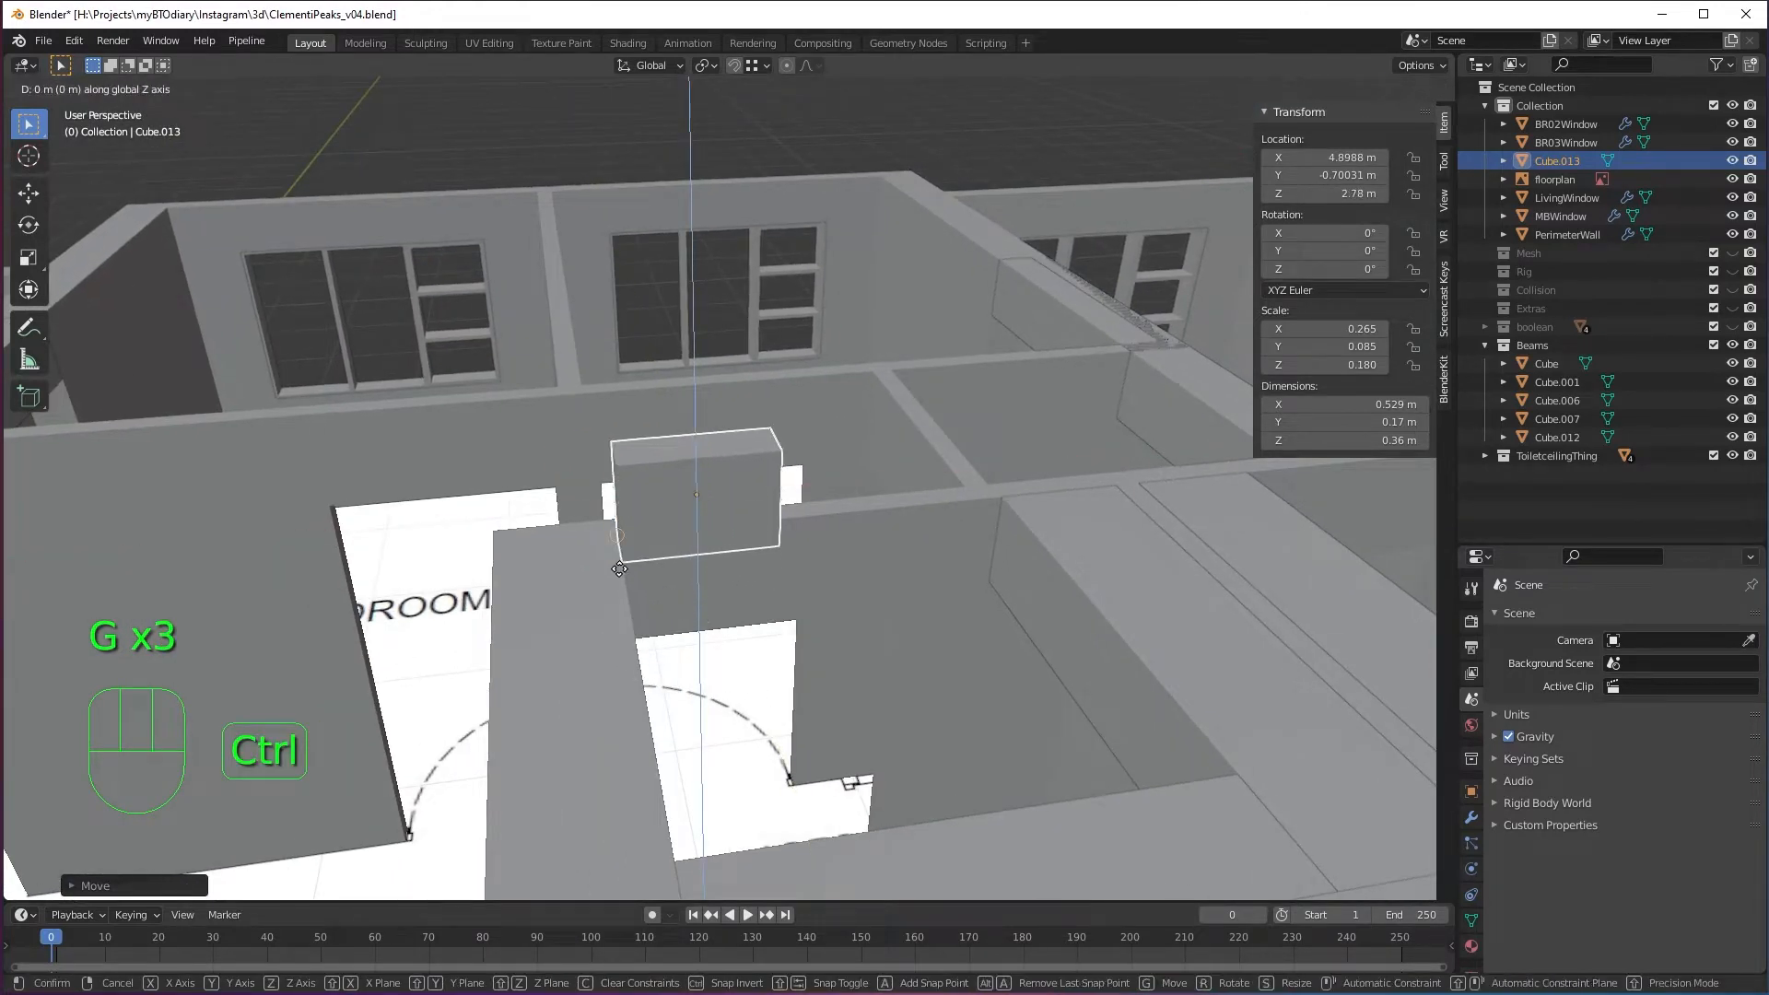
click(626, 647)
middle_drag(641, 623, 604, 630)
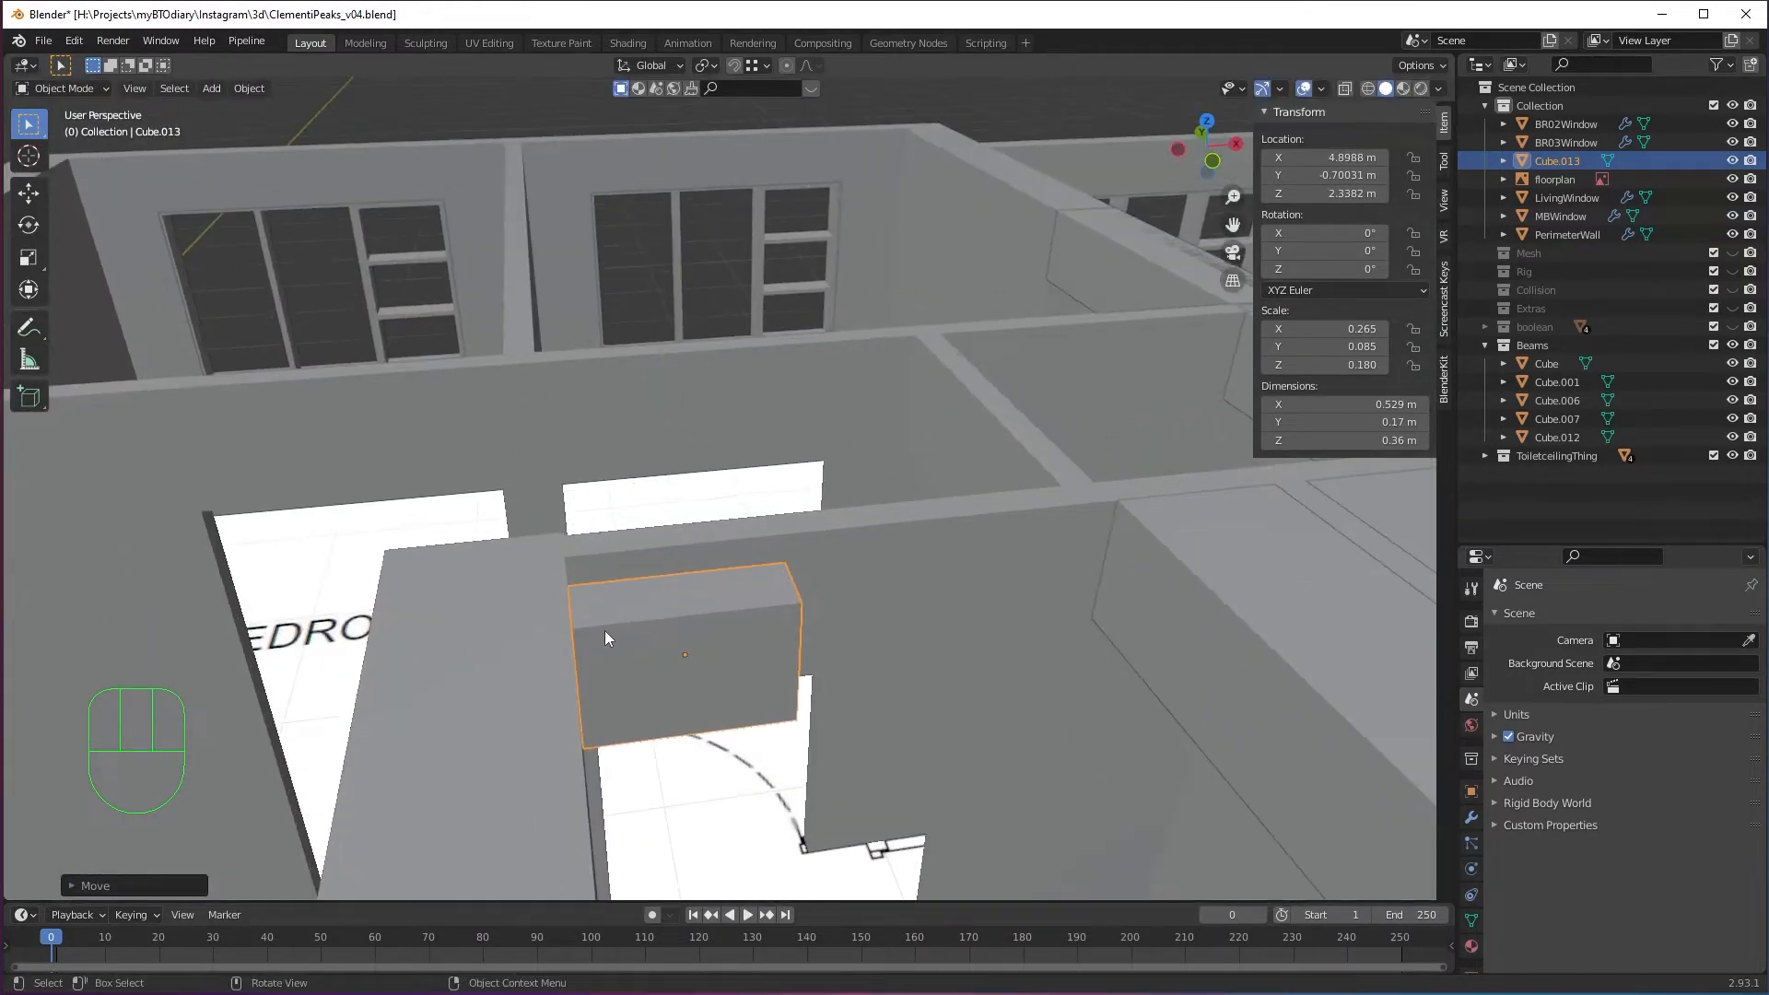
key(g)
key(z)
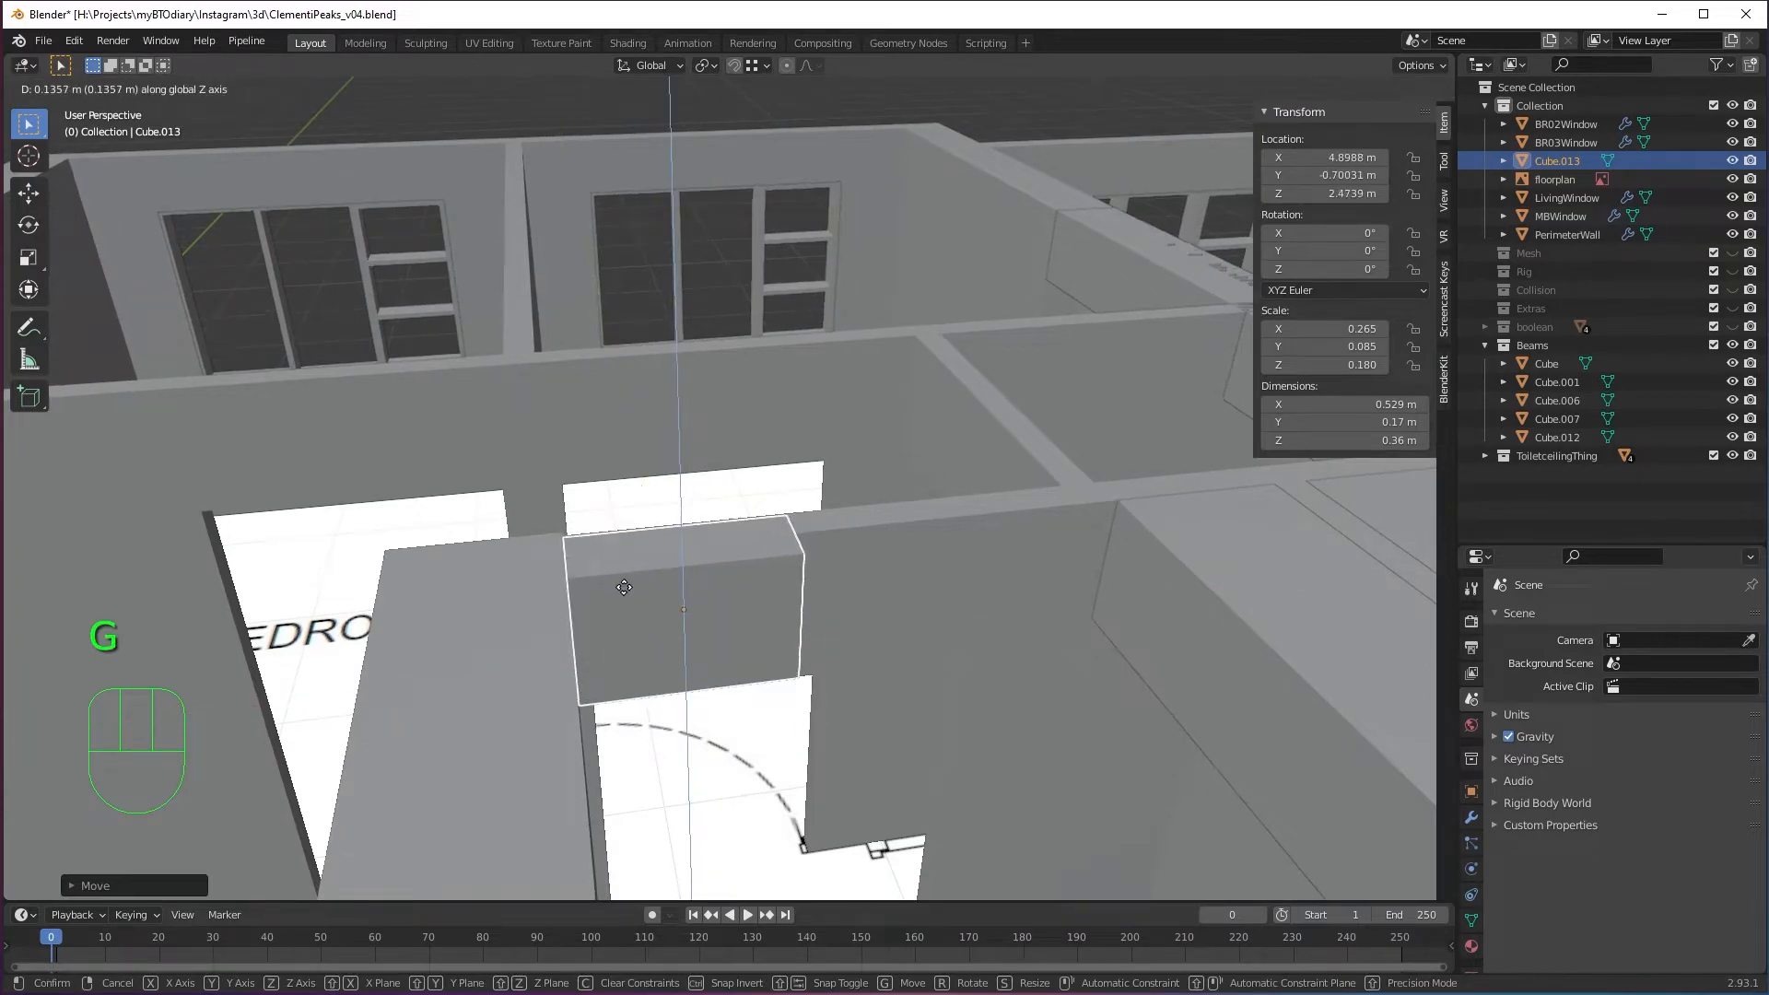
key(ctrl)
click(553, 570)
middle_drag(552, 570, 720, 651)
Extend the beam's free end face along X to the ceiling block between the bathrooms, making it 1.4 m long.
key(Tab)
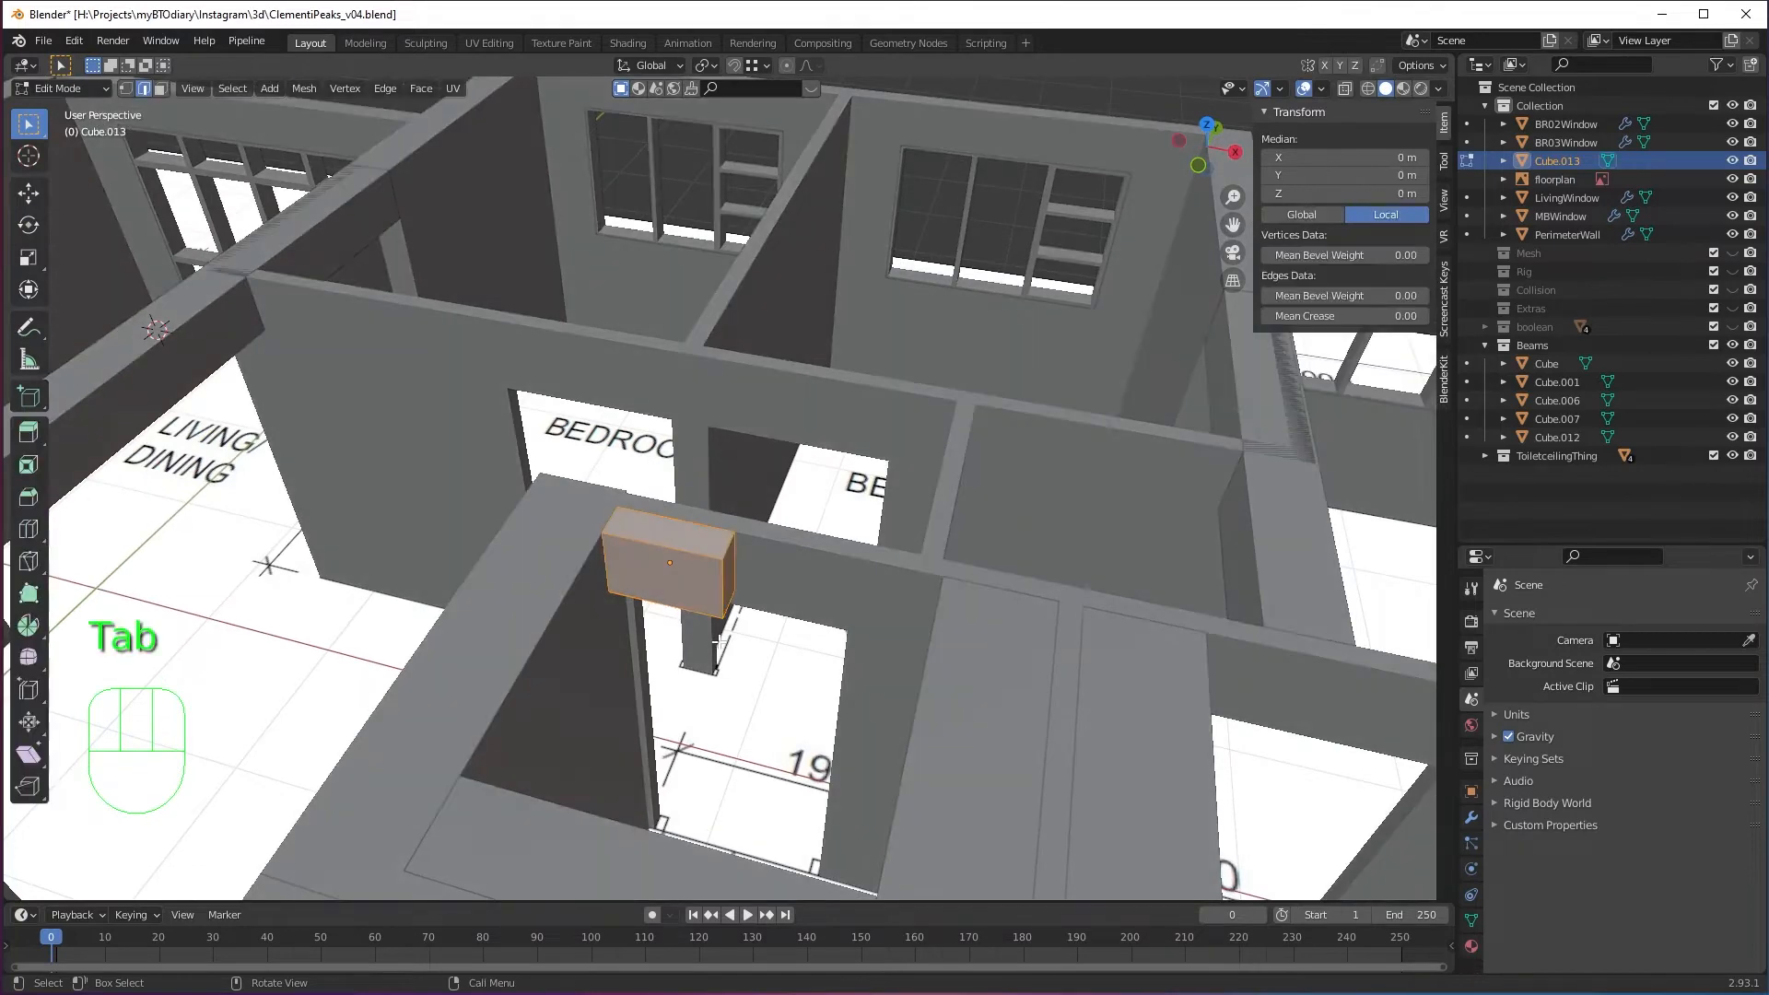
click(727, 586)
key(3)
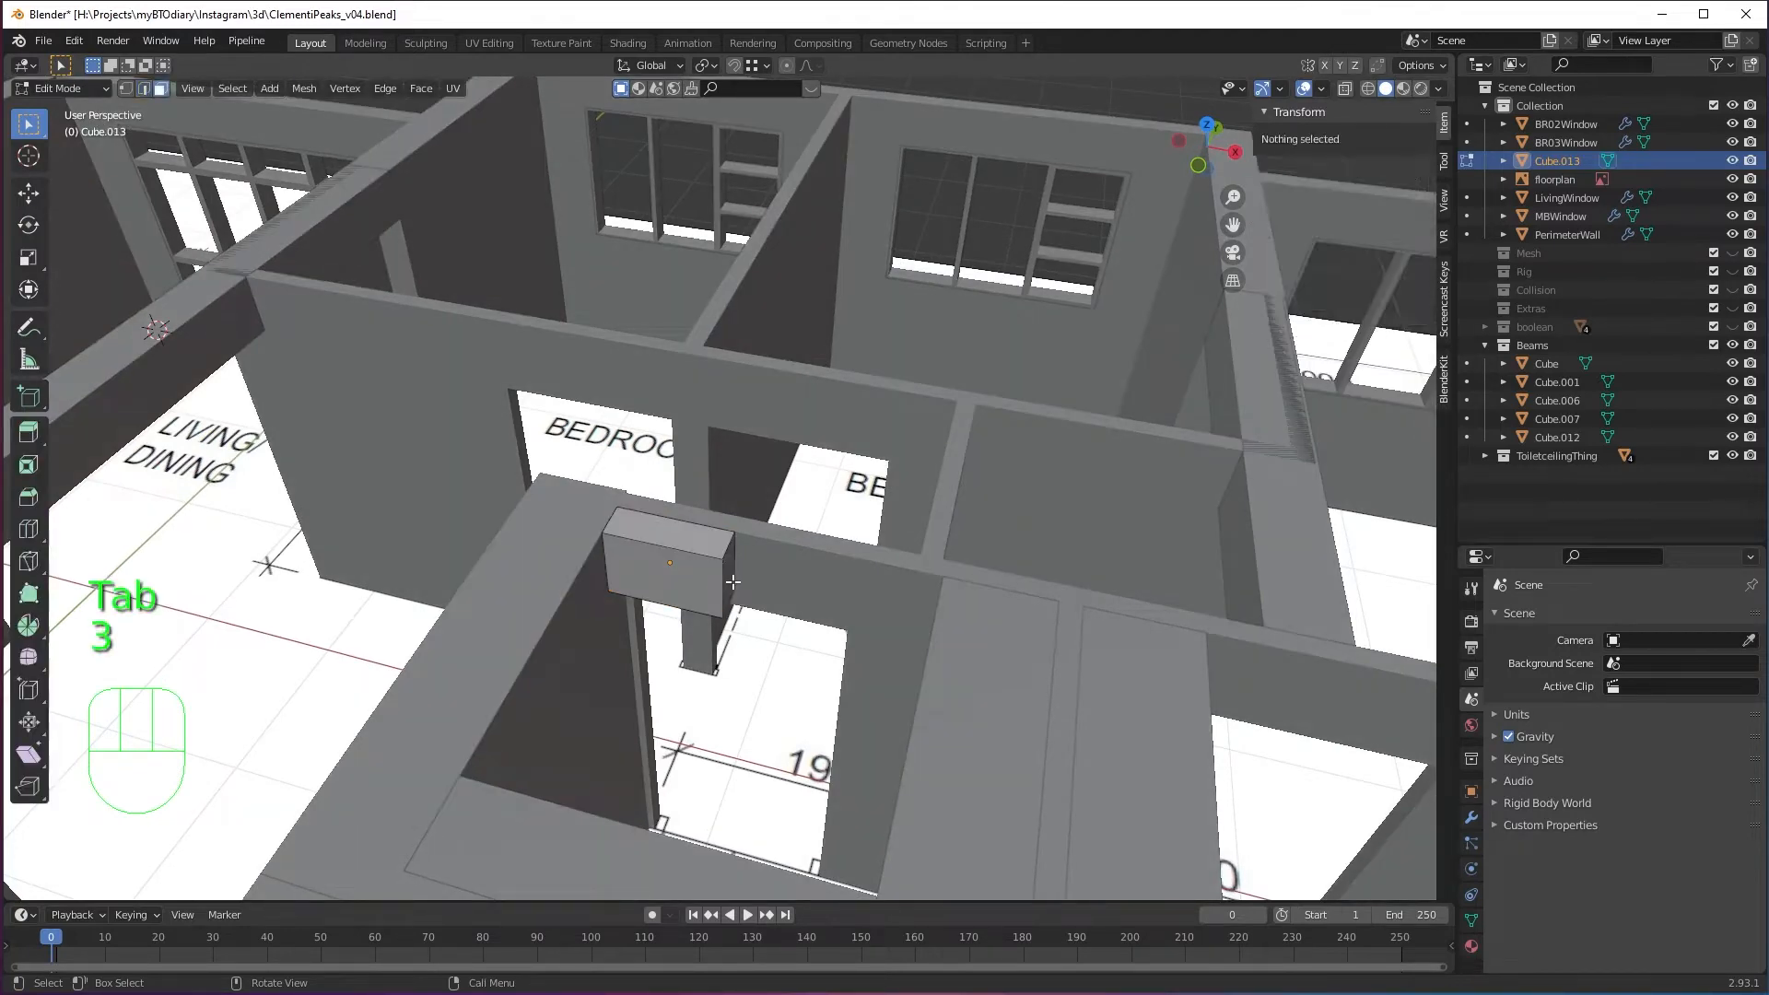
click(727, 586)
shift+middle_drag(727, 586, 792, 608)
key(g)
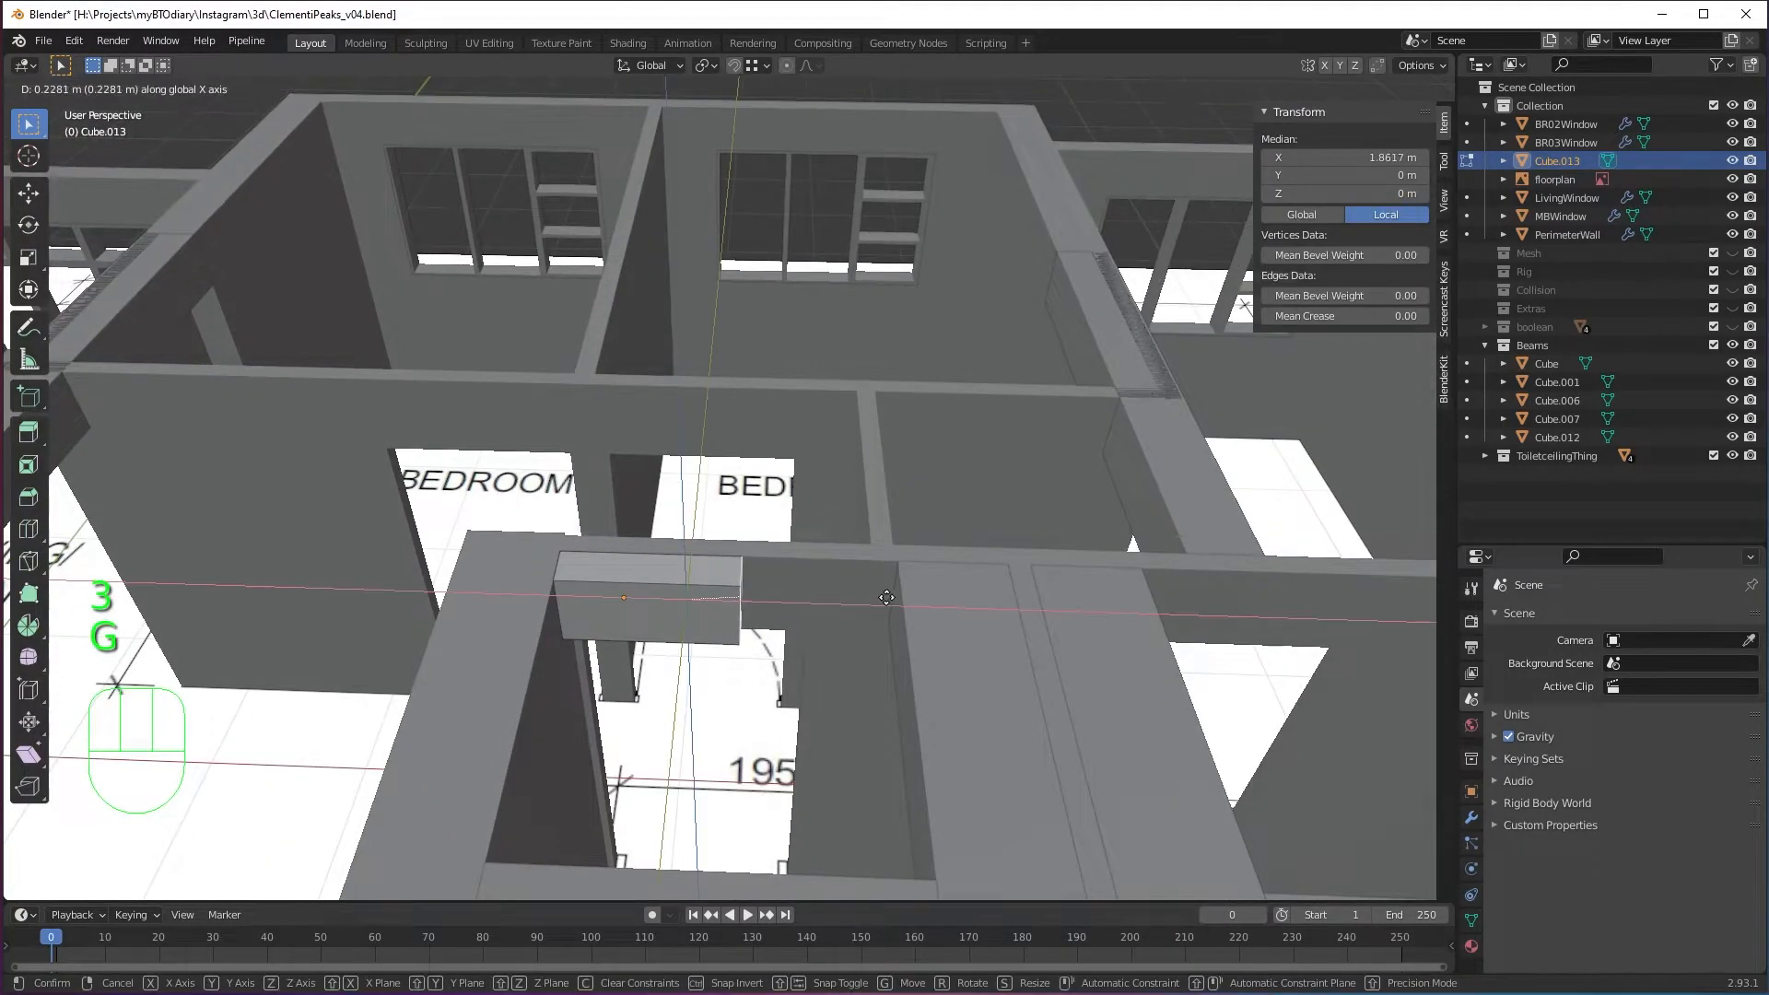
ctrl+click(900, 568)
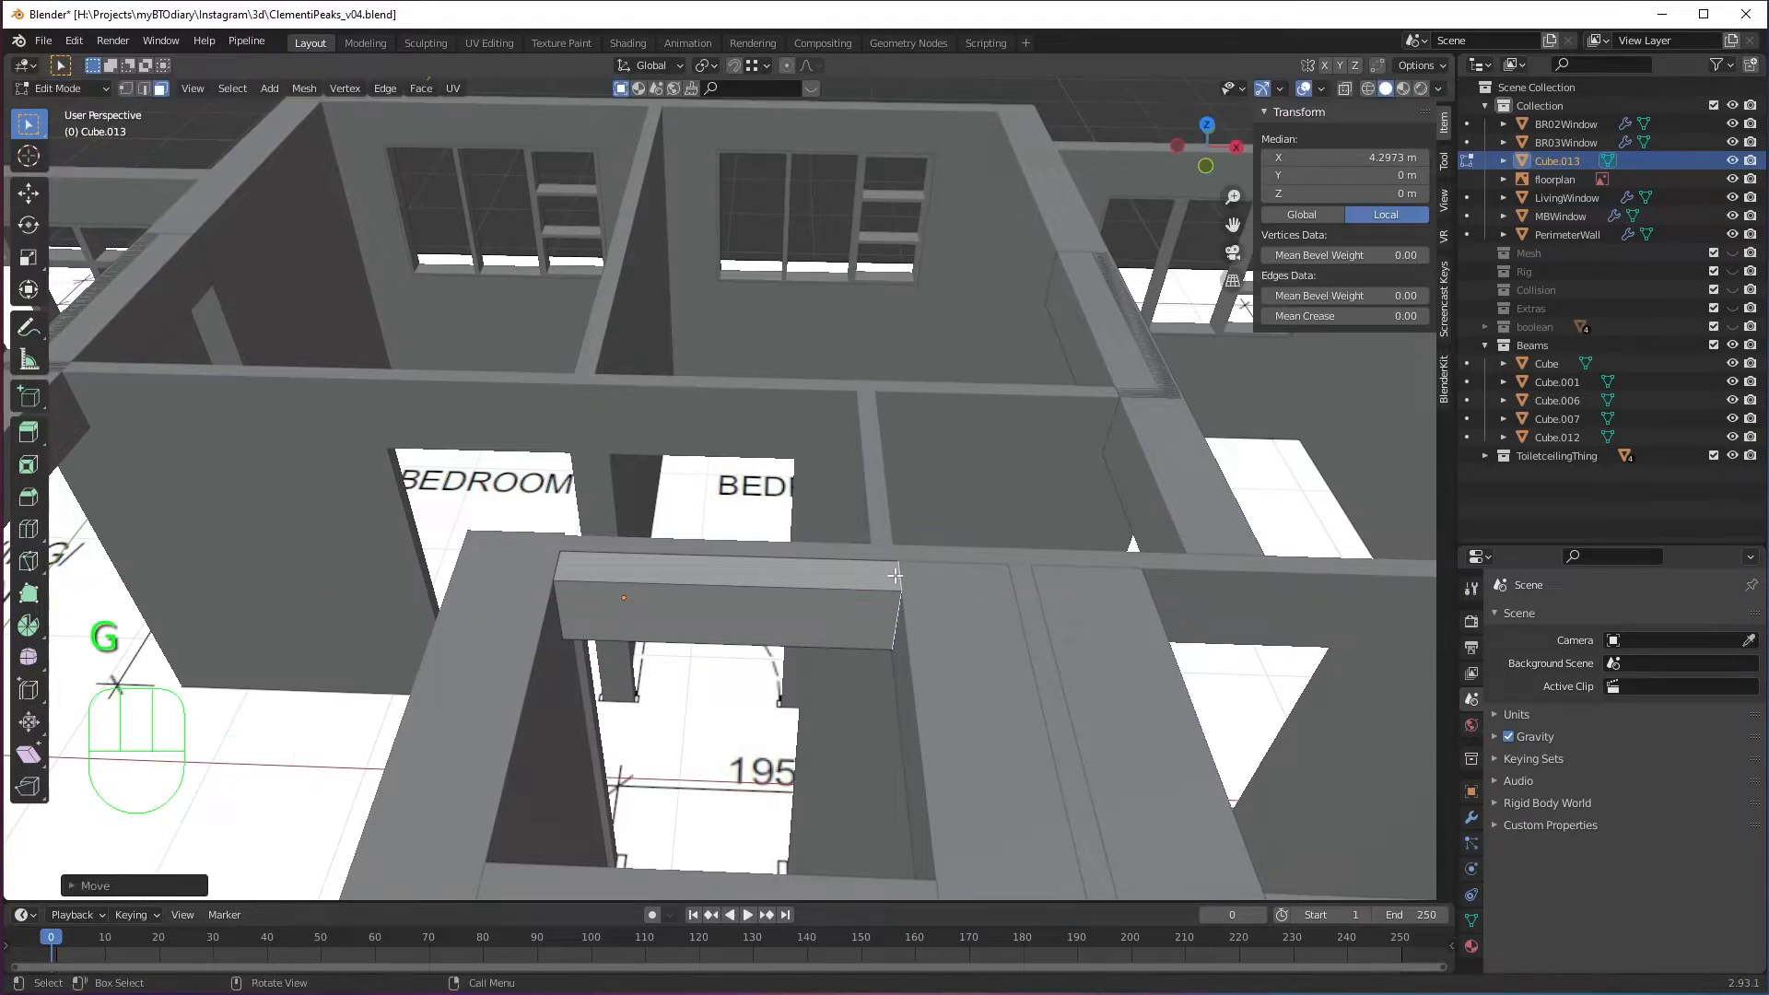
shift+middle_drag(1044, 680, 736, 652)
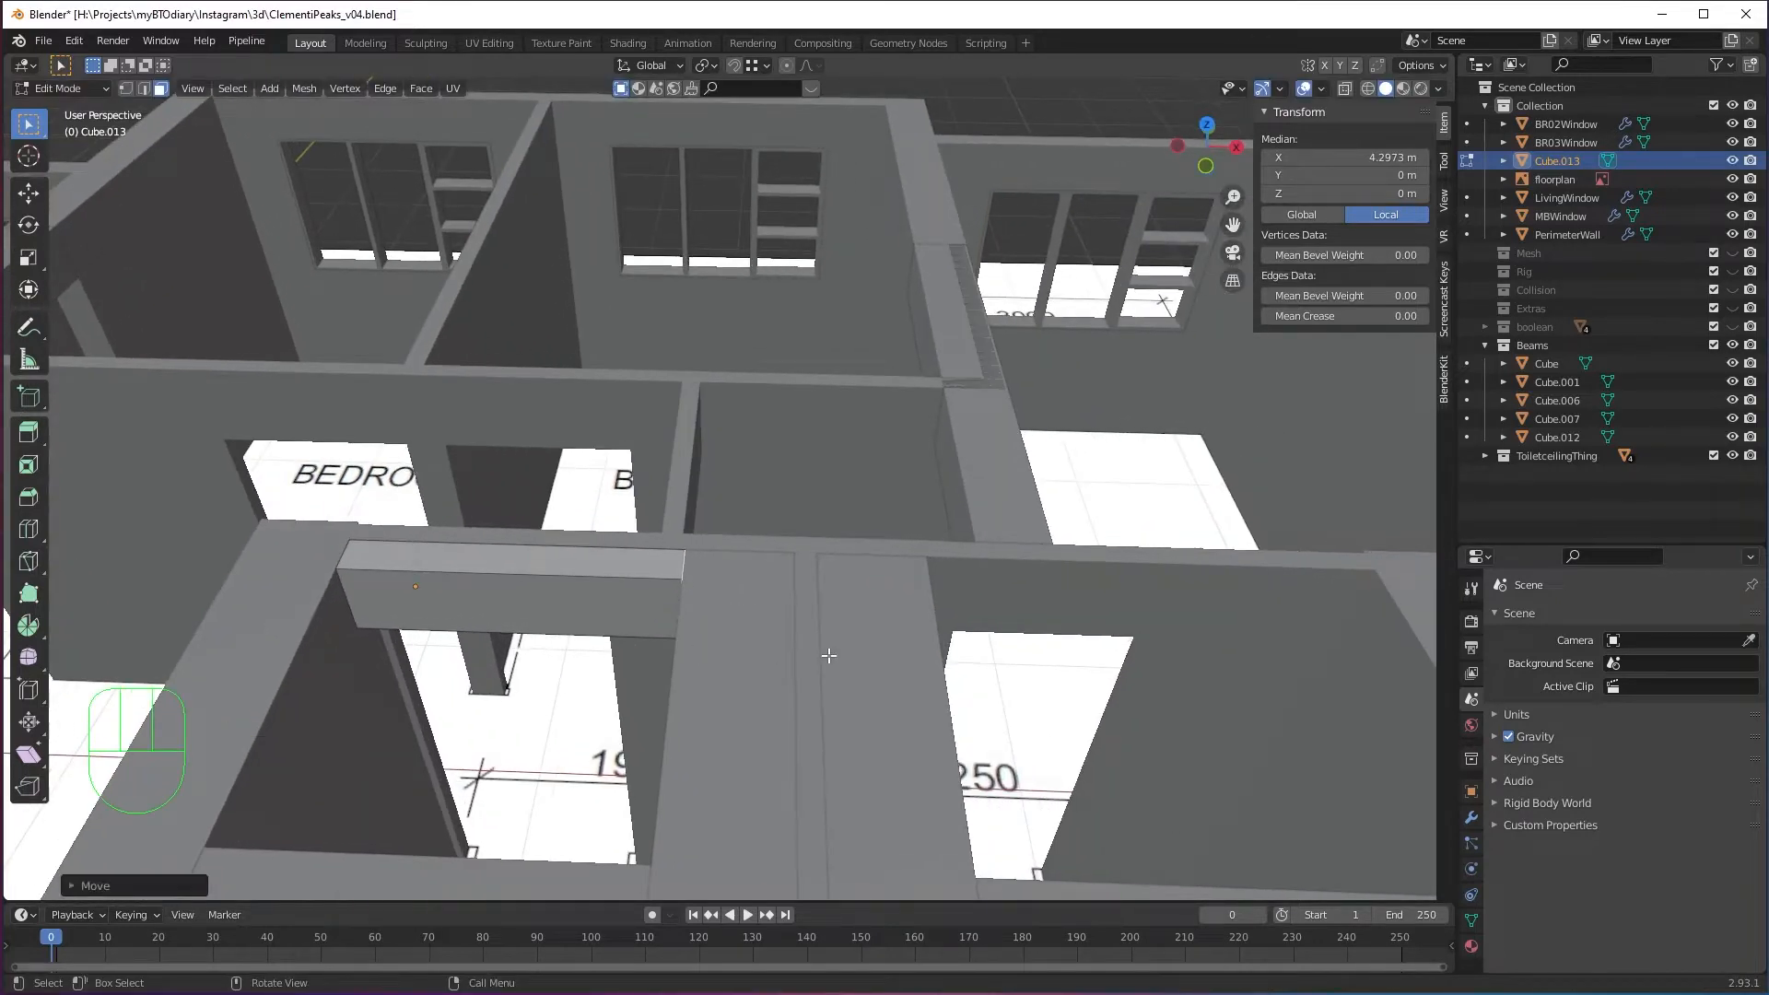
key(Tab)
Duplicate the beam along X and snap the copy to the far wall of the bathroom marked 2250.
middle_drag(968, 631, 831, 639)
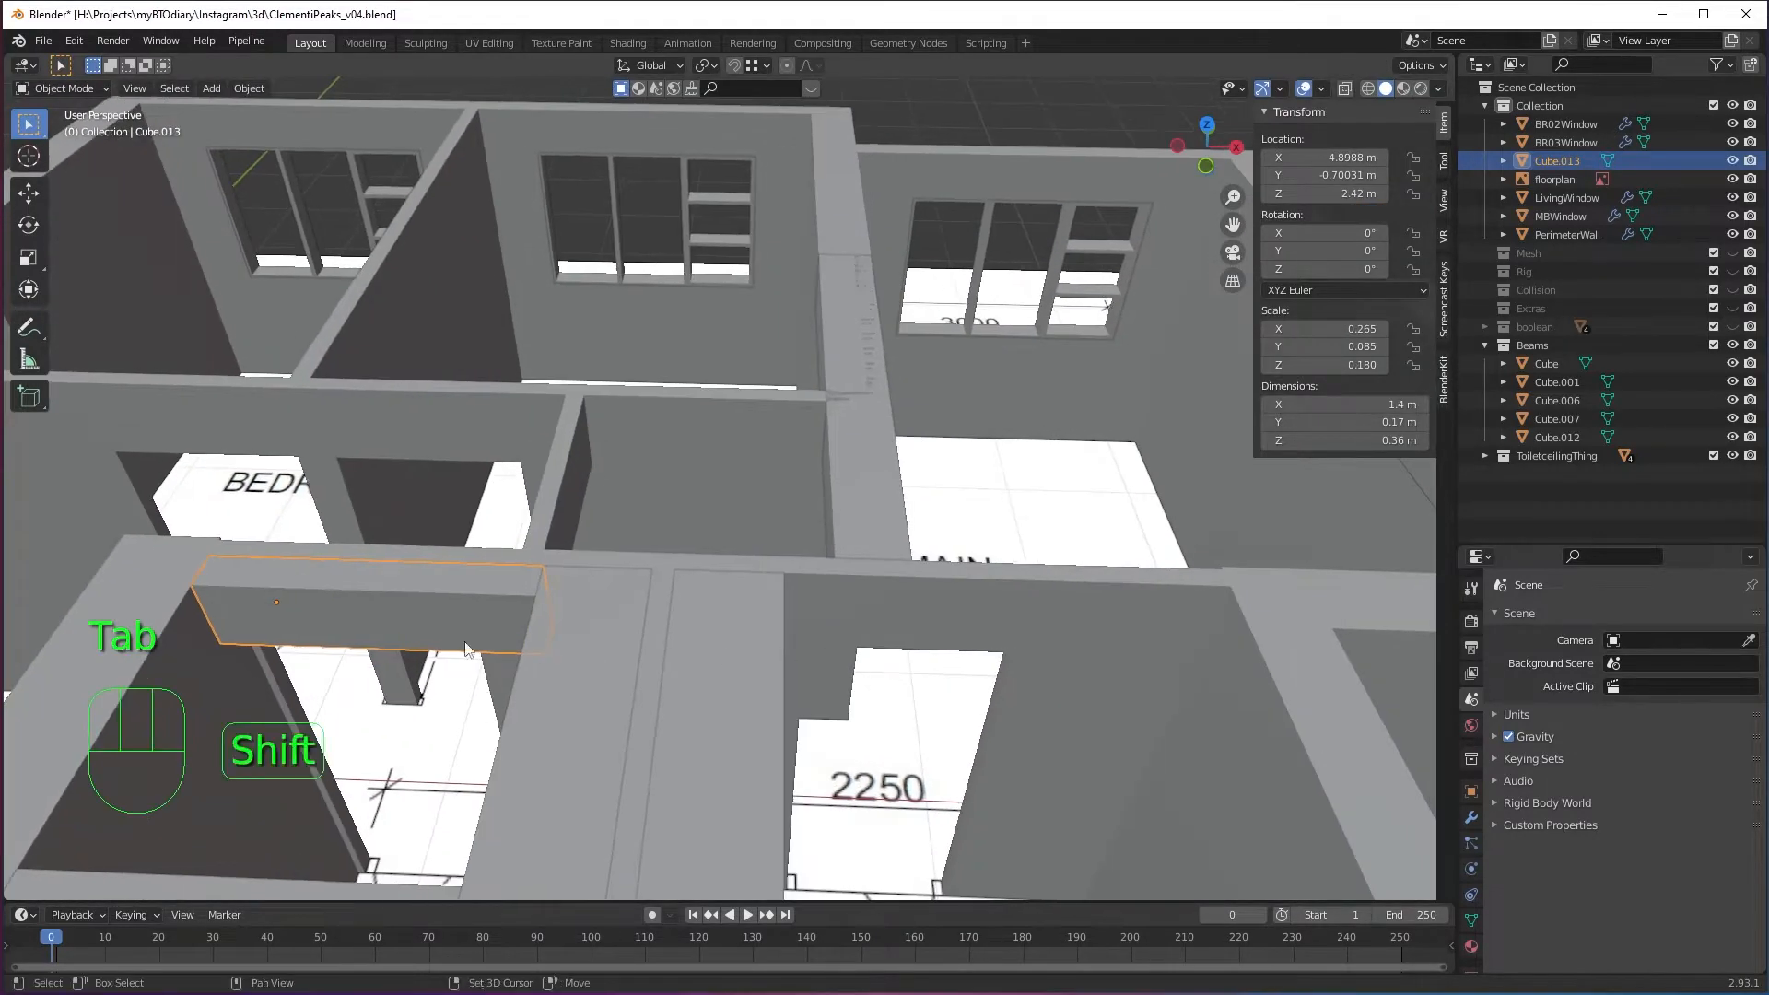
key(shift+d)
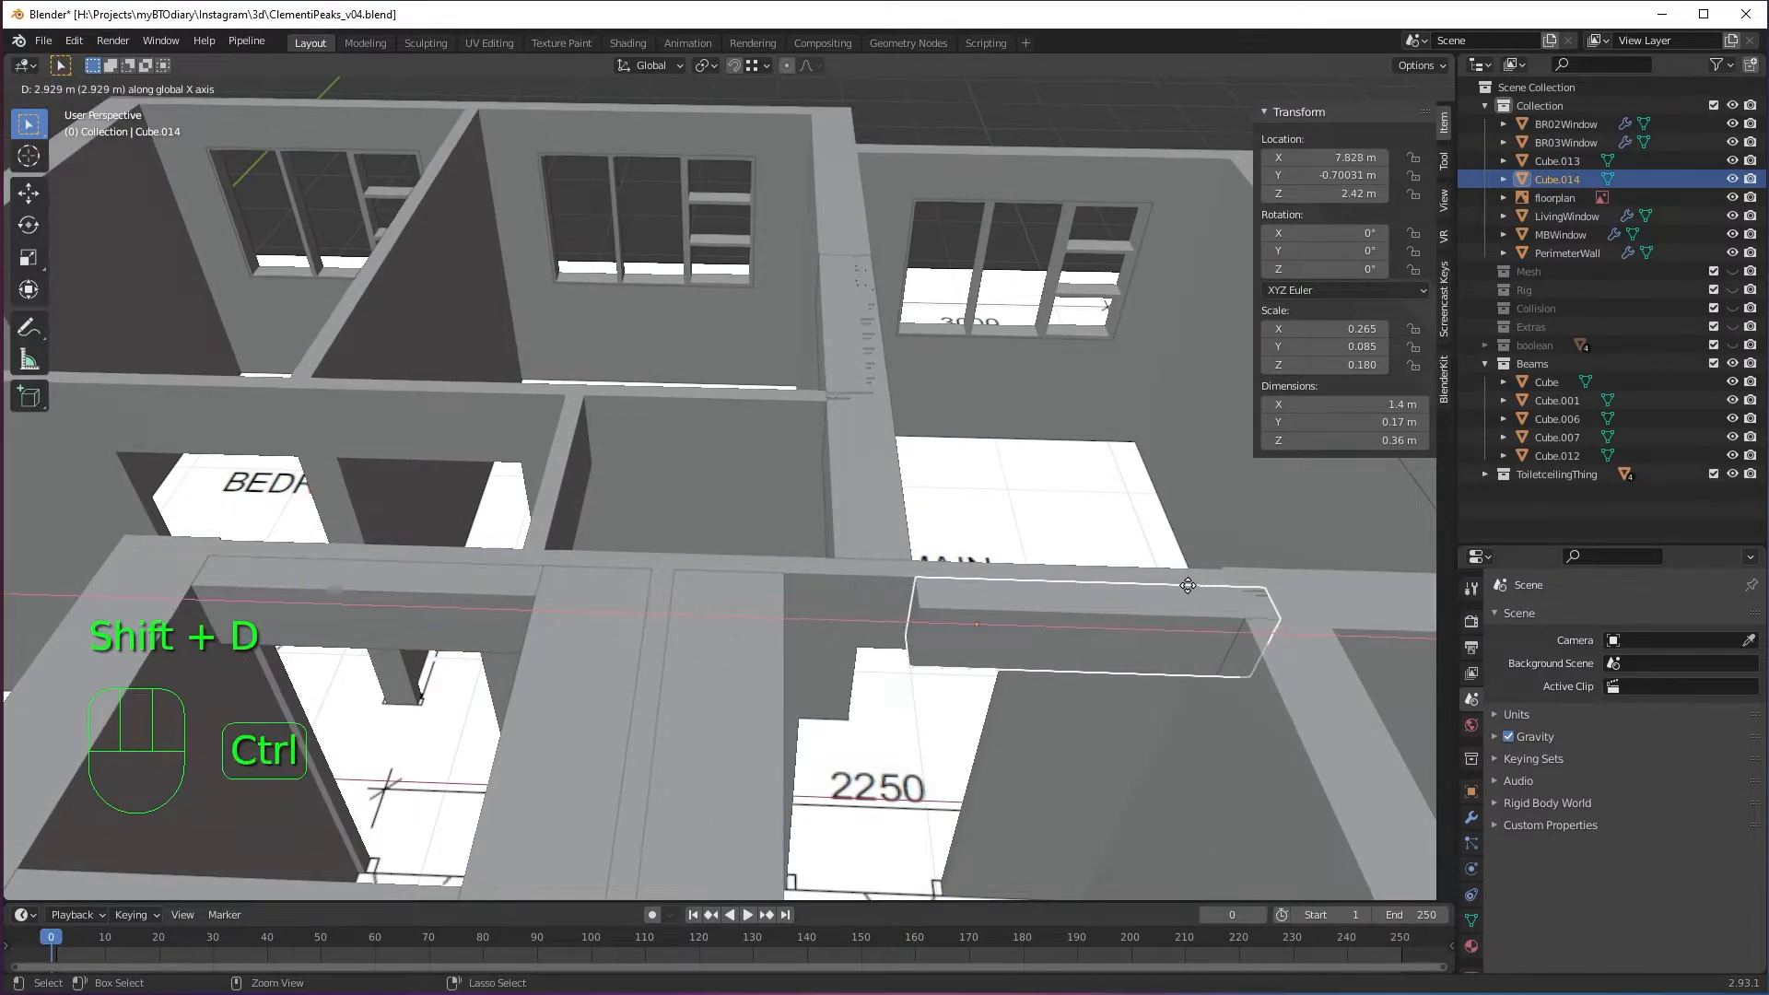
ctrl+click(945, 678)
Extend the copied beam's near end face along X to the ceiling block, making it 1.8 m long.
middle_drag(944, 678, 857, 636)
key(Tab)
key(3)
key(g)
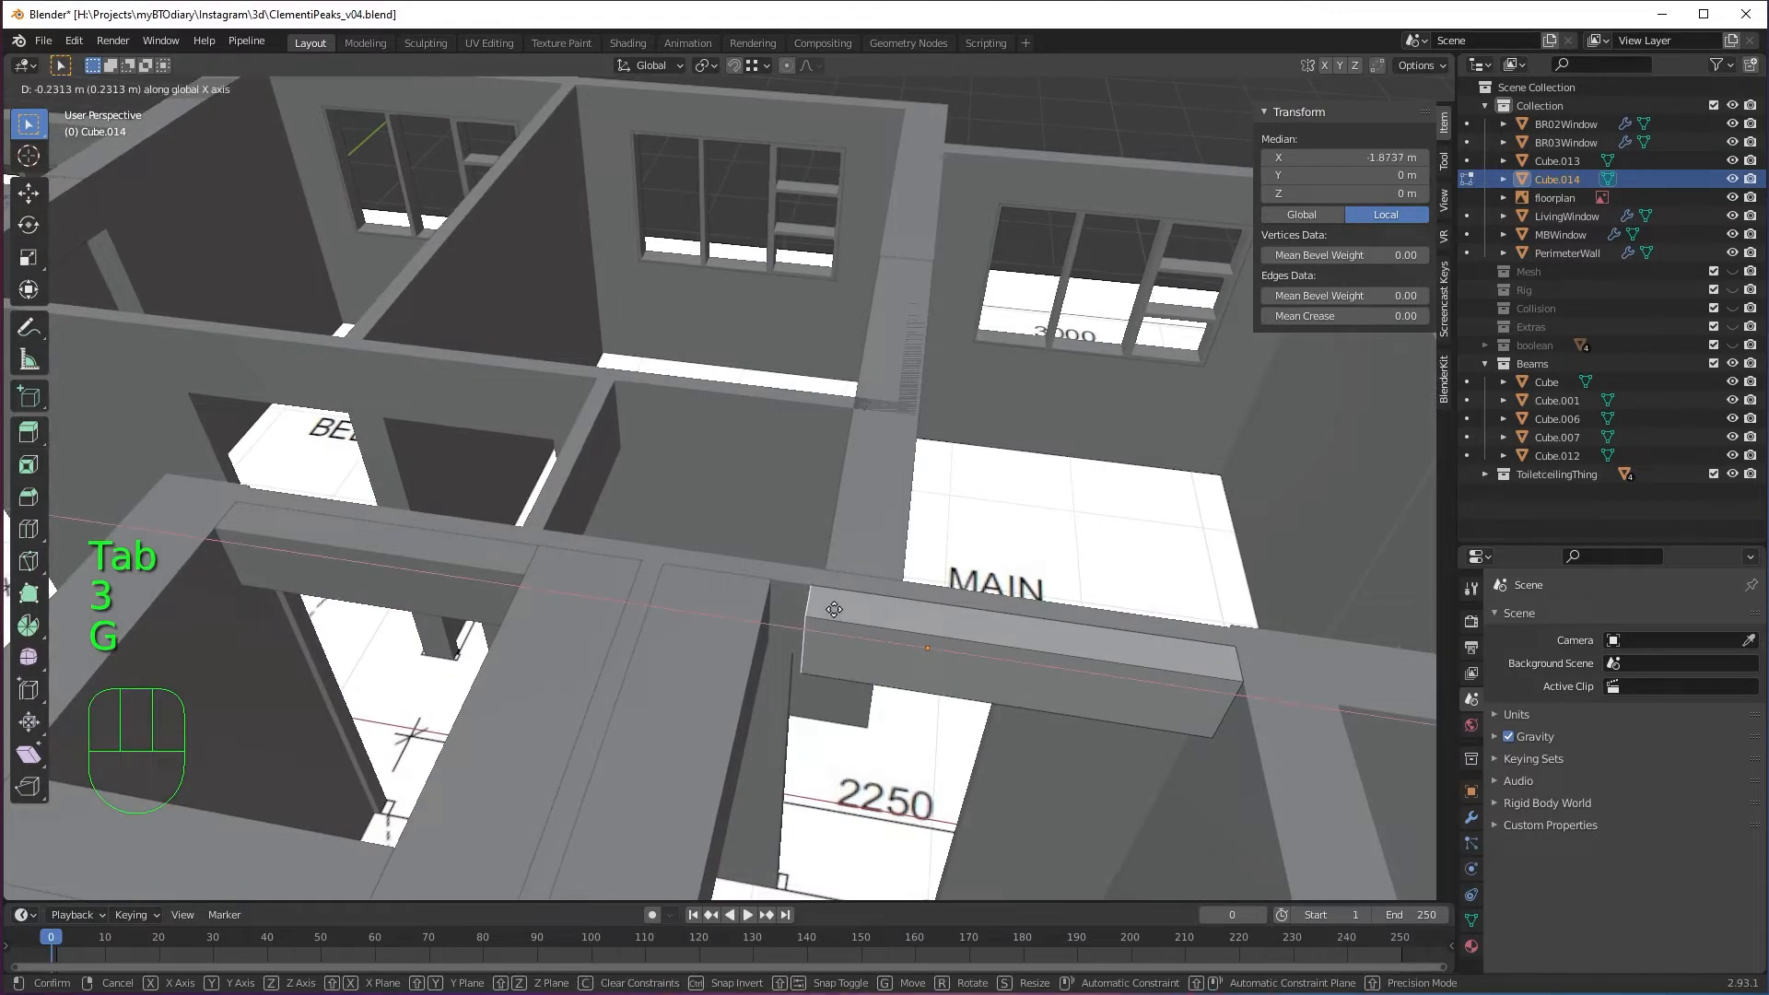
ctrl+click(774, 592)
key(Tab)
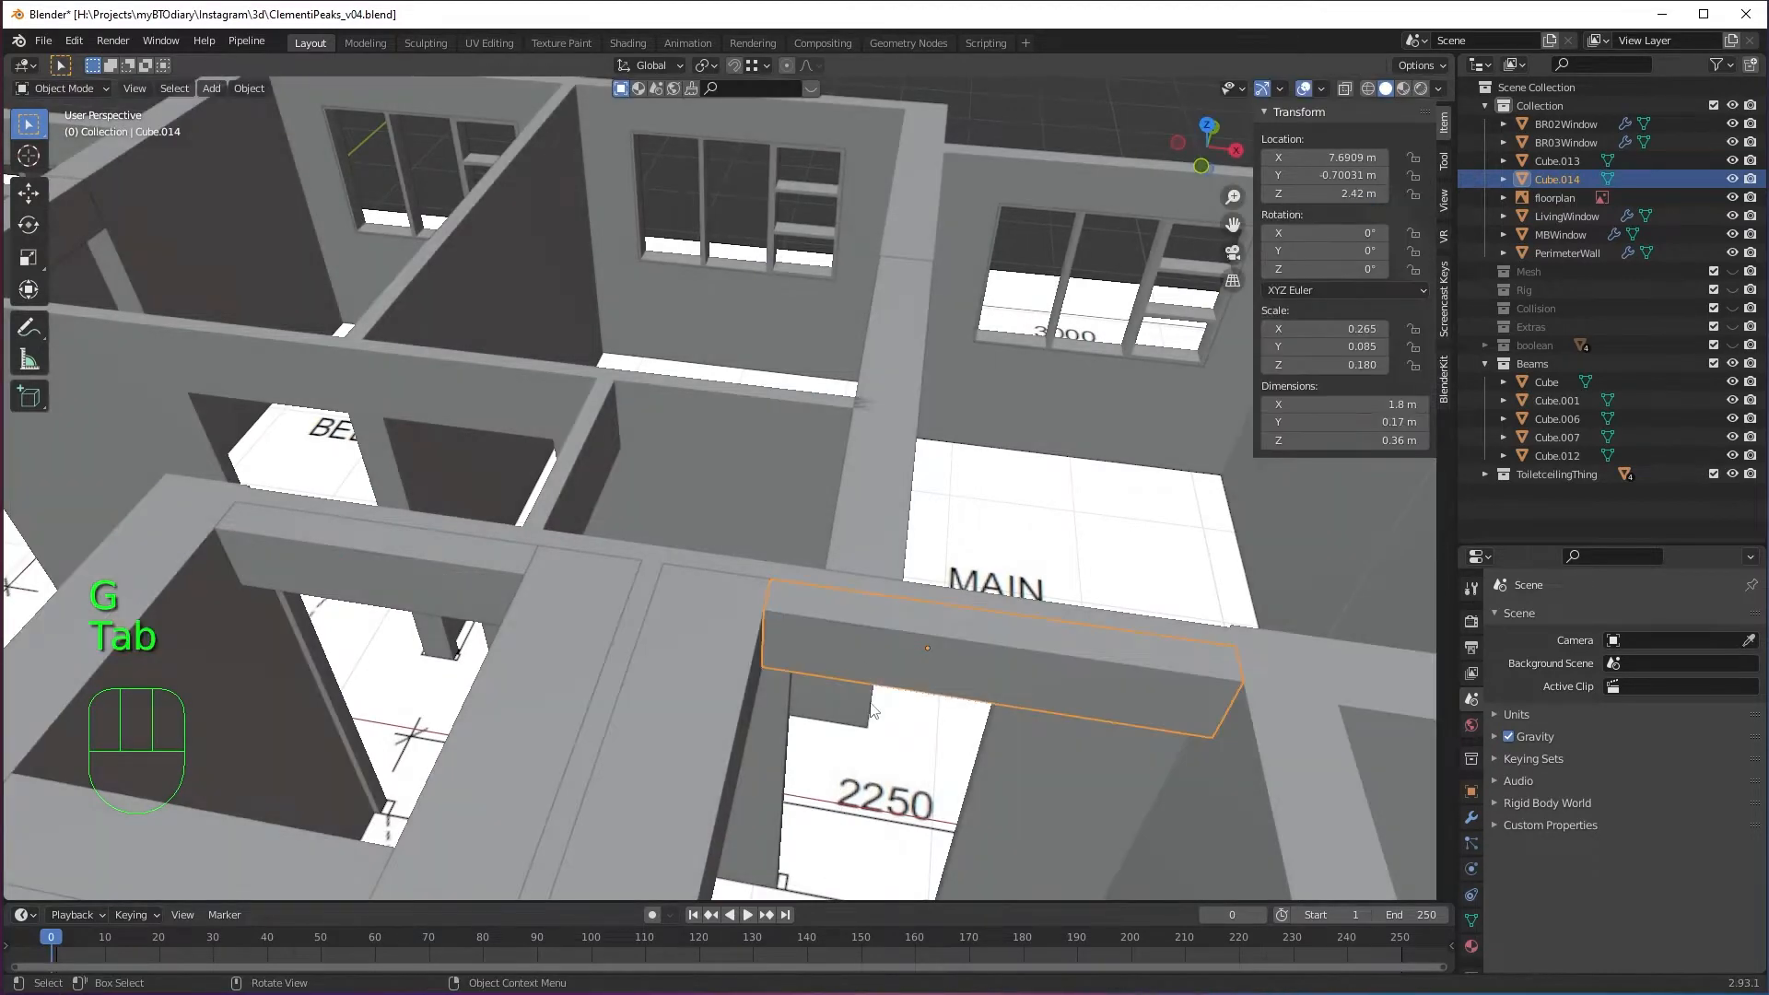
Add a cube at the living-room window wall and scale it down uniformly to about 0.65 m.
middle_drag(774, 592, 937, 655)
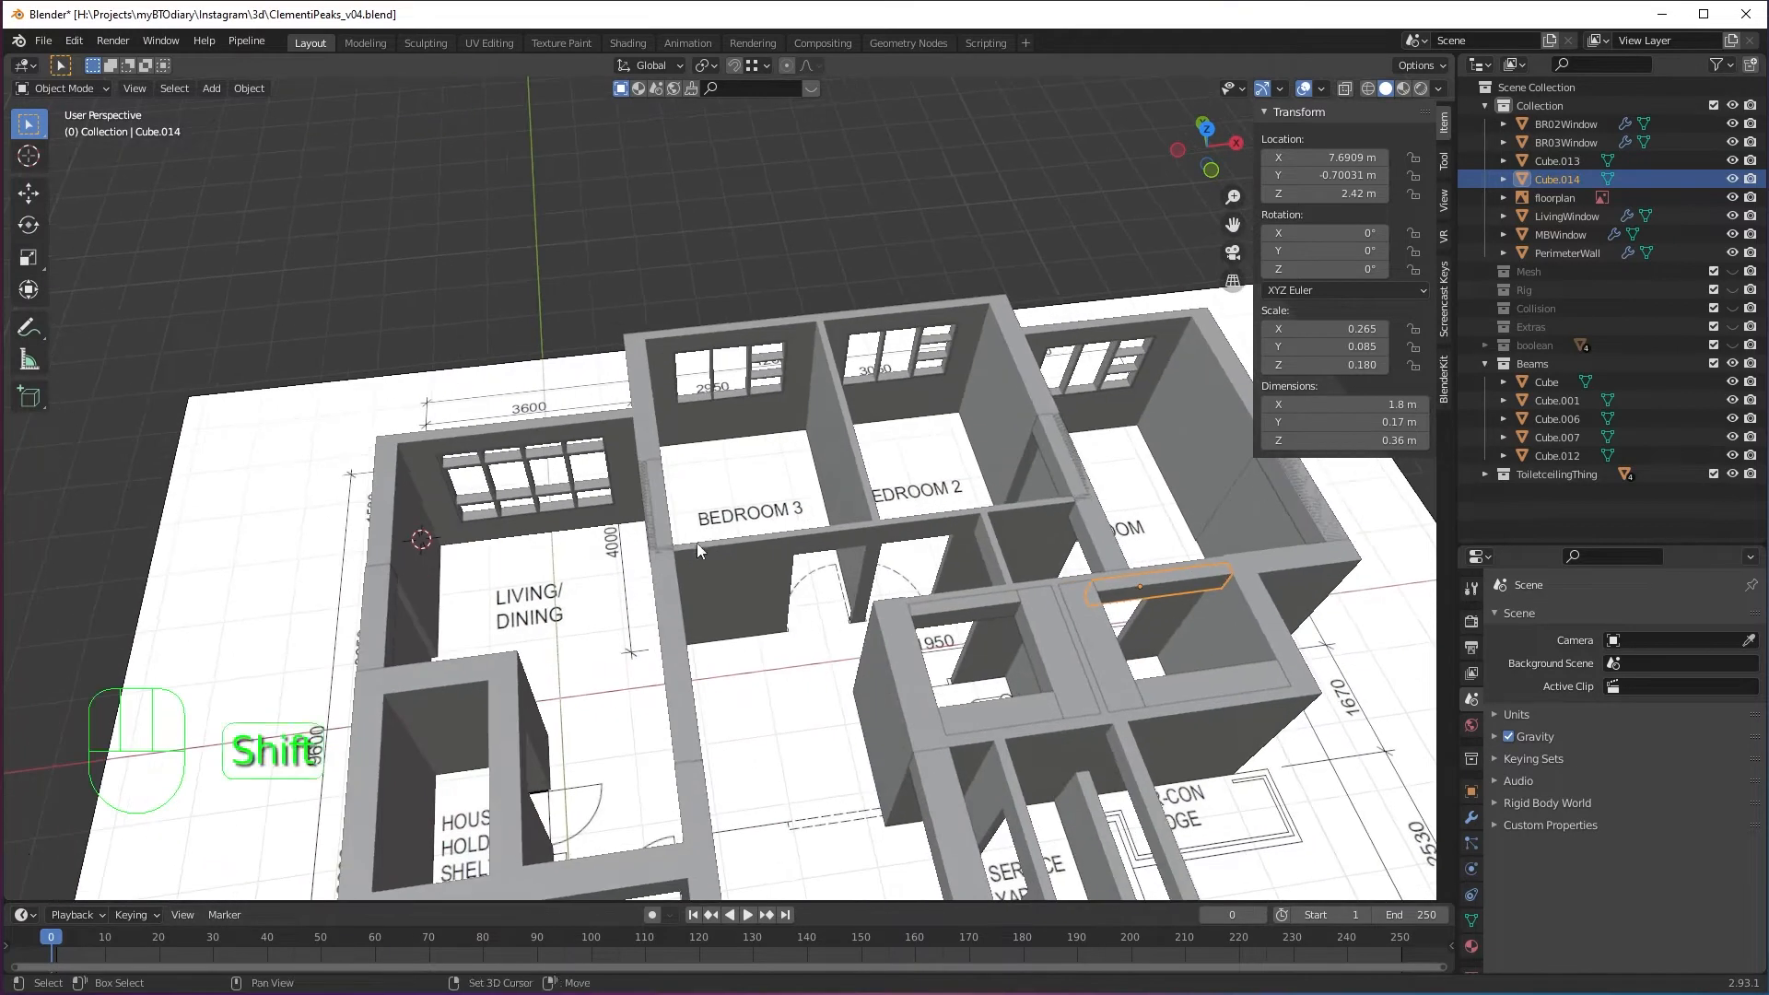
scroll(826, 577, up, 3)
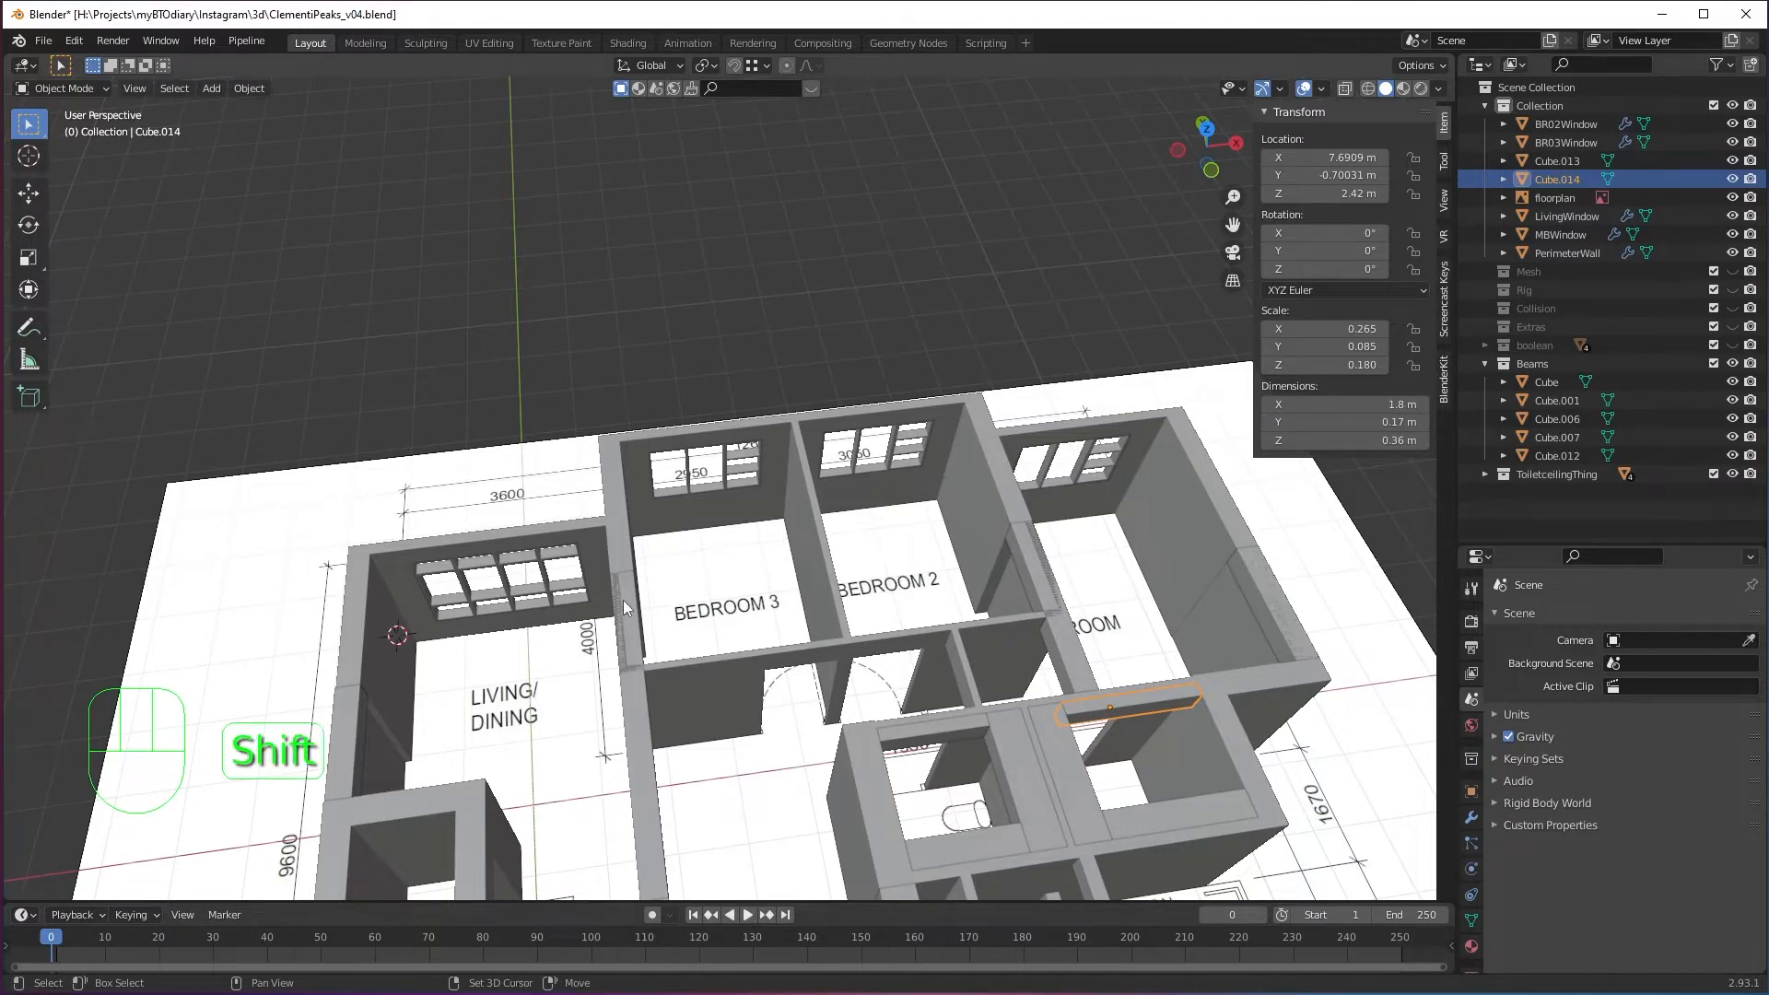
shift+middle_drag(616, 601, 831, 576)
scroll(834, 575, up, 5)
shift+middle_drag(898, 527, 908, 447)
click(704, 252)
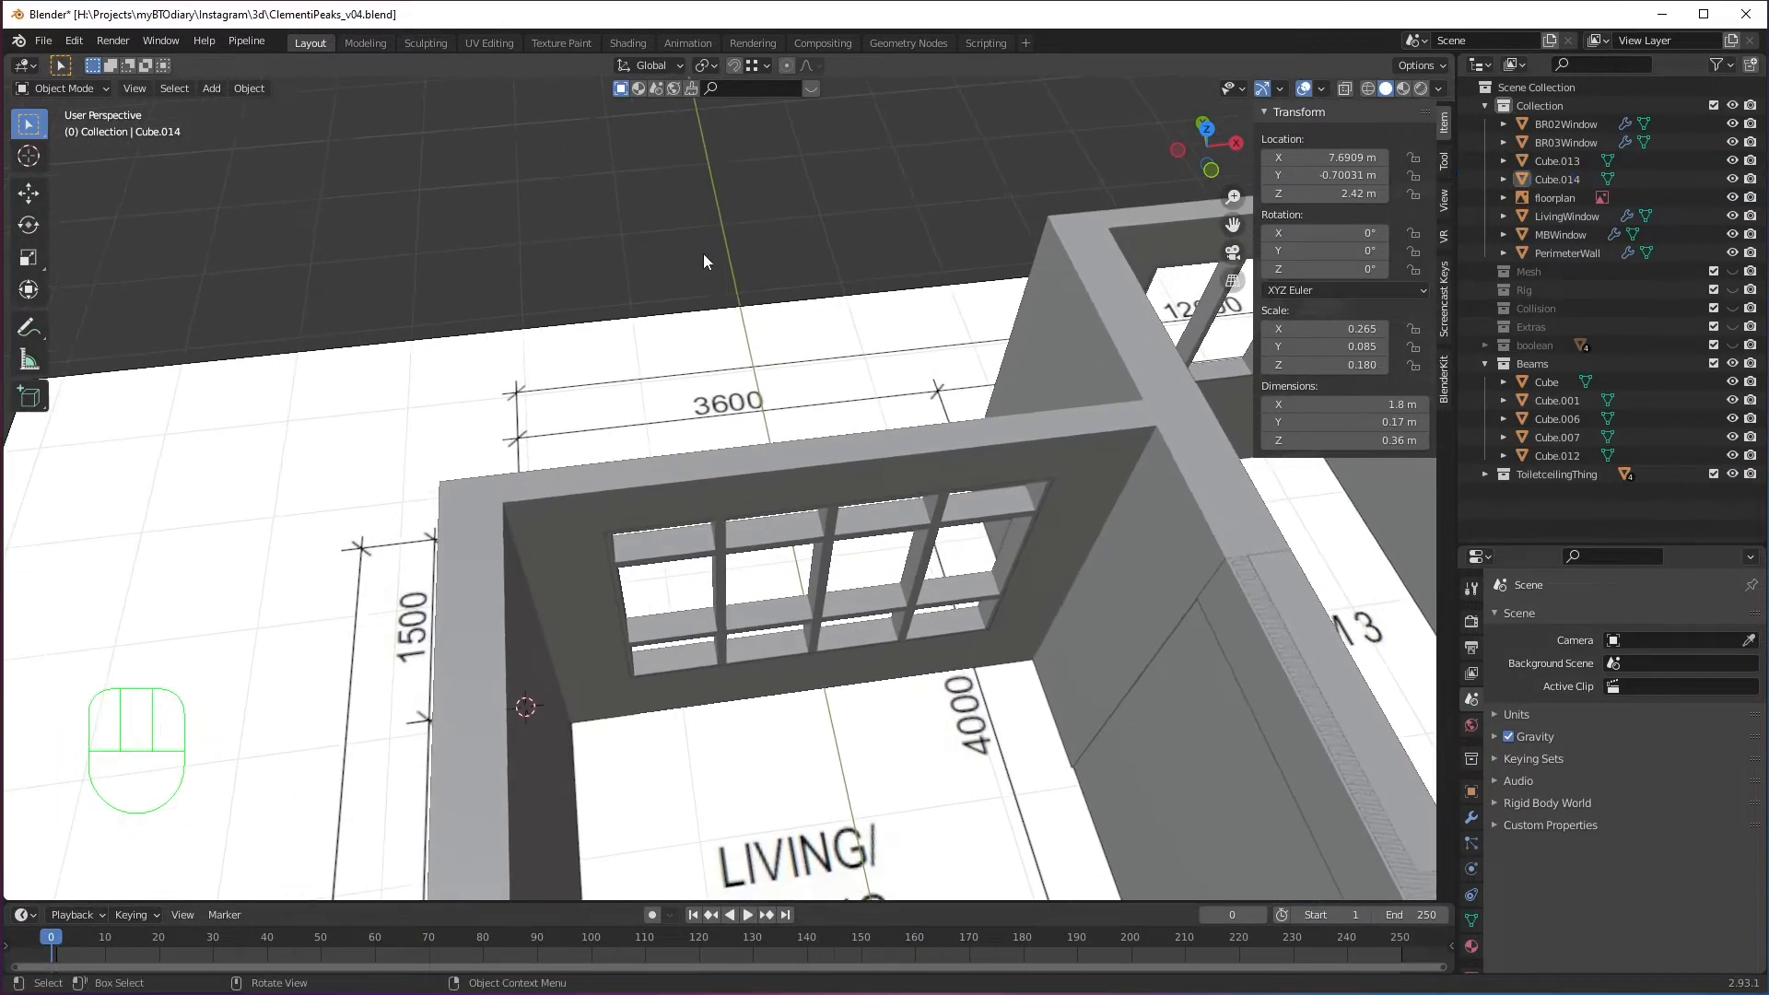
middle_drag(779, 453, 793, 440)
key(shift+a)
mouse_move(794, 440)
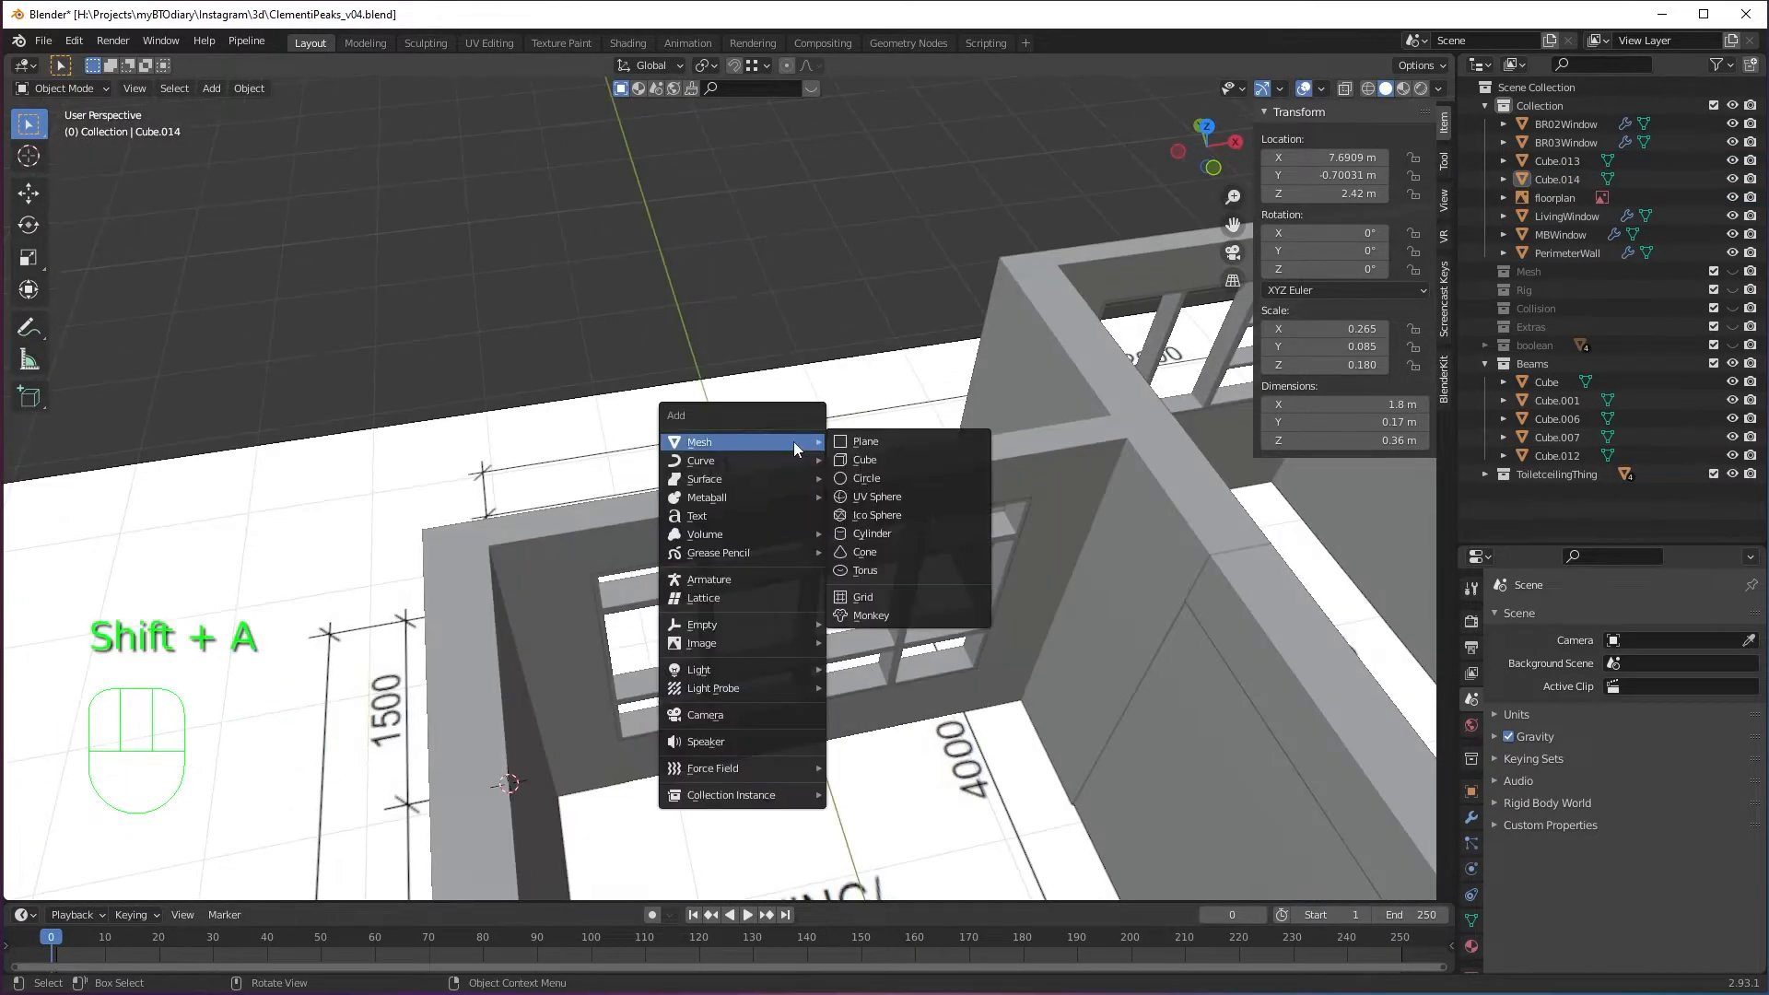
click(884, 460)
key(g)
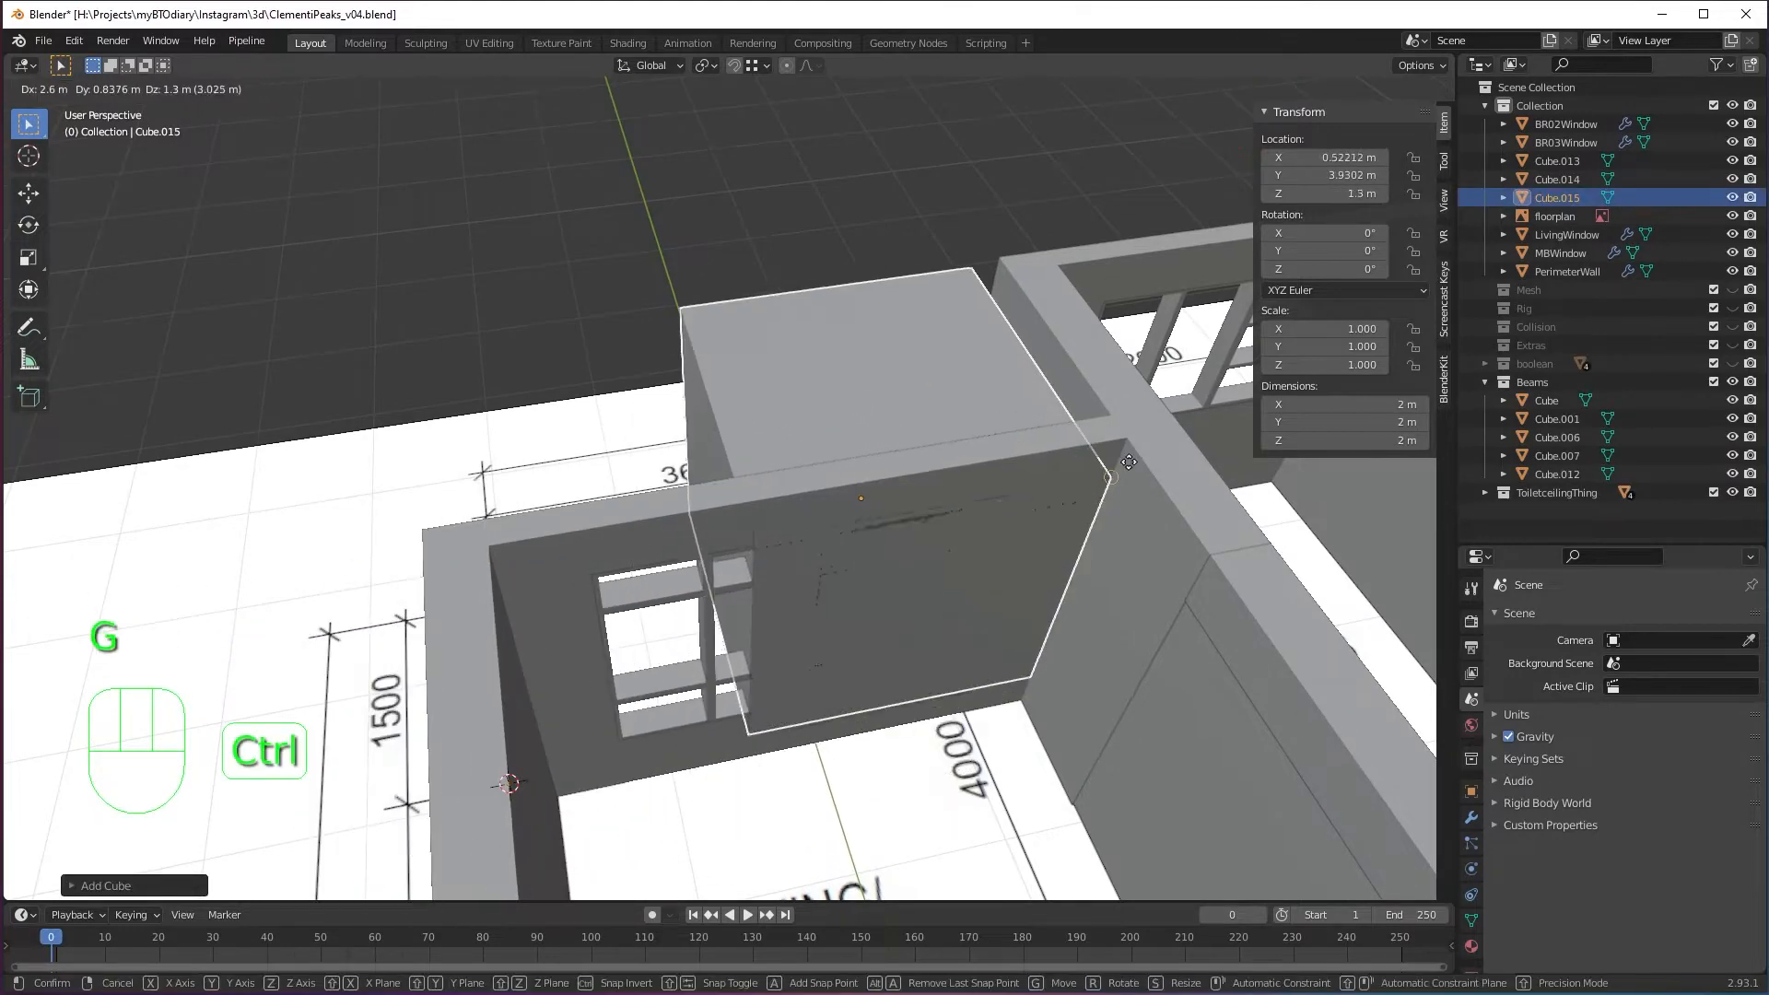
click(1130, 445)
key(s)
click(938, 519)
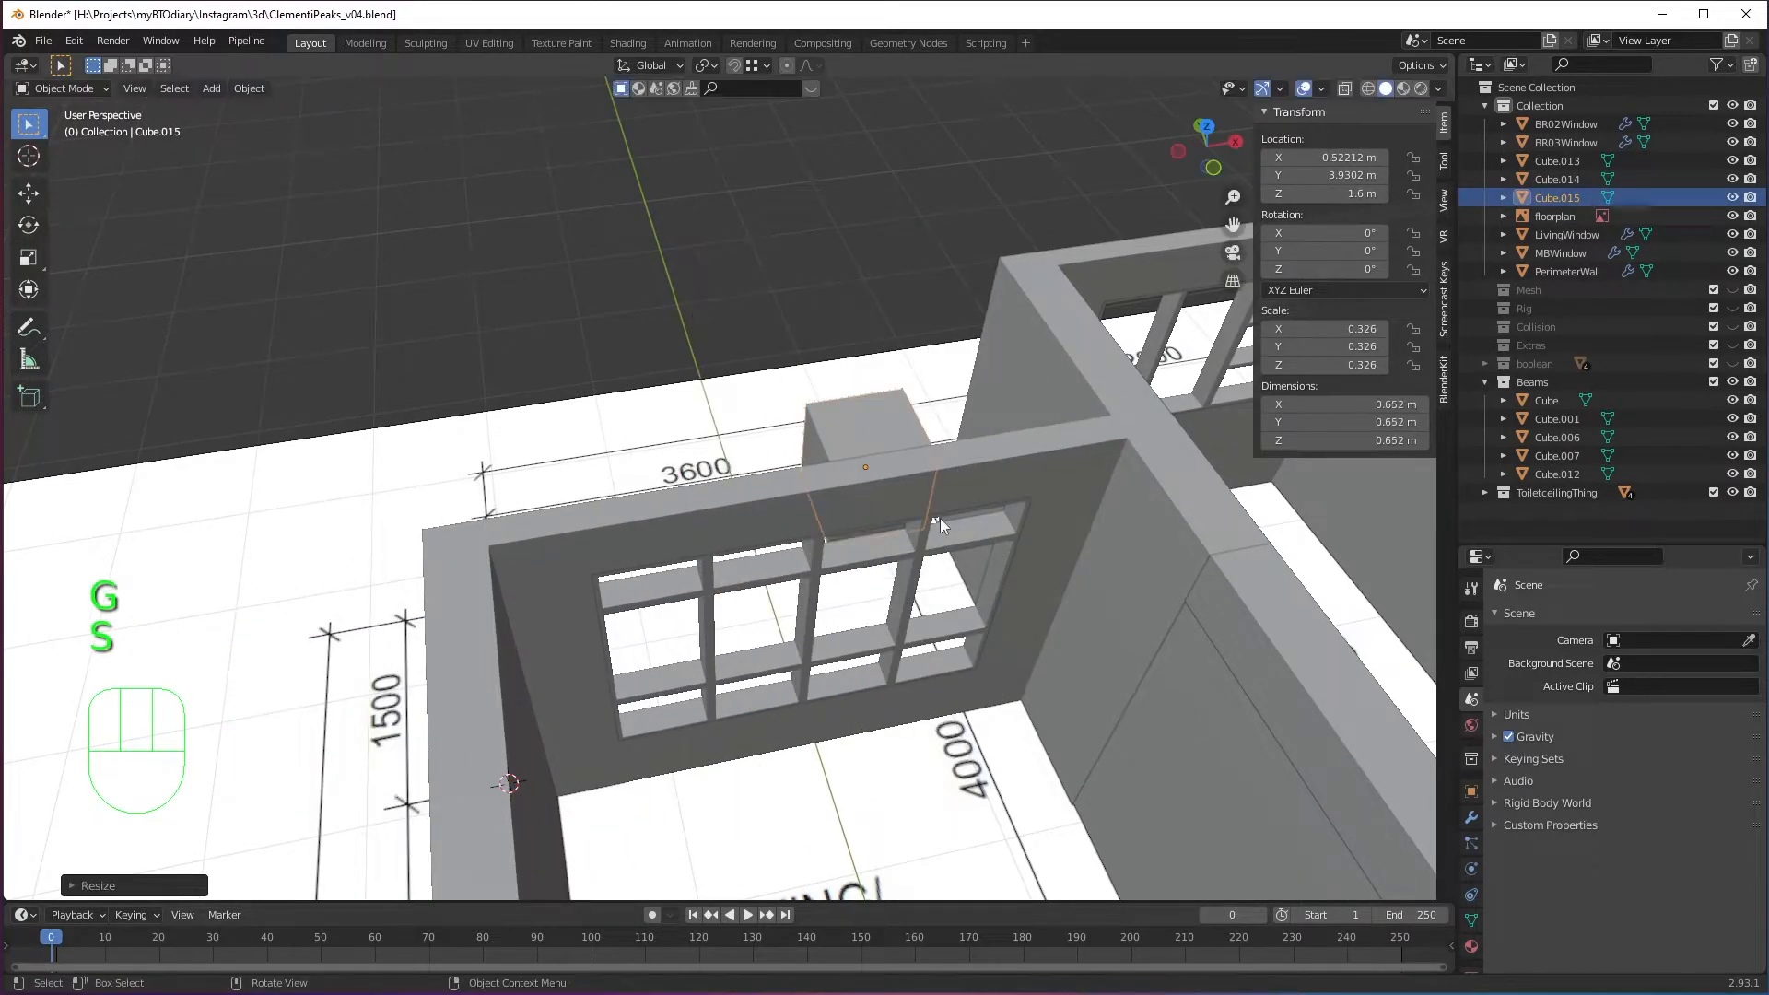
Snap the cube to the inner corner beside the living-room window, and shift it along Y just beyond the window wall.
key(g)
ctrl+click(1120, 512)
middle_drag(1120, 512, 1108, 483)
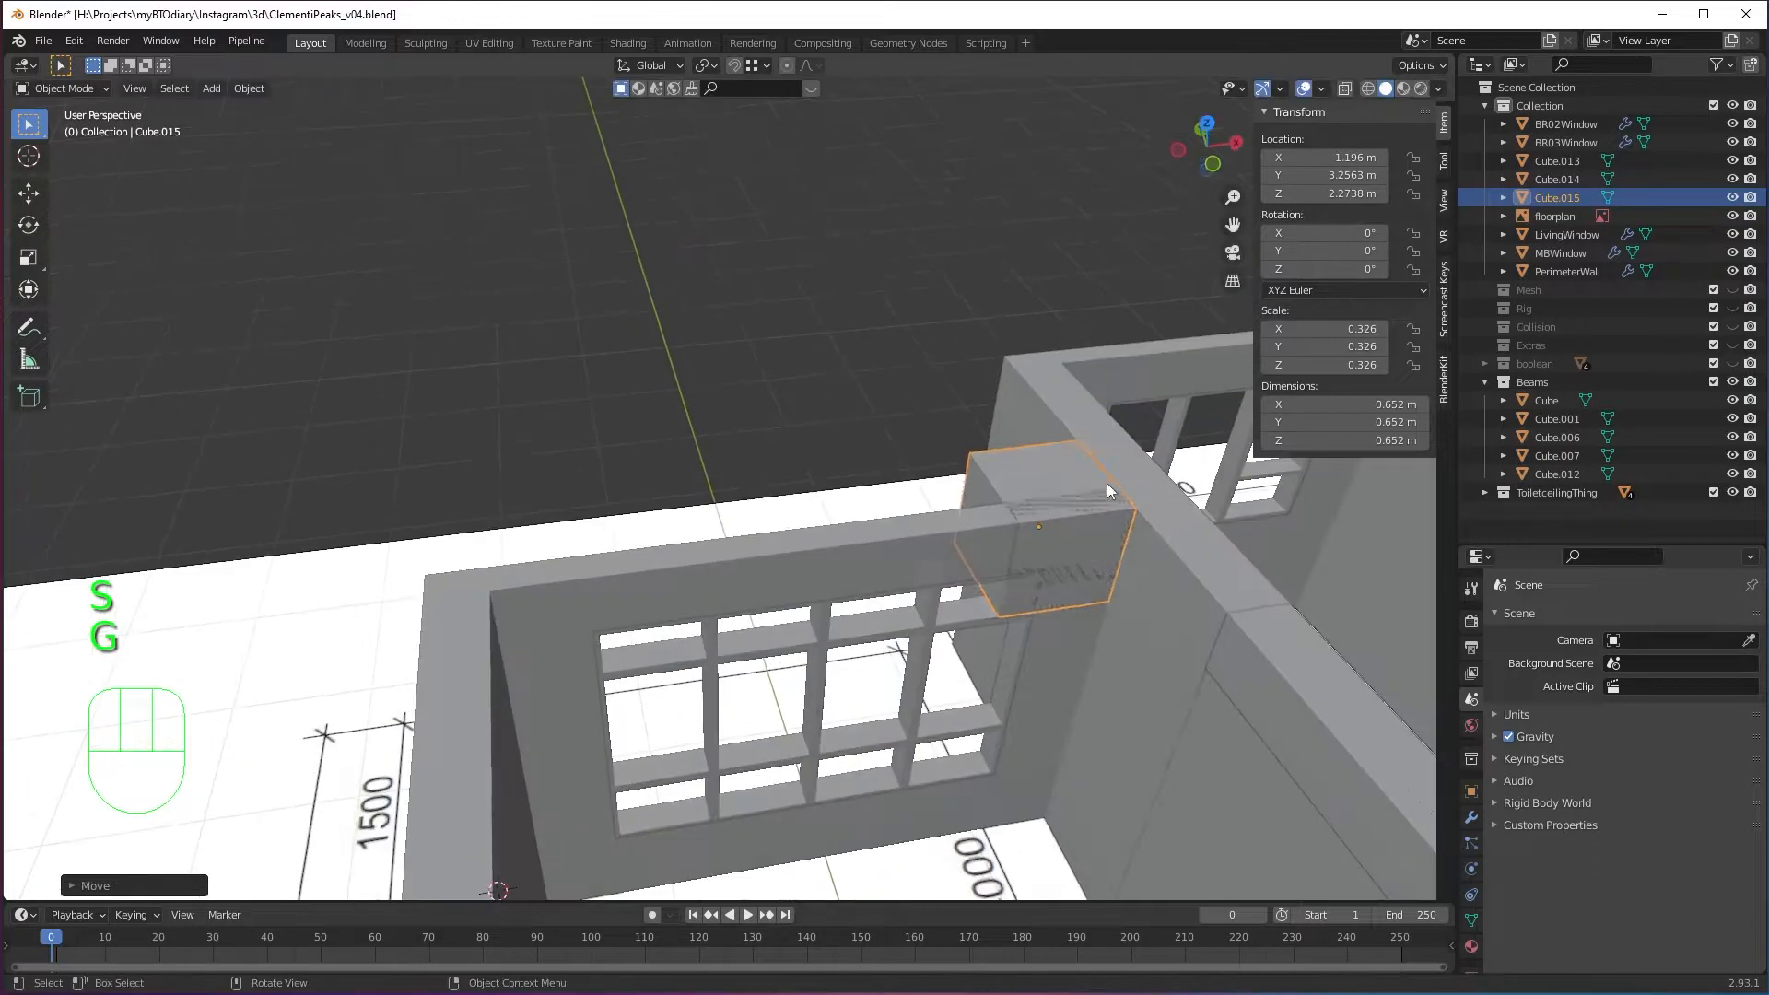
key(g)
key(y)
click(993, 443)
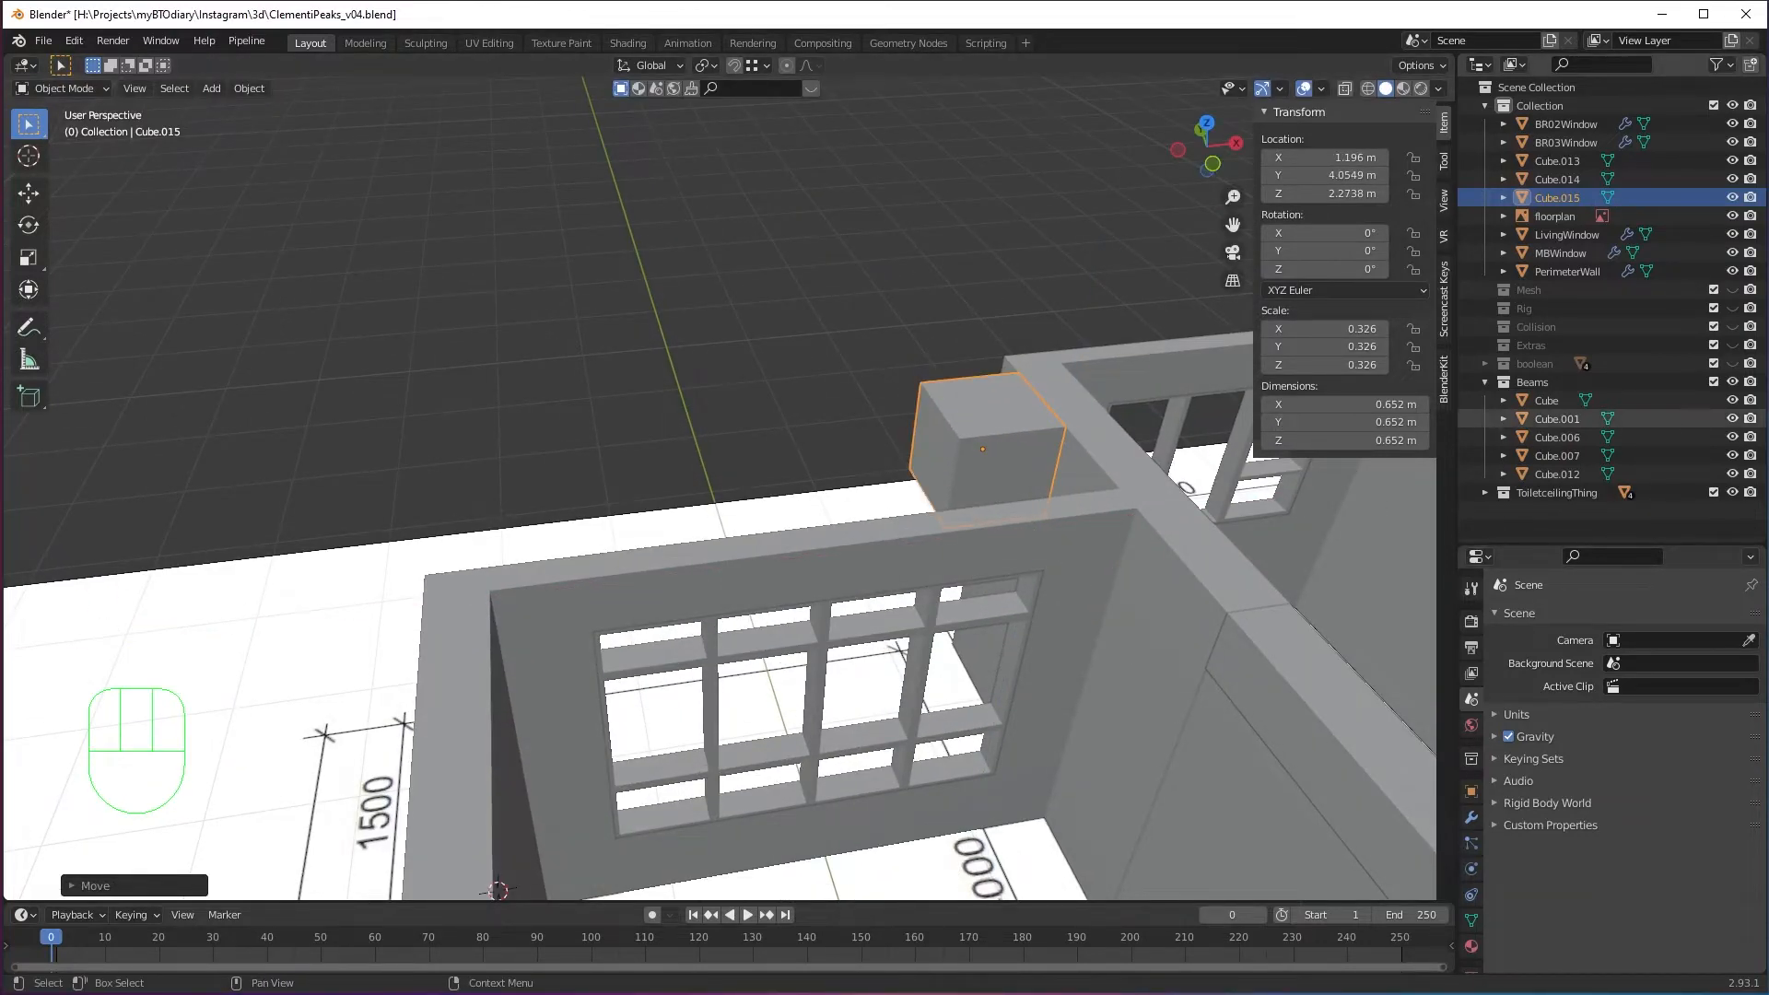
Set the block's dimensions to 0.35 m in Z and 0.16 m in Y.
click(1361, 442)
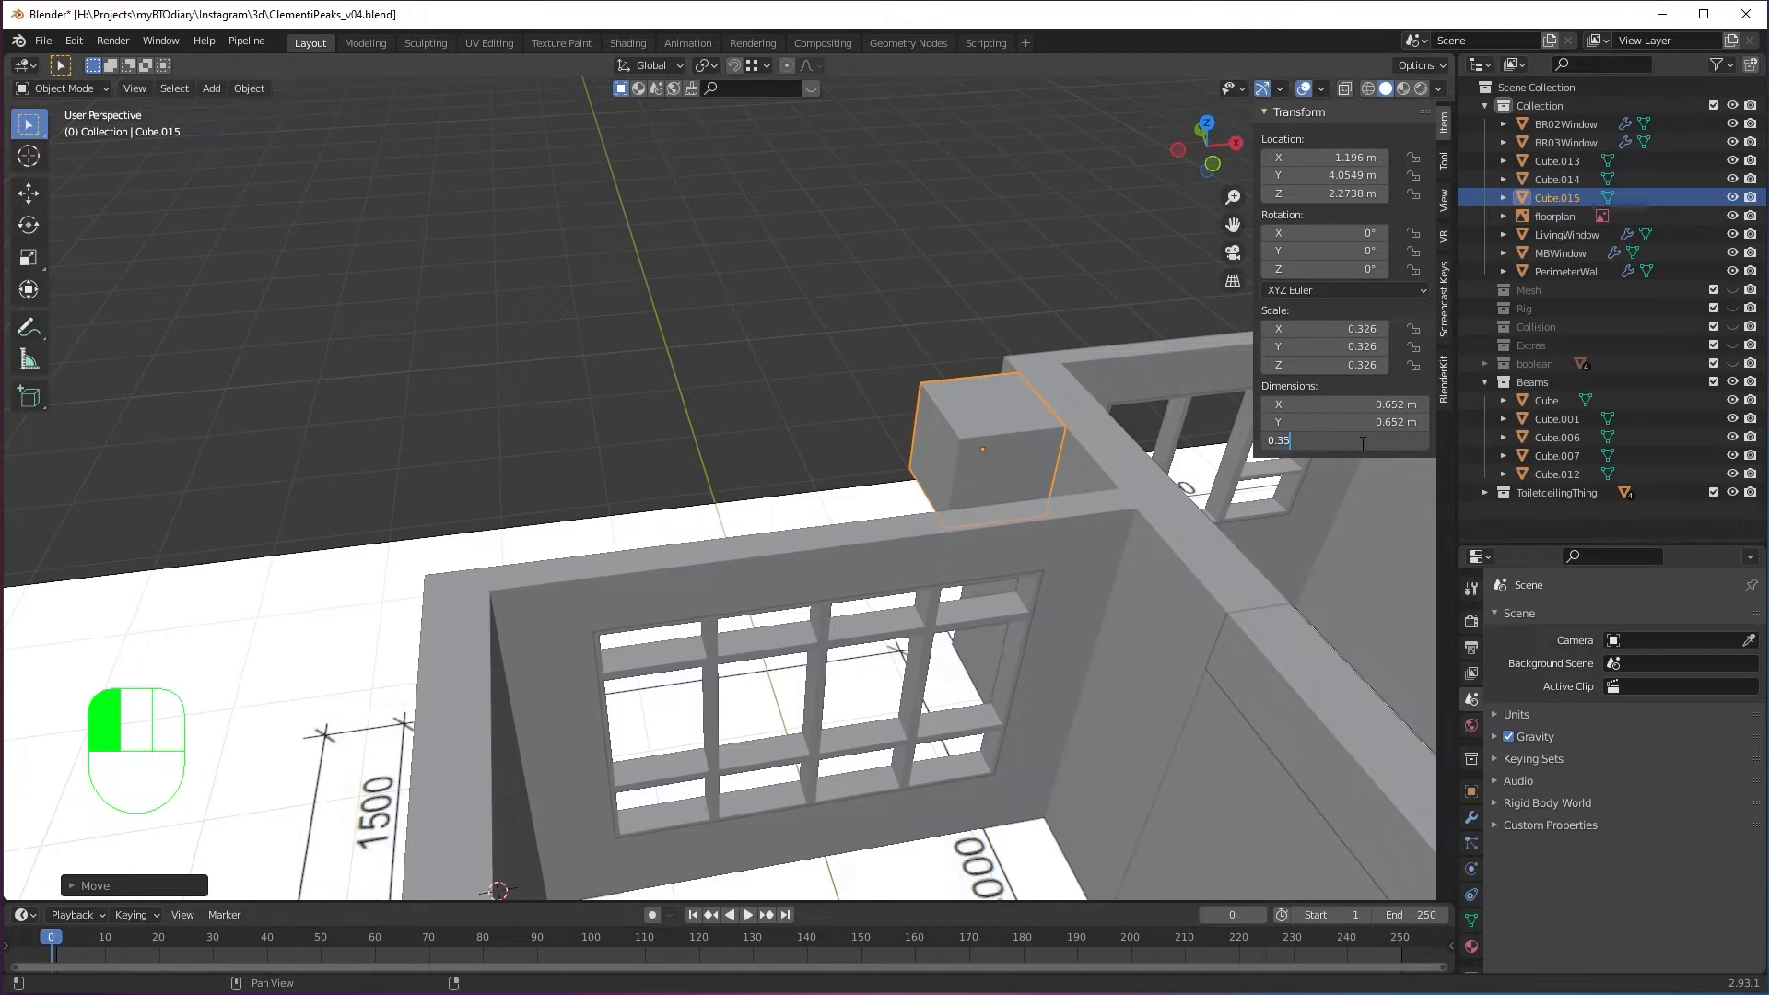
text(0.35)
key(Return)
click(1365, 419)
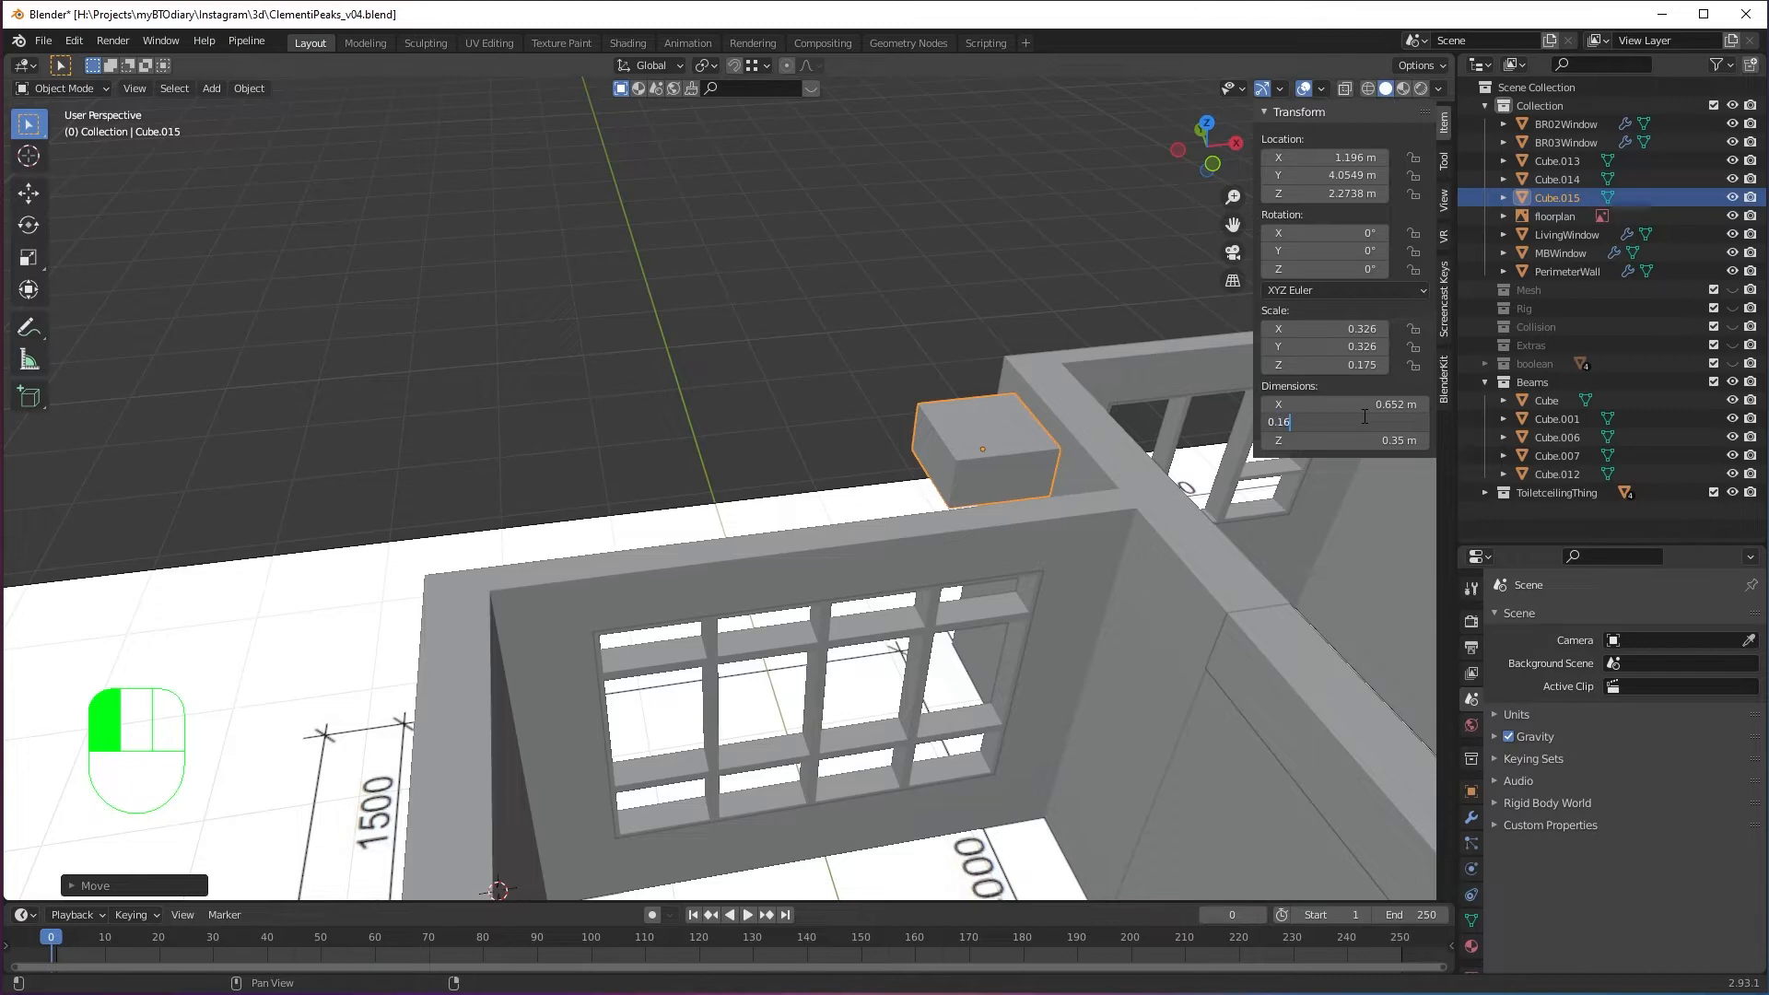
key(Return)
Snap the block to the top of the living-room window wall at the corner opposite Bedroom 3.
middle_drag(936, 529, 997, 558)
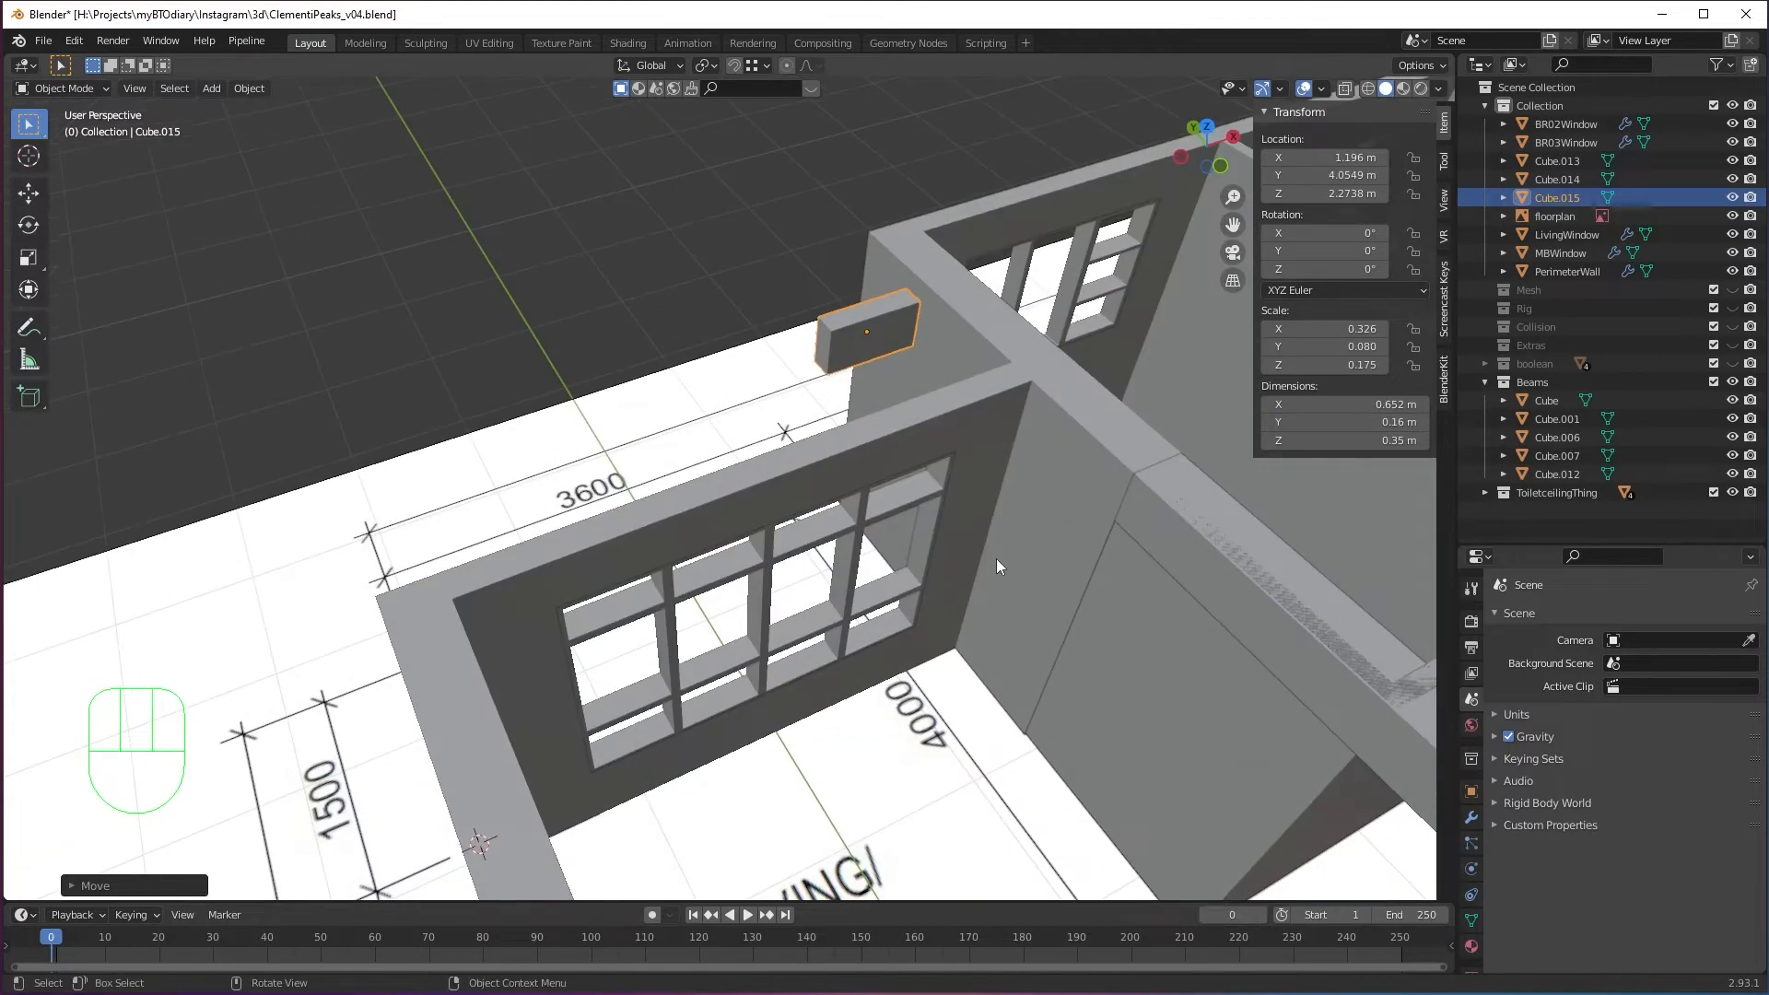
middle_drag(948, 376, 1047, 463)
key(g)
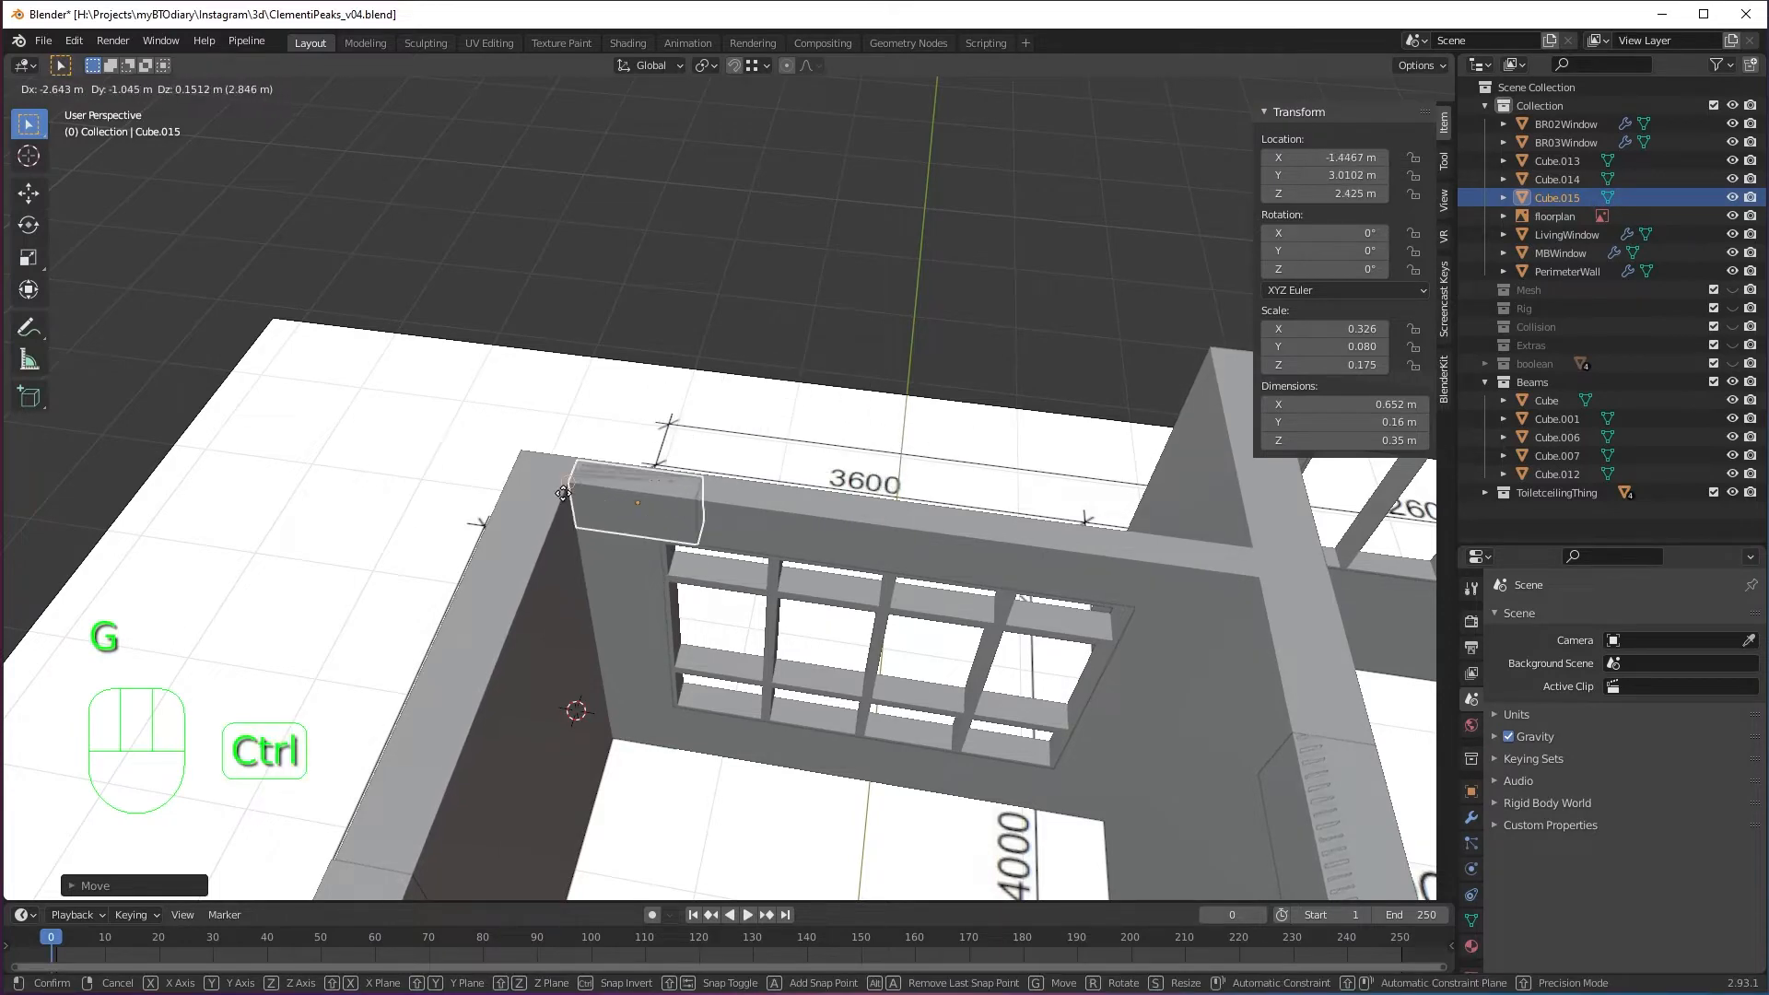
ctrl+click(608, 500)
Slide the block along Y against the inner face of the living-room window wall, at Y 2.85 m.
middle_drag(608, 501, 925, 544)
key(g)
key(y)
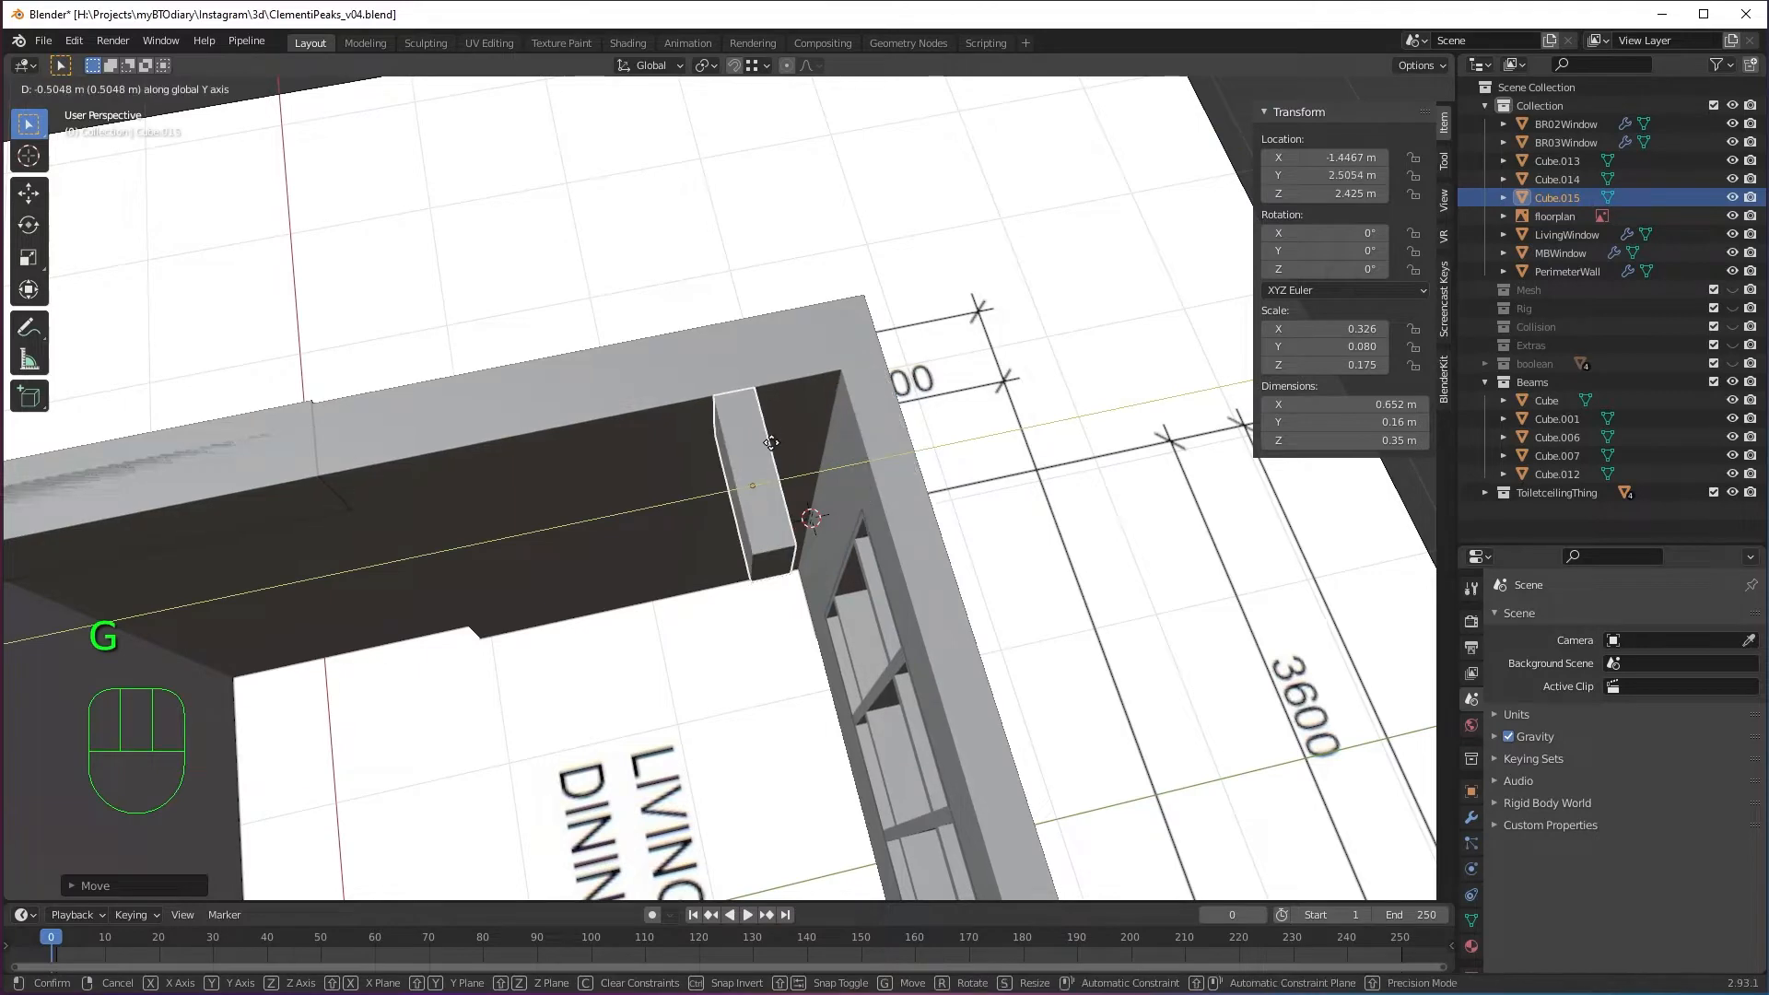
click(789, 467)
key(g)
key(x)
key(y)
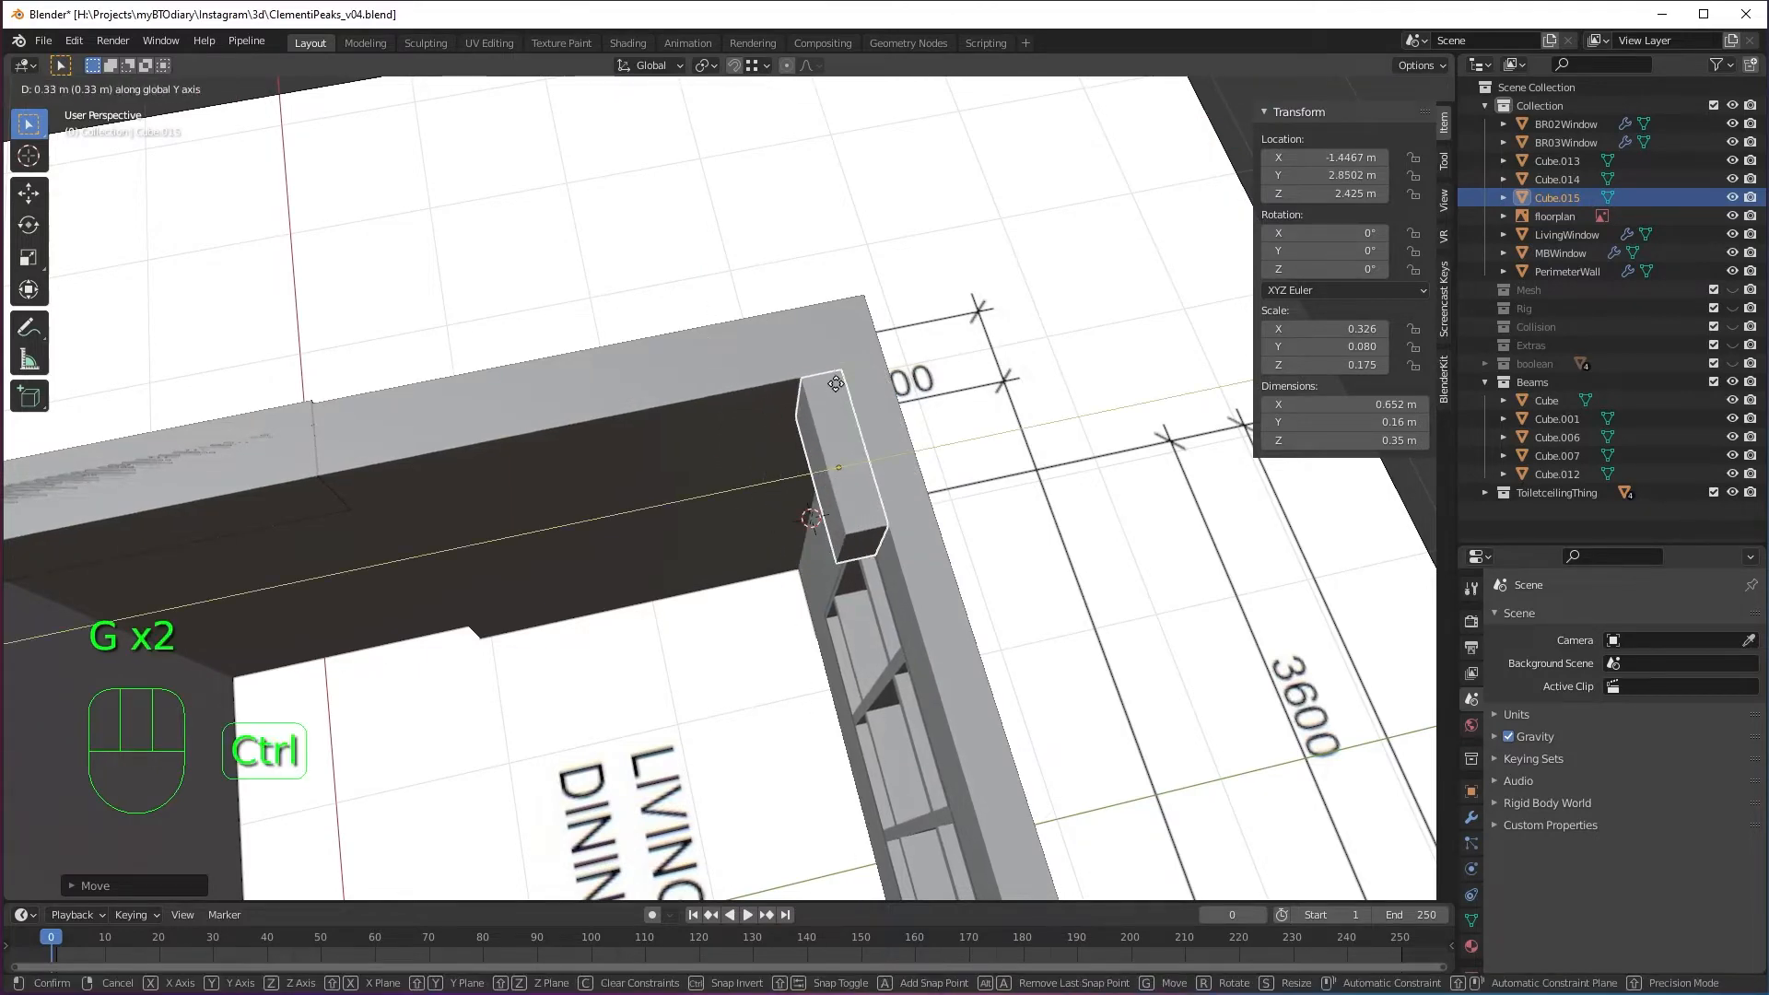
click(834, 384)
Extend the block's free end face along X to the Bedroom 3 wall, forming a 3.3 m beam above the living-room window.
mouse_move(837, 538)
middle_down()
mouse_move(1010, 442)
mouse_move(952, 622)
mouse_move(835, 573)
middle_up()
mouse_move(689, 628)
middle_down()
mouse_move(691, 555)
mouse_move(682, 630)
middle_up()
key(Tab)
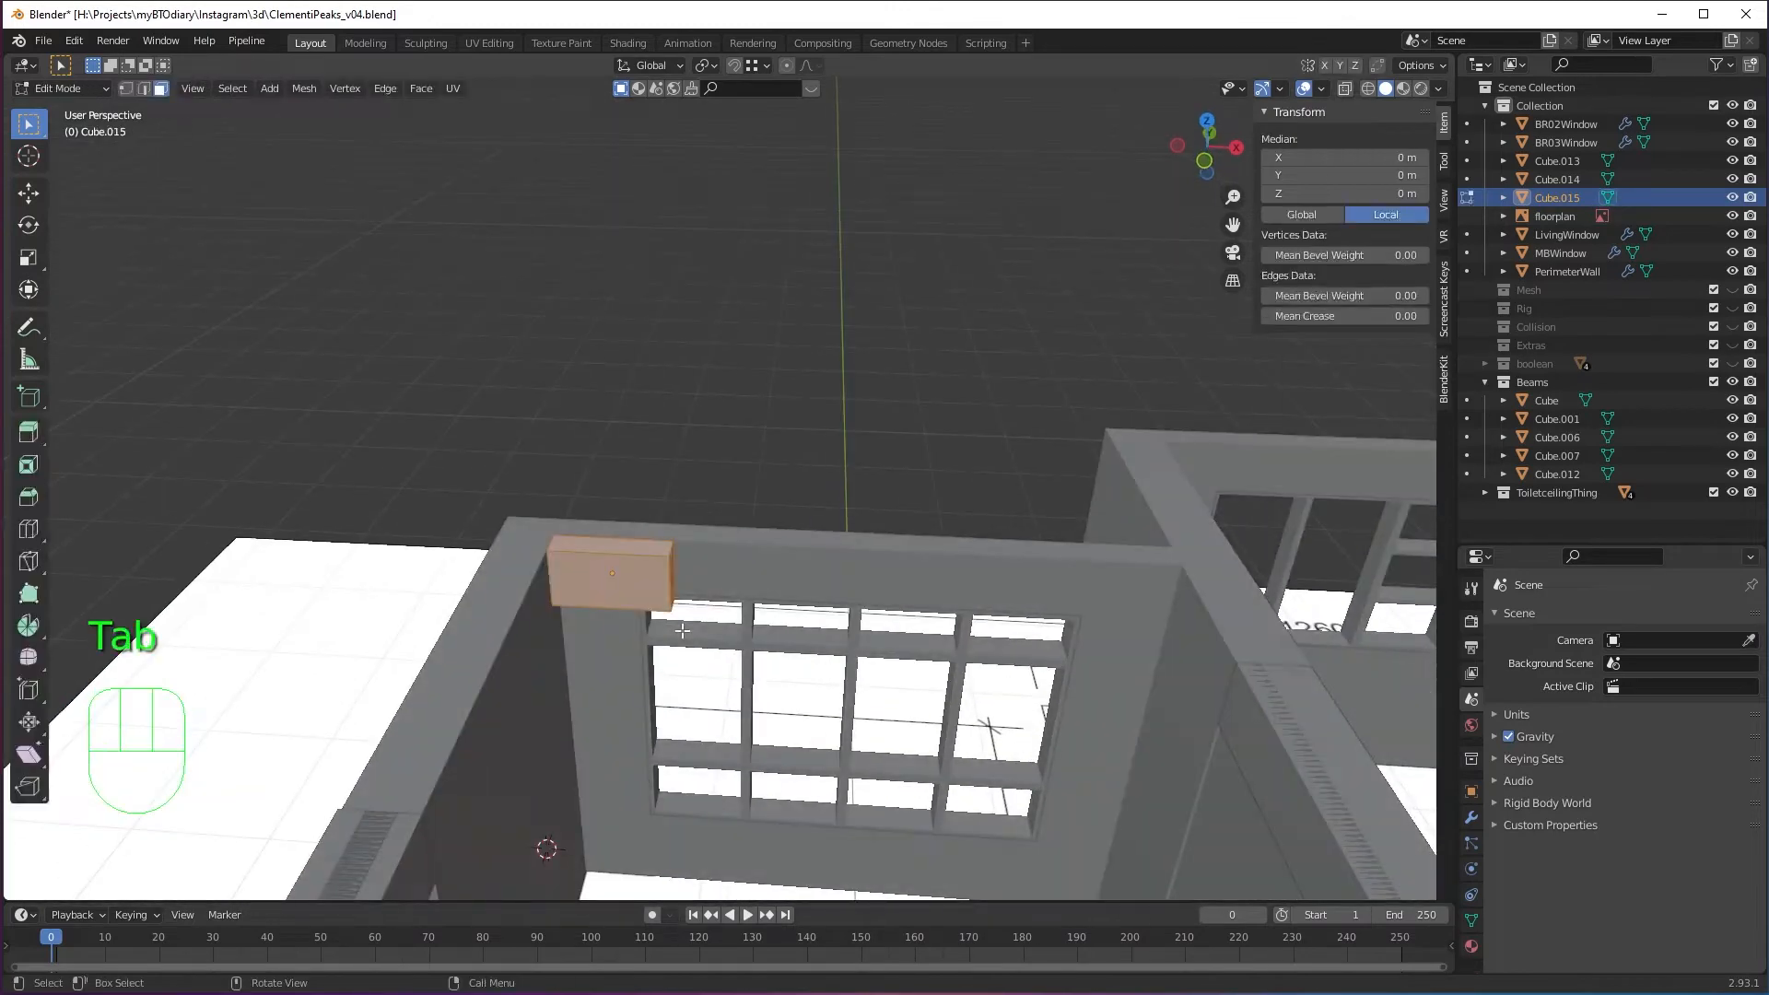
middle_drag(882, 586, 921, 534)
key(3)
click(769, 531)
shift+middle_drag(921, 534, 778, 550)
key(g)
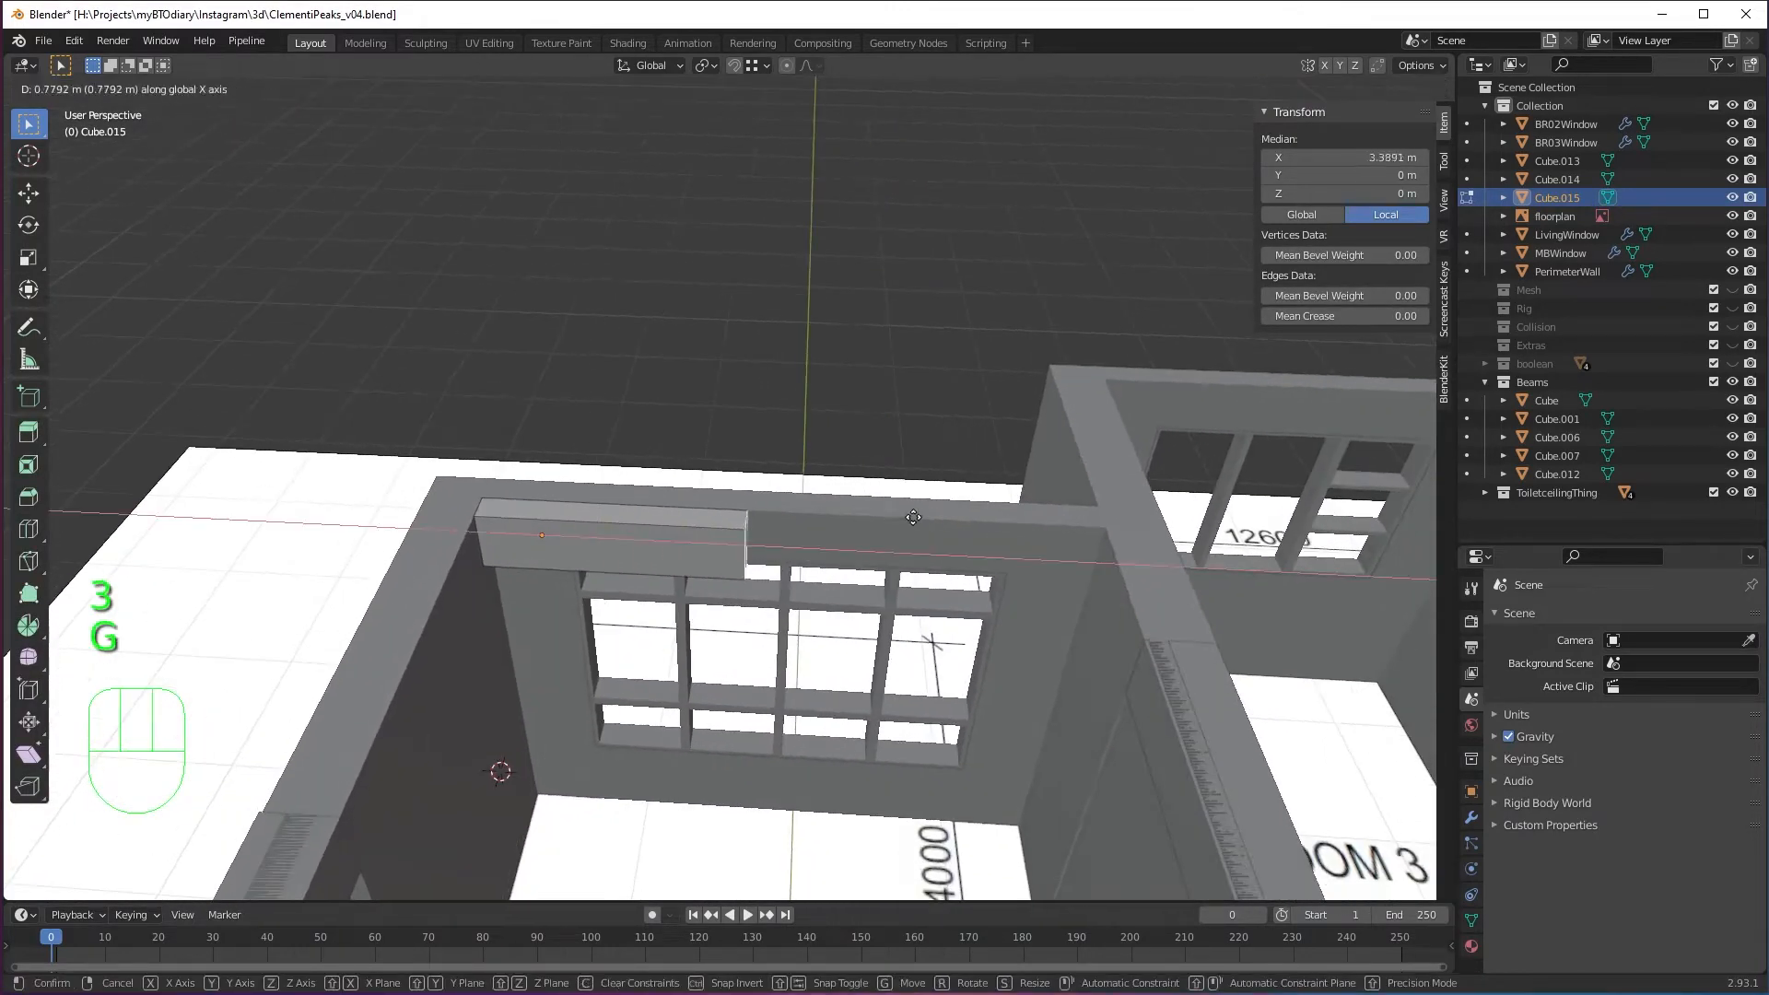
ctrl+click(930, 553)
middle_drag(930, 553, 882, 559)
scroll(895, 599, up, 2)
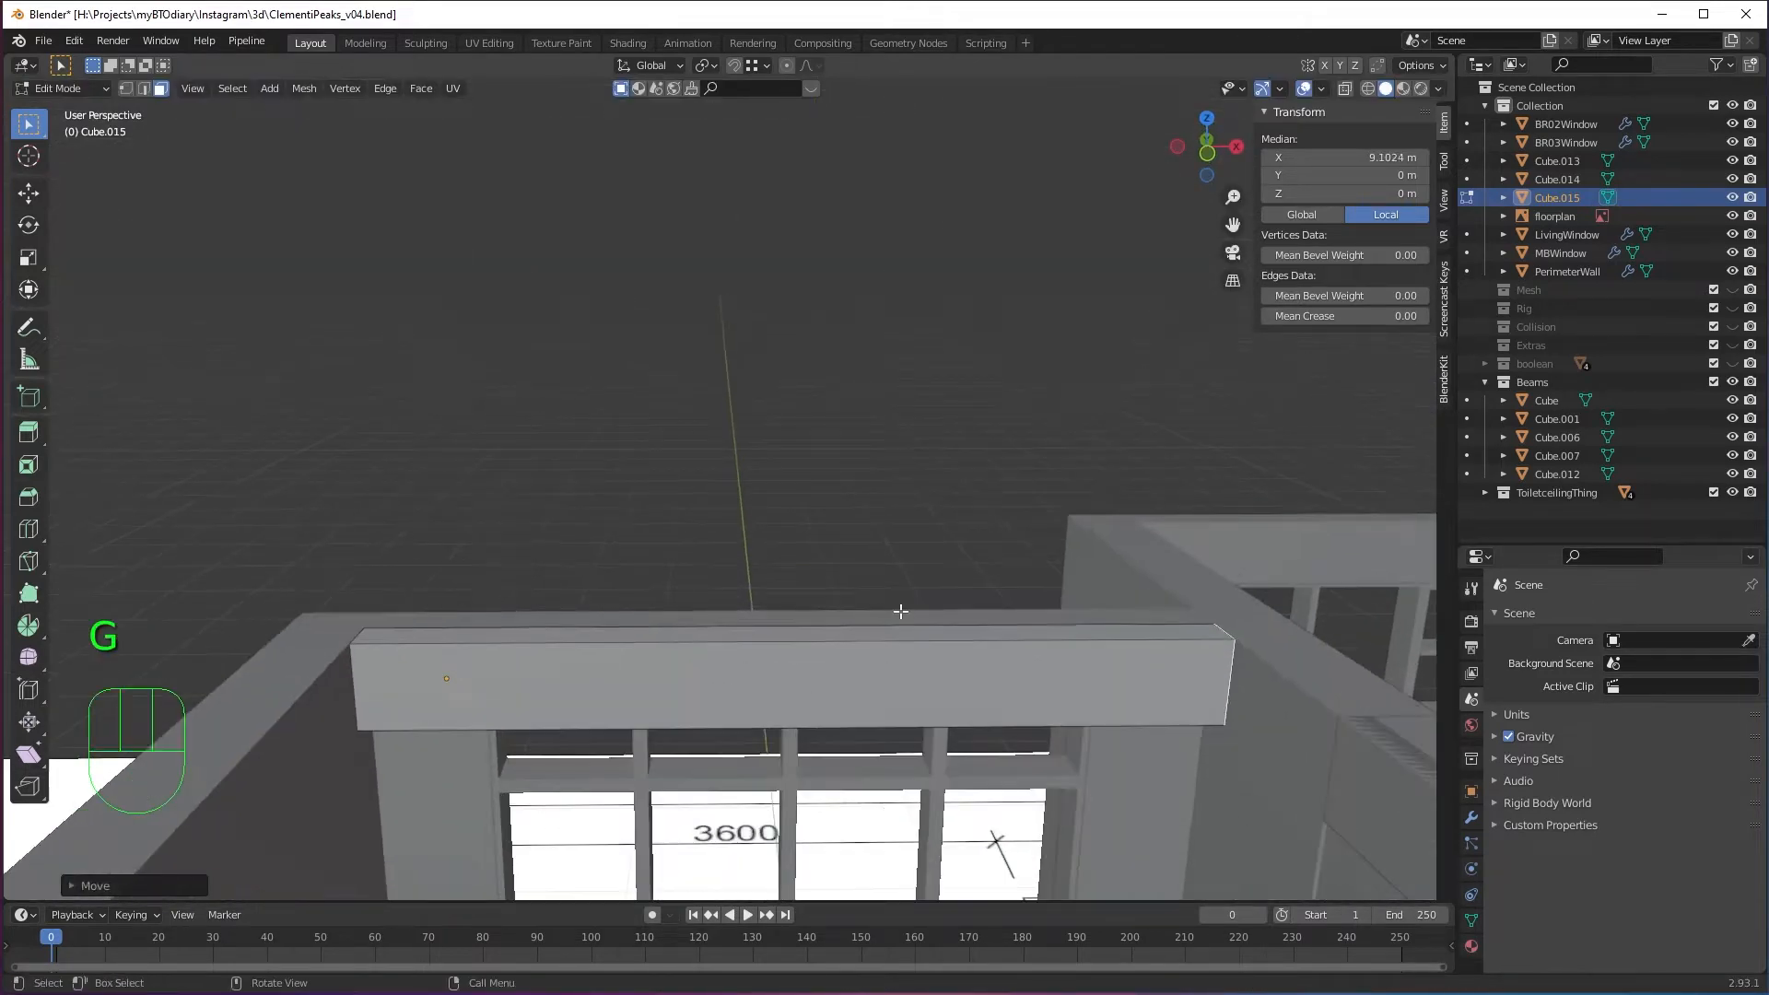
middle_drag(972, 723, 1031, 403)
scroll(936, 580, up, 3)
middle_drag(937, 580, 519, 507)
key(Tab)
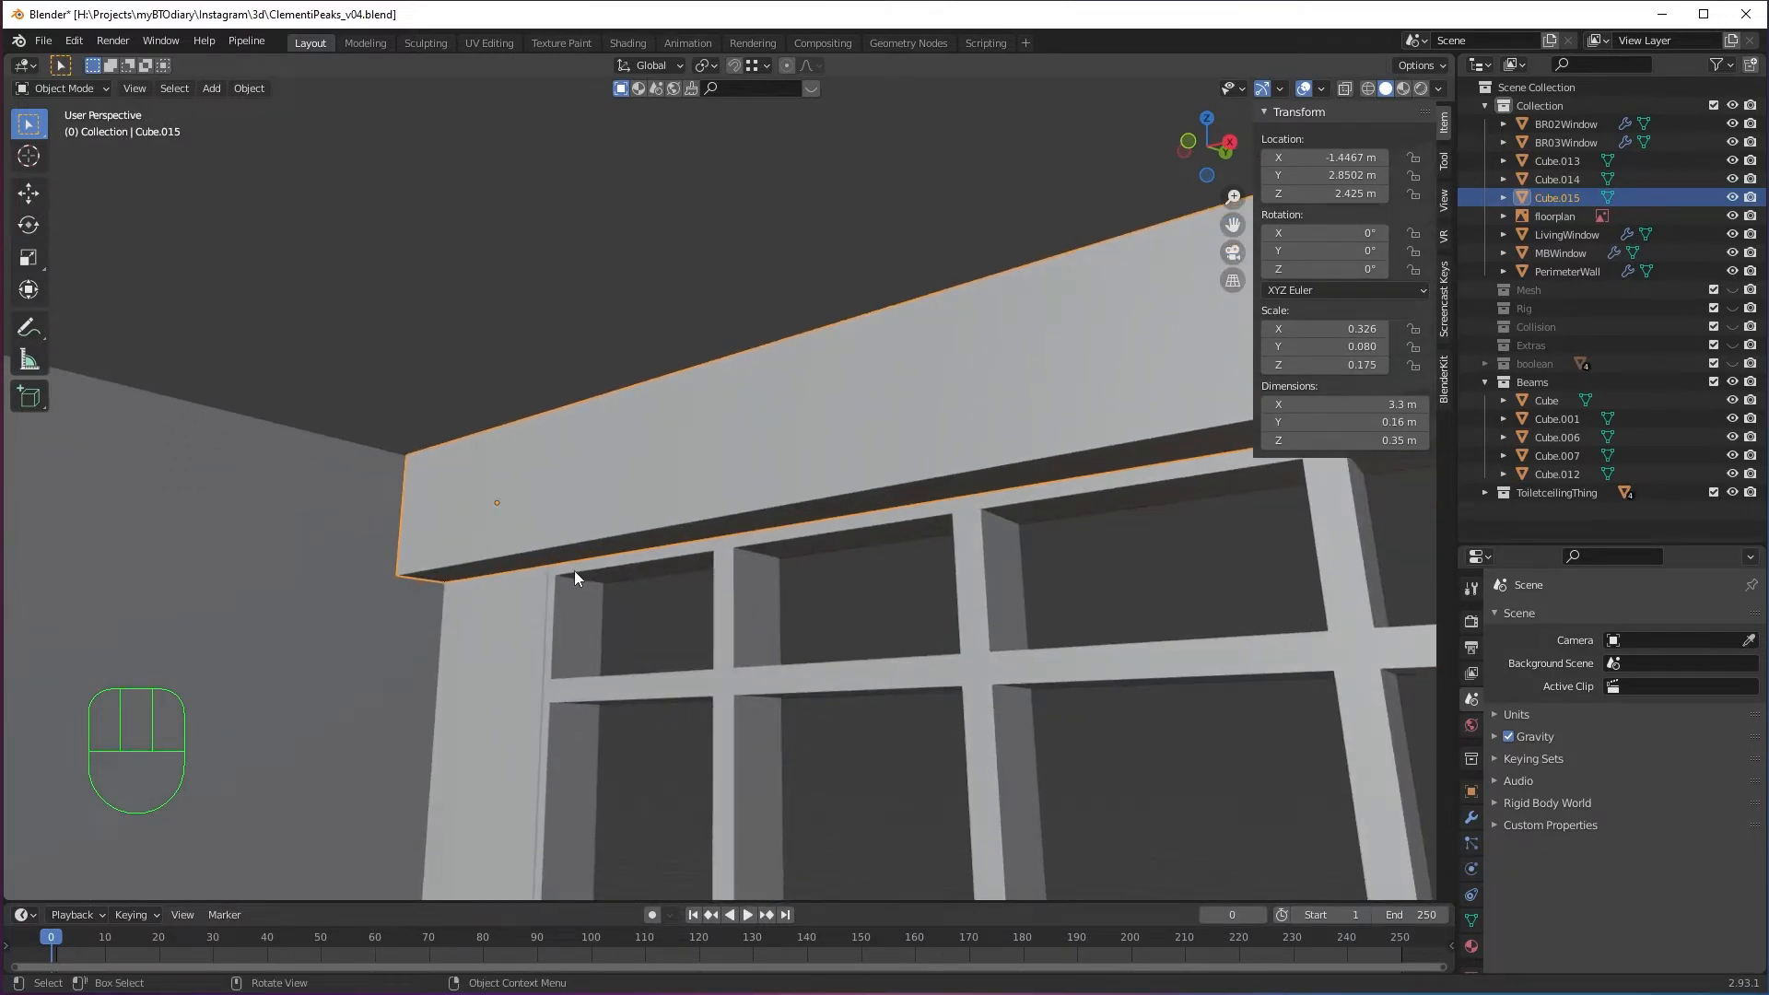
Duplicate the living-room window beam and snap the copy into the top inner corner of Bedroom 3's window wall.
click(568, 574)
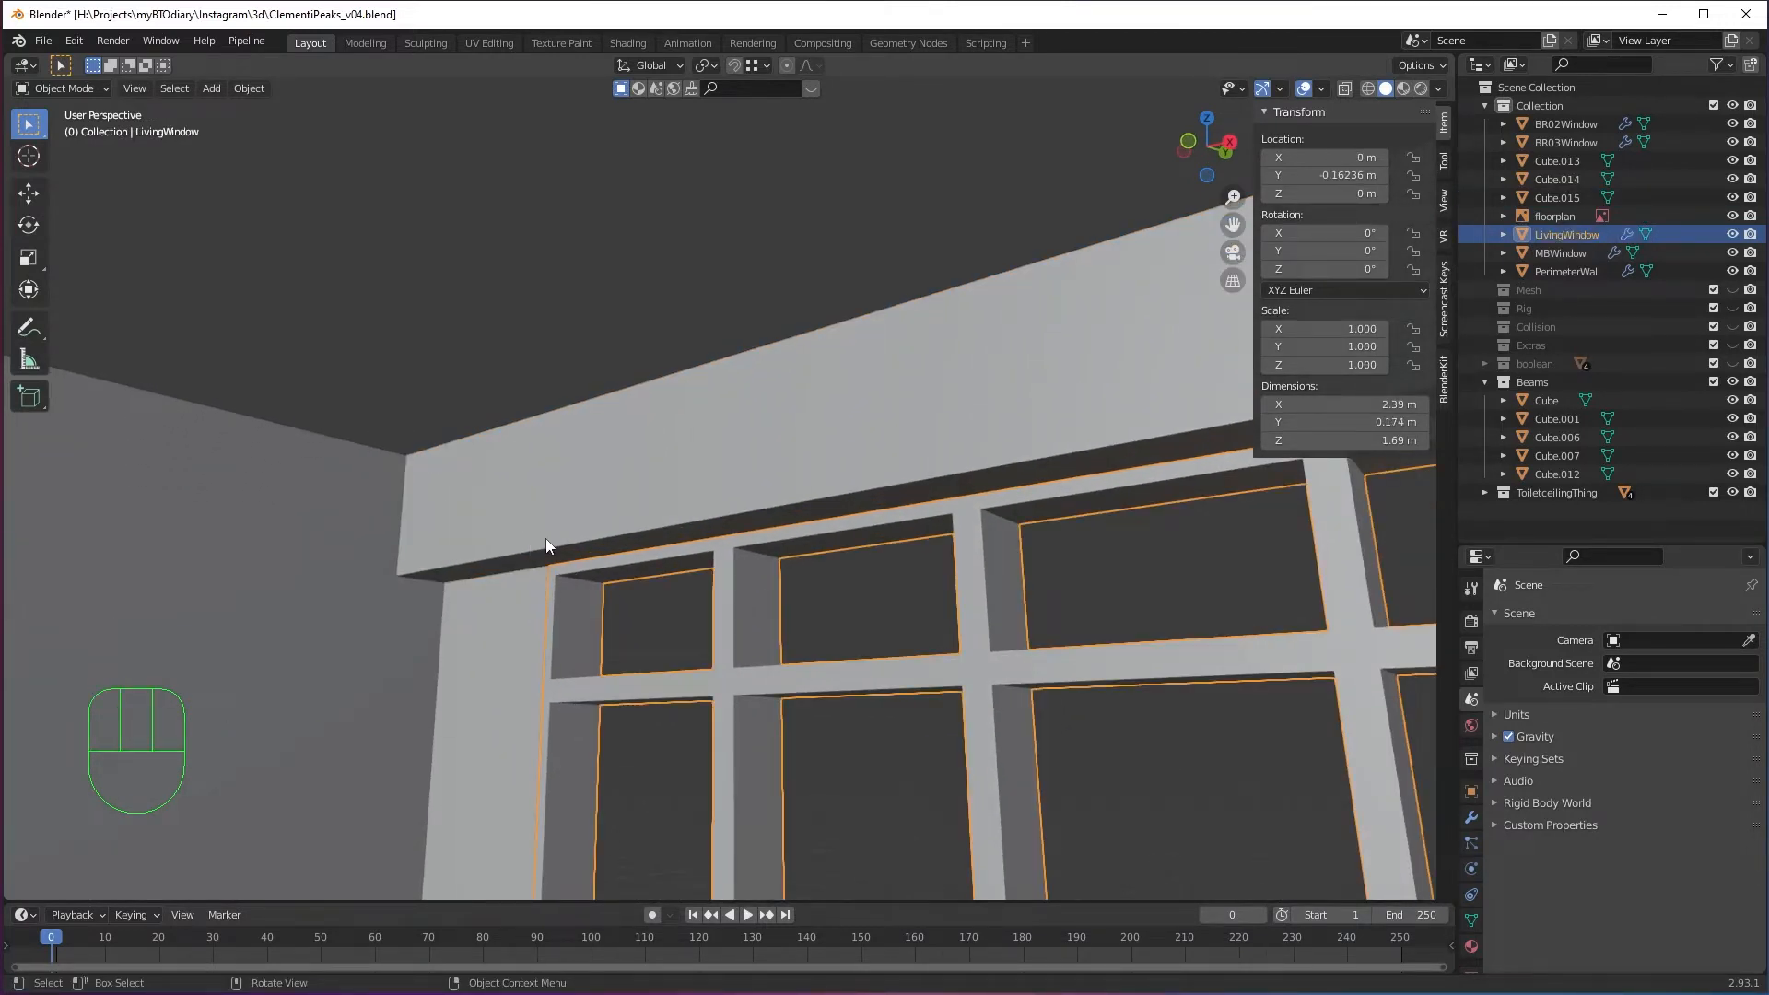
middle_drag(546, 543, 625, 595)
click(625, 595)
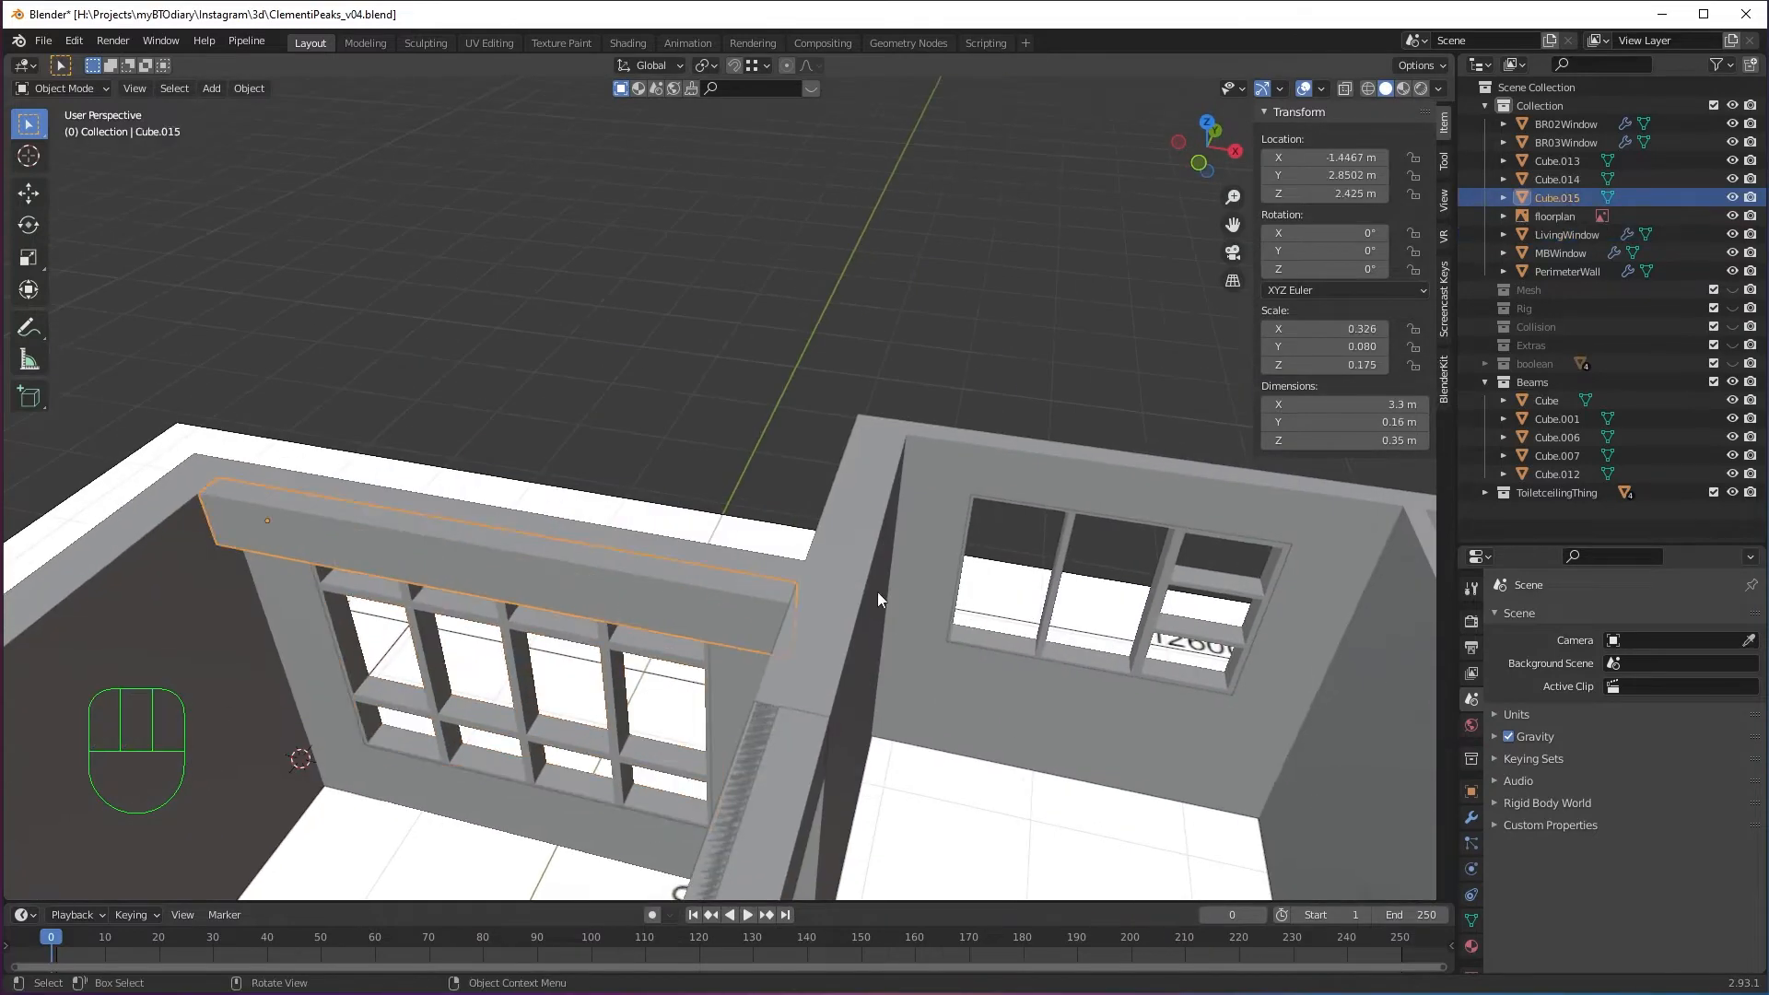
shift+middle_drag(877, 591, 374, 527)
scroll(565, 567, down, 4)
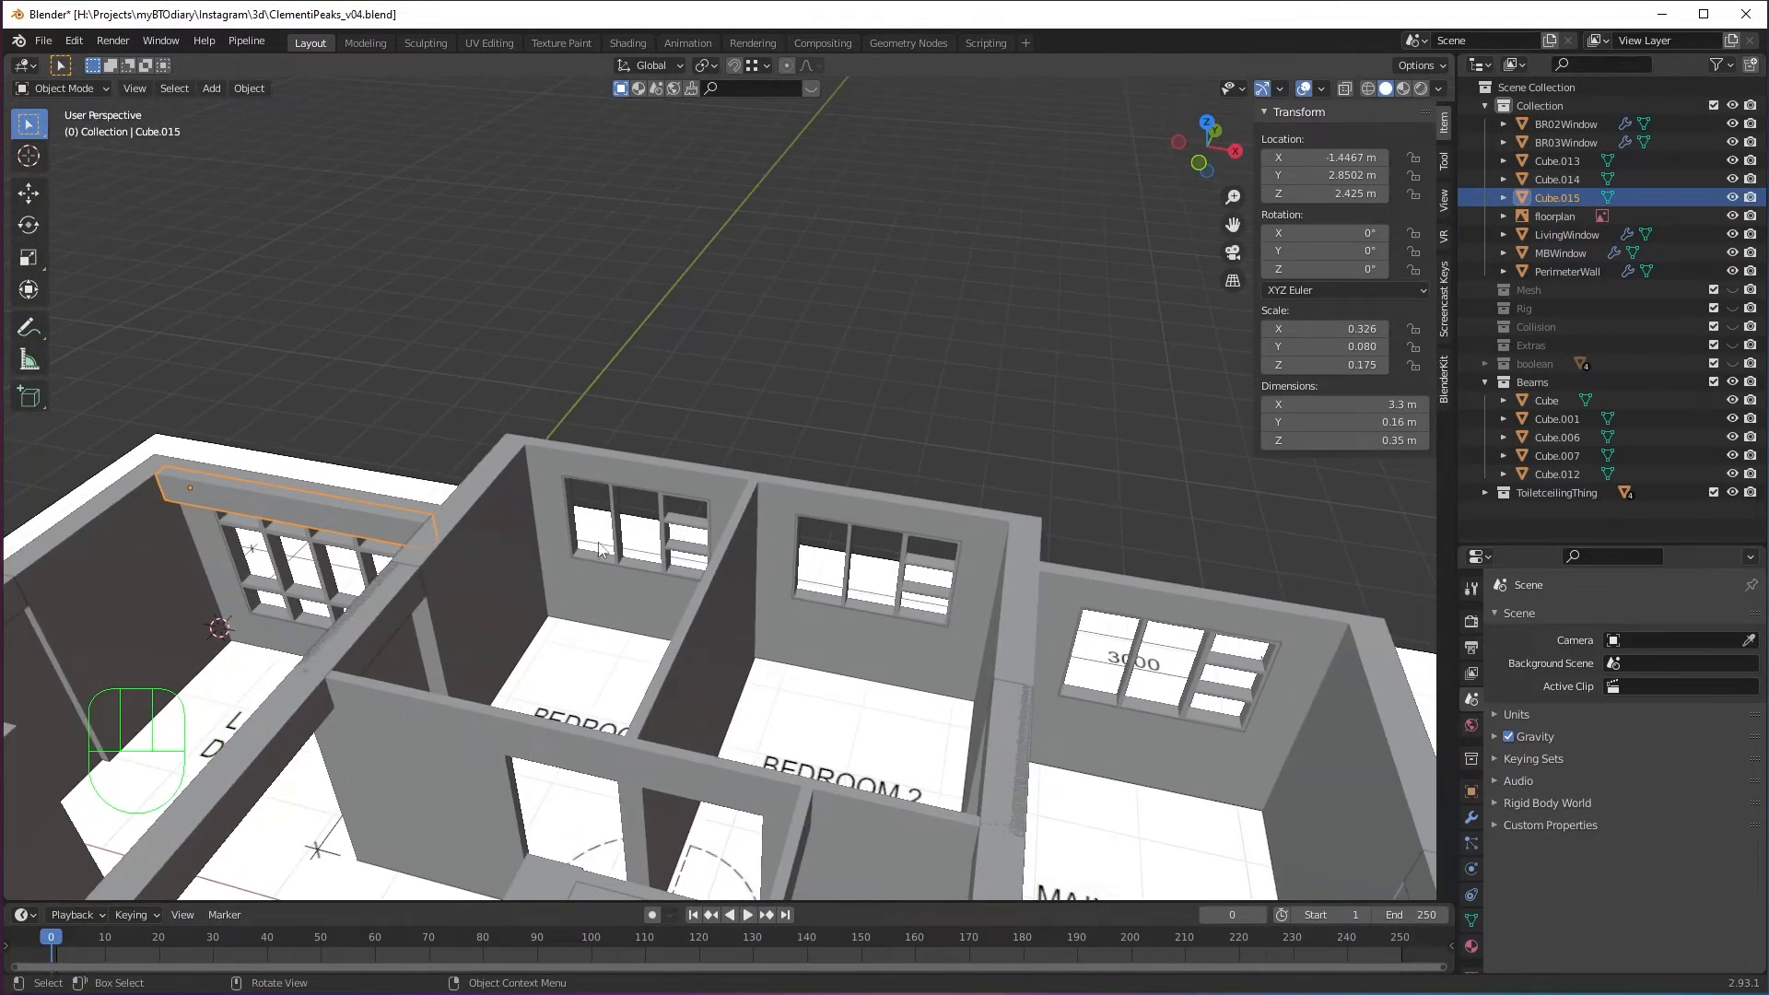
scroll(636, 552, down, 1)
shift+middle_drag(632, 553, 715, 593)
scroll(716, 597, up, 3)
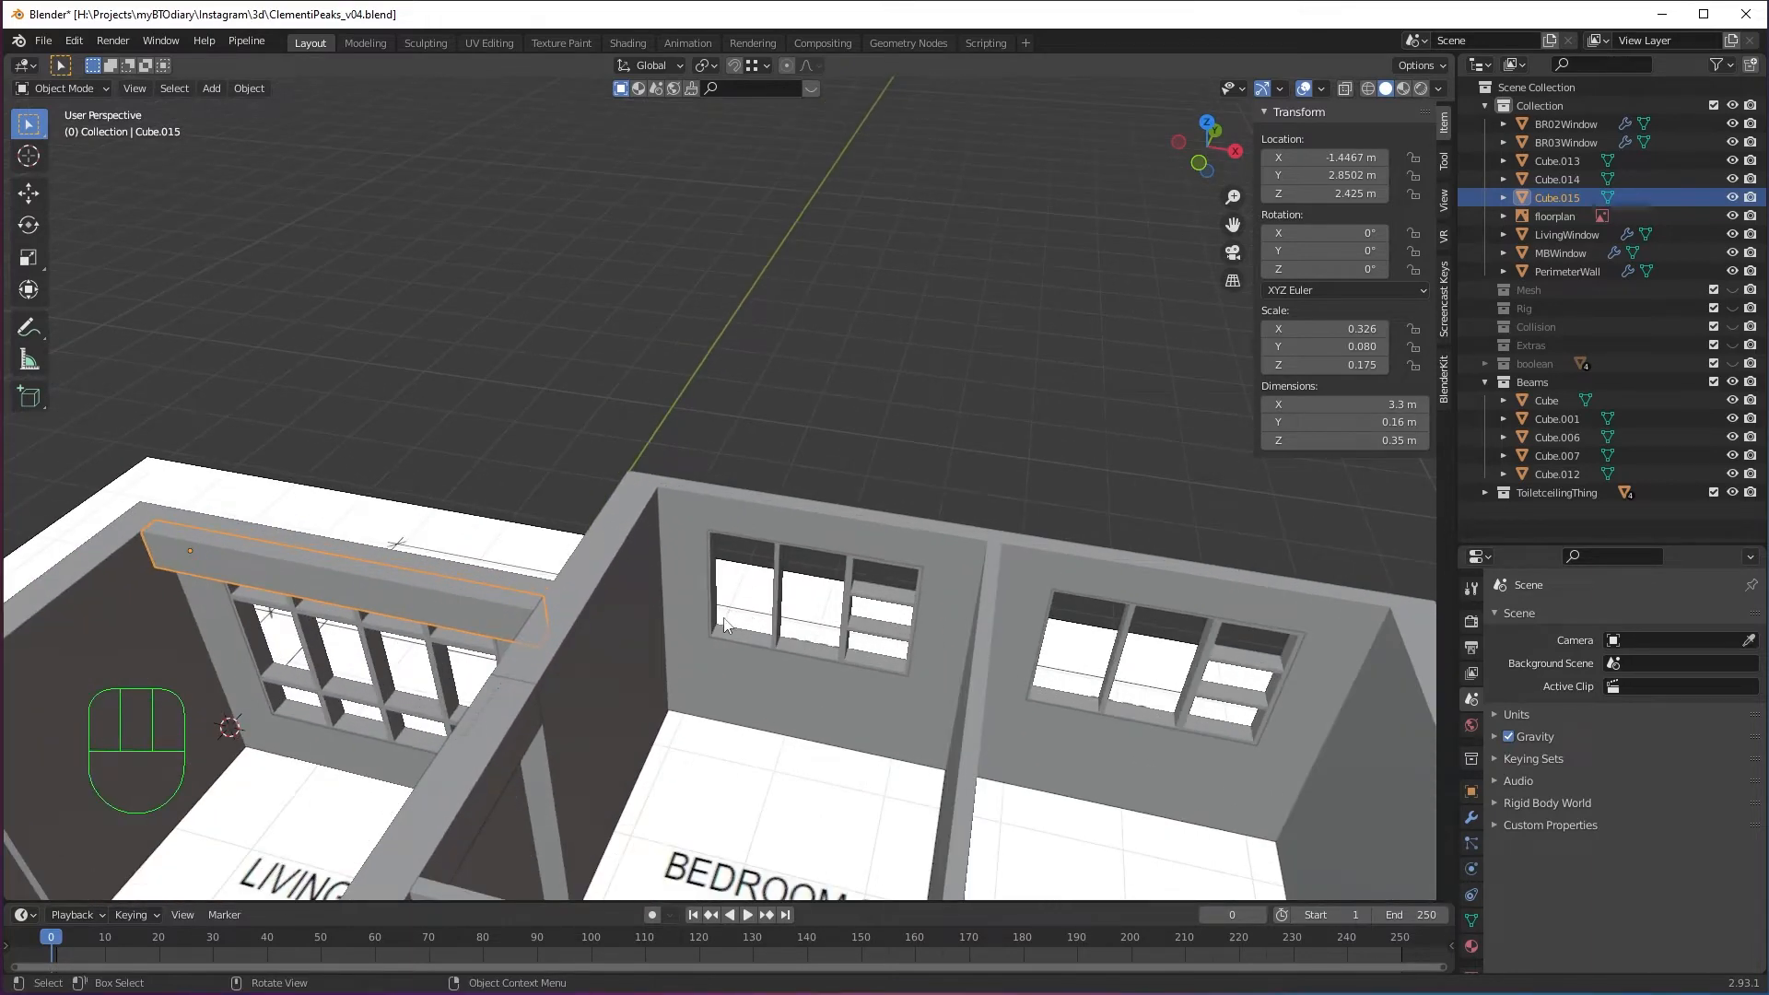
key(shift+d)
click(960, 689)
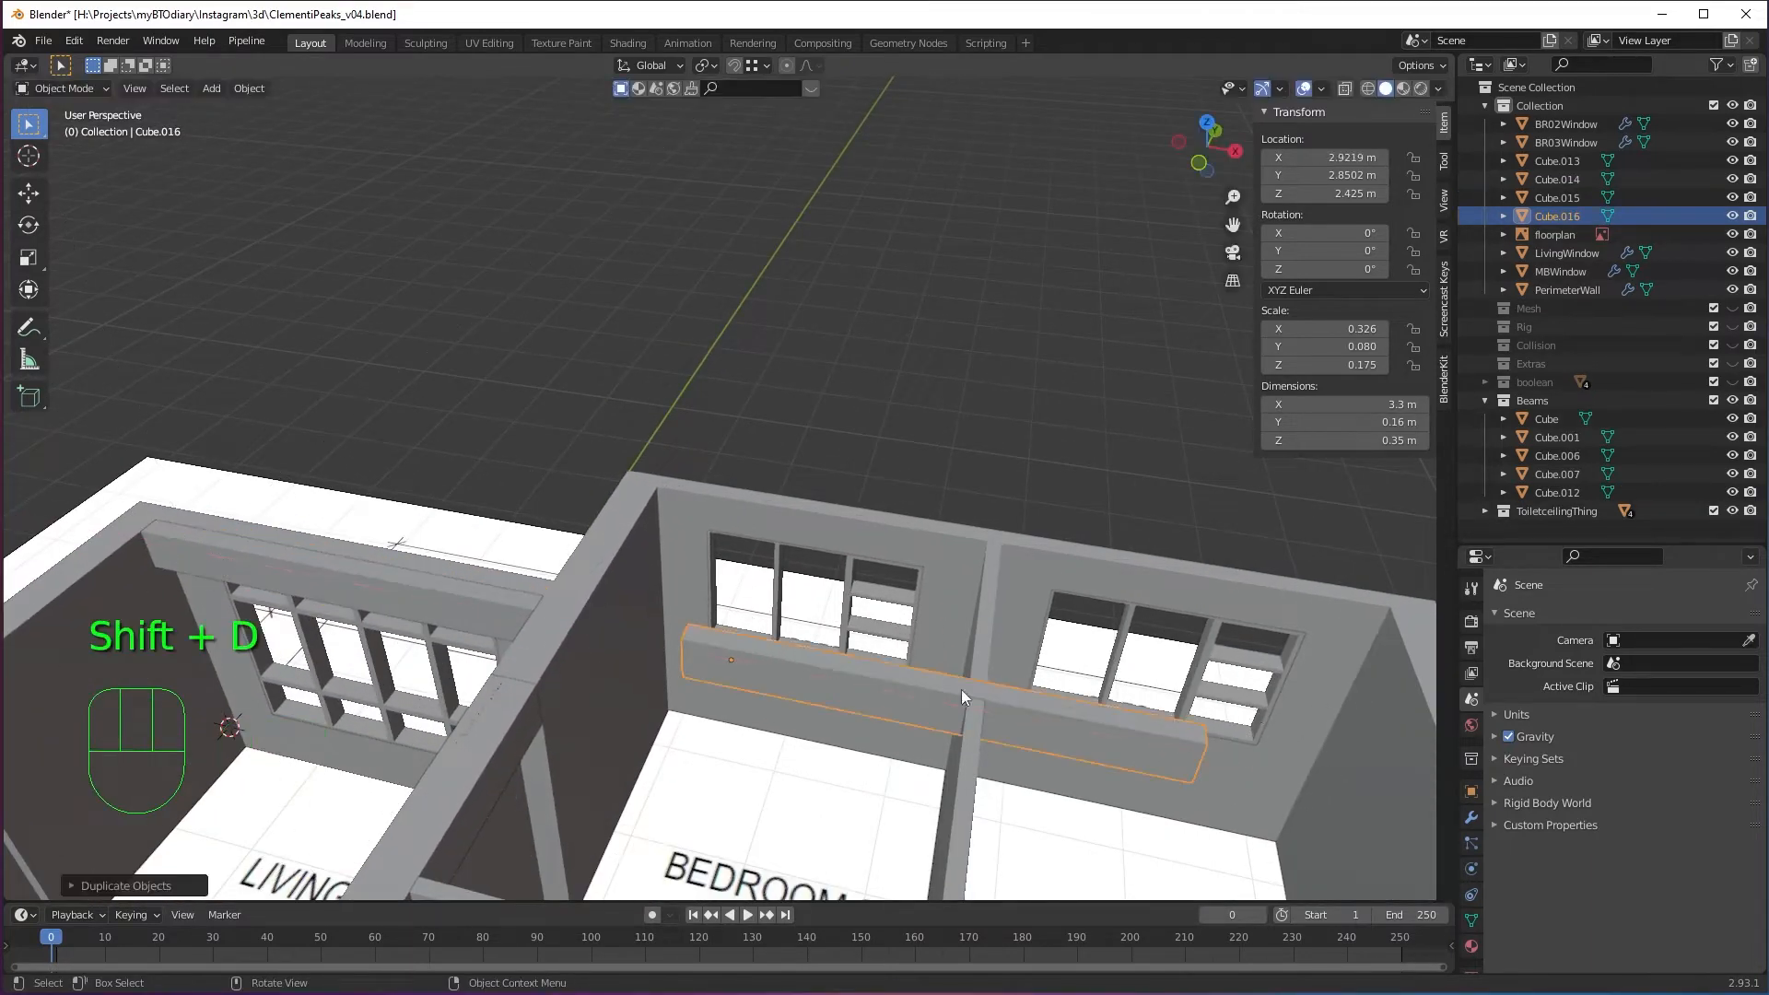
scroll(755, 700, up, 2)
key(g)
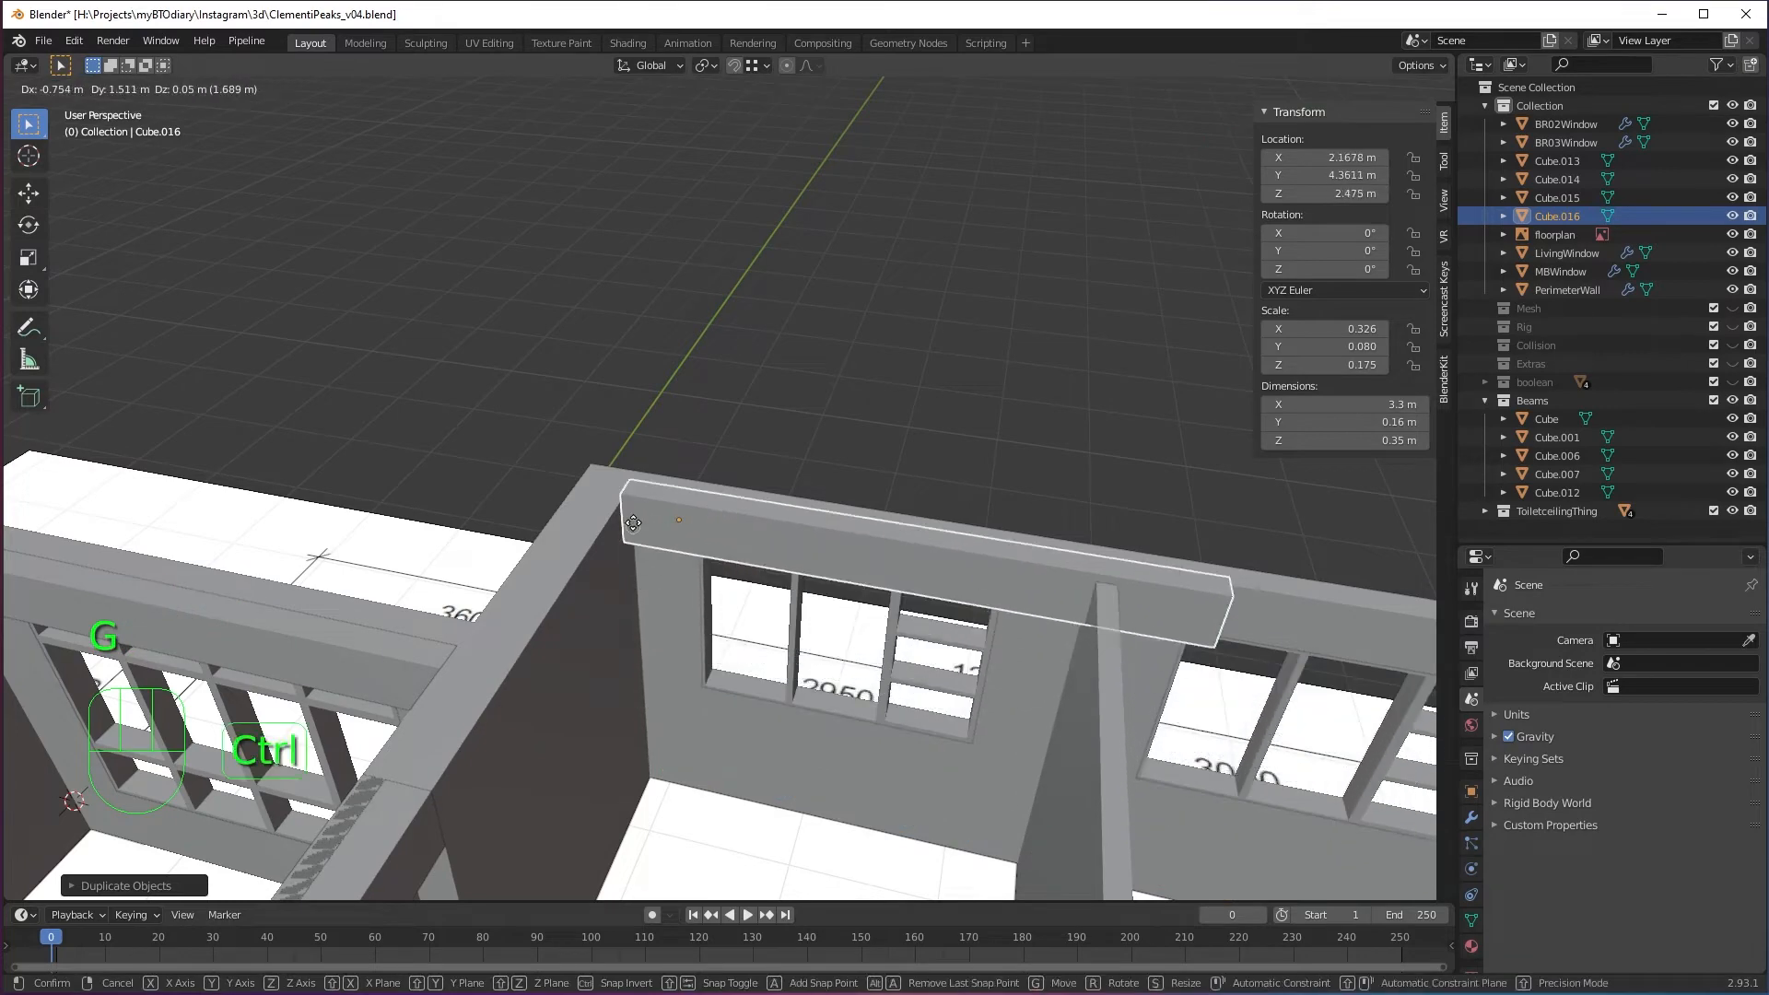
ctrl+click(633, 483)
Extend the copied beam's end face along X to the far wall of Bedroom 2, making it 5.4 m long.
shift+middle_drag(1209, 600, 461, 625)
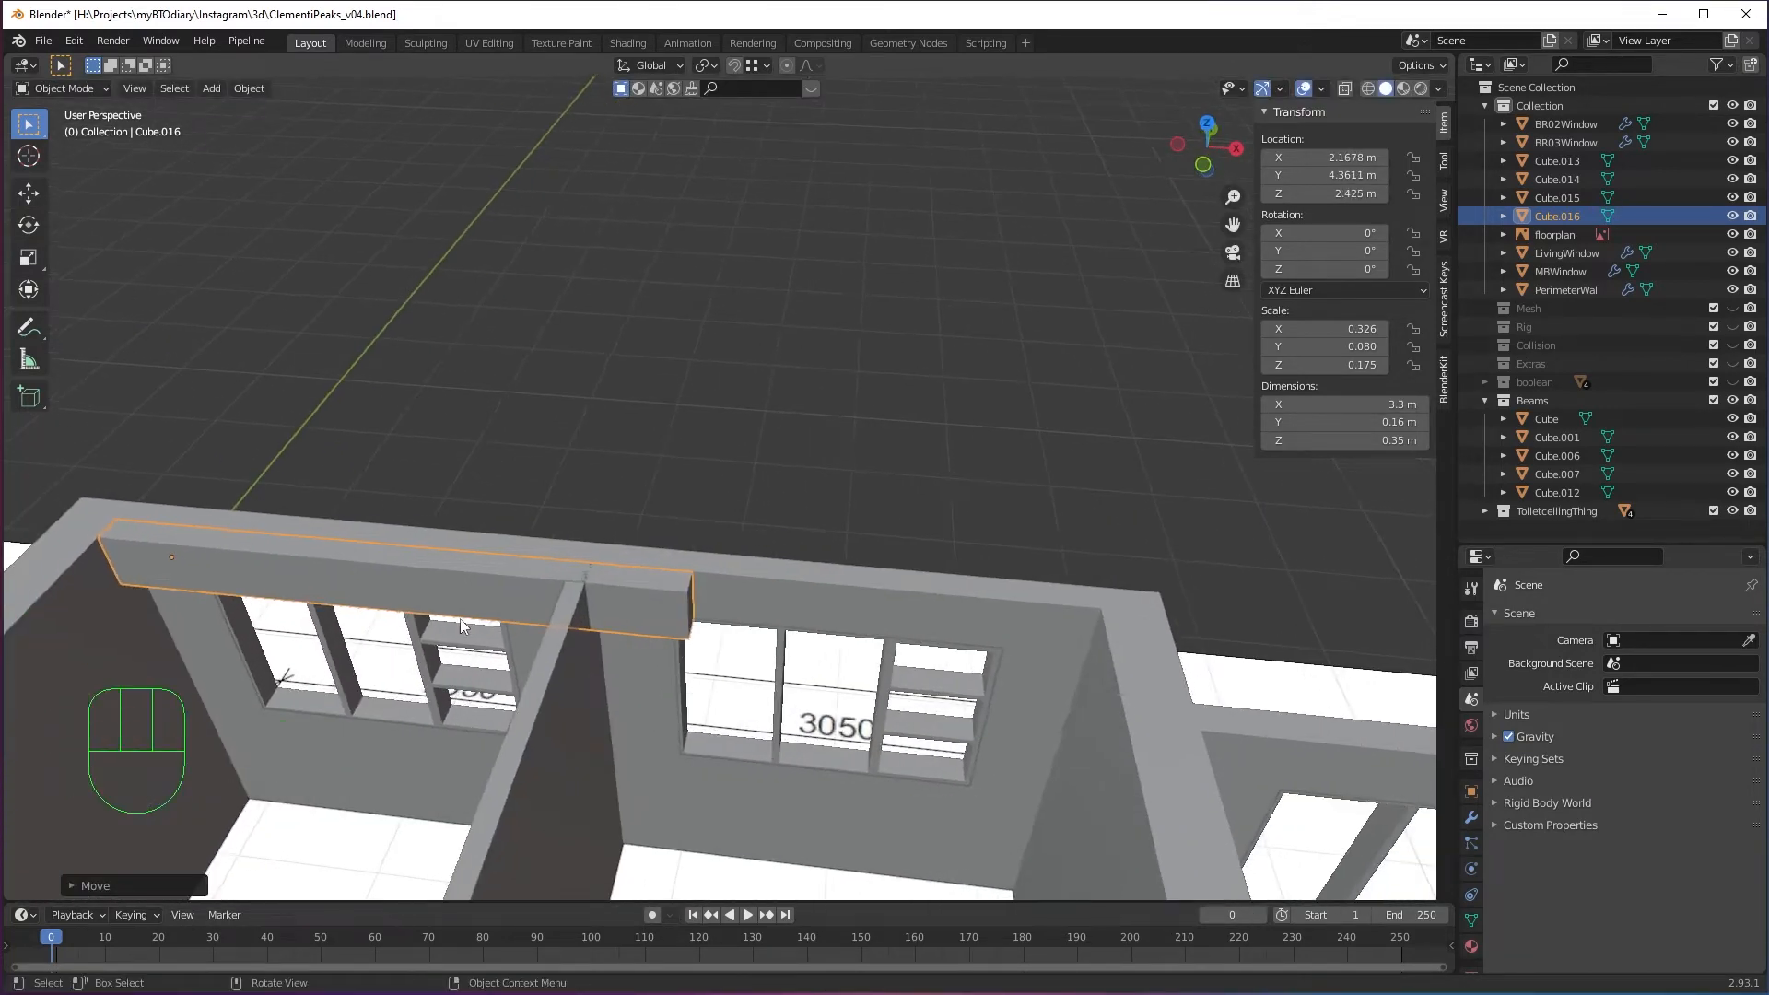
key(Tab)
middle_drag(704, 626, 804, 620)
key(g)
click(1106, 672)
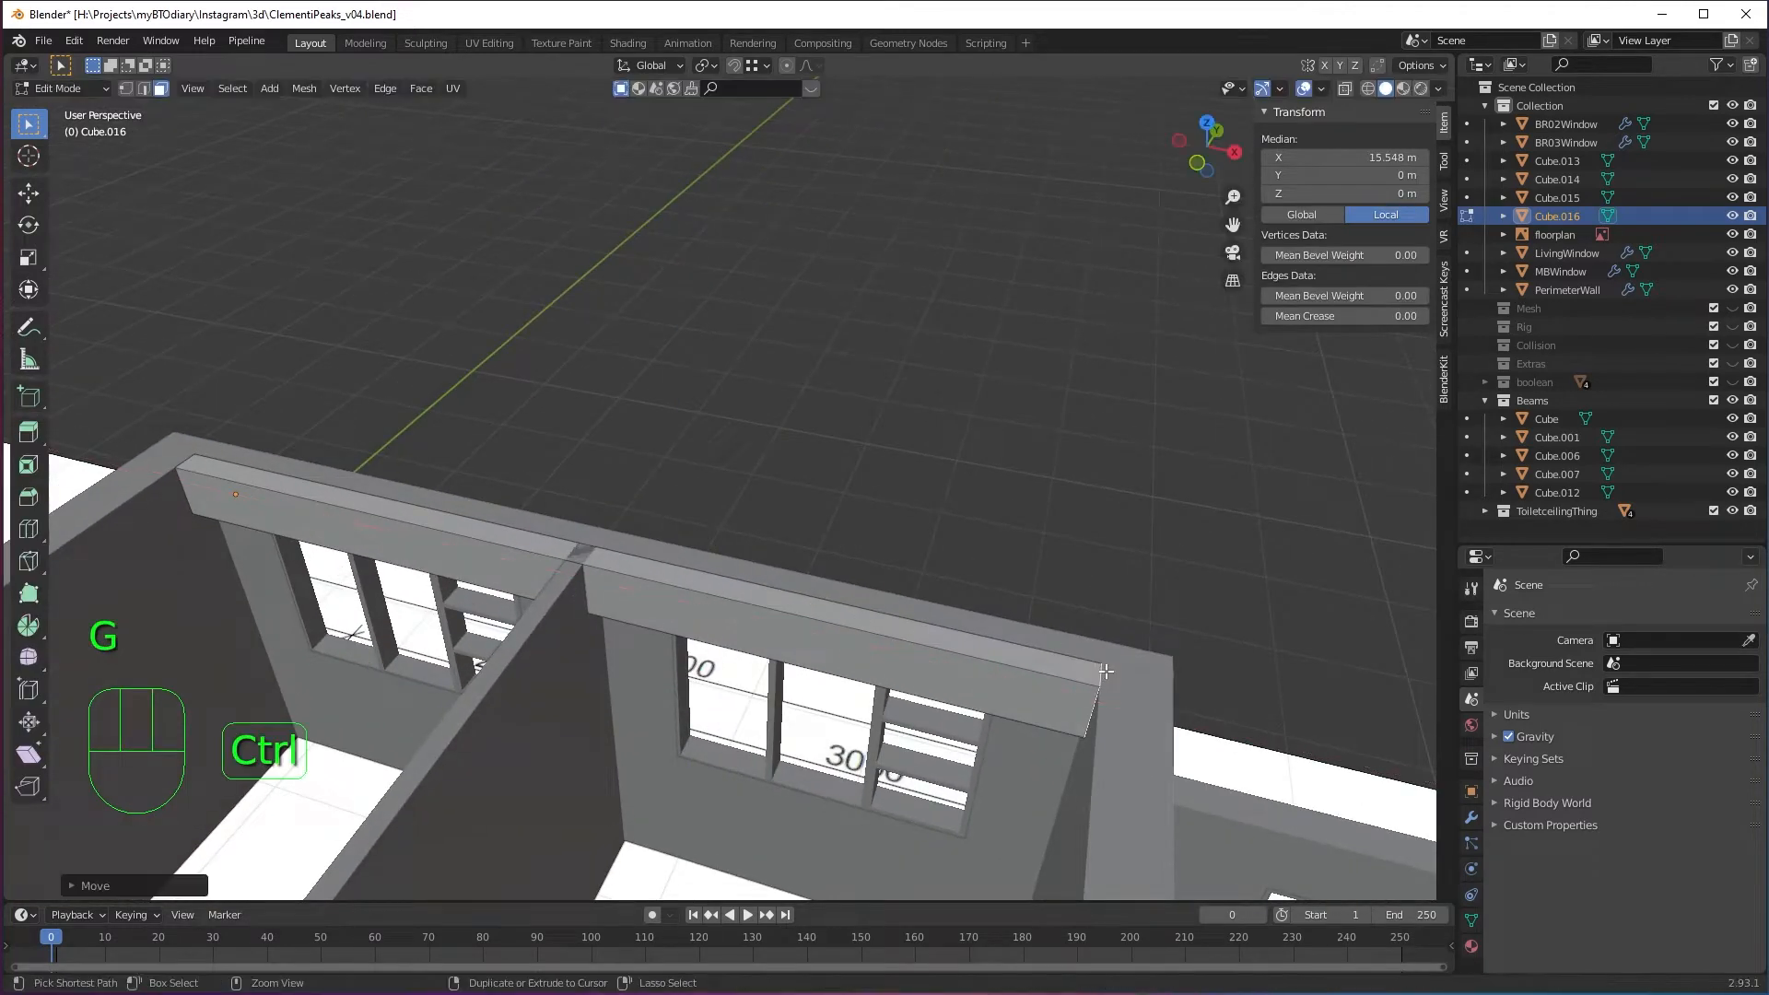
middle_drag(1107, 672, 965, 719)
key(Tab)
Duplicate the 5.4 m beam and snap the copy to the far top corner of the main bedroom's window wall.
shift+middle_drag(787, 726, 742, 618)
key(shift+d)
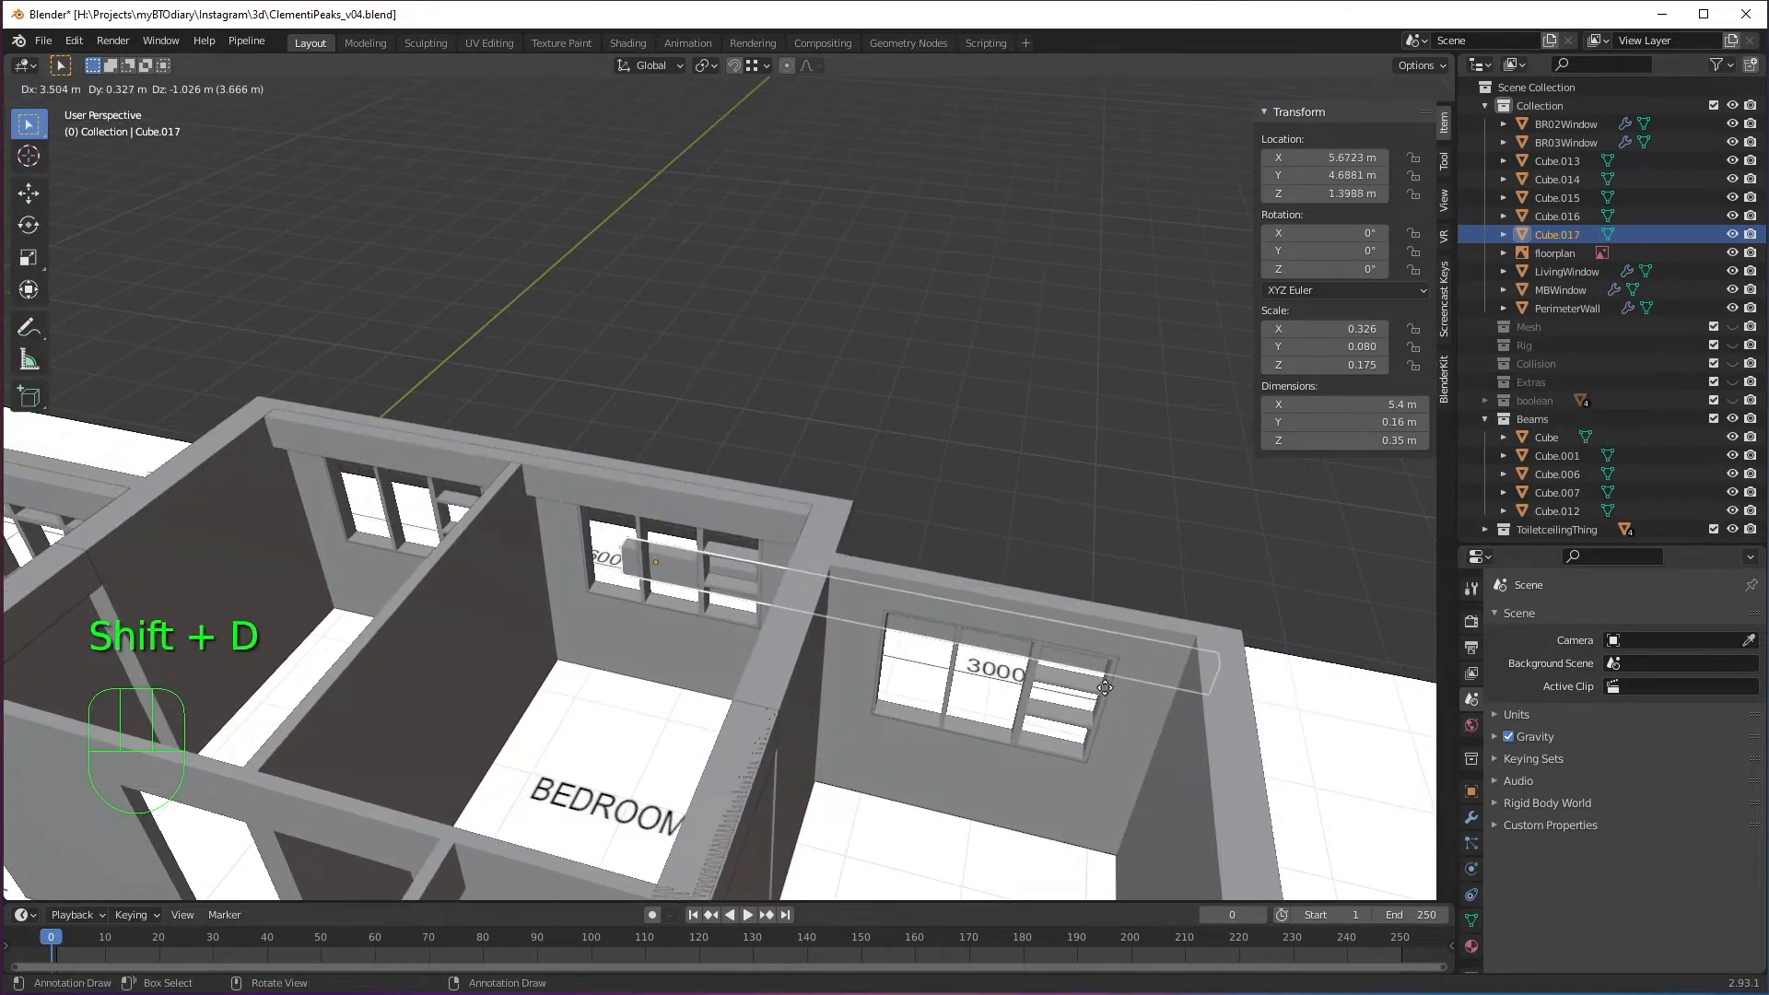
ctrl+click(1196, 642)
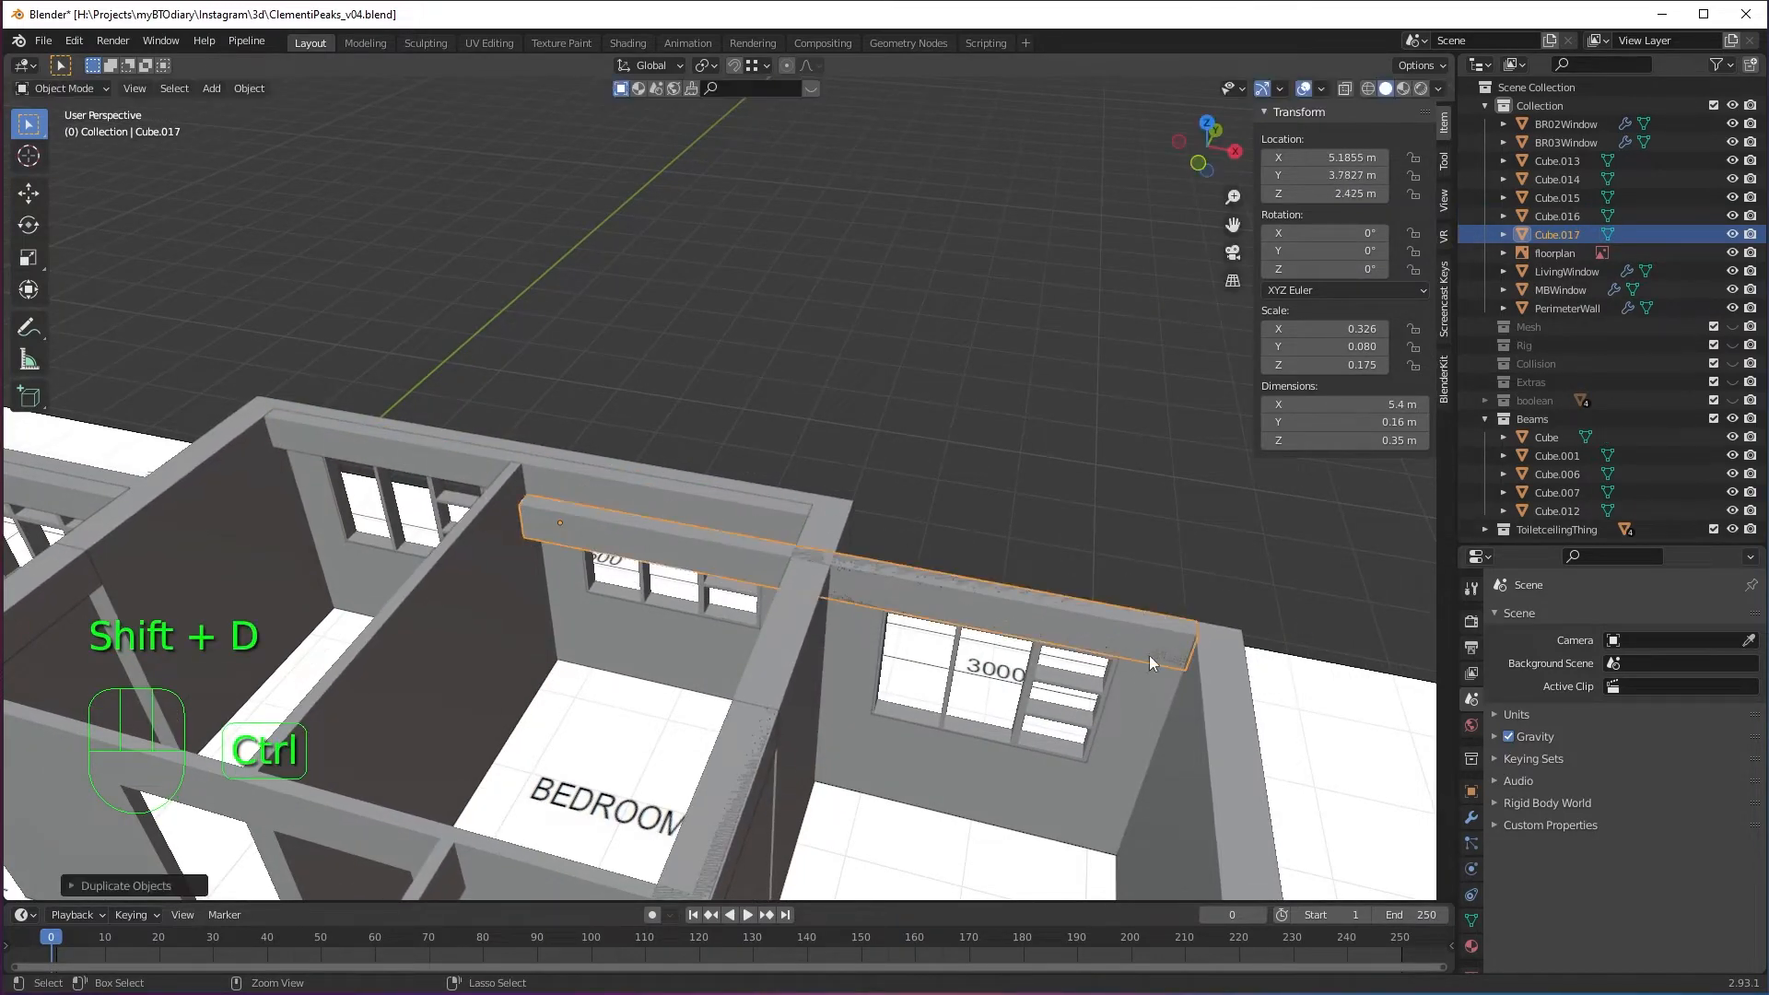
Reposition the copied beam against the inside of the main bedroom's window wall and far side wall, at X 5.17 m and Y 3.62 m.
middle_drag(1148, 655, 1262, 691)
scroll(1087, 525, up, 3)
key(g)
right_click(1077, 511)
key(g)
middle_drag(1077, 510, 750, 583)
click(1131, 521)
key(g)
click(1170, 562)
key(g)
click(892, 595)
Shorten the beam by moving its near end vertices along X to the main bedroom's near wall, making it 2.68 m long.
key(Tab)
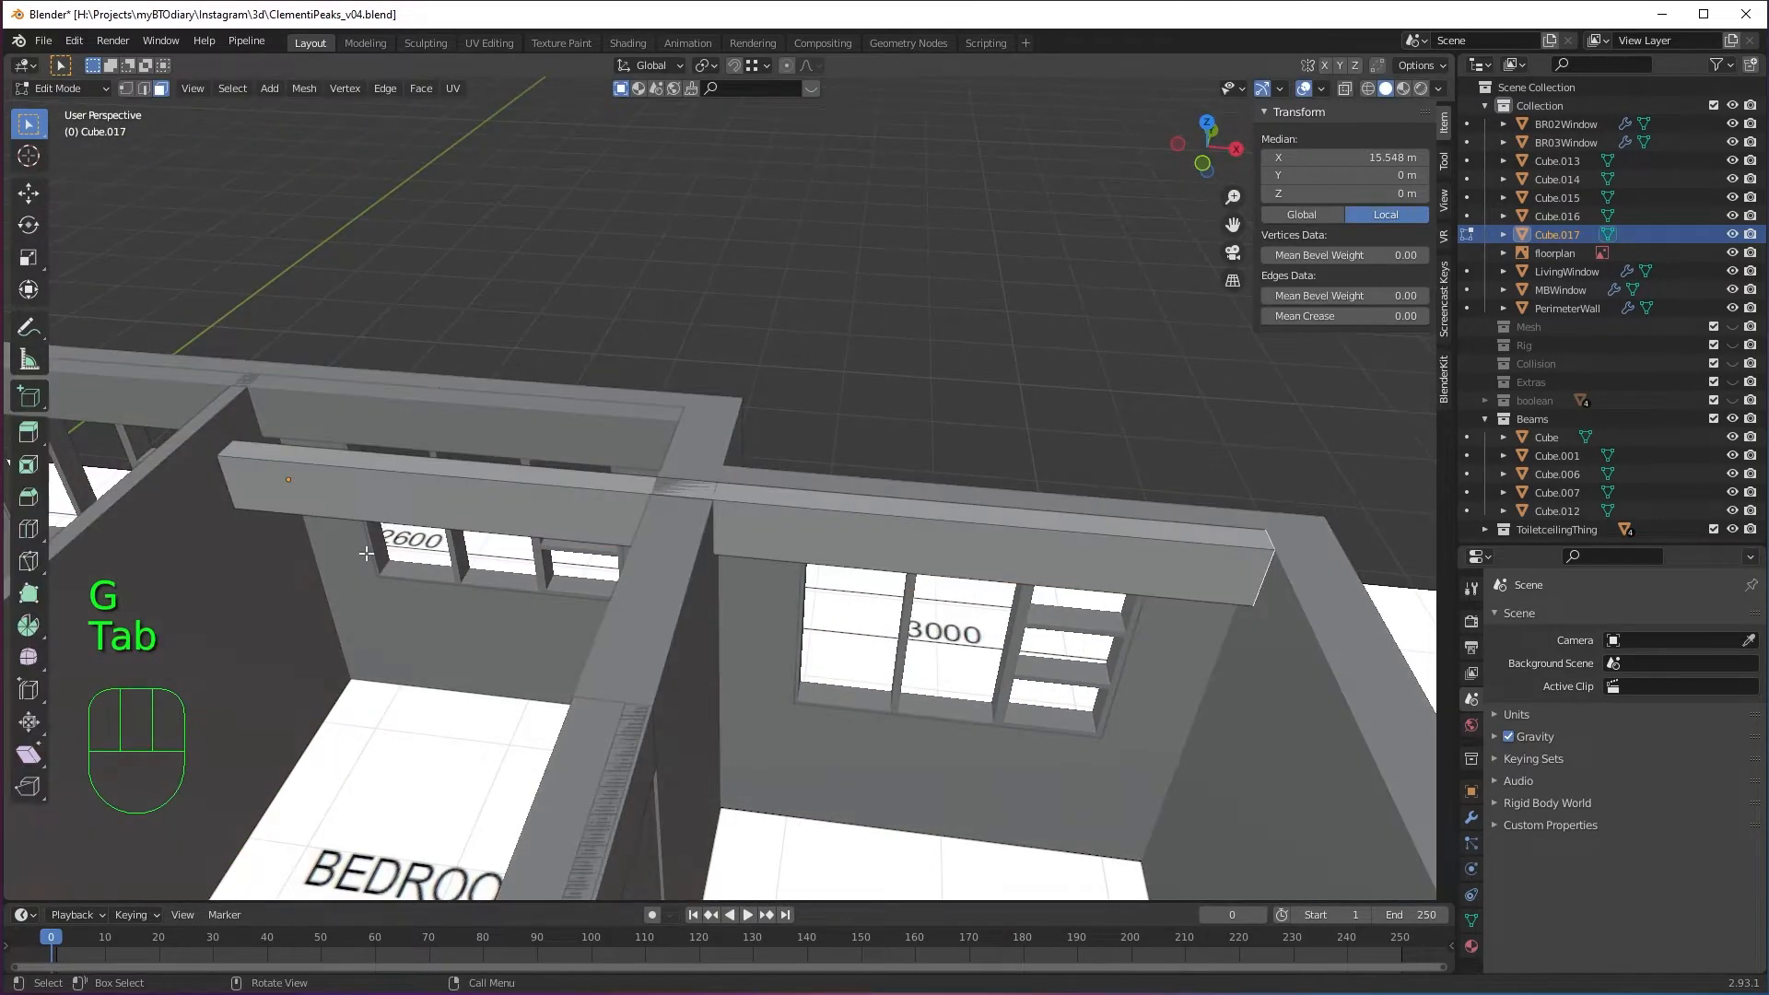
key(1)
key(alt+z)
alt+click(366, 522)
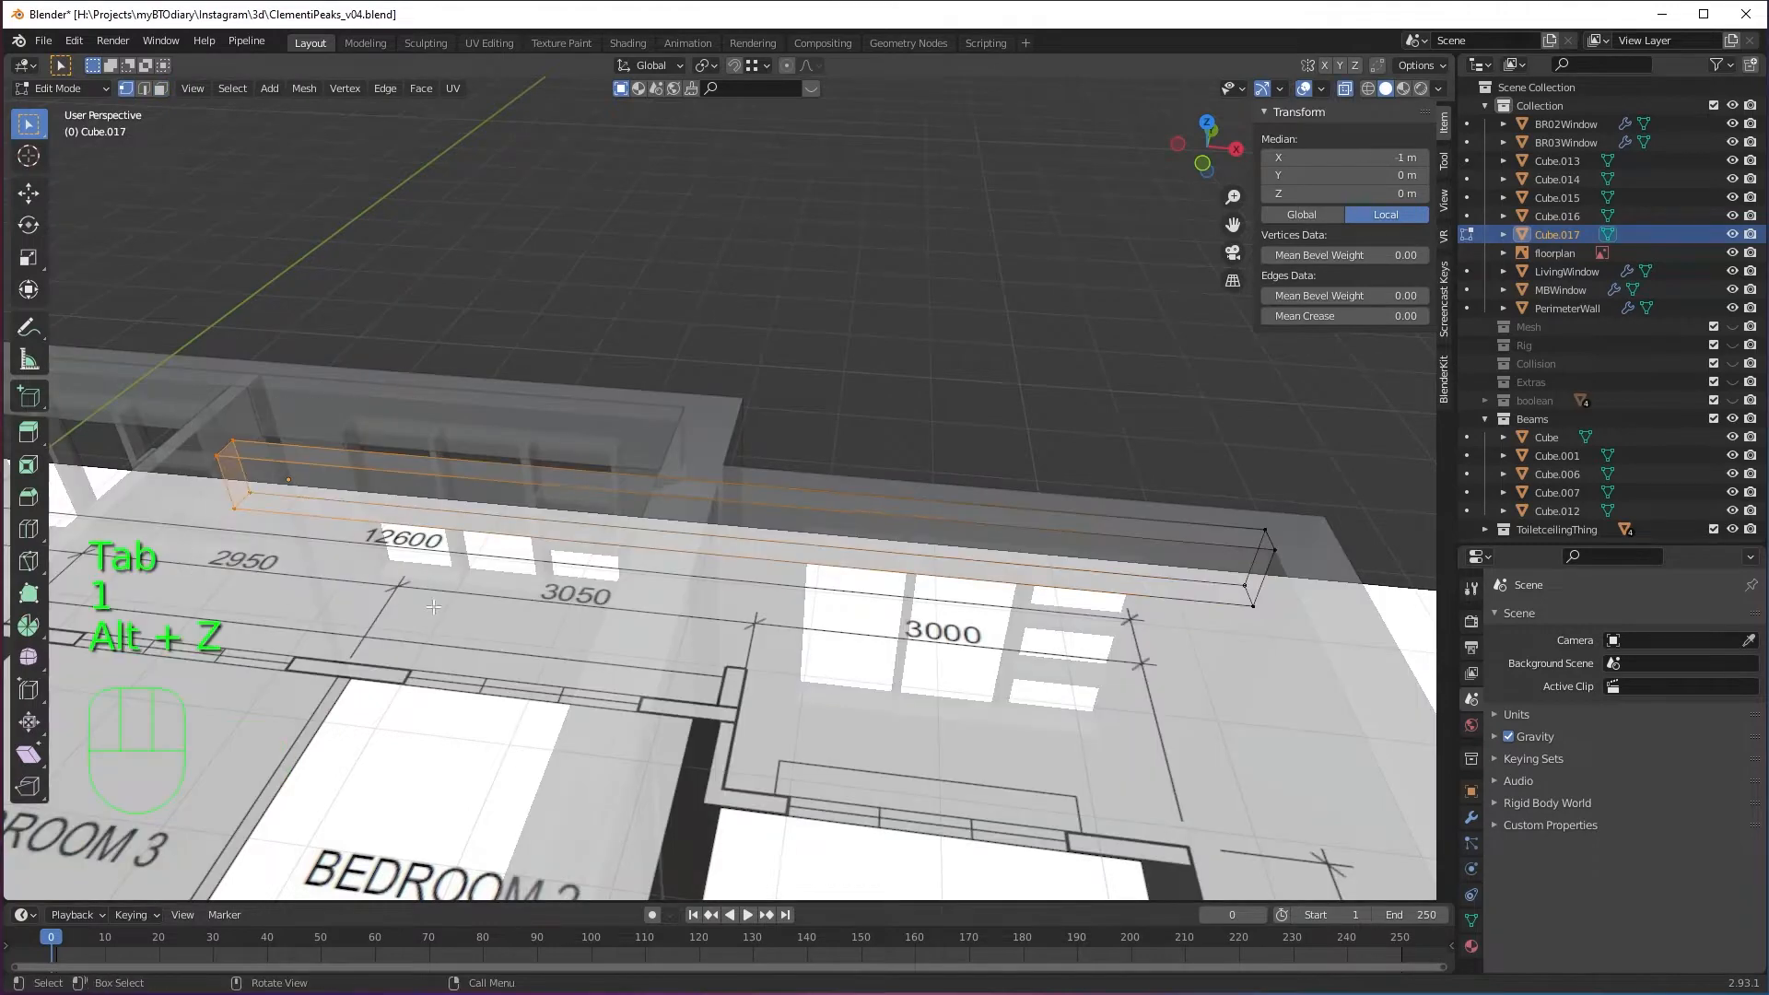
key(alt+z)
key(g)
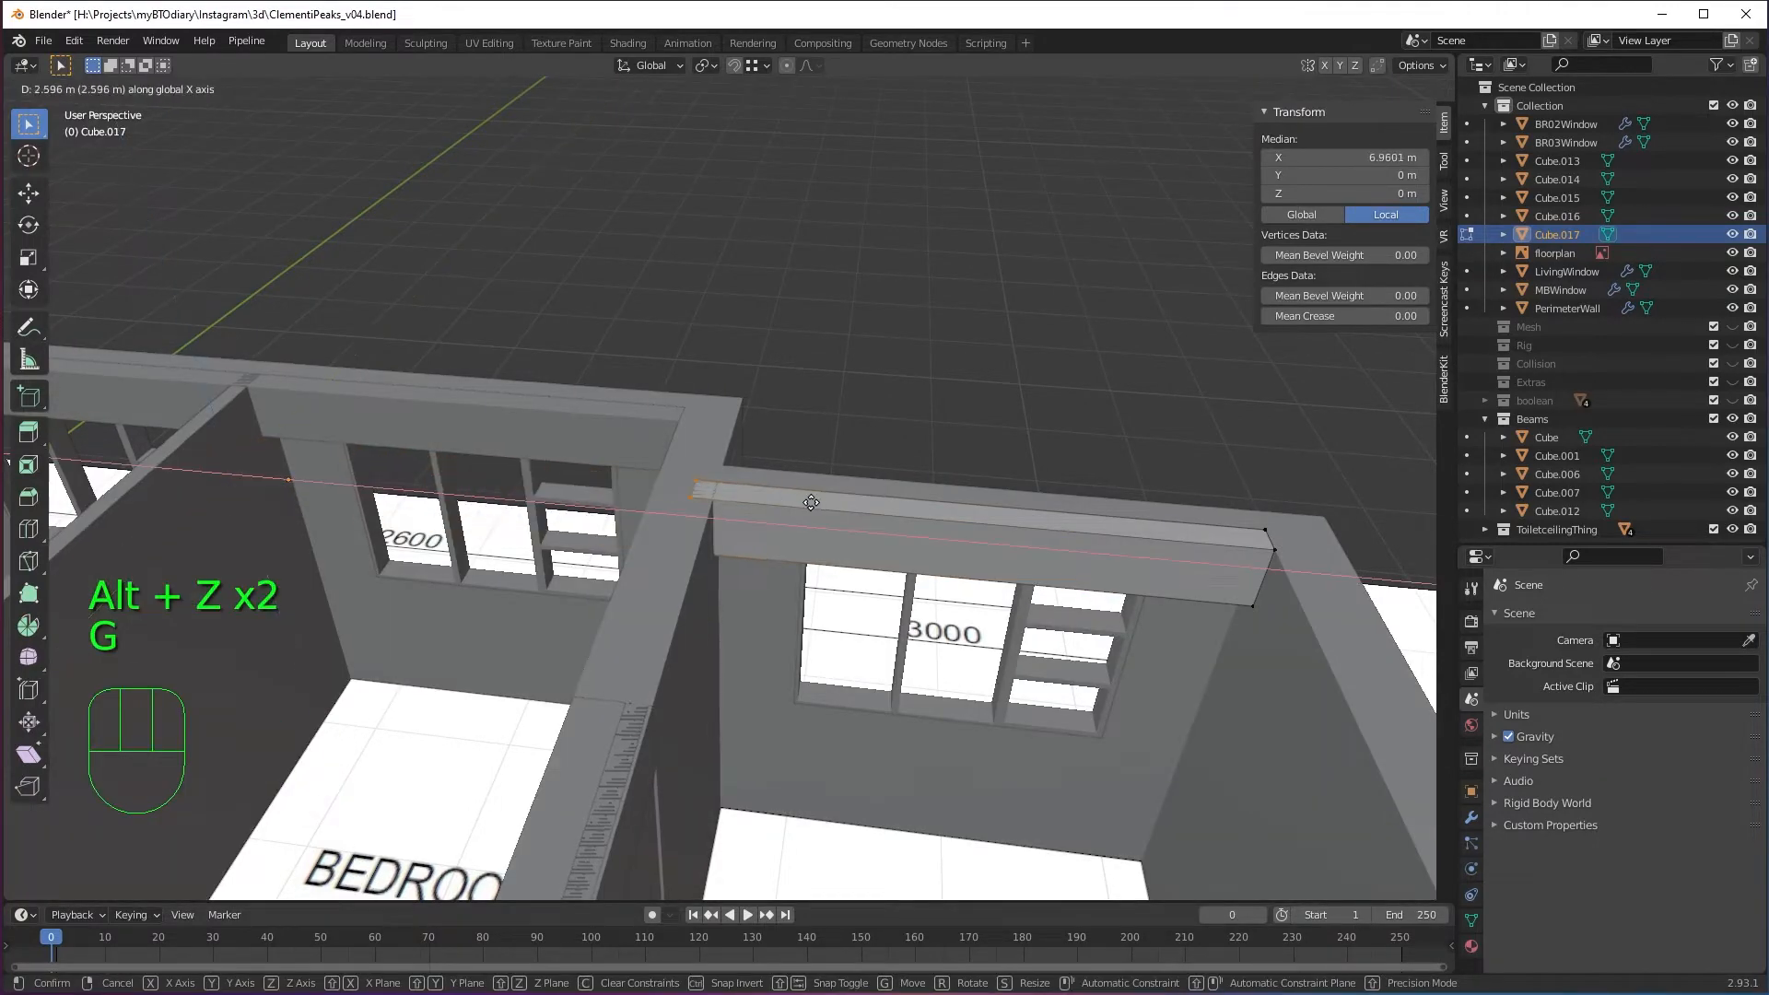
click(783, 501)
middle_drag(783, 501, 848, 622)
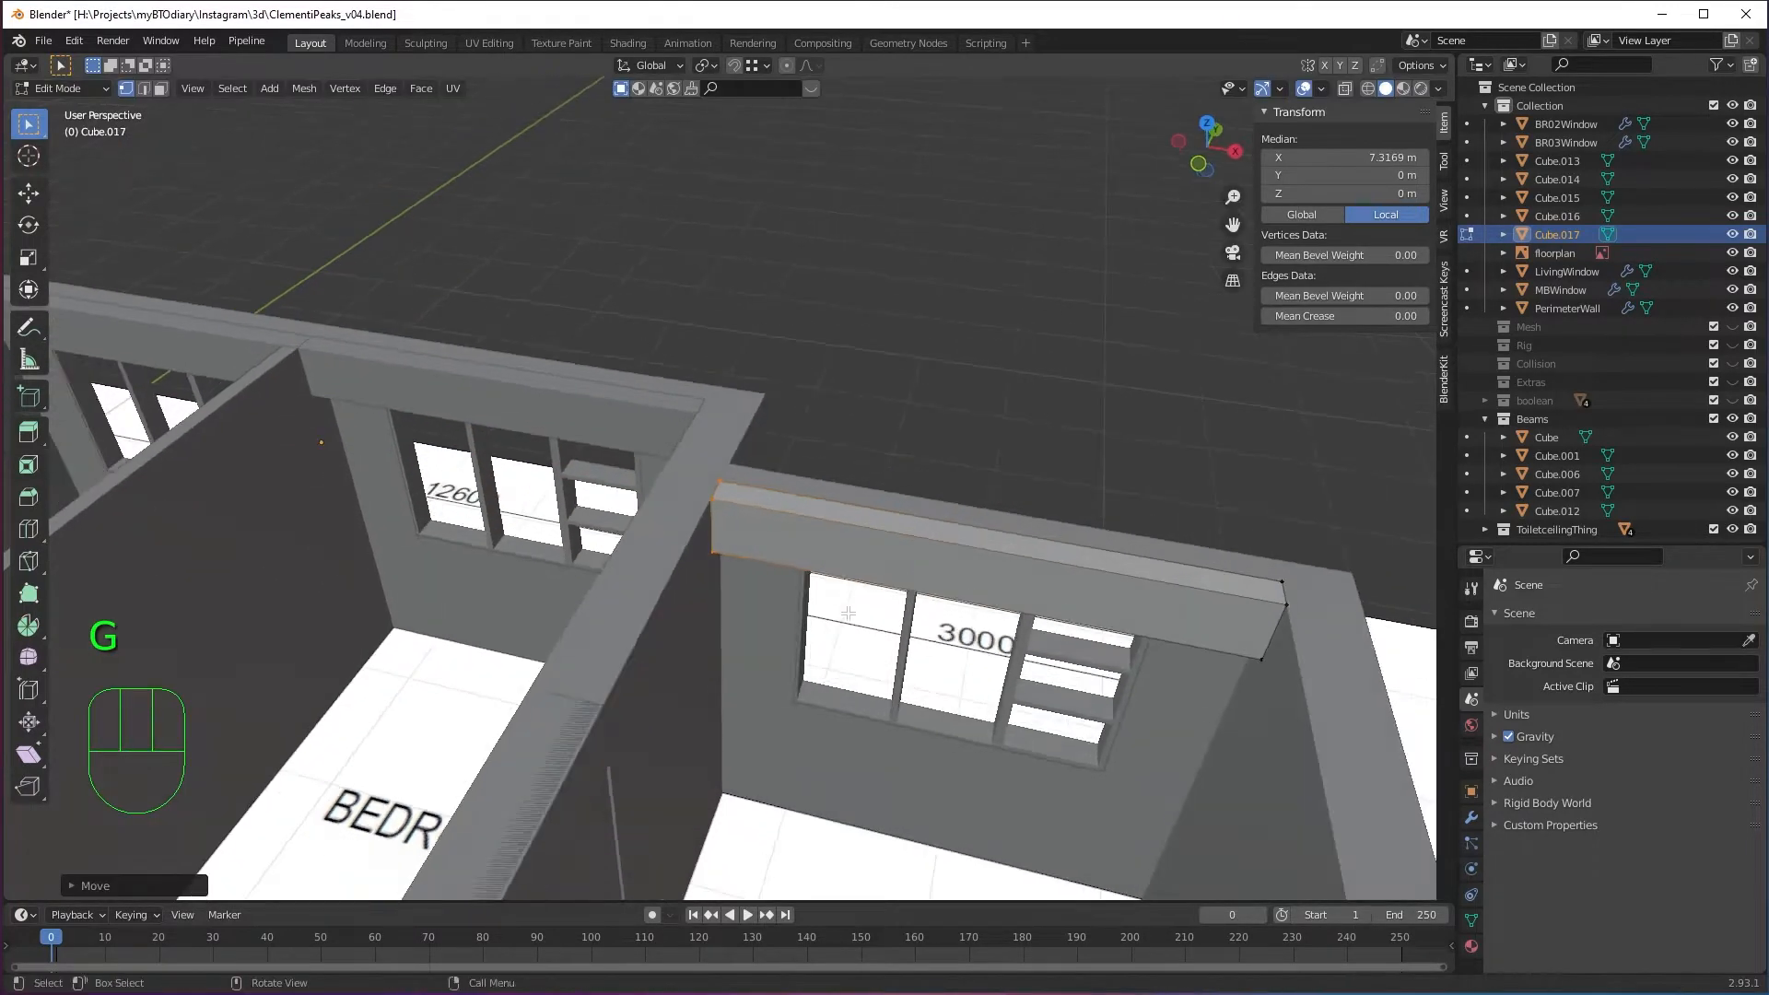
key(Tab)
Deselect the beam, bring the whole flat into view and save the file.
scroll(880, 461, down, 4)
click(880, 459)
scroll(876, 533, down, 2)
shift+middle_drag(876, 534, 926, 474)
middle_drag(848, 573, 1019, 451)
shift+middle_drag(629, 551, 940, 488)
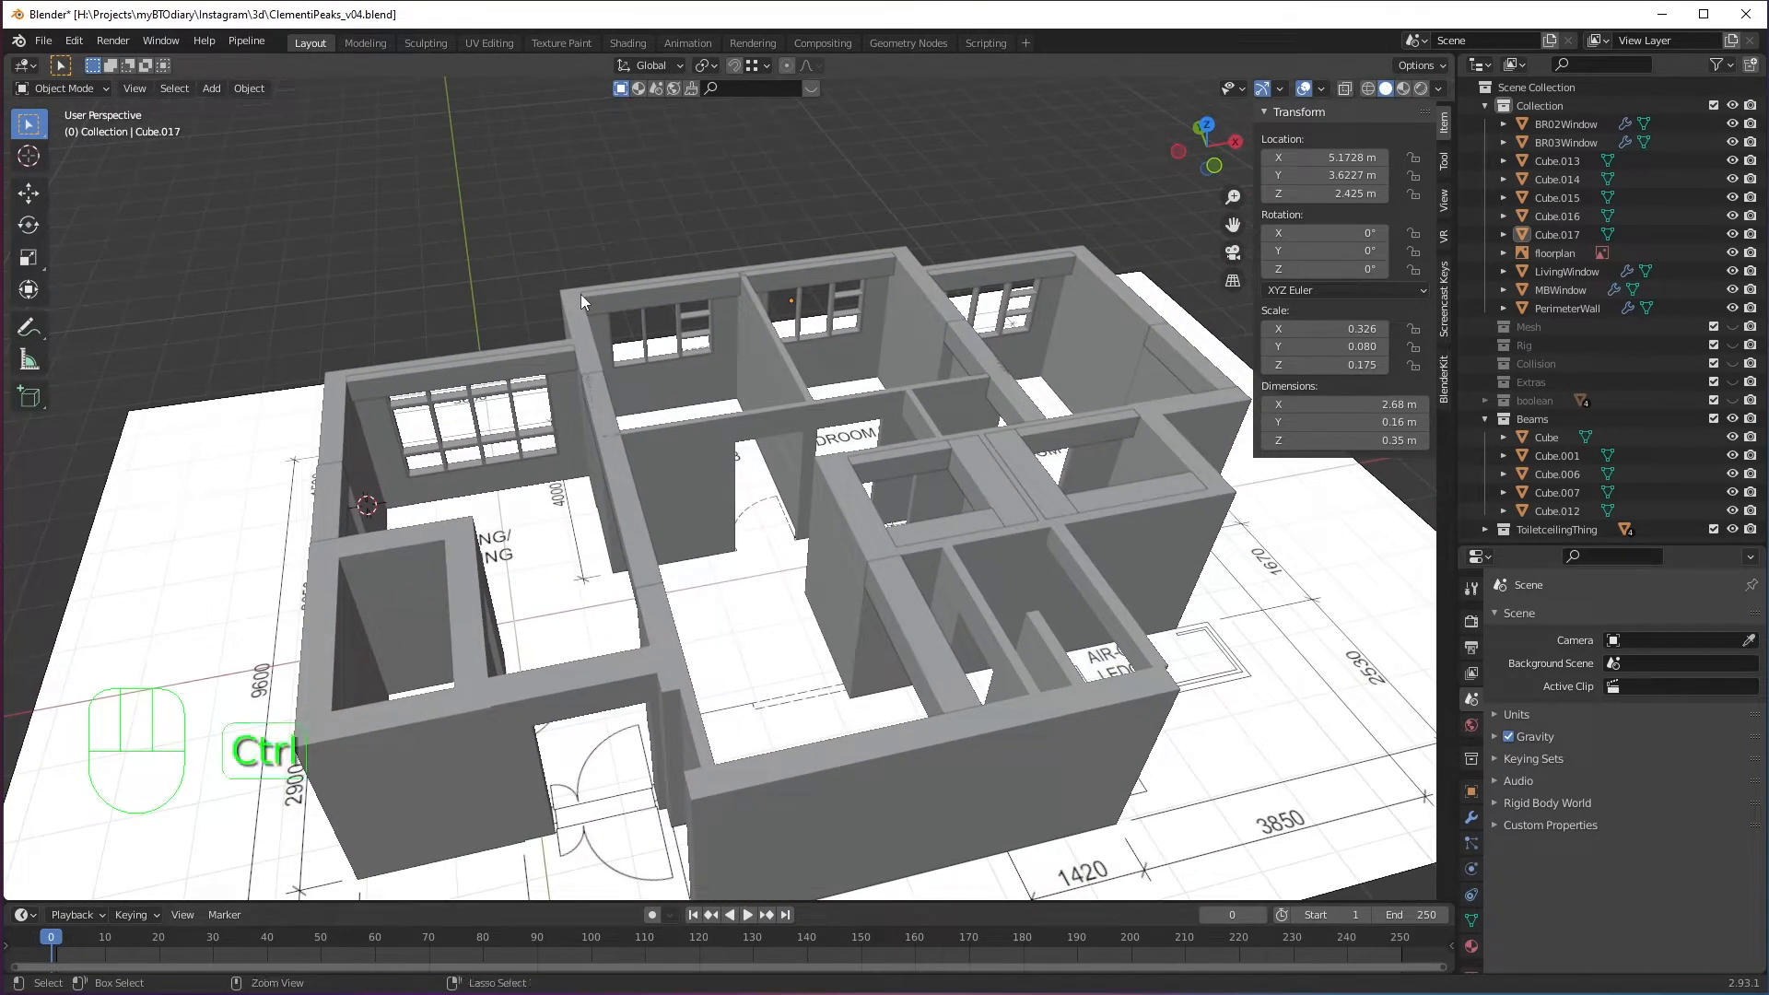
key(ctrl+s)
shift+middle_drag(580, 295, 553, 250)
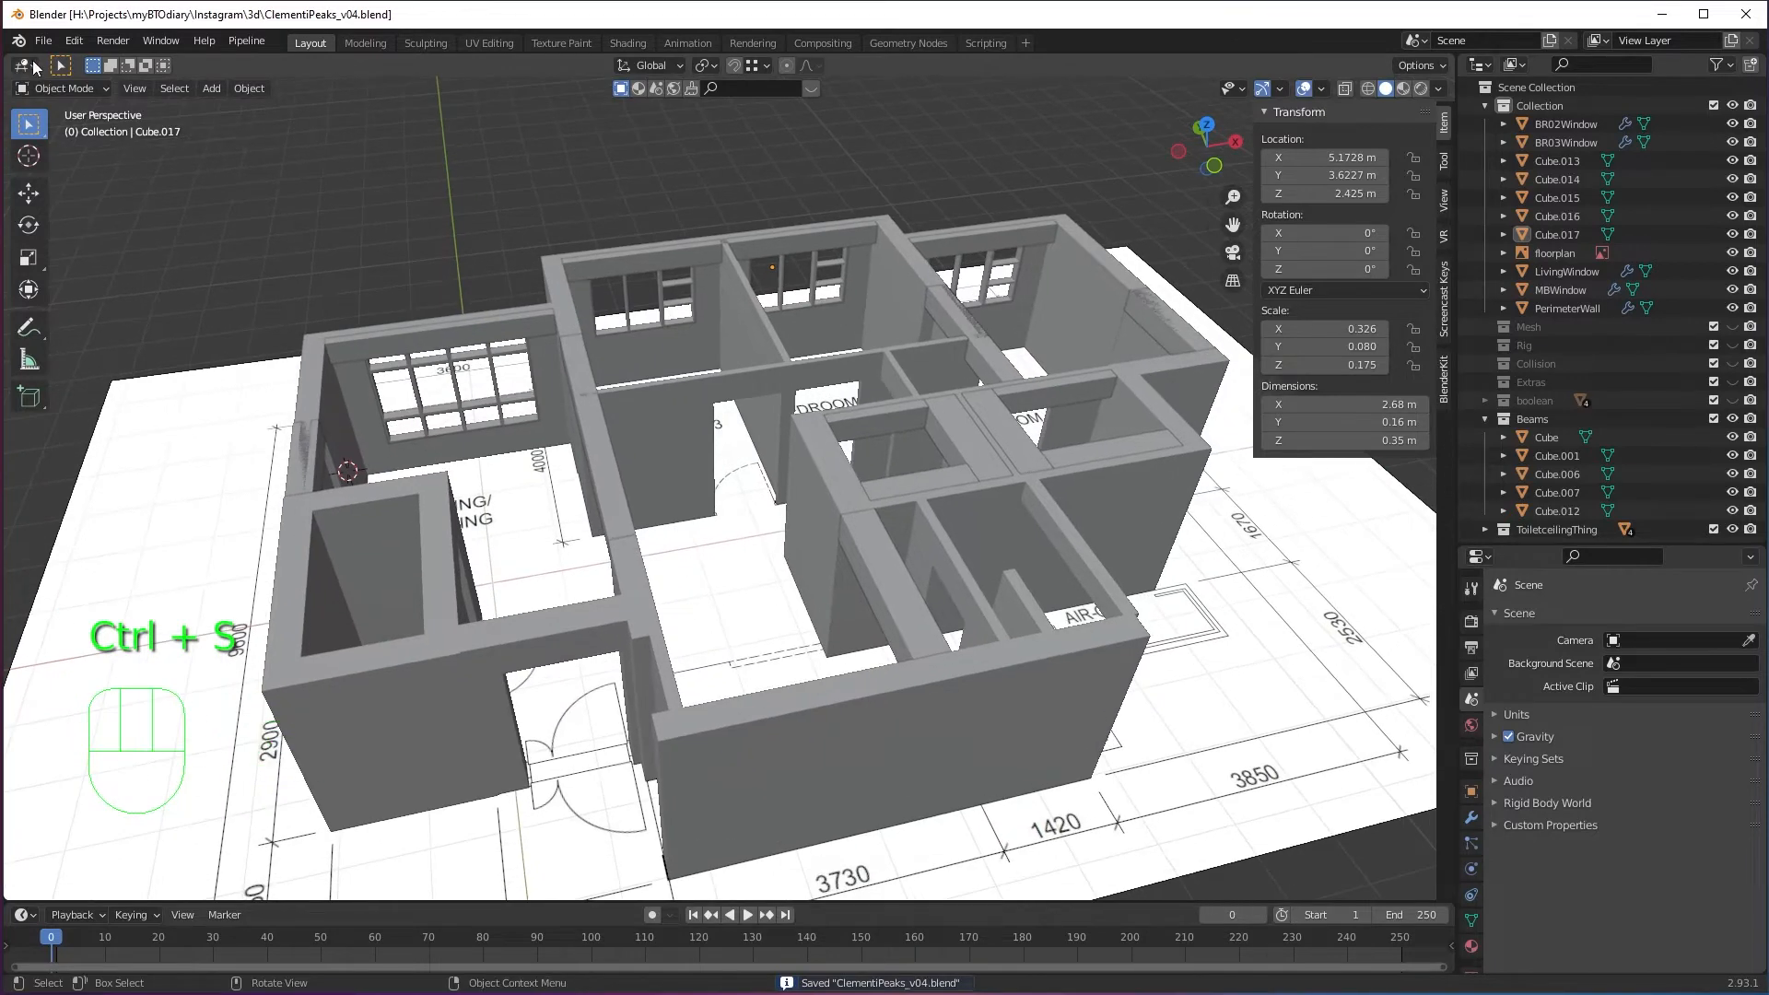
Save the project as a new version named ClementiPeaks_v05.blend.
click(43, 42)
click(119, 183)
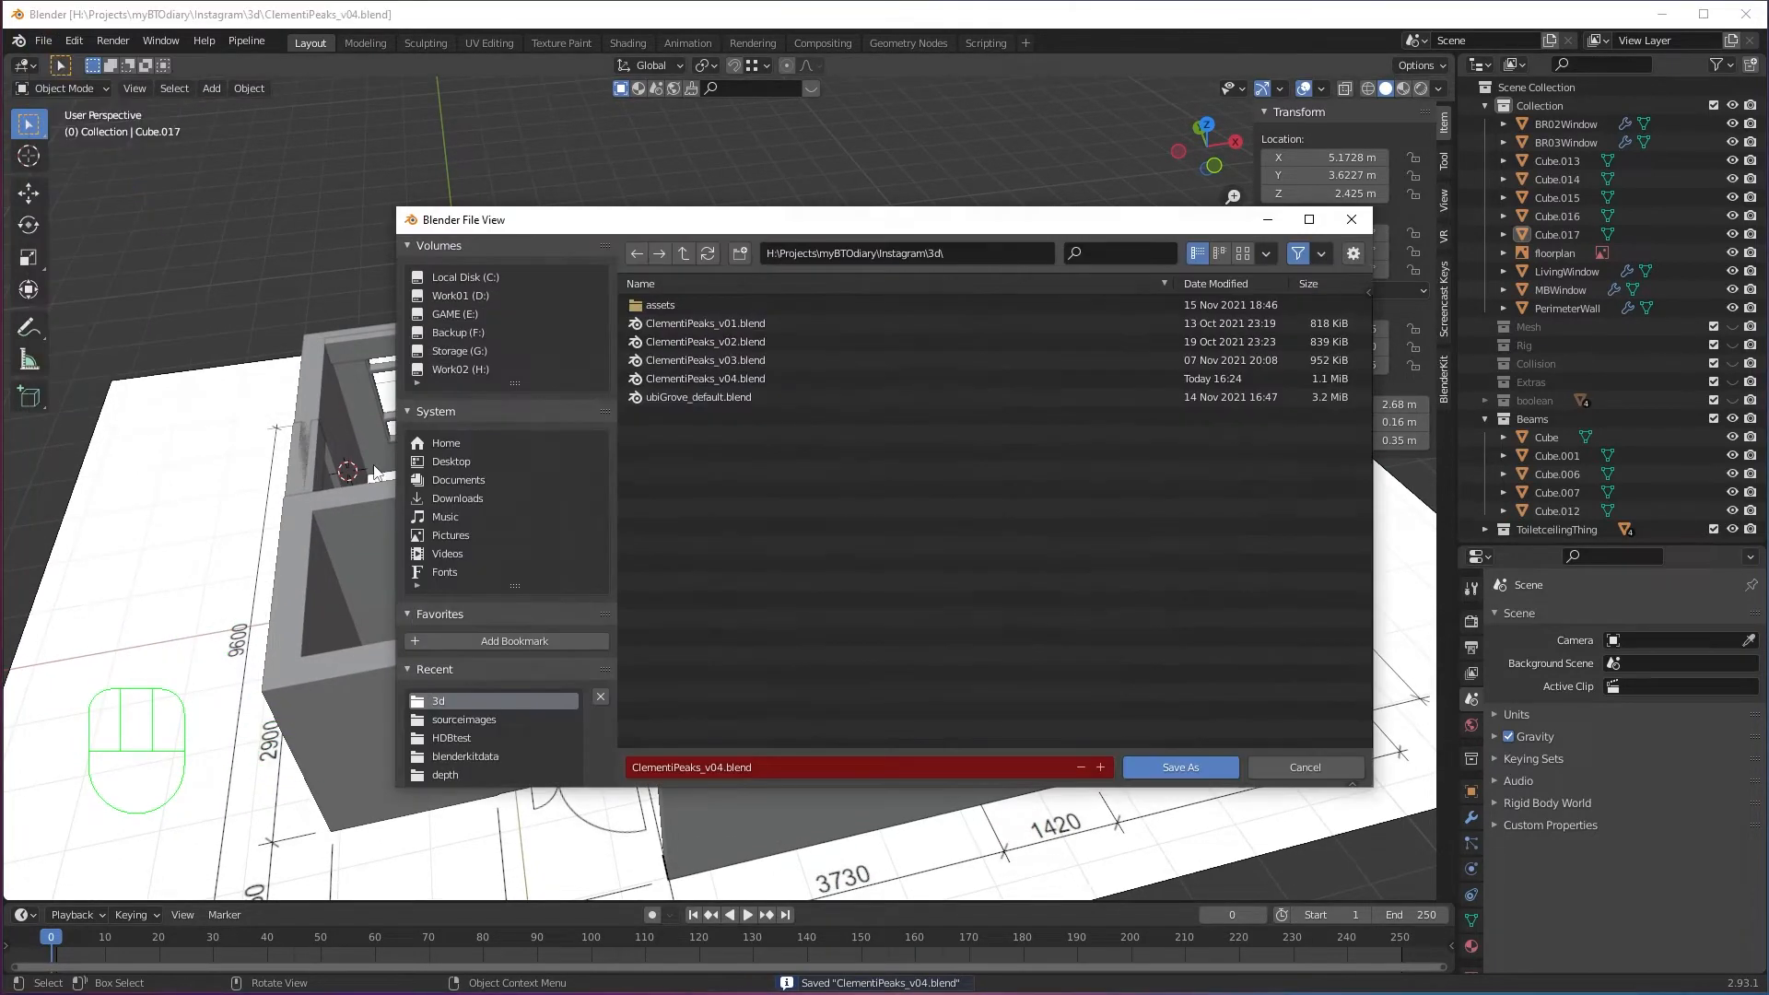
click(714, 765)
click(717, 766)
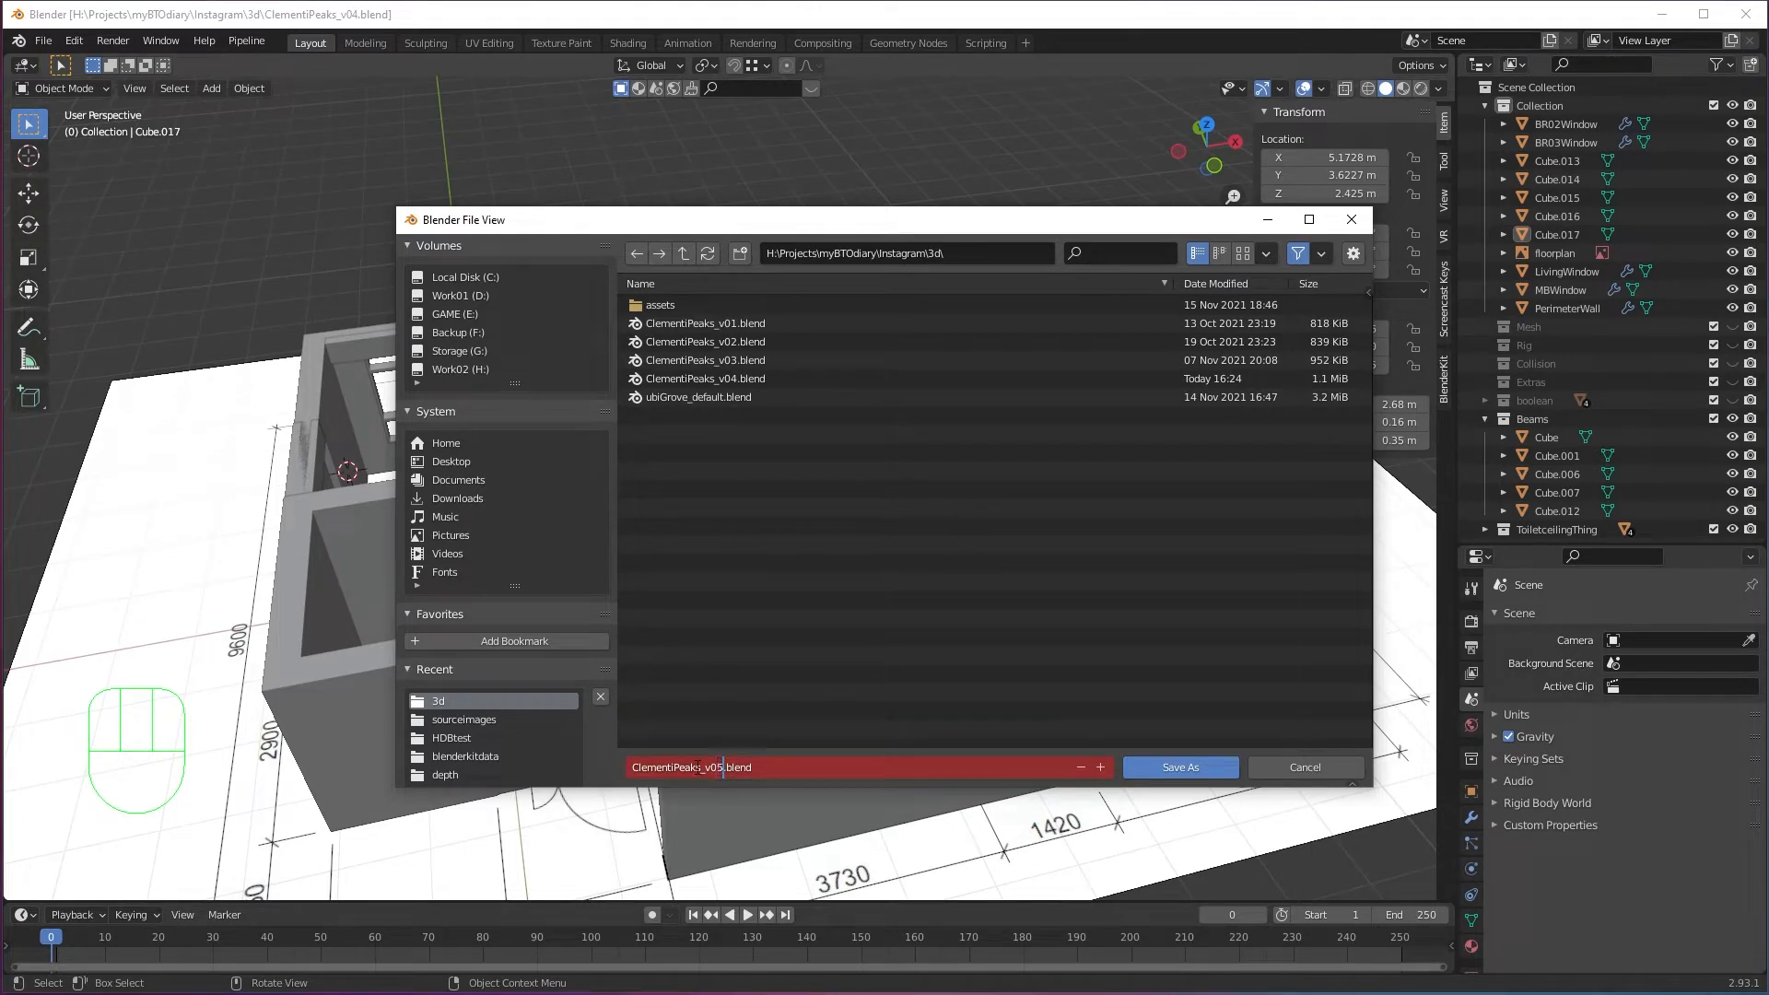
click(1185, 772)
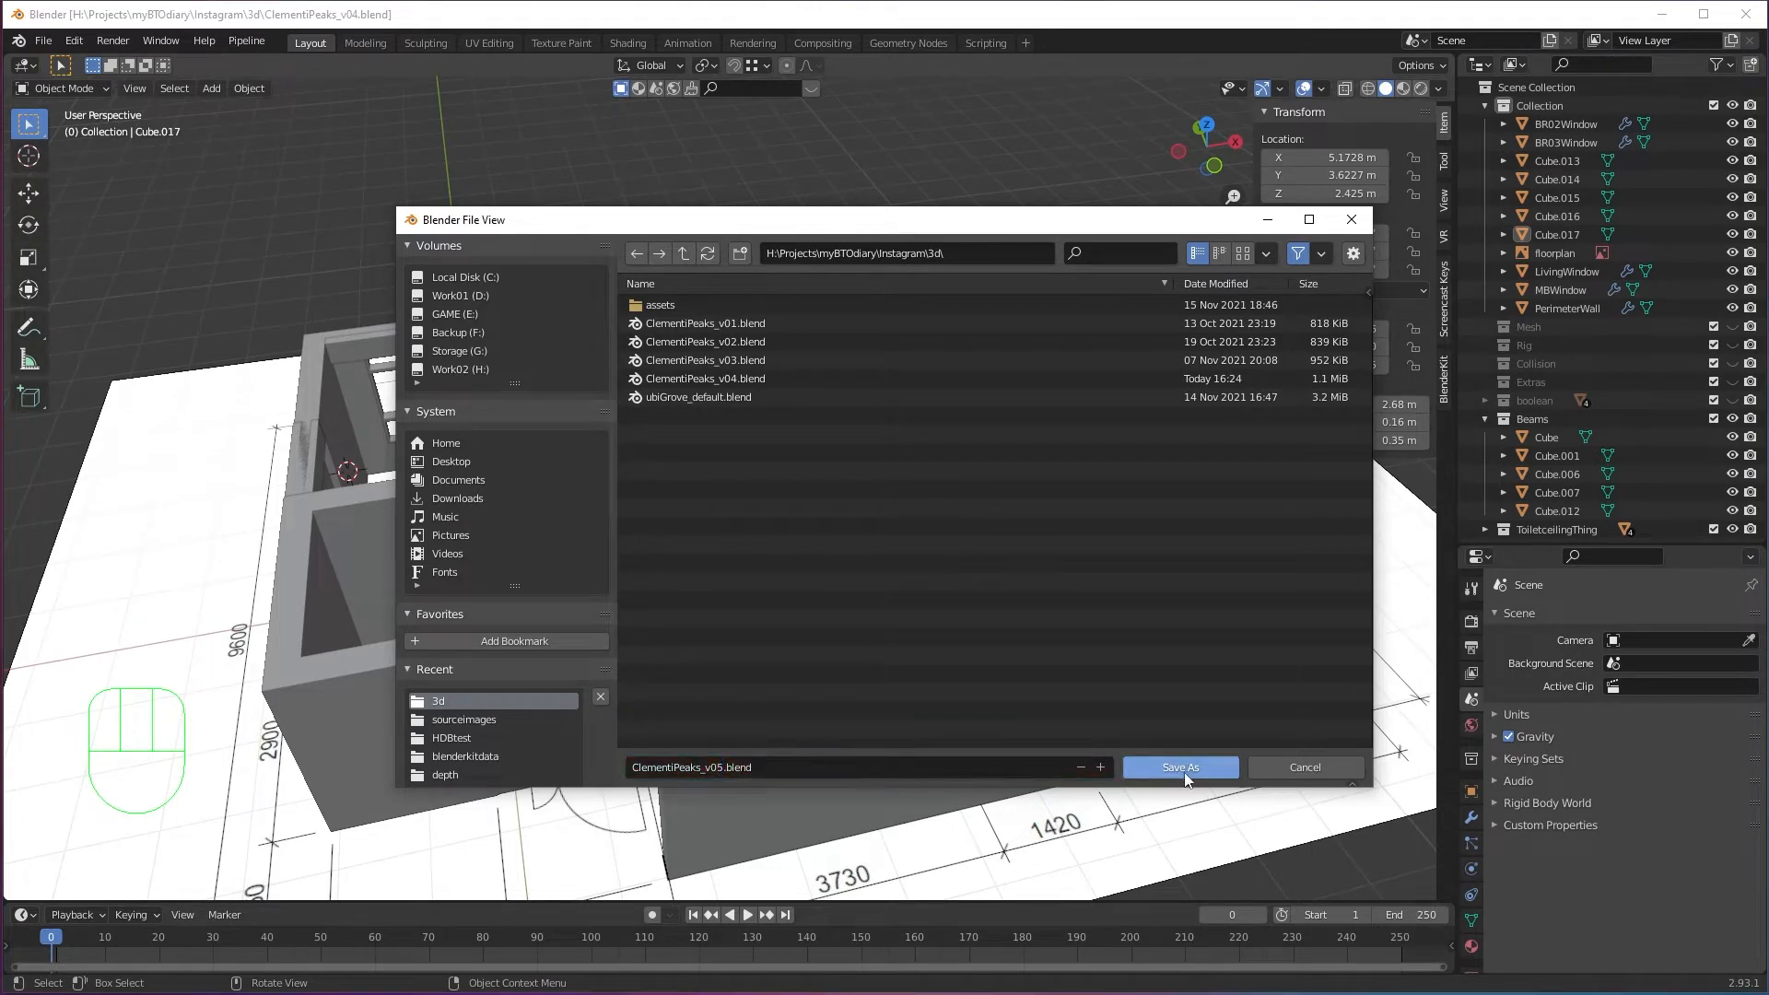
click(1185, 772)
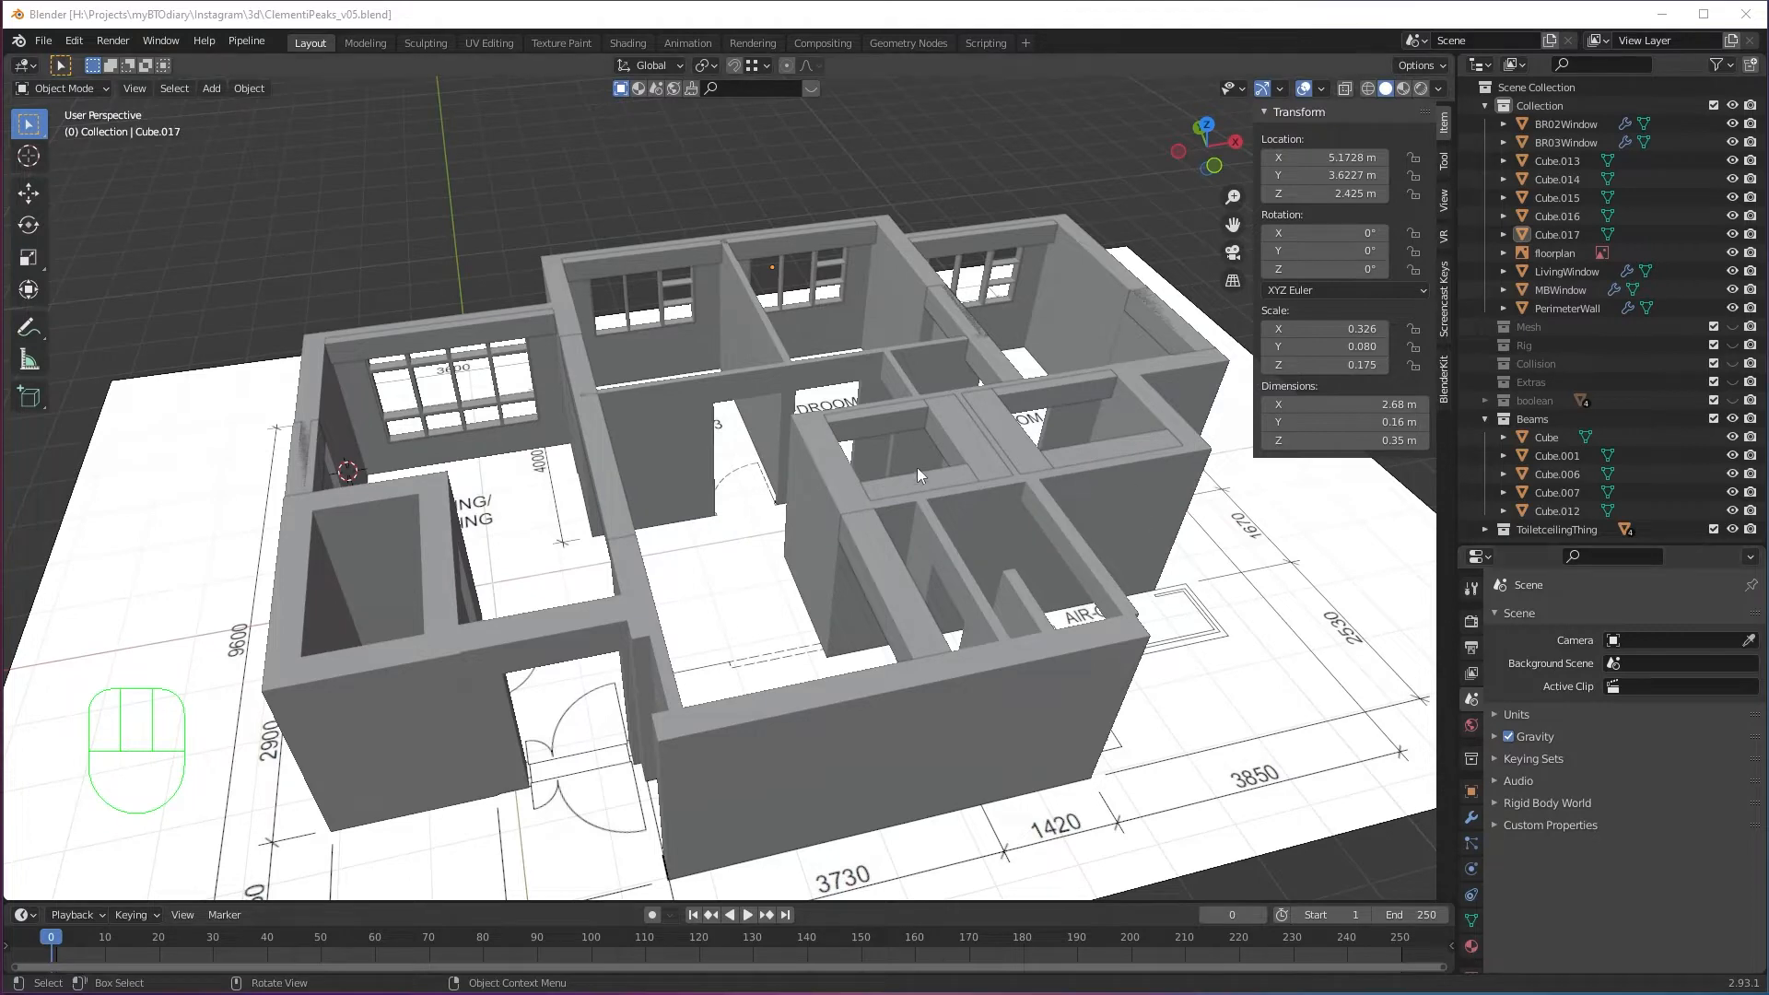
Display the flat from directly above in wireframe shading so the floor plan shows through around the living room.
alt+middle_drag(976, 457, 909, 635)
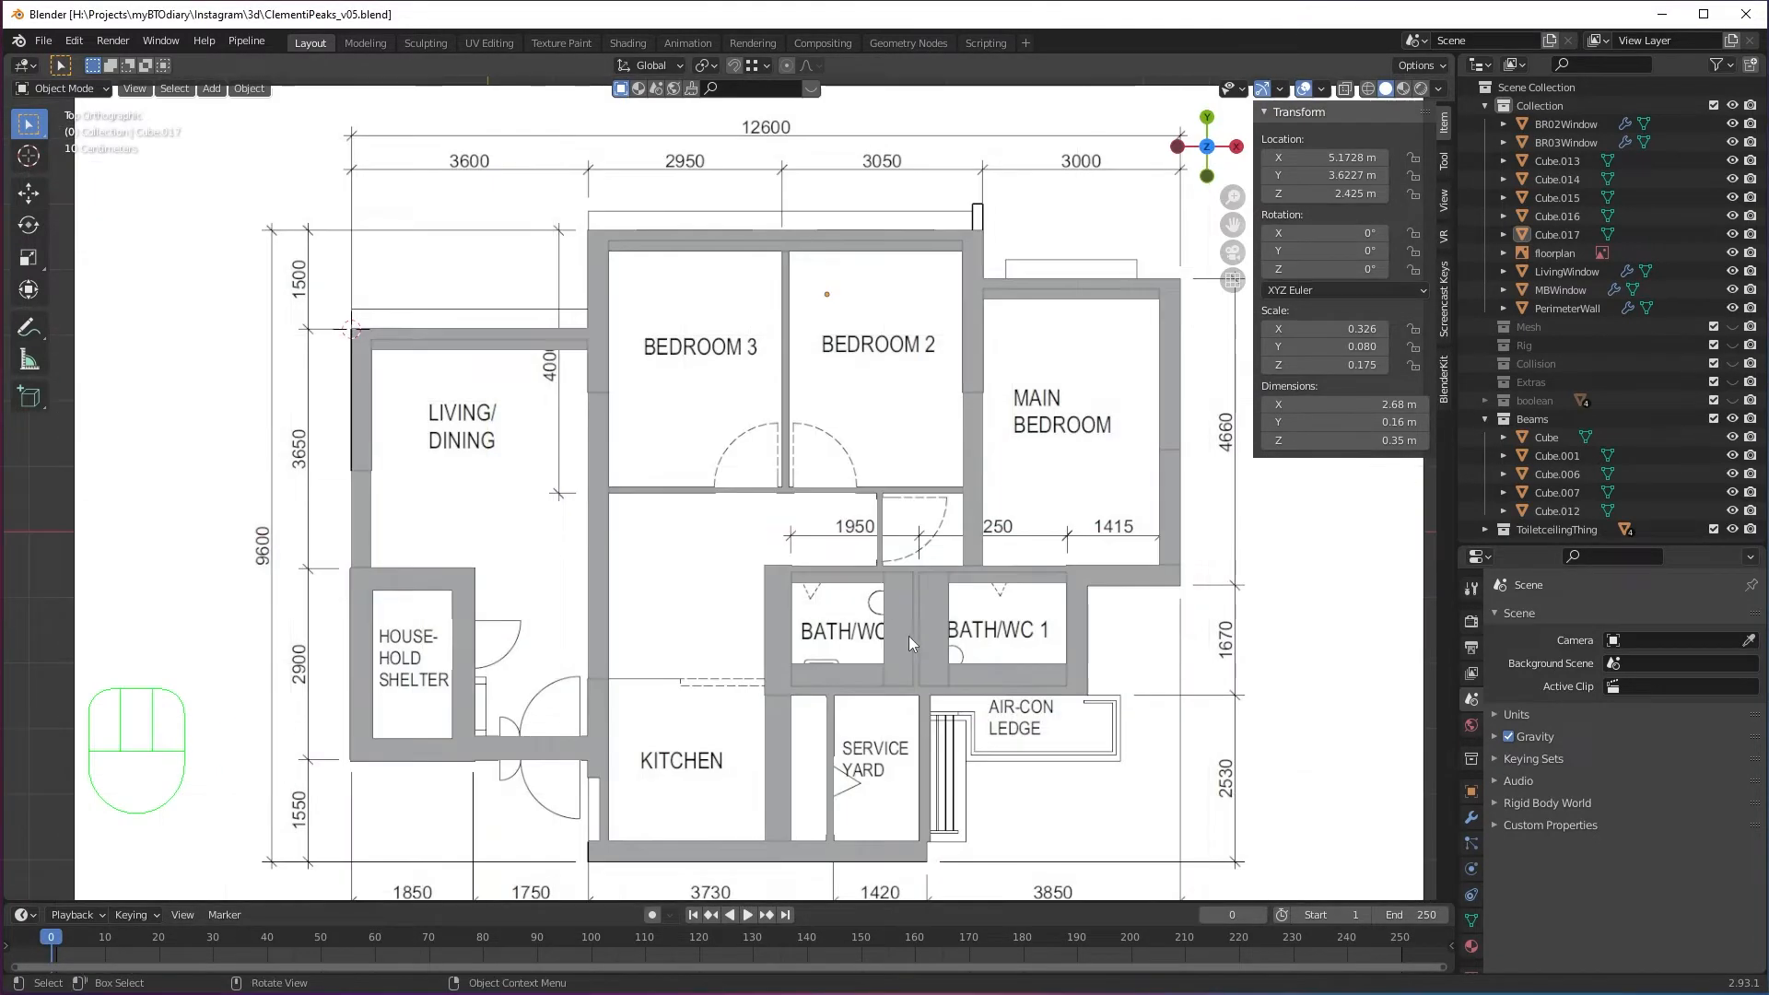
shift+middle_drag(875, 538, 920, 549)
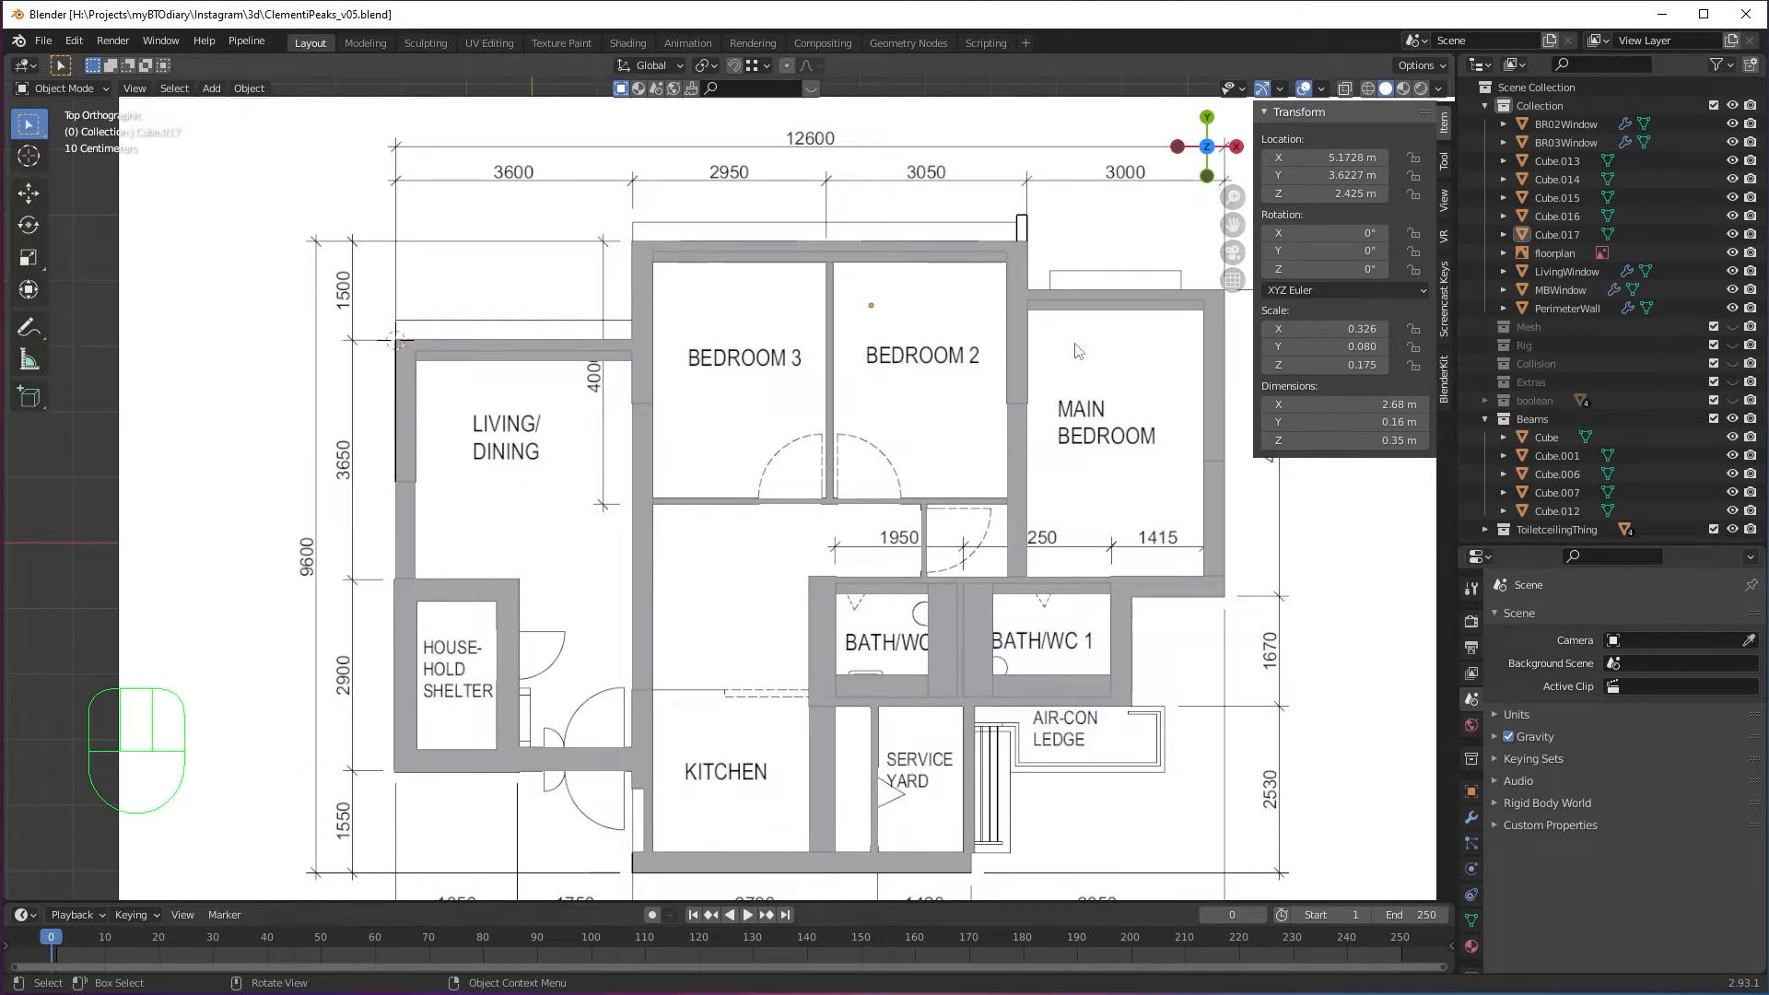
shift+middle_drag(1108, 397, 1093, 361)
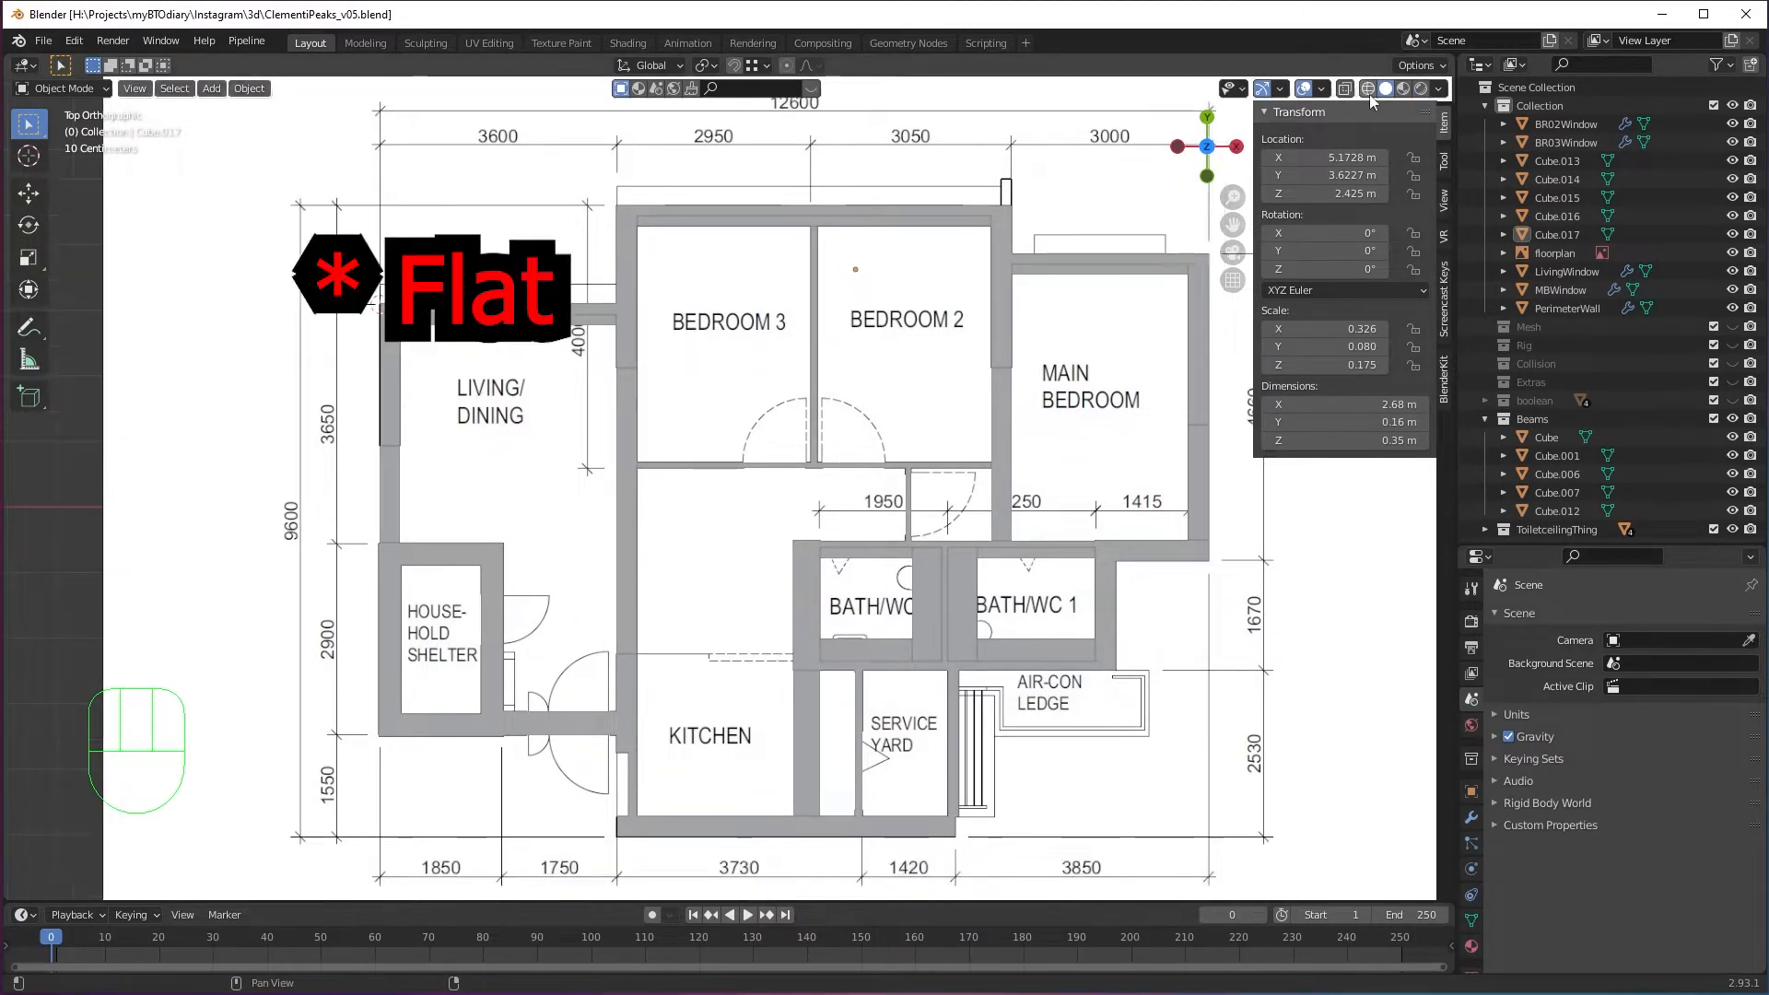
click(1367, 89)
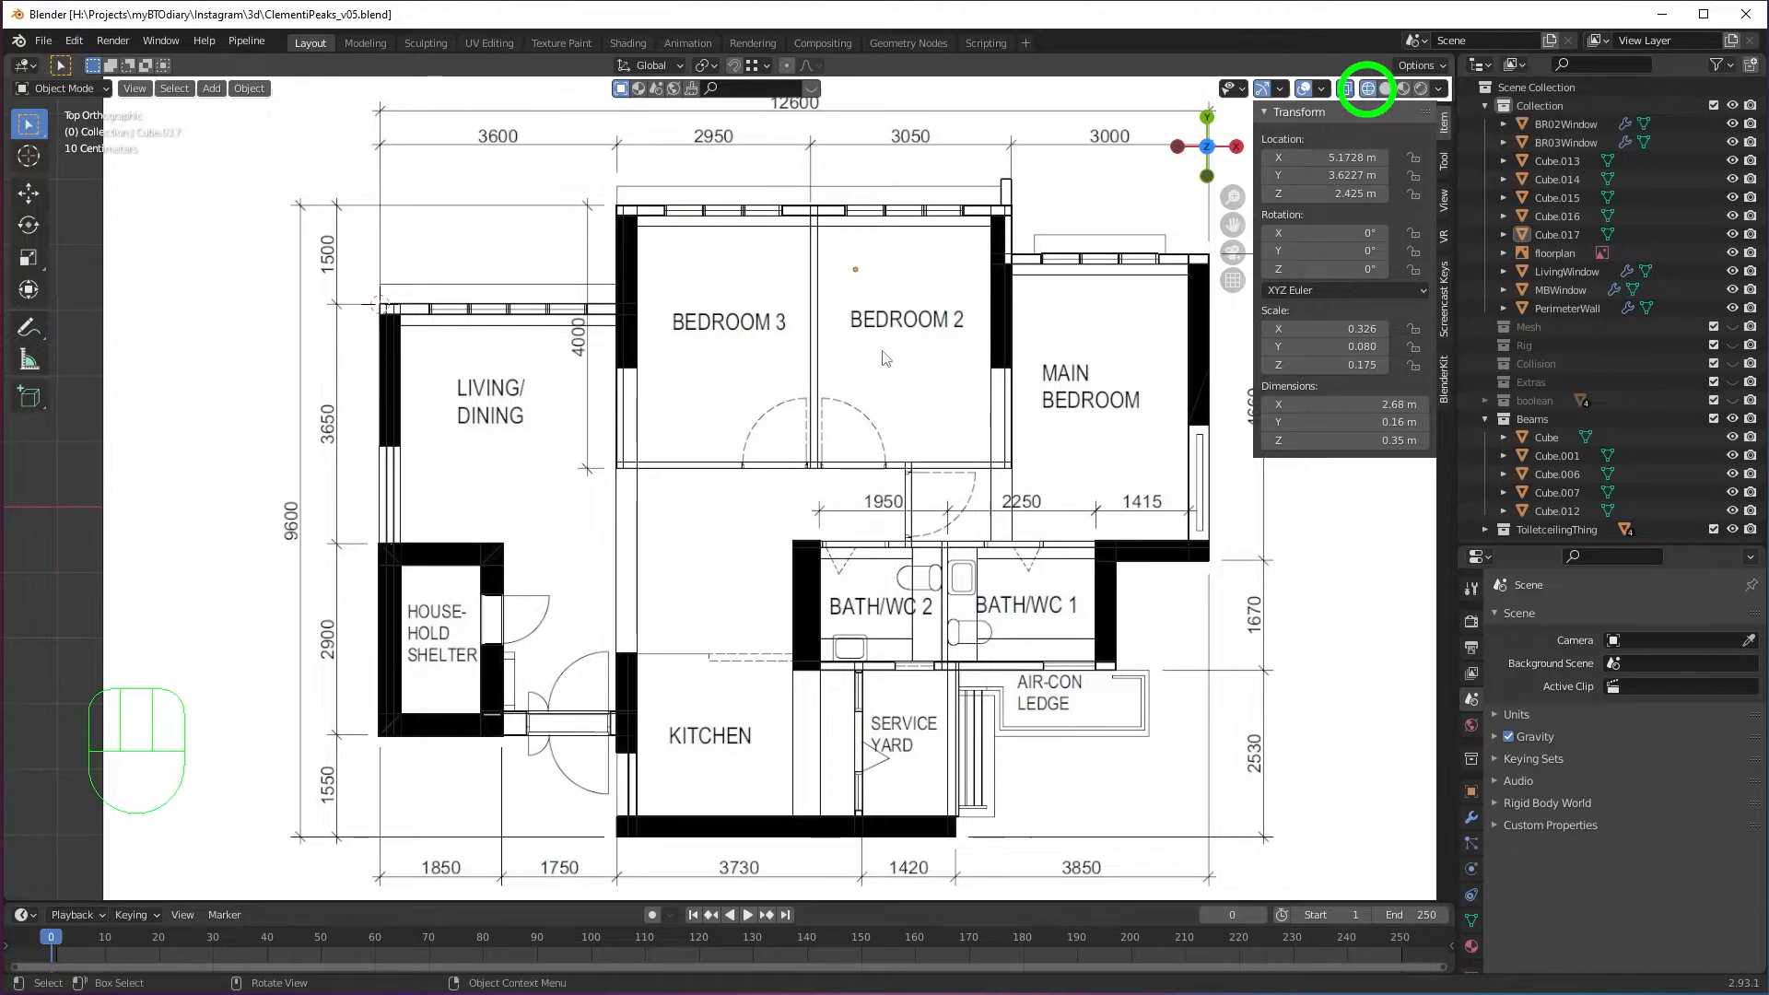
shift+middle_drag(671, 374, 764, 387)
scroll(678, 372, up, 2)
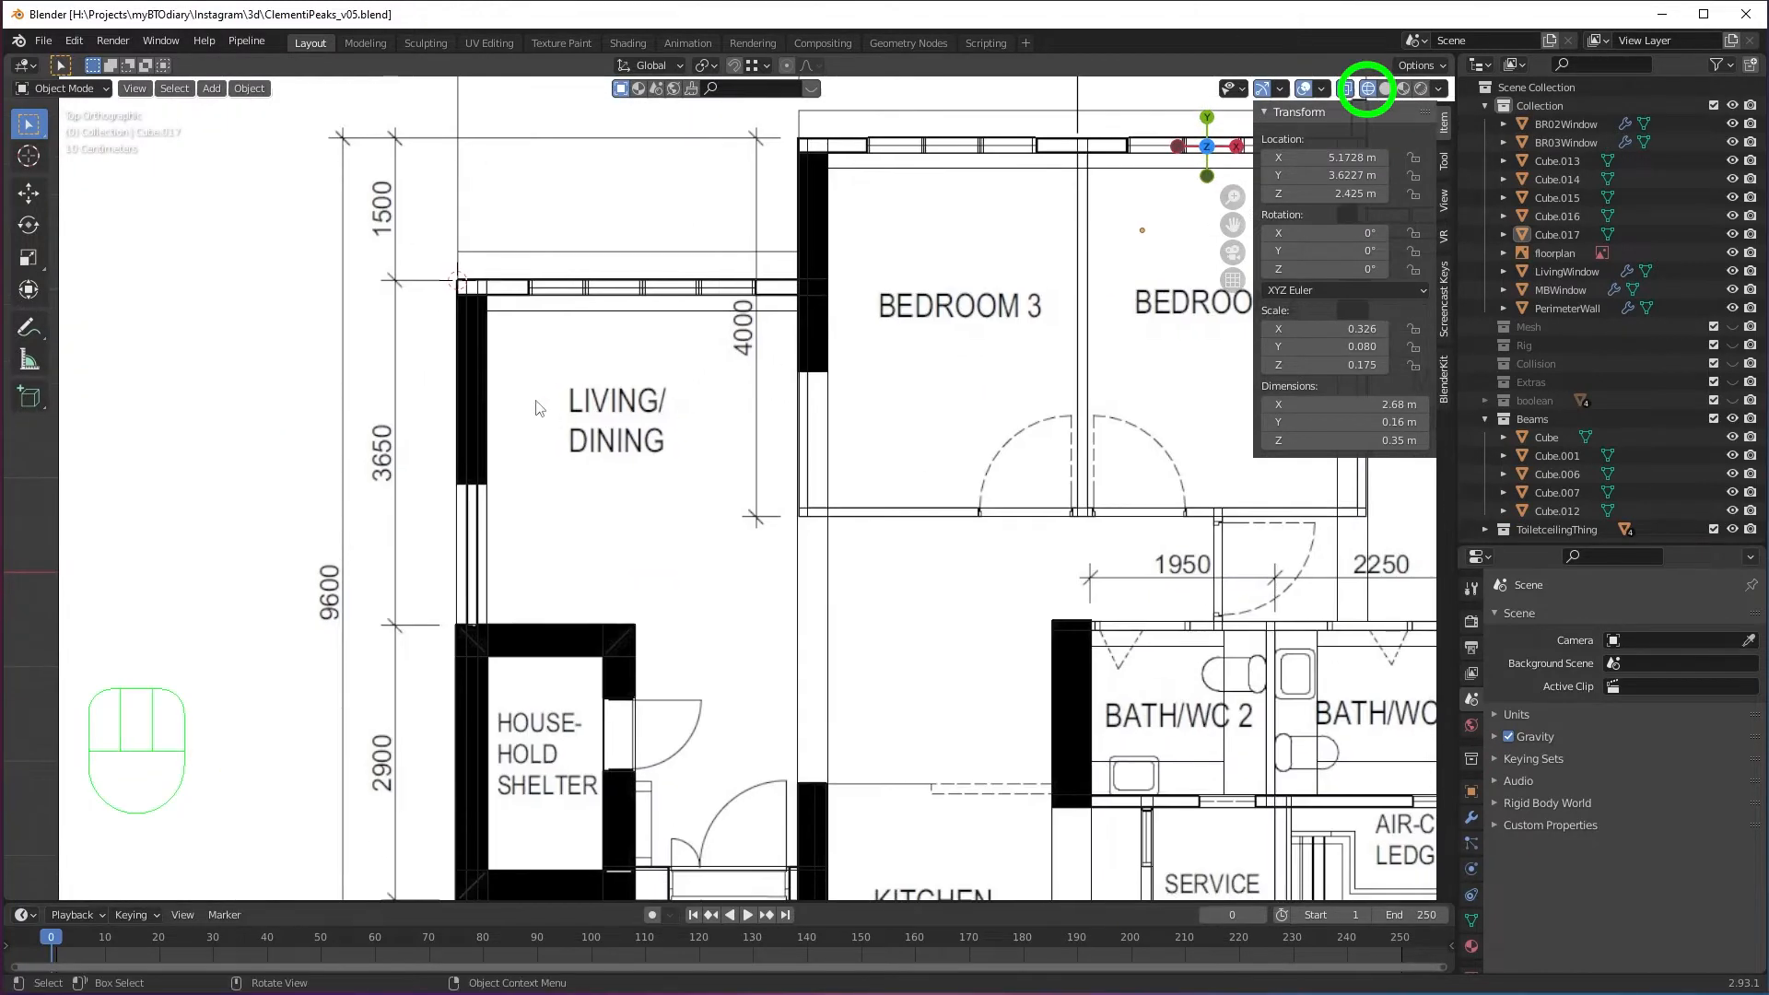
Add a 2 m plane and place its corner inside the living room's outer wall corner, at about X -0.94 m, Y 2 m.
key(shift+a)
mouse_move(532, 397)
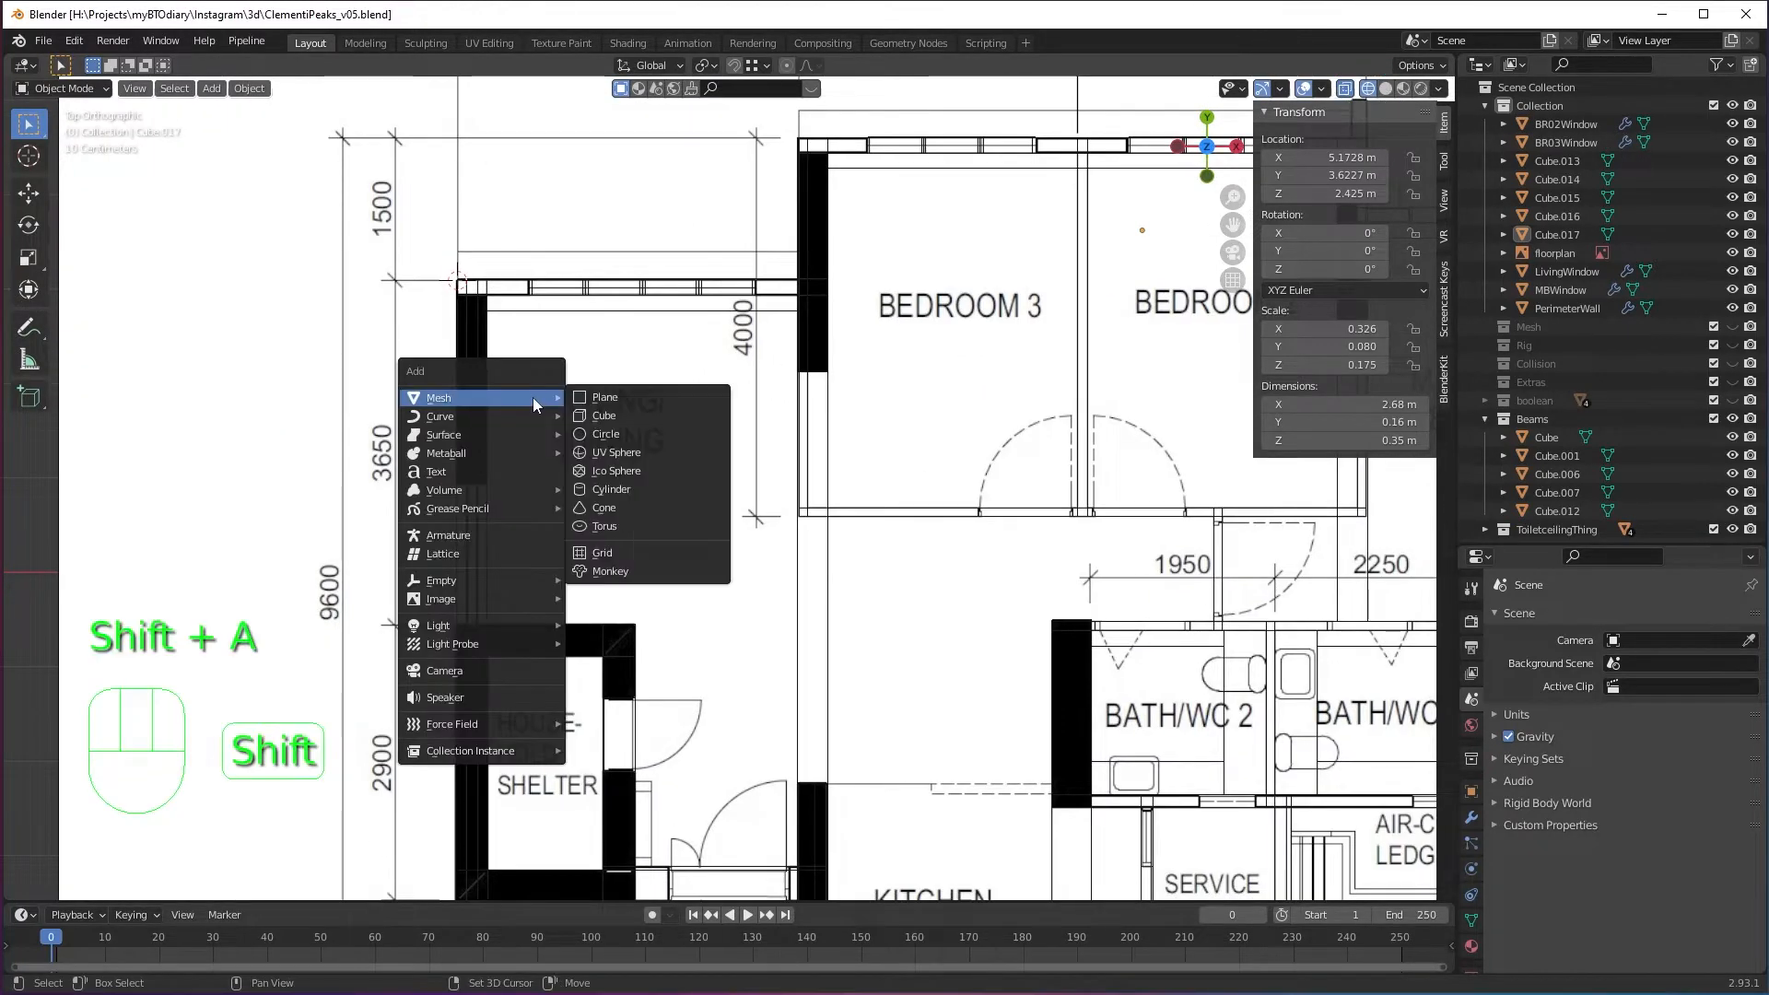
click(622, 396)
key(g)
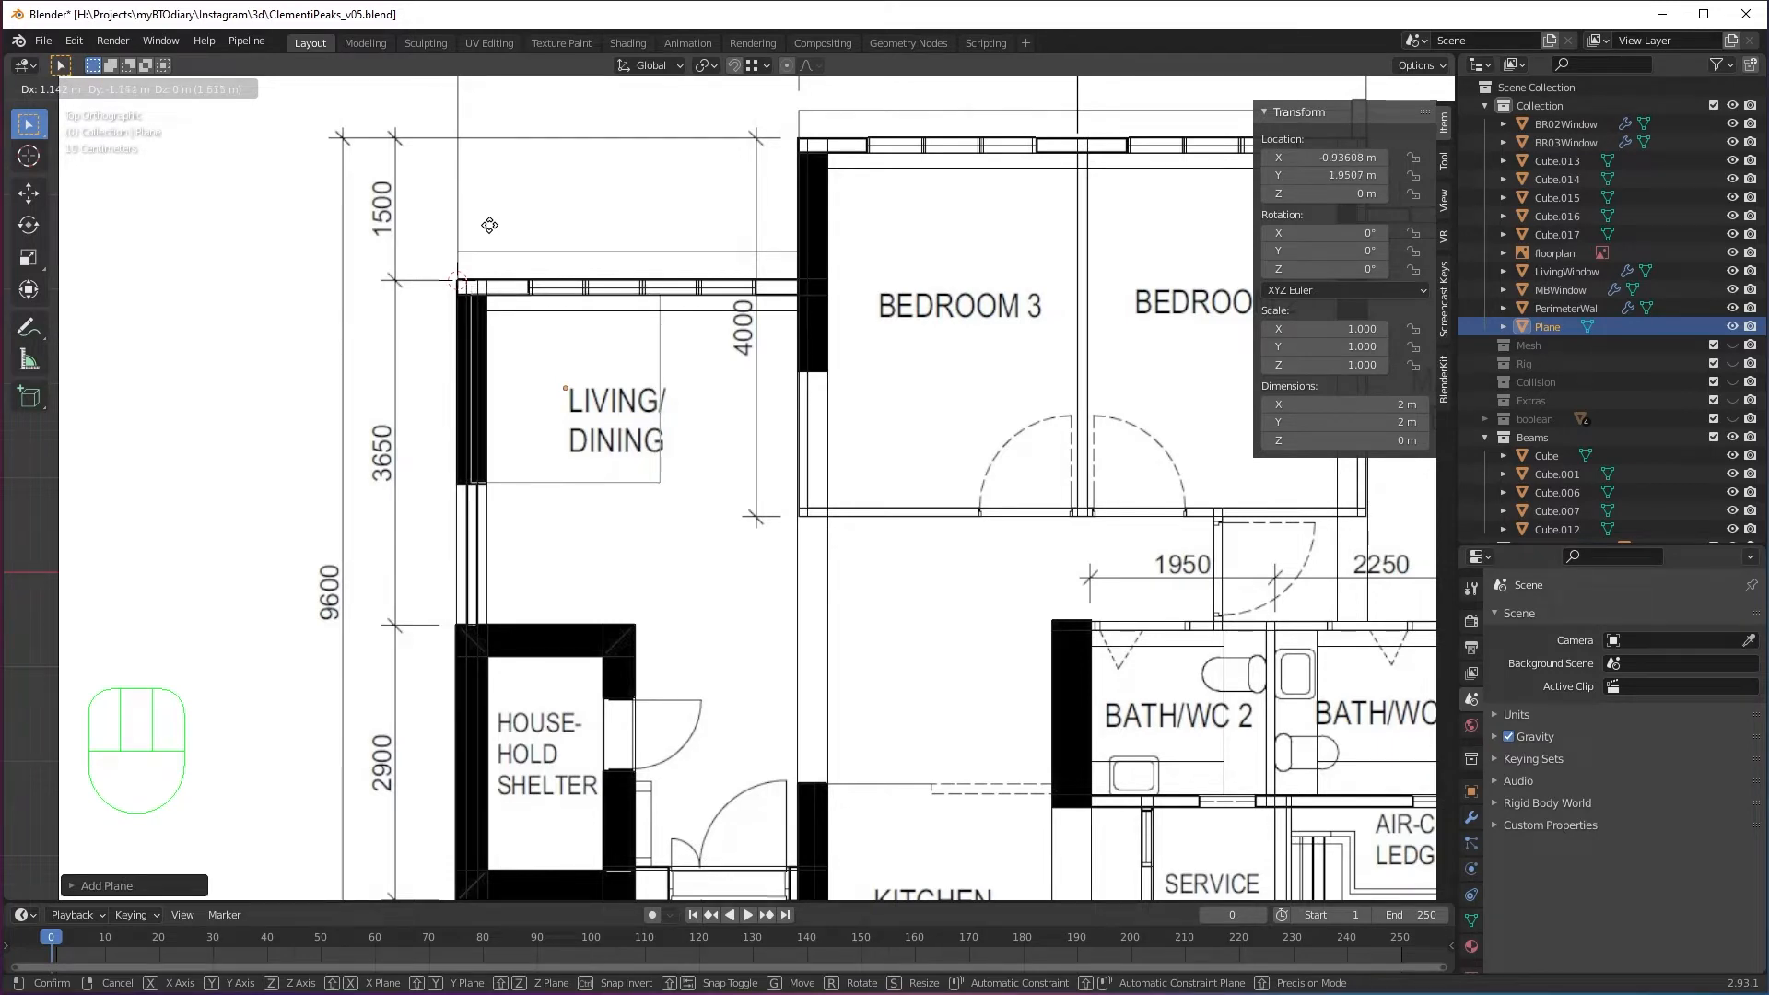
click(489, 220)
scroll(489, 220, up, 2)
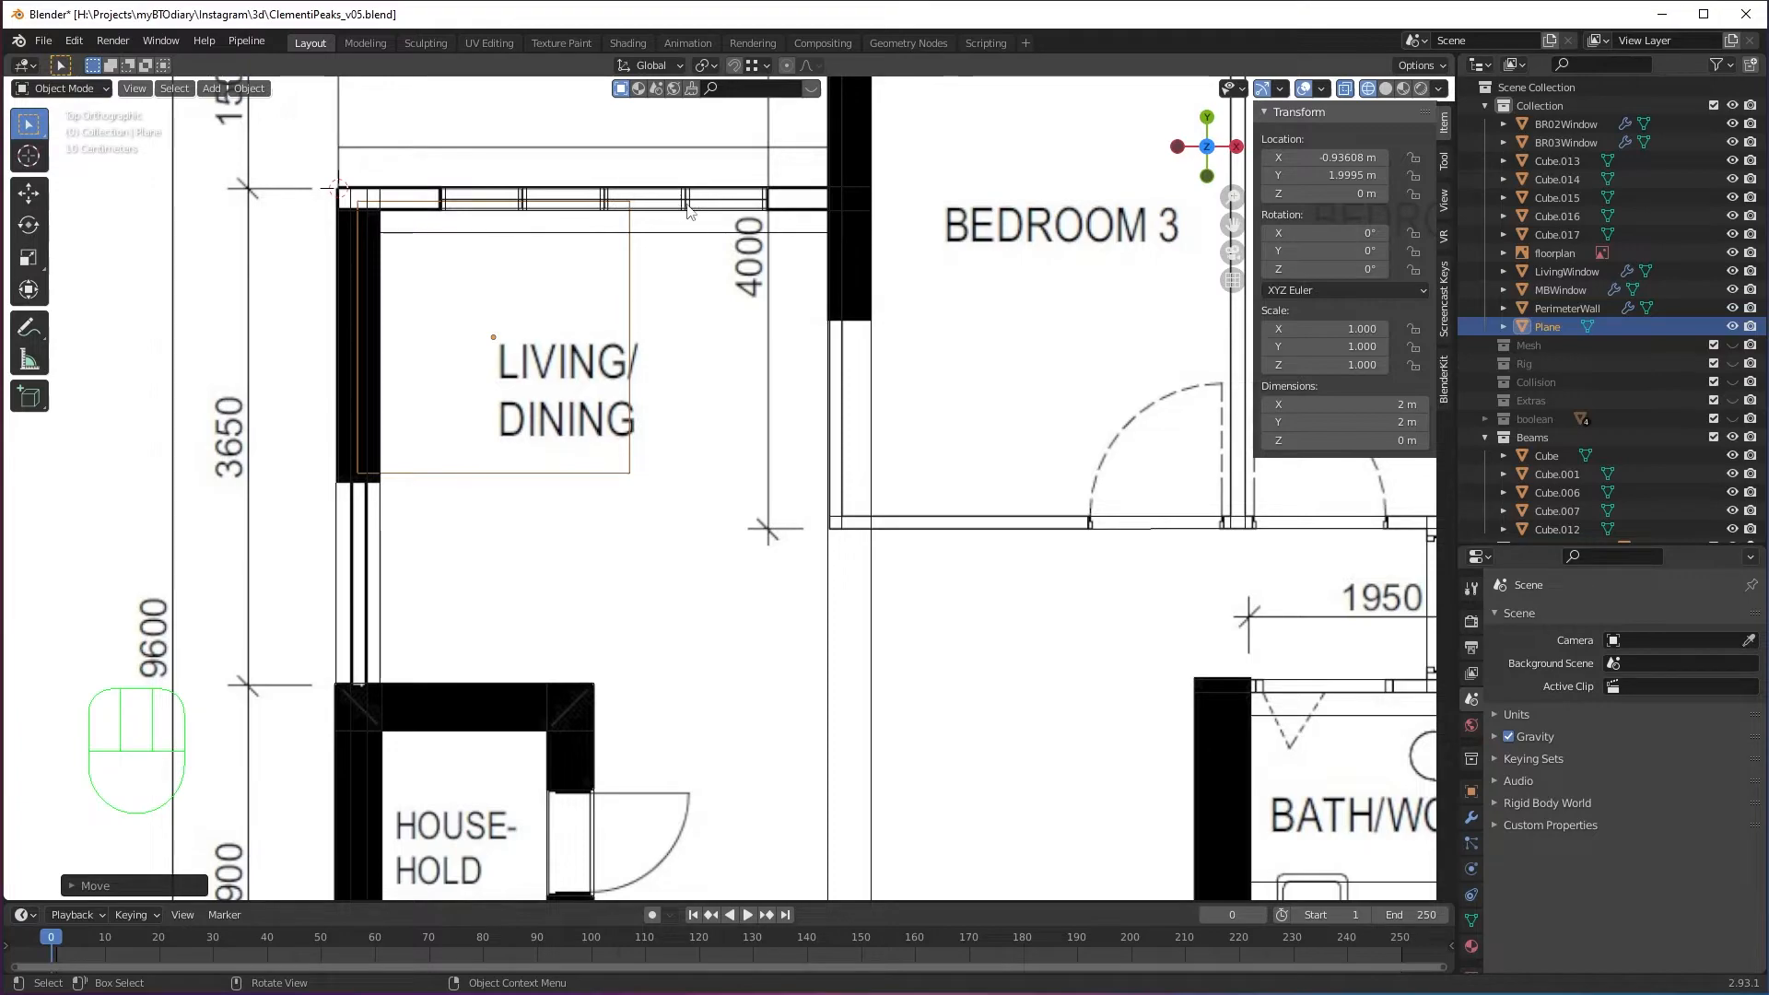
Examine the plane's placement against the living room walls in perspective and close up from above.
middle_drag(554, 529, 614, 371)
key(alt+z)
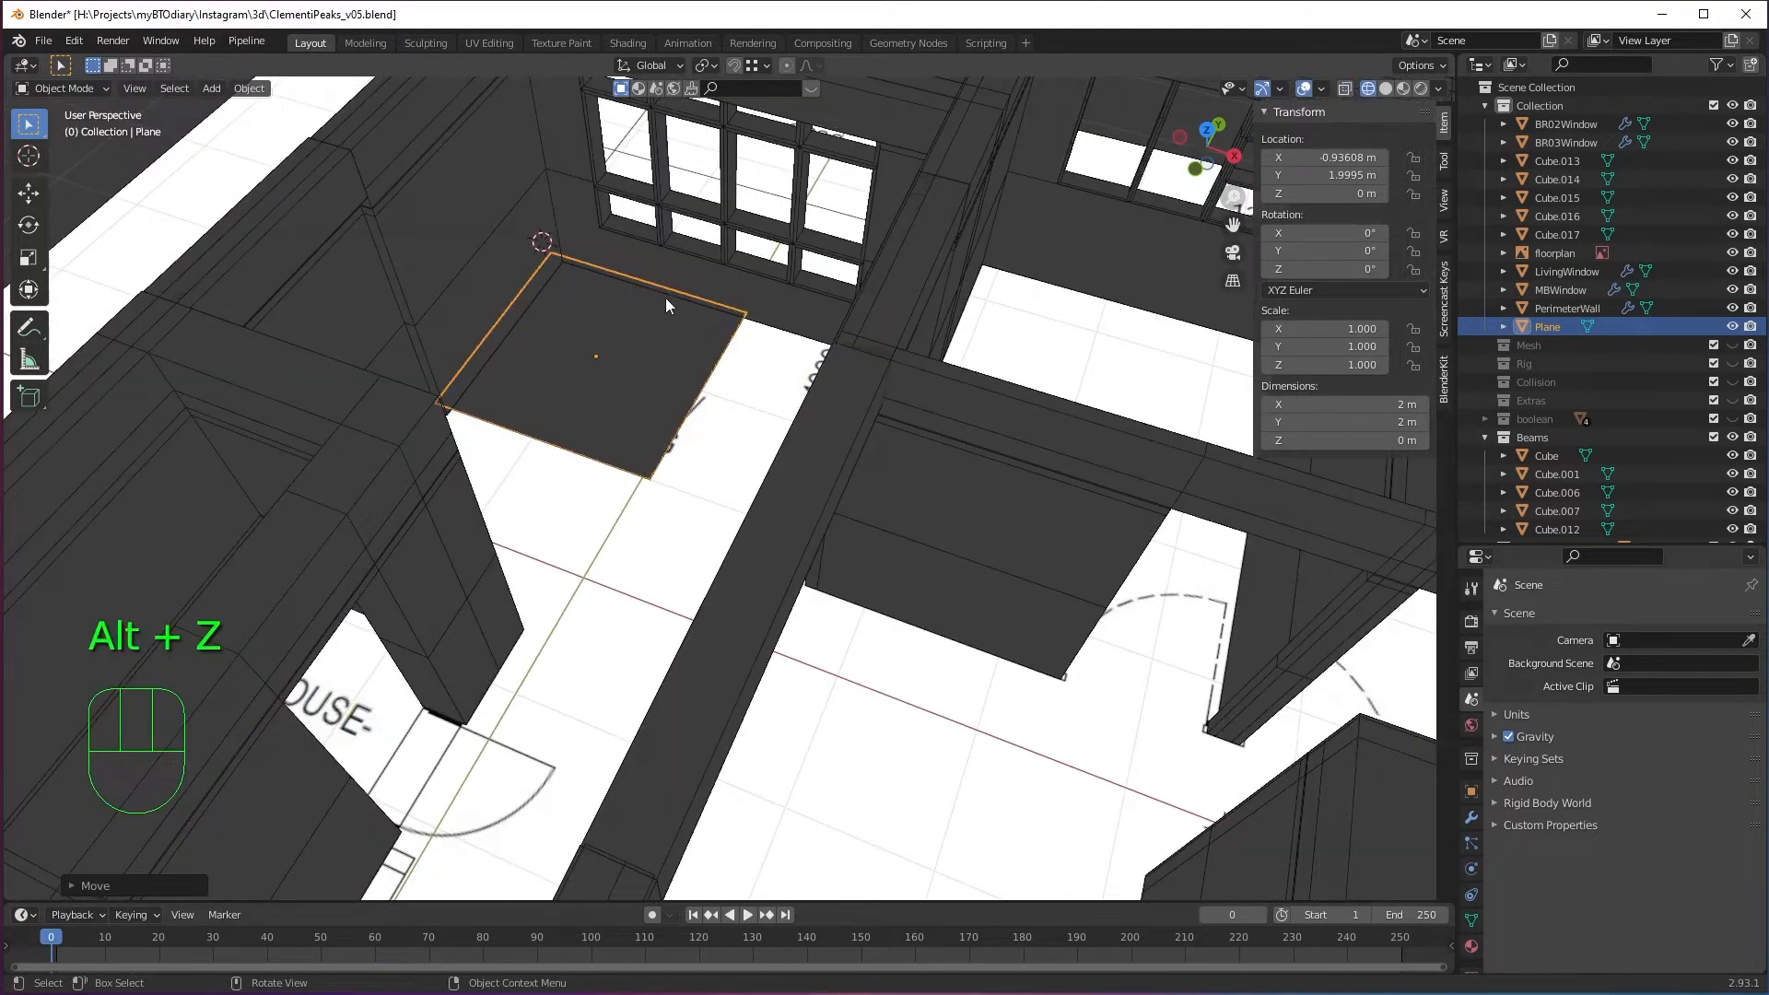
alt+middle_drag(710, 290, 695, 522)
scroll(437, 304, up, 2)
key(alt+z)
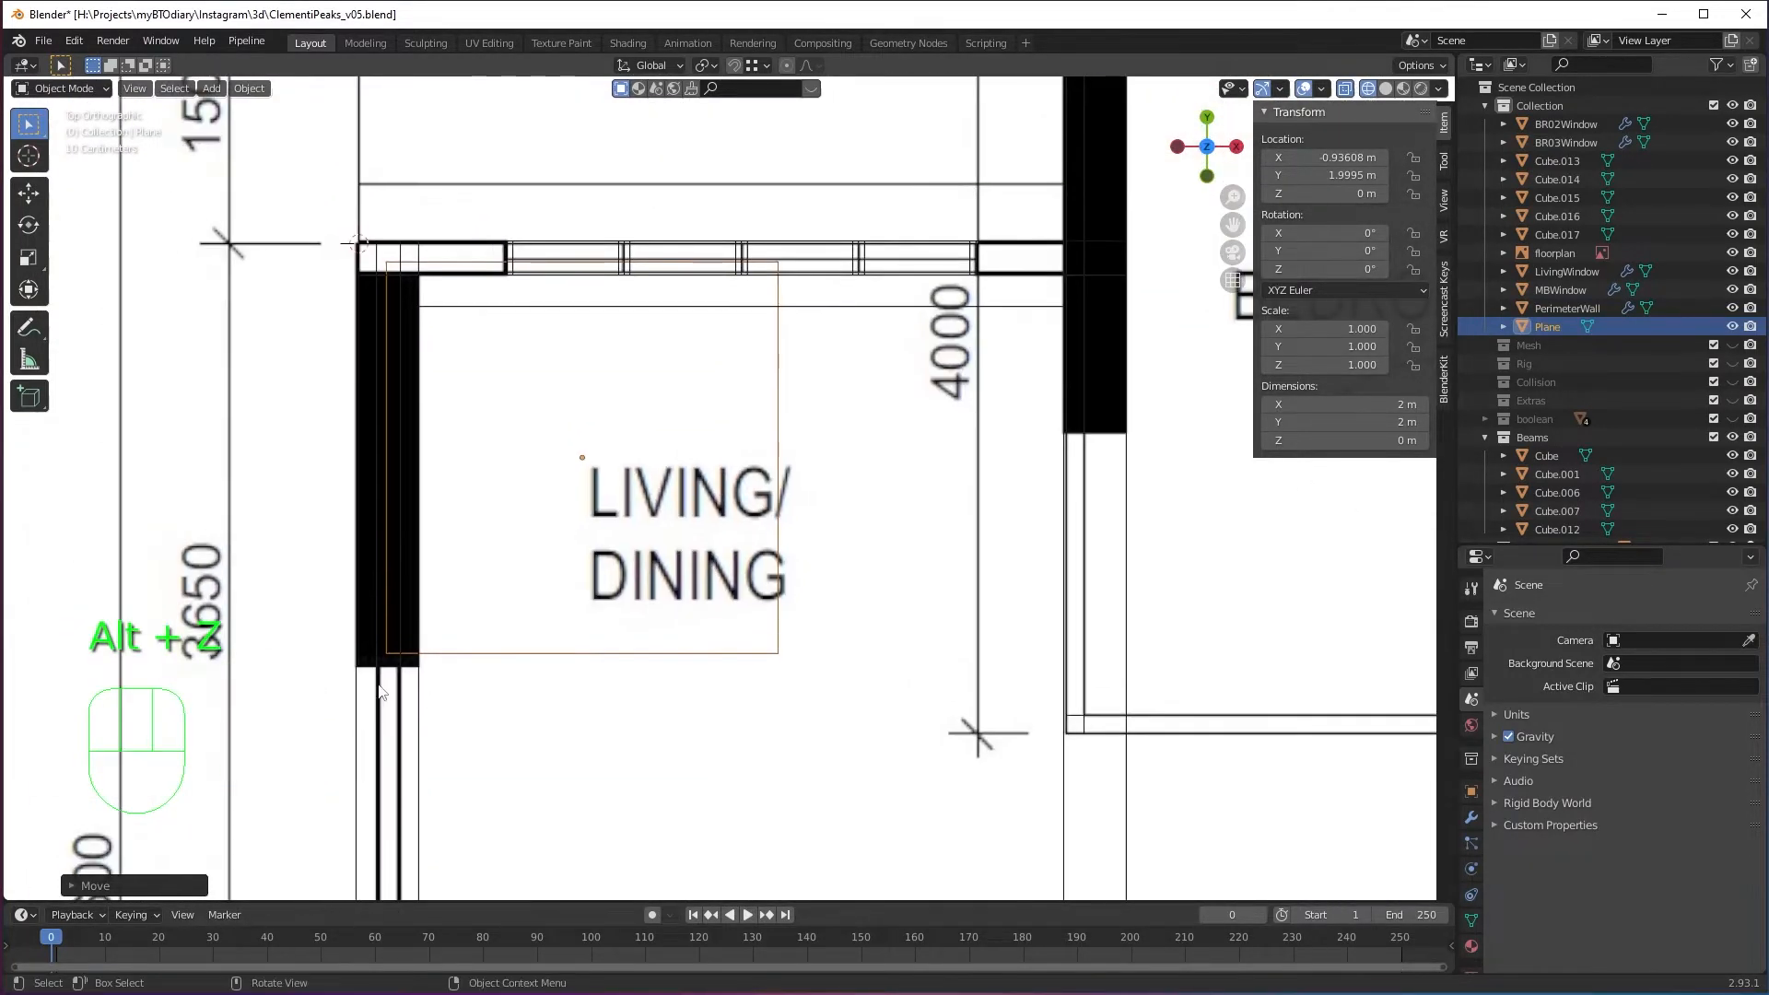
scroll(543, 558, up, 3)
shift+middle_drag(532, 559, 819, 823)
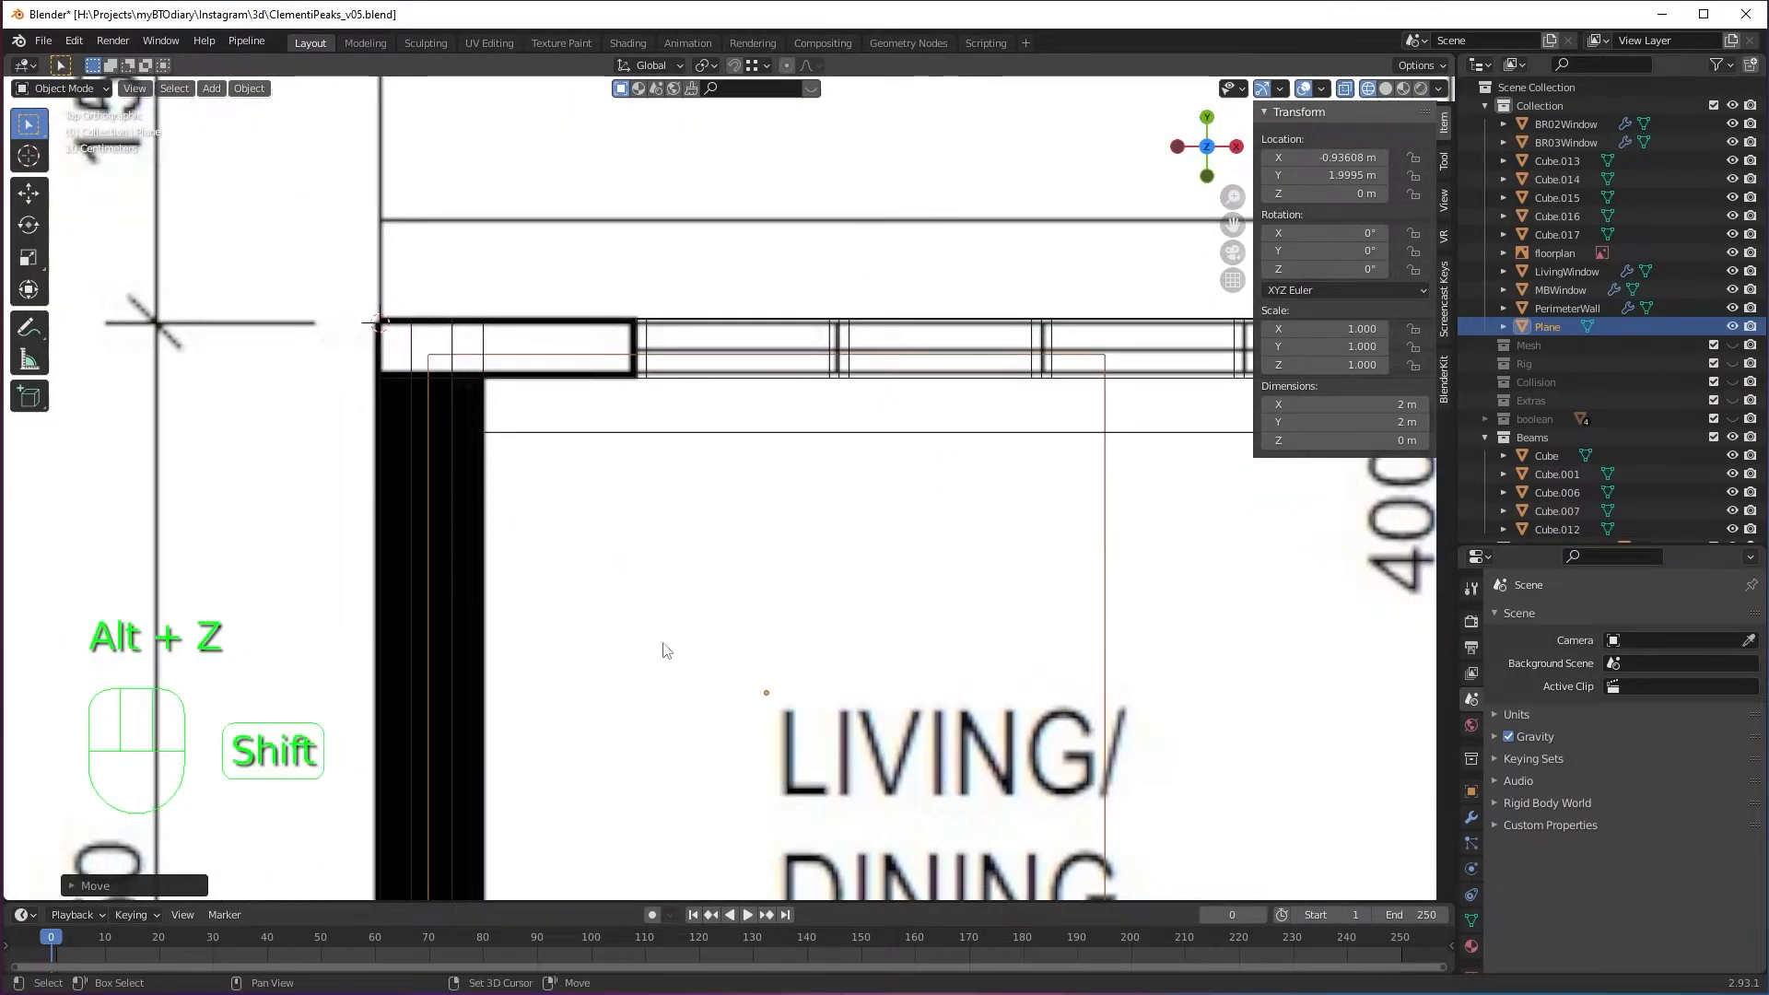
shift+middle_drag(573, 478, 415, 328)
scroll(459, 325, down, 3)
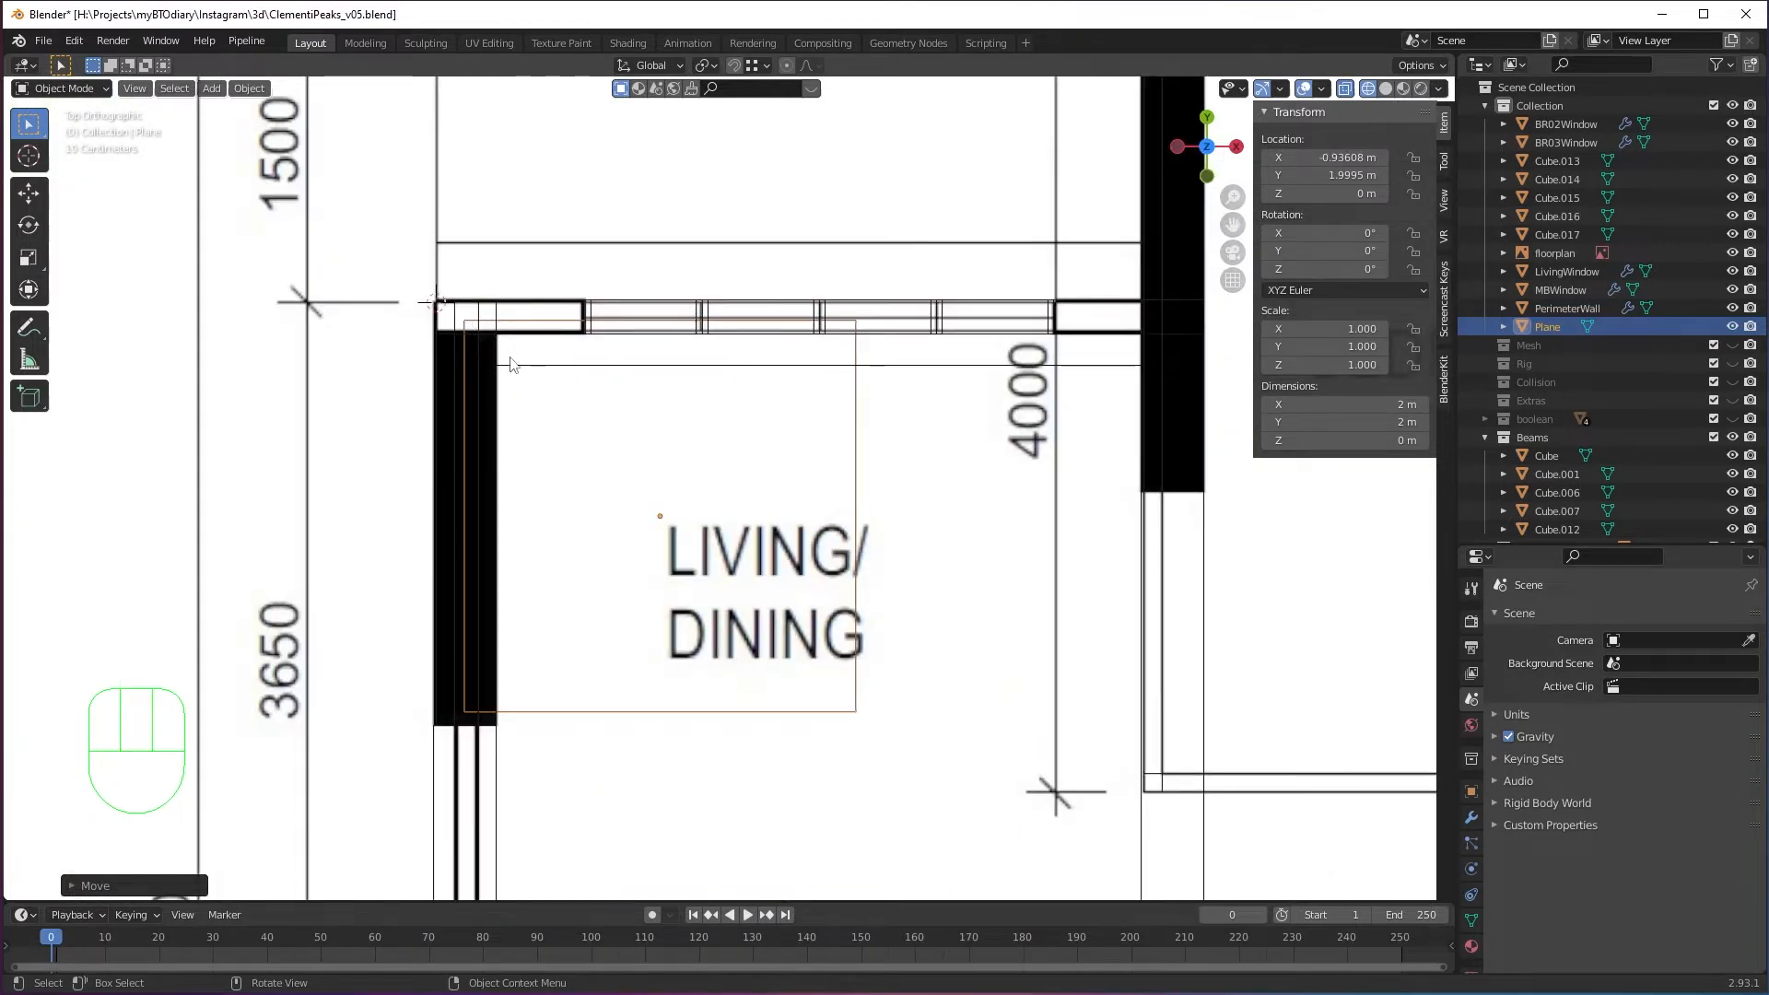
shift+middle_drag(823, 525, 673, 476)
scroll(672, 477, down, 2)
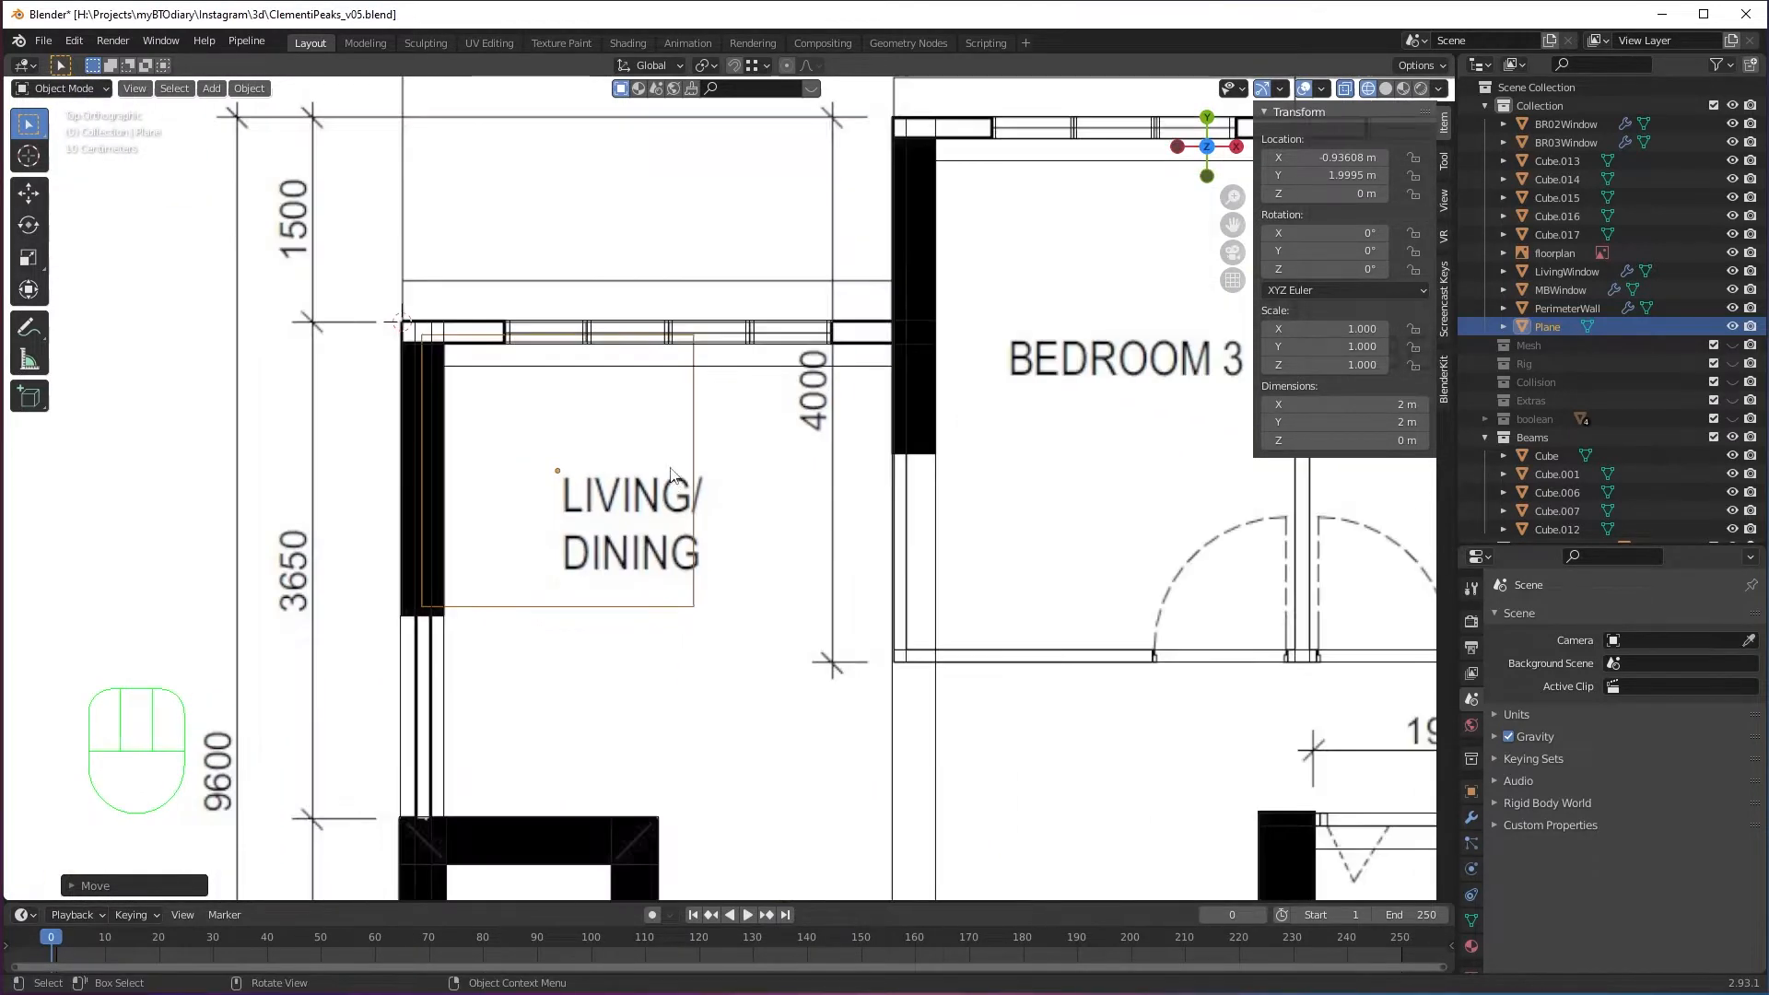
Extend the plane across the living room by moving its far side vertices along X to Bedroom 3's wall, at local X 2.5045 m.
key(Tab)
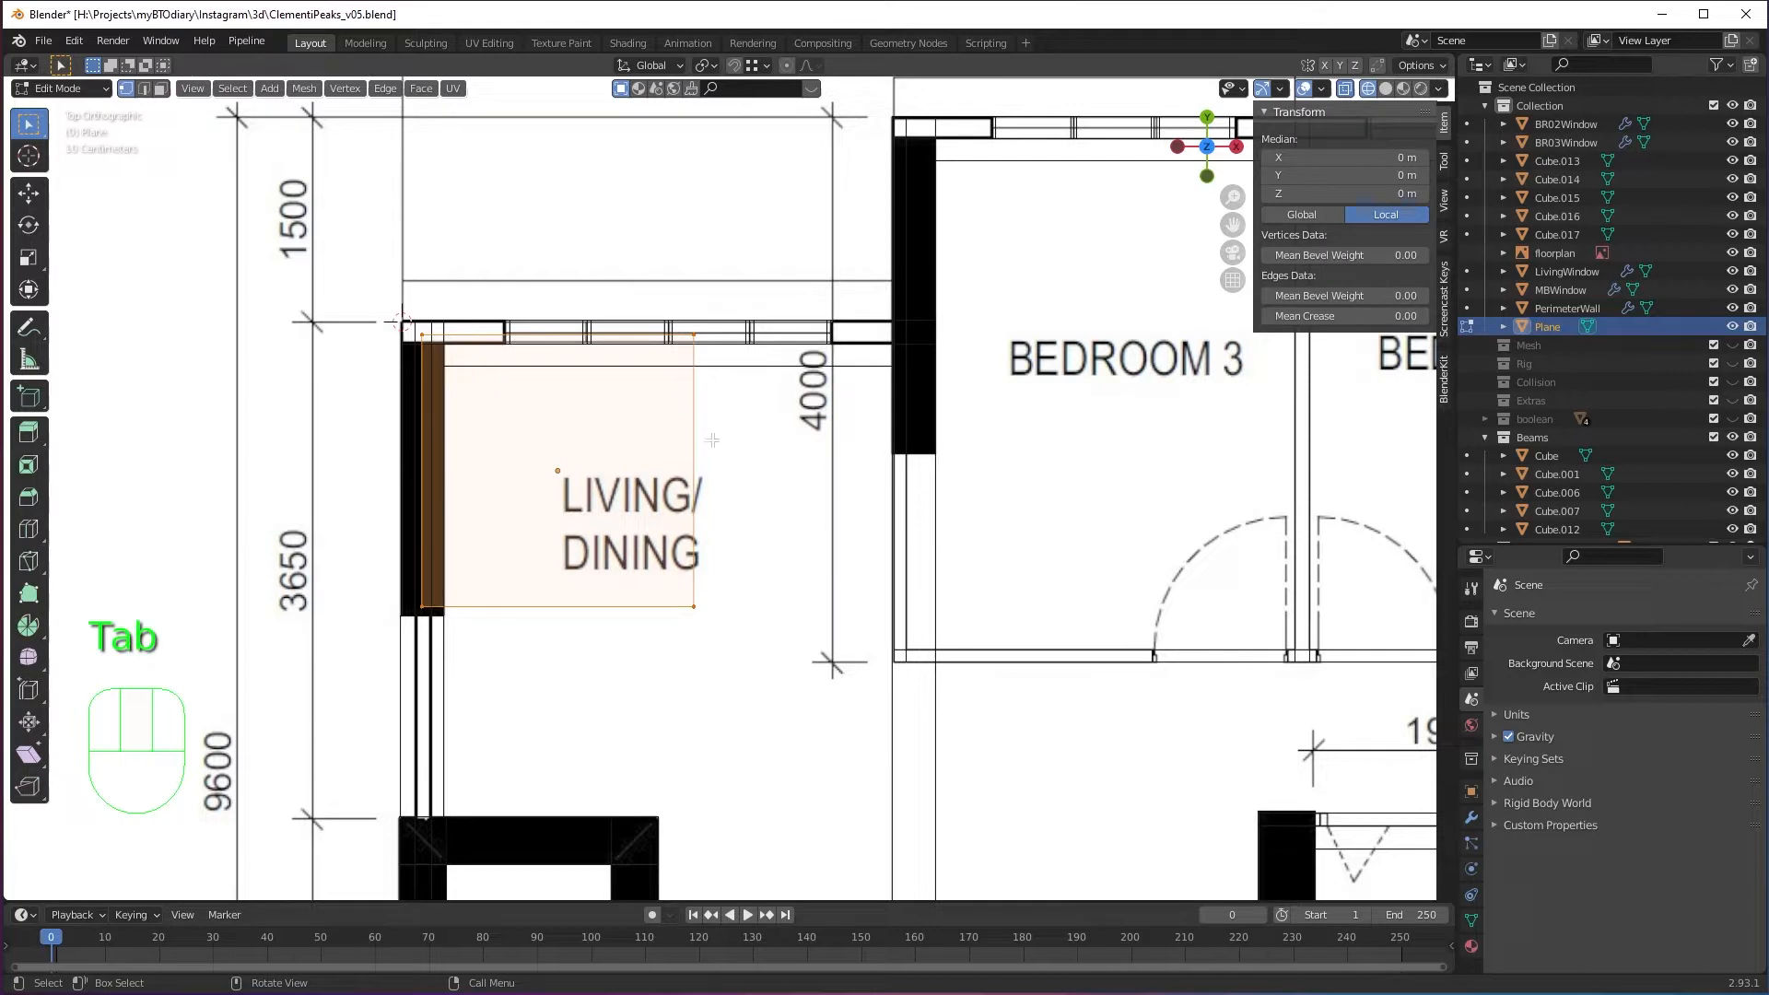
drag(619, 299, 839, 675)
shift+middle_drag(840, 545, 799, 523)
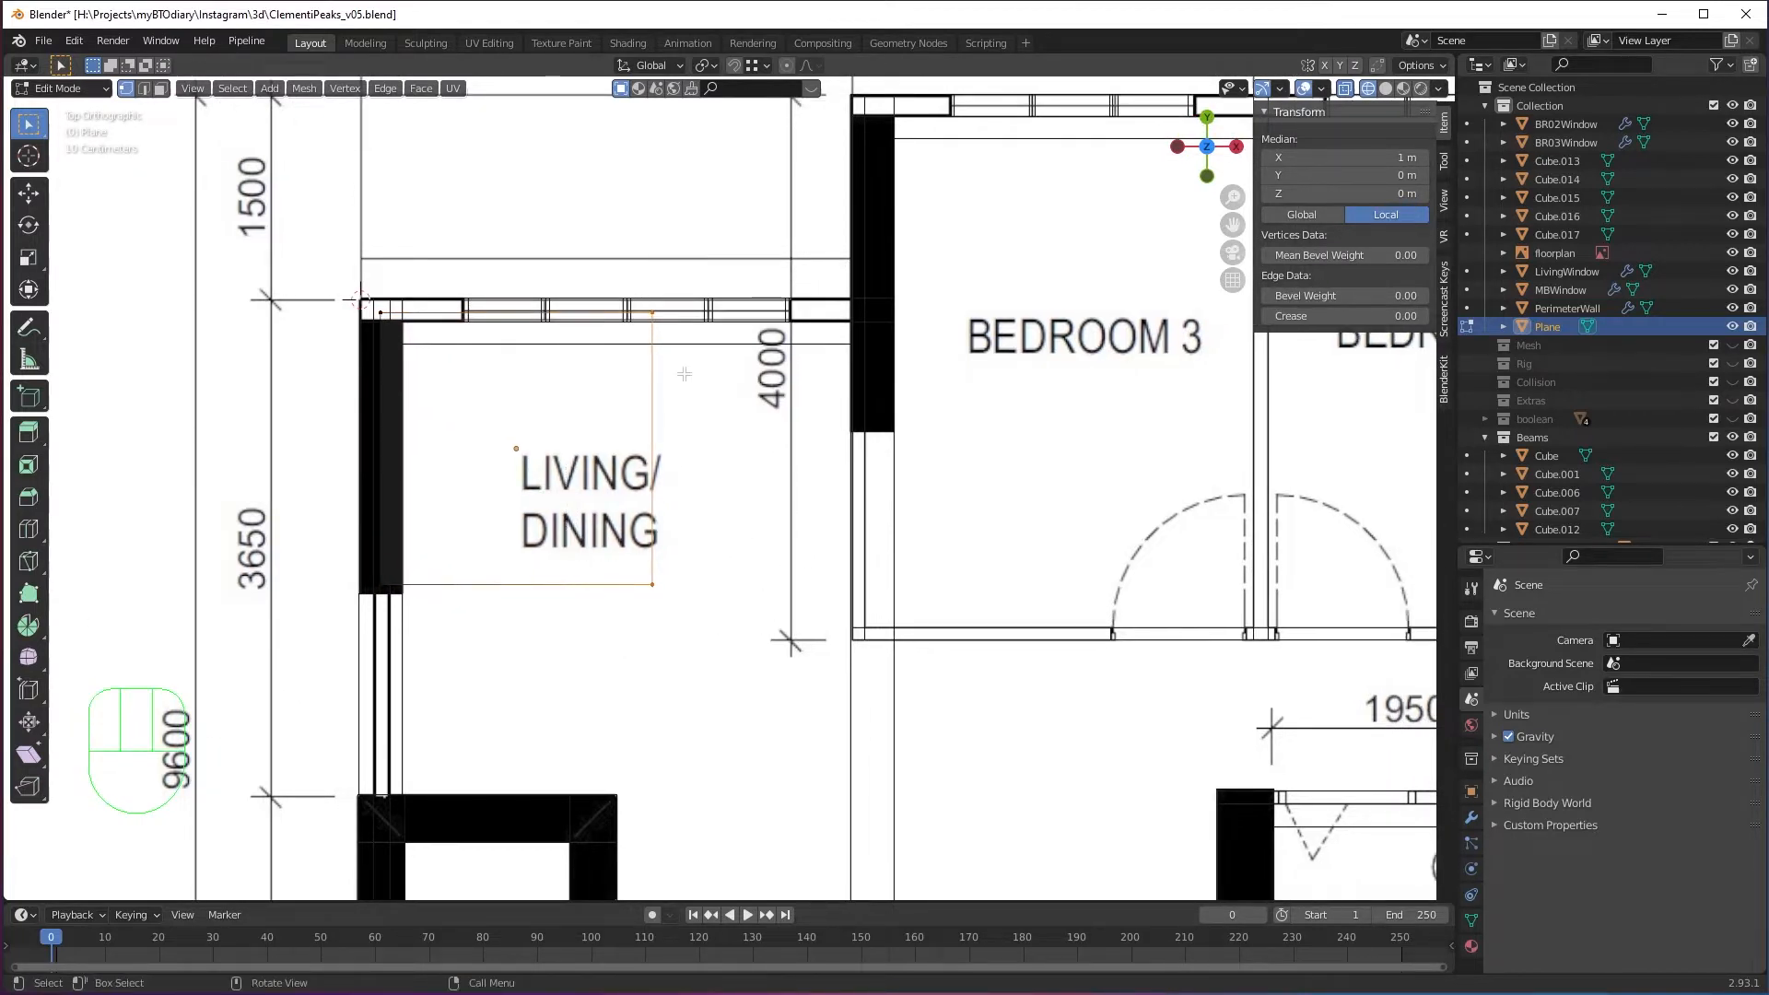
key(g)
click(887, 372)
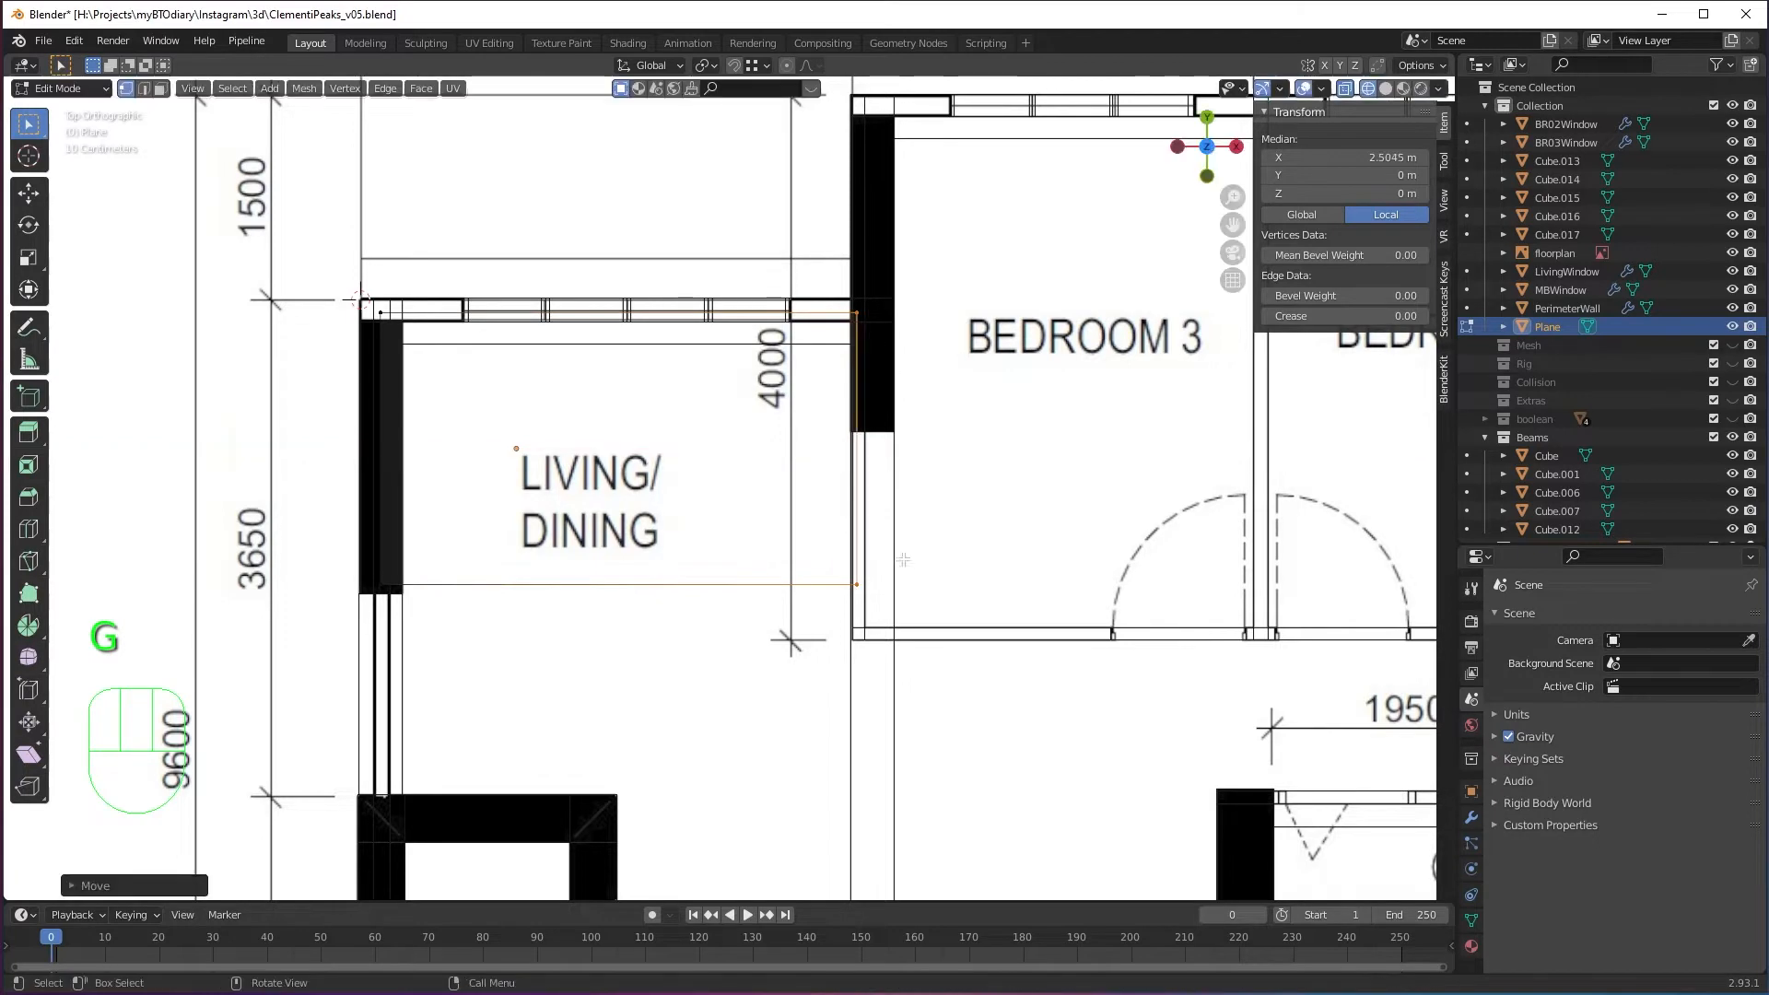
Extend the plane's lower edge along Y into the household shelter's upper wall, at local Y -2.6629 m.
shift+middle_drag(886, 578, 884, 457)
scroll(682, 494, down, 4)
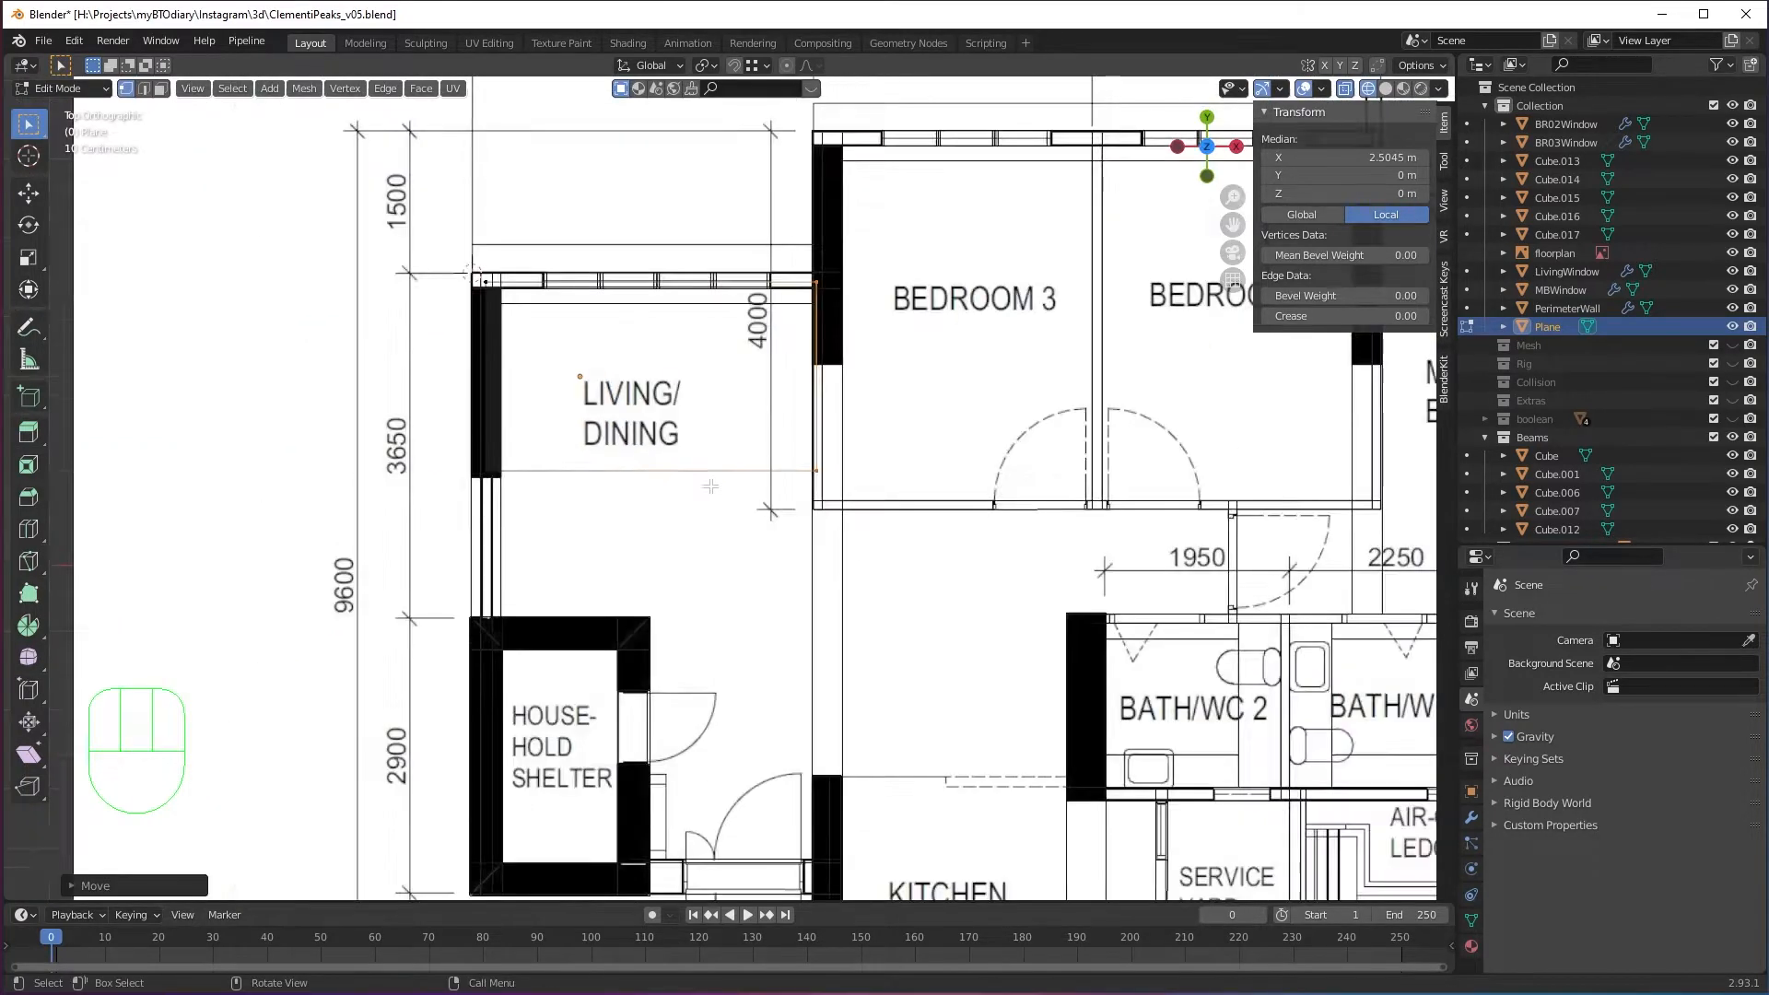
shift+drag(333, 374, 801, 488)
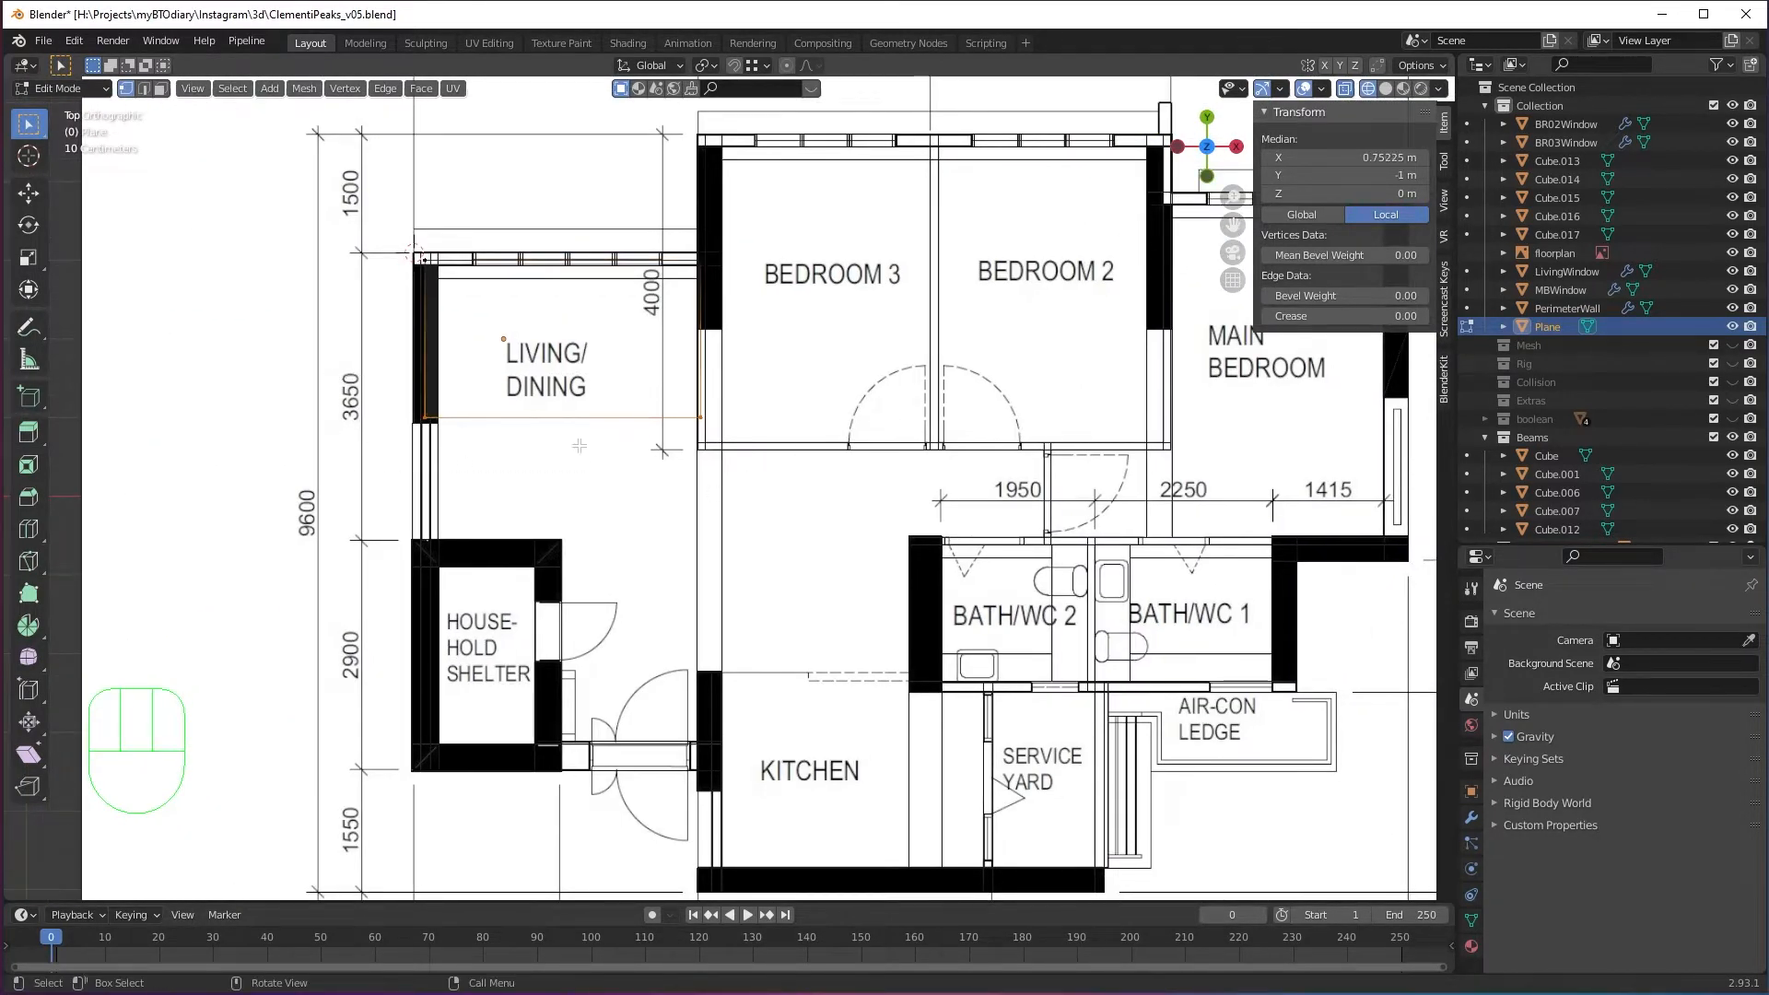
key(g)
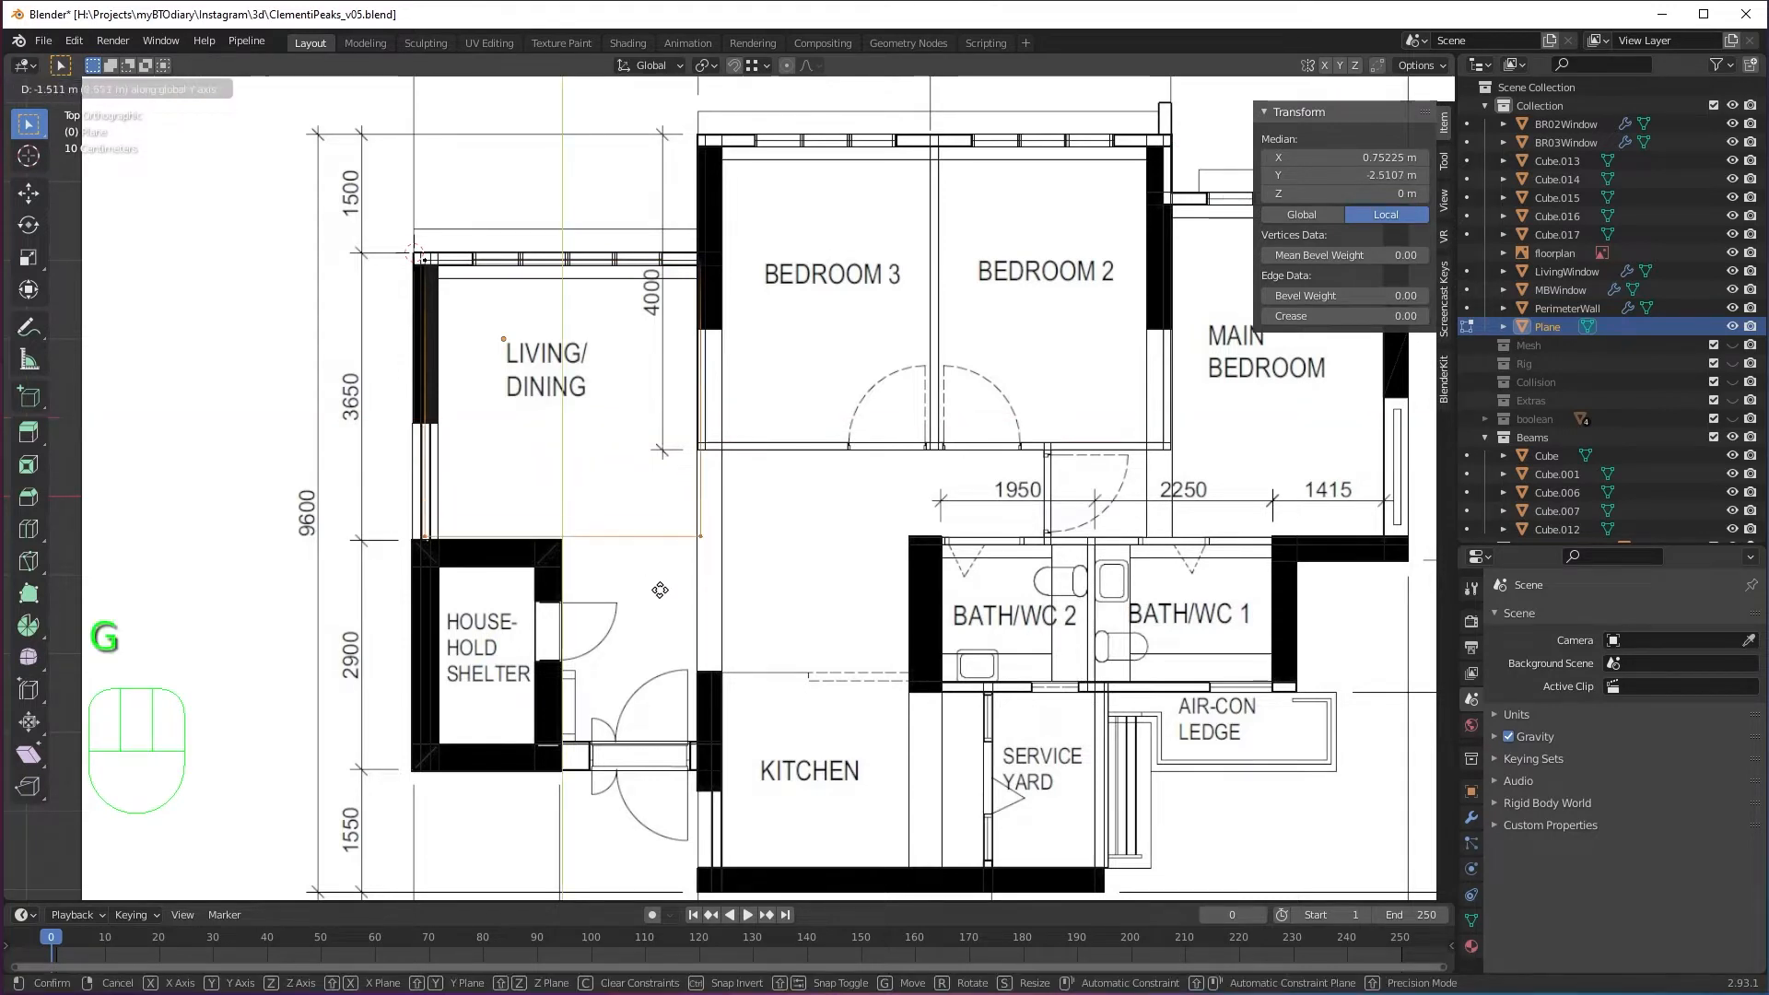
click(666, 597)
Add a loop cut through the plane along the household shelter's door-side wall, at local X of about 0.58 m.
scroll(460, 550, up, 3)
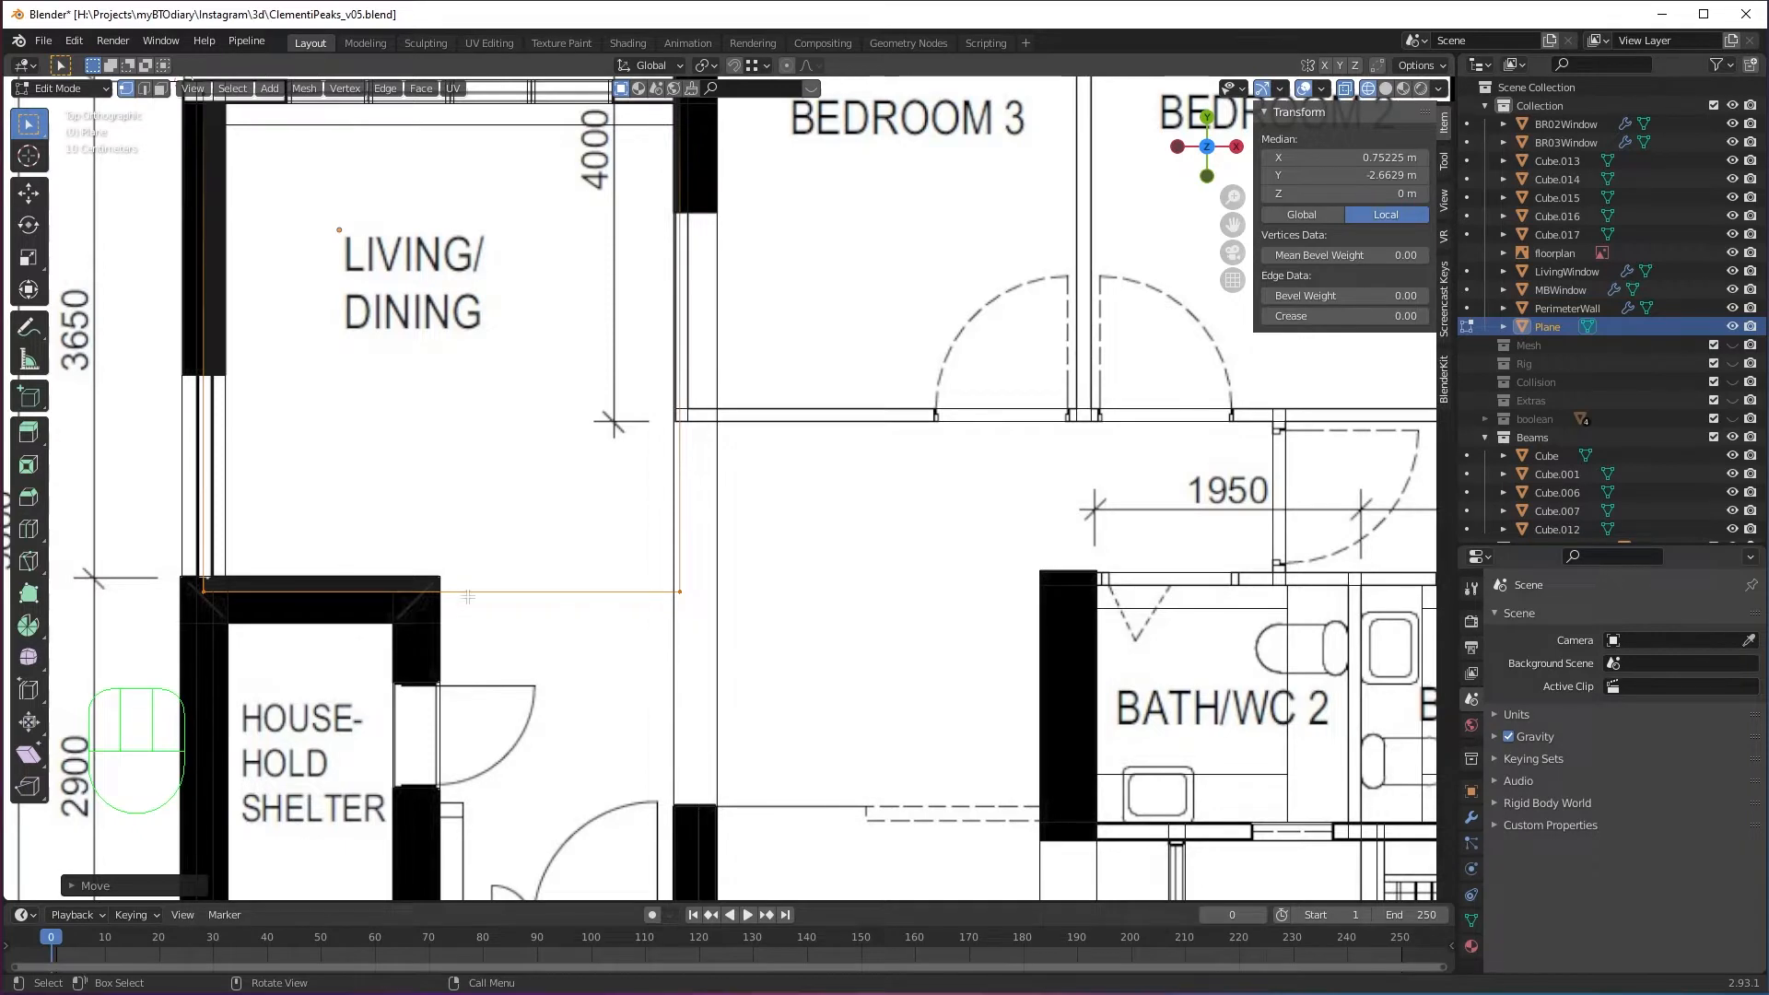
shift+middle_drag(468, 597, 572, 479)
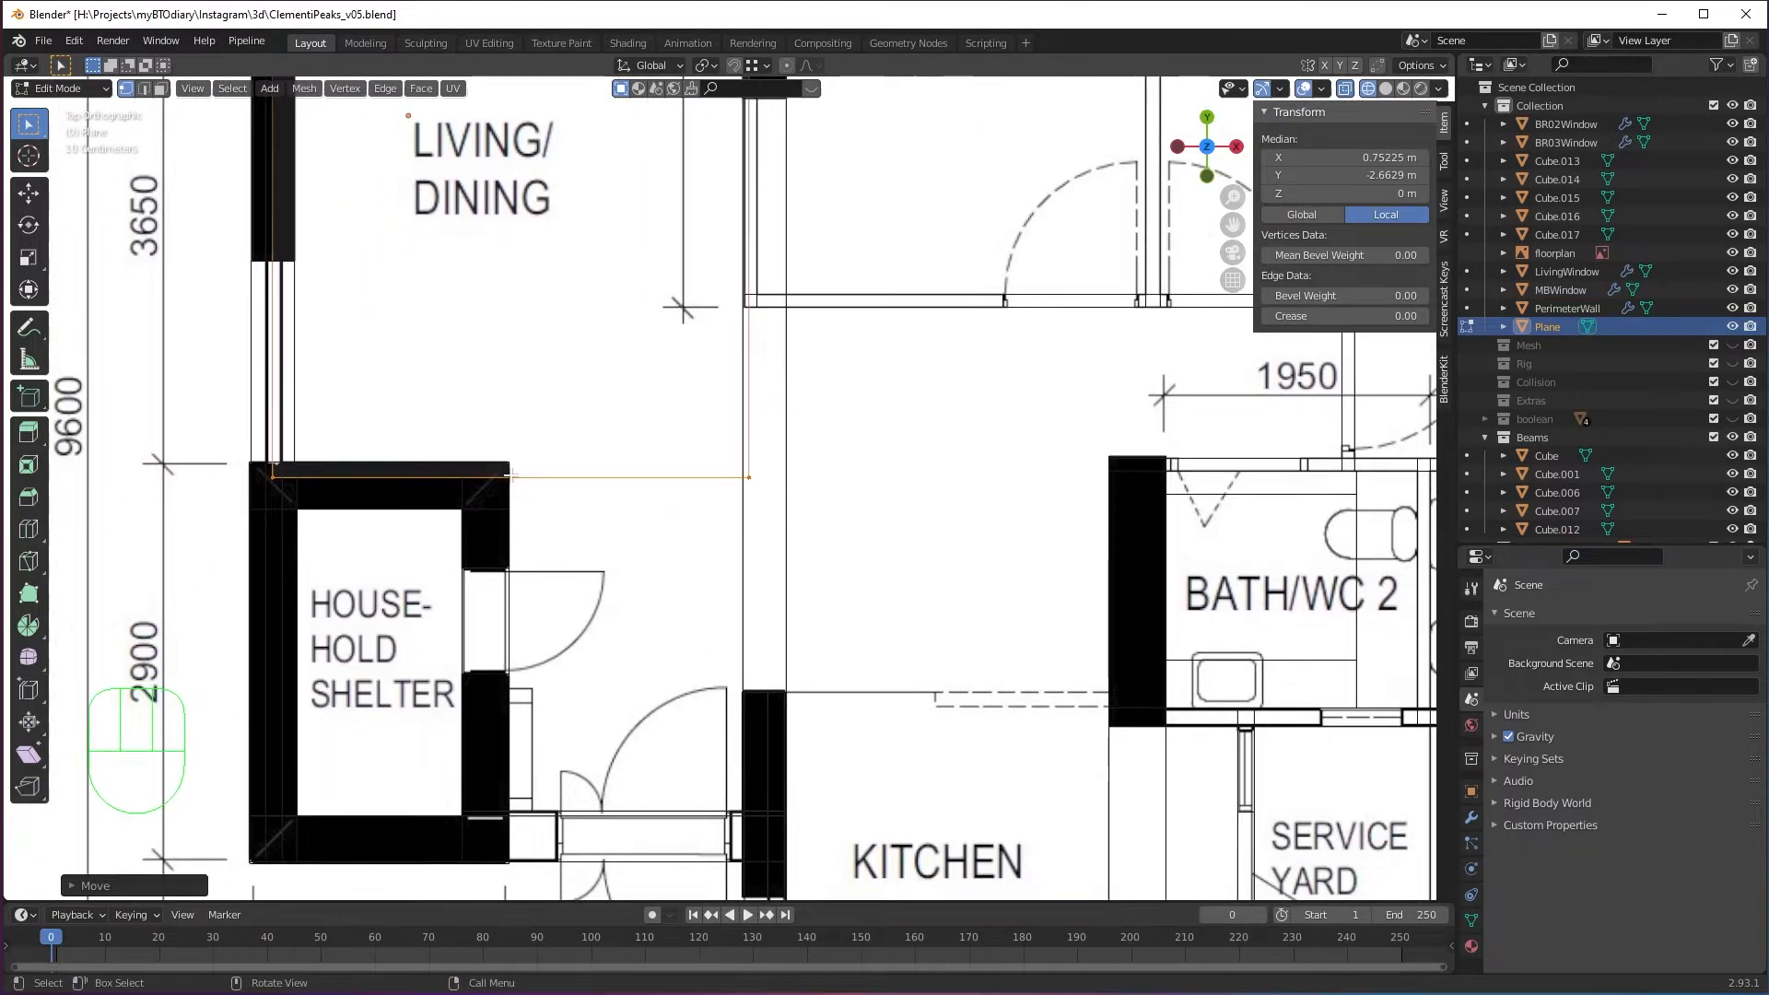
key(ctrl+r)
click(539, 480)
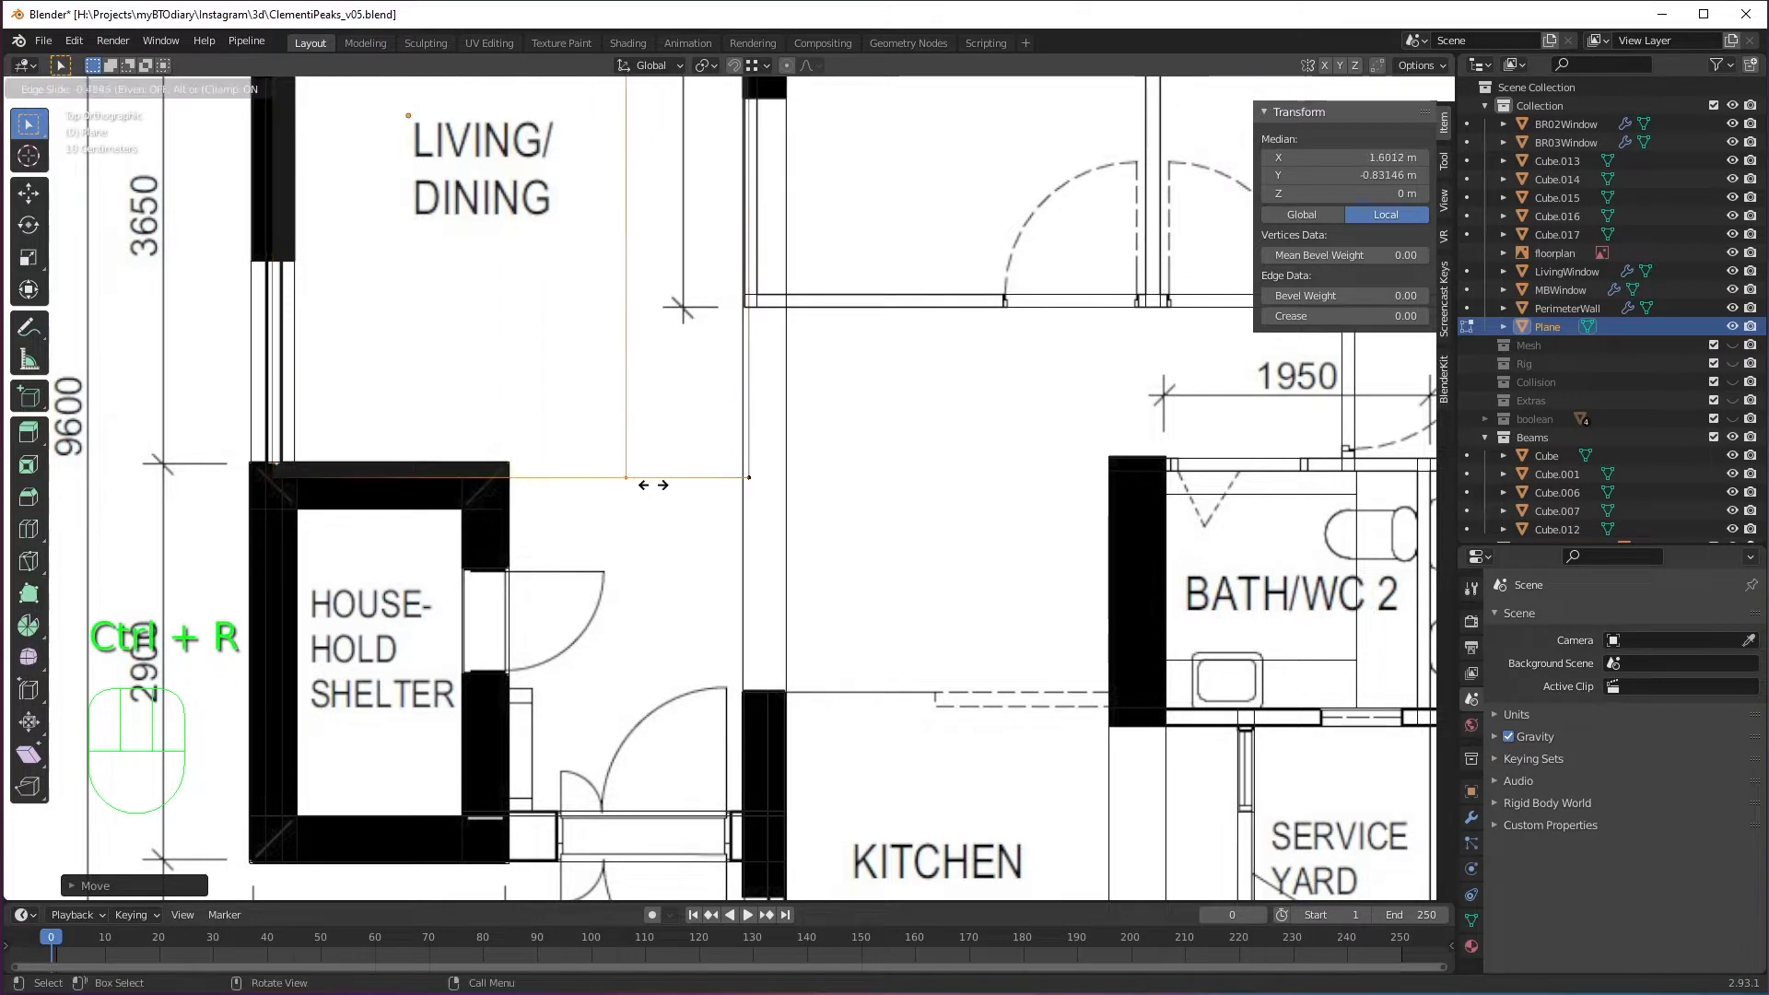
click(423, 447)
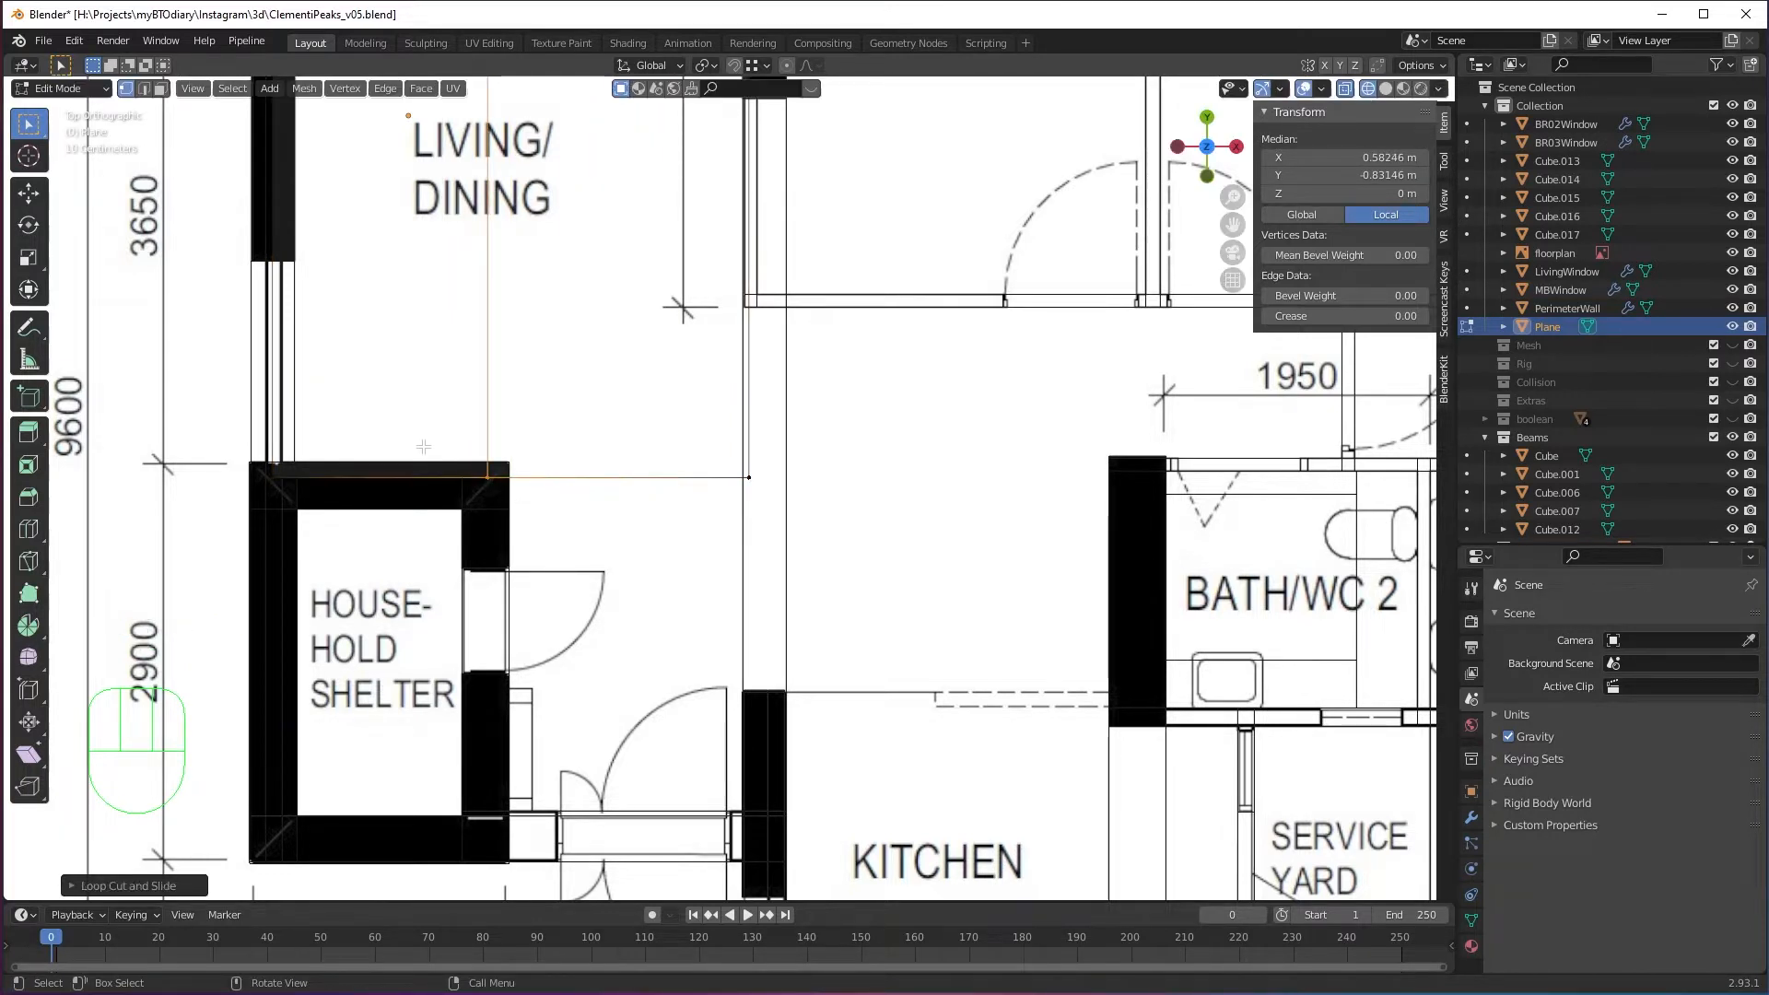
Extend the plane's lower edge along Y to the outer side of the entrance wall, at local Y -5.5364 m.
drag(189, 437, 902, 581)
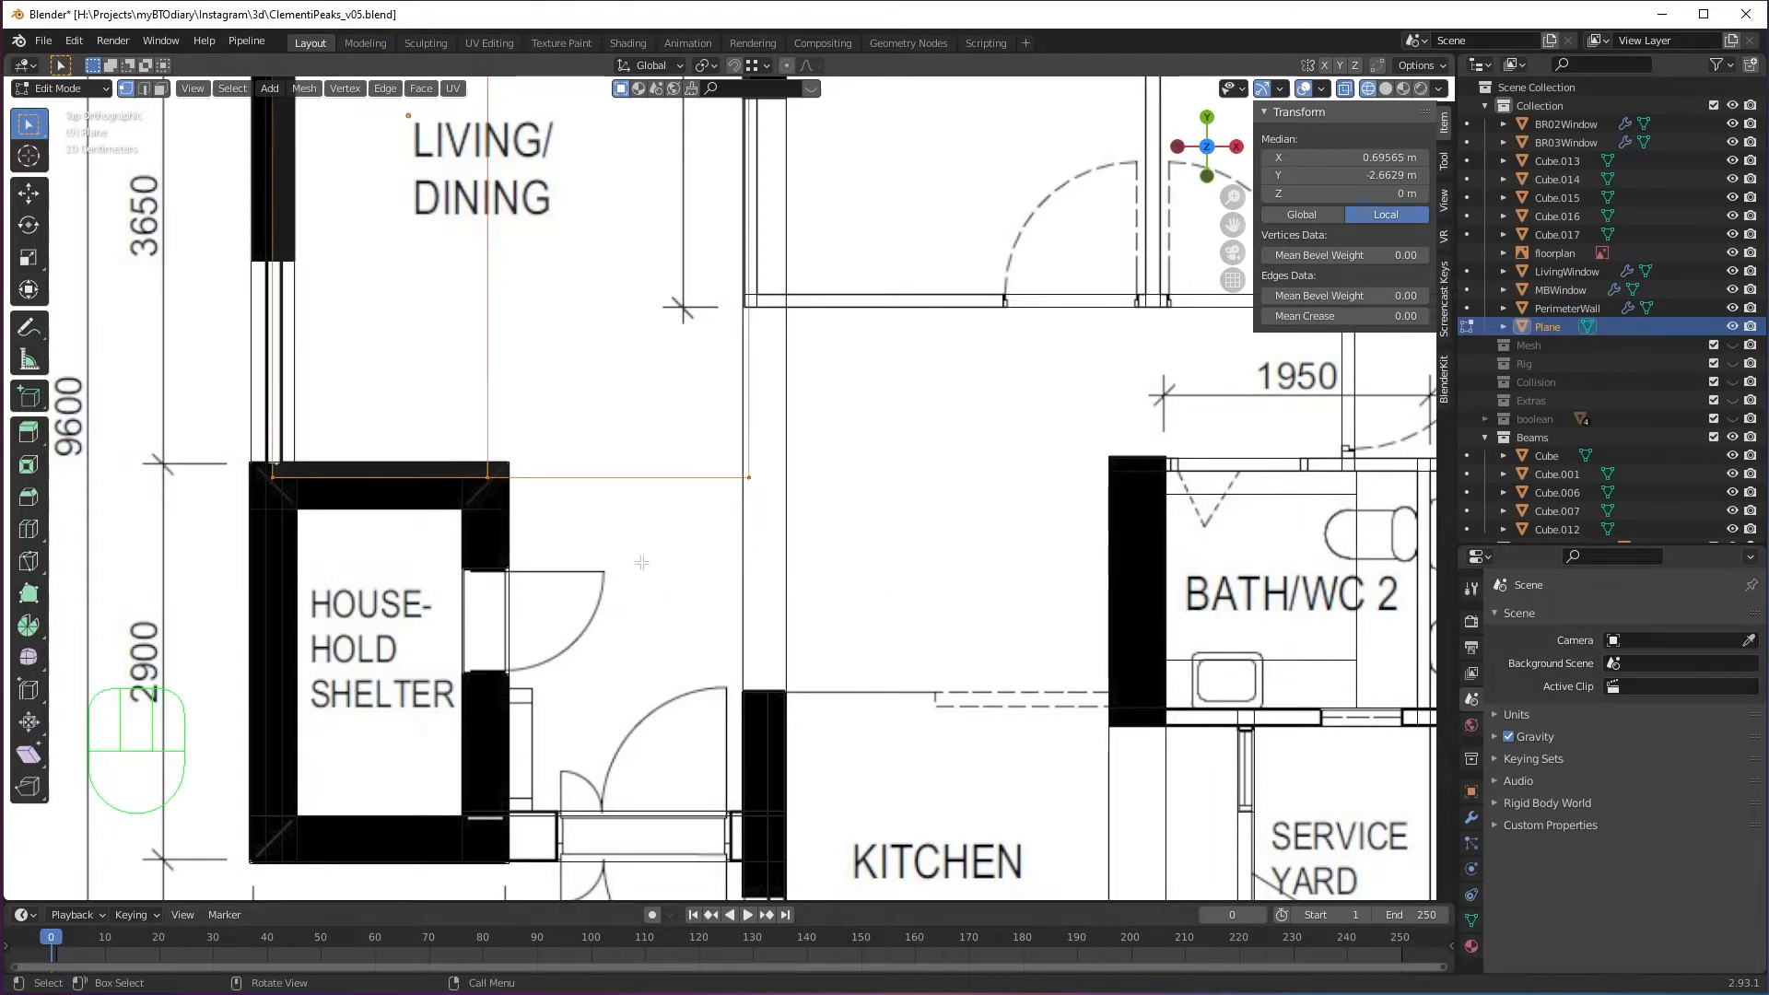
key(g)
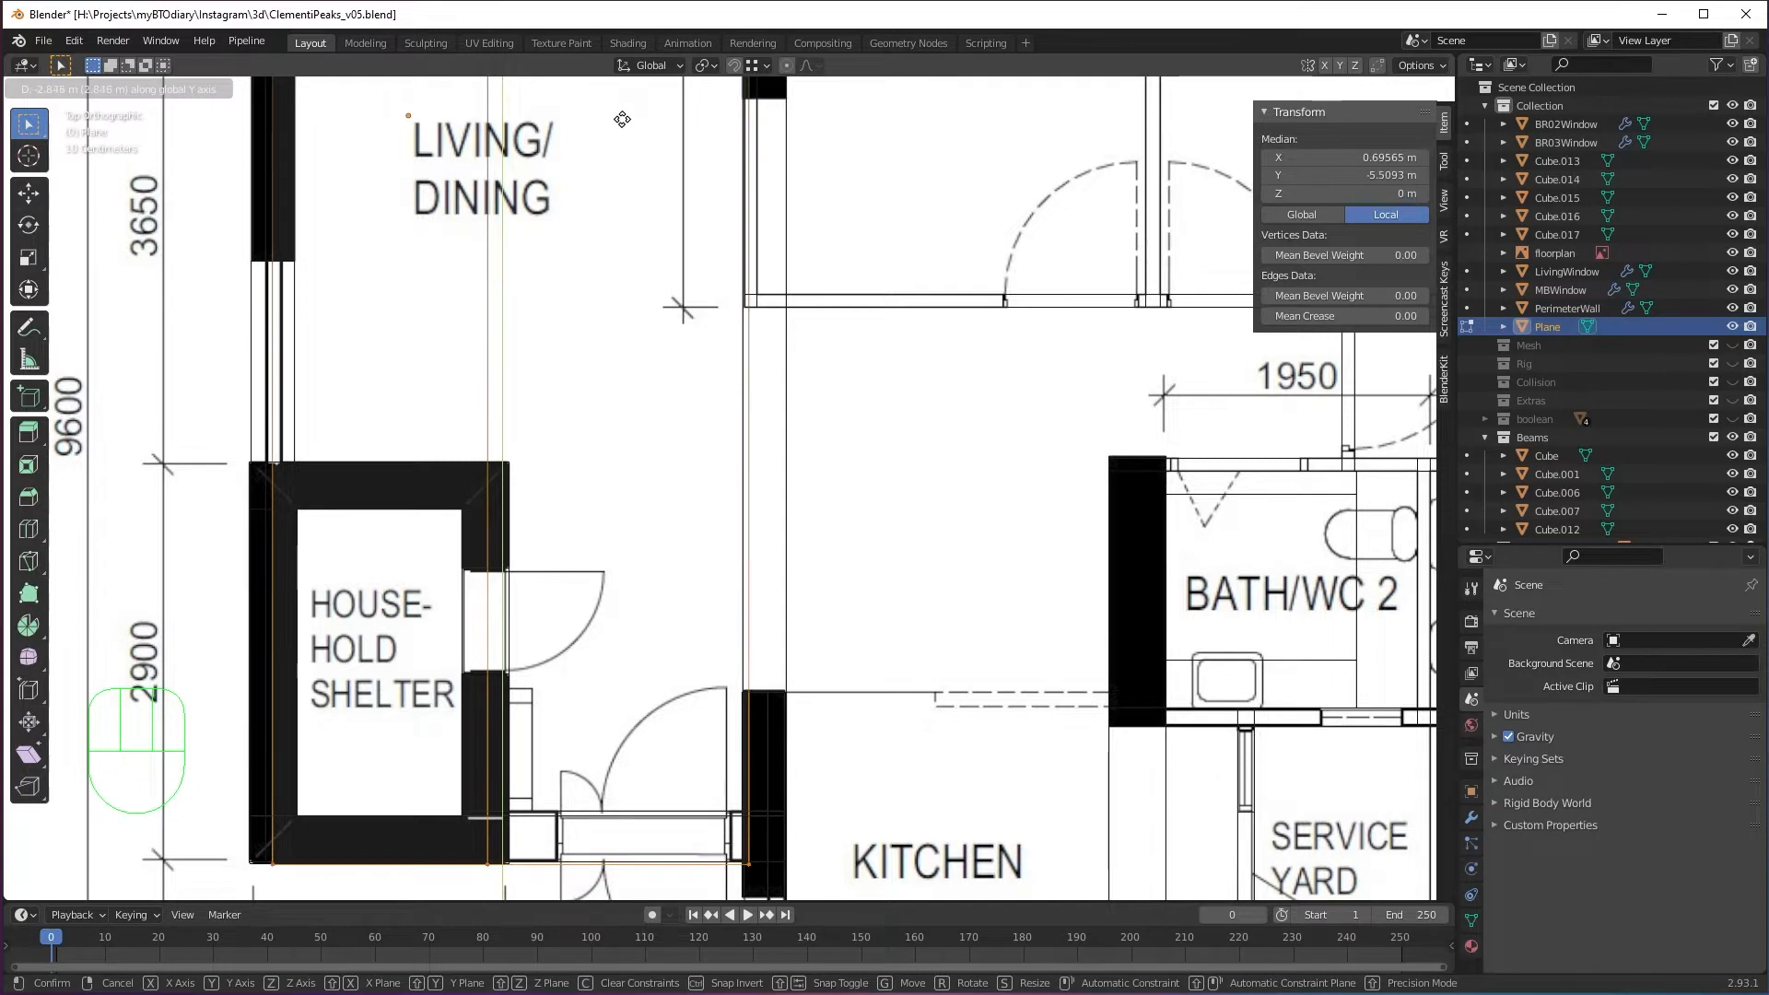
click(621, 122)
Add a crosswise loop cut and align it along Y with the upper end of the kitchen's side wall, at local Y -4.226 m.
shift+middle_drag(787, 709, 665, 715)
key(ctrl+r)
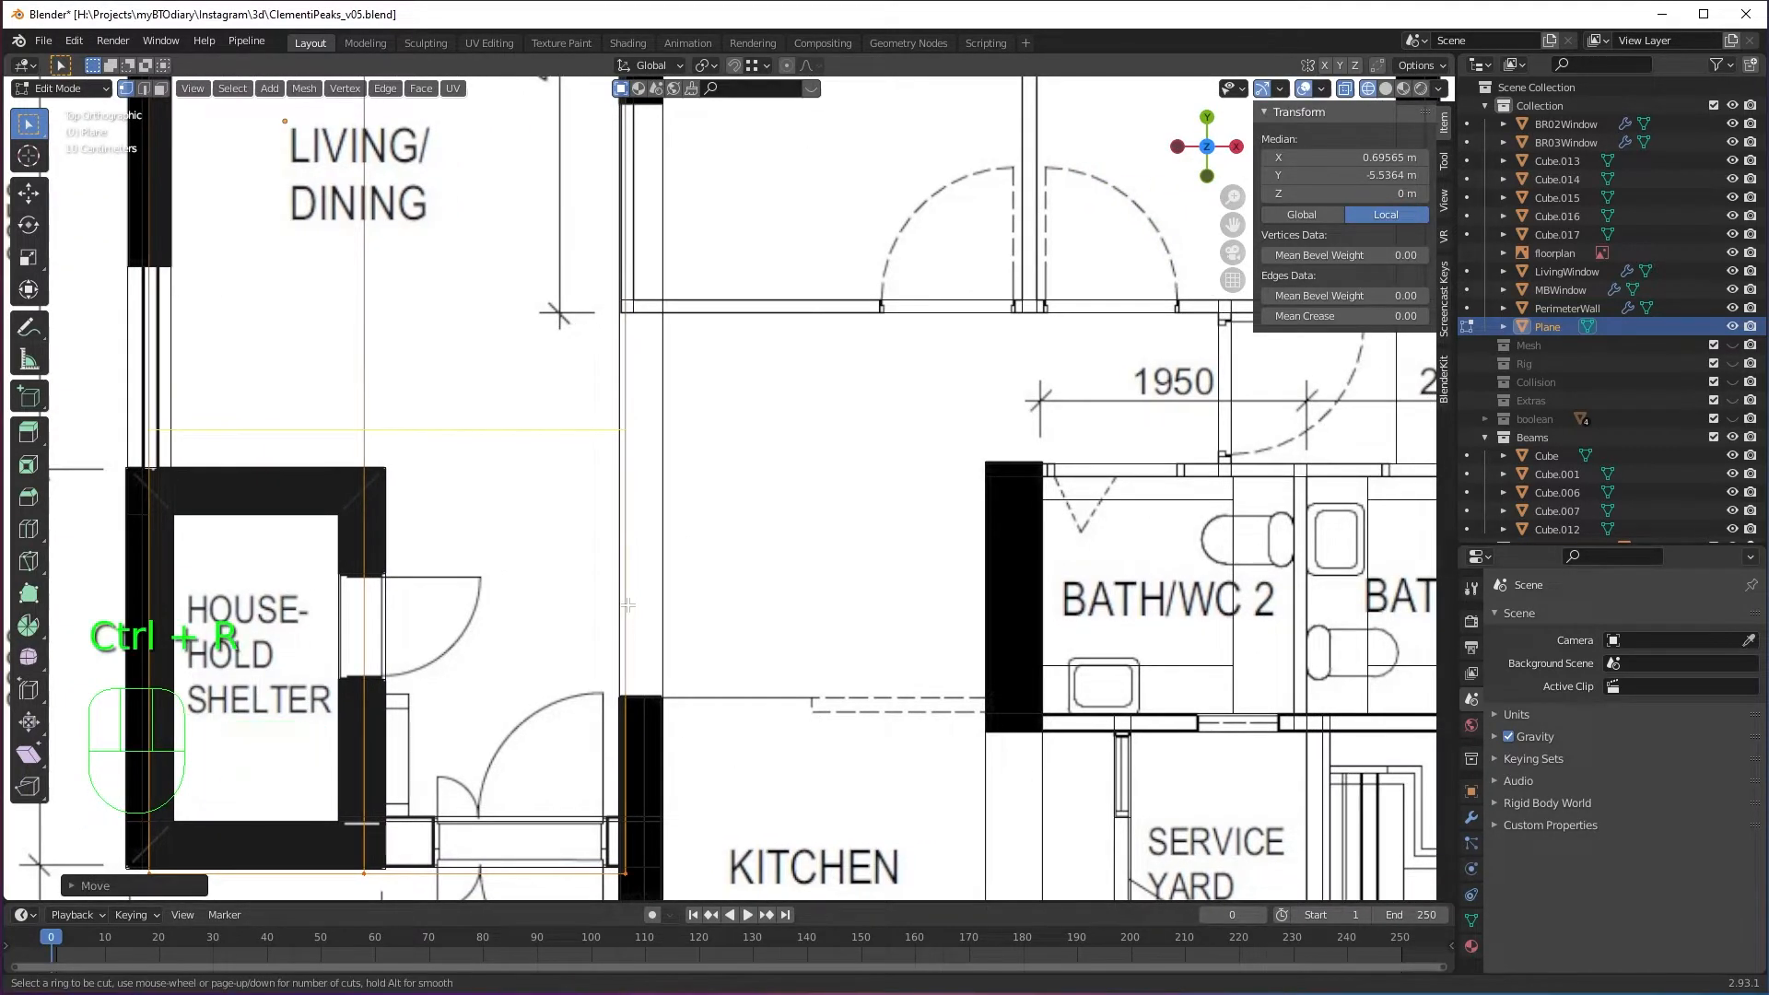
click(623, 608)
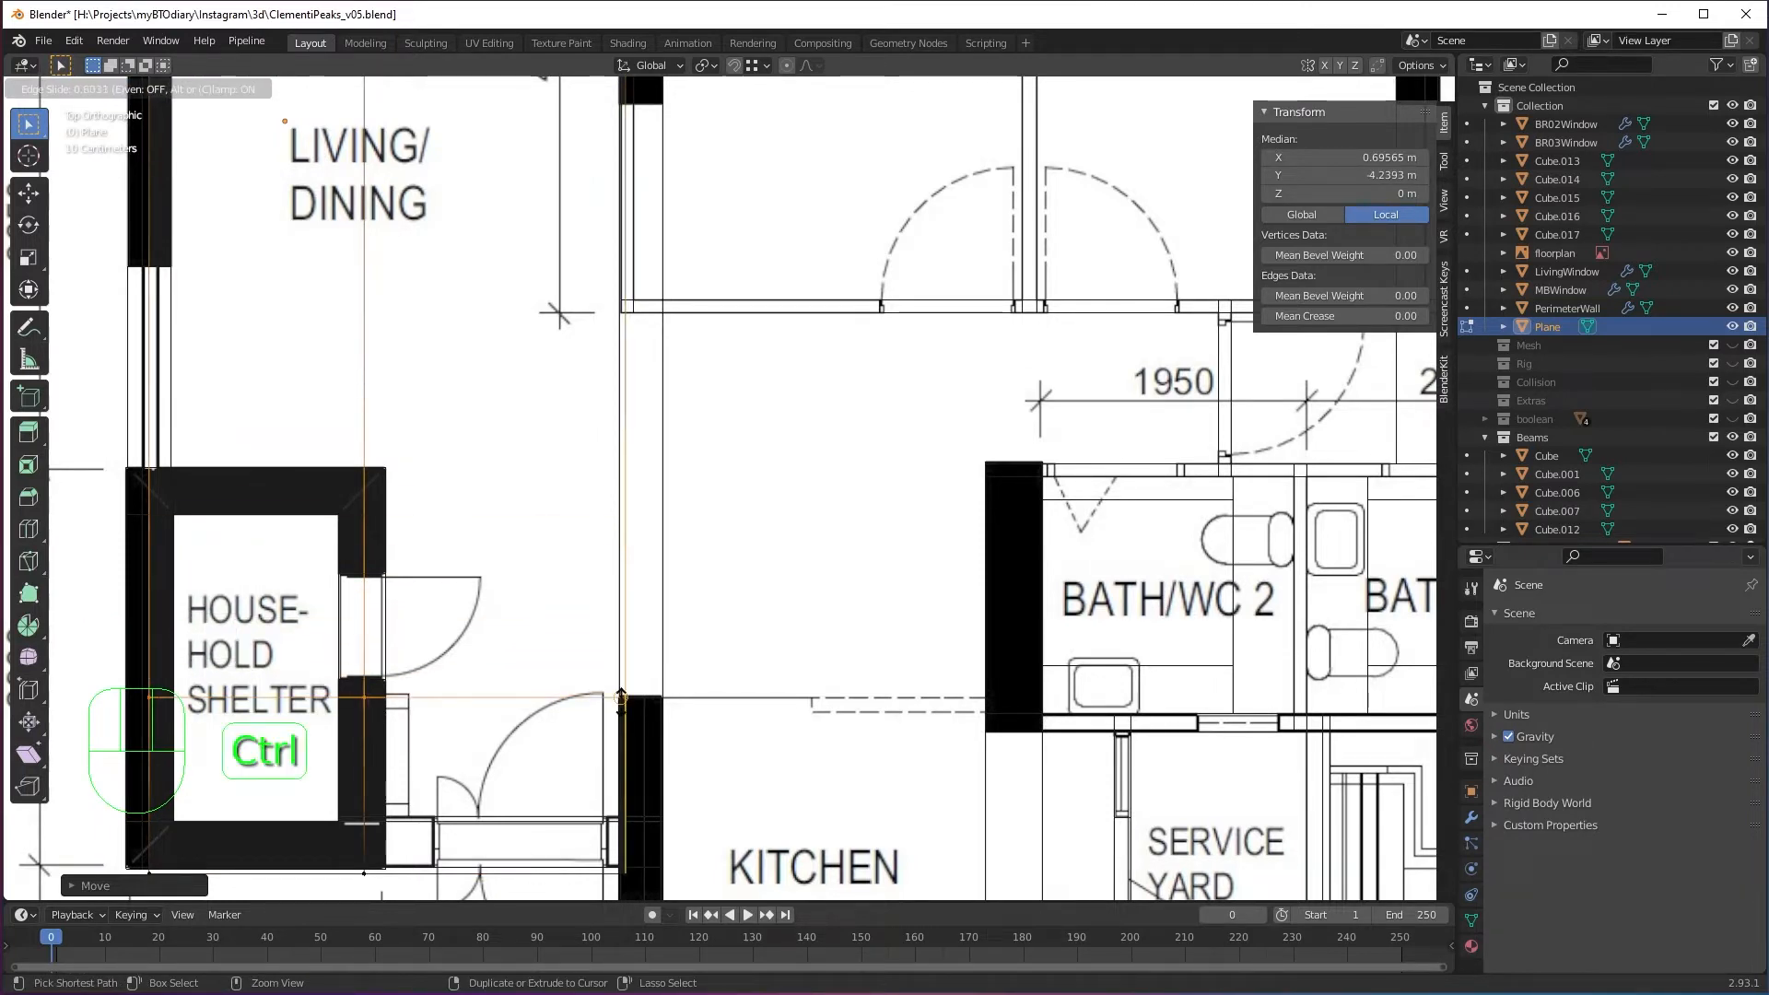
ctrl+click(623, 696)
shift+middle_drag(689, 675, 646, 621)
scroll(646, 621, up, 3)
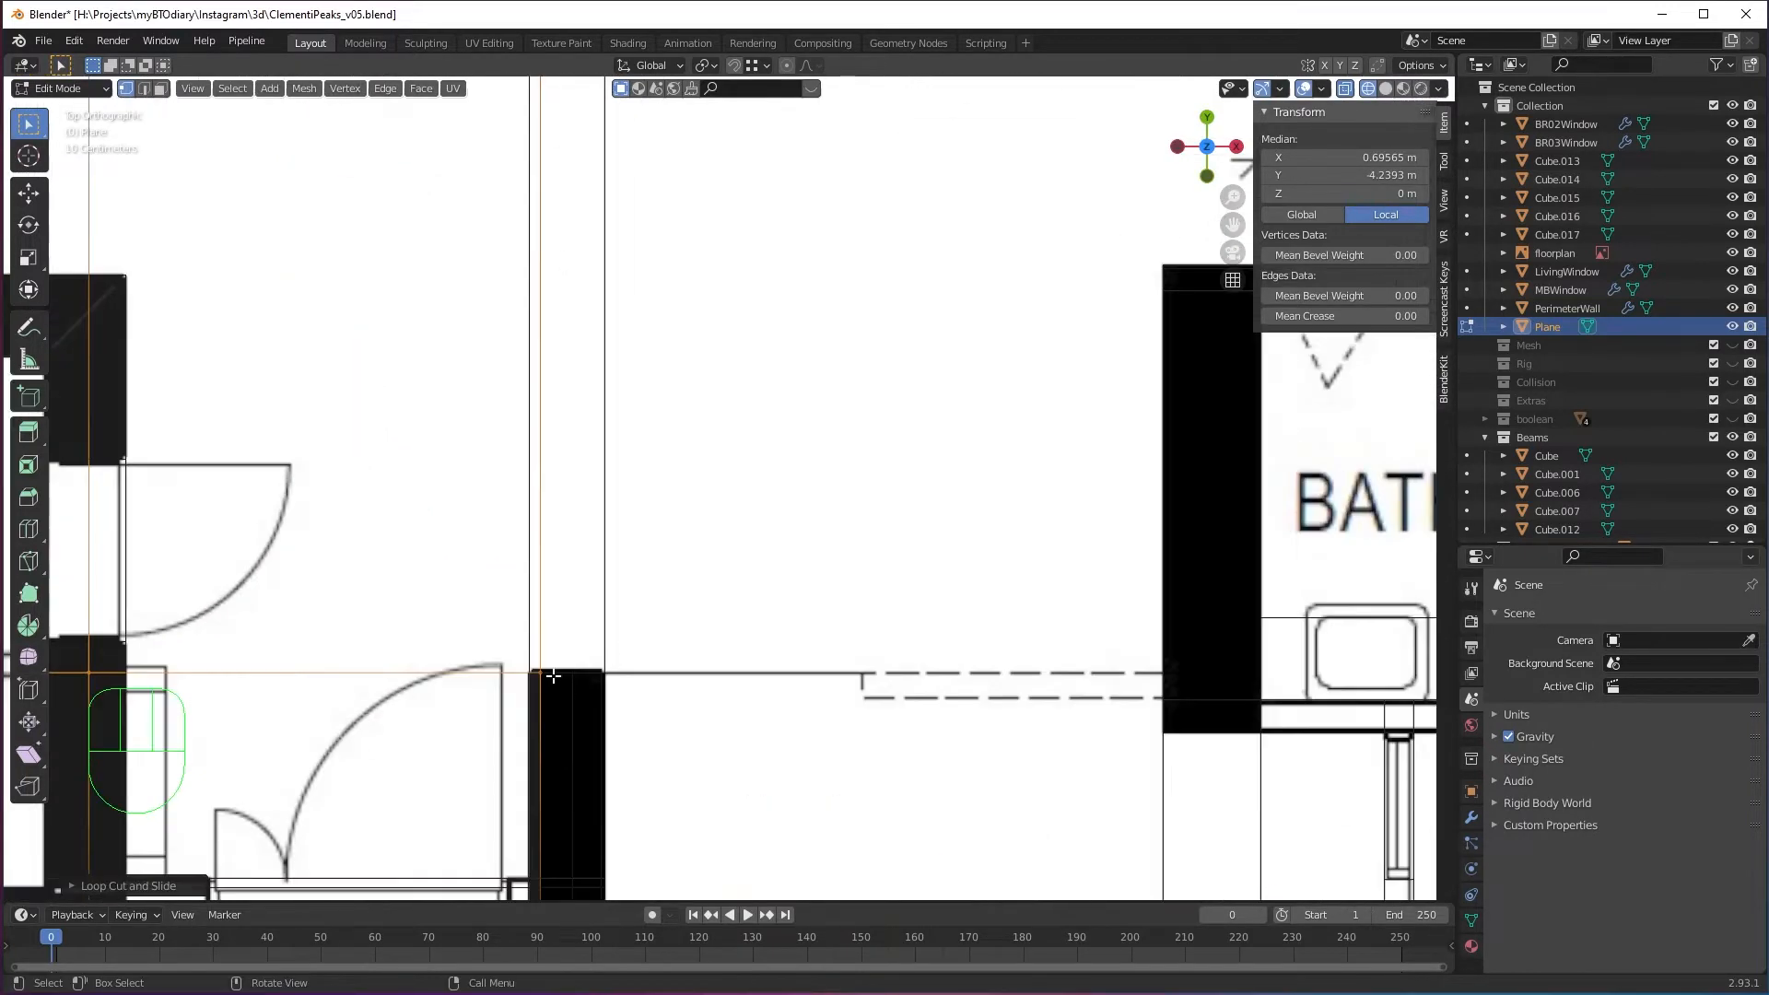
key(g)
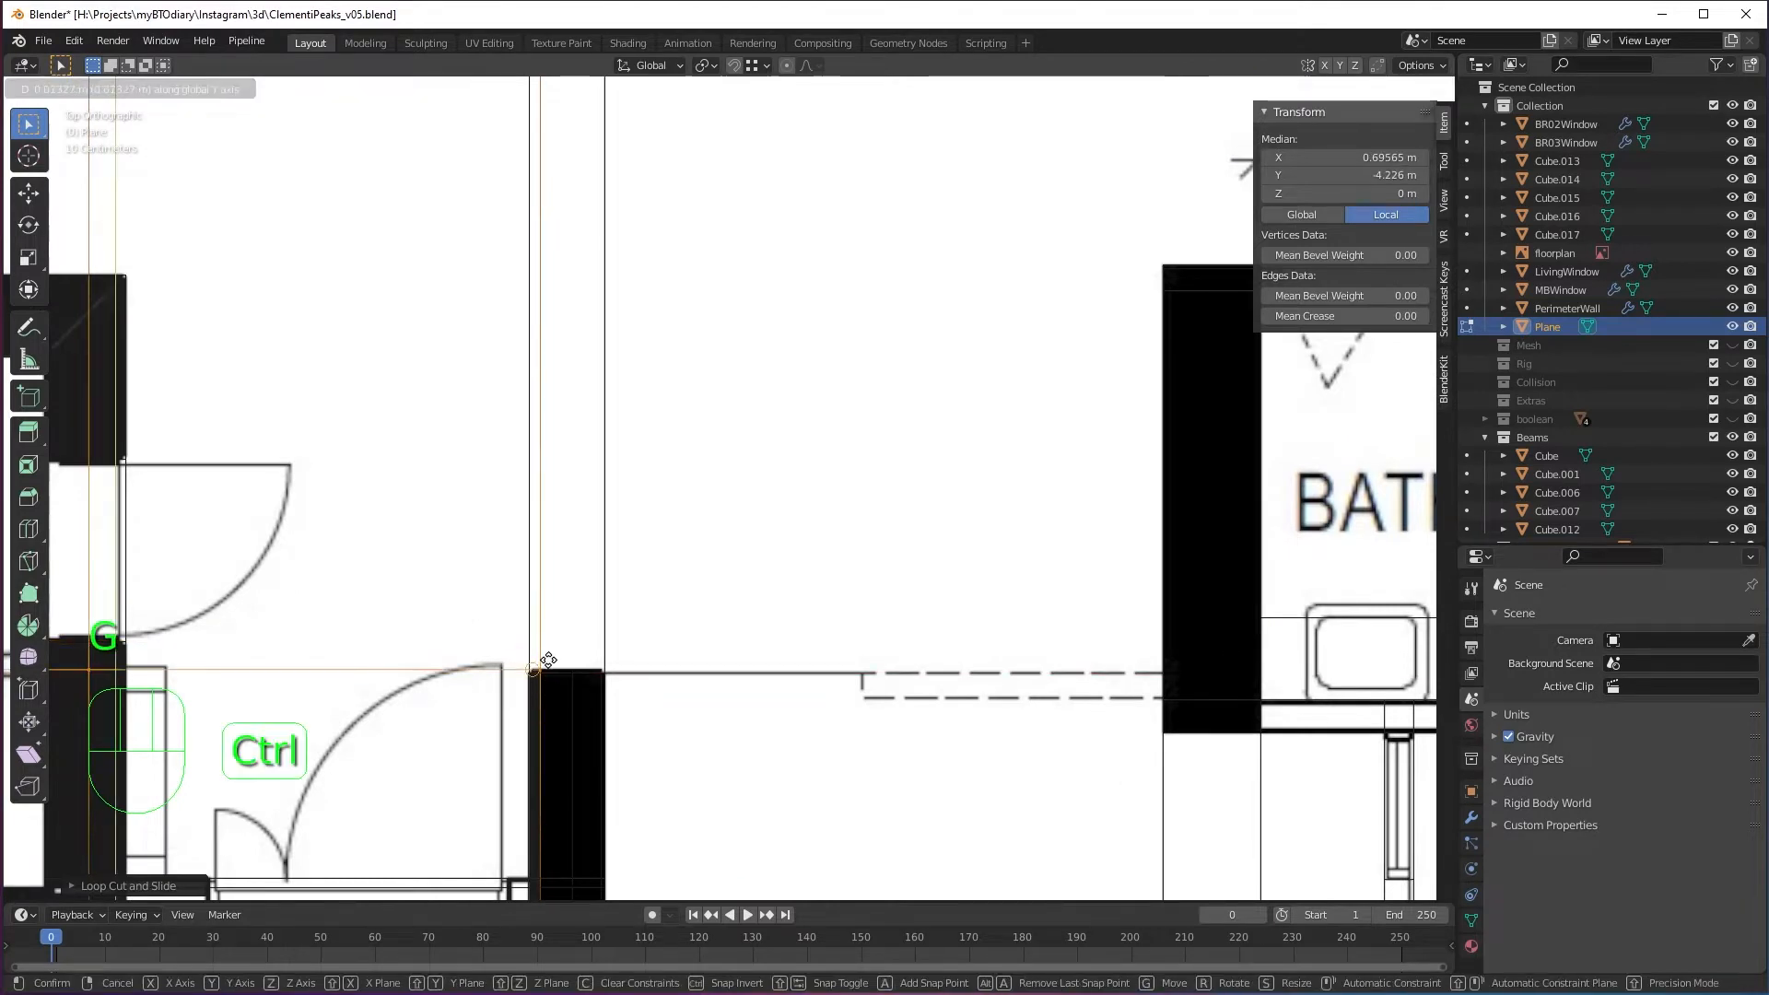
click(538, 670)
scroll(538, 670, down, 2)
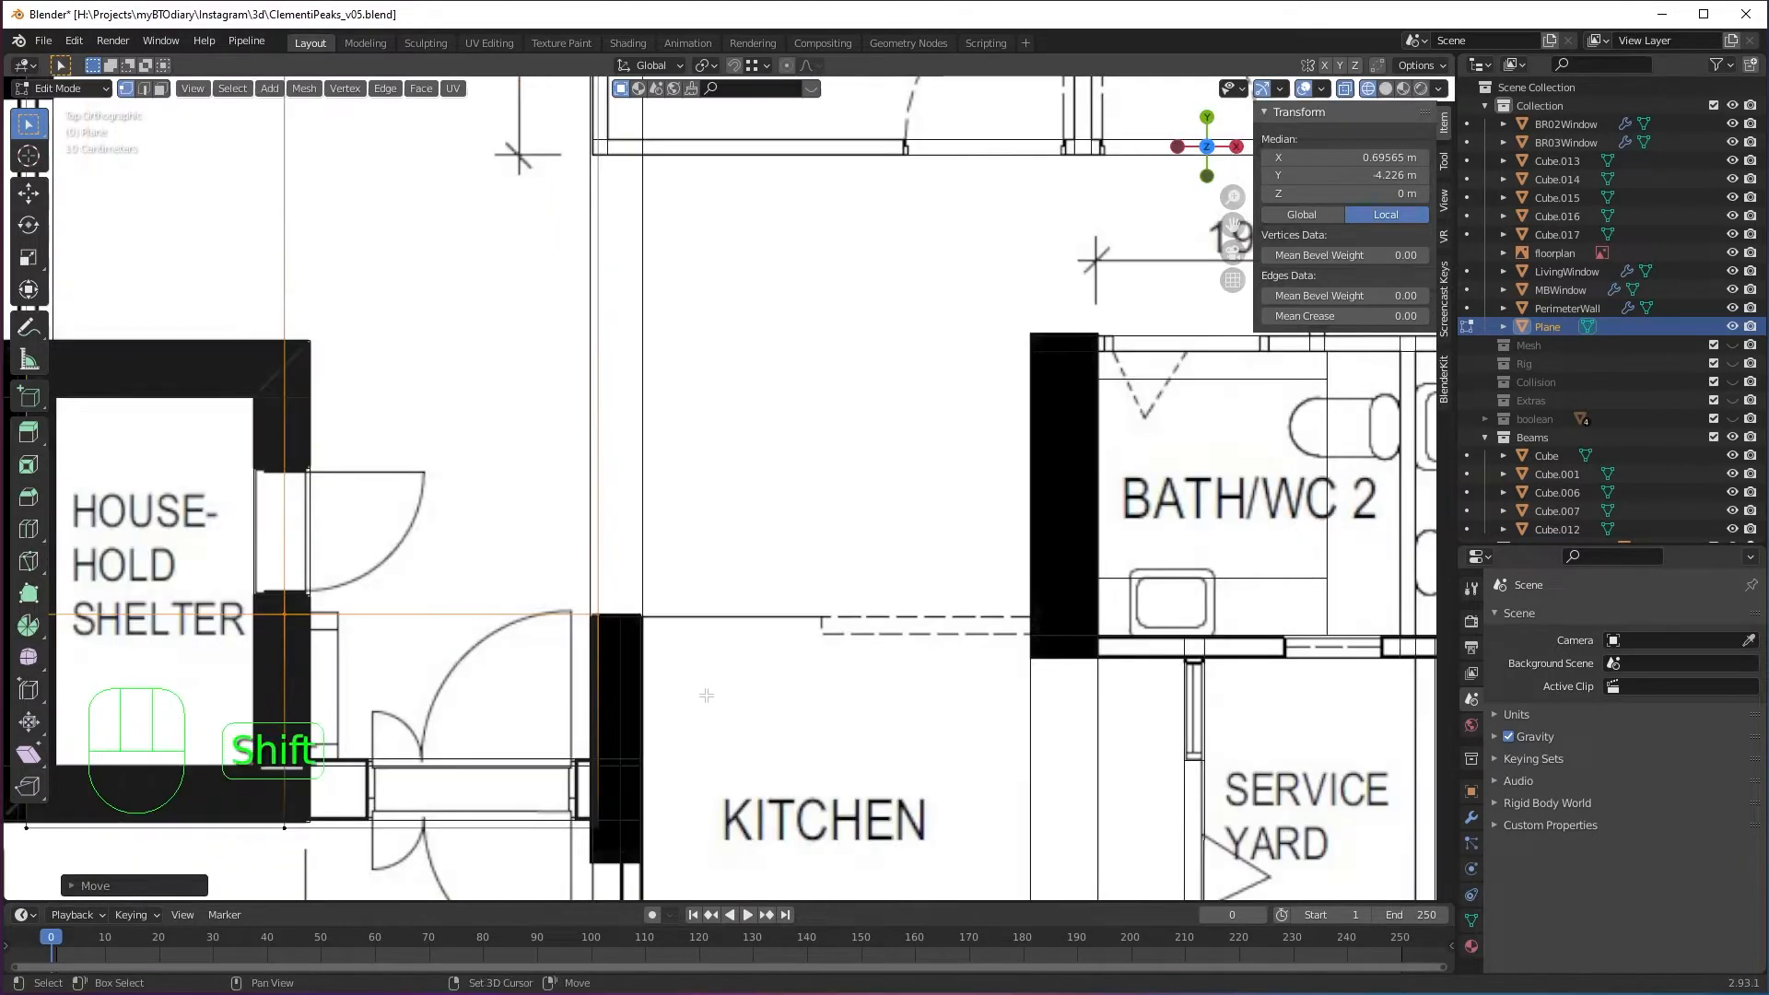
shift+middle_drag(715, 616, 593, 594)
scroll(567, 656, down, 2)
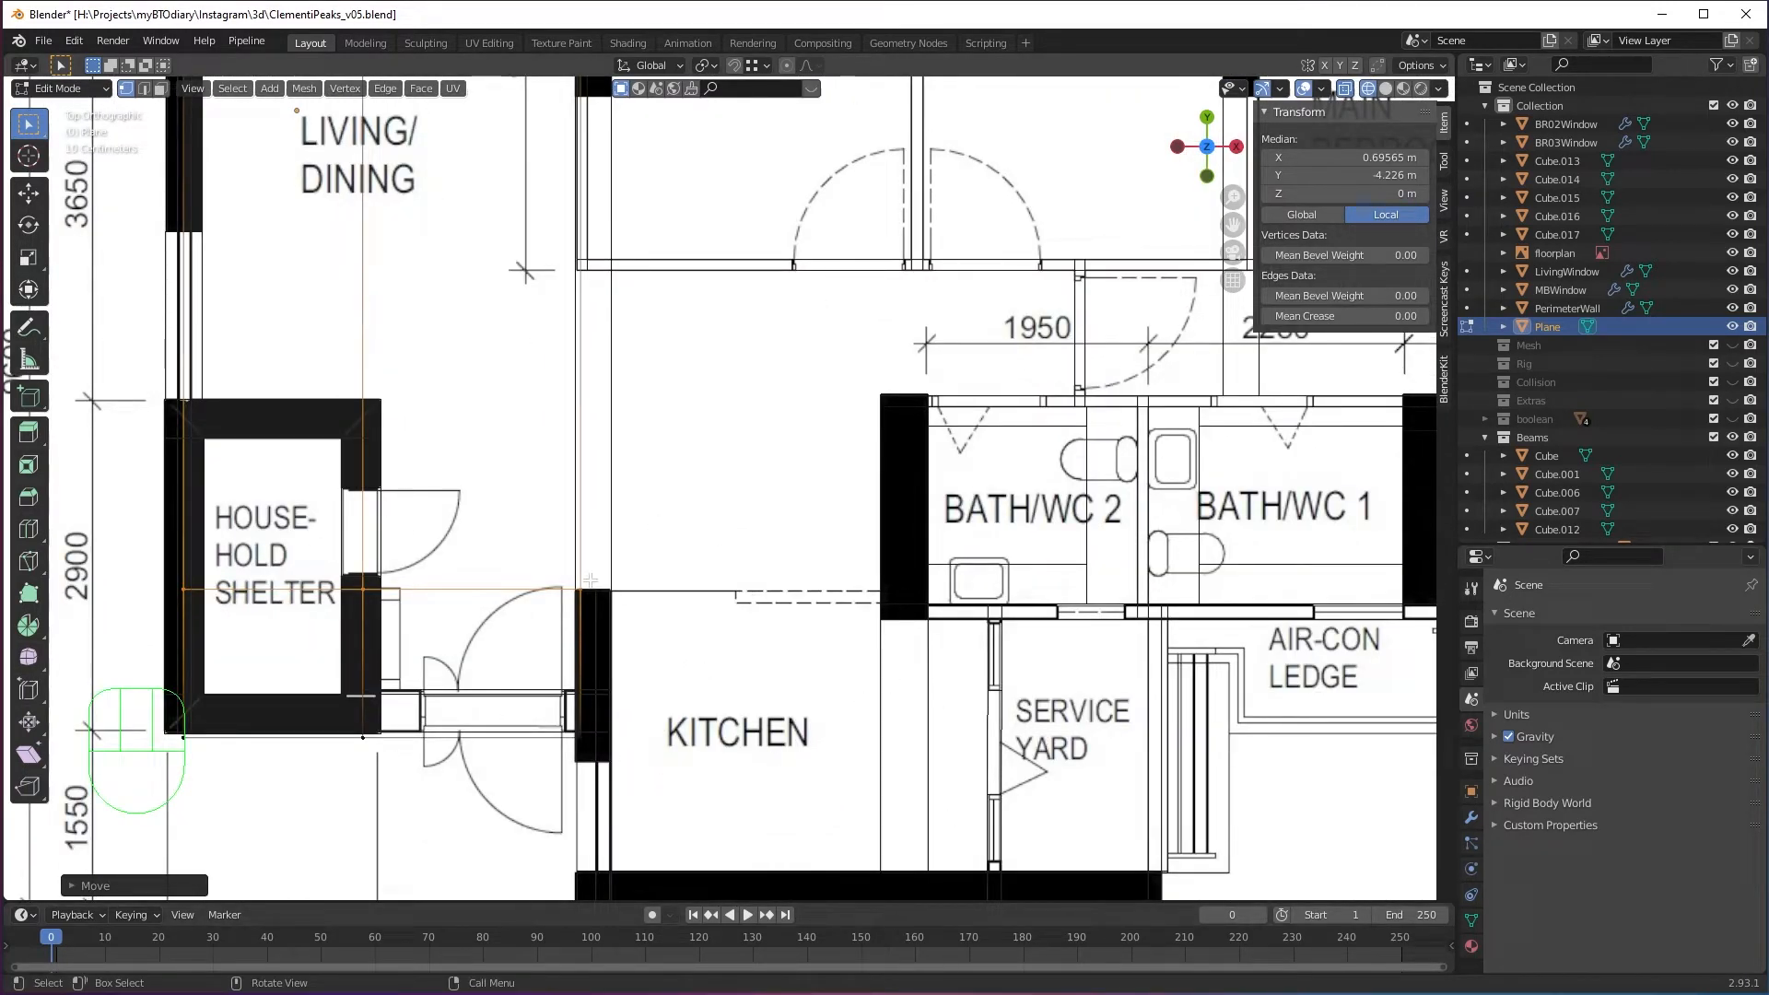
Move the plane's right edge along X into bedroom 3's left wall, at local X 2.5265 m.
shift+middle_drag(666, 314, 677, 419)
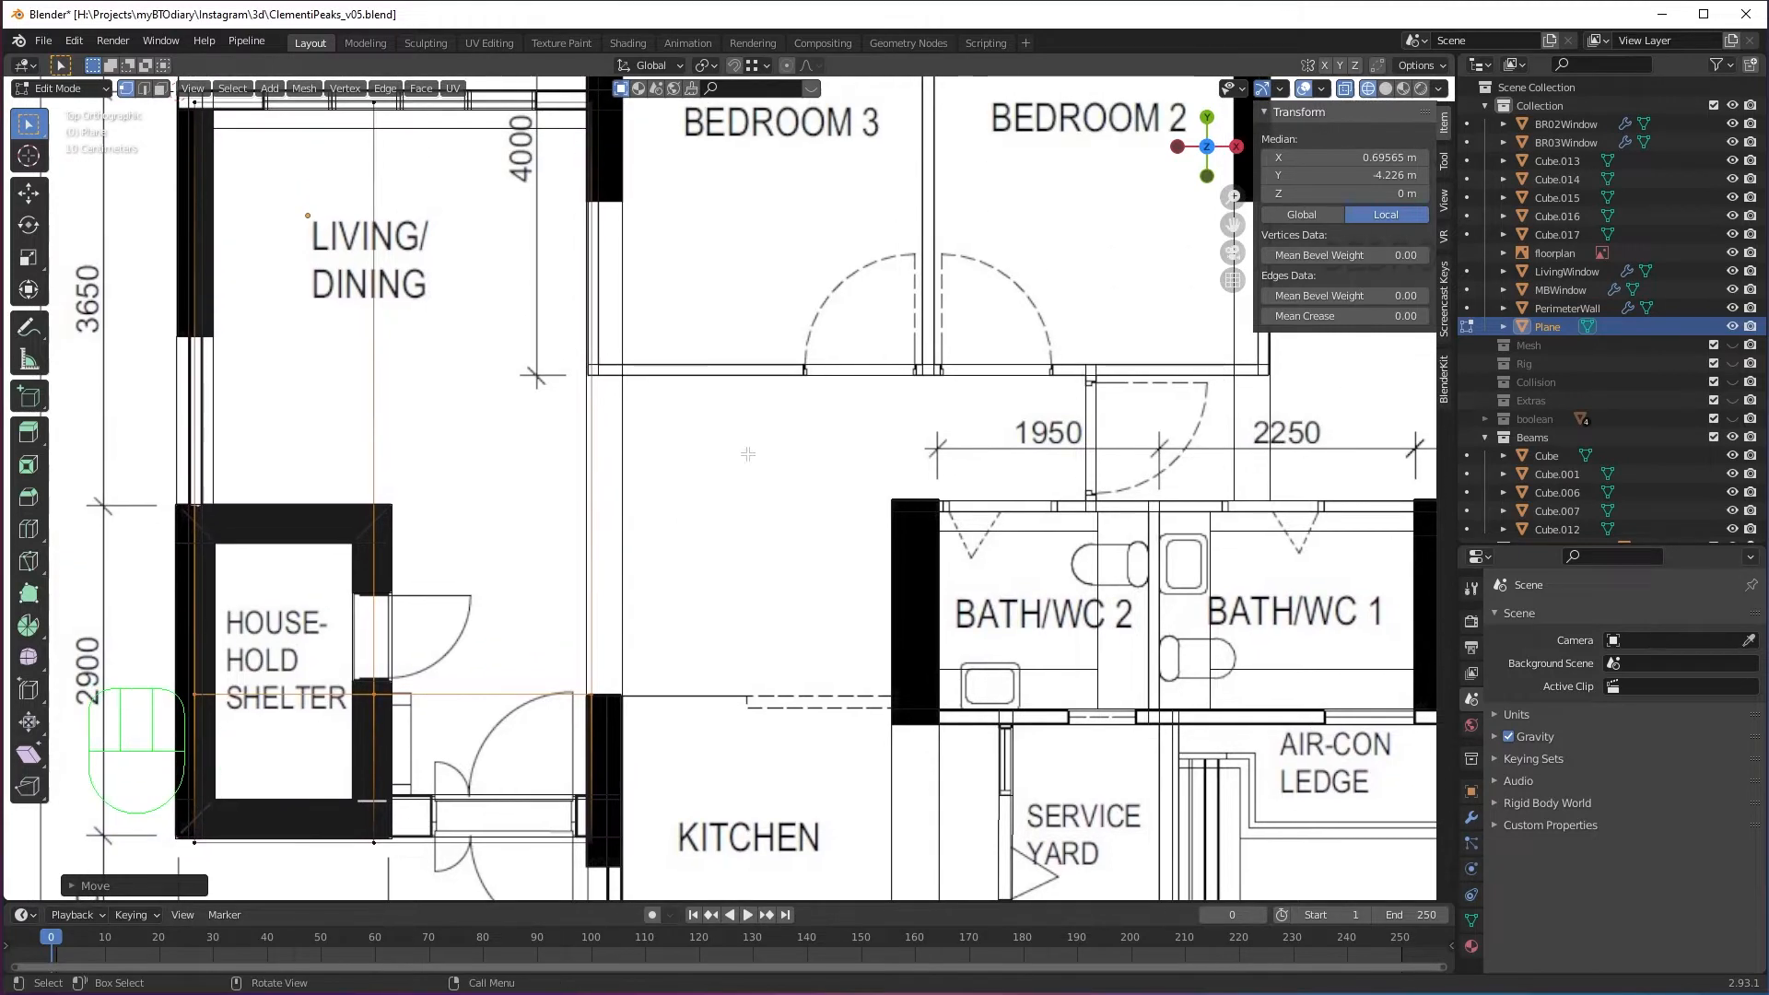
scroll(534, 599, up, 2)
shift+middle_drag(578, 504, 610, 549)
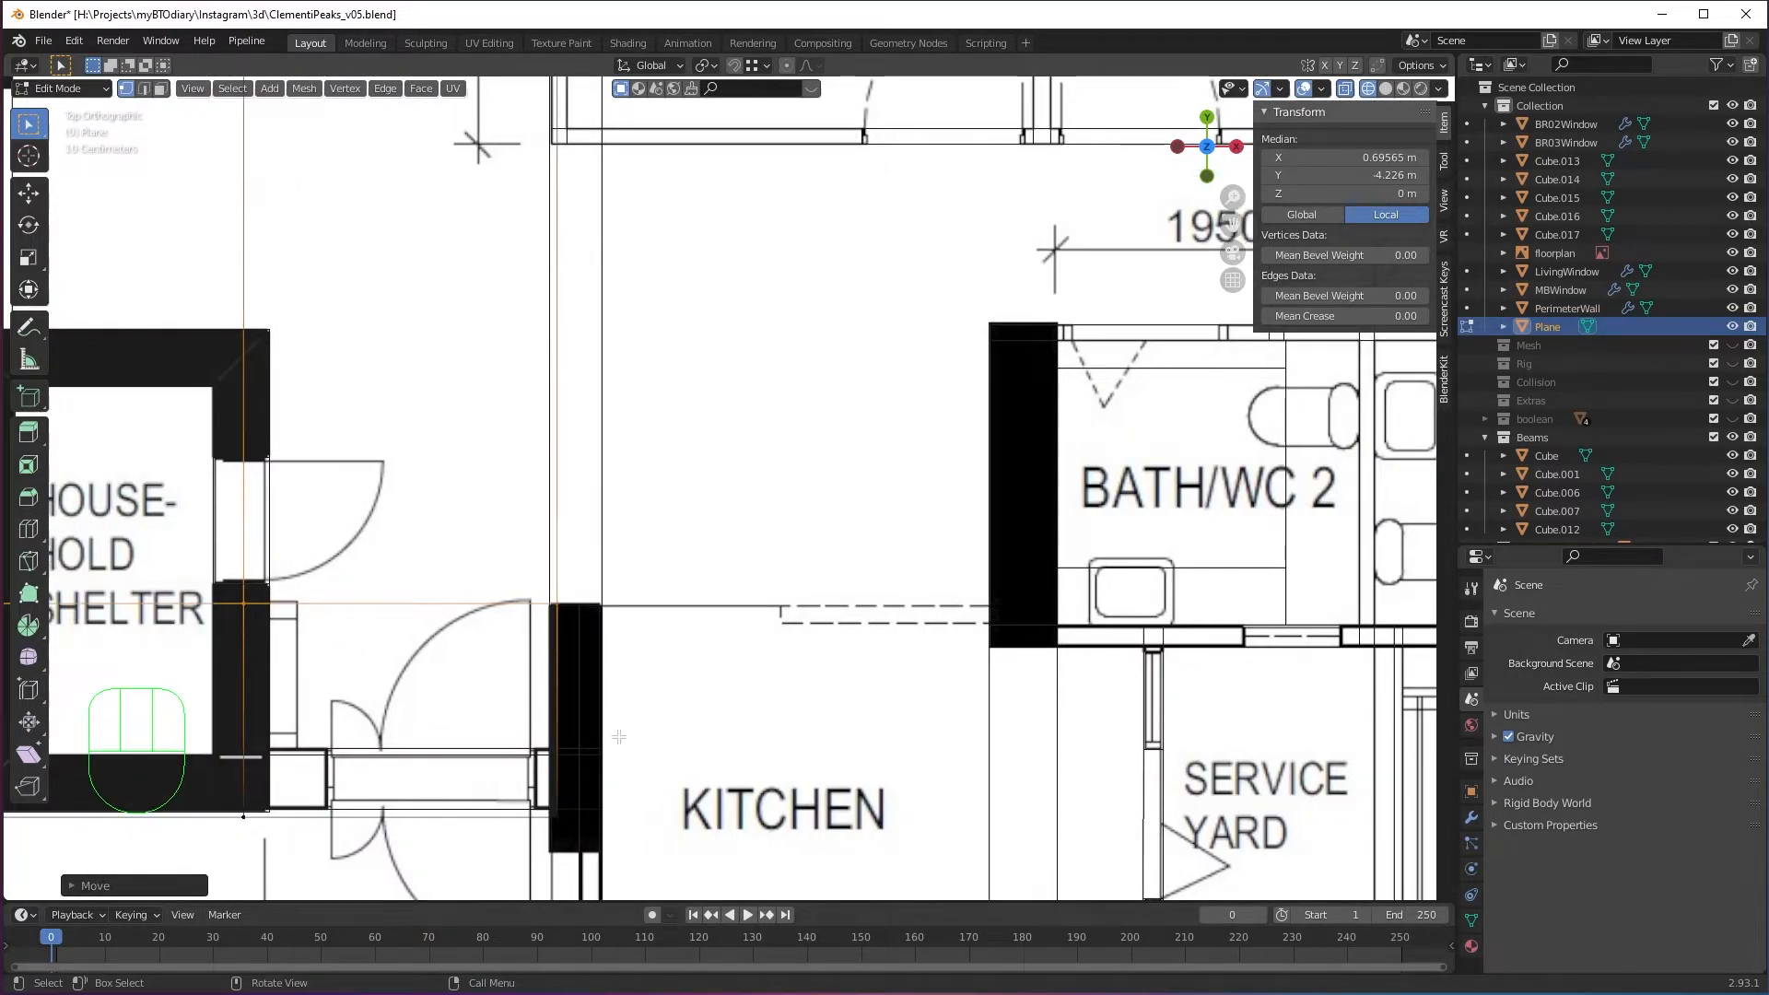
scroll(673, 616, down, 3)
alt+middle_drag(673, 615, 823, 655)
scroll(744, 328, down, 2)
shift+middle_drag(744, 328, 736, 272)
drag(688, 255, 925, 820)
scroll(730, 487, up, 5)
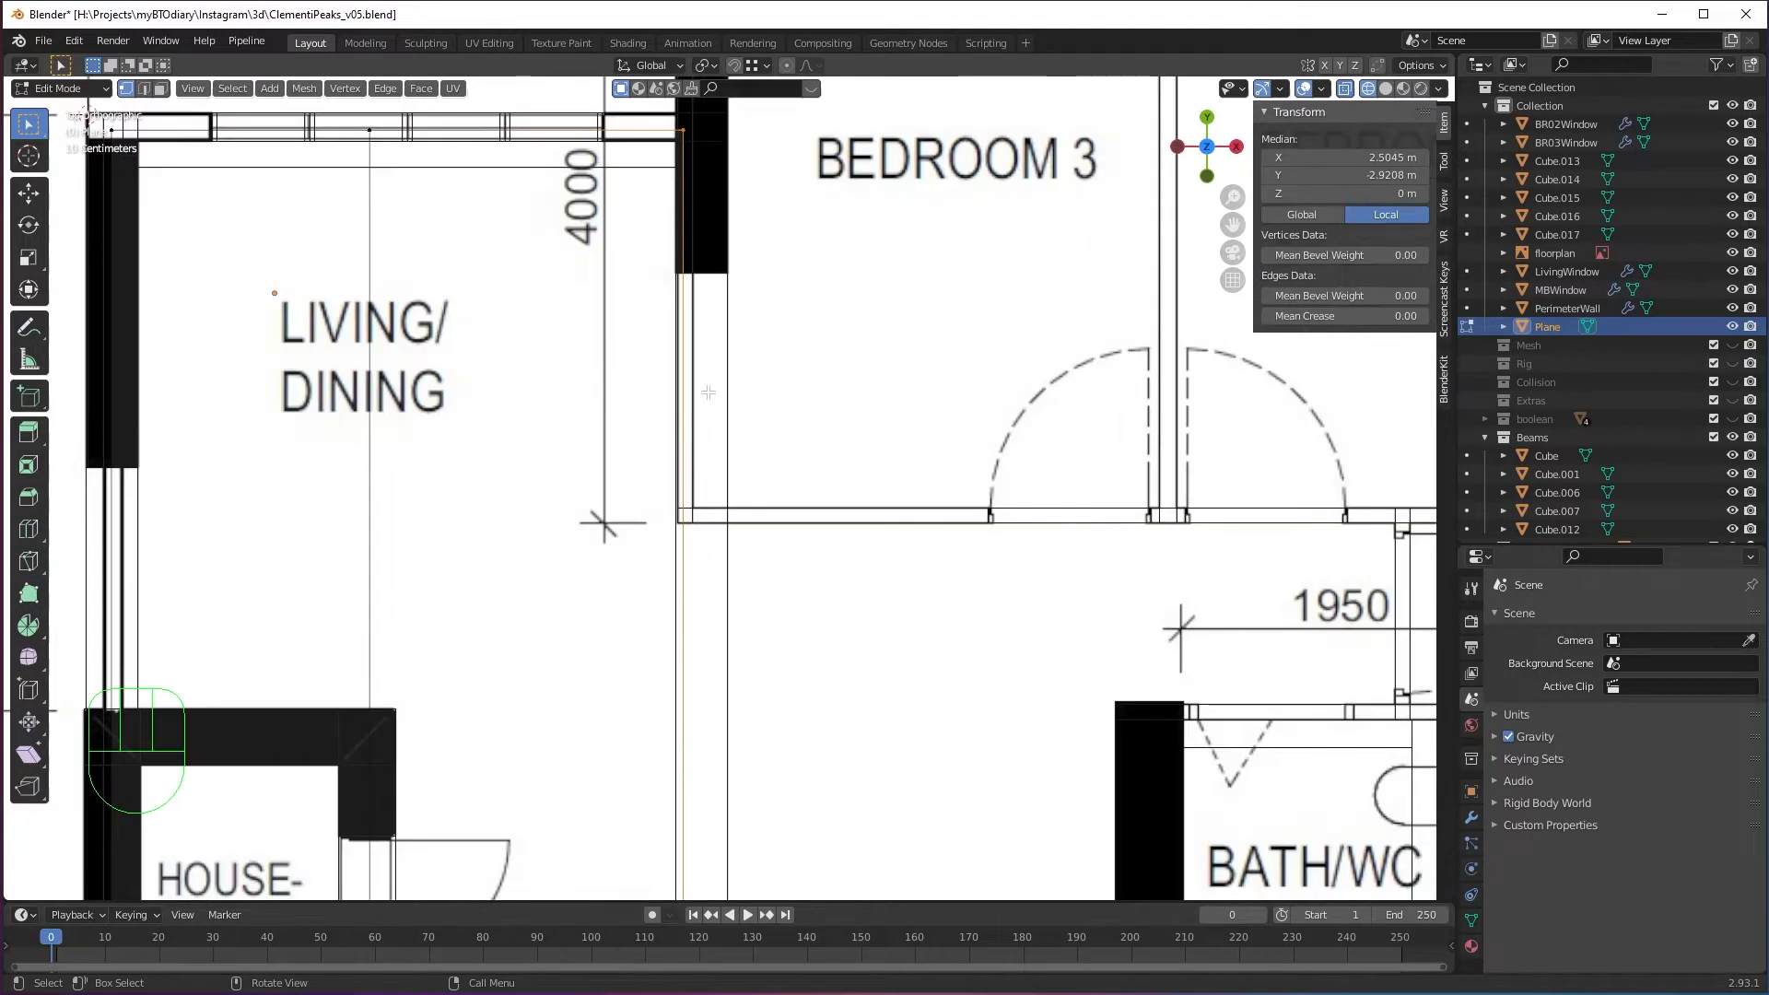
key(g)
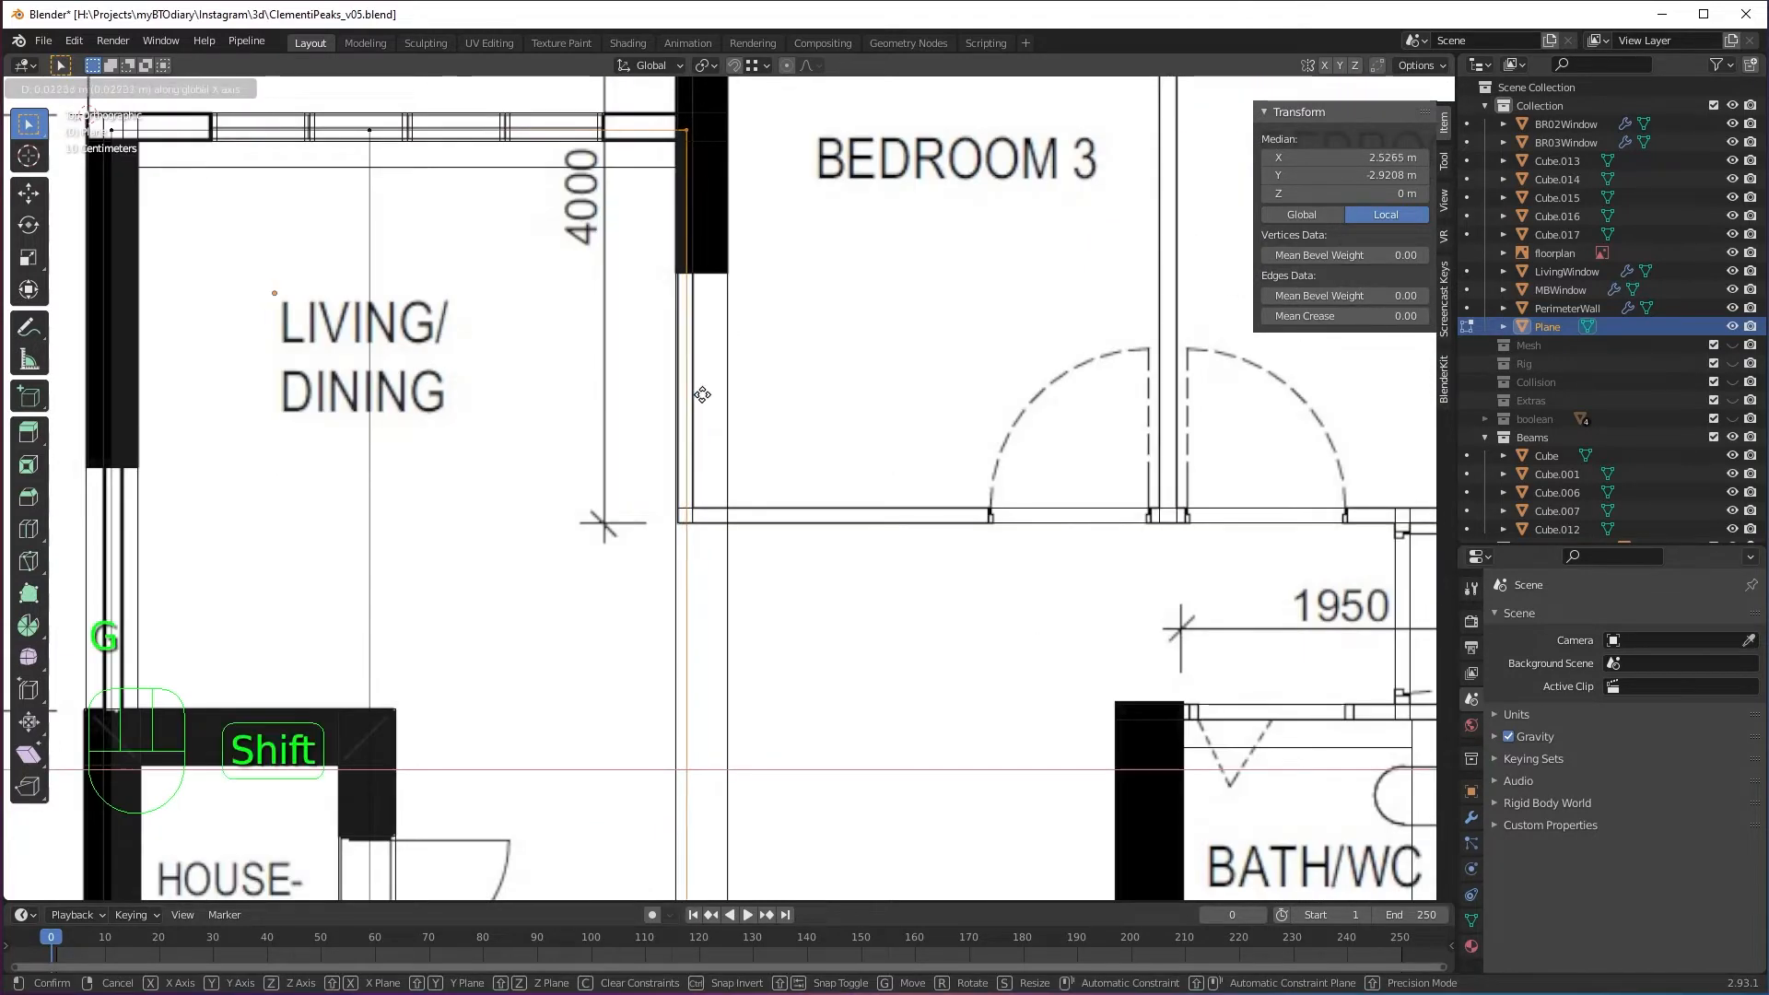
shift+click(702, 395)
Add a crosswise loop cut through the plane along the lower face of bedroom 3's door-side wall, at local Y -1.4098 m.
key(ctrl+r)
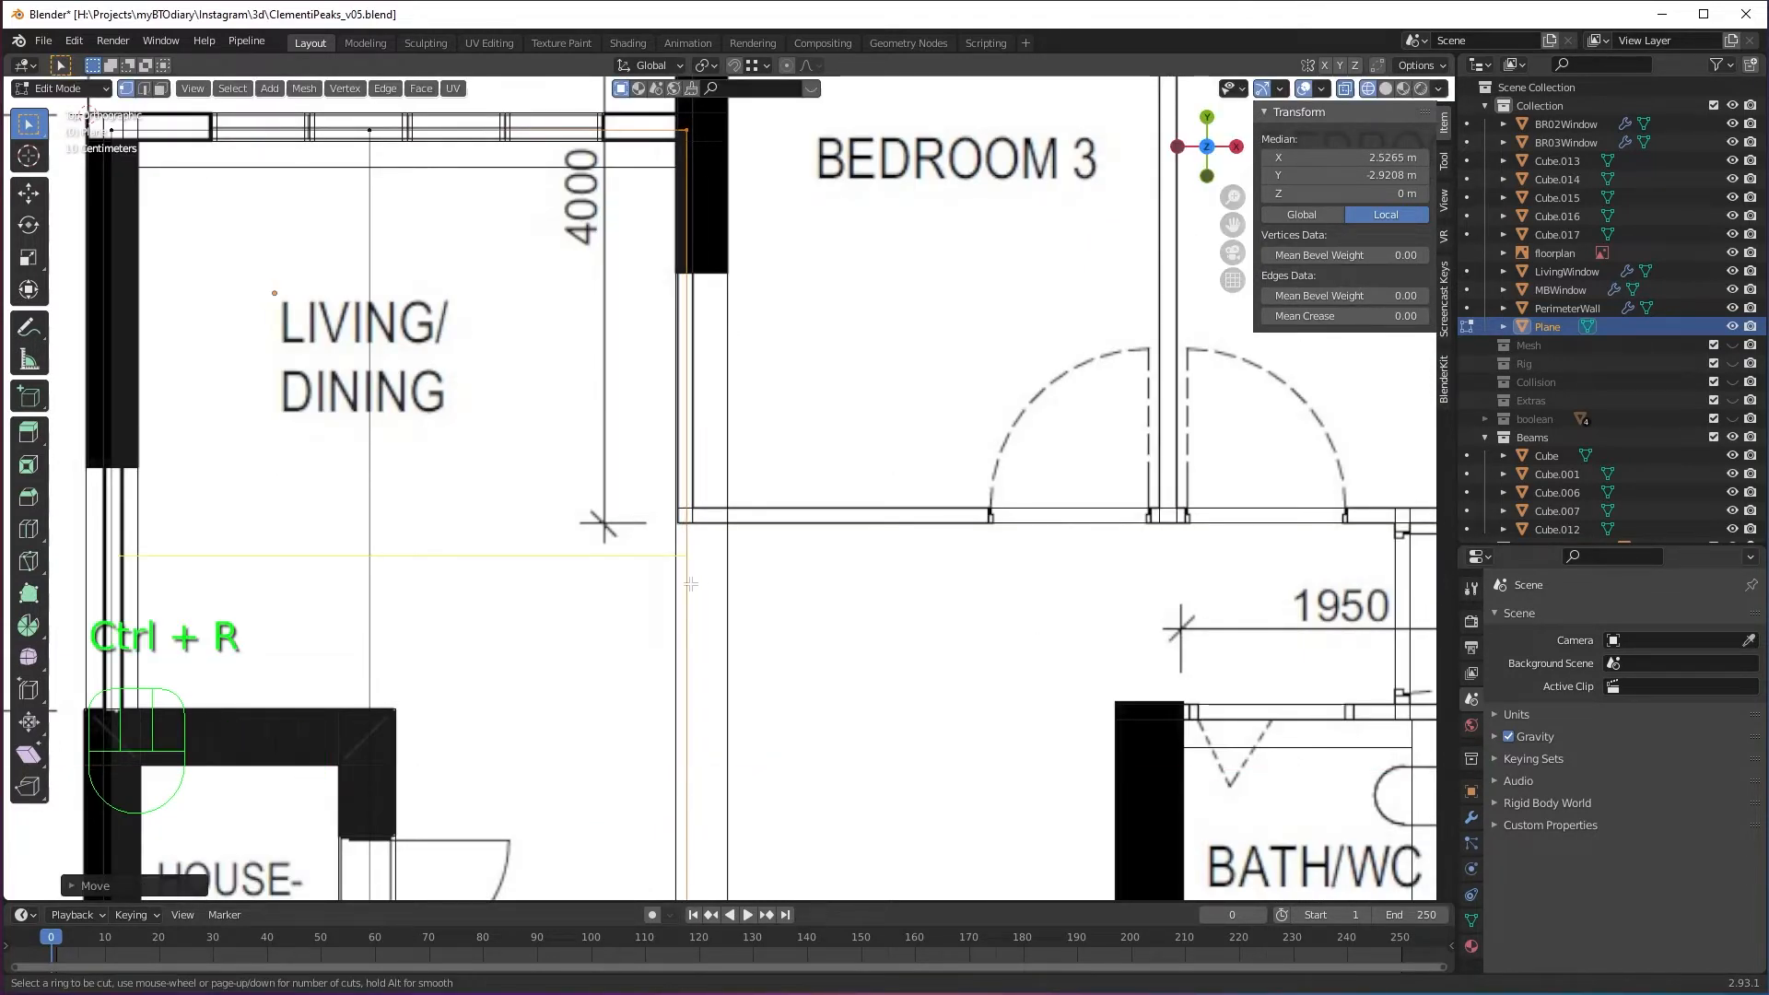
click(695, 545)
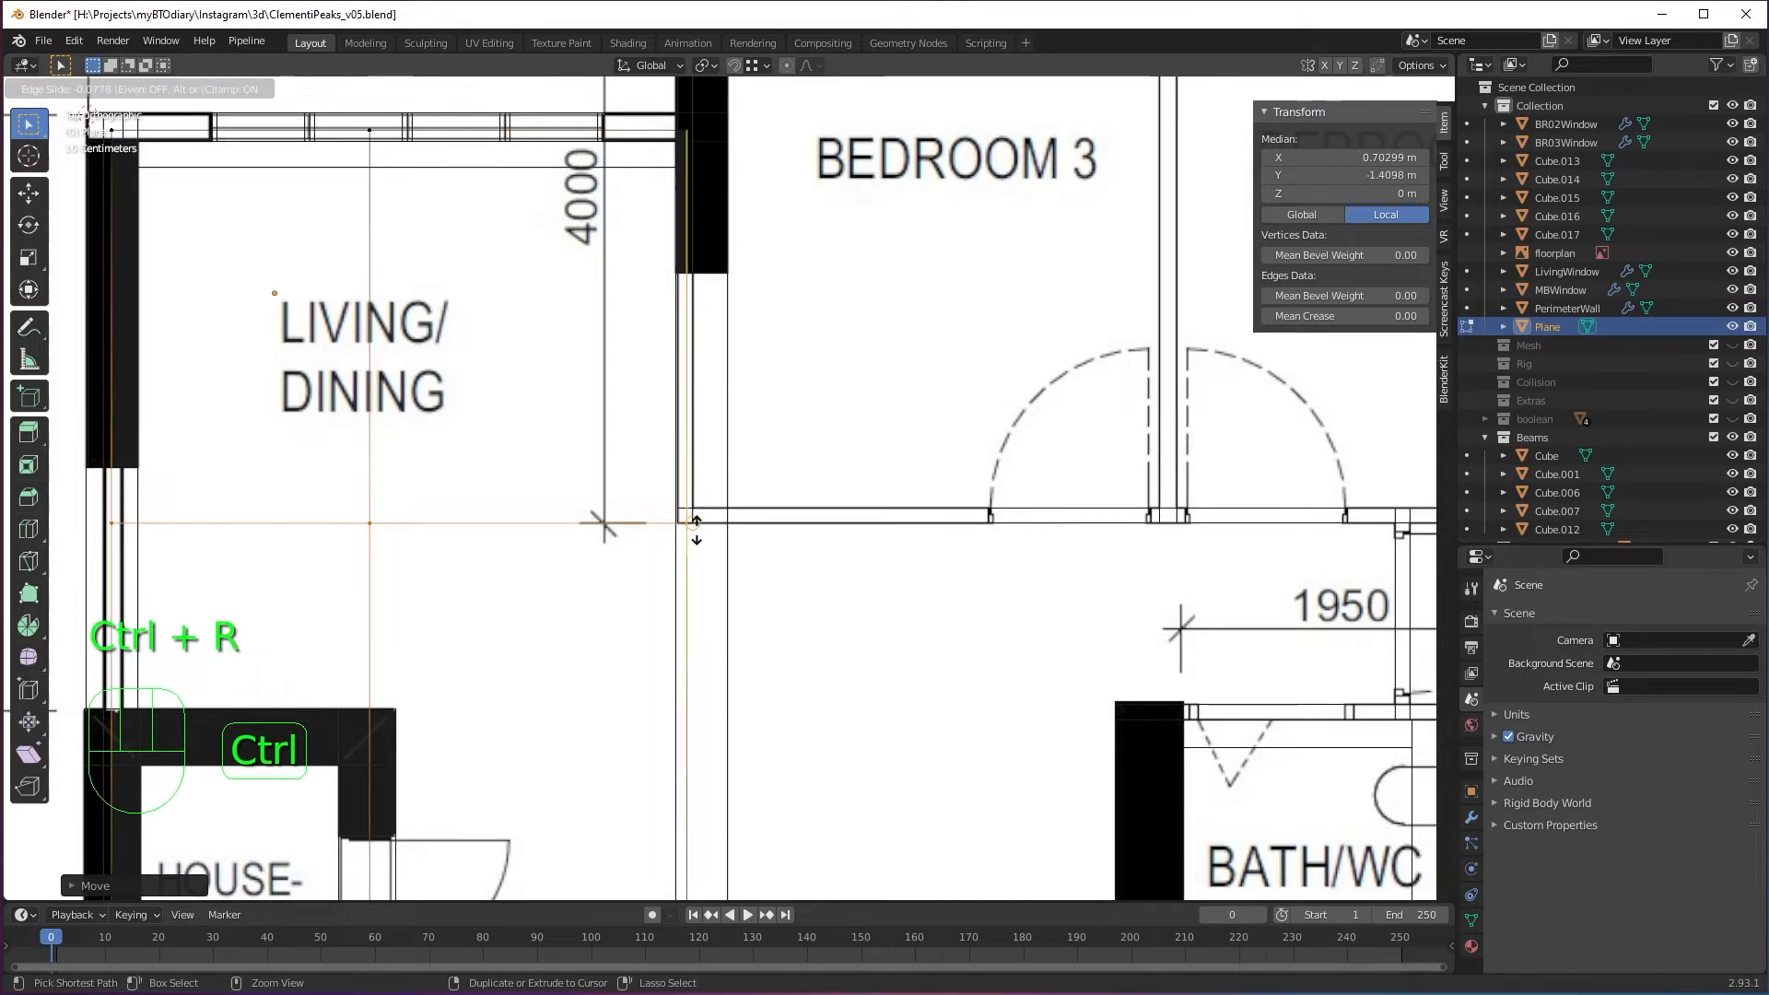
ctrl+click(696, 531)
Extrude the plane's whole right edge along X into the main bedroom's outer wall, at local X 11.333 m.
scroll(737, 569, down, 2)
shift+middle_drag(771, 410, 682, 516)
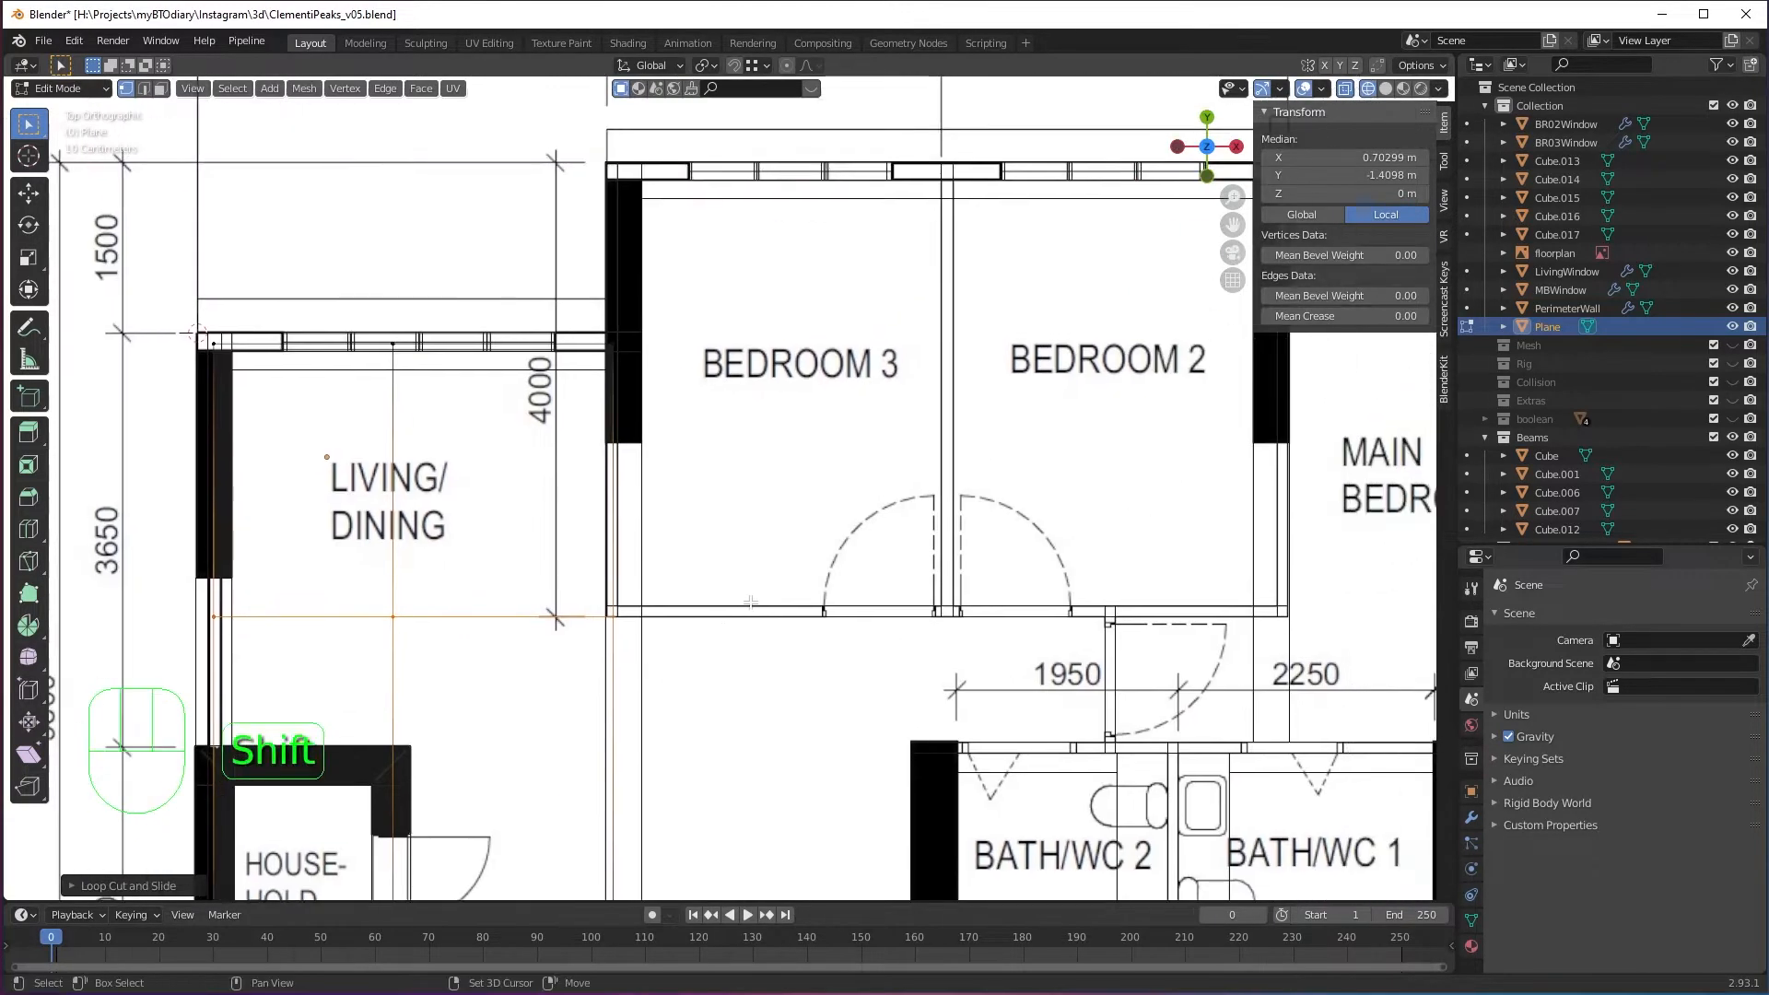
click(559, 298)
shift+middle_drag(735, 774, 677, 511)
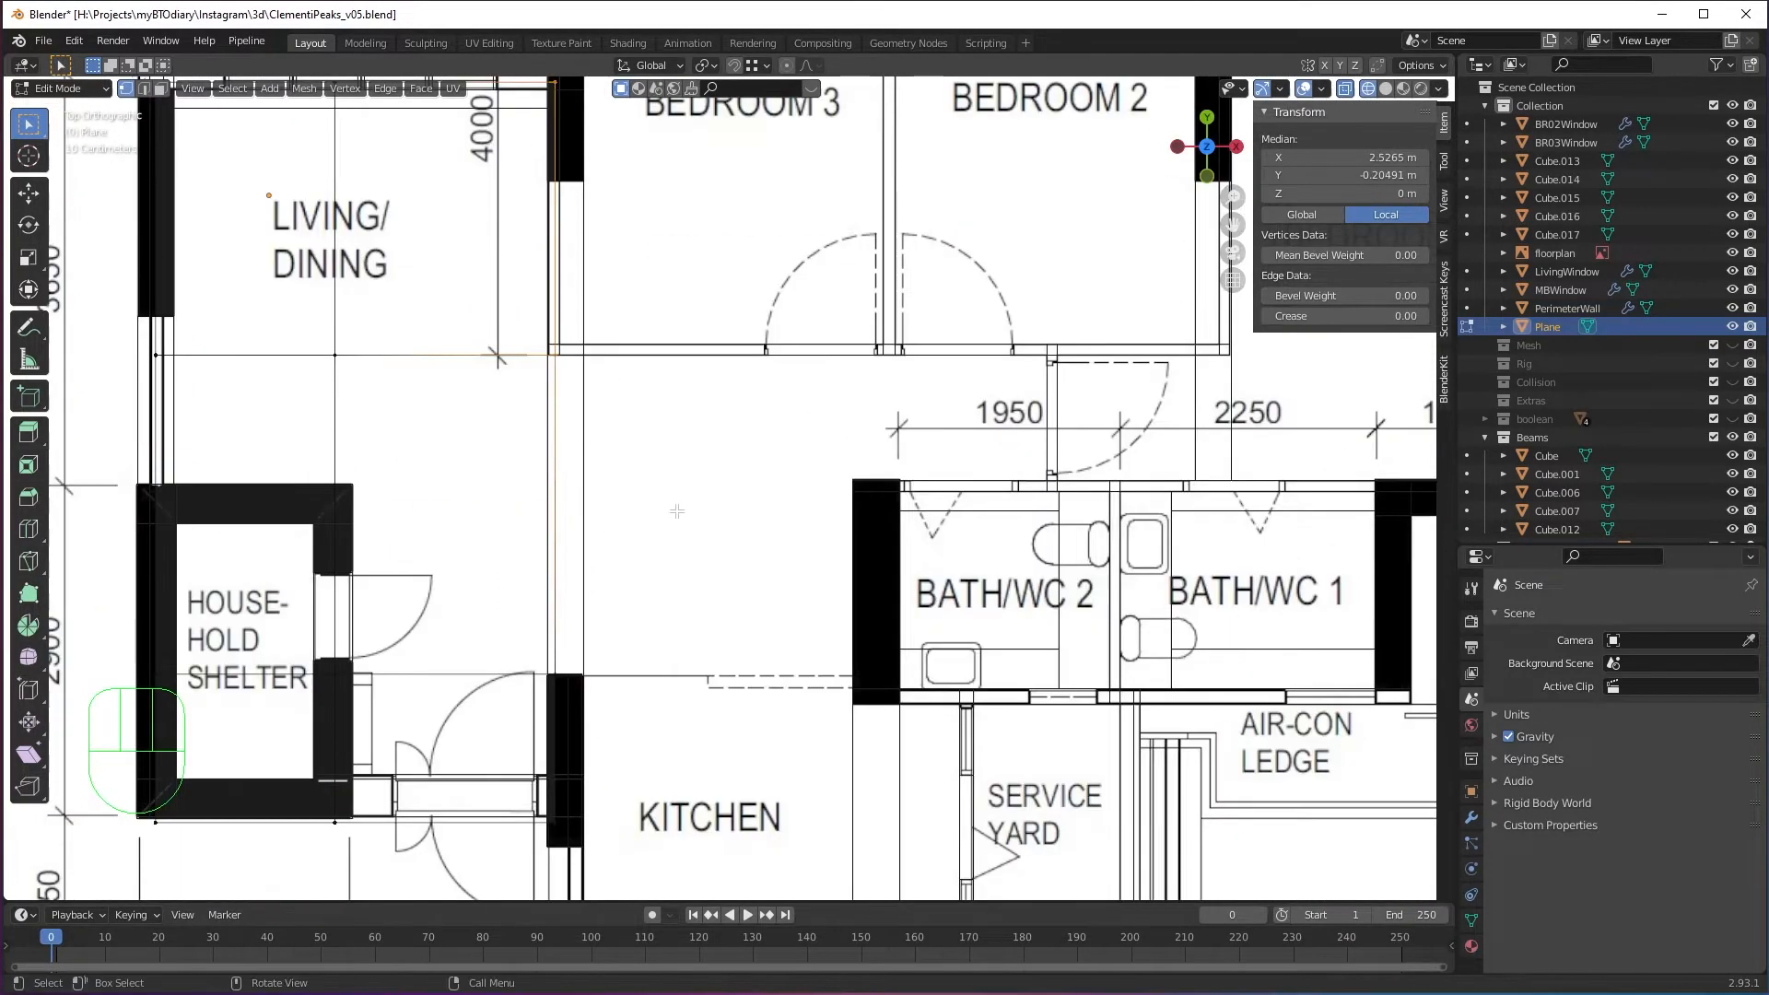
scroll(492, 302, down, 2)
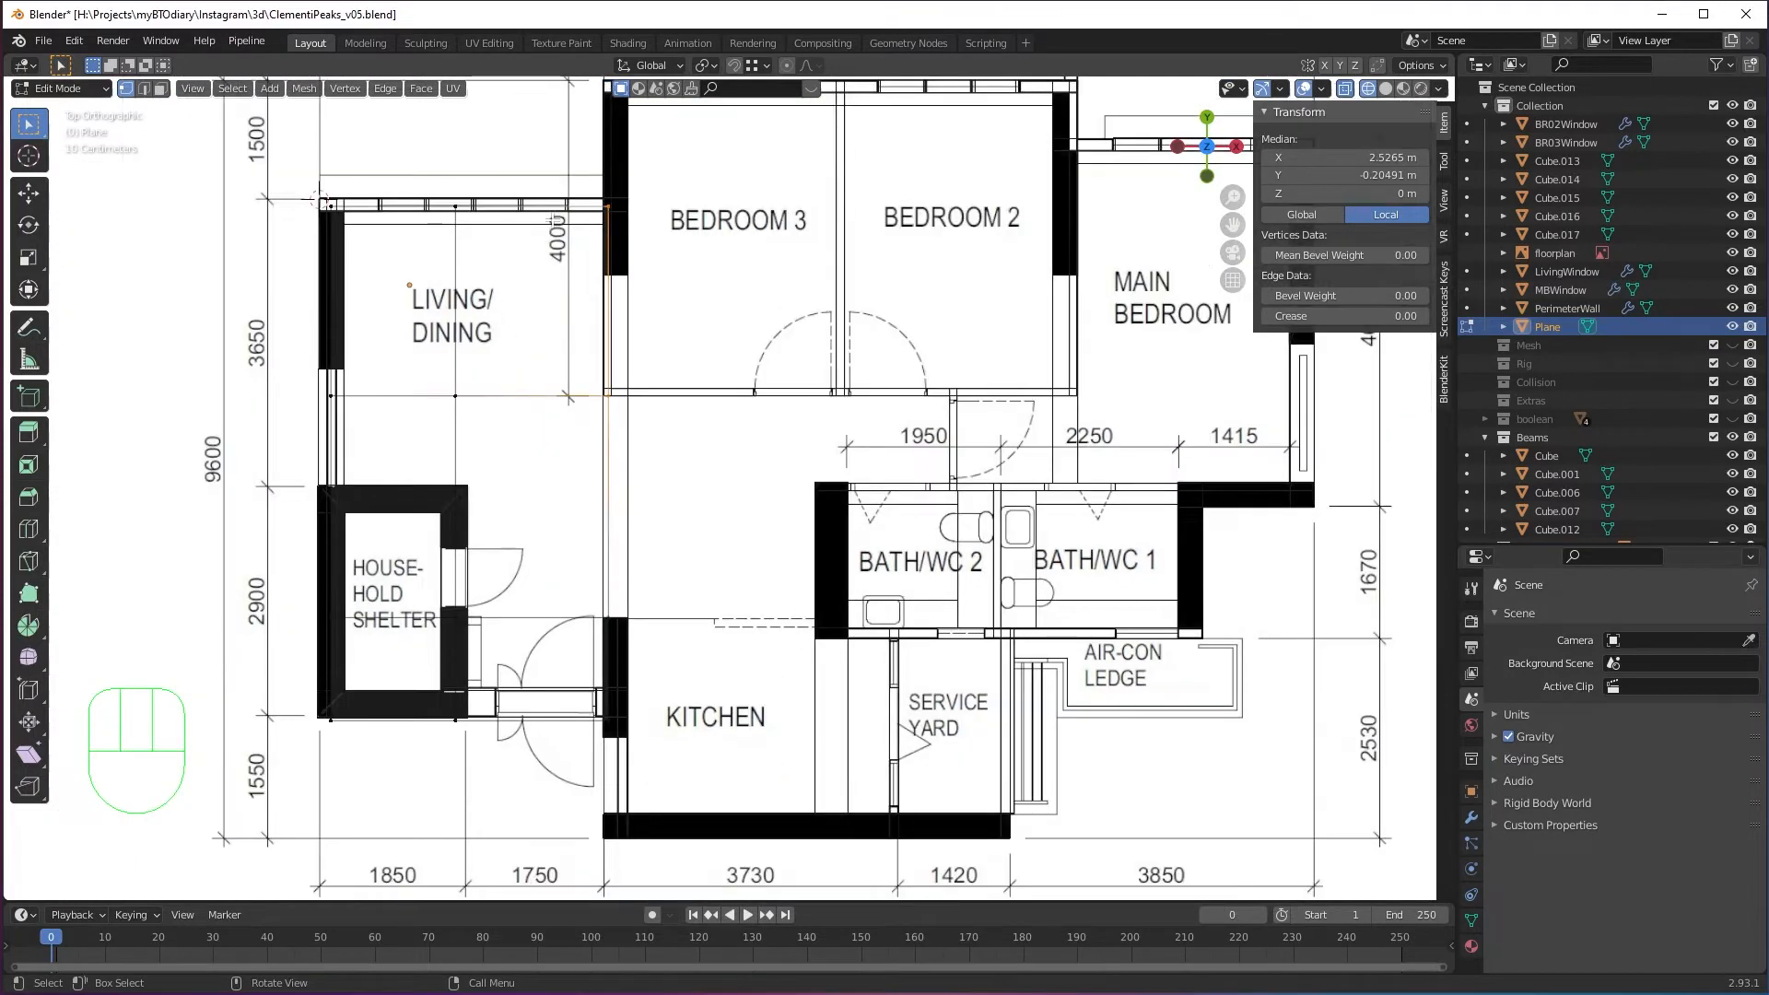
drag(561, 149, 783, 776)
shift+middle_drag(711, 488, 663, 547)
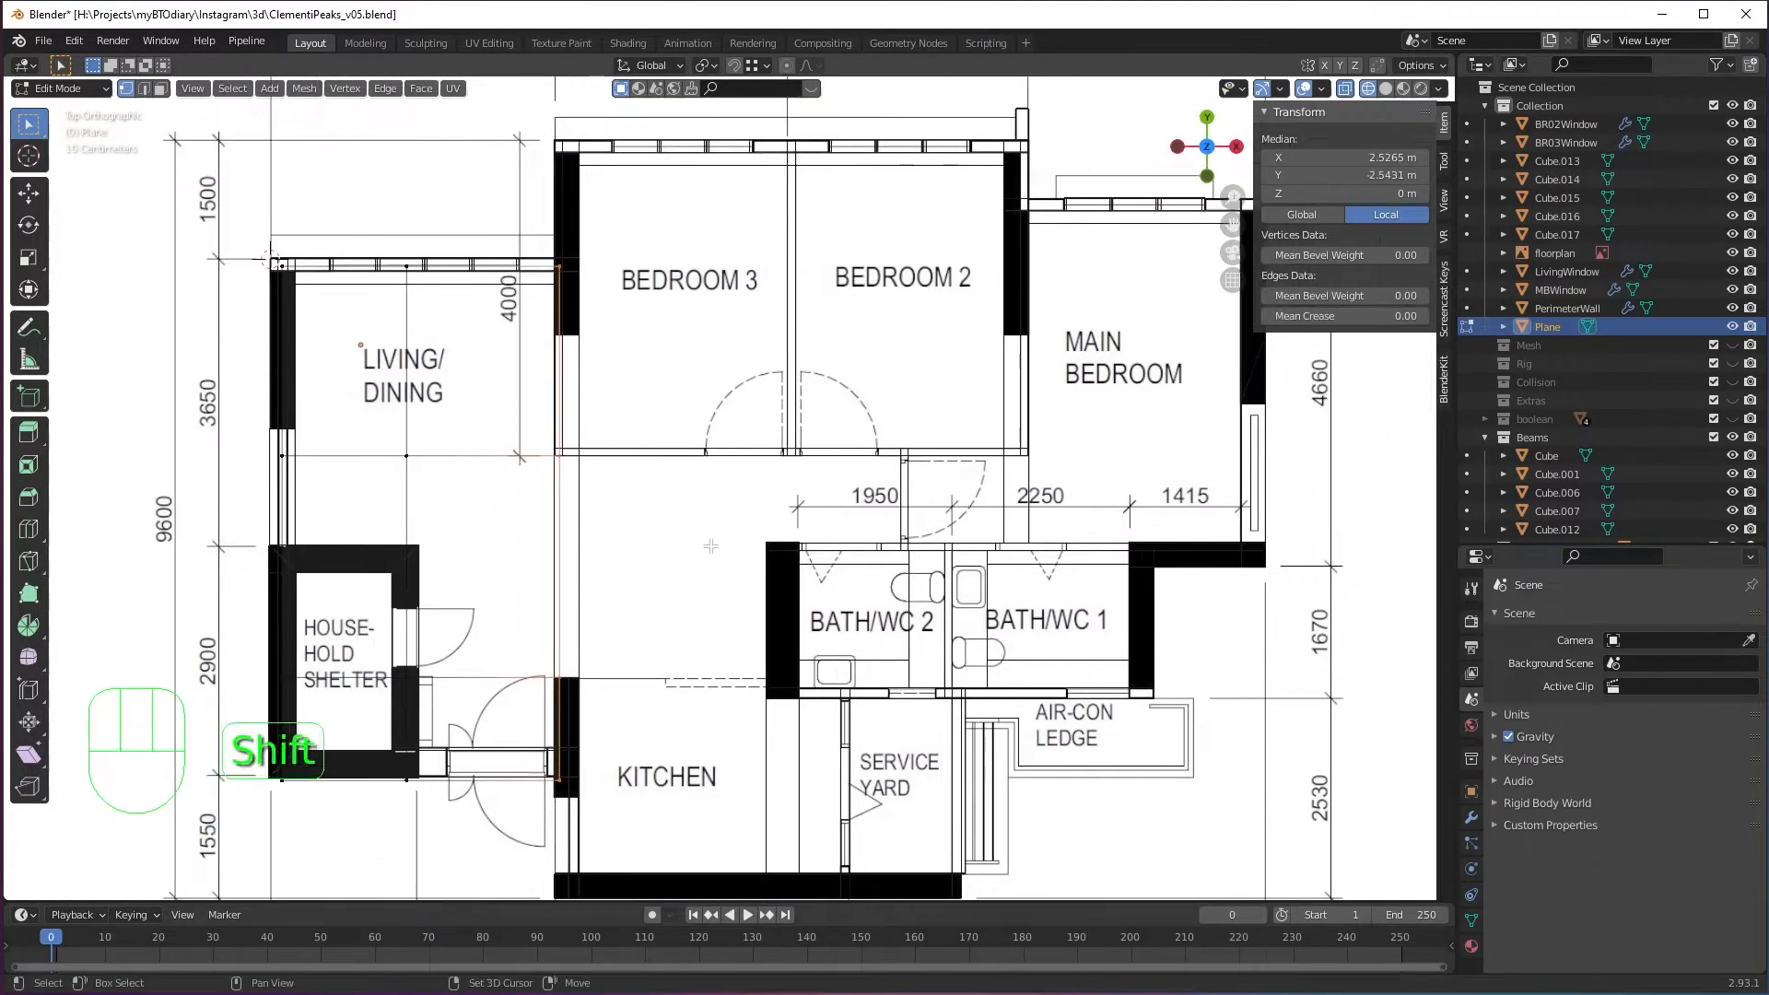
key(e)
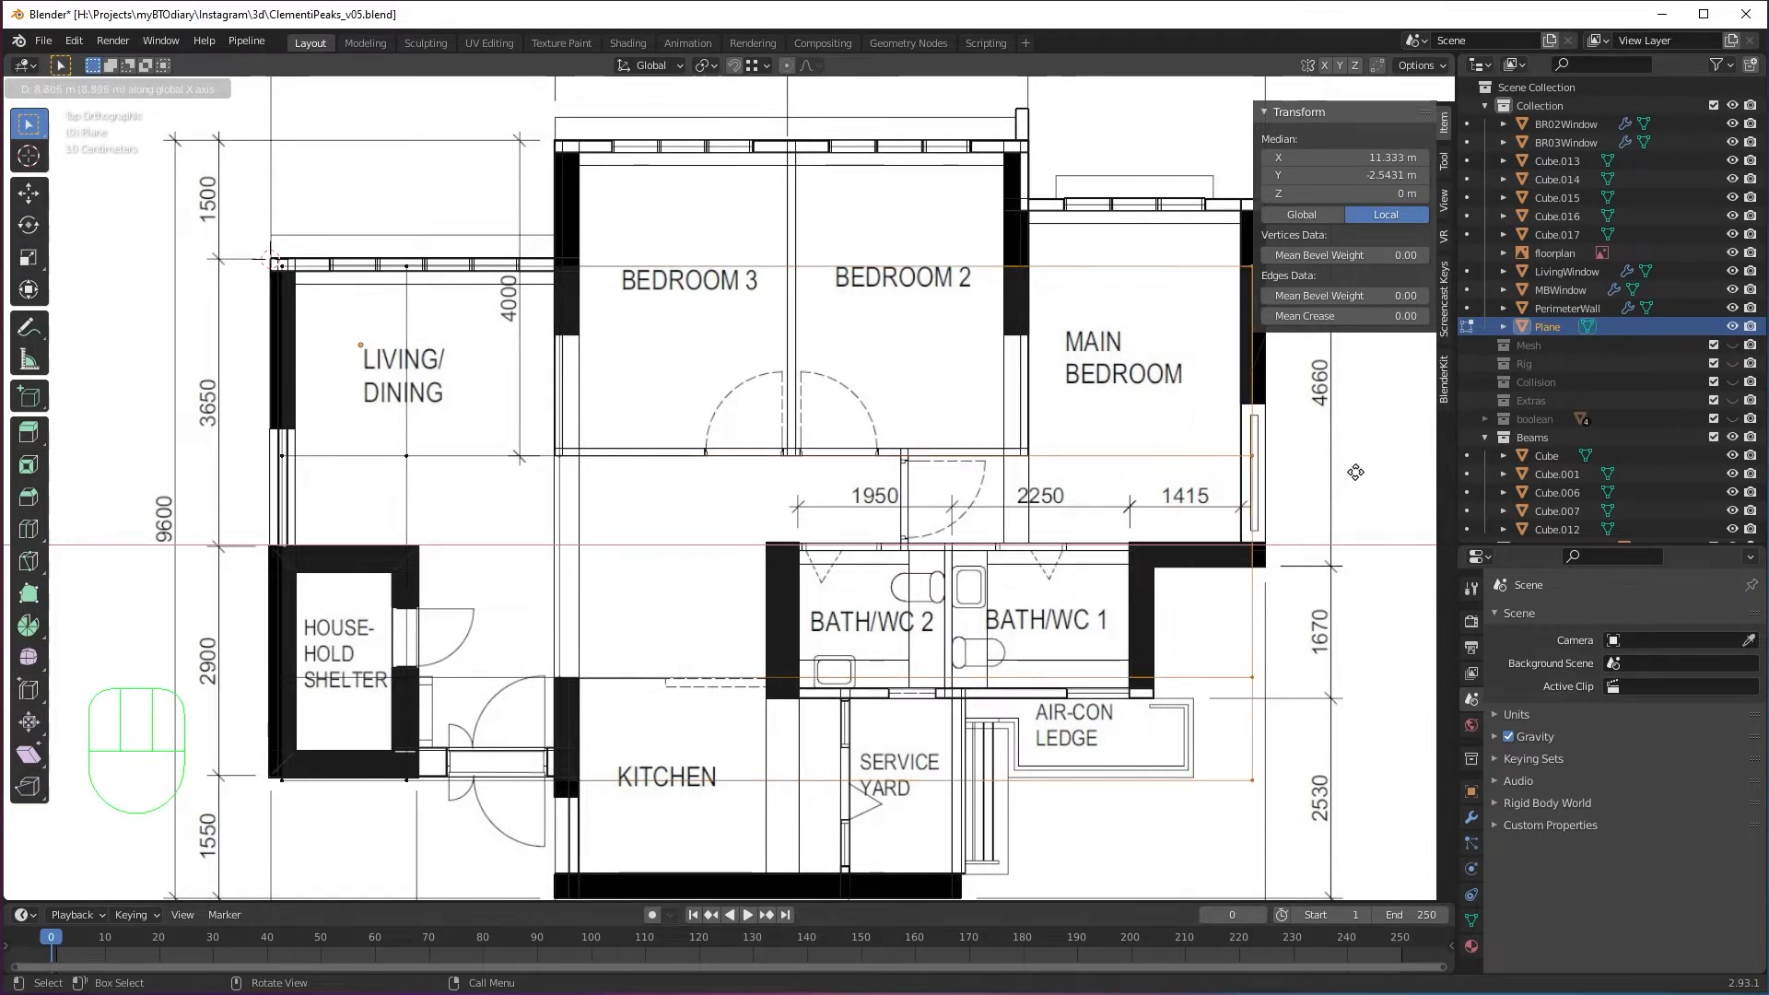
click(1355, 471)
Add a lengthwise loop cut through the extruded area along the main bedroom's door wall, at local X 6.8679 m.
scroll(759, 810, up, 1)
shift+middle_drag(802, 422, 818, 566)
shift+middle_drag(925, 390, 867, 398)
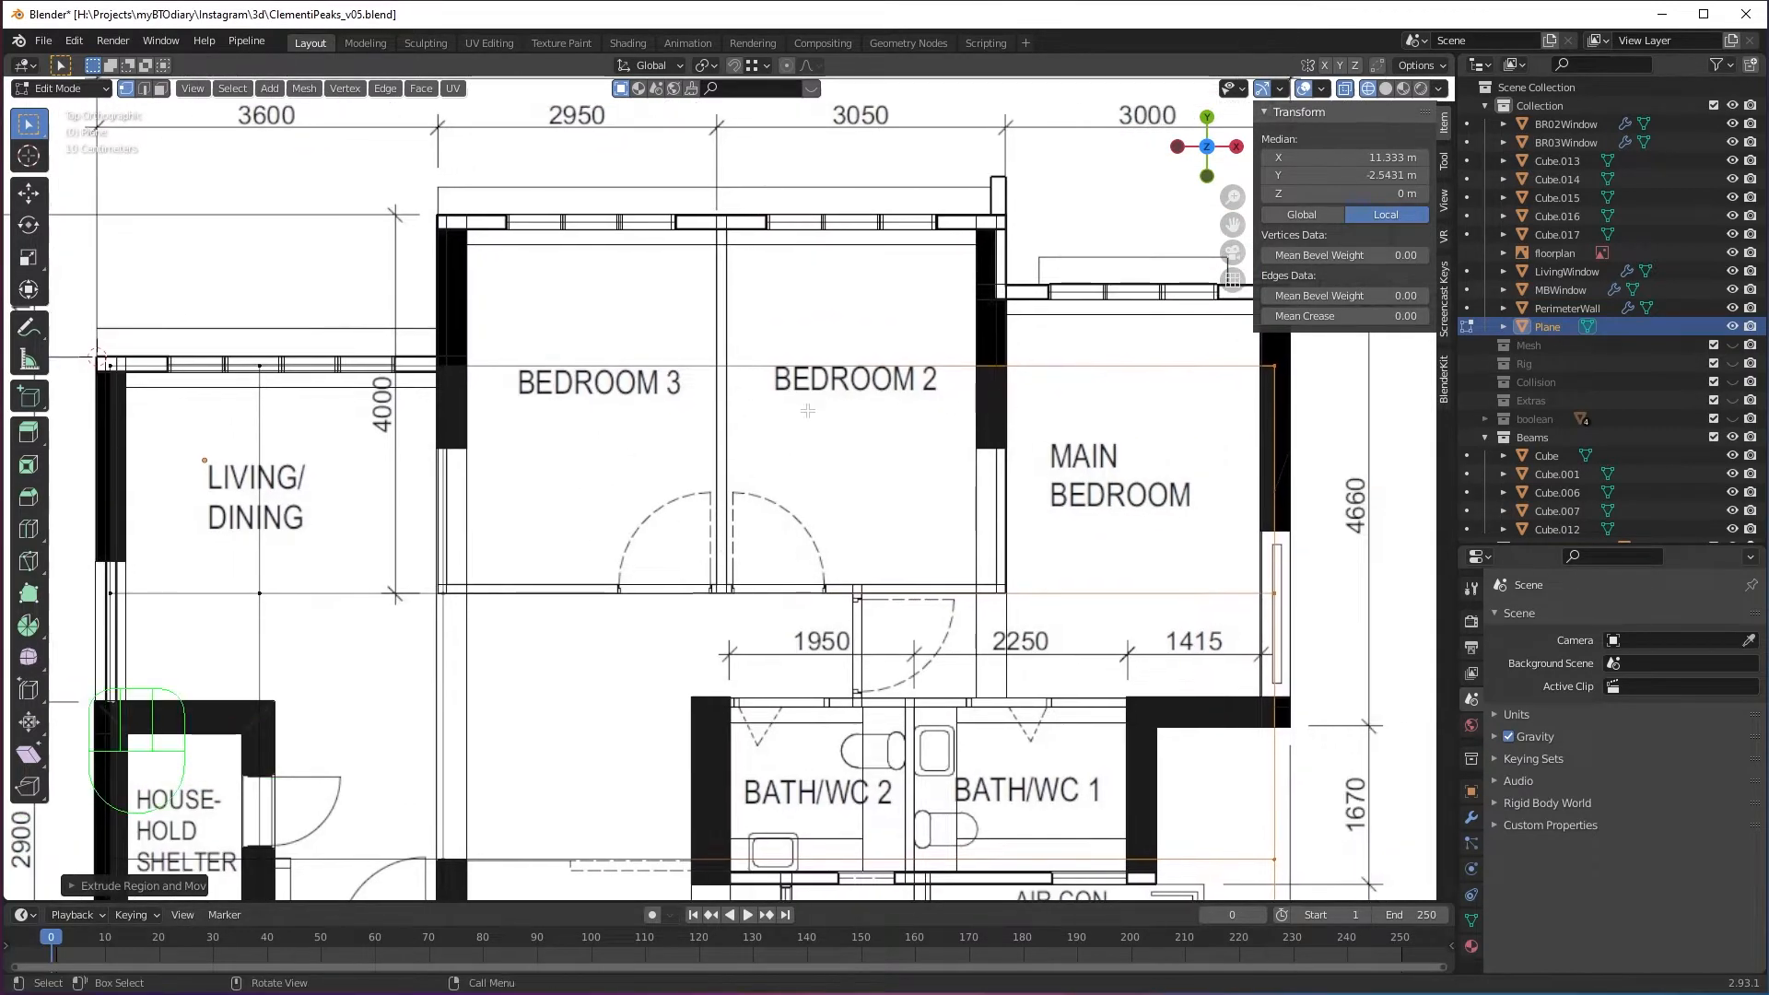
shift+middle_drag(978, 584, 904, 503)
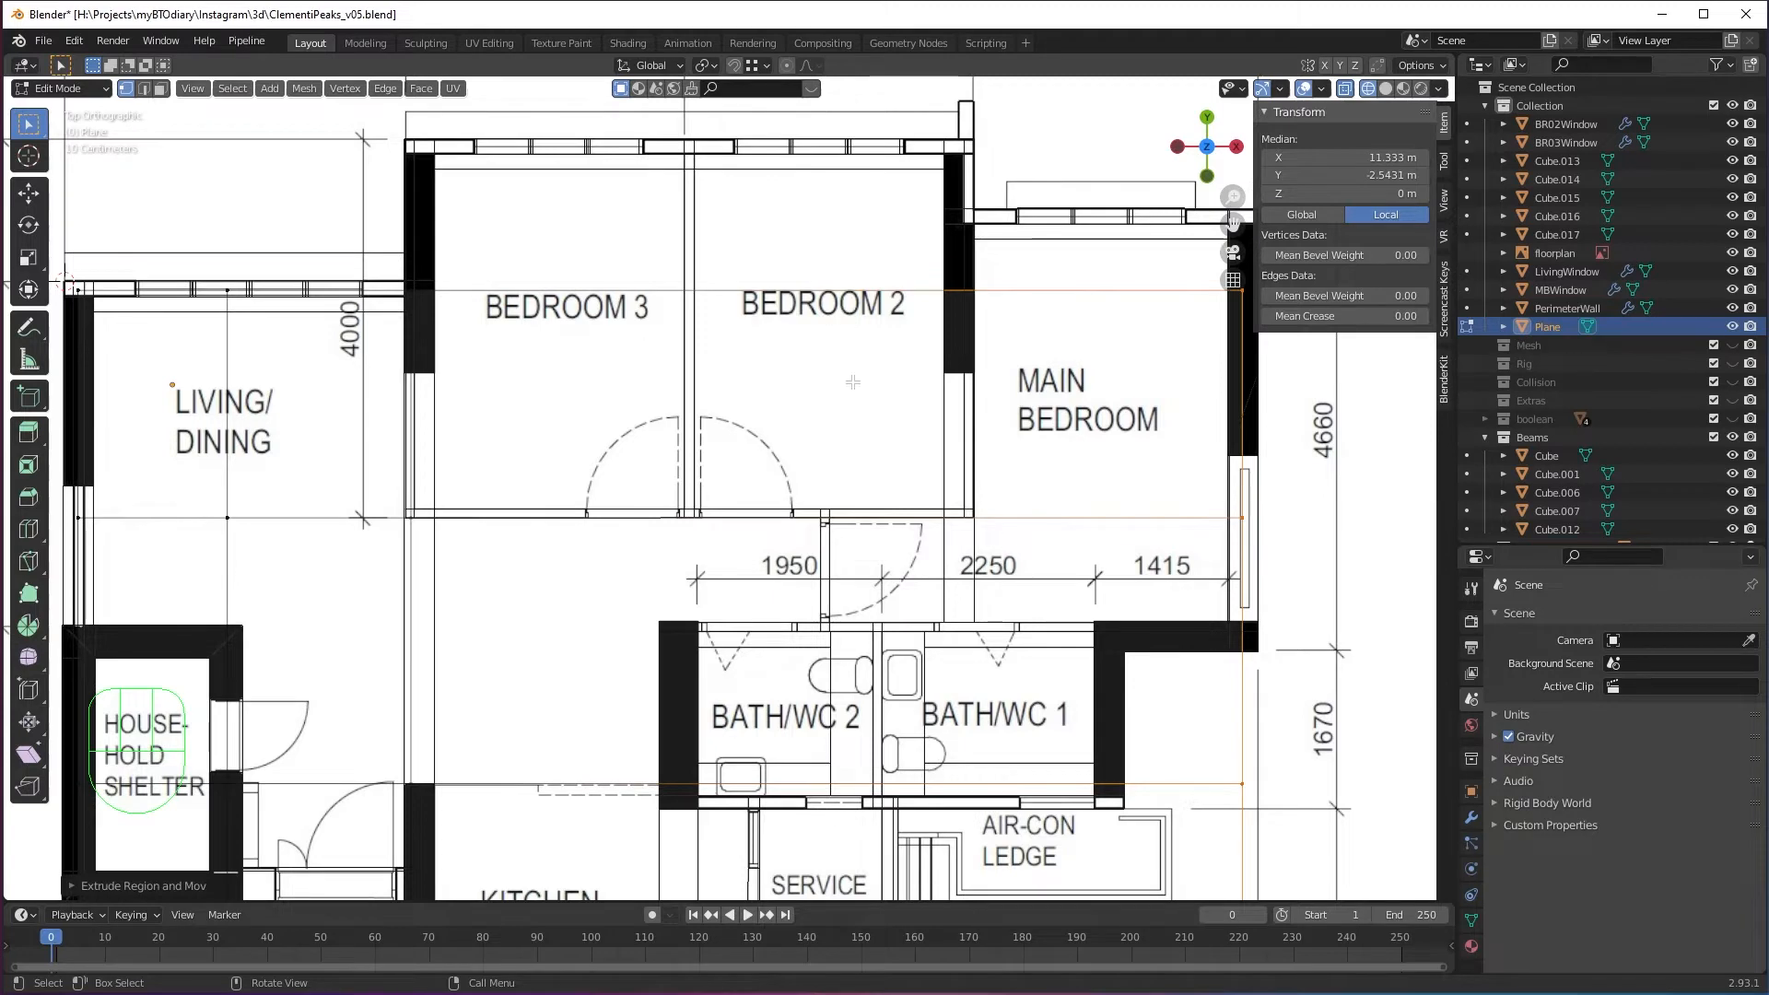
shift+middle_drag(892, 418, 958, 521)
scroll(954, 535, up, 3)
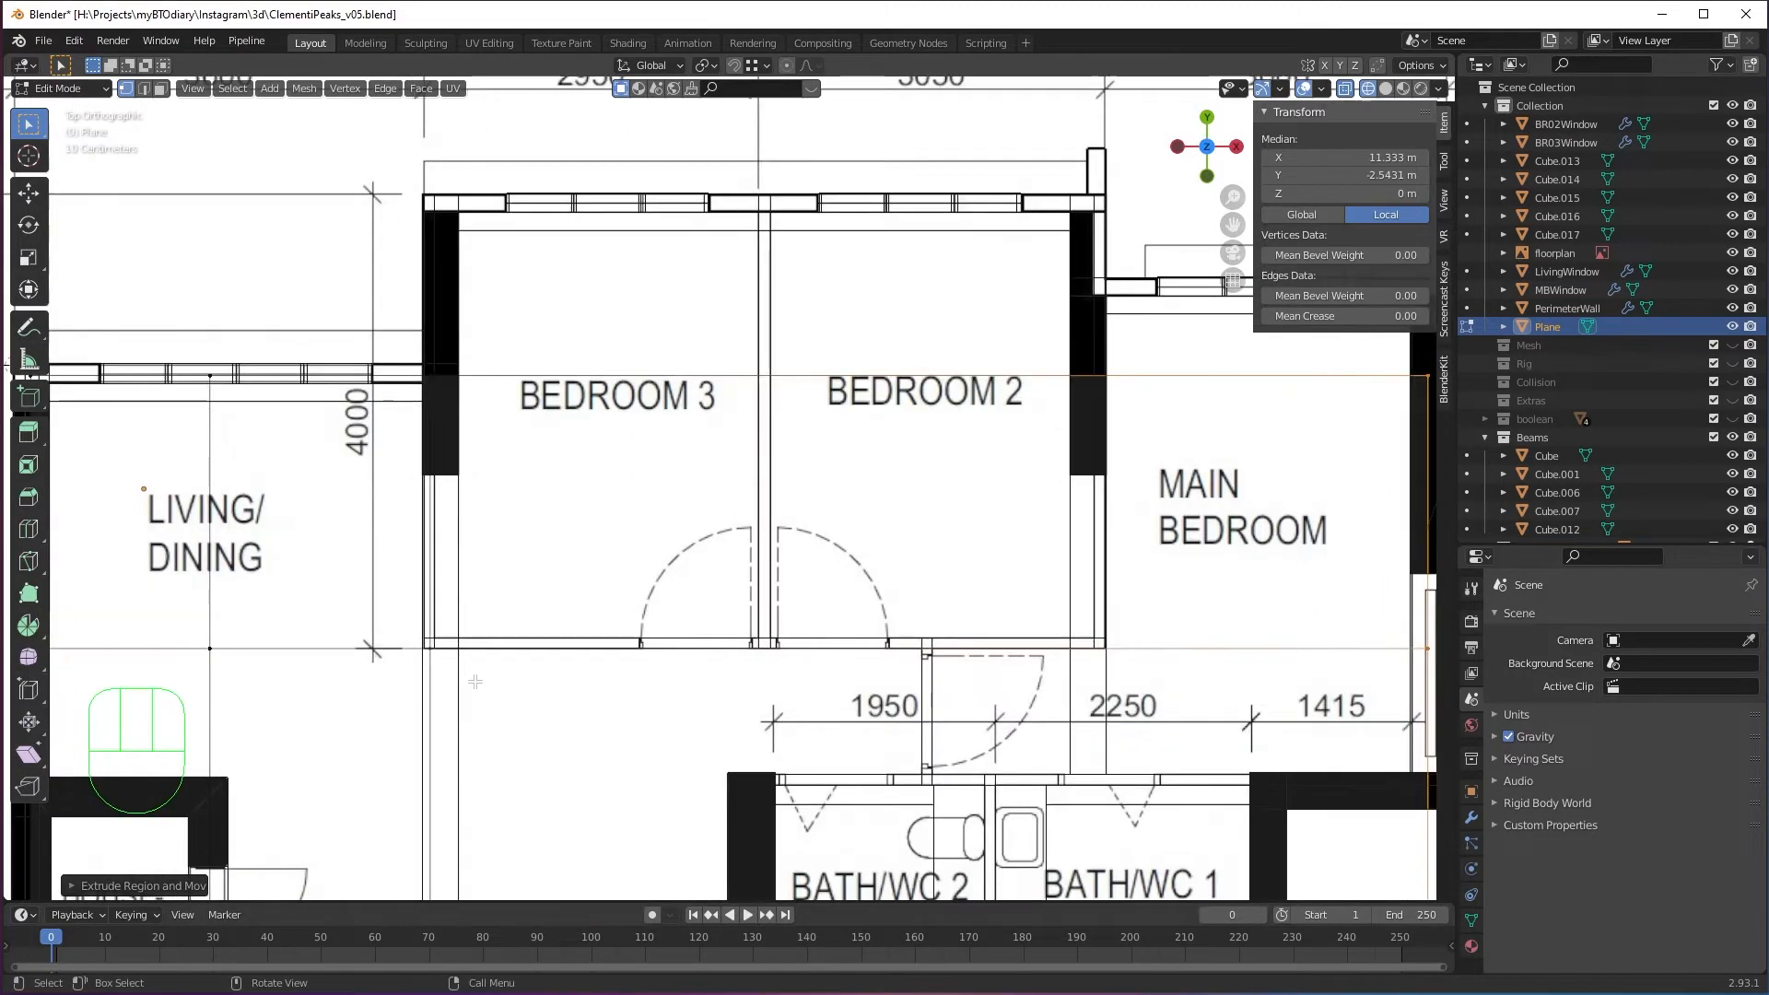
shift+middle_drag(864, 734, 860, 570)
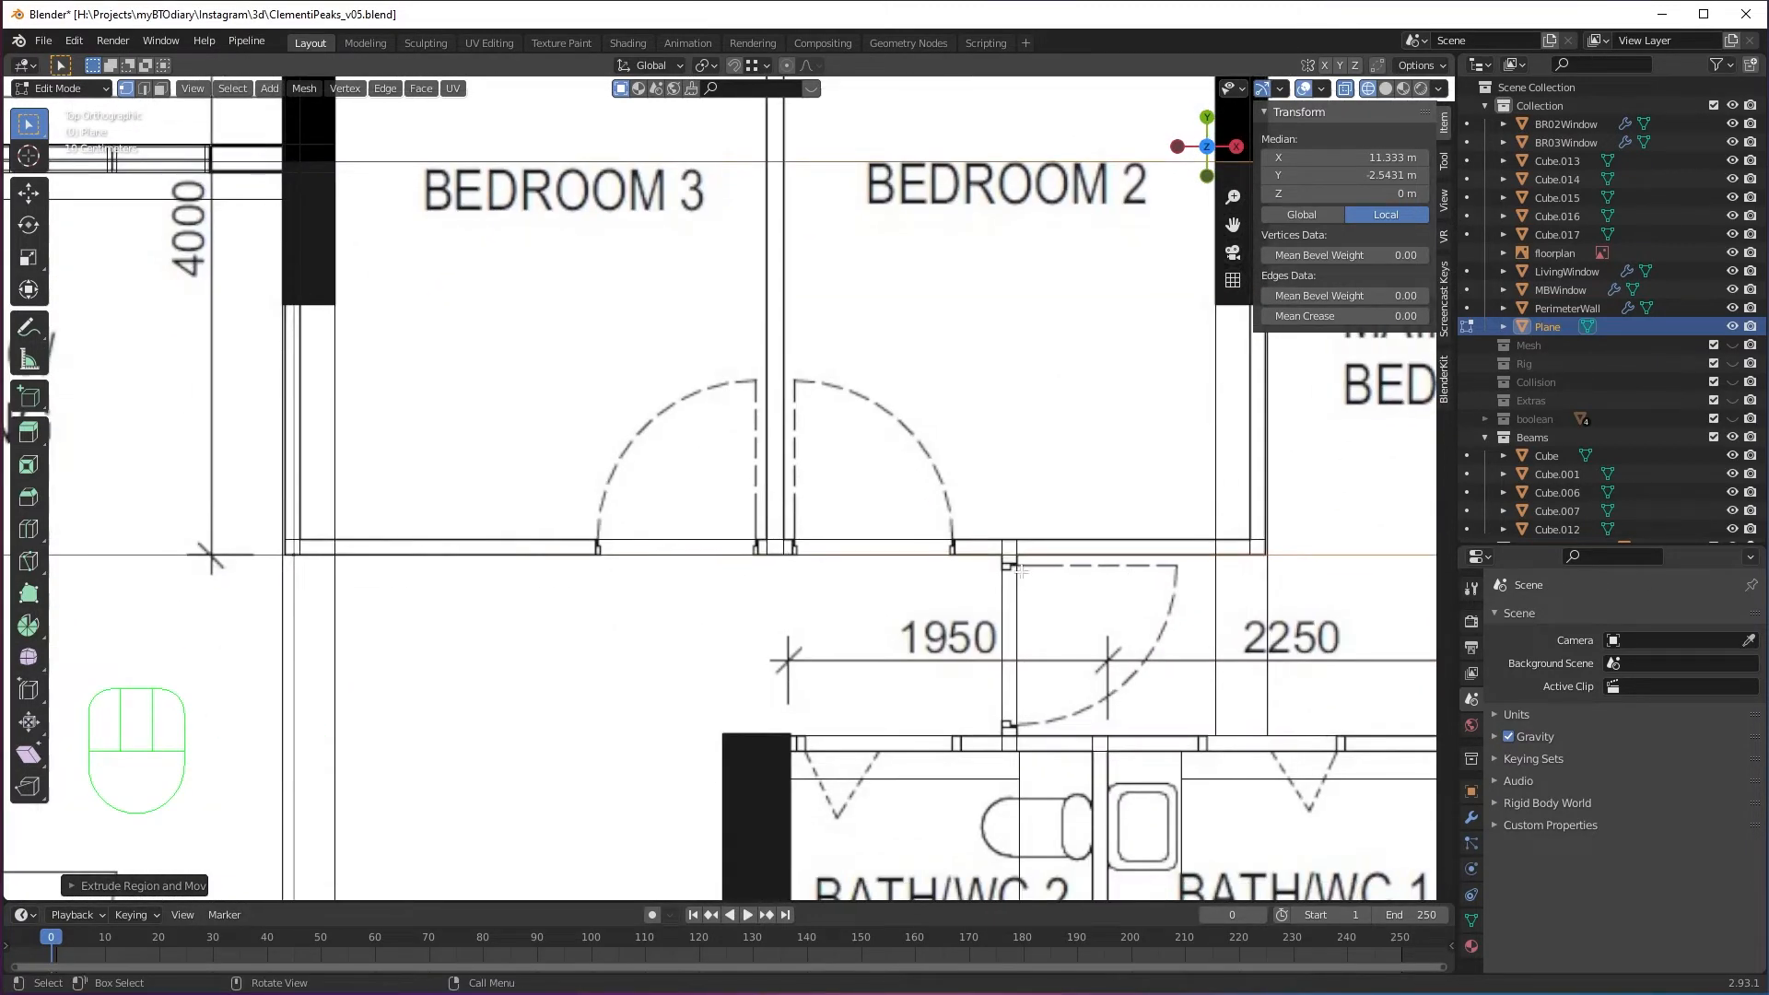
key(ctrl+r)
click(931, 564)
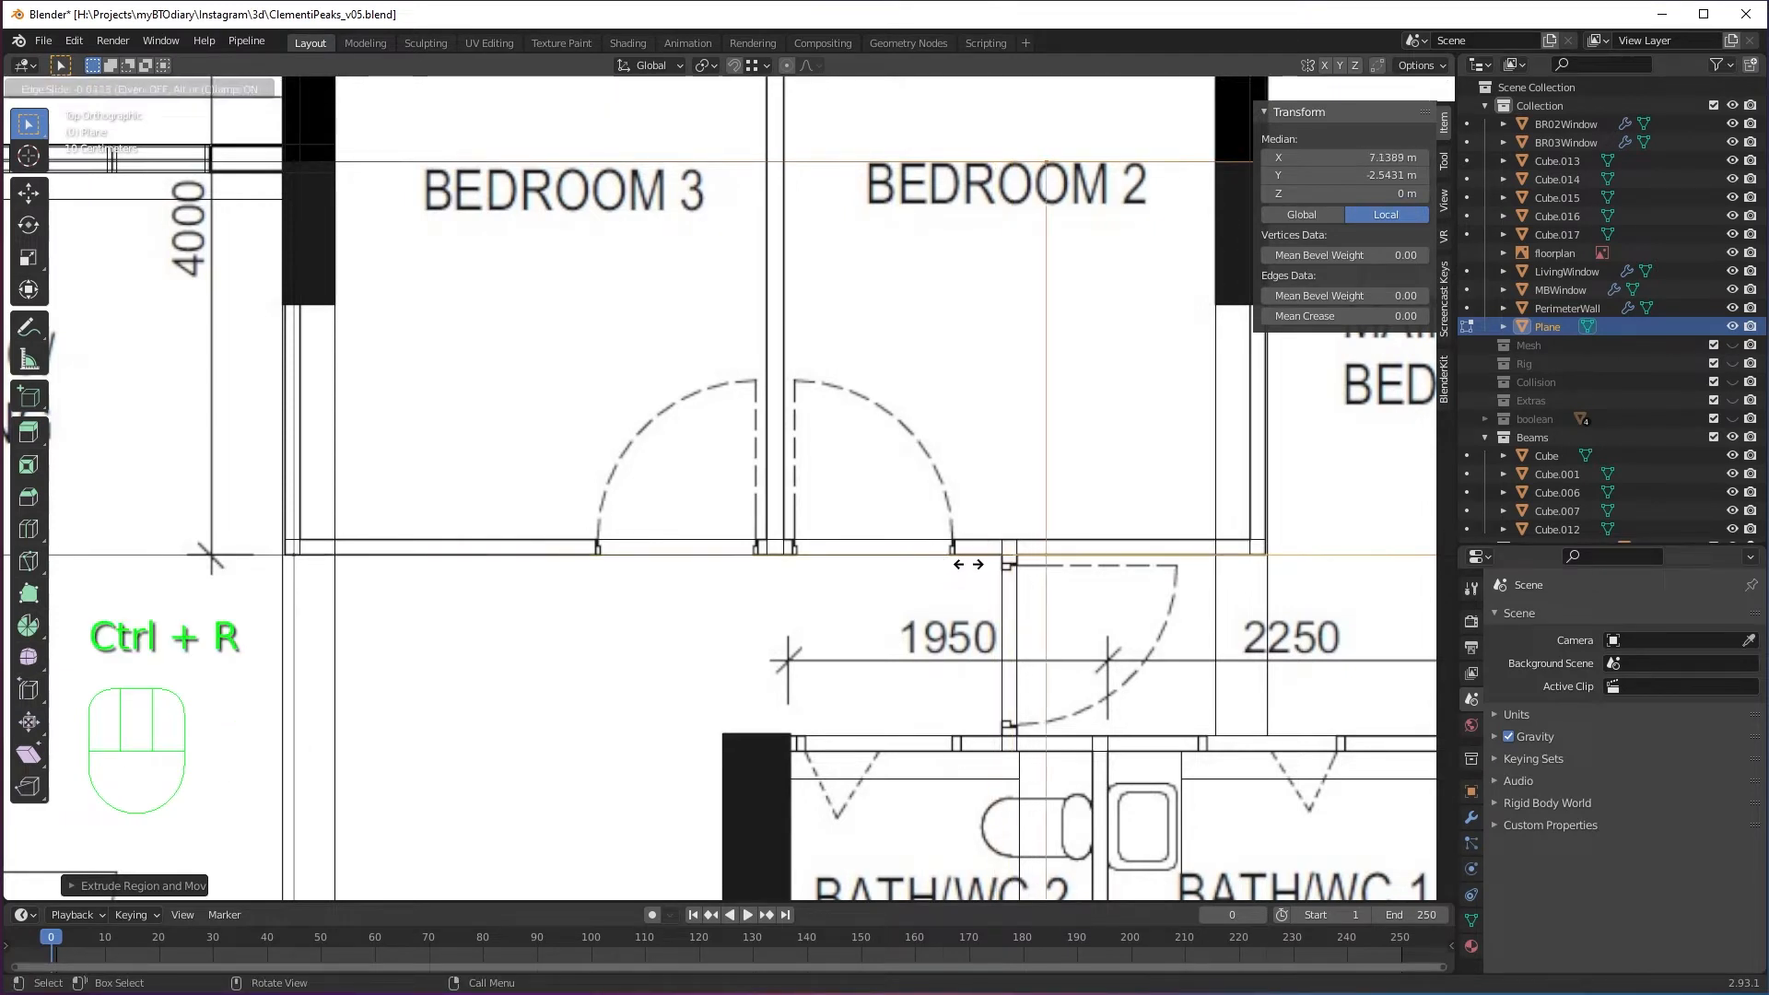
key(ctrl)
click(1002, 556)
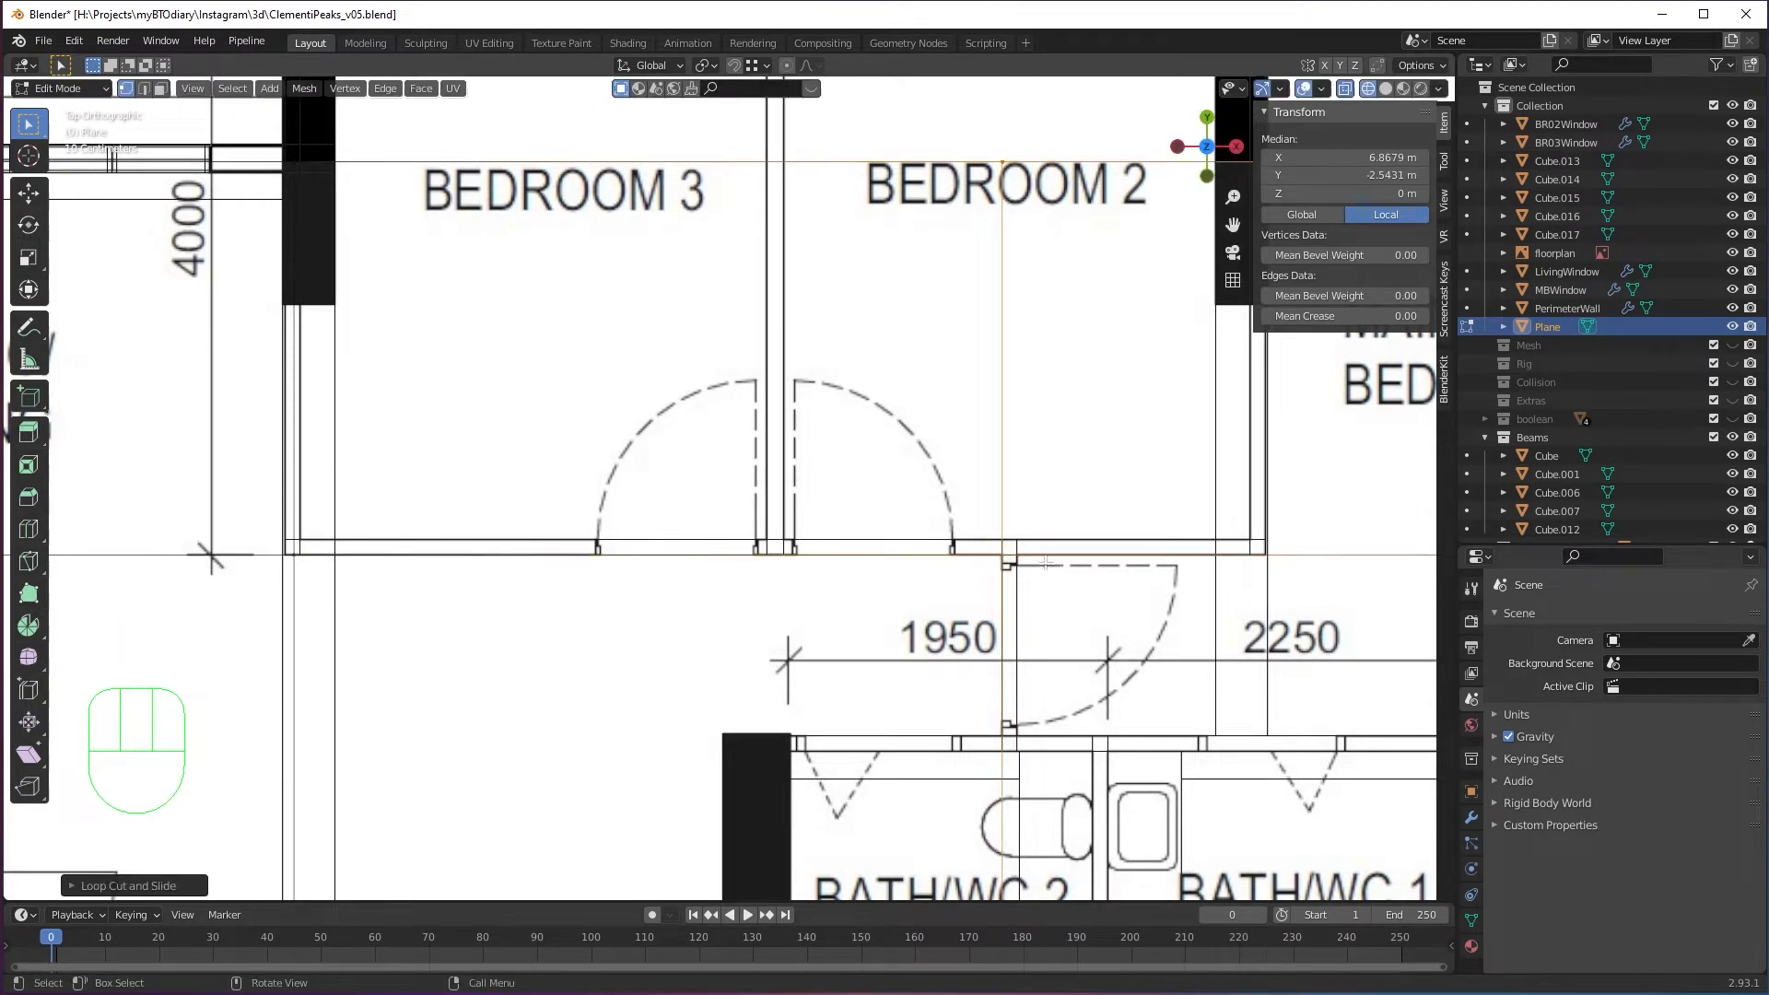
Add a crosswise loop cut and align it along Y with the inner face of the bathrooms' upper wall, at local Y -2.6148 m.
shift+middle_drag(977, 543, 797, 460)
scroll(834, 549, down, 3)
scroll(797, 461, up, 3)
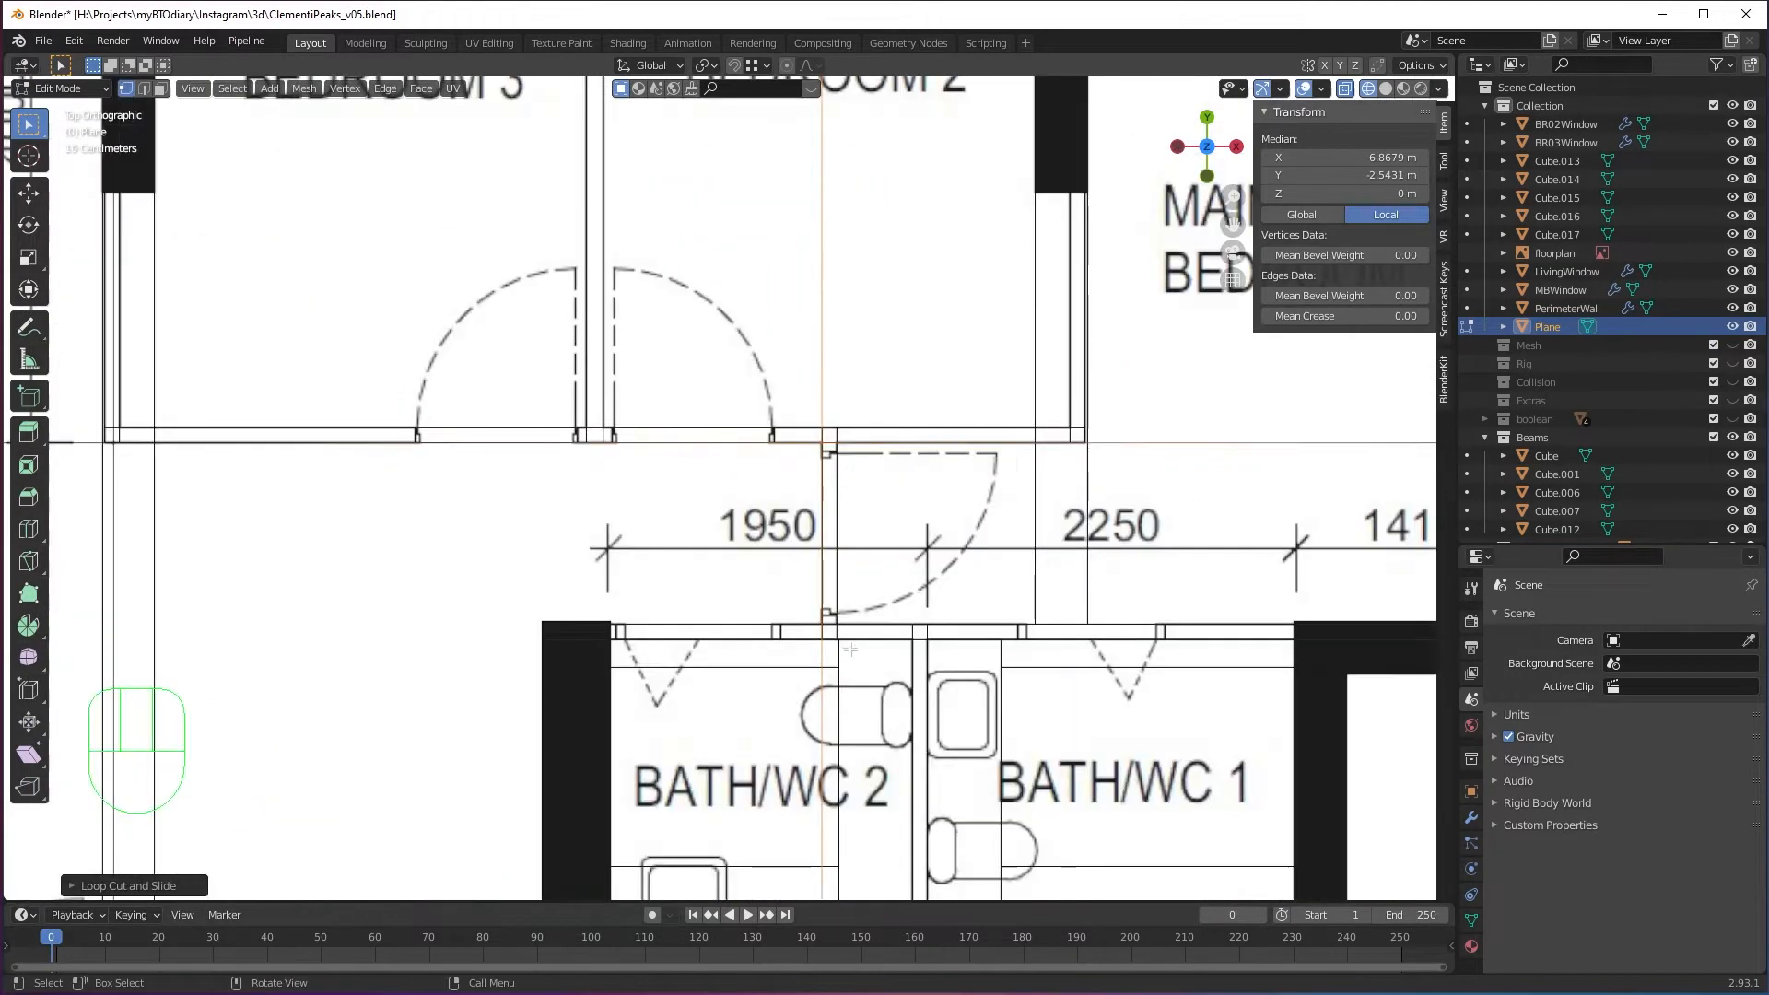
shift+middle_drag(861, 656, 860, 573)
key(ctrl+r)
click(827, 545)
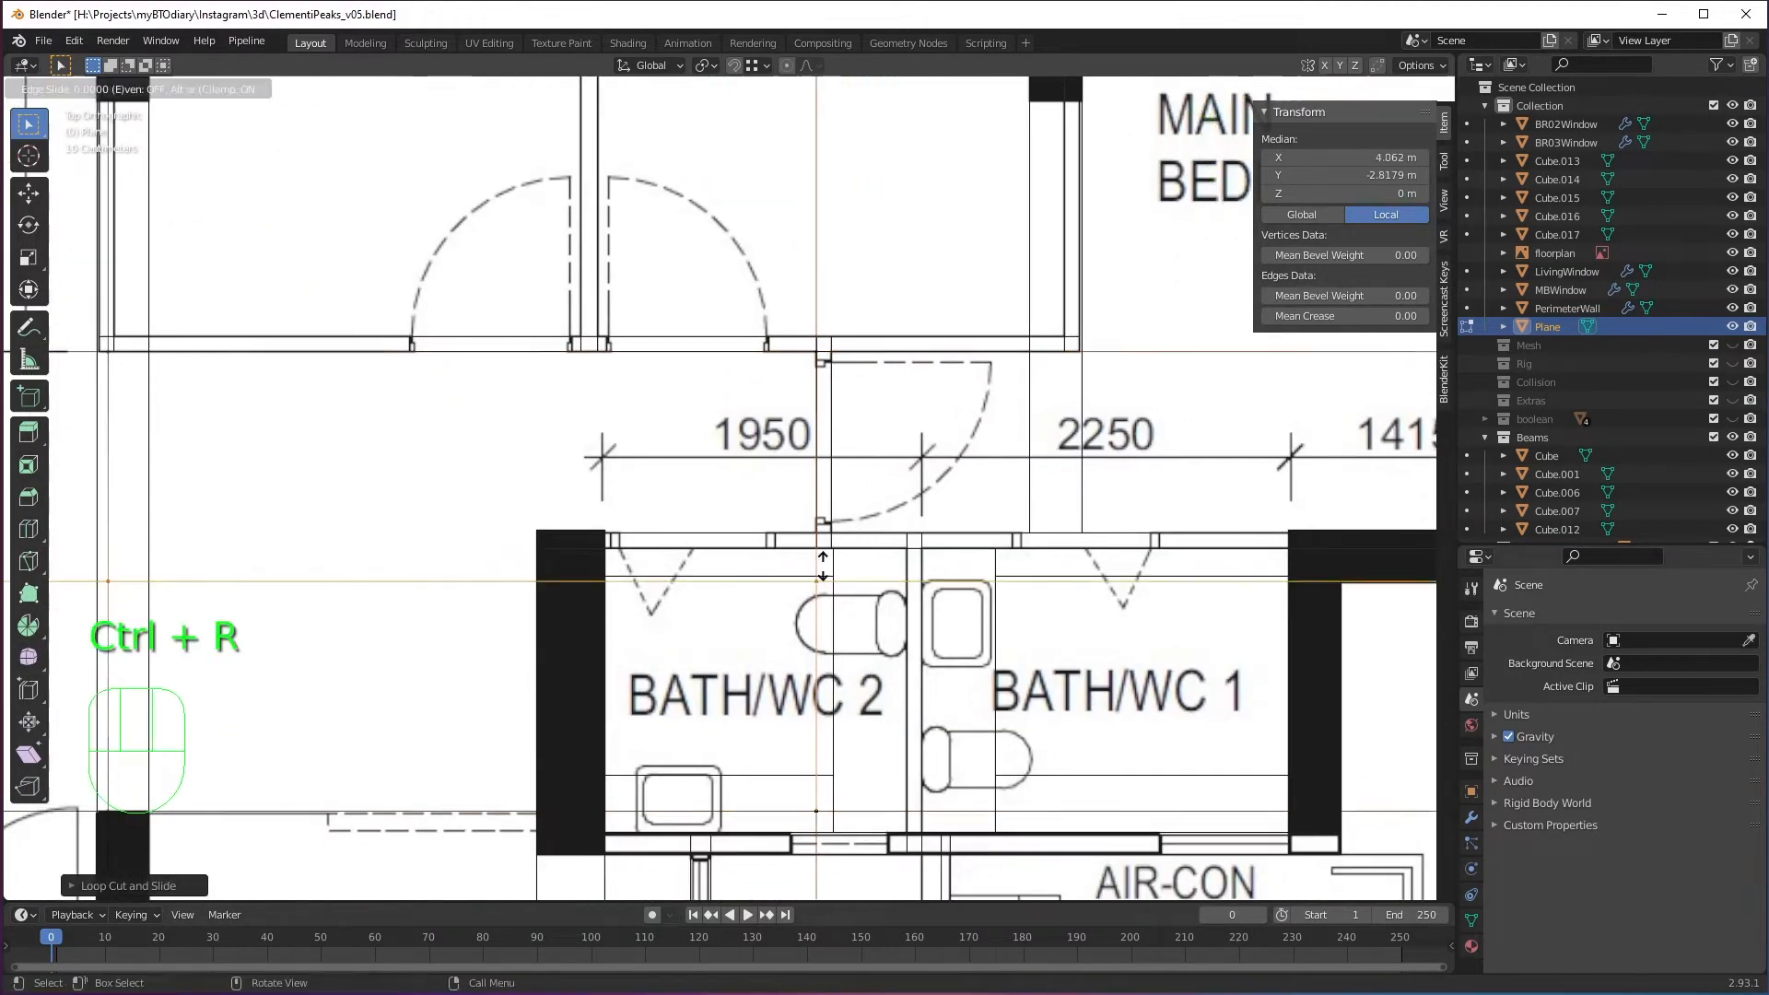
key(ctrl)
click(817, 528)
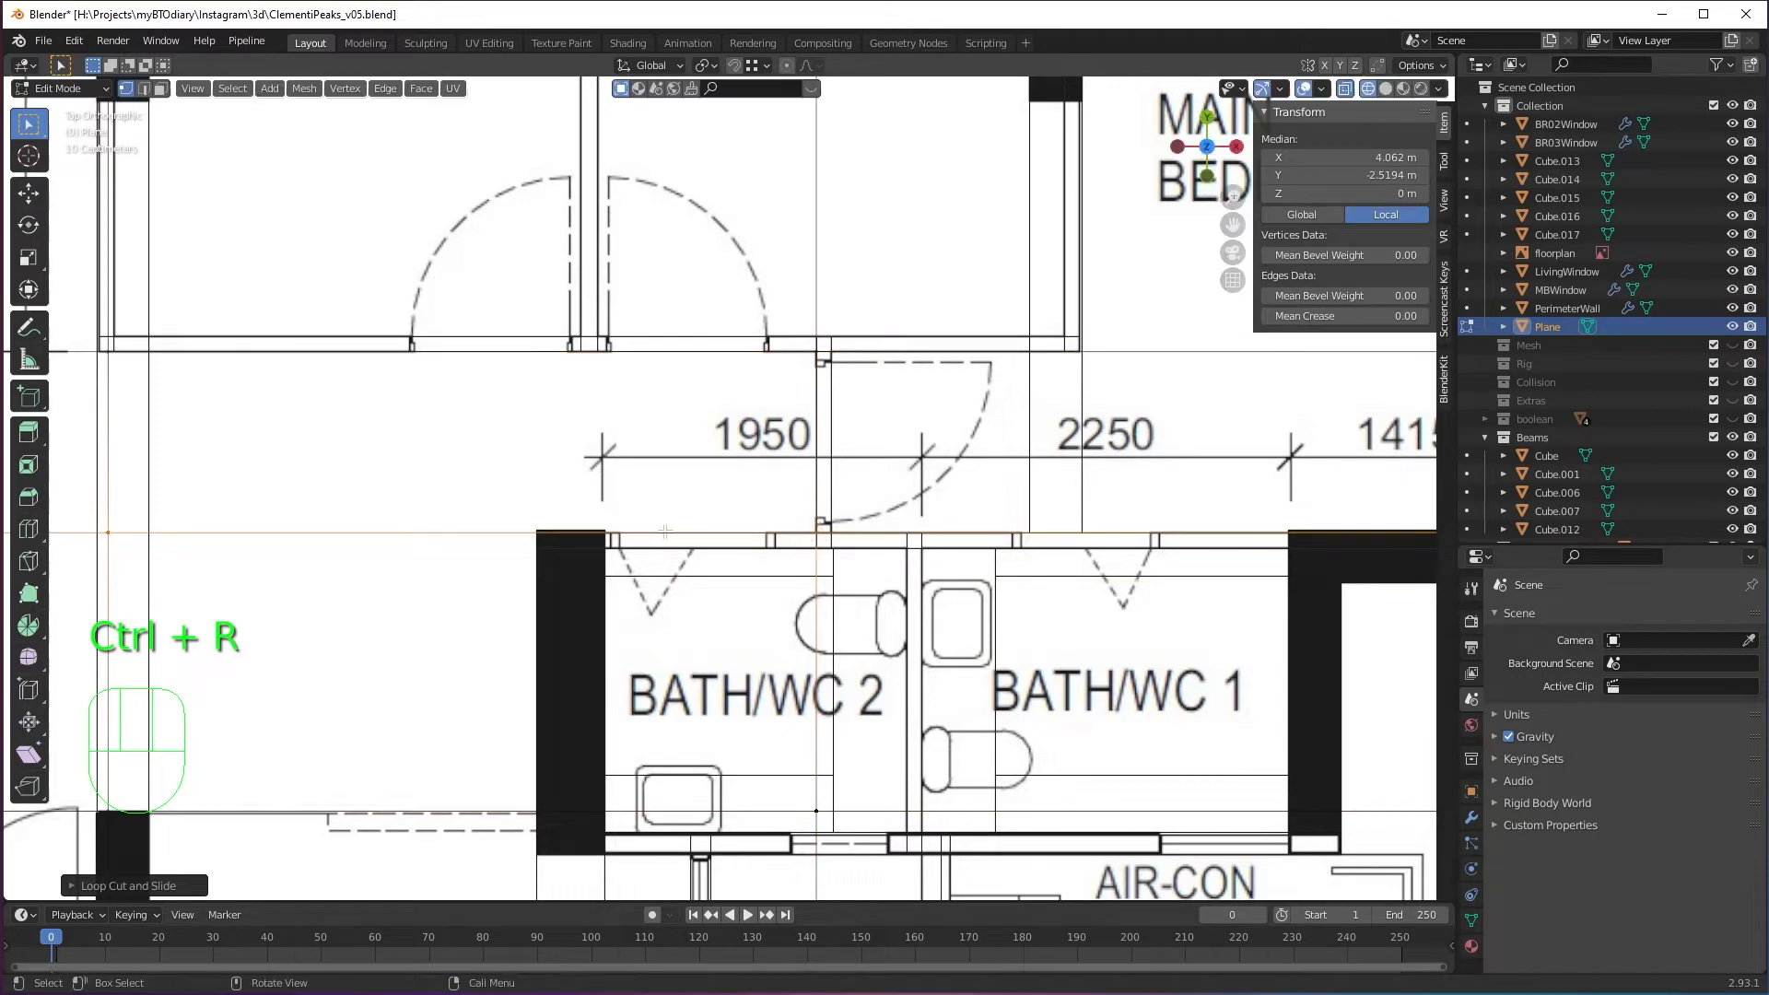
scroll(813, 595, up, 2)
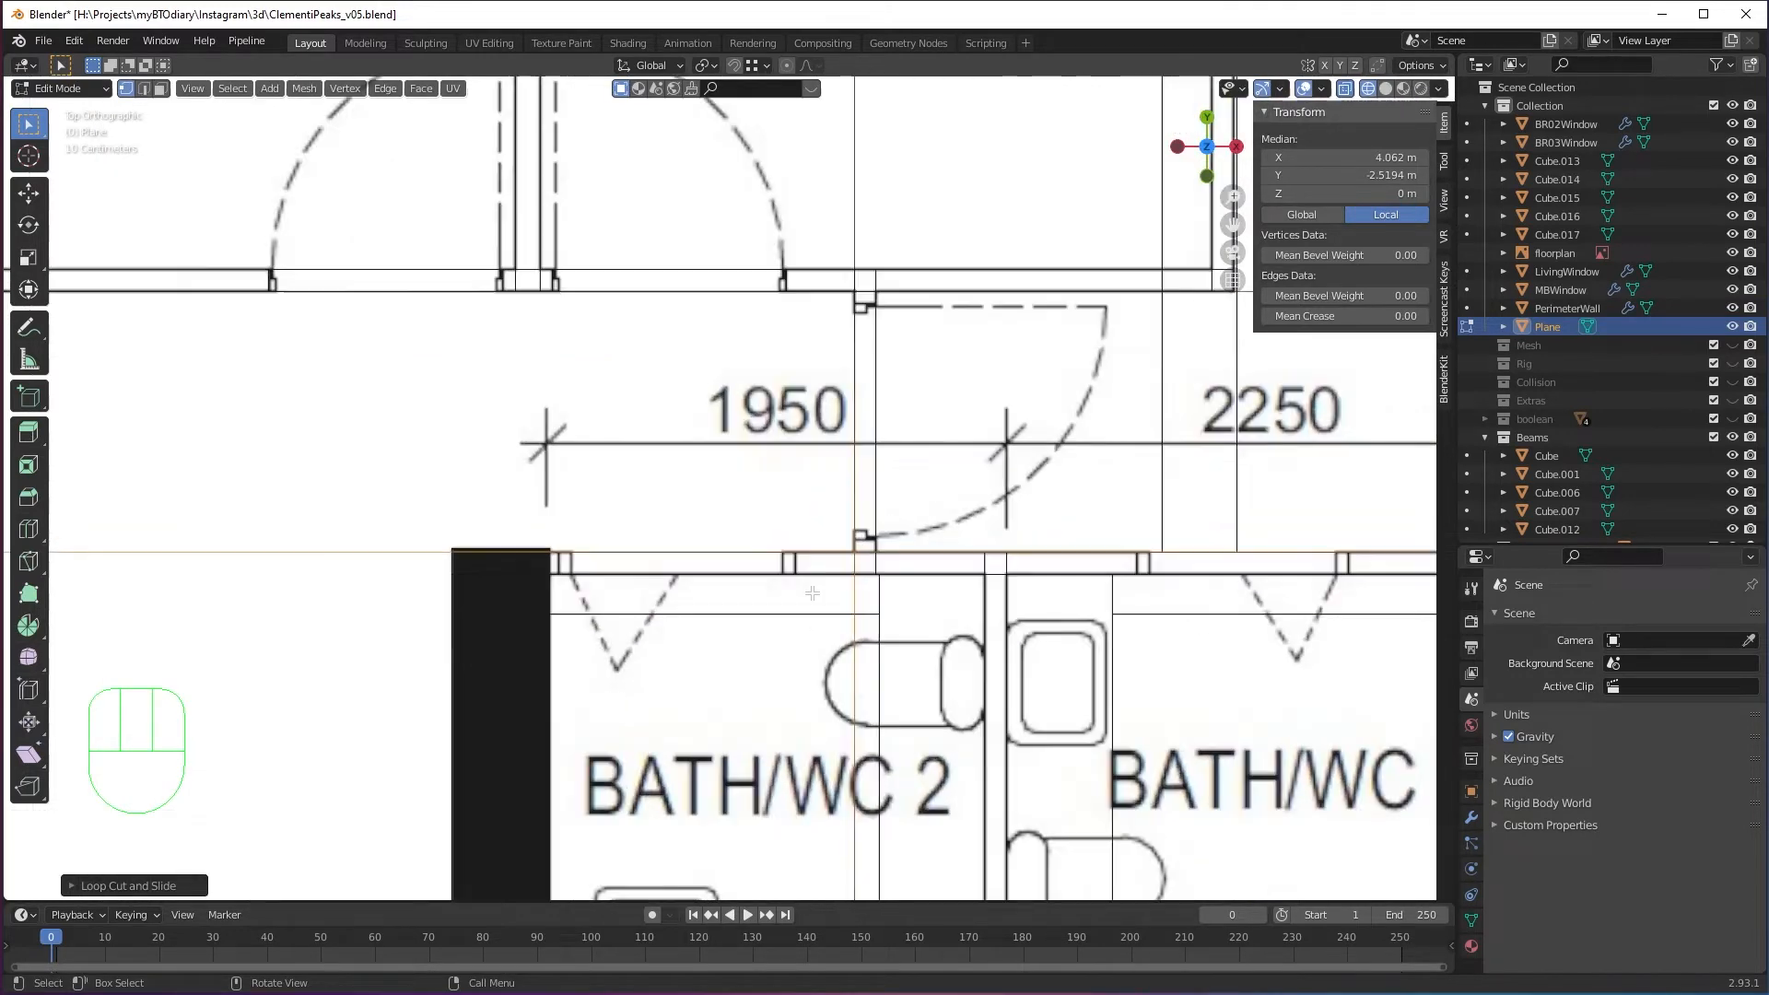
key(g)
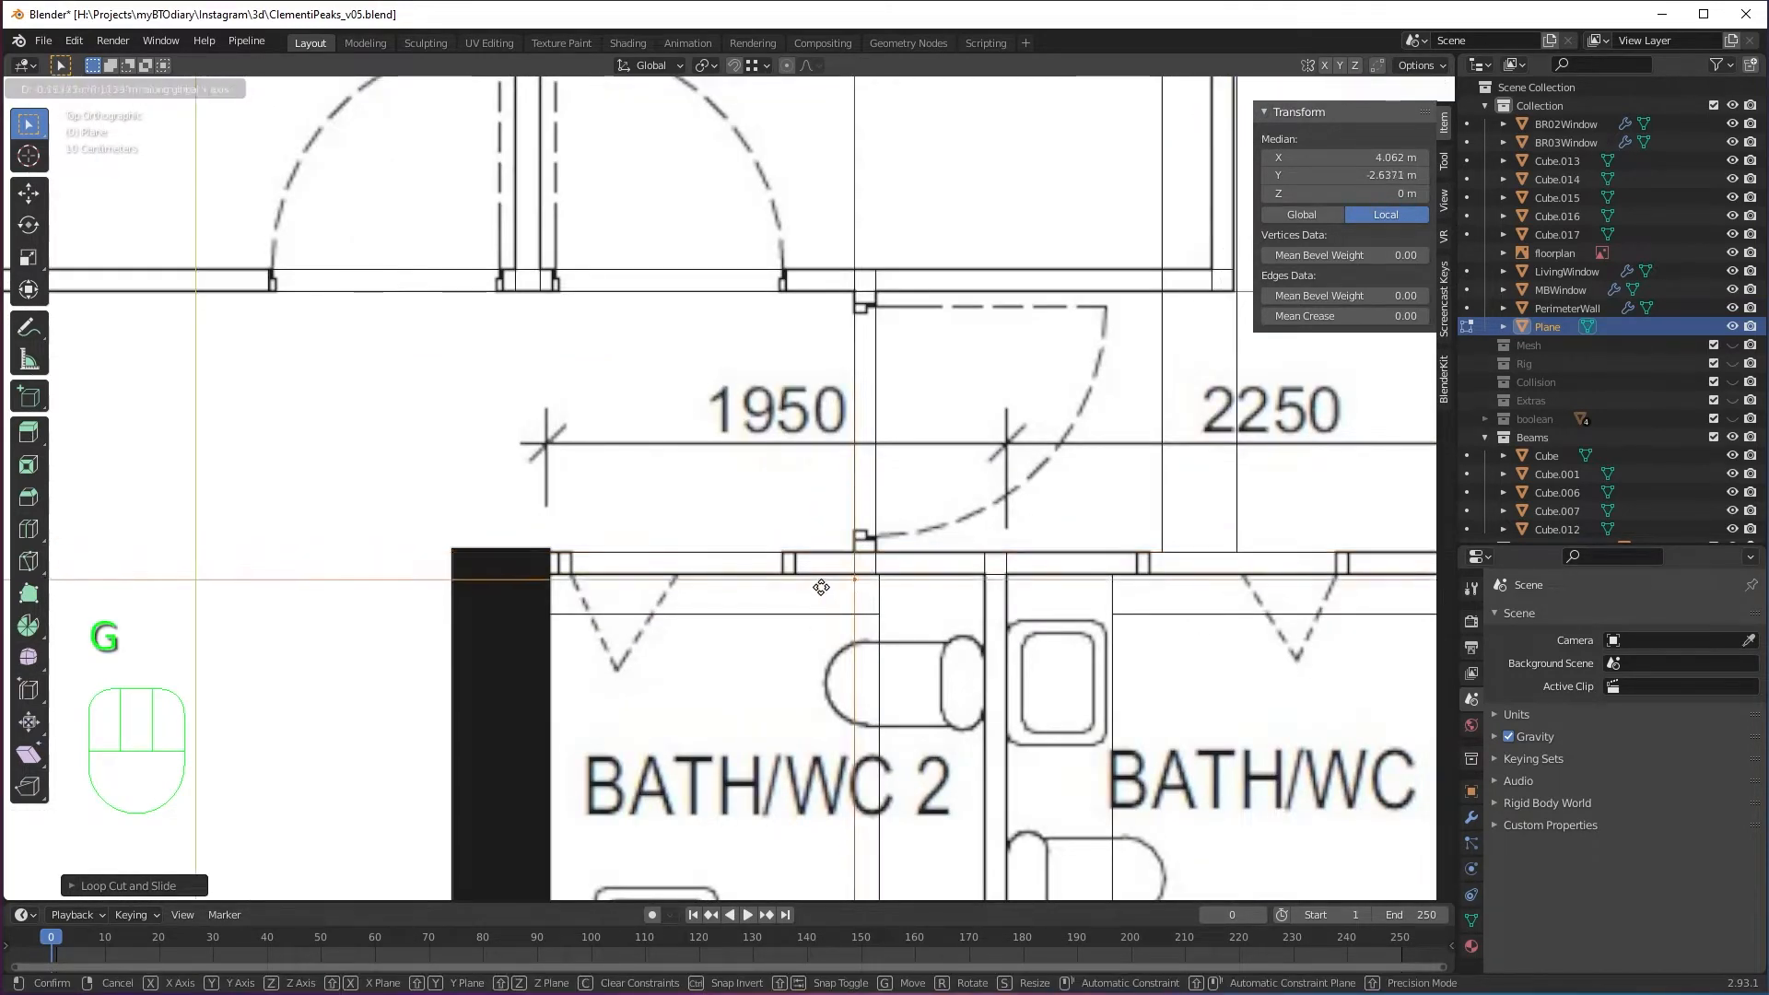
key(ctrl)
click(788, 572)
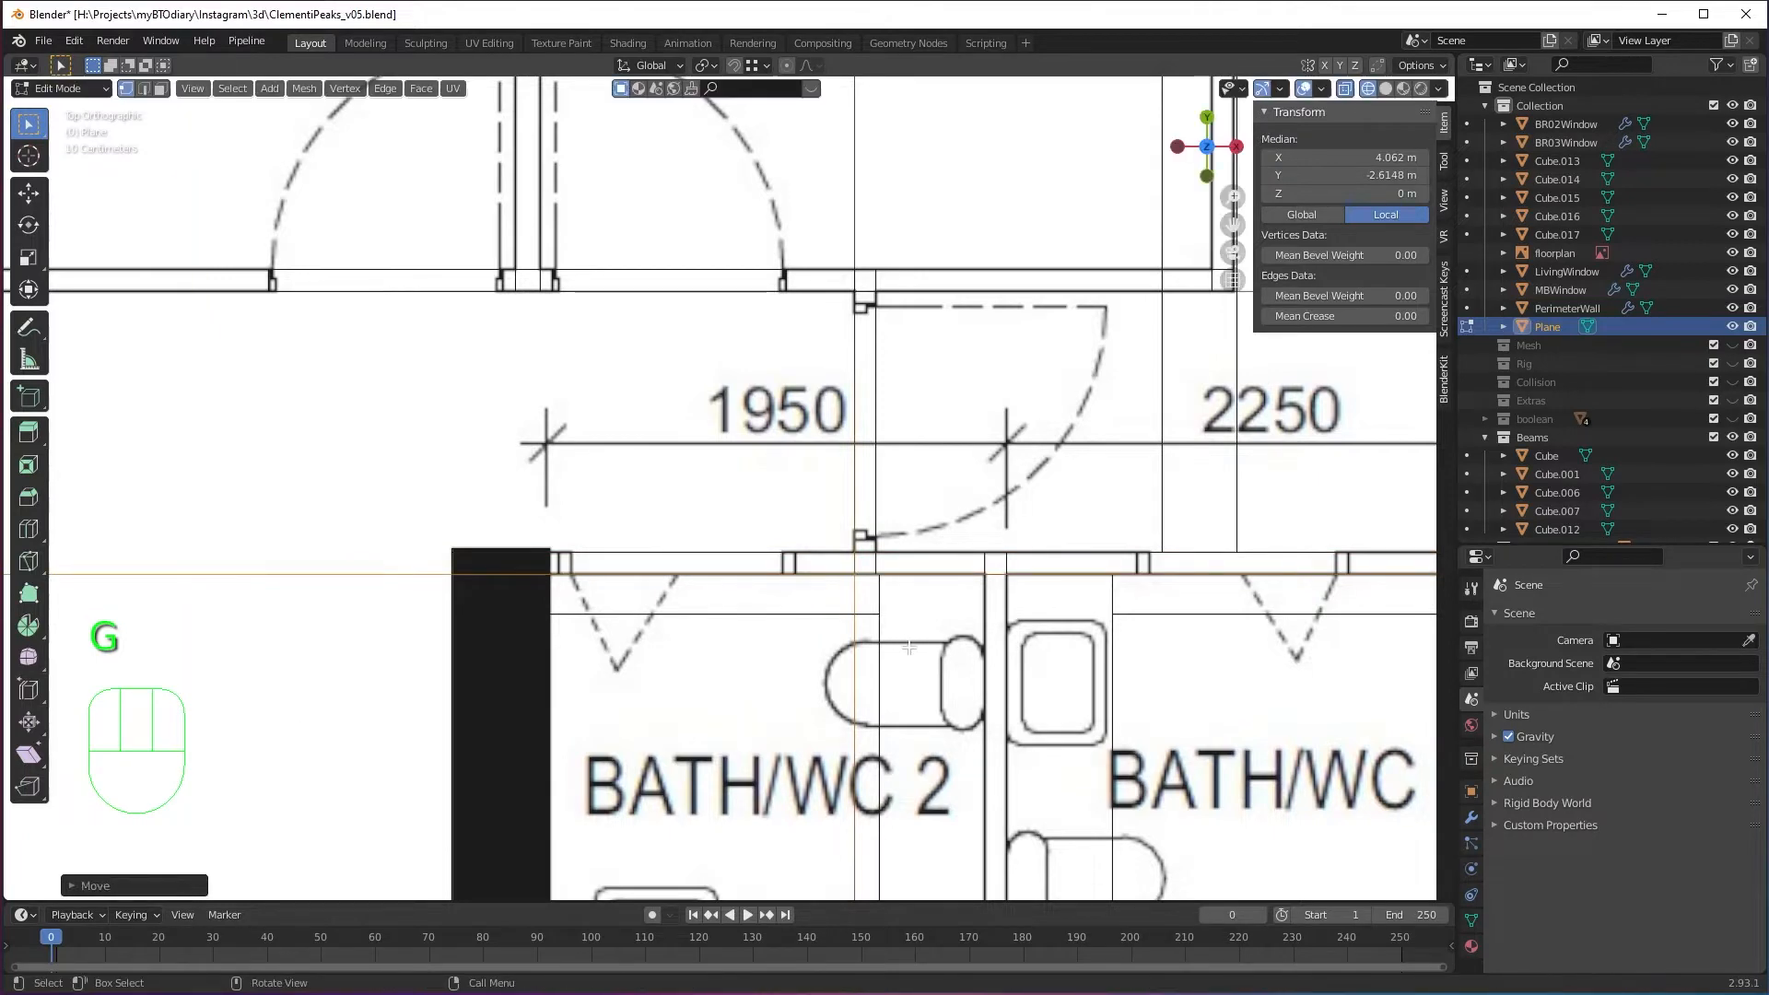
Add a lengthwise loop cut inside the thick wall beside Bath/WC 2, at local X 5.423 m.
scroll(802, 573, down, 3)
shift+middle_drag(665, 663, 826, 576)
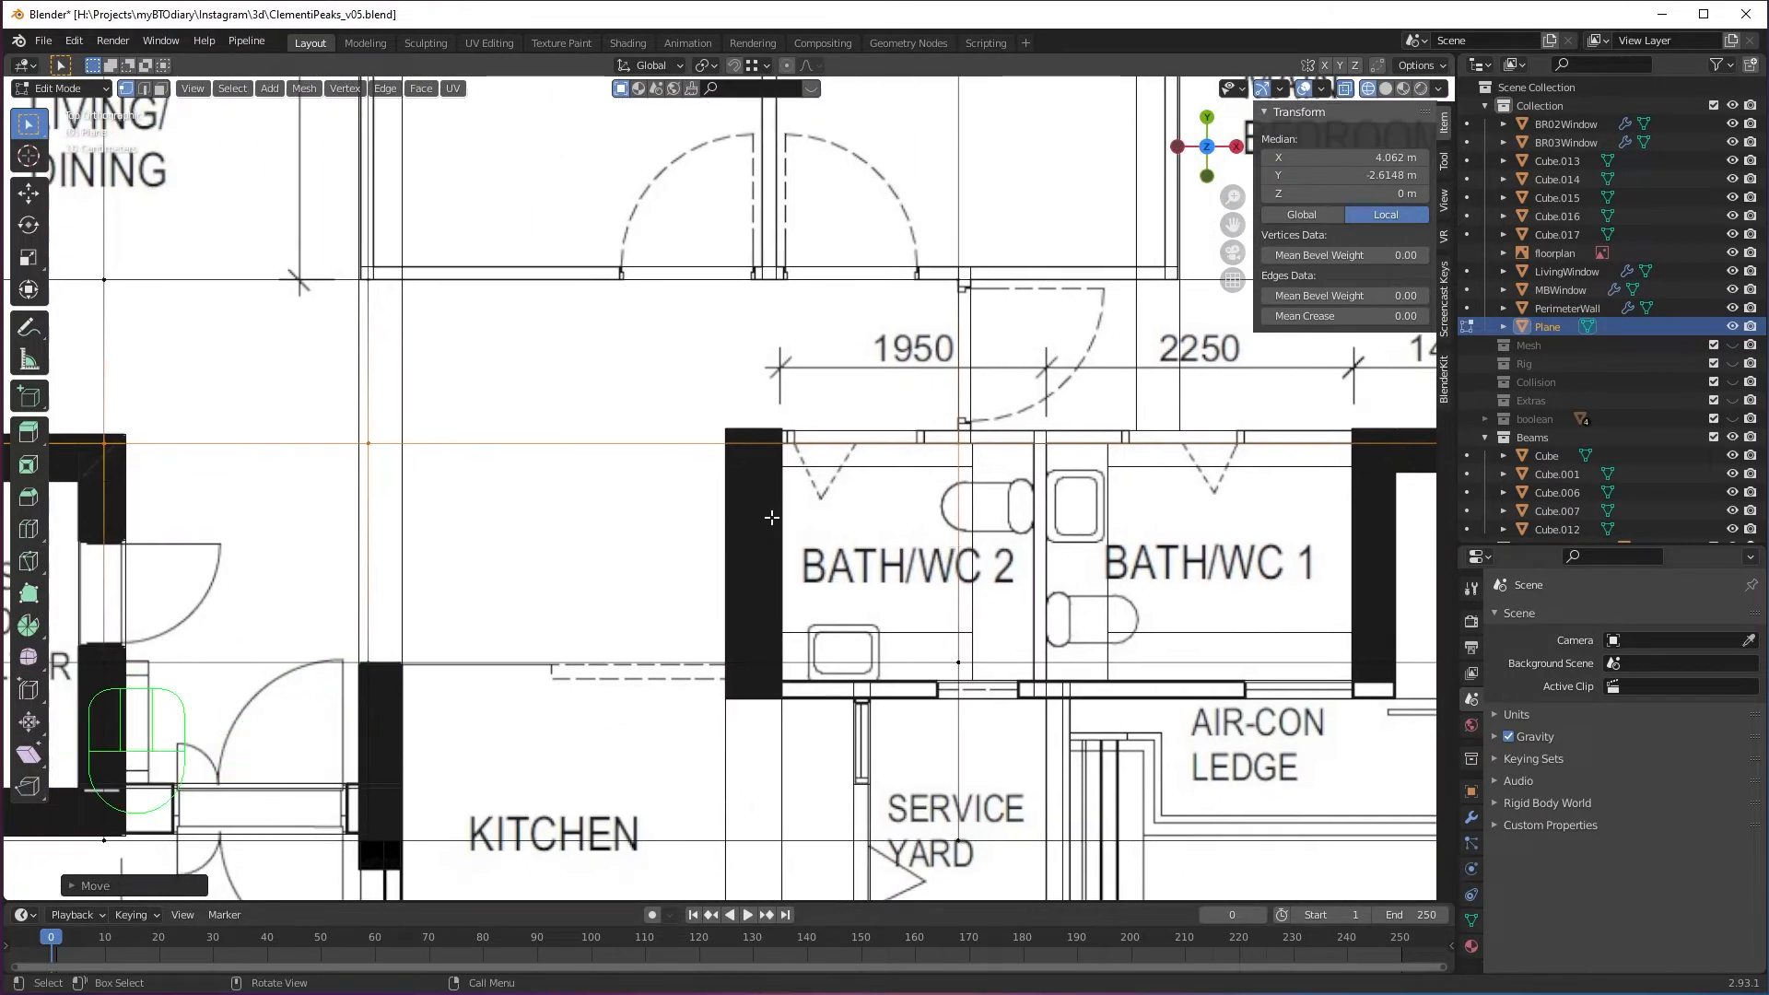
key(ctrl+r)
click(753, 441)
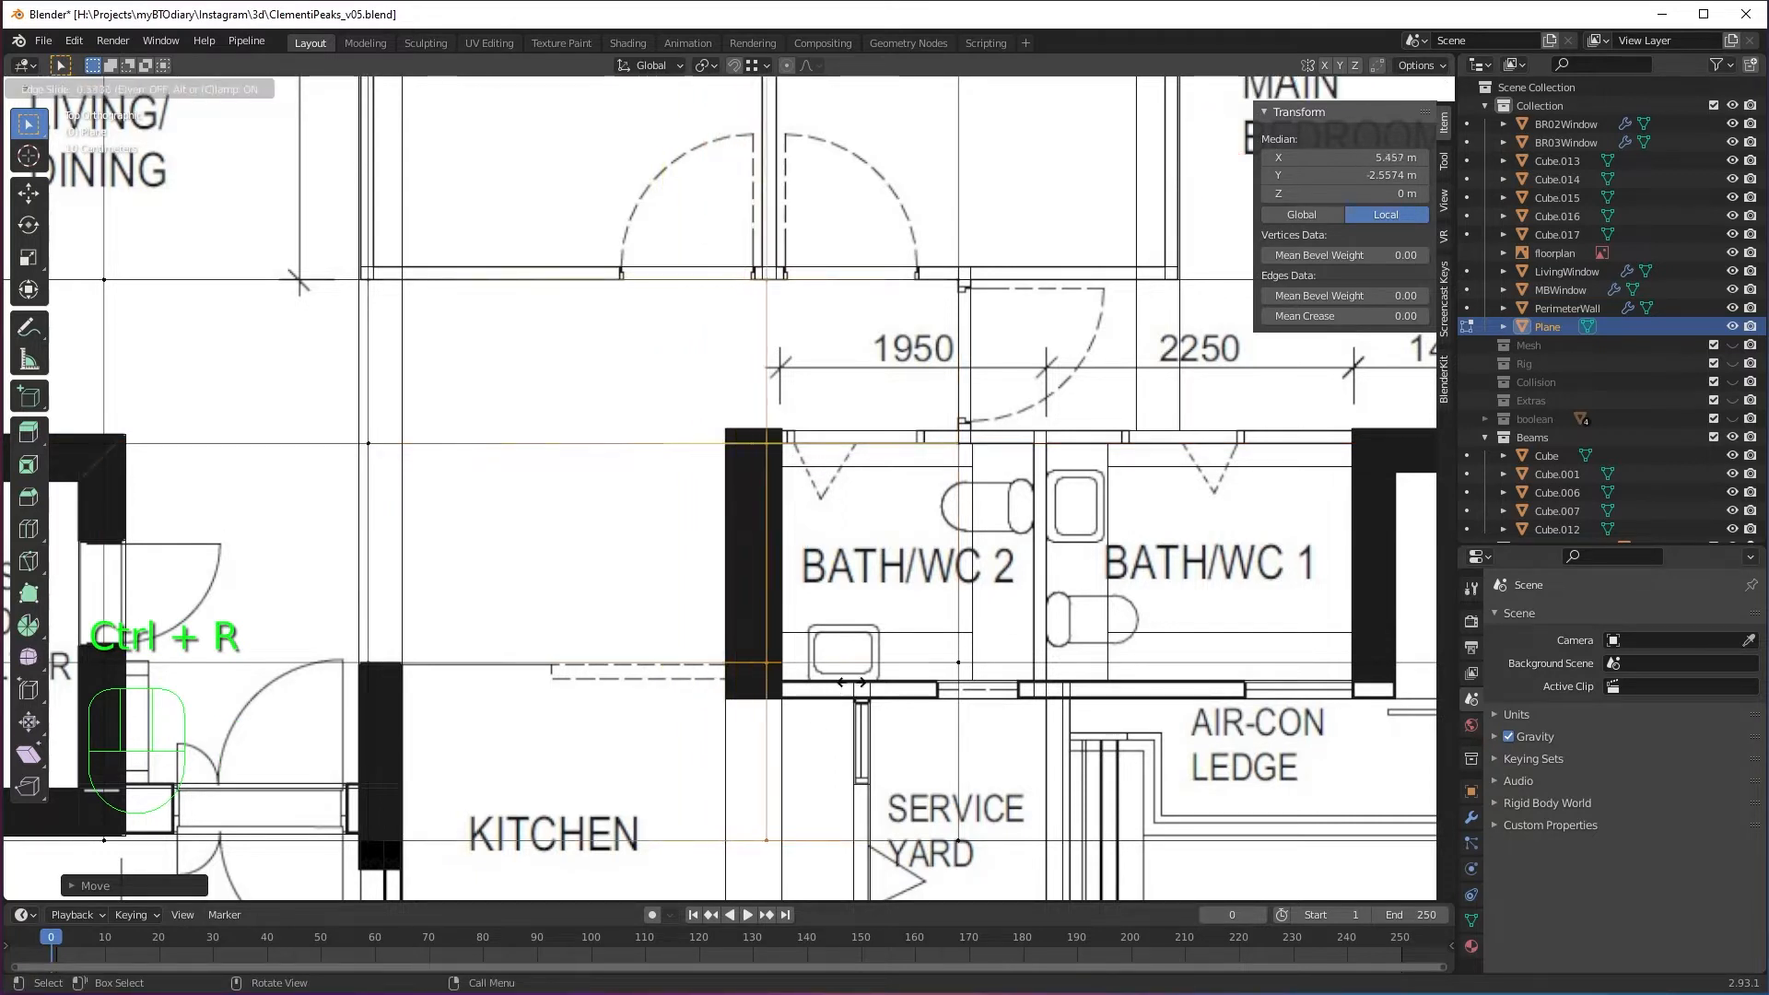
key(ctrl)
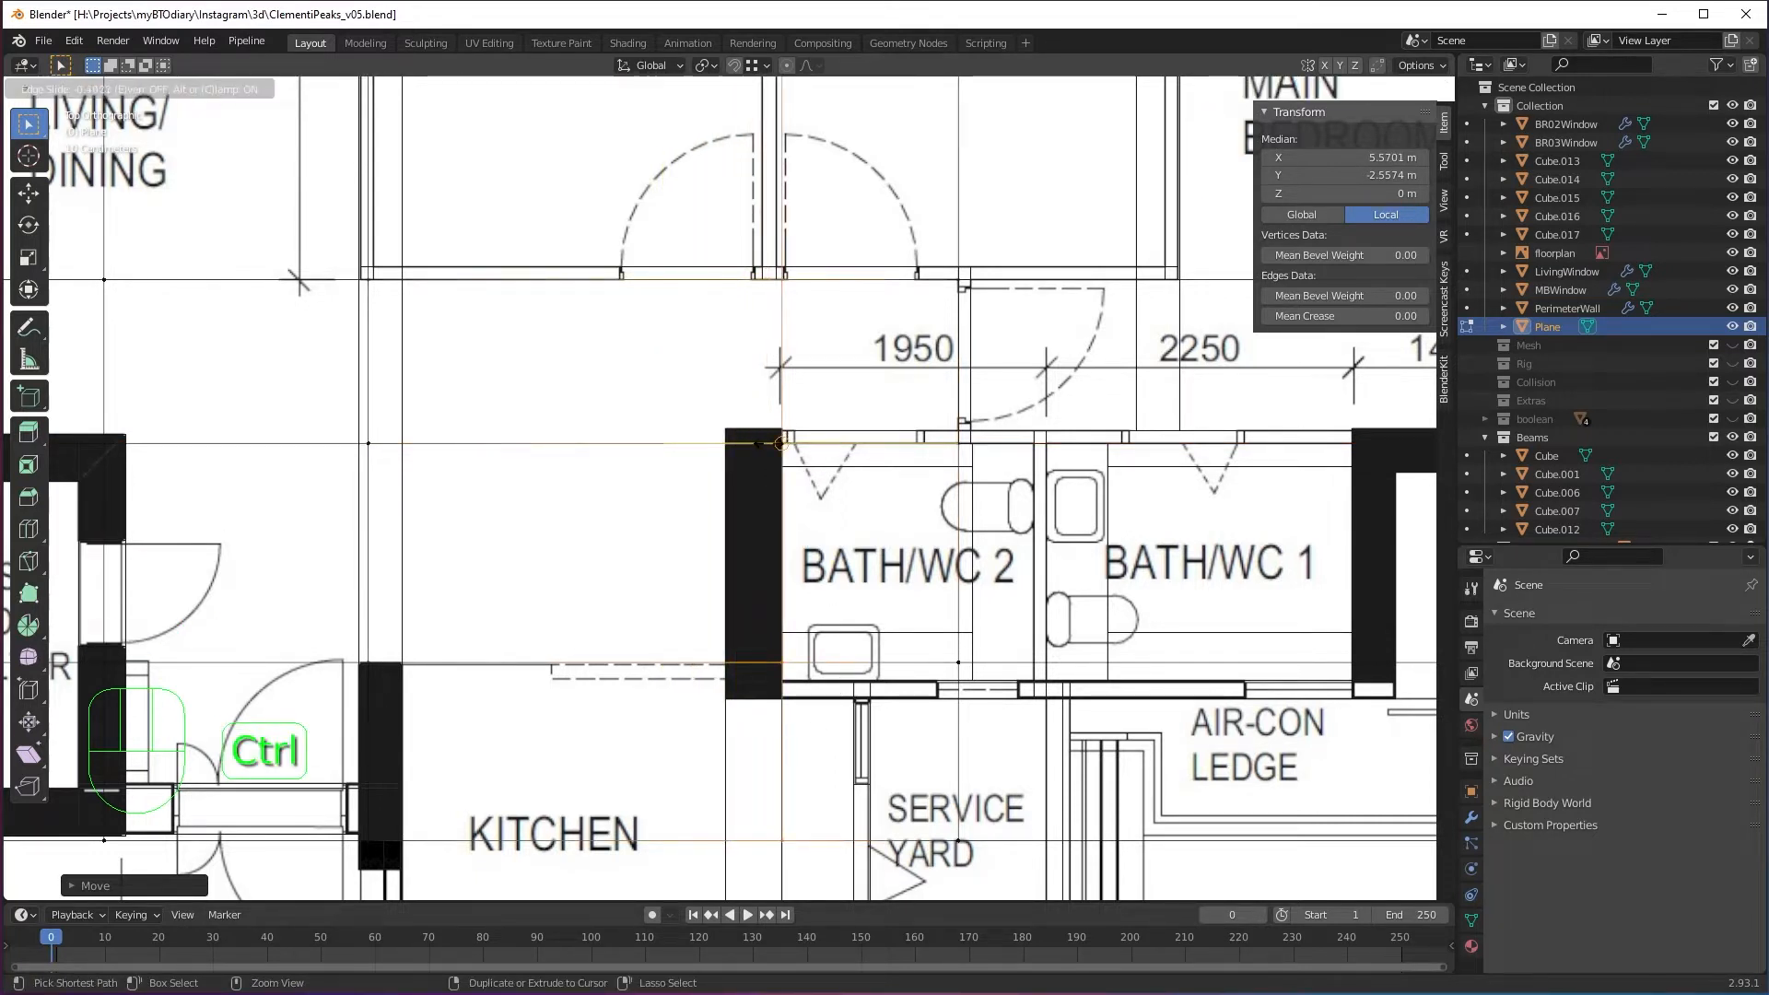
click(847, 444)
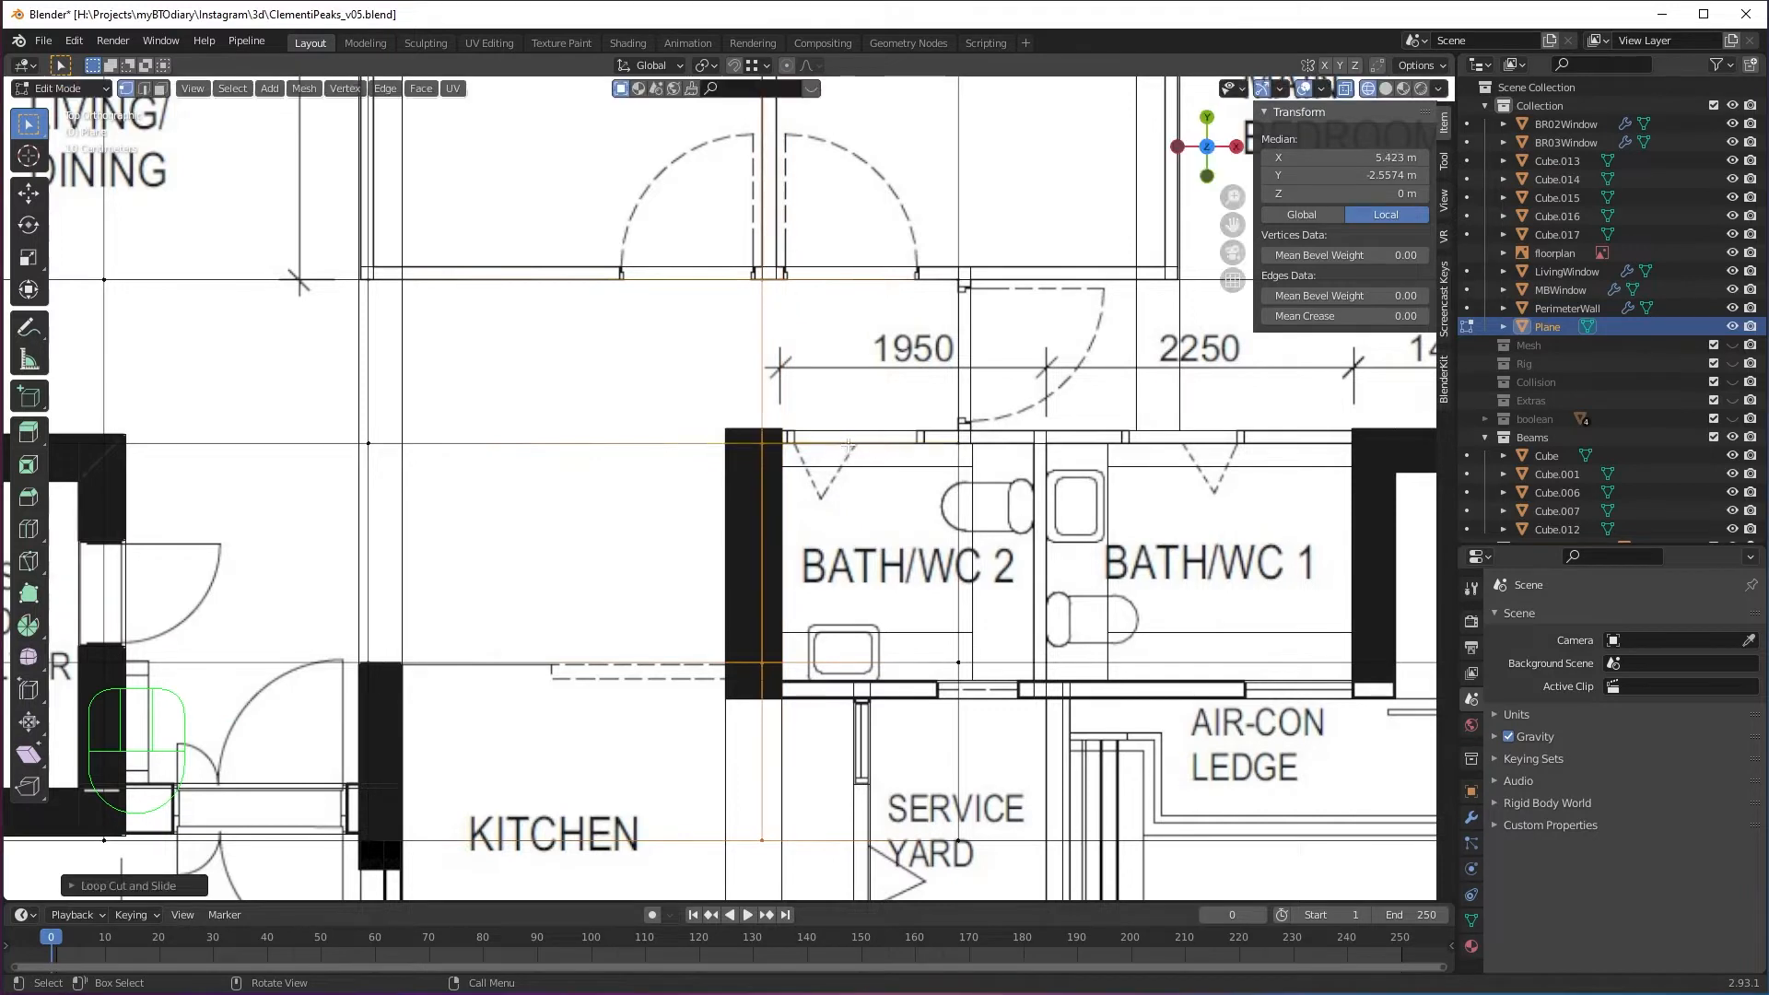
shift+middle_drag(912, 603, 998, 350)
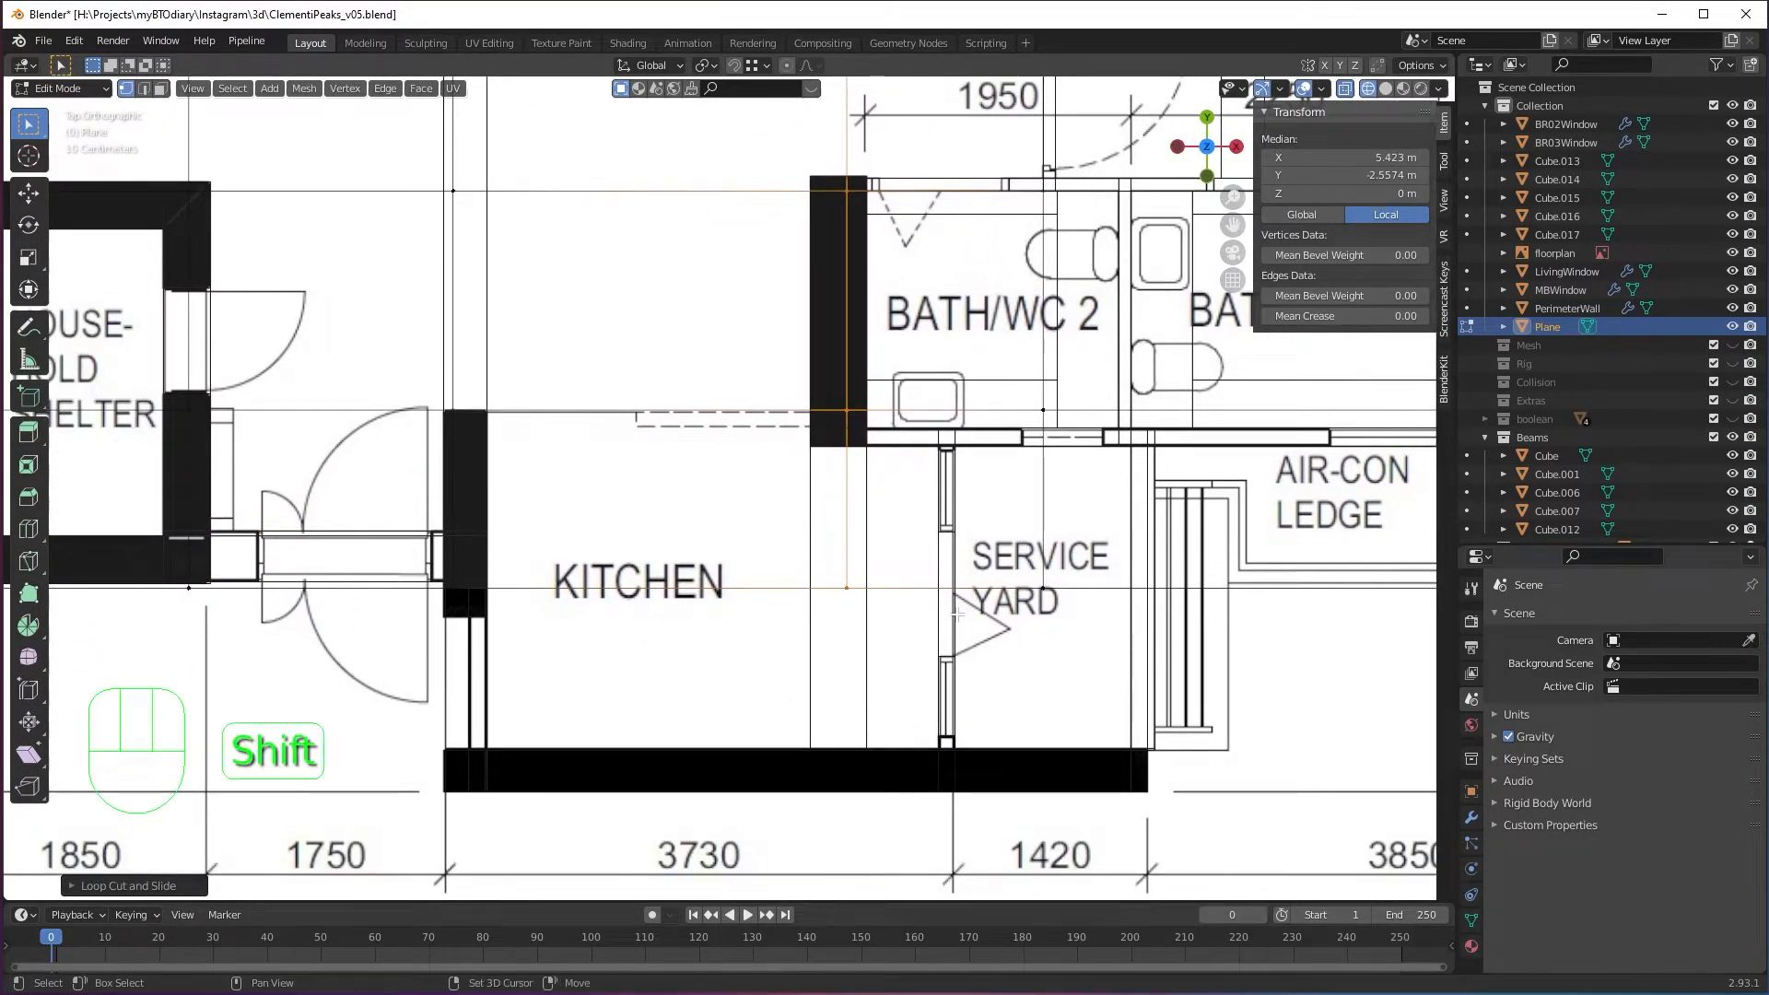
shift+middle_drag(958, 615, 953, 556)
drag(375, 475, 766, 607)
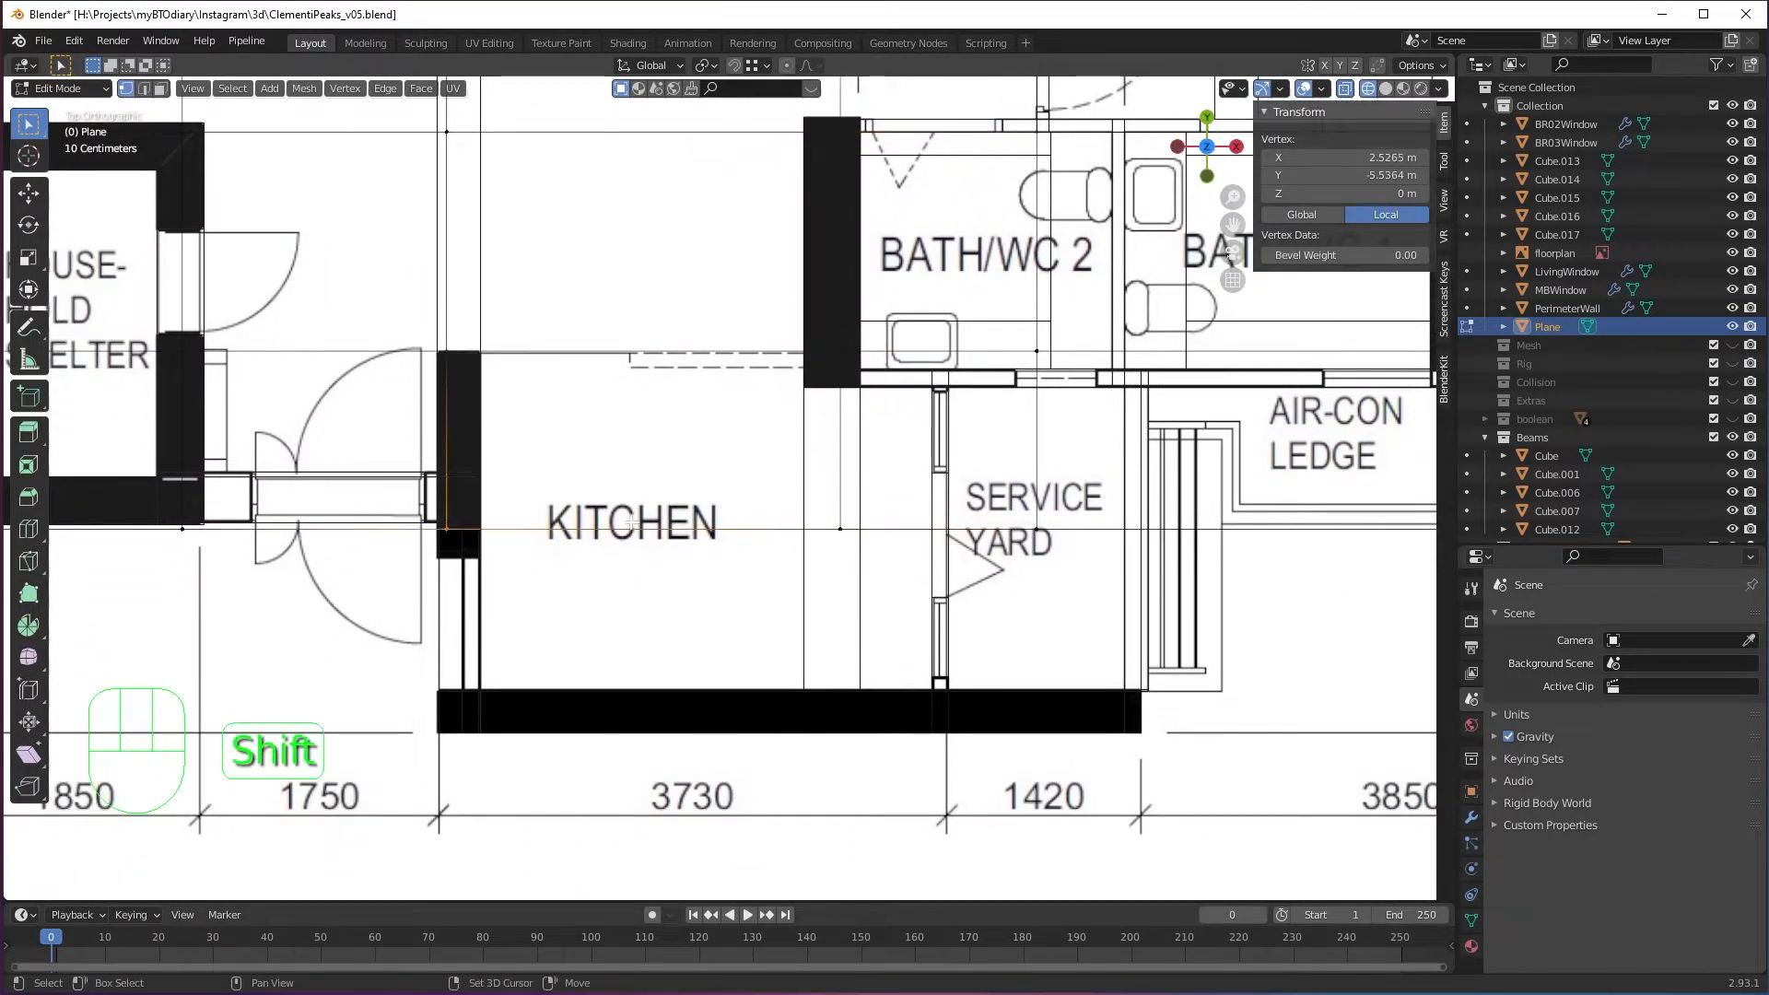
drag(363, 479, 766, 586)
drag(1203, 594, 1203, 594)
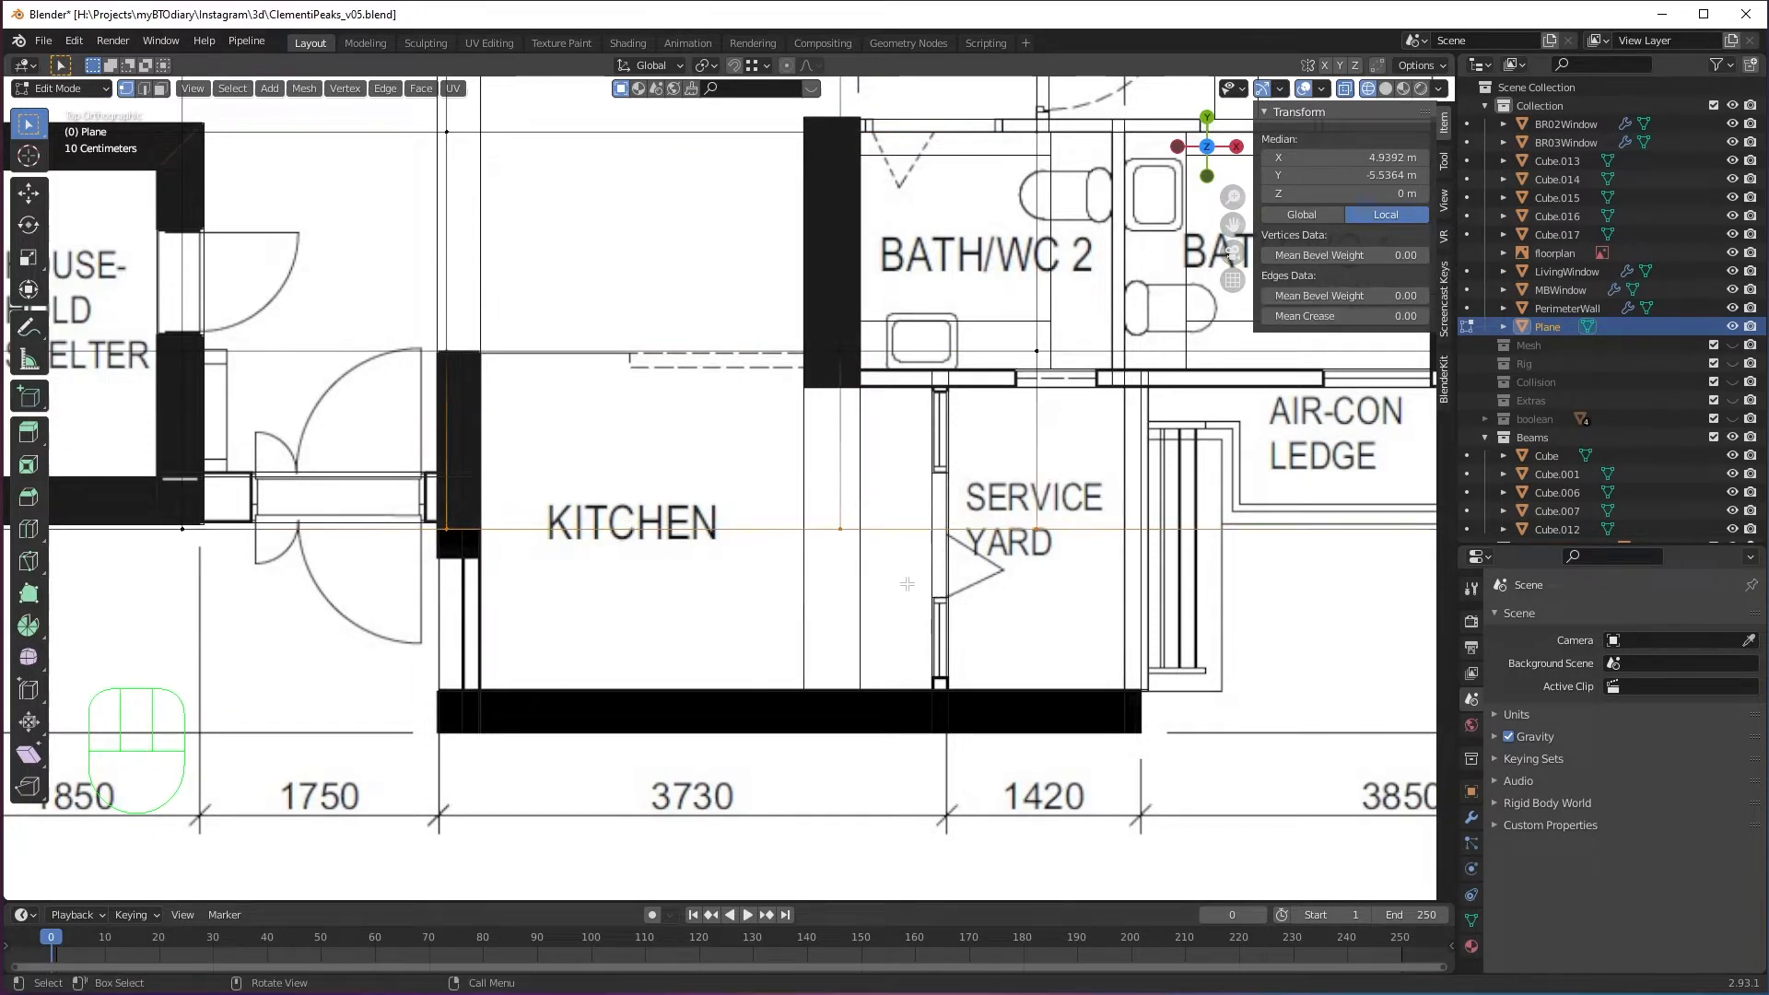
Add a lengthwise loop cut along the service yard's outer wall, at local X 7.6143 m.
shift+middle_drag(830, 554, 912, 657)
key(ctrl+r)
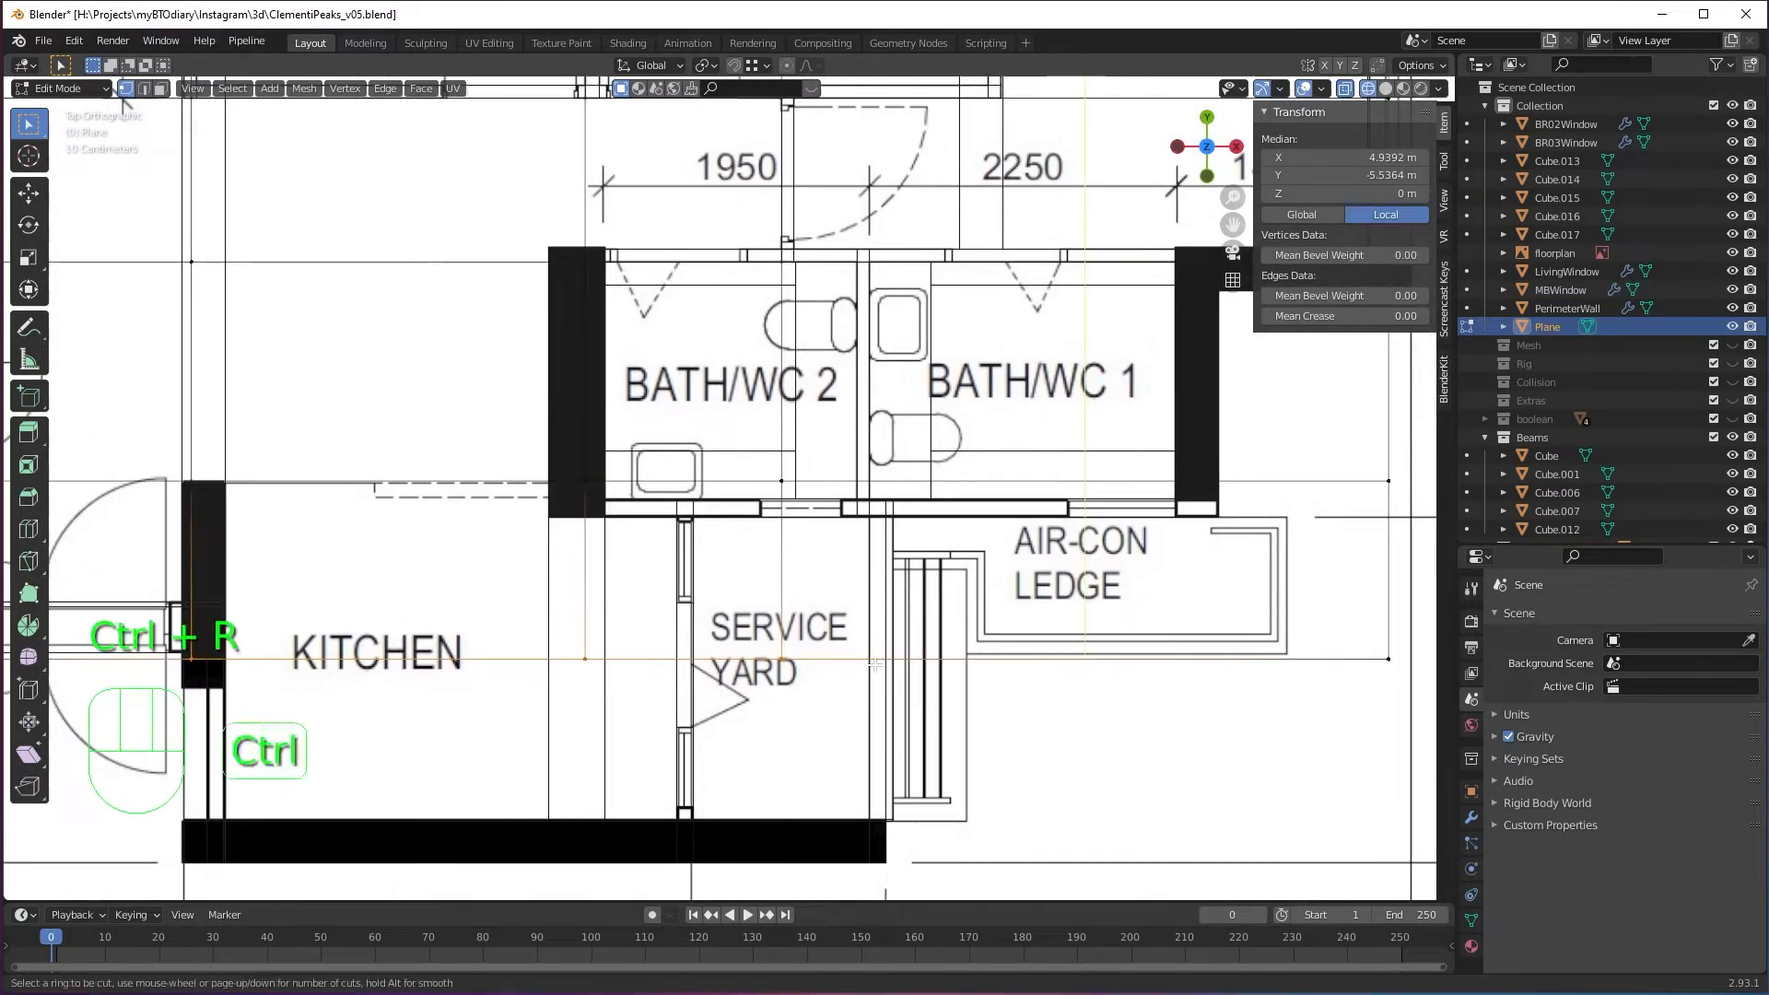
click(862, 668)
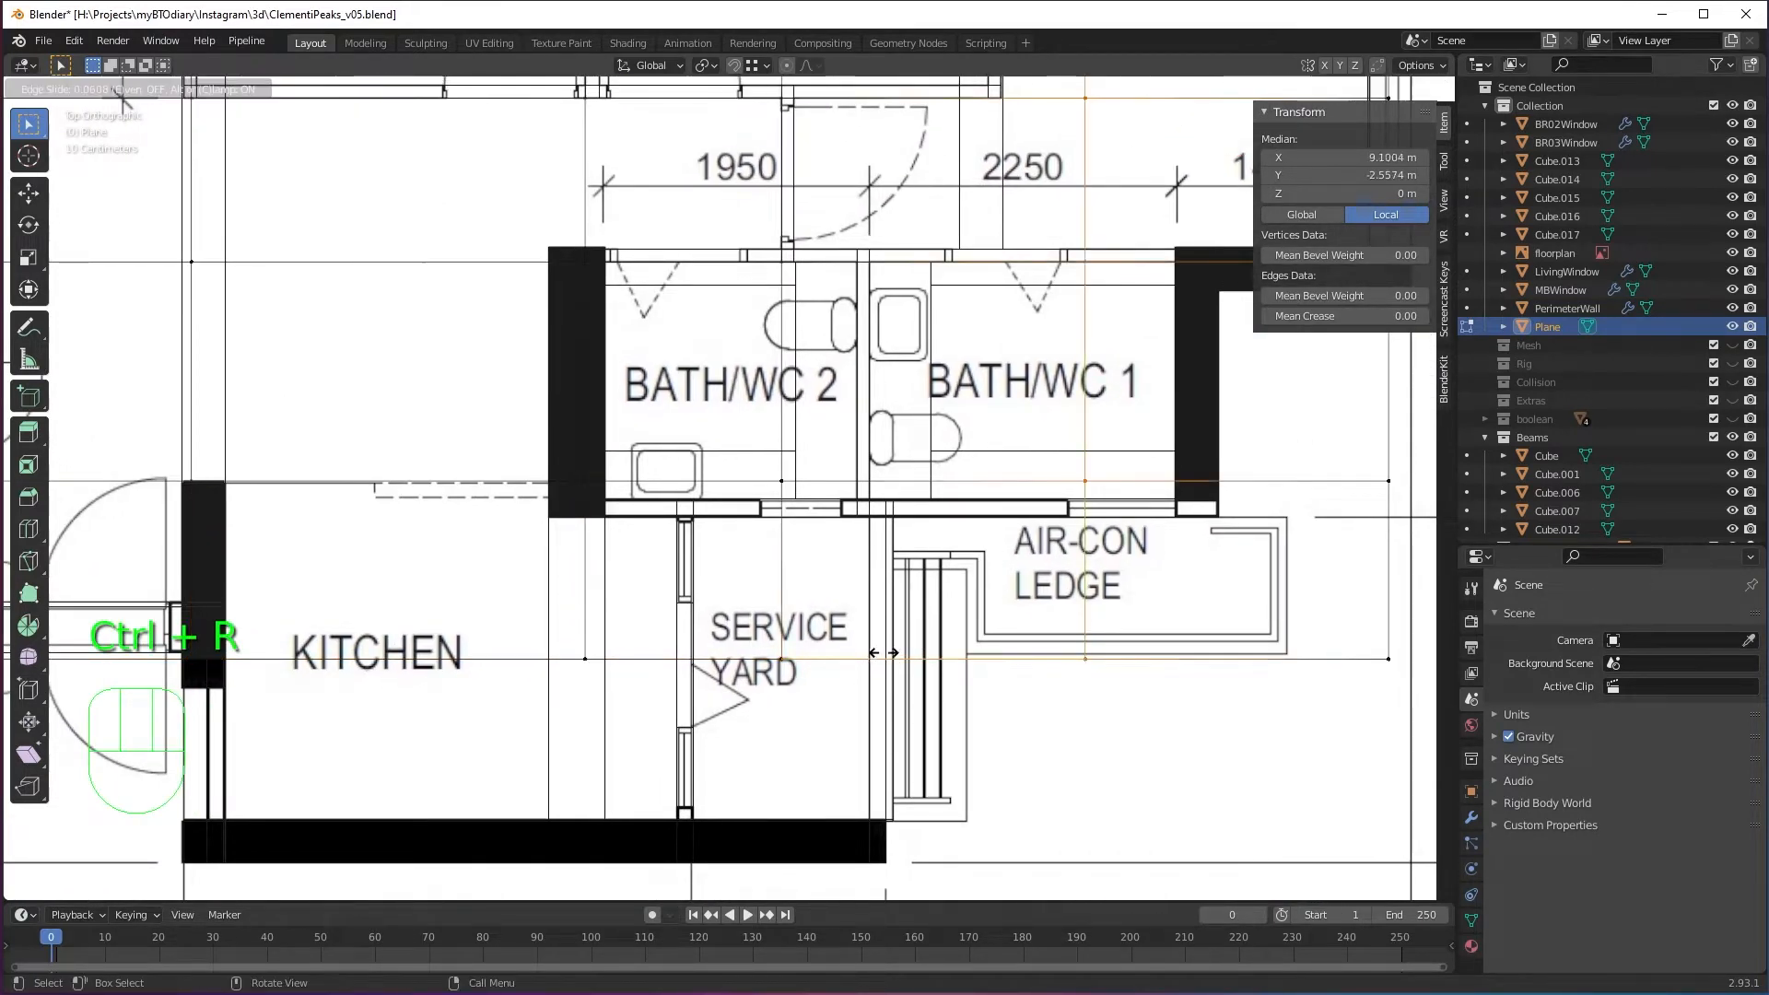
click(682, 688)
Extrude the floor's edge below the kitchen and service yard down along Y to the bottom outer wall, at local Y -6.9596 m.
shift+middle_drag(861, 522, 976, 496)
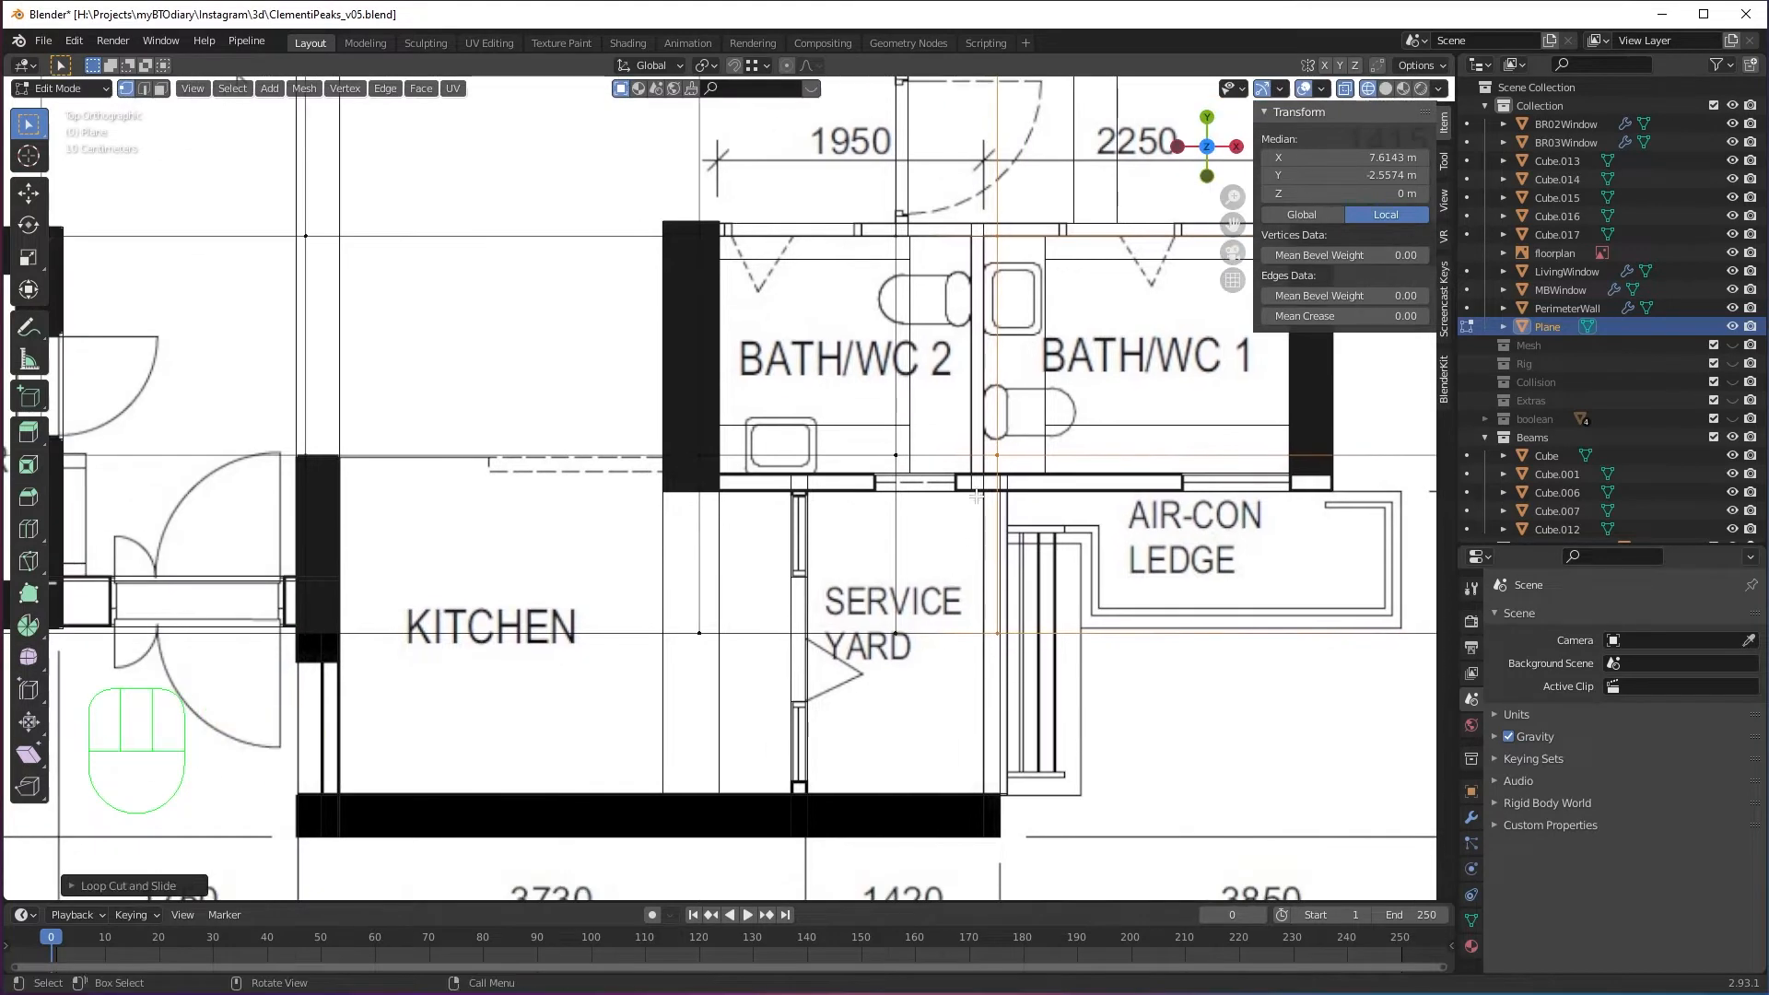
shift+middle_drag(929, 714, 951, 682)
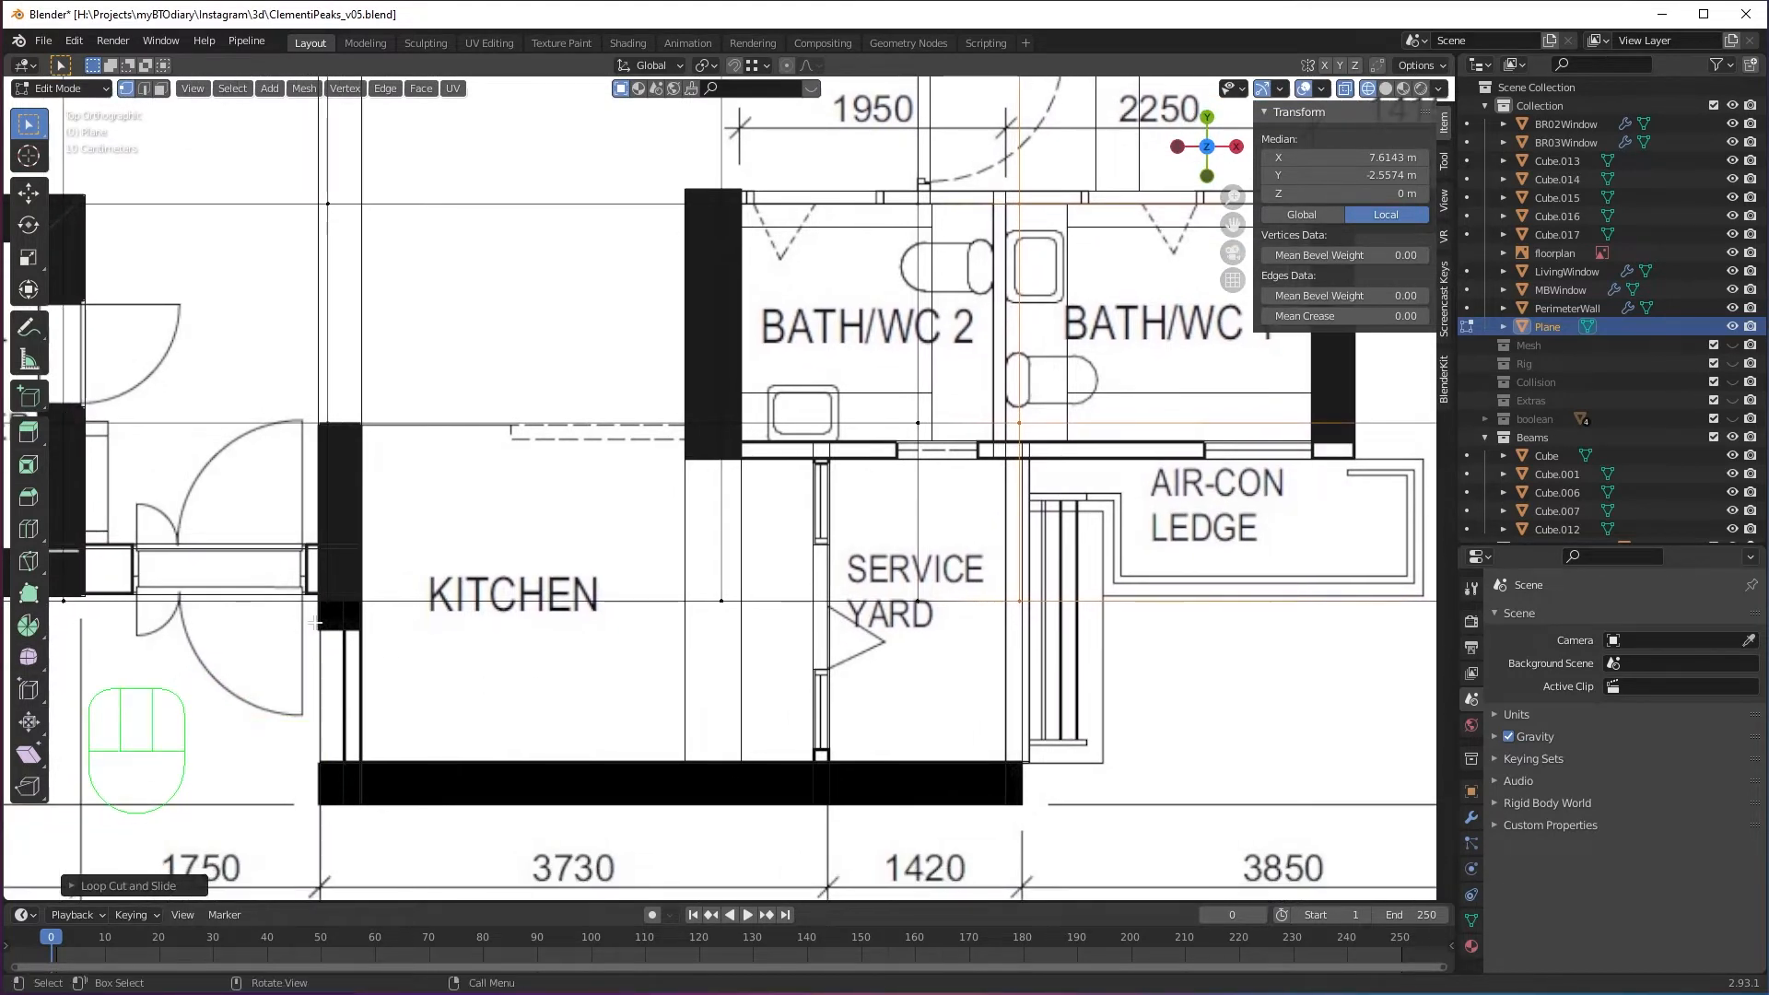
drag(255, 550, 1117, 682)
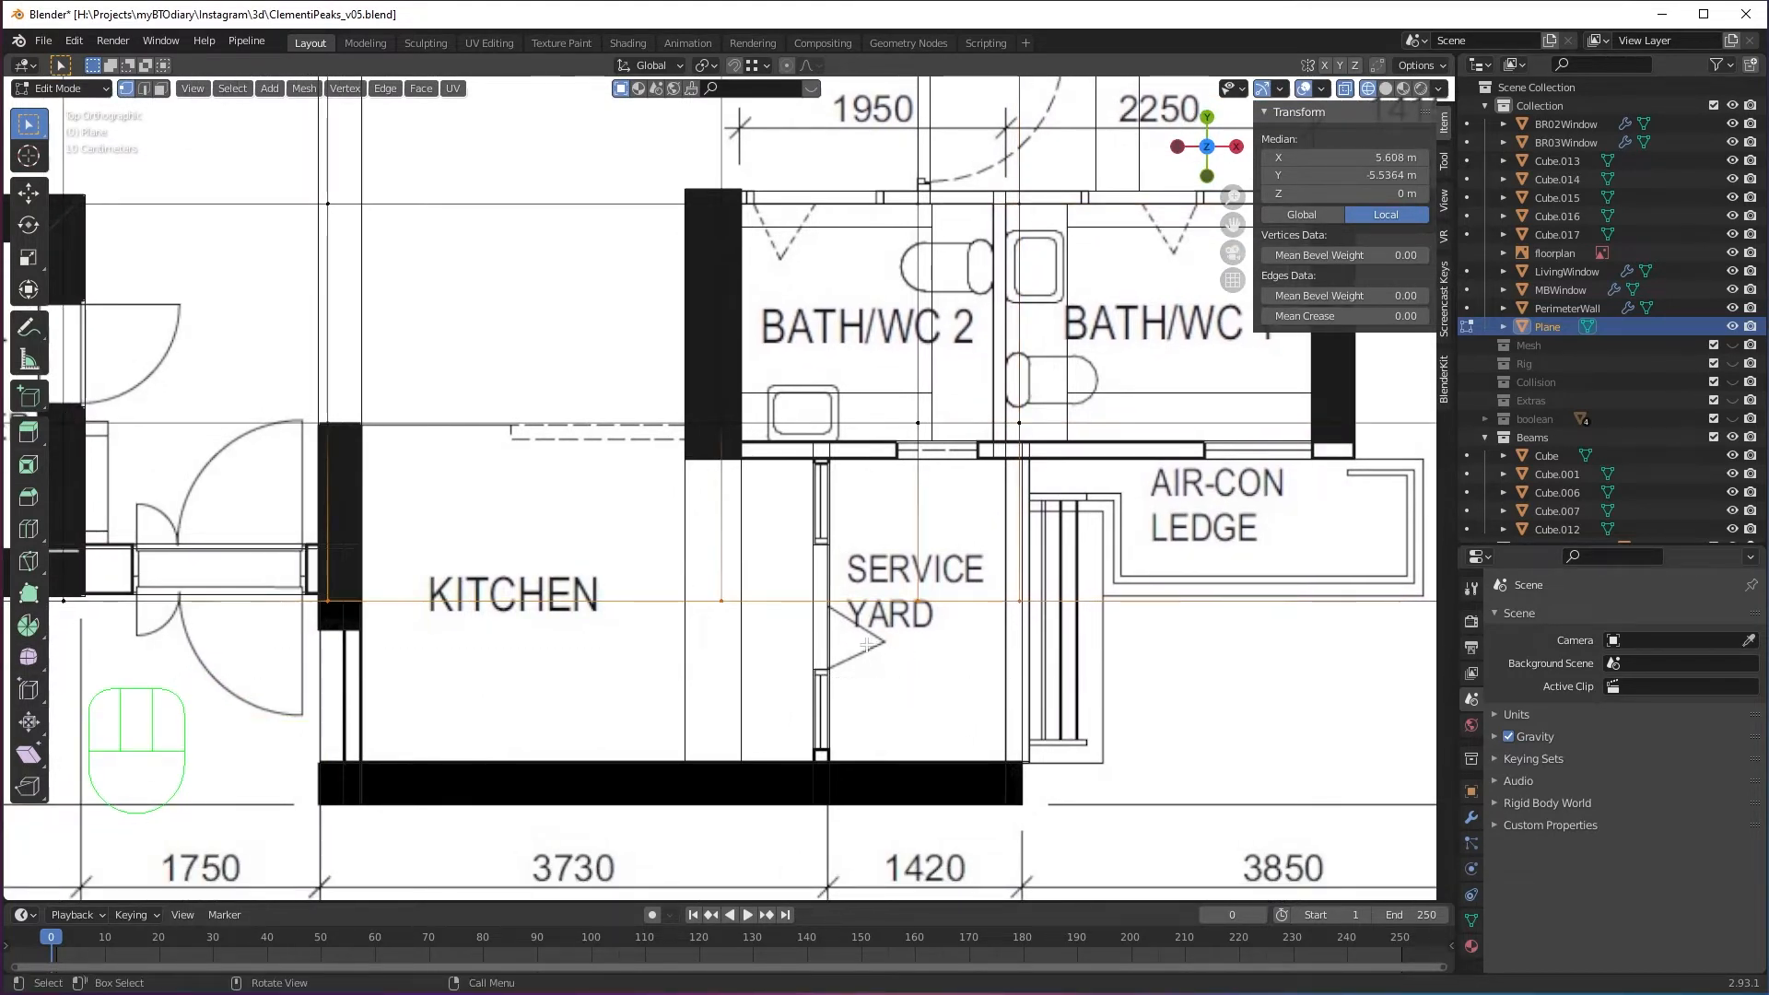
key(e)
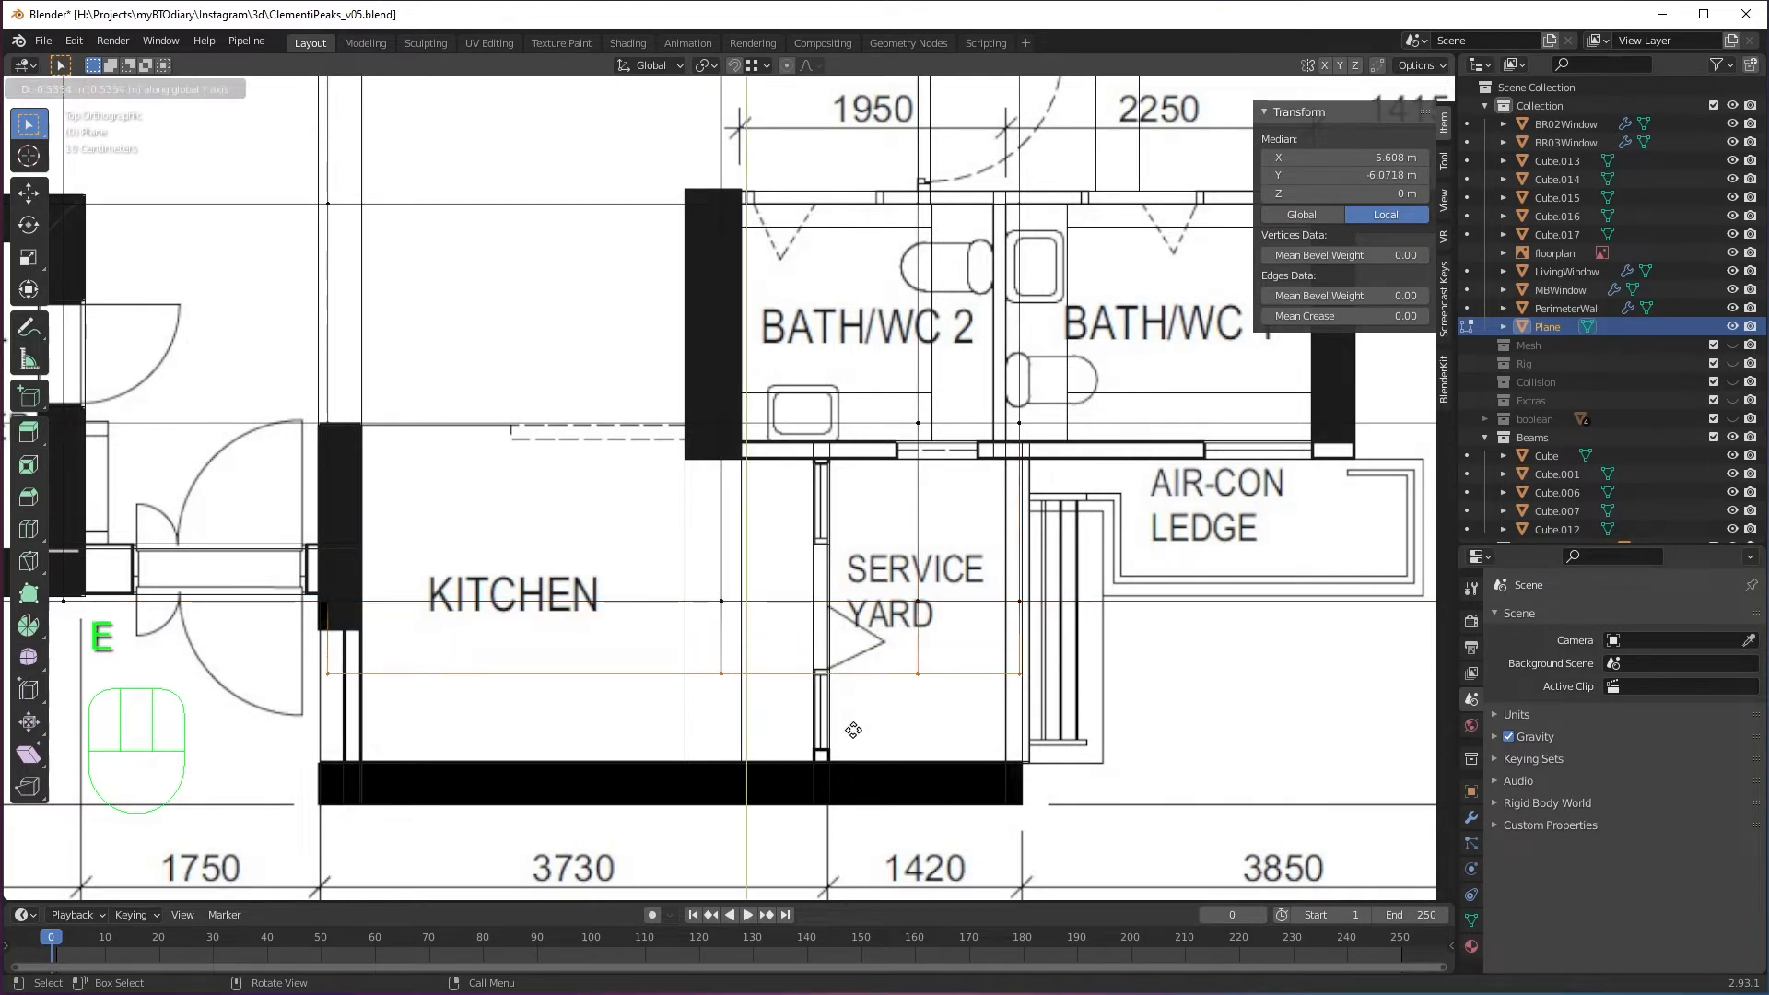
click(881, 845)
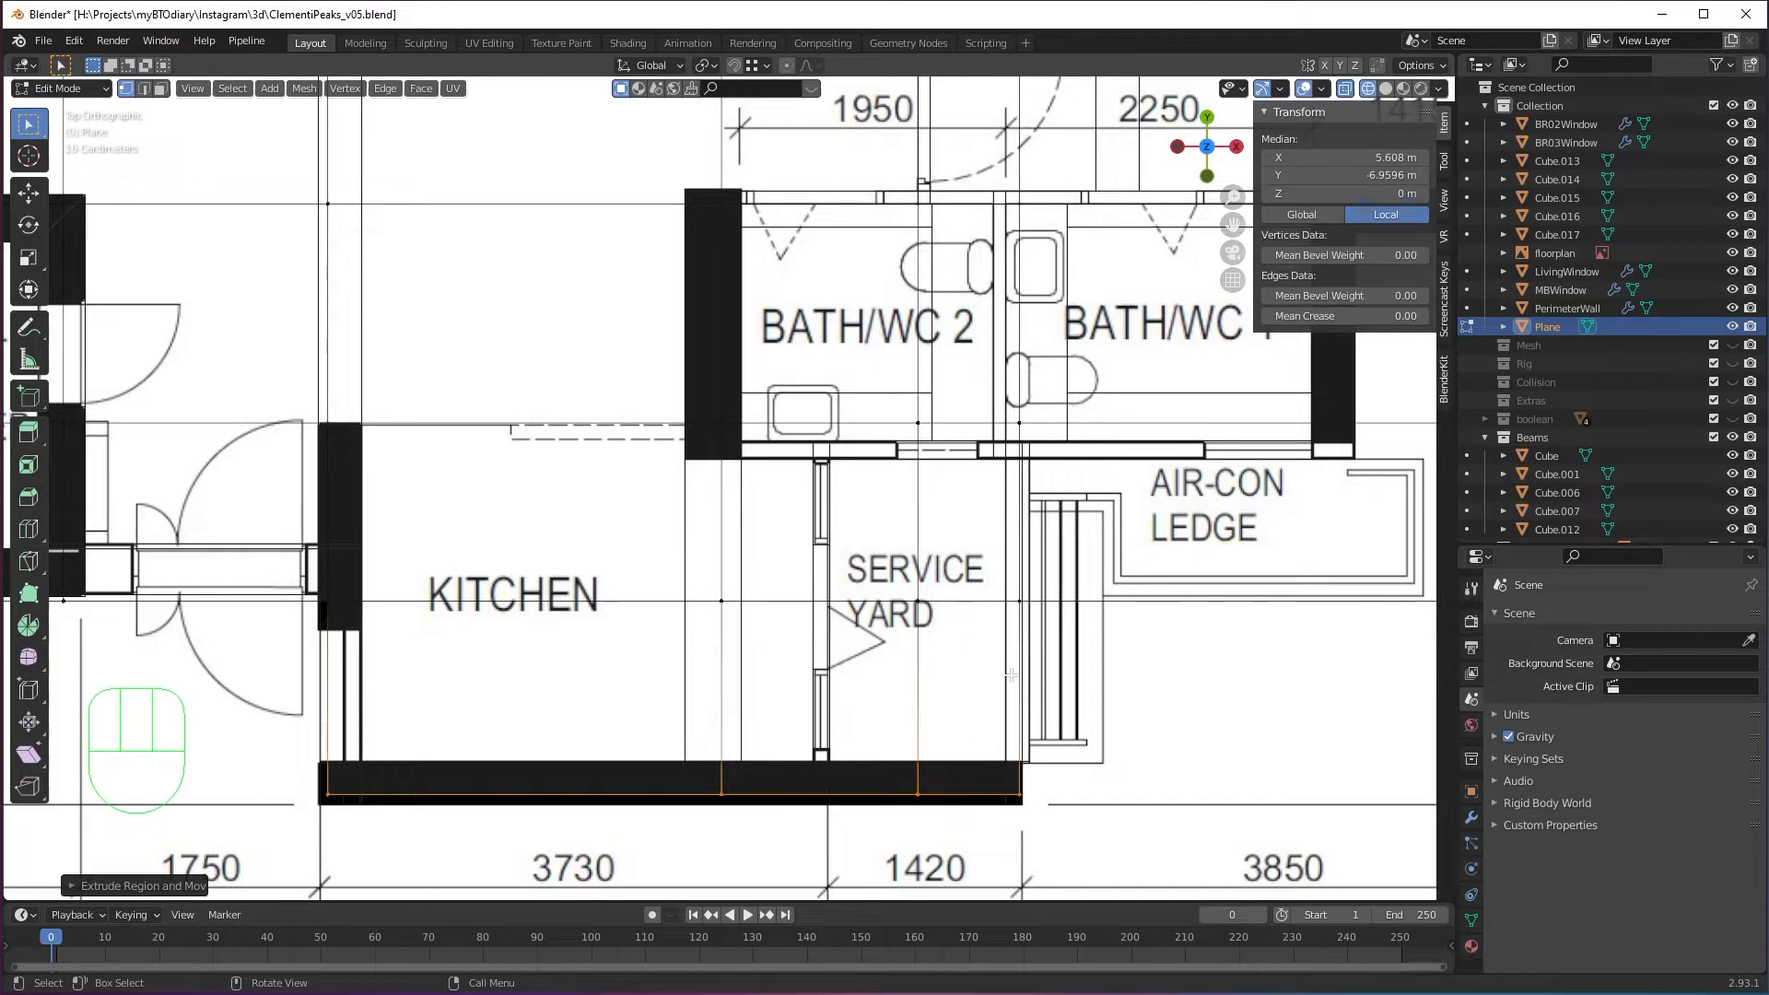
Extrude the floor edge spanning the three bedrooms up along Y to the main bedroom's window wall, at local Y 1.7963 m.
shift+middle_drag(721, 501, 734, 876)
scroll(728, 645, down, 2)
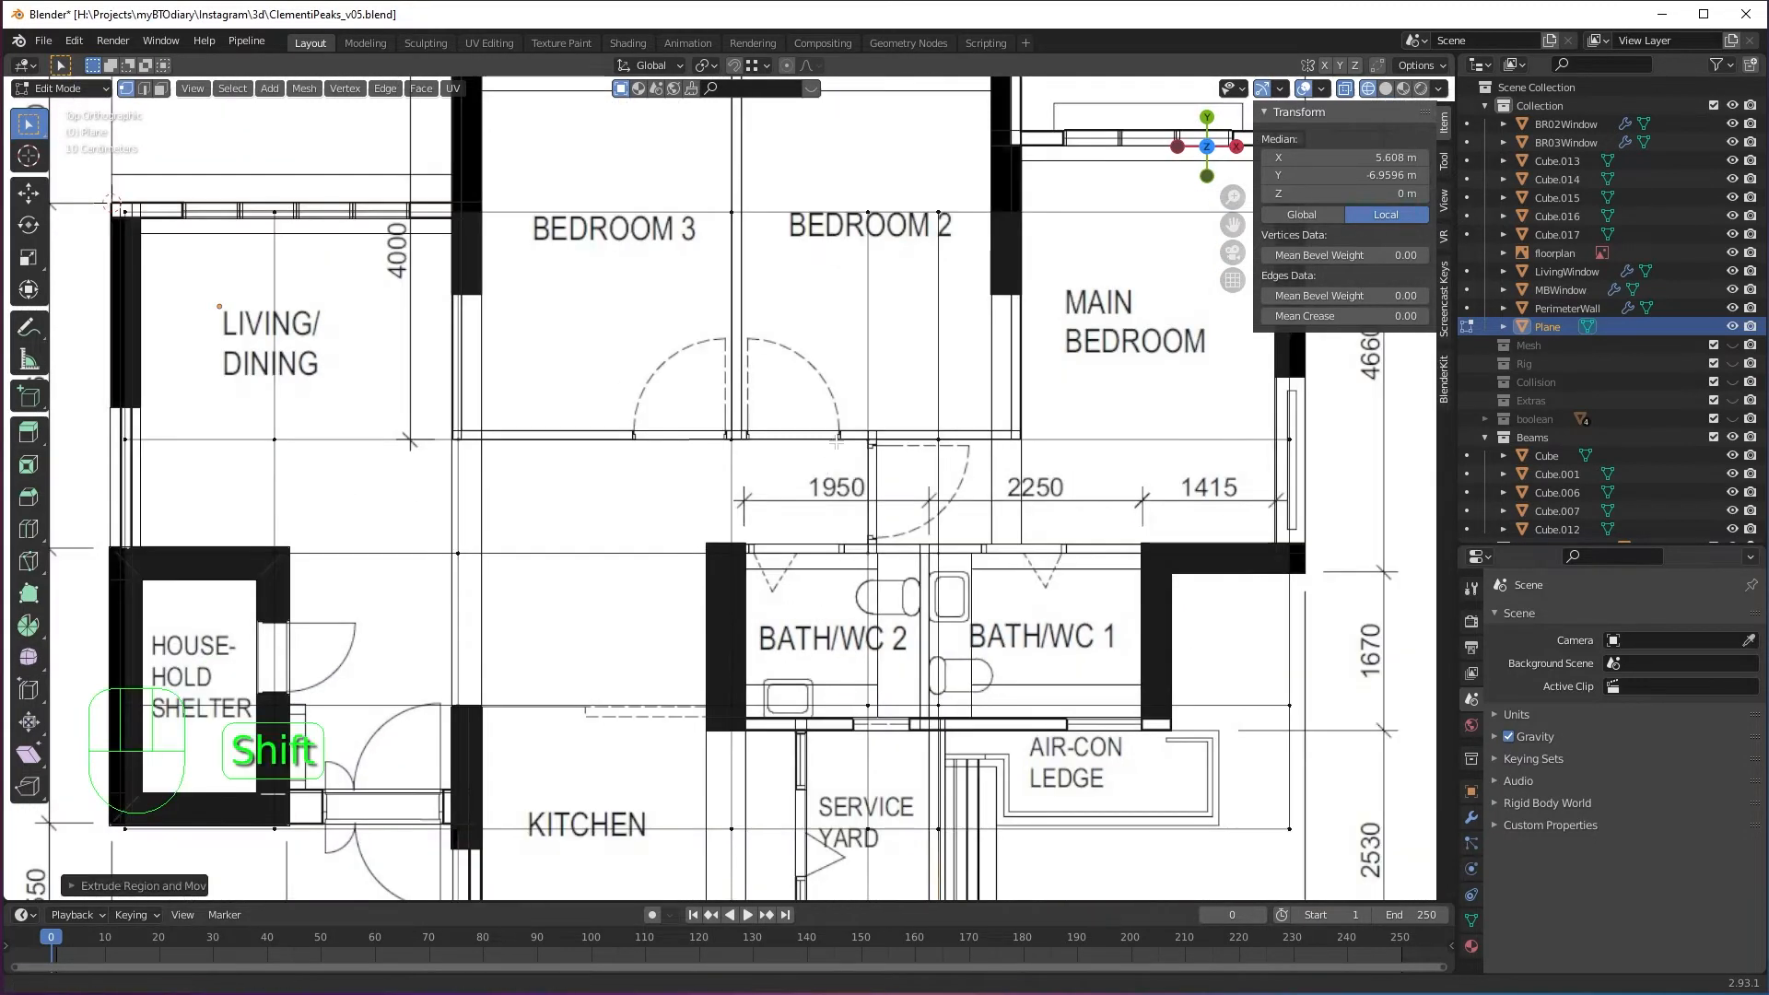
shift+middle_drag(555, 227, 568, 416)
drag(429, 293, 991, 573)
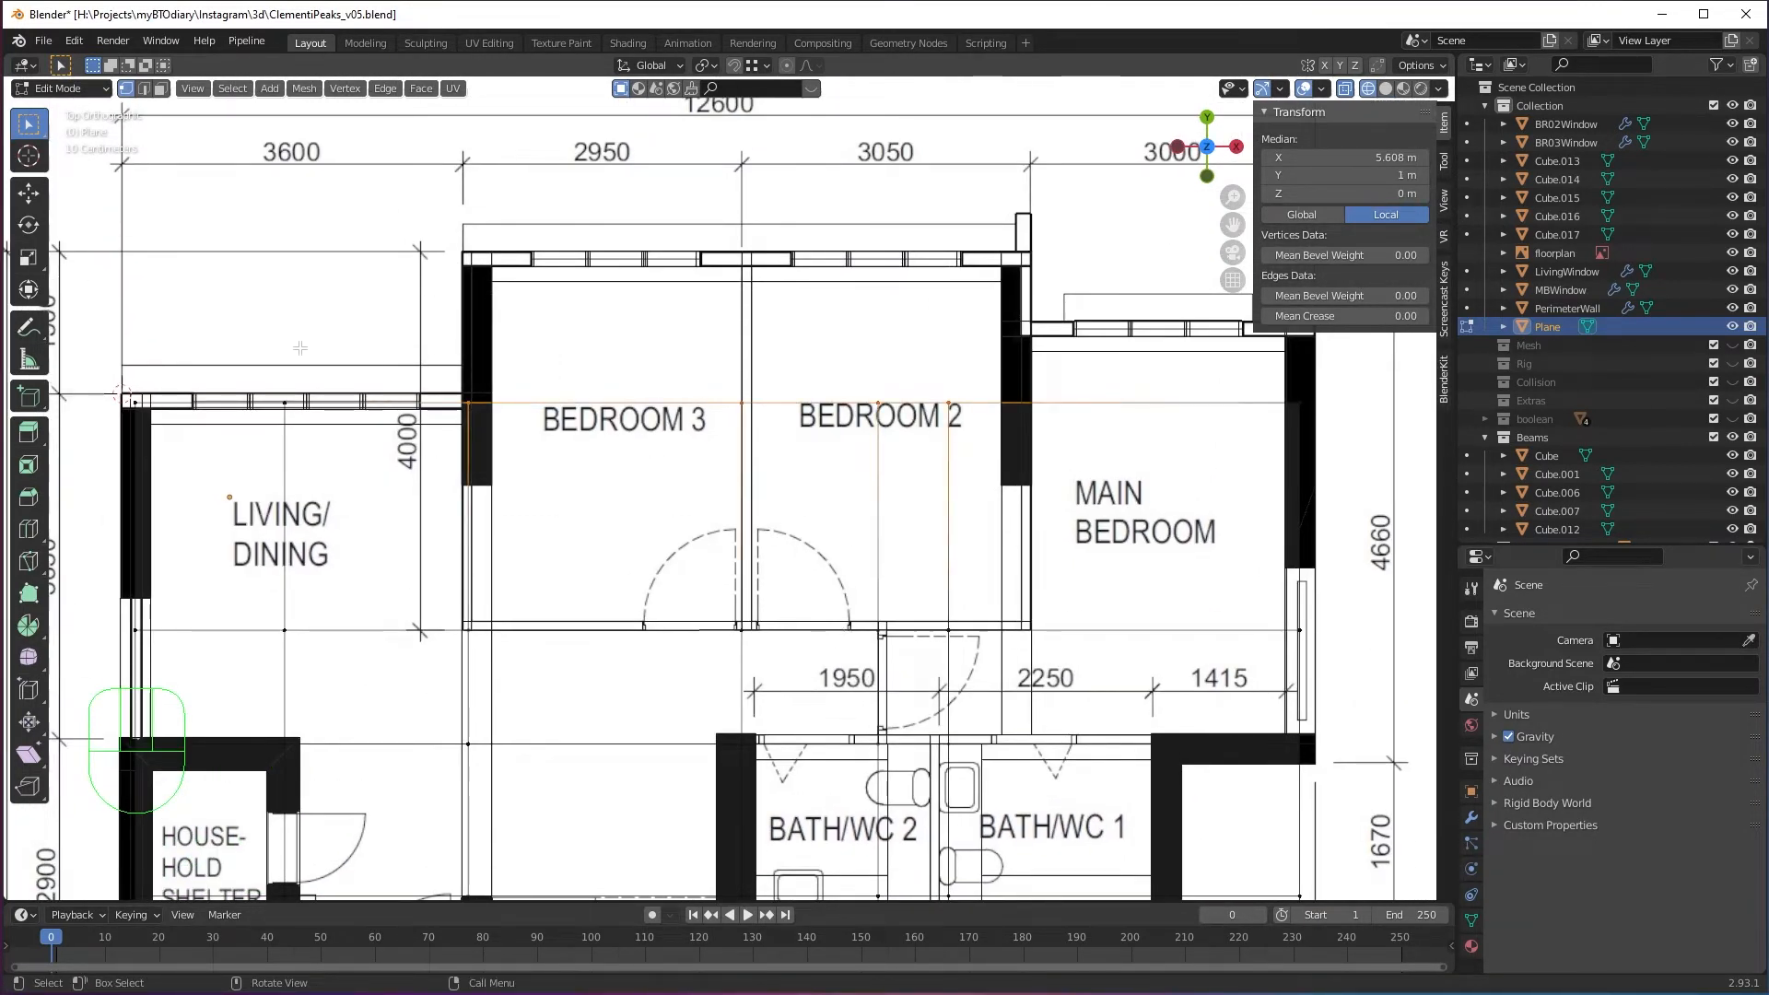
drag(428, 360, 1042, 478)
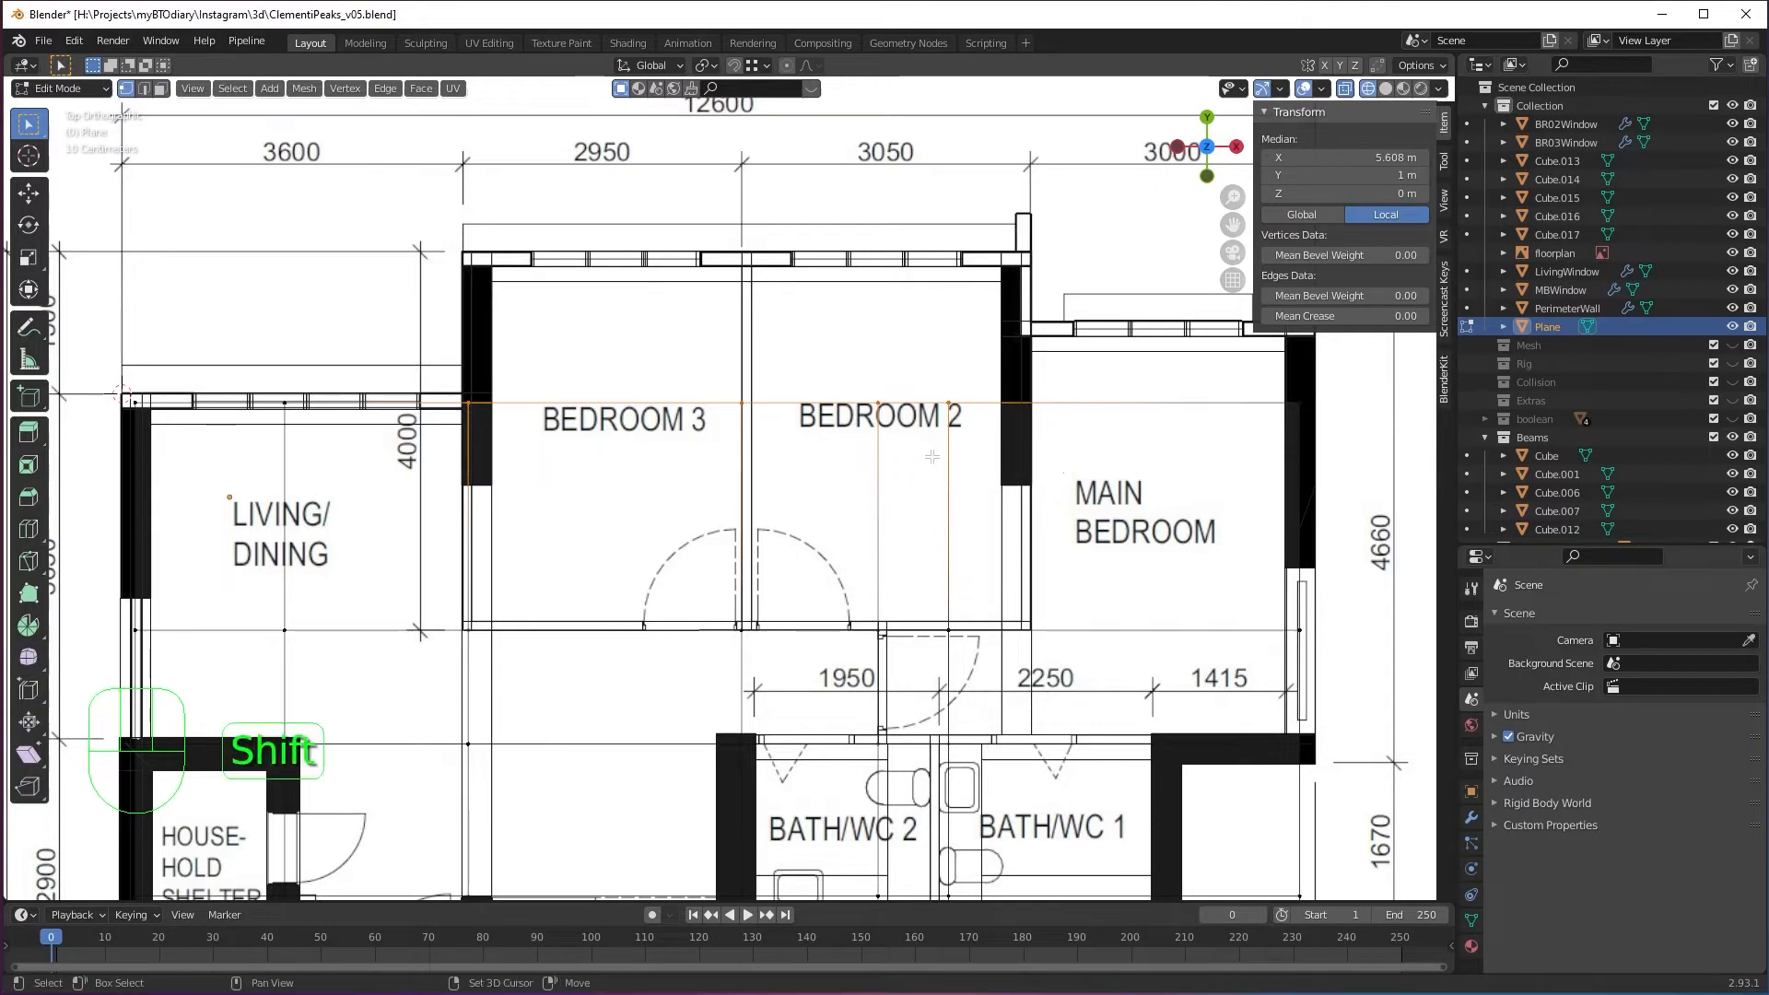
shift+middle_drag(878, 496, 812, 522)
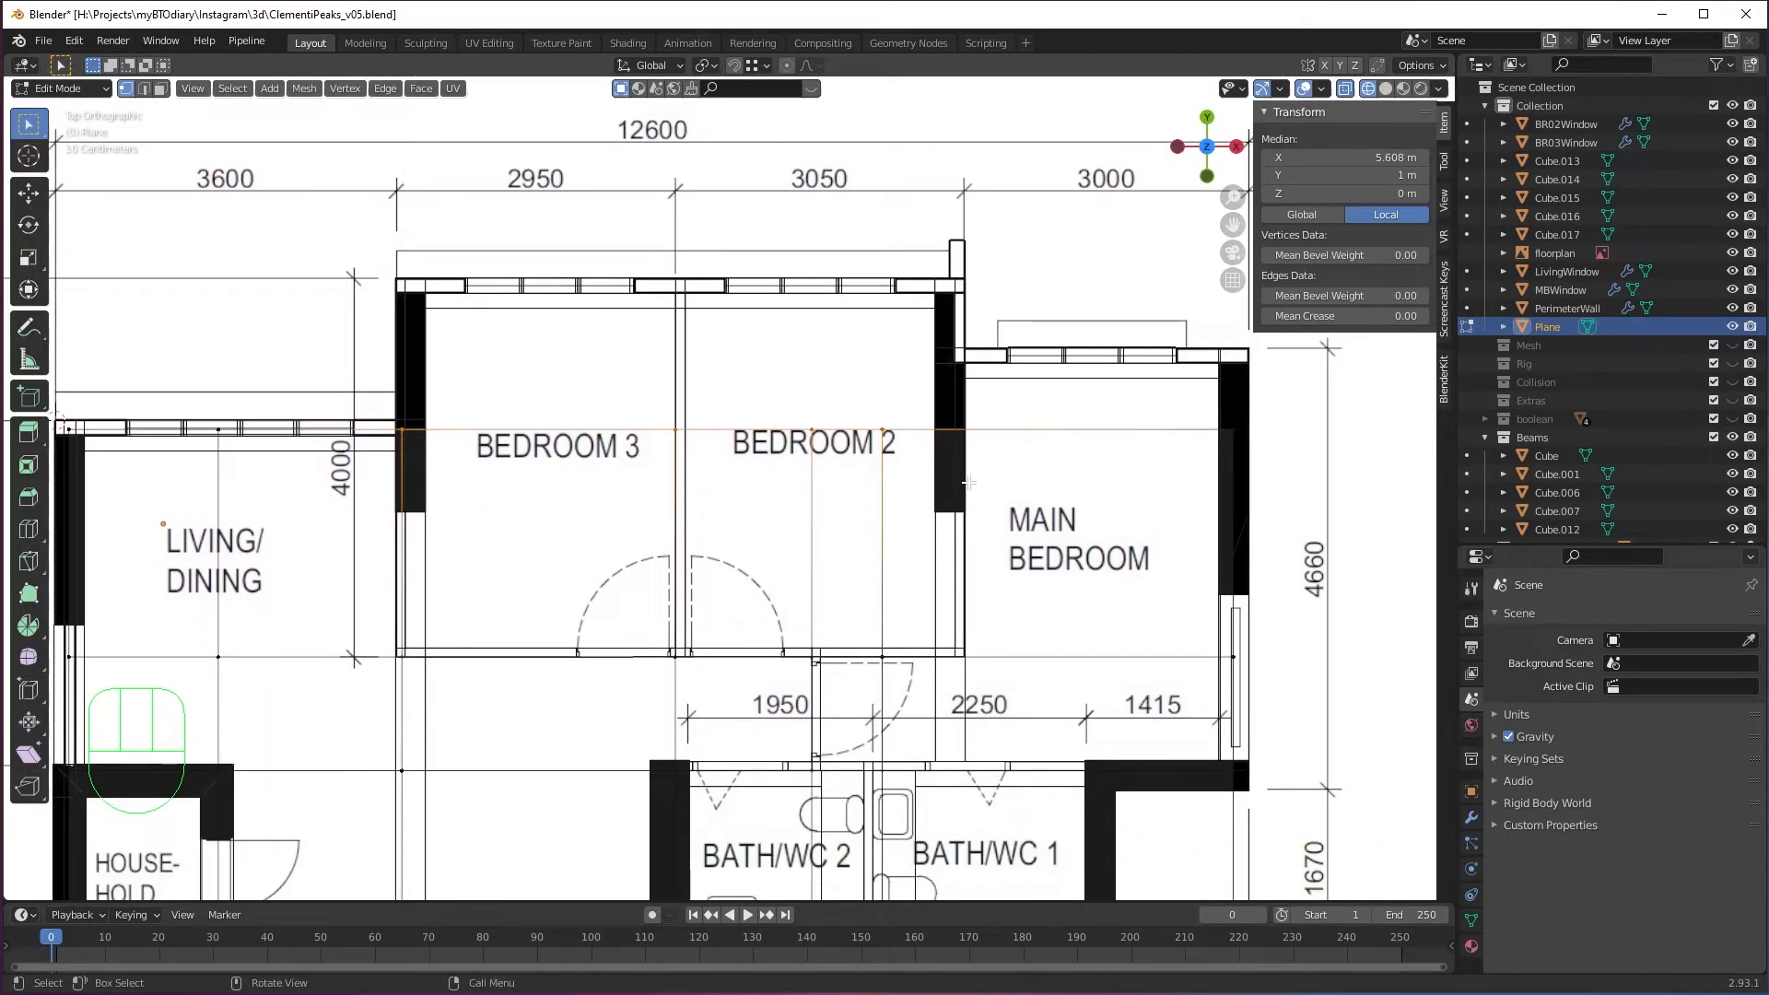
scroll(434, 545, down, 1)
drag(384, 471, 1194, 579)
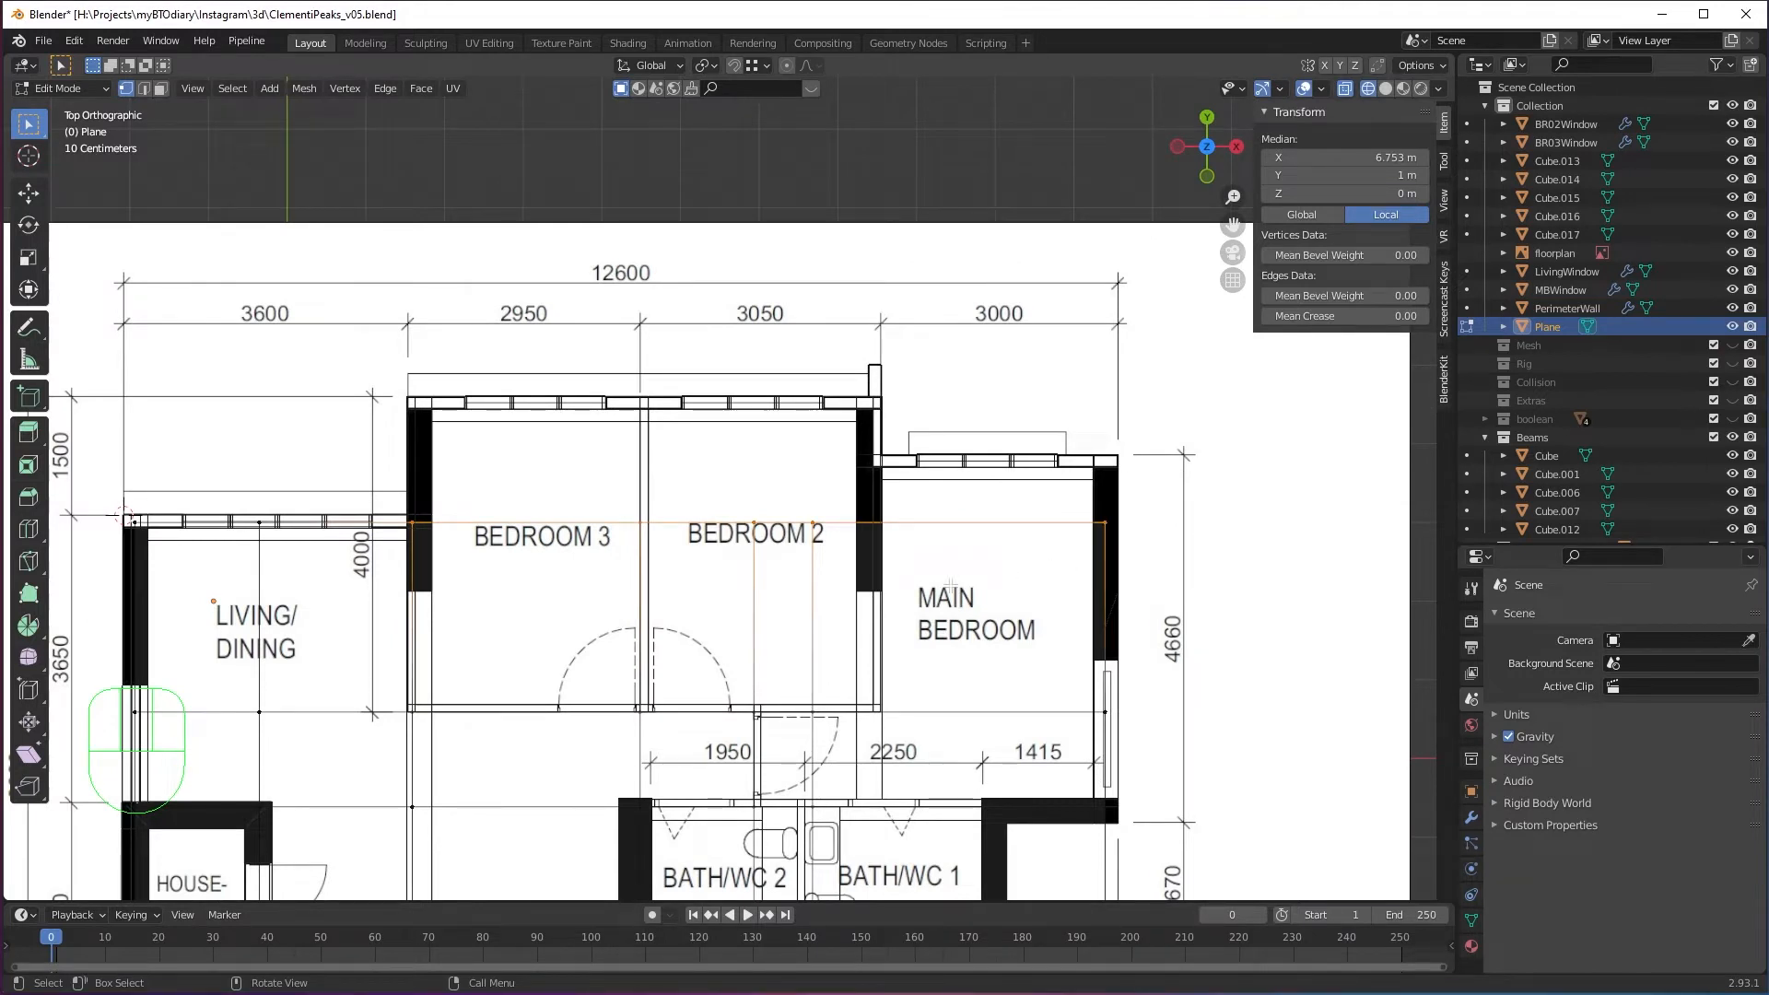
key(e)
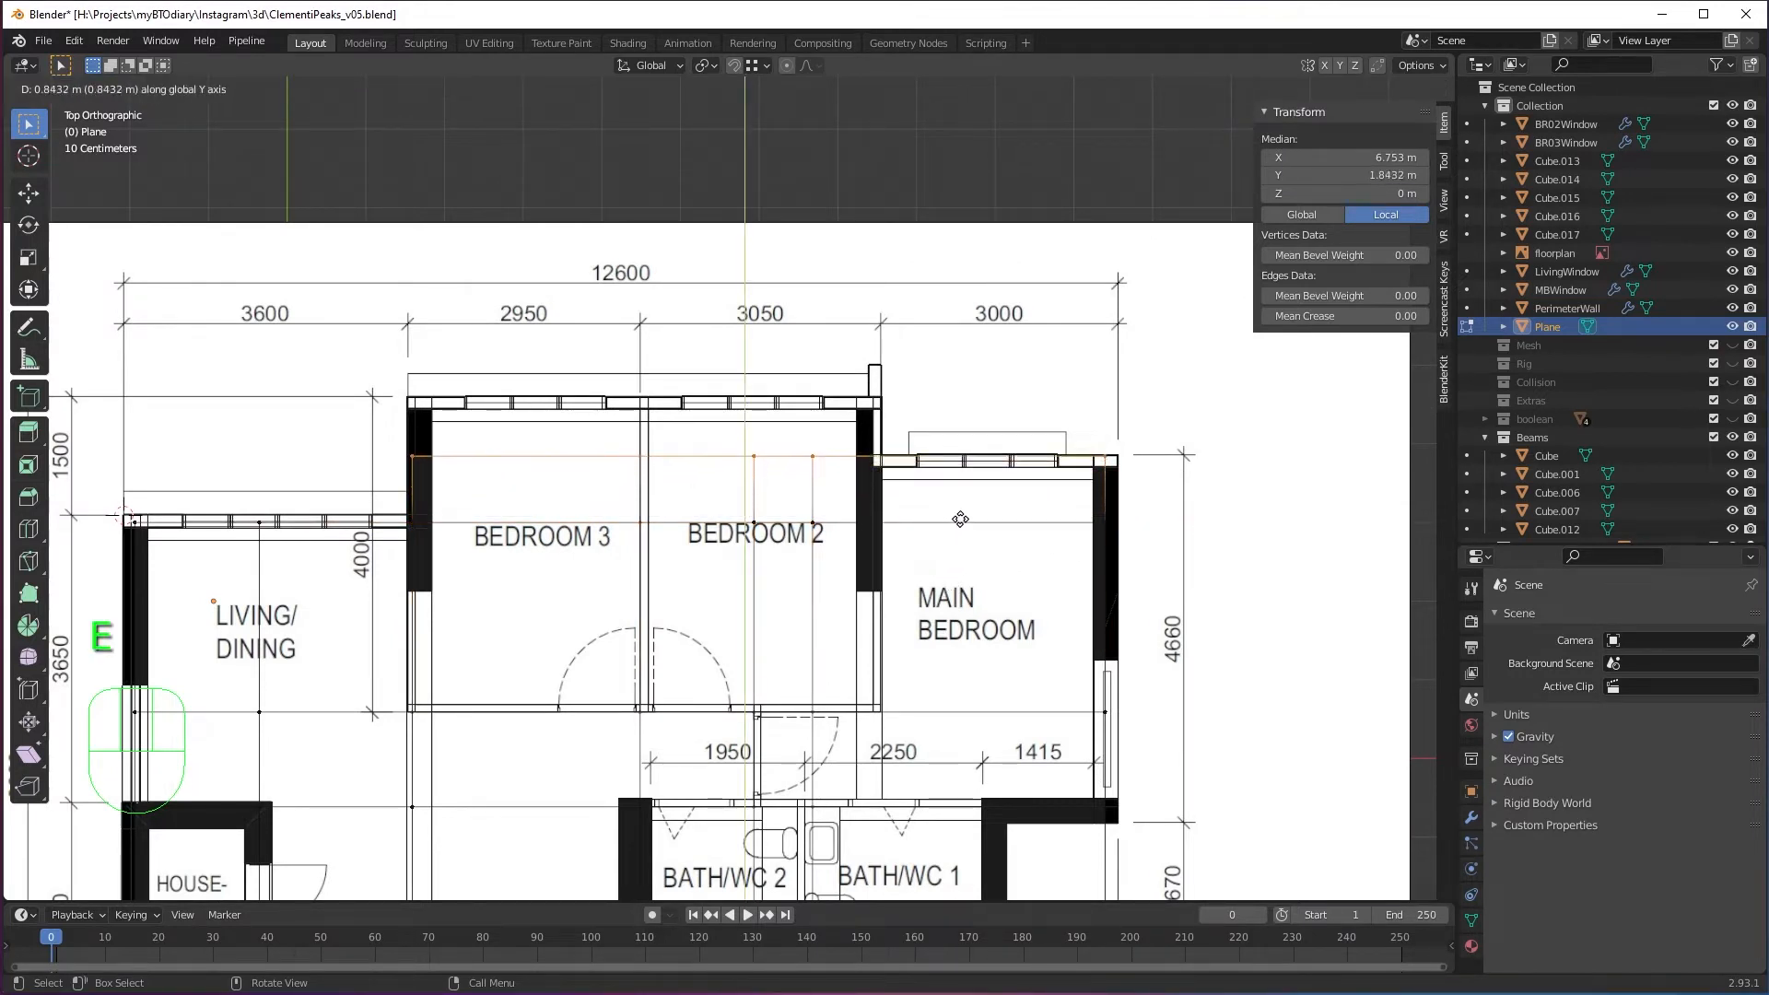
click(958, 522)
Add a lengthwise loop cut inside the thick wall between Bedroom 2 and the main bedroom.
shift+middle_drag(842, 488, 892, 577)
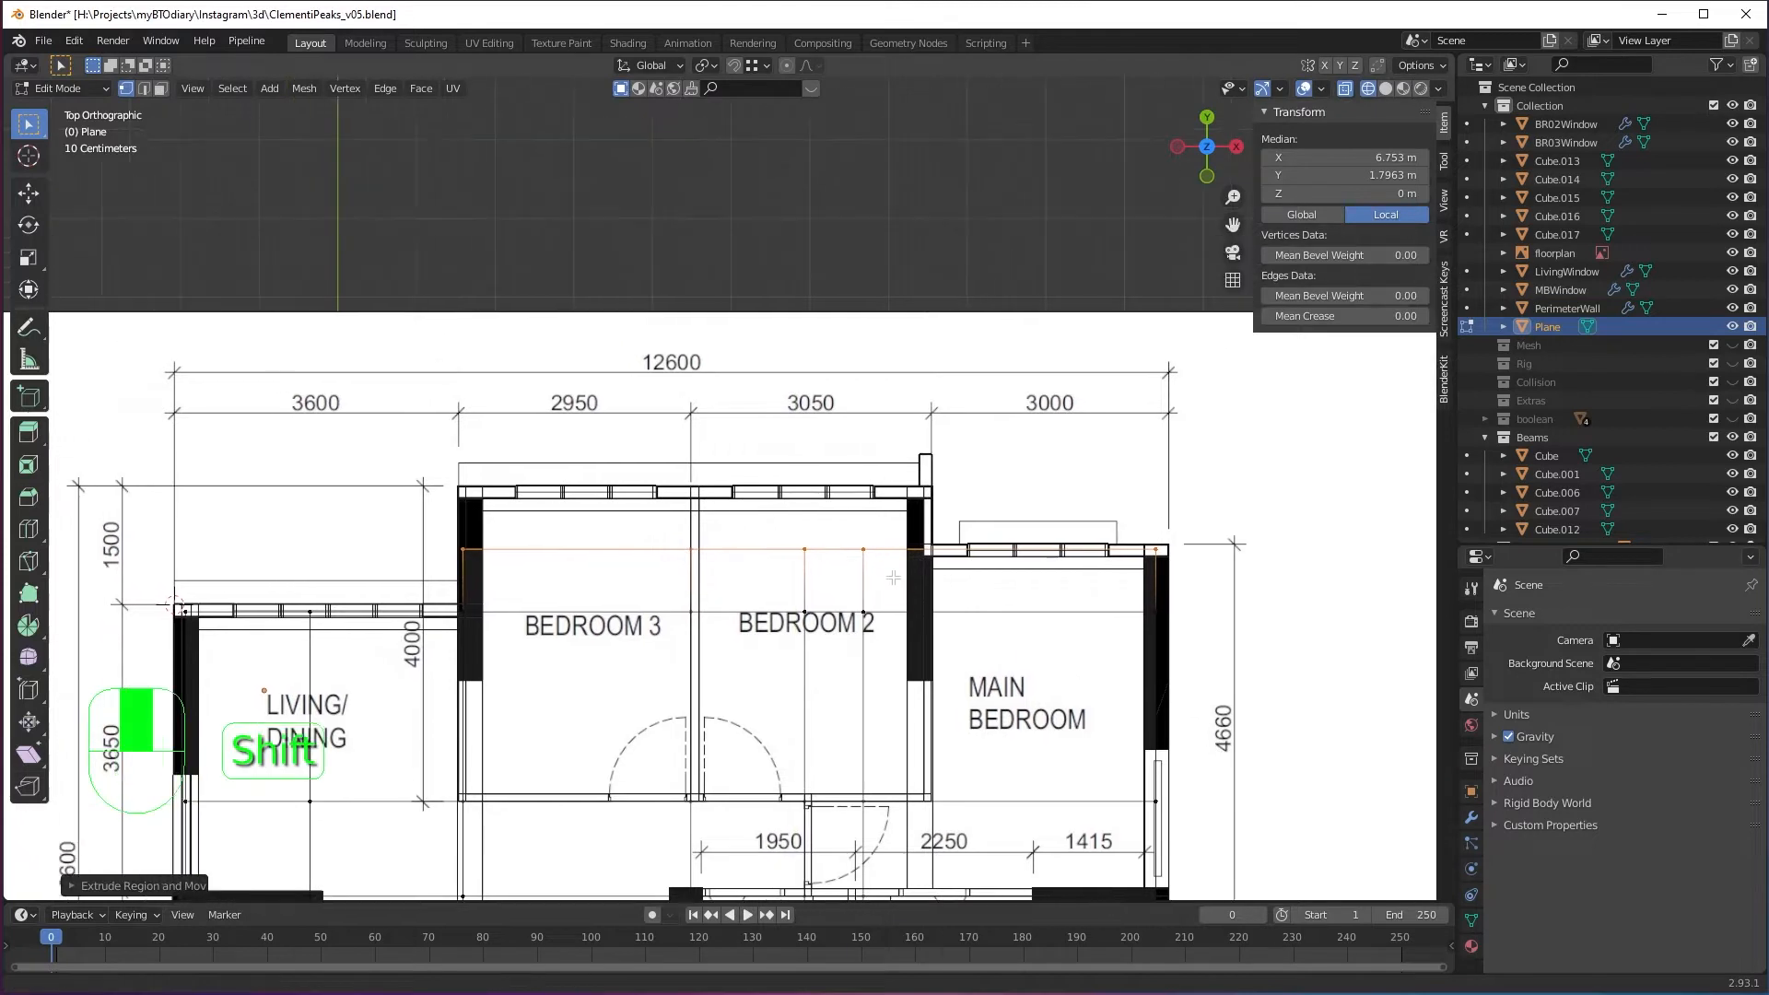
scroll(893, 578, up, 2)
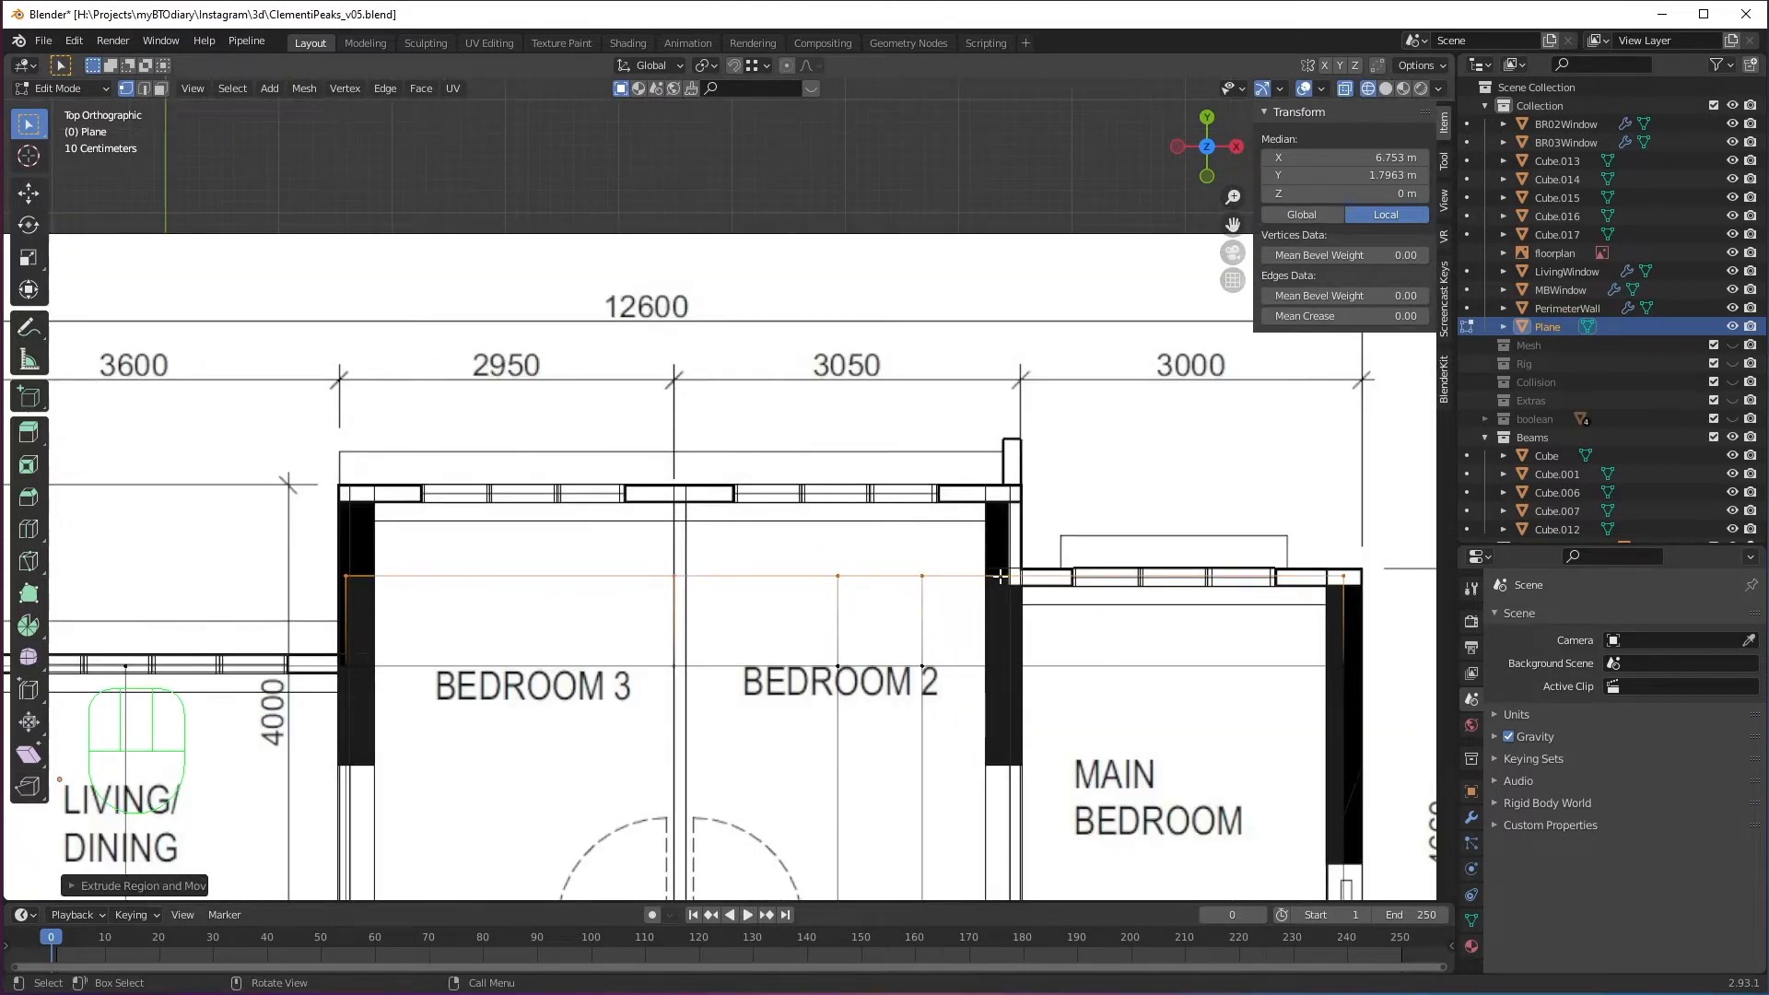
key(ctrl+r)
click(984, 577)
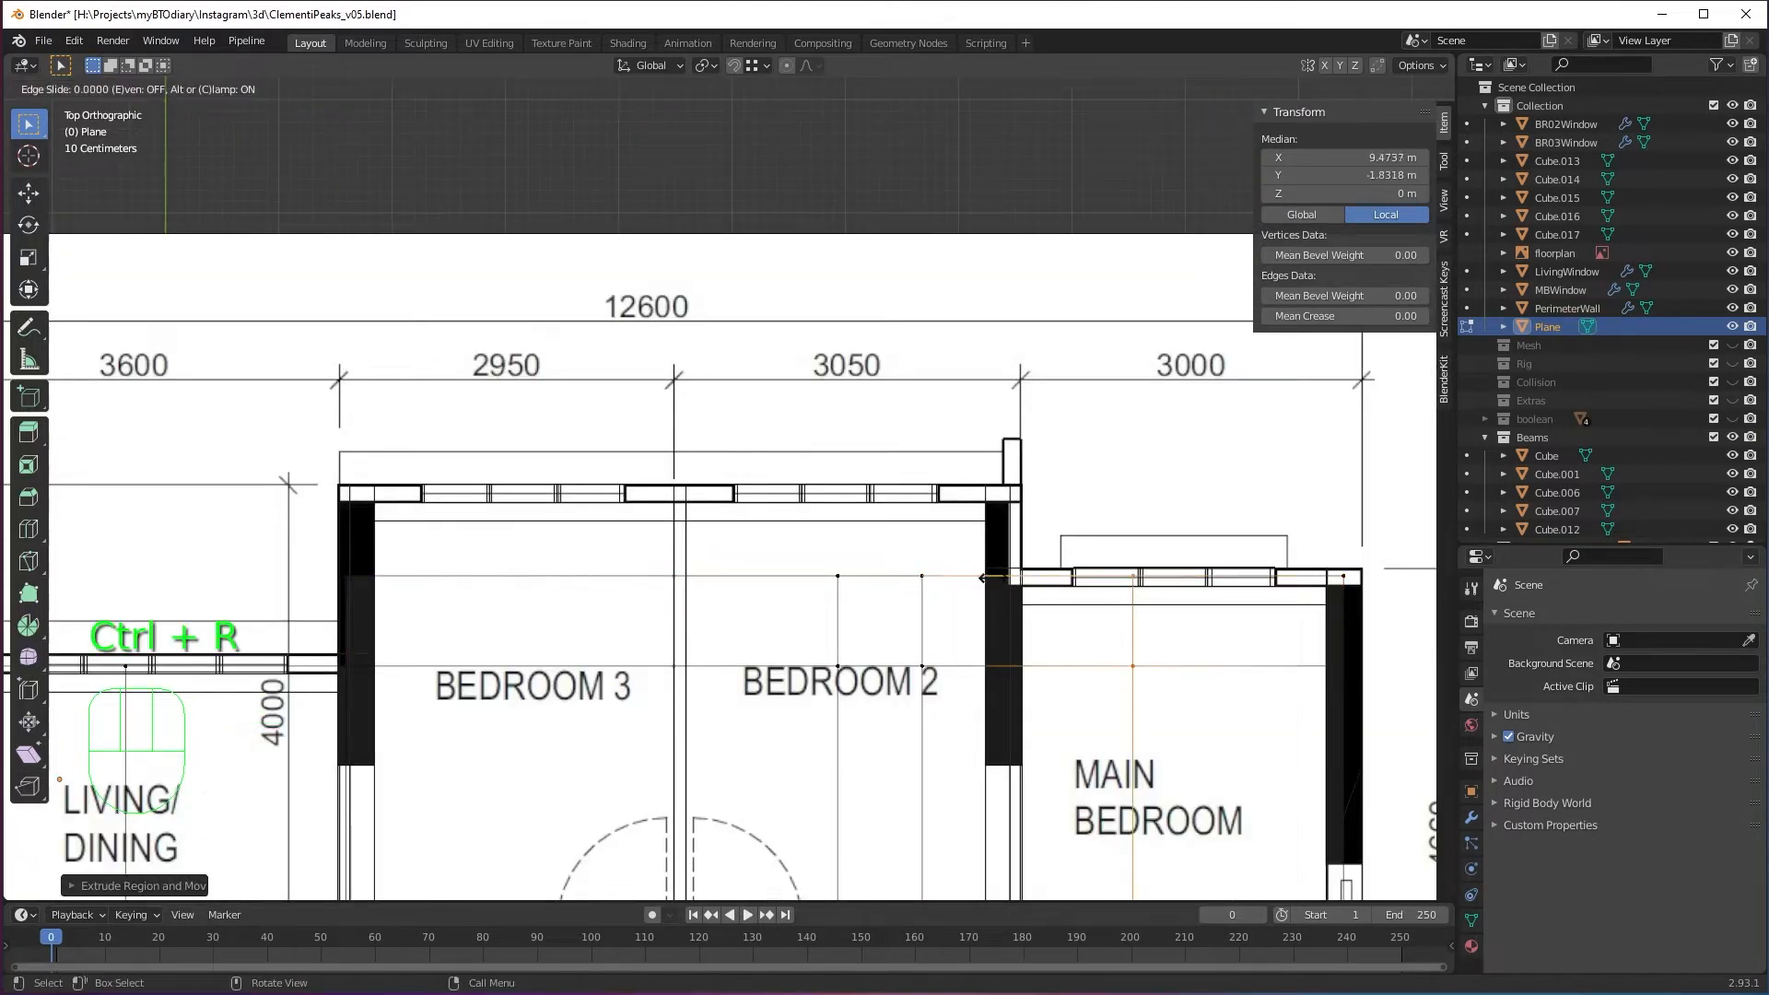
click(864, 595)
Extrude the upper floor edge of Bedrooms 2 and 3 along Y to their window wall, at local Y 2.512 m.
drag(317, 523, 1031, 597)
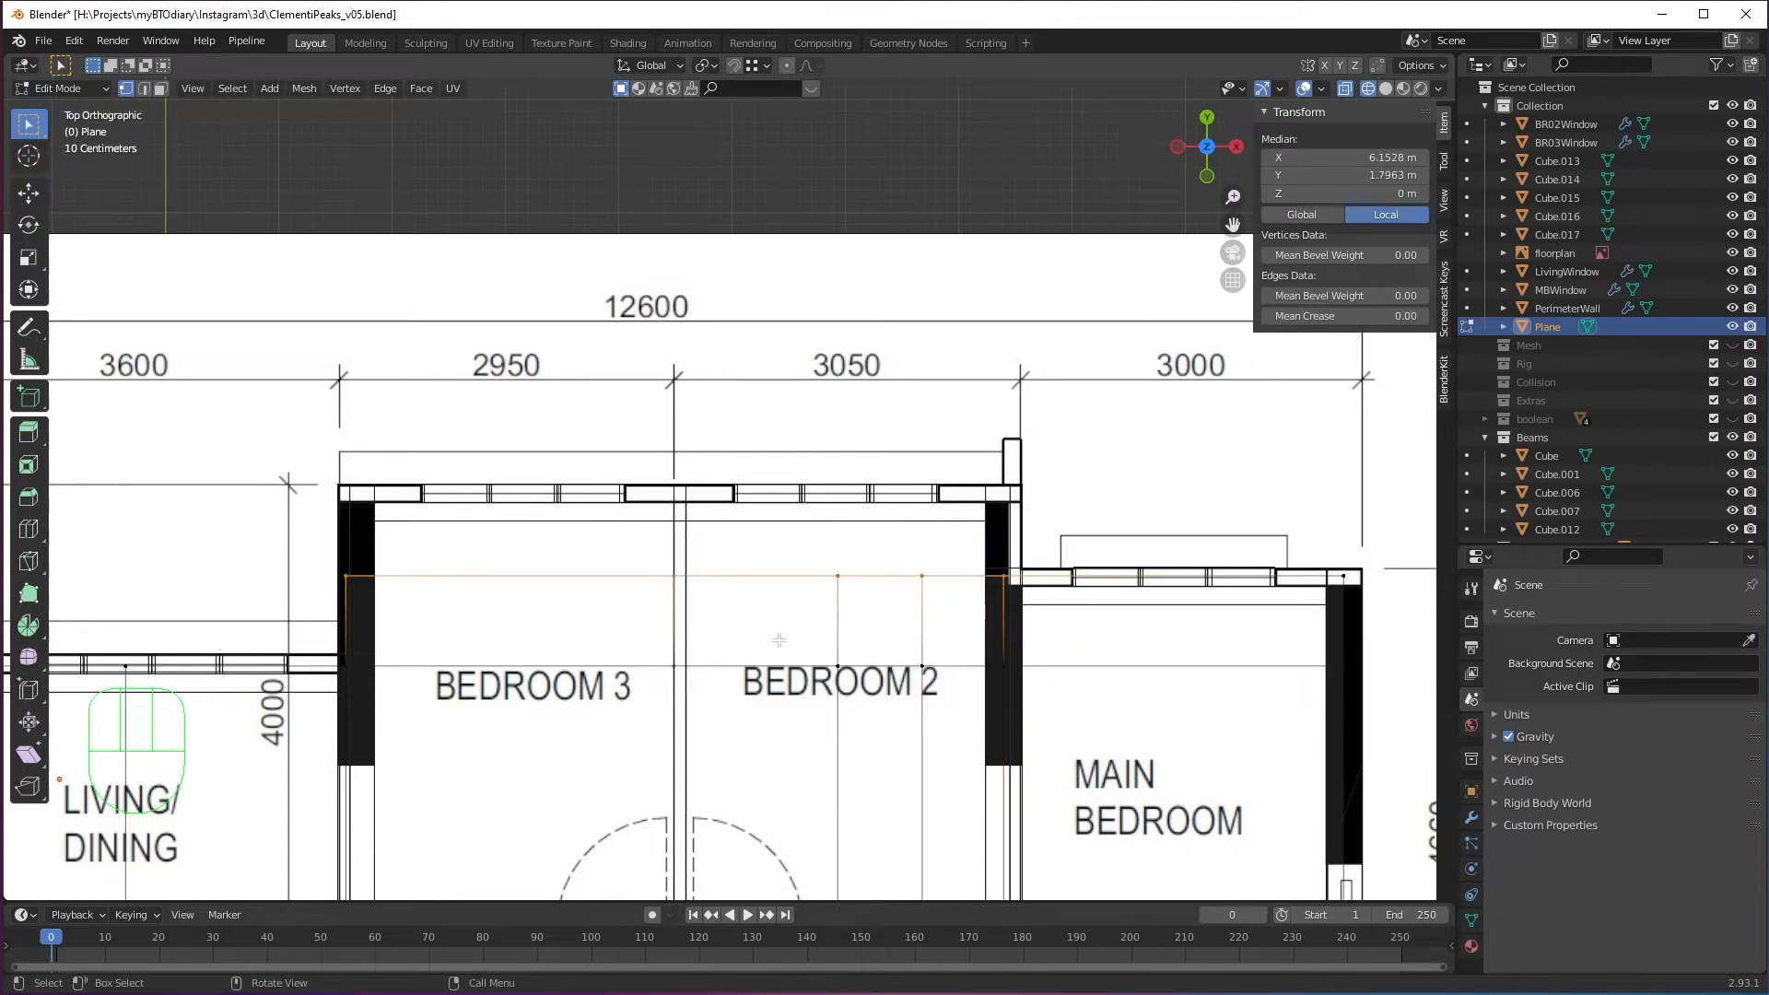
key(e)
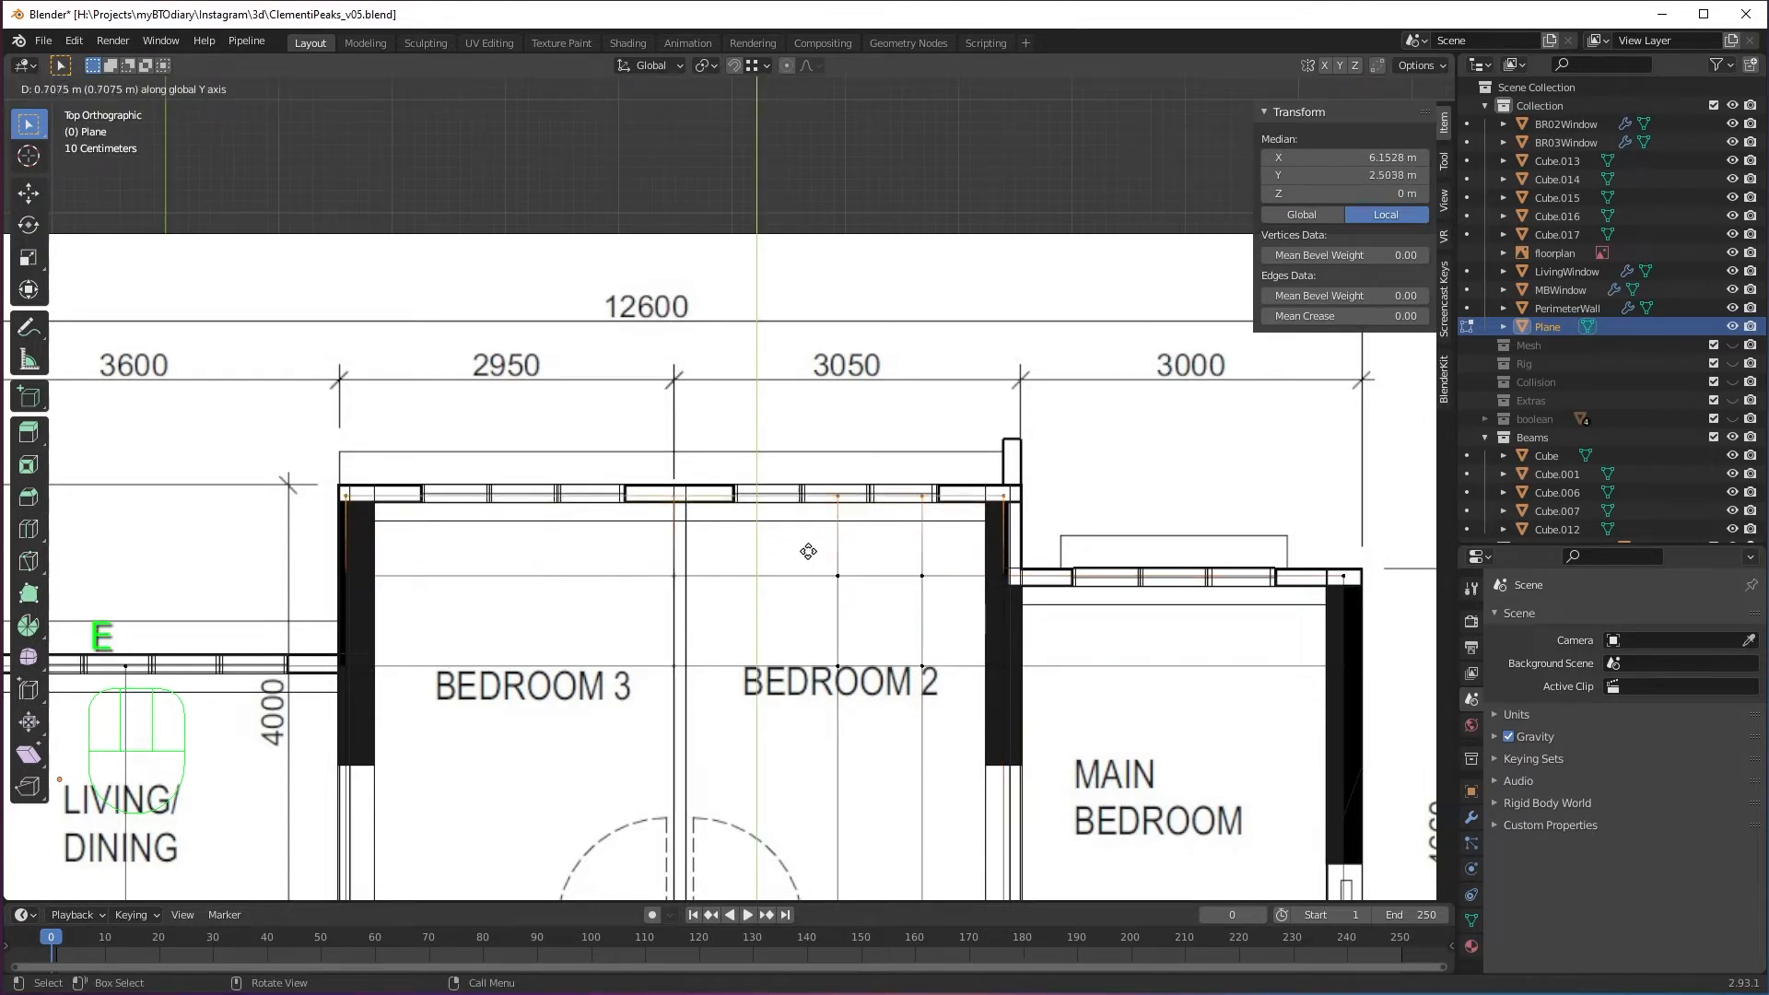
click(803, 552)
Switch off X-ray, set solid shading, and examine how the floor fits the flat's walls from several angles.
scroll(815, 567, down, 4)
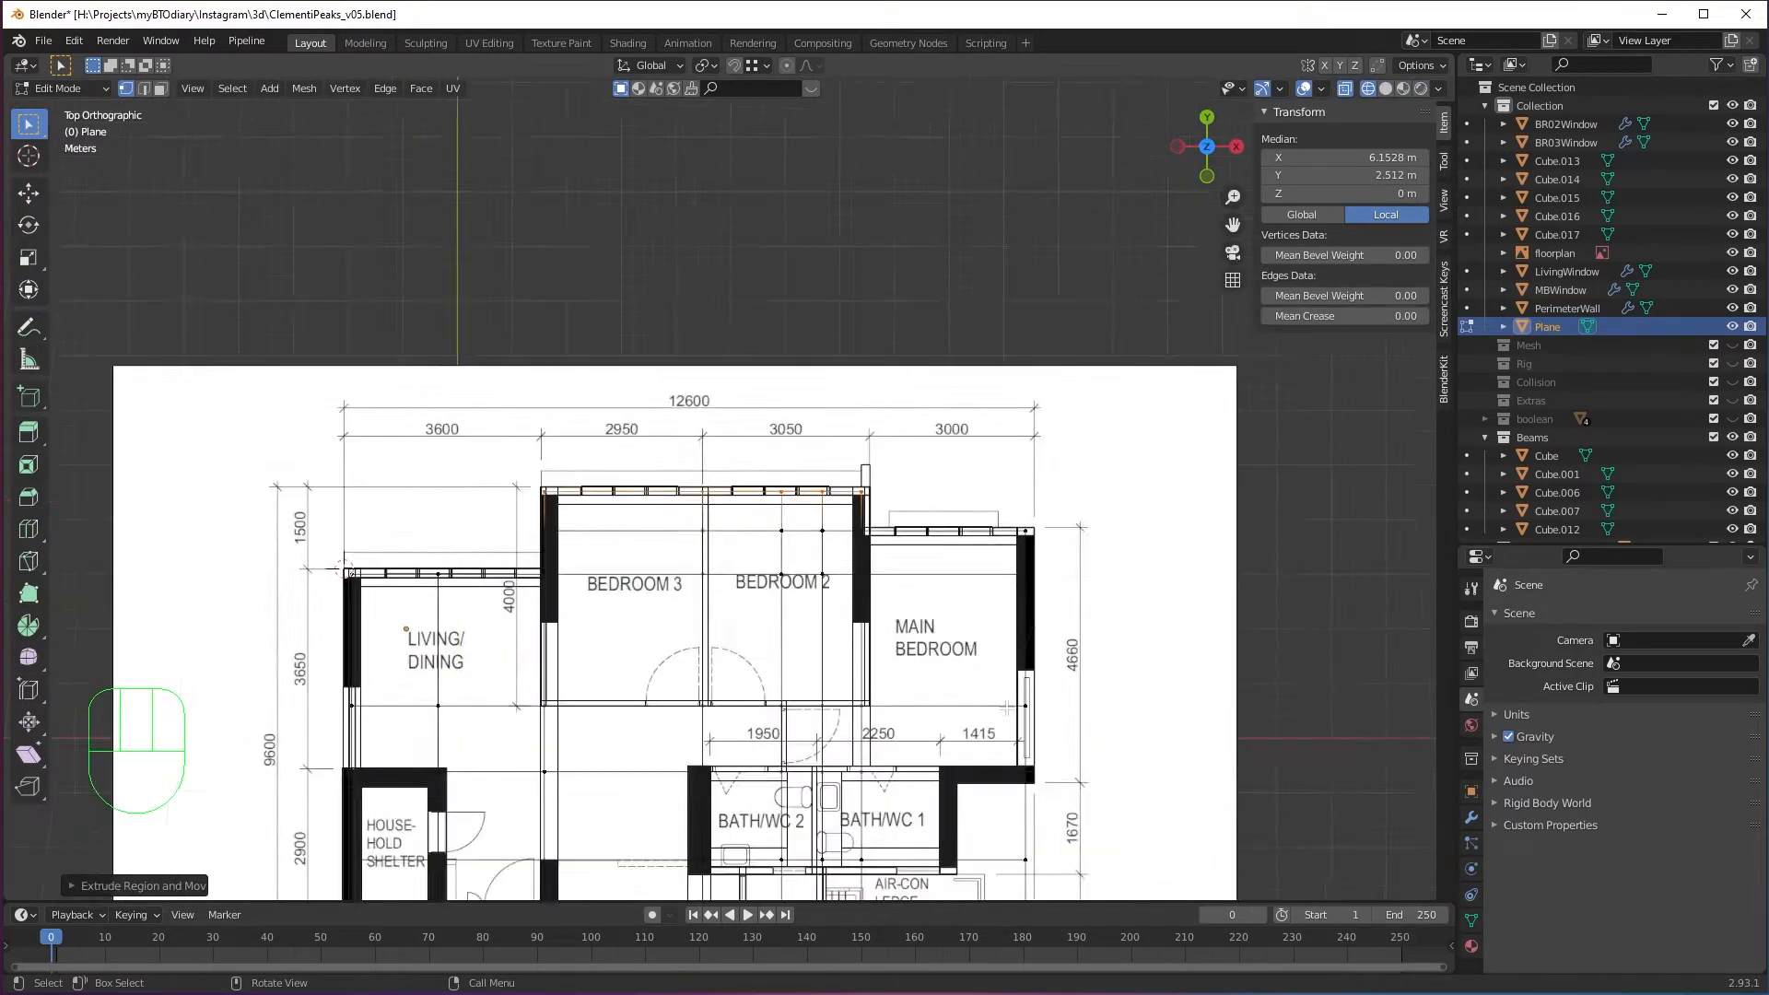
middle_drag(815, 566, 984, 571)
key(alt+z)
scroll(872, 600, up, 5)
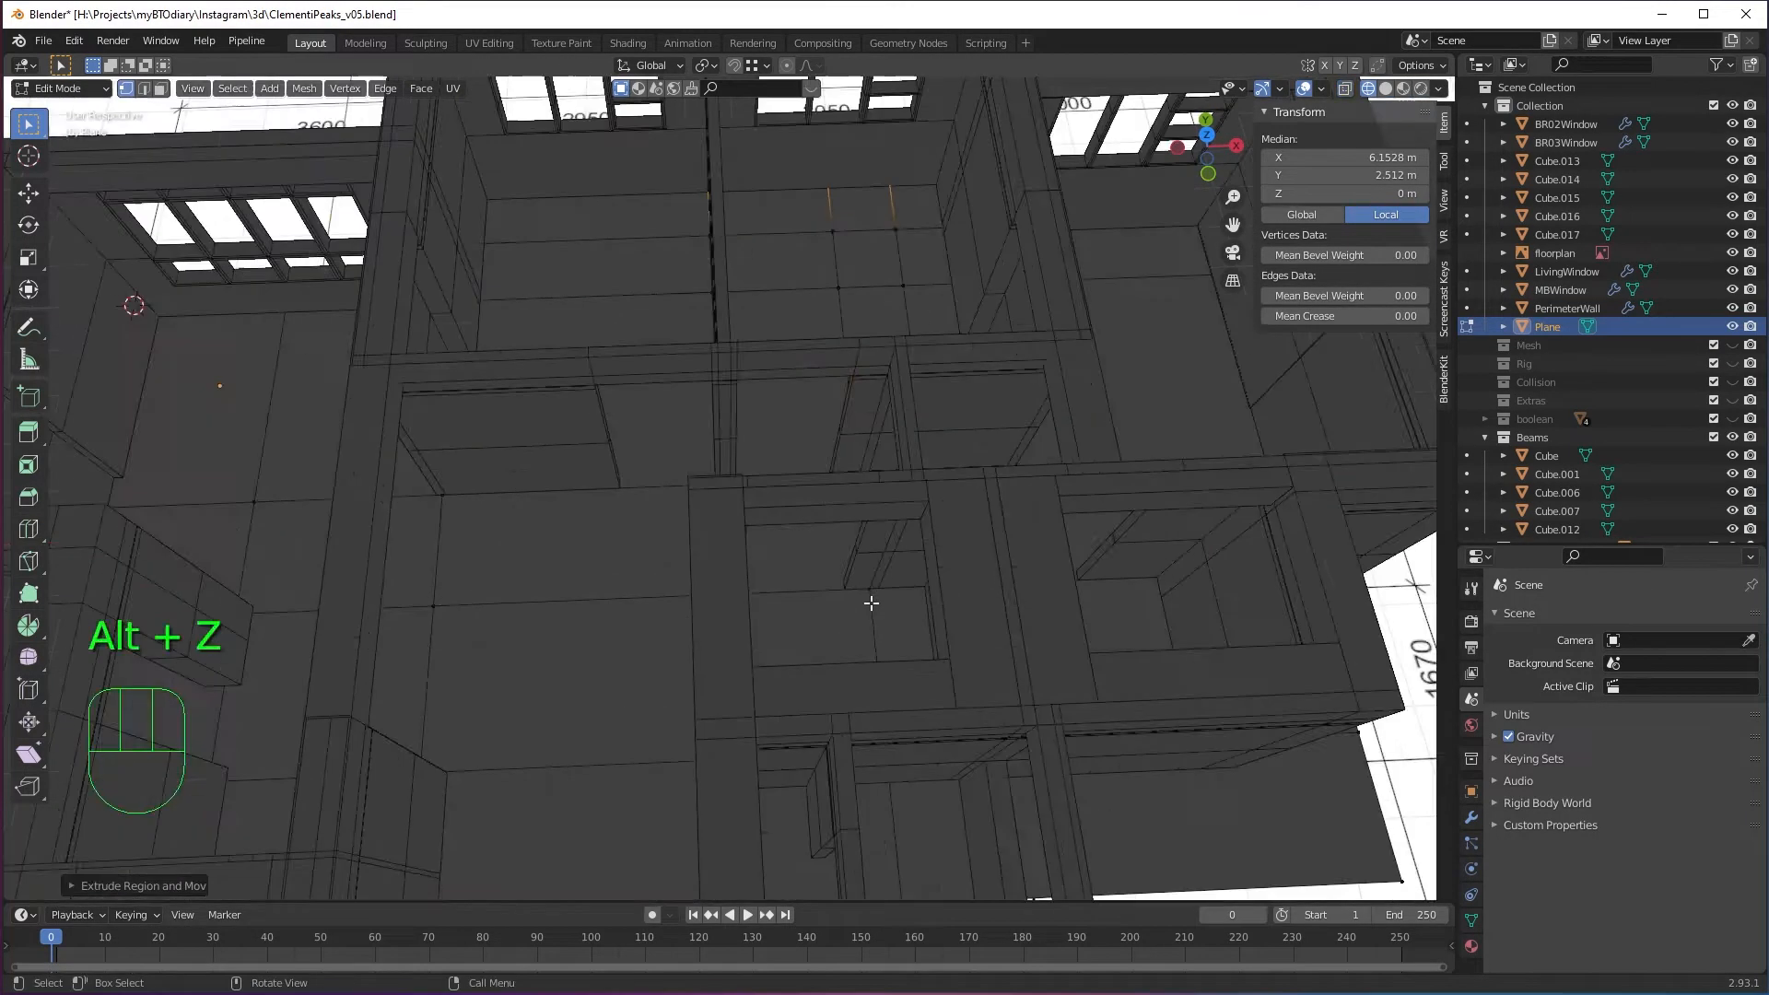
mouse_move(872, 600)
middle_down()
mouse_move(963, 624)
mouse_move(1080, 604)
mouse_move(1102, 574)
mouse_move(959, 600)
mouse_move(1031, 505)
mouse_move(992, 630)
middle_up()
scroll(959, 600, down, 4)
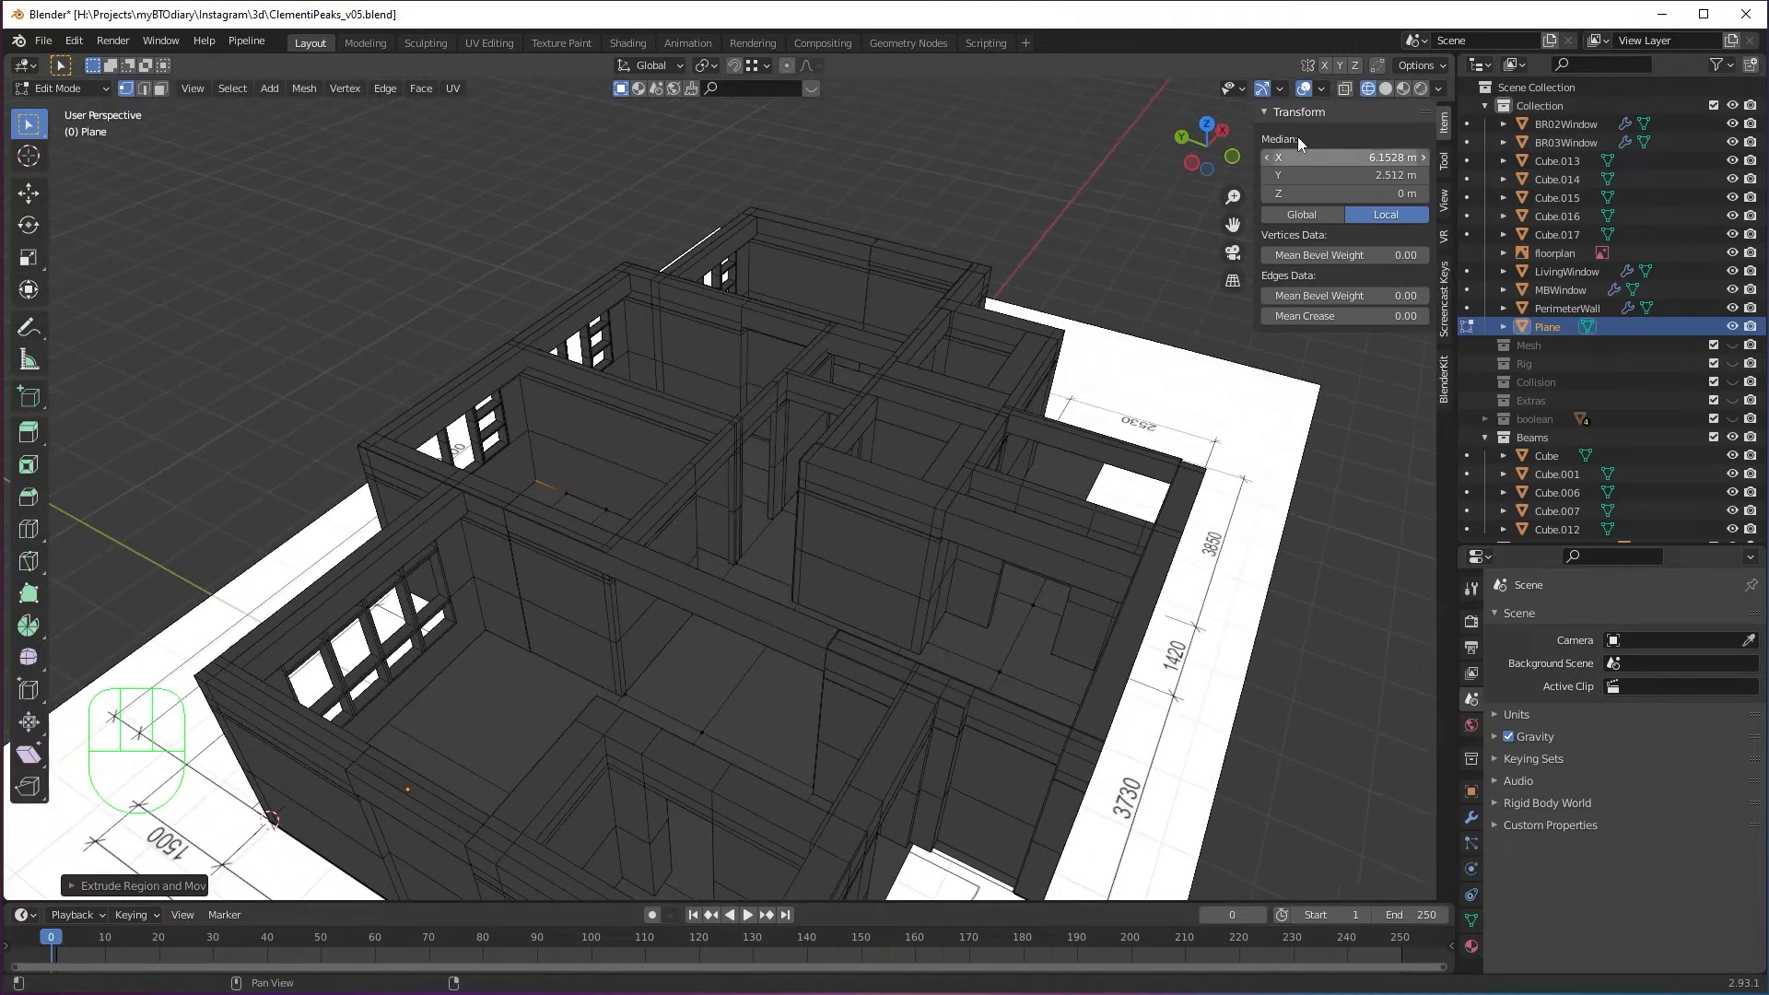
click(1384, 89)
middle_drag(1257, 346, 950, 635)
shift+middle_drag(961, 843, 868, 636)
middle_drag(868, 636, 824, 610)
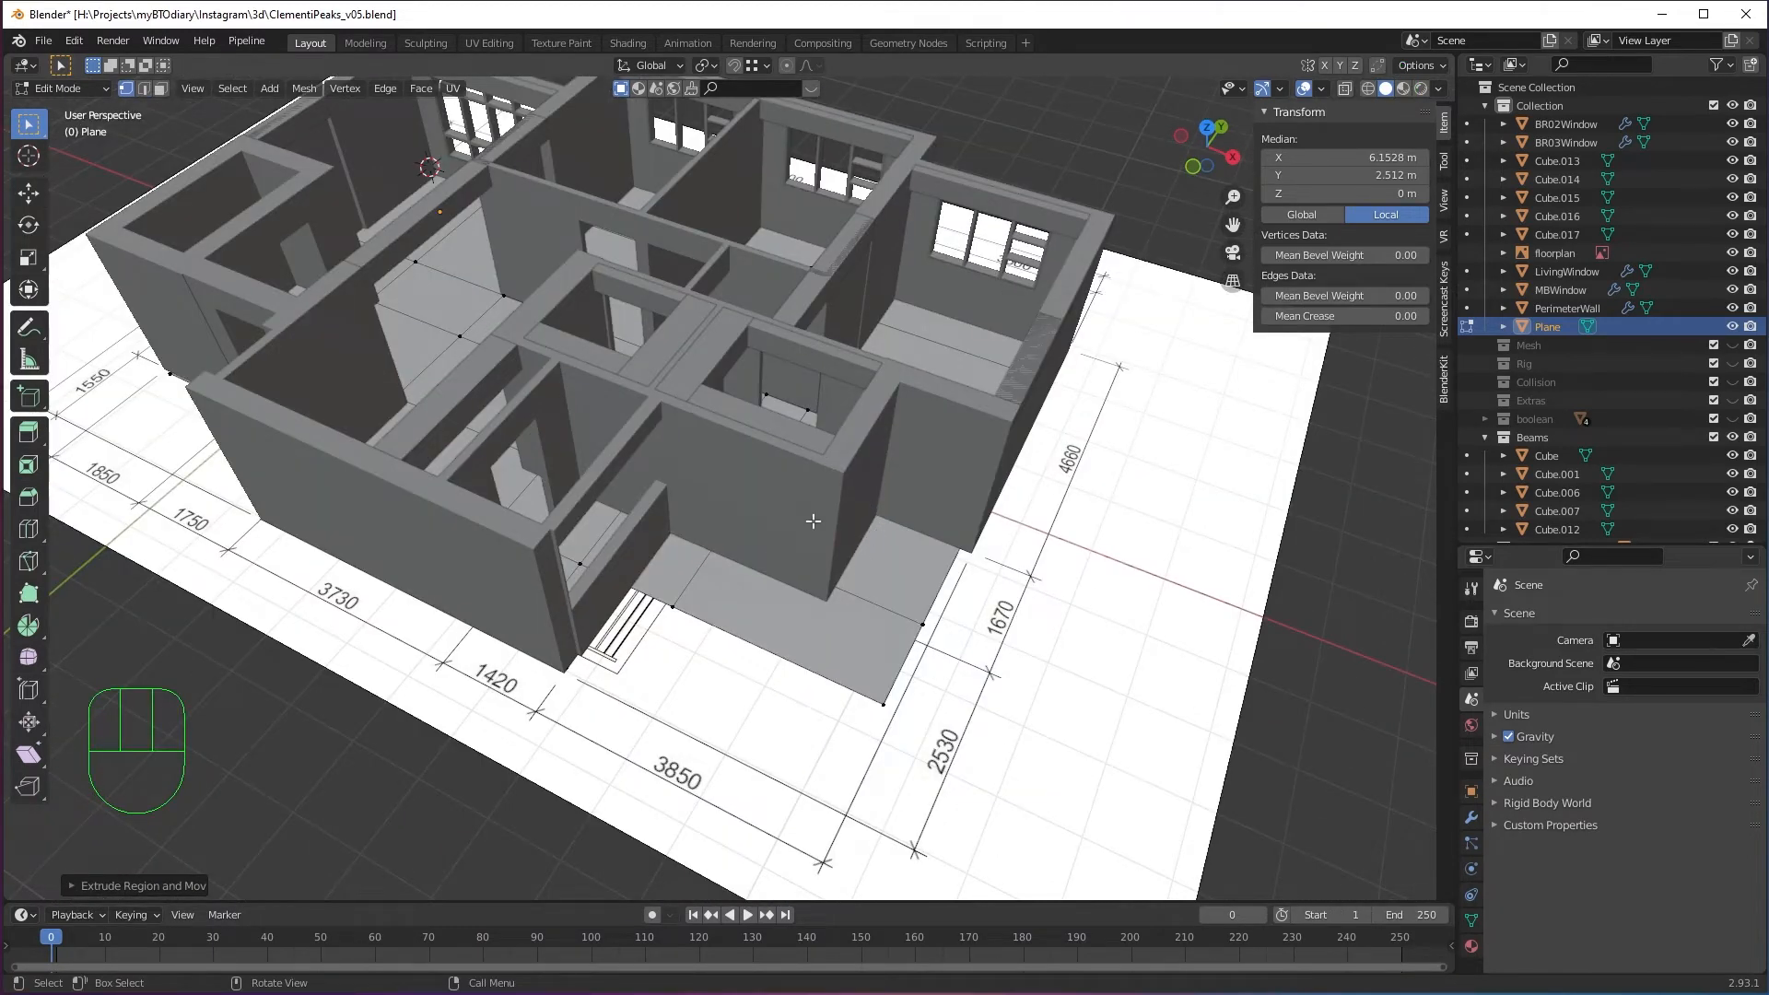
With X-ray on in top view, add a crosswise loop cut along the bathrooms' lower wall, at local Y -4.4308 m.
alt+middle_drag(674, 586, 840, 535)
scroll(840, 535, up, 2)
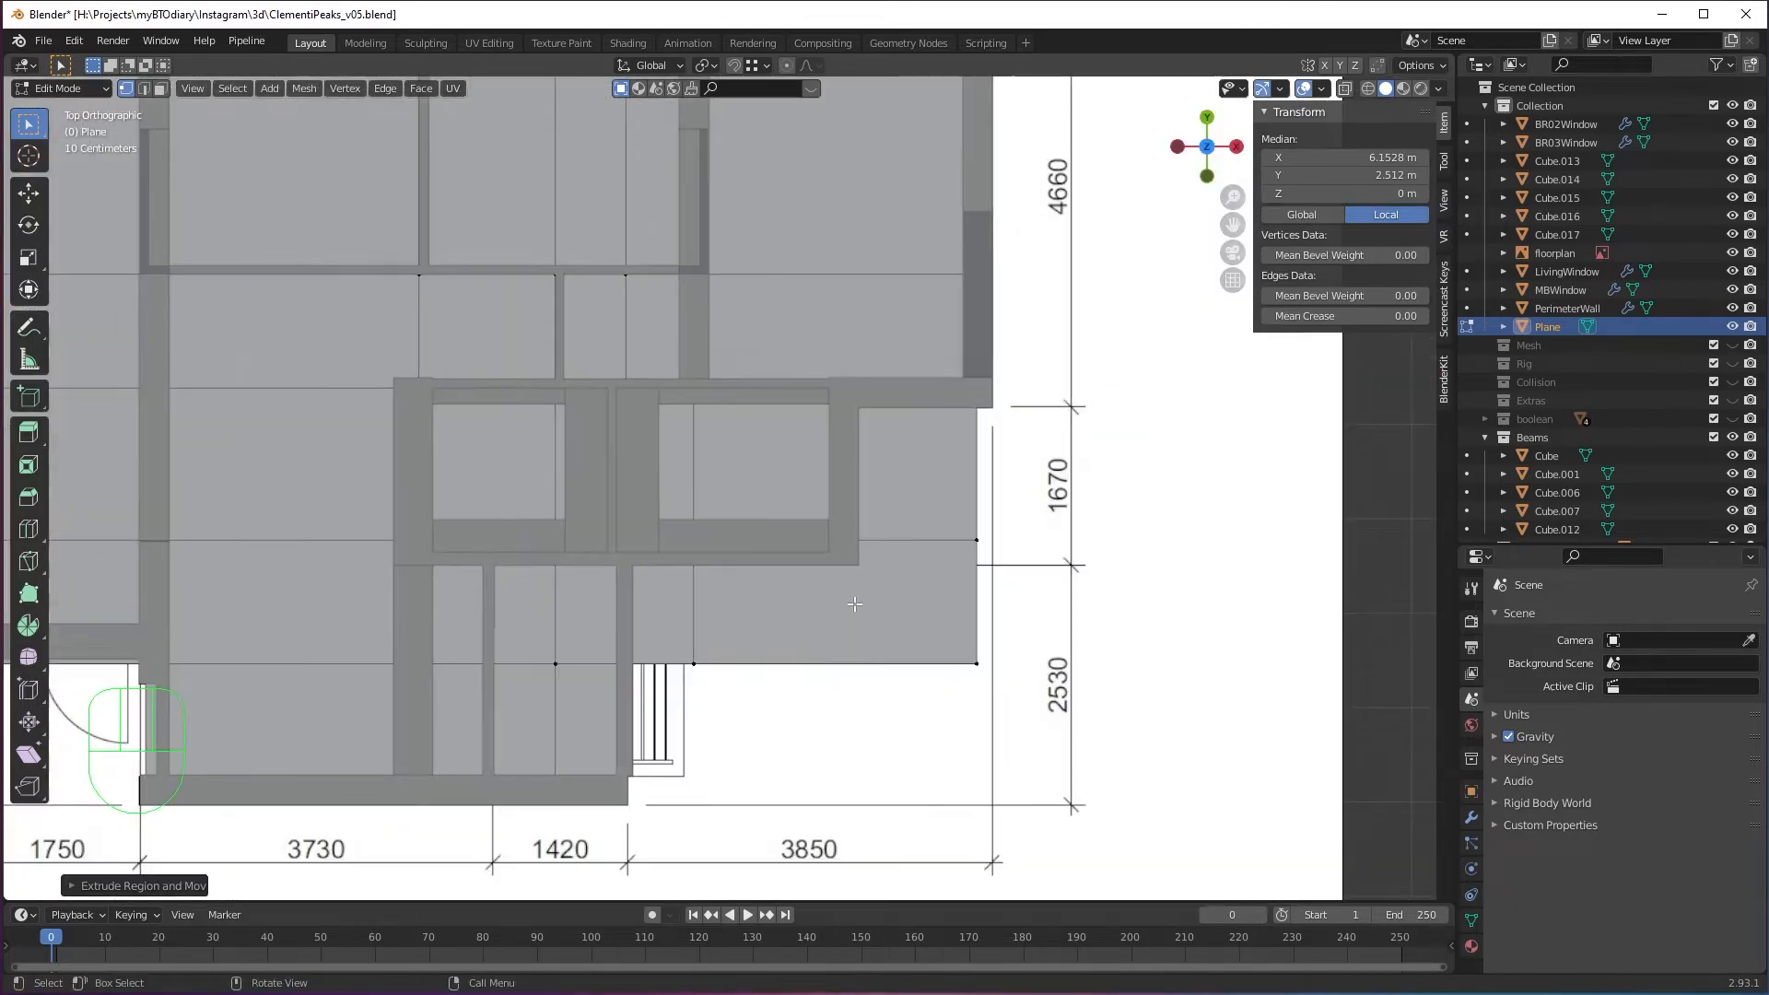
shift+middle_drag(899, 603, 925, 570)
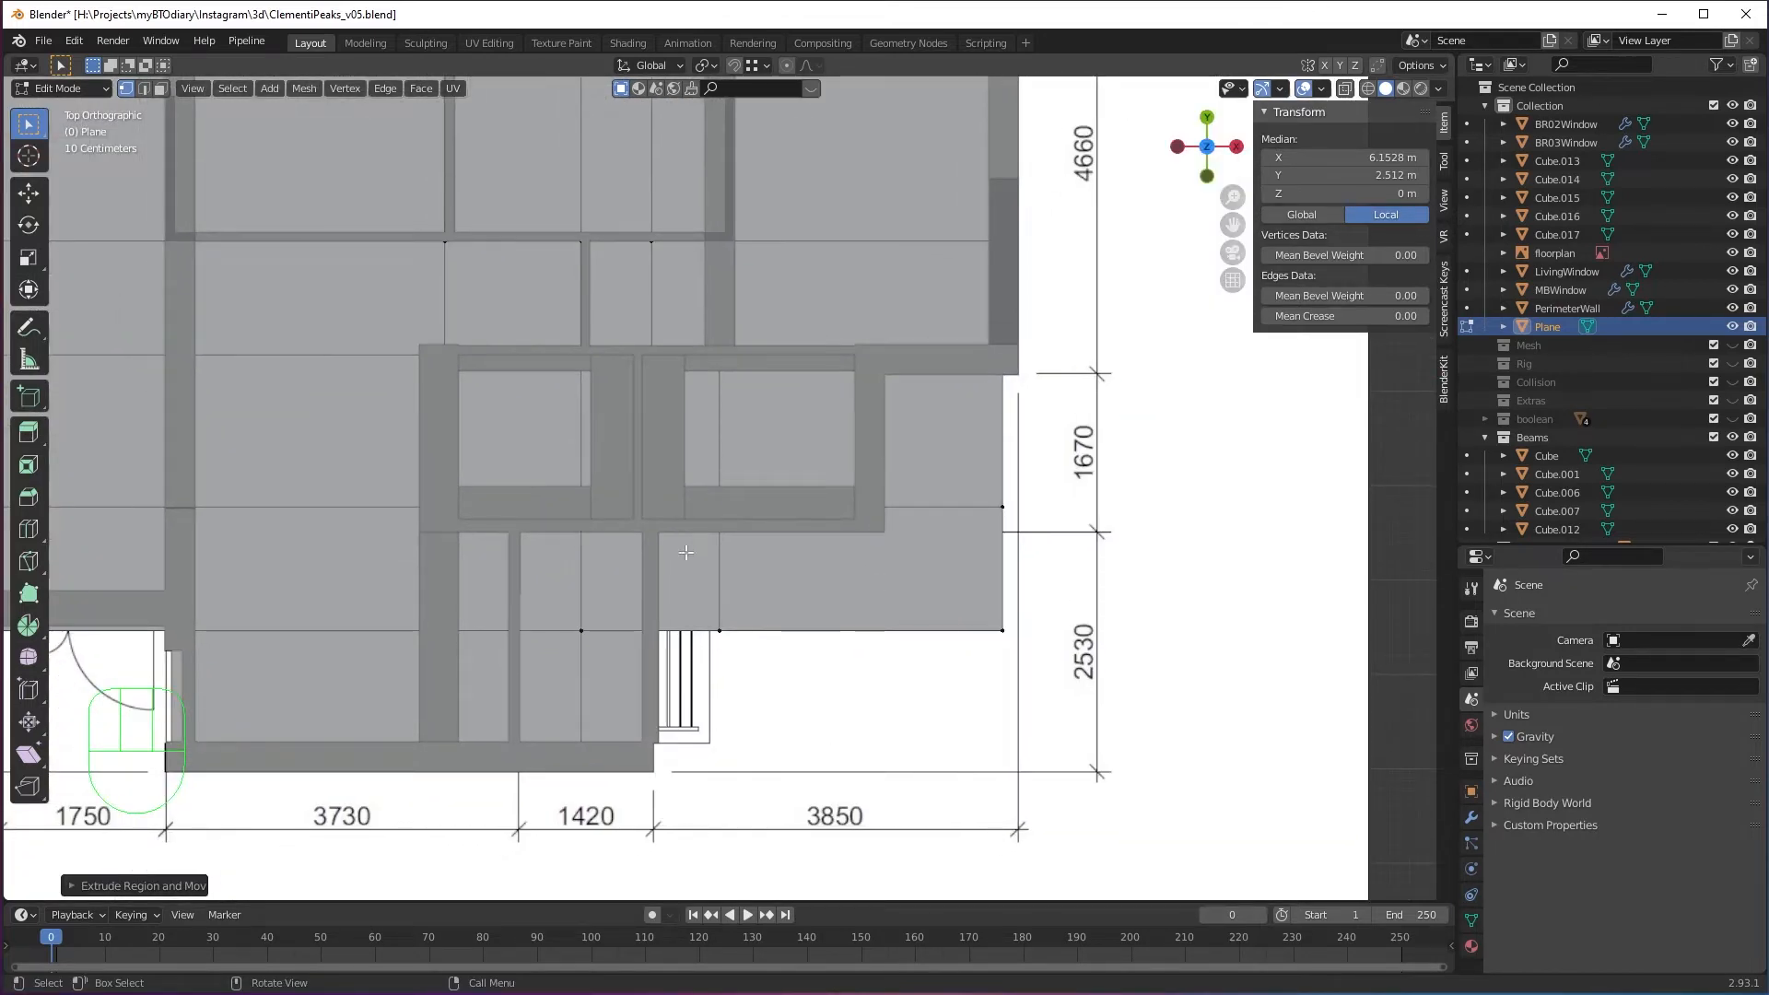
key(alt+z)
scroll(700, 557, up, 1)
shift+middle_drag(772, 570, 750, 606)
scroll(750, 606, up, 1)
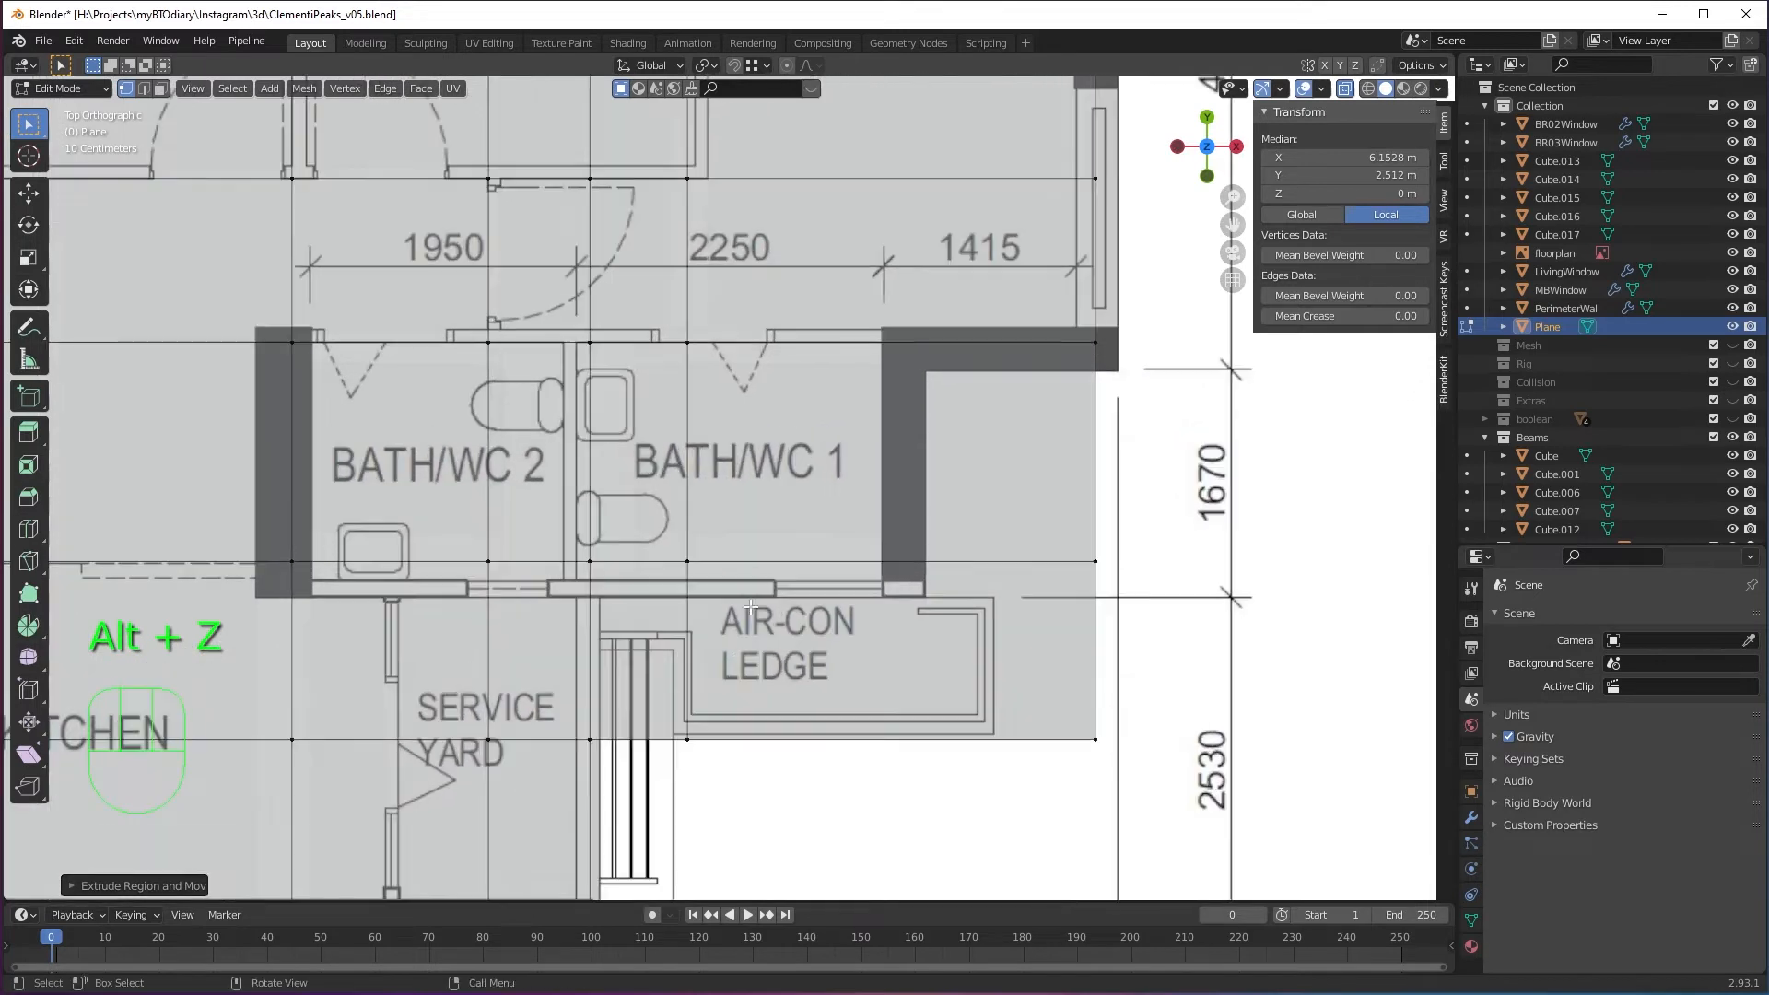
key(ctrl+r)
click(749, 600)
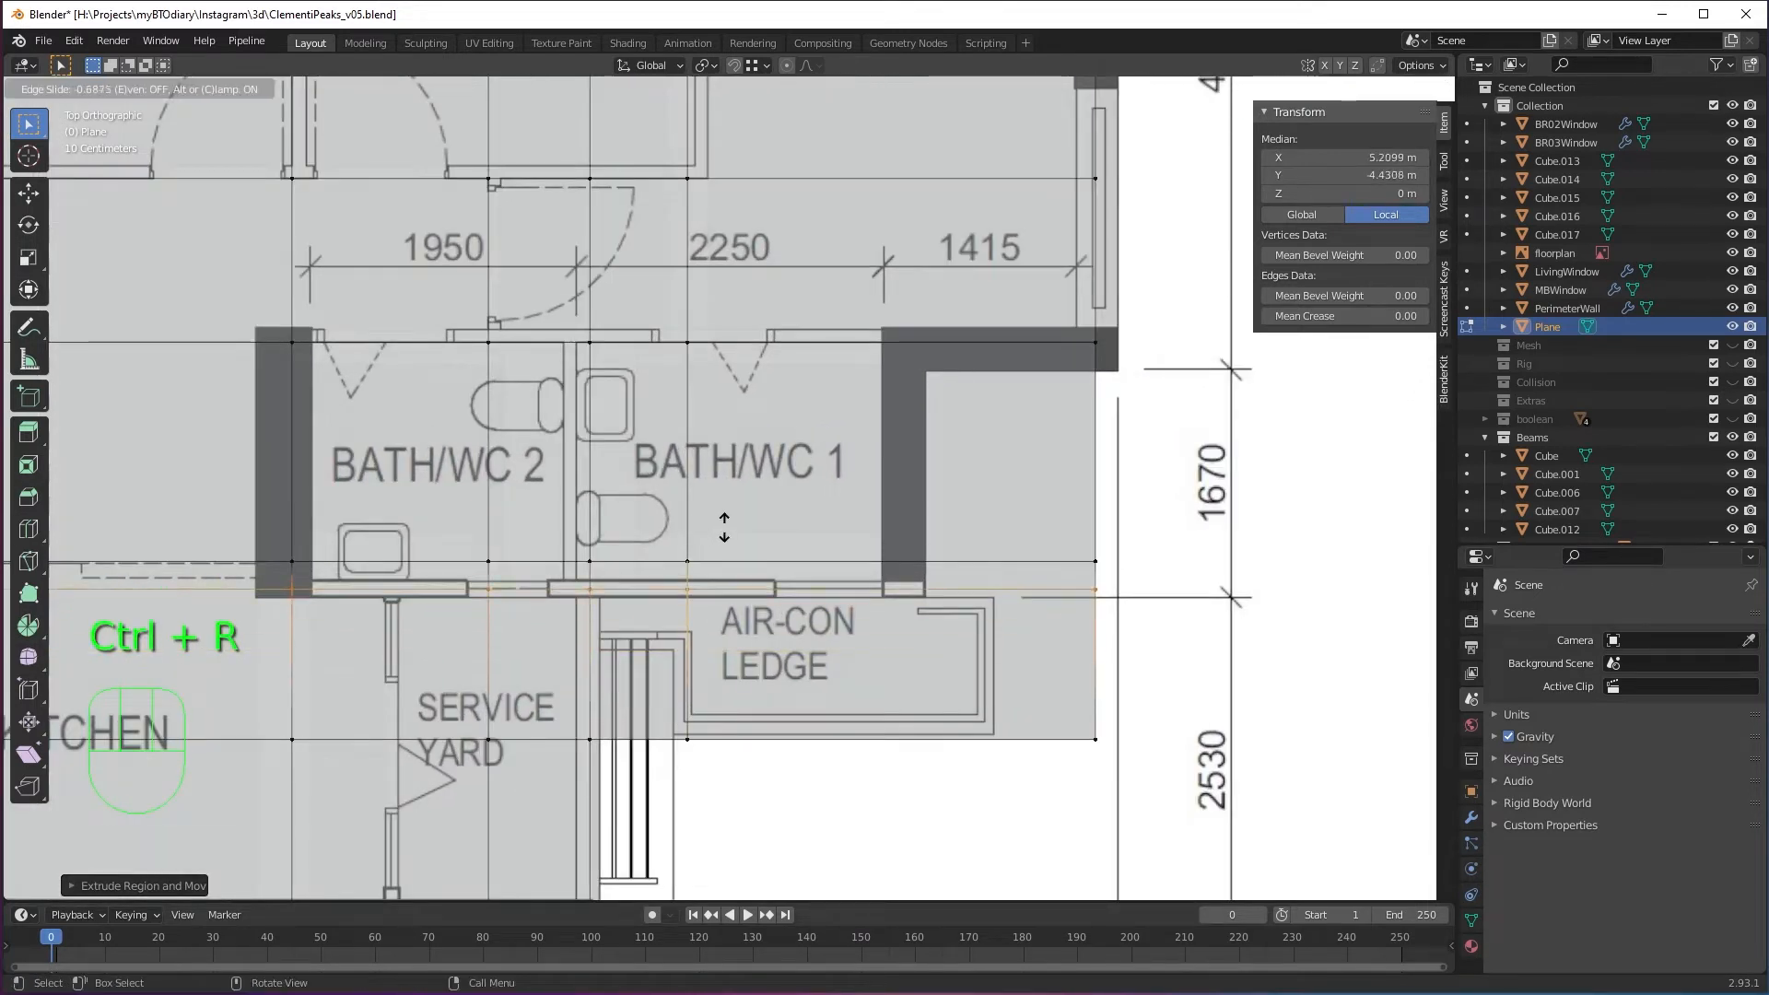
click(543, 585)
Add a lengthwise loop cut inside the thick outer wall beside Bath/WC 1, at local X 9.8868 m.
key(ctrl+r)
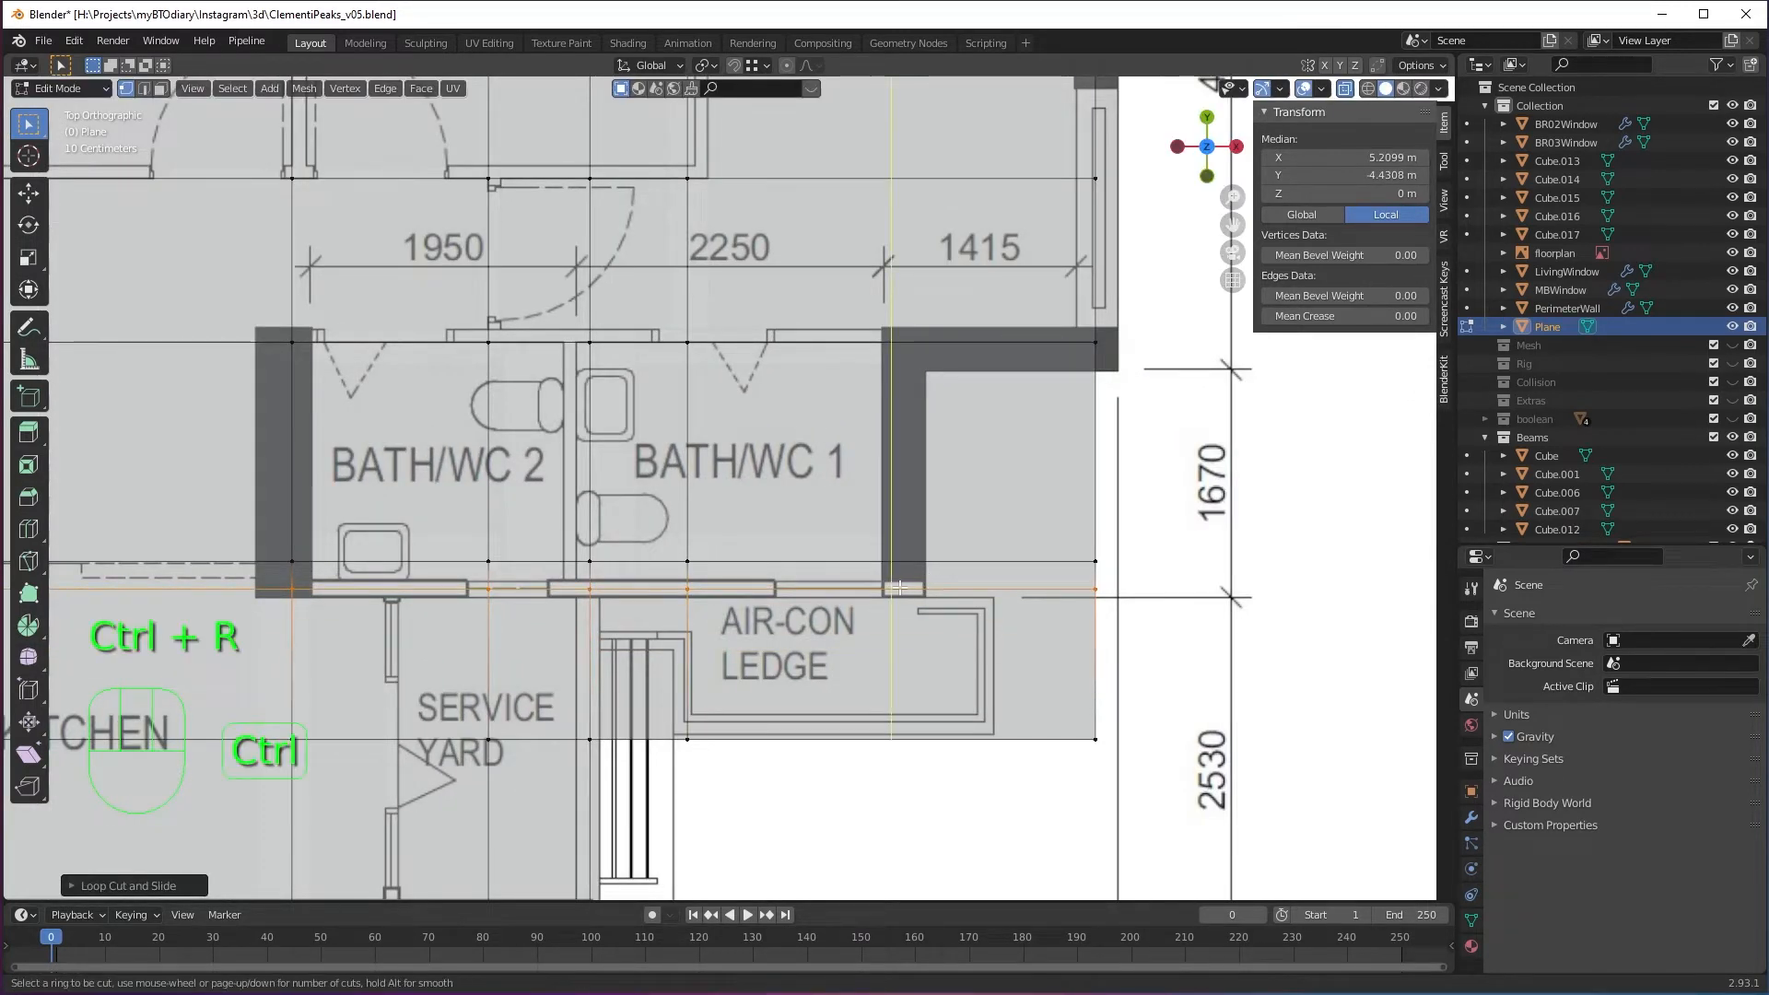
click(911, 592)
click(917, 594)
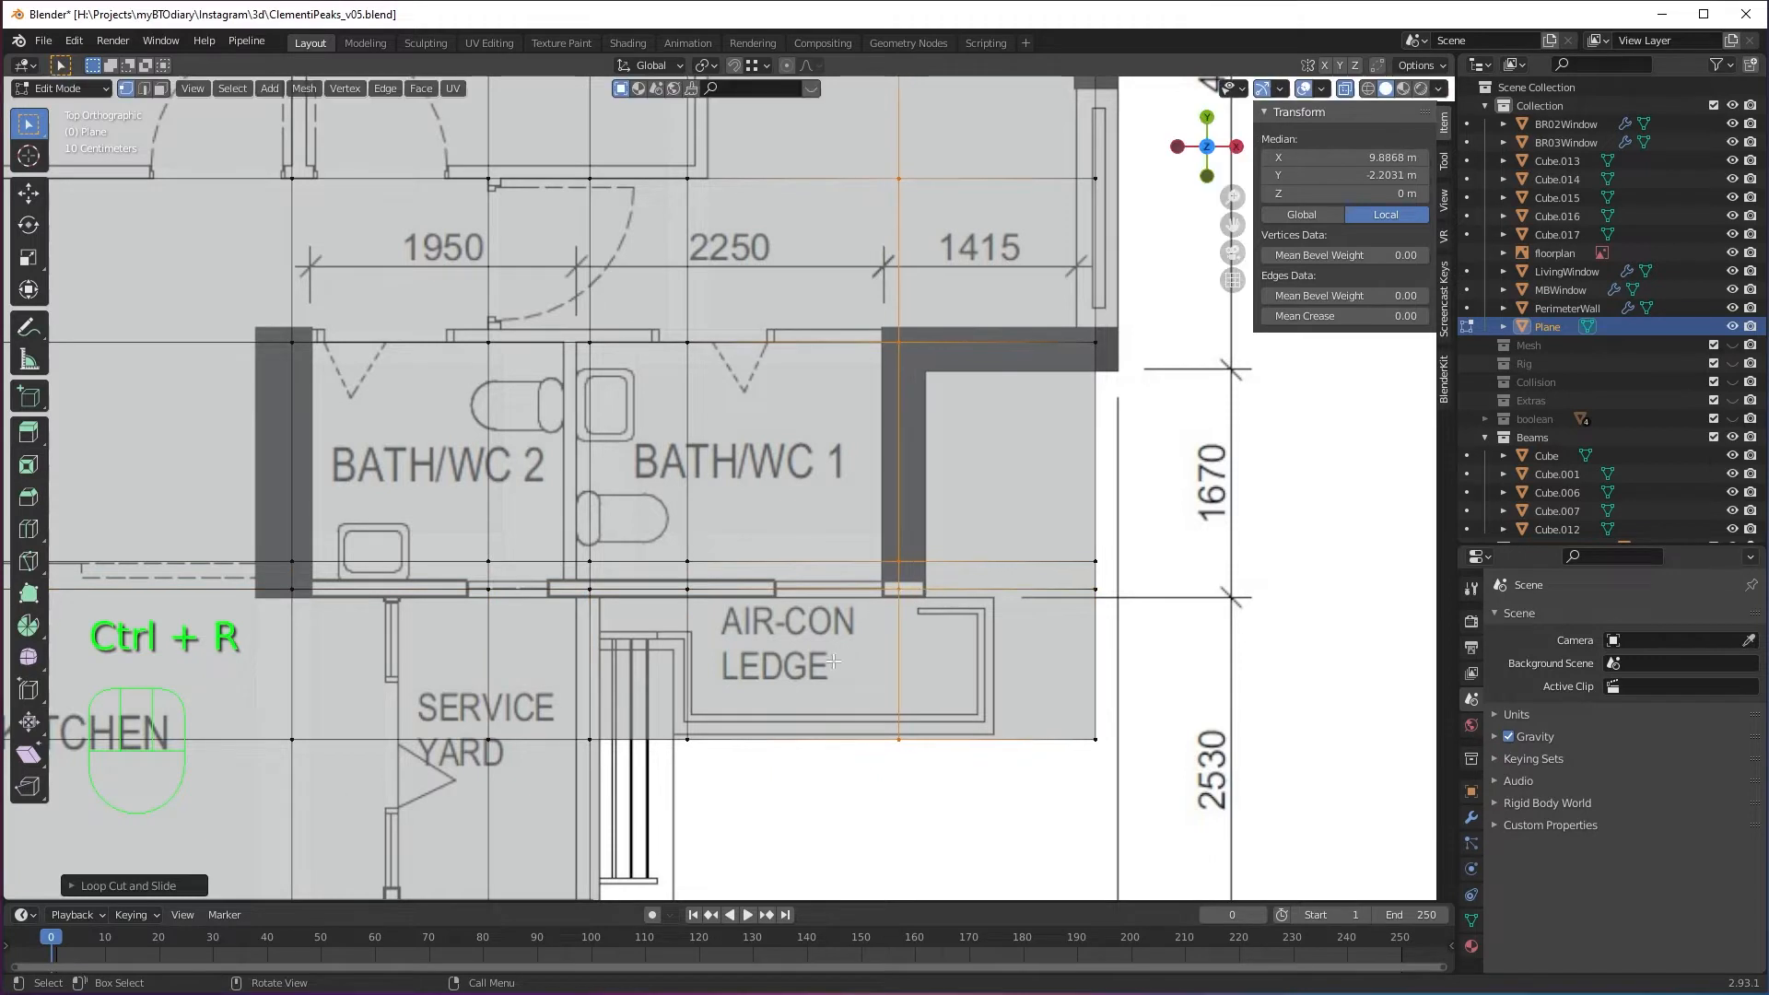
Delete the floor faces outside the flat, over the air-con ledge and beside Bath/WC 1's outer wall.
key(3)
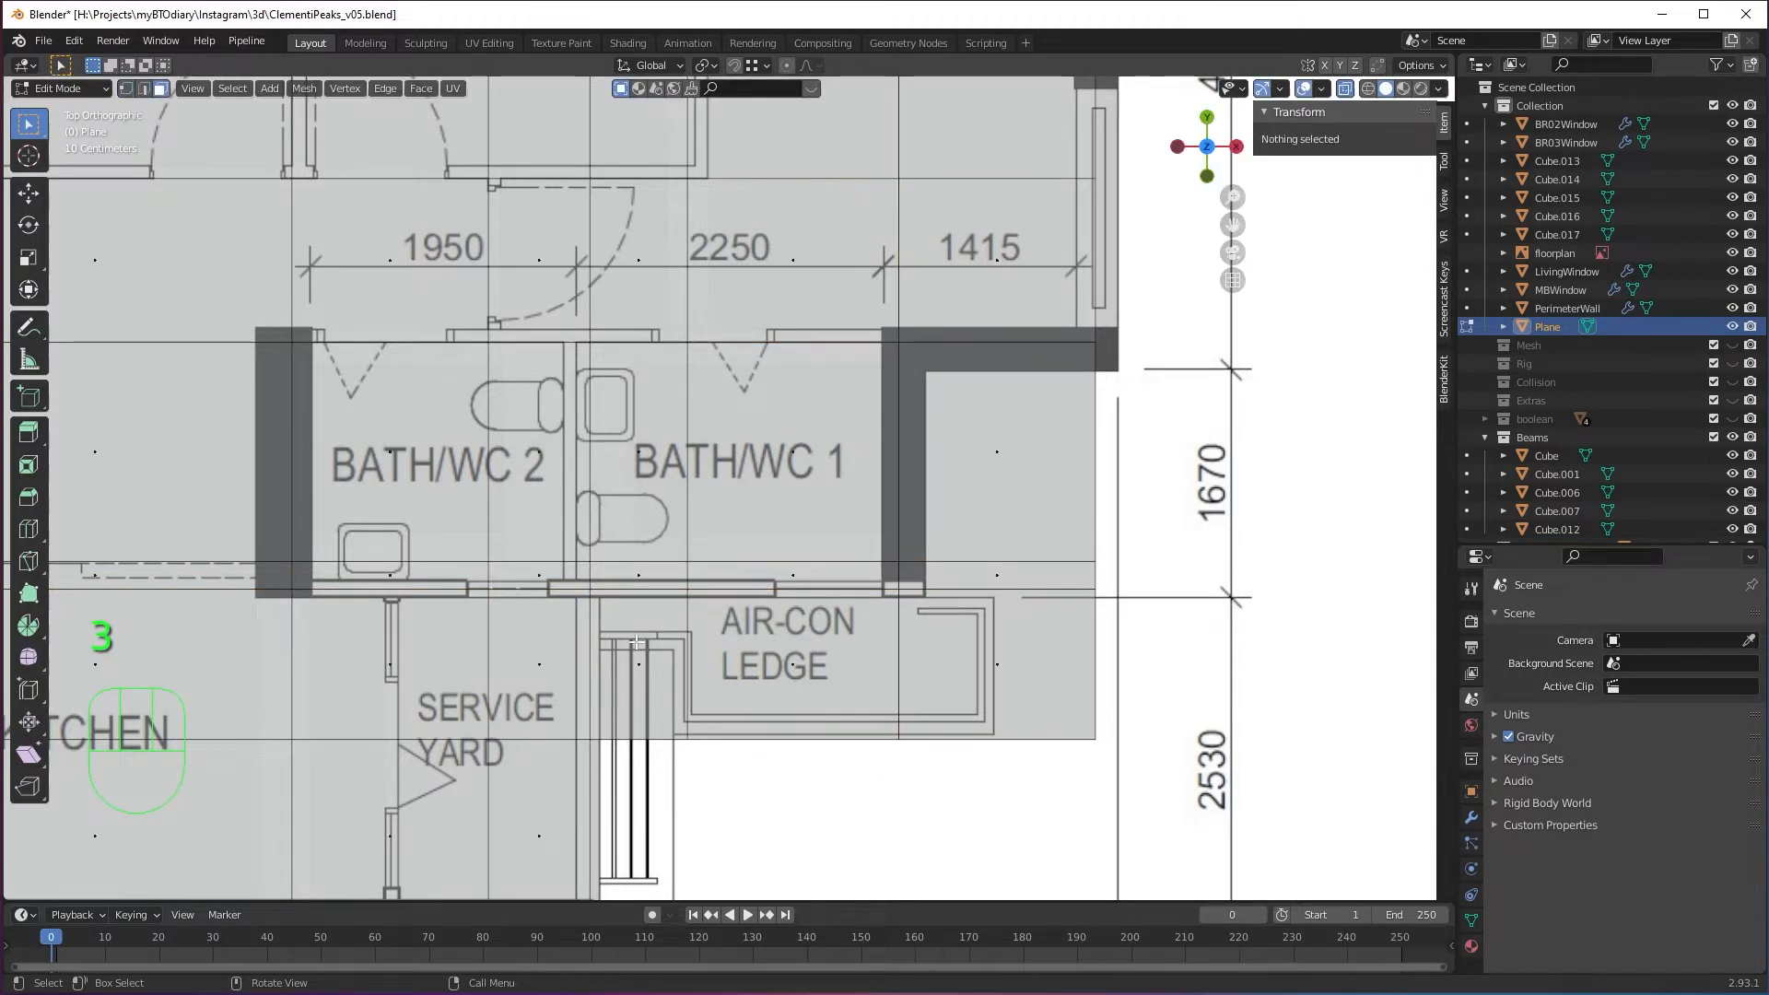
drag(1084, 709, 1085, 710)
shift+drag(960, 407, 1068, 618)
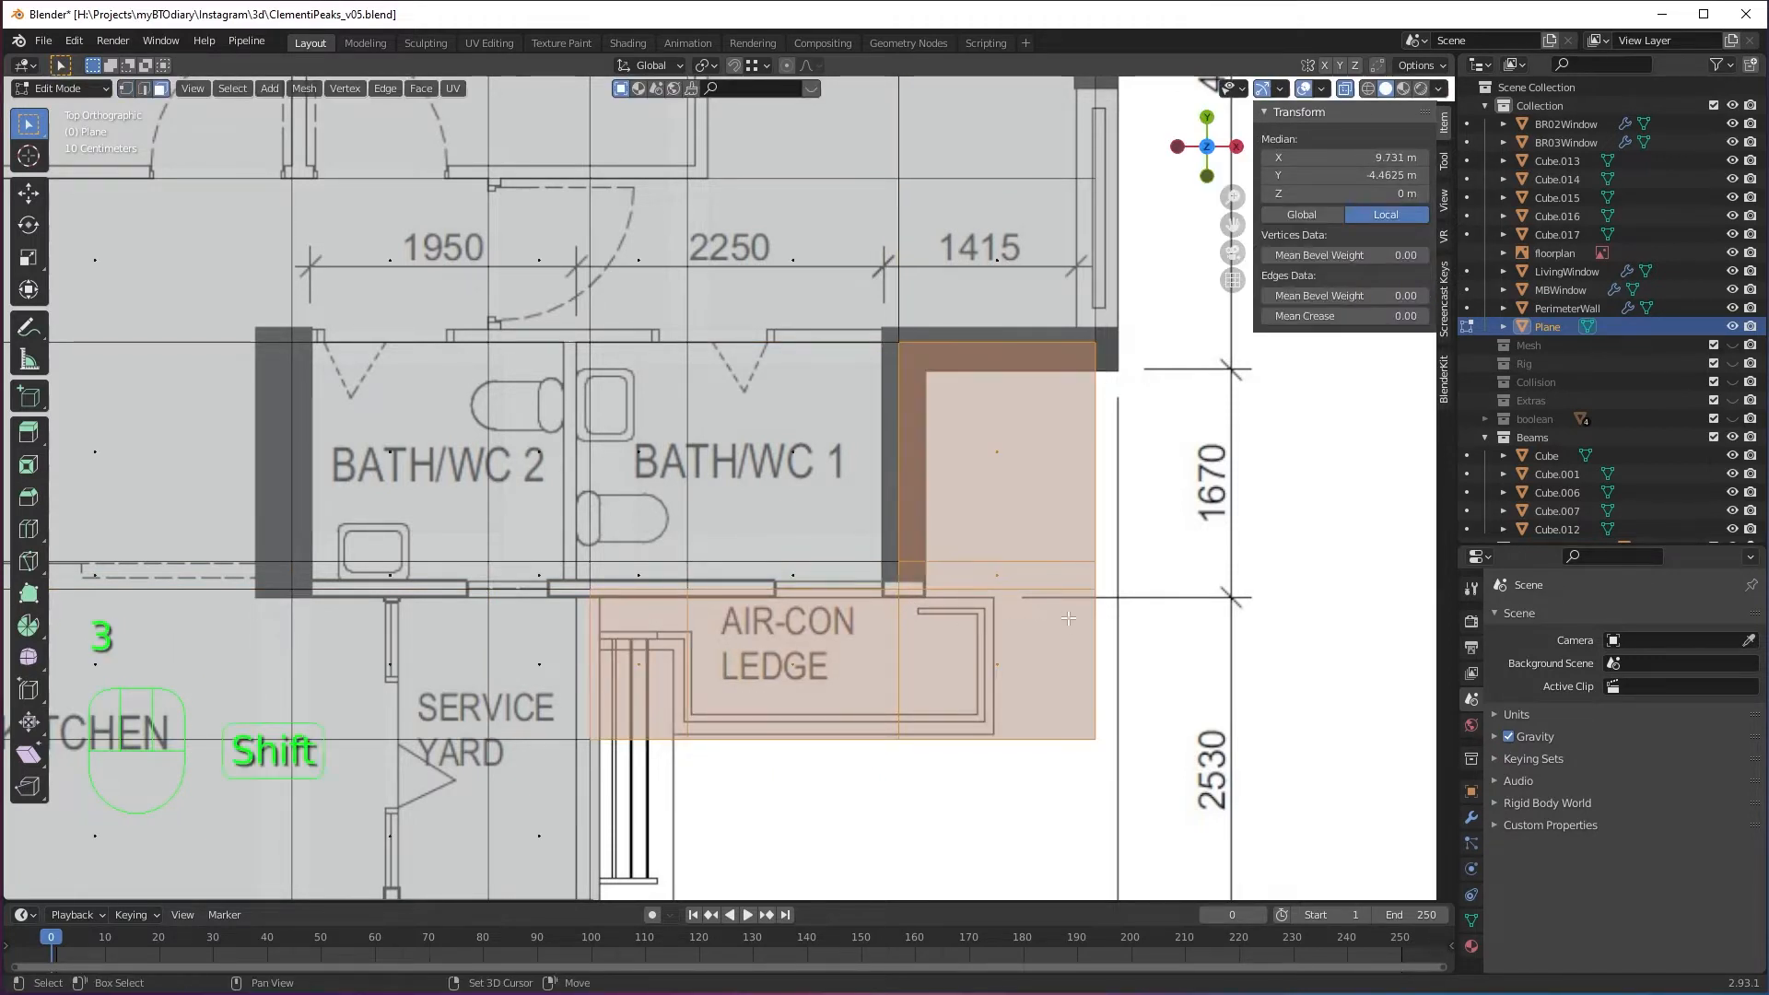
key(x)
click(1065, 616)
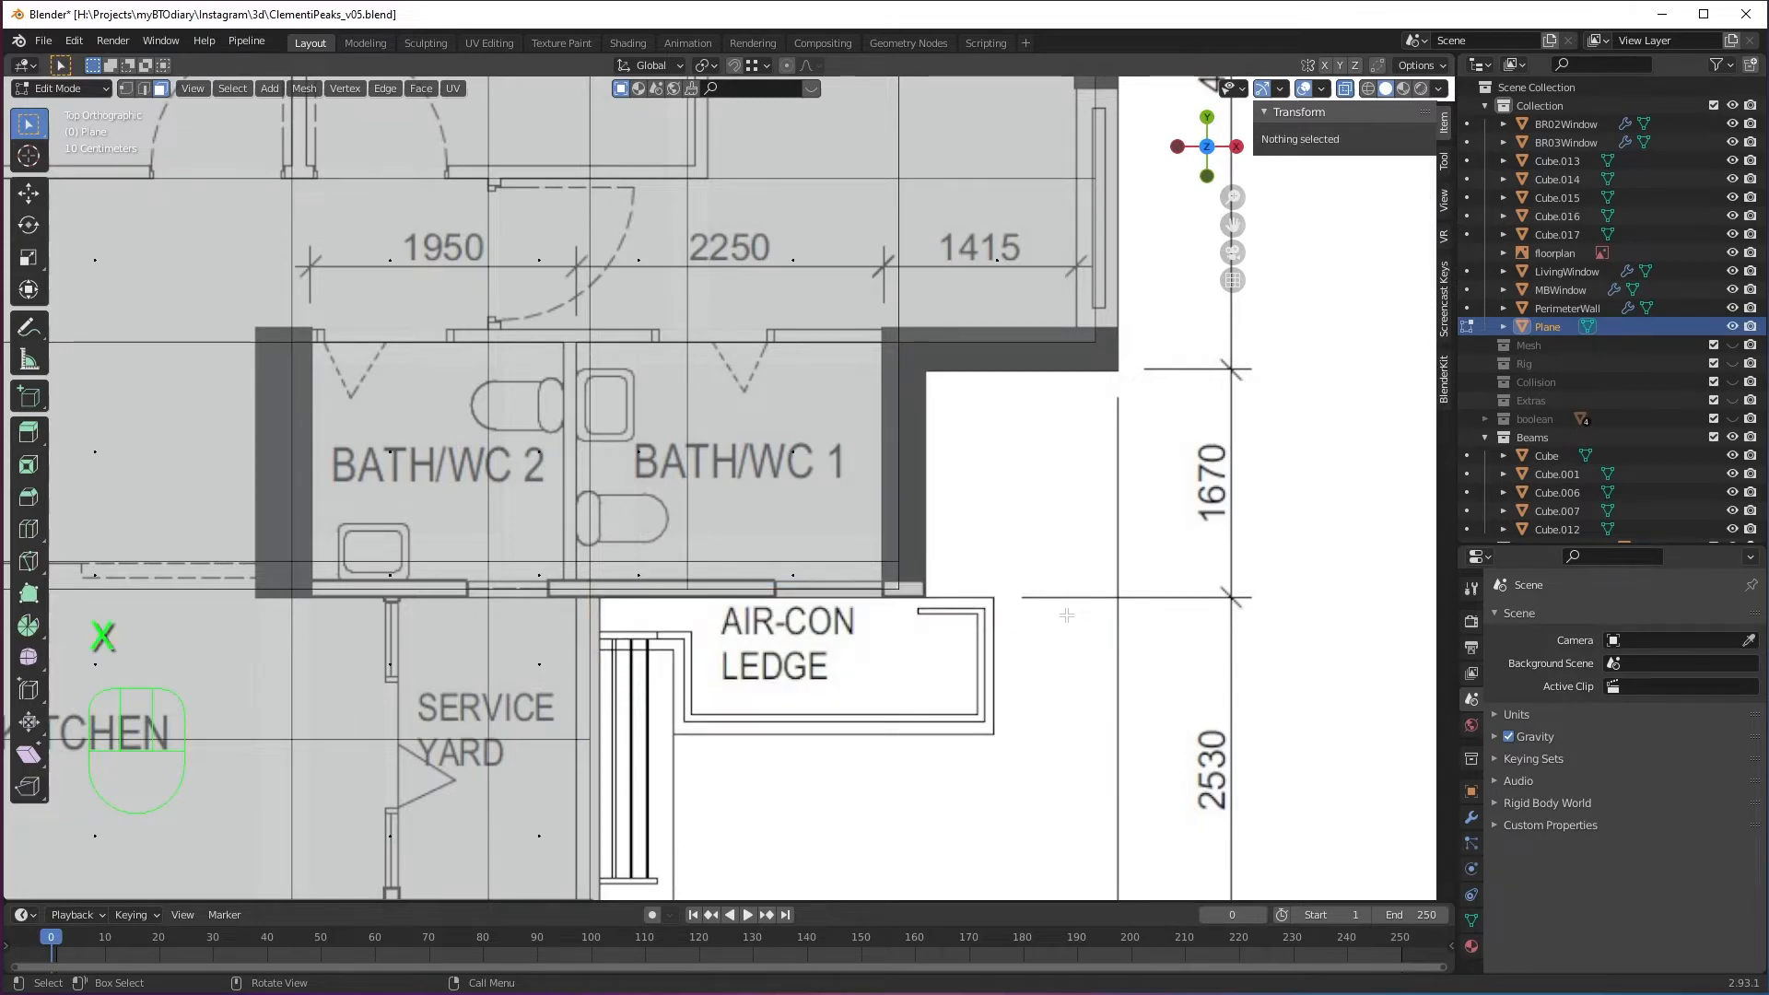
Turn off X-ray and examine the trimmed floor against the walls from above, below and around the flat.
scroll(1066, 614, down, 3)
shift+middle_drag(936, 572, 1241, 547)
shift+middle_drag(765, 444, 724, 788)
shift+middle_drag(1168, 537, 1137, 231)
middle_drag(1137, 230, 1148, 120)
key(alt+z)
shift+middle_drag(866, 490, 929, 562)
middle_drag(929, 562, 921, 447)
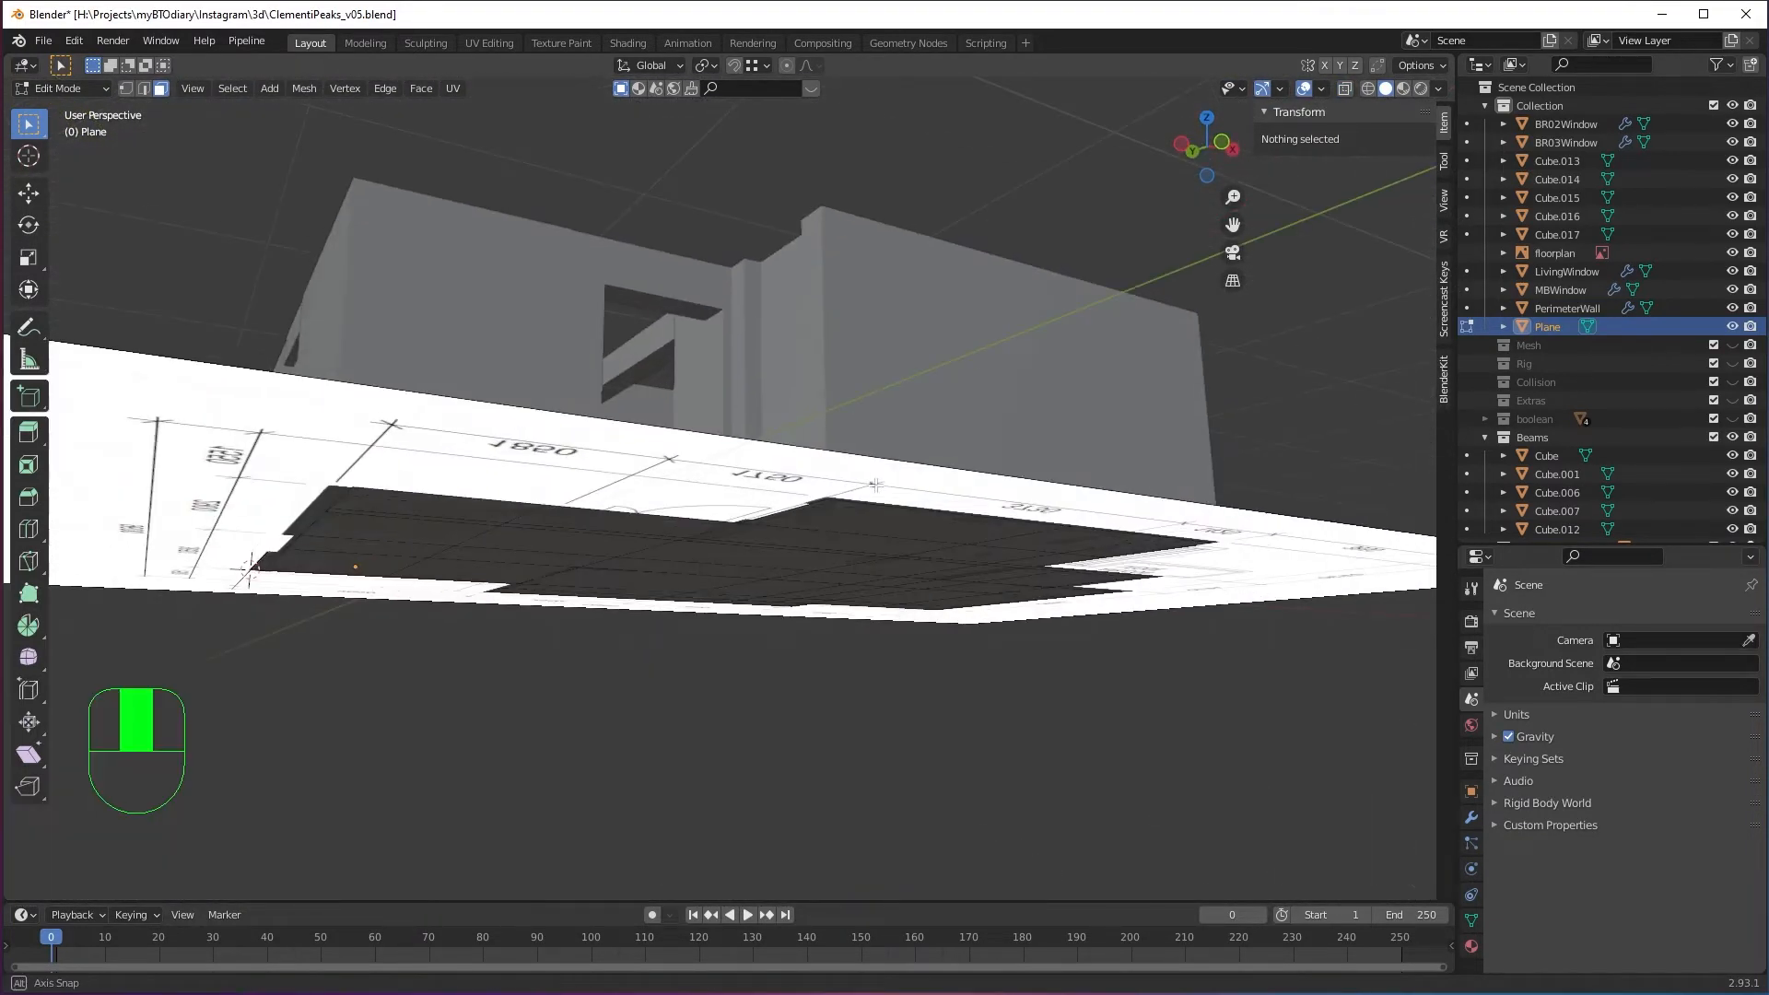
scroll(857, 525, up, 4)
middle_drag(800, 571, 742, 583)
scroll(742, 583, down, 5)
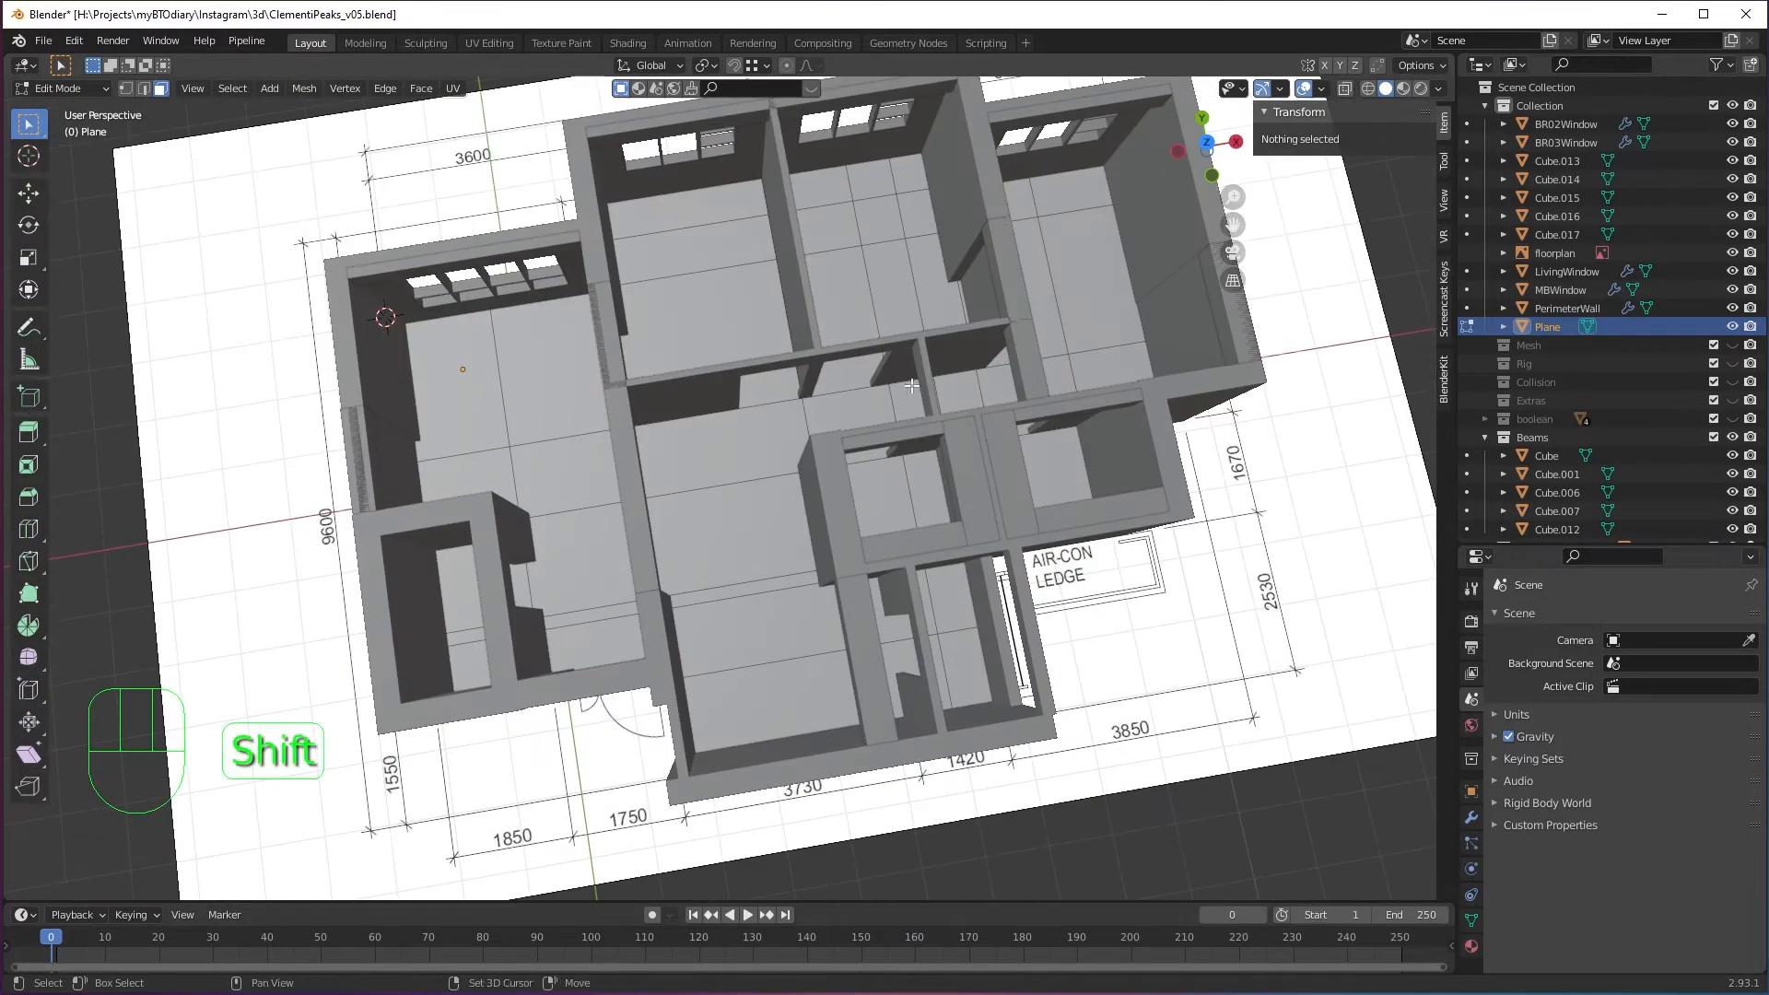
shift+middle_drag(911, 385, 907, 488)
middle_drag(505, 550, 564, 484)
middle_drag(752, 498, 873, 526)
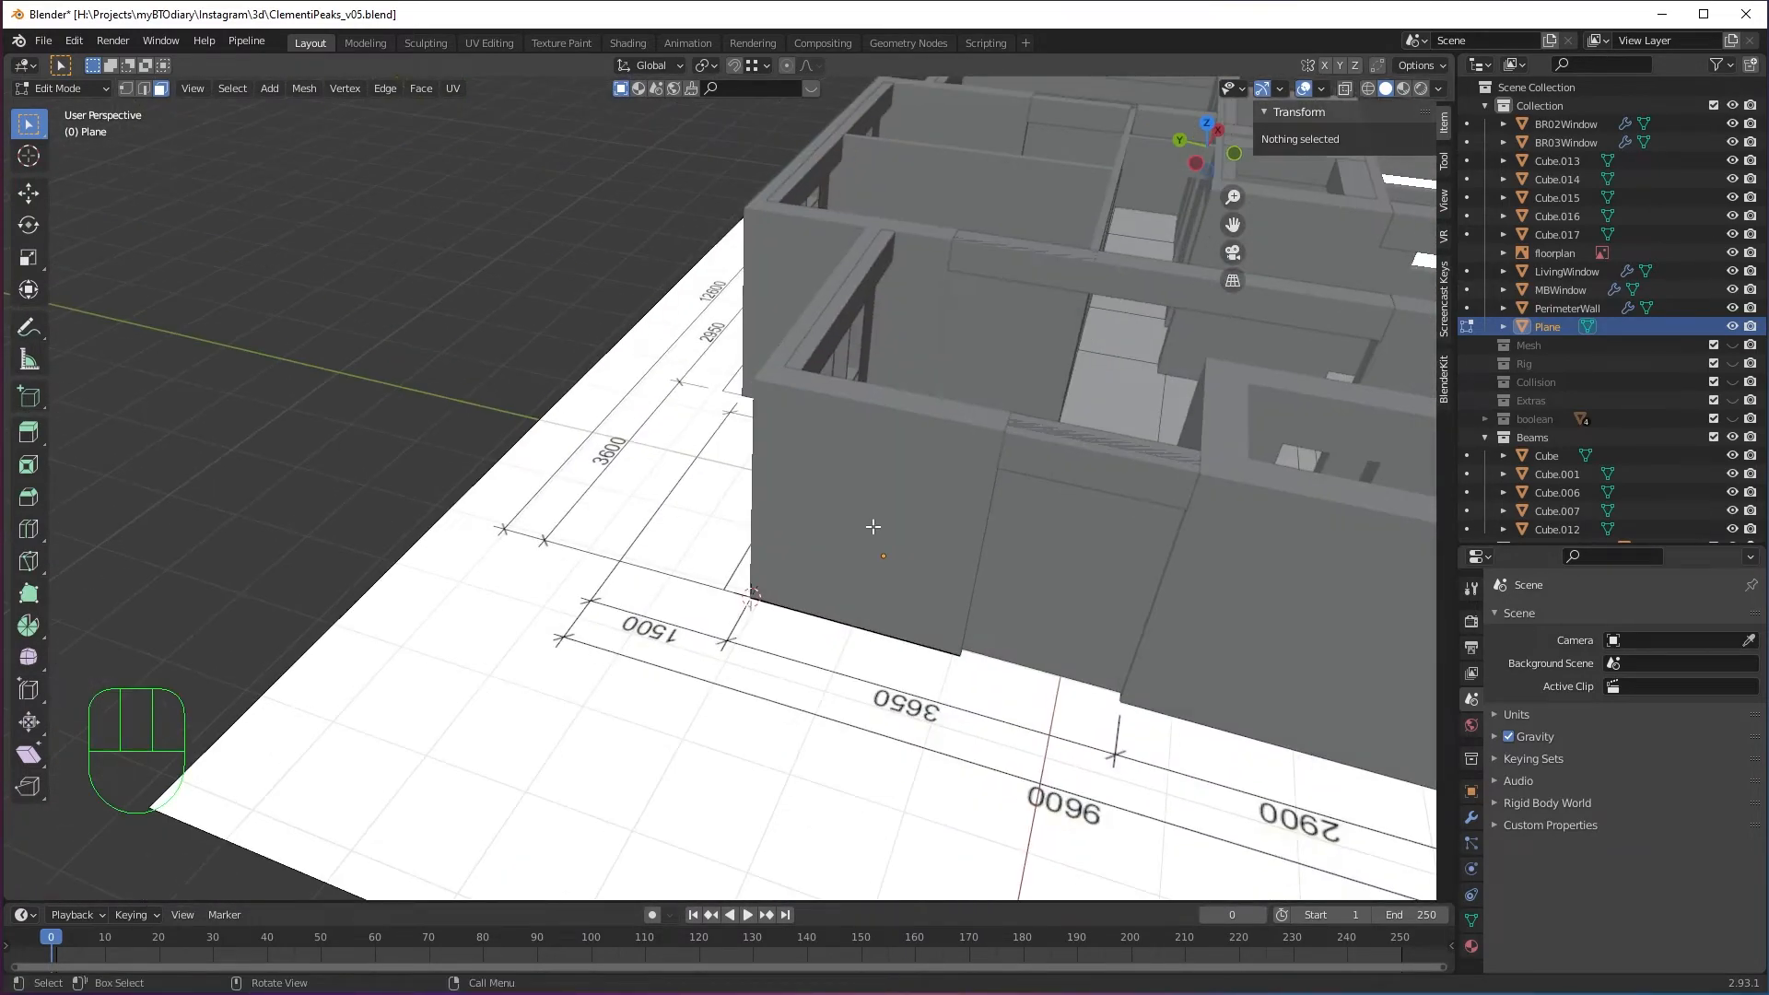
middle_drag(1076, 704, 949, 451)
scroll(841, 564, up, 3)
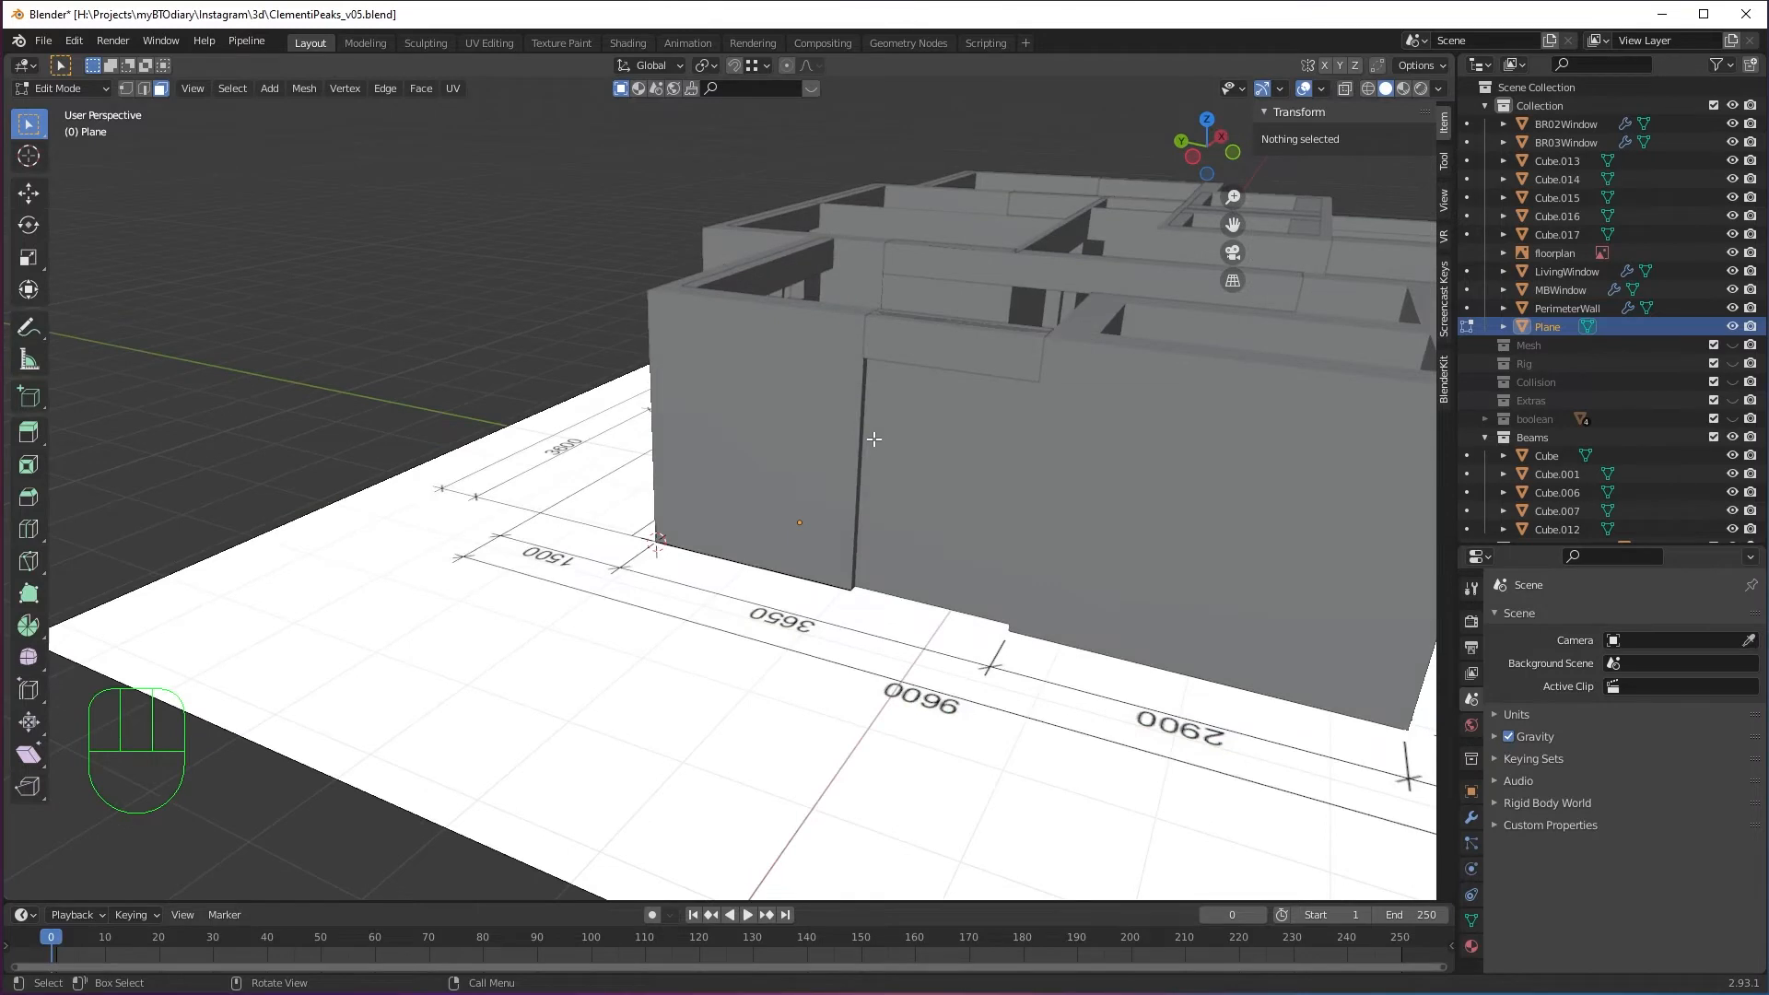
key(n)
key(n)
scroll(908, 512, down, 4)
middle_drag(908, 511, 770, 516)
scroll(770, 516, up, 4)
Leave mesh editing and add a new mesh plane at the 3D cursor by the living room's outer corner.
key(Tab)
click(513, 296)
key(shift+a)
mouse_move(512, 295)
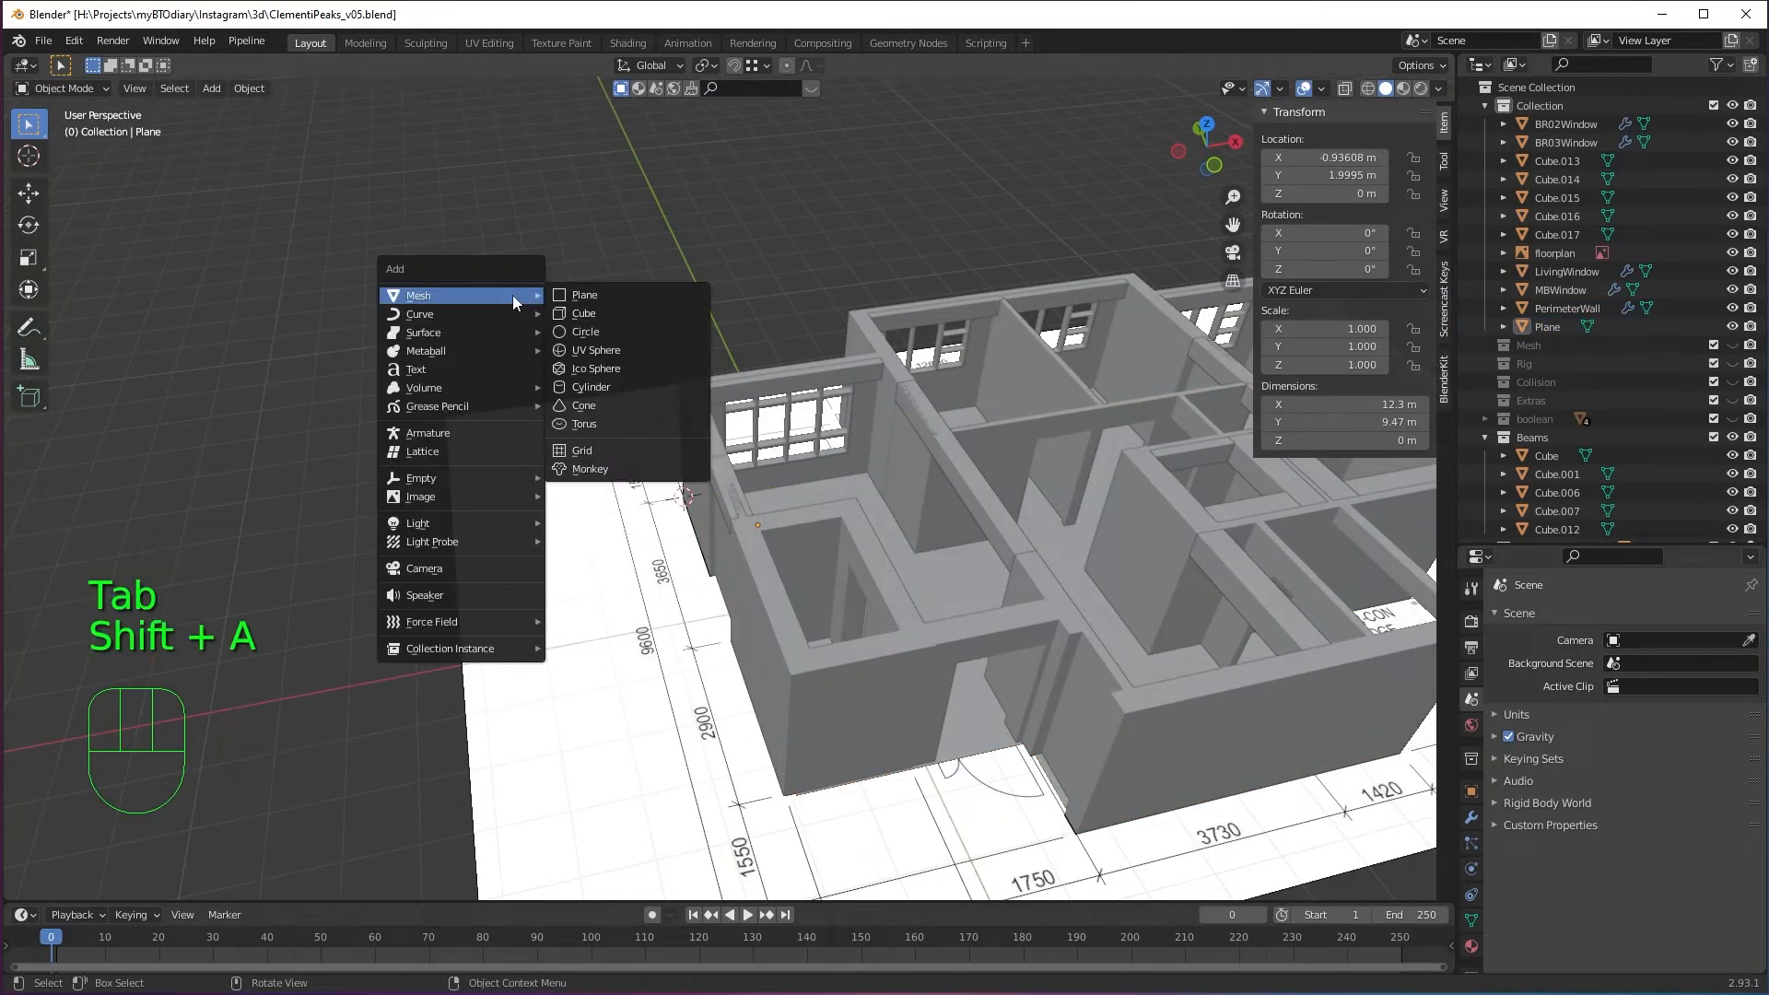
click(580, 296)
scroll(696, 544, up, 4)
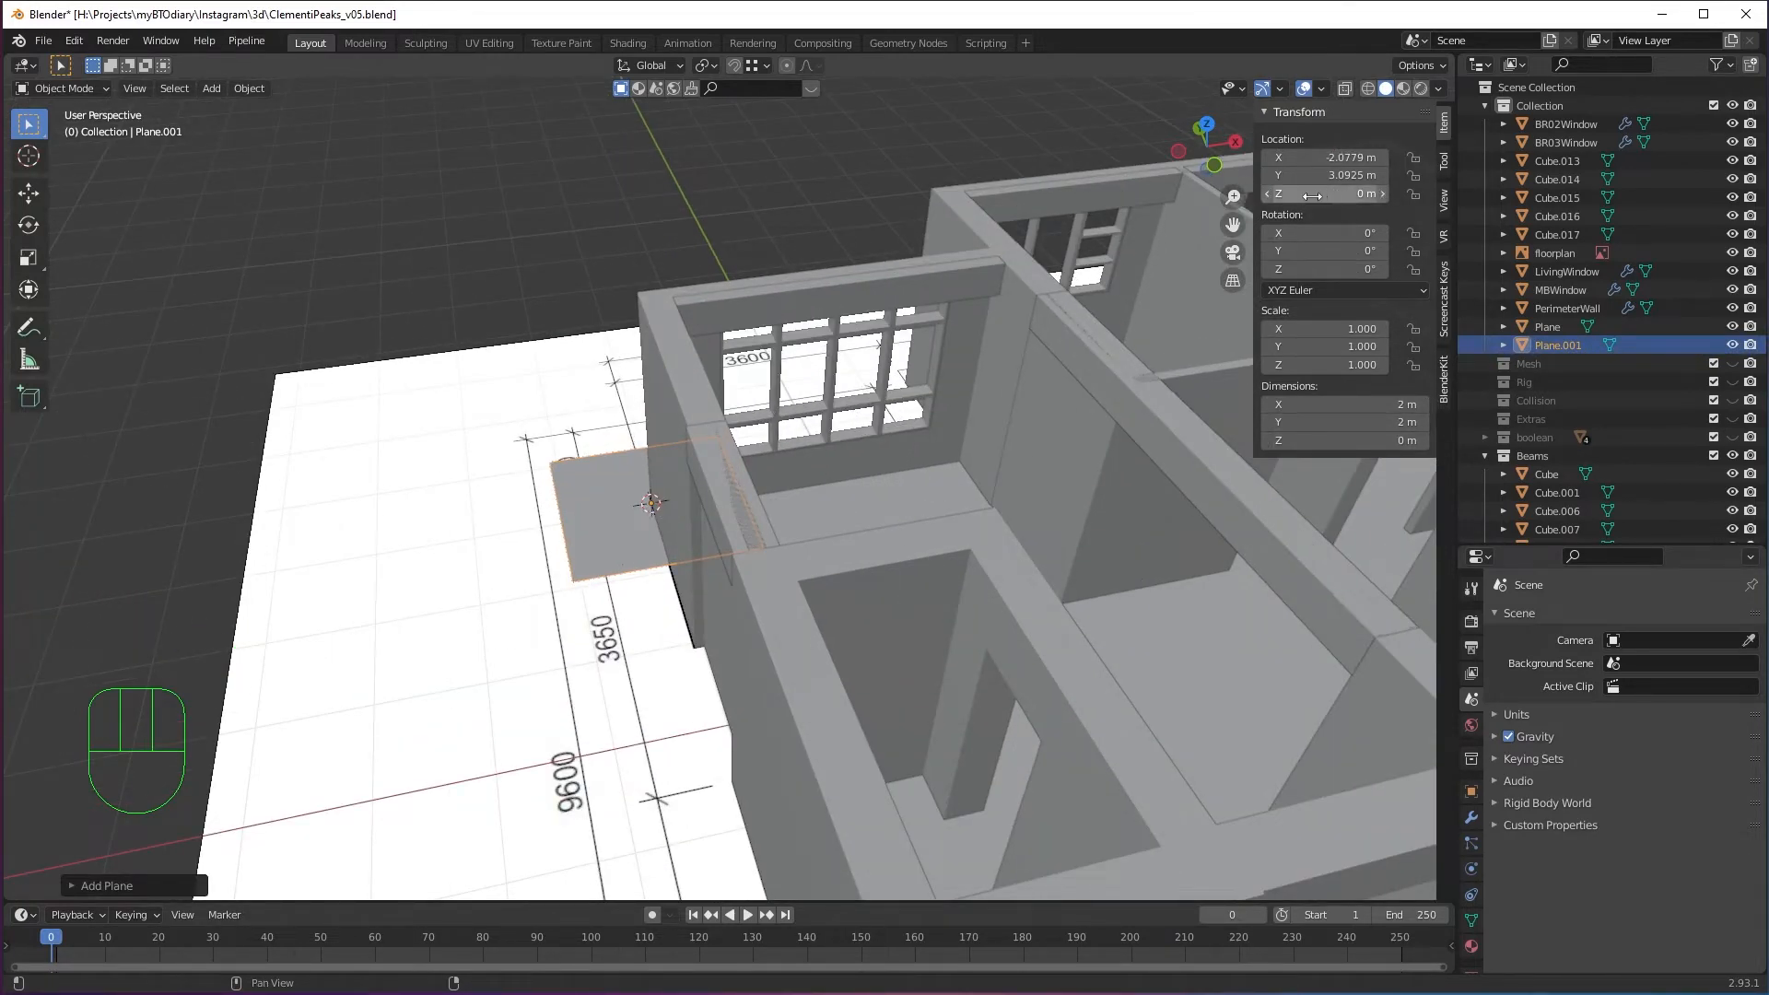
Delete the newly added plane by the living room's outer corner.
middle_drag(912, 442, 829, 506)
scroll(814, 456, down, 3)
middle_drag(793, 516, 660, 600)
scroll(636, 544, up, 5)
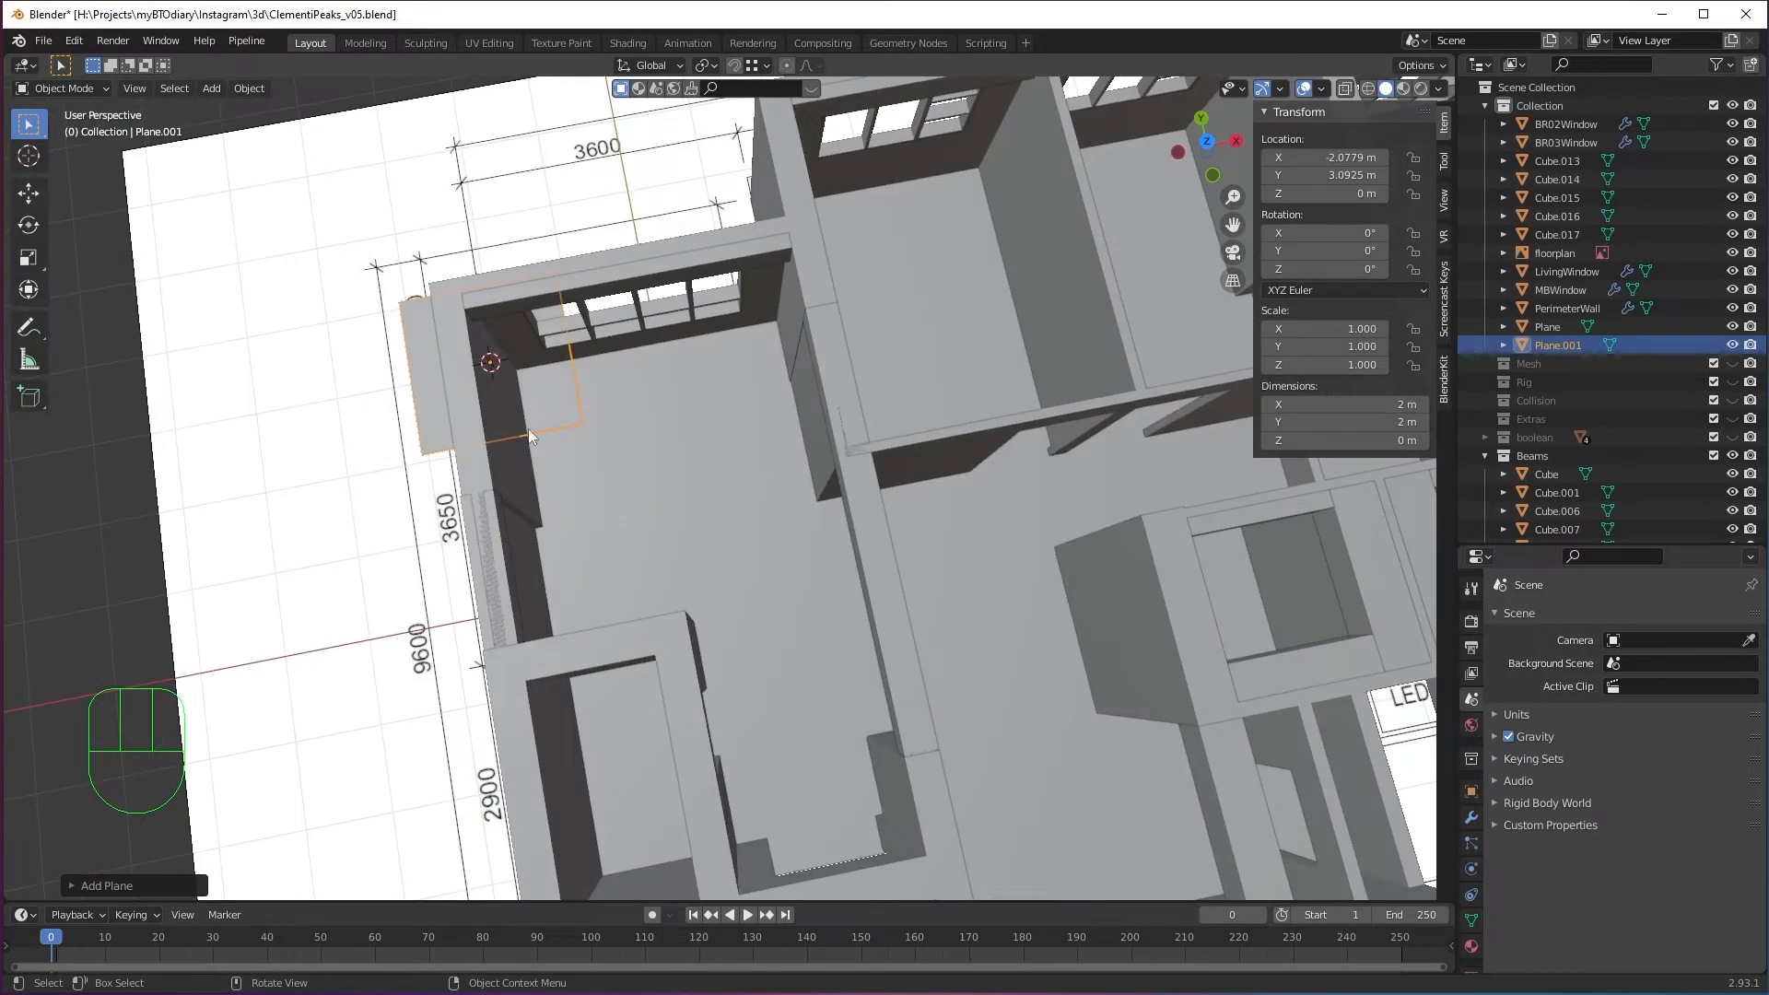
middle_drag(660, 441, 553, 544)
middle_drag(708, 513, 634, 574)
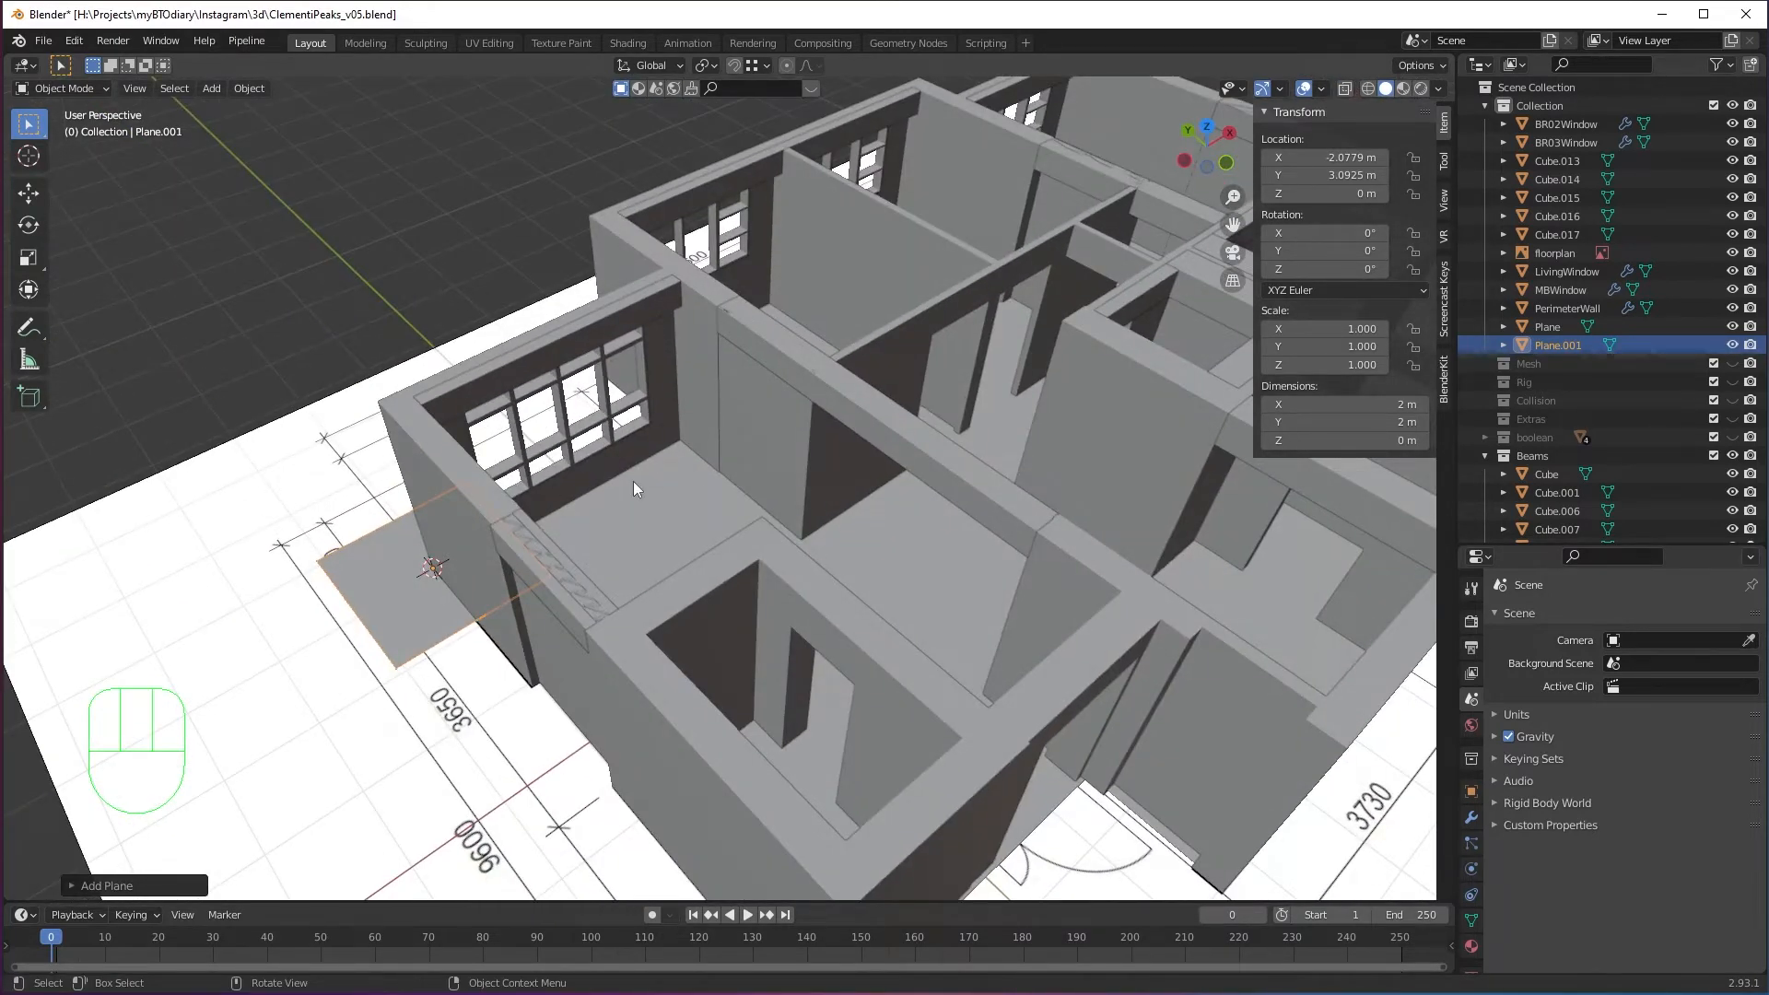
middle_drag(633, 481, 455, 590)
key(x)
click(661, 540)
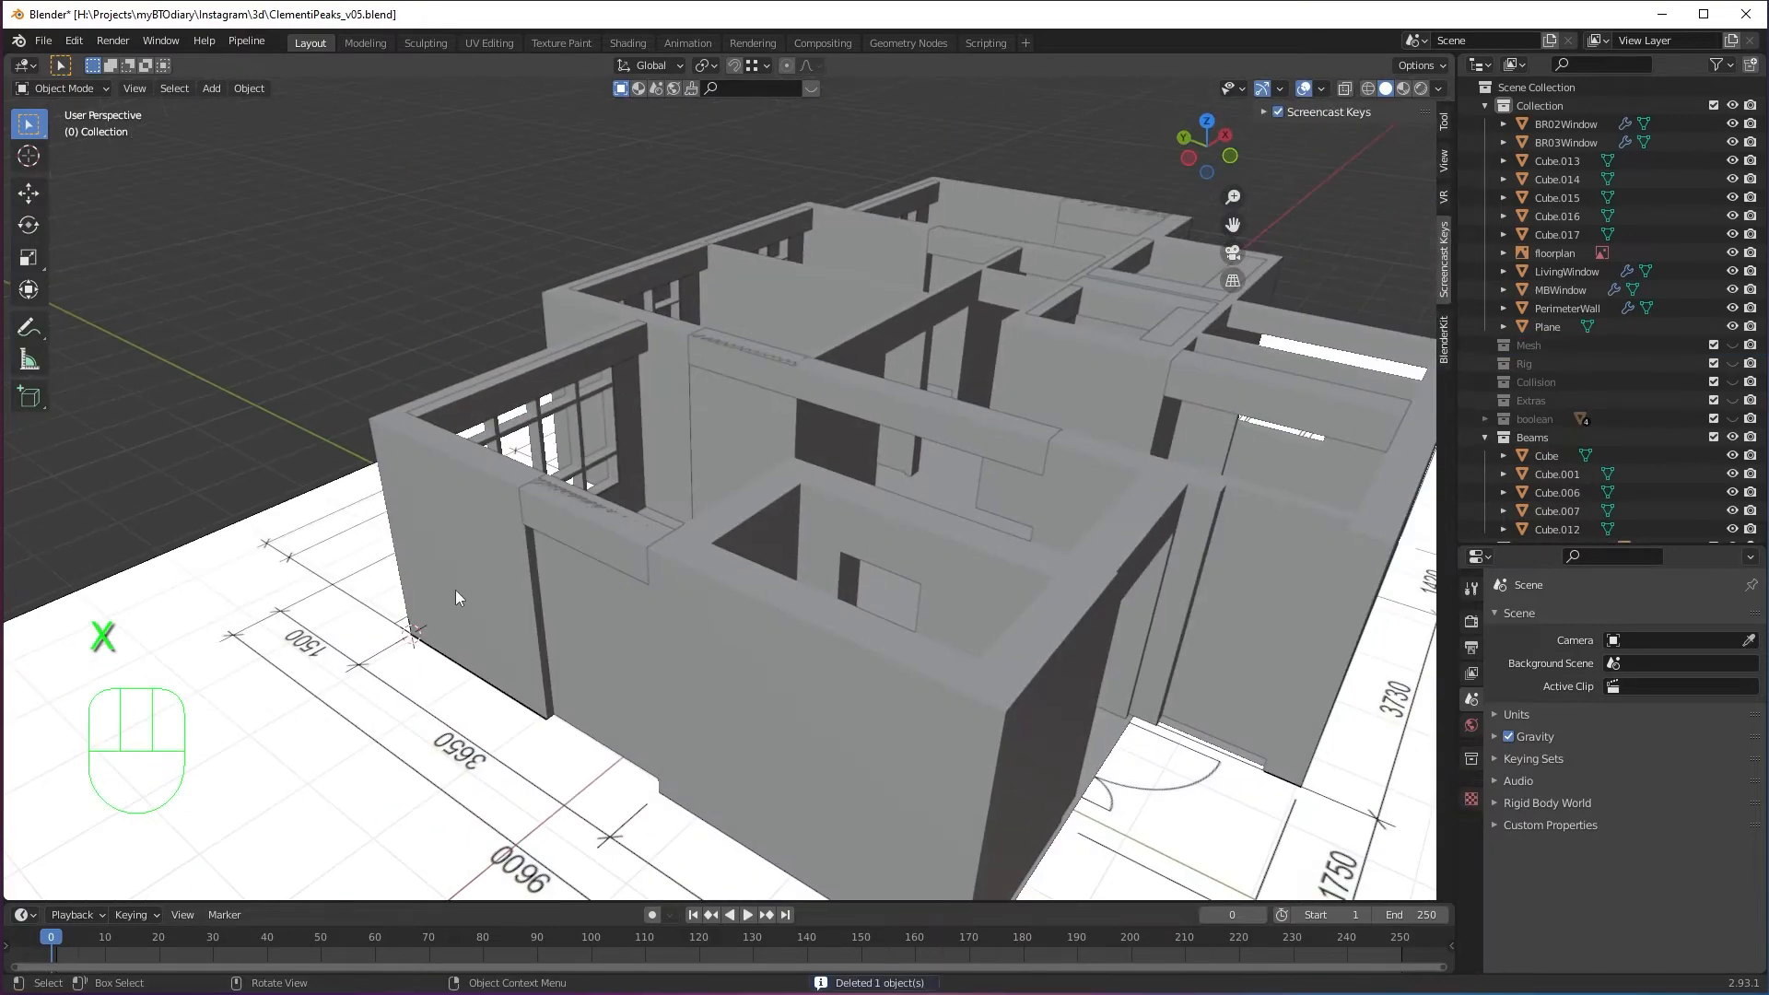
Select the flat's floor plane, show its transform values and view the flat from directly above.
middle_drag(1140, 520, 1071, 579)
shift+middle_drag(1070, 579, 724, 554)
scroll(796, 533, down, 3)
shift+middle_drag(847, 534, 931, 668)
click(856, 519)
key(n)
shift+middle_drag(932, 636, 946, 547)
alt+middle_drag(852, 590, 678, 632)
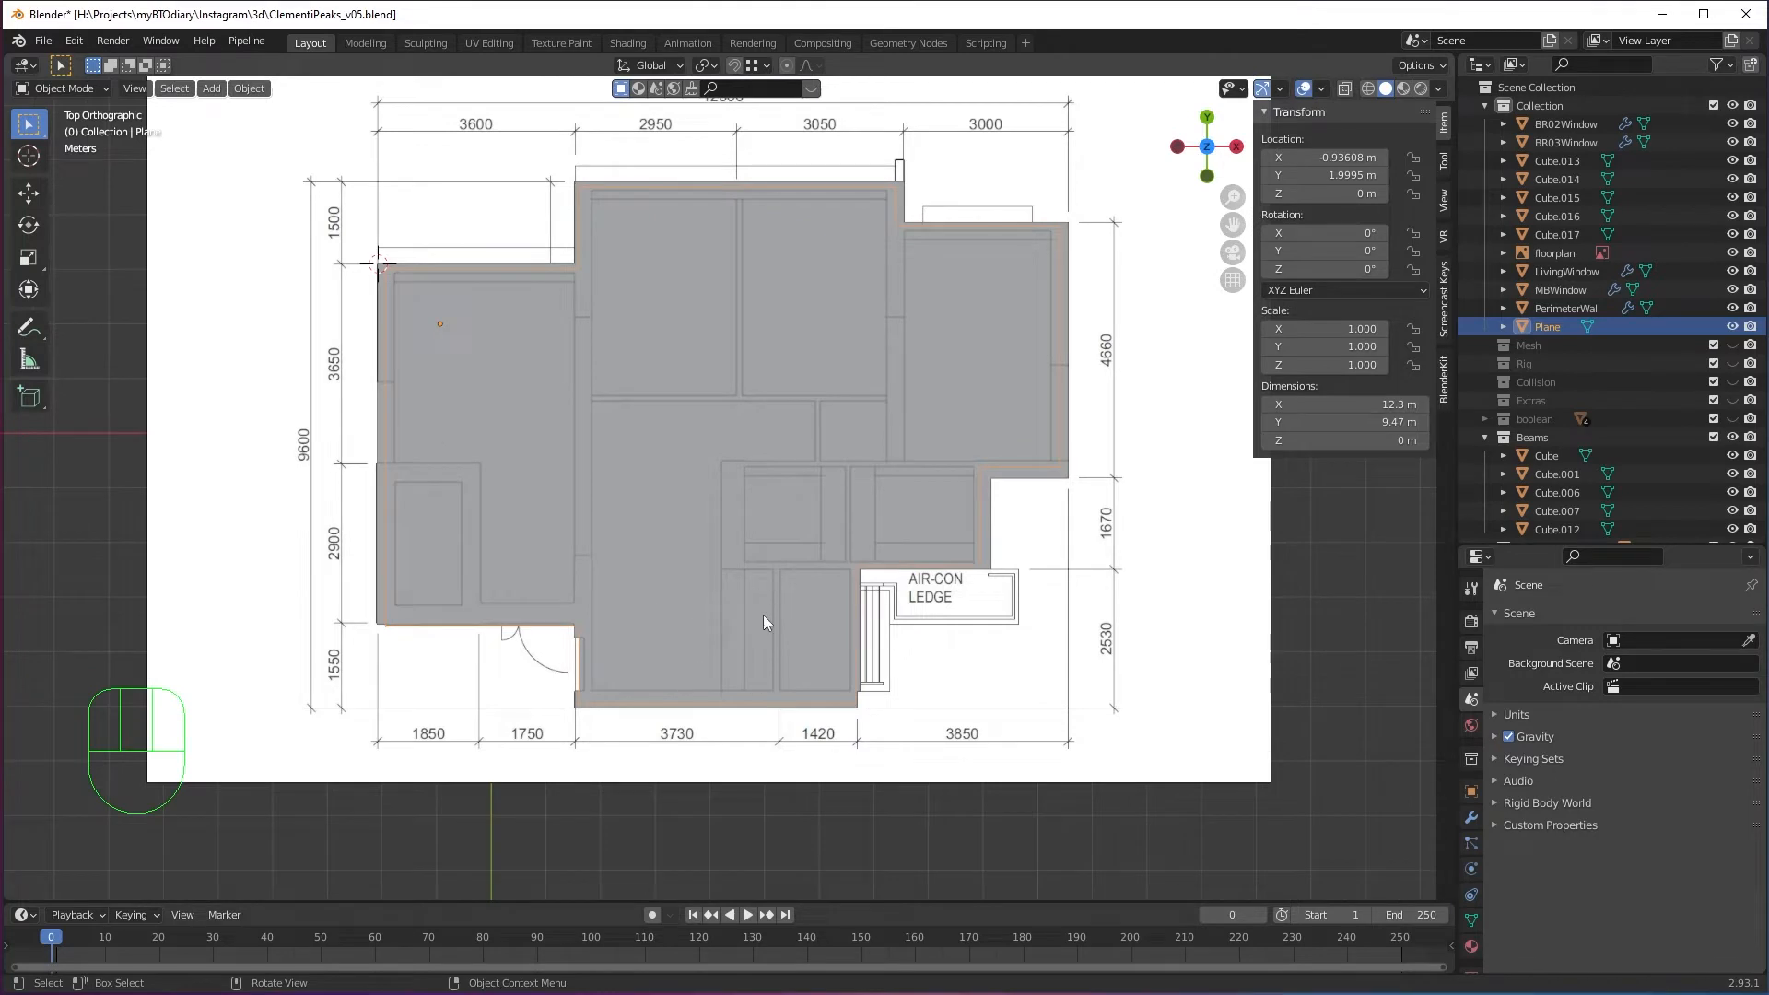
scroll(672, 643, up, 2)
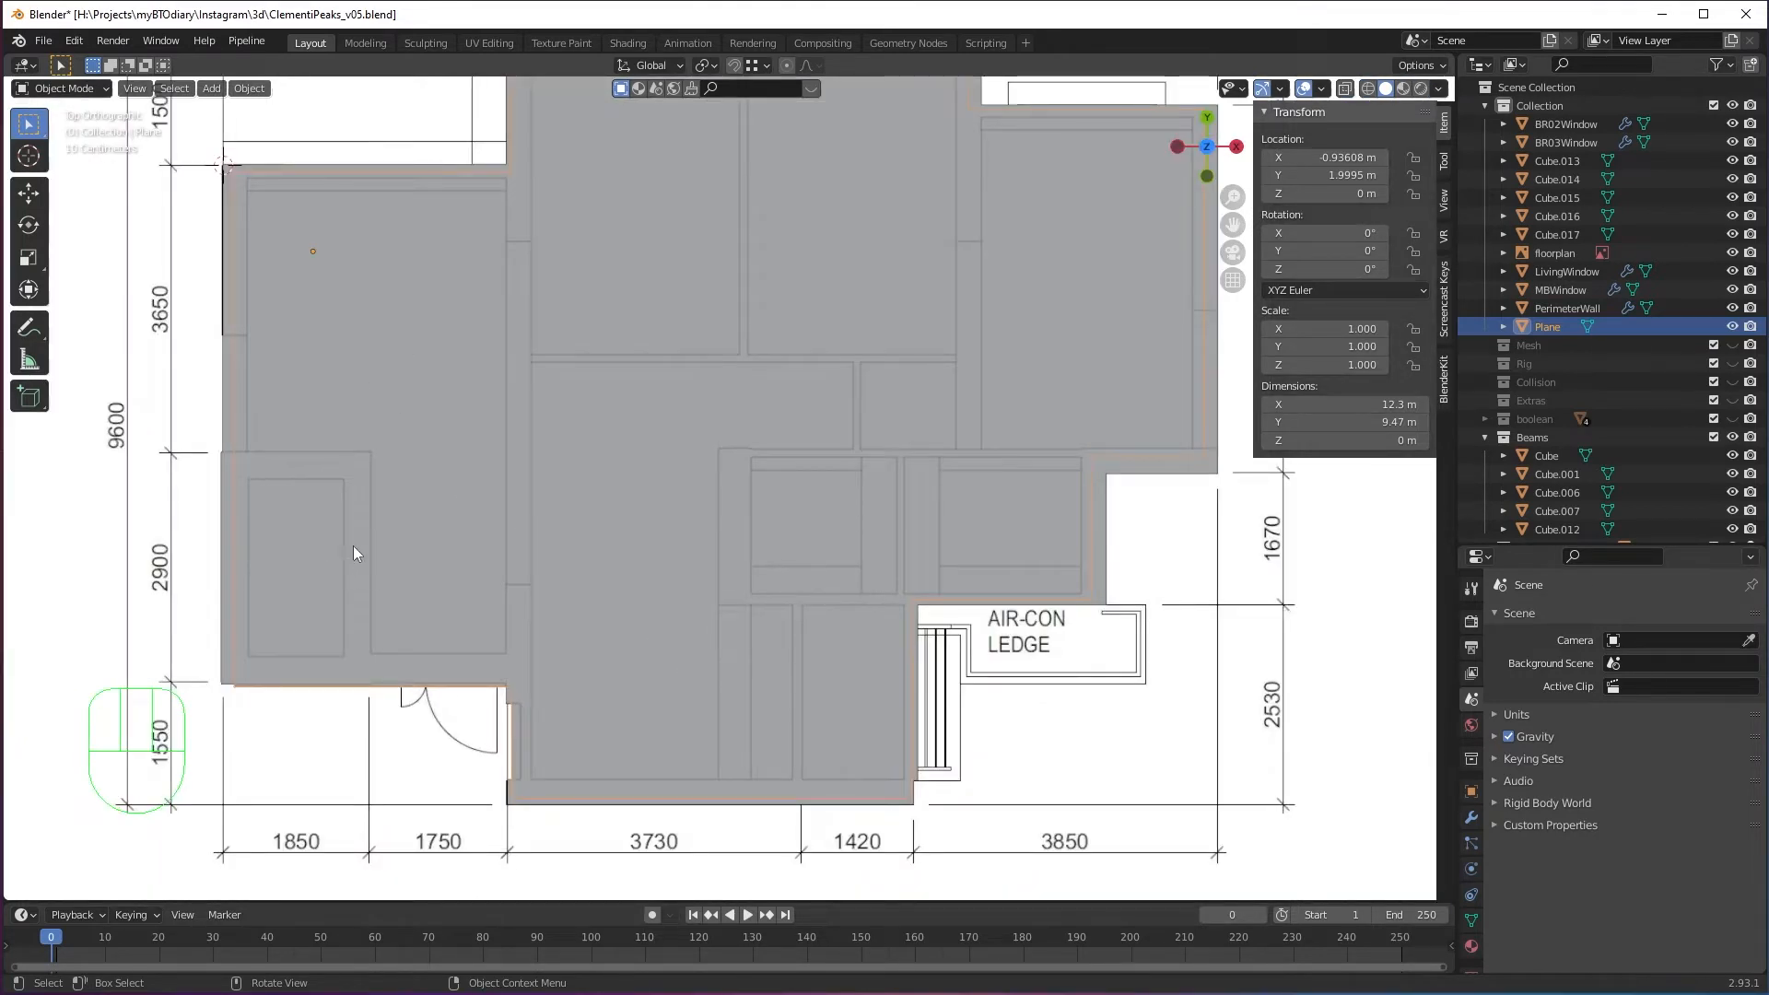
Open the floor plane for mesh editing in face select mode, with X-ray on to reveal the floor plan.
key(Tab)
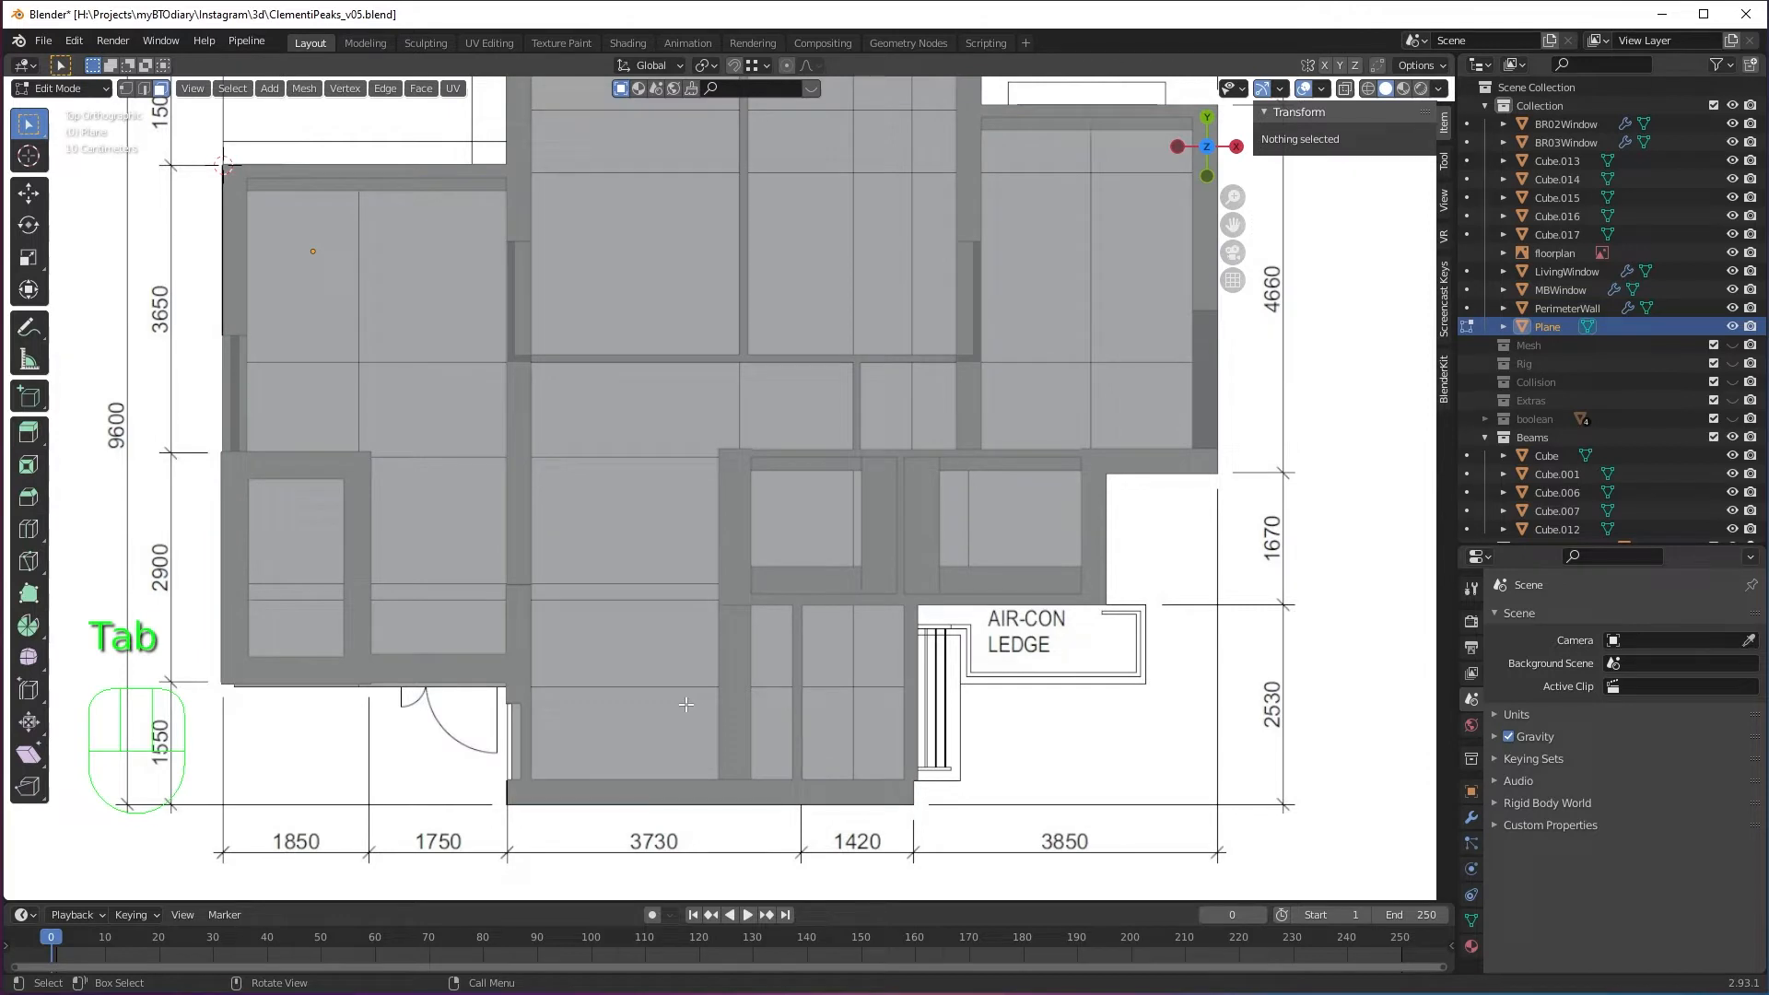
key(alt)
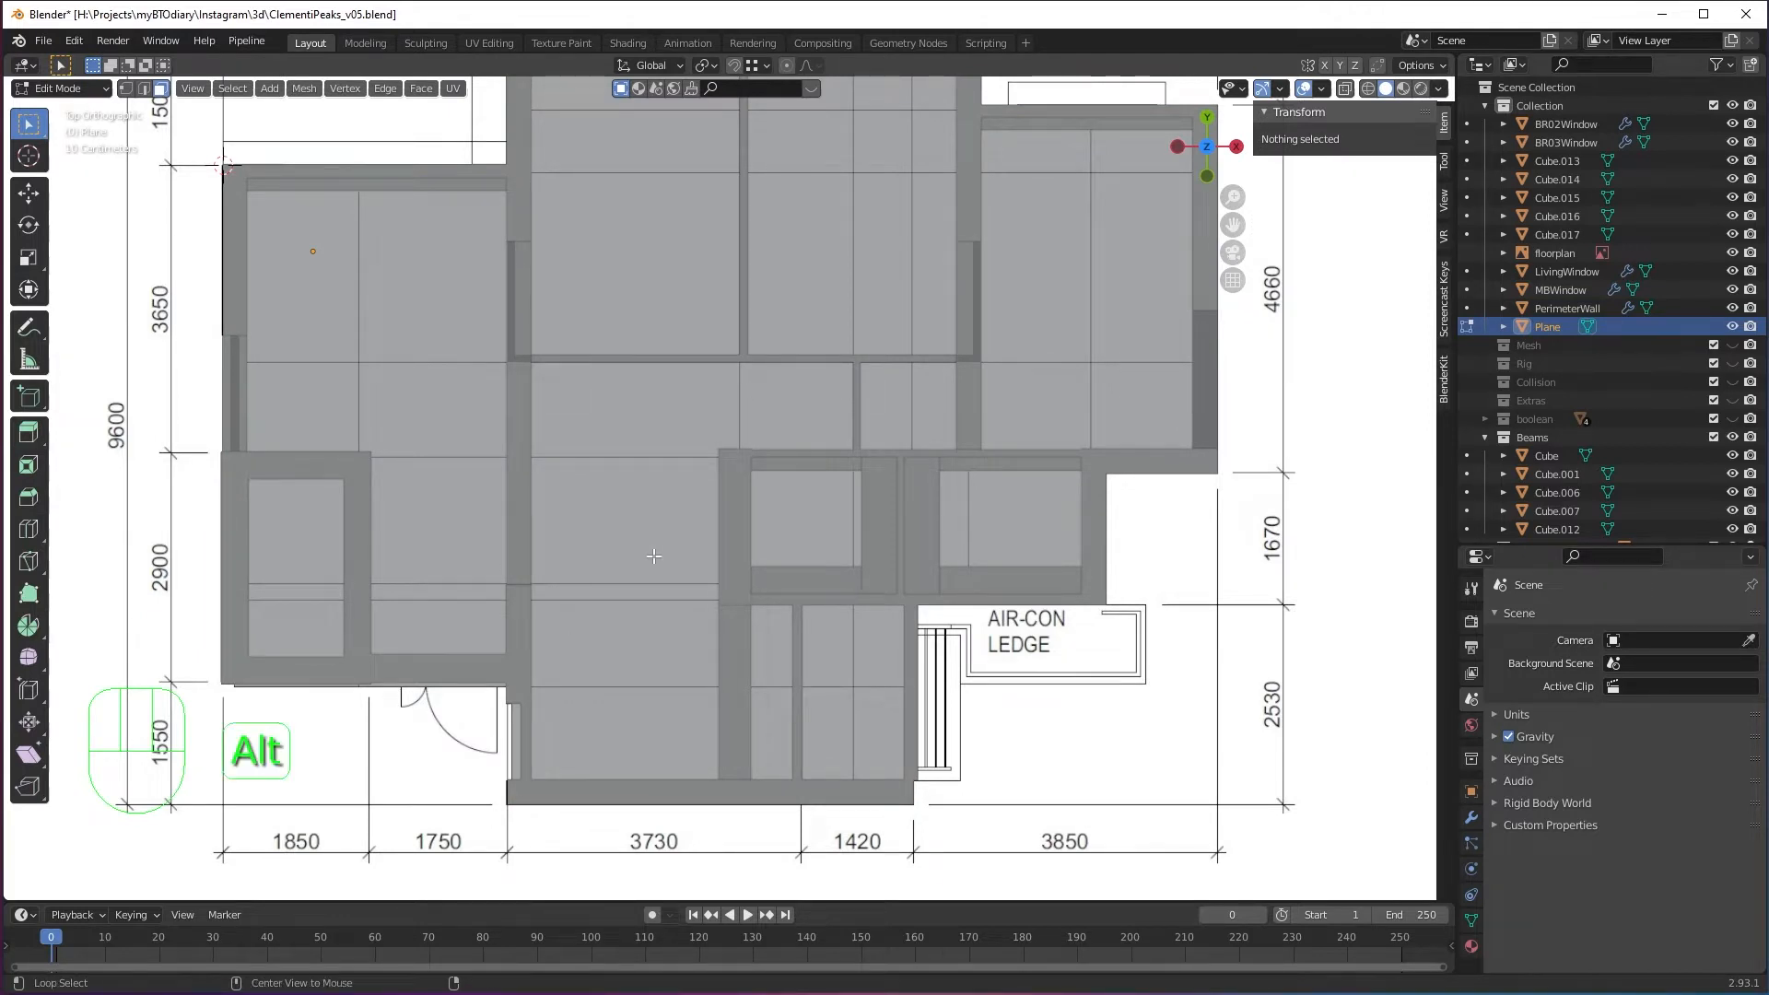
key(alt+z)
shift+middle_drag(654, 556, 631, 471)
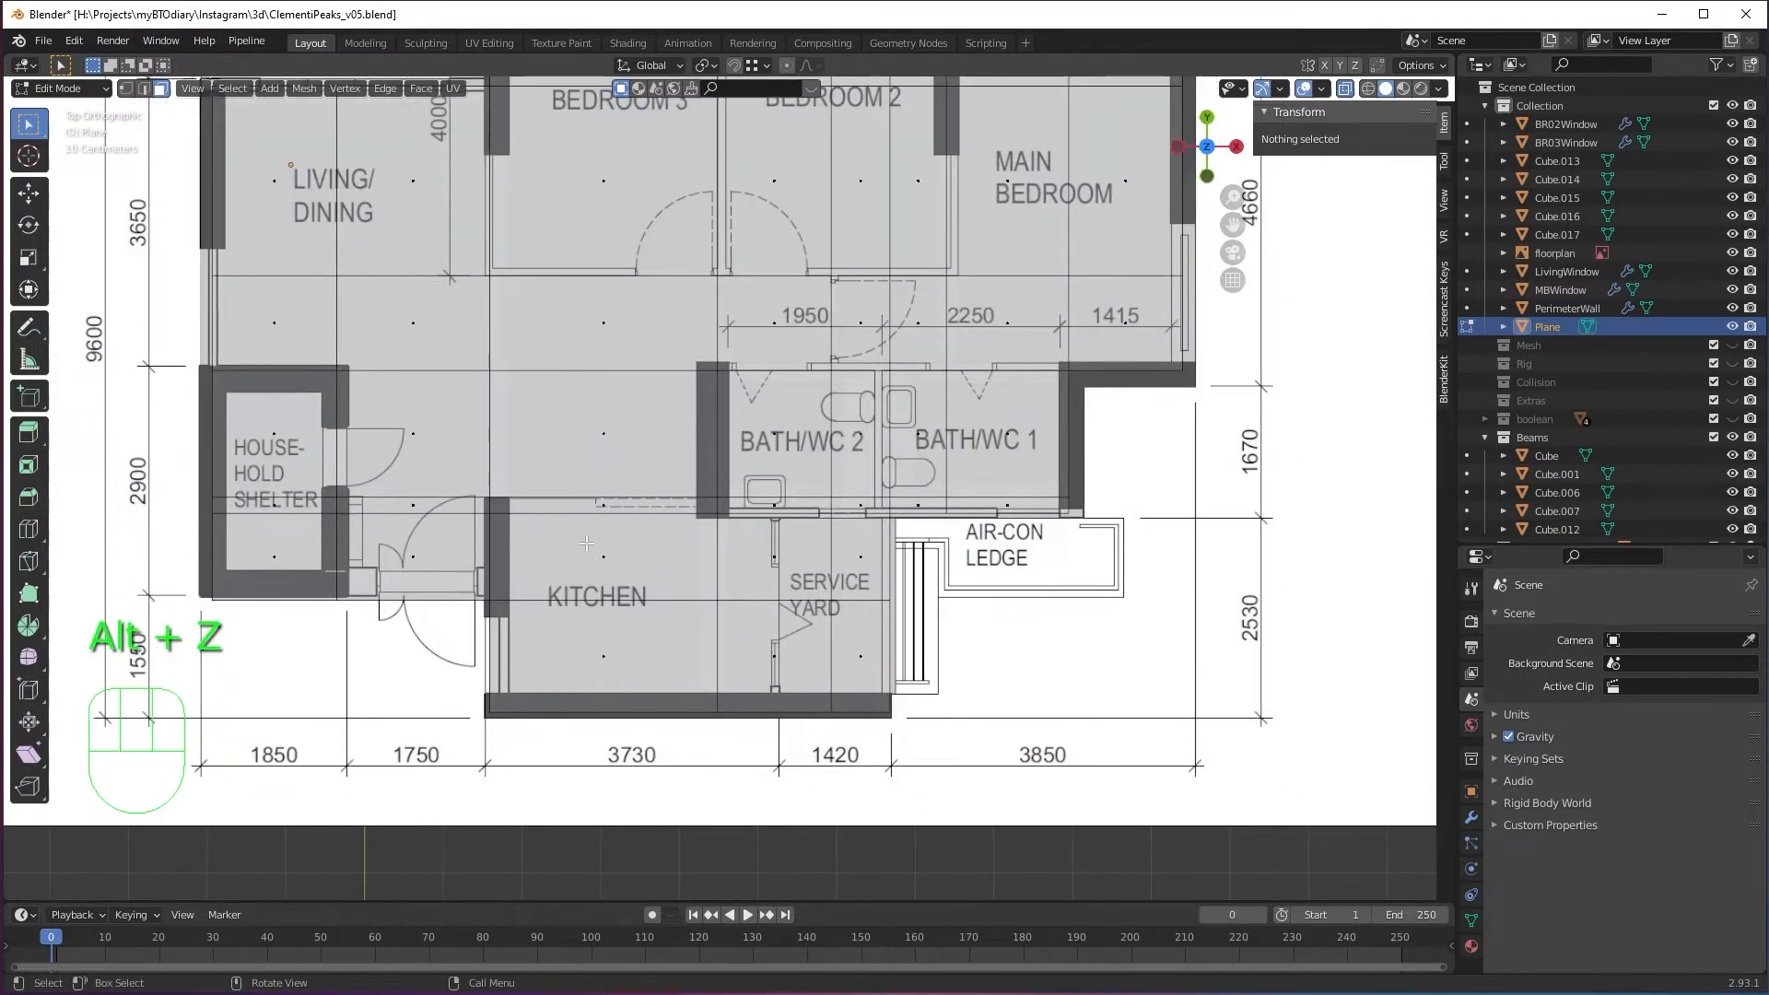
scroll(637, 555, up, 1)
key(1)
key(3)
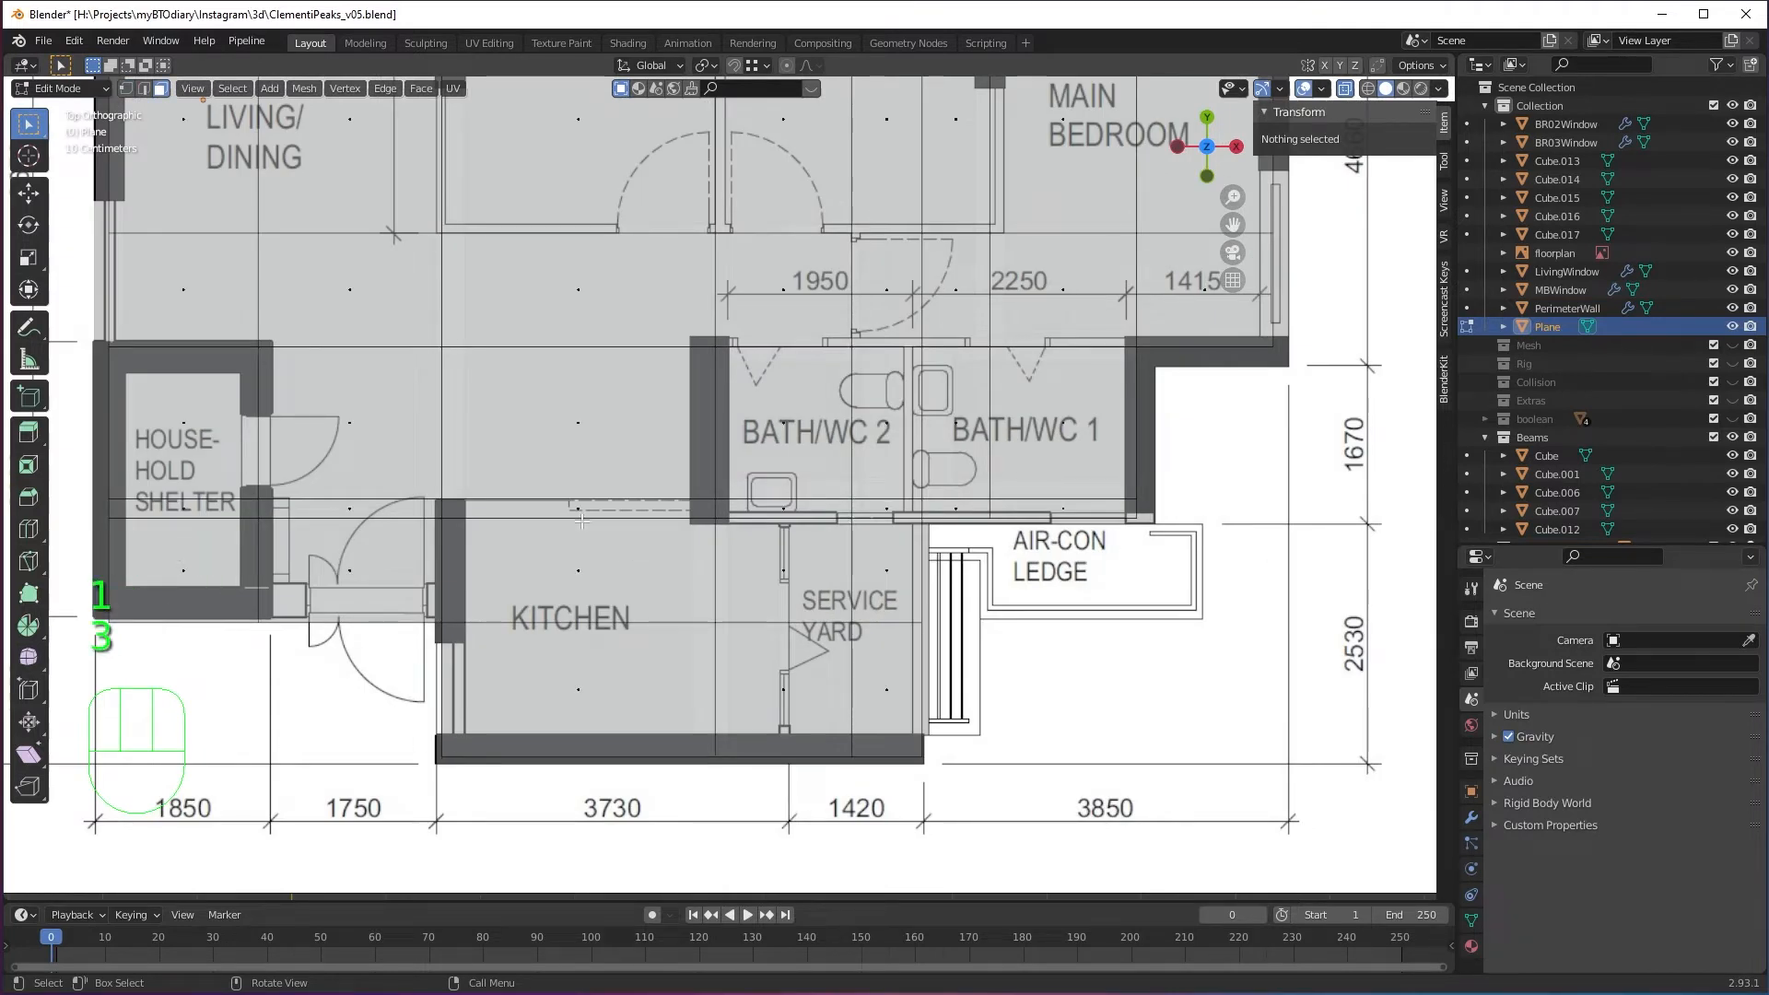
Select the kitchen and service yard floor faces, leaving out the narrow strip faces inside Bath/WC 2.
drag(543, 497, 747, 632)
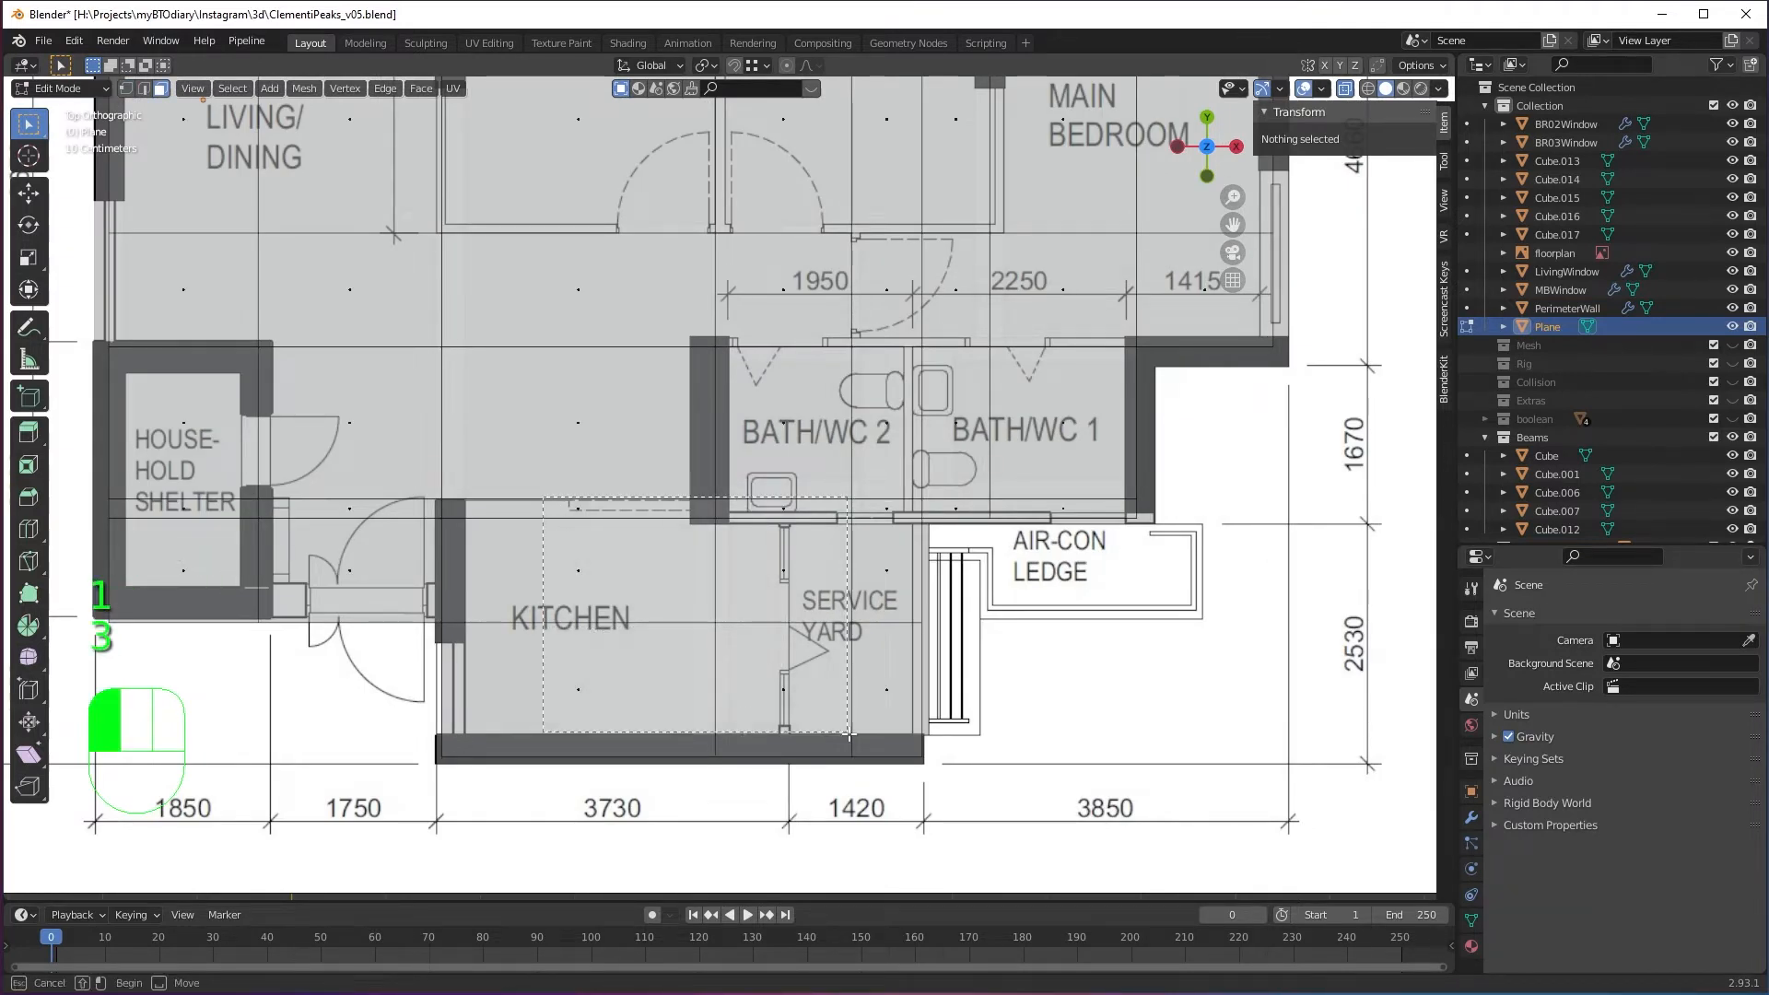
drag(848, 735, 907, 782)
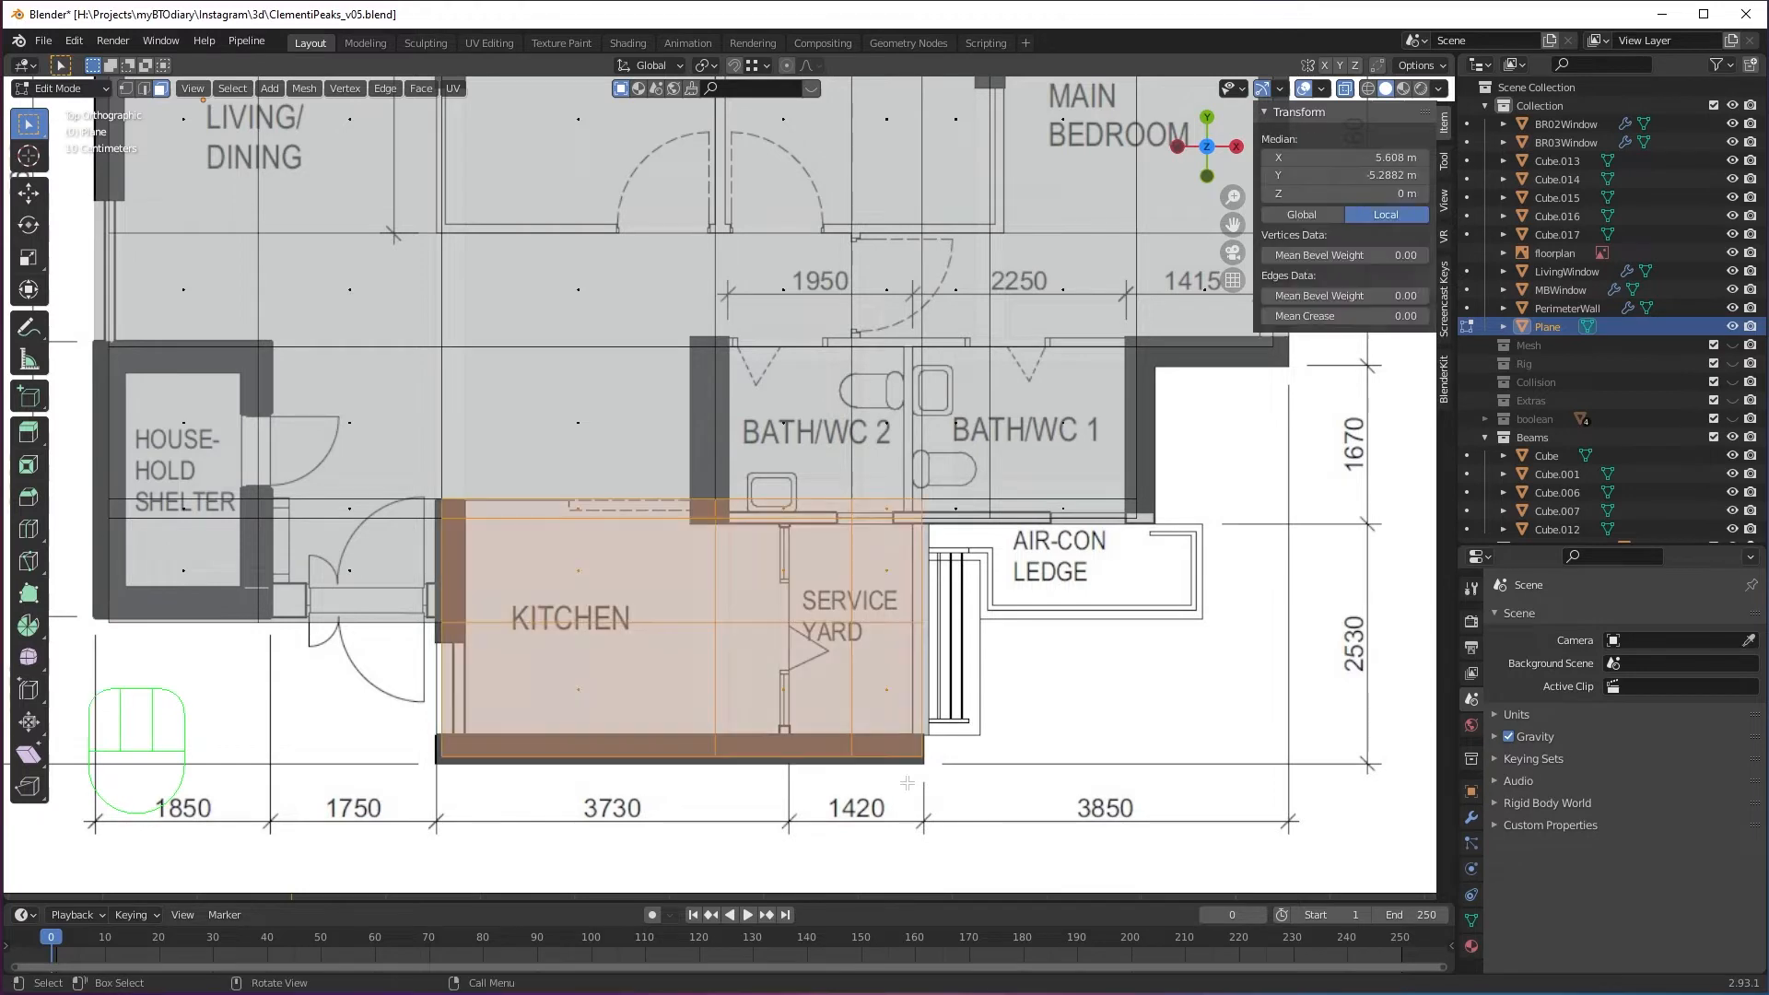
scroll(709, 599, up, 4)
scroll(709, 599, down, 3)
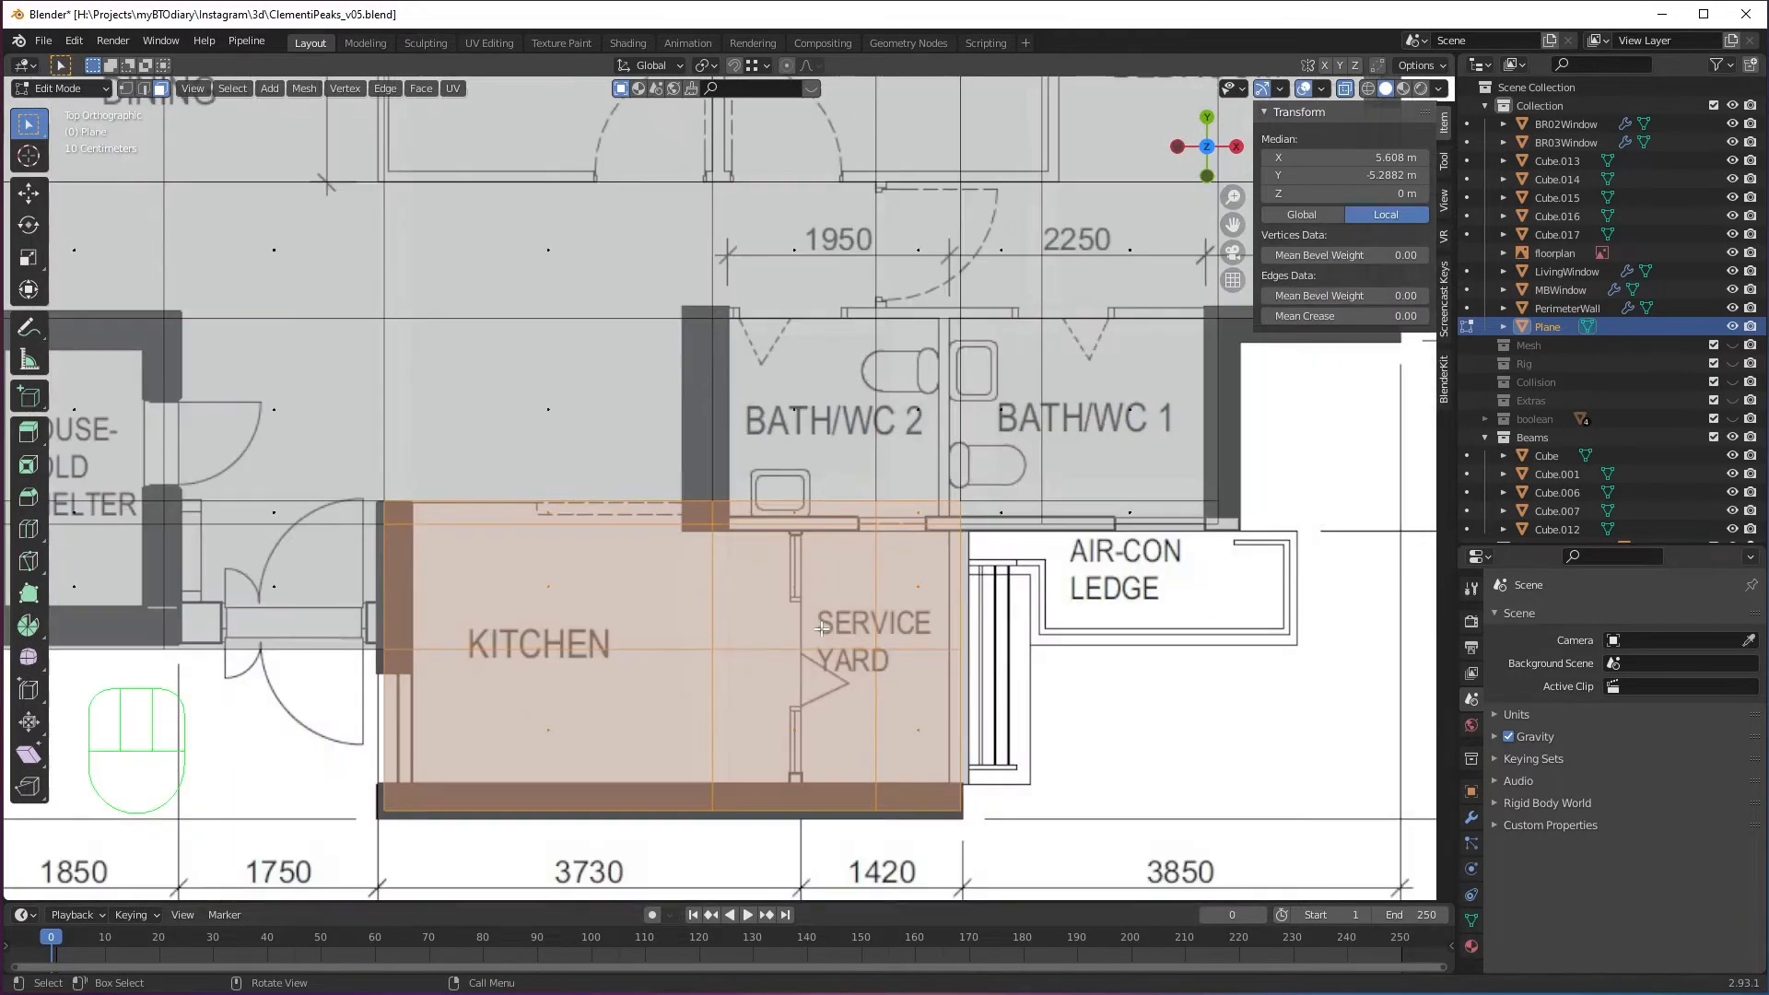
shift+middle_drag(809, 585, 811, 538)
scroll(812, 538, up, 3)
shift+drag(789, 396, 1092, 463)
shift+click(1062, 450)
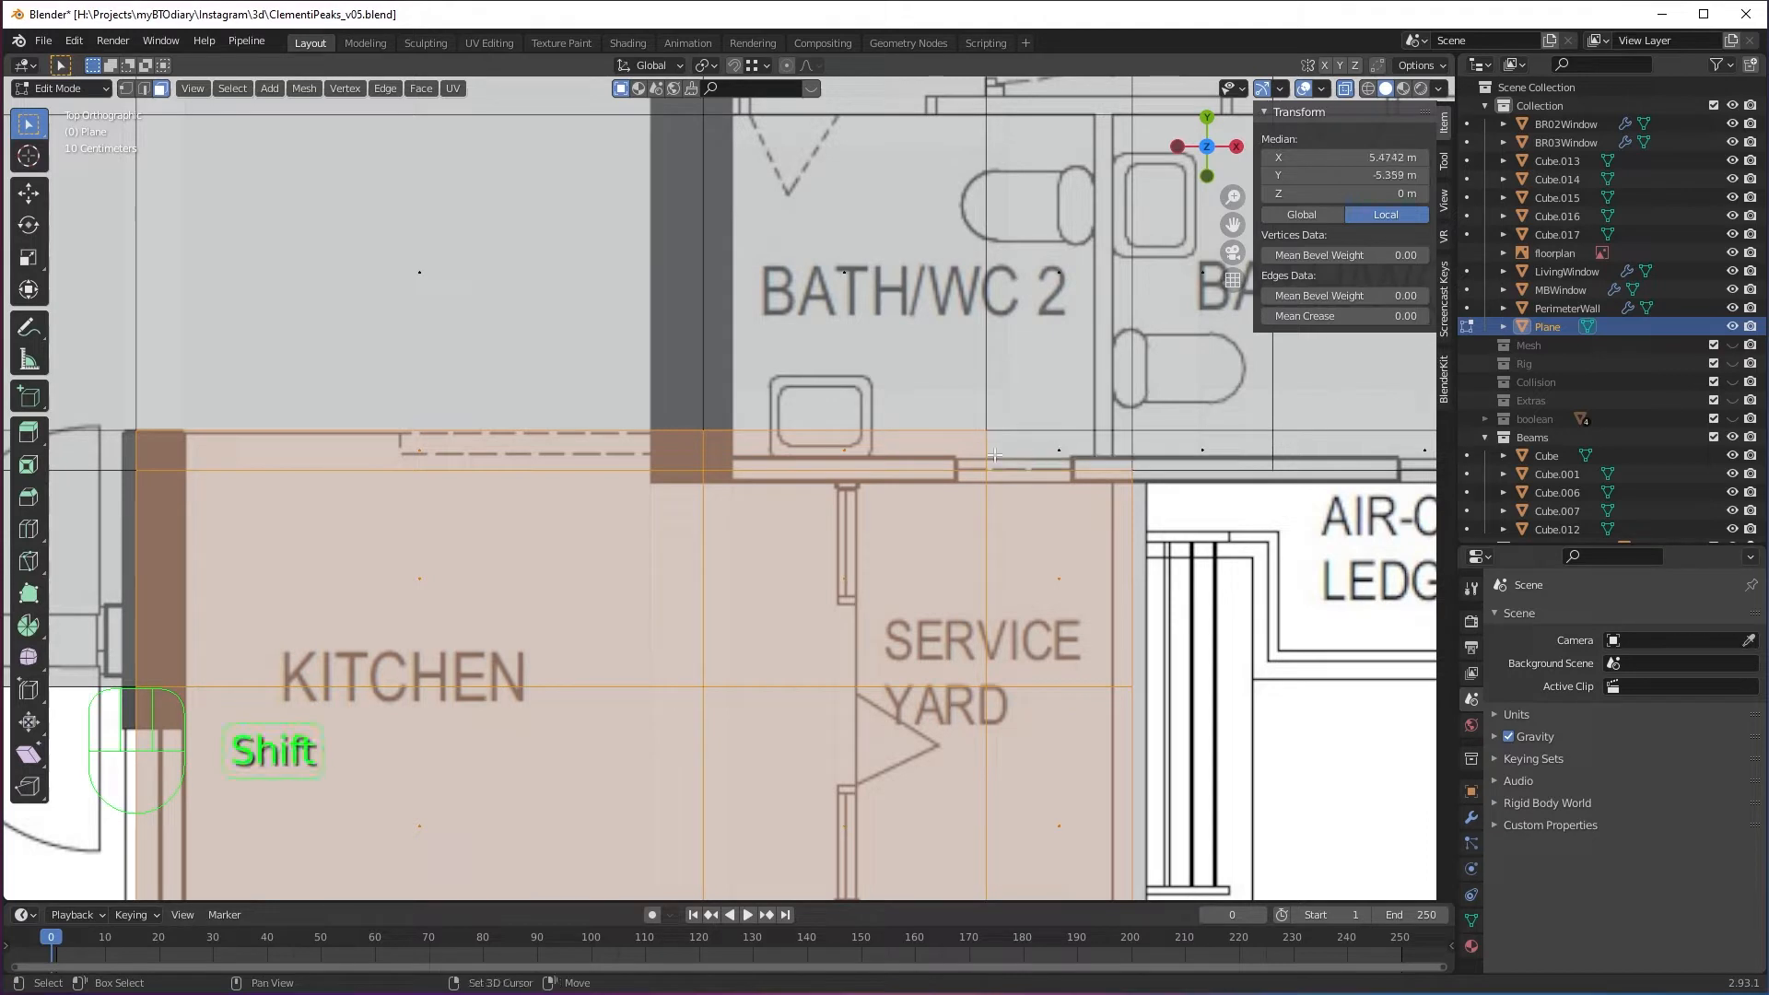
shift+click(847, 455)
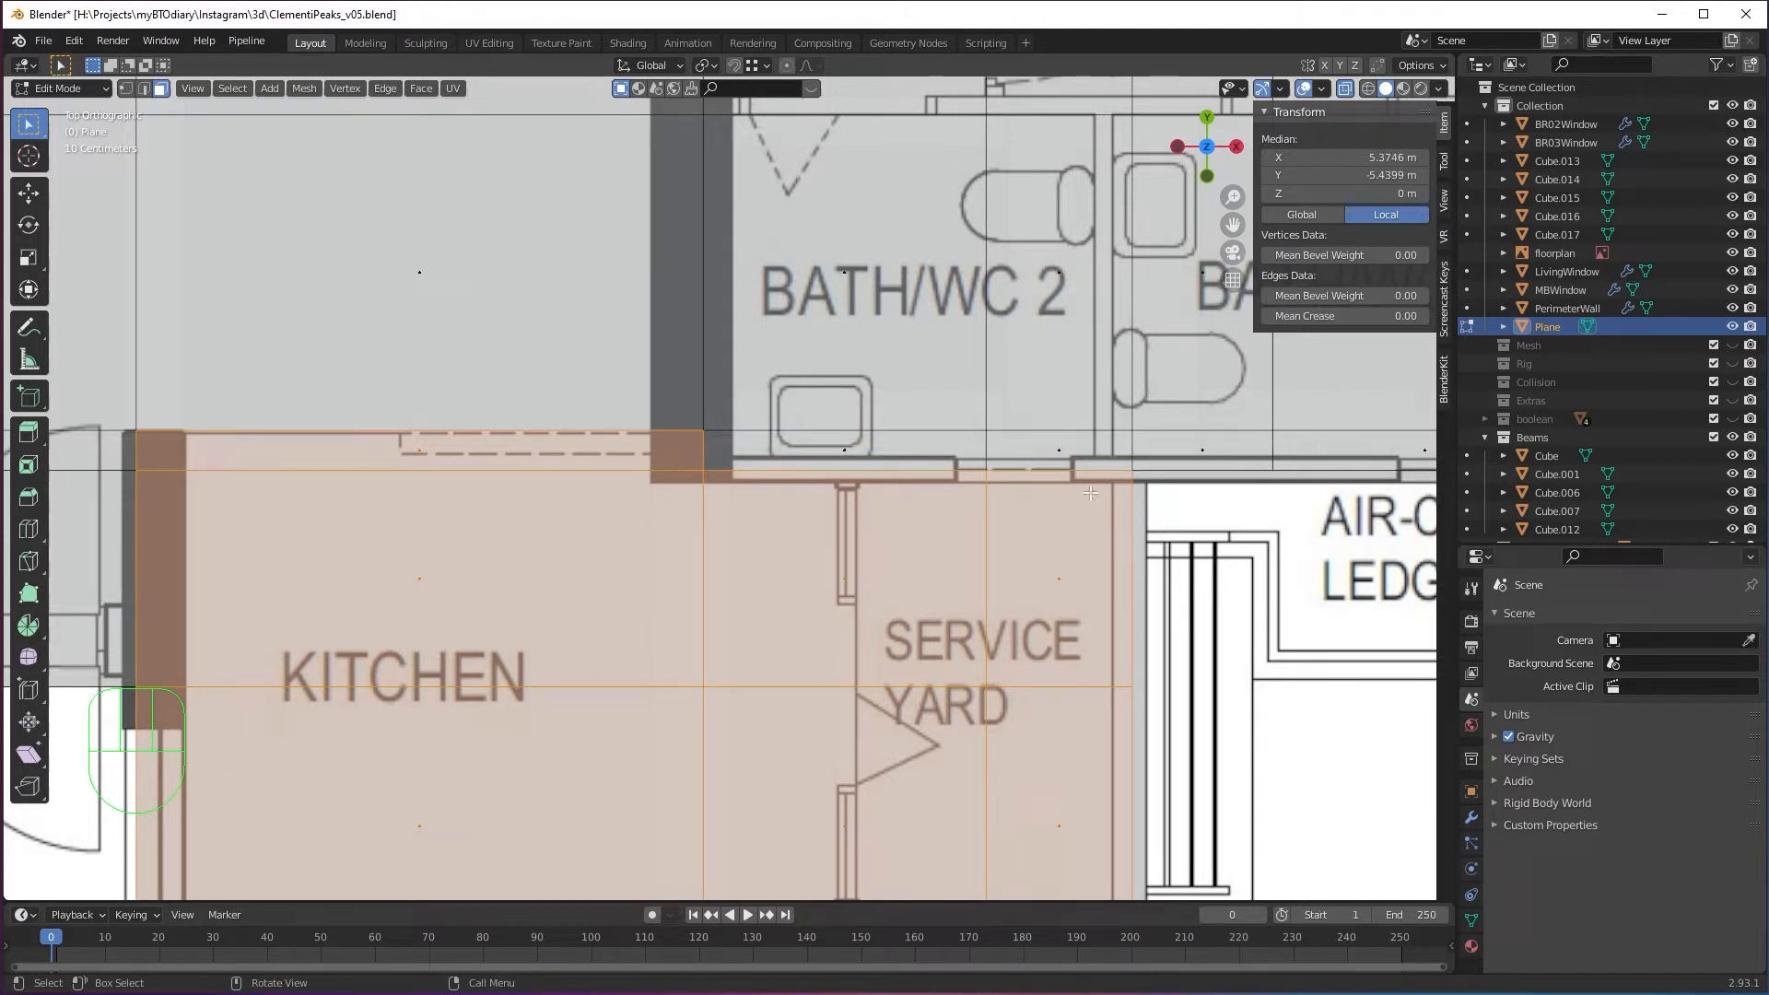
Separate the selected kitchen and service yard faces into their own object.
shift+scroll(1119, 553, down, 5)
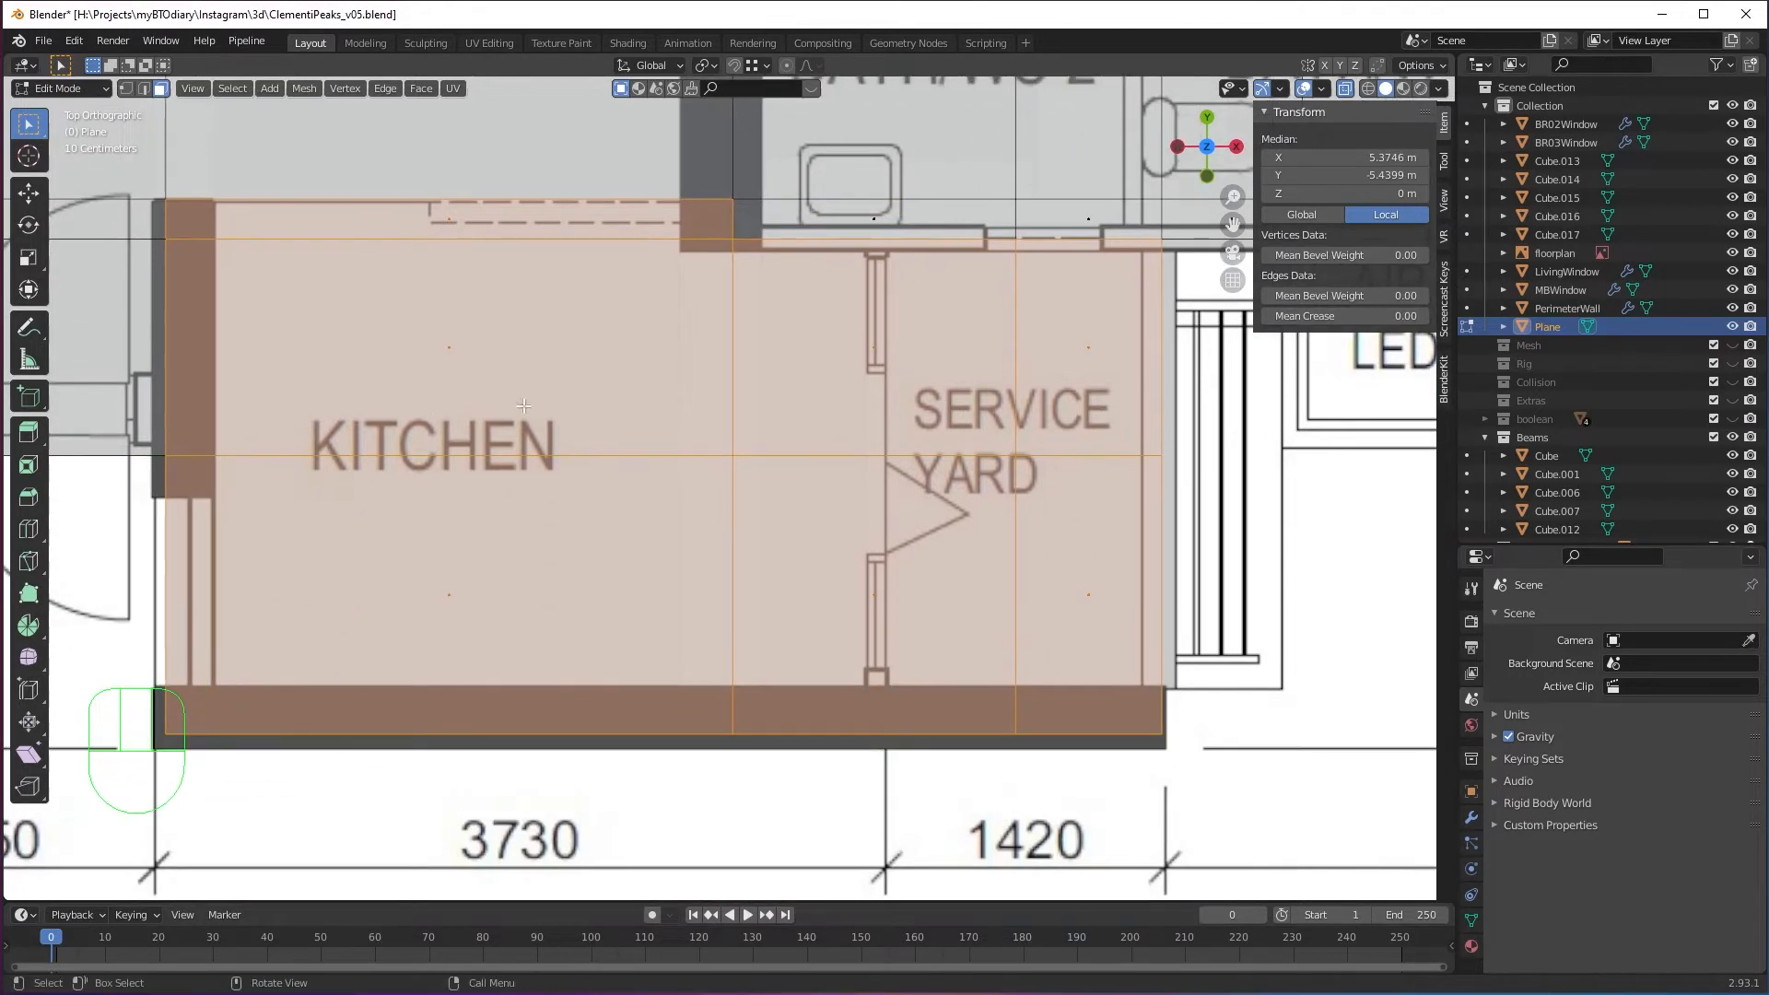
shift+middle_drag(524, 405, 542, 518)
scroll(681, 481, down, 1)
shift+middle_drag(683, 481, 695, 599)
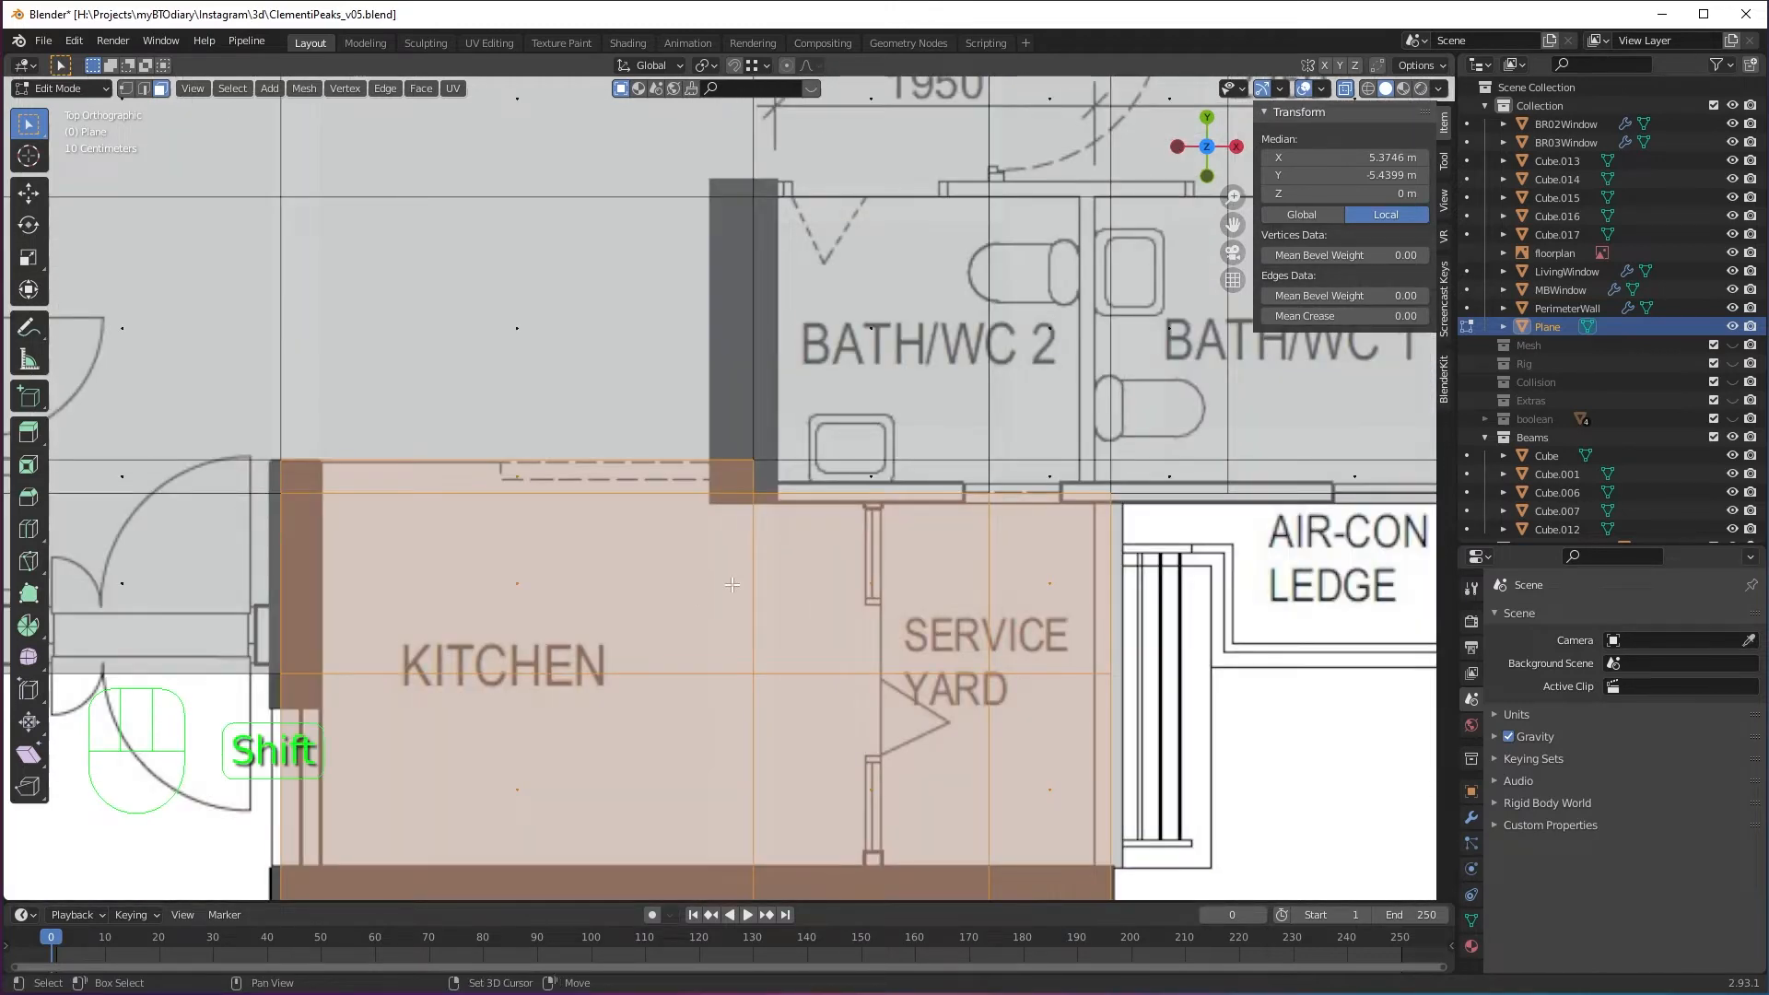
shift+scroll(731, 584, down, 2)
right_click(649, 562)
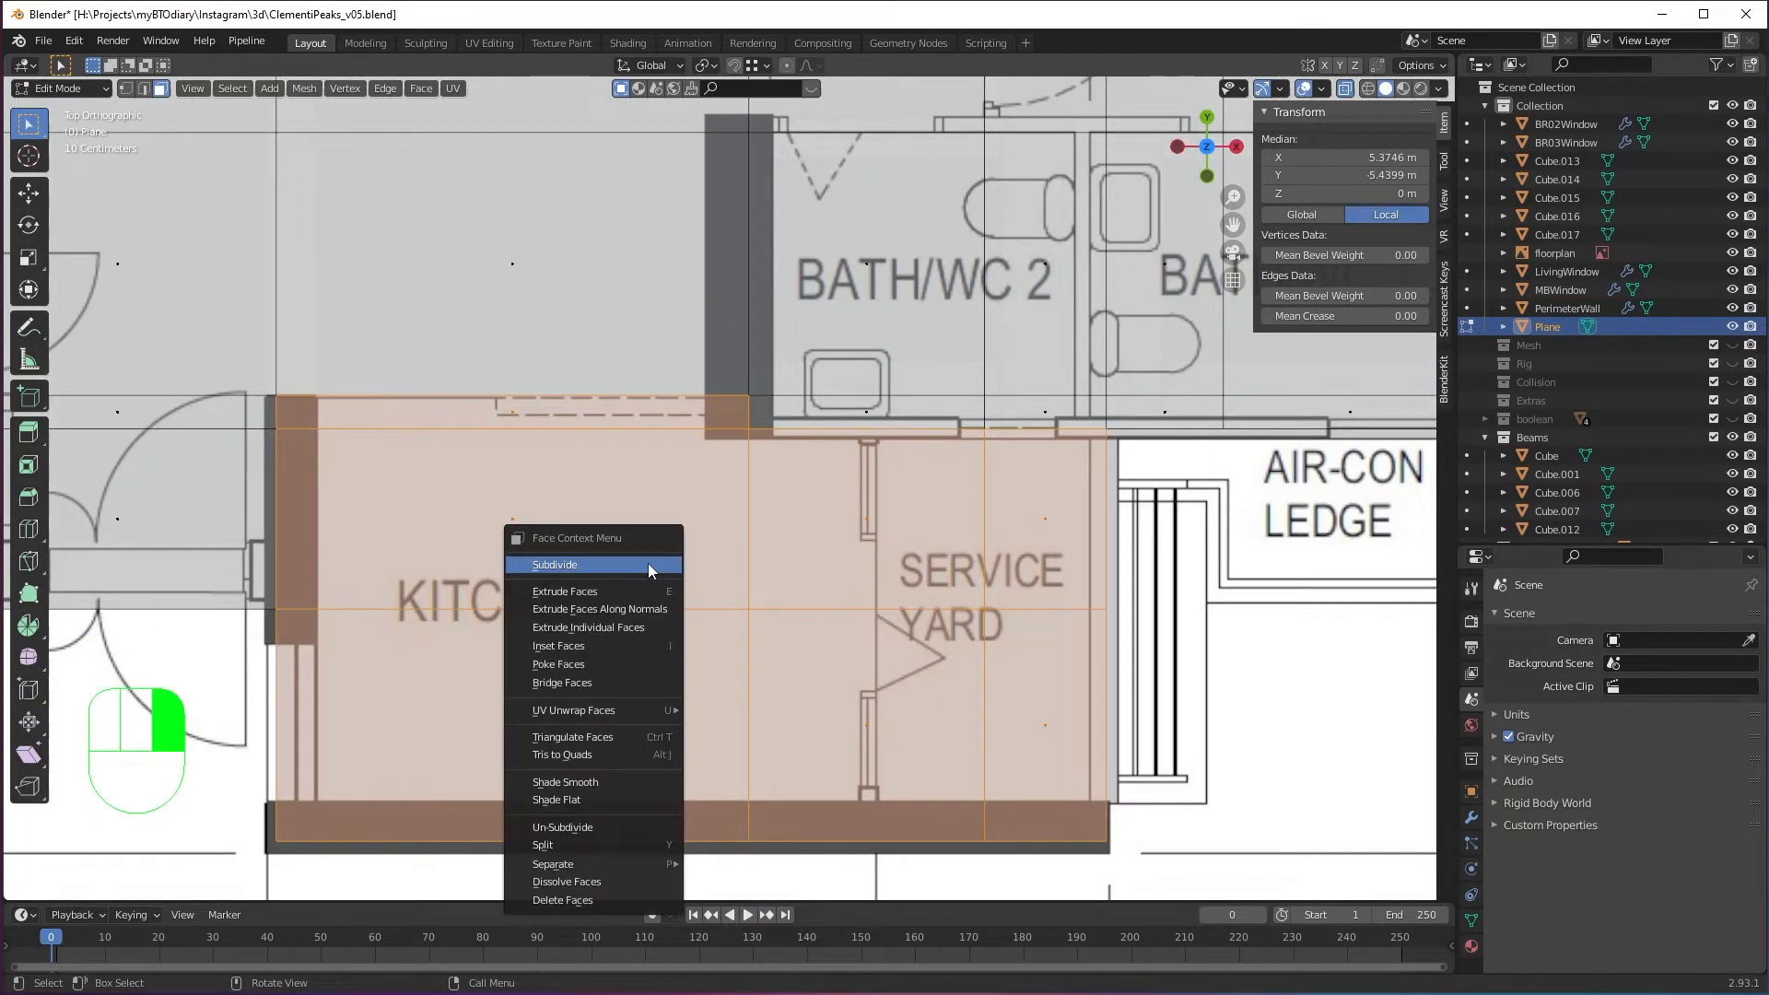
right_click(617, 573)
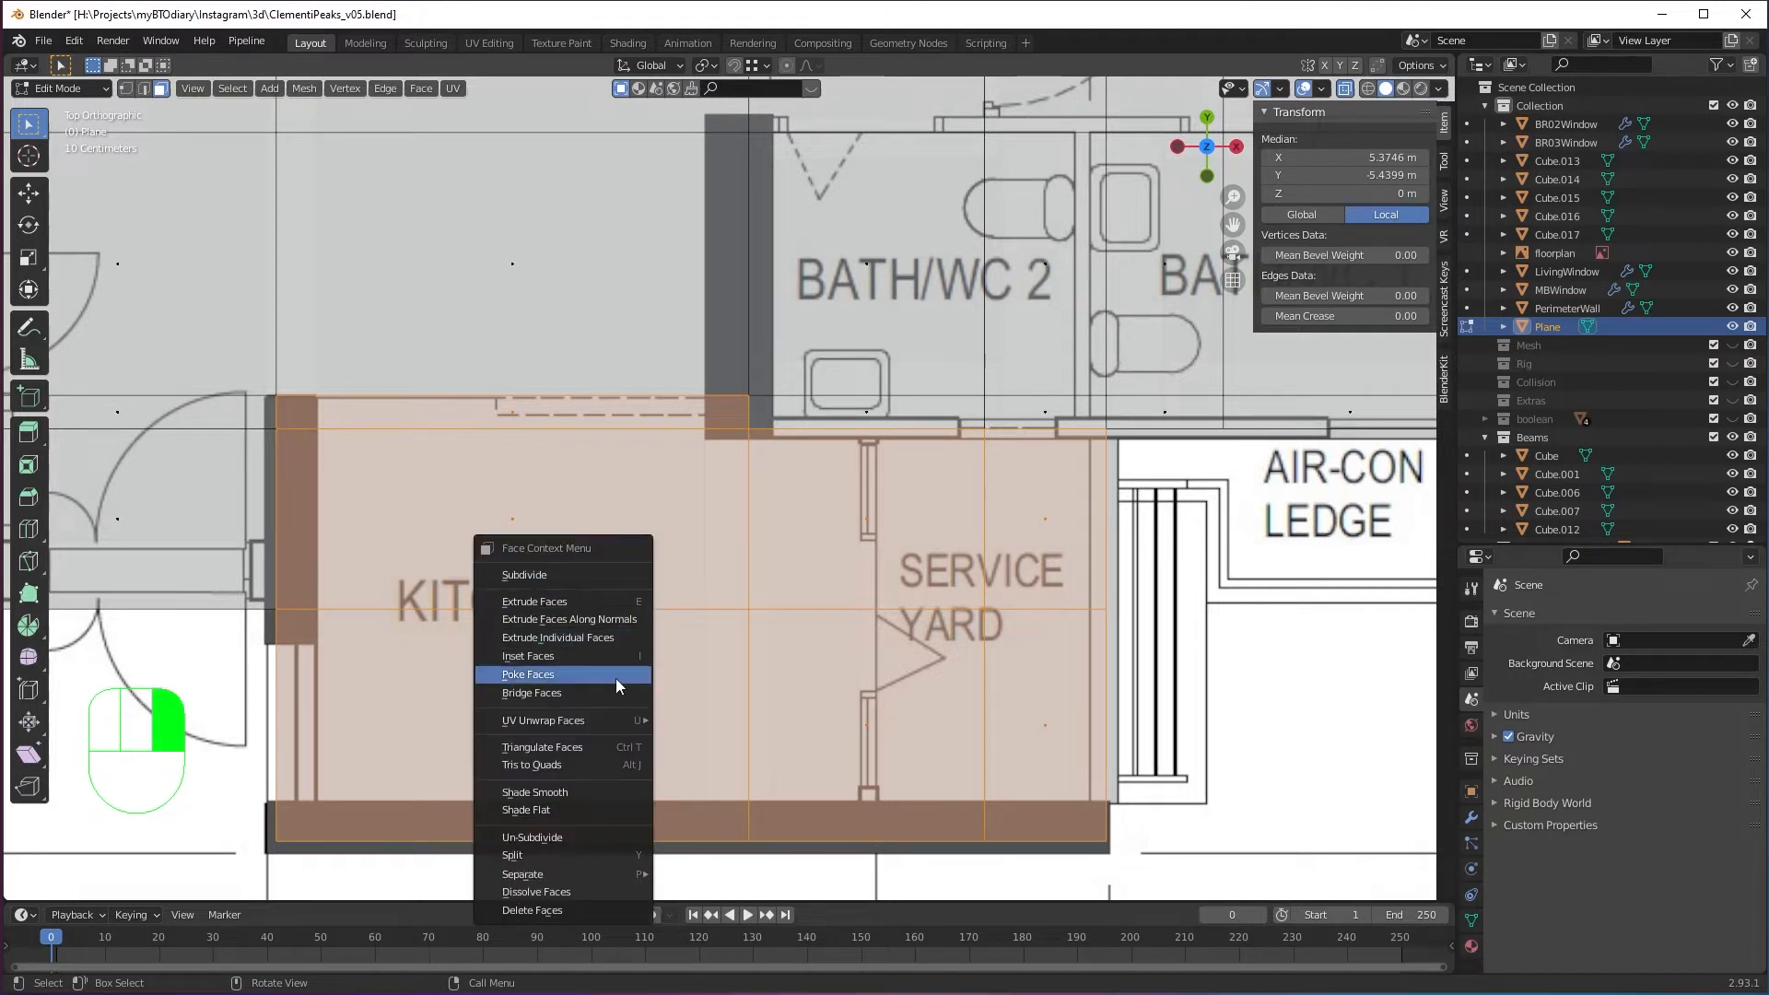
mouse_move(596, 880)
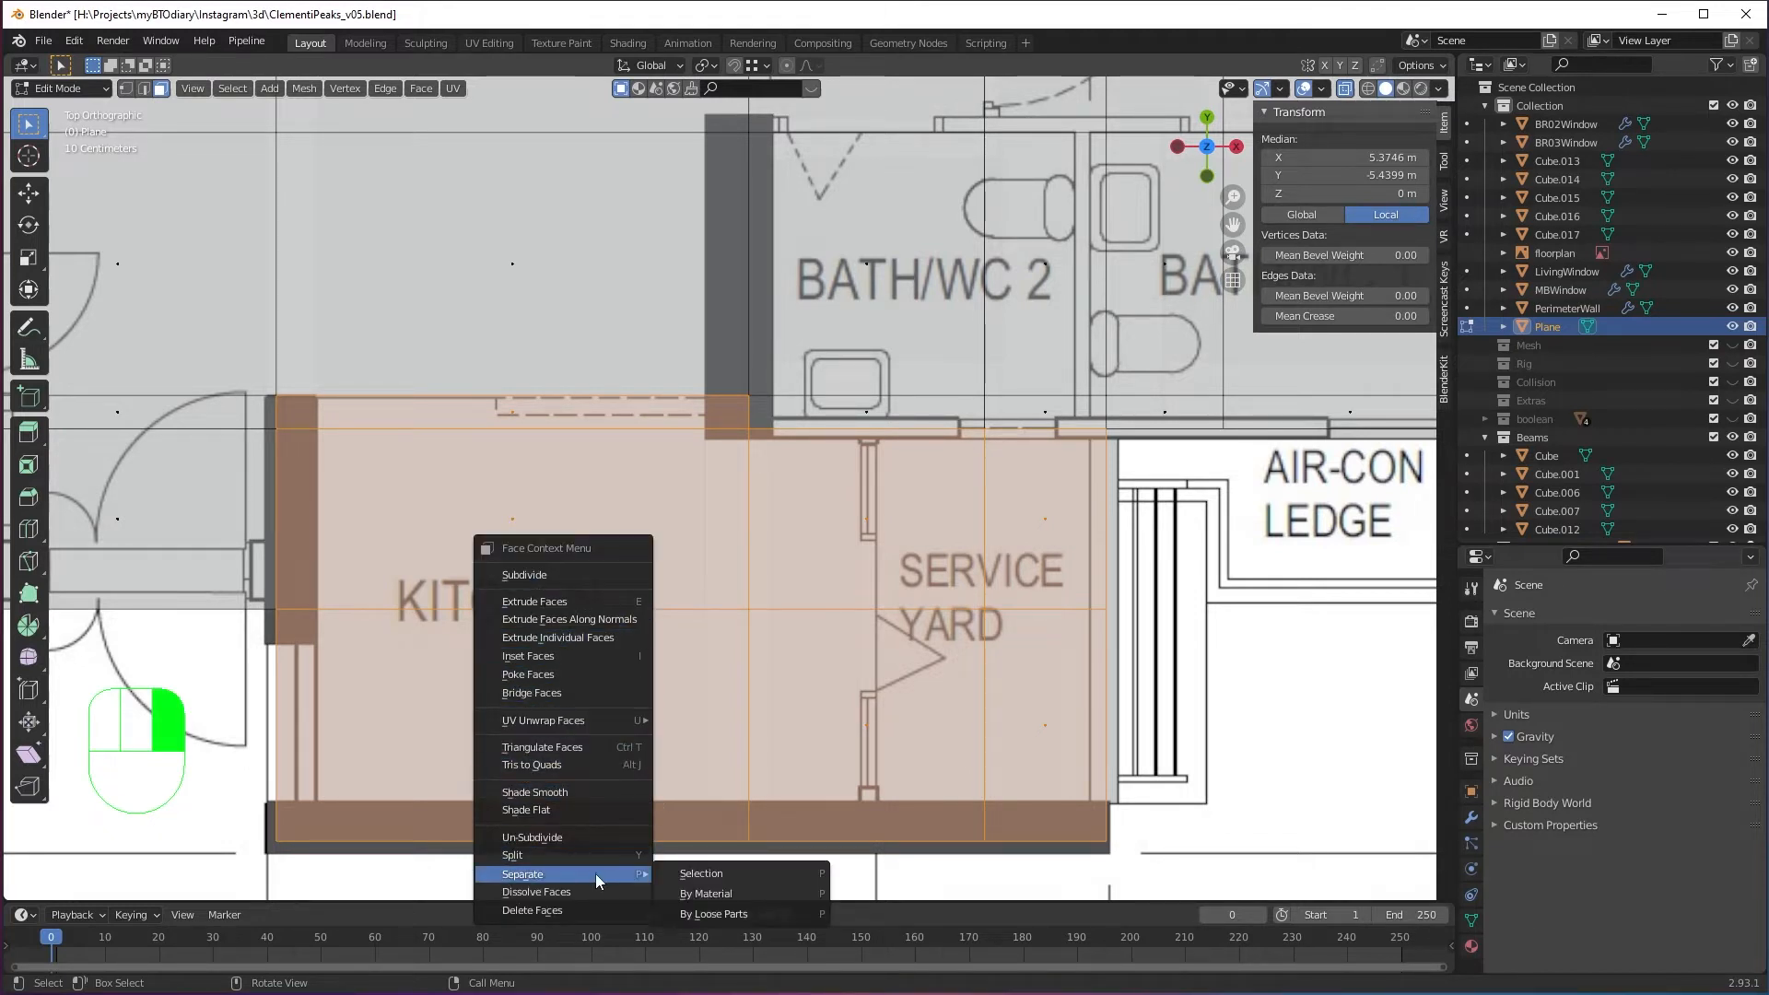
click(712, 877)
scroll(700, 709, down, 5)
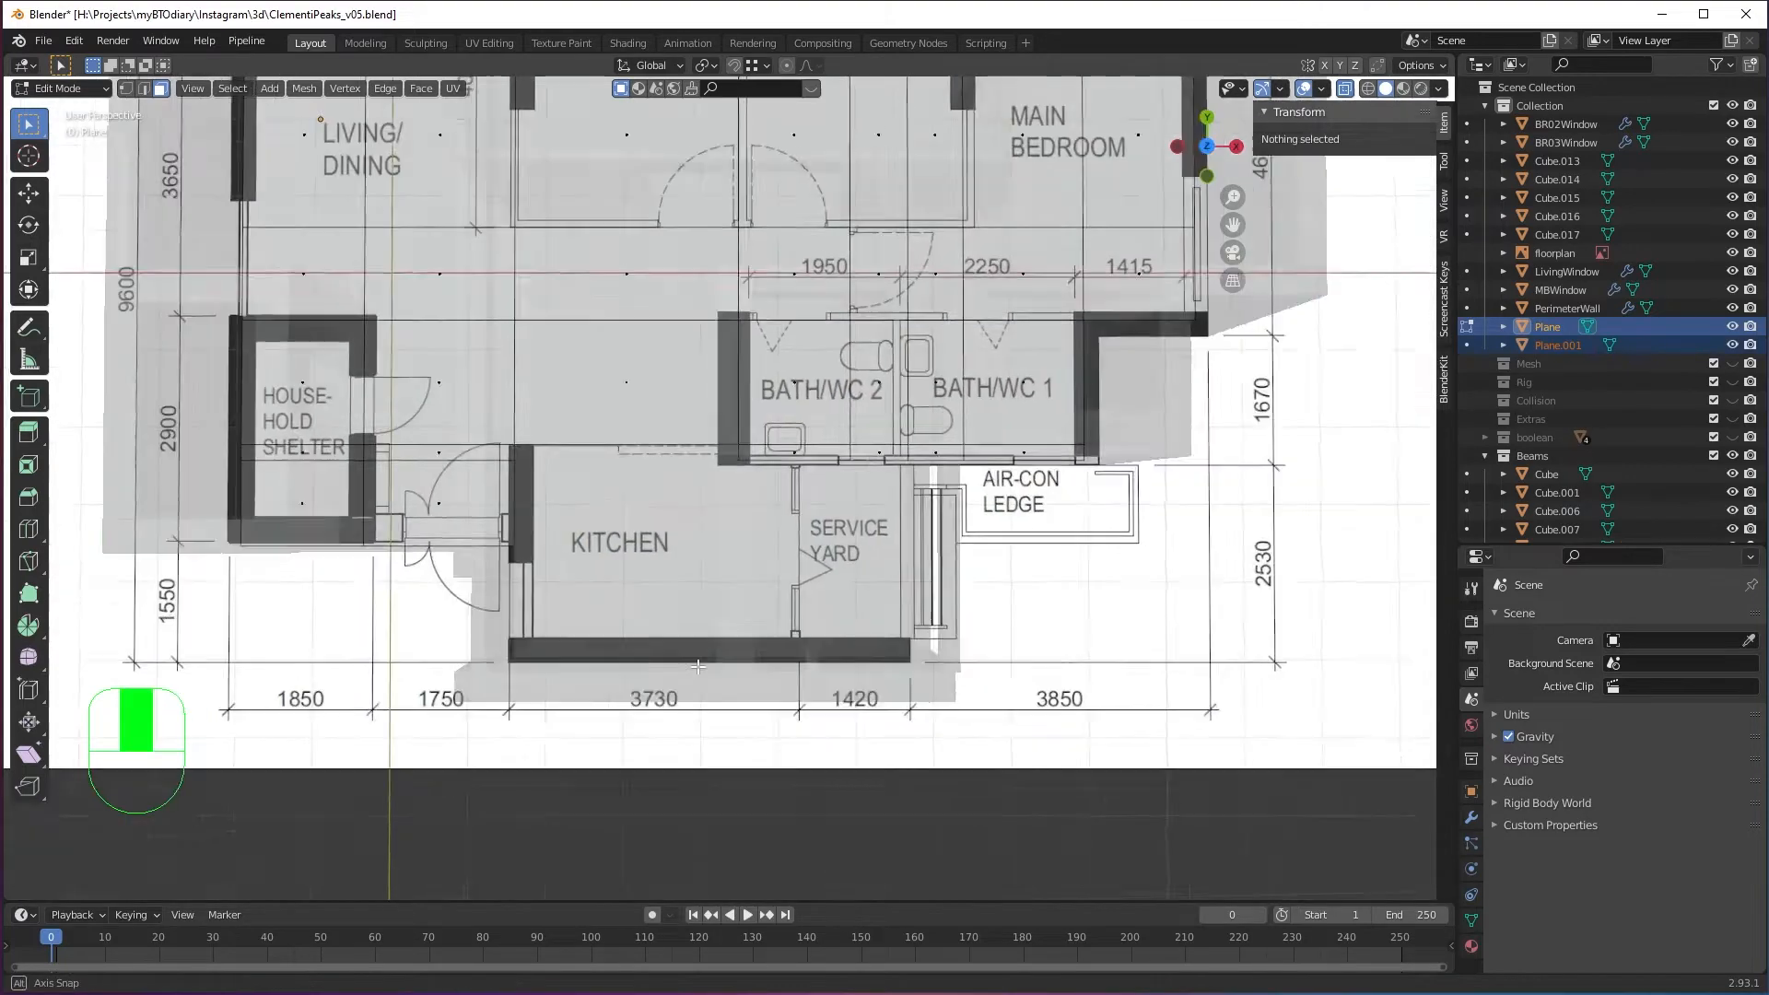
Leave mesh editing and turn off X-ray to show the flat's walls and floors as solid.
middle_drag(700, 709, 710, 632)
key(Tab)
scroll(673, 545, up, 2)
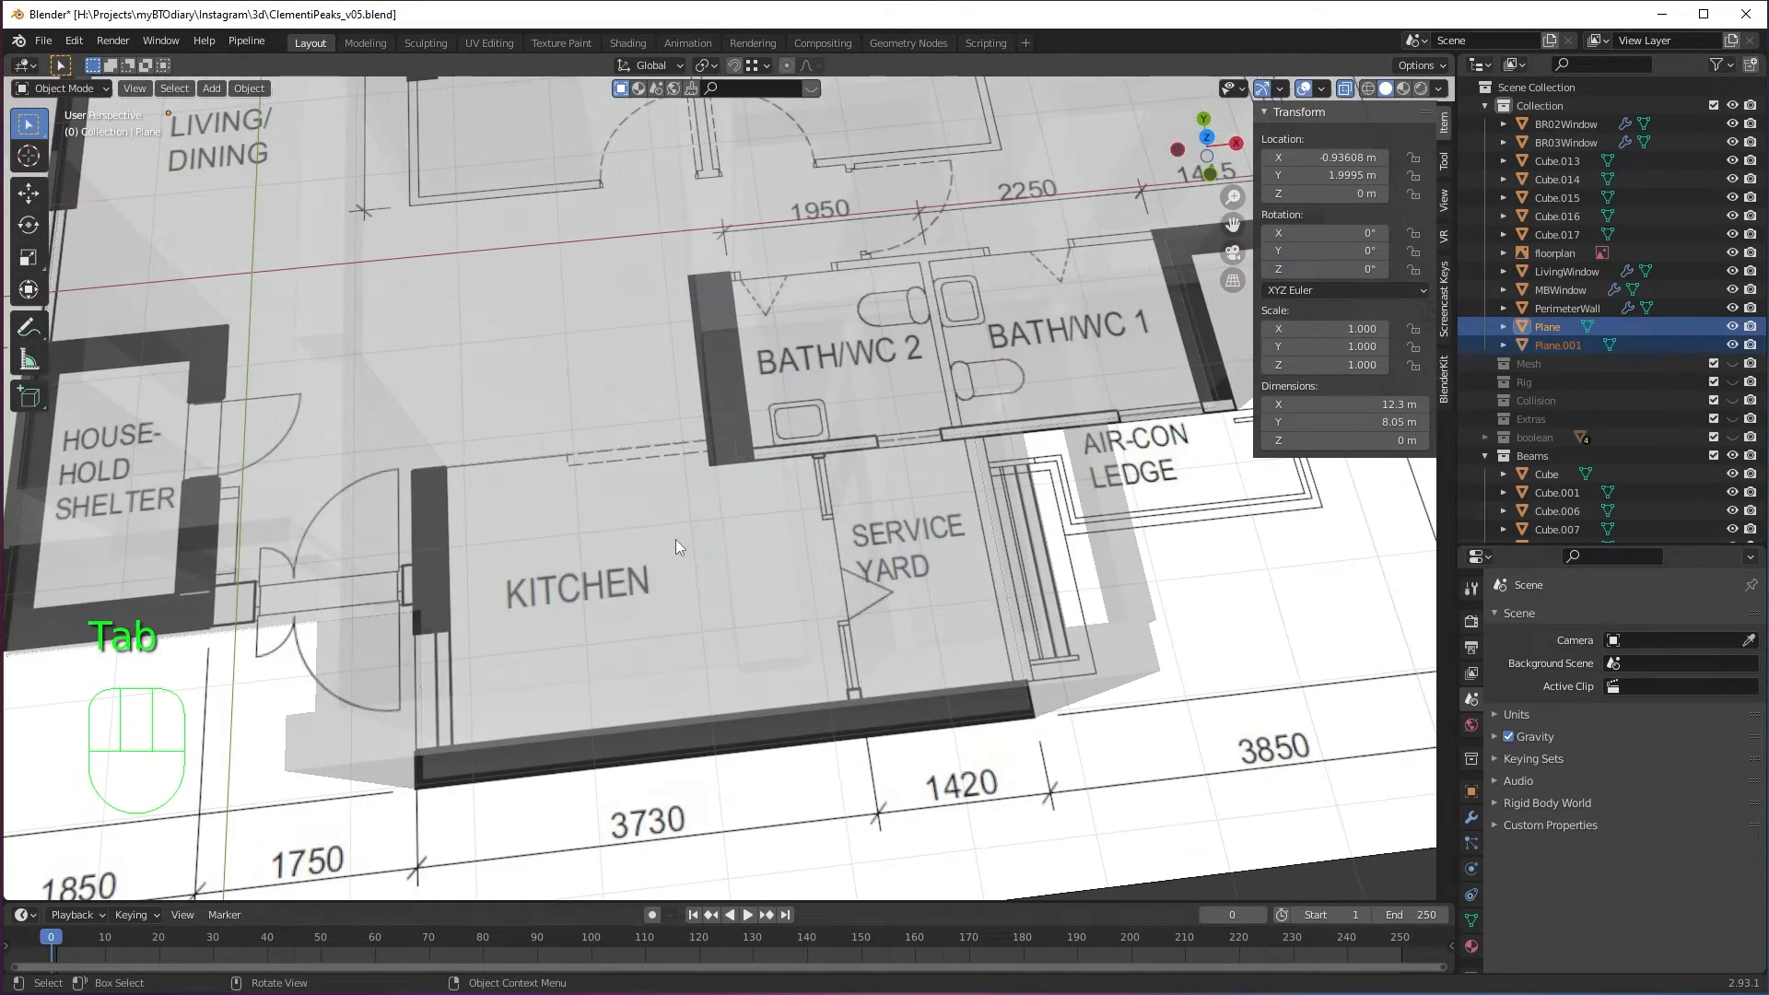
middle_drag(676, 539, 825, 630)
key(alt+z)
scroll(858, 484, up, 3)
scroll(869, 595, down, 3)
scroll(767, 579, down, 3)
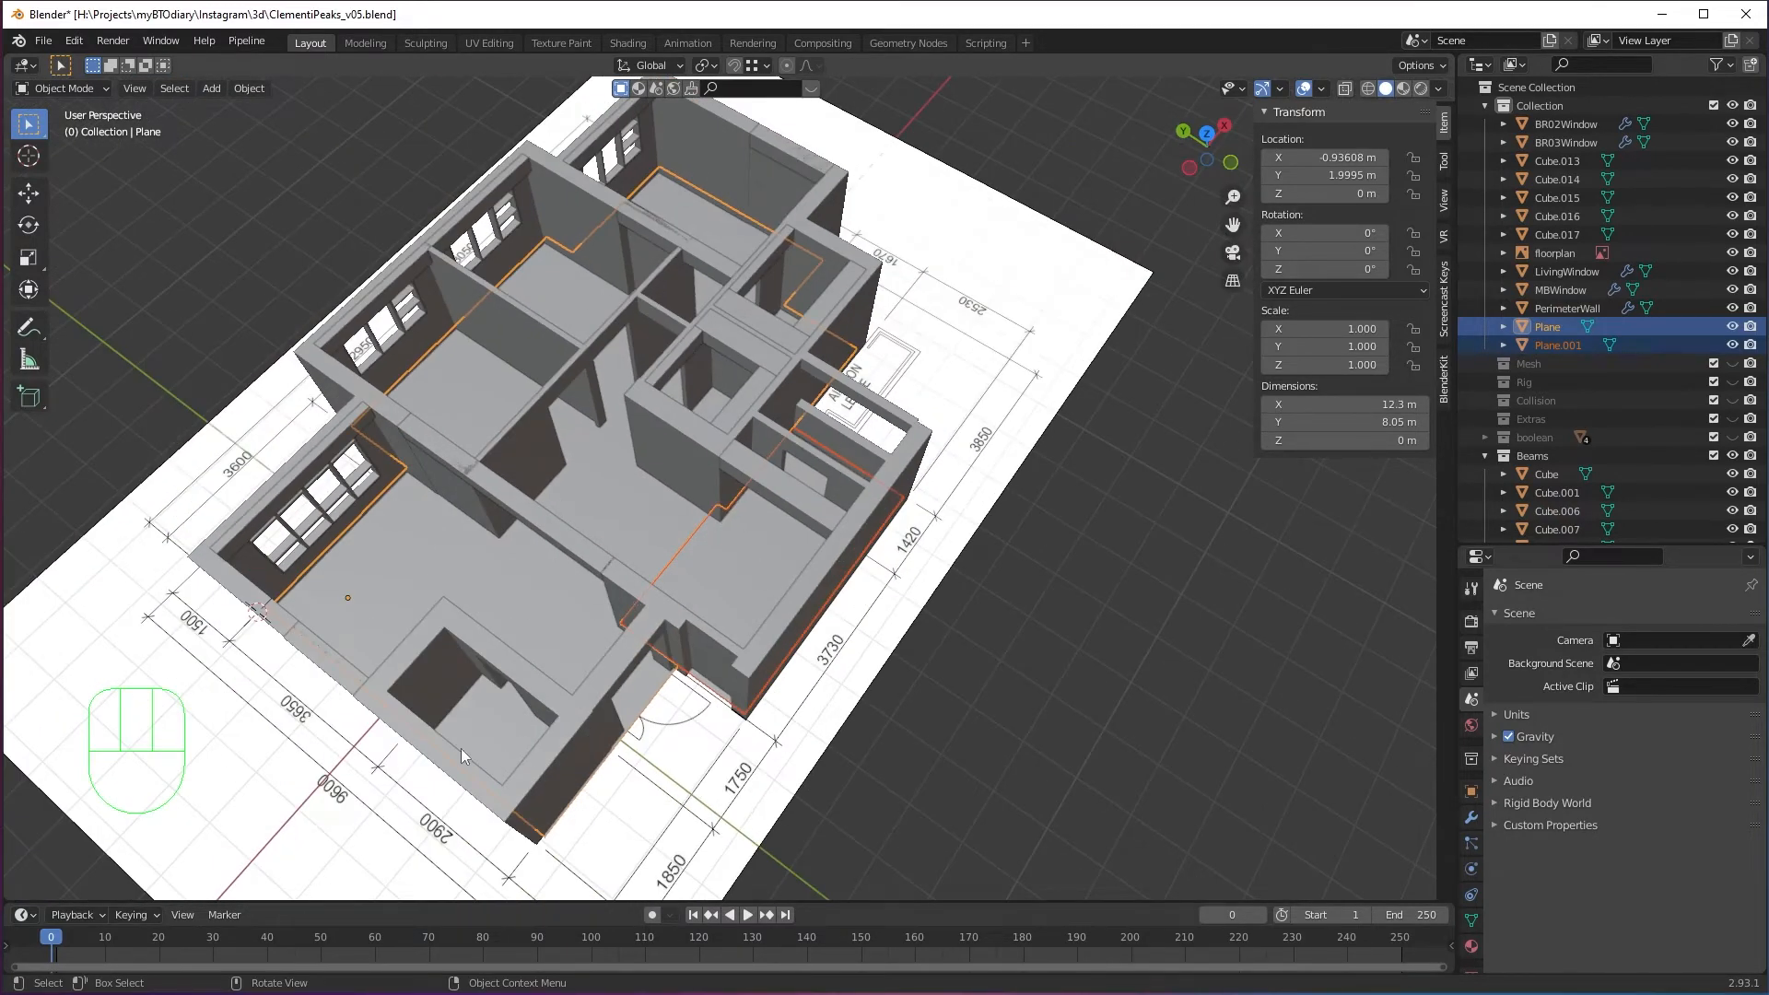
Try moving the kitchen floor piece and the main floor piece separately, cancelling each move.
click(737, 573)
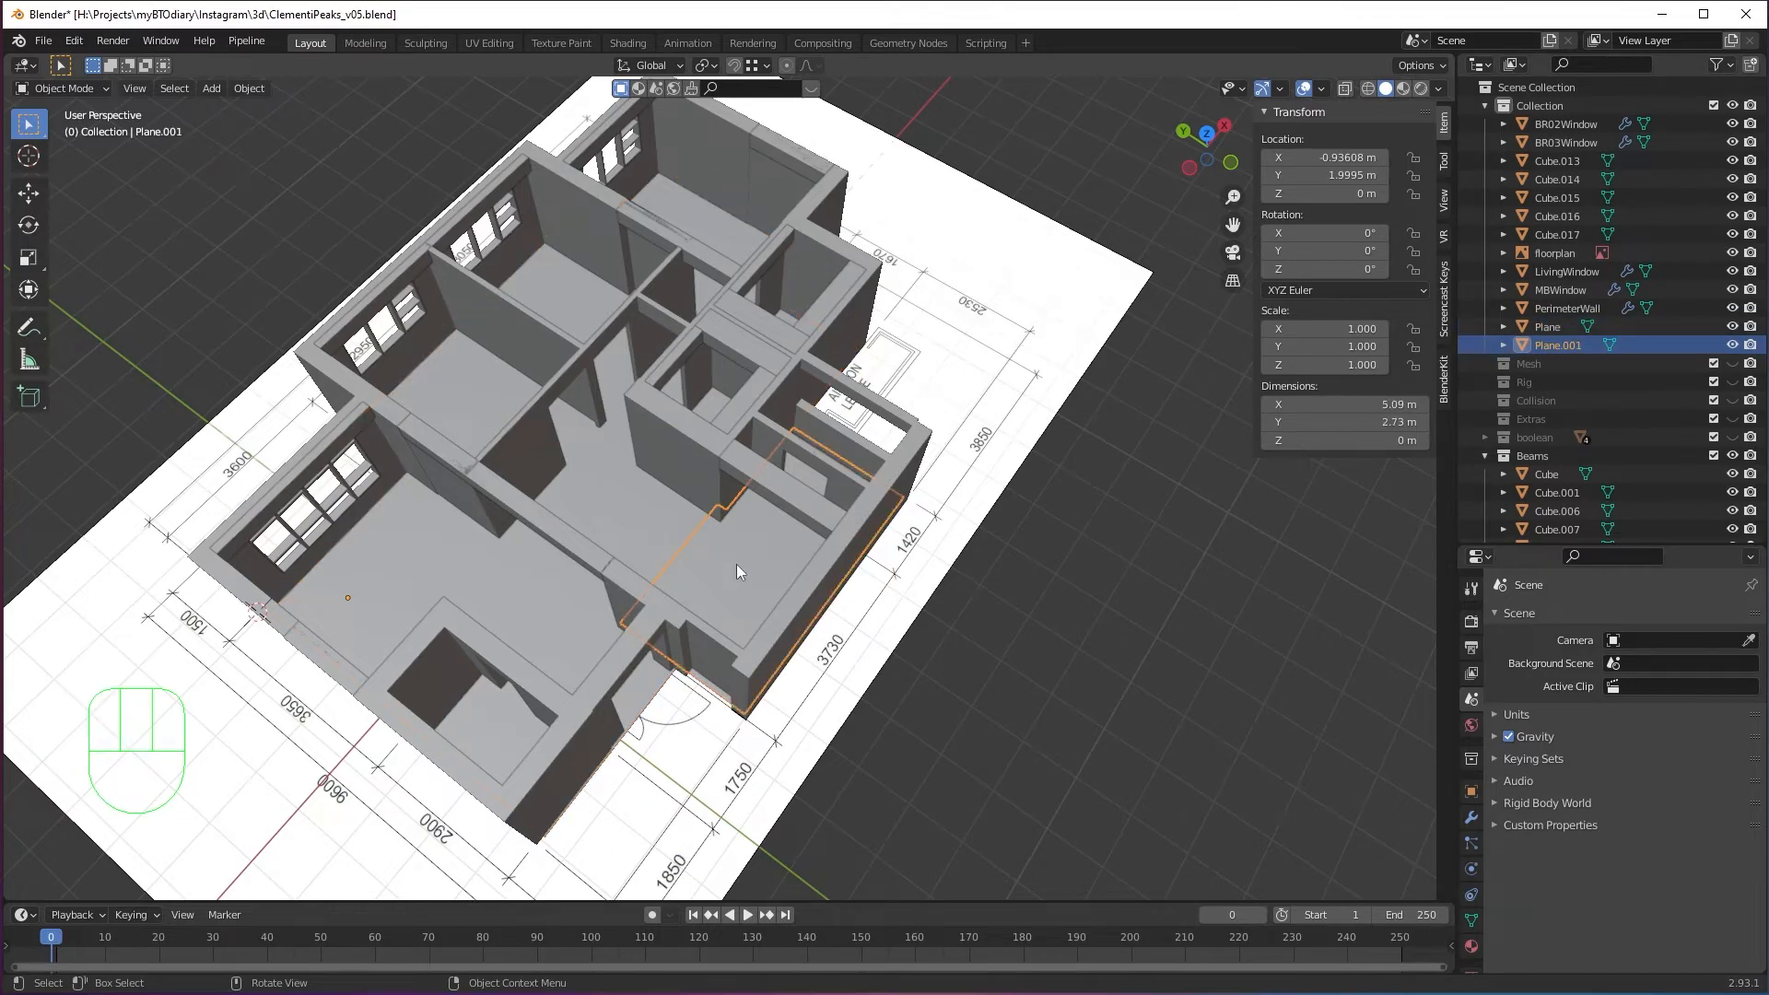
key(g)
right_click(967, 612)
click(590, 493)
key(g)
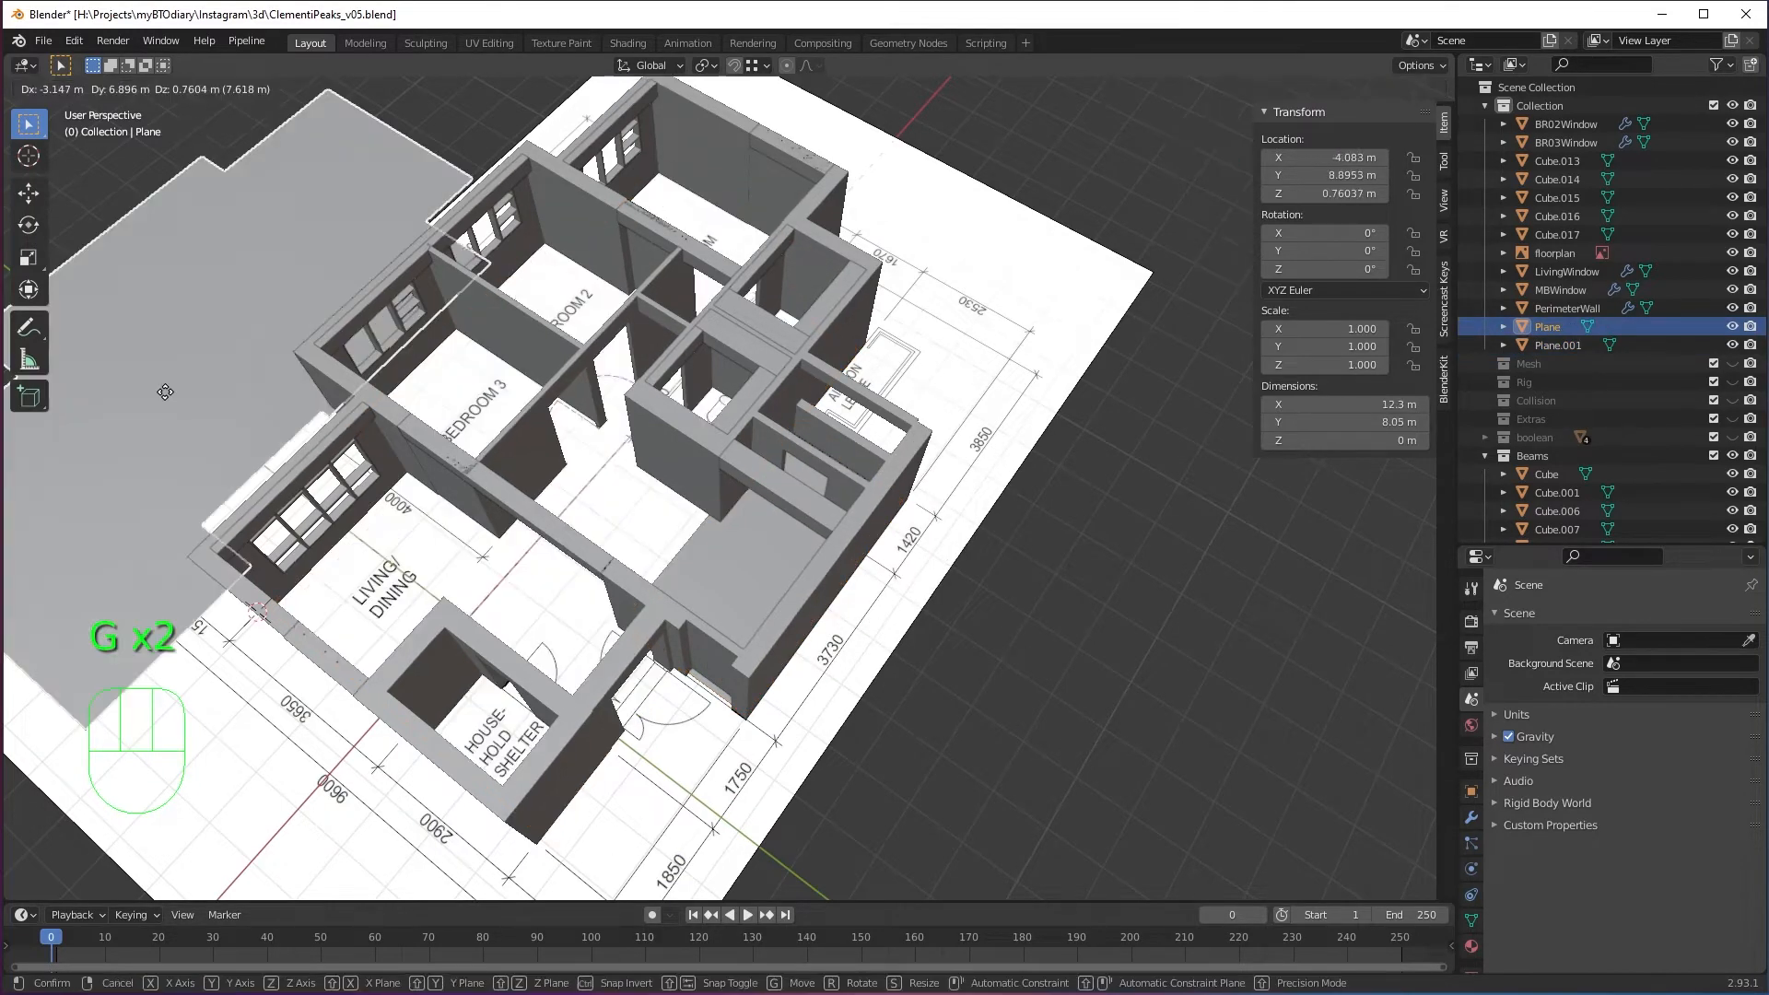
right_click(608, 487)
middle_drag(798, 549, 735, 560)
scroll(859, 573, up, 1)
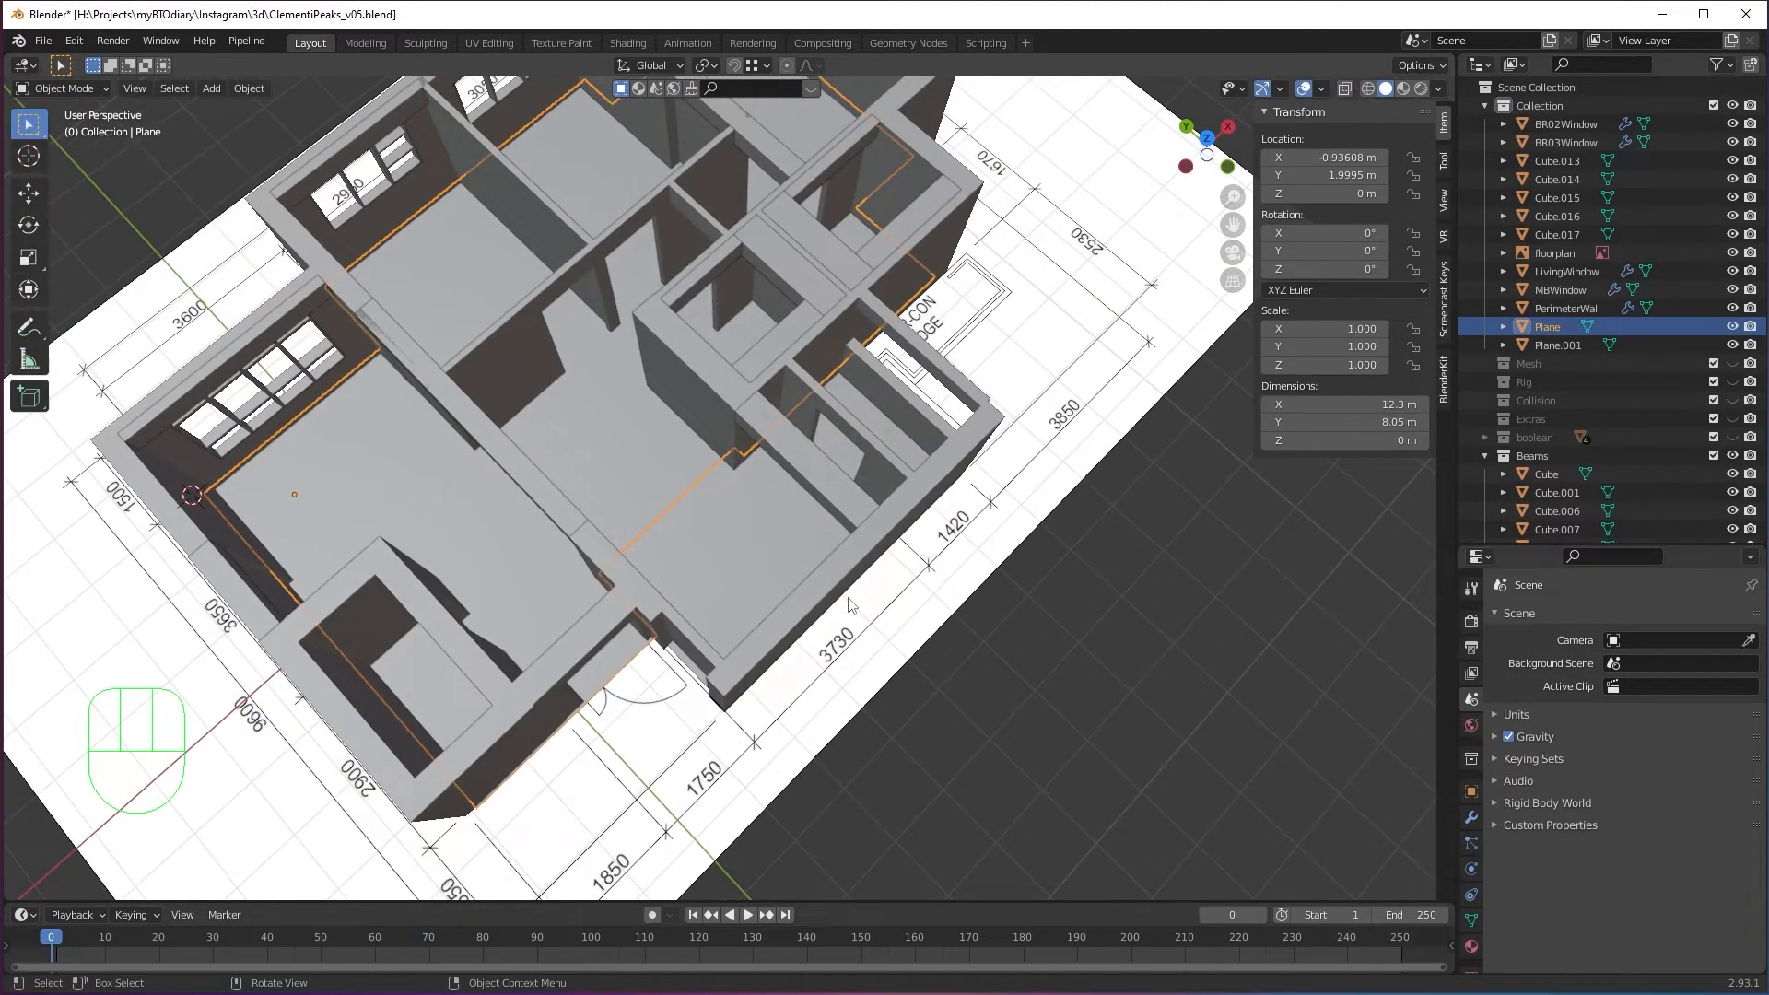
shift+middle_drag(851, 605, 731, 695)
scroll(765, 608, up, 5)
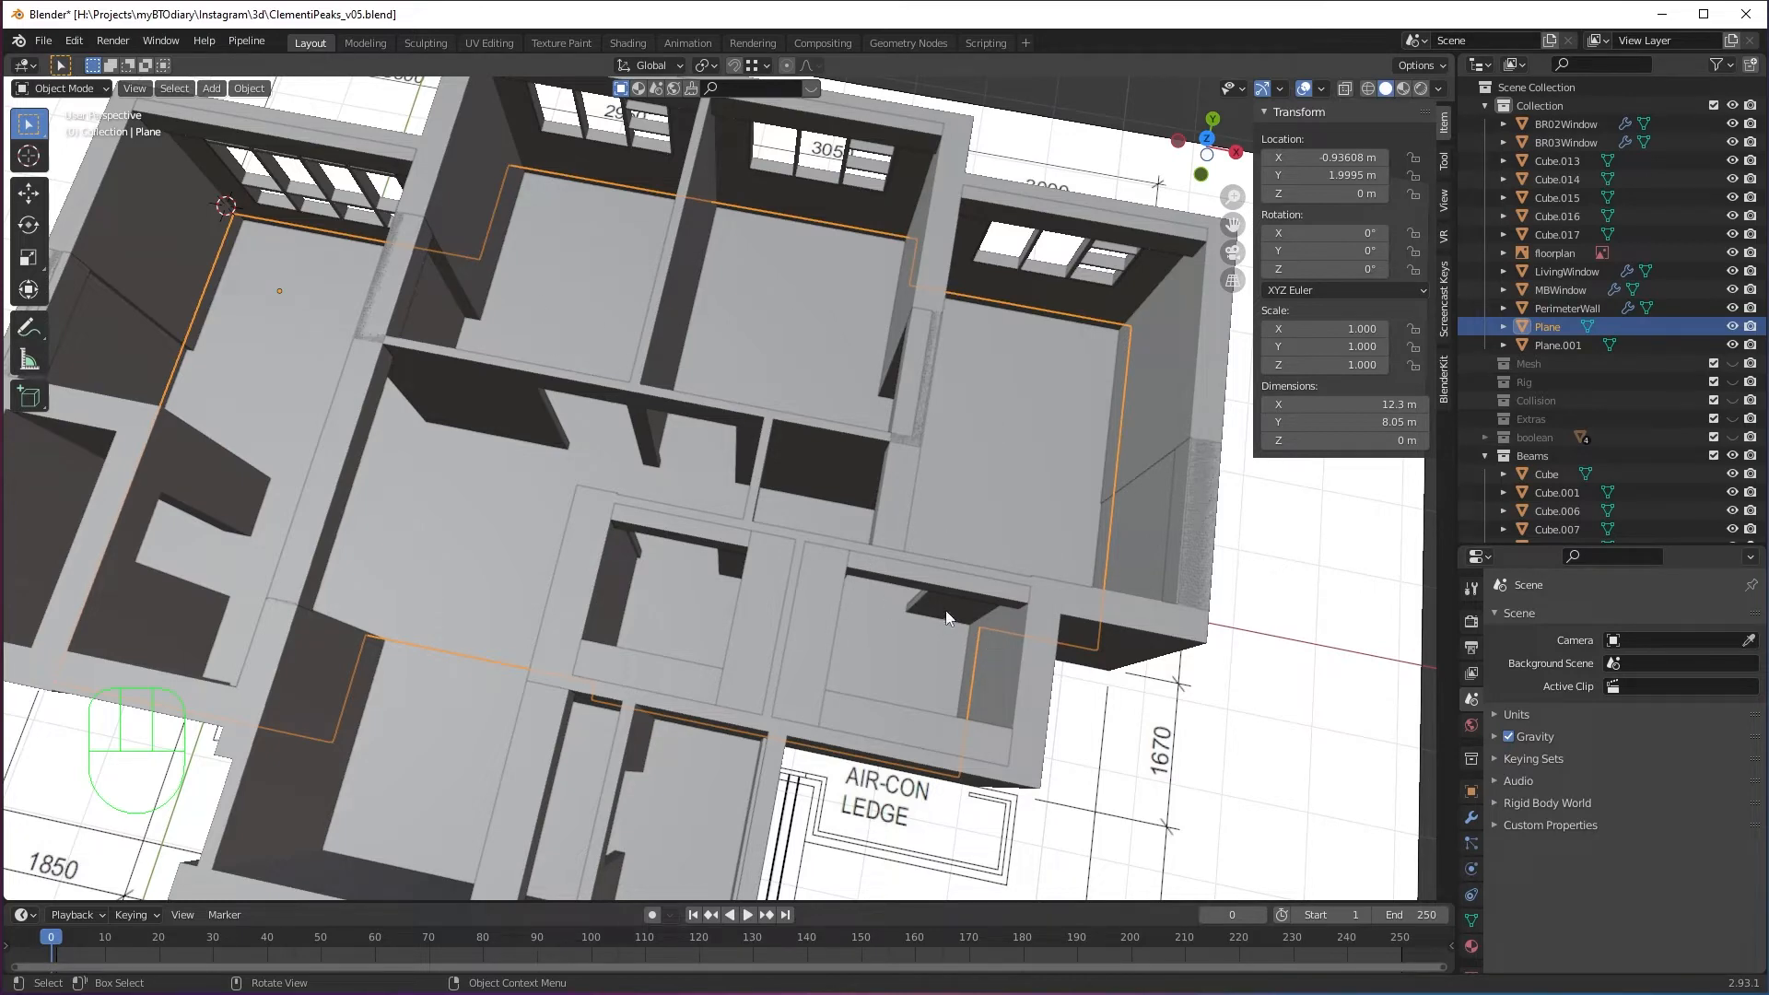
Examine the bathroom and bedroom layout on the floor plan from the top with X-ray display on.
alt+middle_drag(864, 531, 866, 664)
key(alt+z)
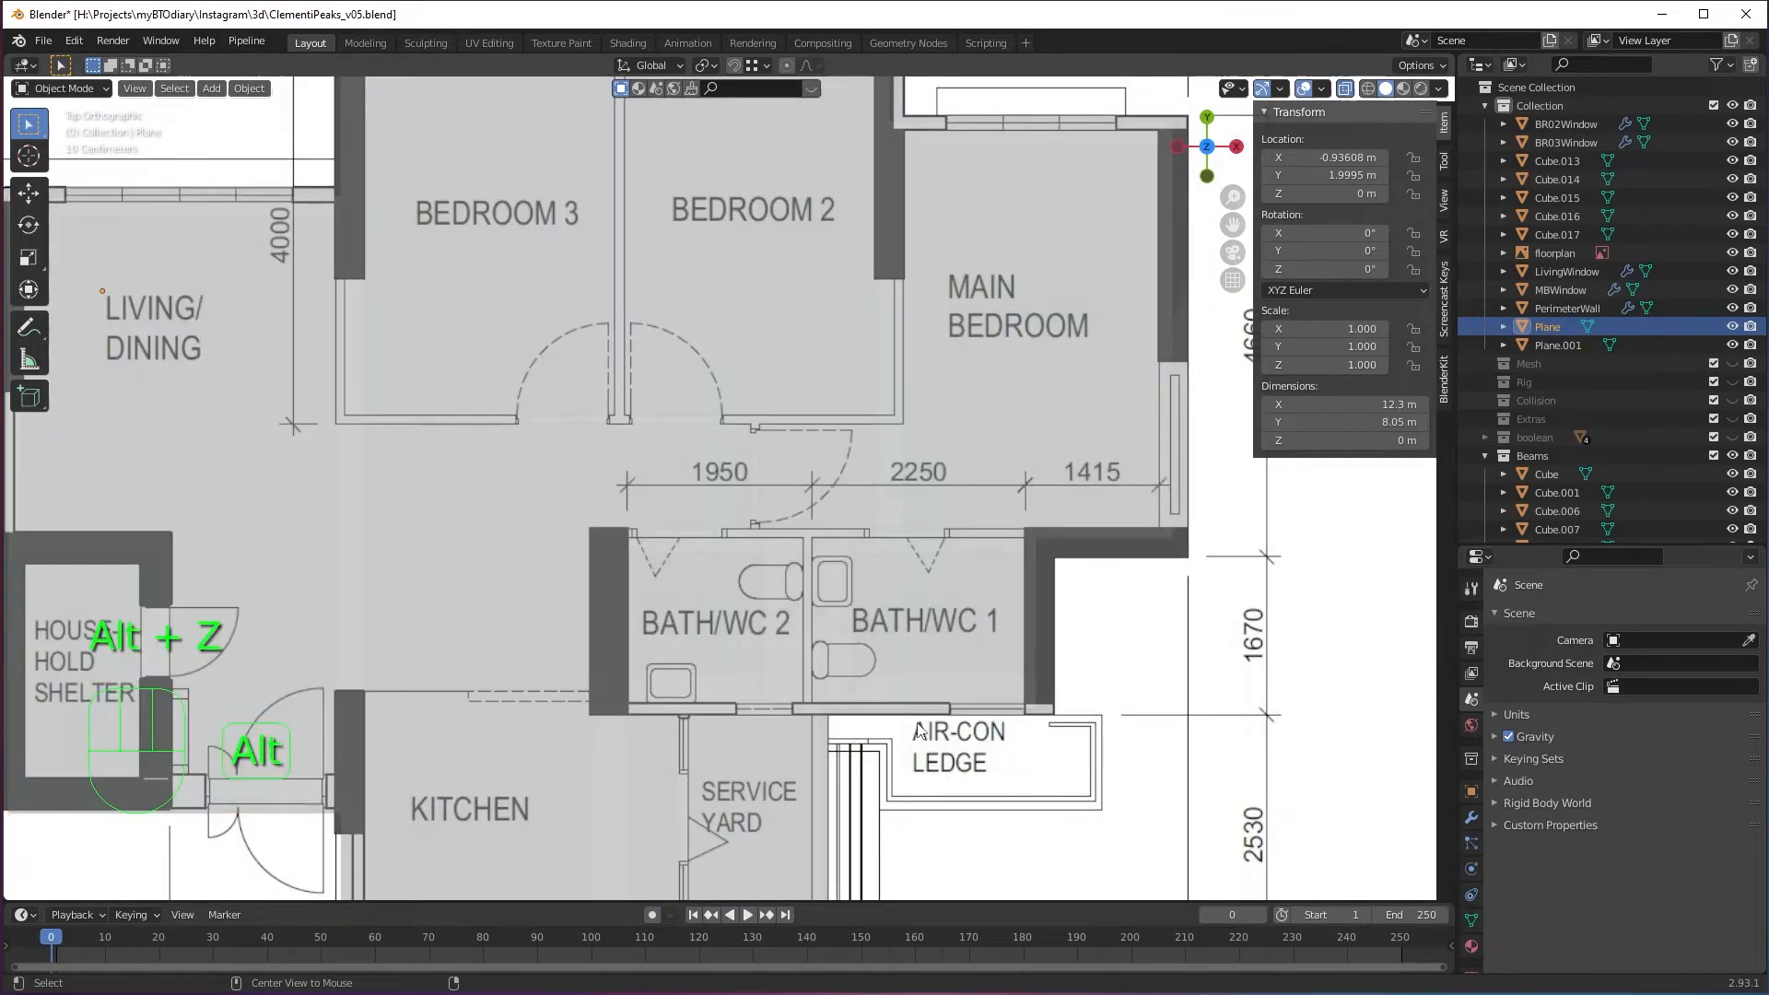
shift+middle_drag(877, 597, 870, 499)
click(713, 472)
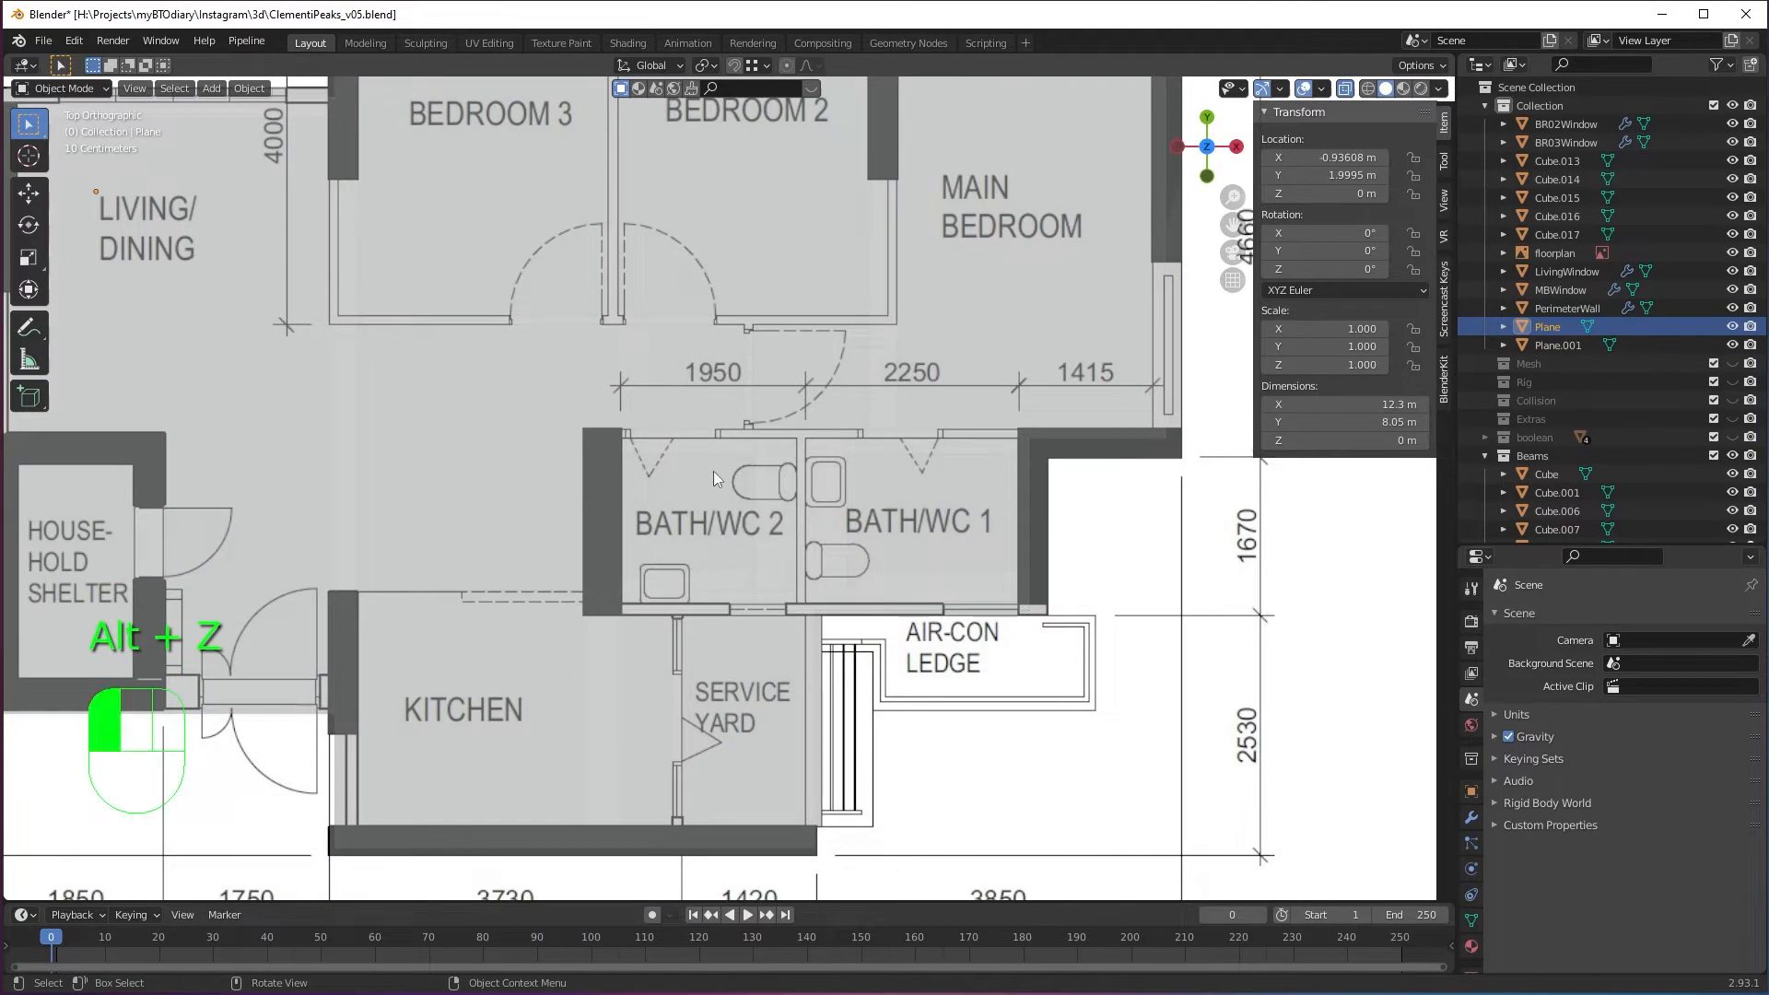
key(Tab)
shift+middle_drag(693, 494, 1090, 495)
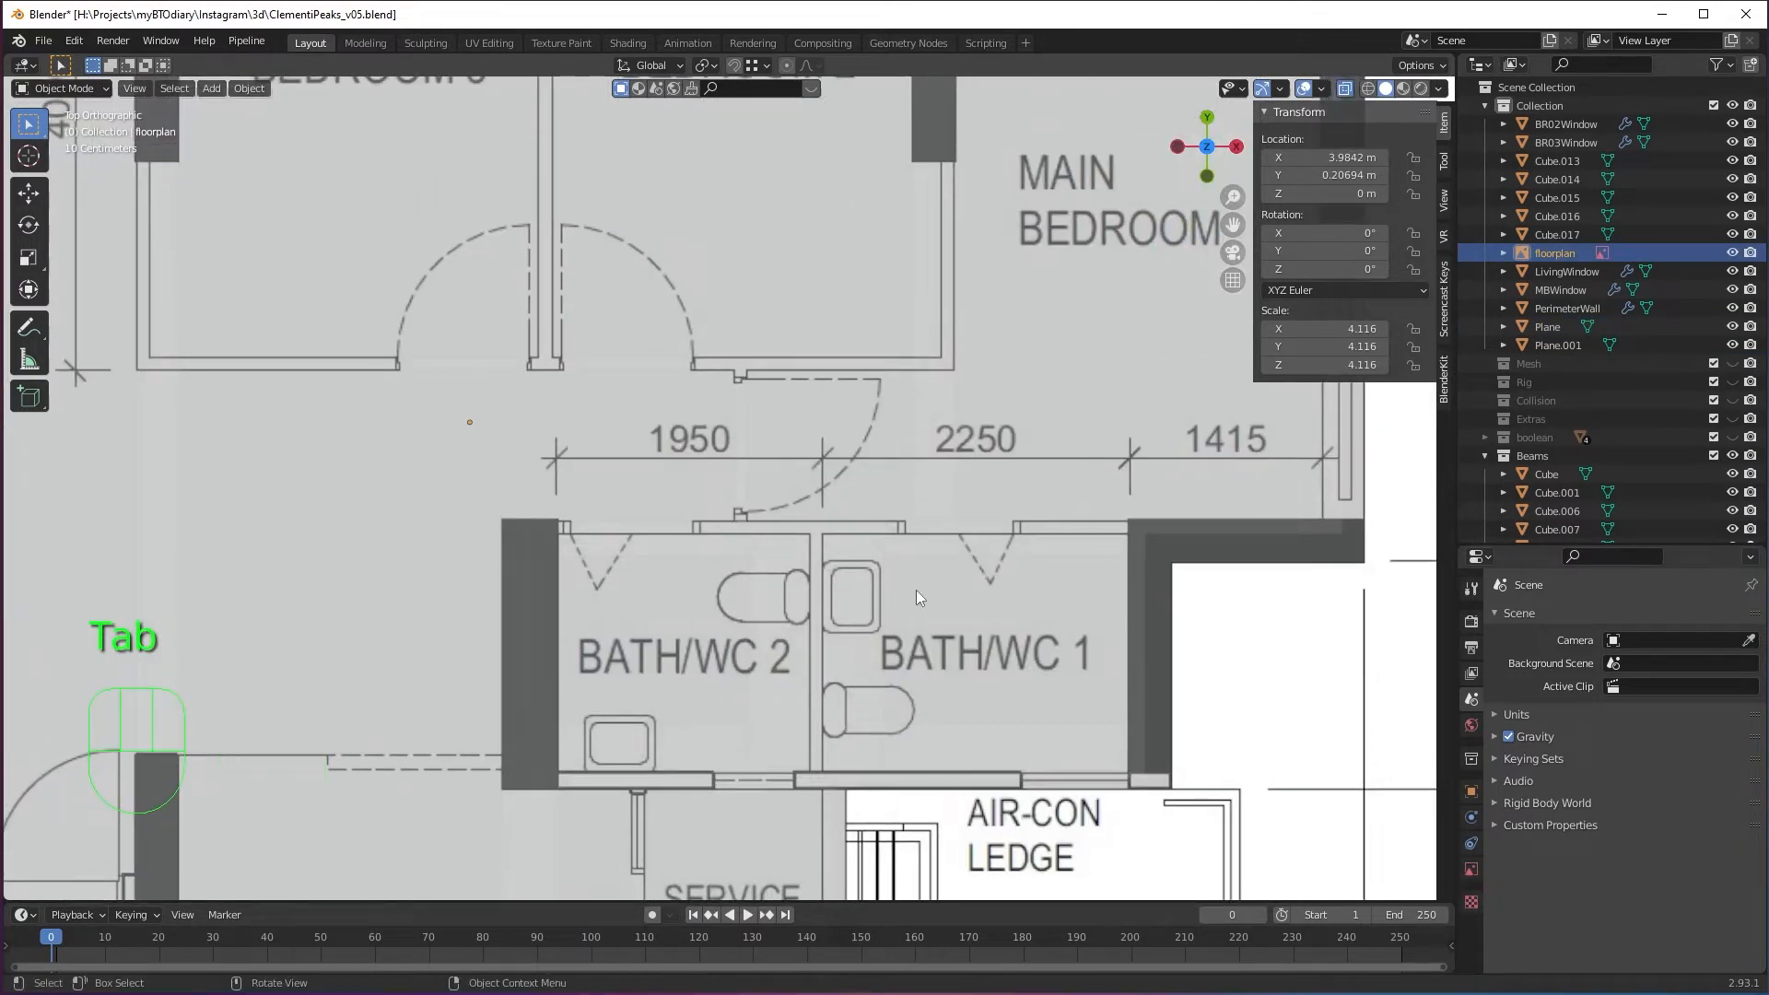
shift+middle_drag(717, 659, 765, 536)
shift+middle_drag(792, 336, 778, 639)
shift+middle_drag(907, 553, 920, 367)
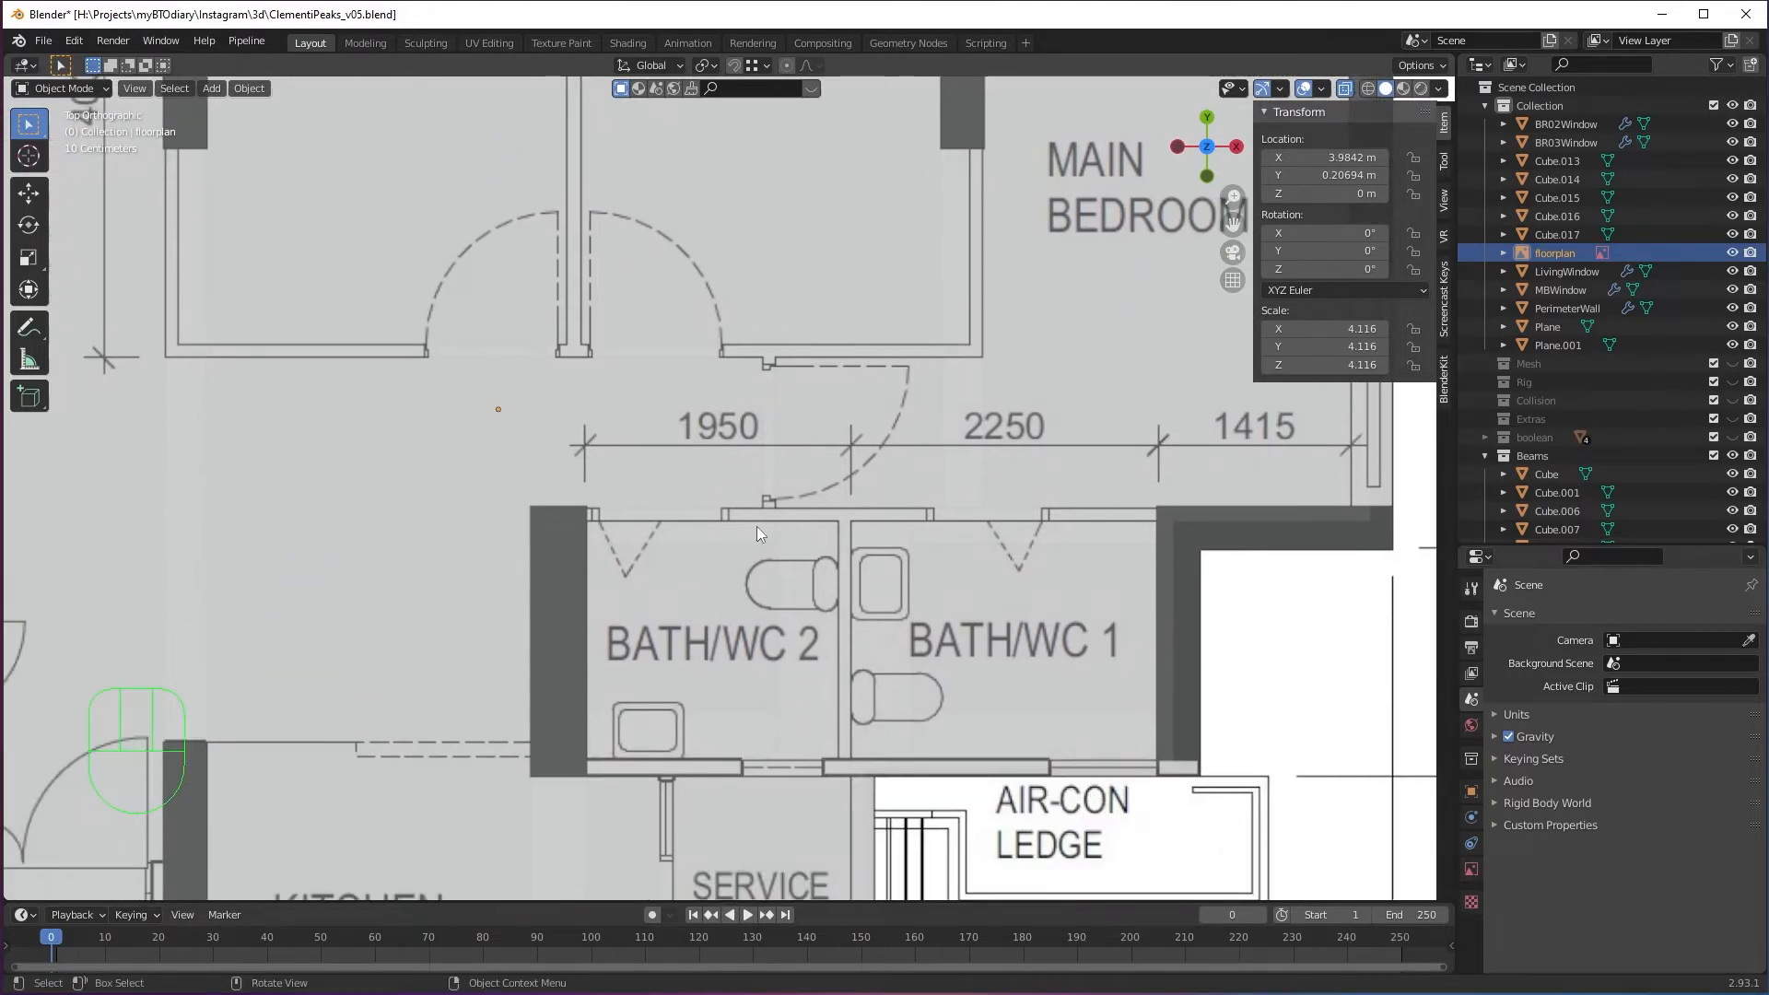
key(Tab)
key(alt+z)
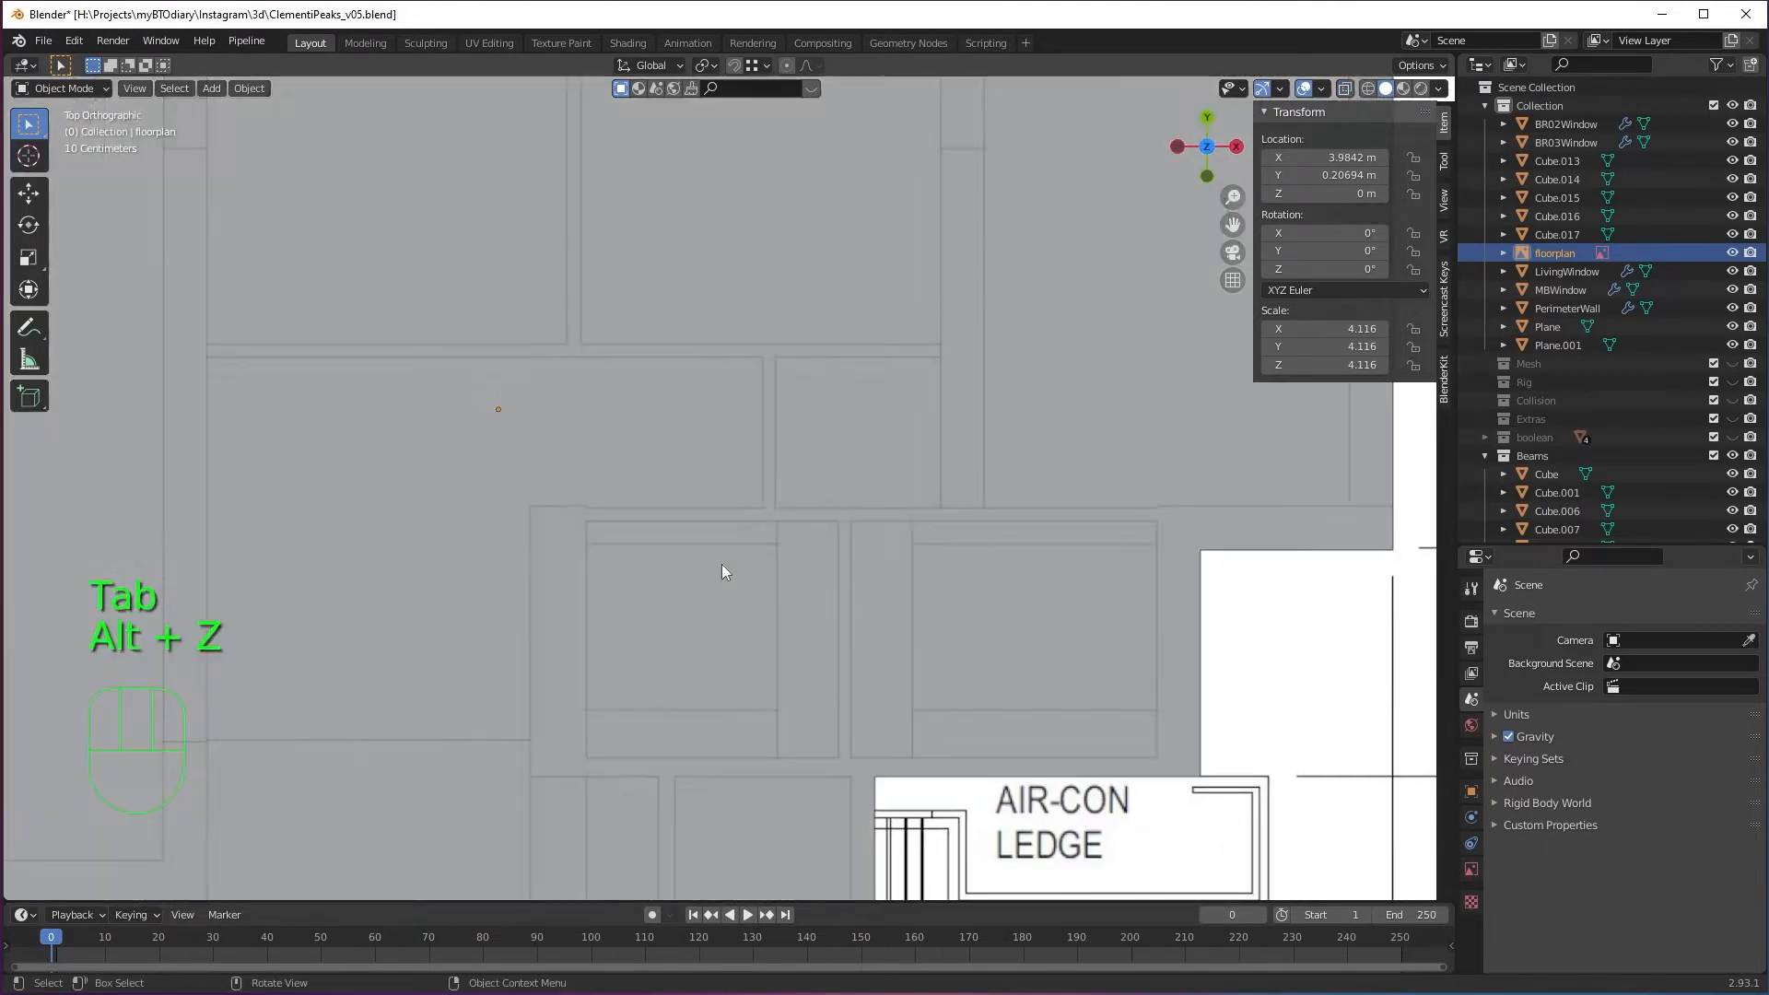
Open the main floor plane for mesh editing in top view with X-ray display on.
scroll(722, 564, down, 4)
middle_drag(977, 646, 878, 594)
click(638, 638)
scroll(910, 653, up, 3)
key(Tab)
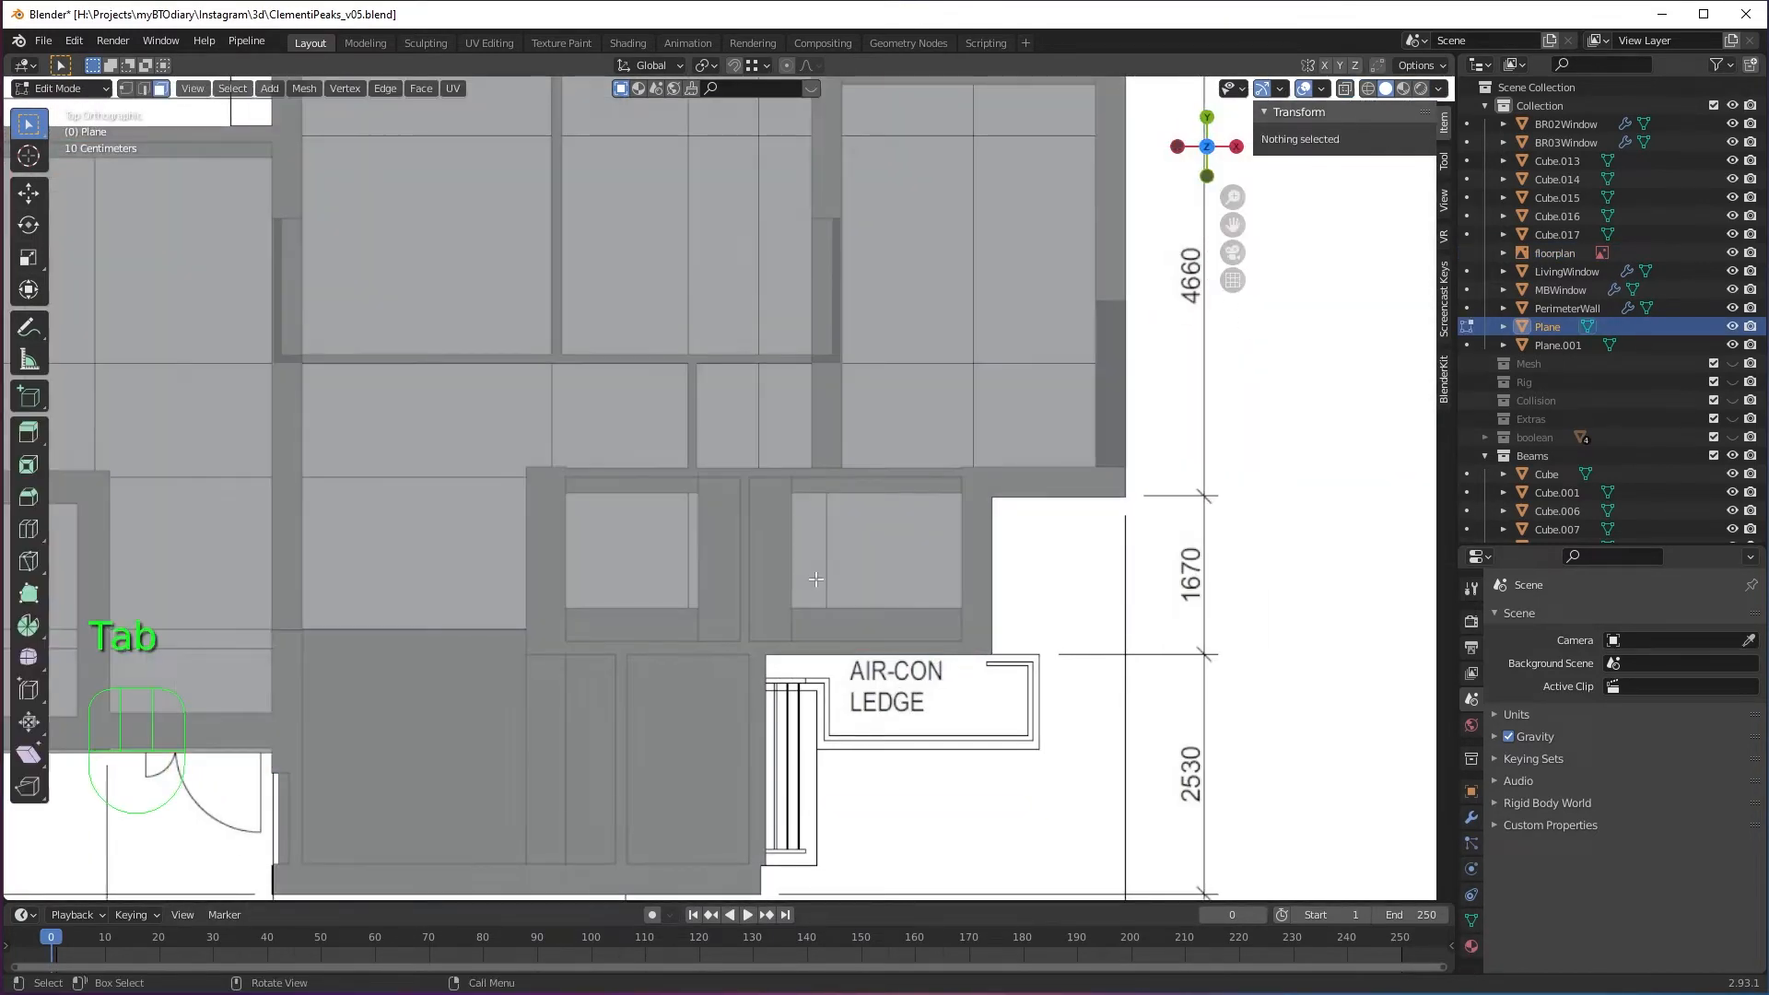
key(alt+z)
scroll(821, 573, up, 2)
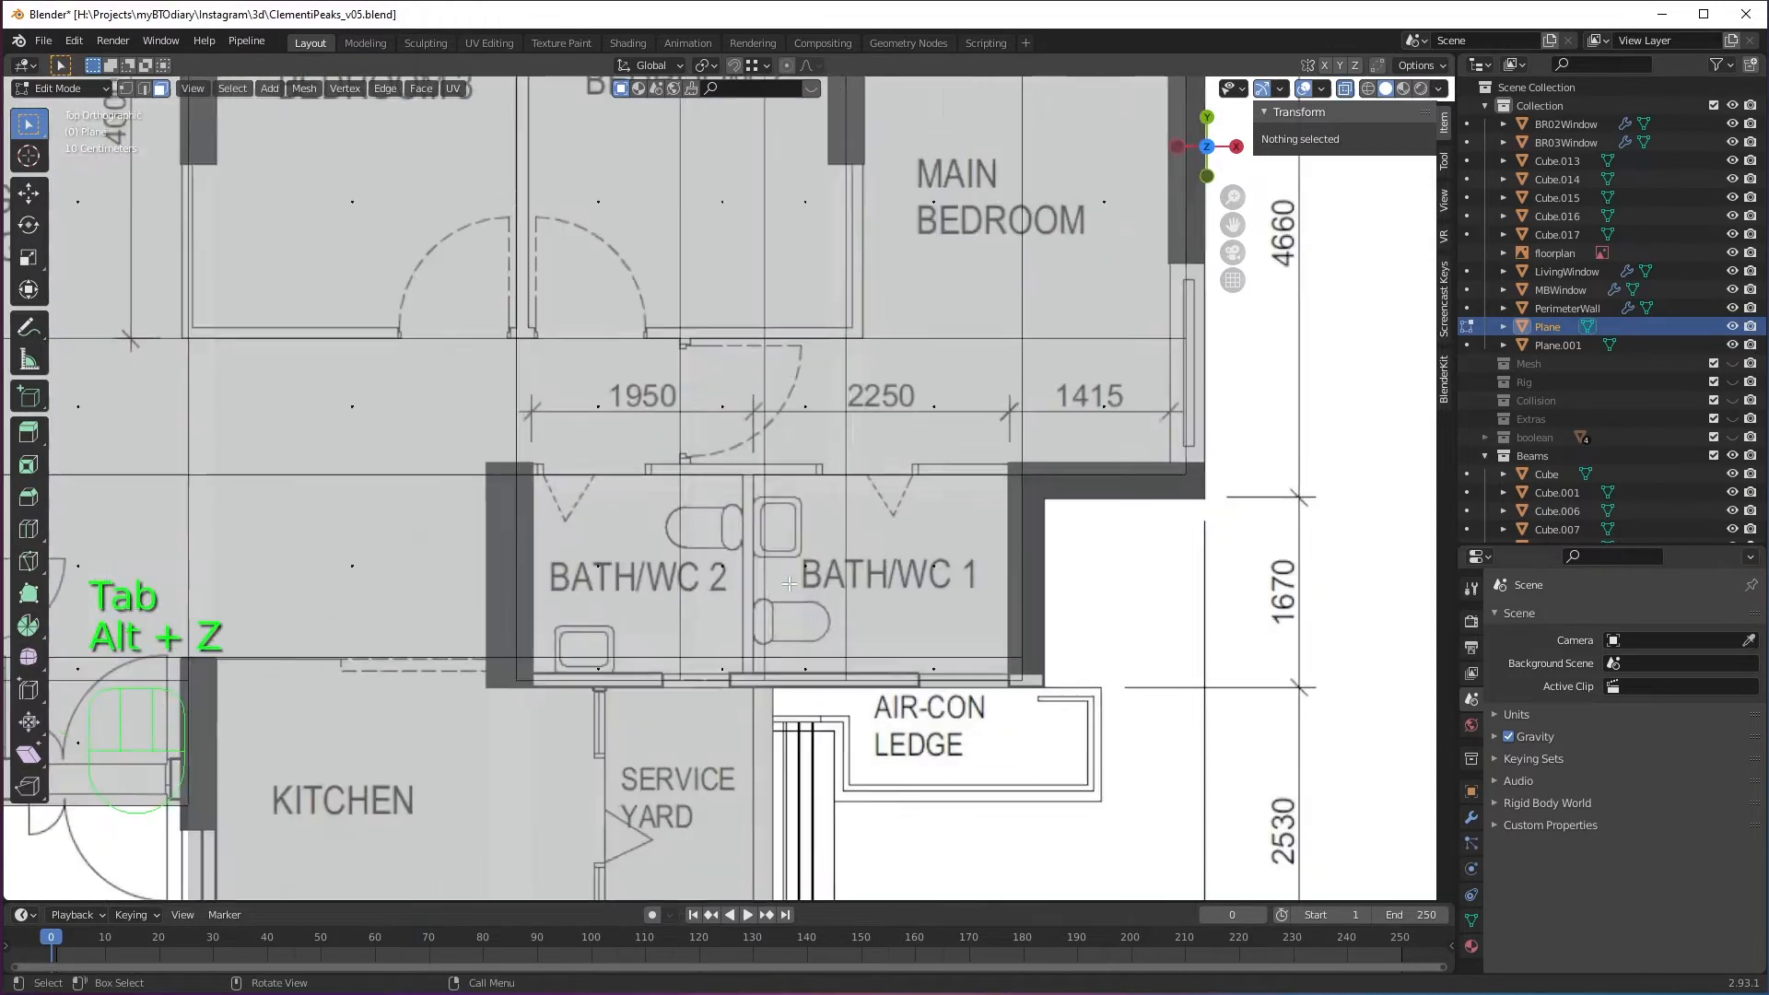
Select the floor plane faces covering Bath/WC 2.
click(539, 534)
drag(539, 534, 844, 654)
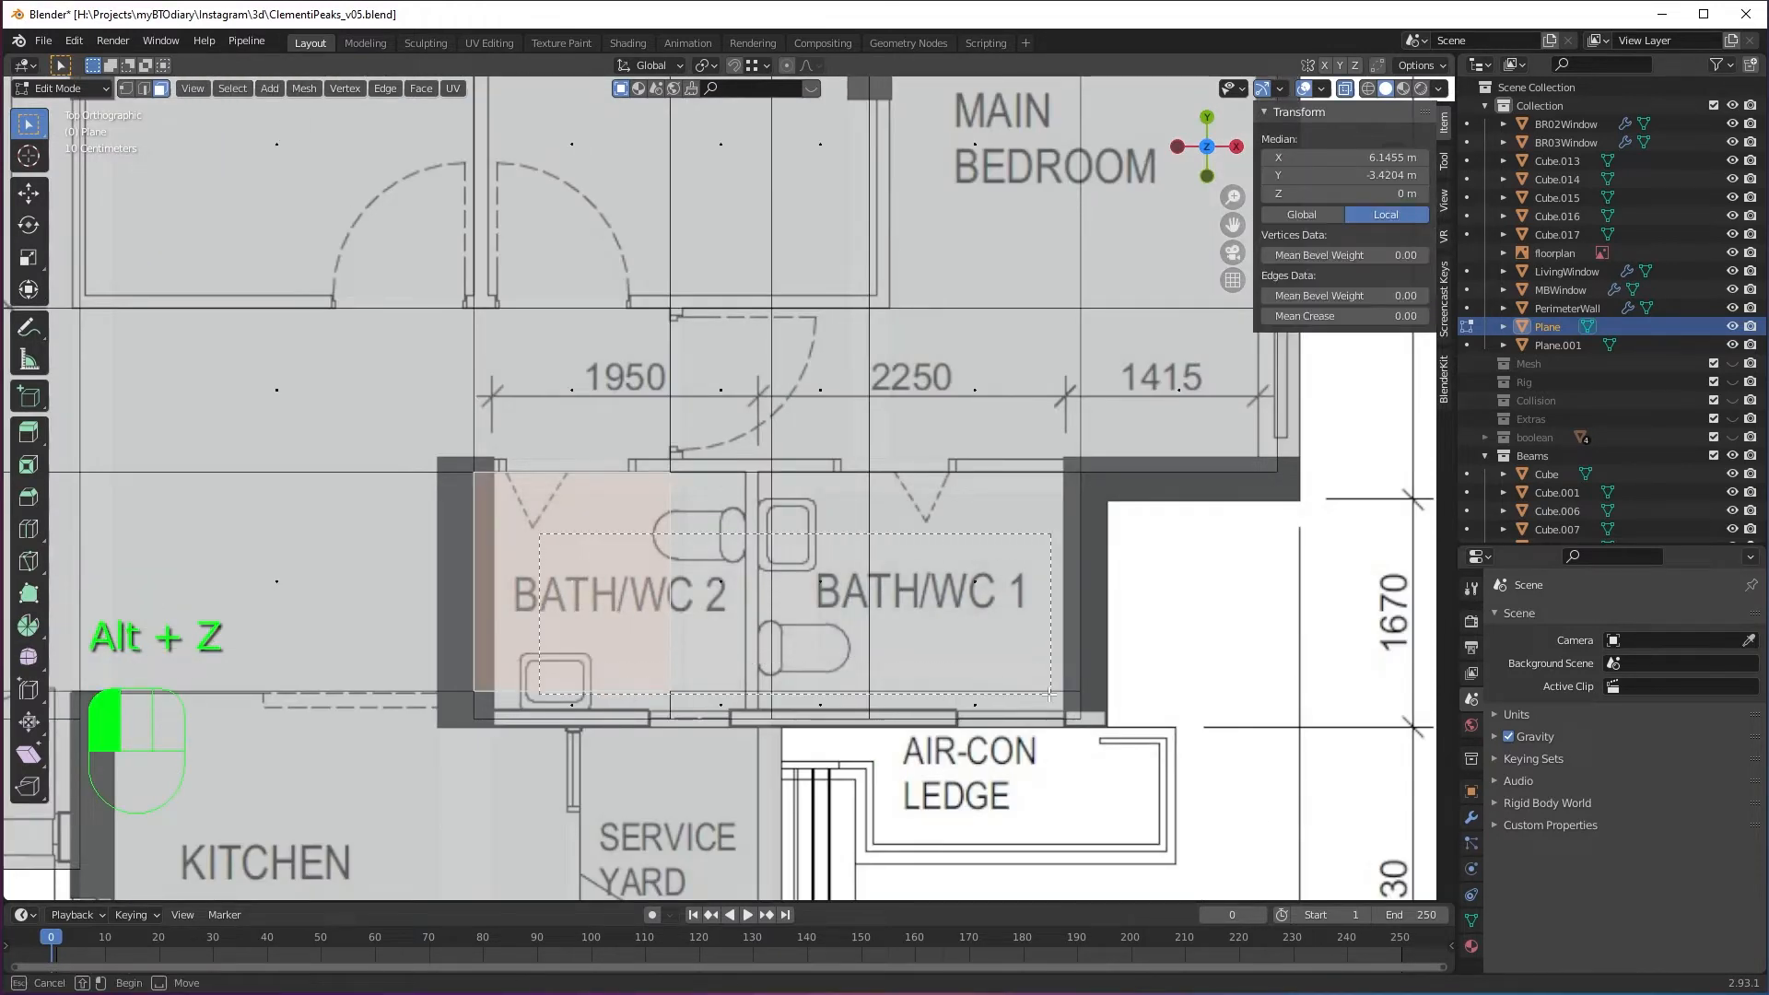
drag(1050, 694, 1051, 694)
click(800, 624)
drag(542, 539, 741, 714)
scroll(791, 615, up, 3)
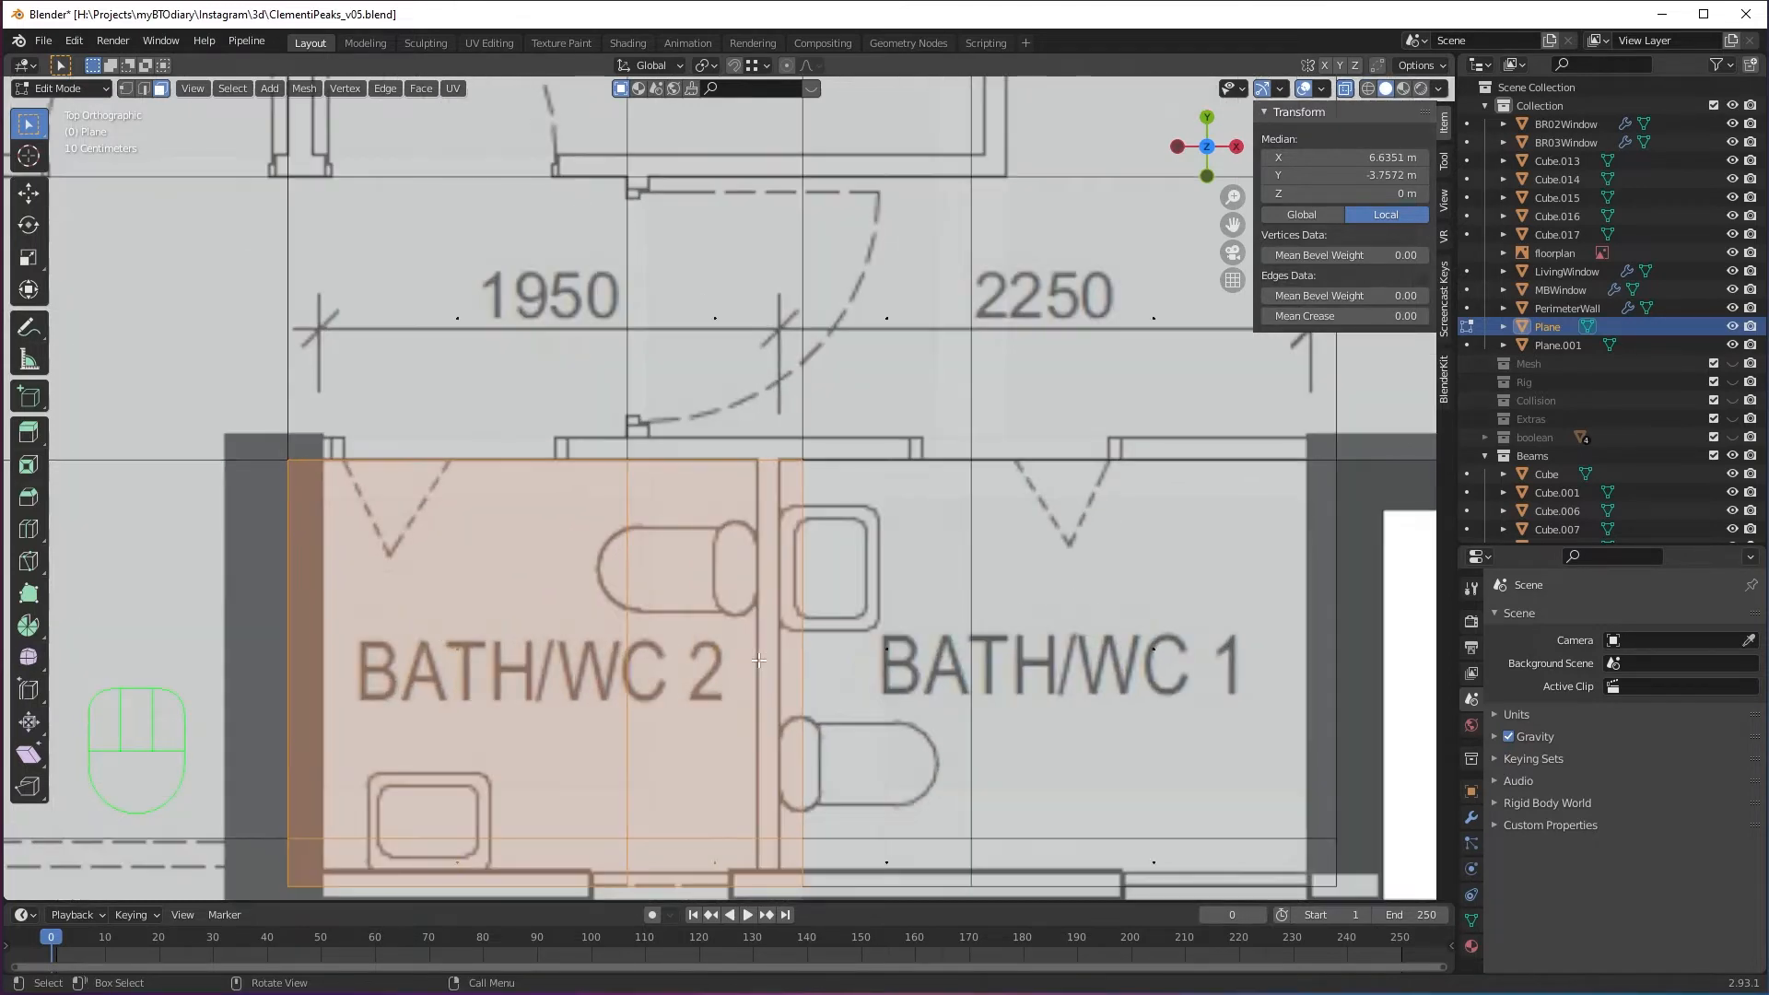
Add a vertical loop cut to the floor plane along the wall between Bath/WC 2 and Bath/WC 1, at about X 7.47 m.
scroll(790, 615, up, 1)
shift+middle_drag(771, 507, 775, 416)
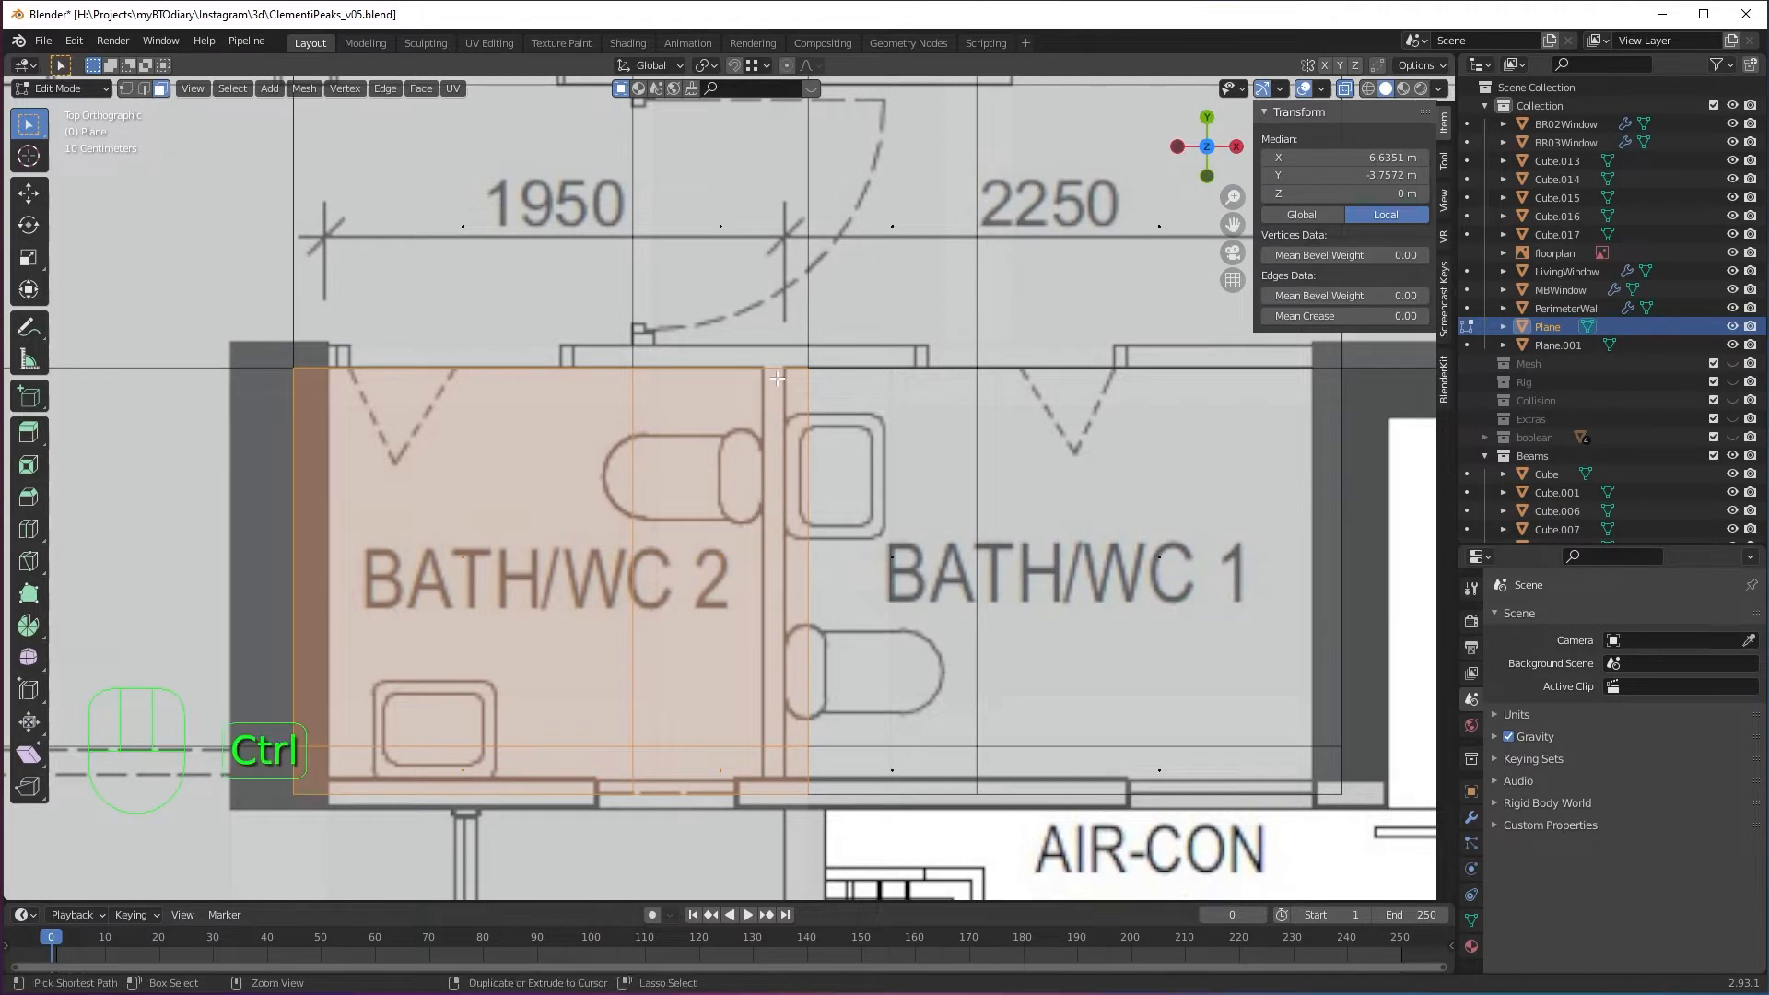
key(ctrl+r)
click(732, 375)
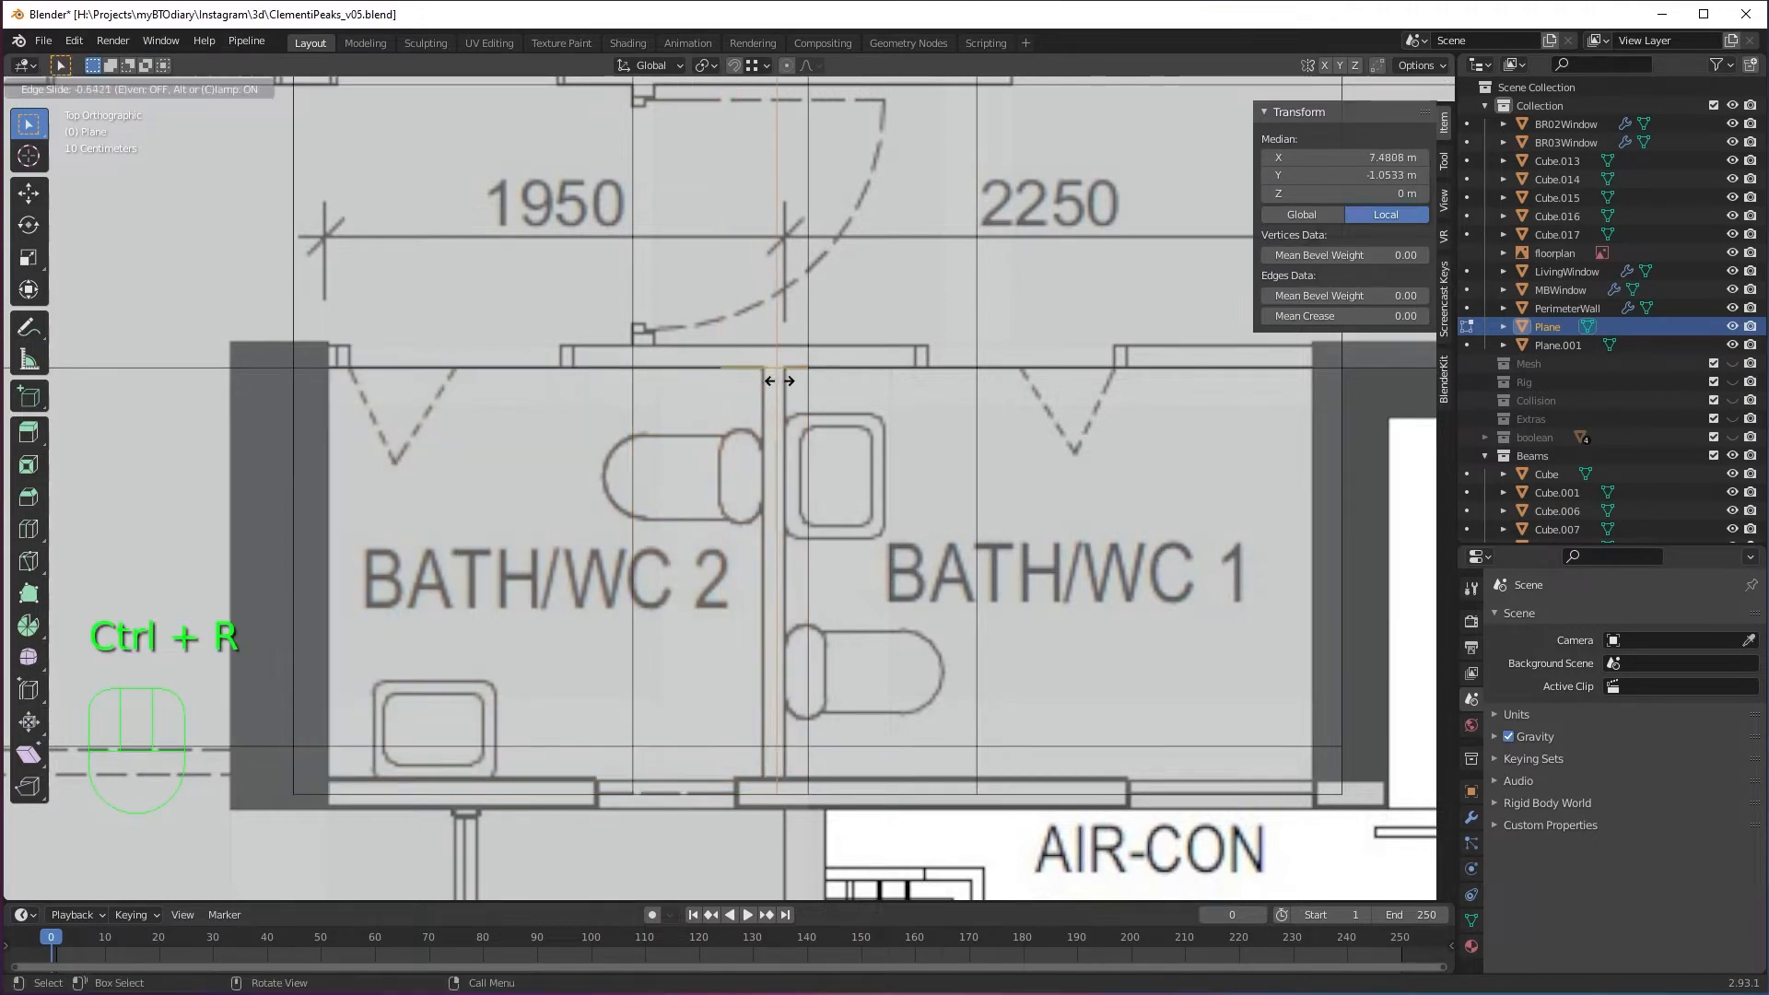
click(779, 385)
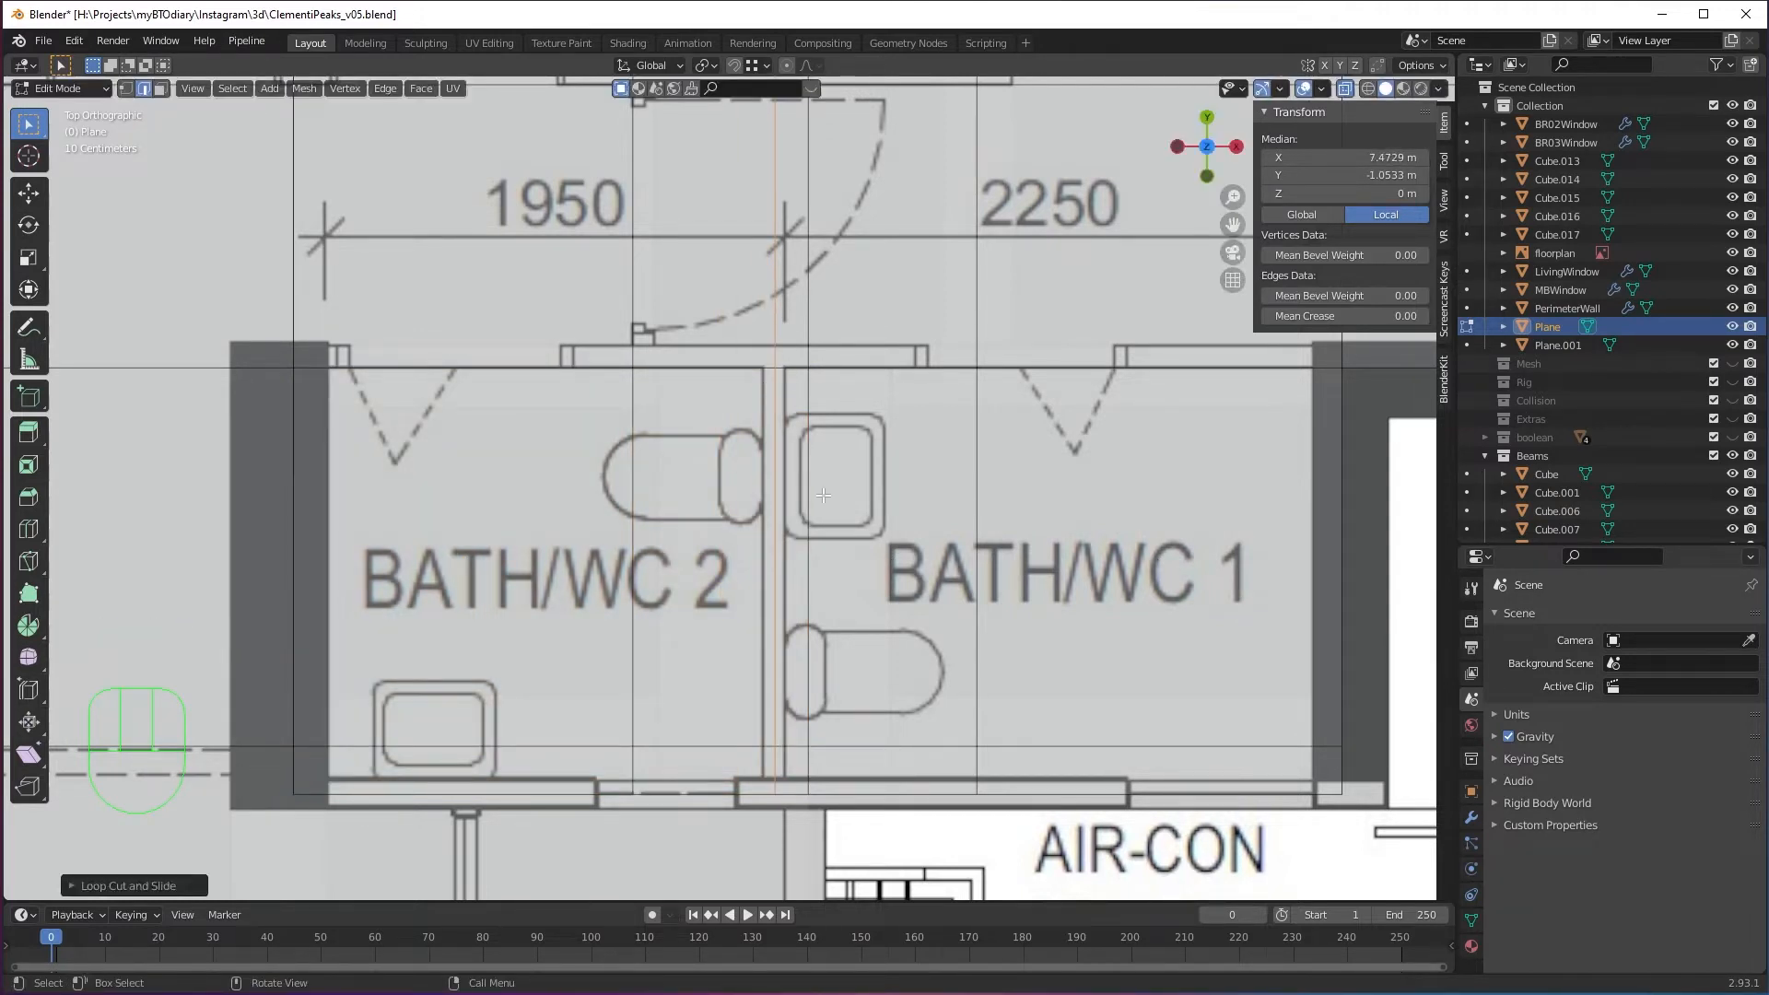
Separate all floor faces of Bath/WC 2, up to the dividing wall, into their own object.
click(758, 594)
click(645, 590)
key(3)
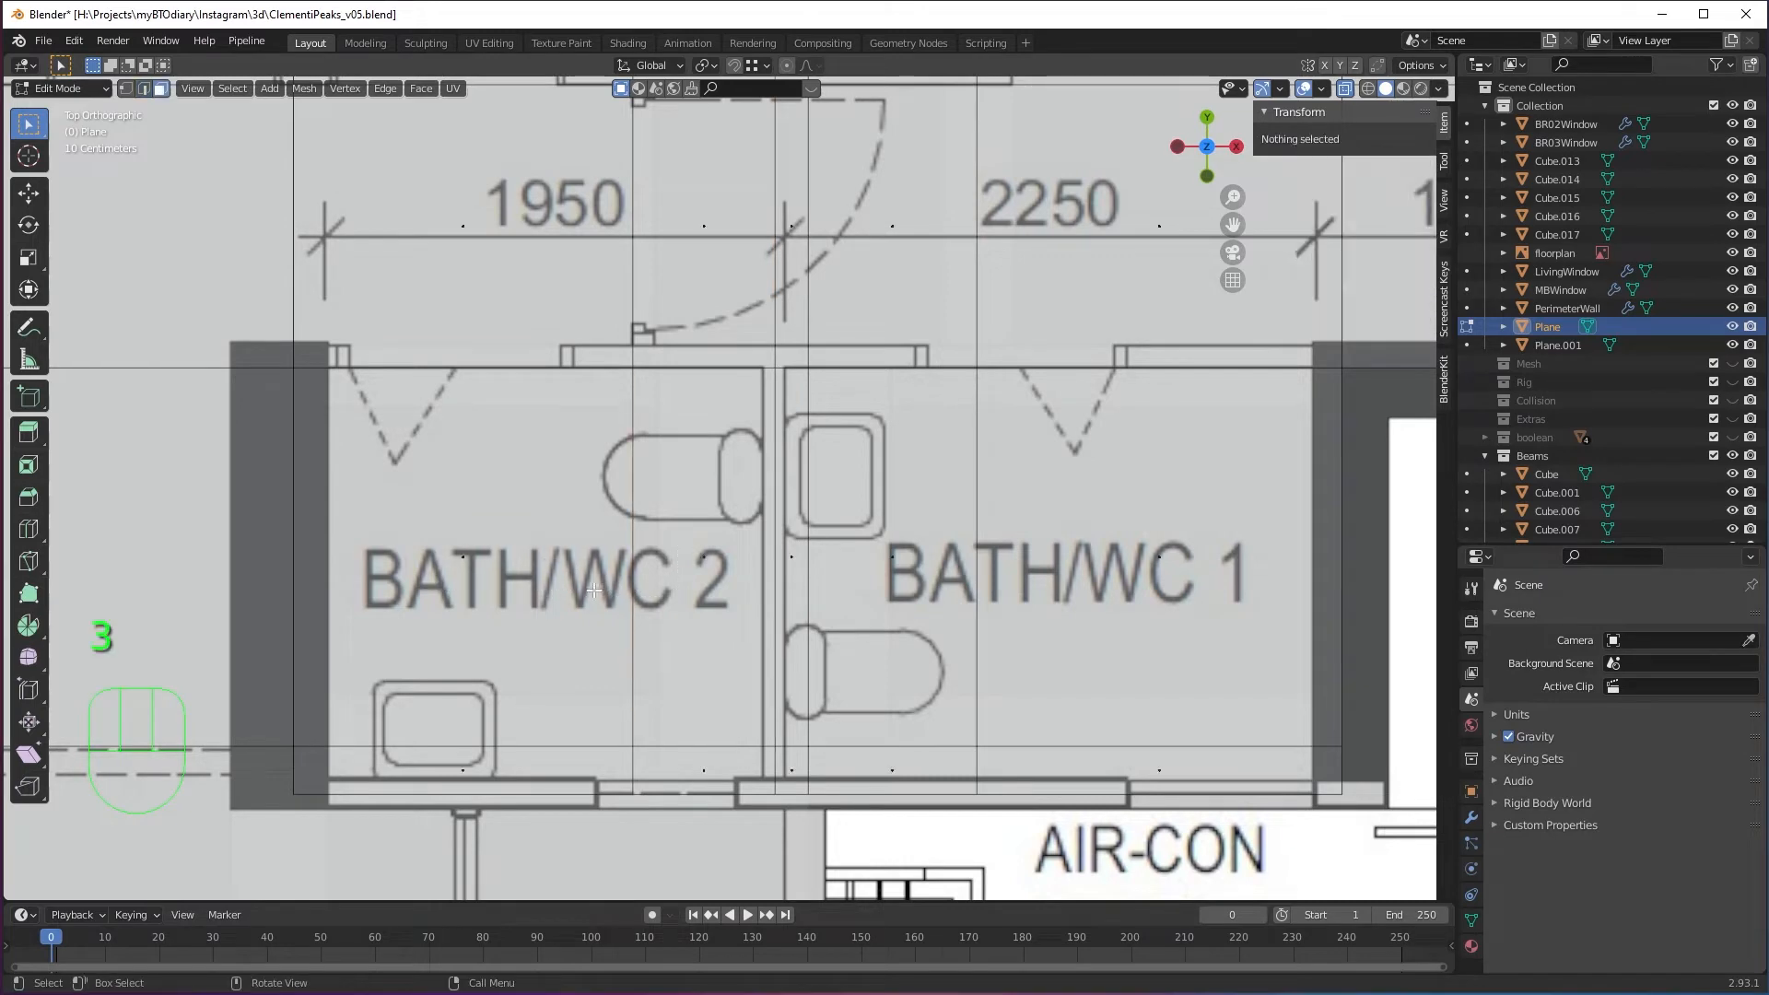
drag(443, 536, 719, 594)
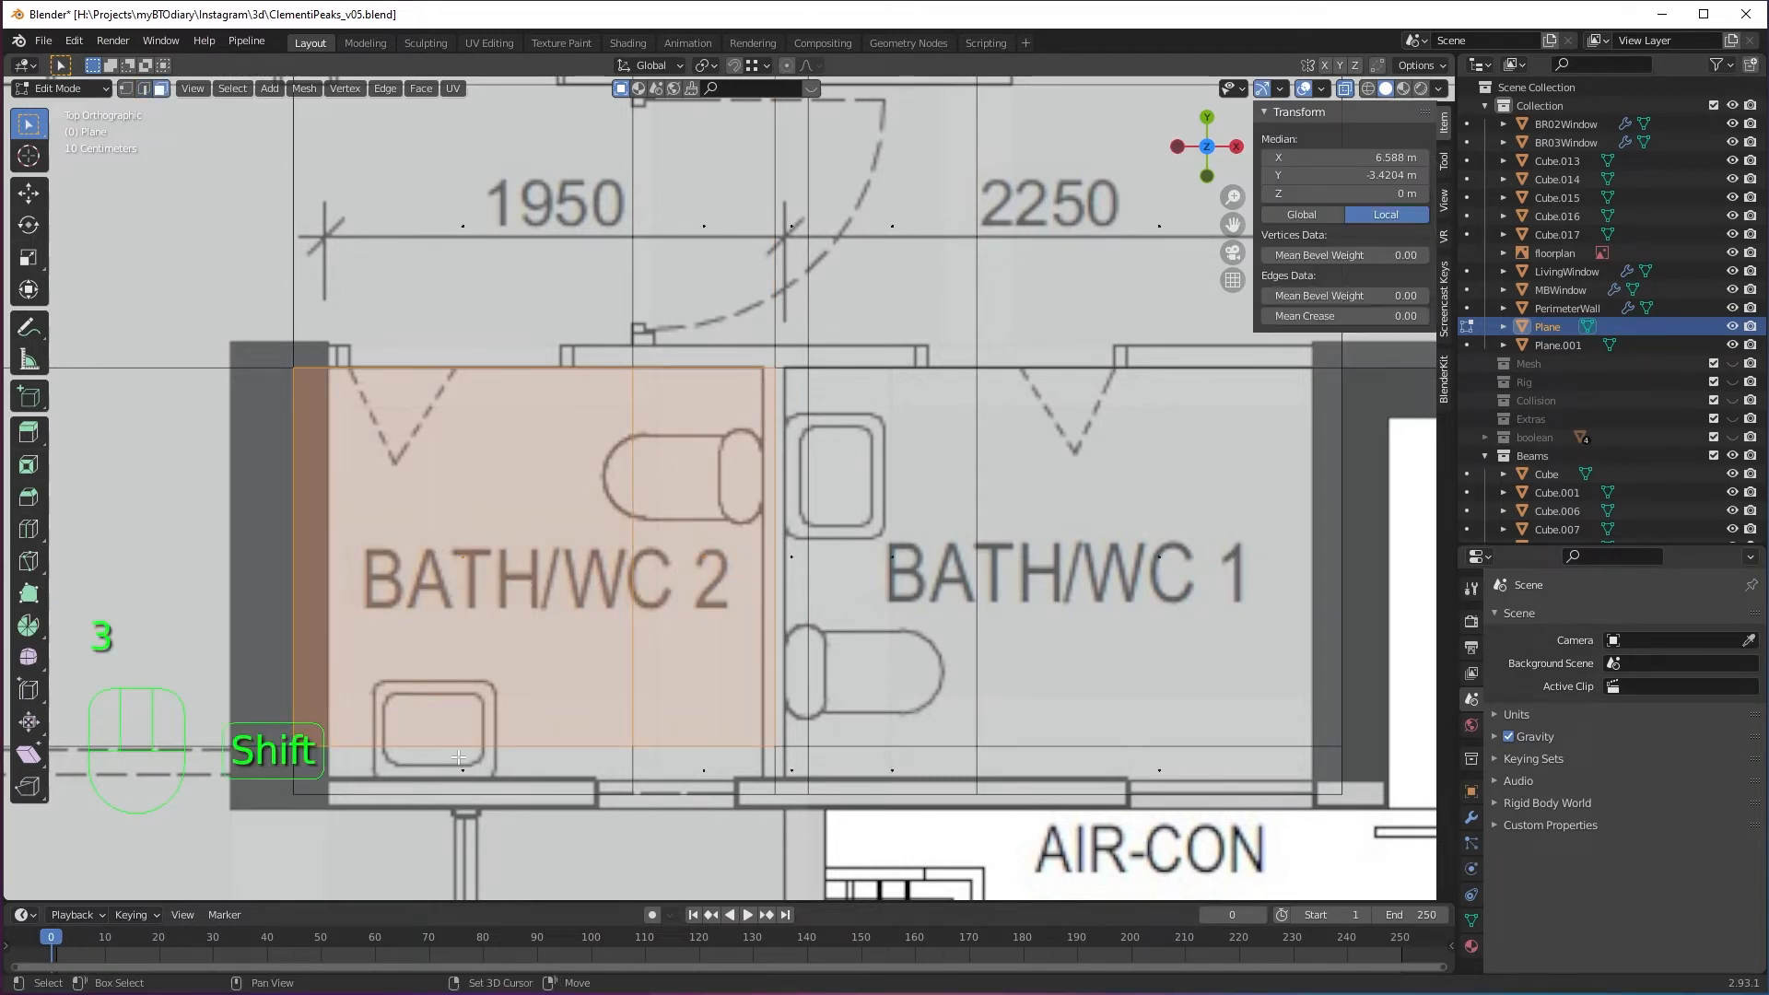
shift+click(494, 777)
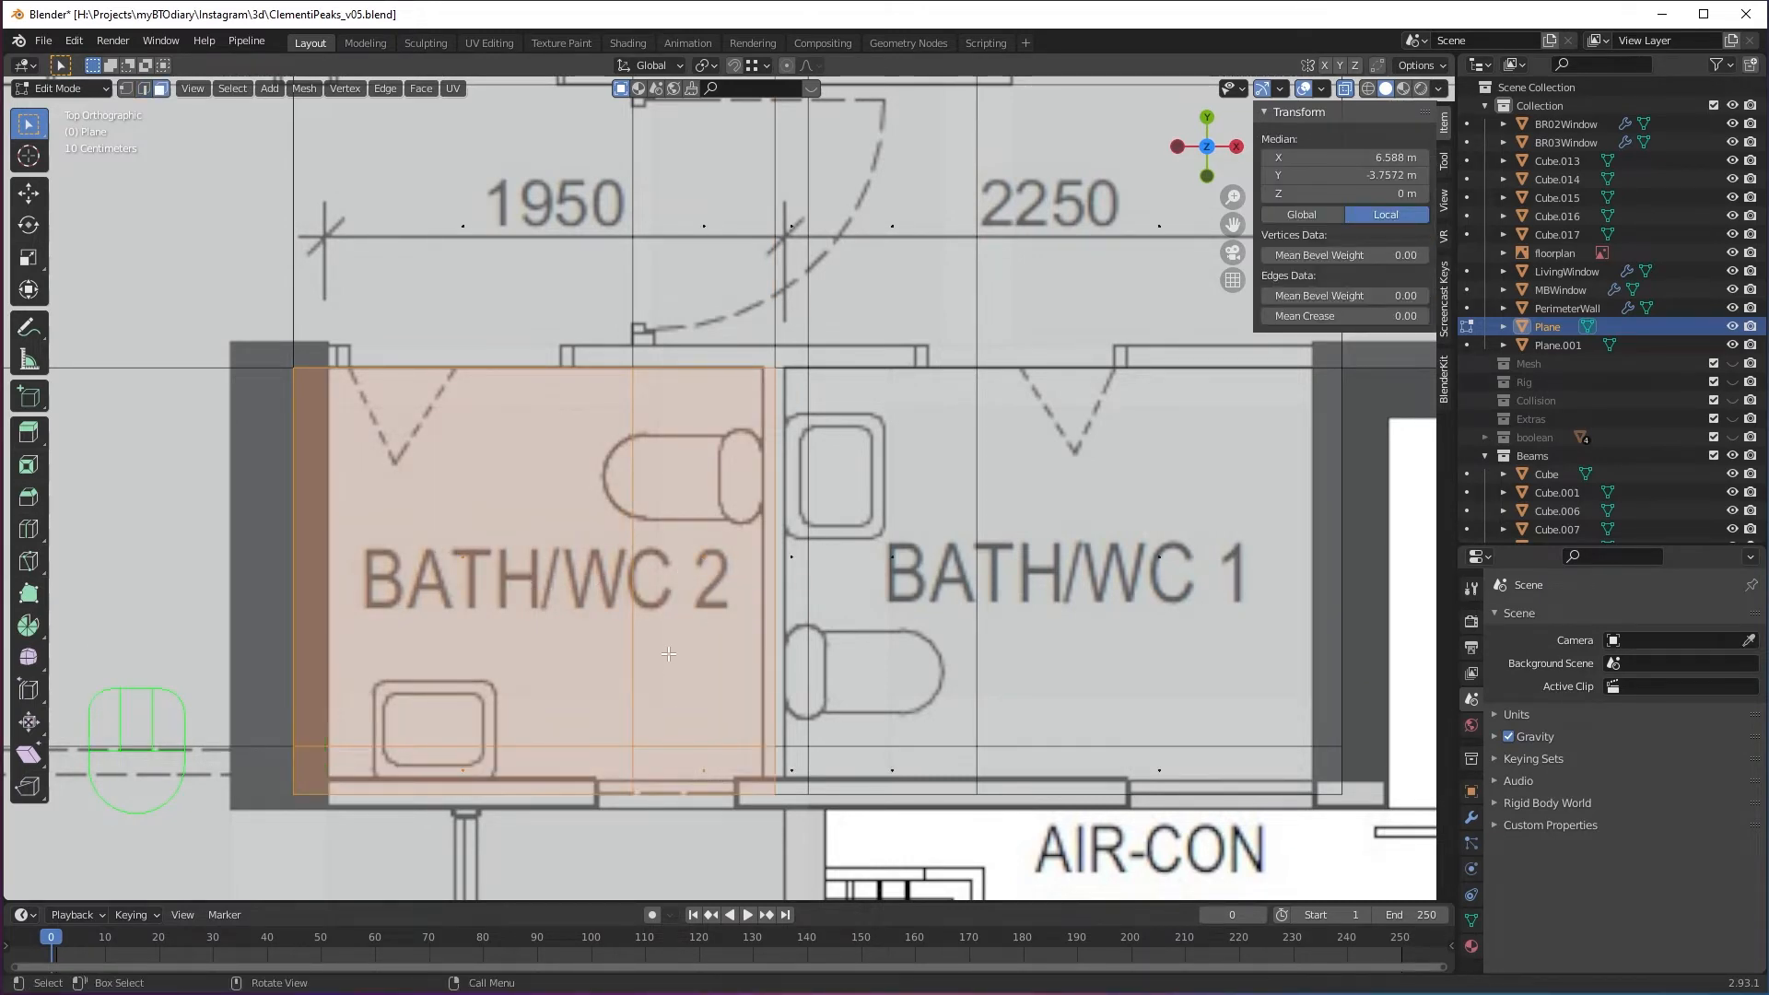
scroll(669, 653, down, 2)
shift+scroll(669, 653, up, 2)
right_click(639, 621)
mouse_move(638, 620)
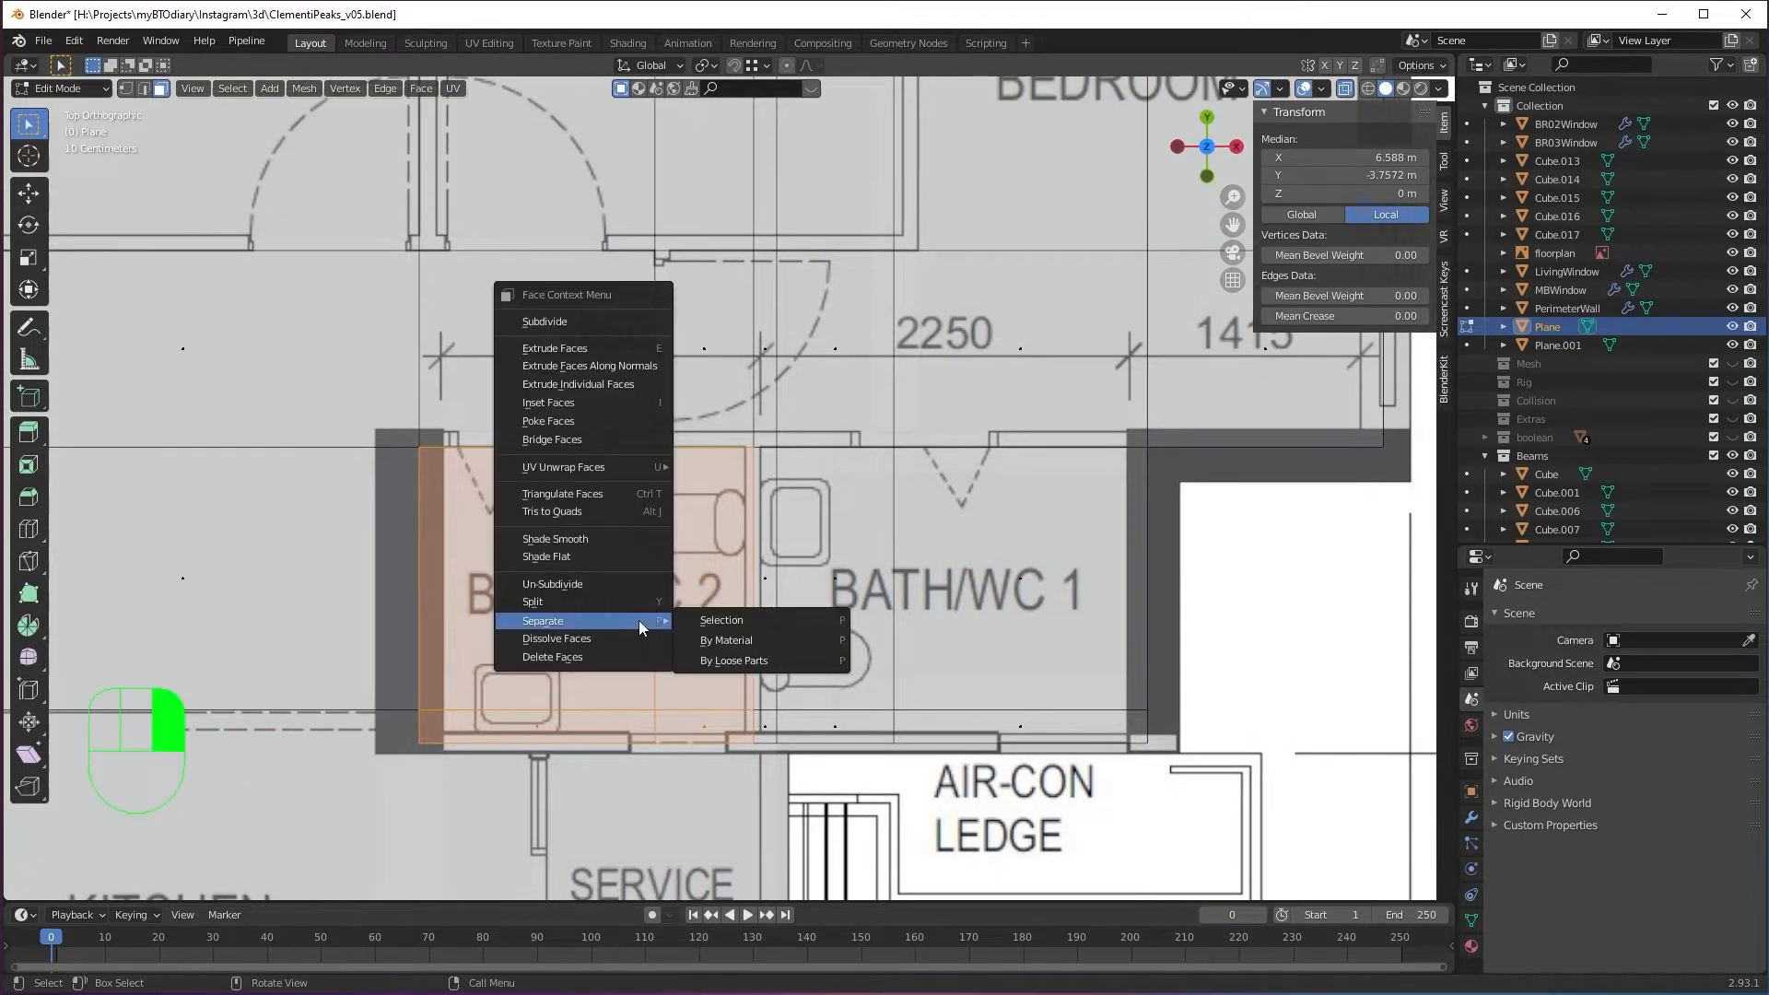
click(744, 618)
Separate all floor faces of Bath/WC 1, including the narrow strips at the walls, into their own object.
shift+scroll(770, 619, down, 2)
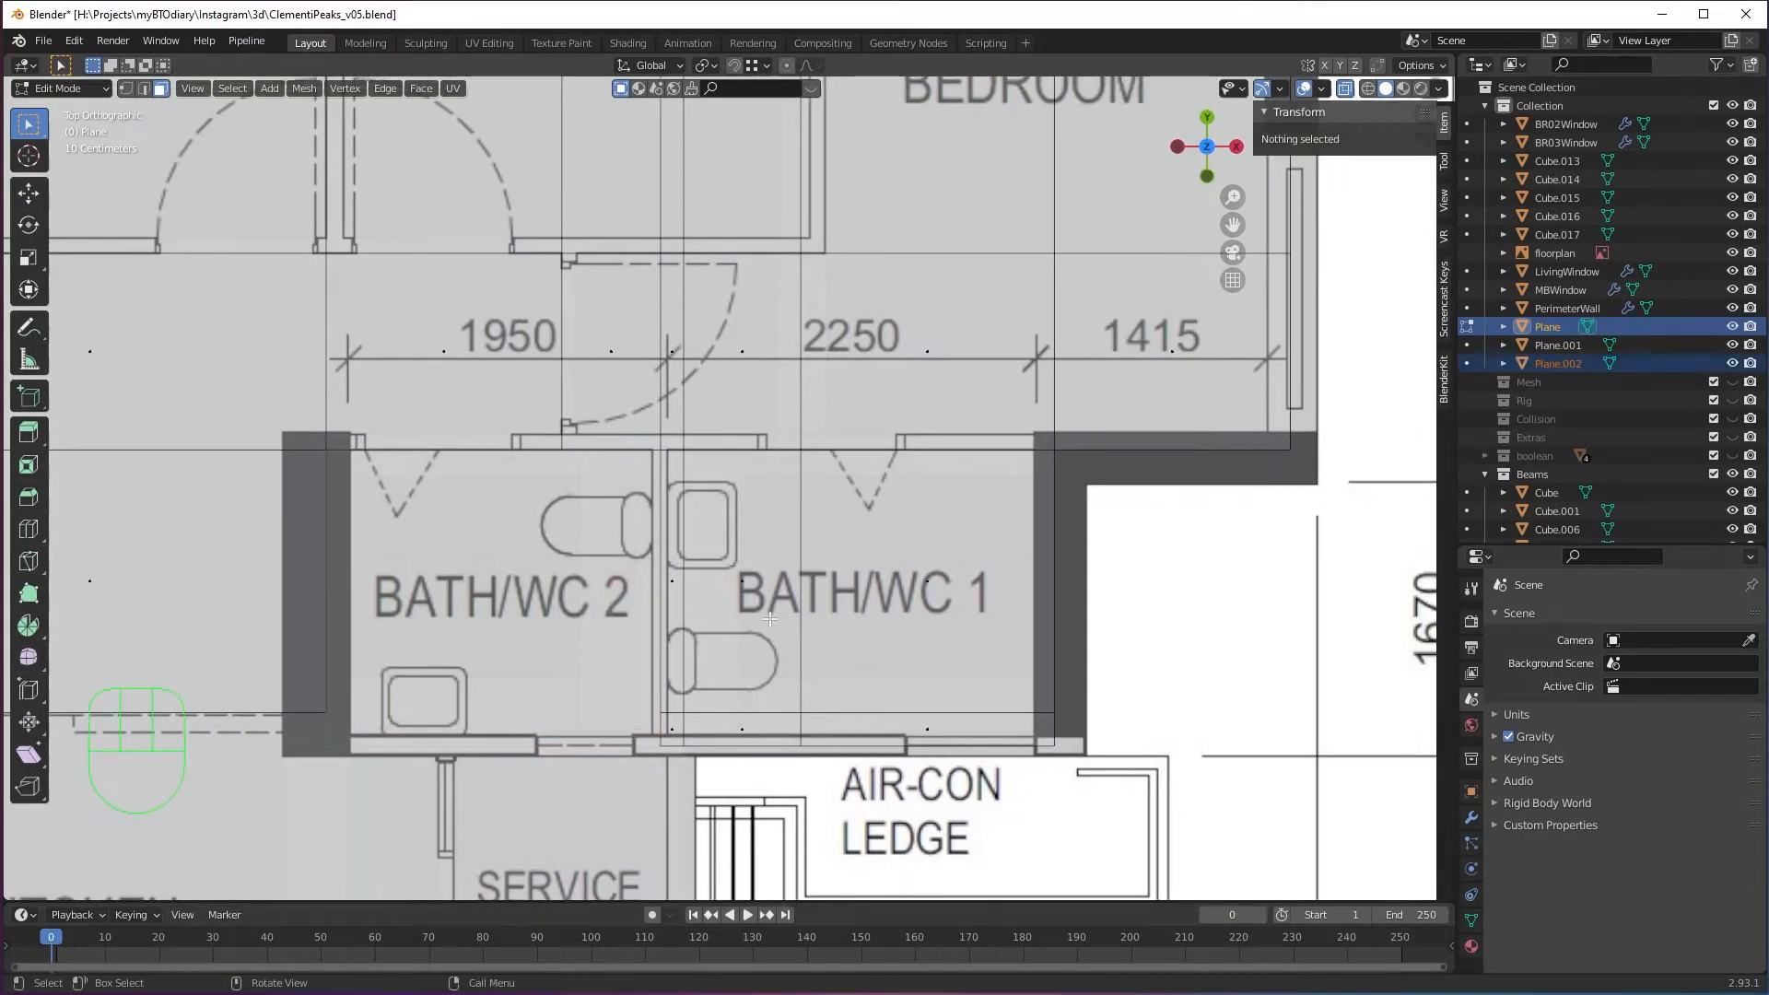
click(671, 576)
shift+click(739, 586)
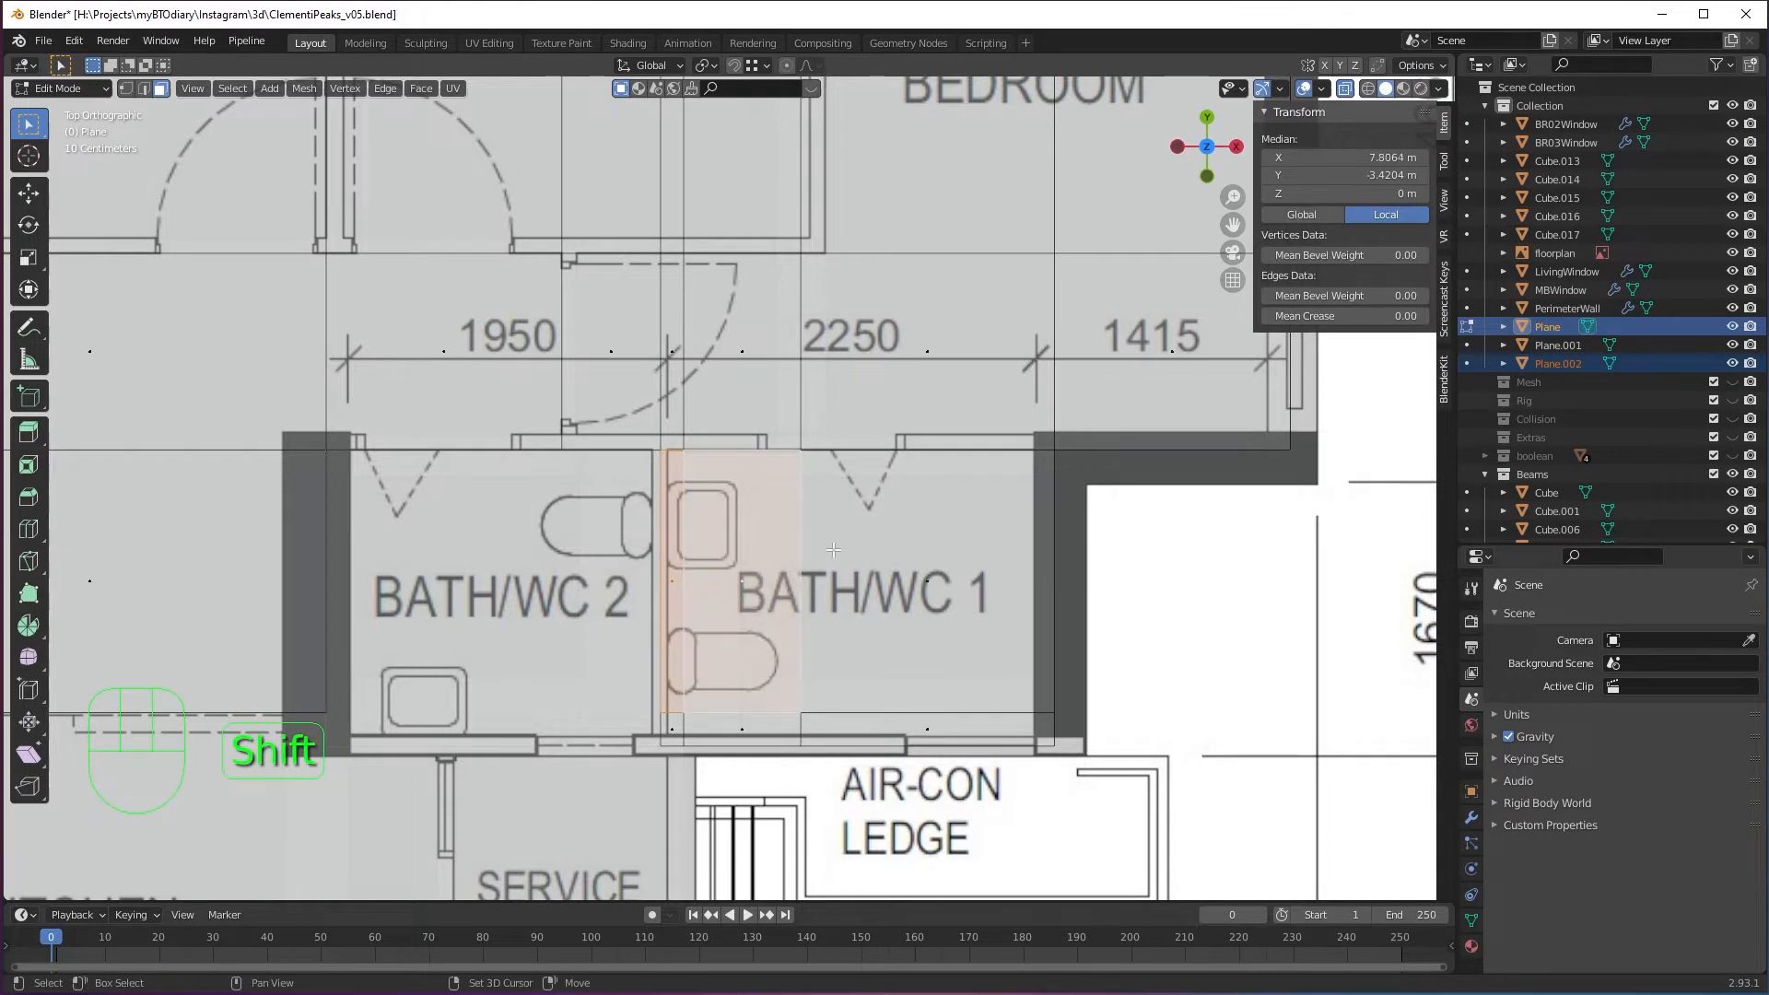
shift+click(908, 594)
shift+click(815, 733)
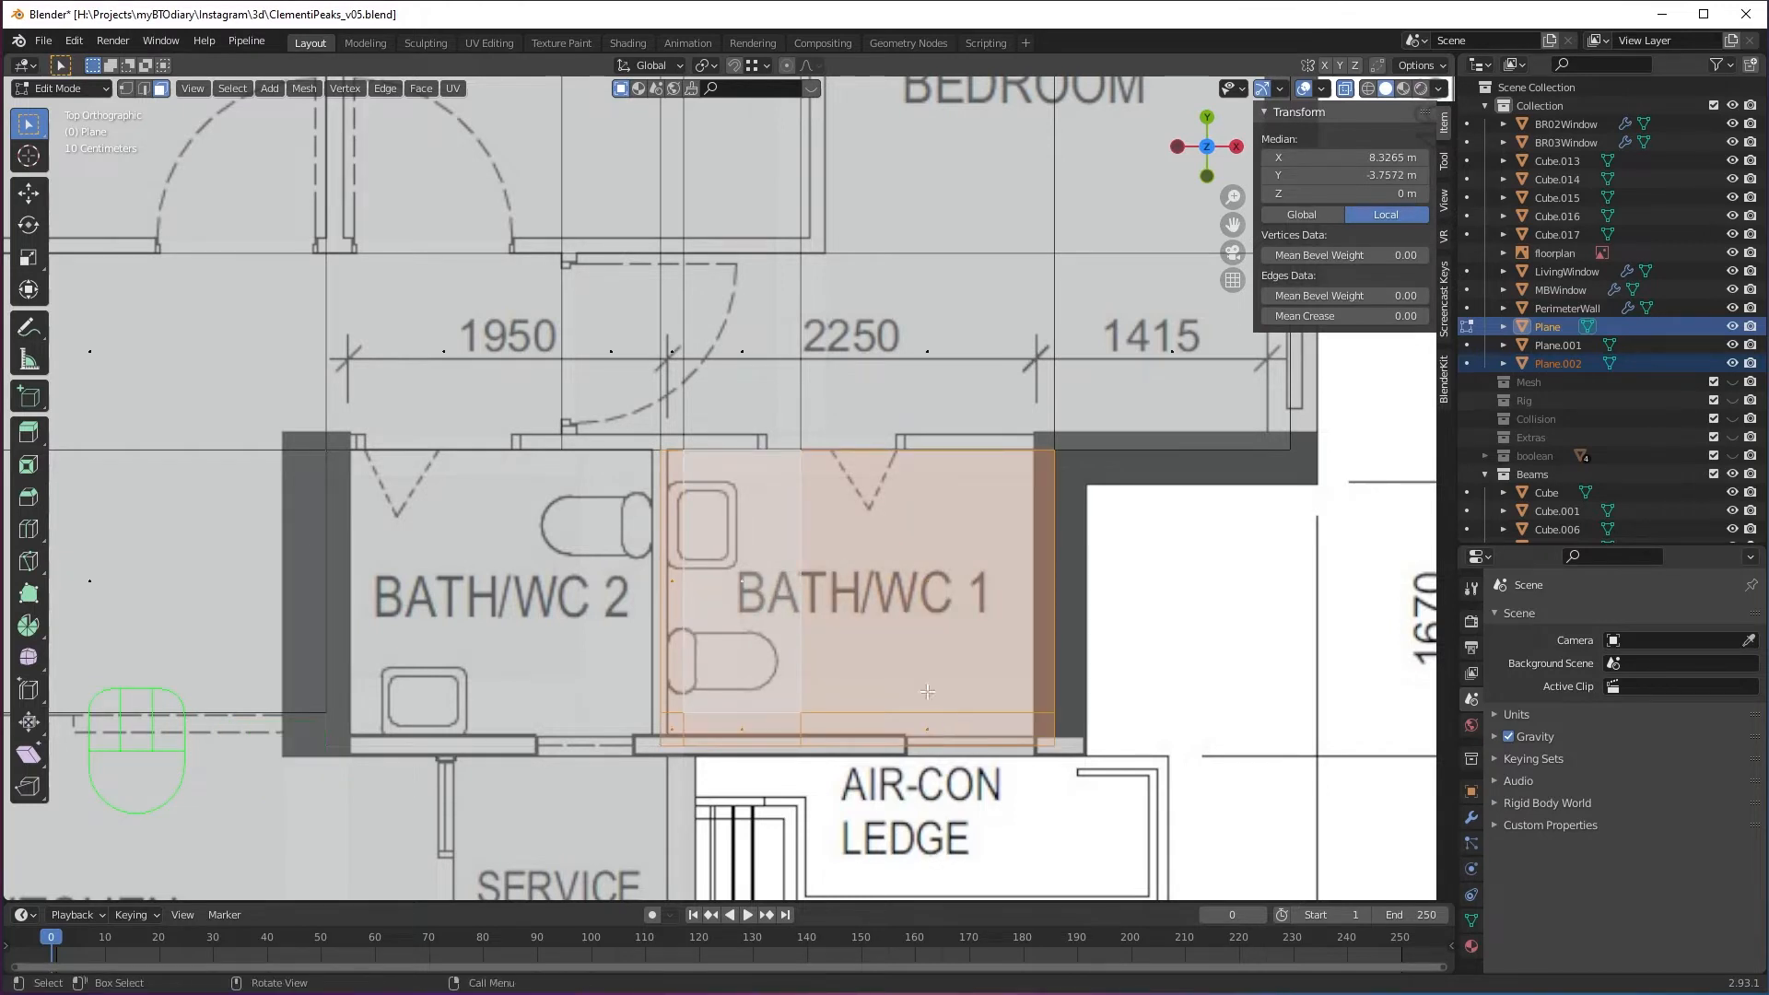
right_click(931, 645)
mouse_move(932, 645)
click(1031, 644)
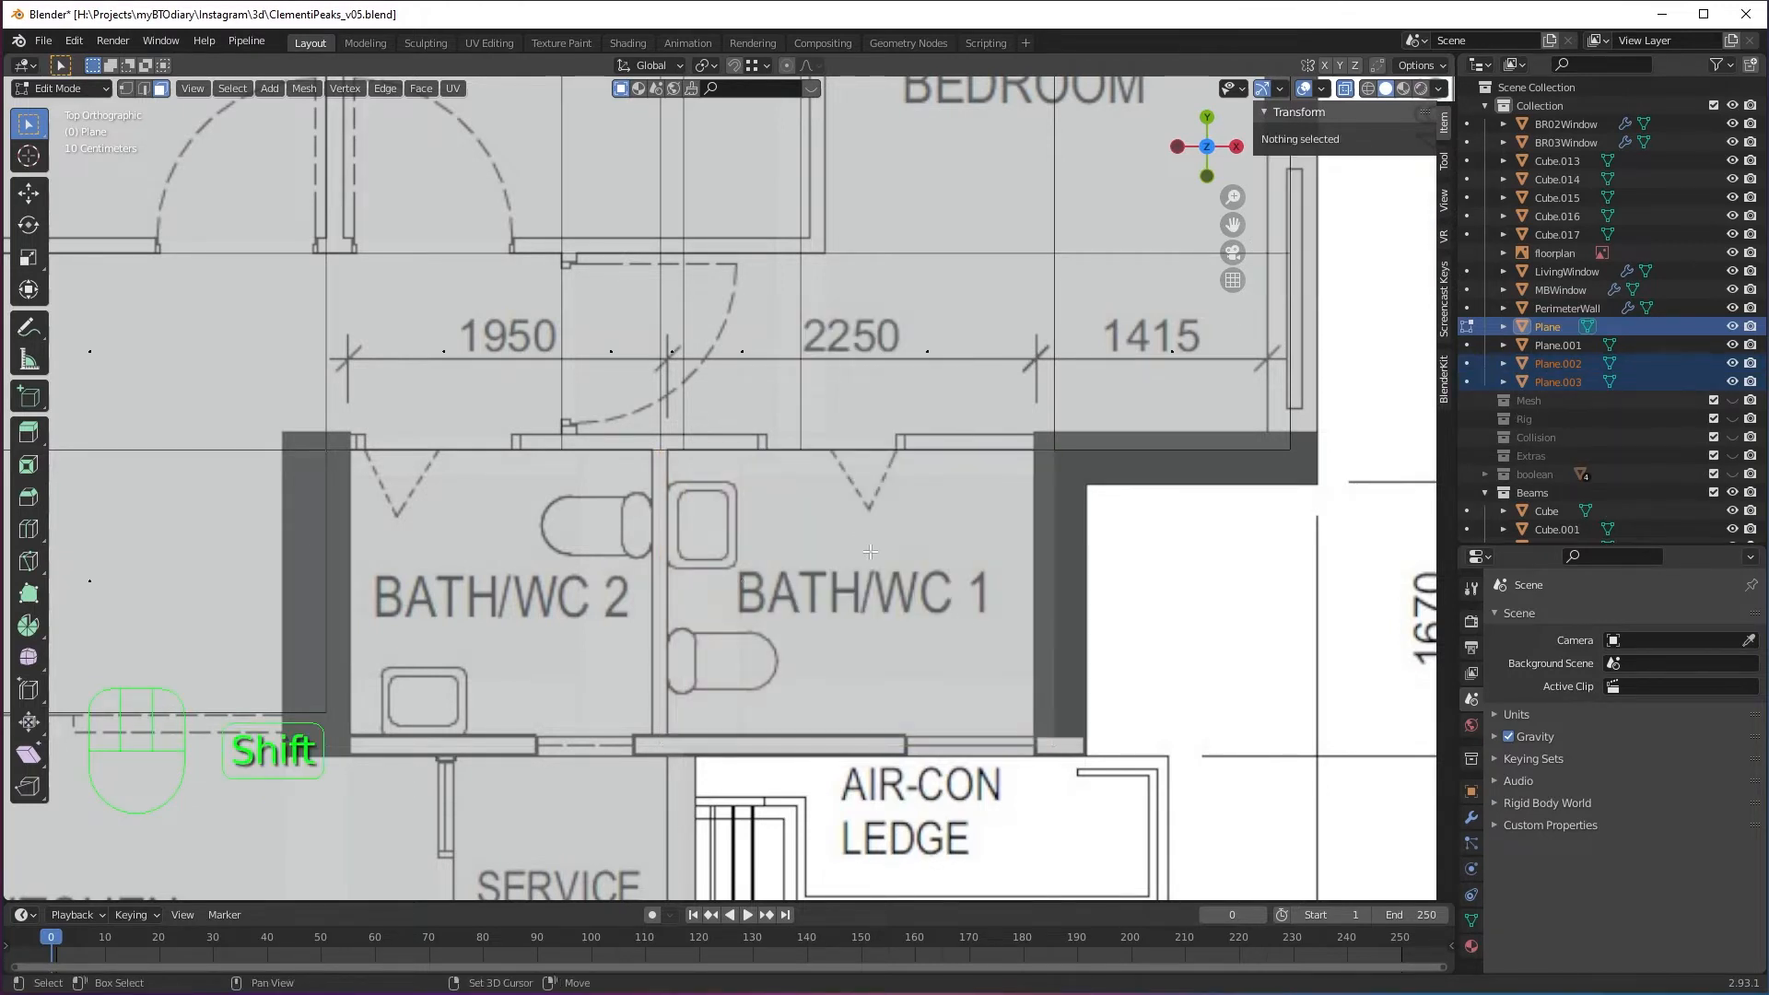
Select the floor faces covering the main bedroom and its entrance passage.
shift+scroll(663, 765, up, 4)
shift+middle_drag(663, 764, 825, 716)
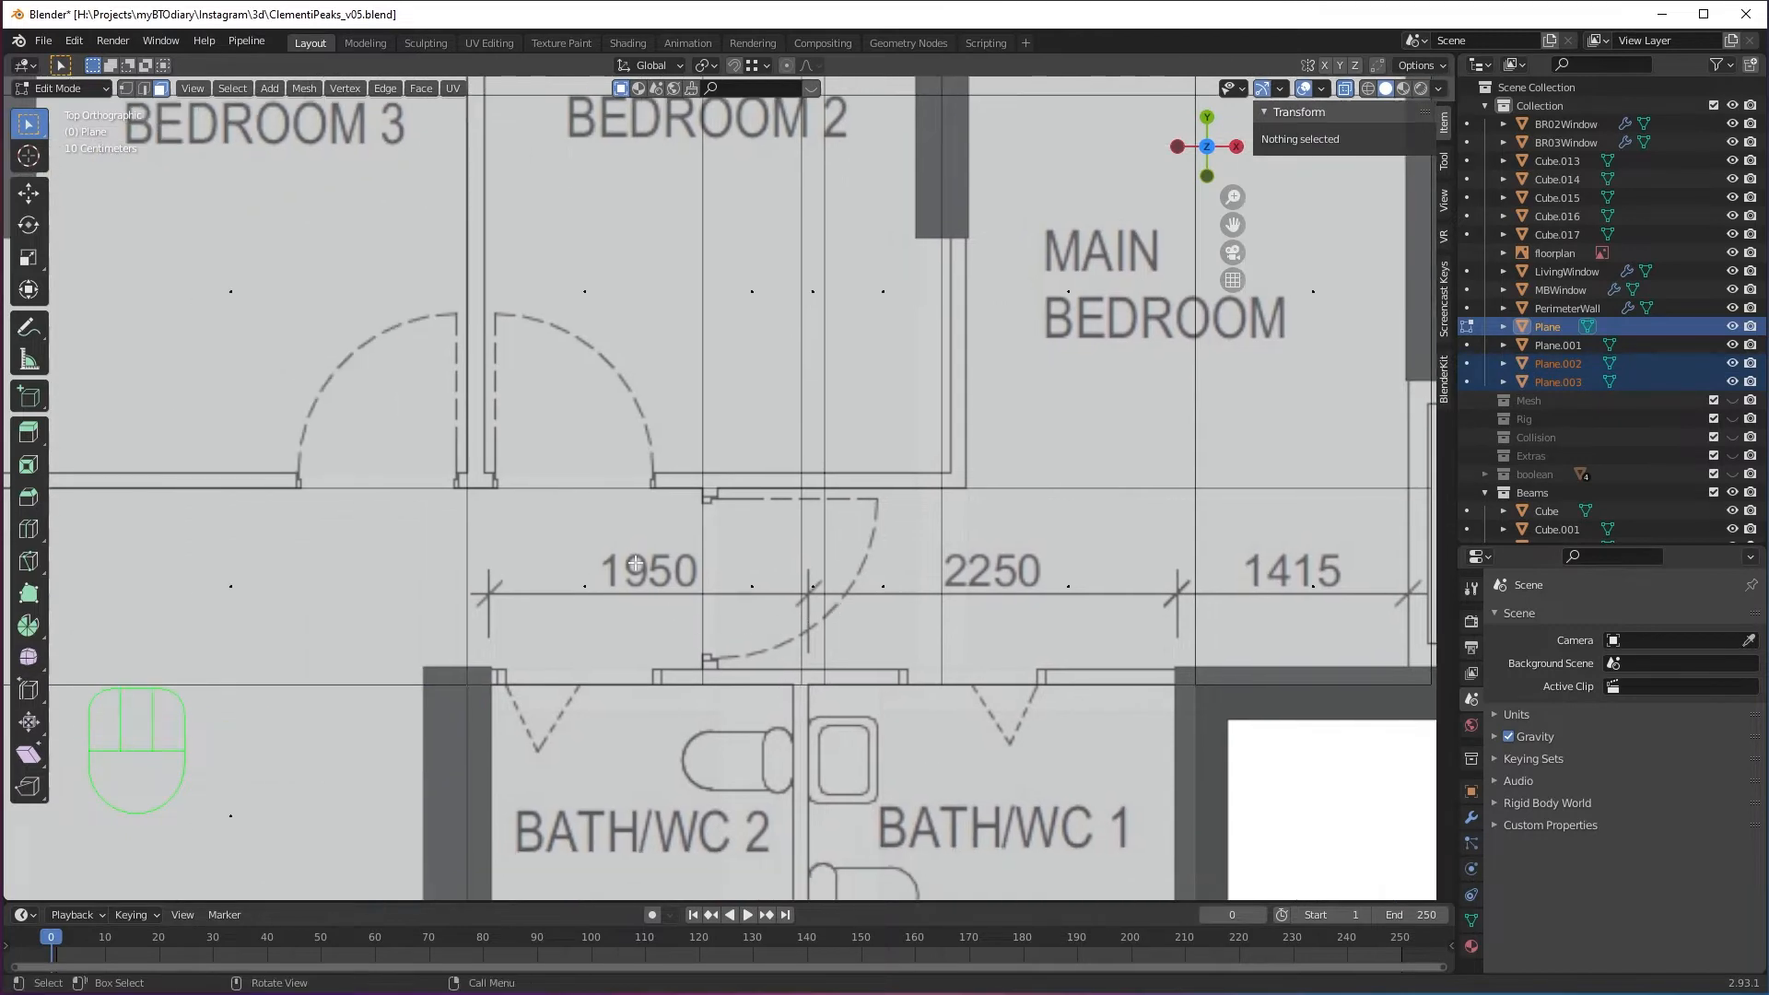
drag(730, 565, 1006, 623)
shift+middle_drag(1006, 622, 843, 667)
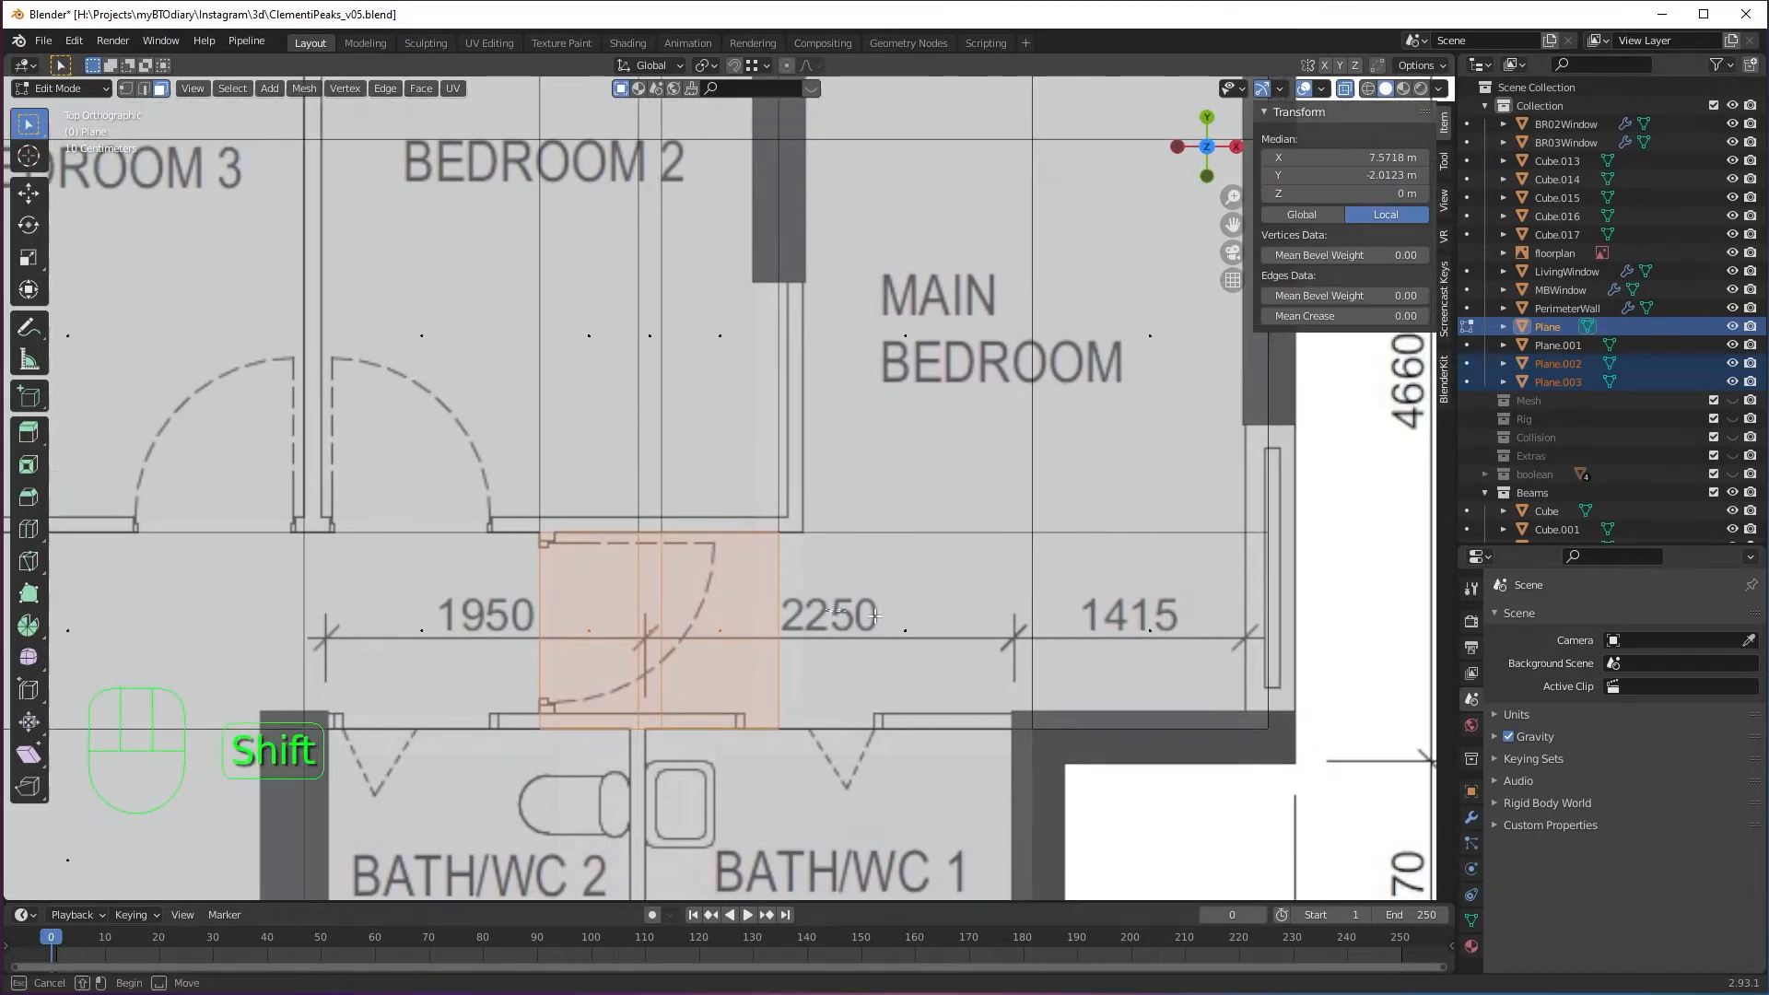
shift+drag(855, 590, 1214, 667)
shift+middle_drag(1061, 503, 1020, 600)
shift+drag(850, 390, 1129, 529)
shift+drag(829, 146, 1141, 232)
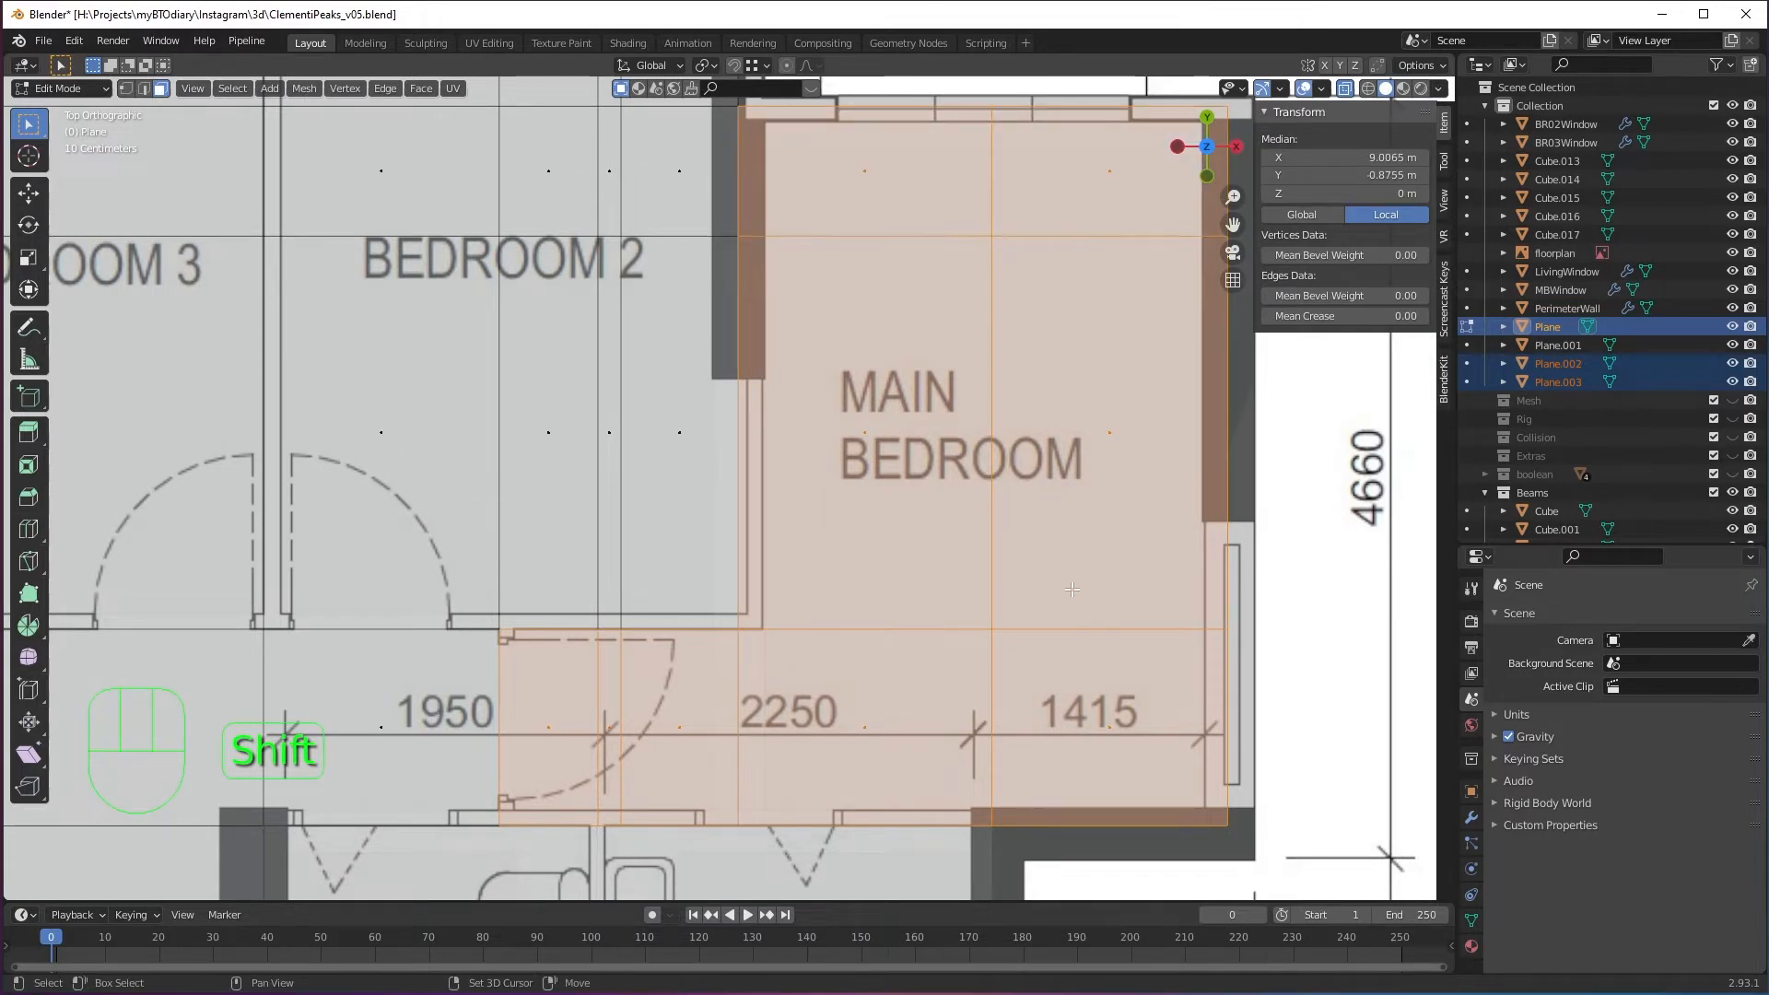
shift+middle_drag(755, 720, 806, 811)
scroll(826, 556, down, 2)
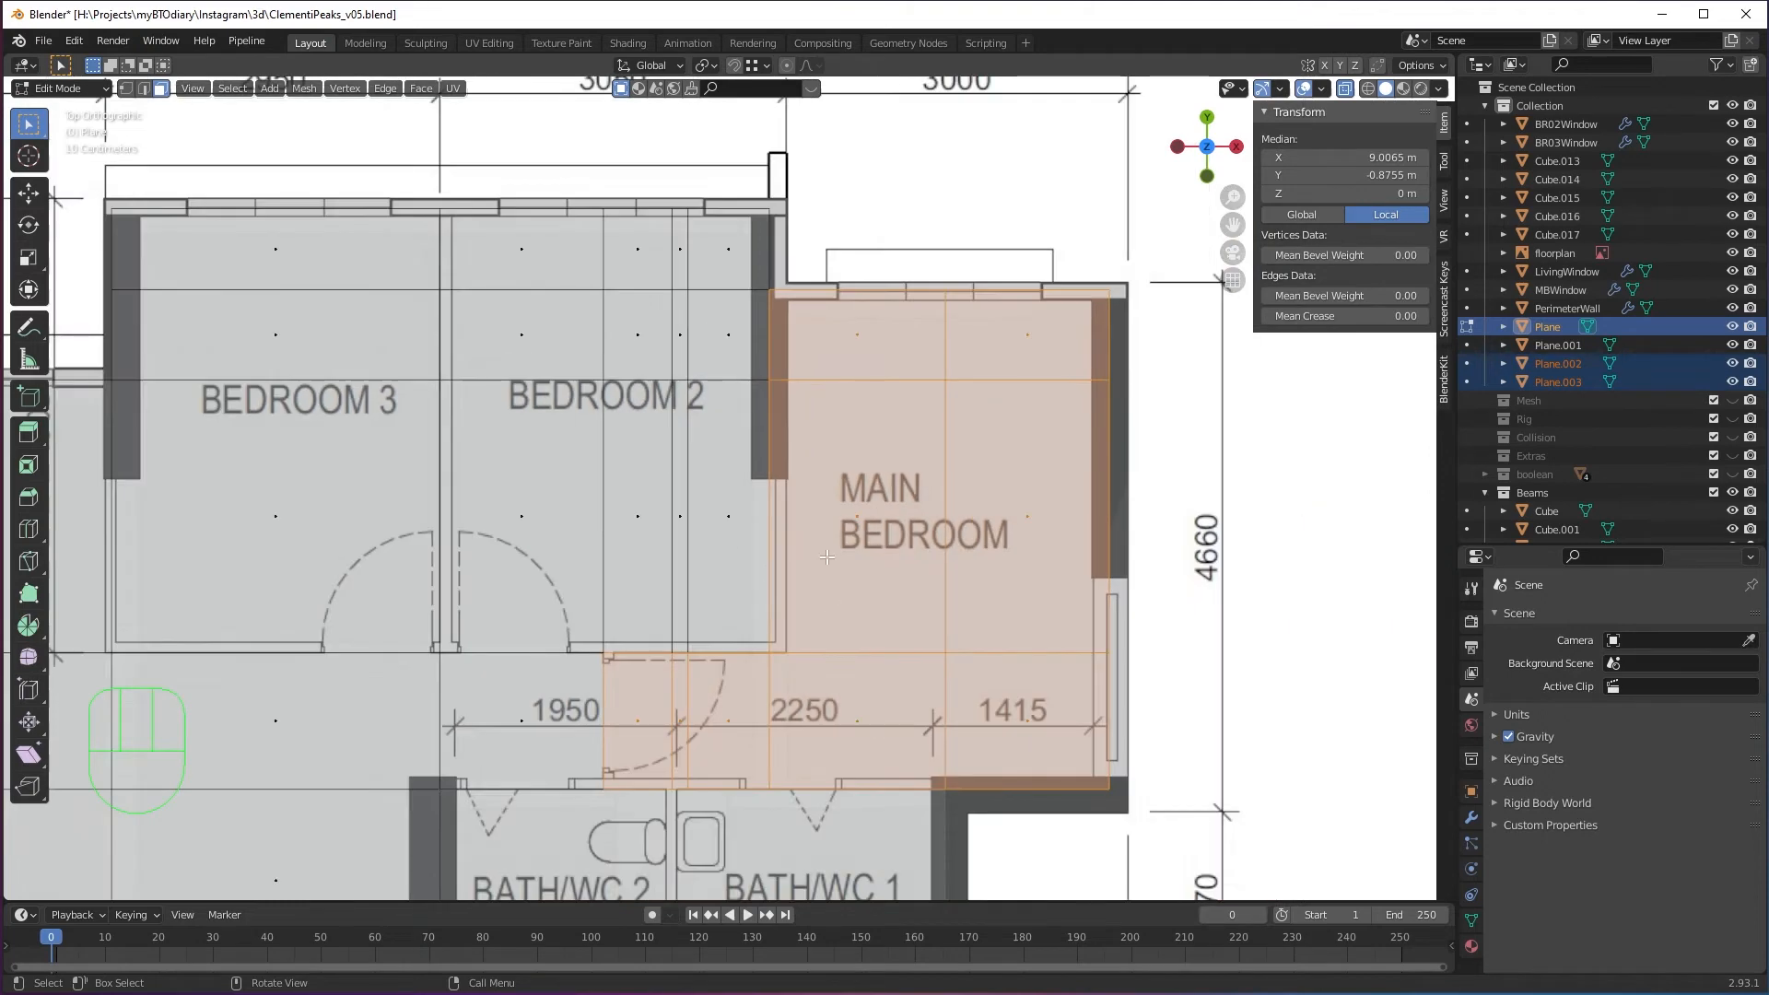
Move the column of floor vertices between Bedroom 2 and the main bedroom about 0.1 m along X onto the dividing wall.
key(1)
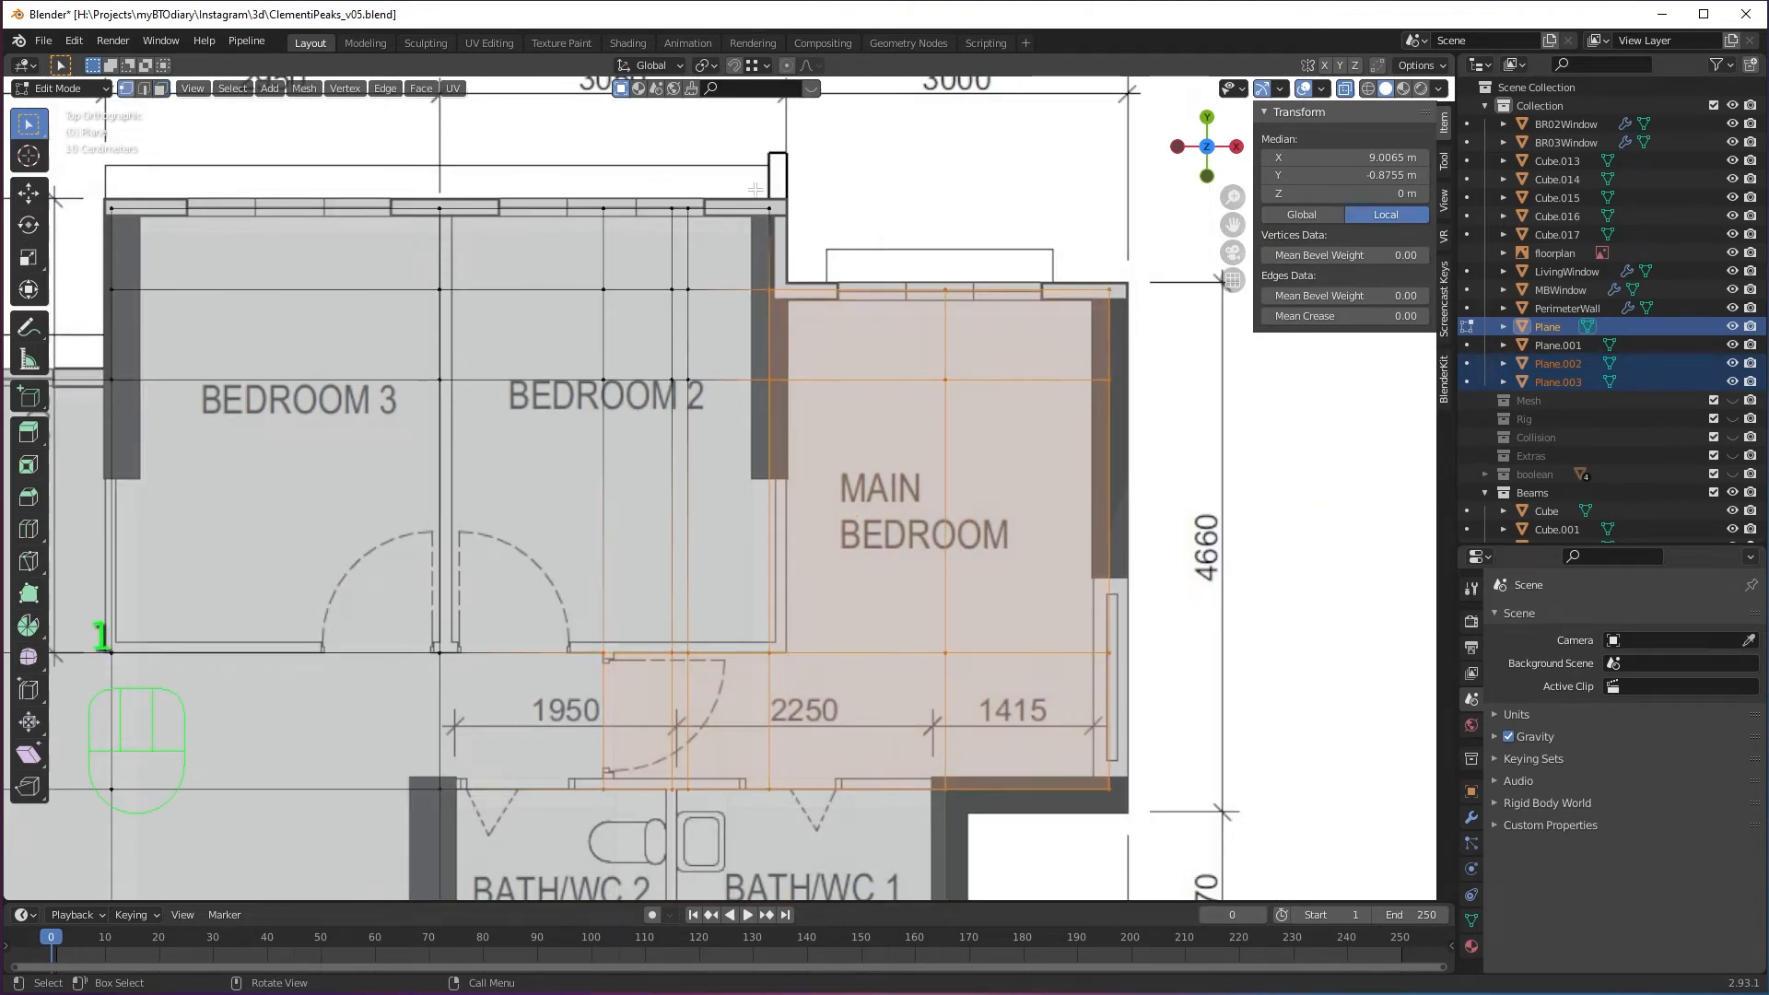
drag(755, 189, 831, 806)
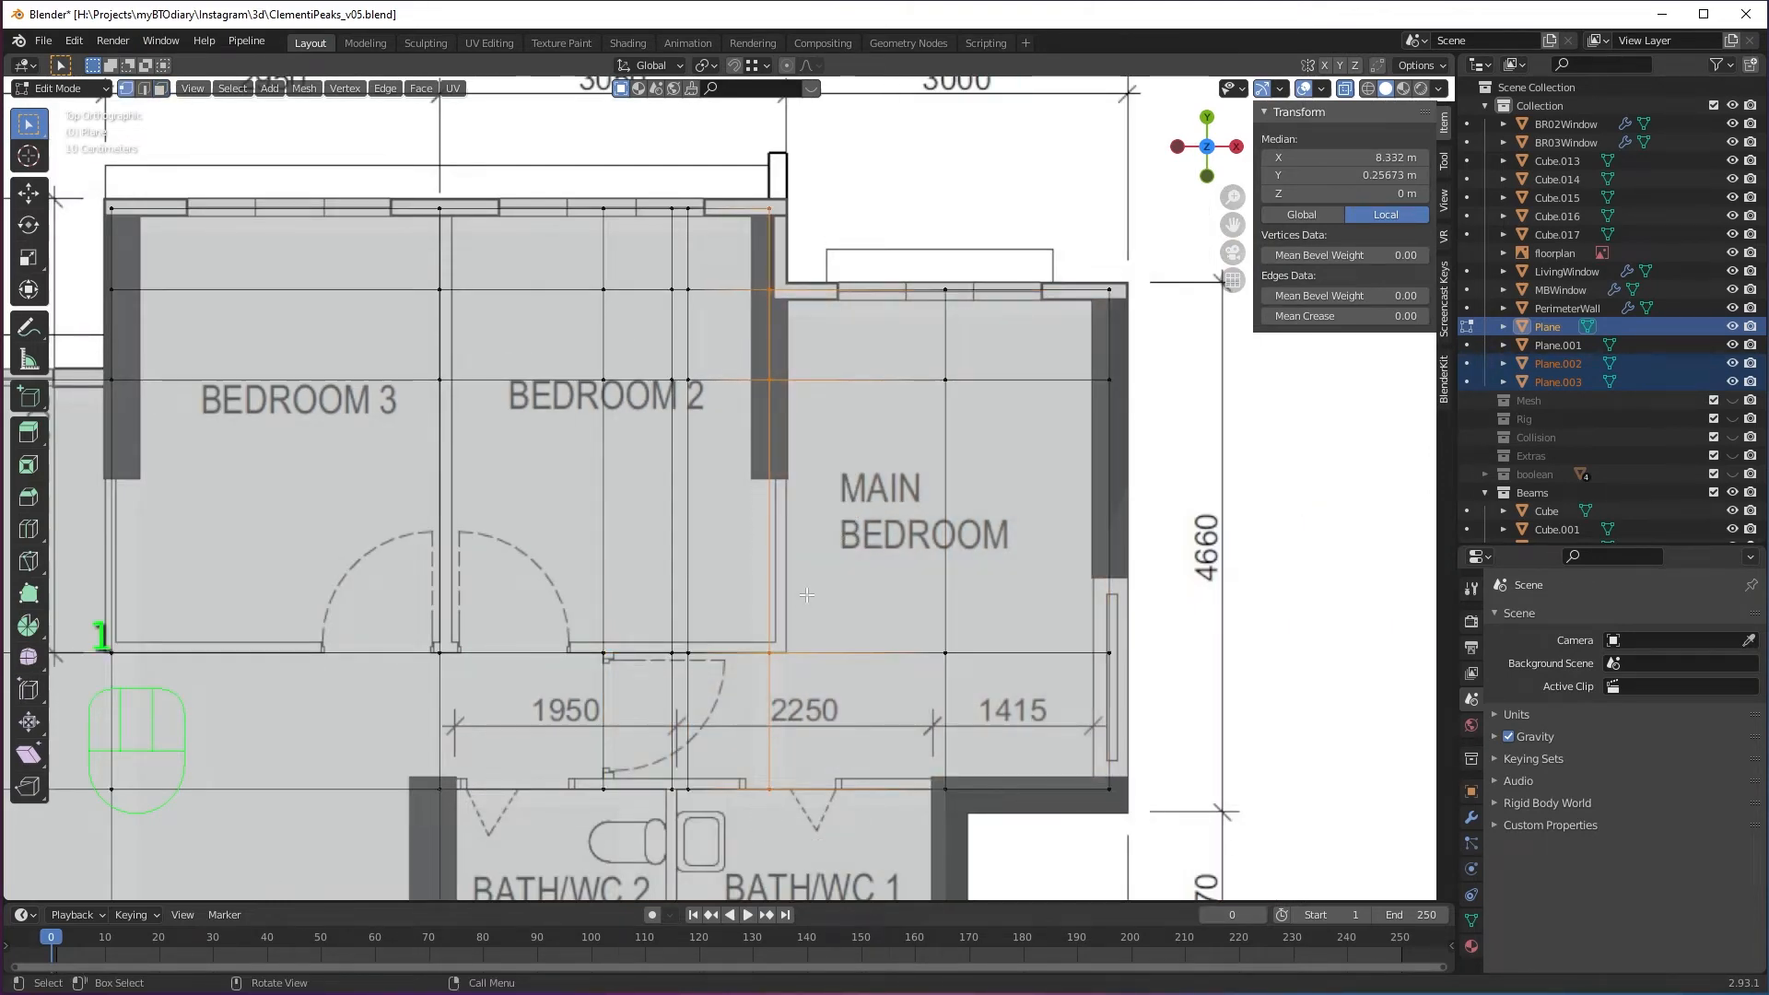
shift+middle_drag(806, 595, 794, 525)
scroll(794, 525, up, 2)
key(g)
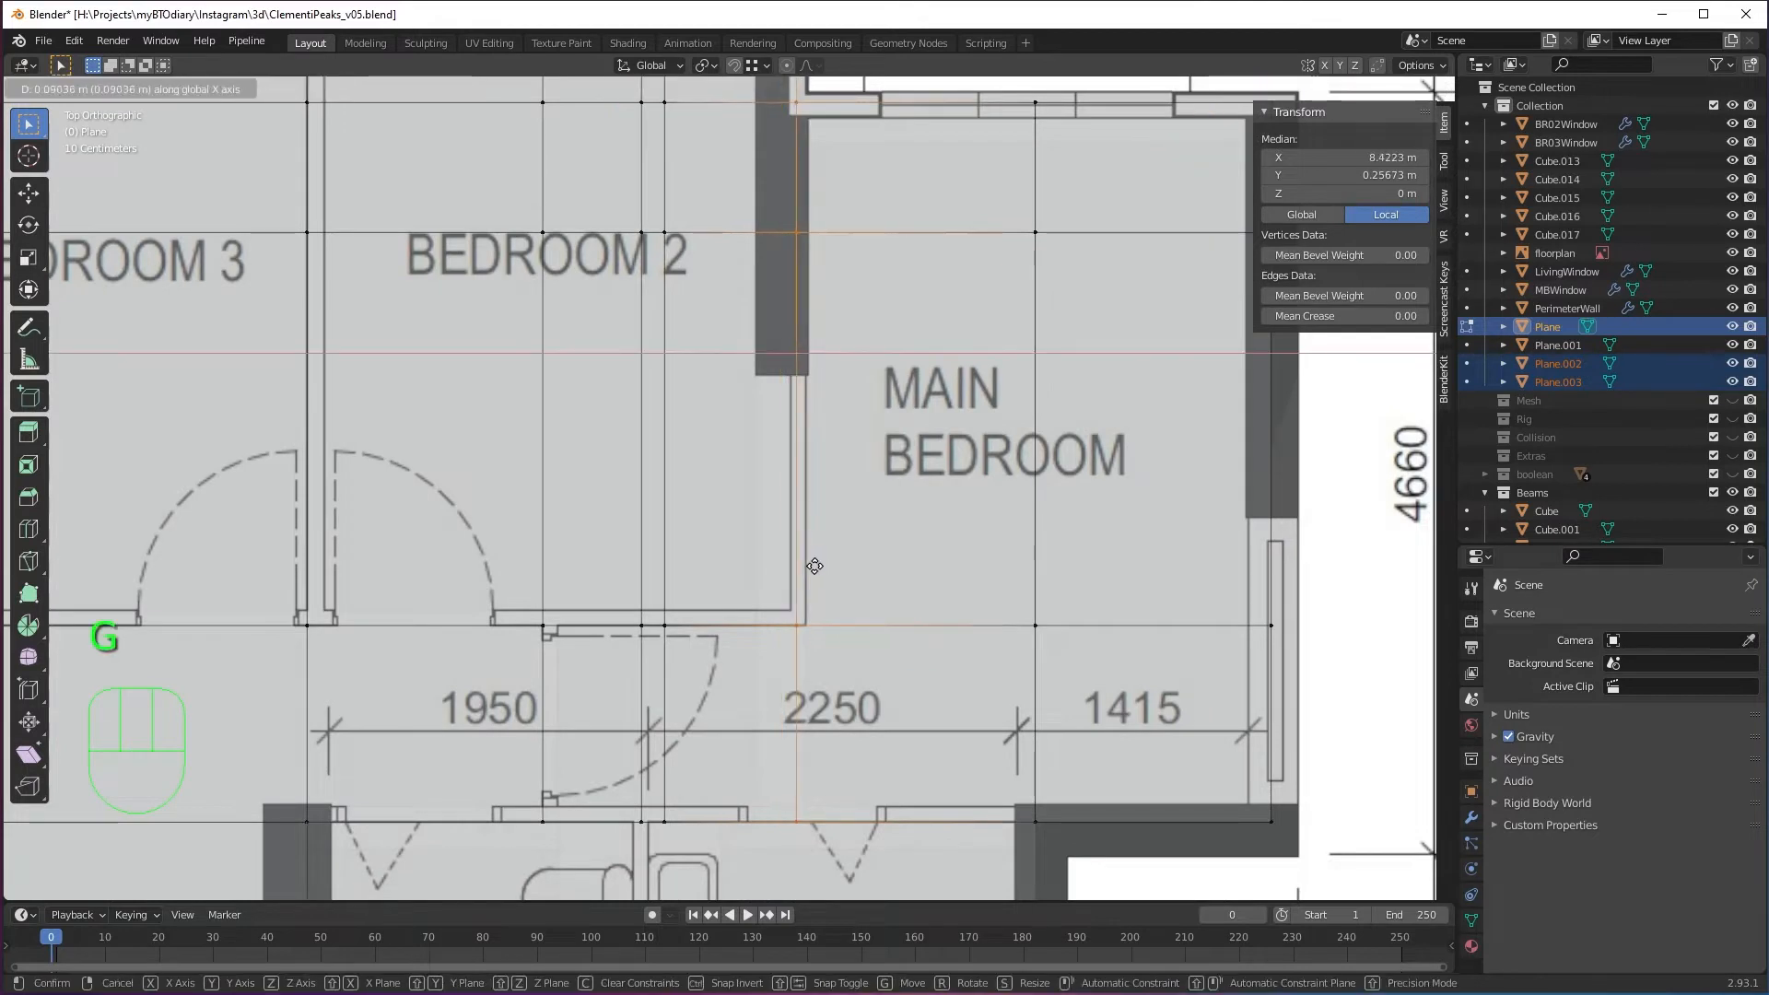
click(817, 567)
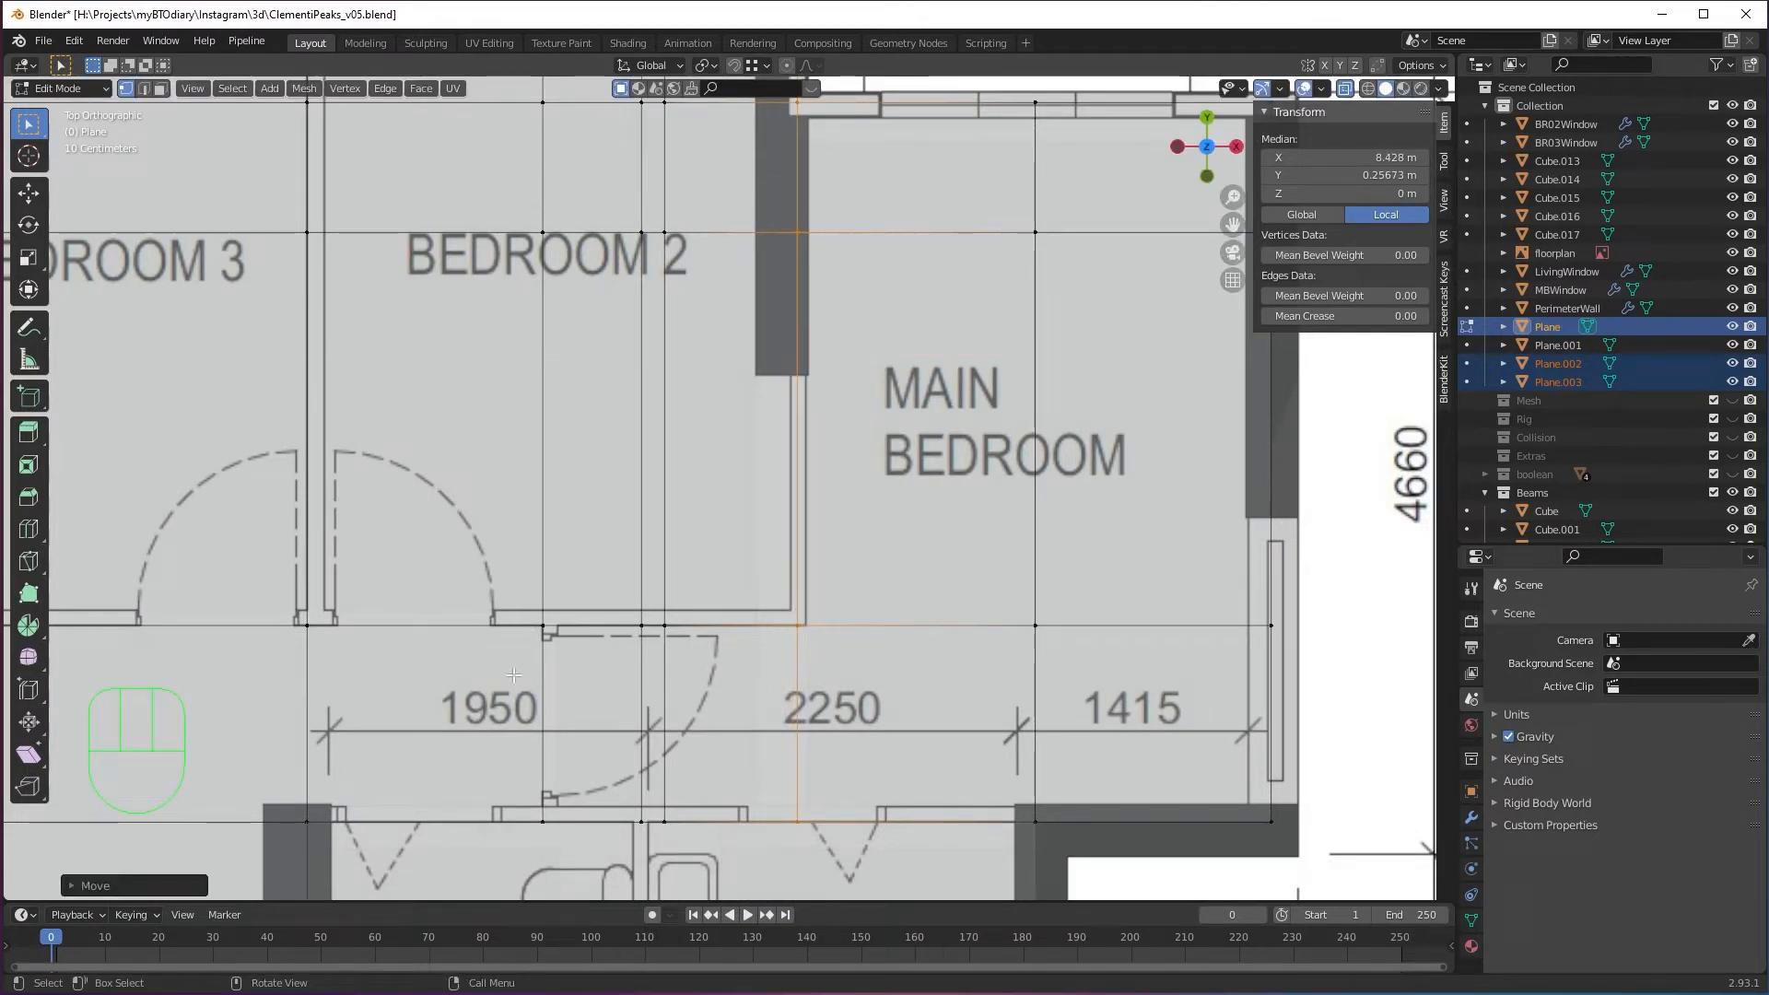
Separate the floor faces of the main bedroom and its entrance passage into their own object.
key(3)
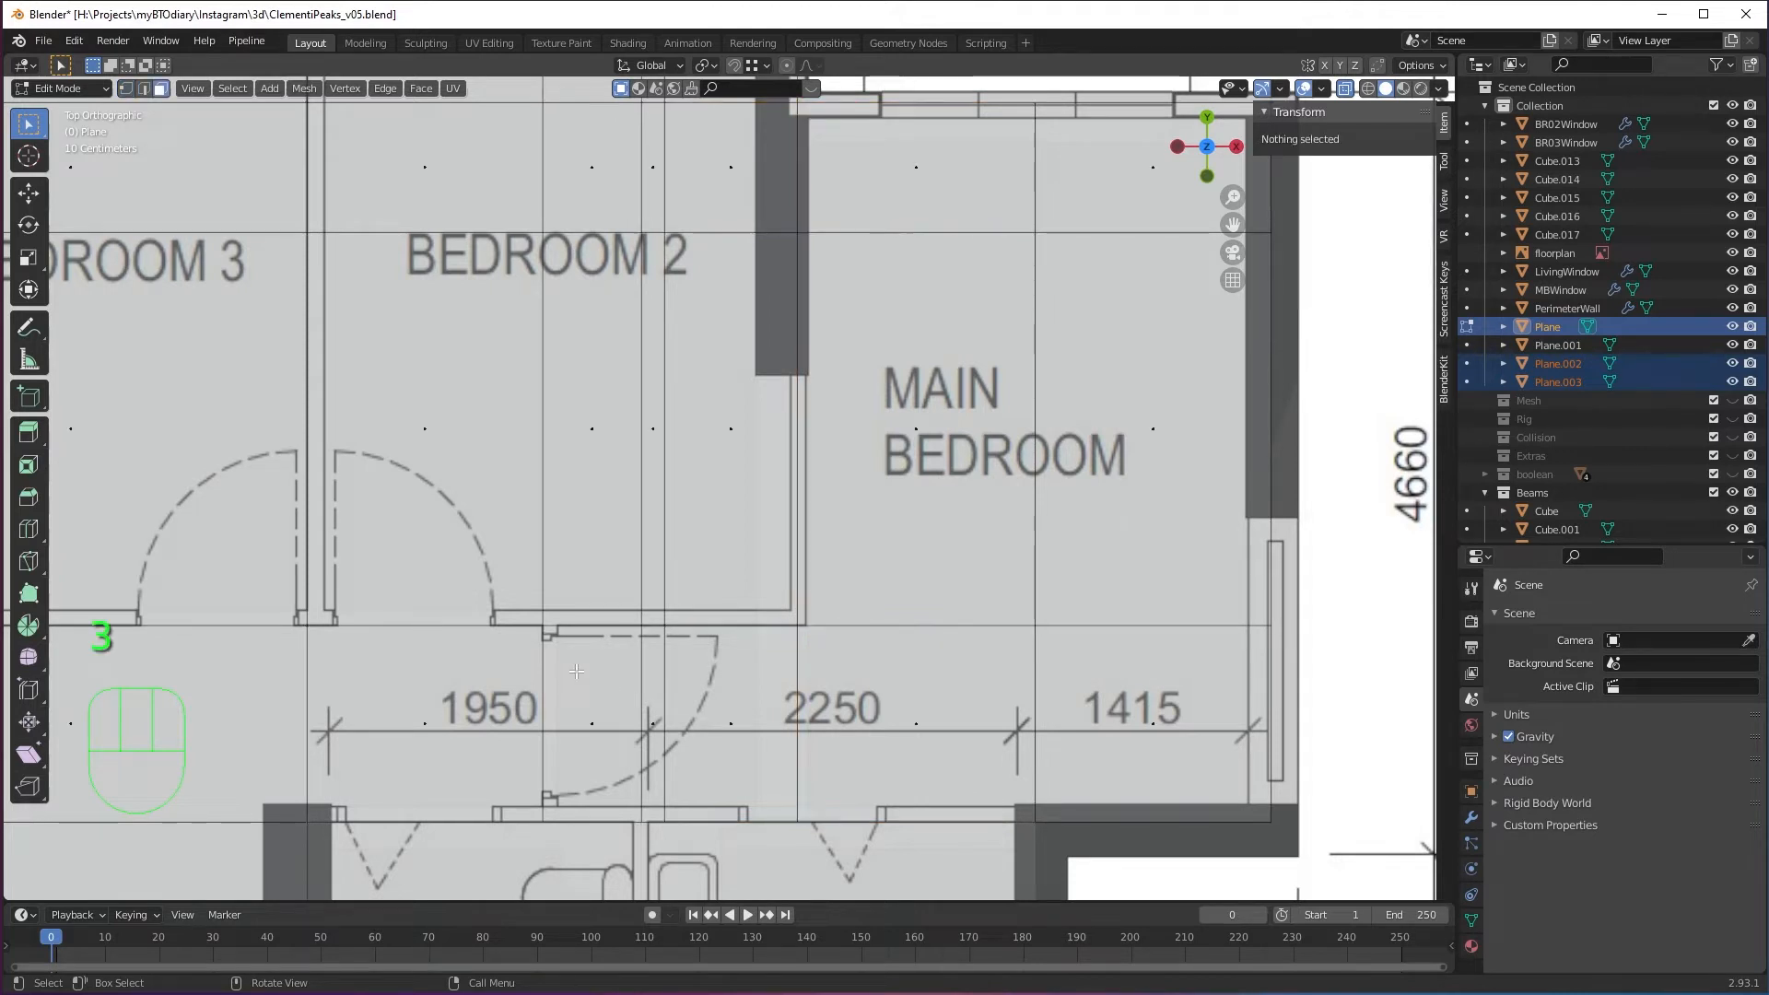
drag(564, 675, 1227, 761)
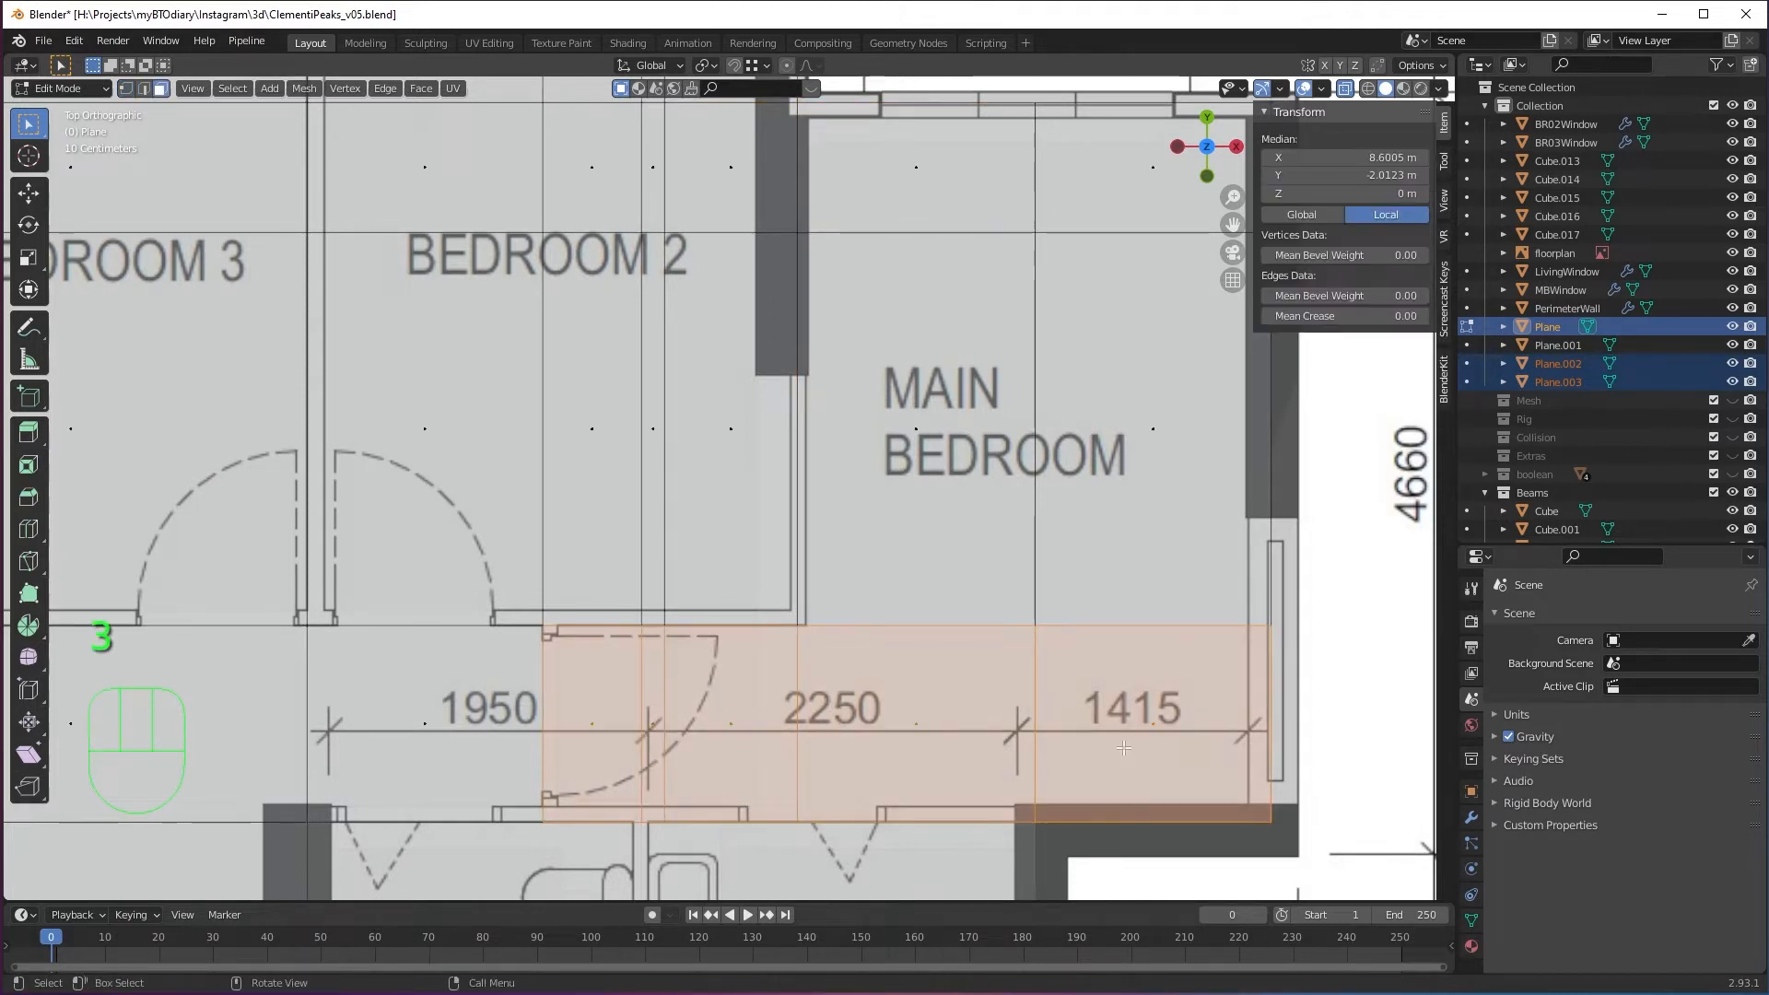
shift+middle_drag(850, 375, 778, 549)
shift+drag(778, 549, 1114, 680)
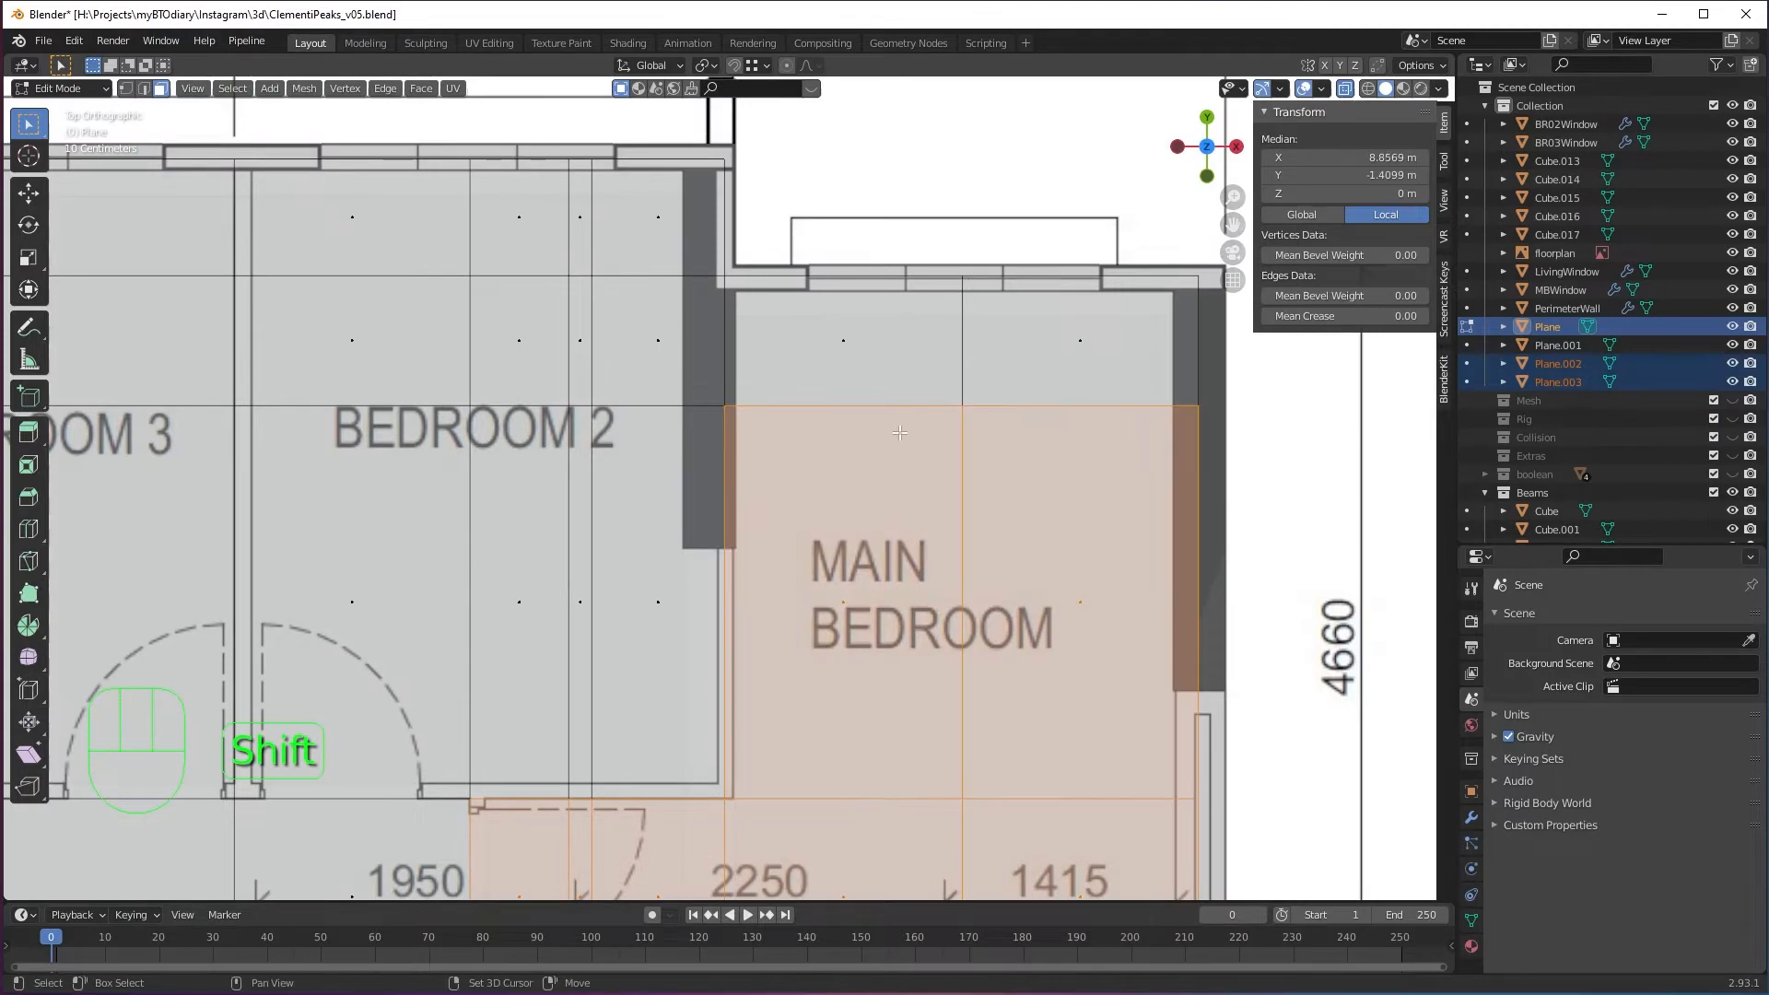
shift+drag(807, 329, 1097, 369)
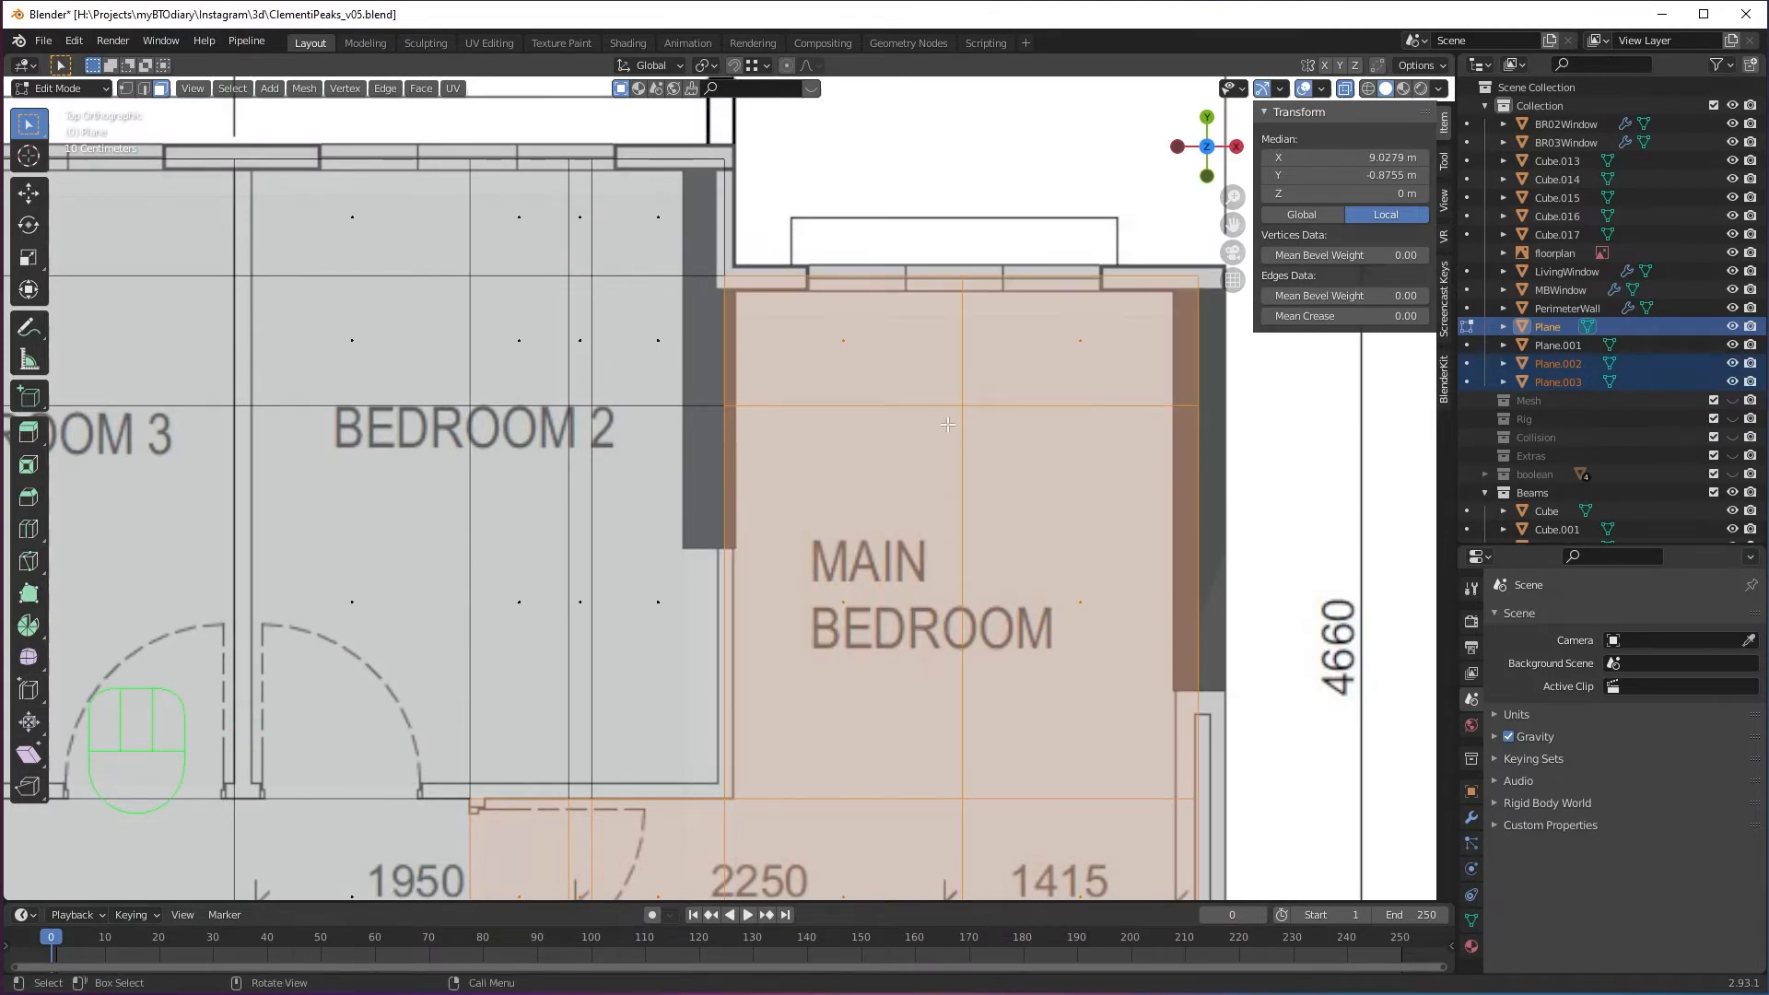
scroll(947, 424, down, 4)
right_click(876, 488)
mouse_move(875, 488)
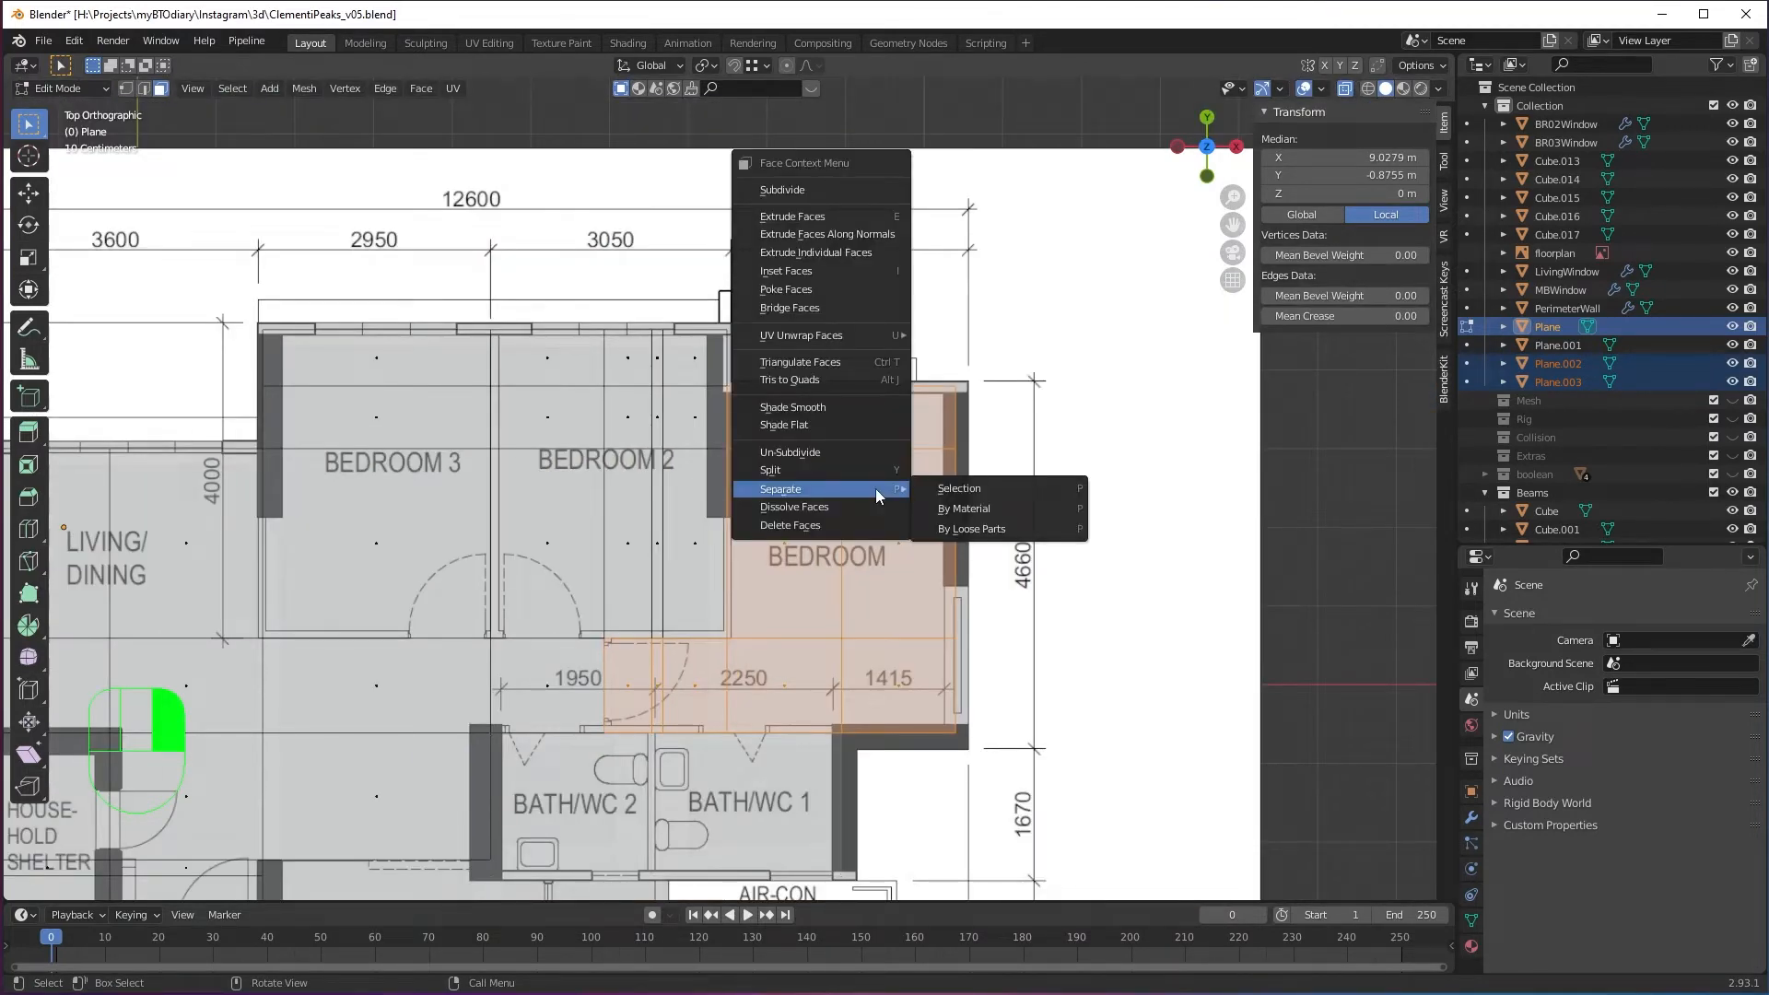
click(959, 492)
shift+middle_drag(532, 441, 701, 497)
scroll(701, 498, up, 1)
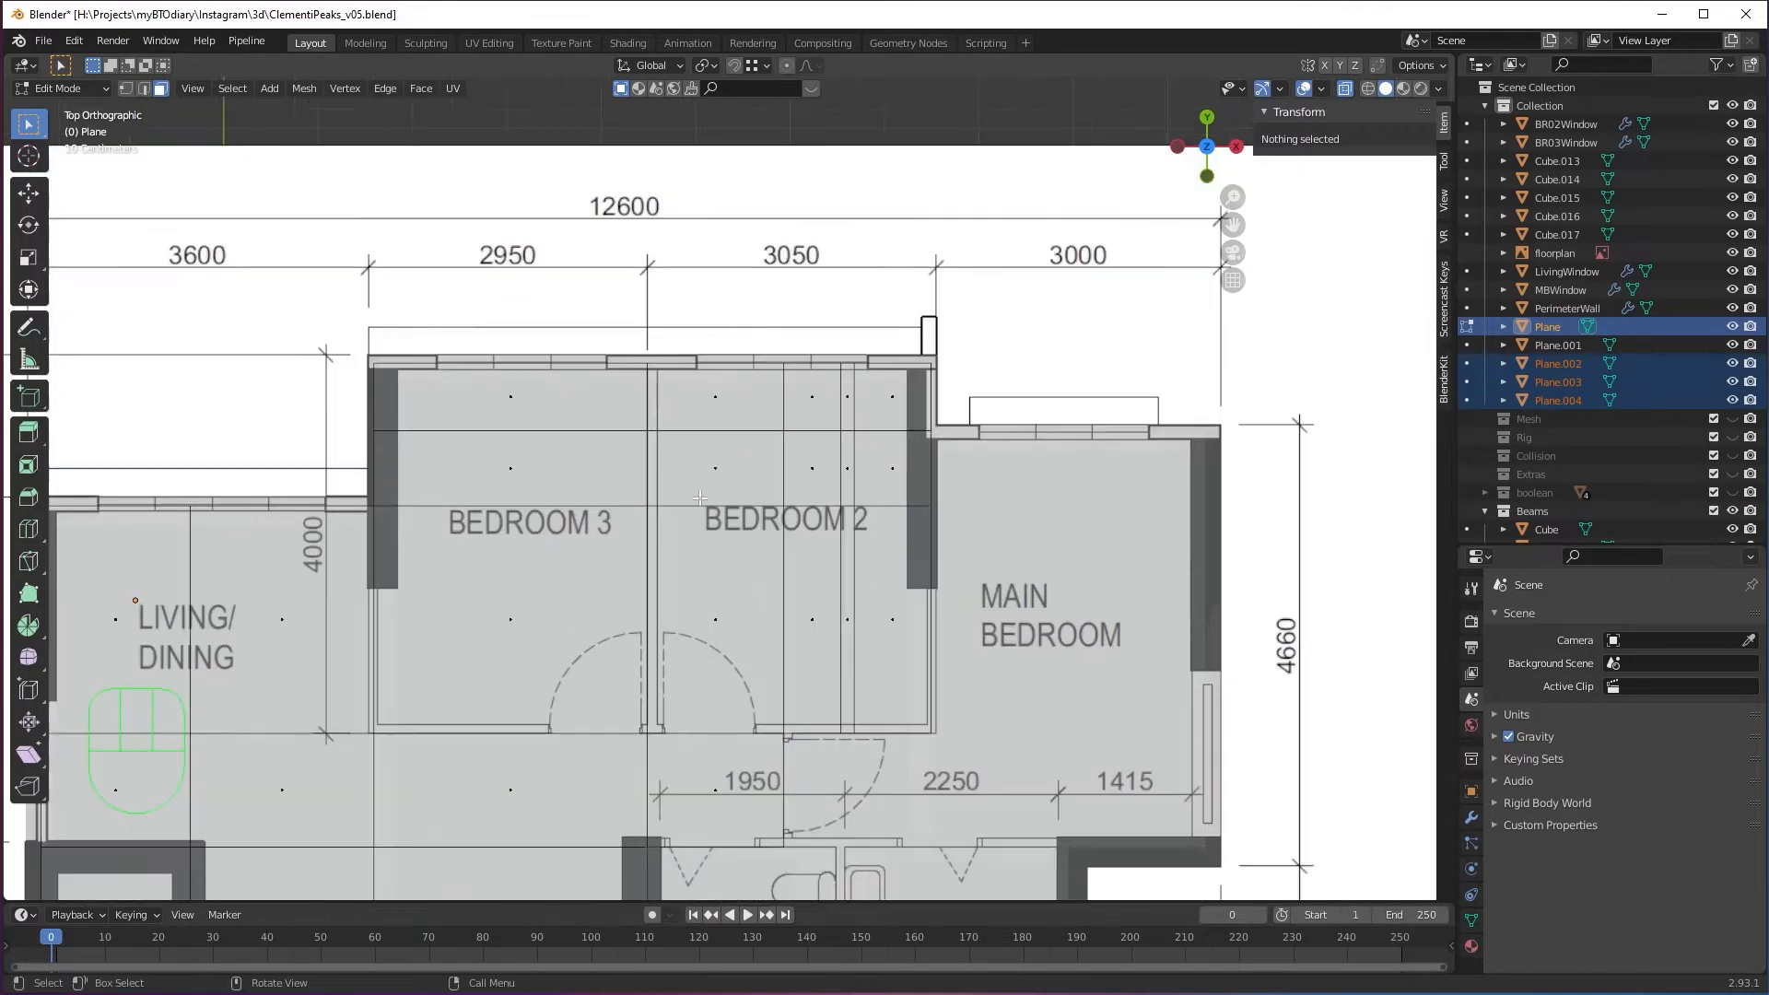
shift+middle_drag(663, 652, 783, 461)
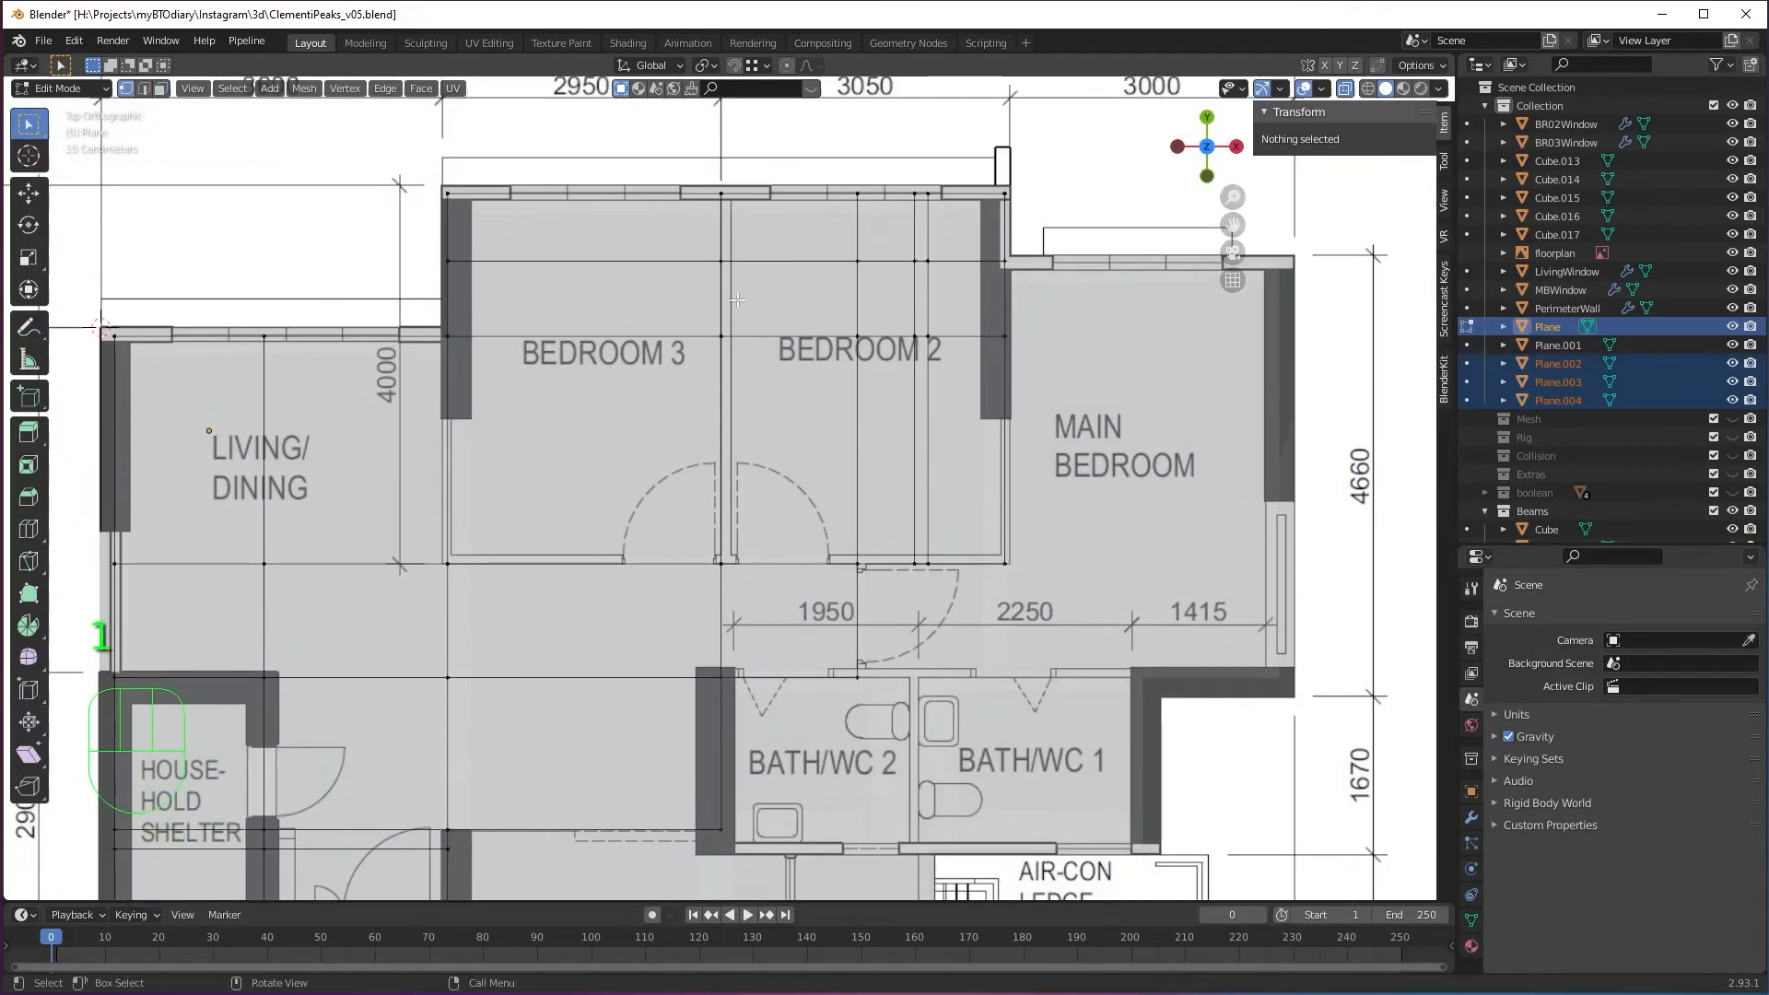
Move the column of floor vertices between Bedroom 3 and Bedroom 2 about 0.03 m along X onto the dividing wall.
drag(702, 181, 728, 840)
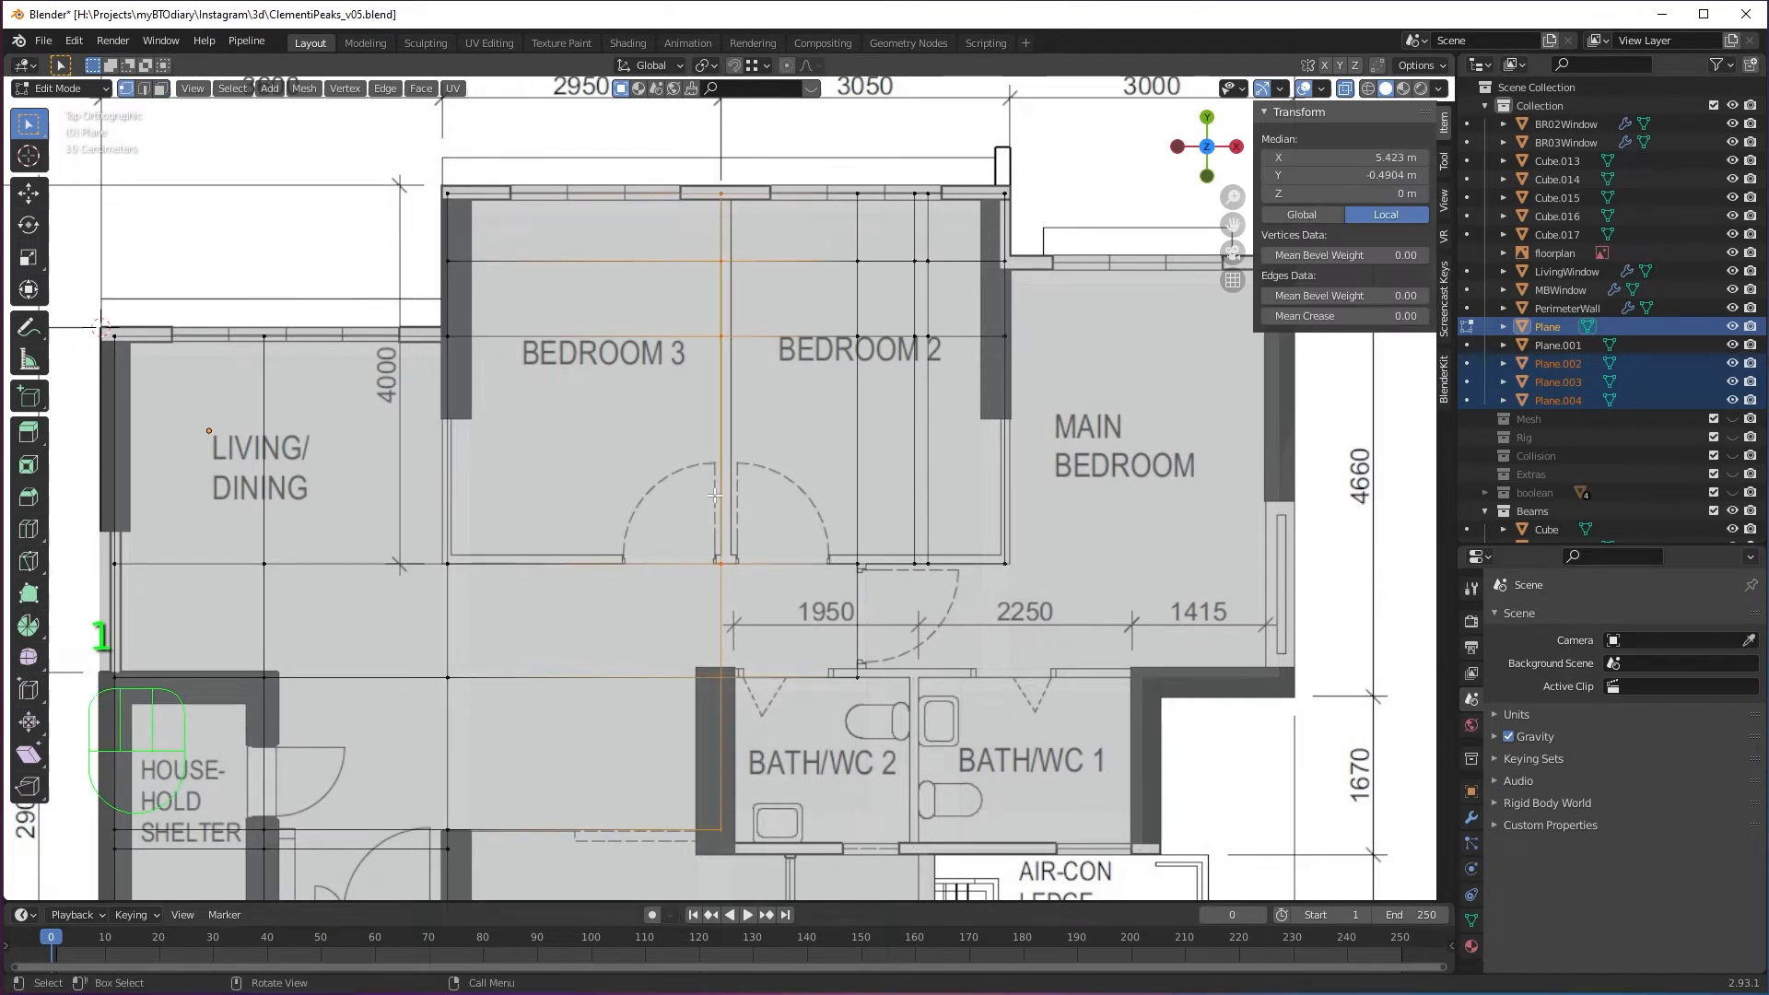
shift+middle_drag(752, 548, 753, 509)
scroll(719, 307, up, 2)
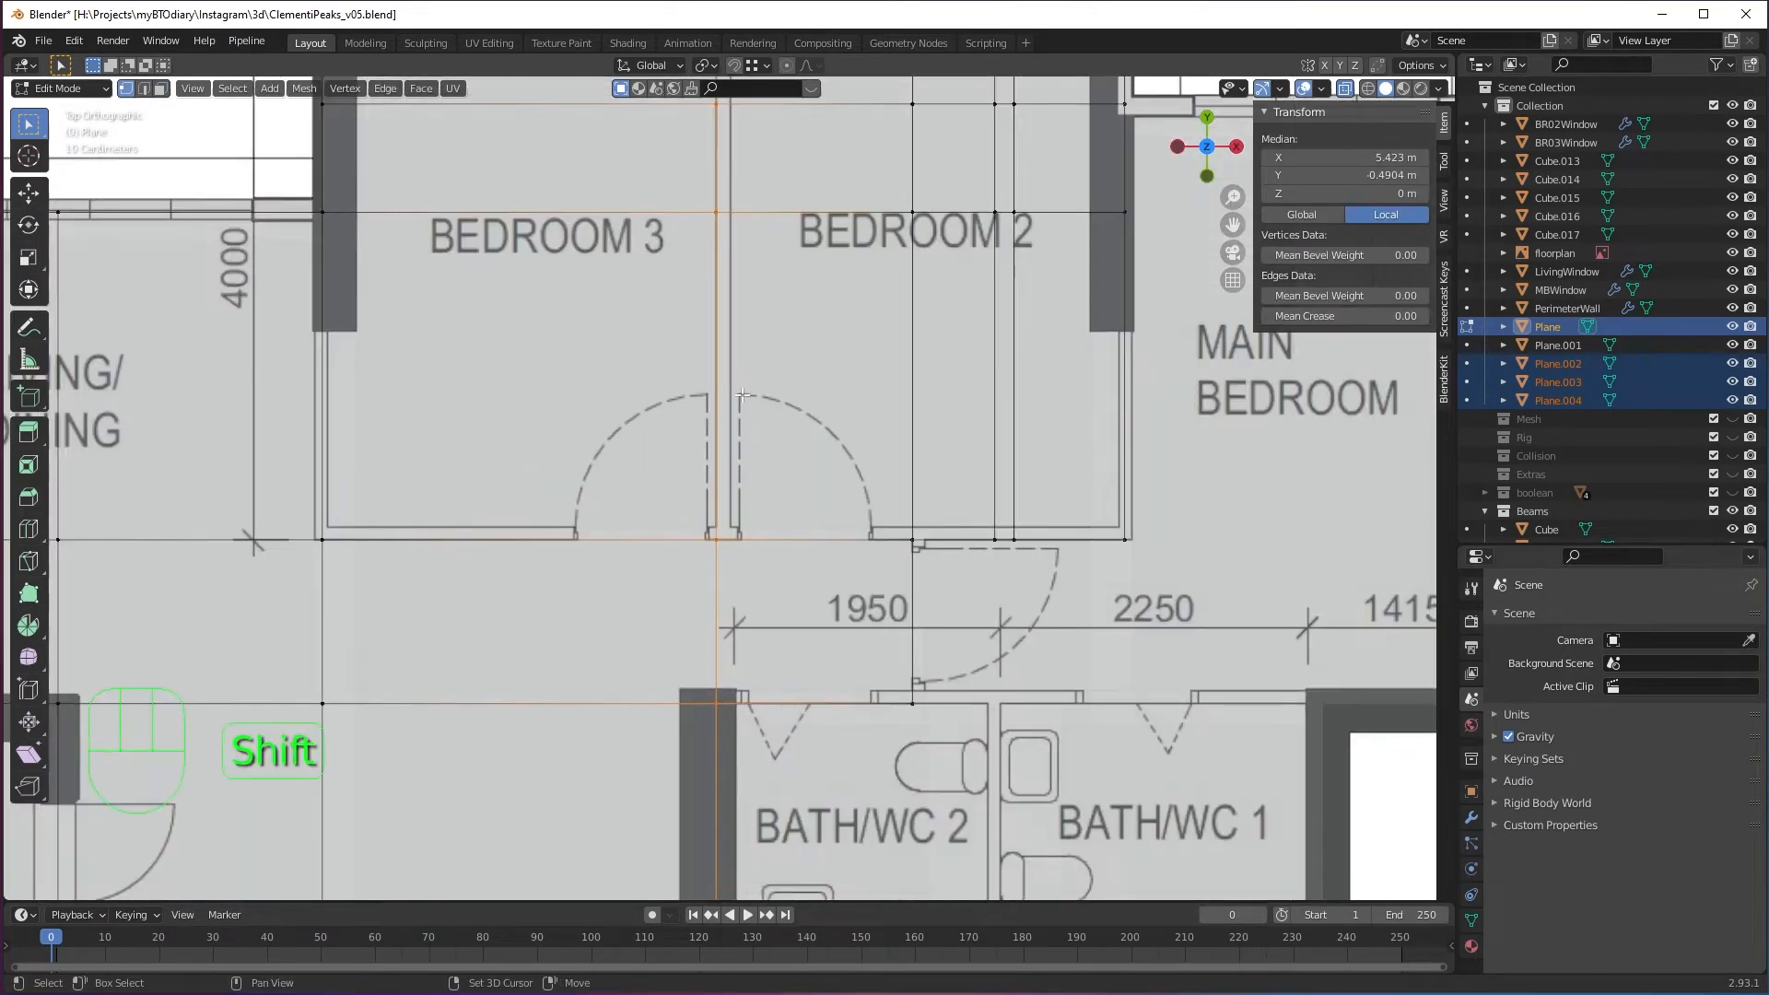
shift+middle_drag(719, 307, 752, 469)
key(g)
key(x)
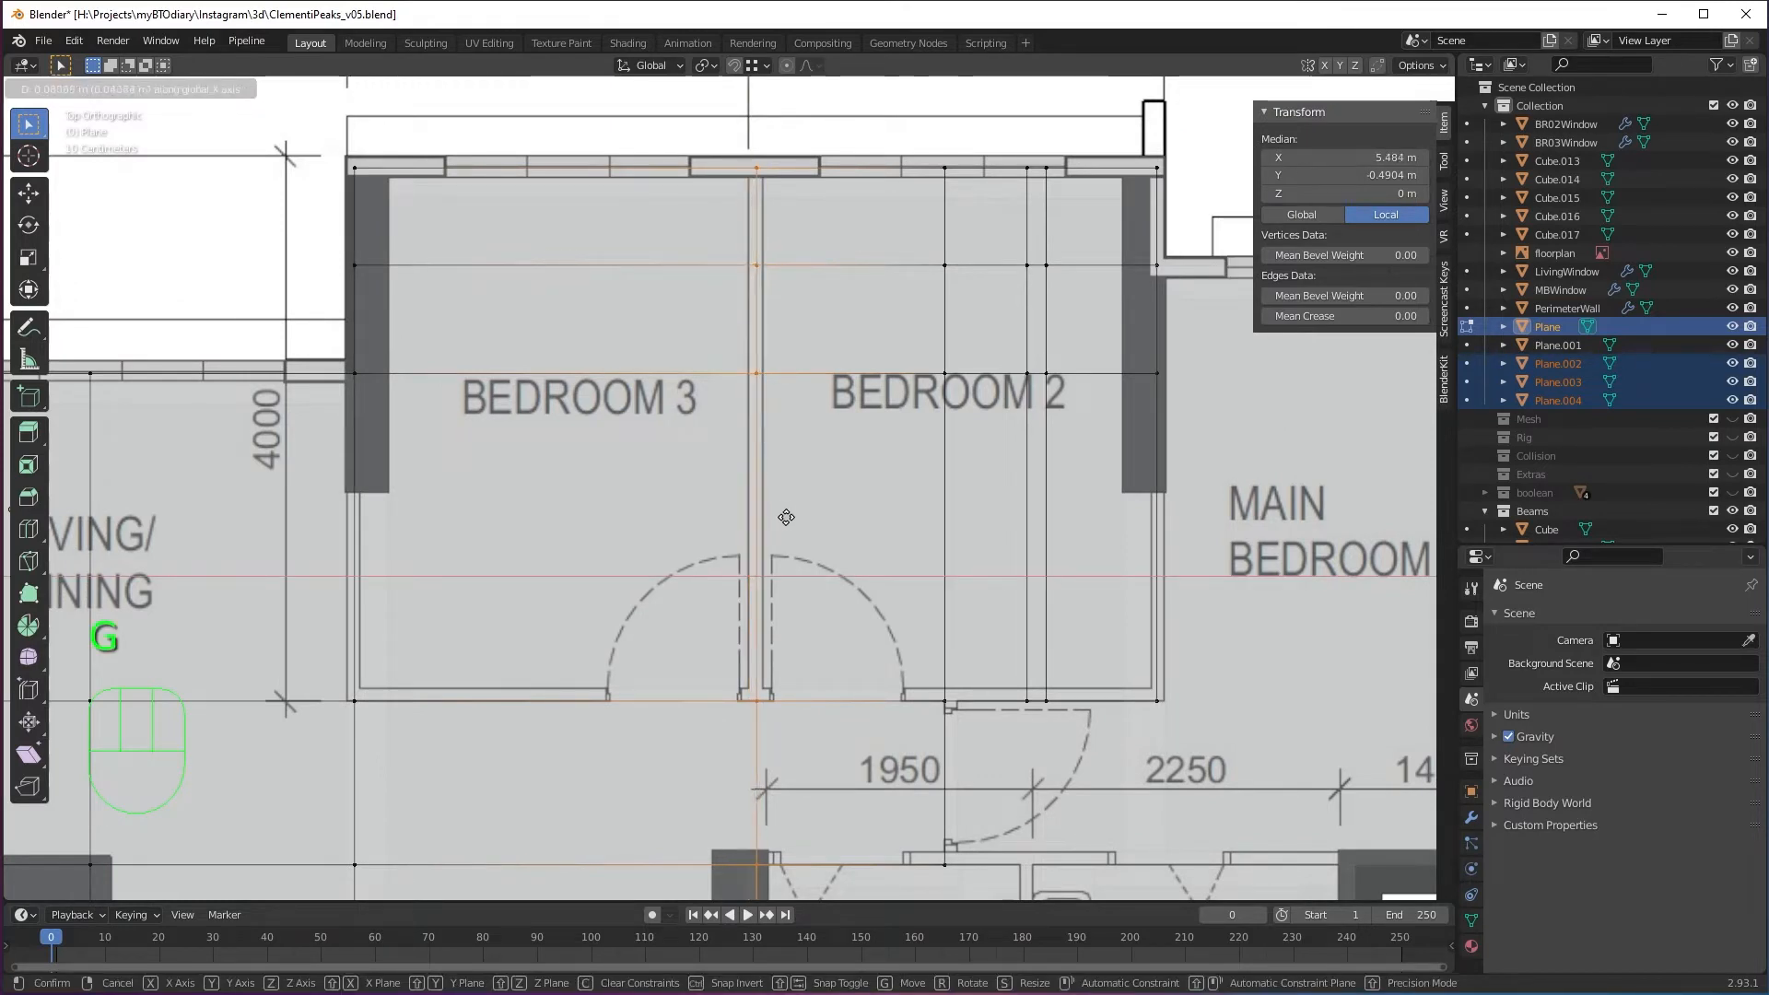
click(782, 519)
scroll(782, 518, down, 3)
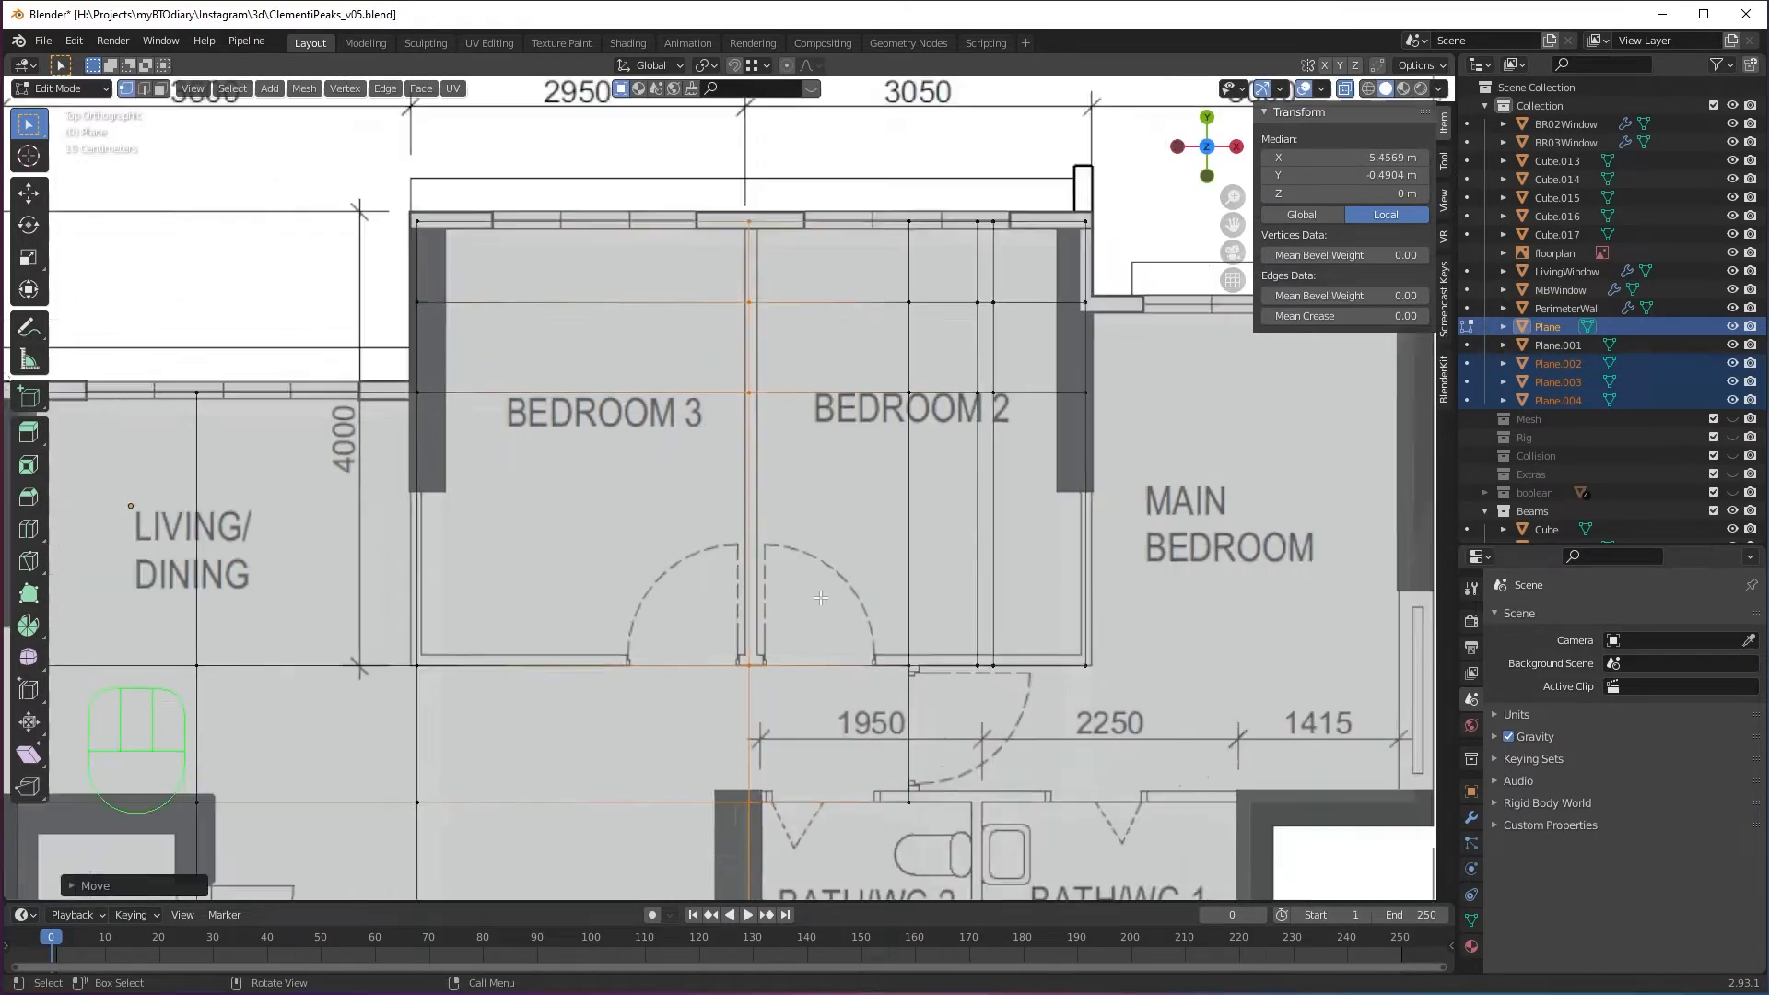
shift+middle_drag(782, 519, 741, 566)
Separate all floor faces of Bedroom 3 and Bedroom 2 together into their own object.
key(3)
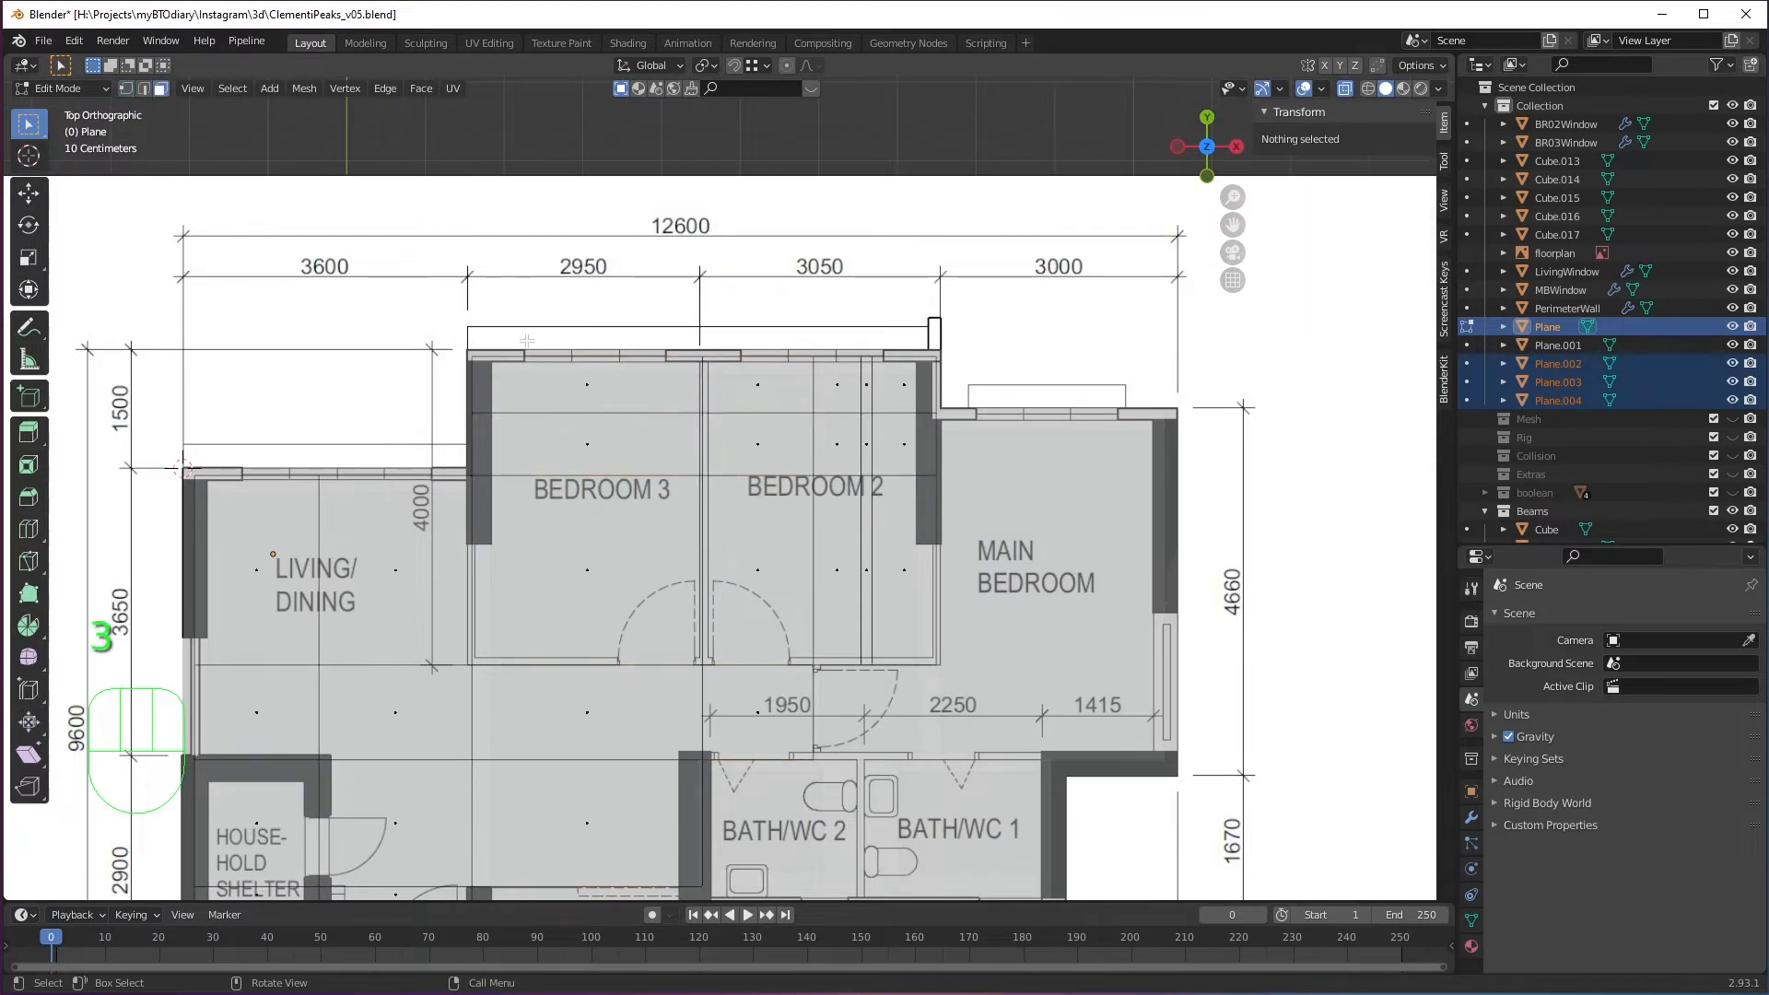
drag(527, 341, 828, 569)
drag(915, 619, 922, 634)
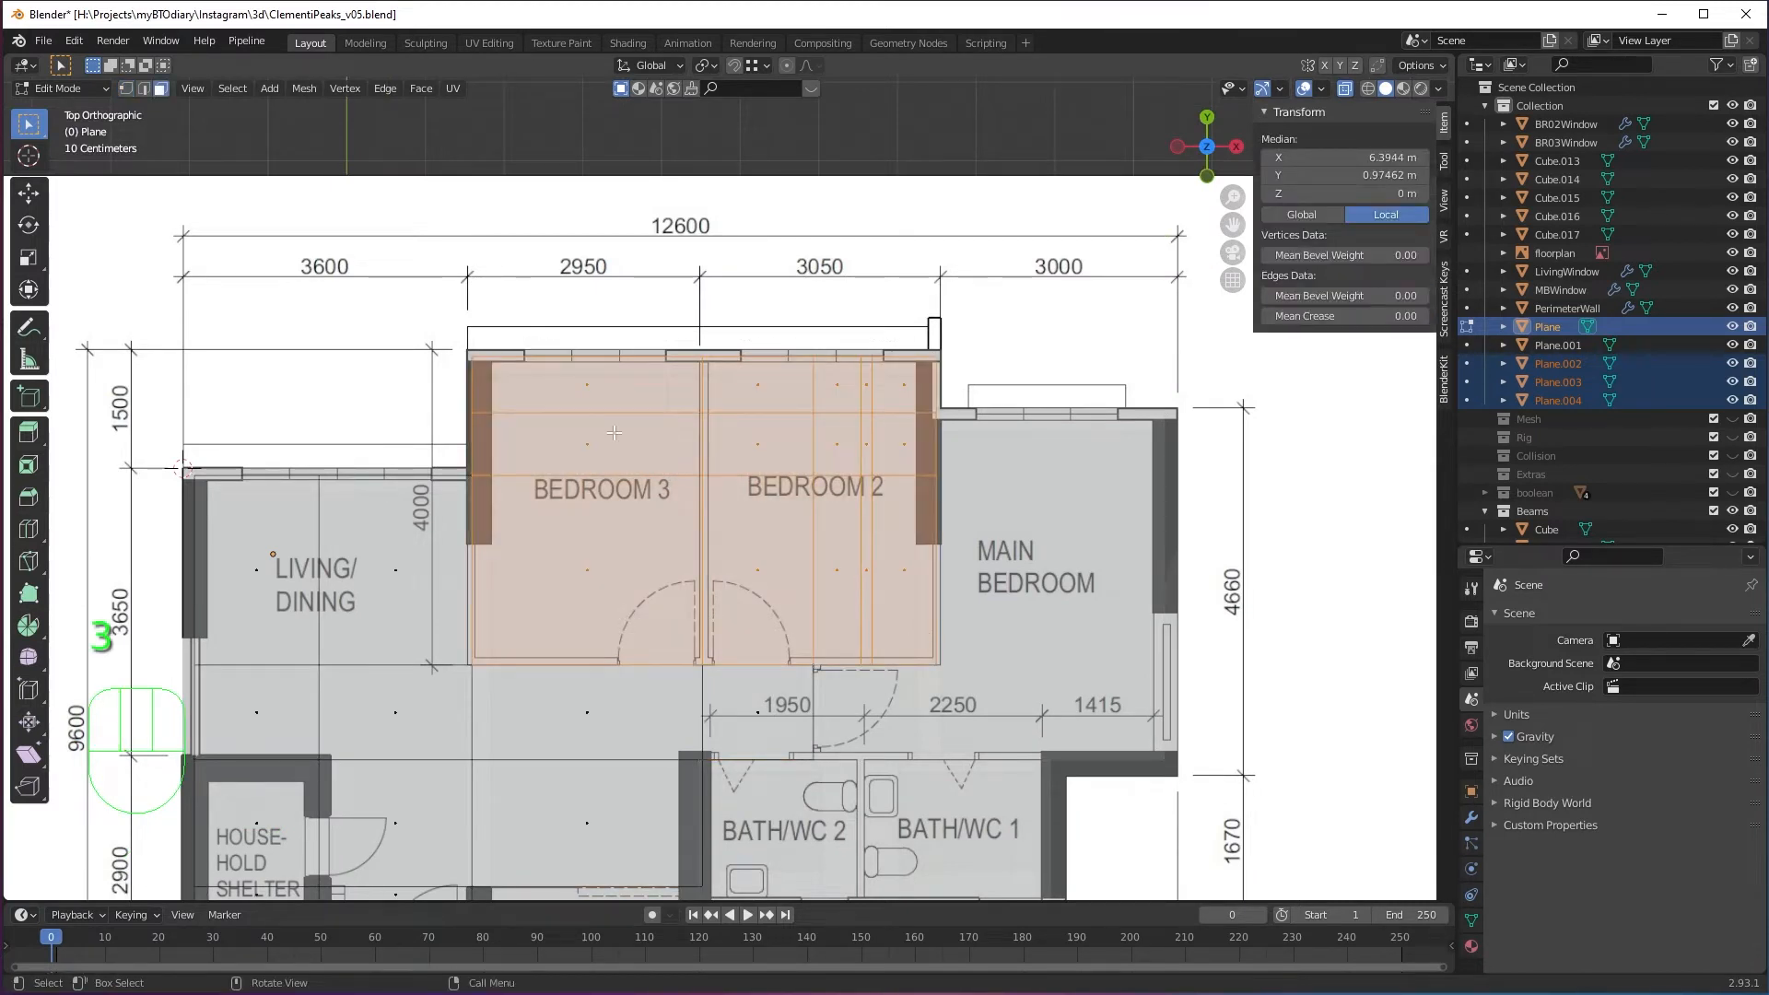
right_click(738, 462)
mouse_move(737, 463)
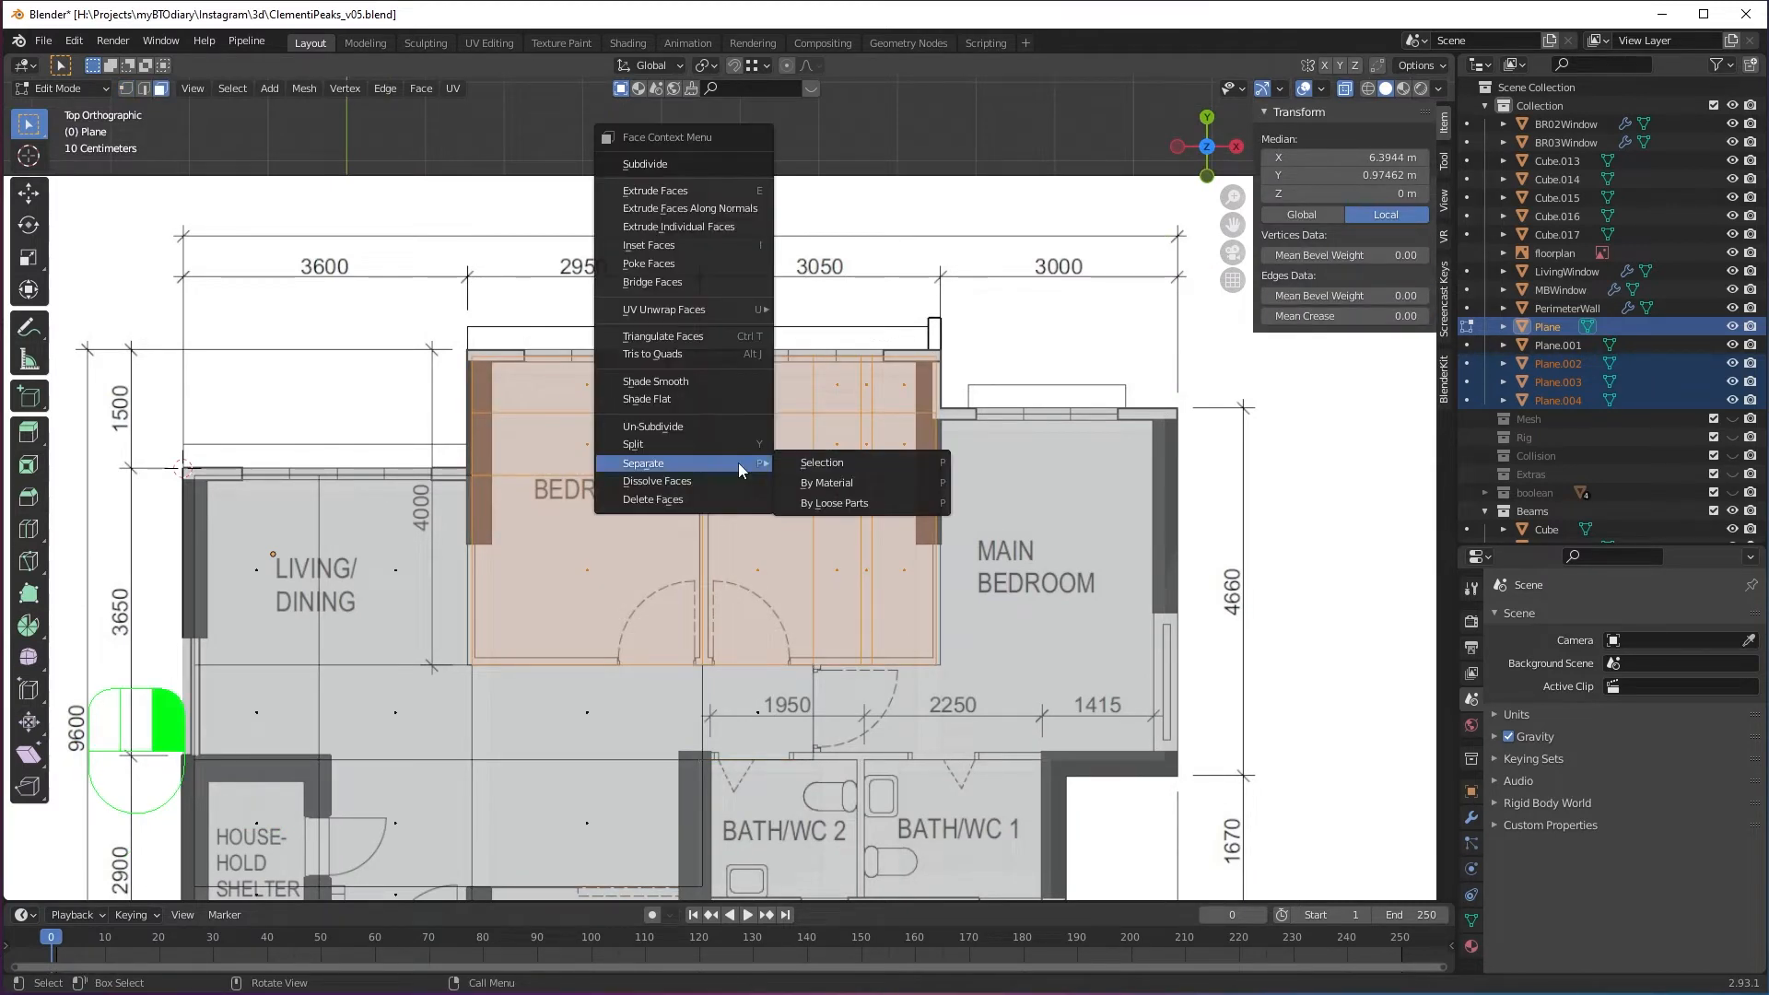
click(833, 462)
middle_drag(832, 463, 778, 594)
key(alt+z)
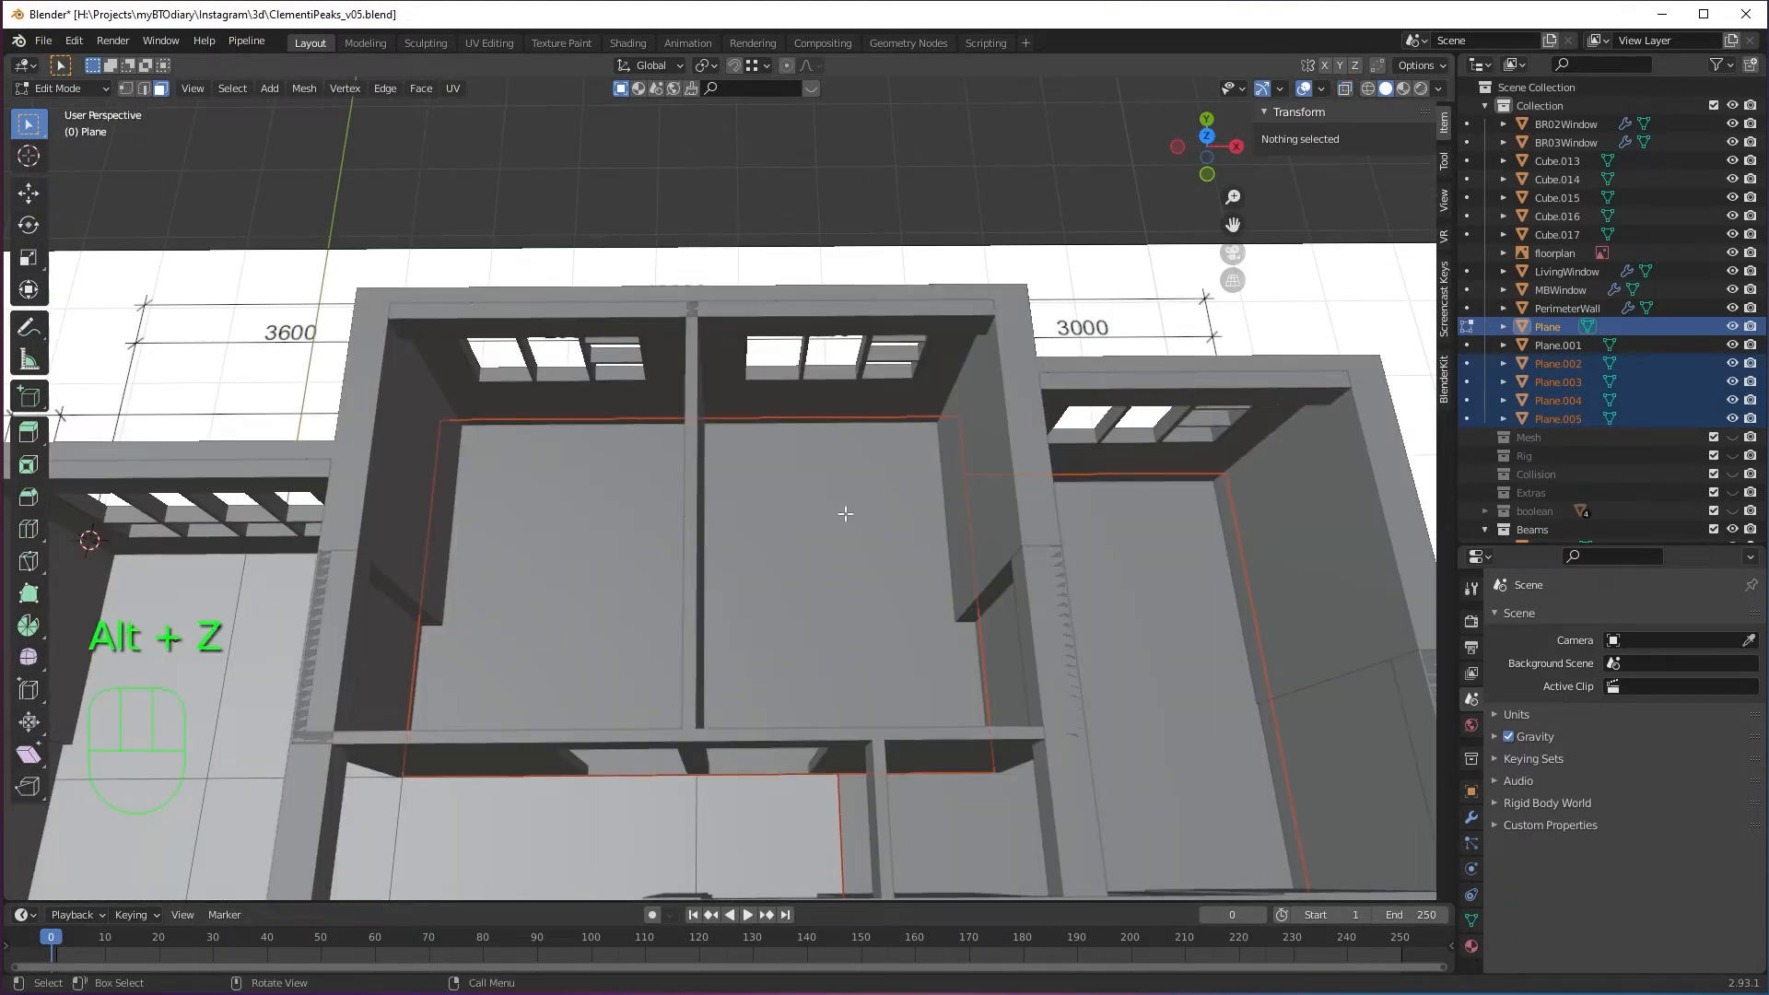
mouse_move(704, 731)
middle_down()
mouse_move(776, 722)
mouse_move(682, 711)
middle_up()
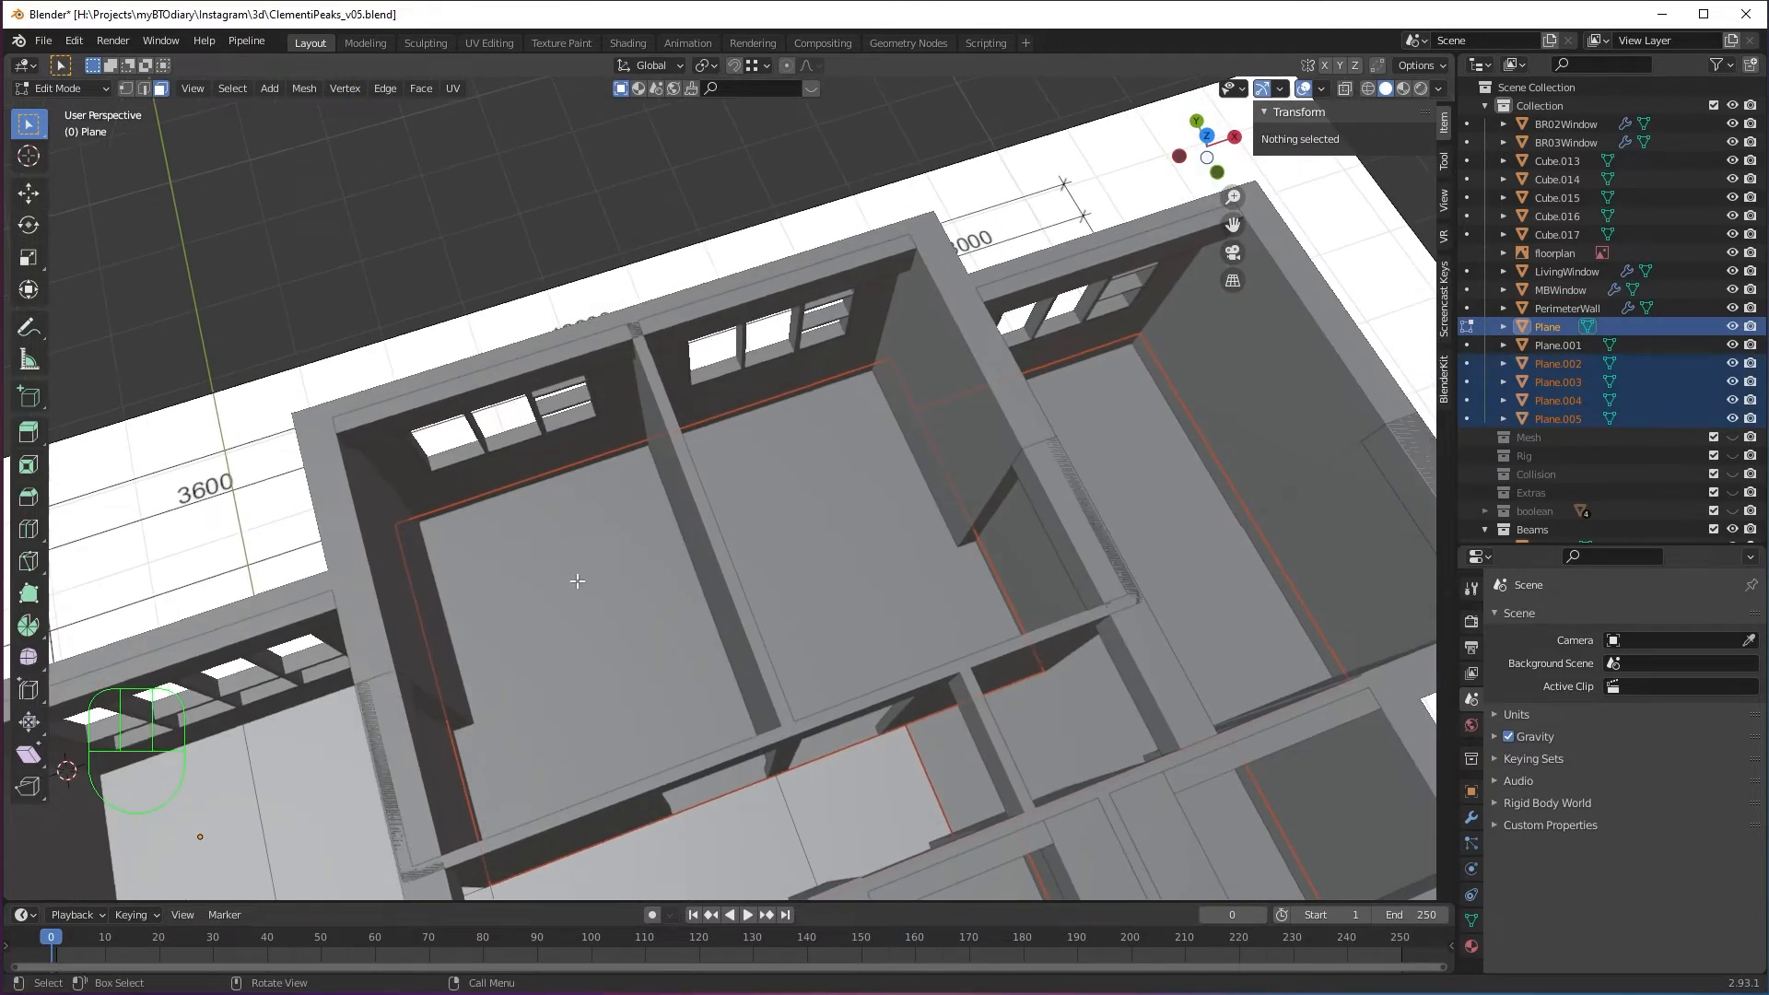
alt+middle_drag(956, 558, 820, 674)
key(alt+z)
Edit the selected floor objects together and separate the Bedroom 3 floor faces from Bedroom 2 into their own object.
key(Tab)
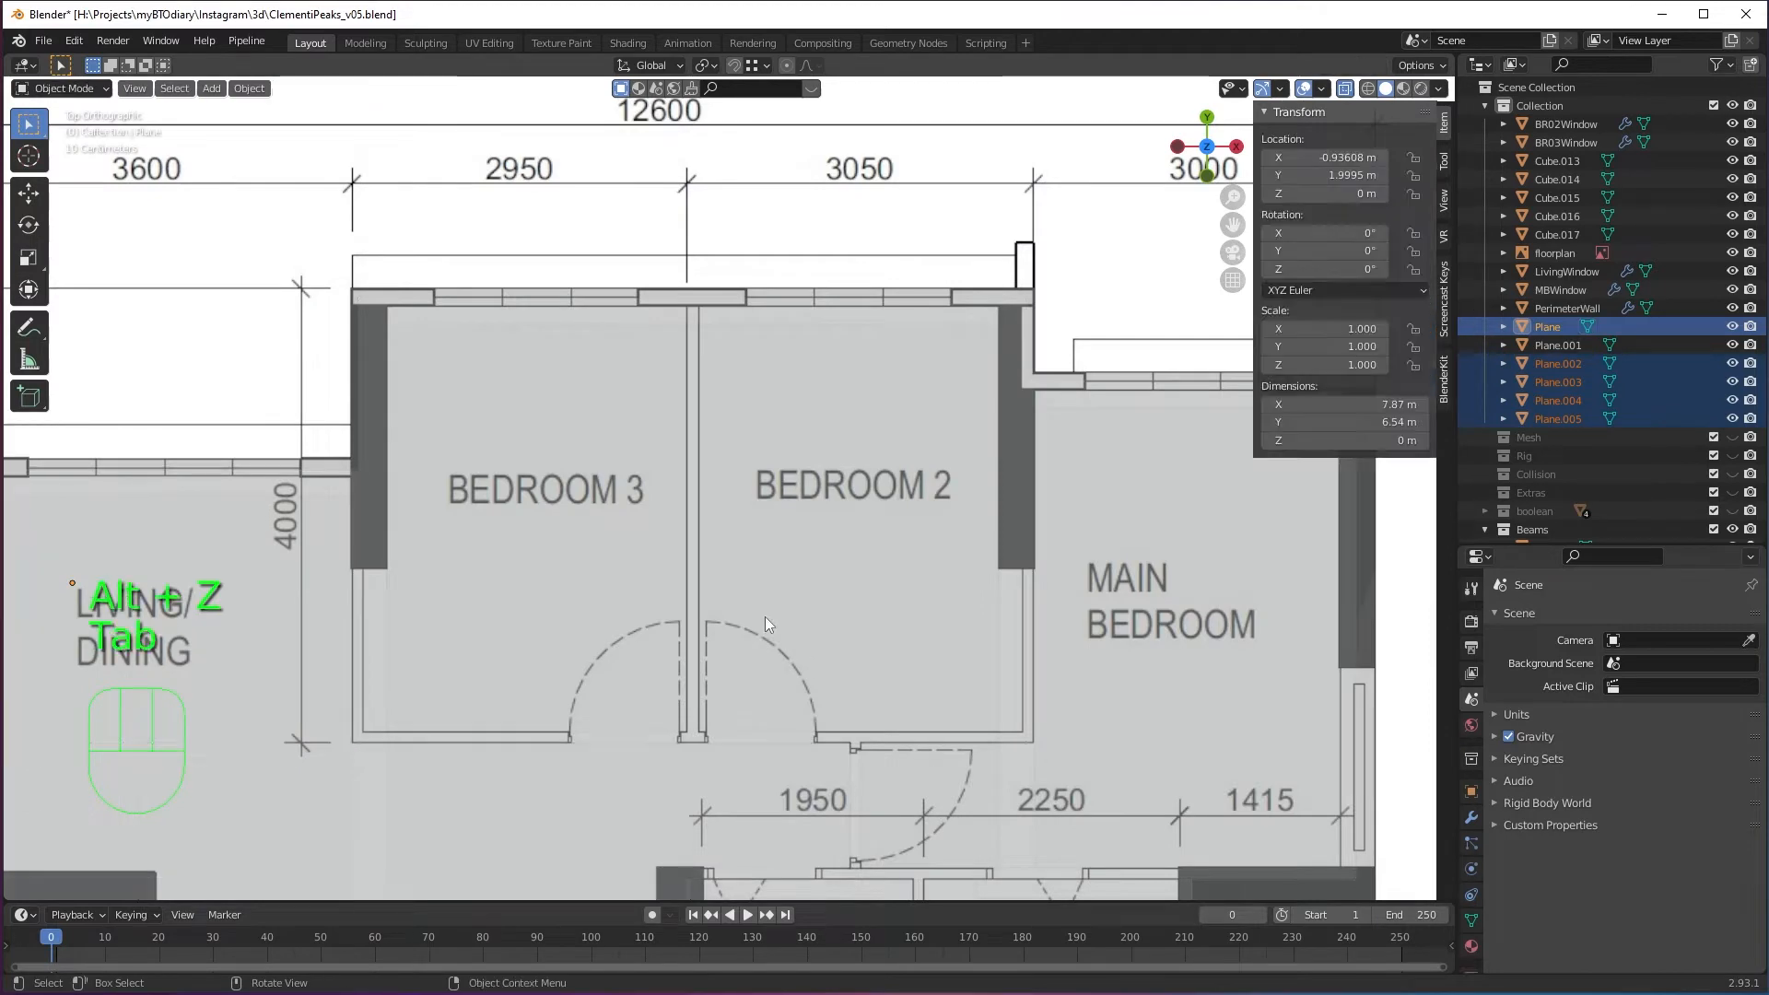
key(3)
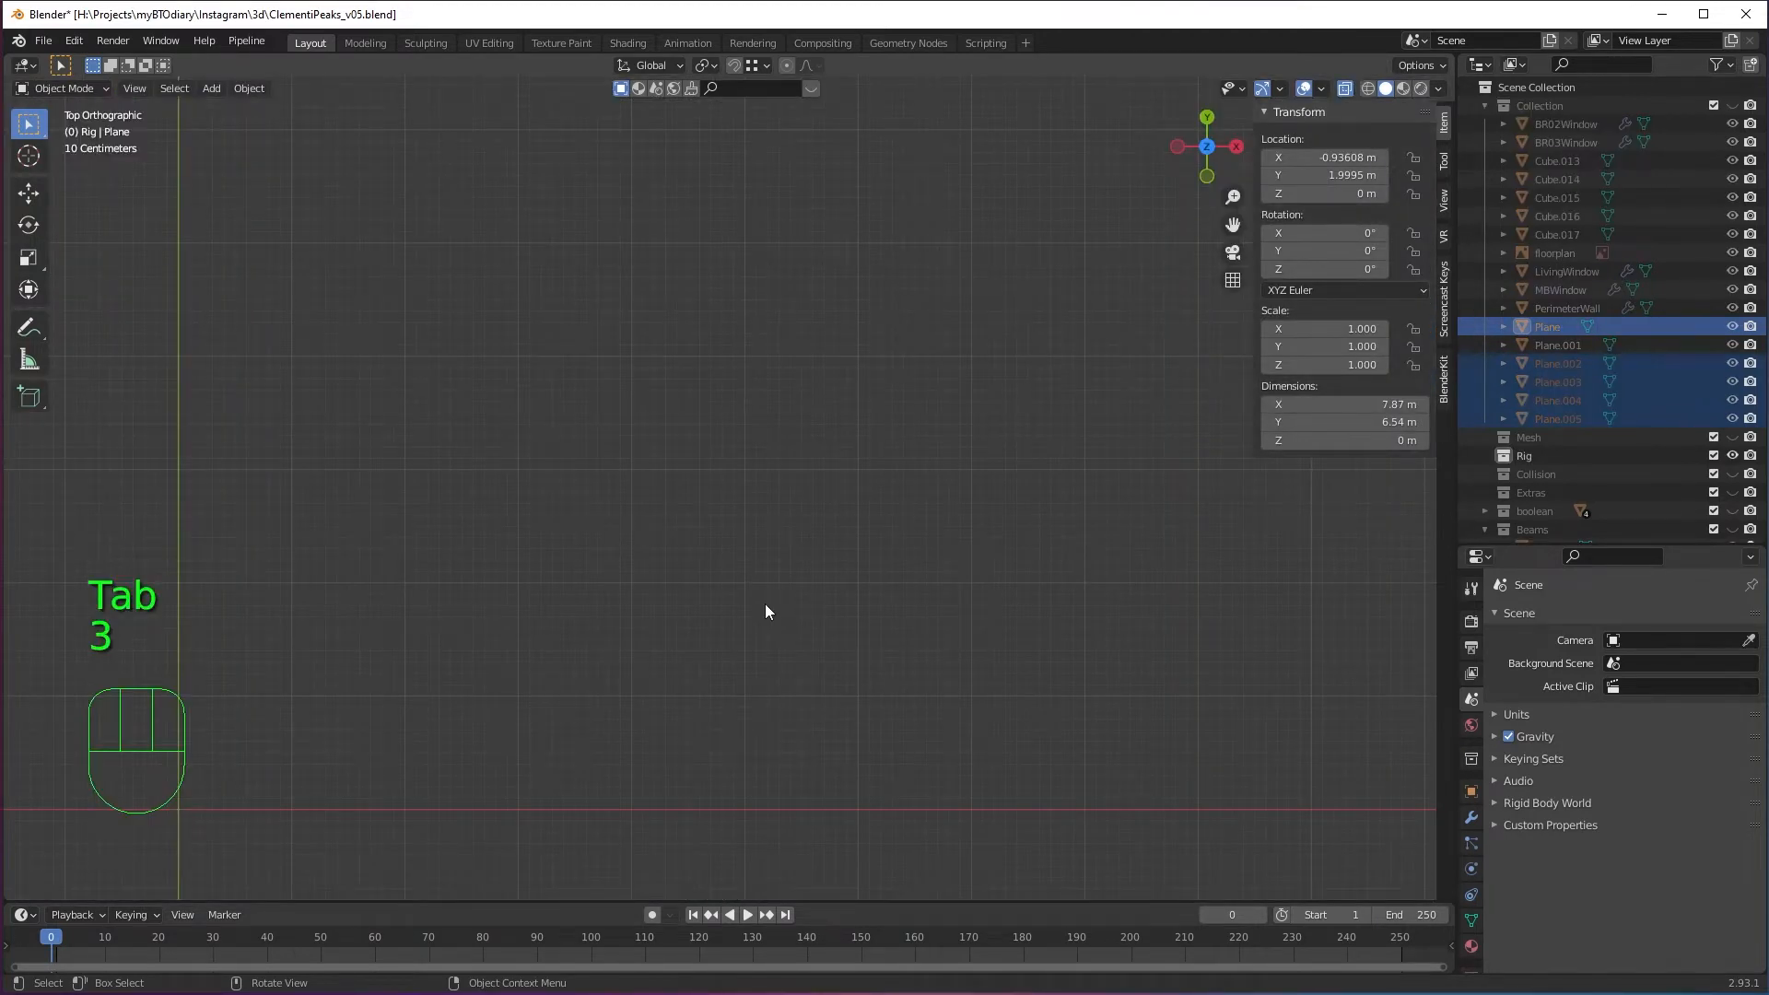
key(ctrl+z)
middle_drag(766, 621, 763, 725)
key(Tab)
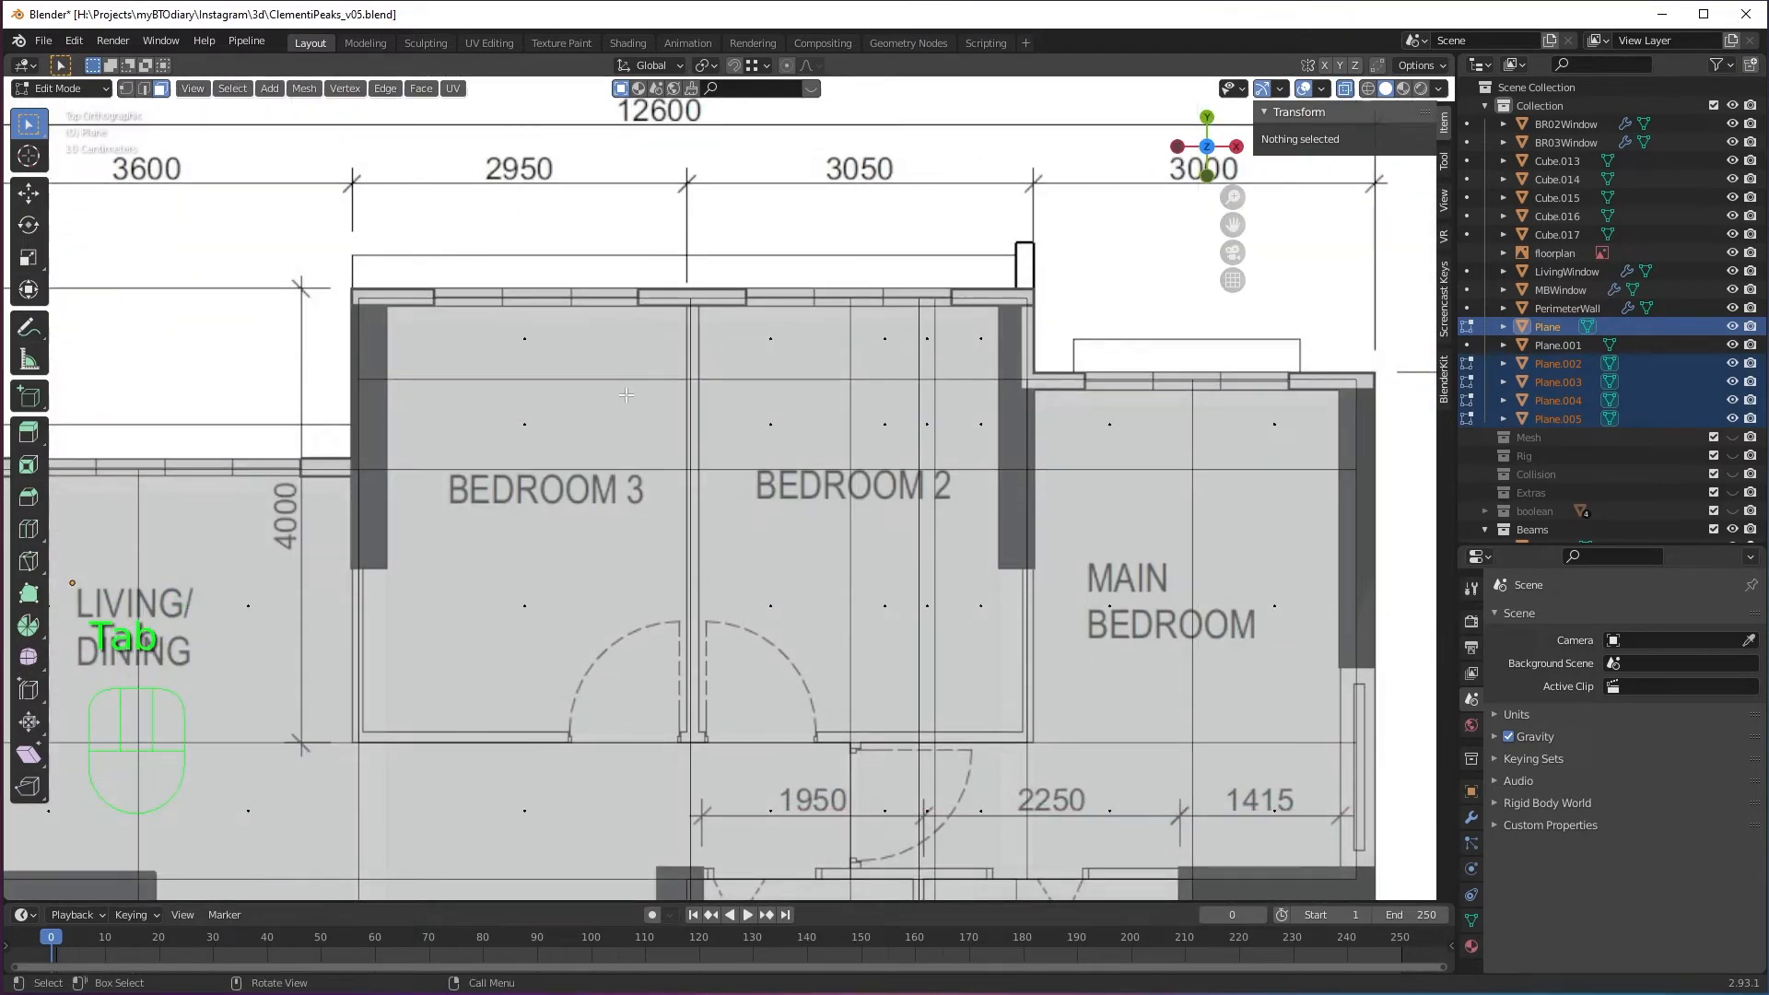
click(497, 544)
right_click(498, 544)
mouse_move(546, 542)
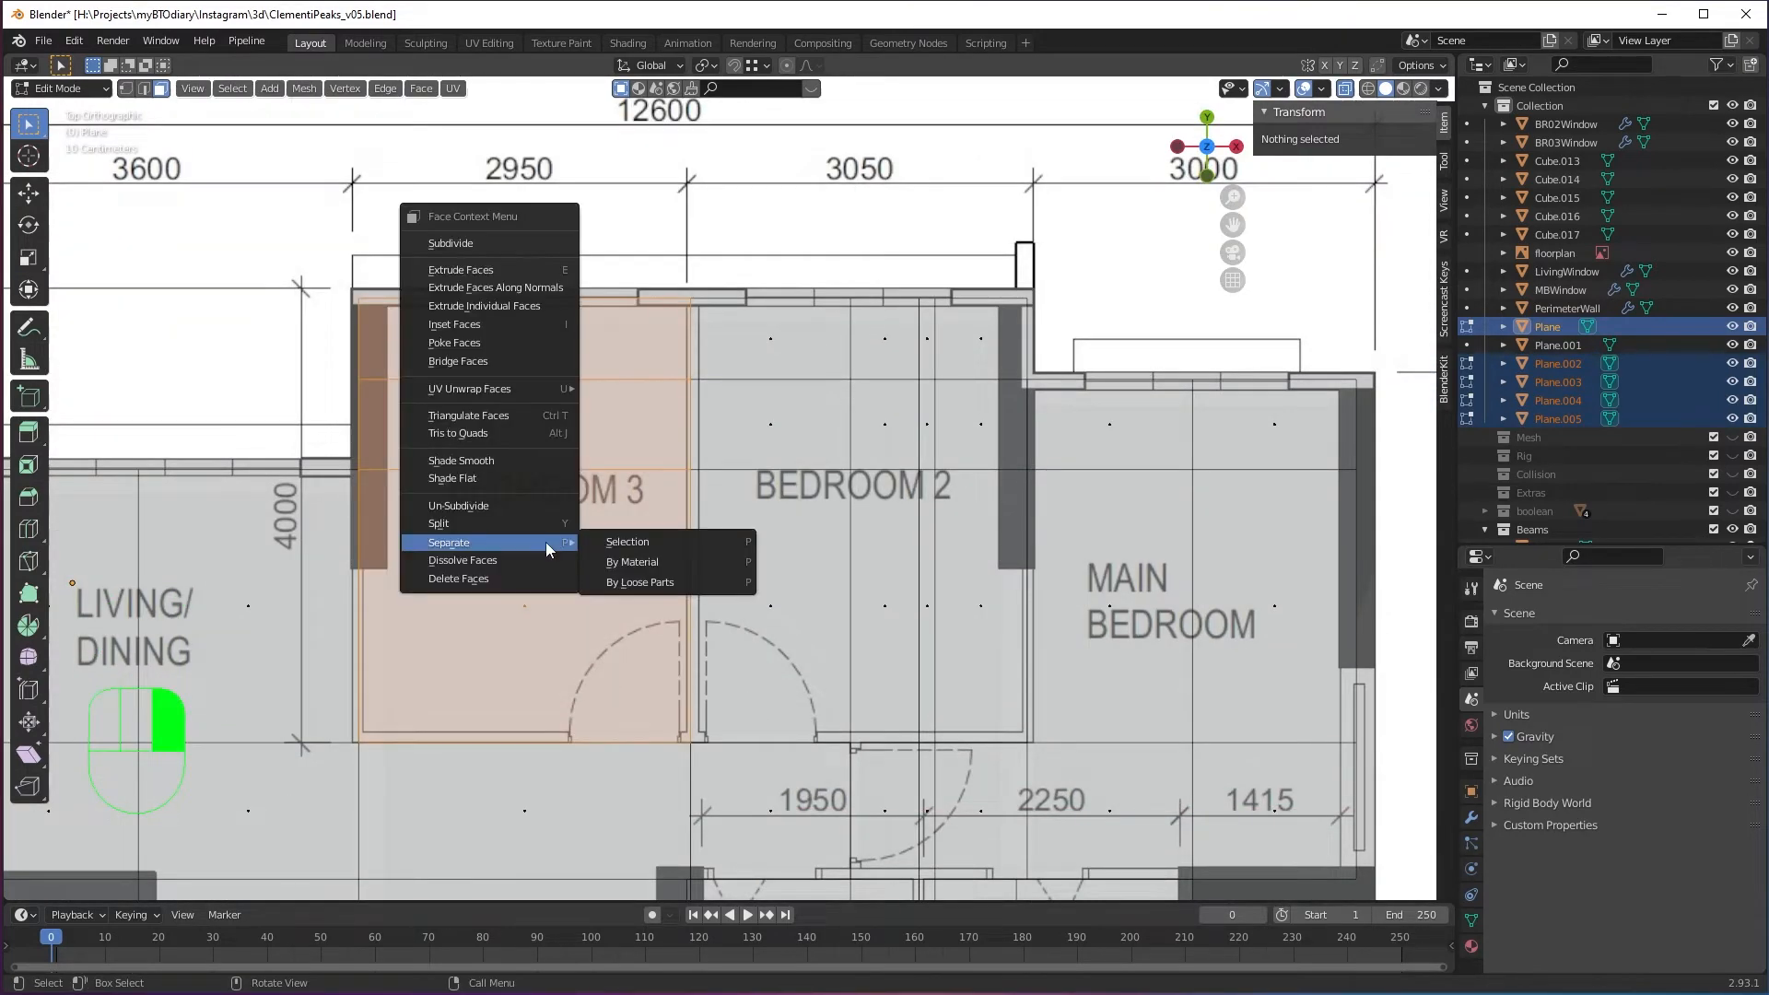
click(627, 542)
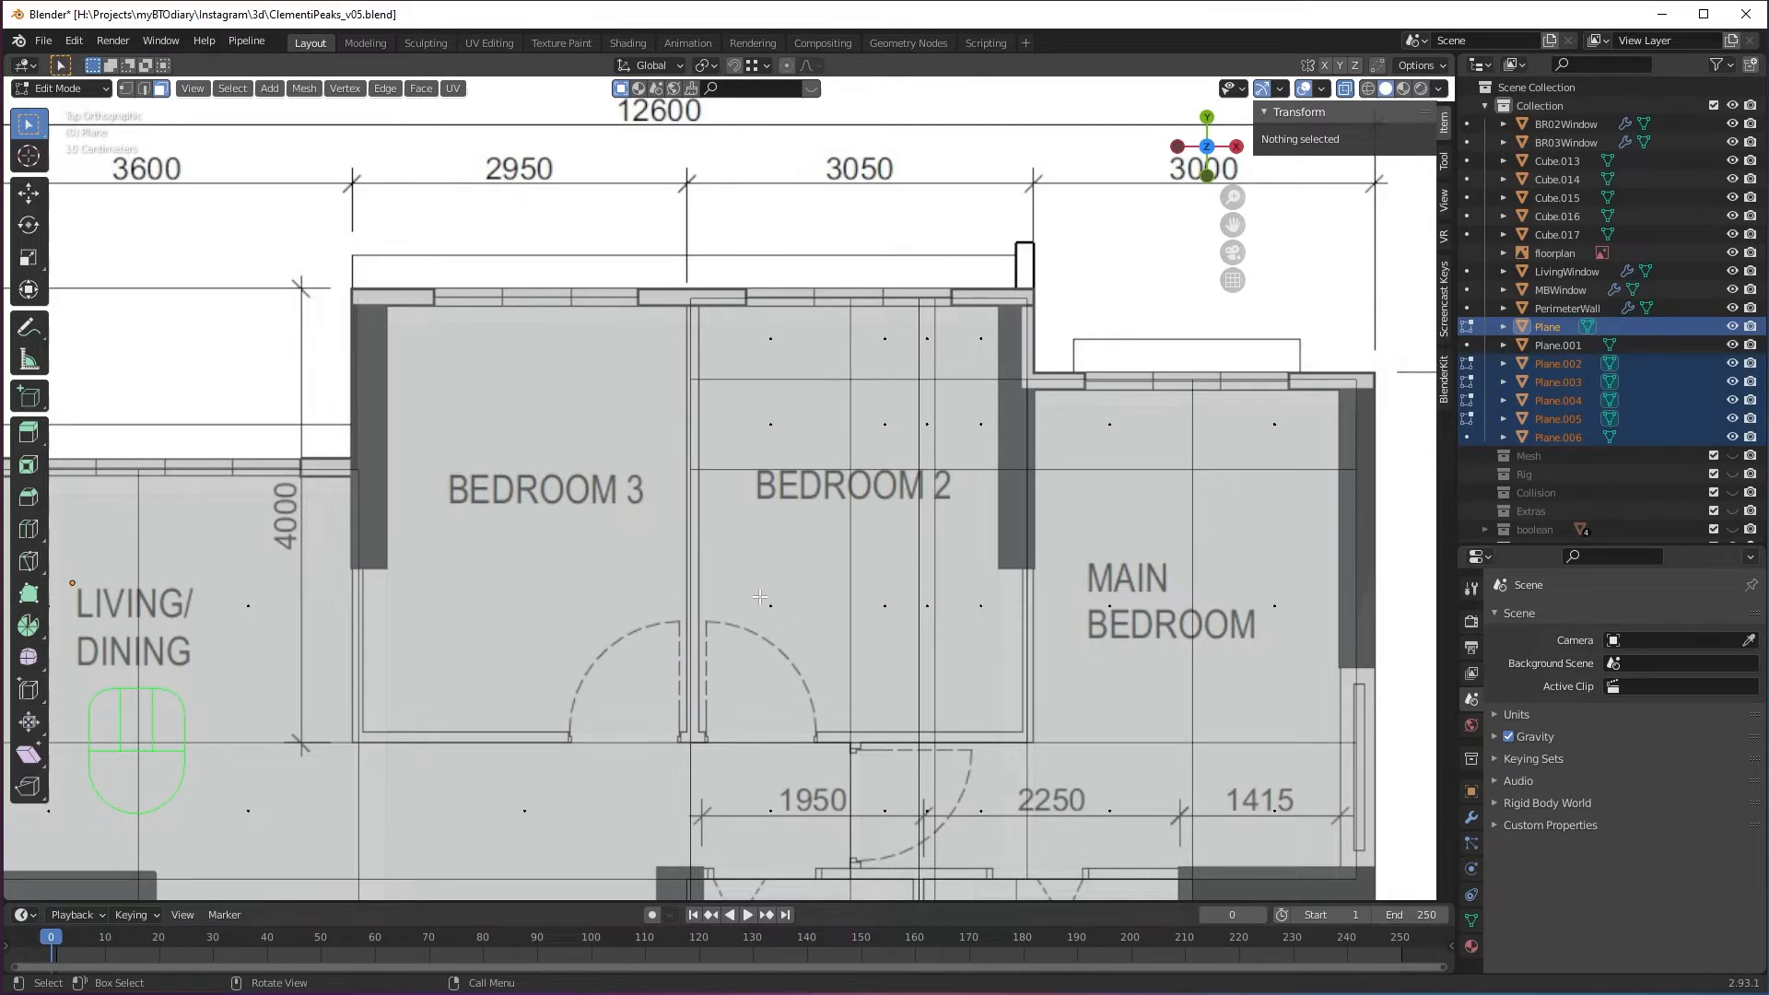
key(Tab)
Test-move the living/dining floor and the kitchen floor one at a time to check the split, cancelling both moves.
scroll(759, 595, down, 2)
key(g)
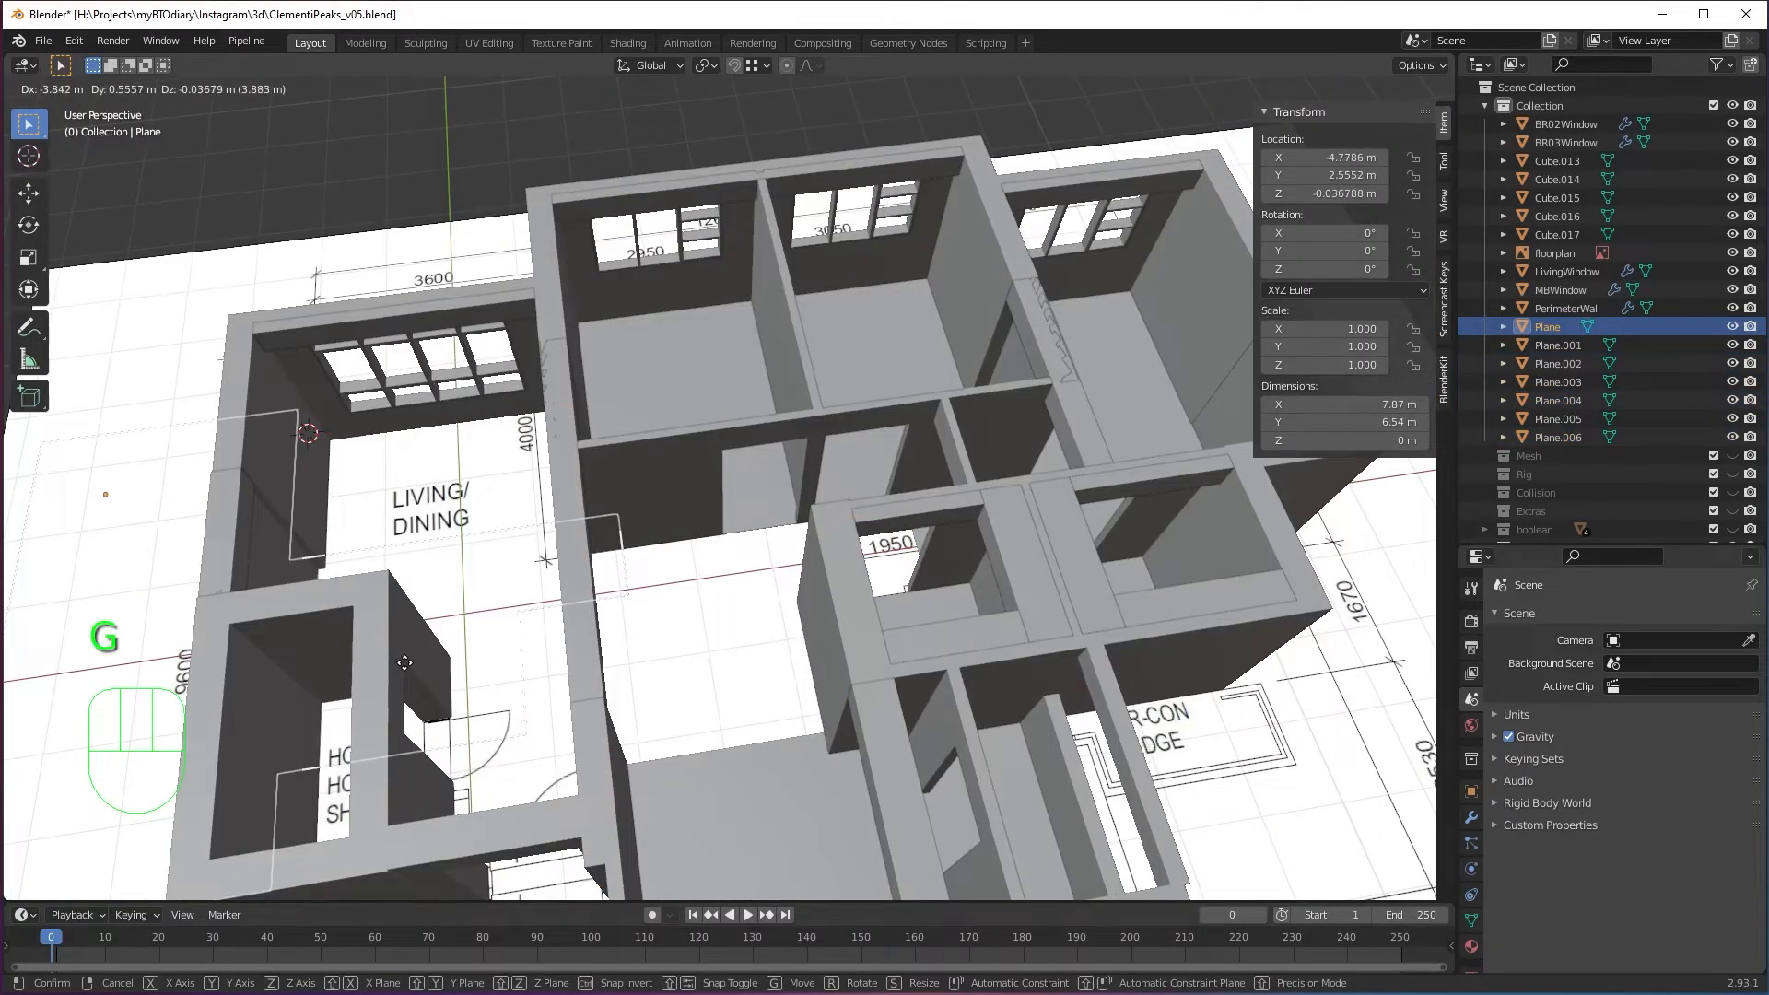
right_click(404, 662)
scroll(749, 662, down, 3)
mouse_move(749, 662)
shift+middle_down()
mouse_move(717, 584)
mouse_move(774, 641)
shift+middle_up()
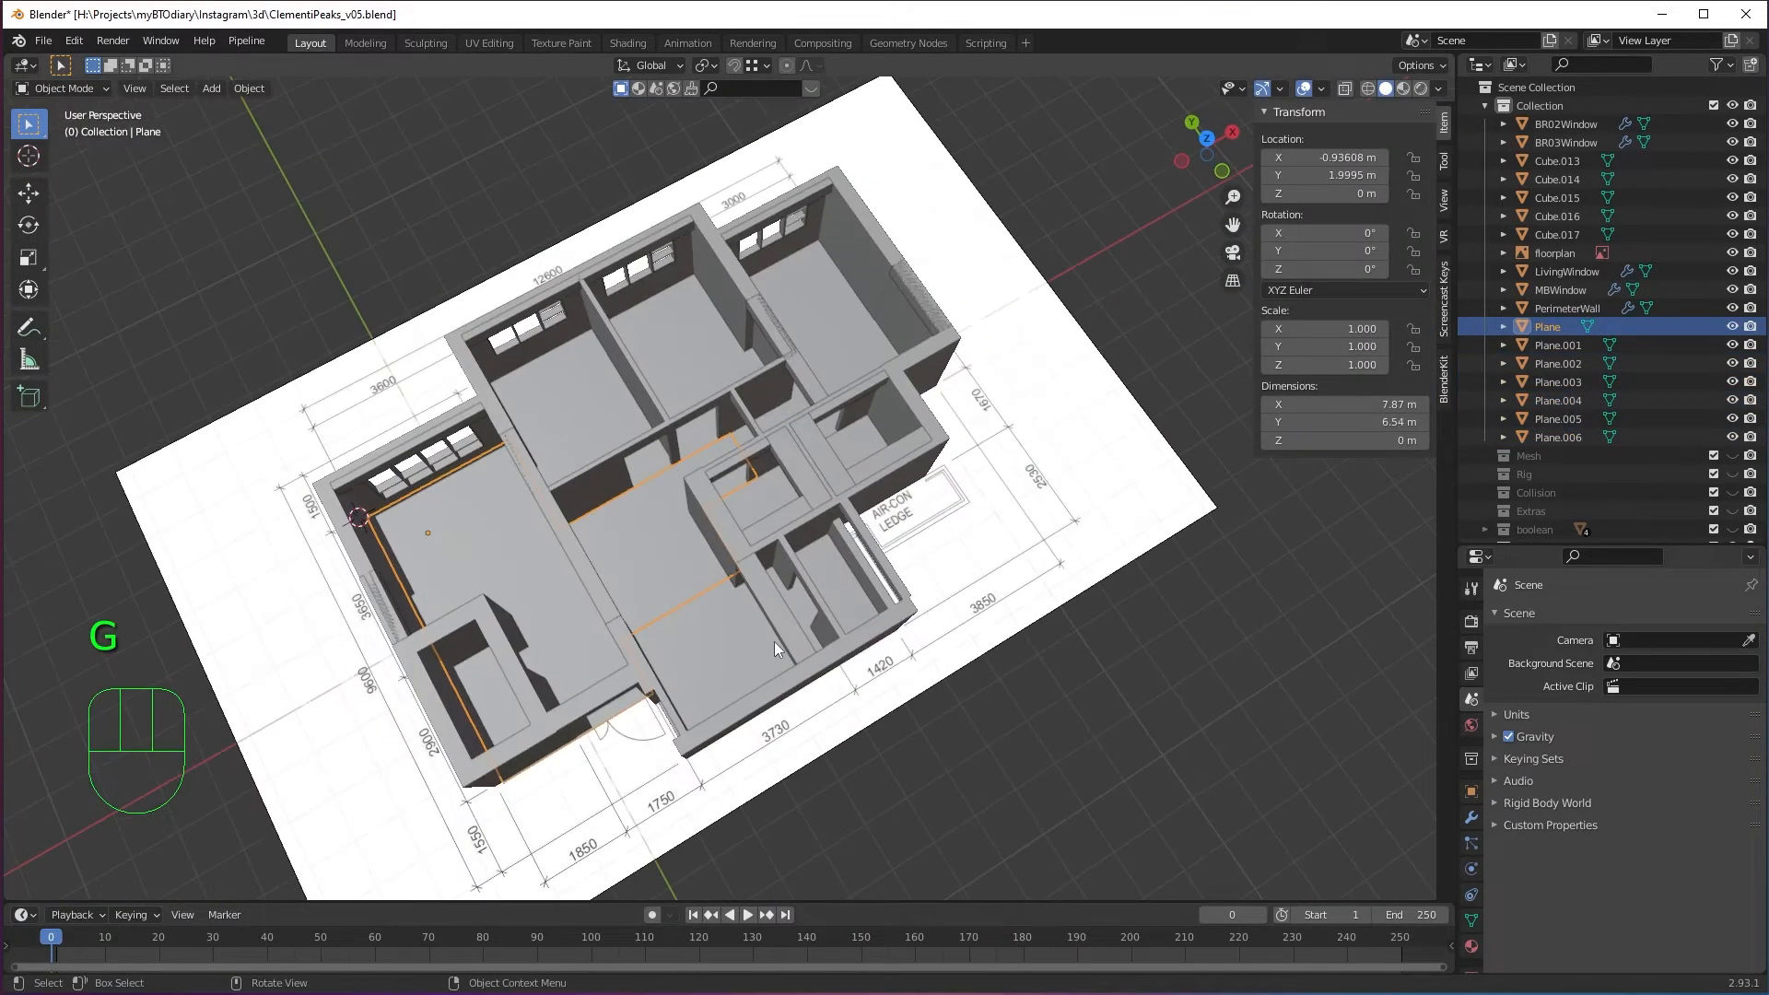
click(692, 658)
key(g)
right_click(936, 679)
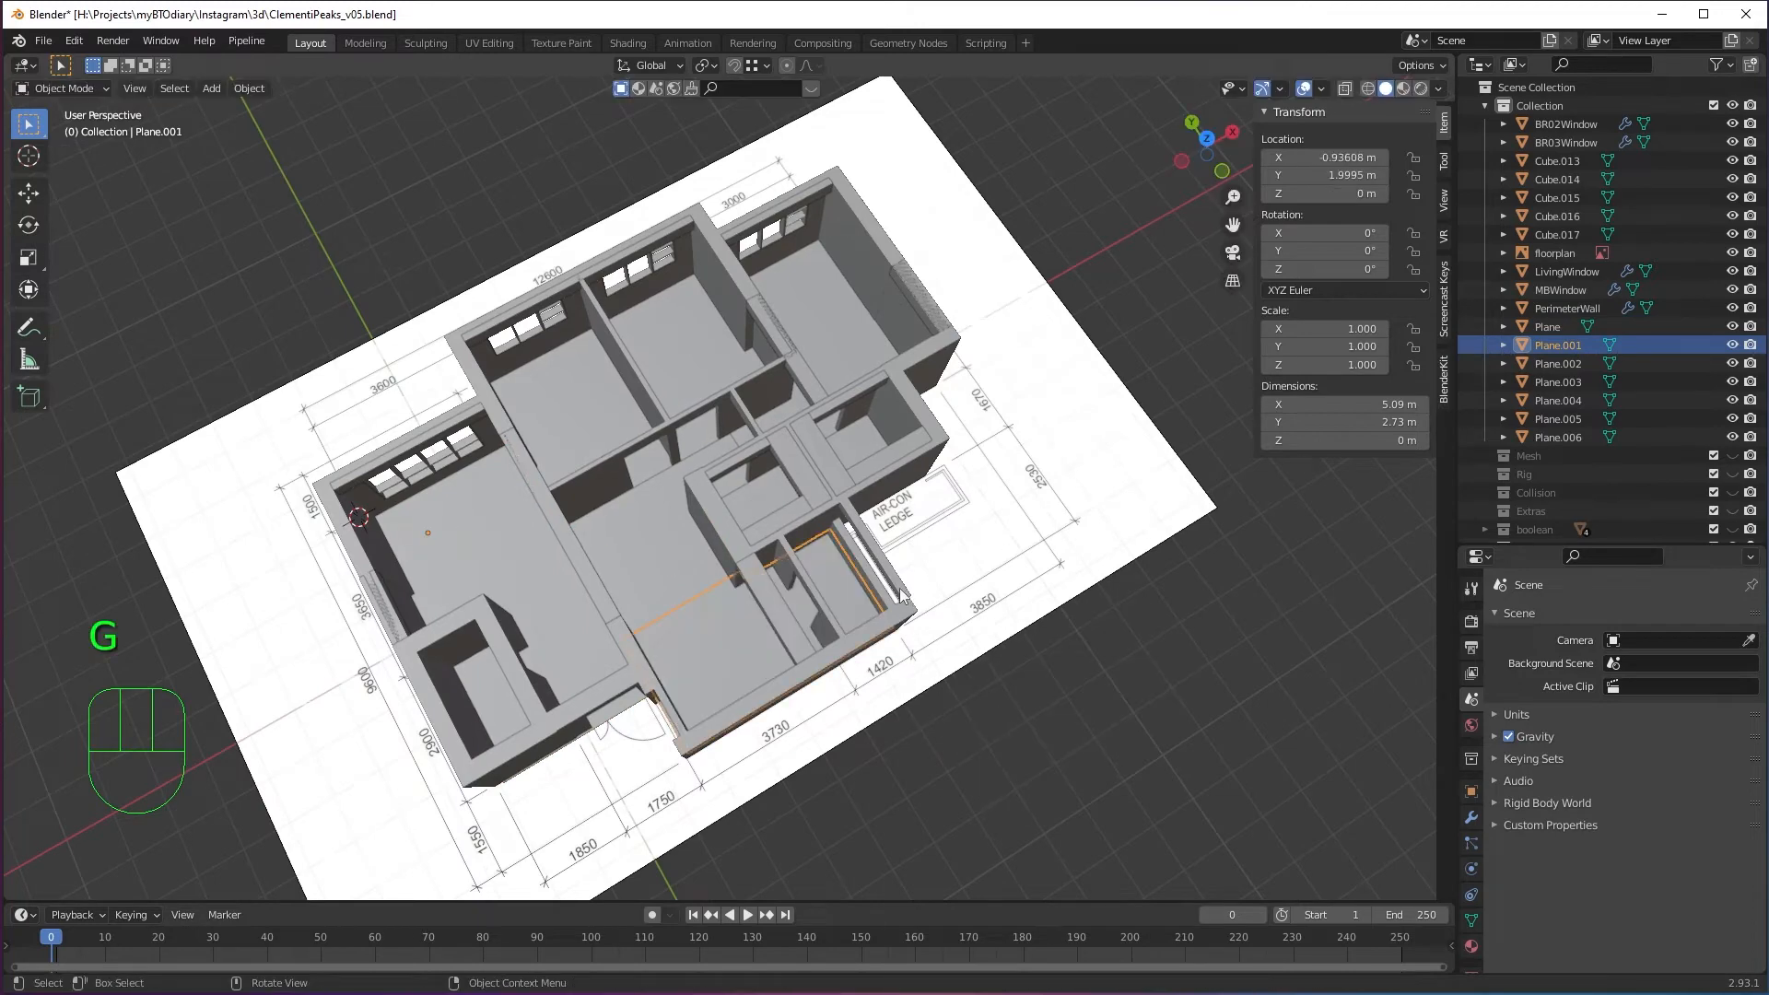
Inspect the apartment model from several angles and save the file.
middle_drag(899, 588, 892, 631)
scroll(707, 635, up, 3)
middle_drag(708, 635, 1099, 502)
scroll(847, 660, down, 2)
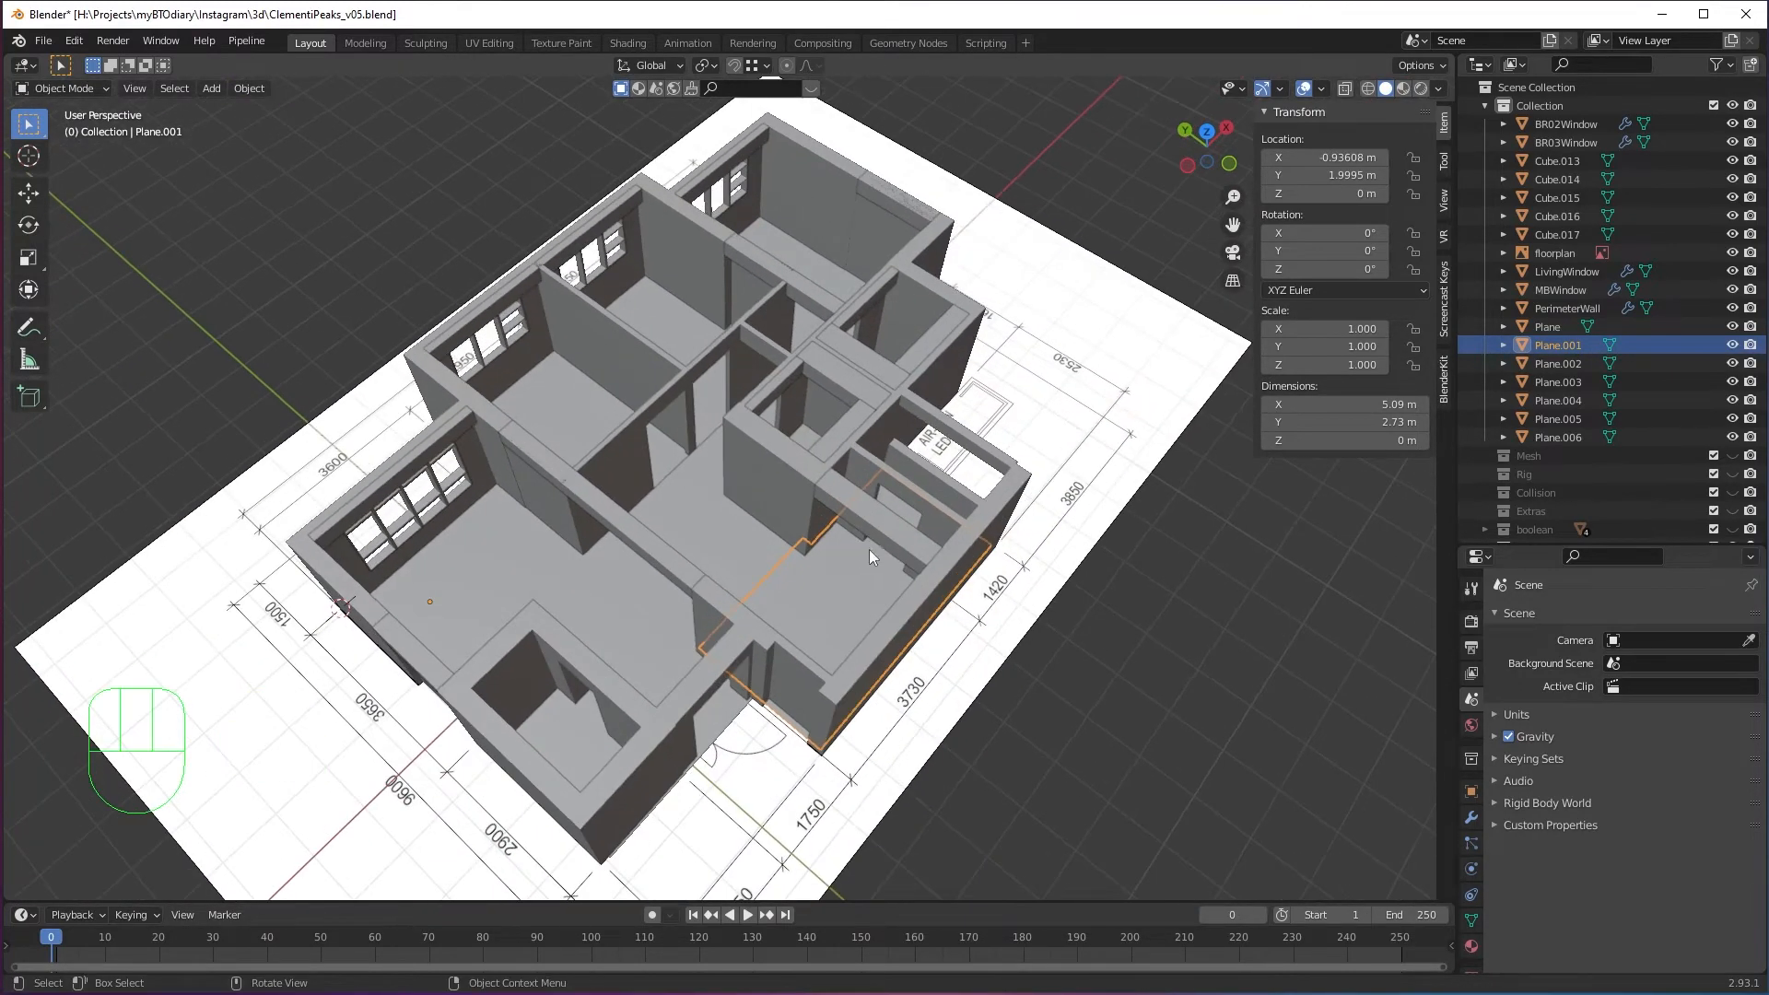
middle_drag(886, 553, 898, 615)
key(ctrl+s)
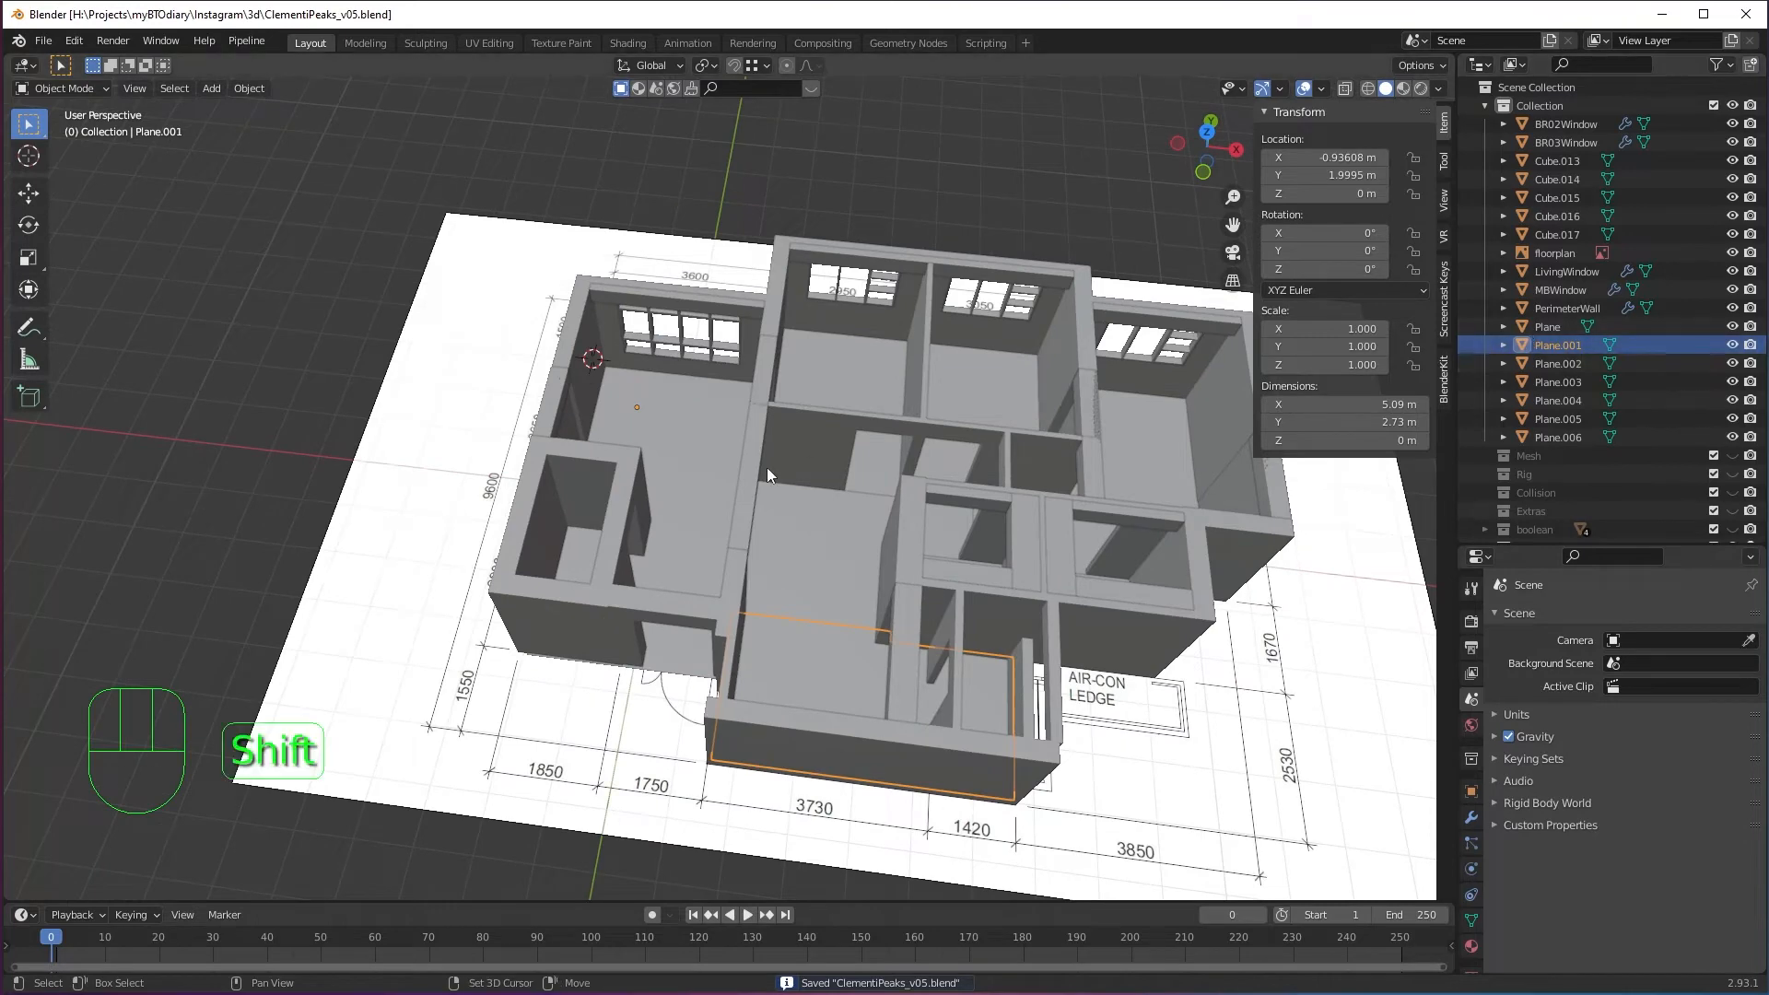
Rename the living/dining floor object as floor_livingdining.
scroll(770, 475, up, 3)
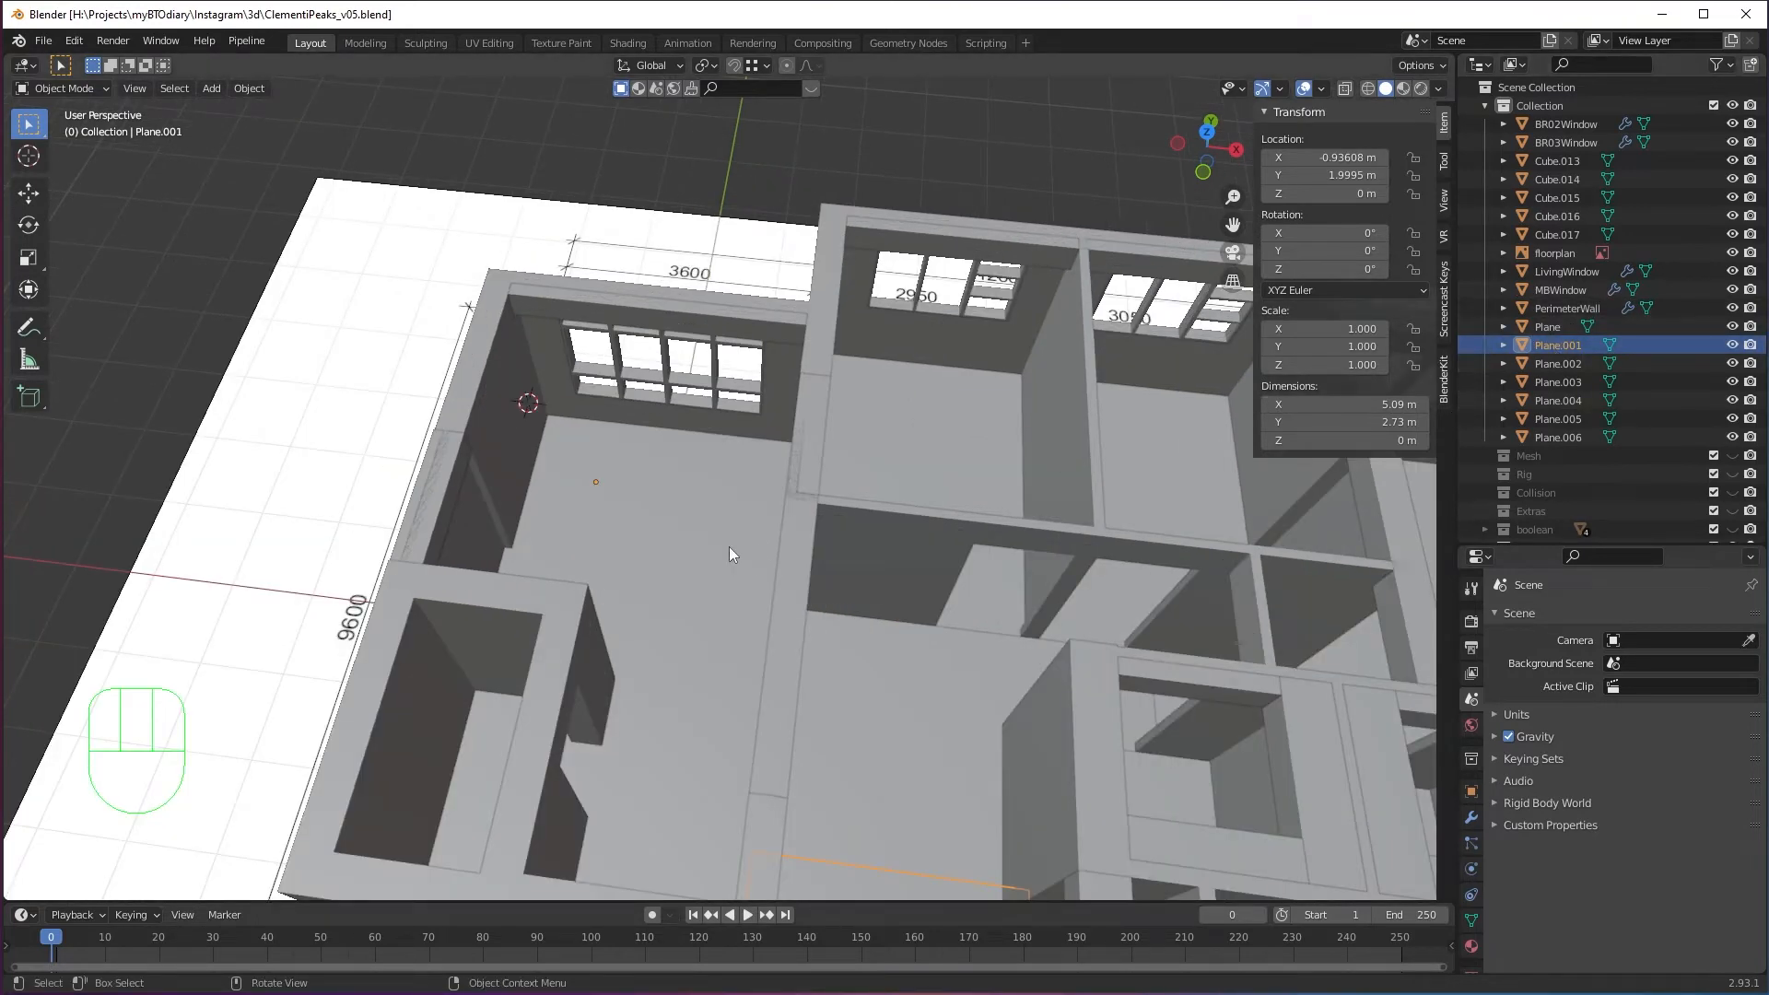
click(1549, 327)
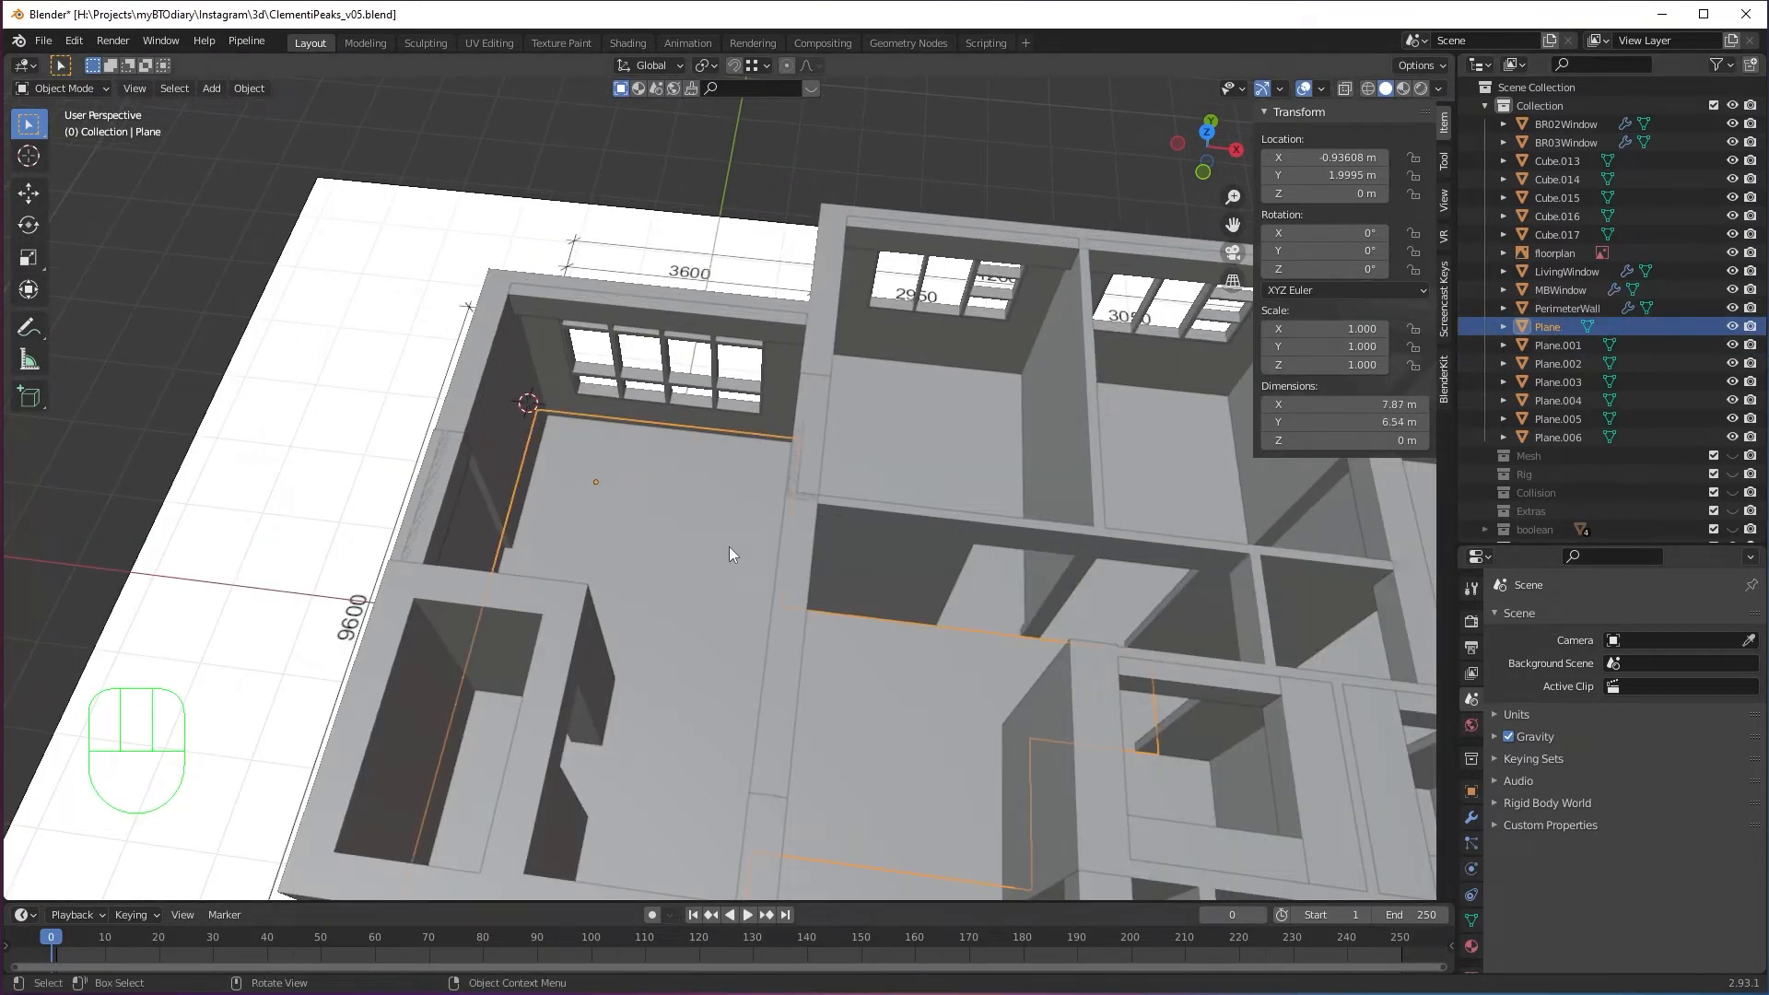
double_click(1549, 324)
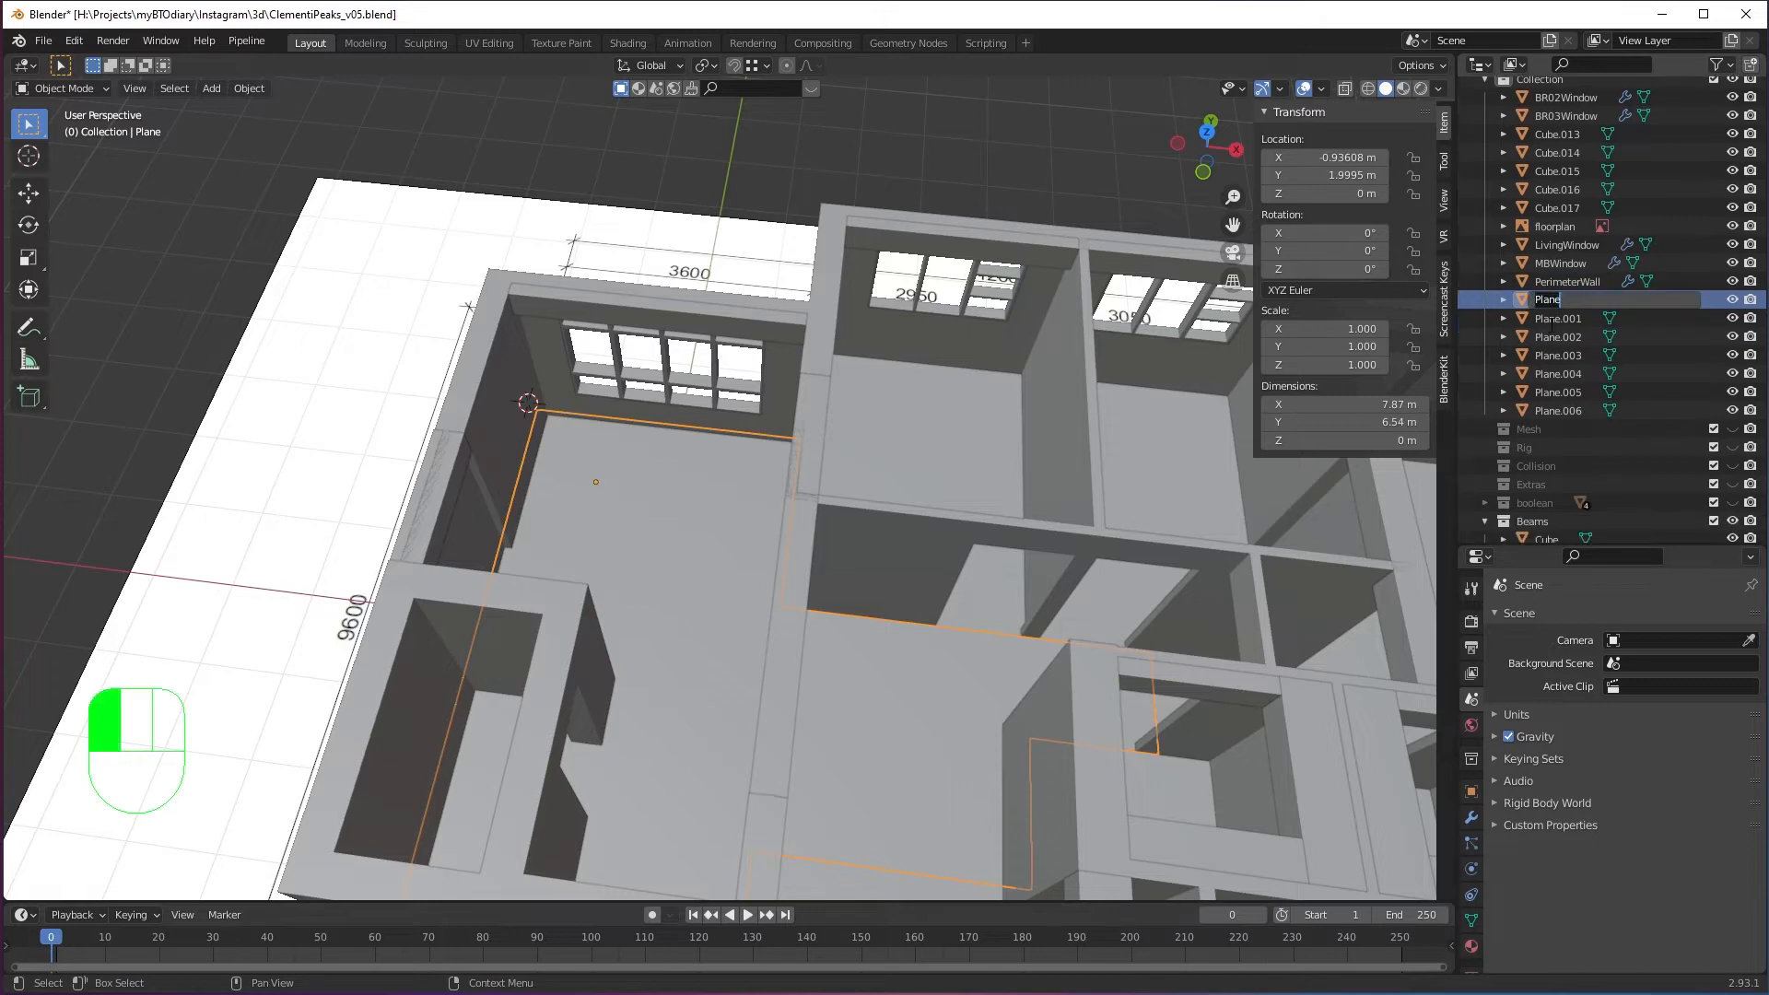
key(BackSpace)
key(BackSpace)
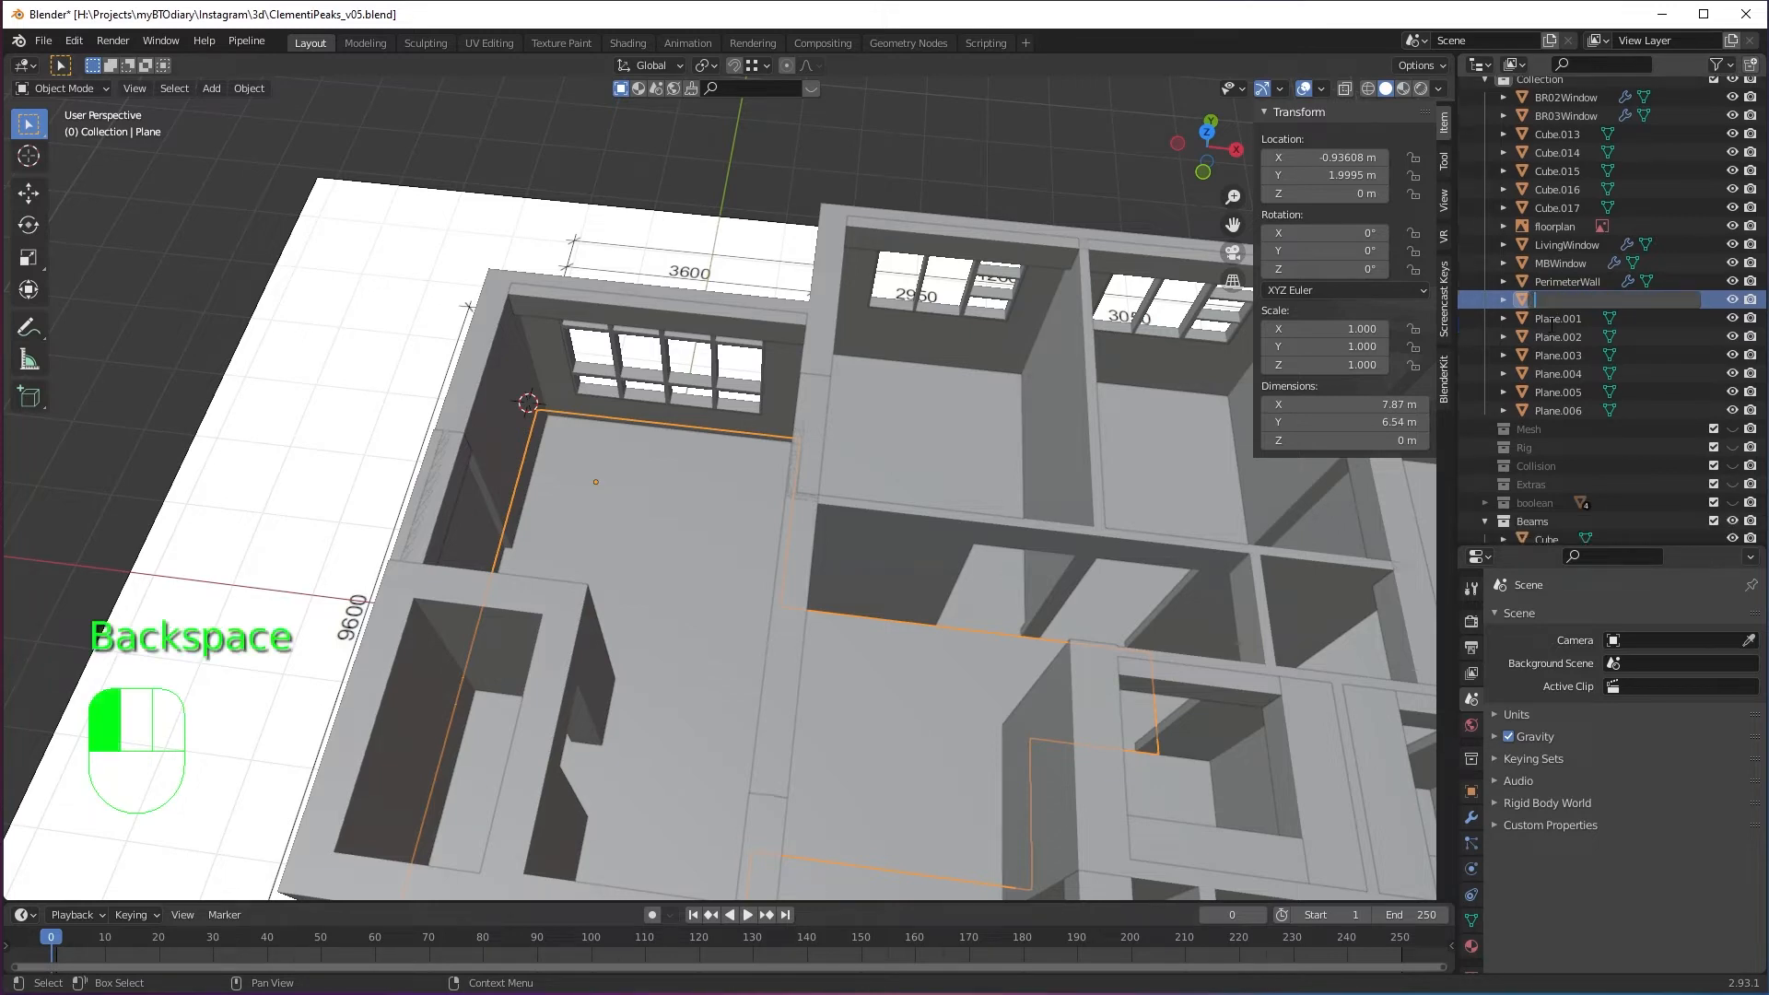
text(floor_)
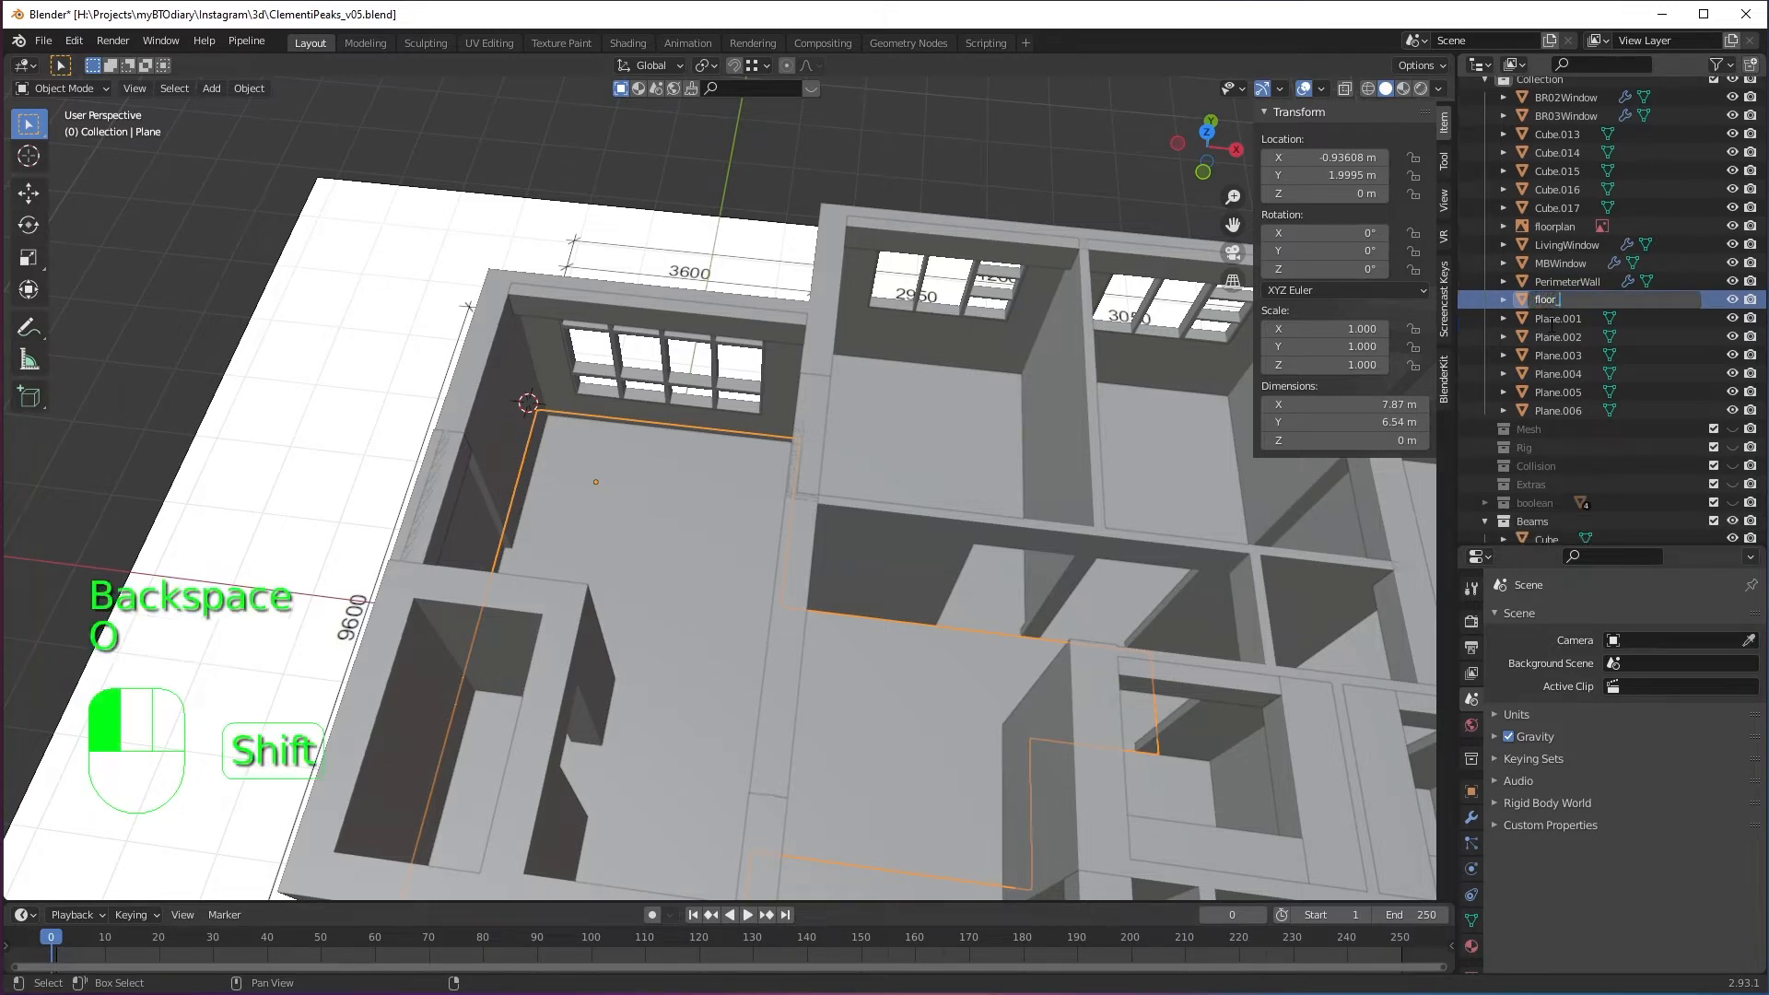
text(living)
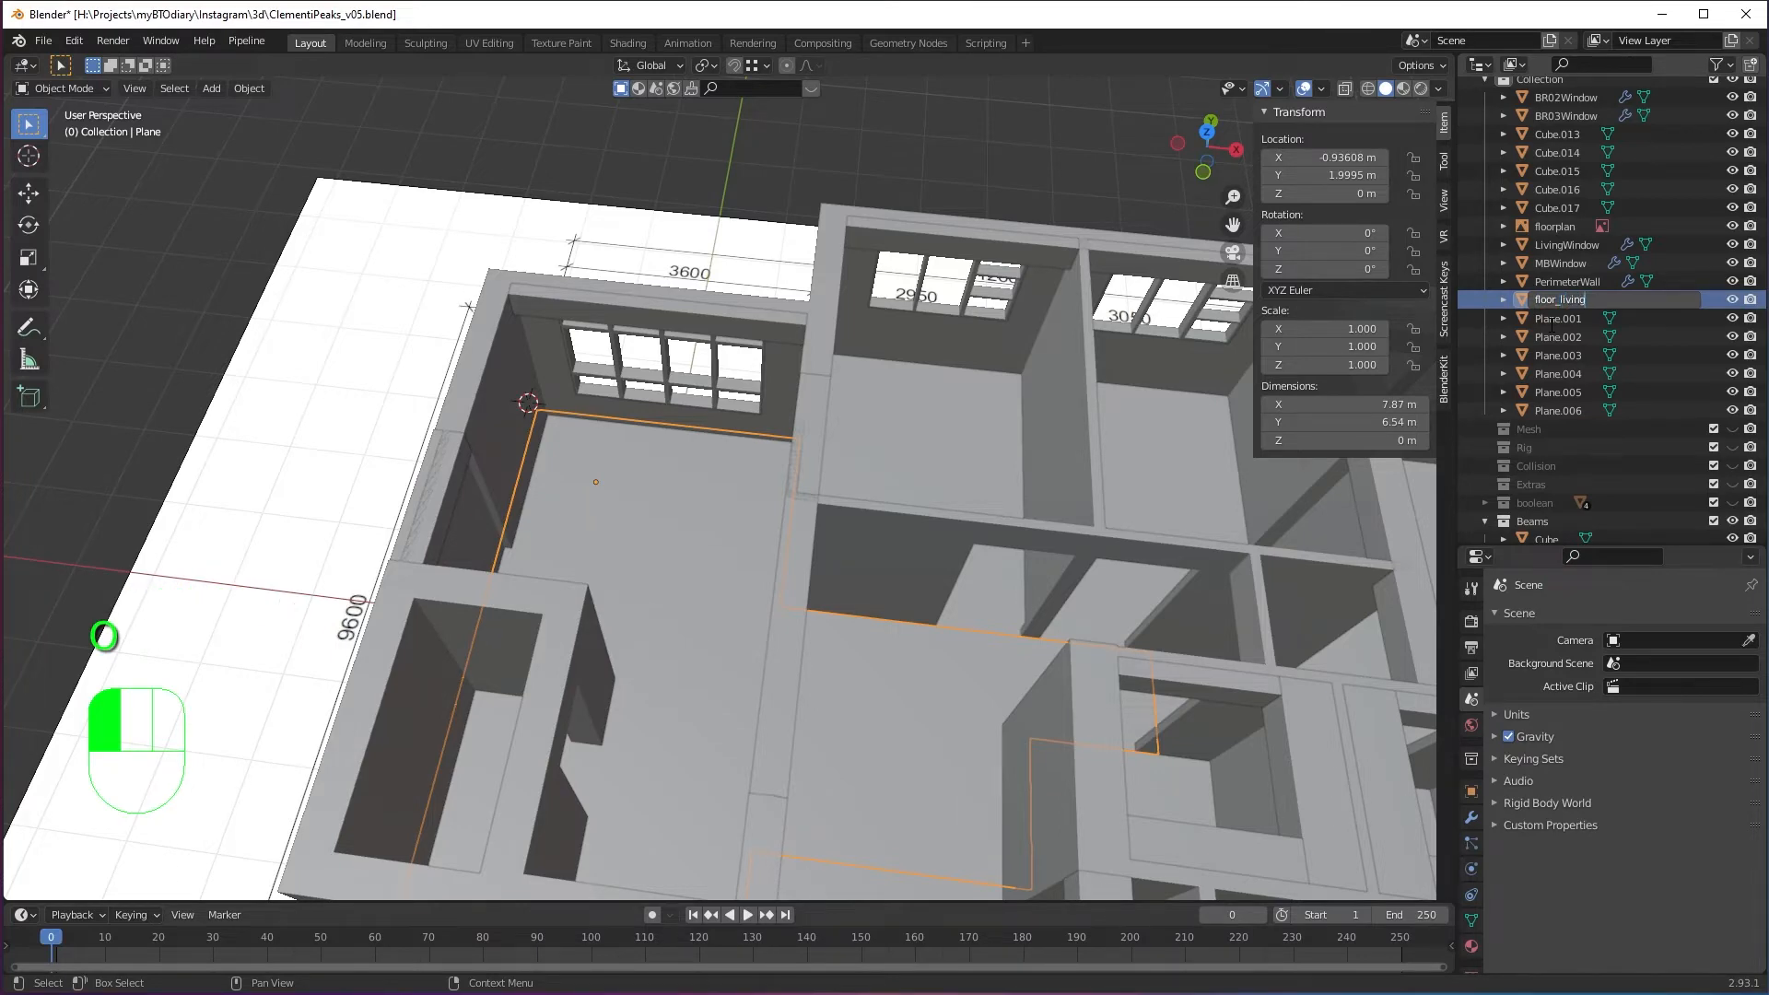
text(dining)
key(Return)
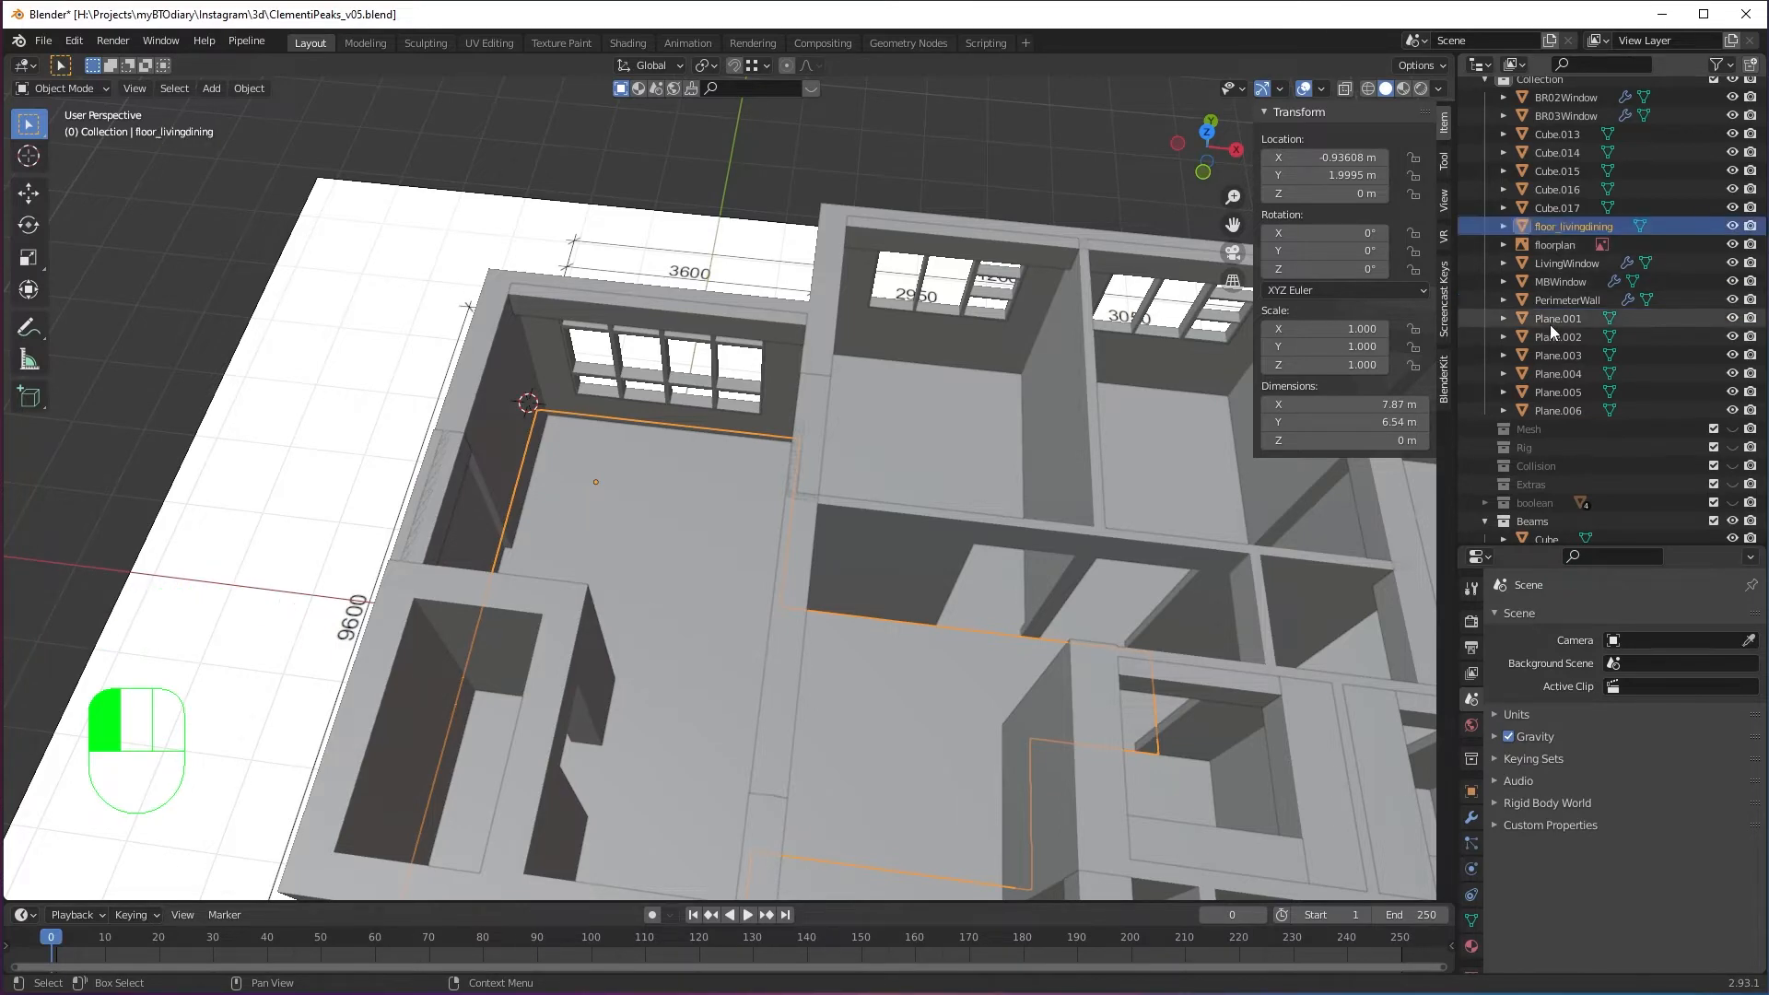
Rename the floor object covering the kitchen and service yard as floor_kitchen.
click(1550, 324)
shift+middle_drag(1231, 550, 1007, 274)
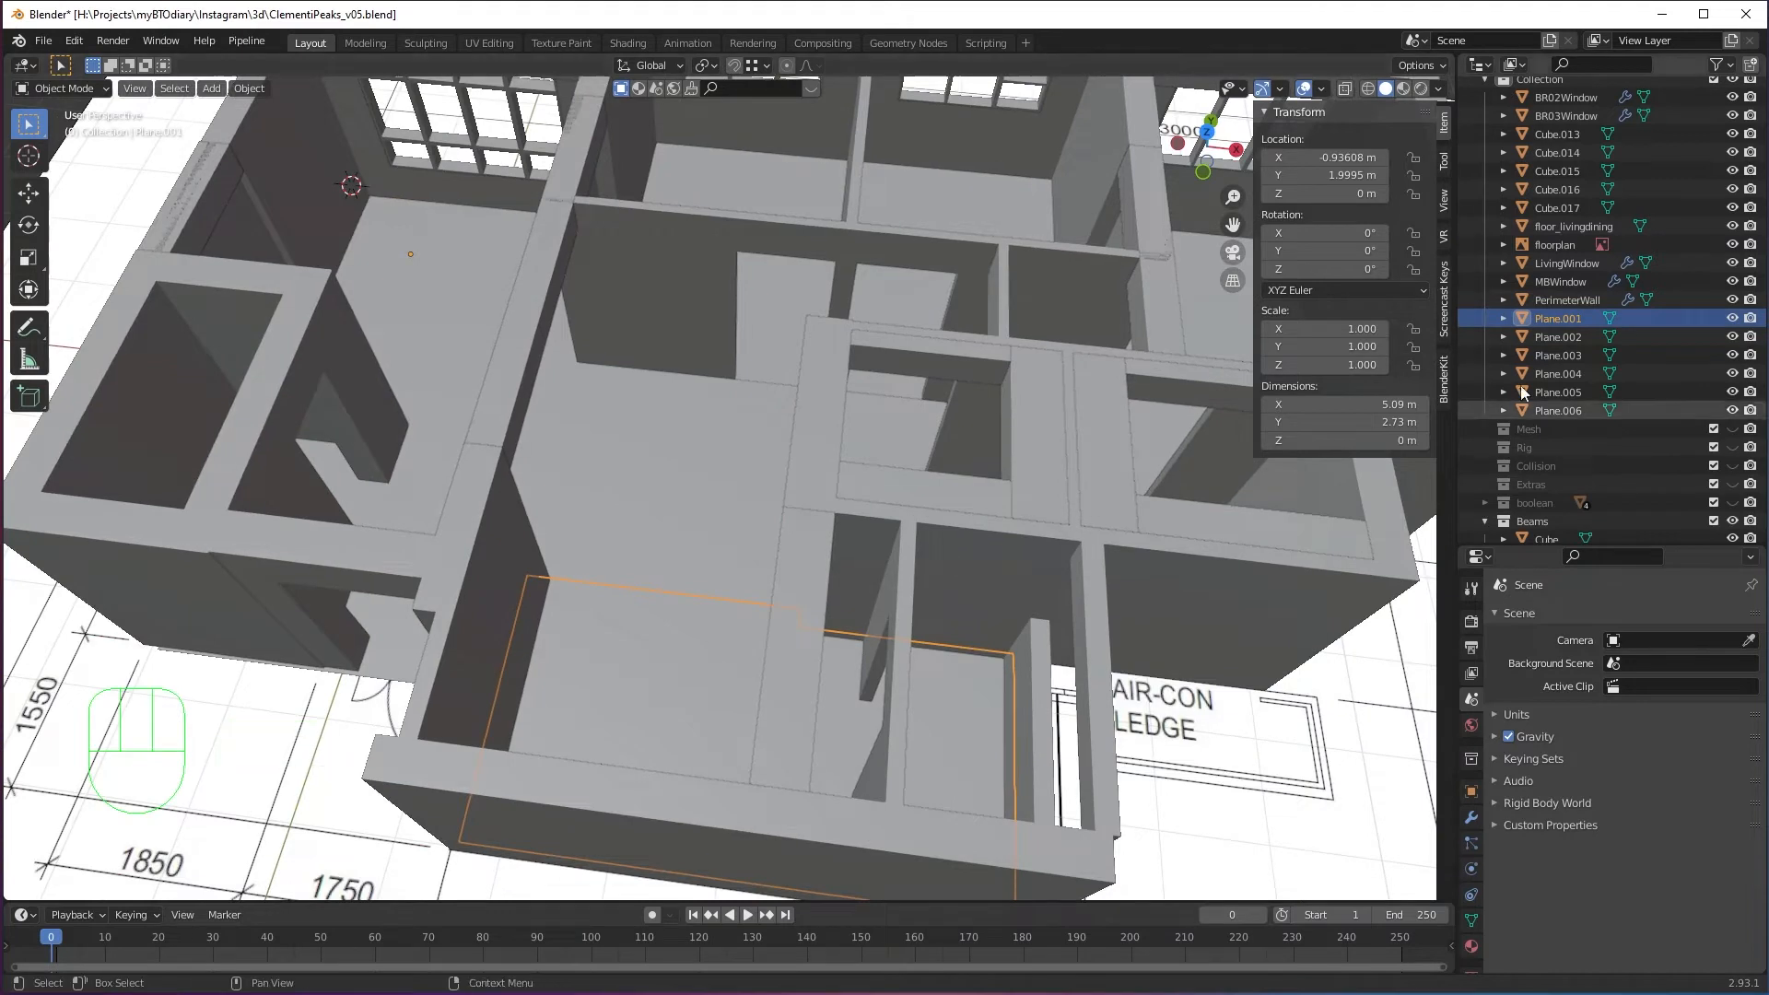
double_click(1544, 321)
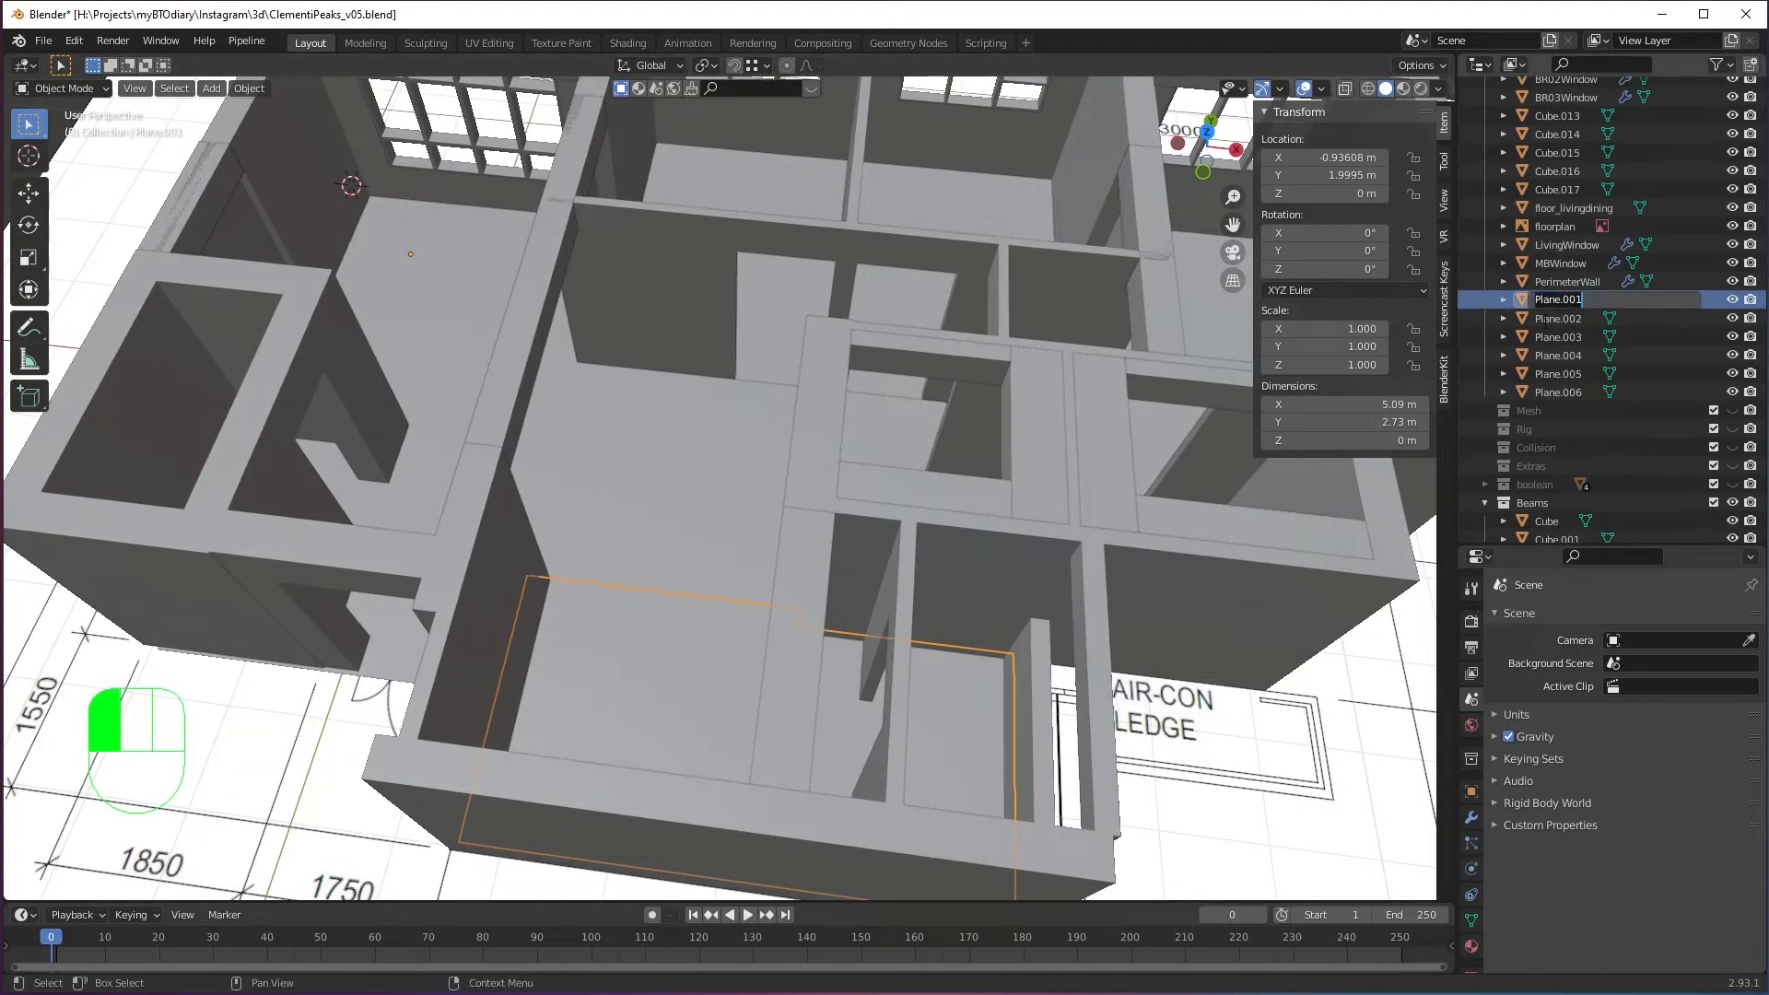
text(floor_kitchen)
key(Return)
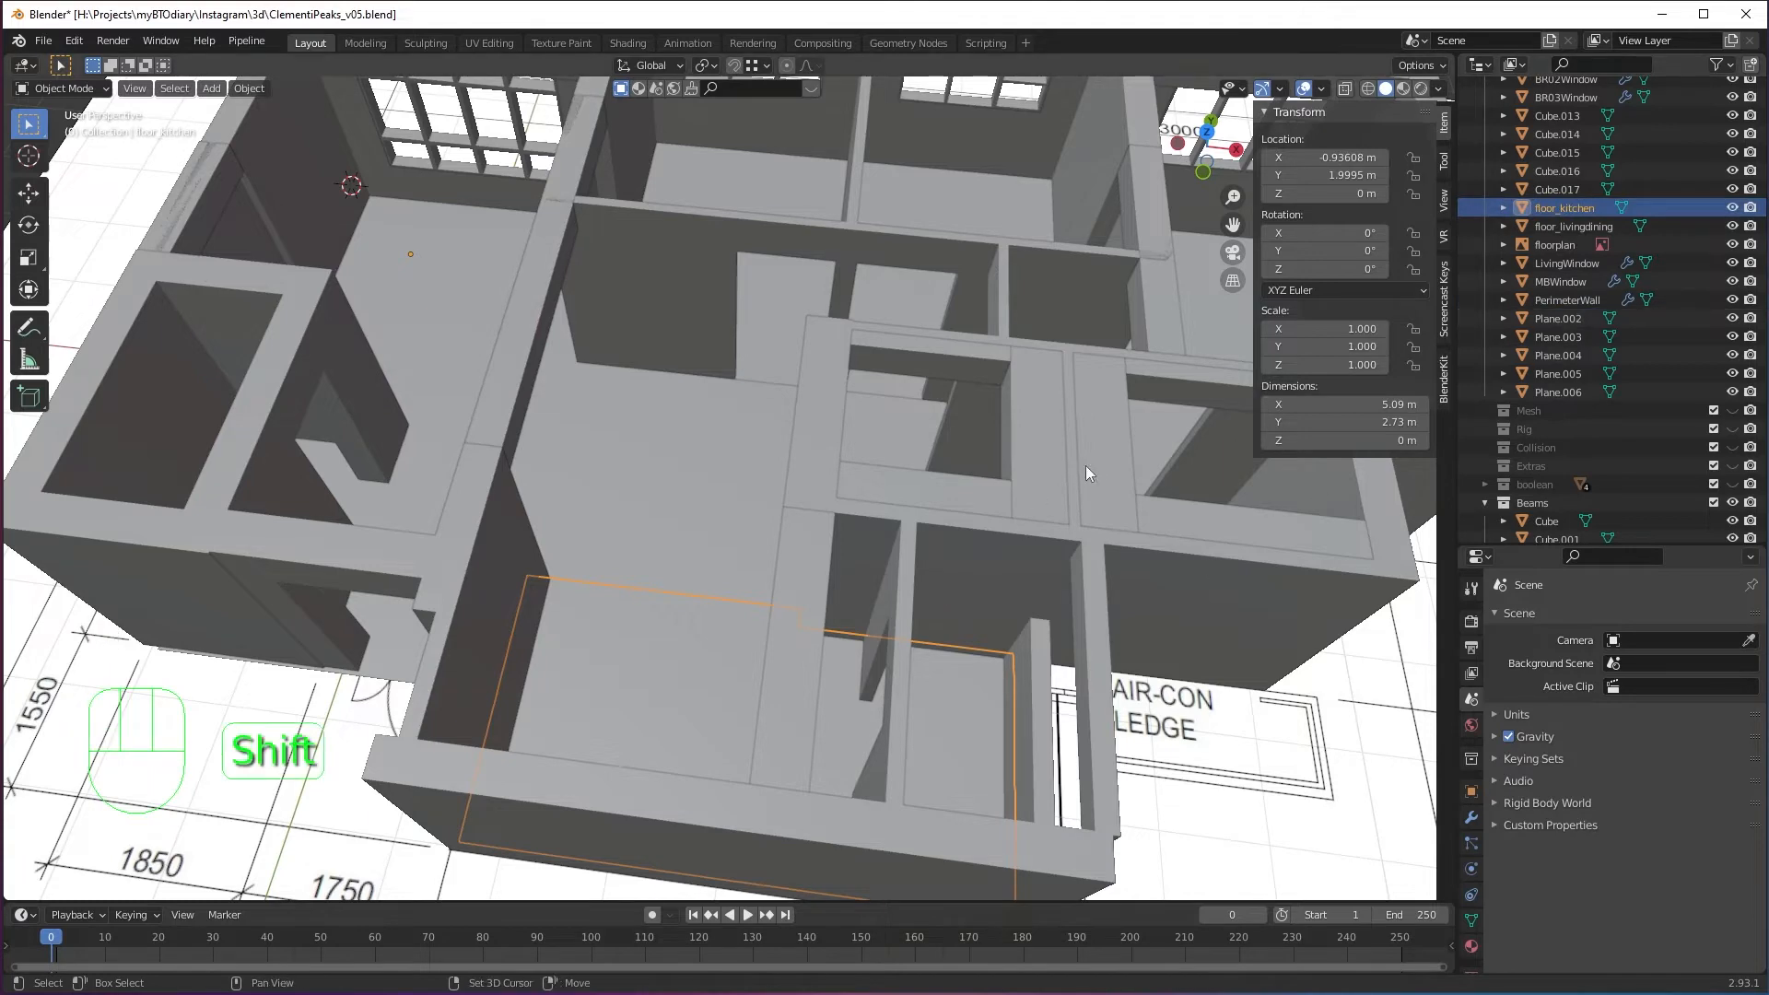
Identify the Bath/WC 2 floor against the floor plan and rename that object as floor_br02.
shift+middle_drag(1086, 466, 759, 599)
key(alt+z)
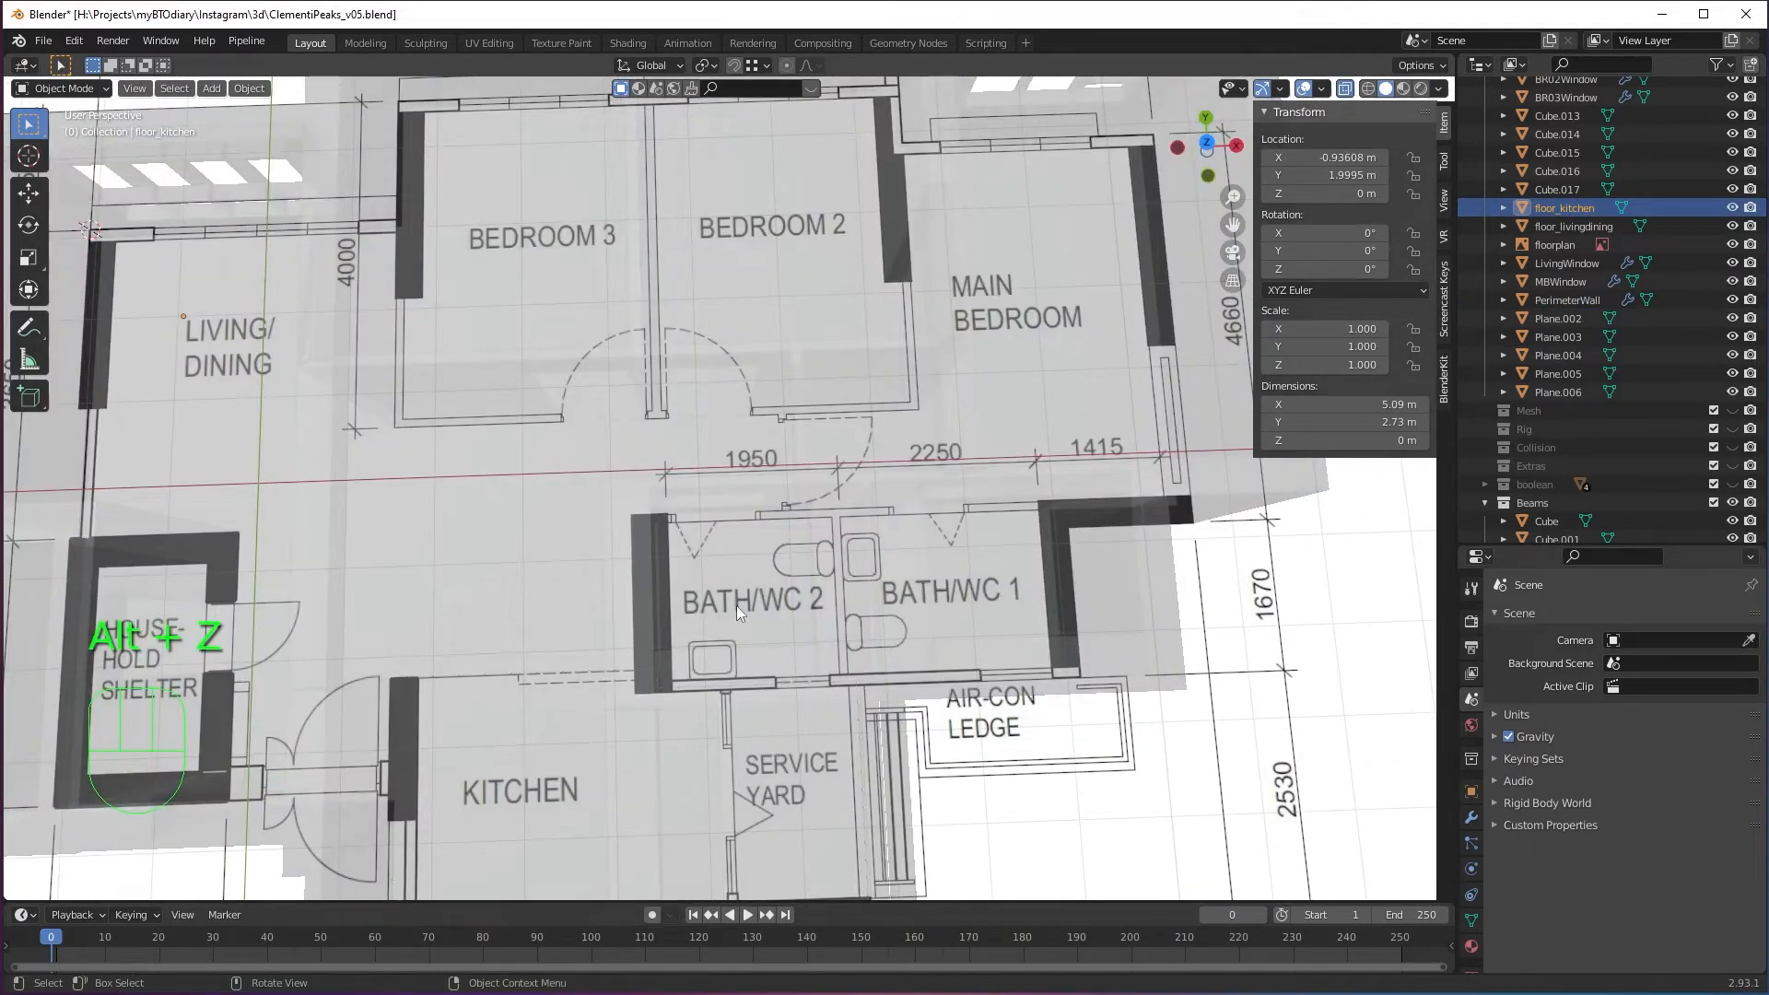
key(alt+z)
click(739, 586)
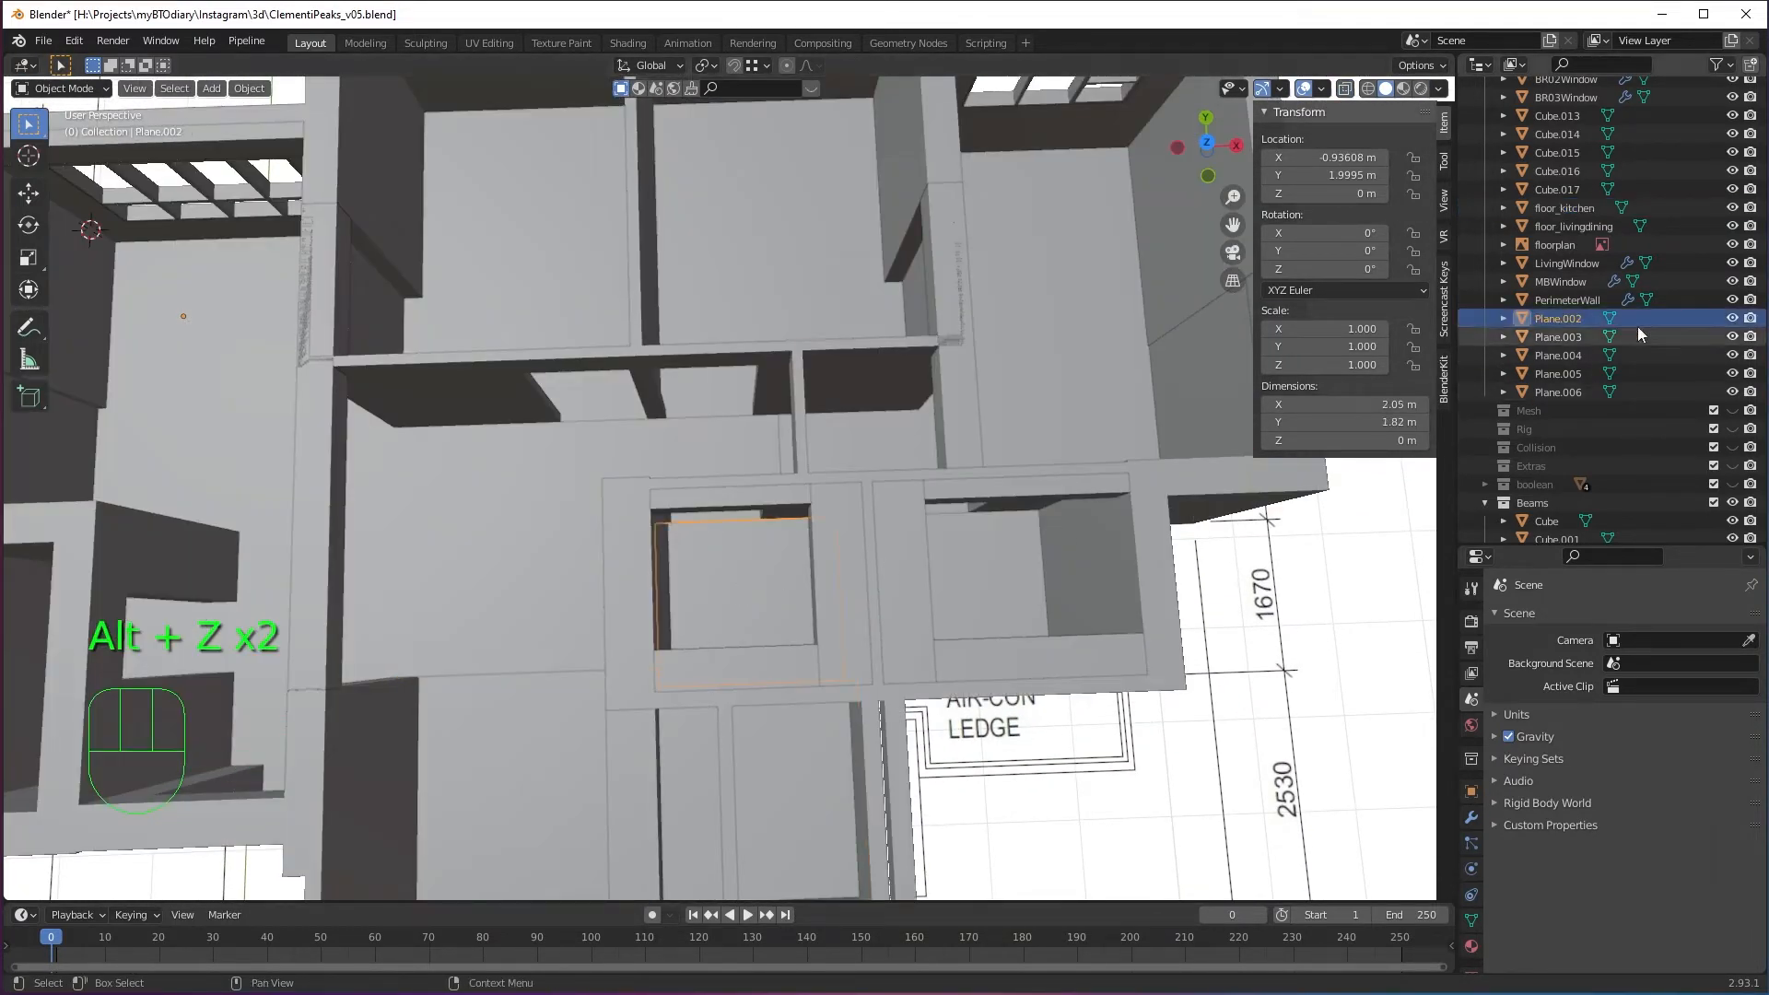
double_click(1562, 318)
text(floor_br02)
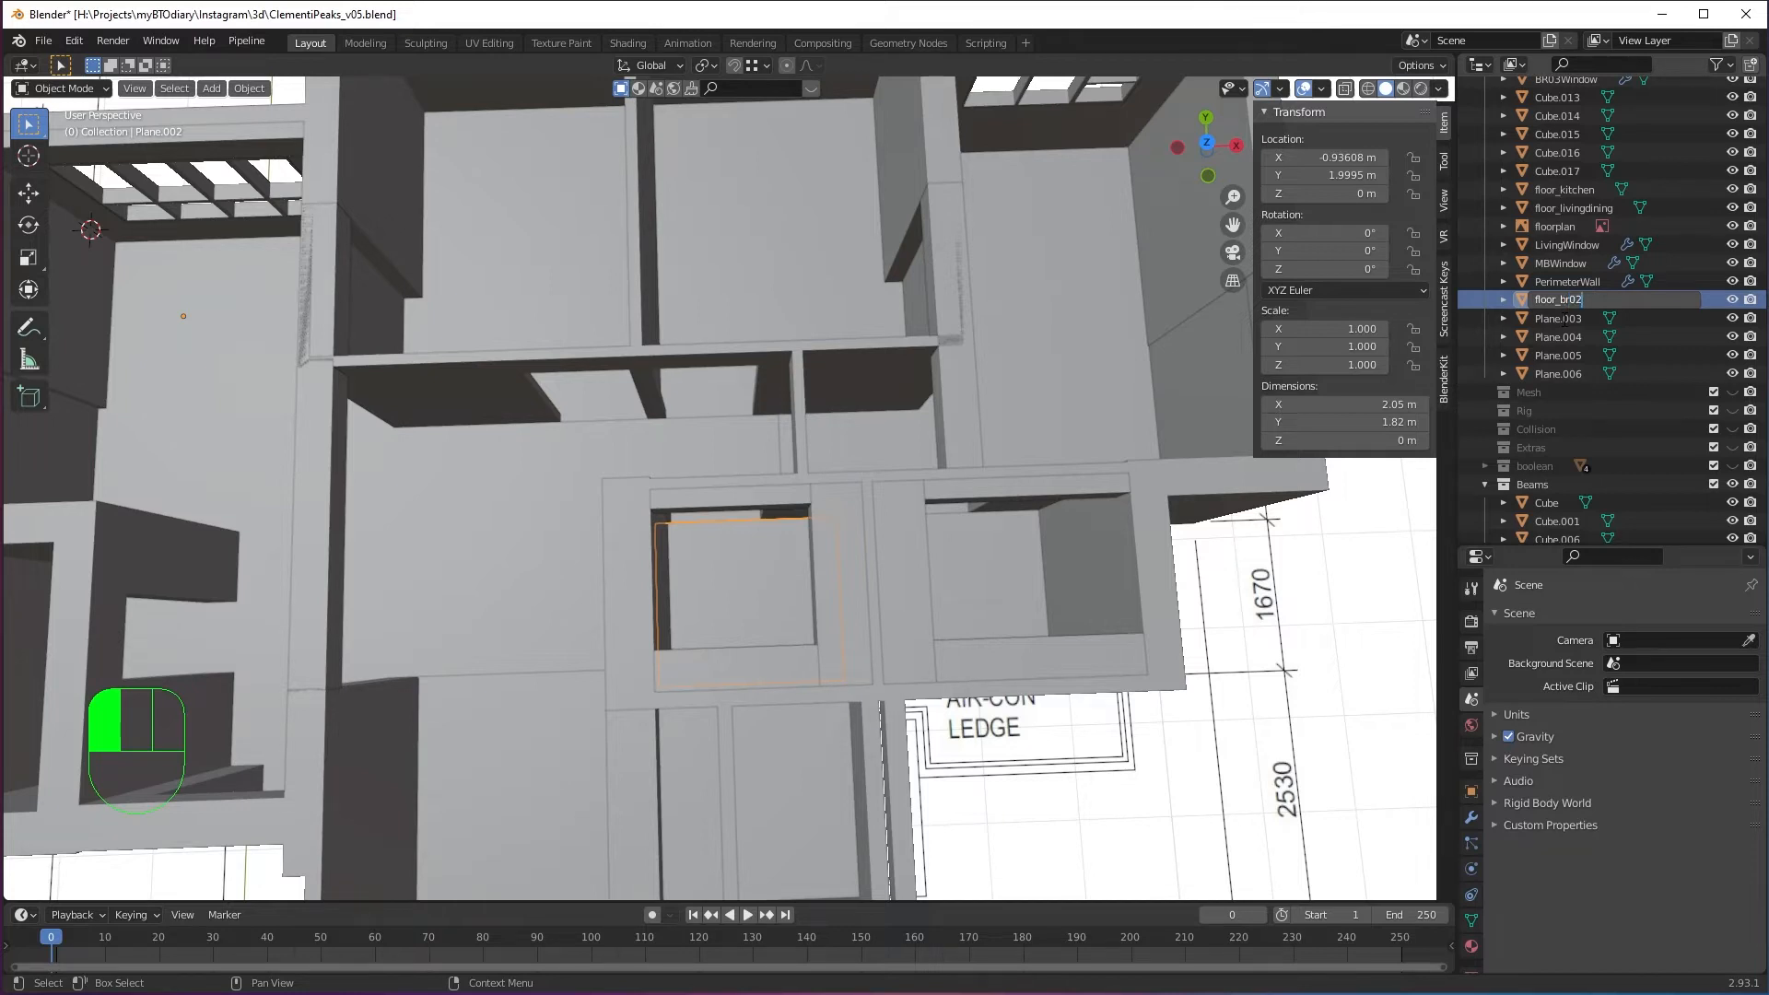
key(Return)
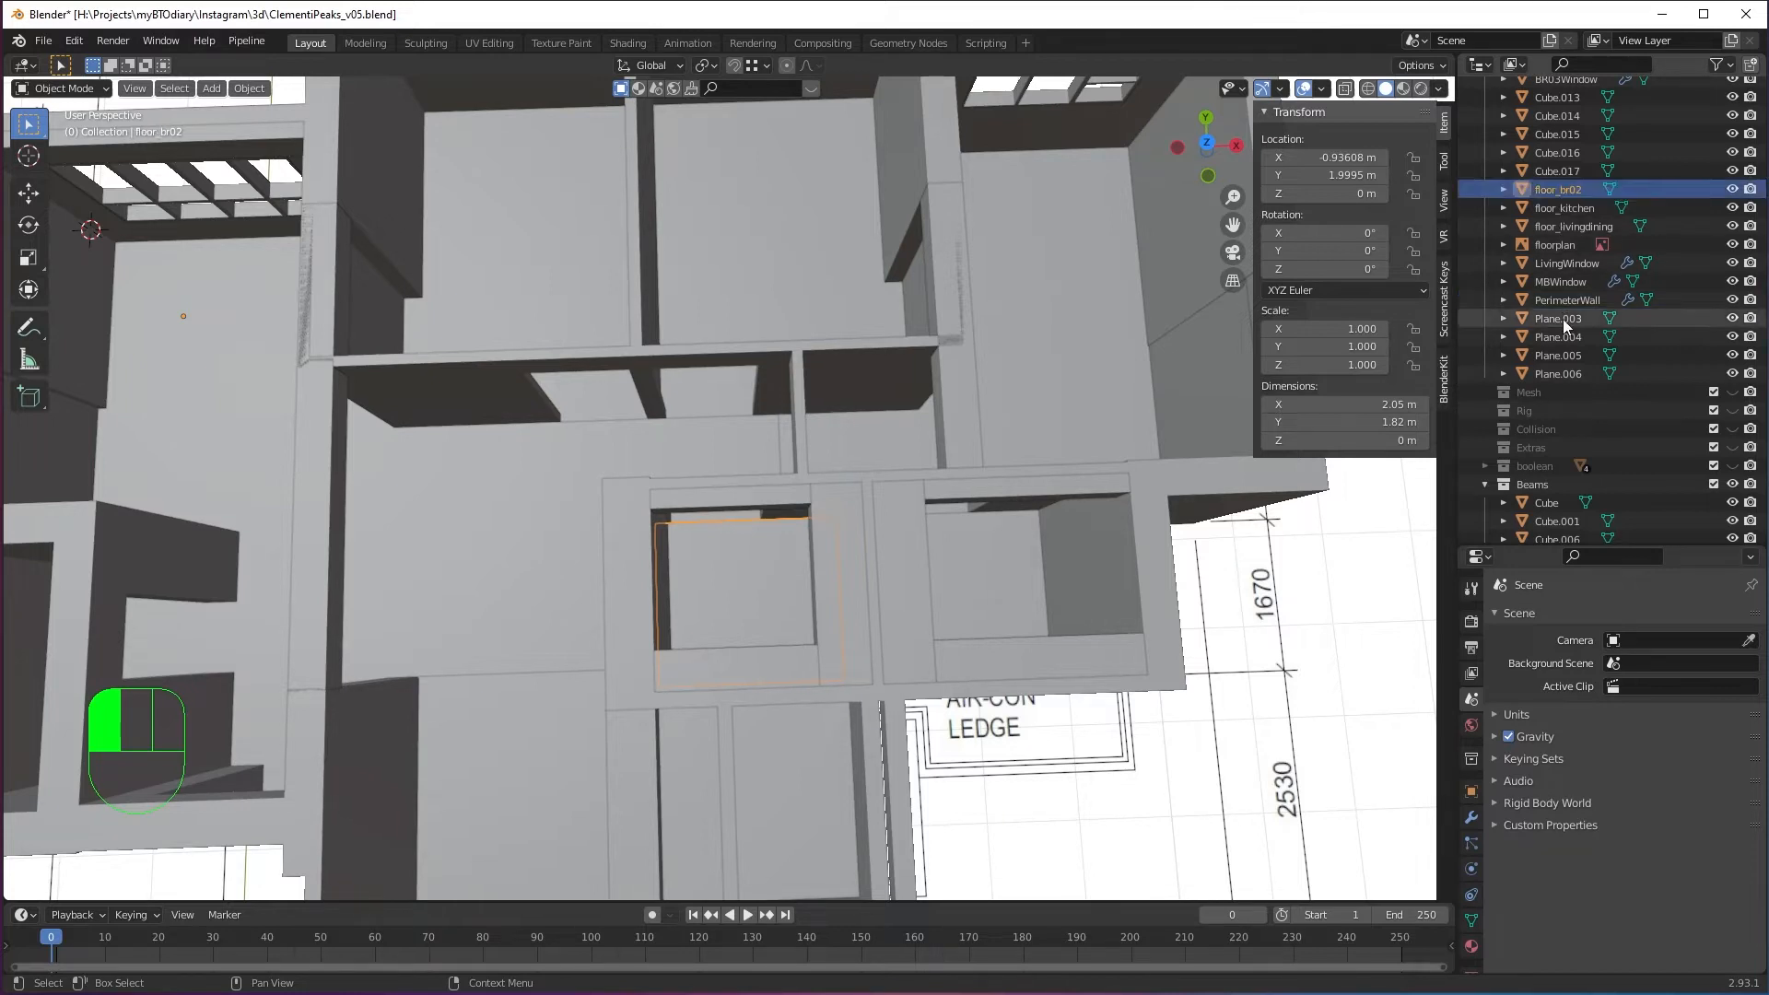
Rename the floor object of the bathroom beside the floor_br02 room as floor_br01.
click(1019, 565)
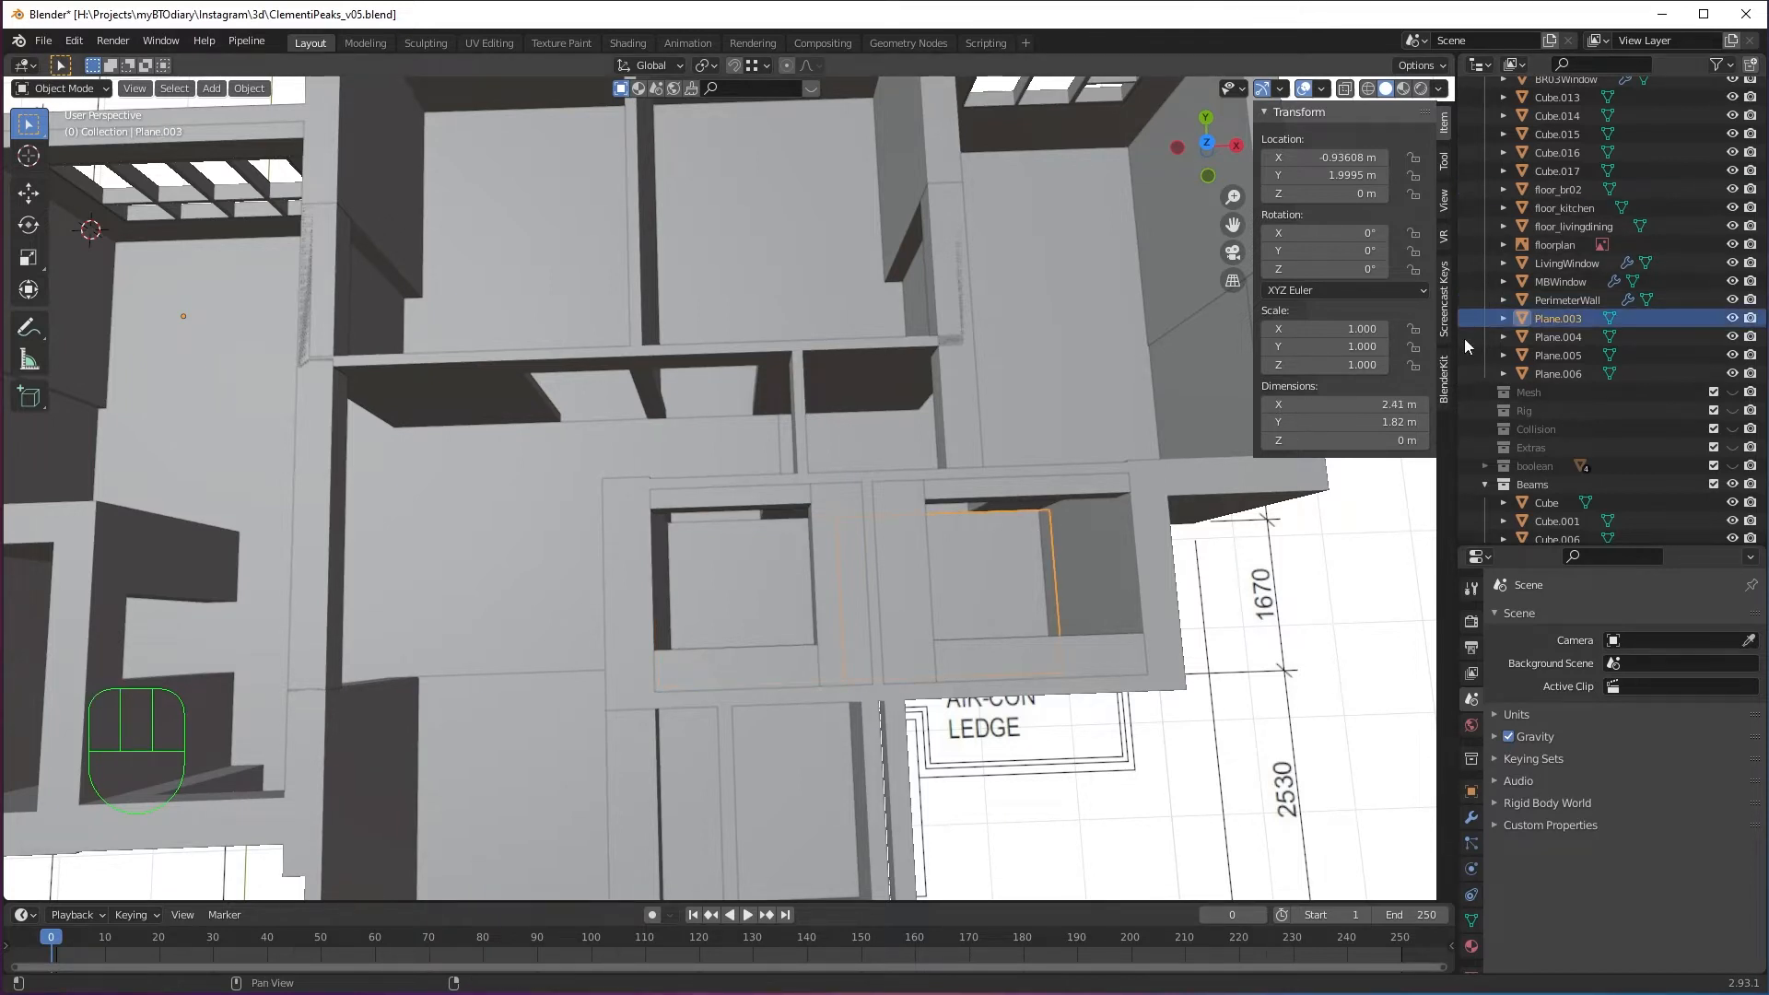
double_click(1559, 318)
text(floor_)
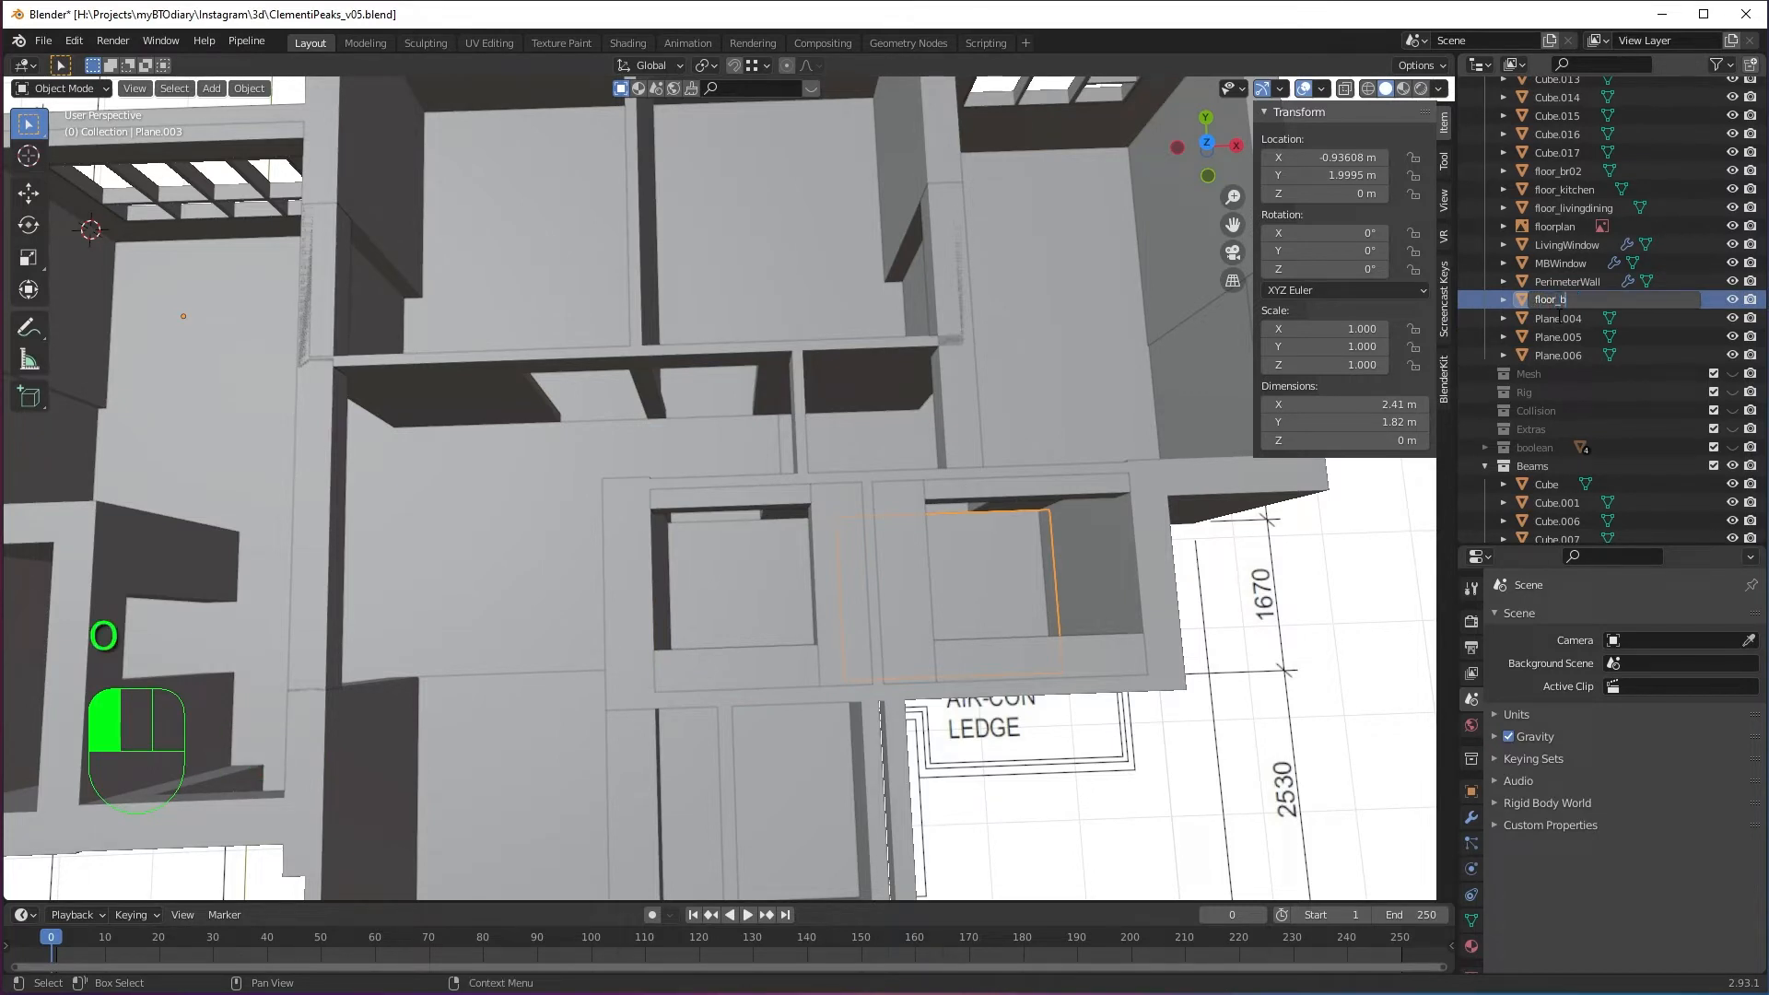
text(br01)
key(Return)
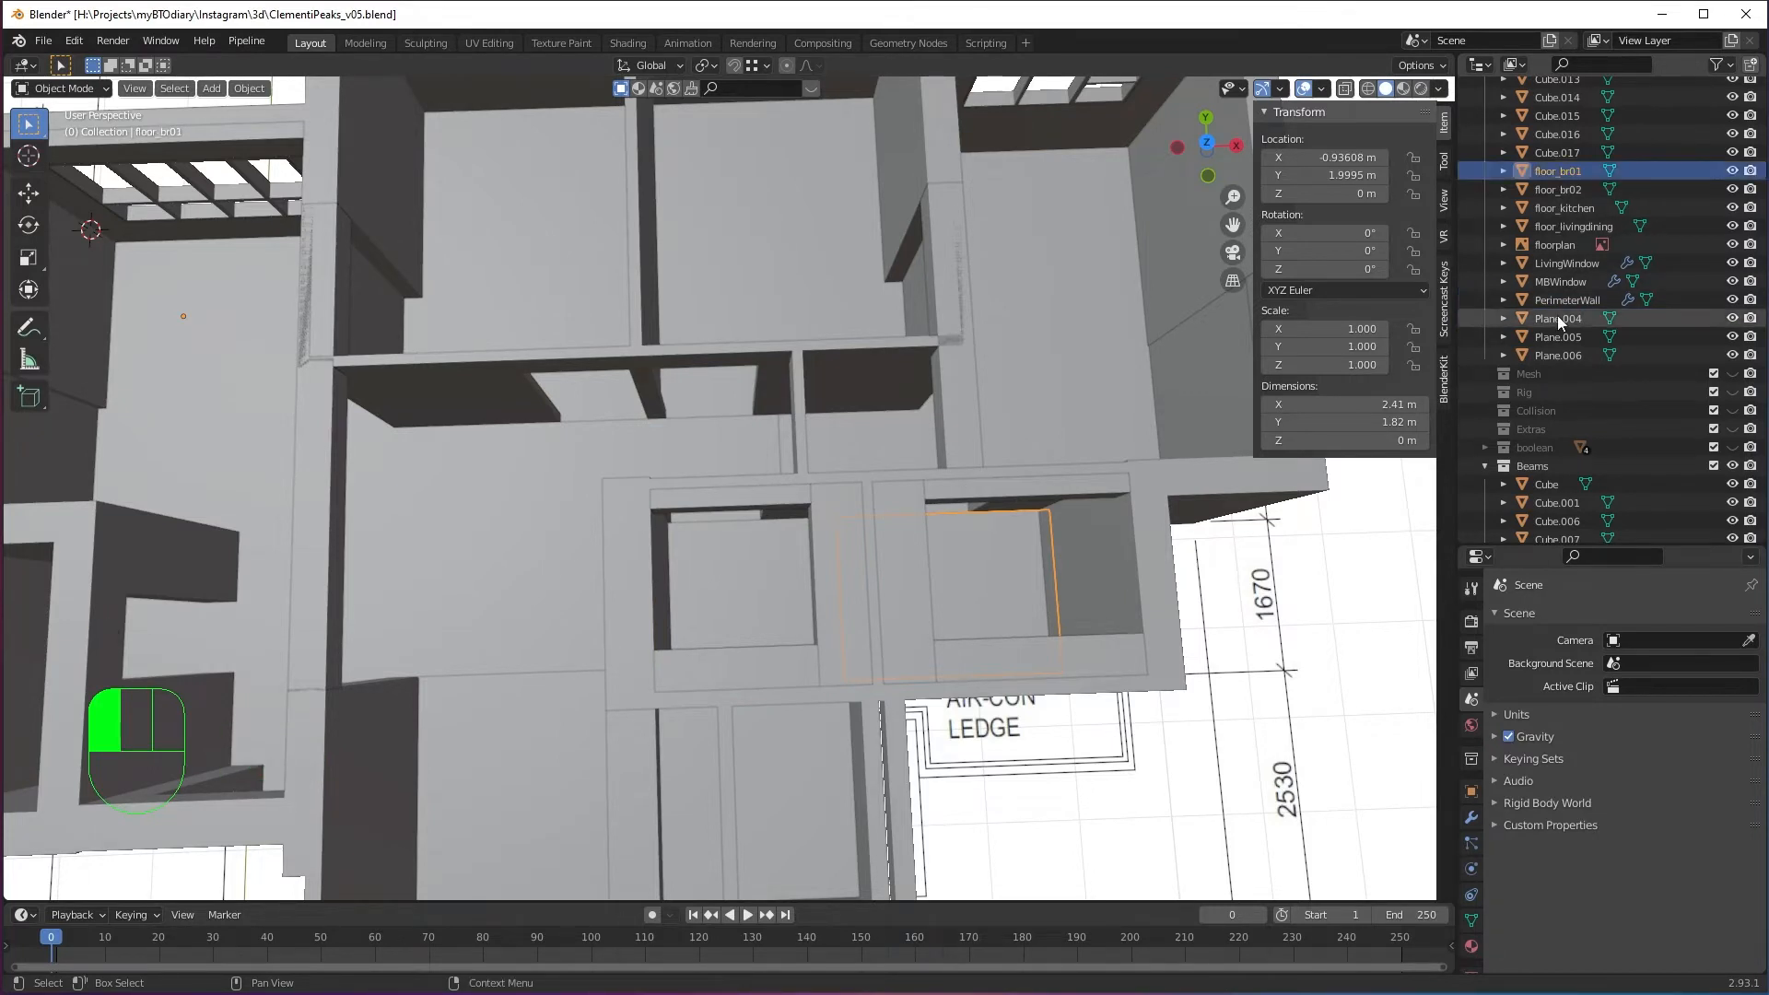
Rename the master bedroom's floor object, Plane.004, as floor_mb.
click(1091, 342)
double_click(1556, 317)
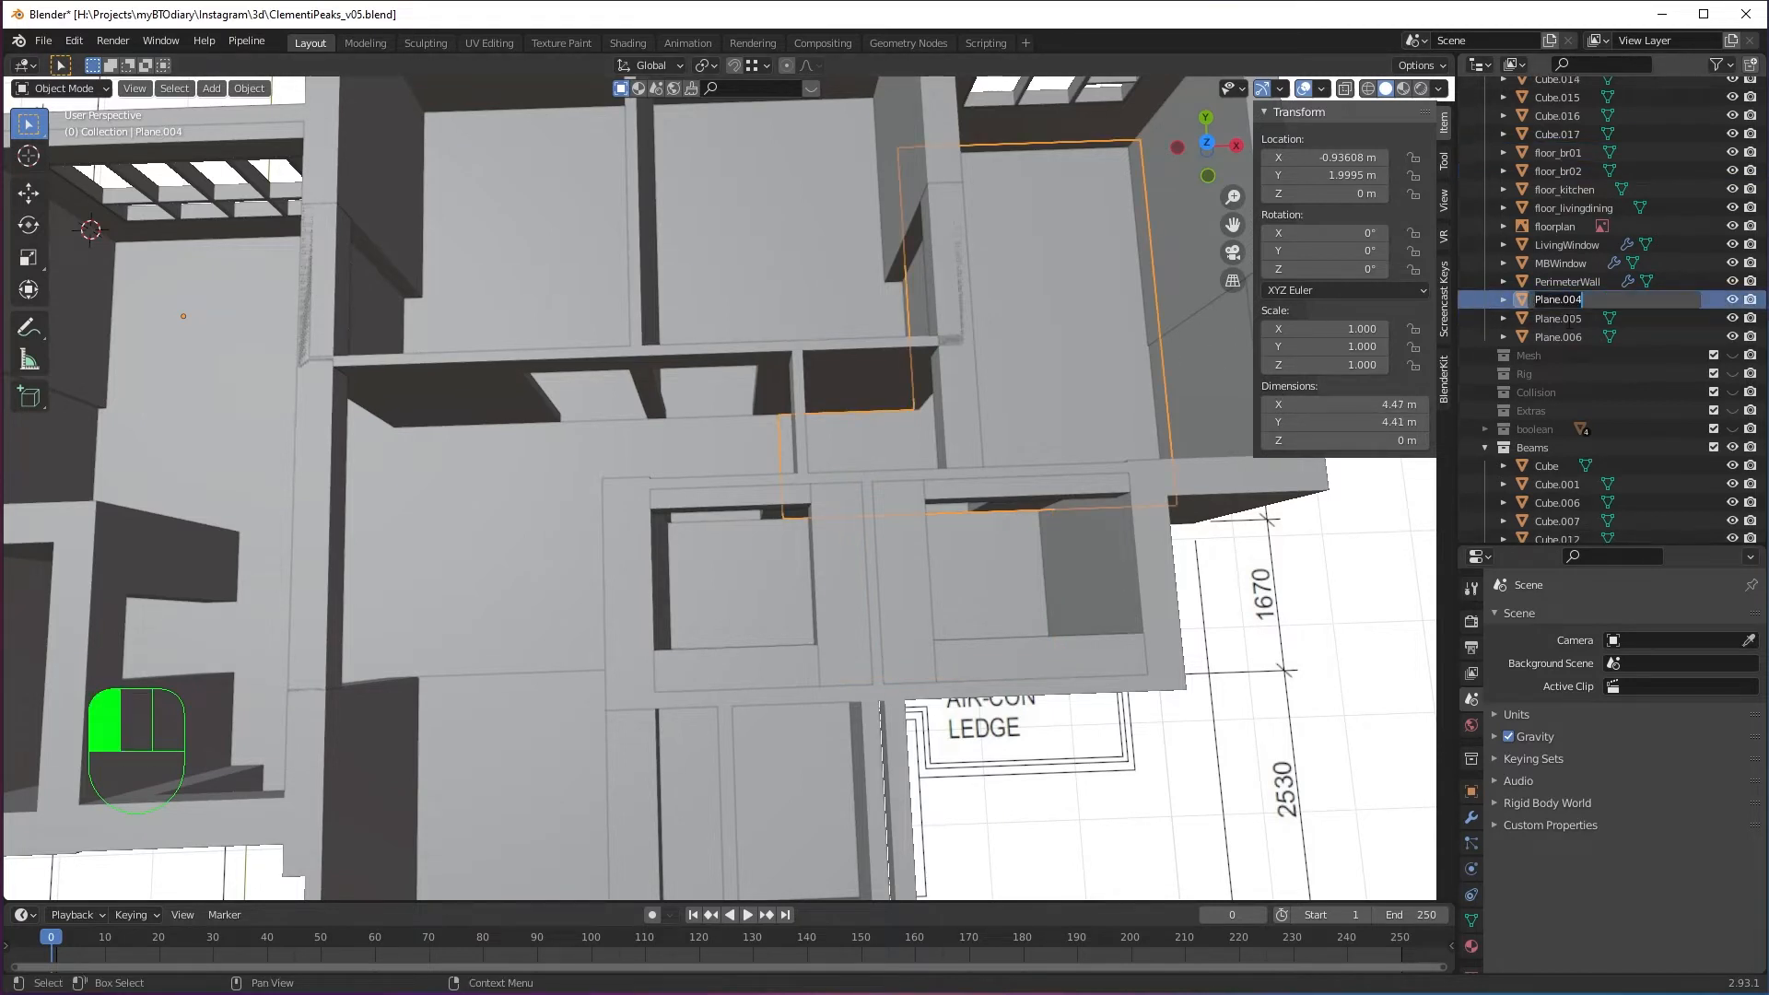
text(floor_mb)
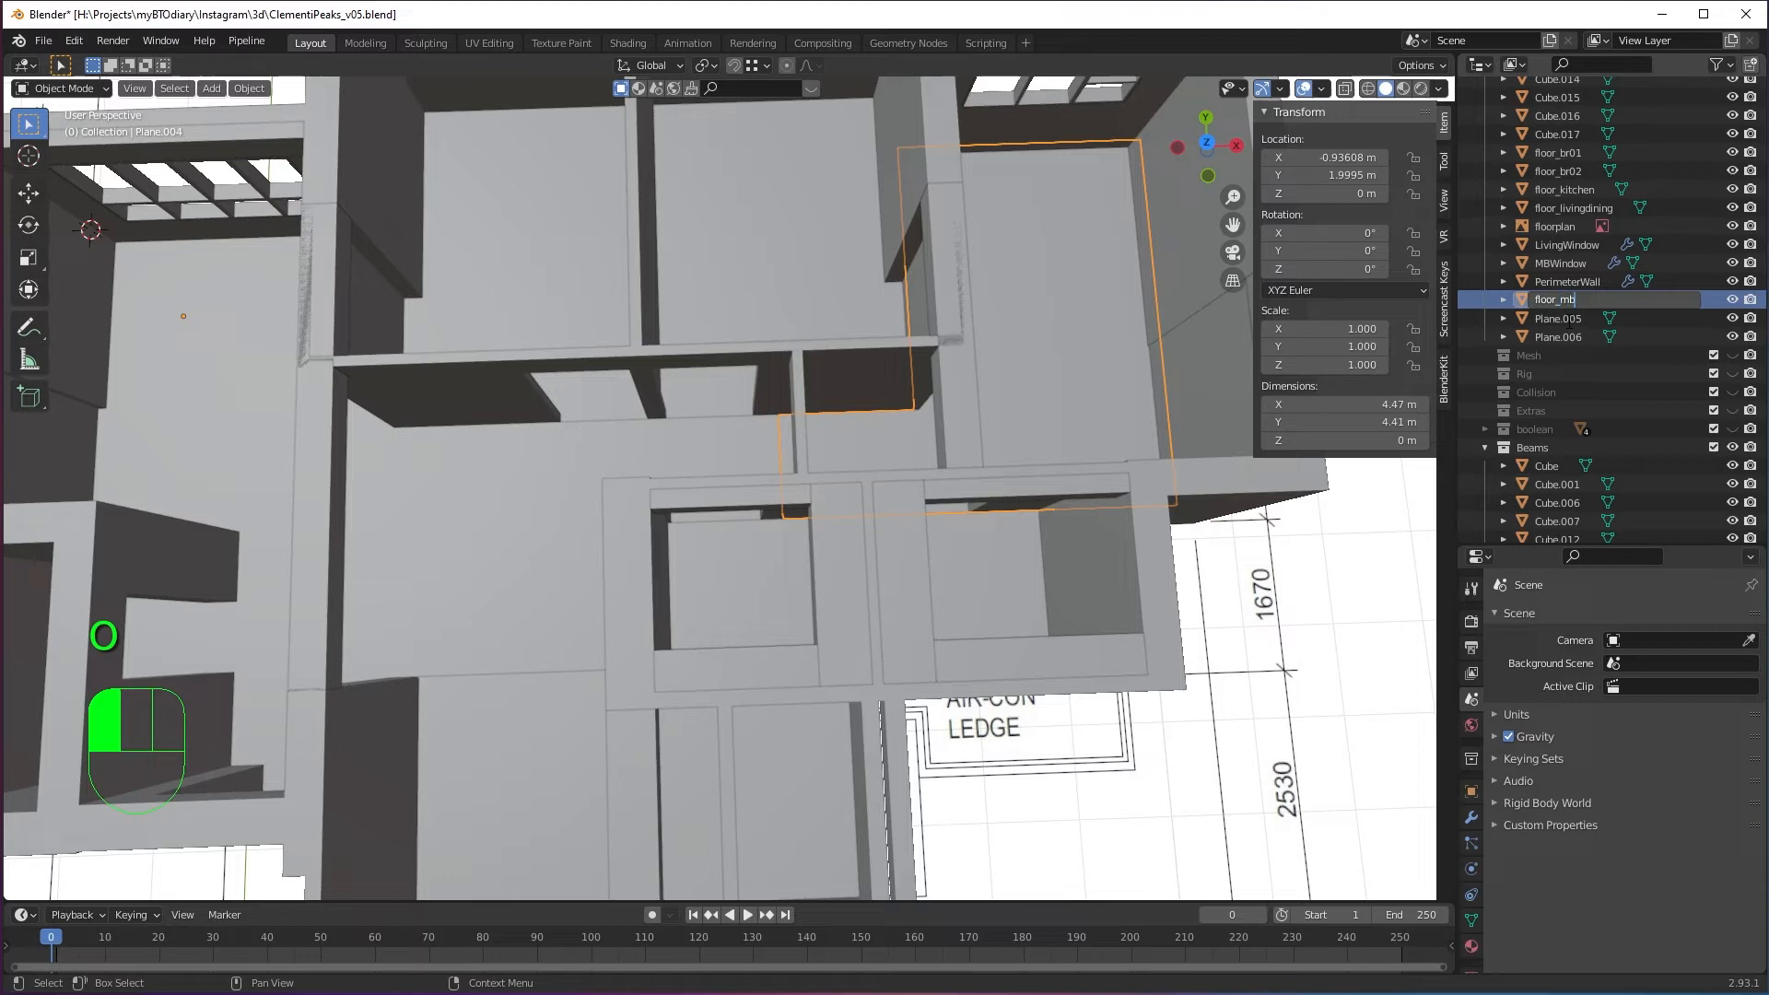
key(Return)
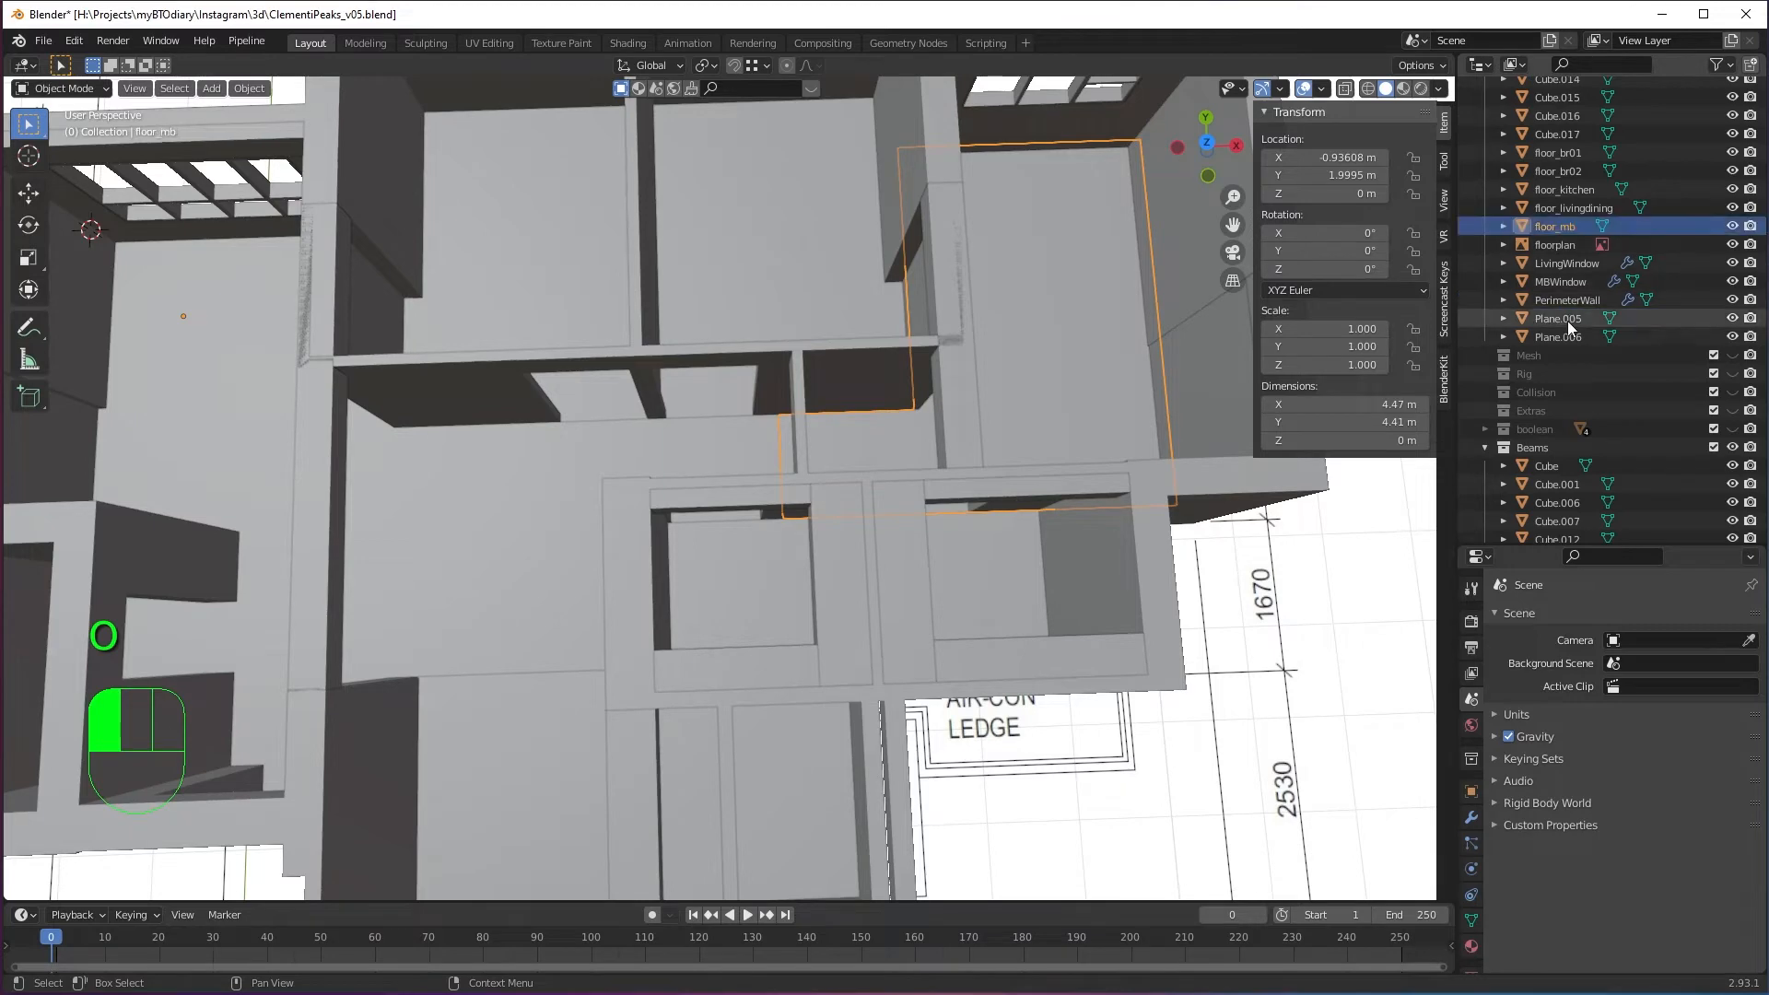
Rename the floor object of the bedroom next to the master bedroom, Plane.005, as floor_bedroom02.
click(812, 223)
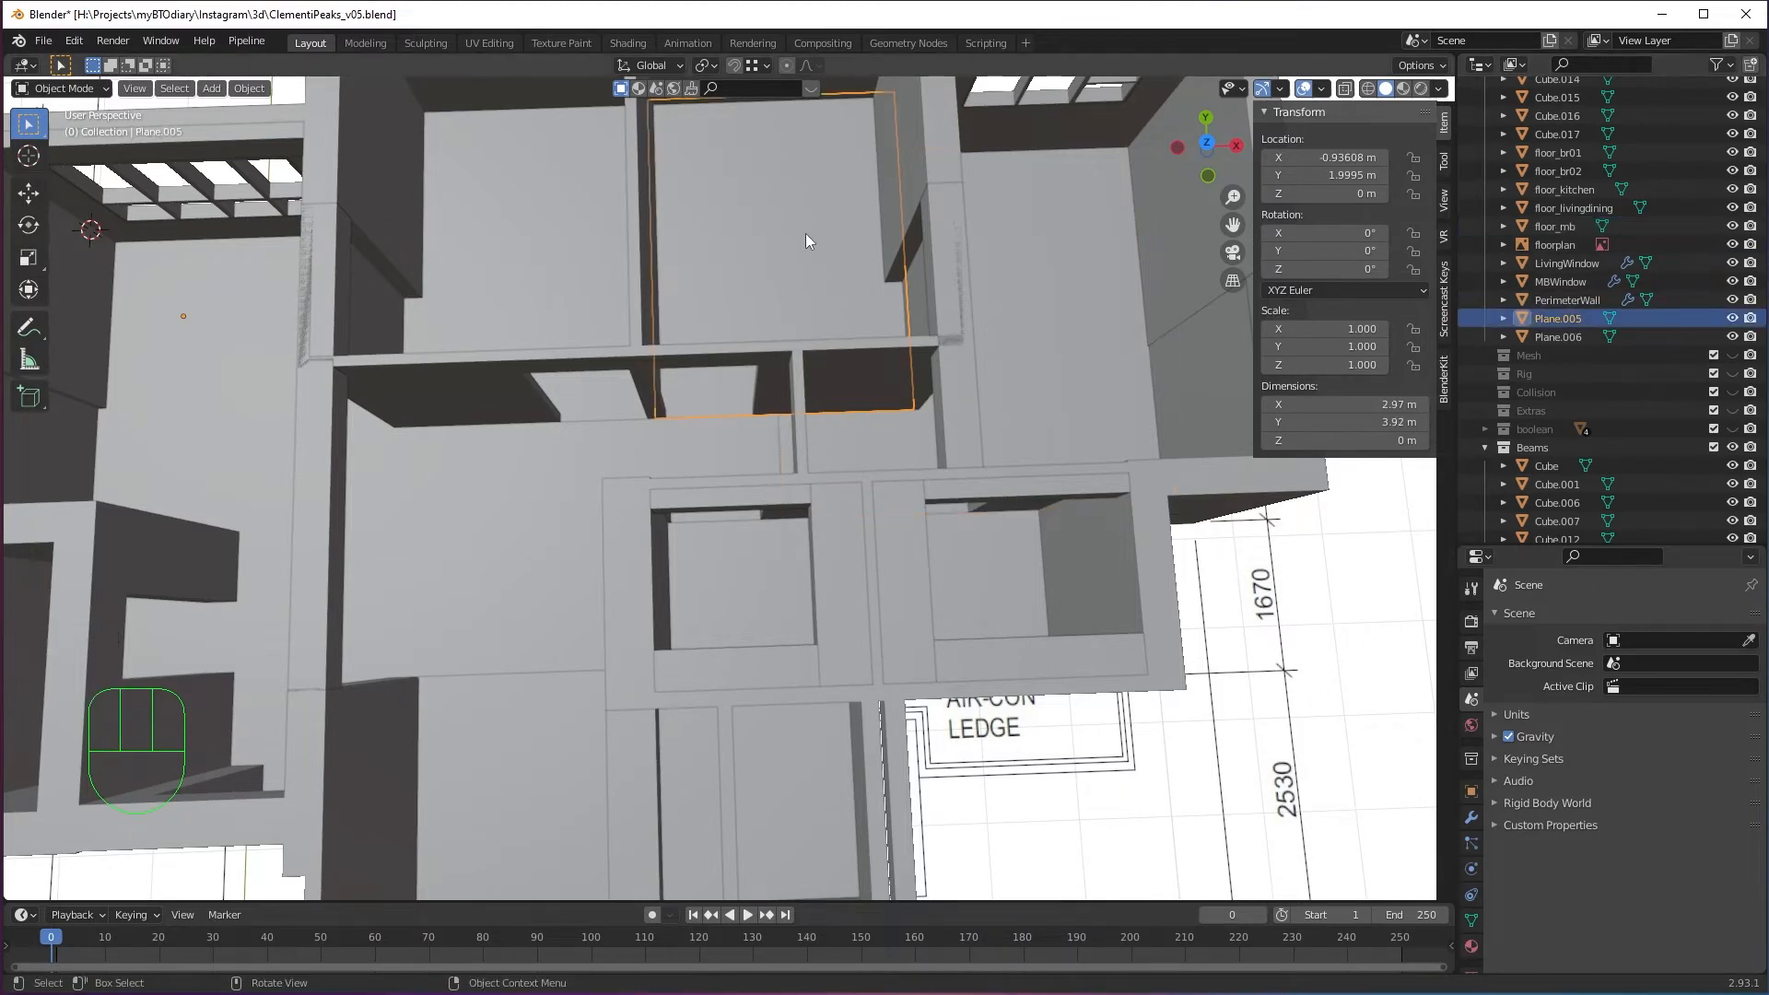
key(alt+z)
key(alt+z)
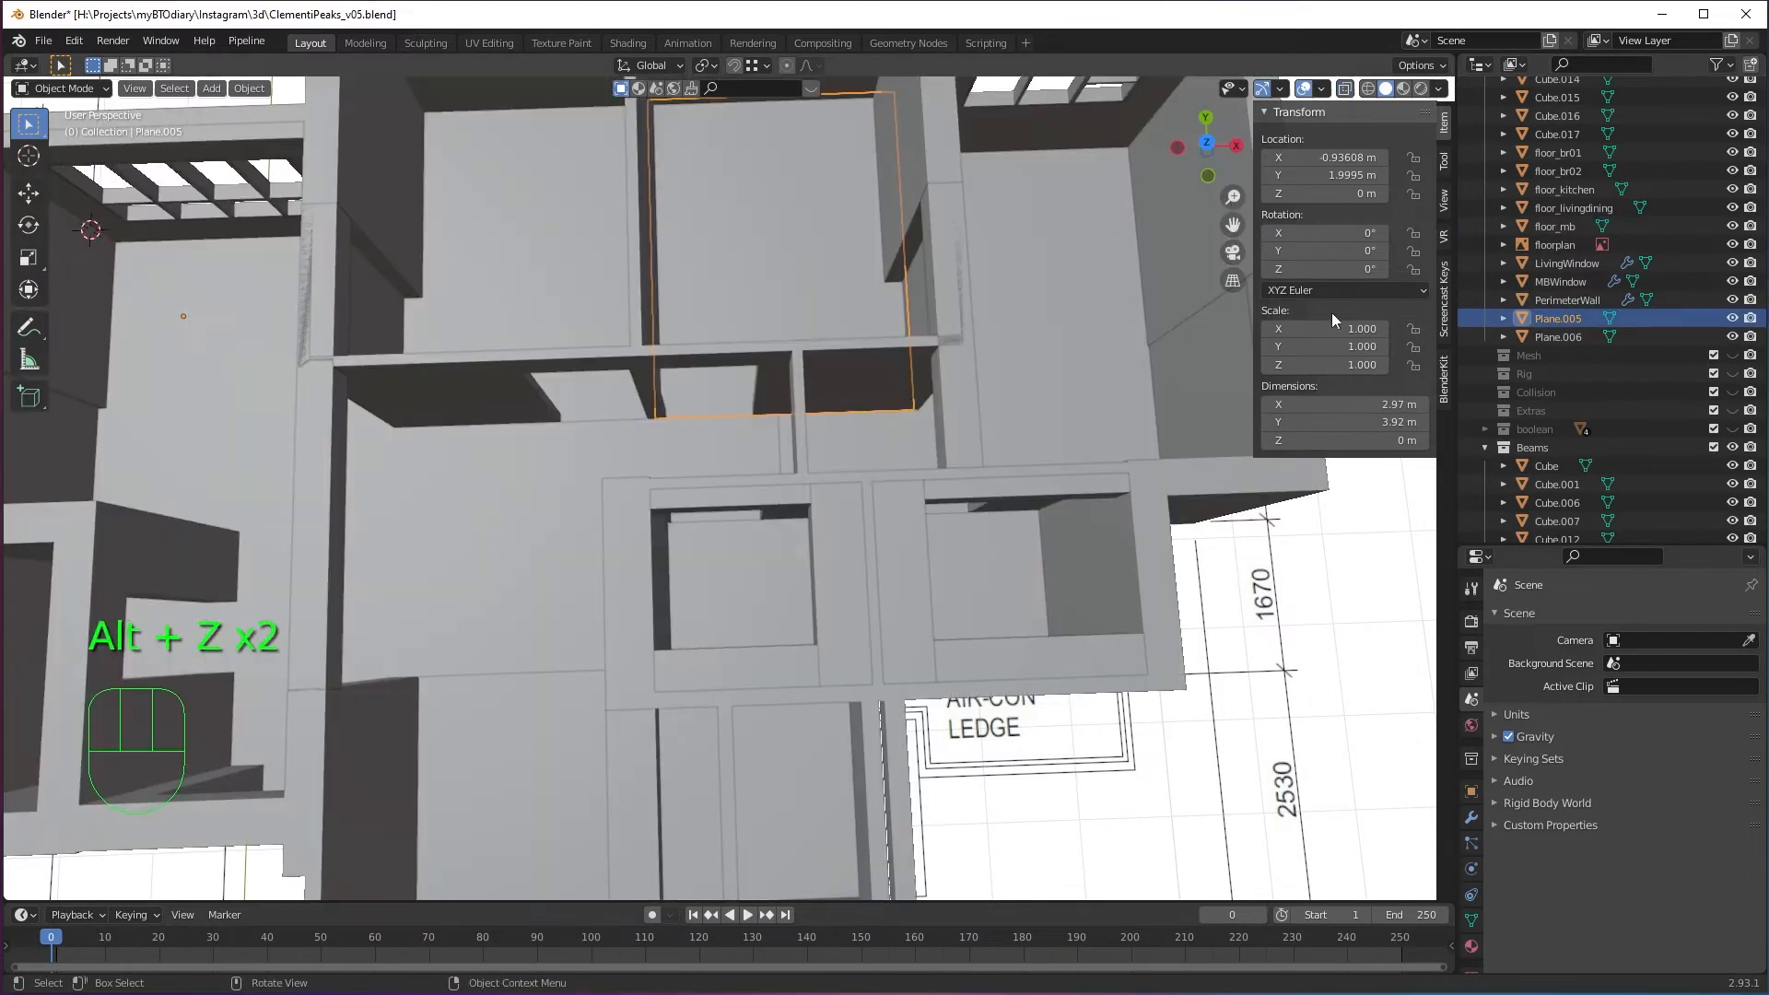
double_click(1557, 318)
text(floor_)
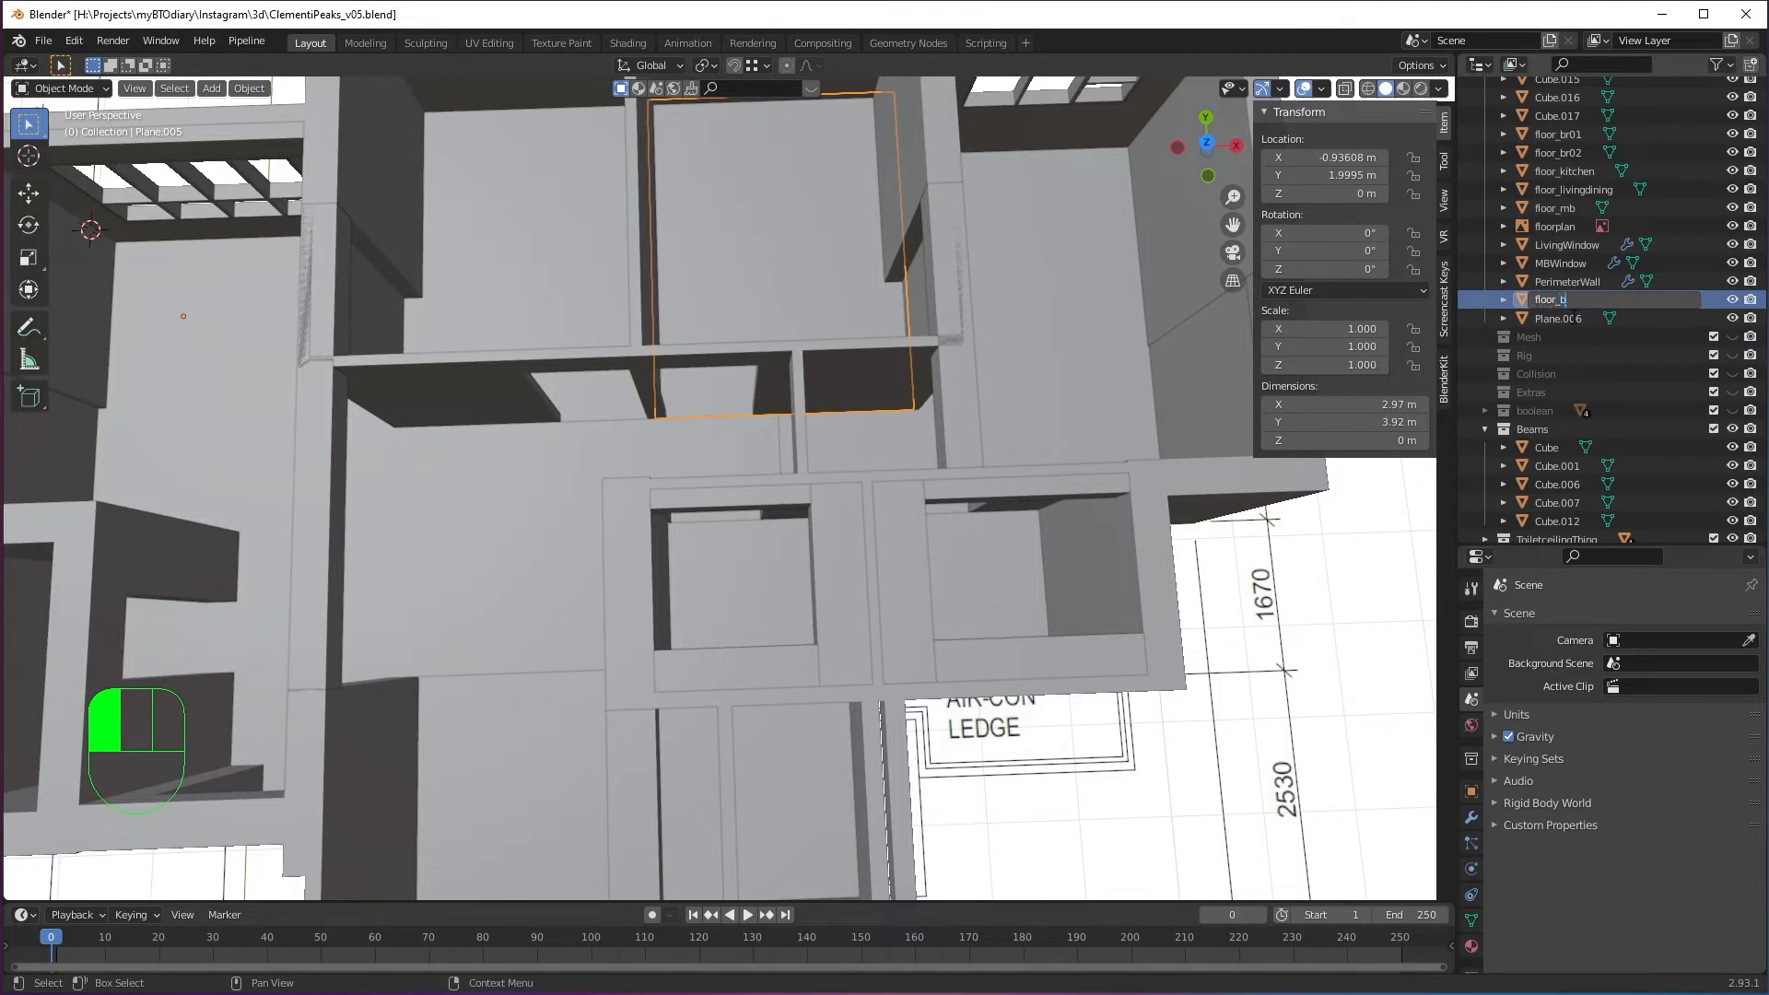
text(bedroom02)
key(Return)
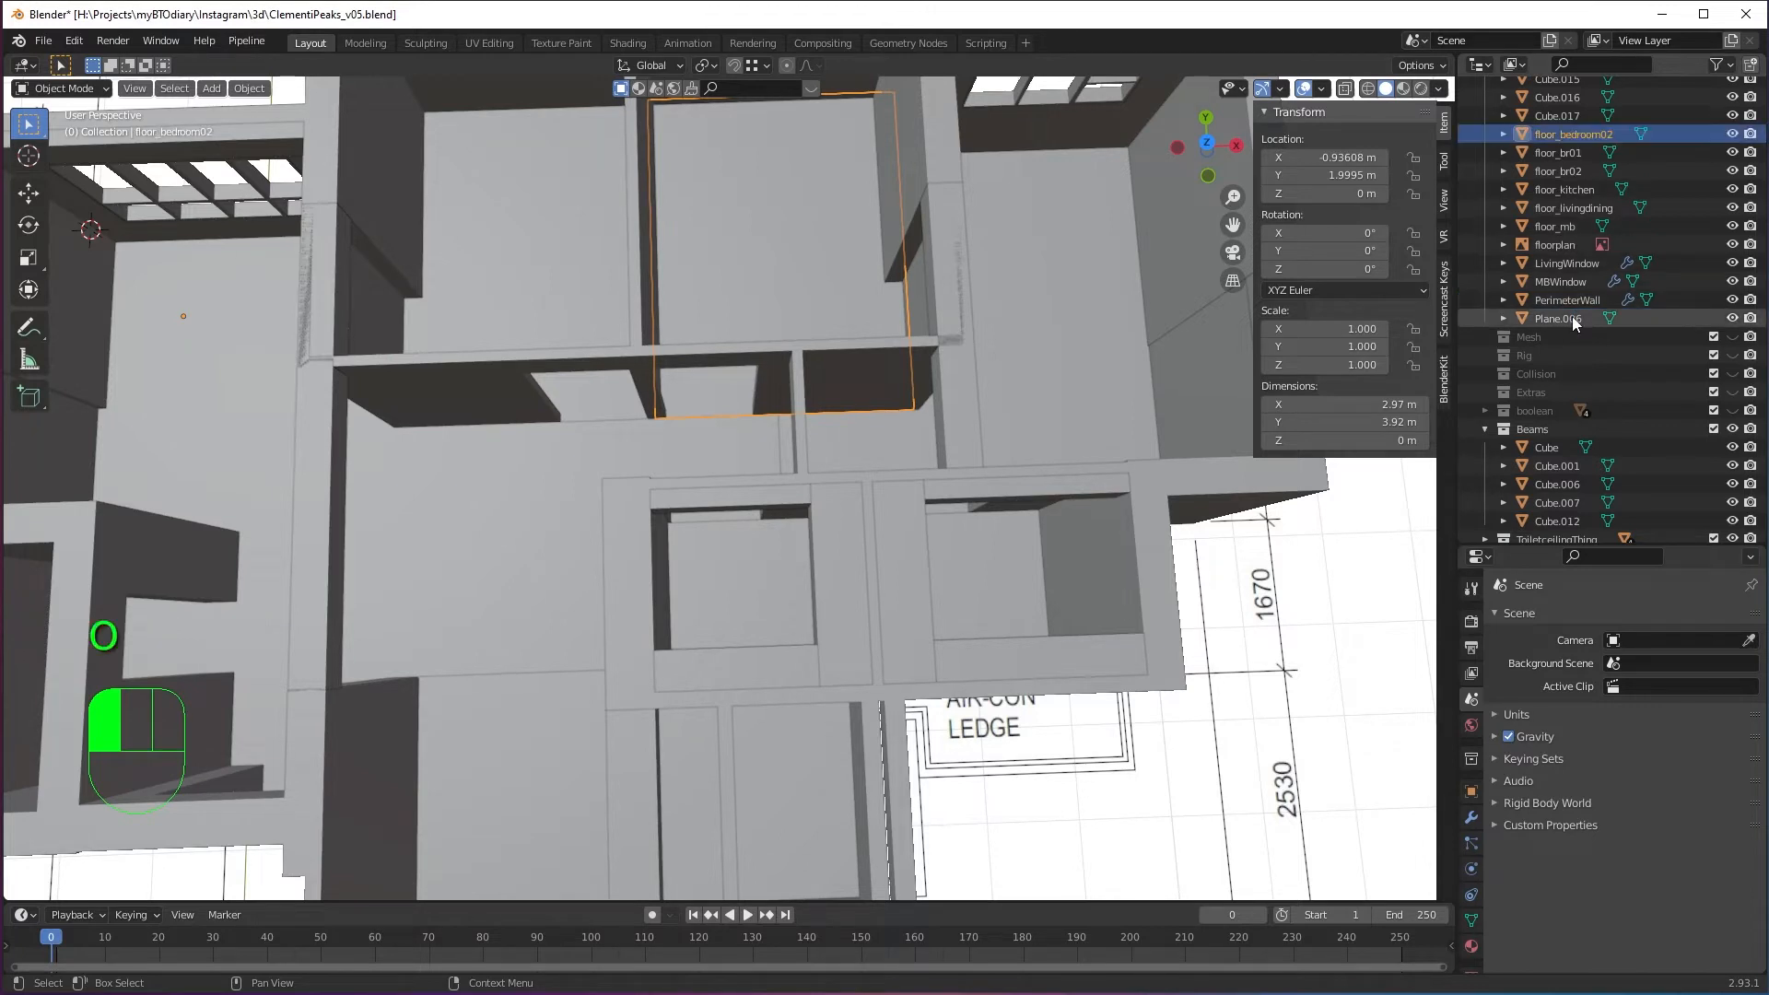
Rename the remaining bedroom's floor object, Plane.006, as floor_bedroom03.
click(535, 258)
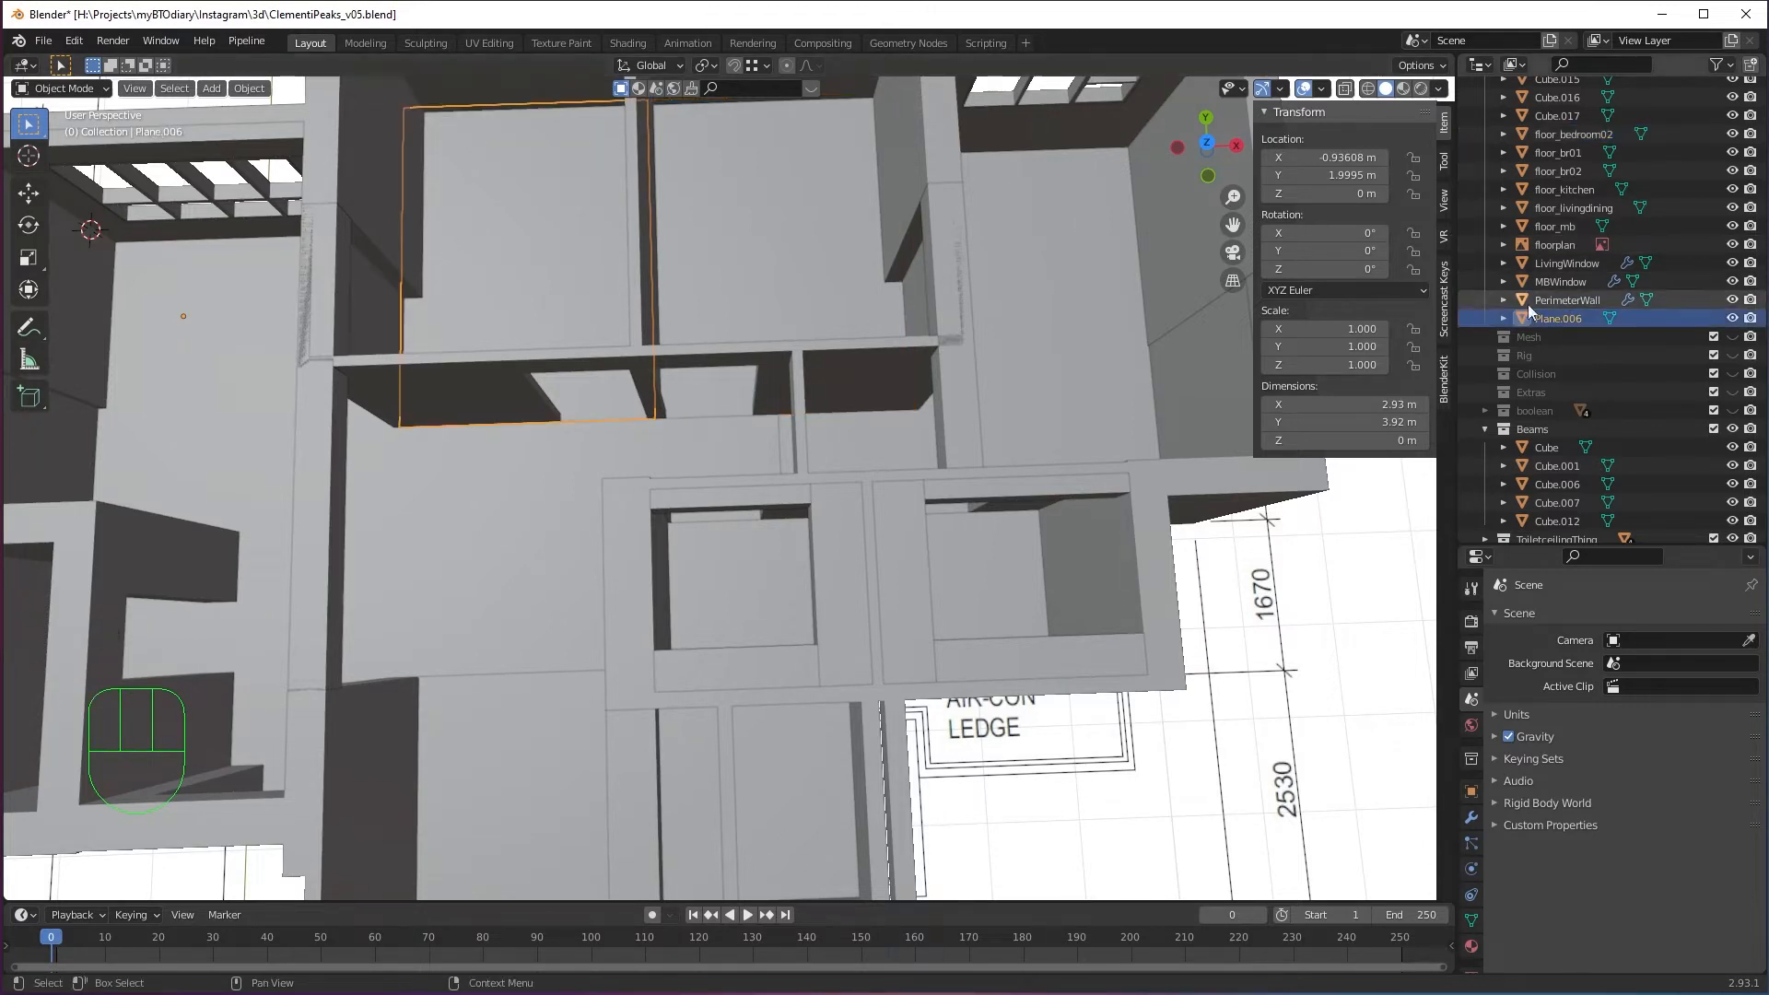
double_click(1568, 319)
text(floo)
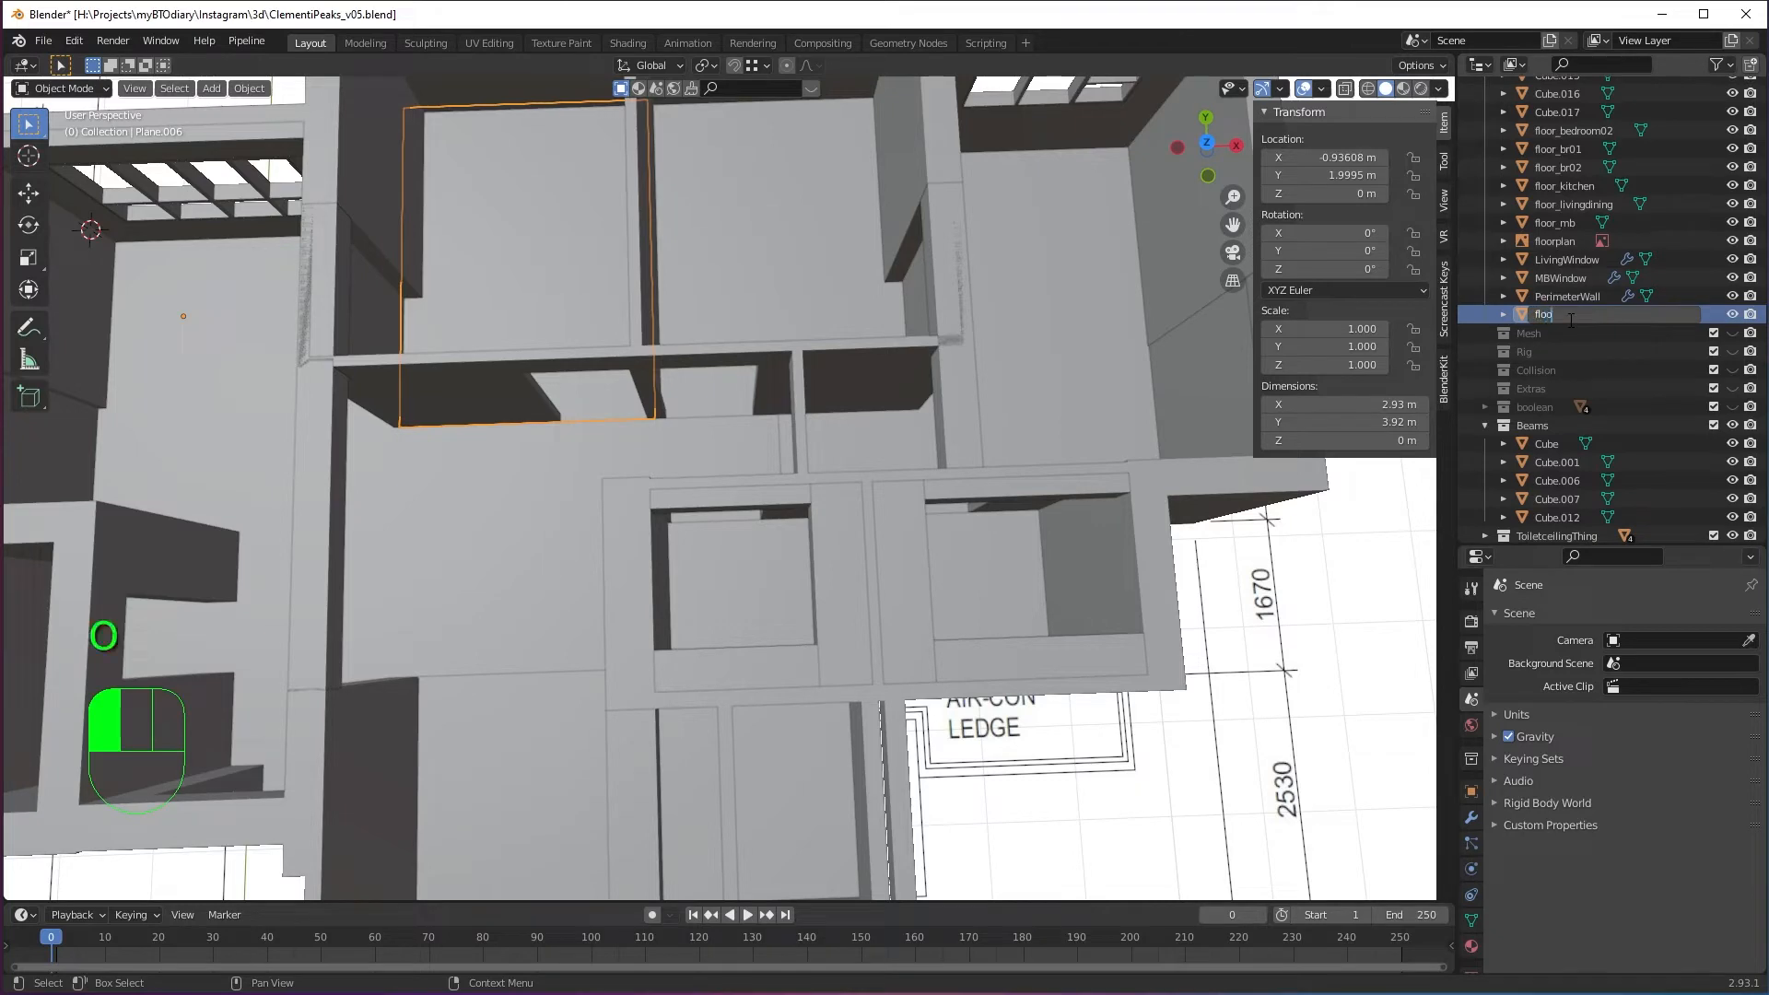
text(r_bedroom03)
key(Return)
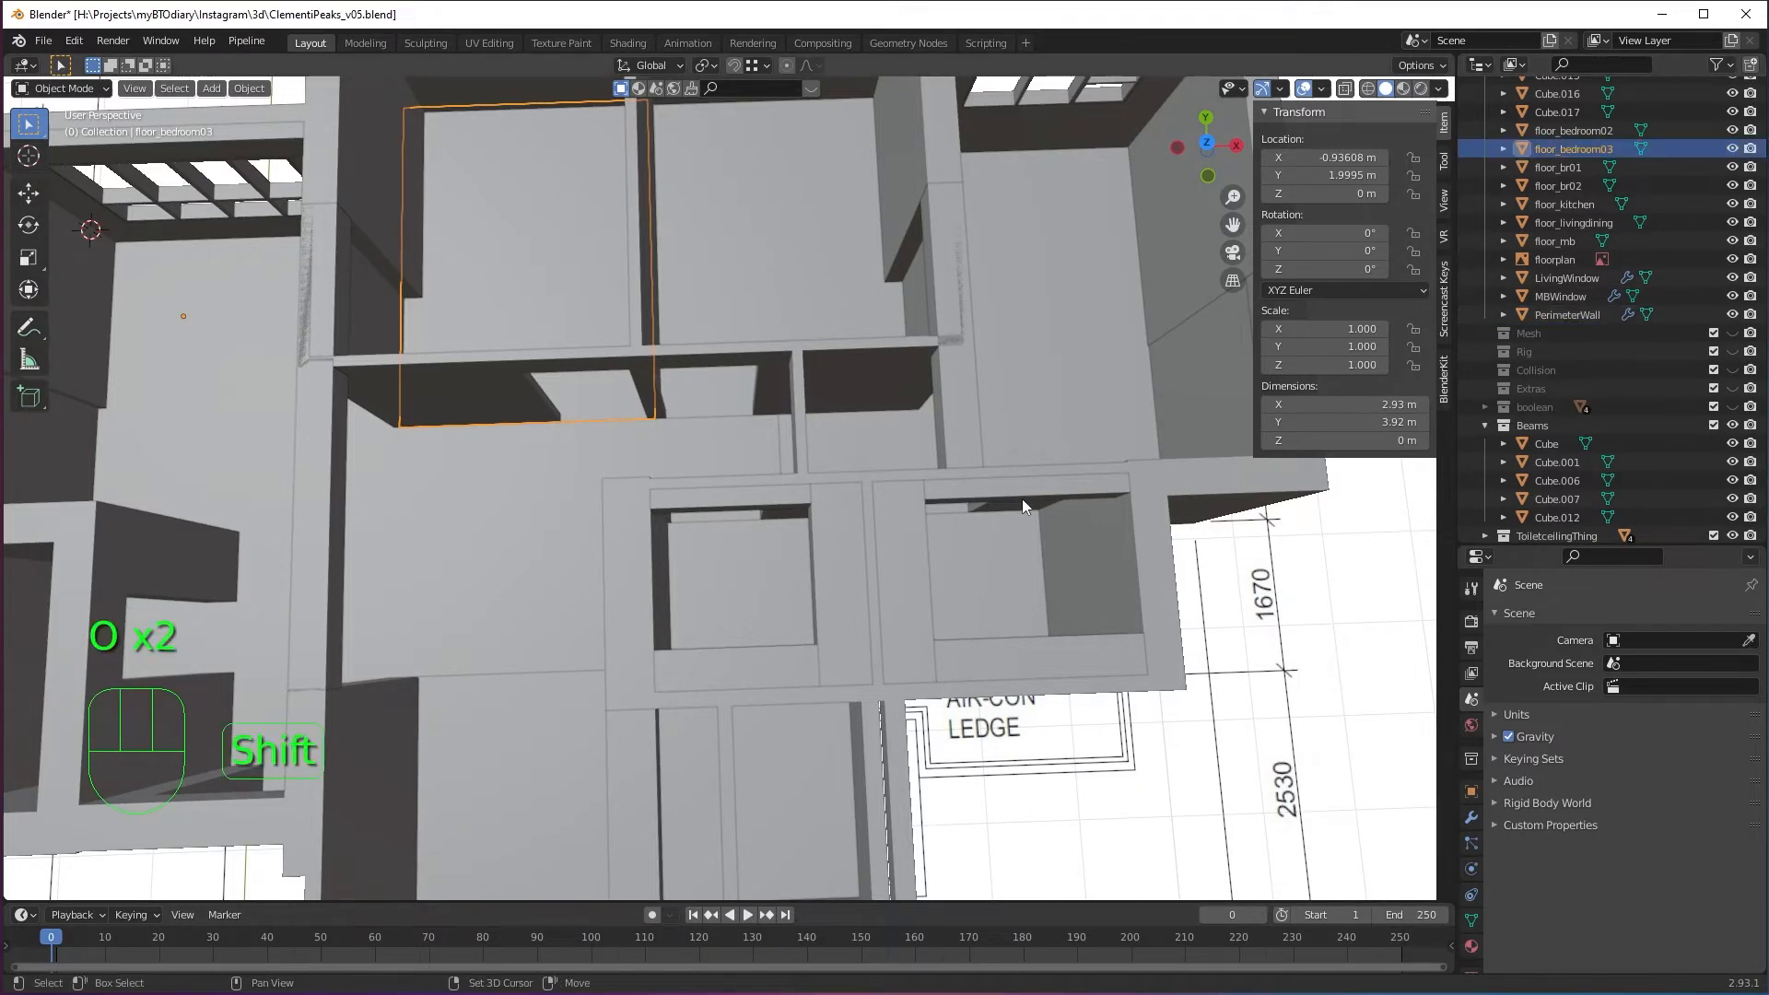
shift+middle_drag(958, 499, 981, 562)
key(alt+z)
key(alt+z)
scroll(980, 560, down, 3)
middle_drag(733, 549, 771, 504)
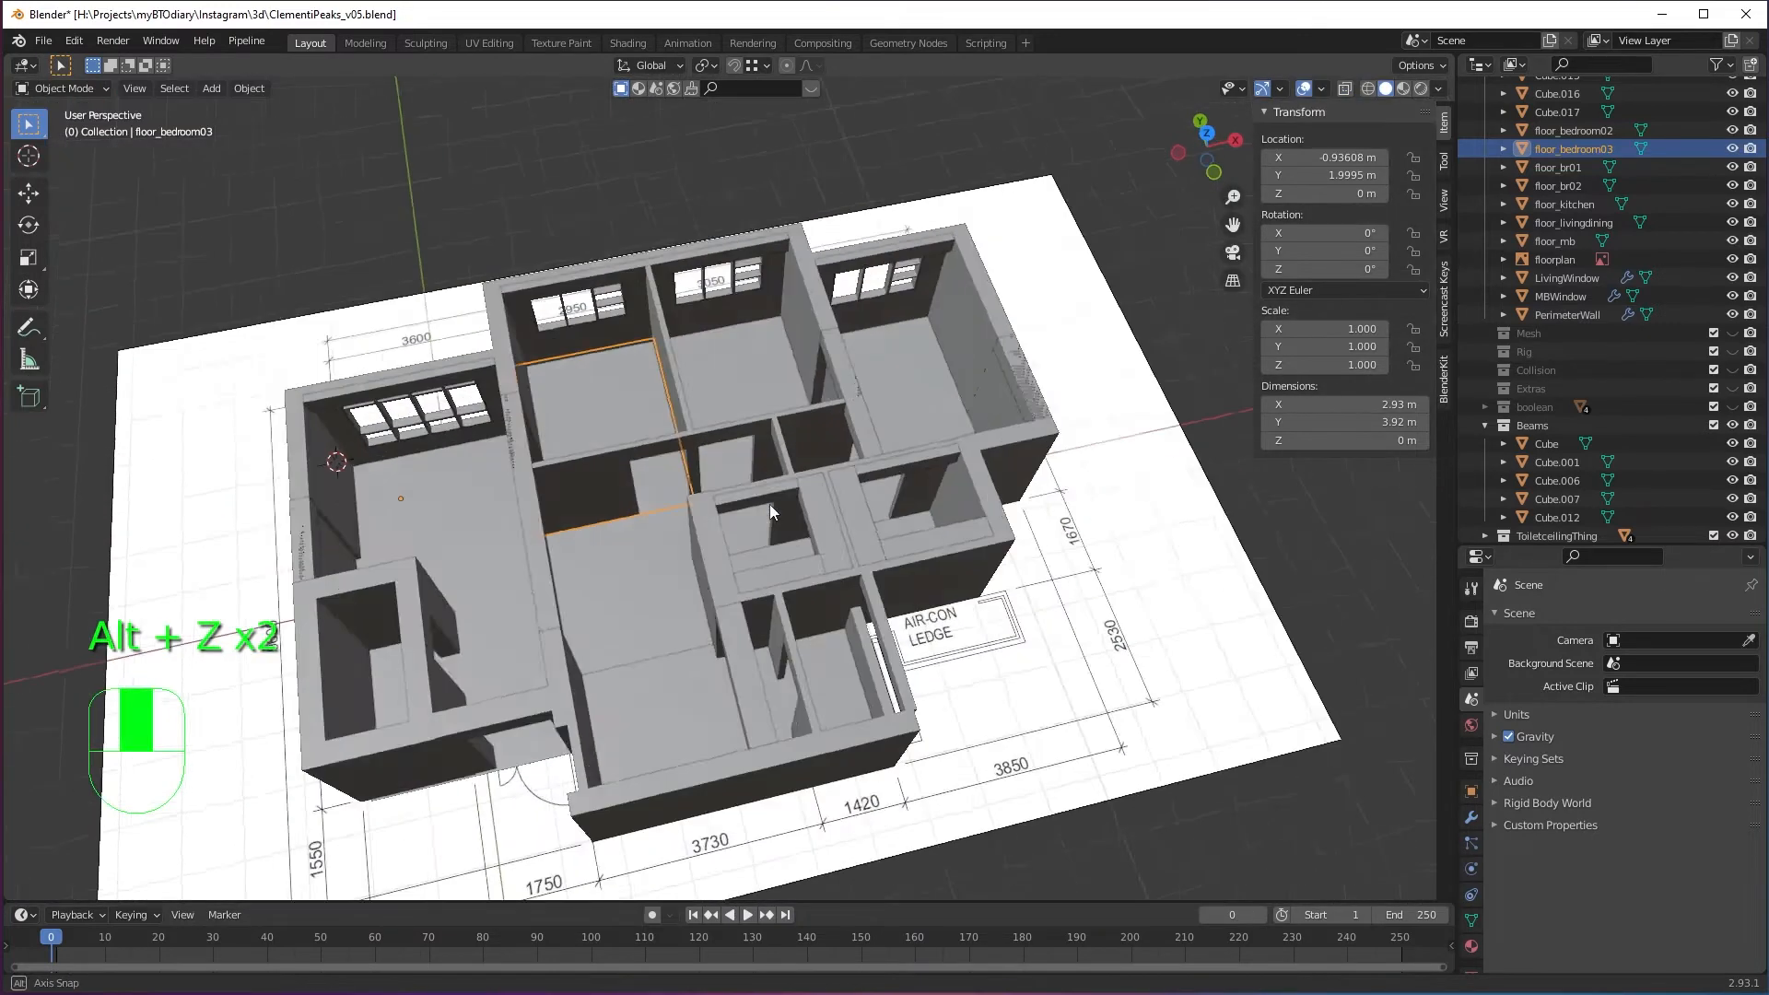
scroll(774, 505, down, 1)
scroll(727, 553, up, 1)
shift+click(650, 582)
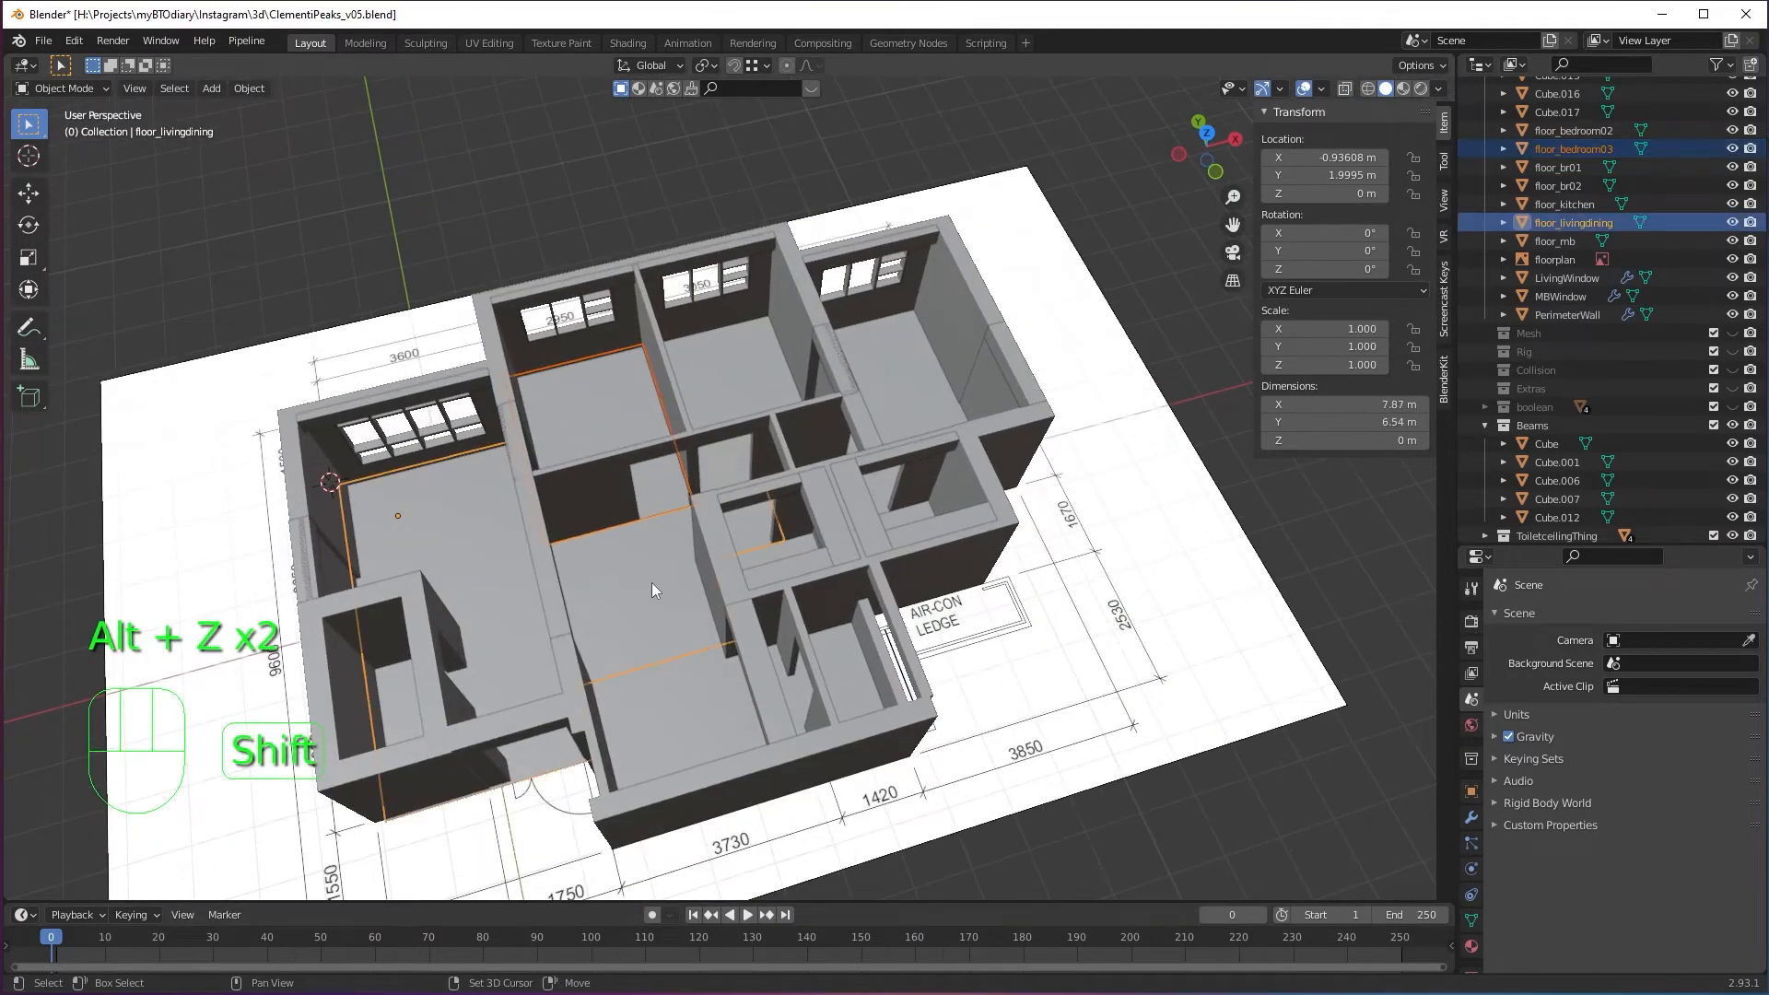
shift+click(665, 707)
middle_drag(667, 706, 826, 655)
shift+click(761, 623)
shift+click(783, 494)
shift+click(847, 442)
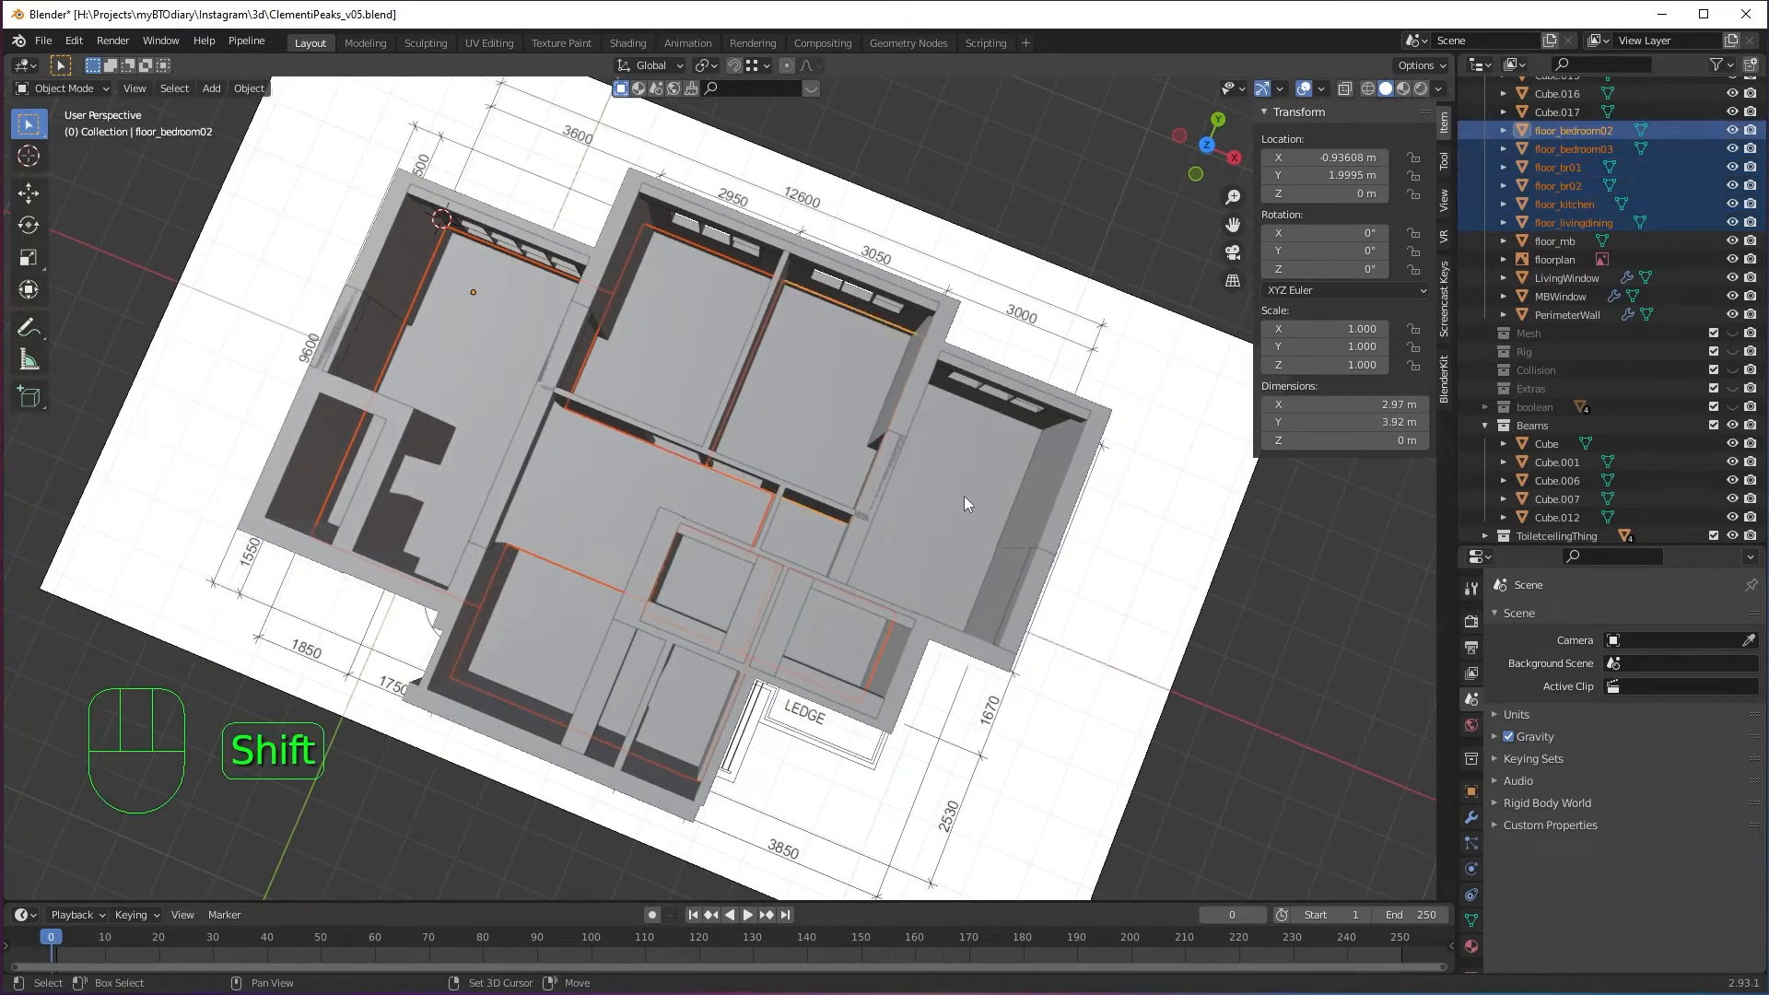
shift+click(925, 521)
click(1557, 315)
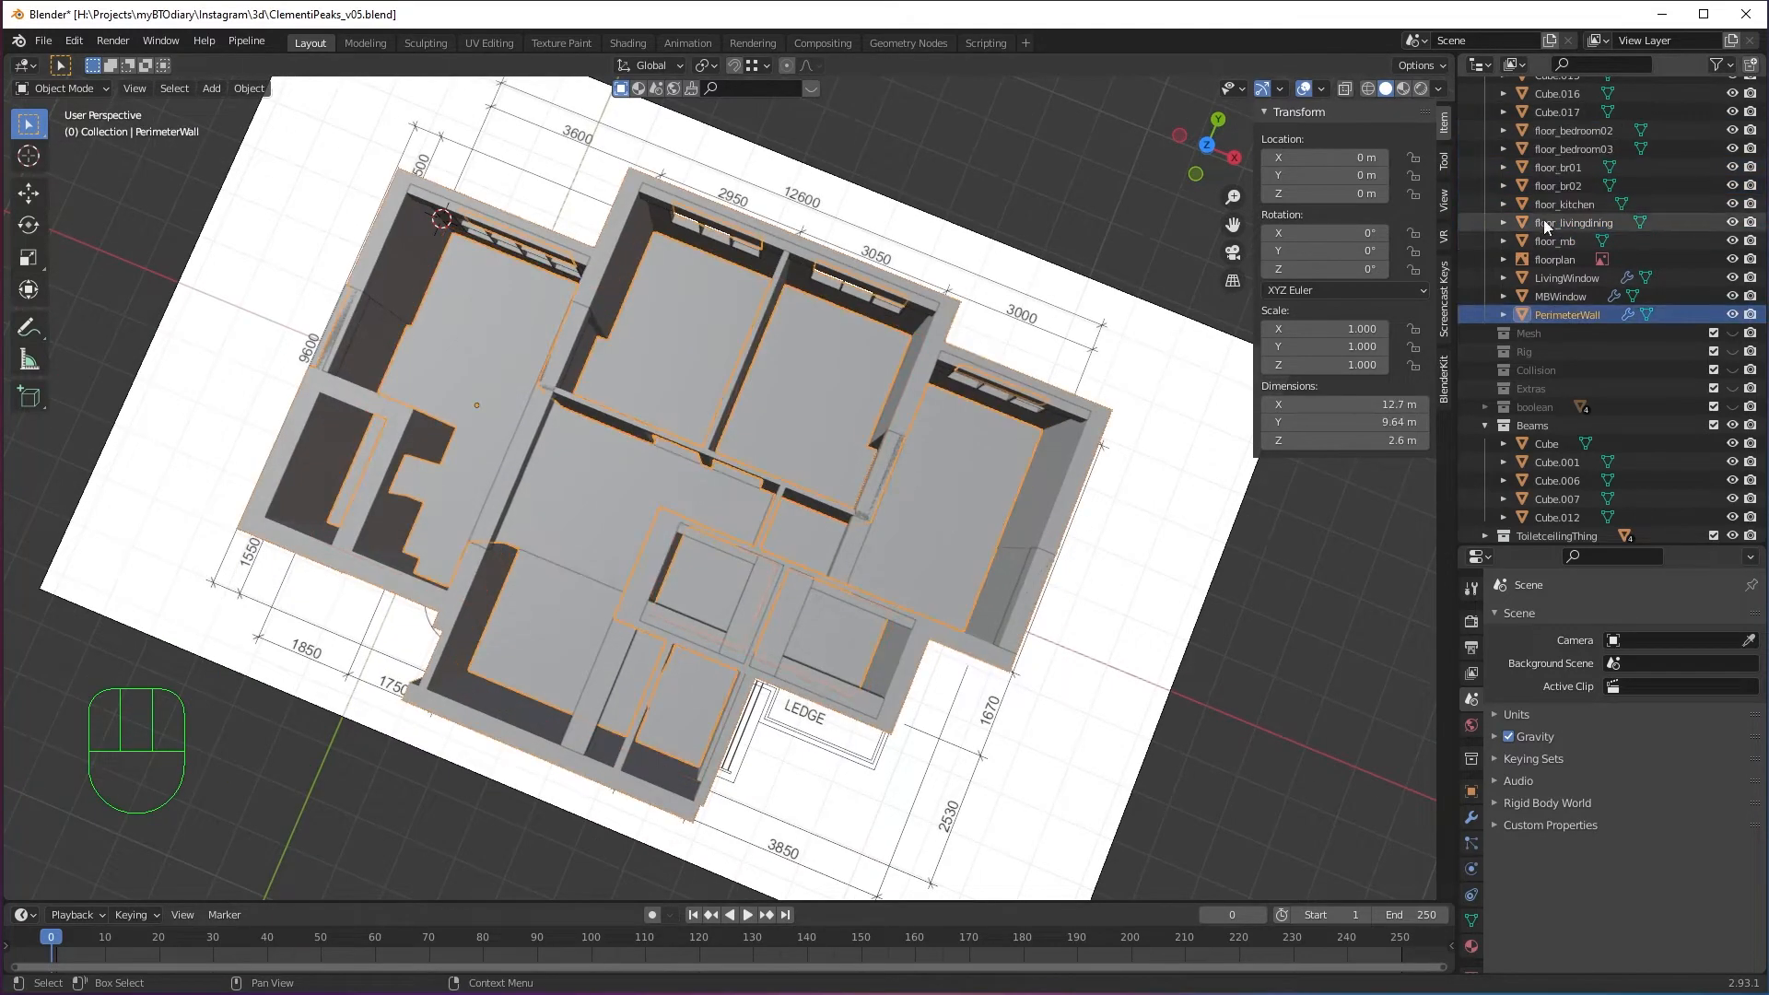
Select all the floor objects from floor_bedroom02 to floor_mb and move them into a new collection named floors.
click(1553, 244)
shift+click(1568, 134)
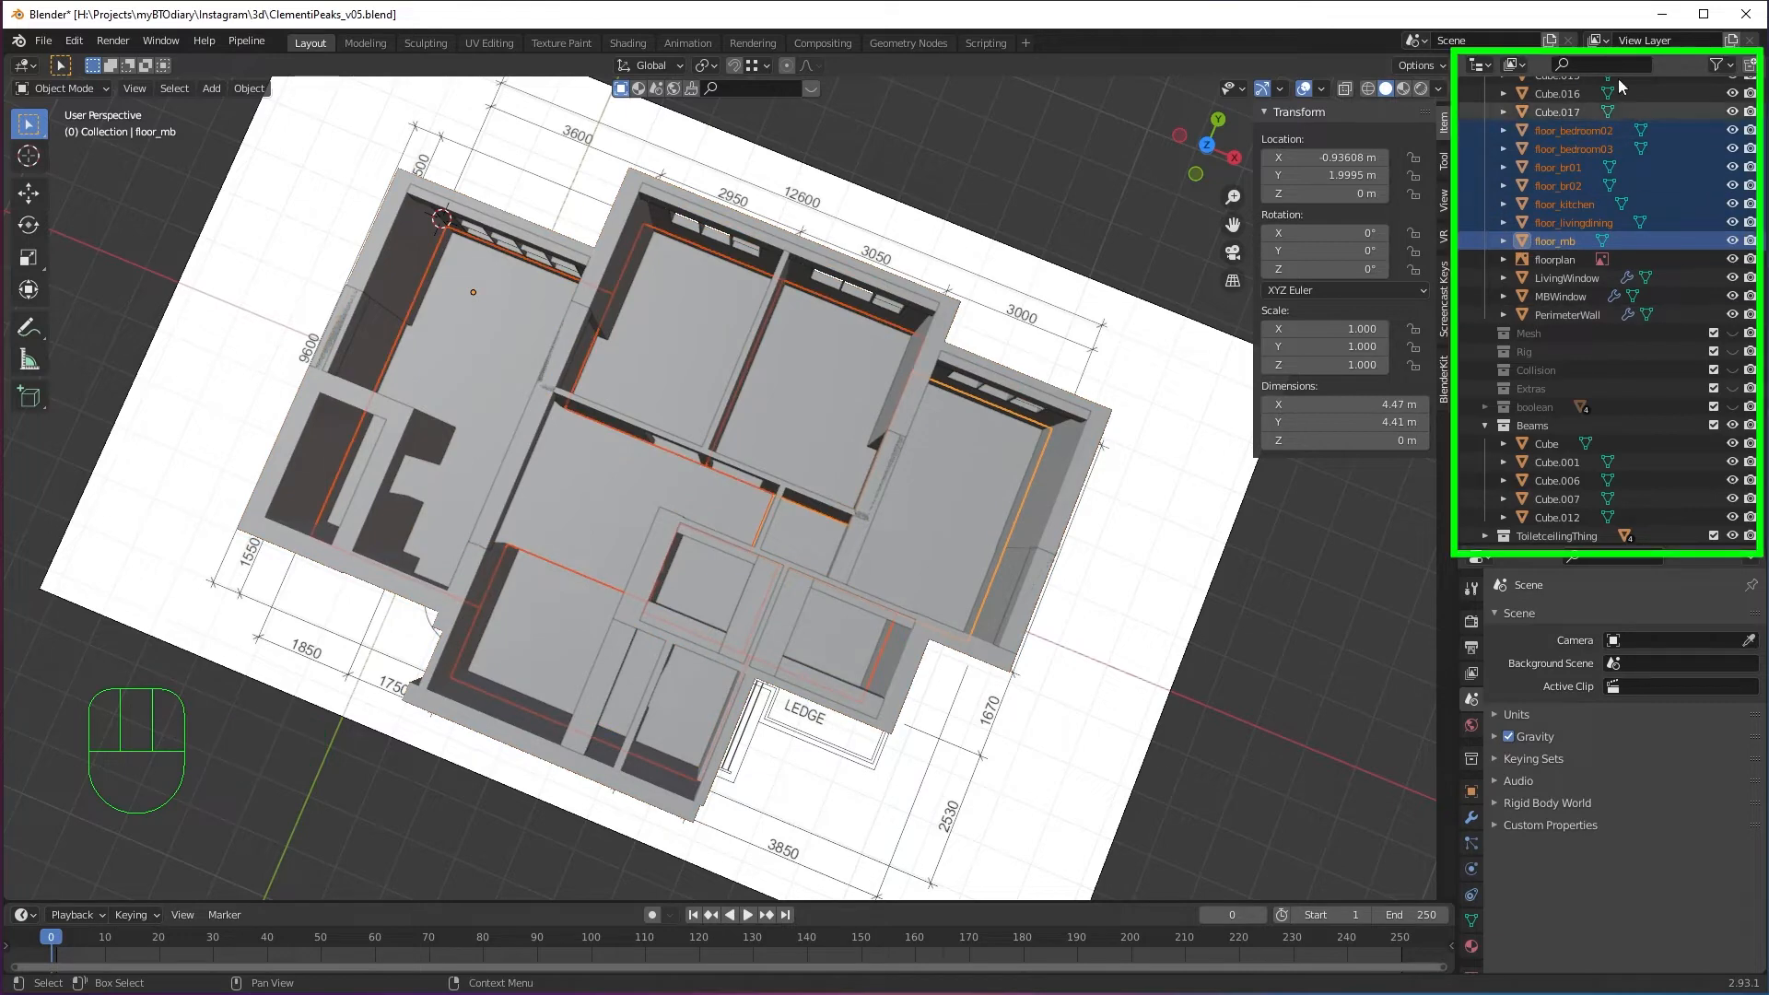
middle_drag(1102, 632, 1138, 595)
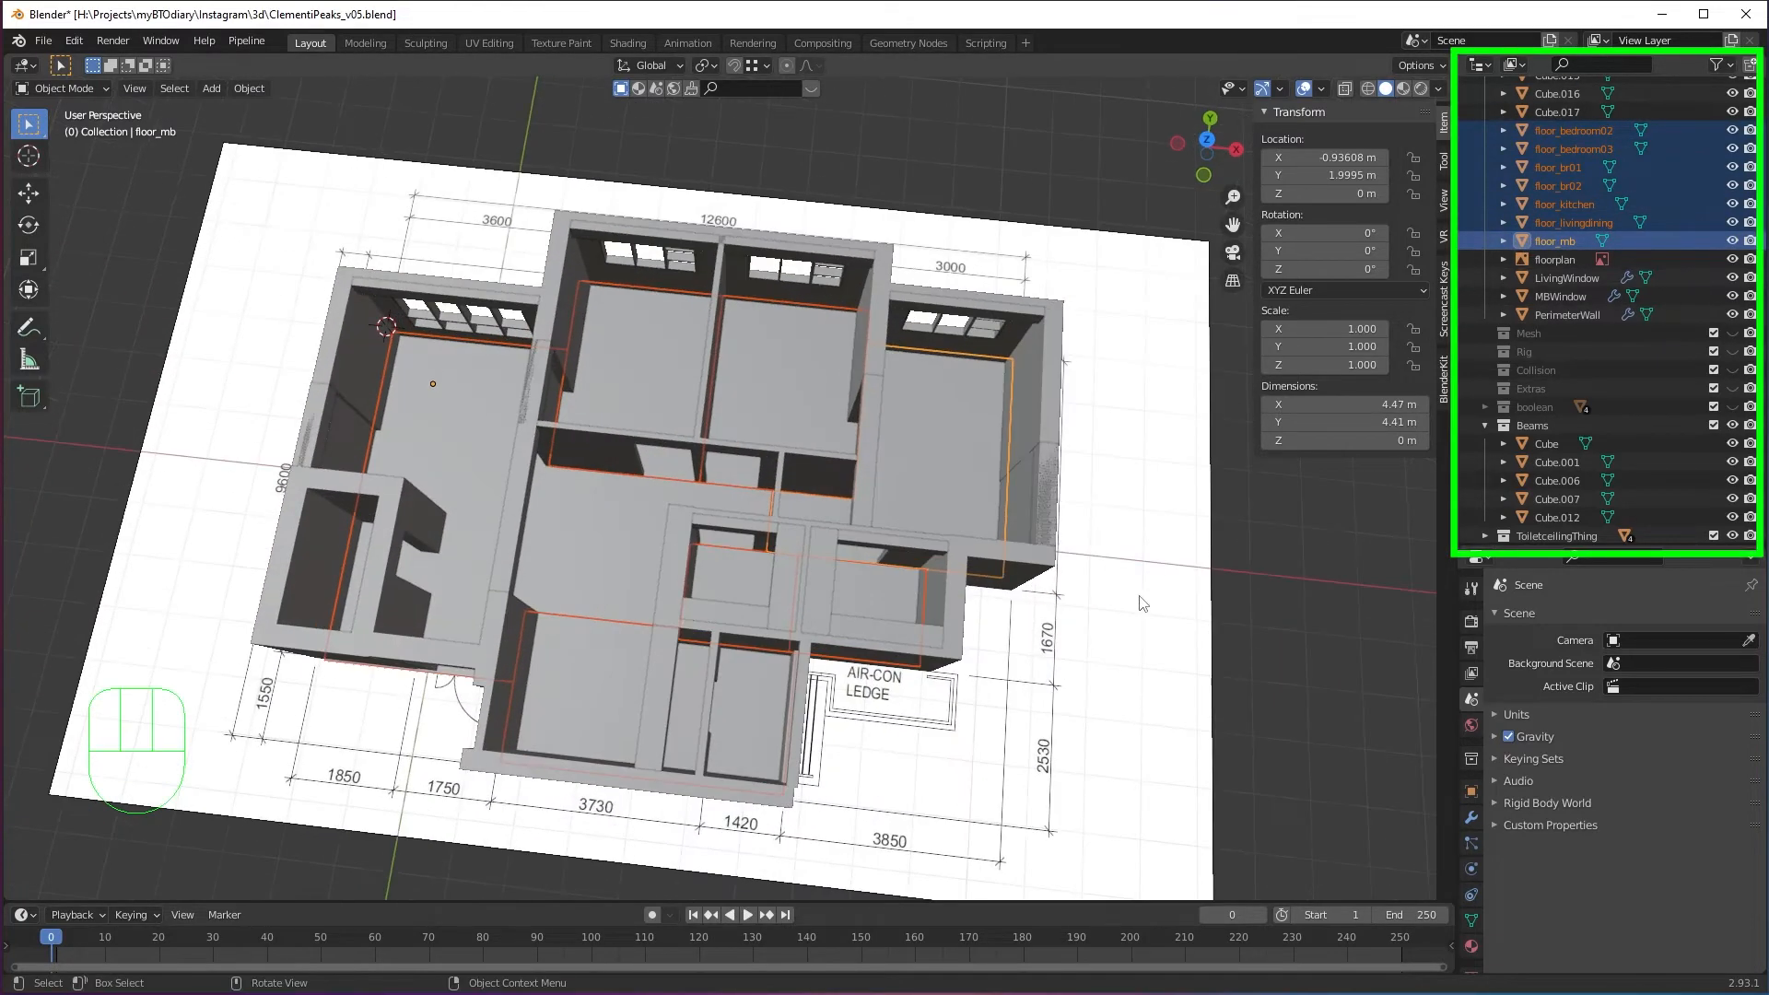
key(m)
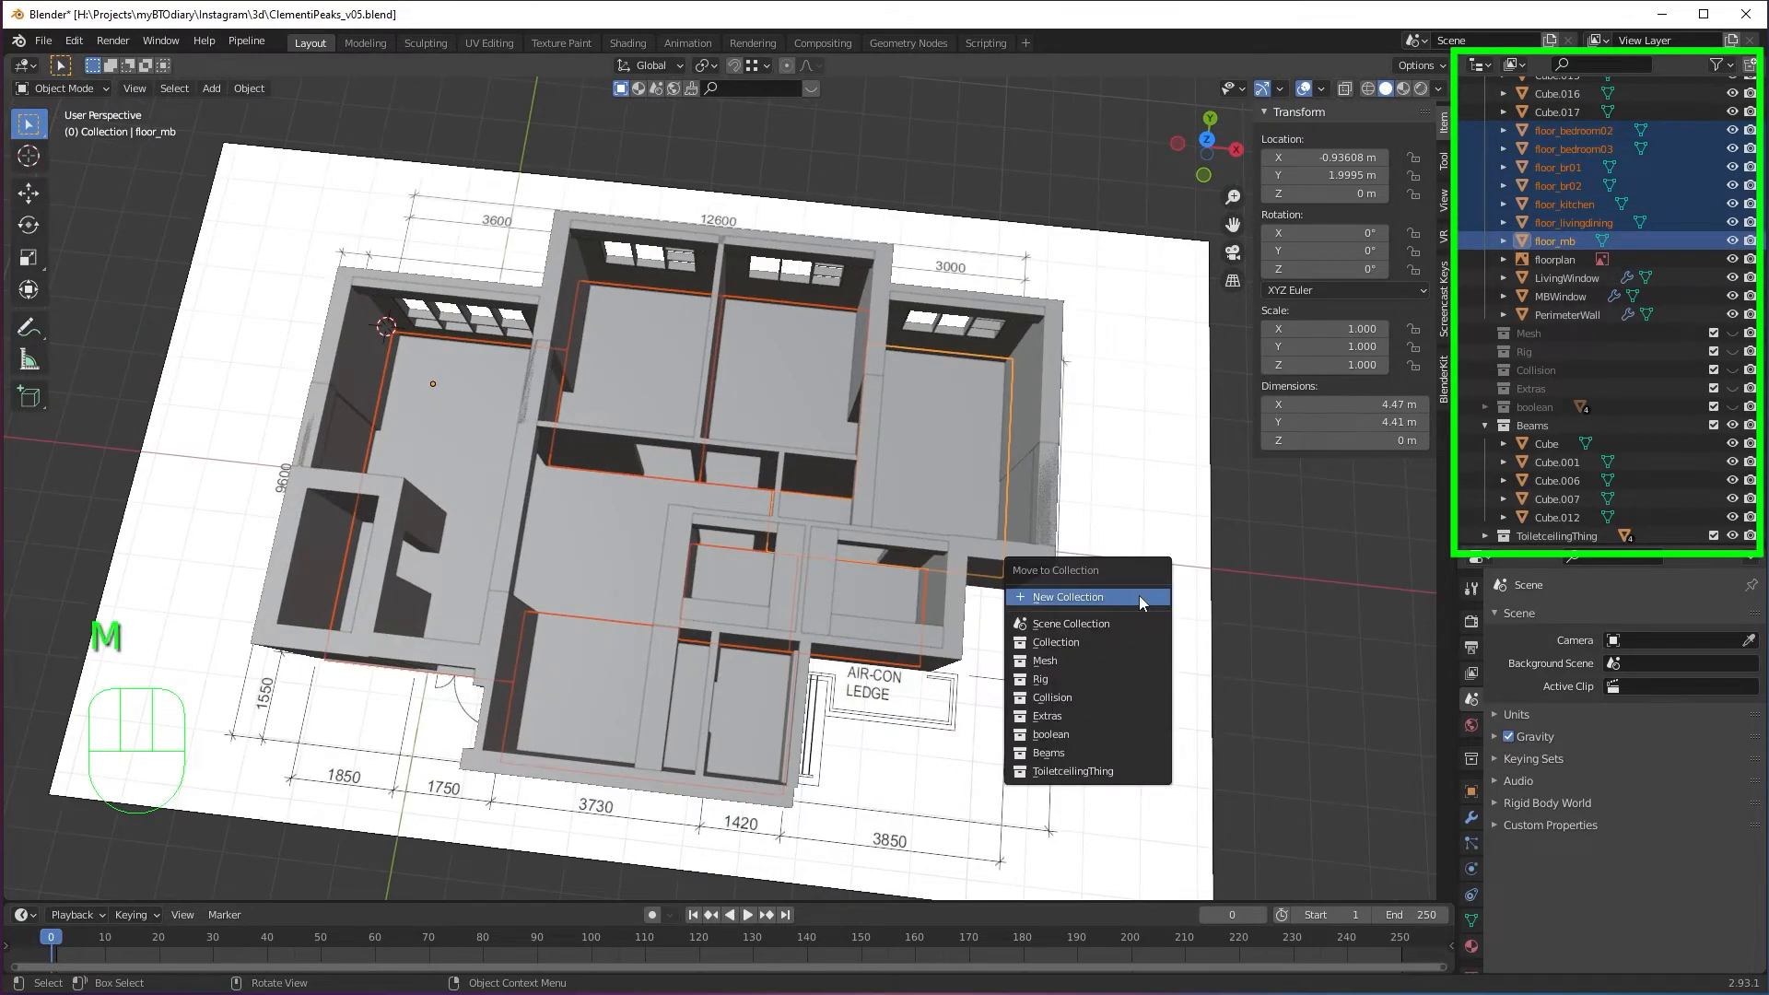
click(1069, 597)
text(flo)
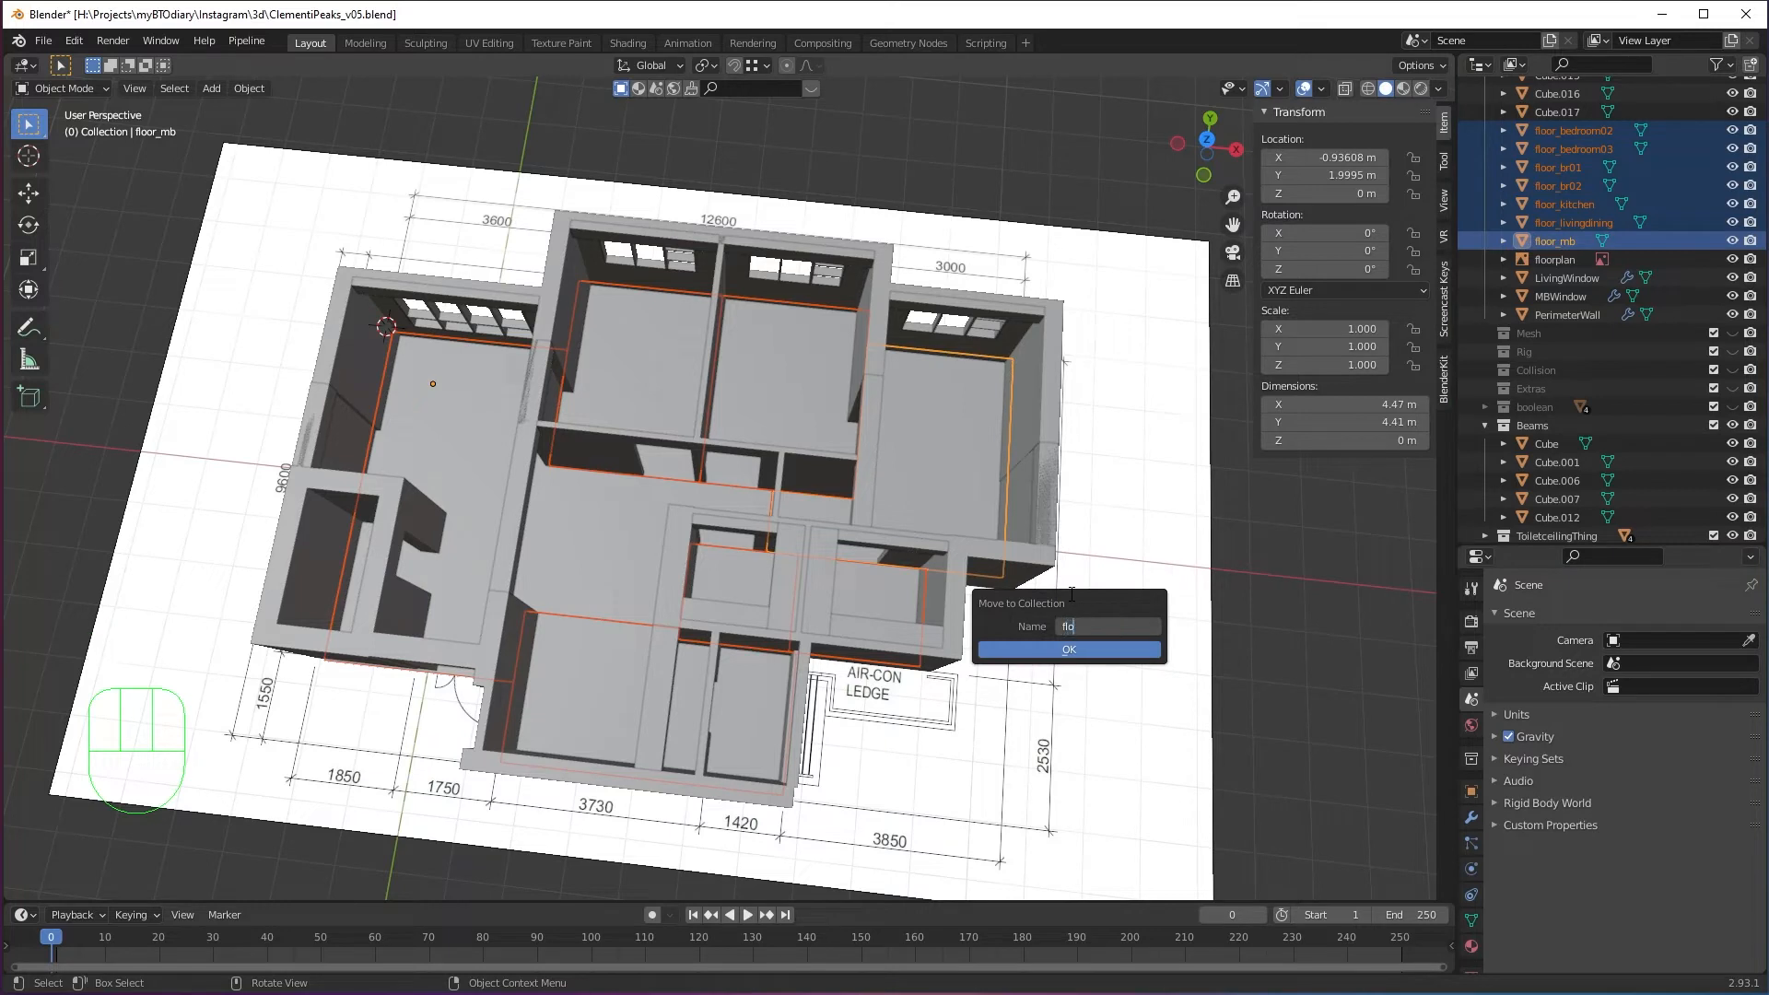
text(ors)
click(1090, 651)
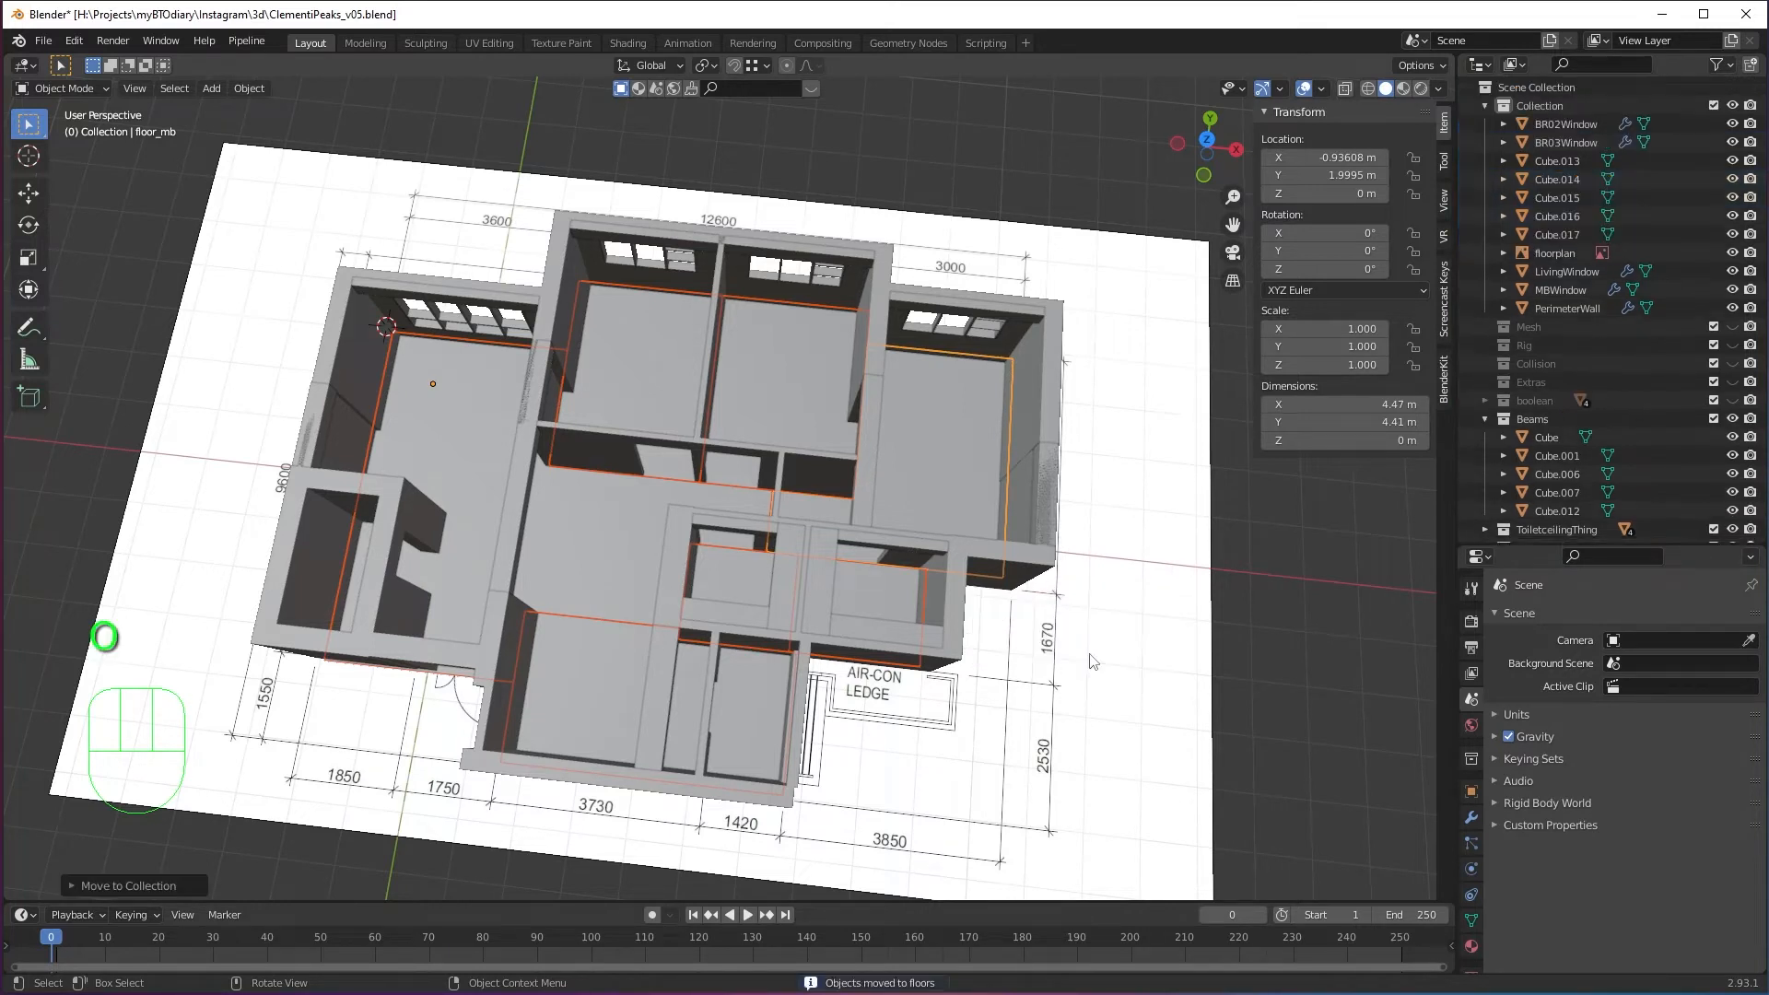
Collapse the Beams and floors collections in the object list.
click(1484, 419)
click(1484, 455)
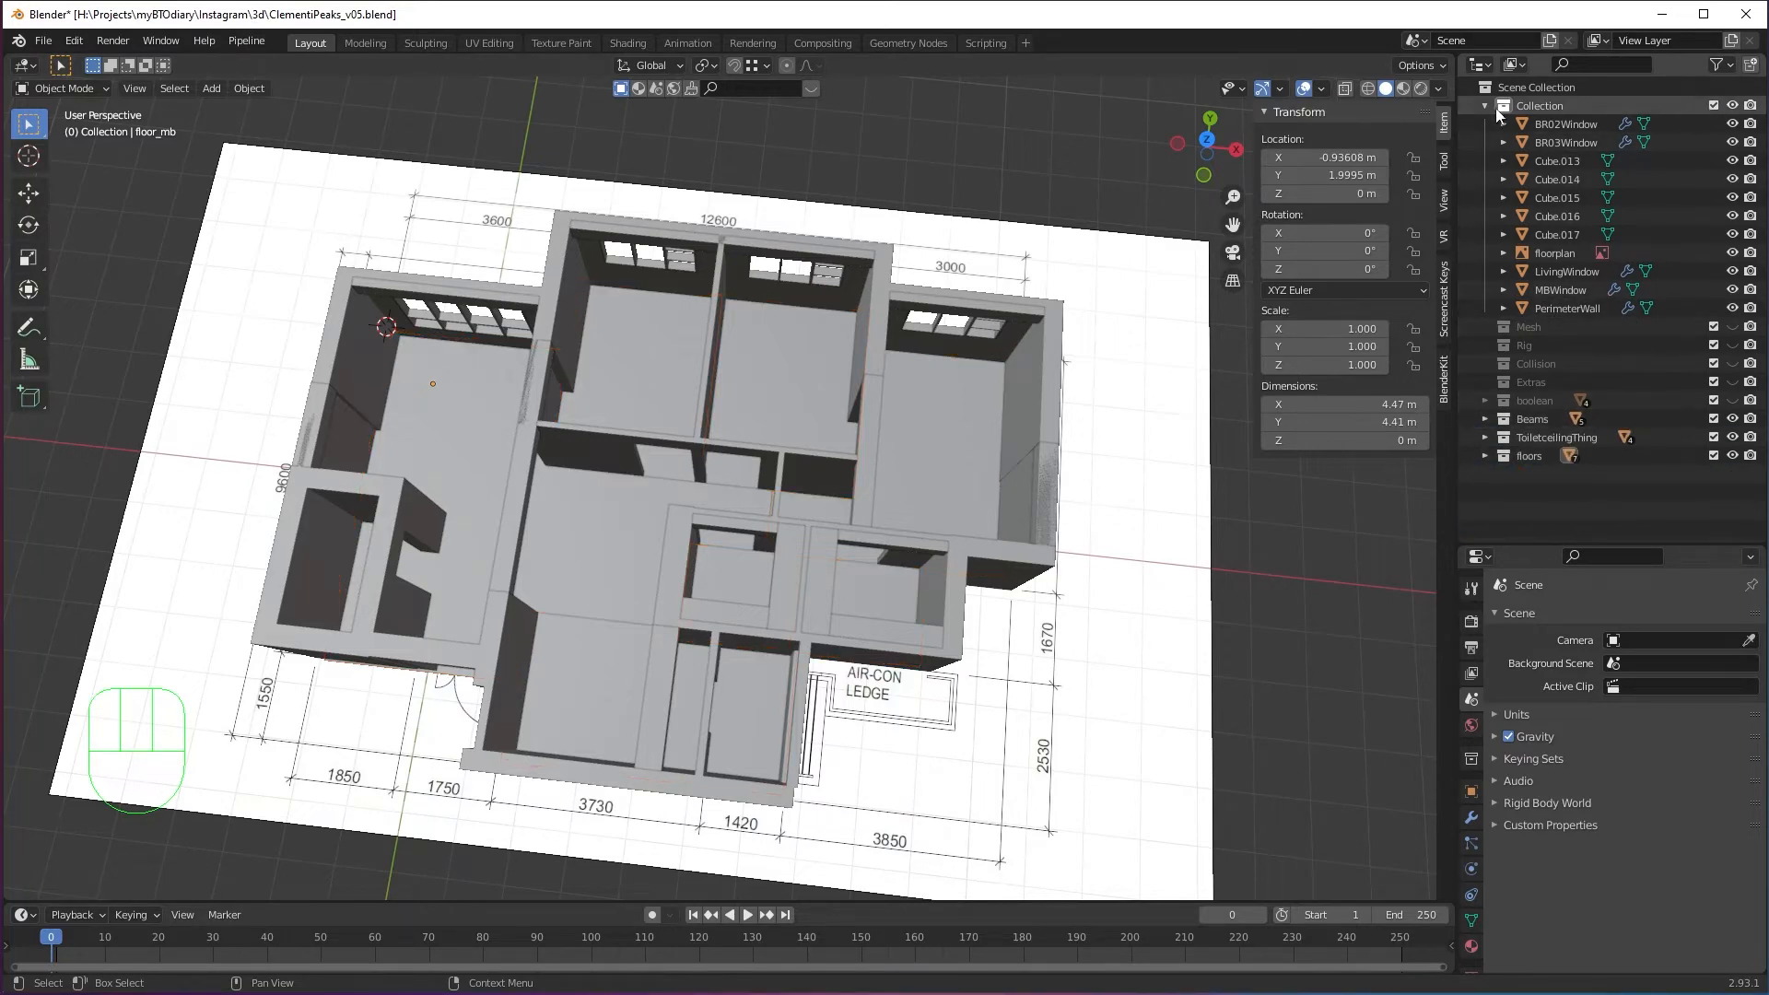
middle_drag(991, 473, 1071, 479)
middle_drag(1071, 479, 1041, 465)
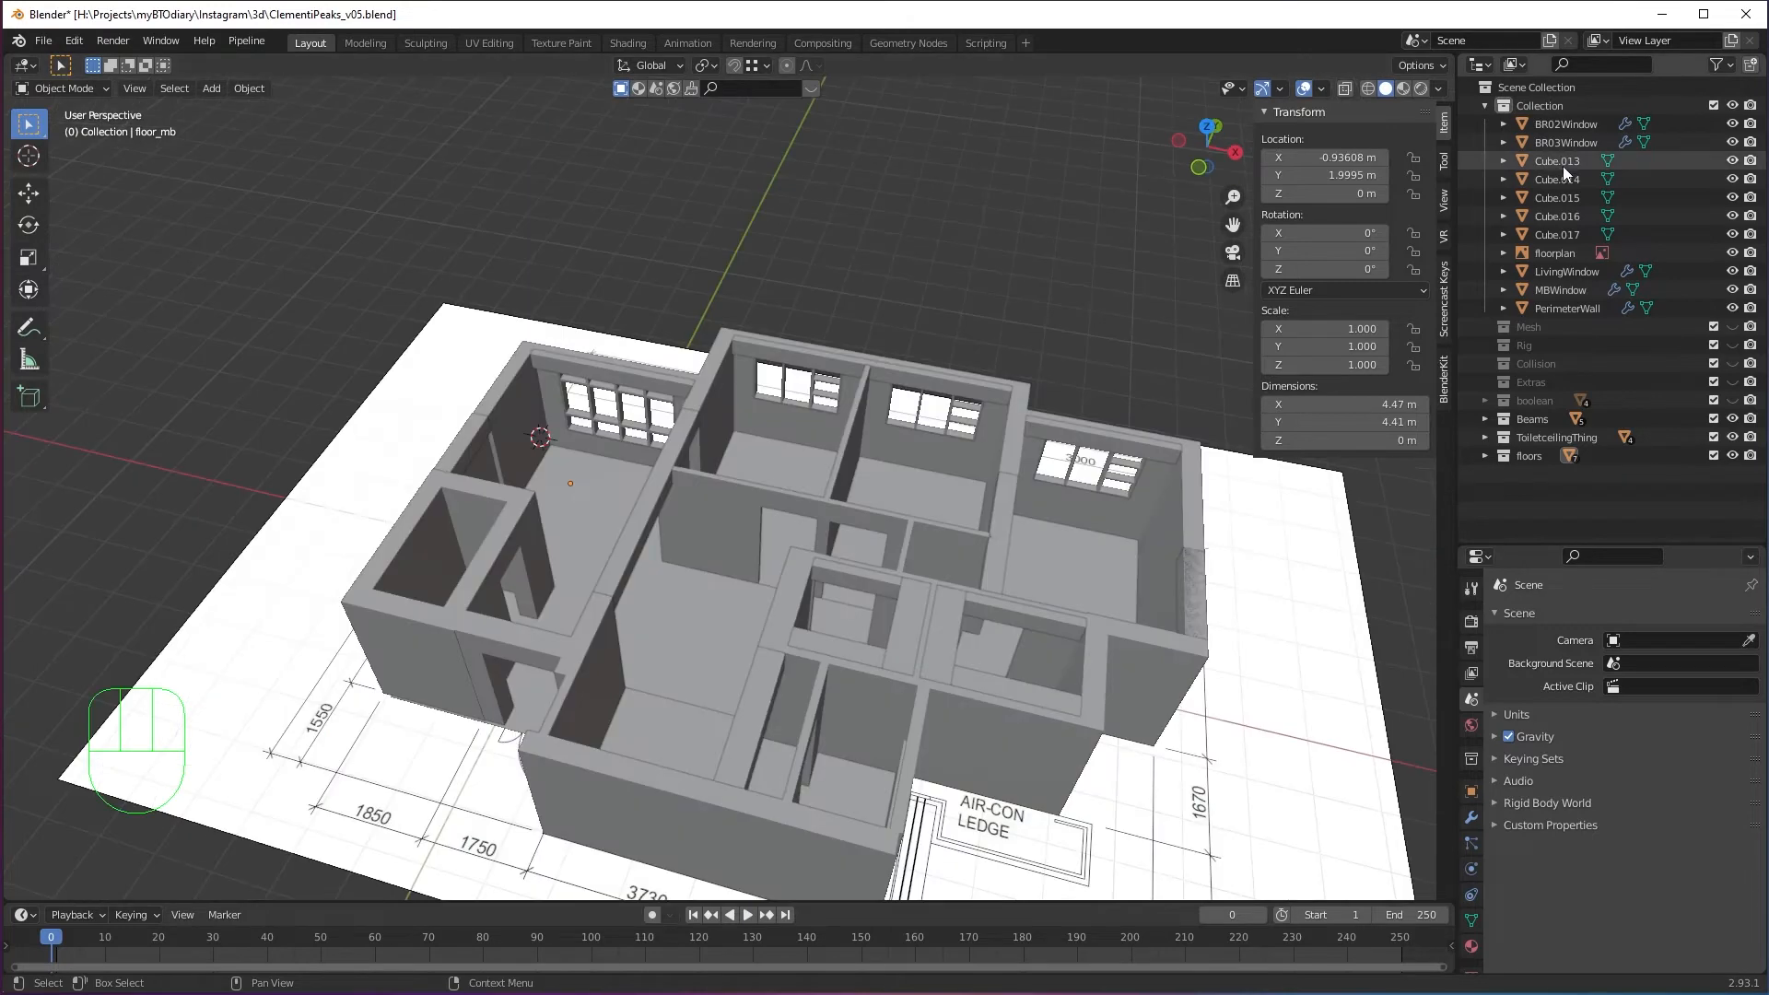
Examine objects Cube.013 to Cube.017 and the neighbouring ceiling beams to see which collection each one belongs to.
click(1573, 163)
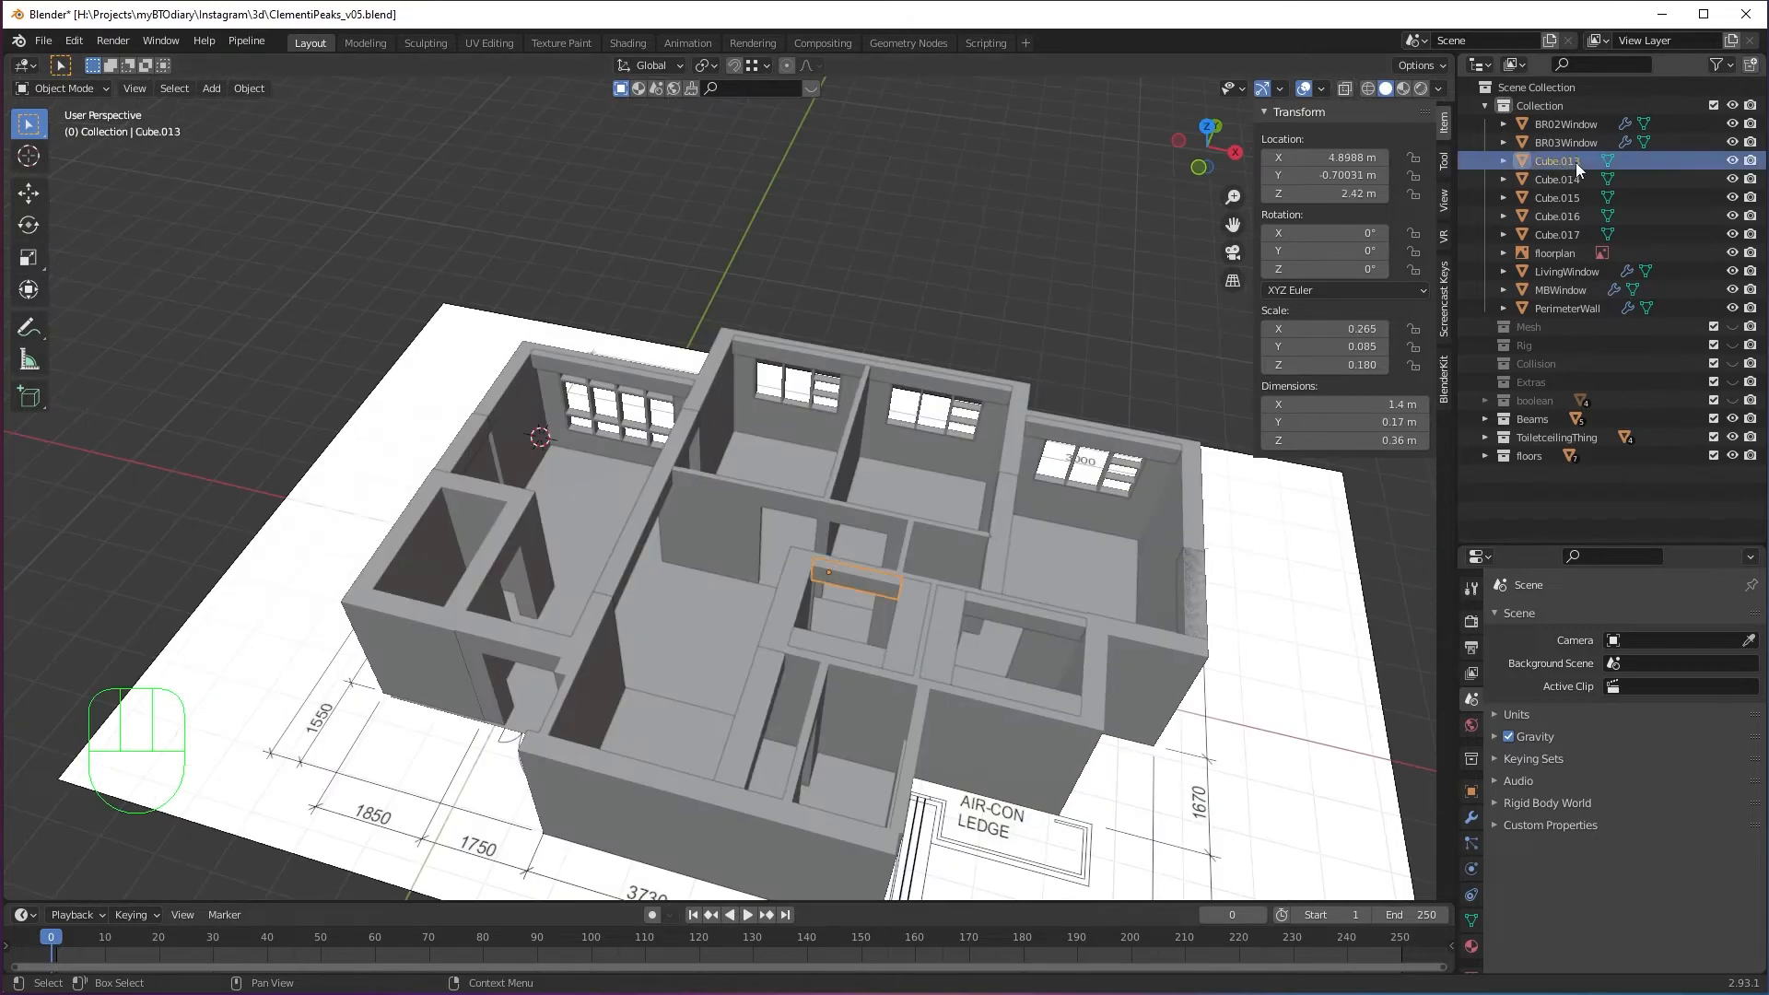
shift+click(1581, 234)
middle_drag(973, 530, 922, 501)
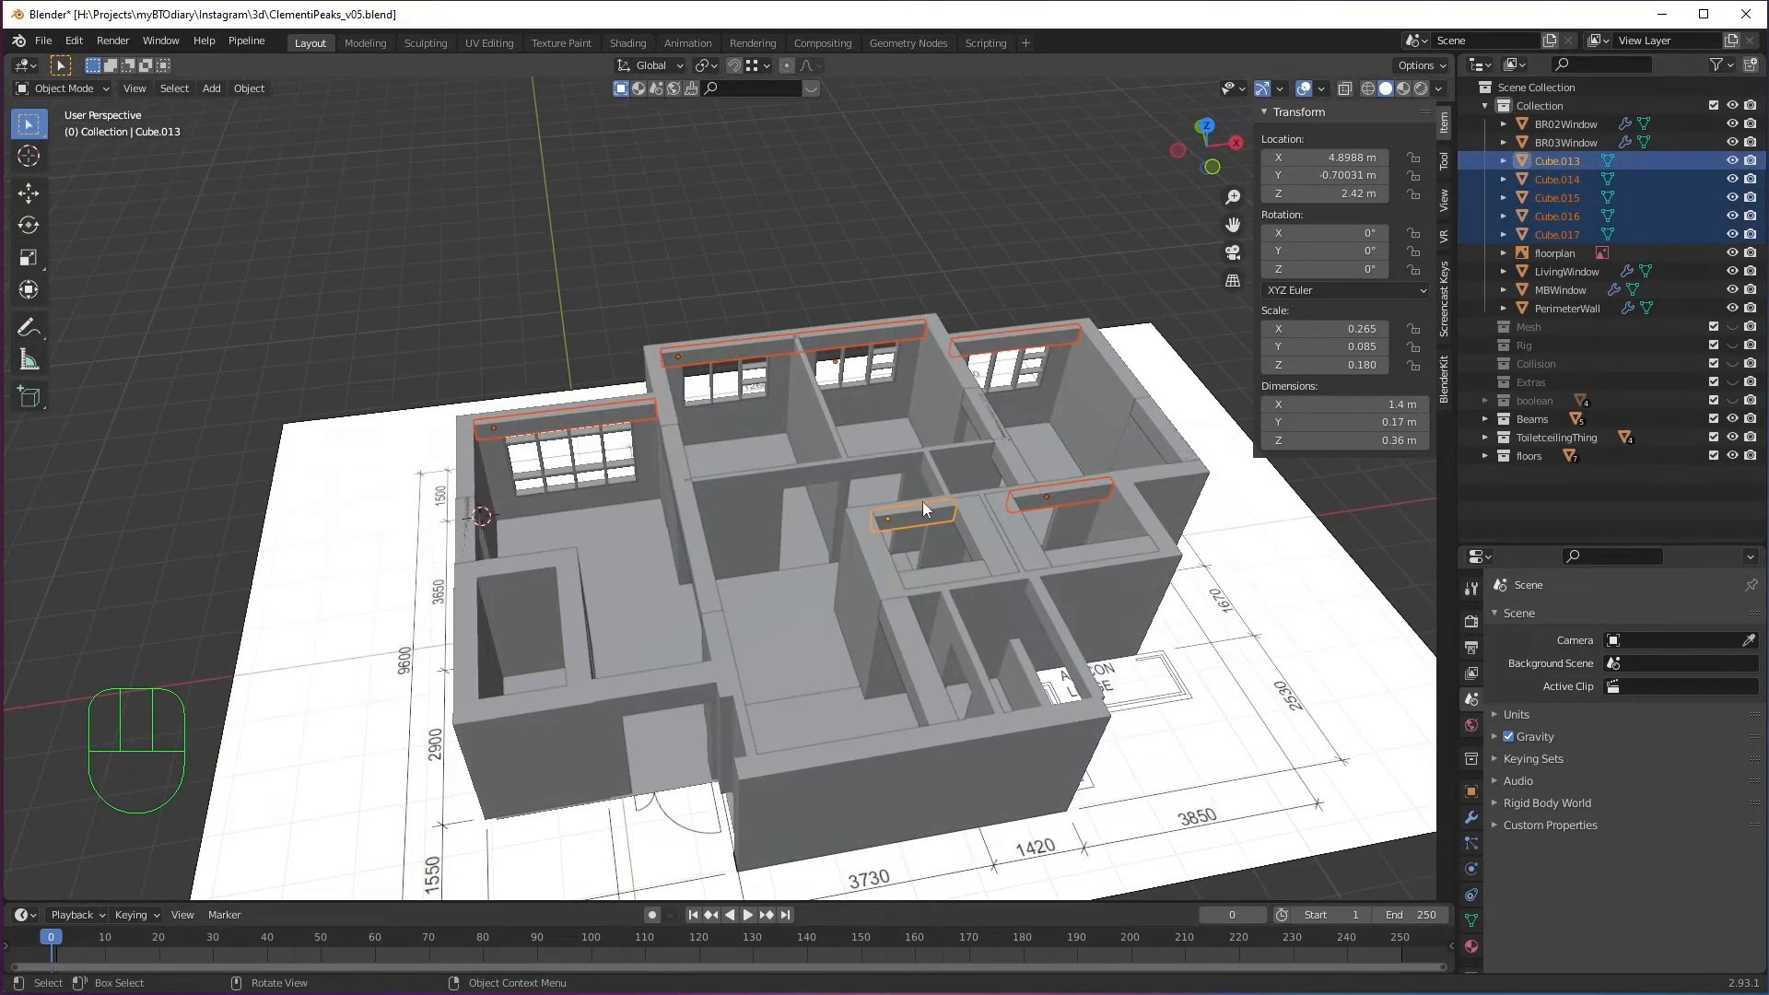
scroll(877, 571, up, 5)
click(887, 704)
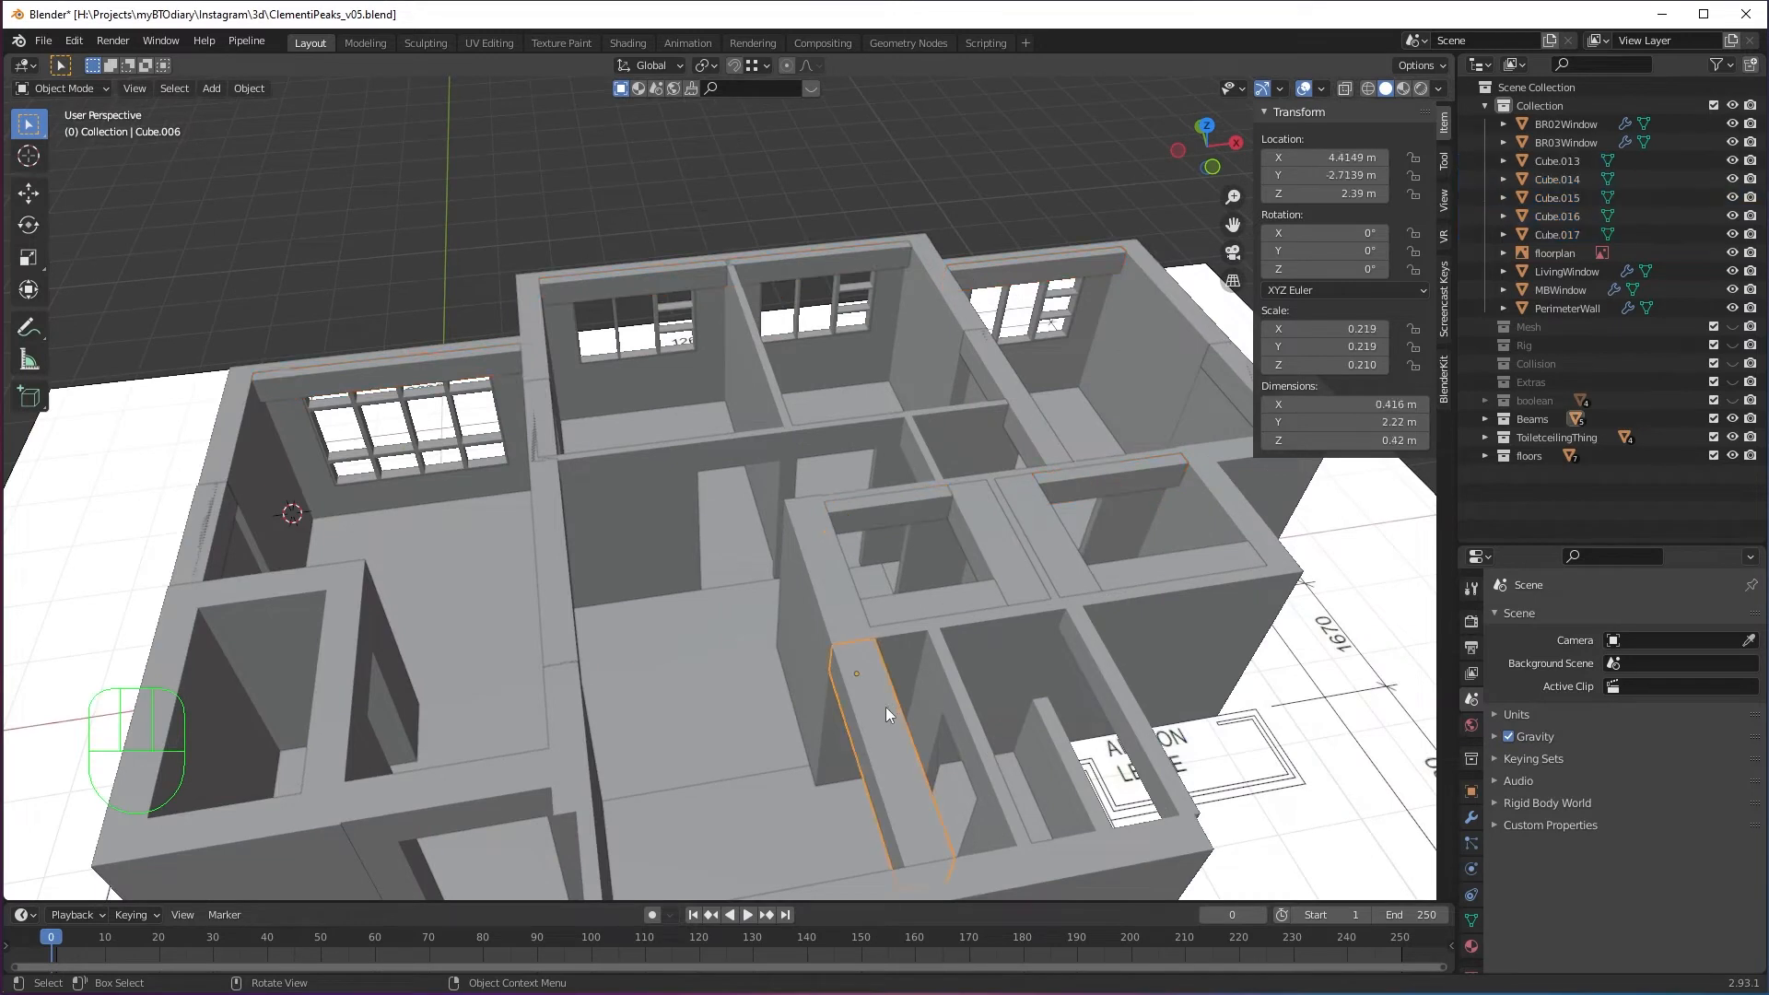
click(1484, 419)
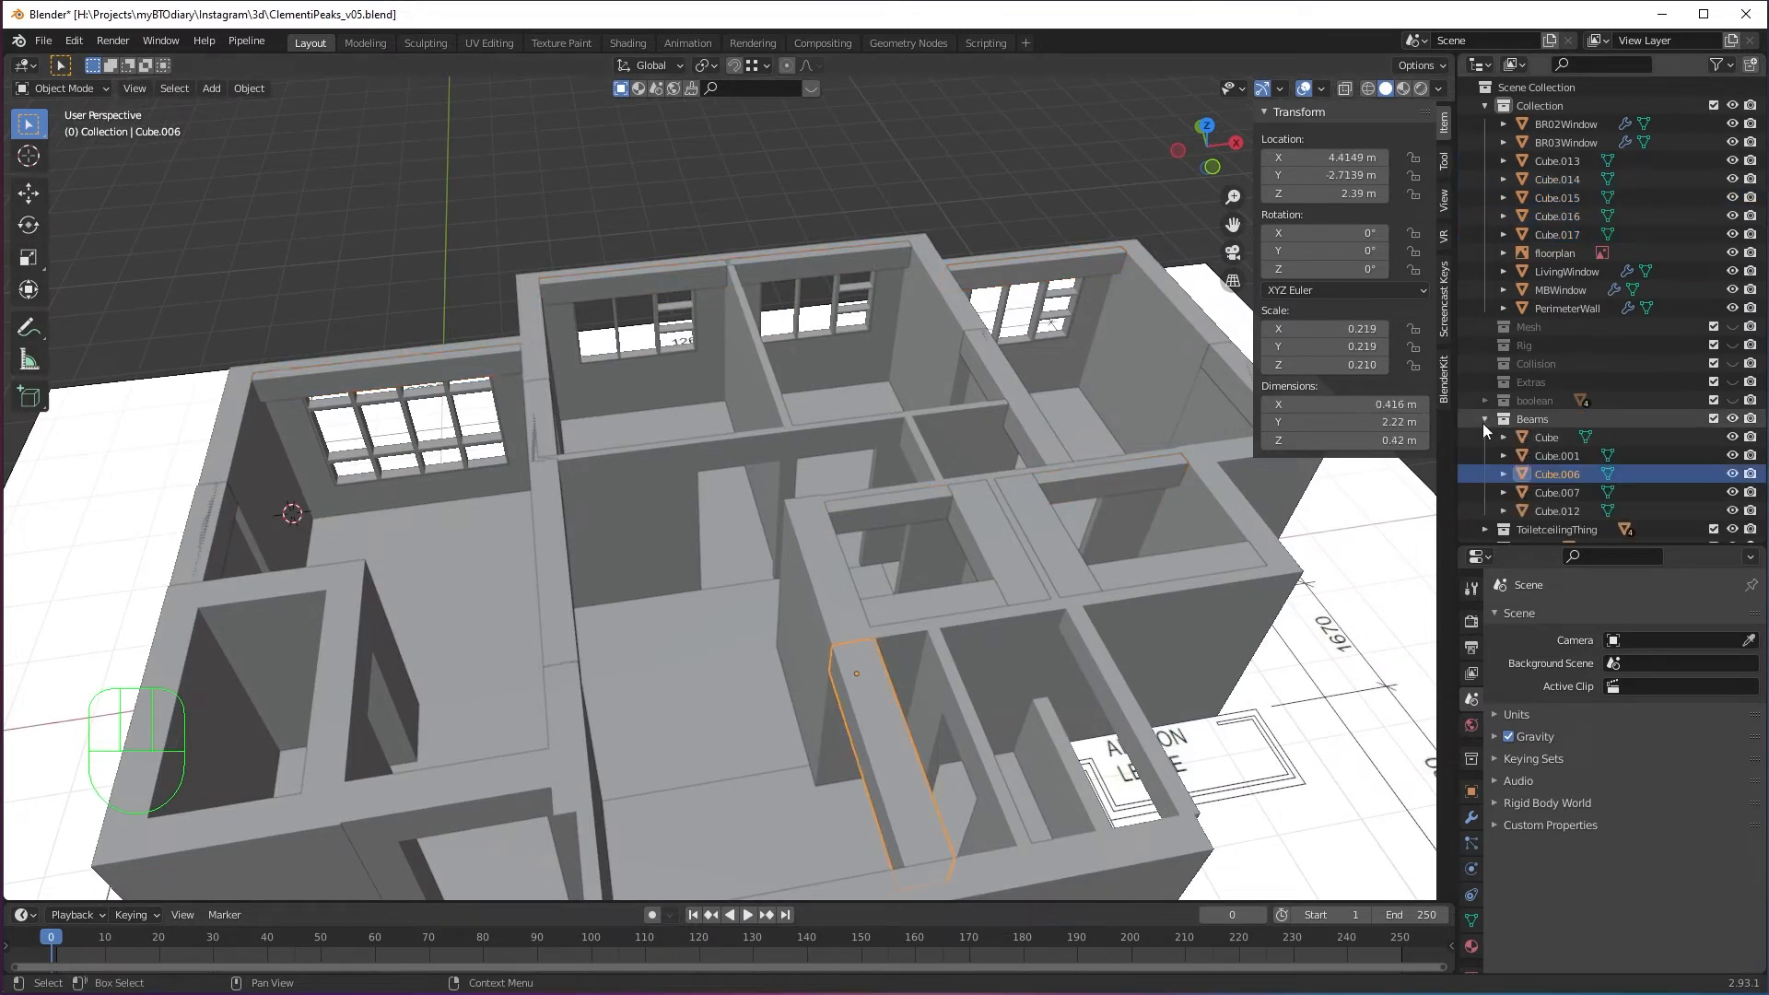
click(1026, 574)
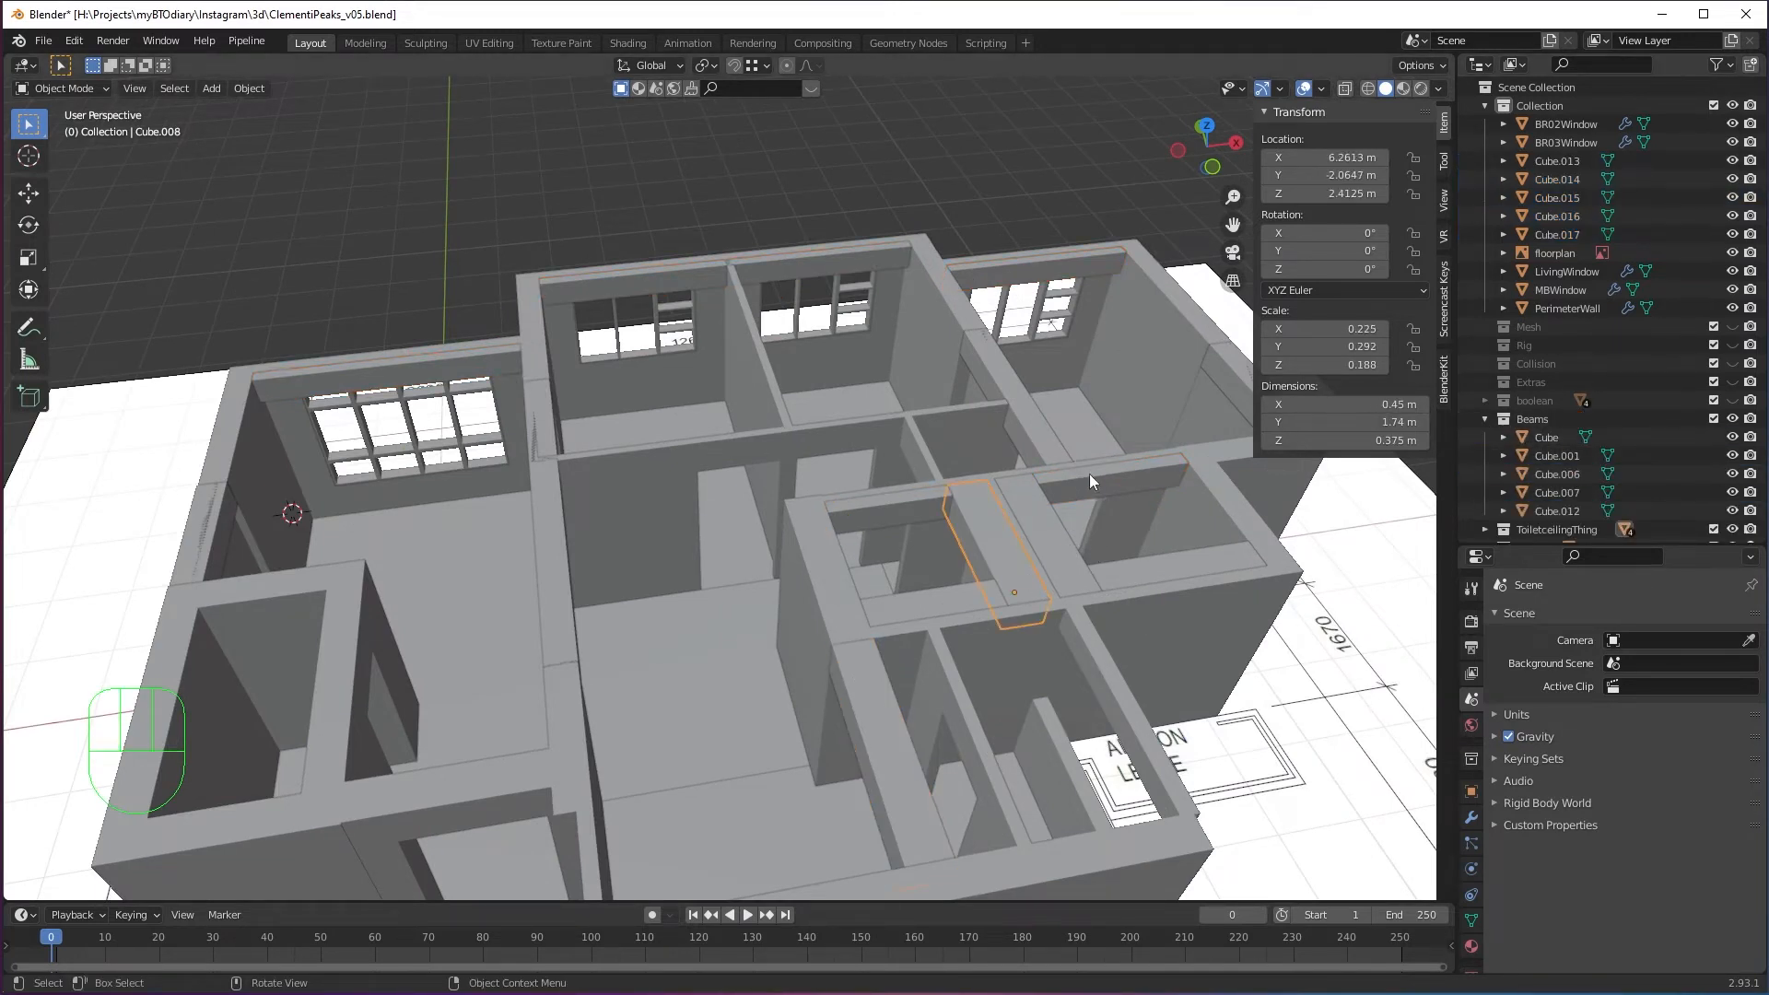
click(1484, 419)
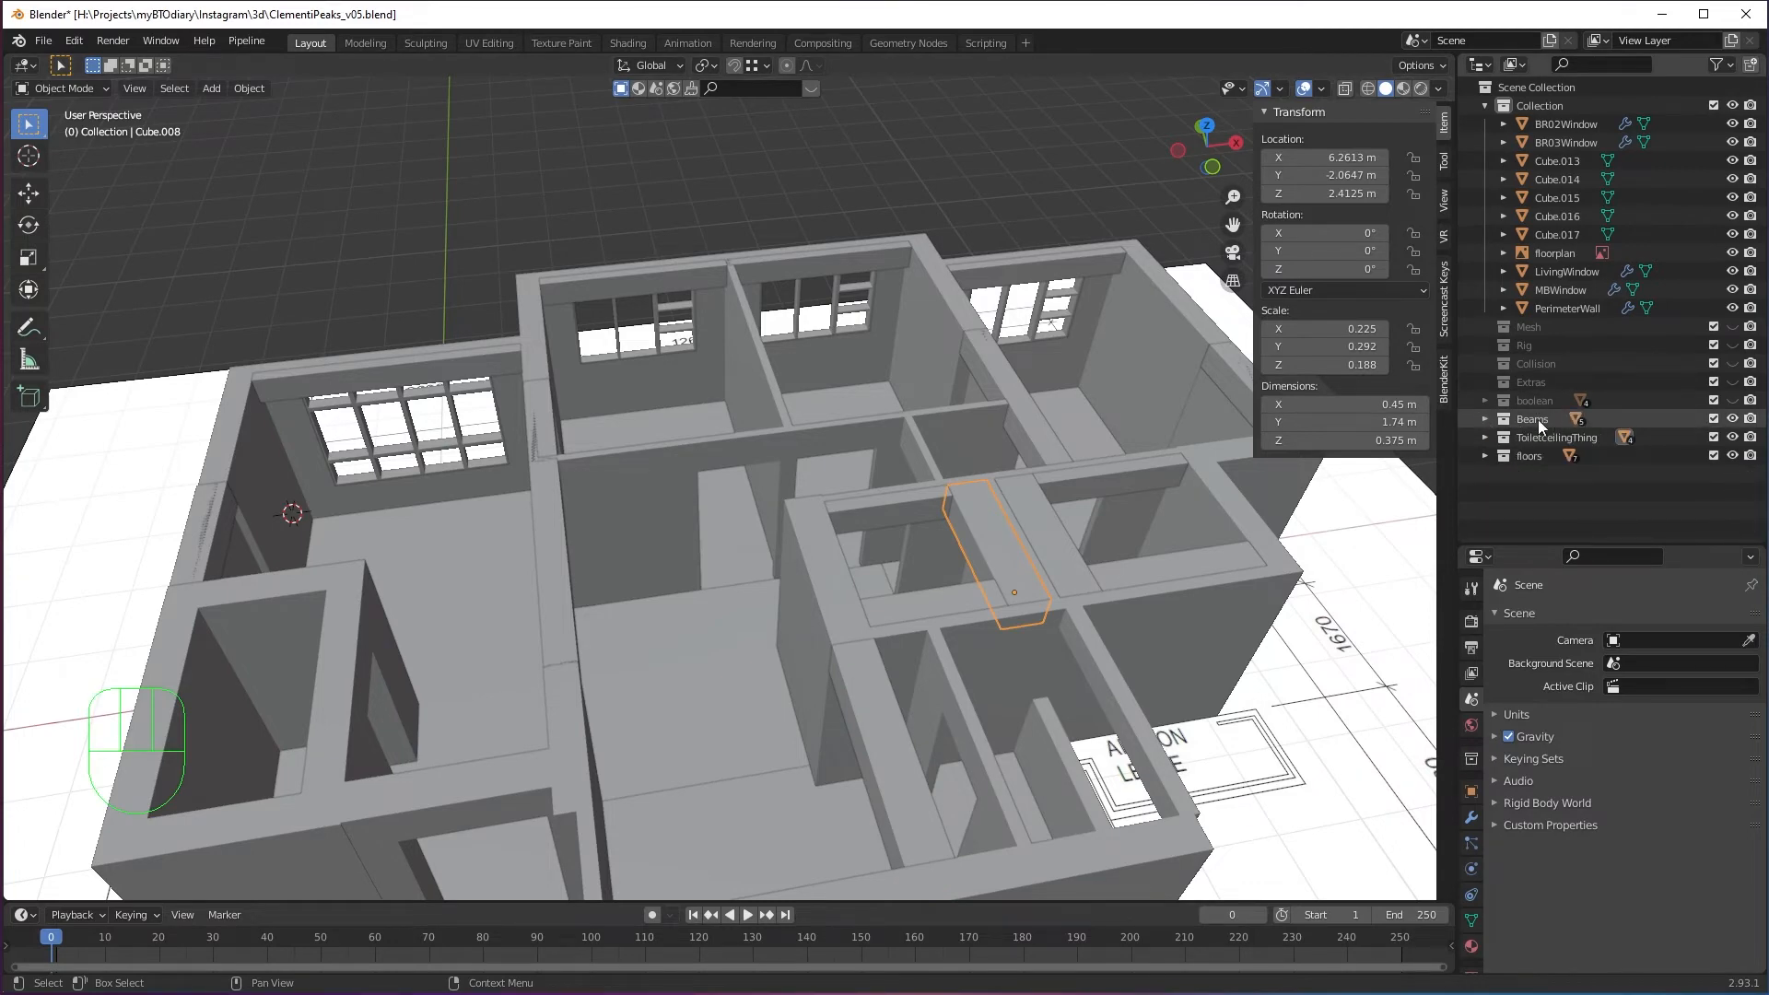
Move objects Cube.013 through Cube.017 into the Beams collection and clear the selection.
click(1569, 163)
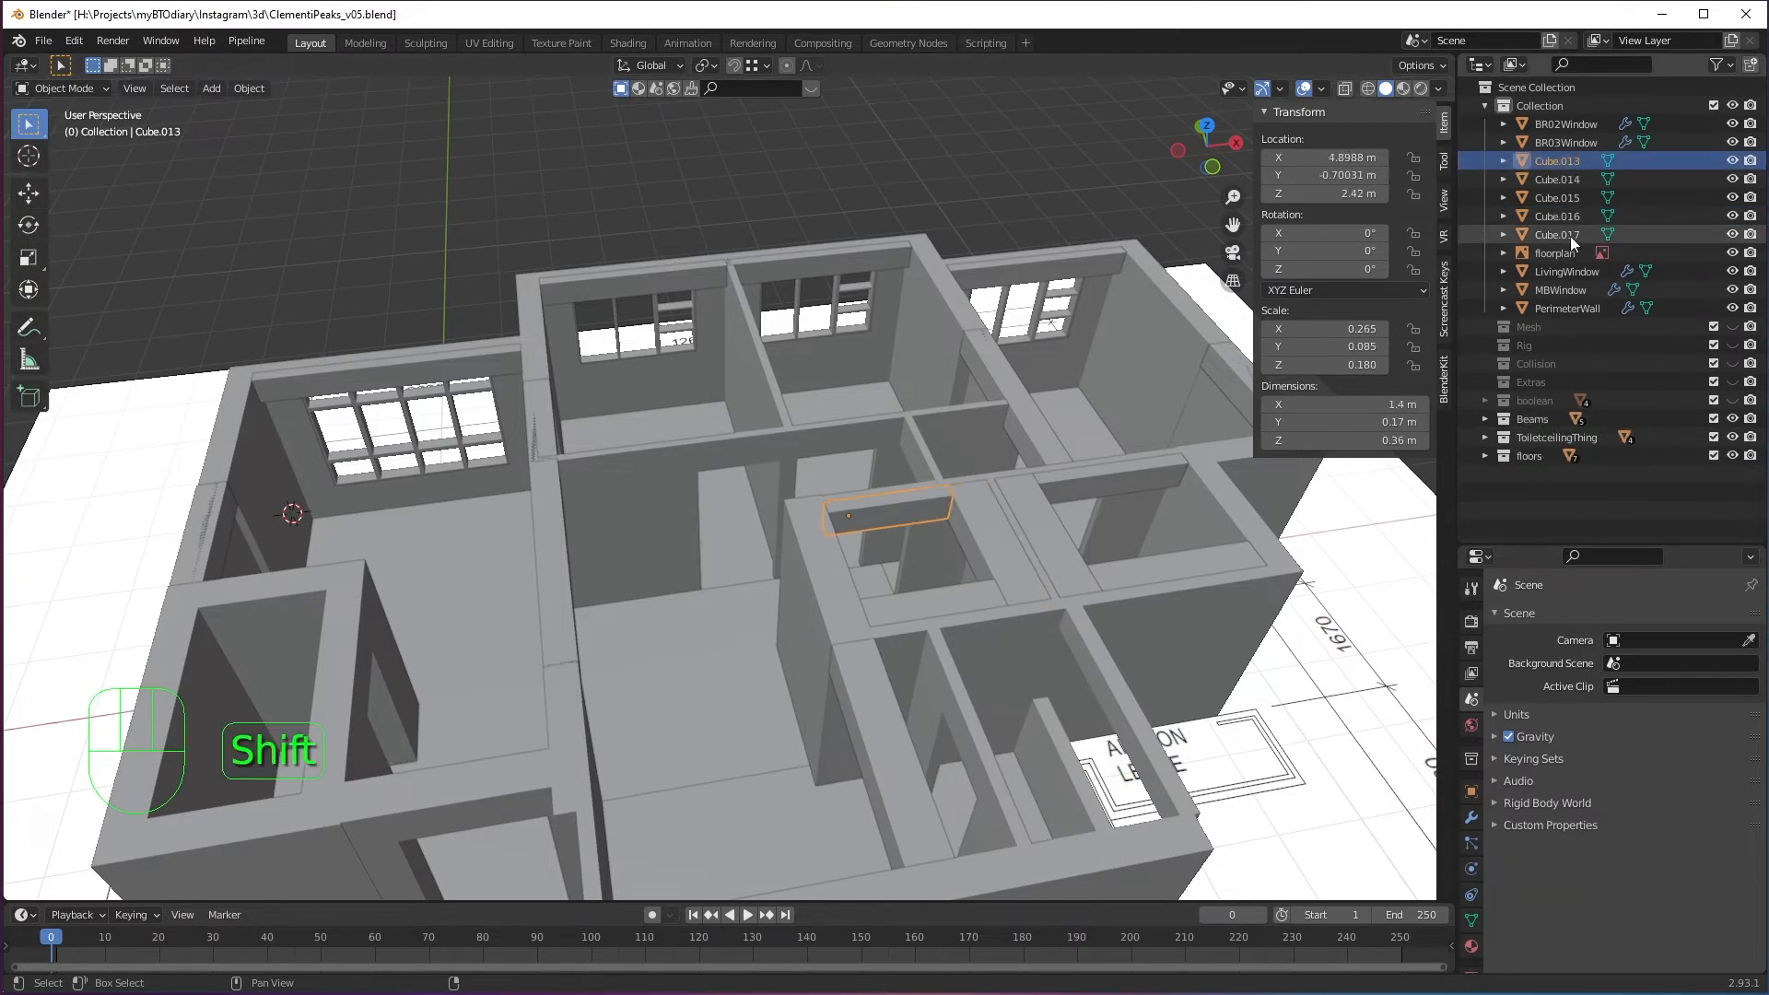
shift+click(1557, 235)
scroll(1004, 485, down, 2)
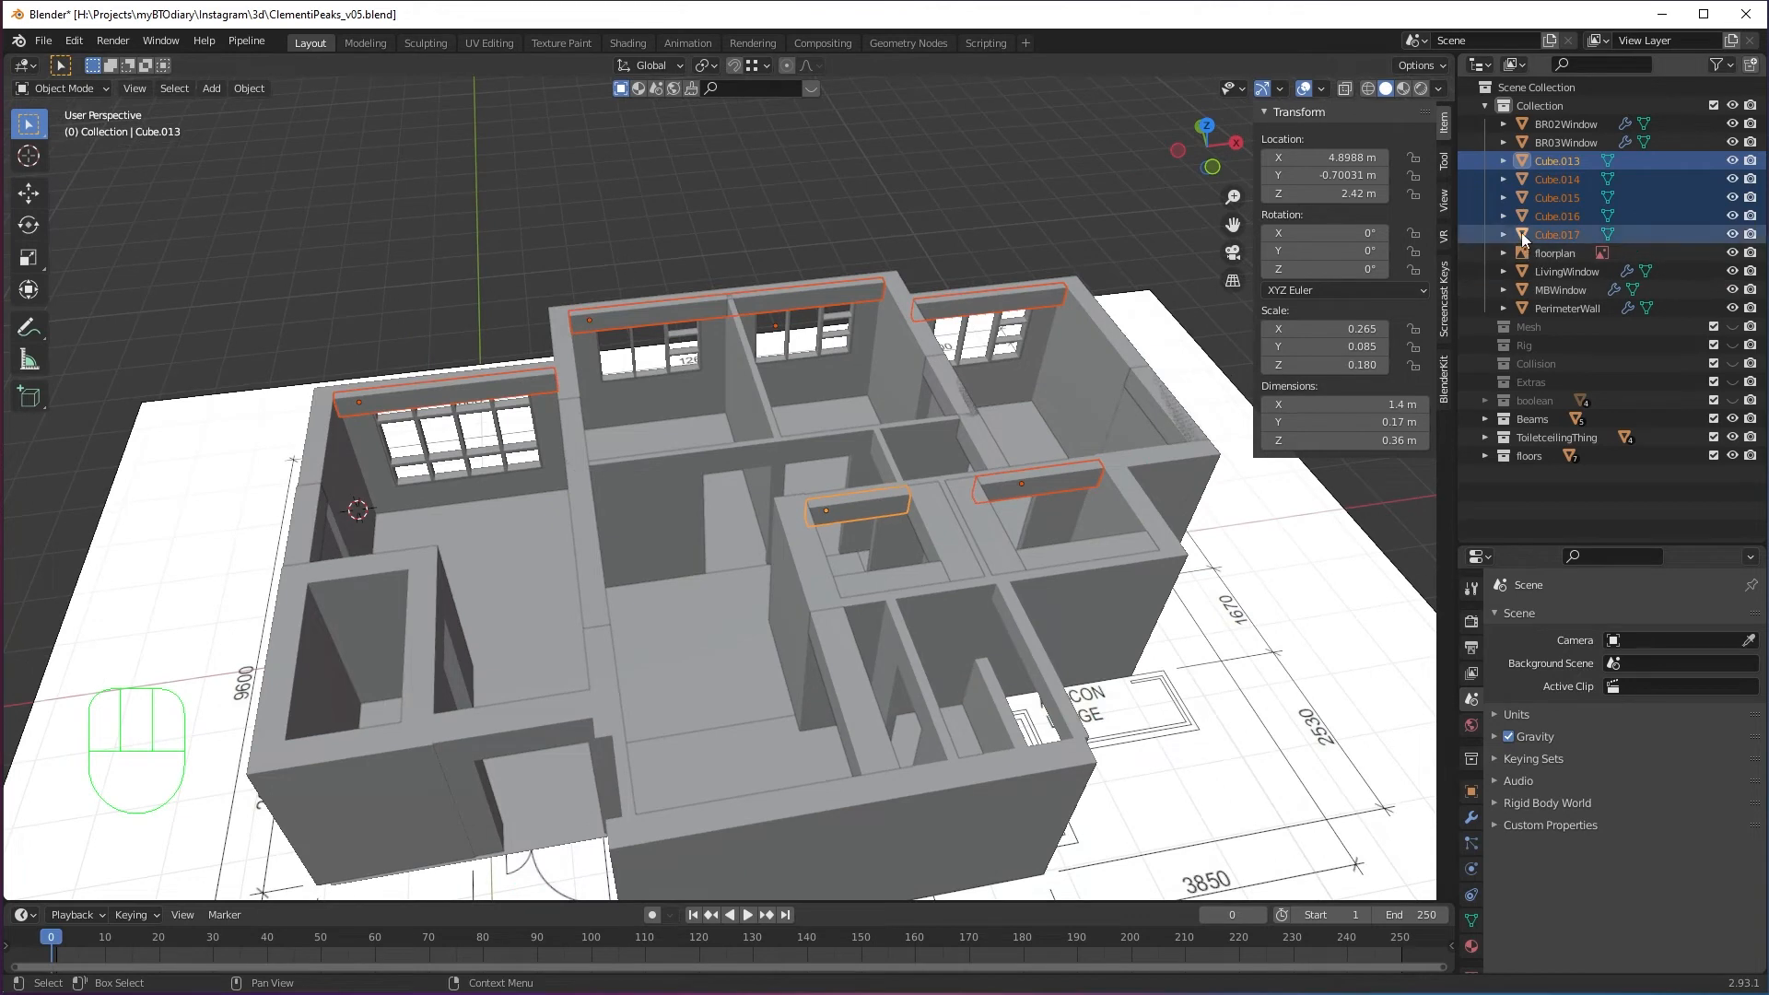
drag(1522, 233, 1507, 418)
click(1484, 327)
click(1484, 327)
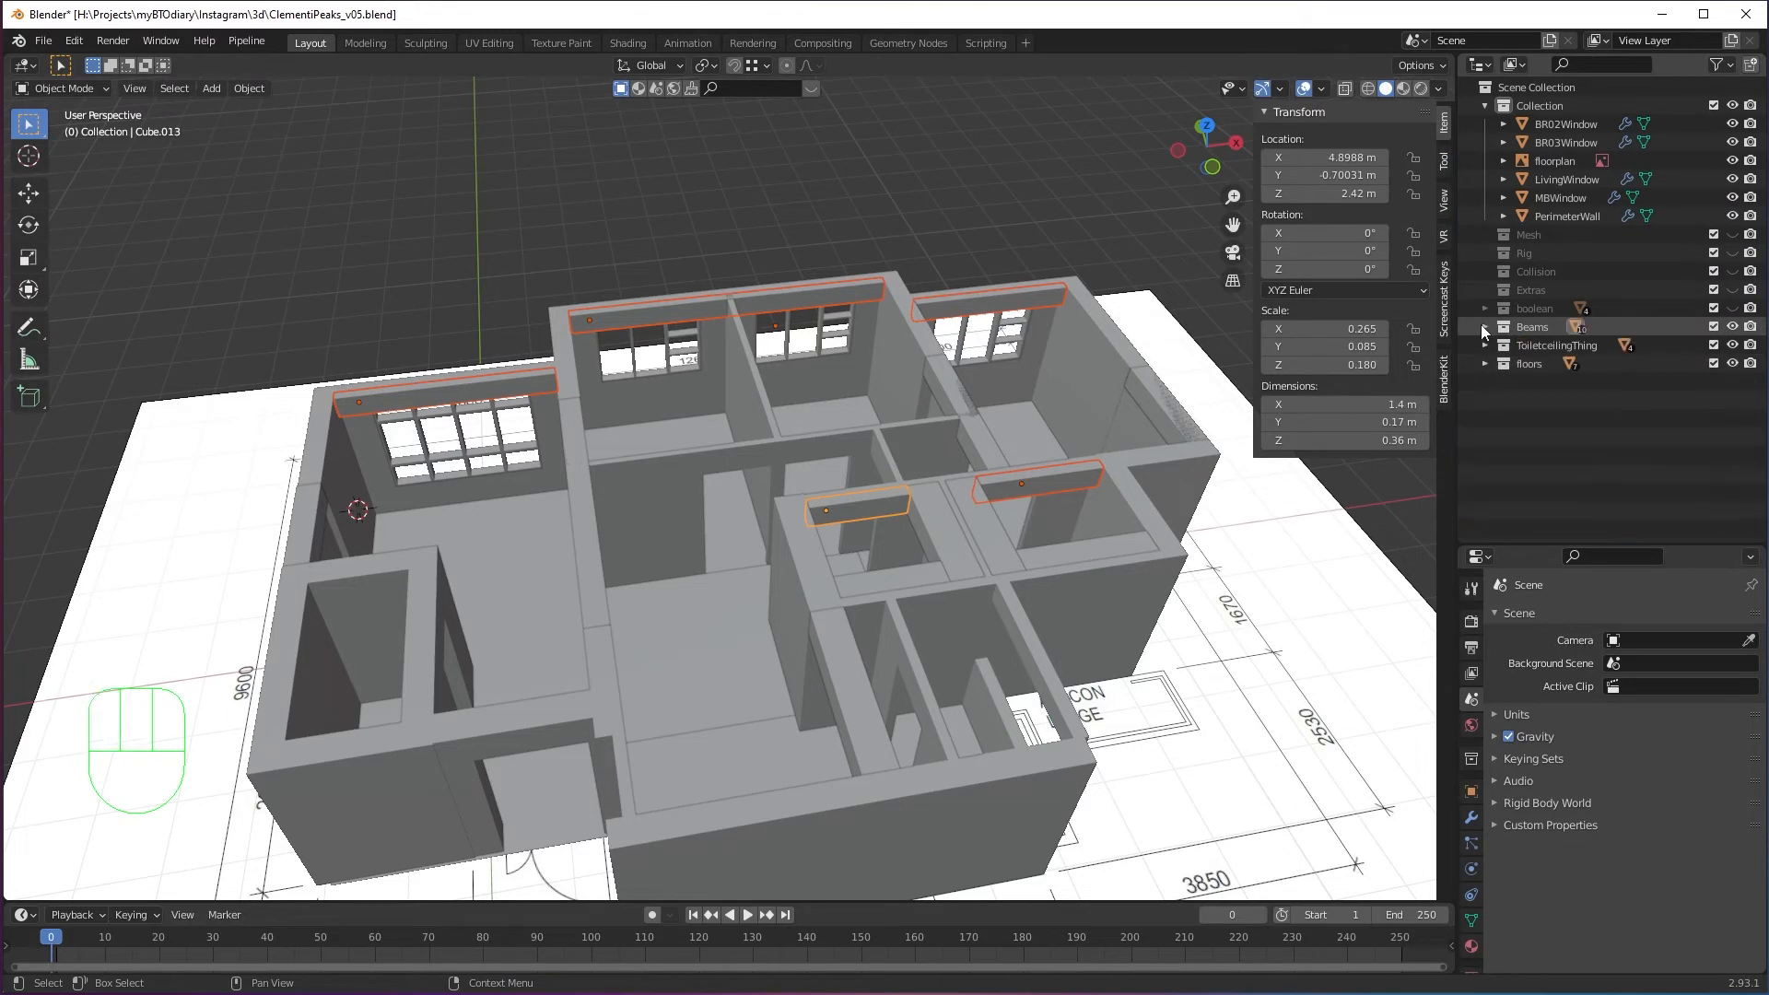
click(1512, 407)
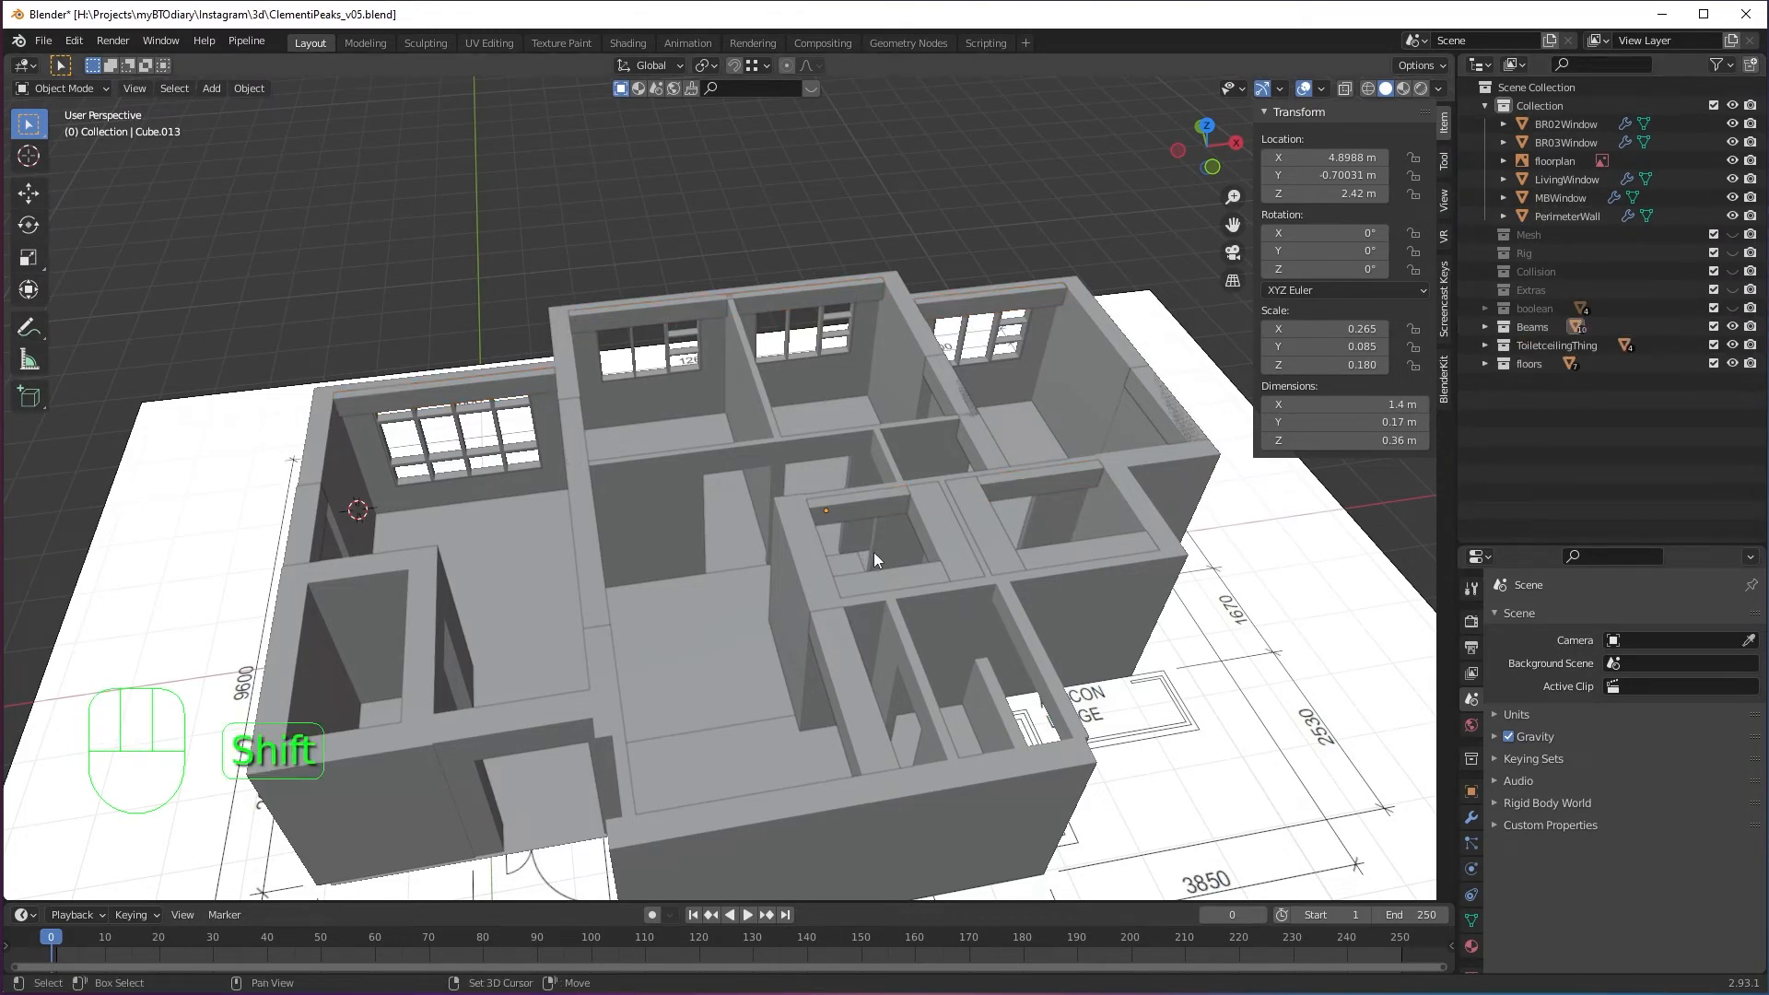
middle_drag(874, 551, 971, 498)
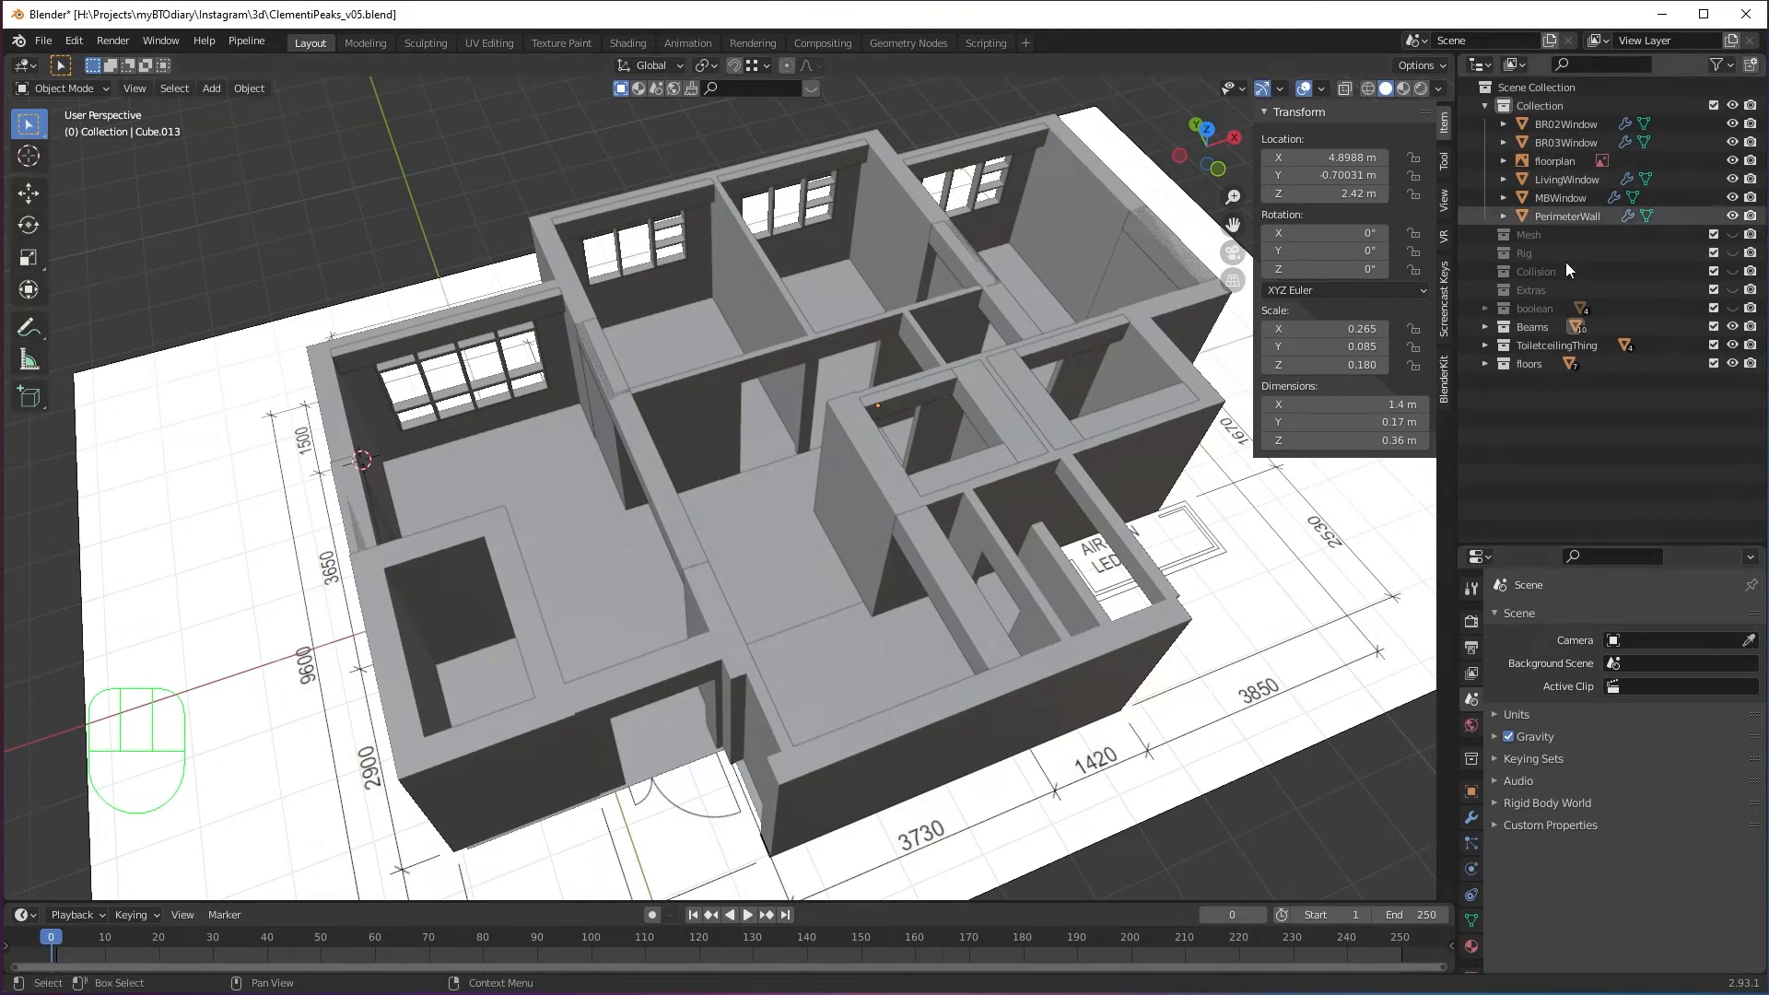
Examine the model and the window and floorplan objects in Collection to decide how to group them, and clear the selection.
shift+middle_drag(944, 551, 978, 569)
mouse_move(979, 569)
middle_down()
mouse_move(1058, 578)
mouse_move(1006, 584)
middle_up()
scroll(1055, 578, up, 3)
shift+middle_drag(1006, 584, 962, 673)
mouse_move(1087, 562)
middle_down()
mouse_move(1170, 507)
mouse_move(1060, 557)
middle_up()
click(1558, 129)
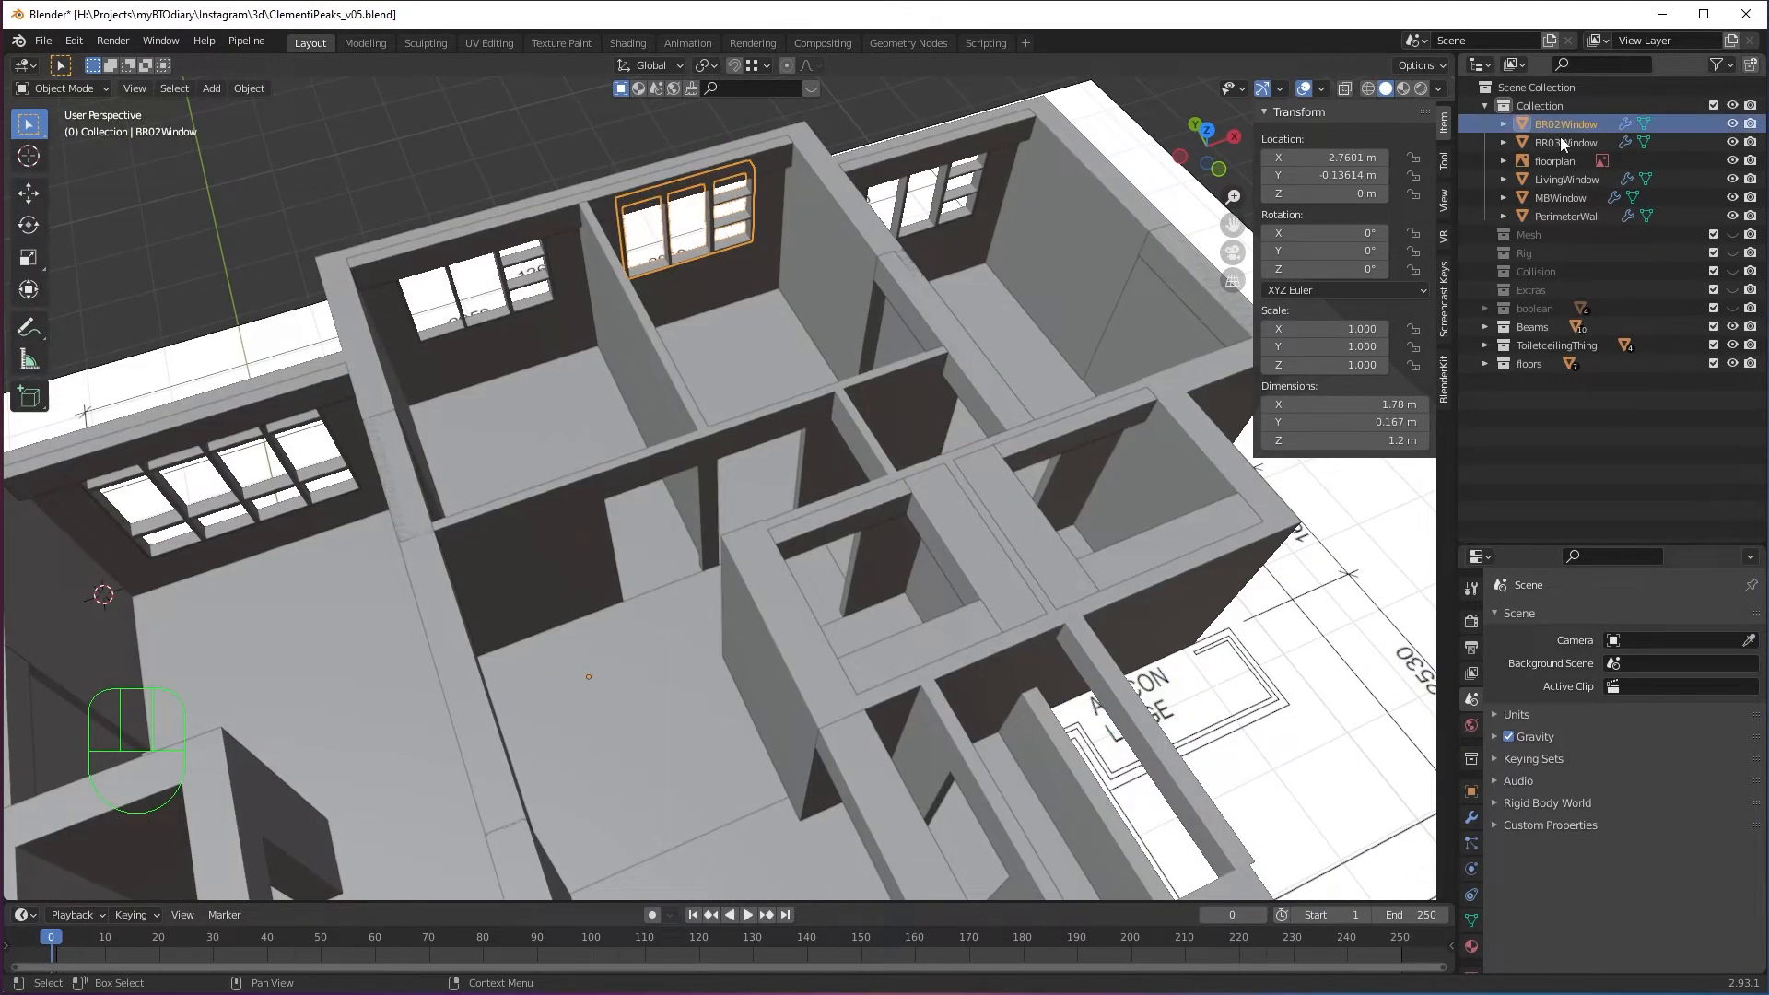
click(1561, 142)
click(1566, 159)
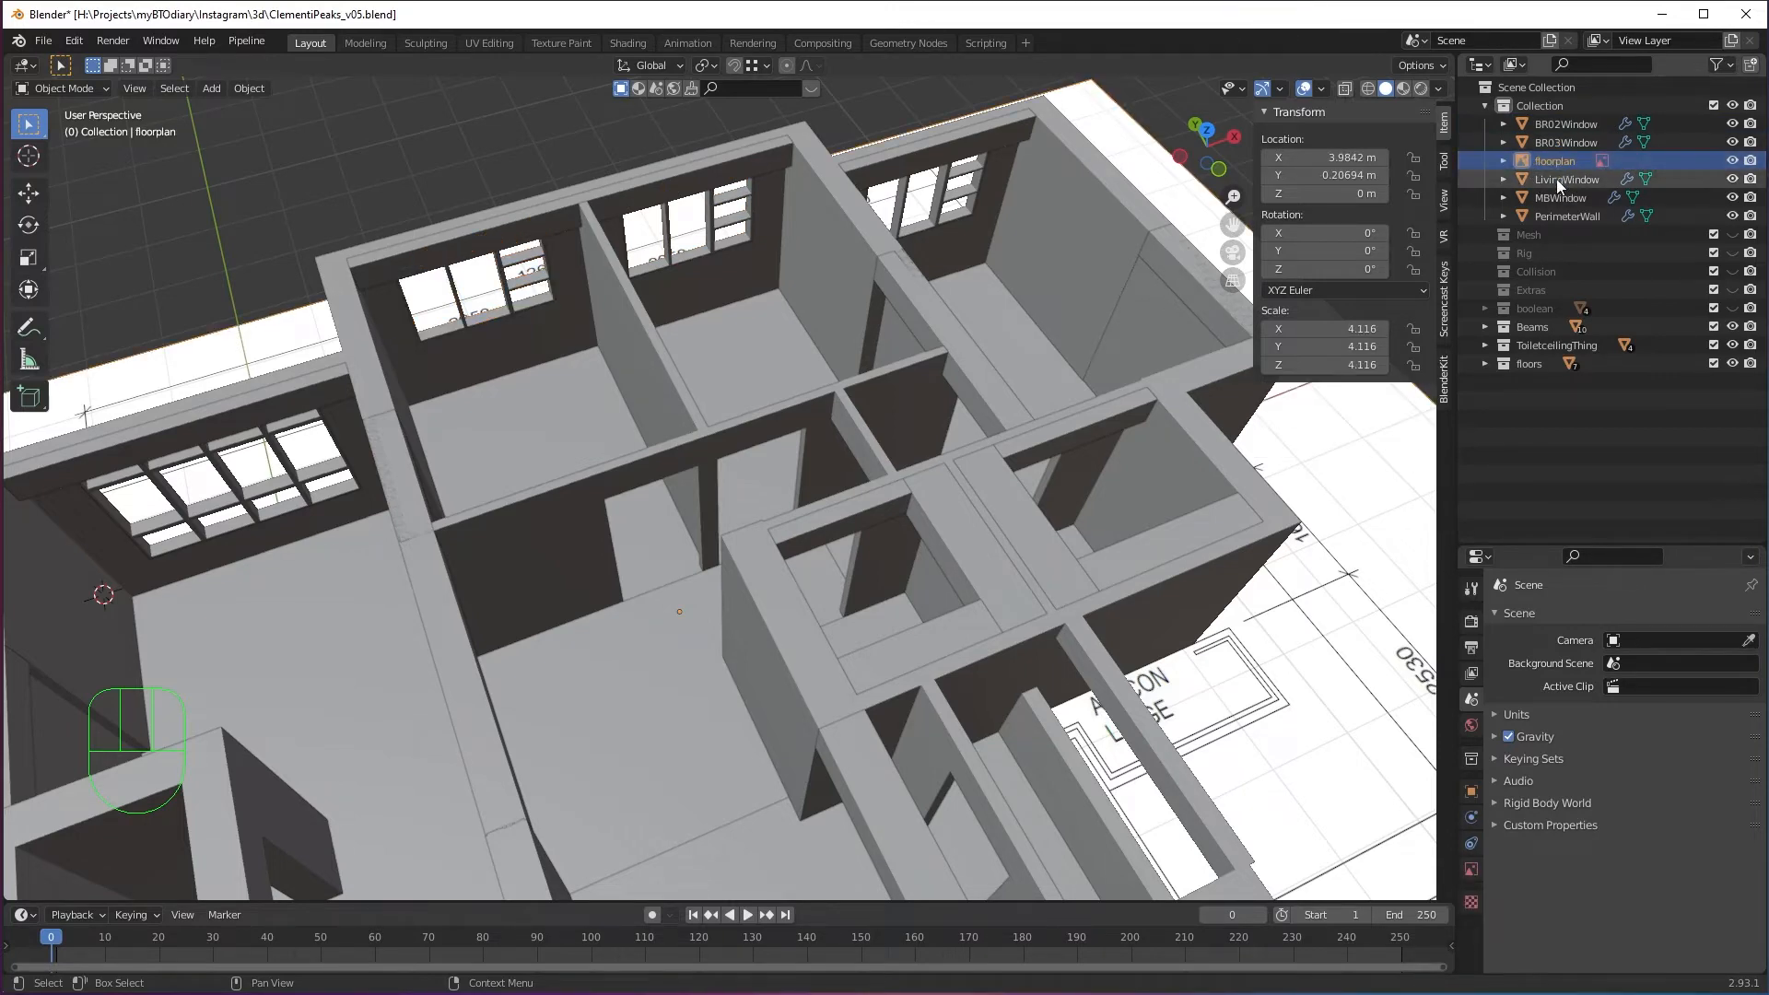
key(KP_Decimal)
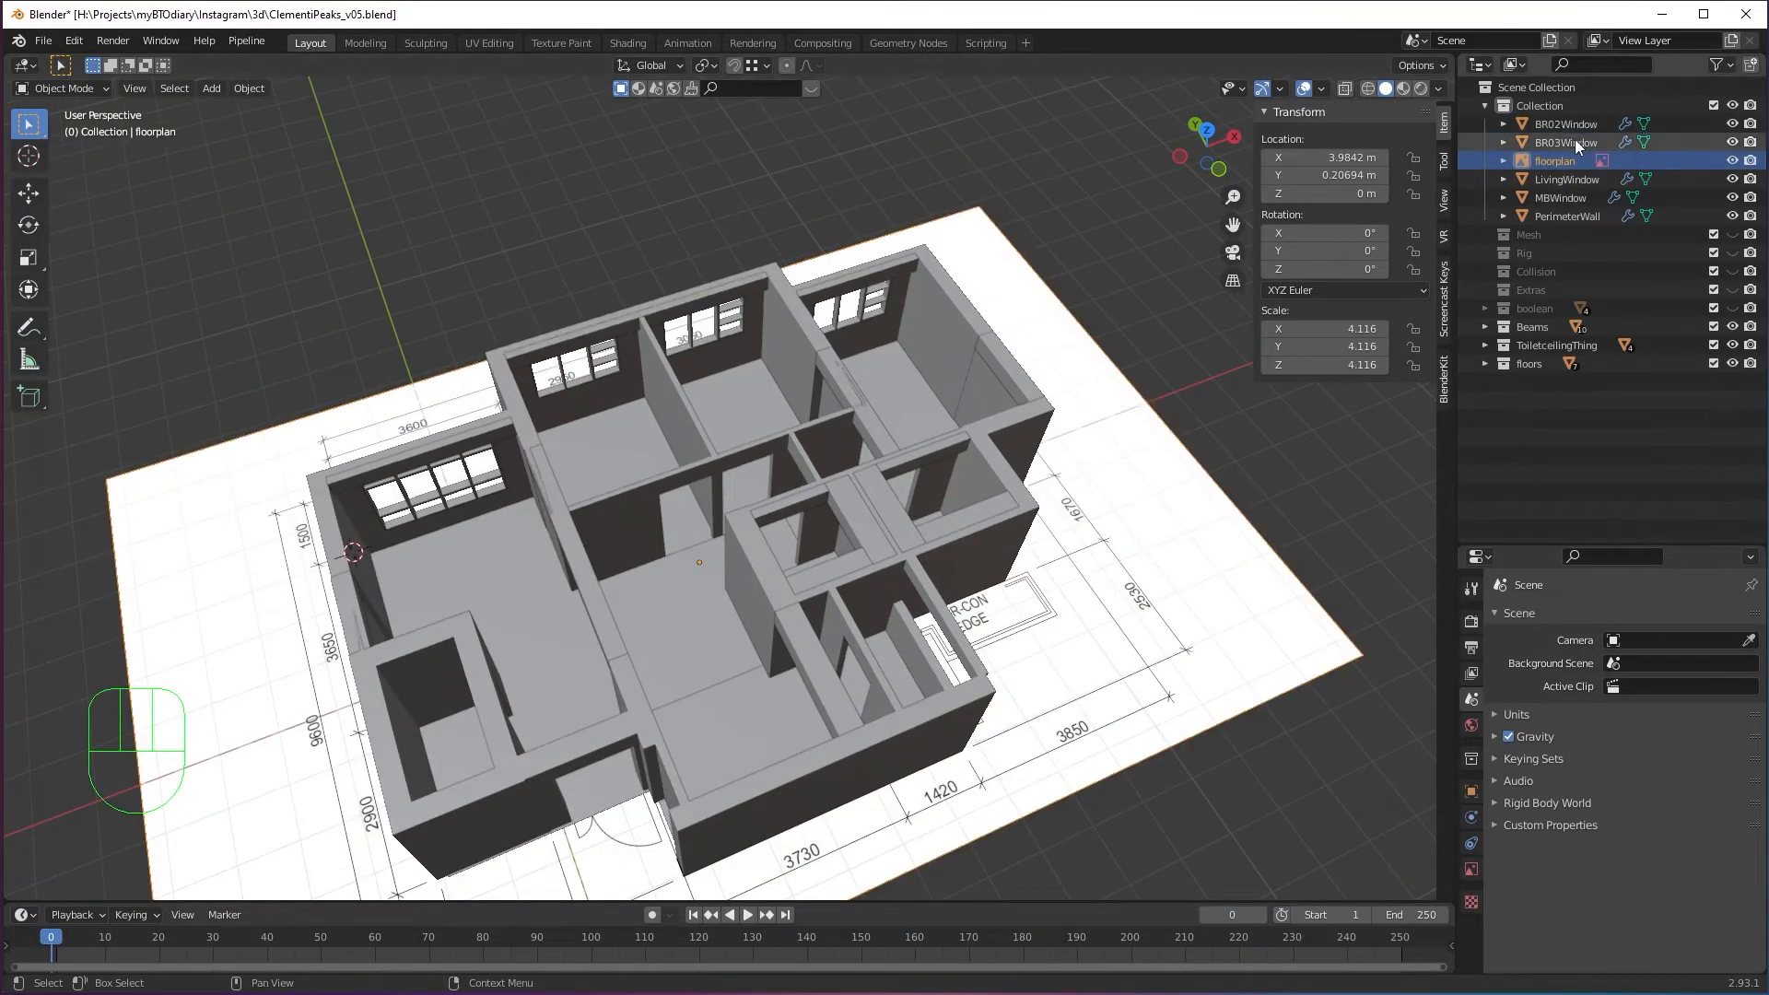
click(1557, 461)
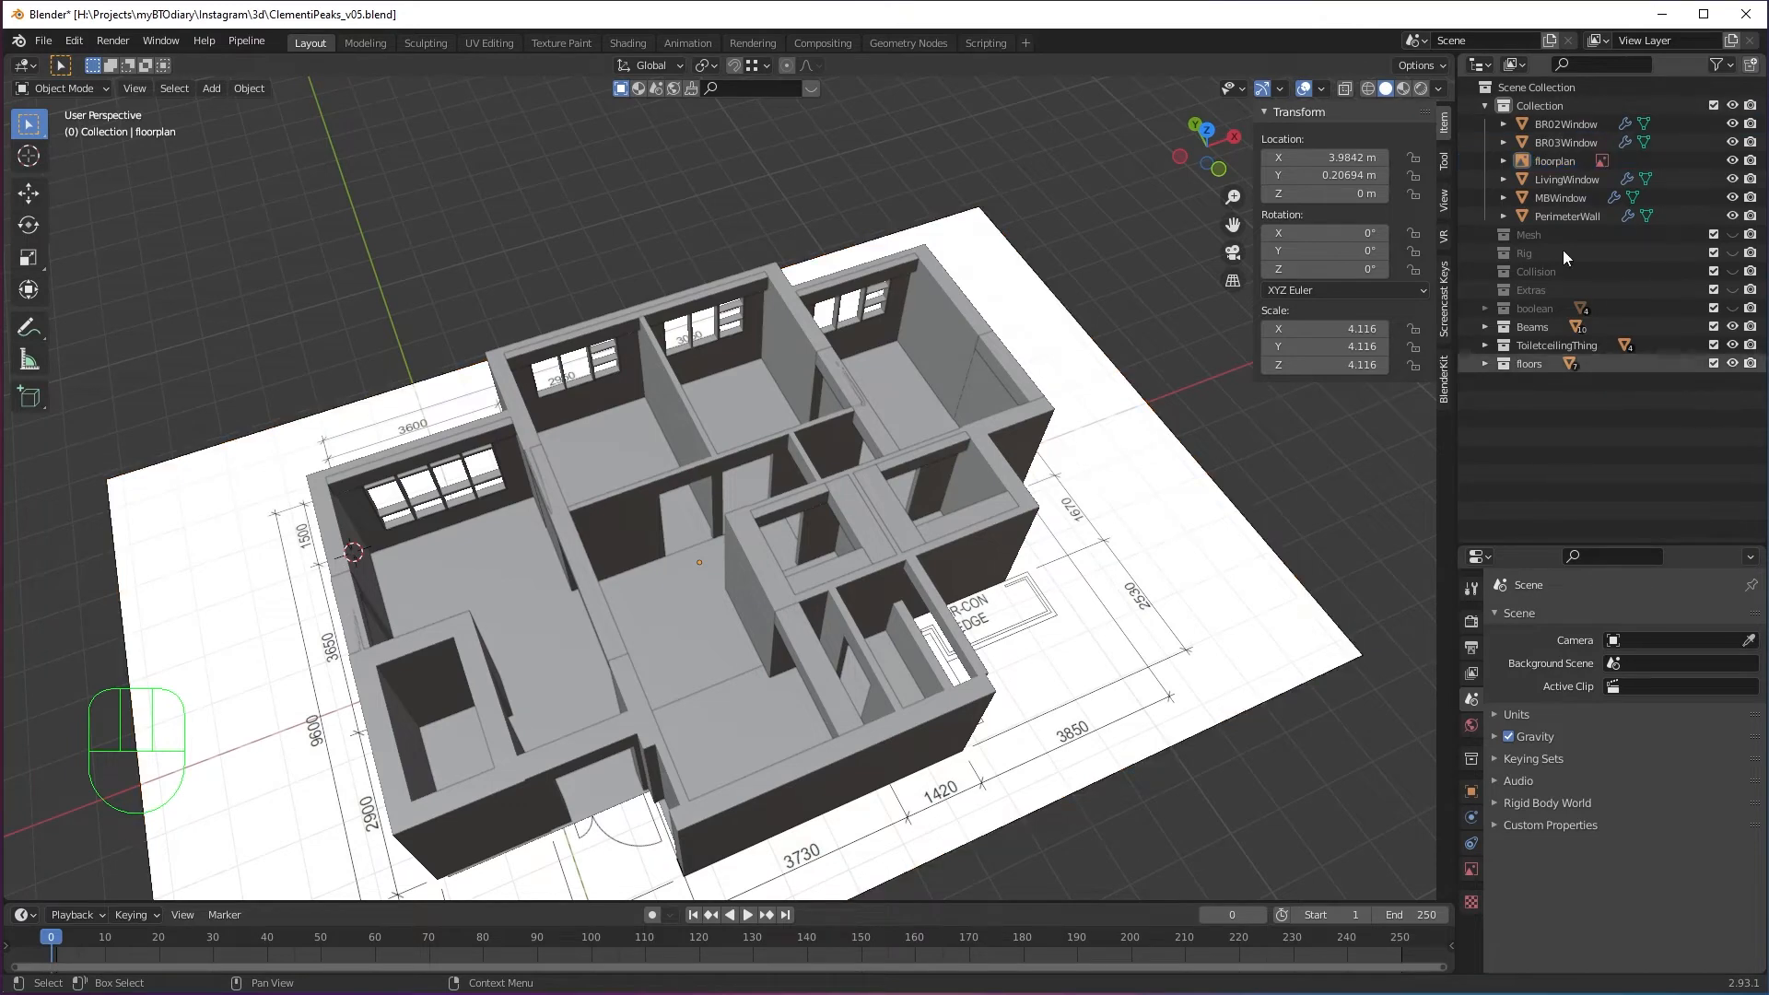
Move the floorplan object into a new collection named Utility and place that collection above Collection in the object list.
click(1555, 158)
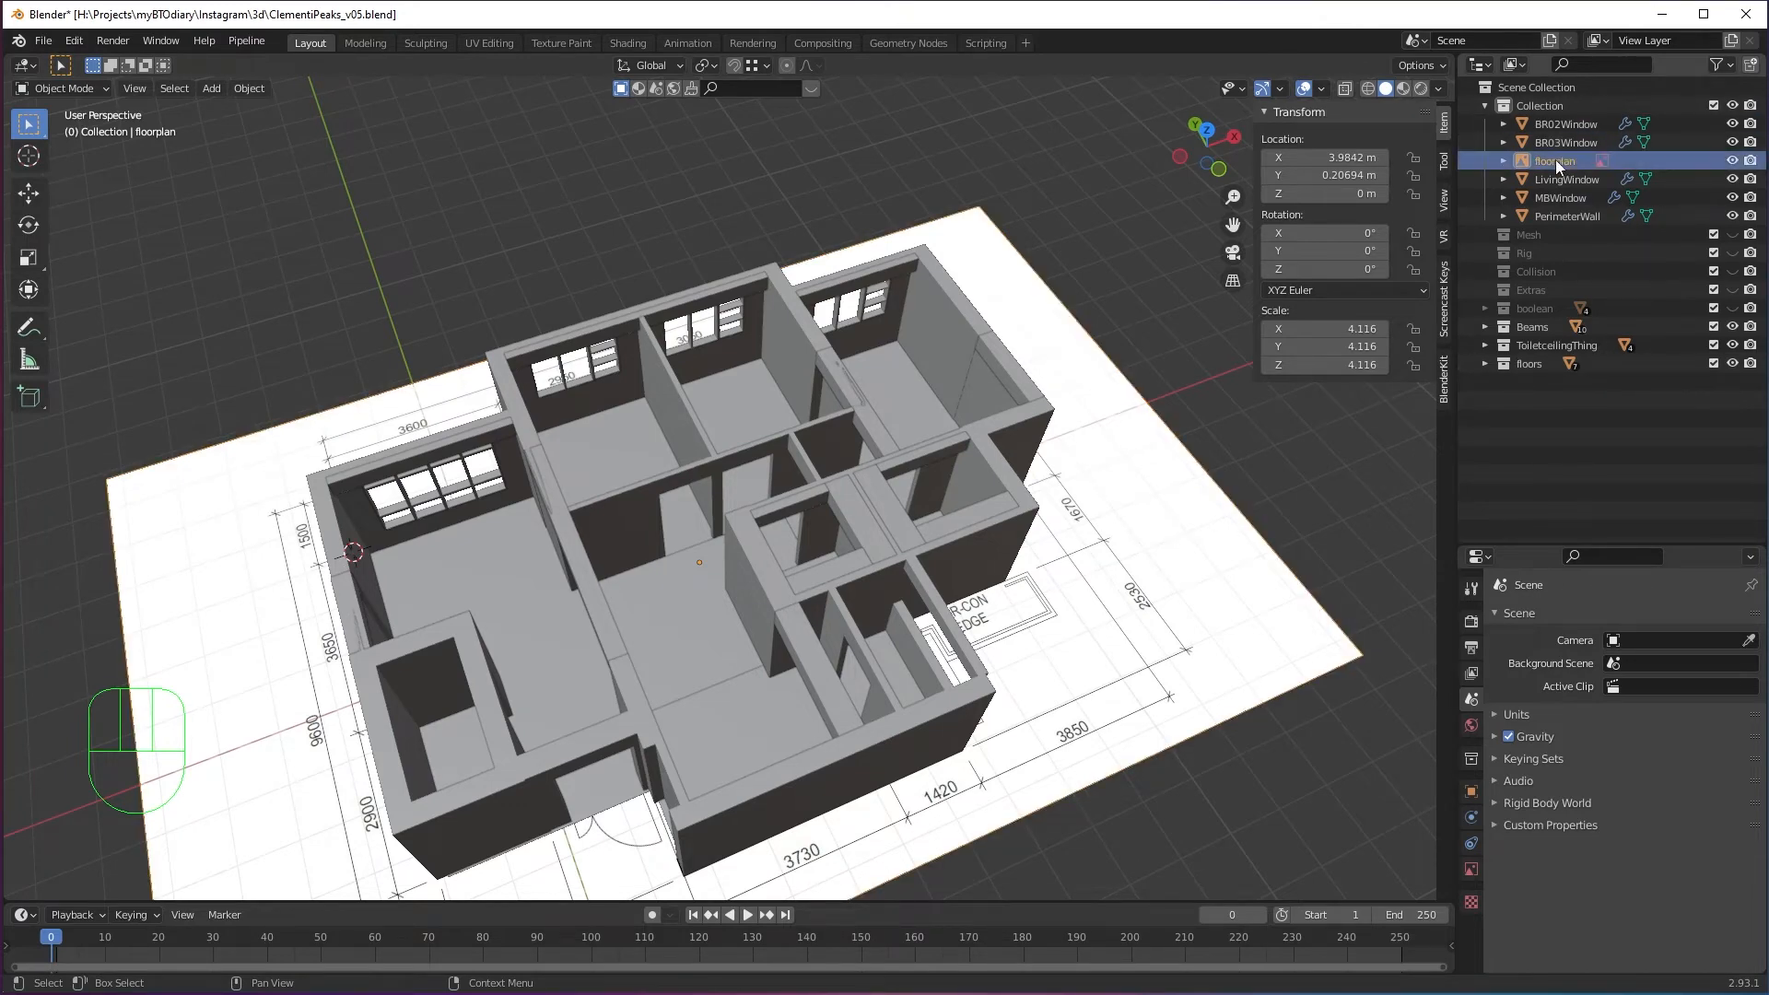
key(m)
click(1126, 572)
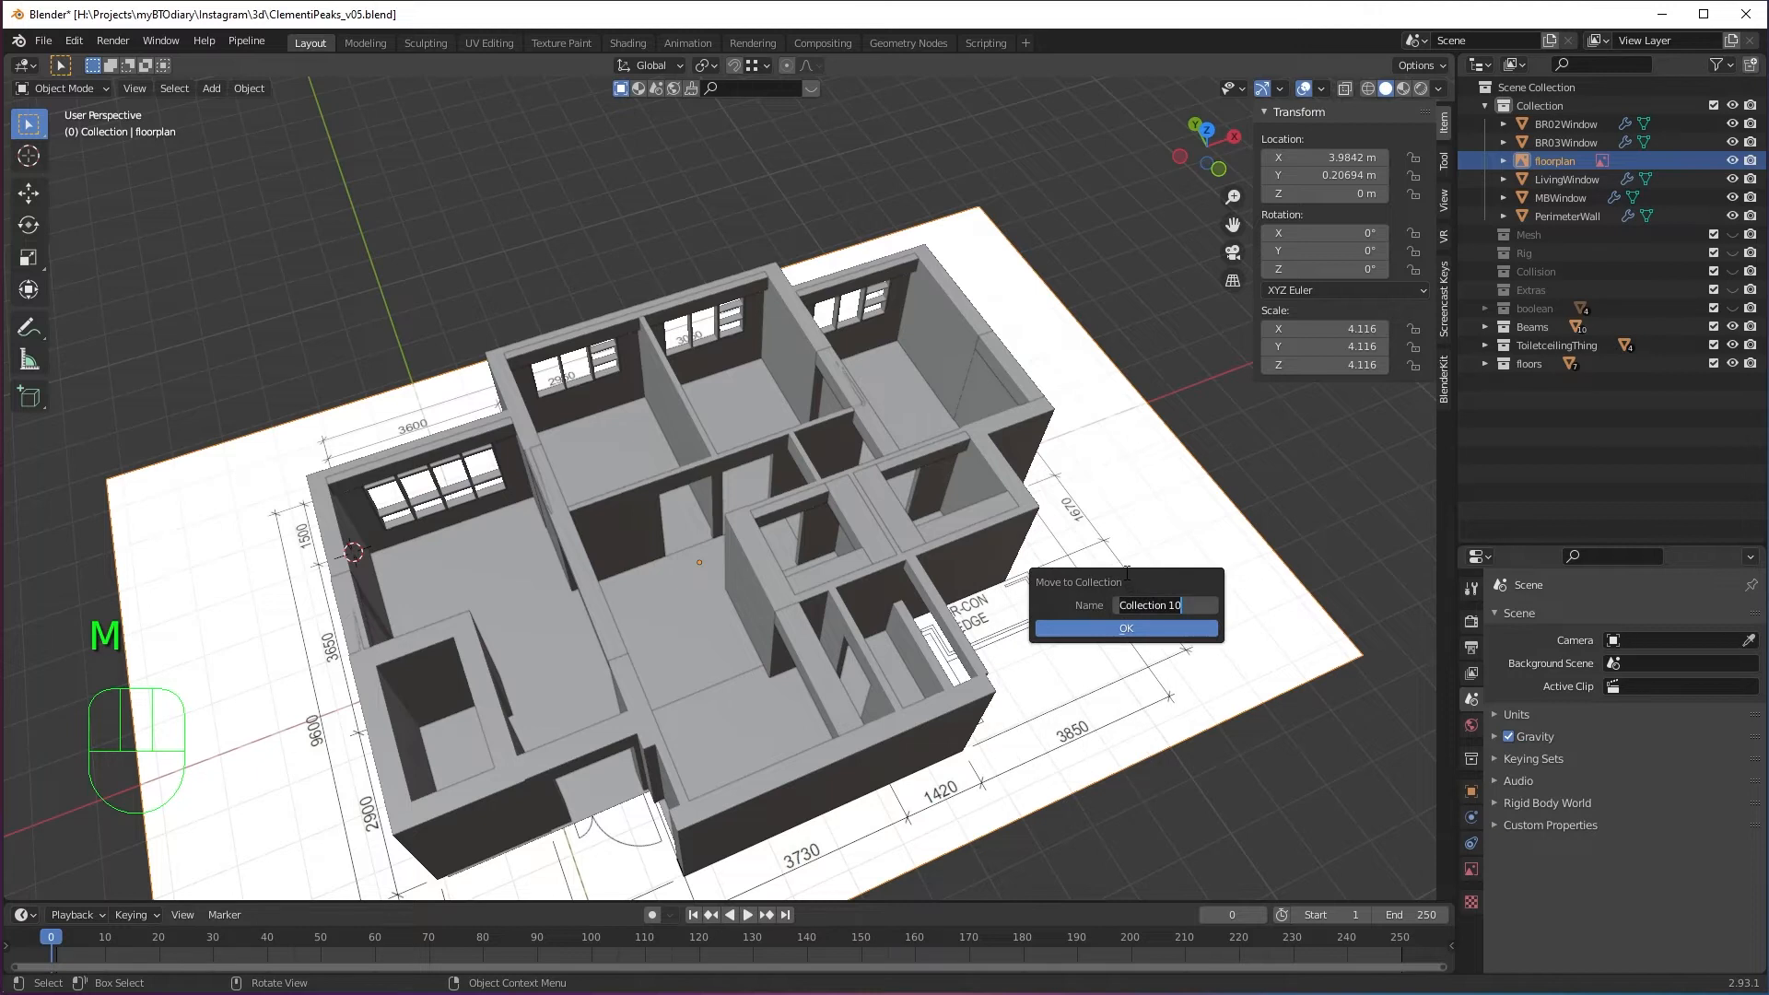
text(Utility)
key(Return)
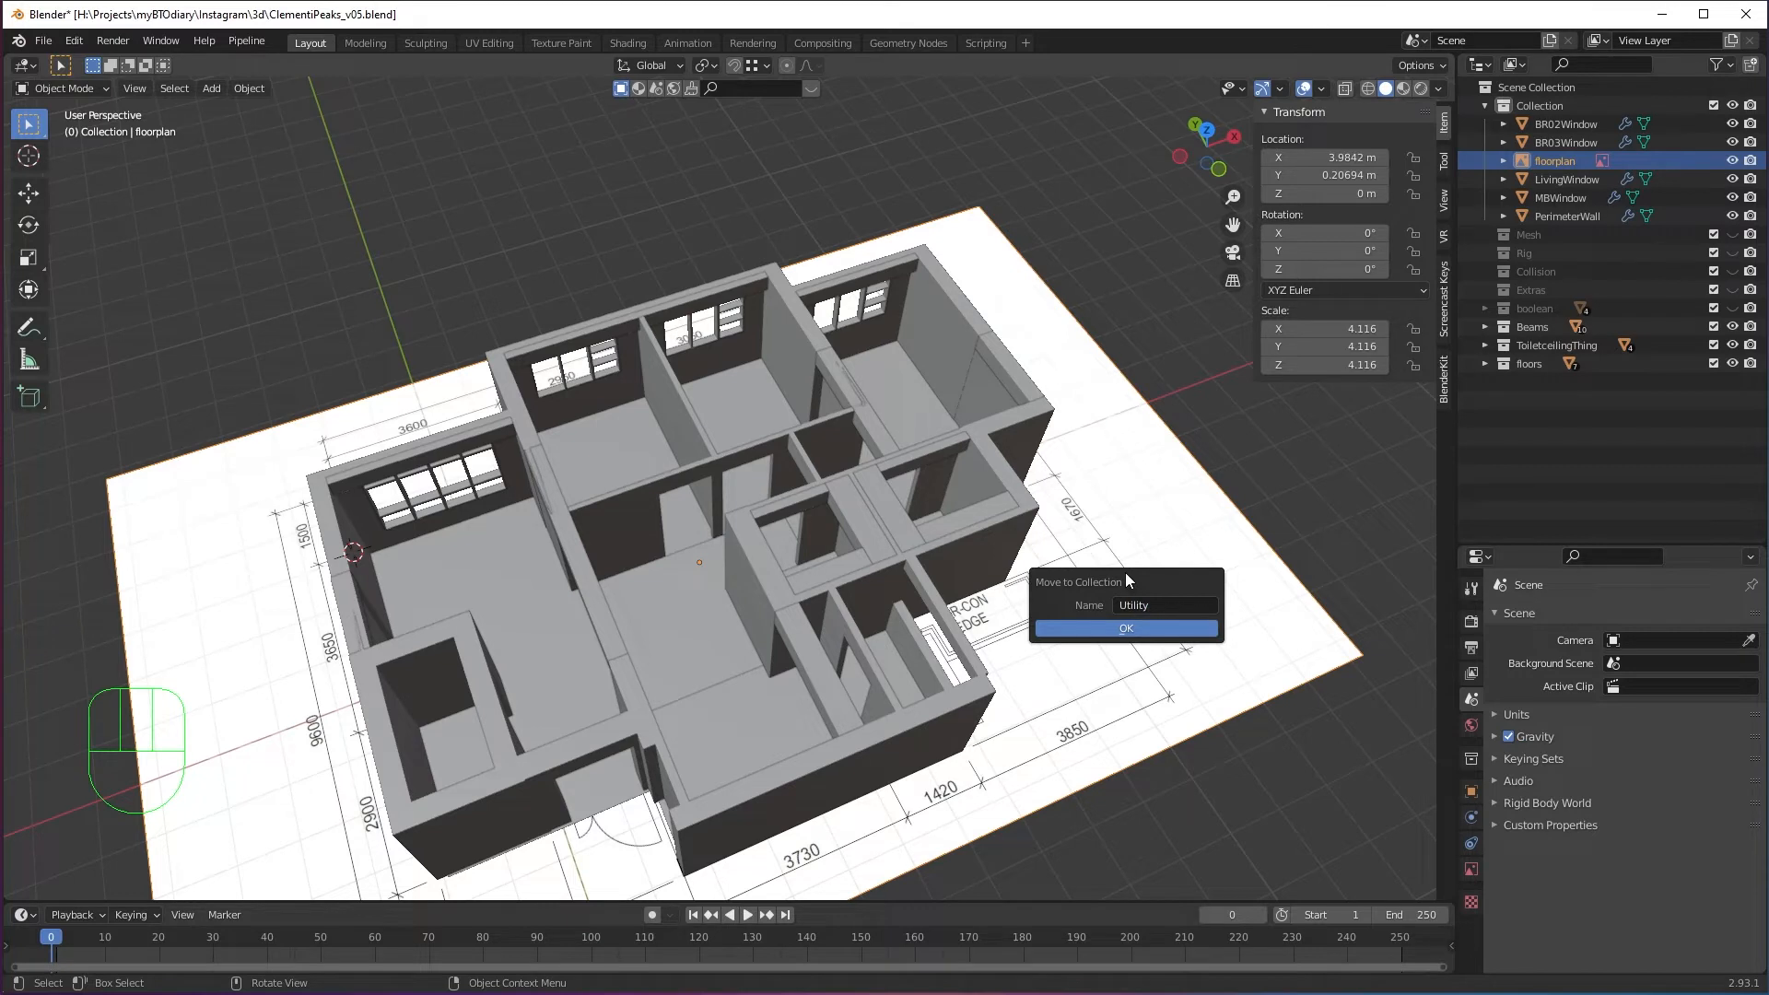
click(1115, 626)
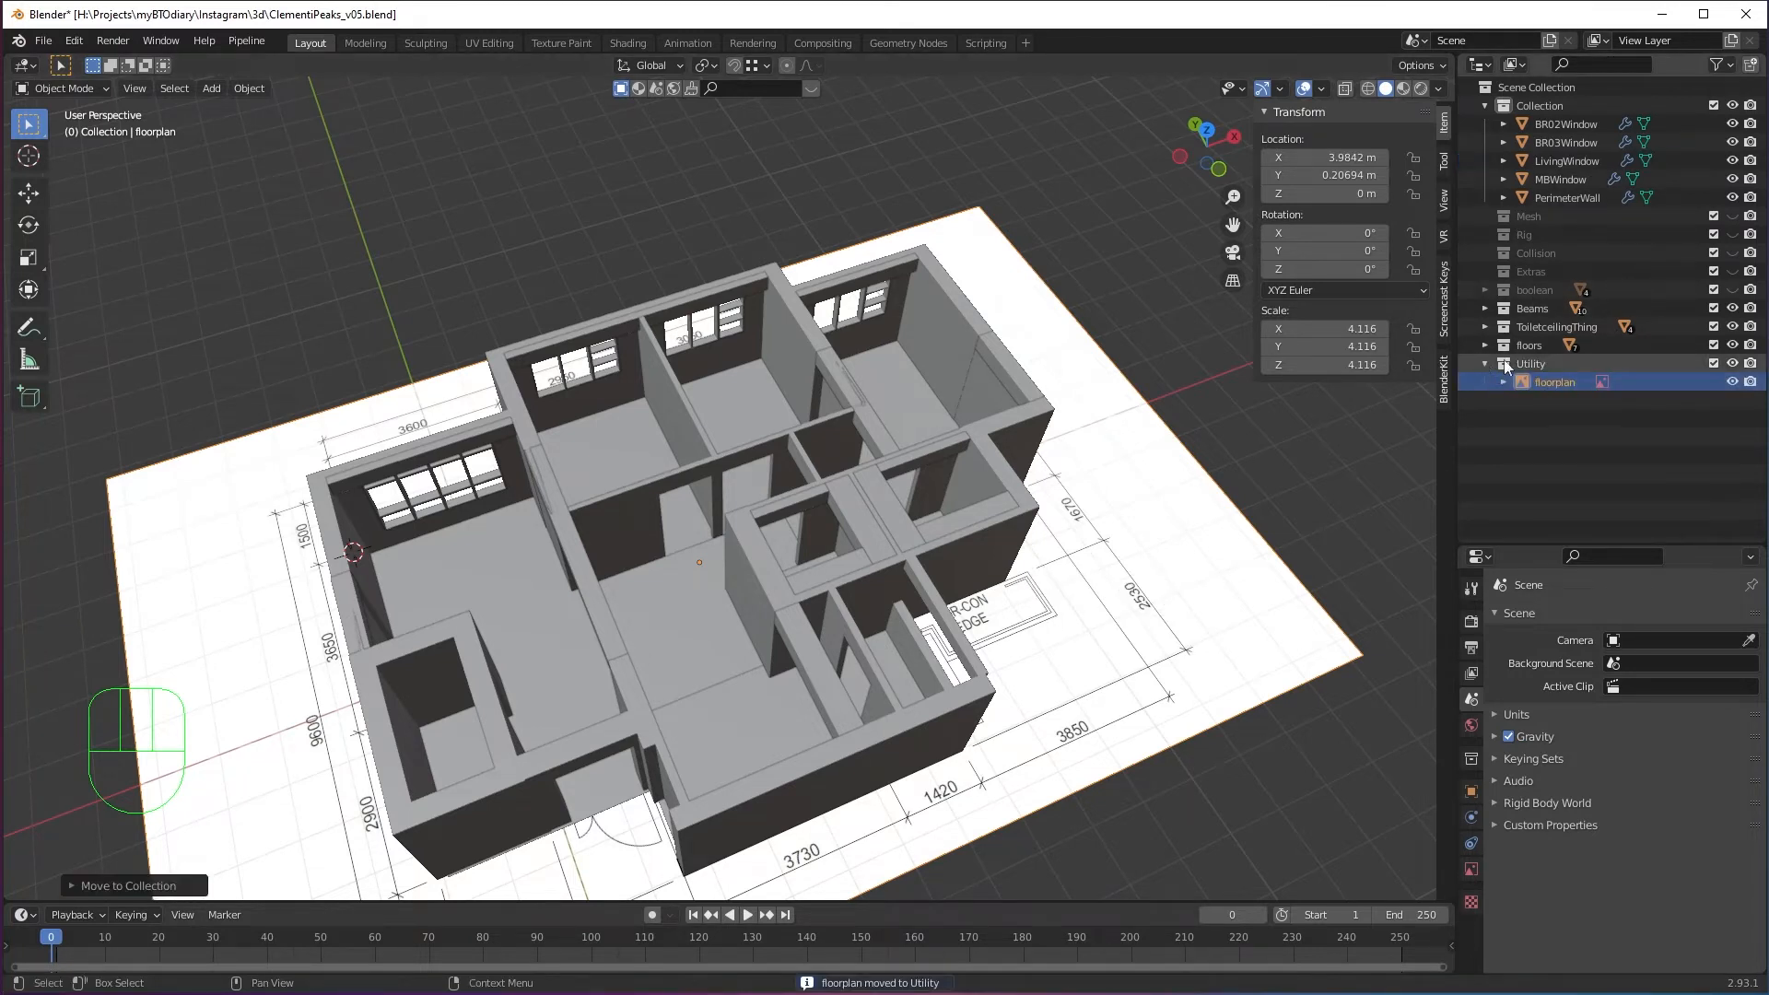
drag(1506, 364, 1528, 90)
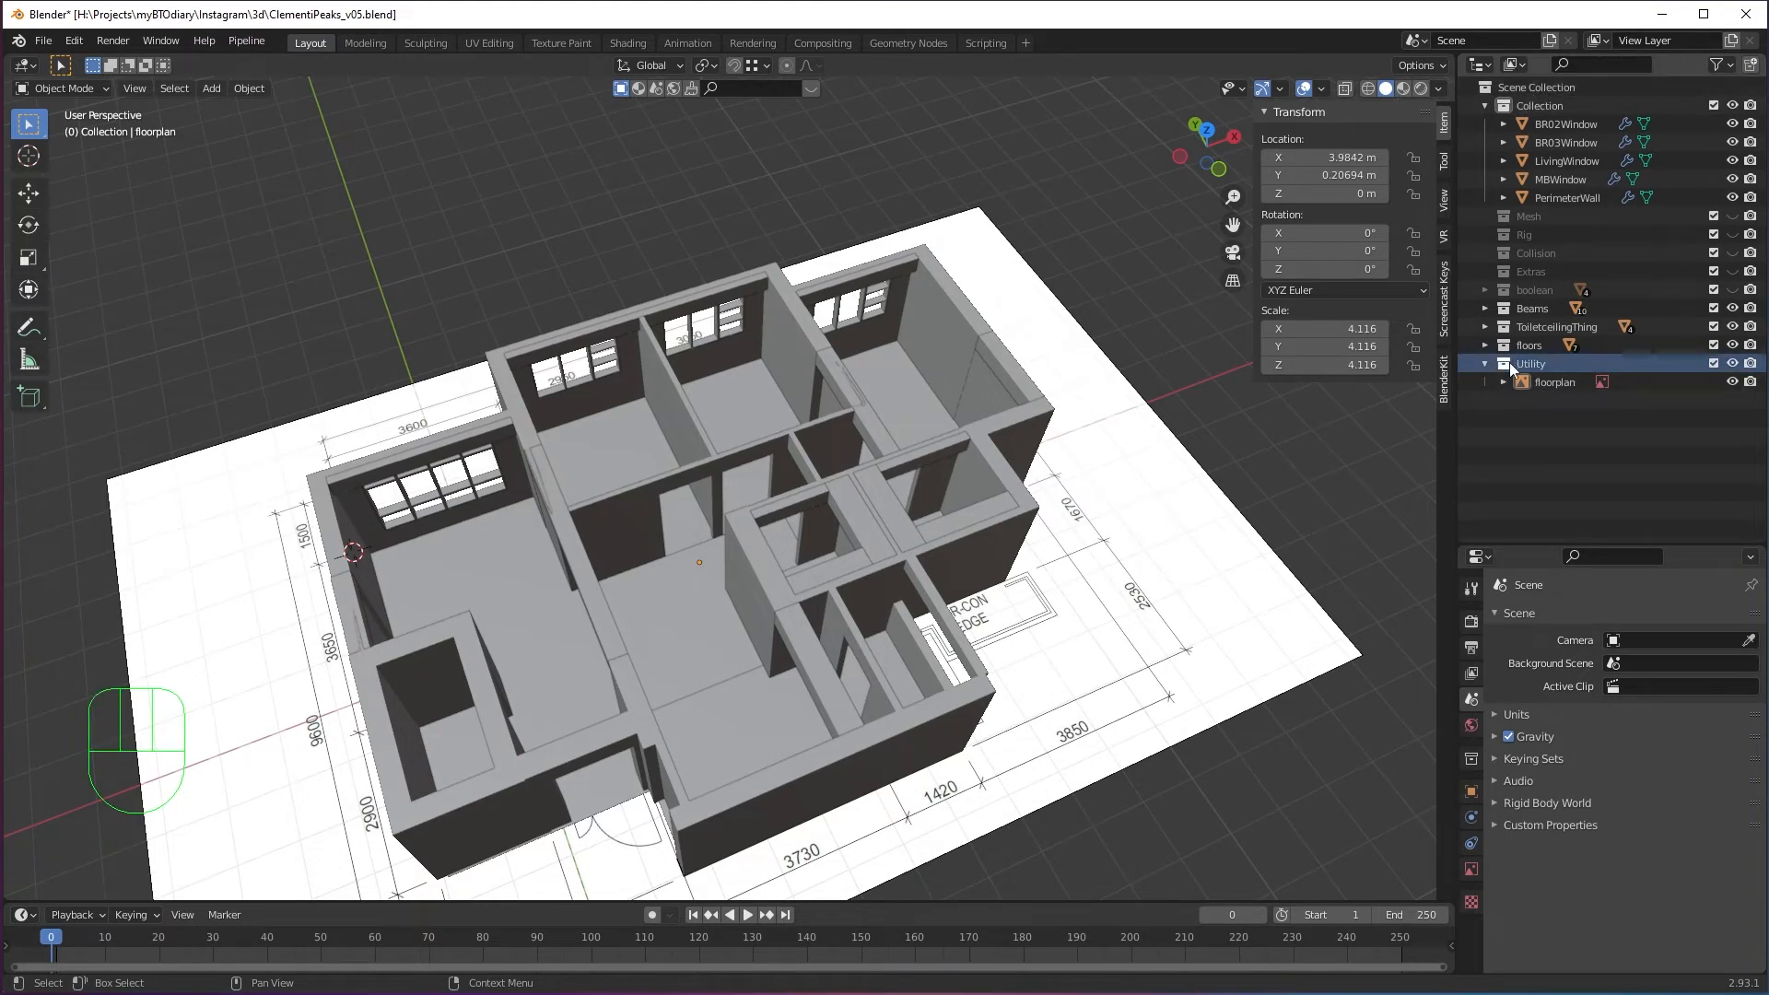
drag(1509, 362, 1555, 98)
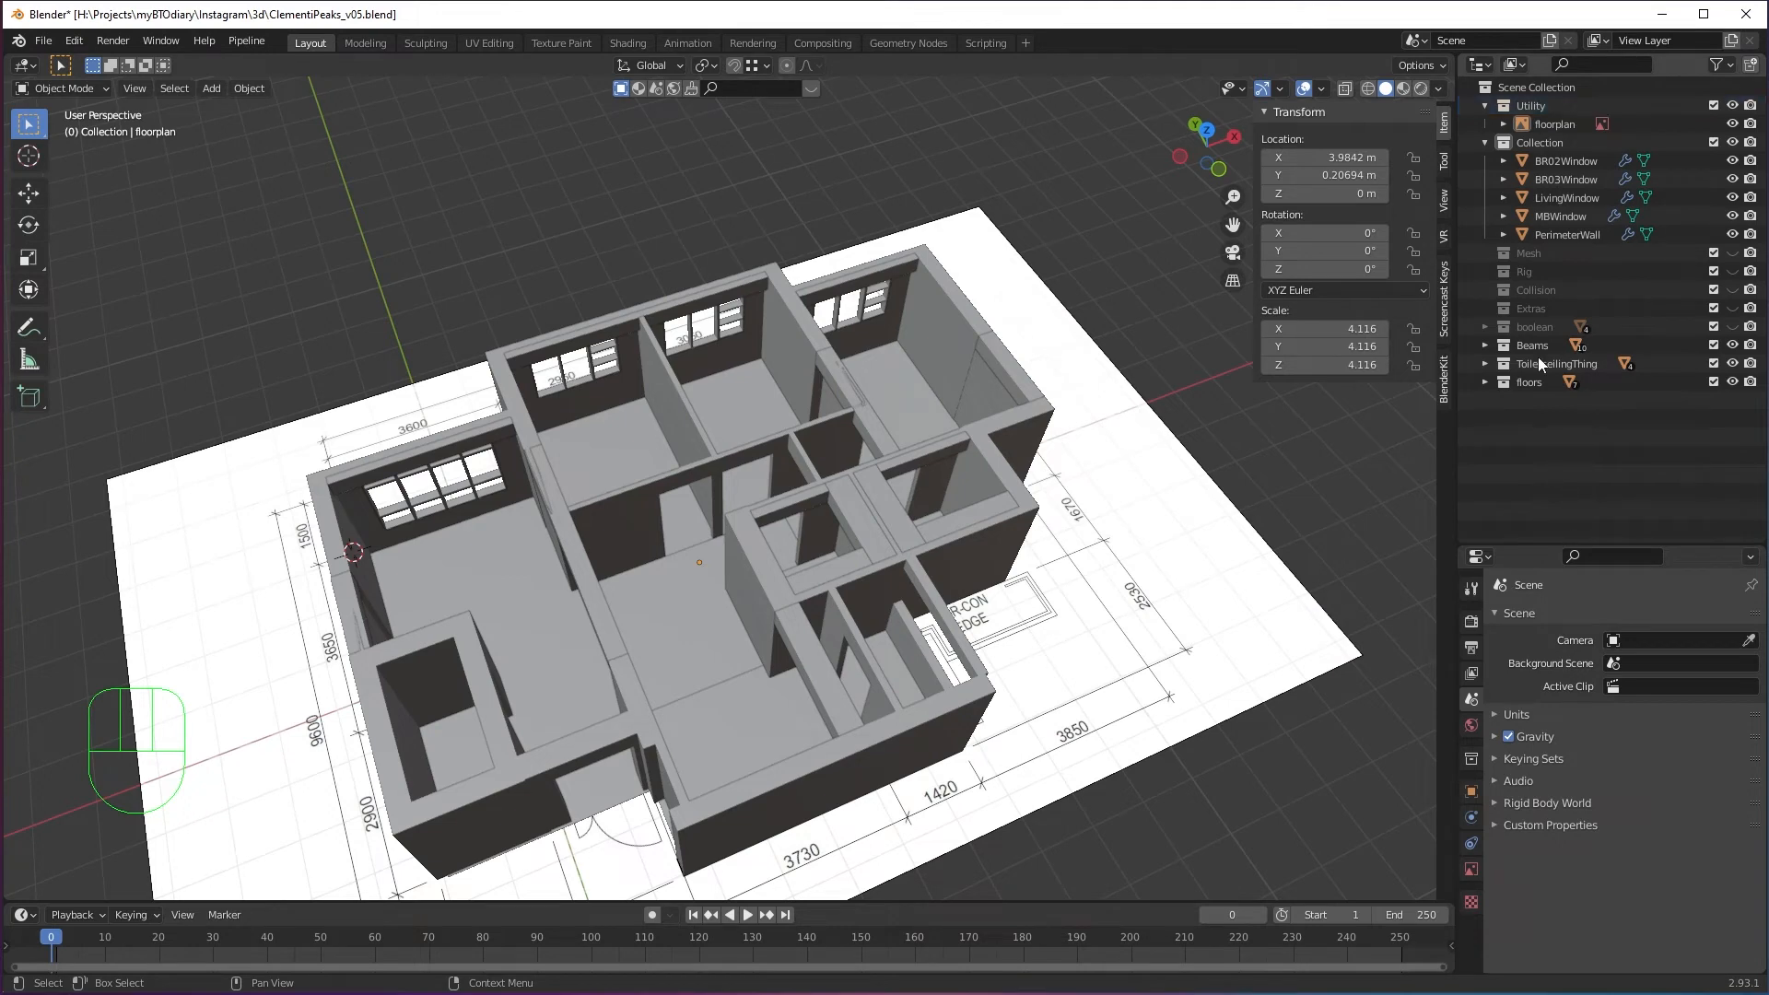
Select BR02Window, BR03Window, LivingWindow and MBWindow and move them into a new collection named Windows.
click(1570, 234)
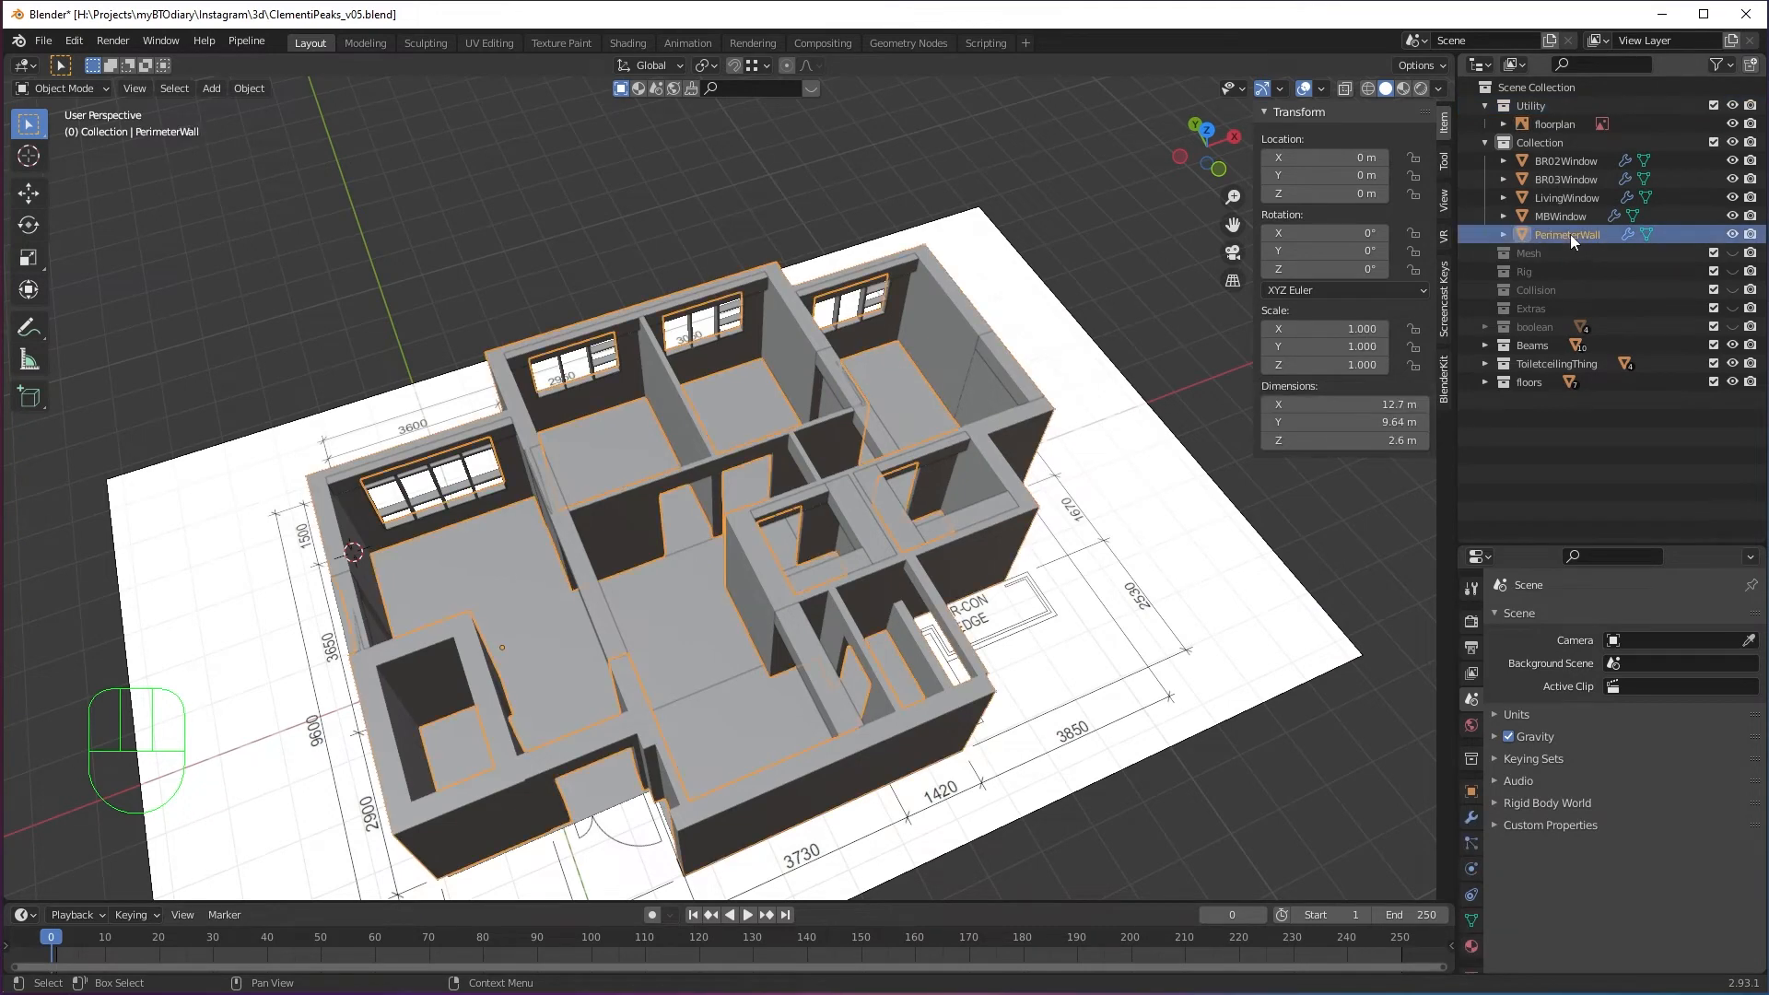
middle_drag(1152, 424, 1087, 513)
click(1573, 215)
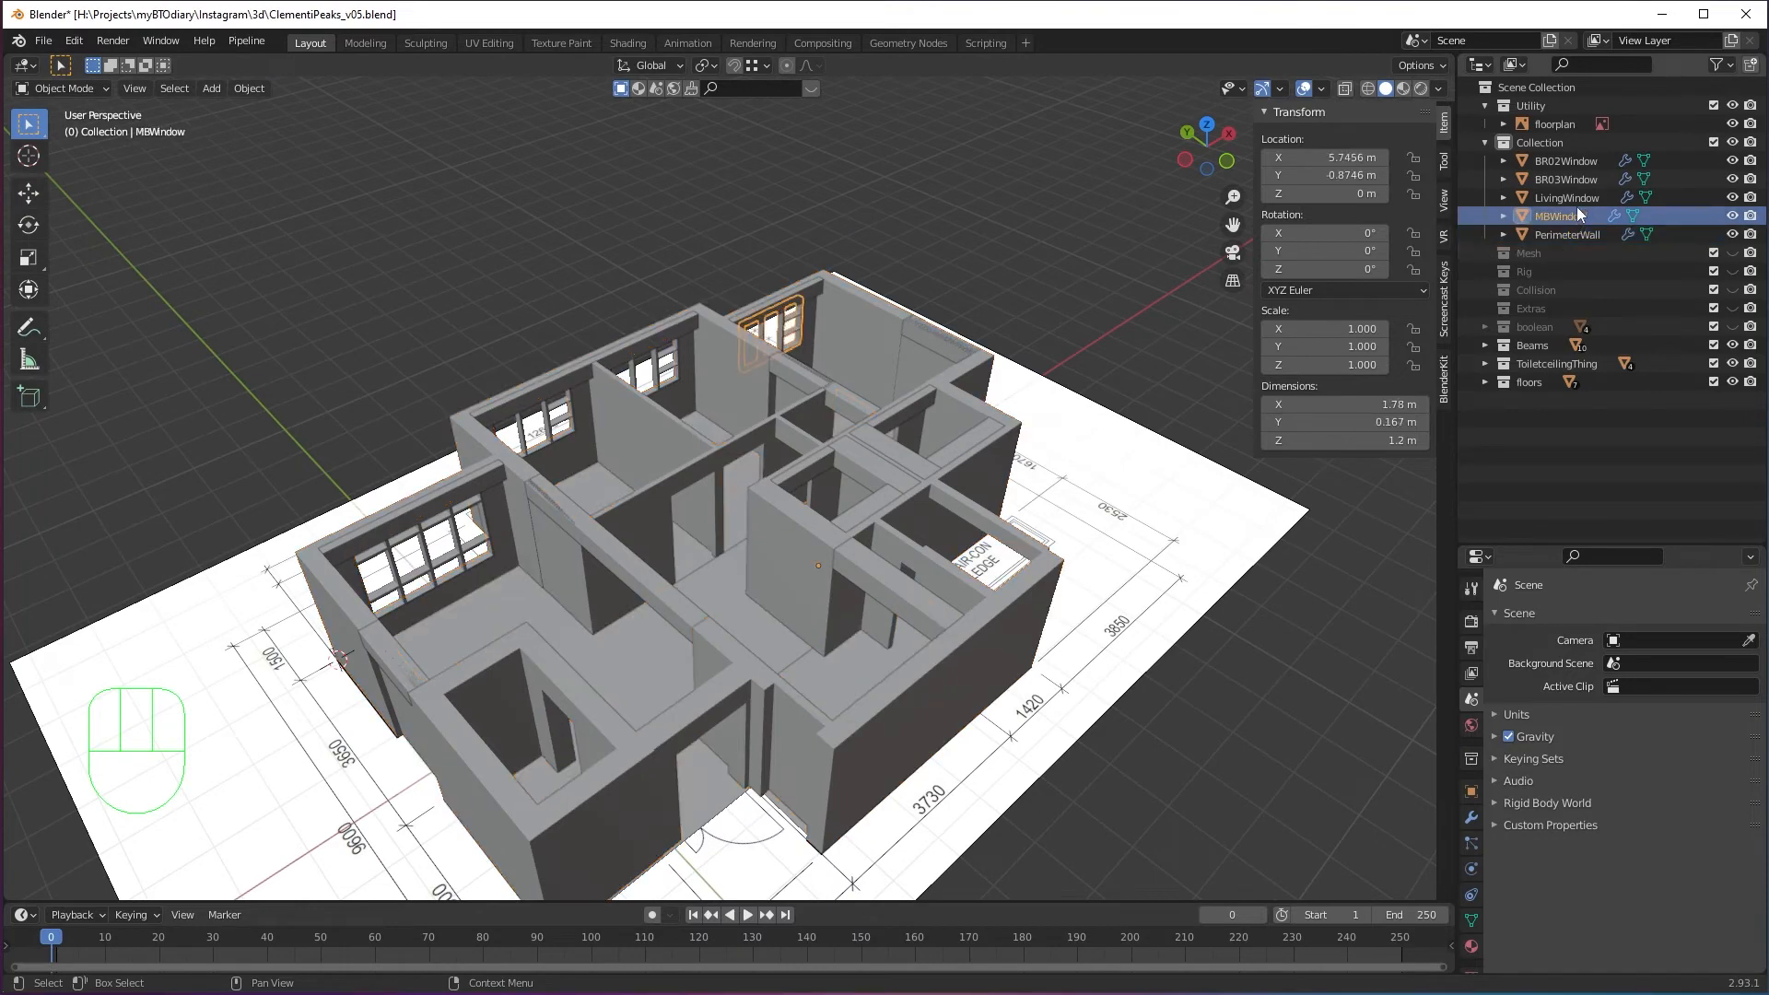
click(1574, 162)
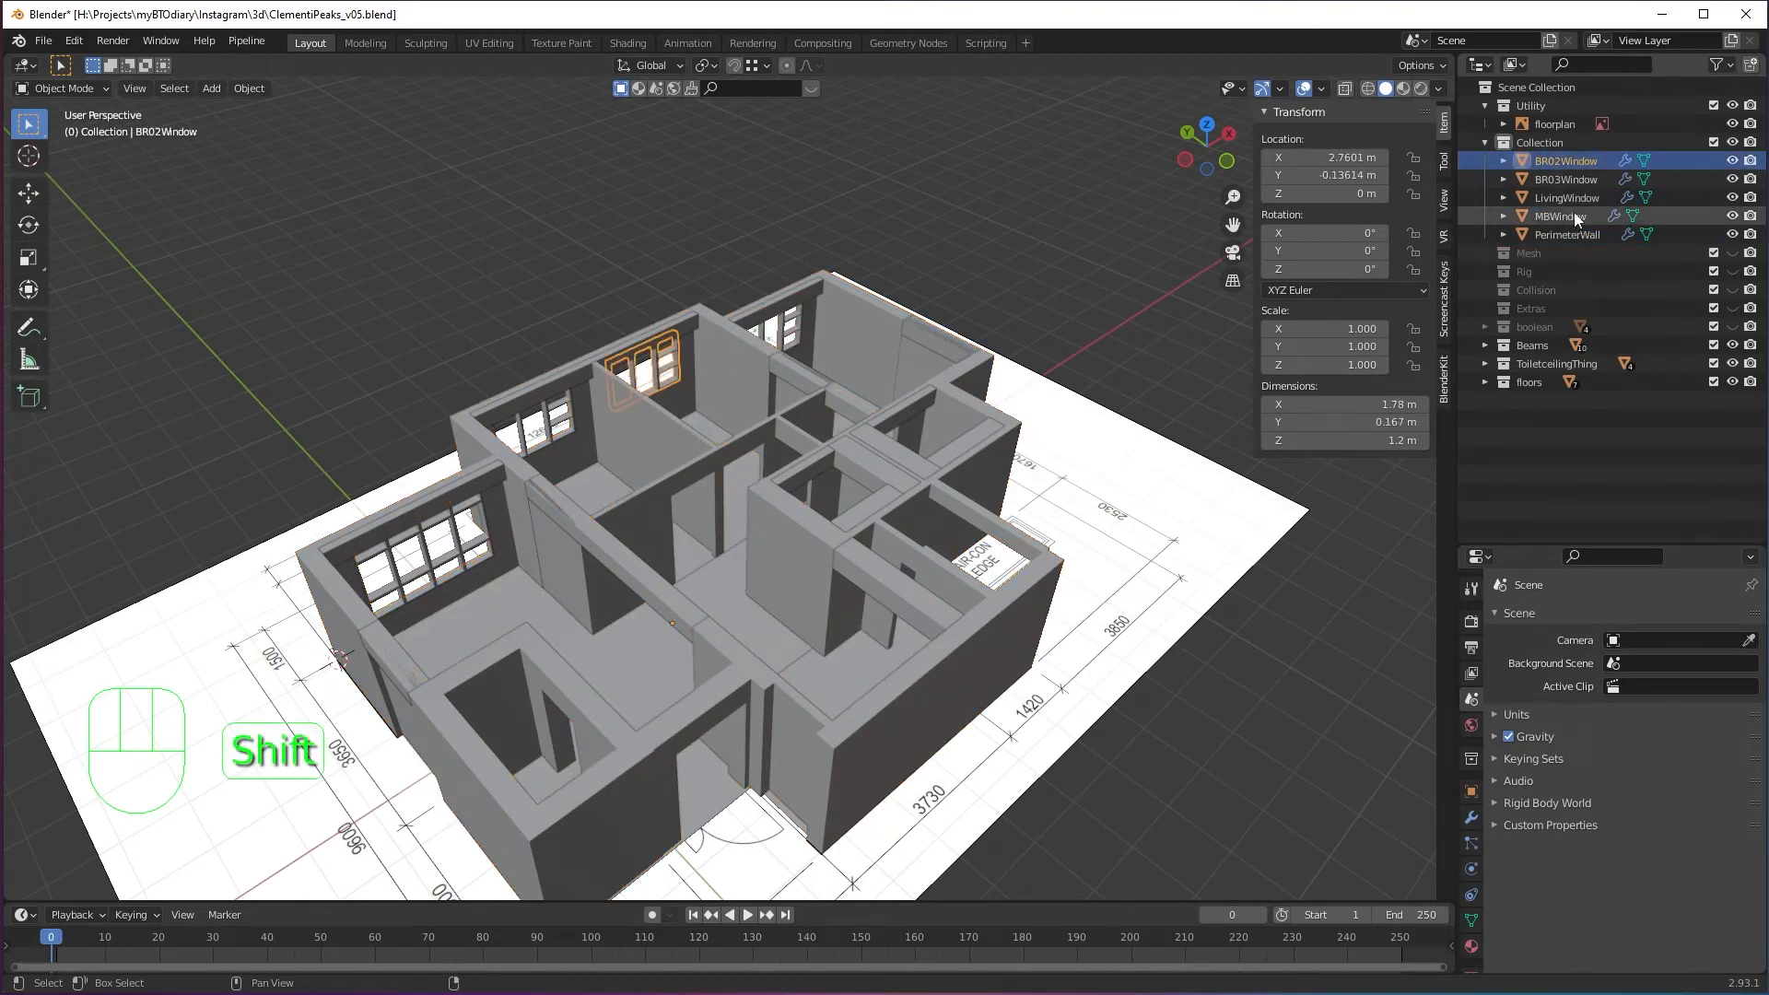
shift+click(1573, 214)
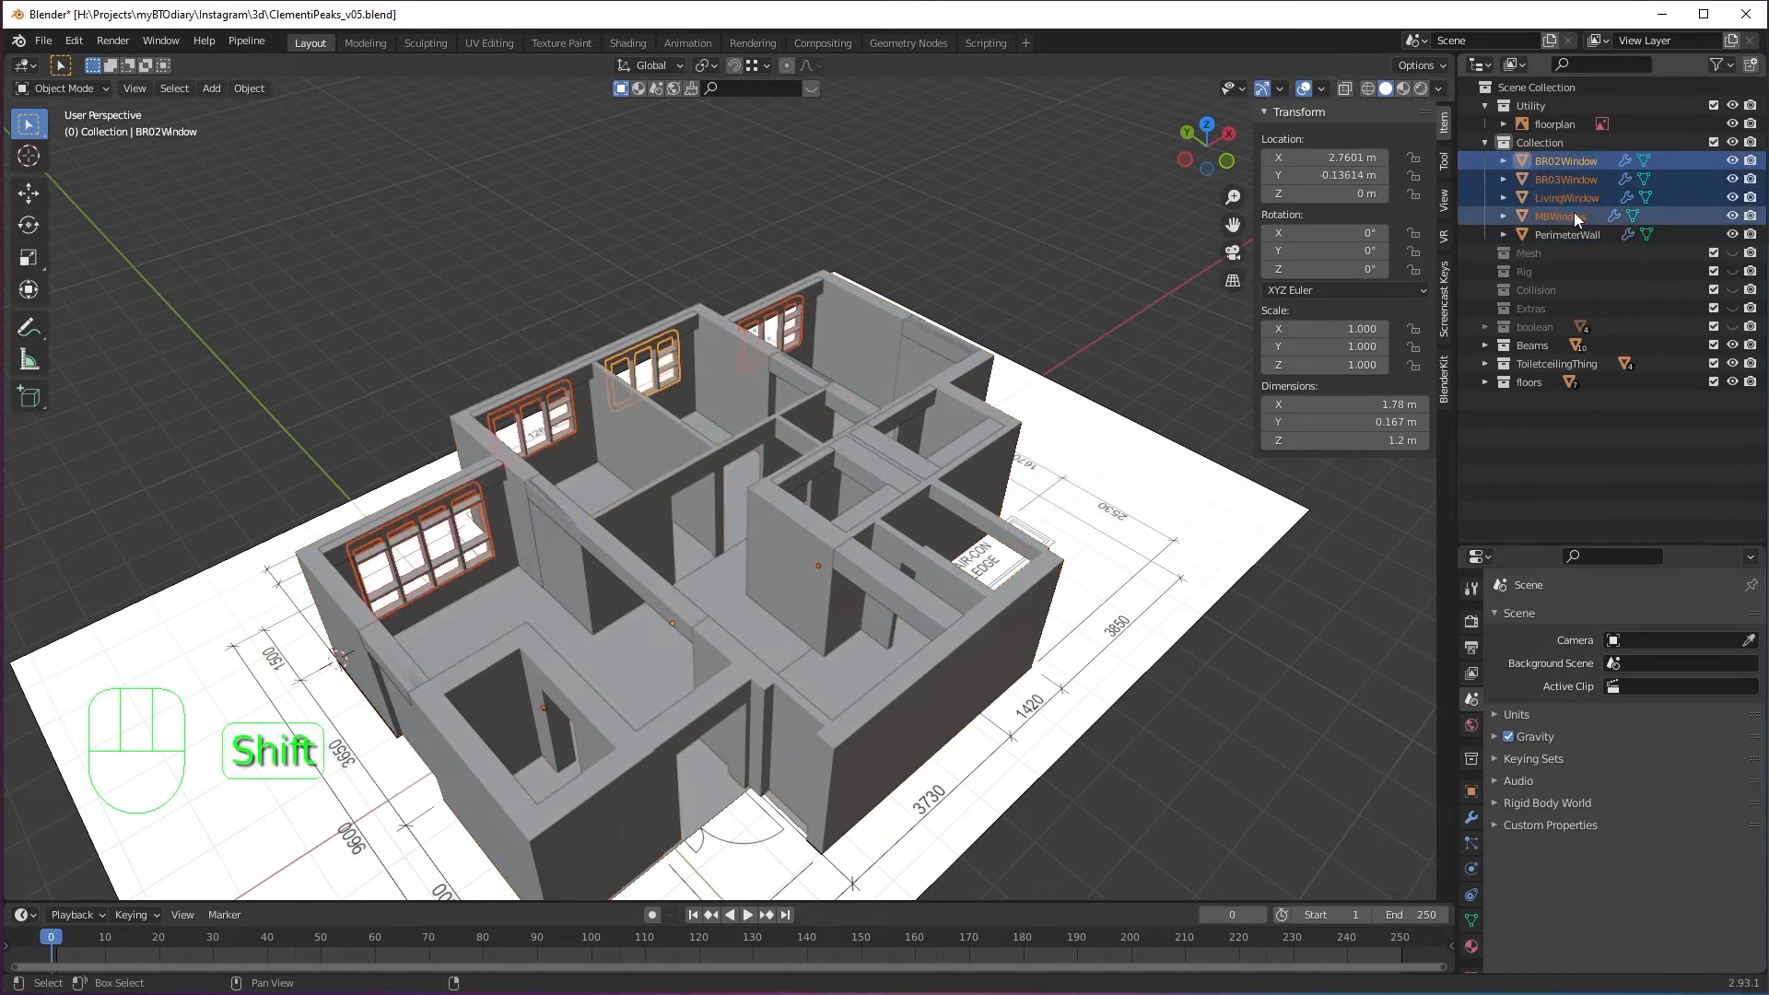
key(m)
click(993, 568)
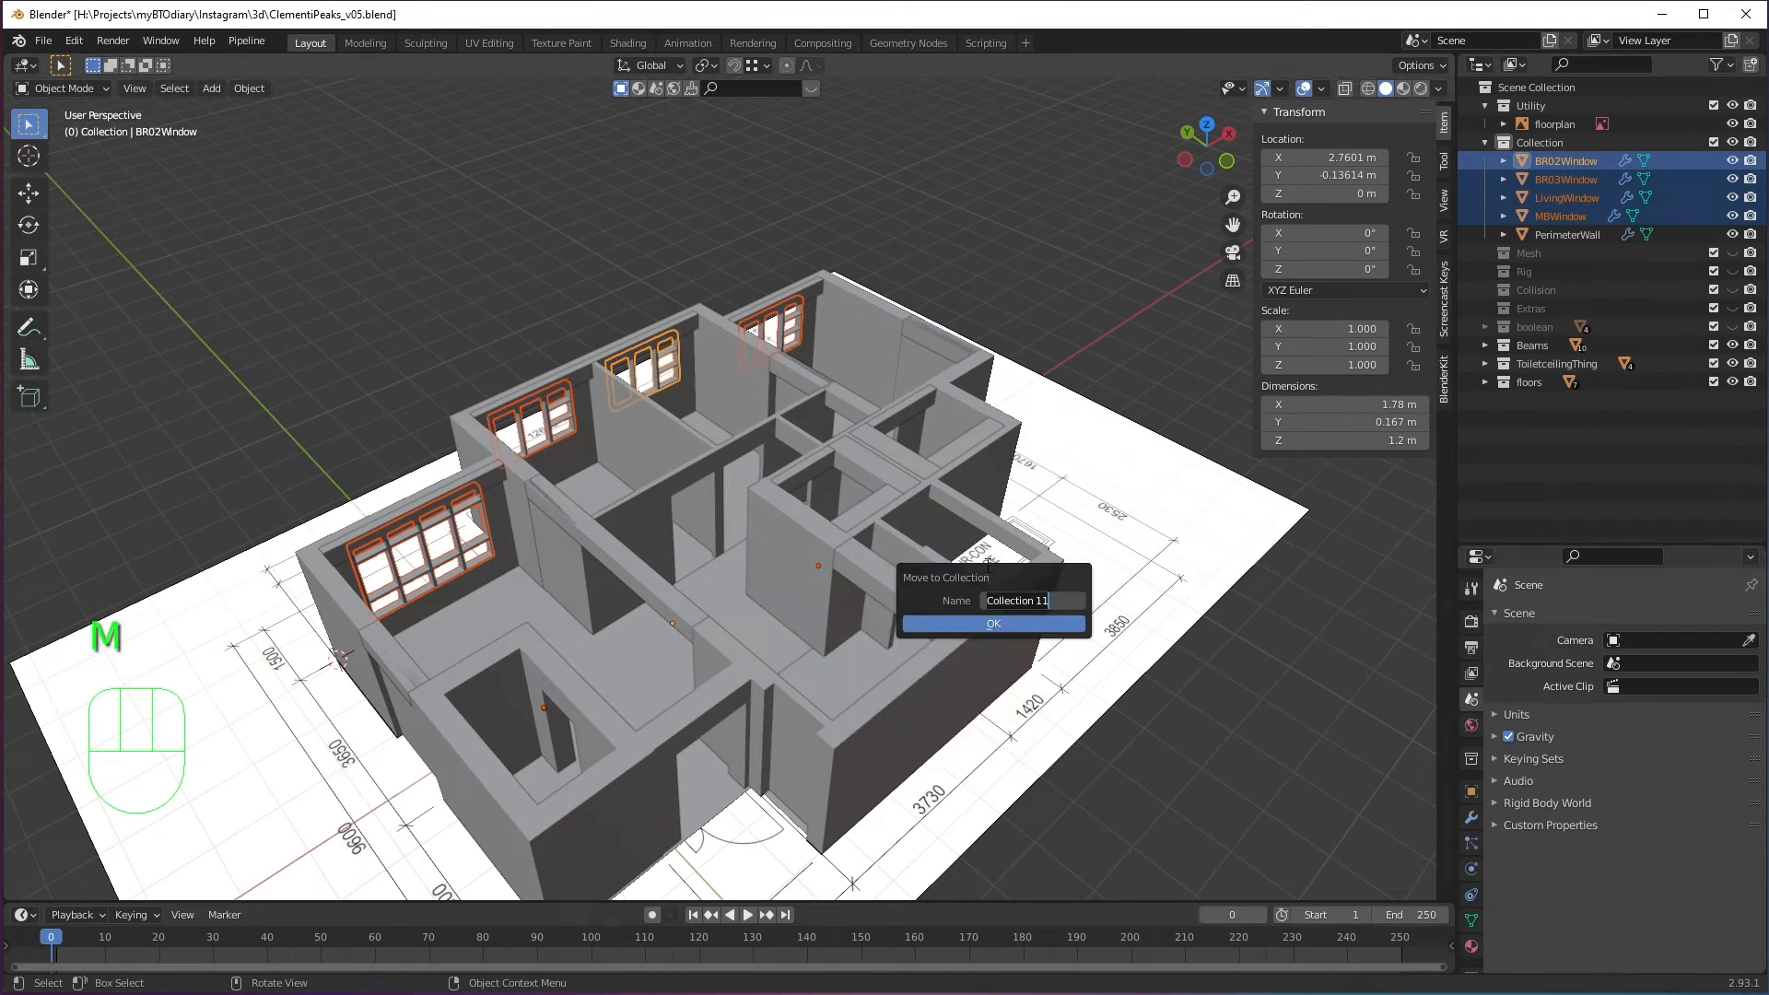
text(Windo)
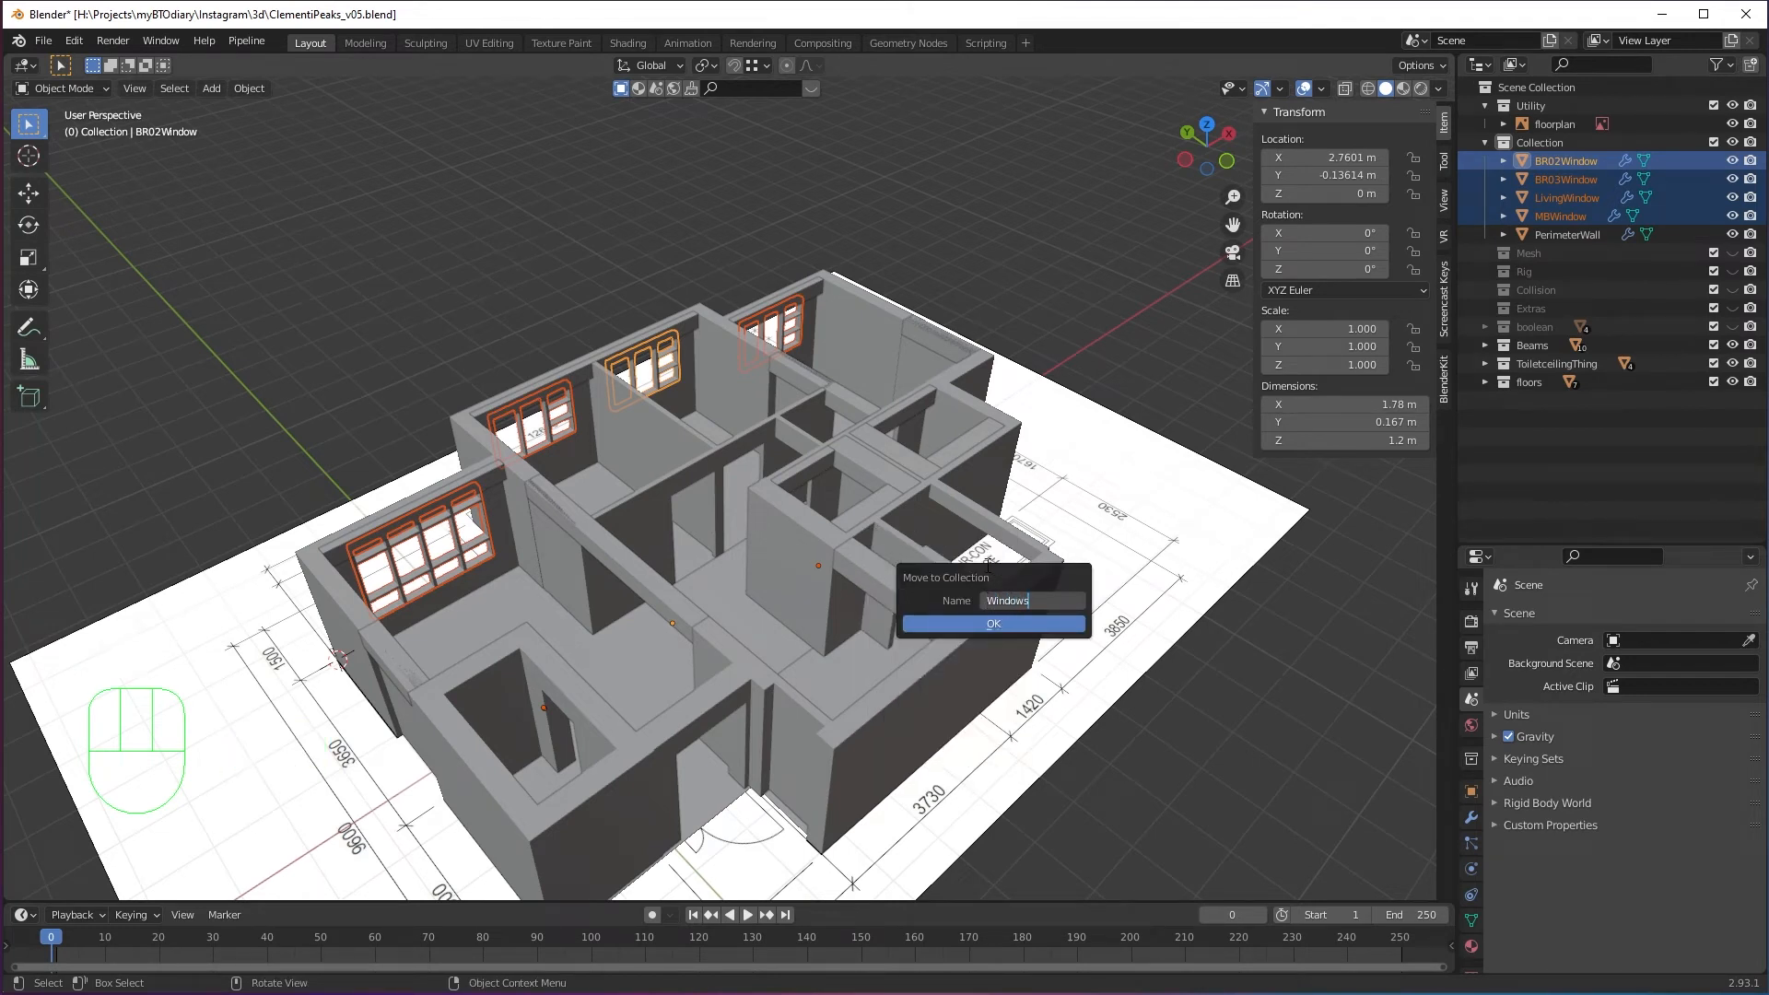
text(ws)
click(1048, 625)
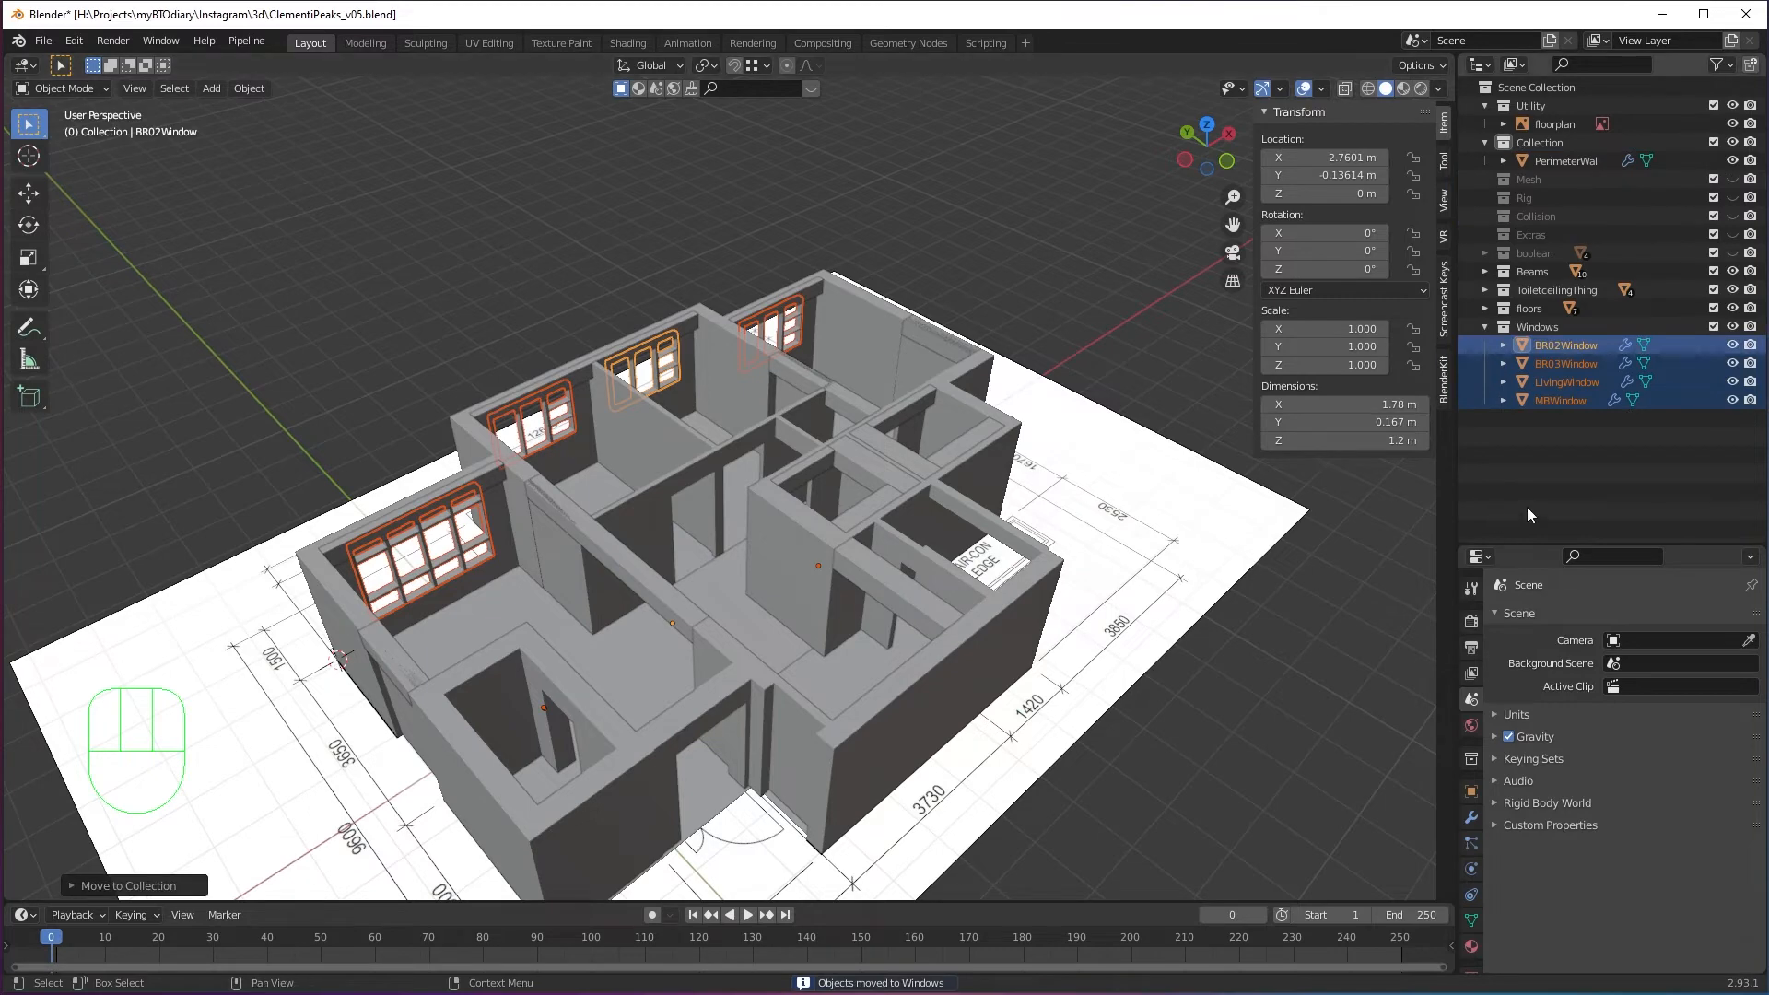
Clear the selection and collapse the Windows, Collection and Utility collections in the object list.
click(1527, 506)
click(1484, 326)
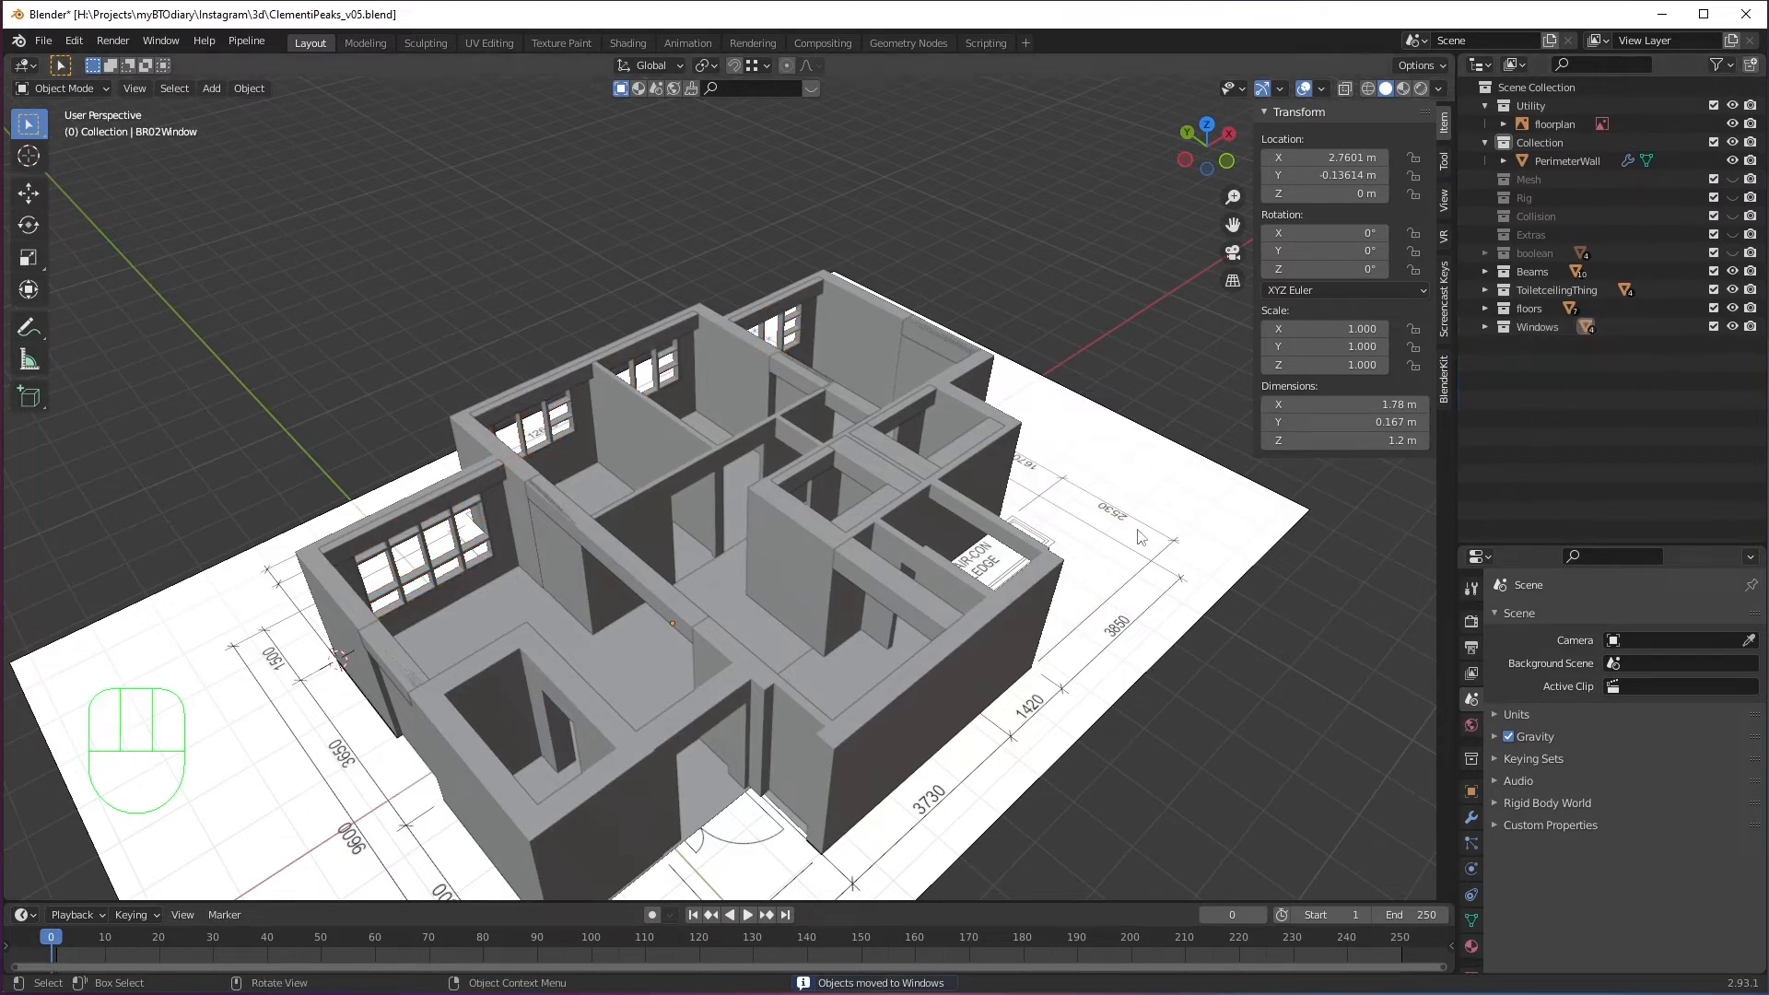
middle_drag(1198, 594, 1163, 532)
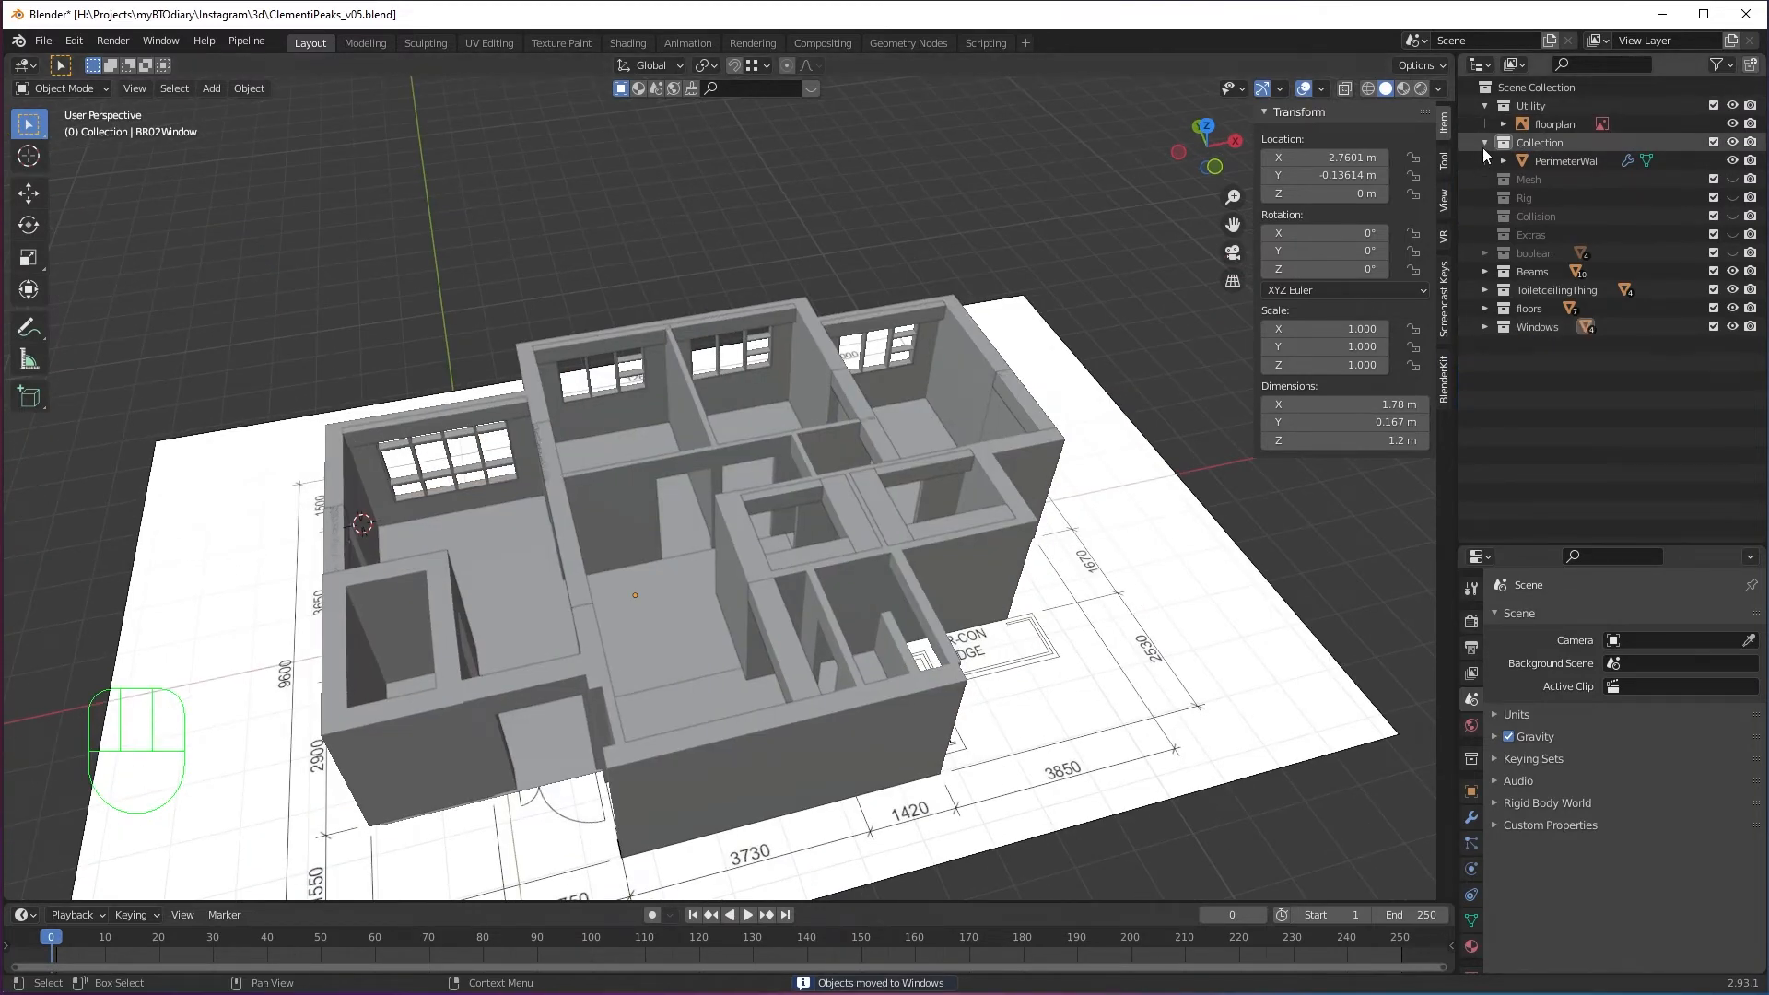
click(1484, 142)
click(1484, 107)
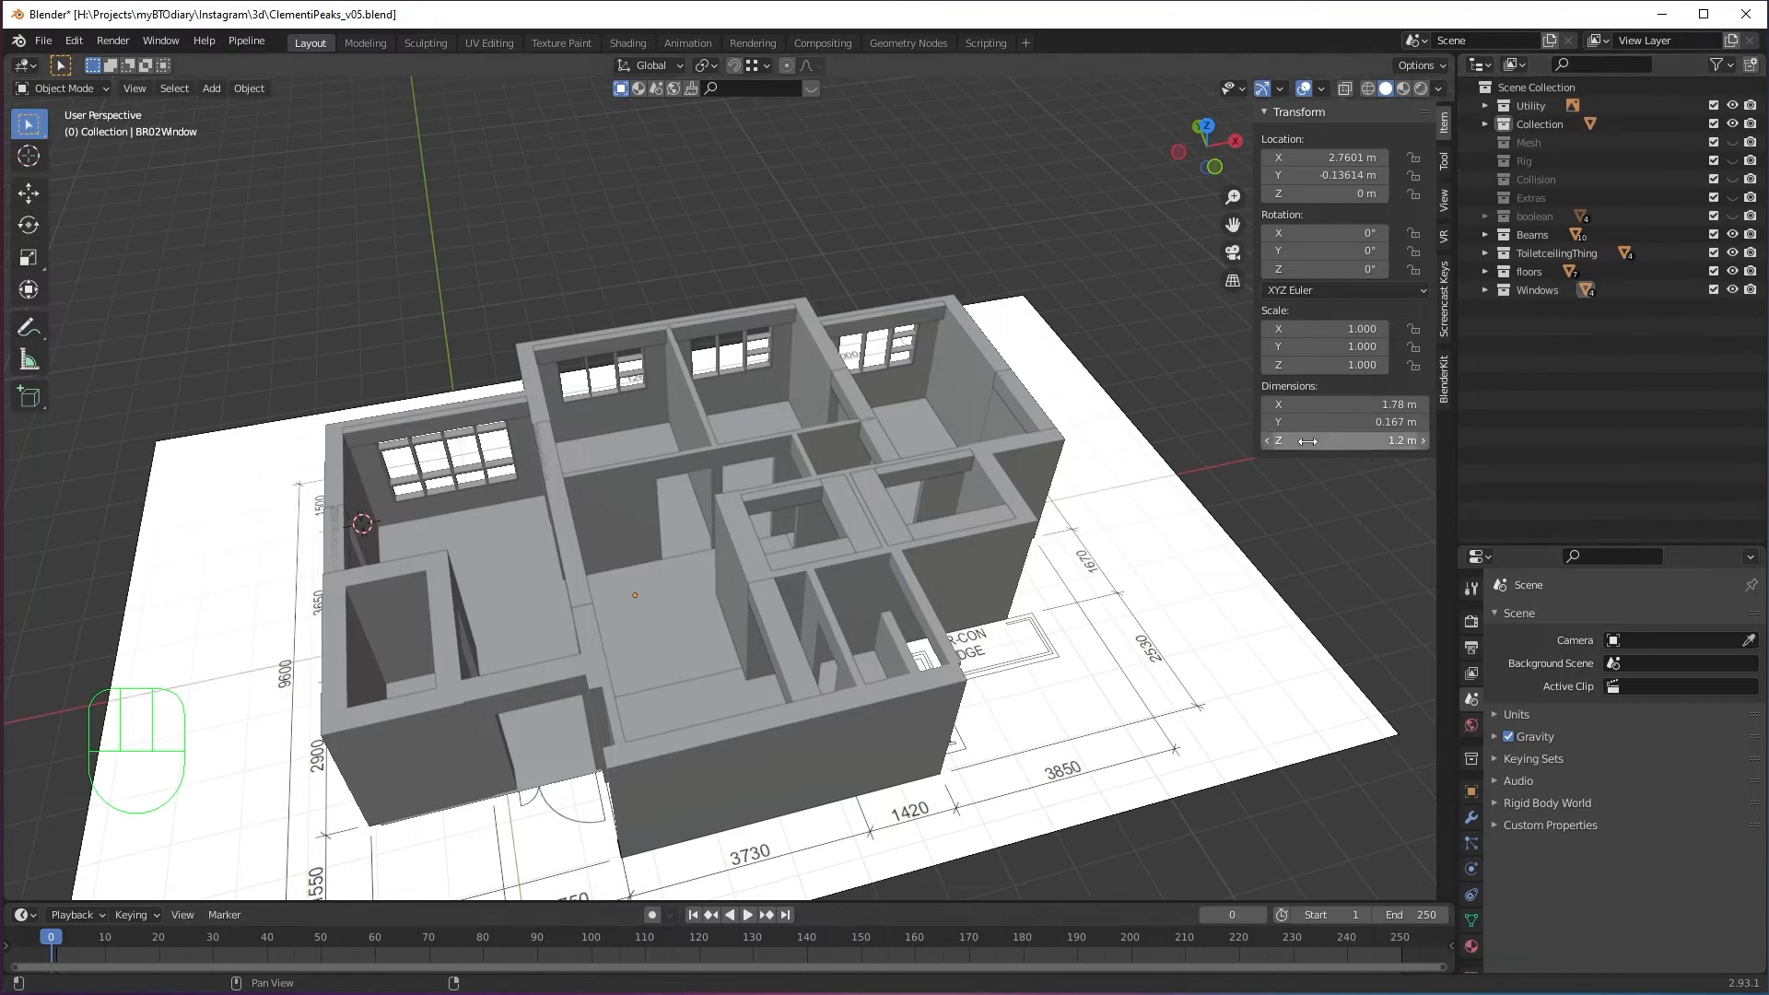
Save the apartment file under its existing name.
middle_drag(916, 562, 965, 558)
shift+middle_drag(688, 444, 715, 444)
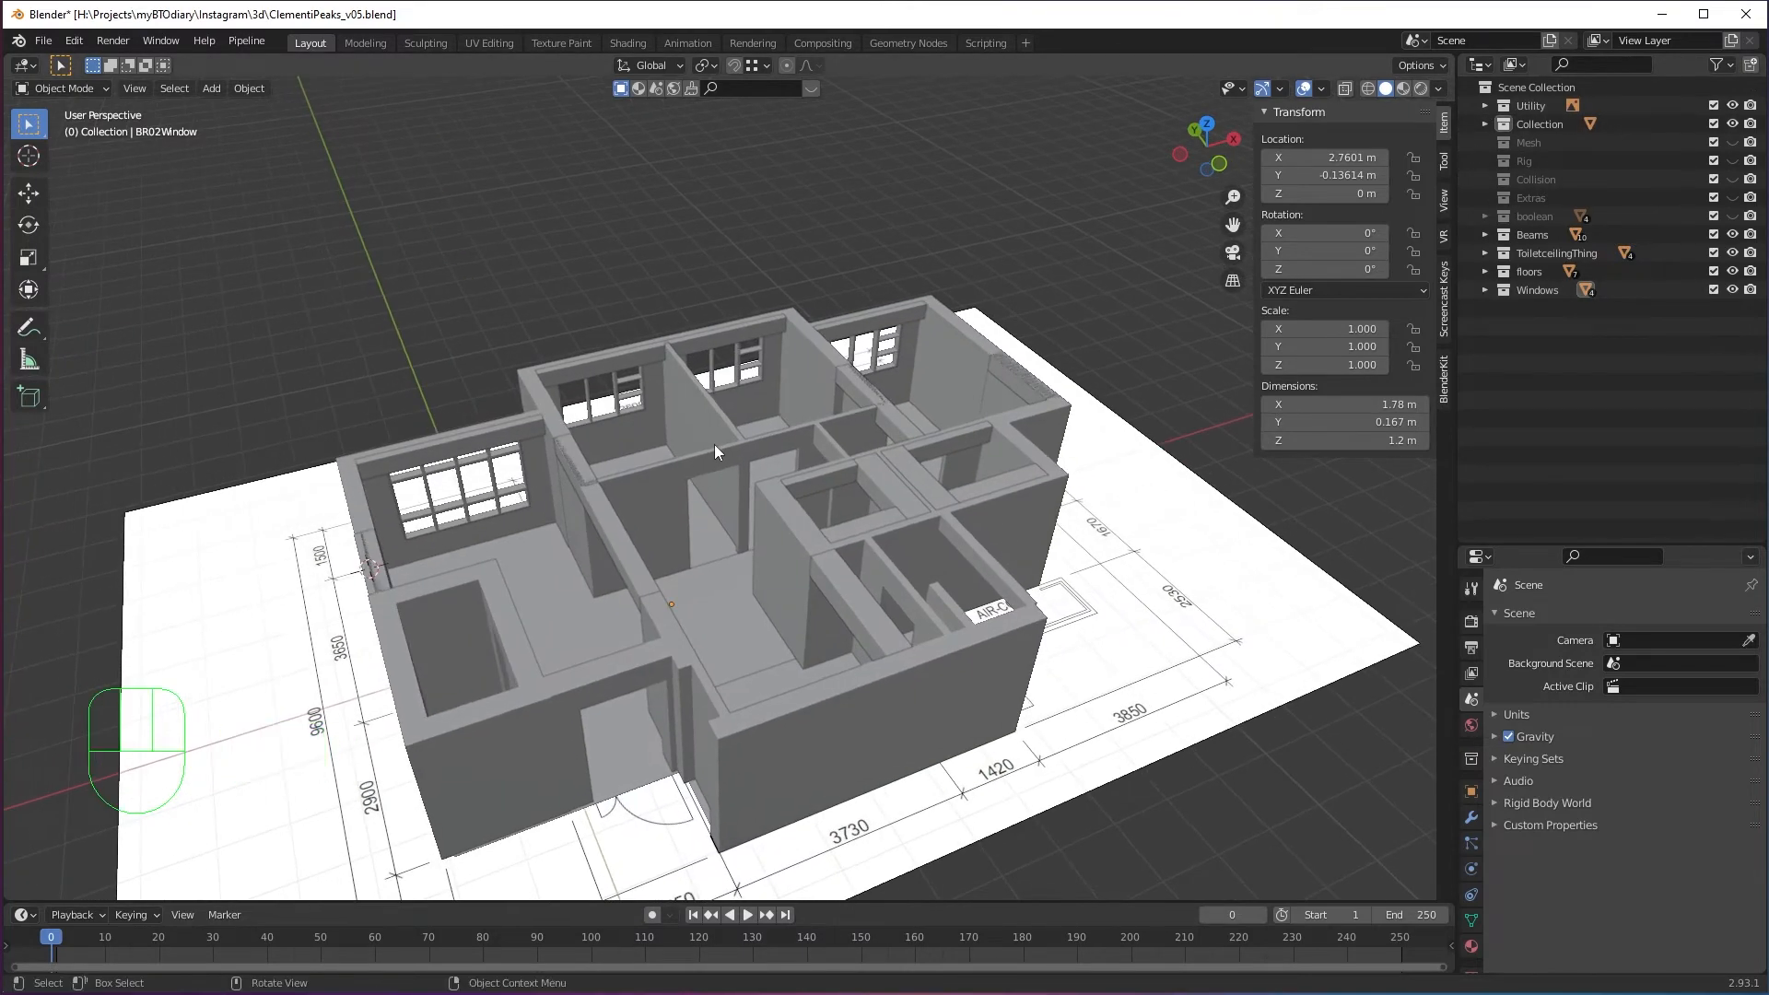
key(ctrl+s)
Inspect the apartment's interior and select the perimeter wall to examine a corner where the walls meet the floor.
middle_drag(998, 494, 766, 400)
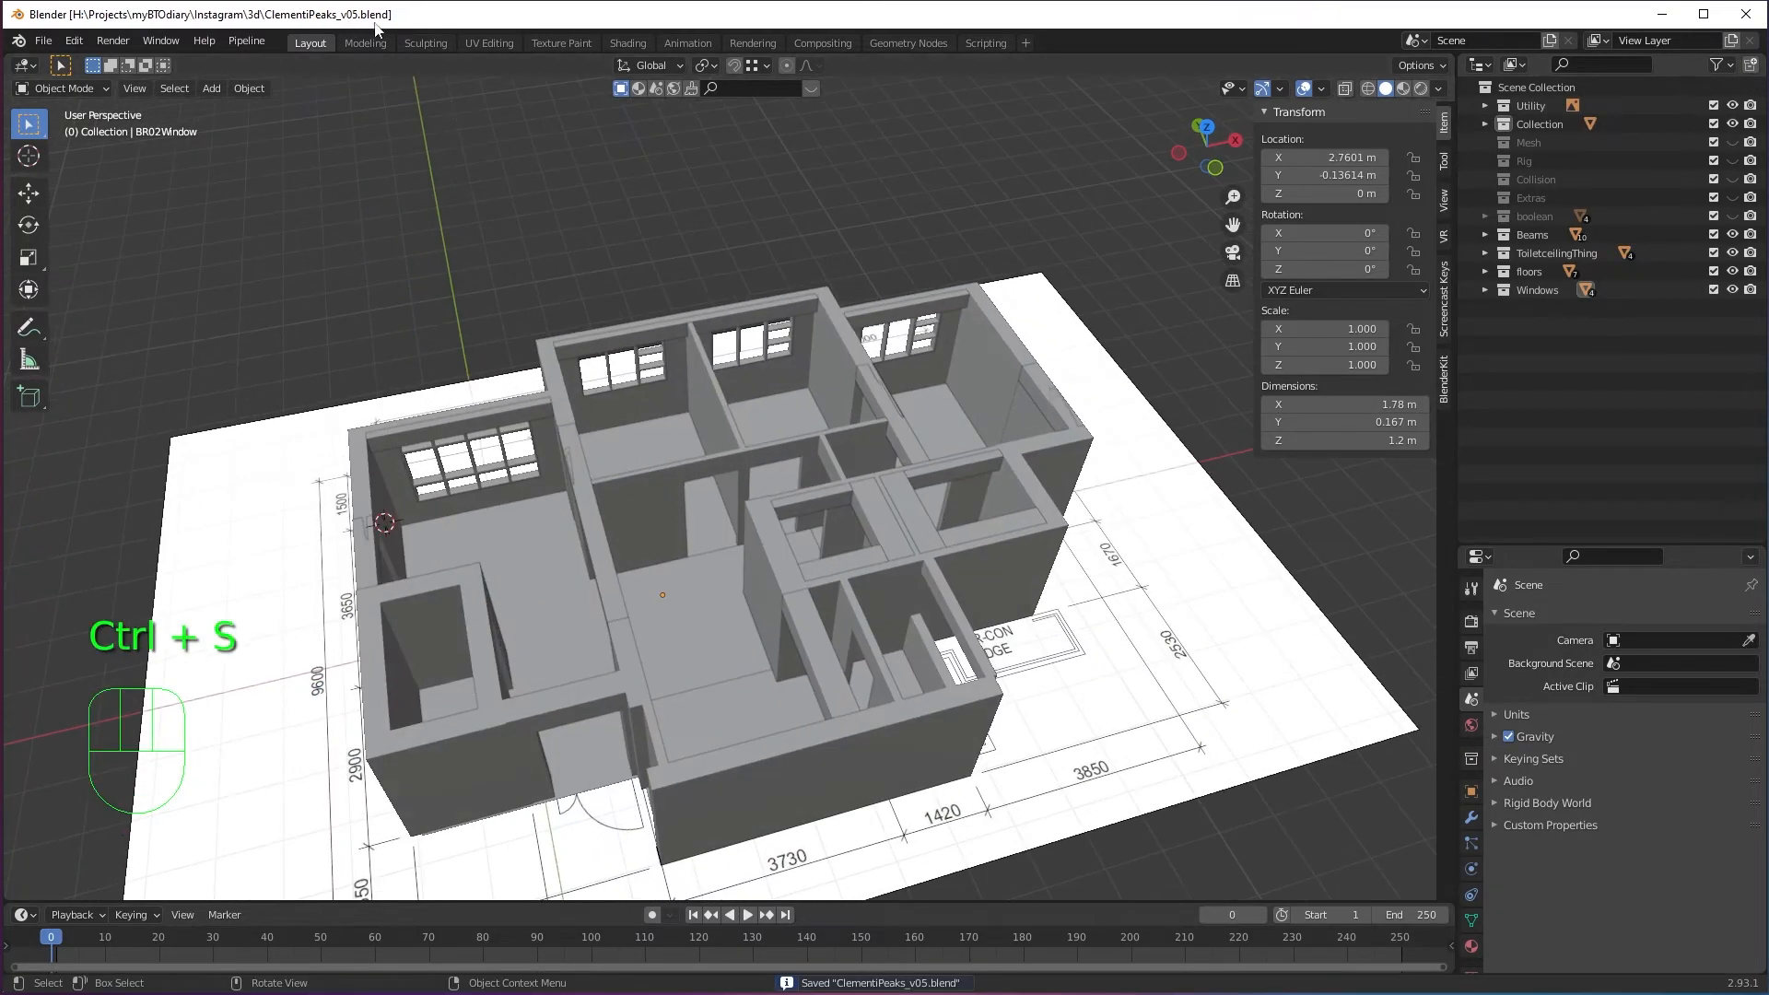
shift+middle_drag(991, 461, 829, 626)
scroll(720, 705, up, 4)
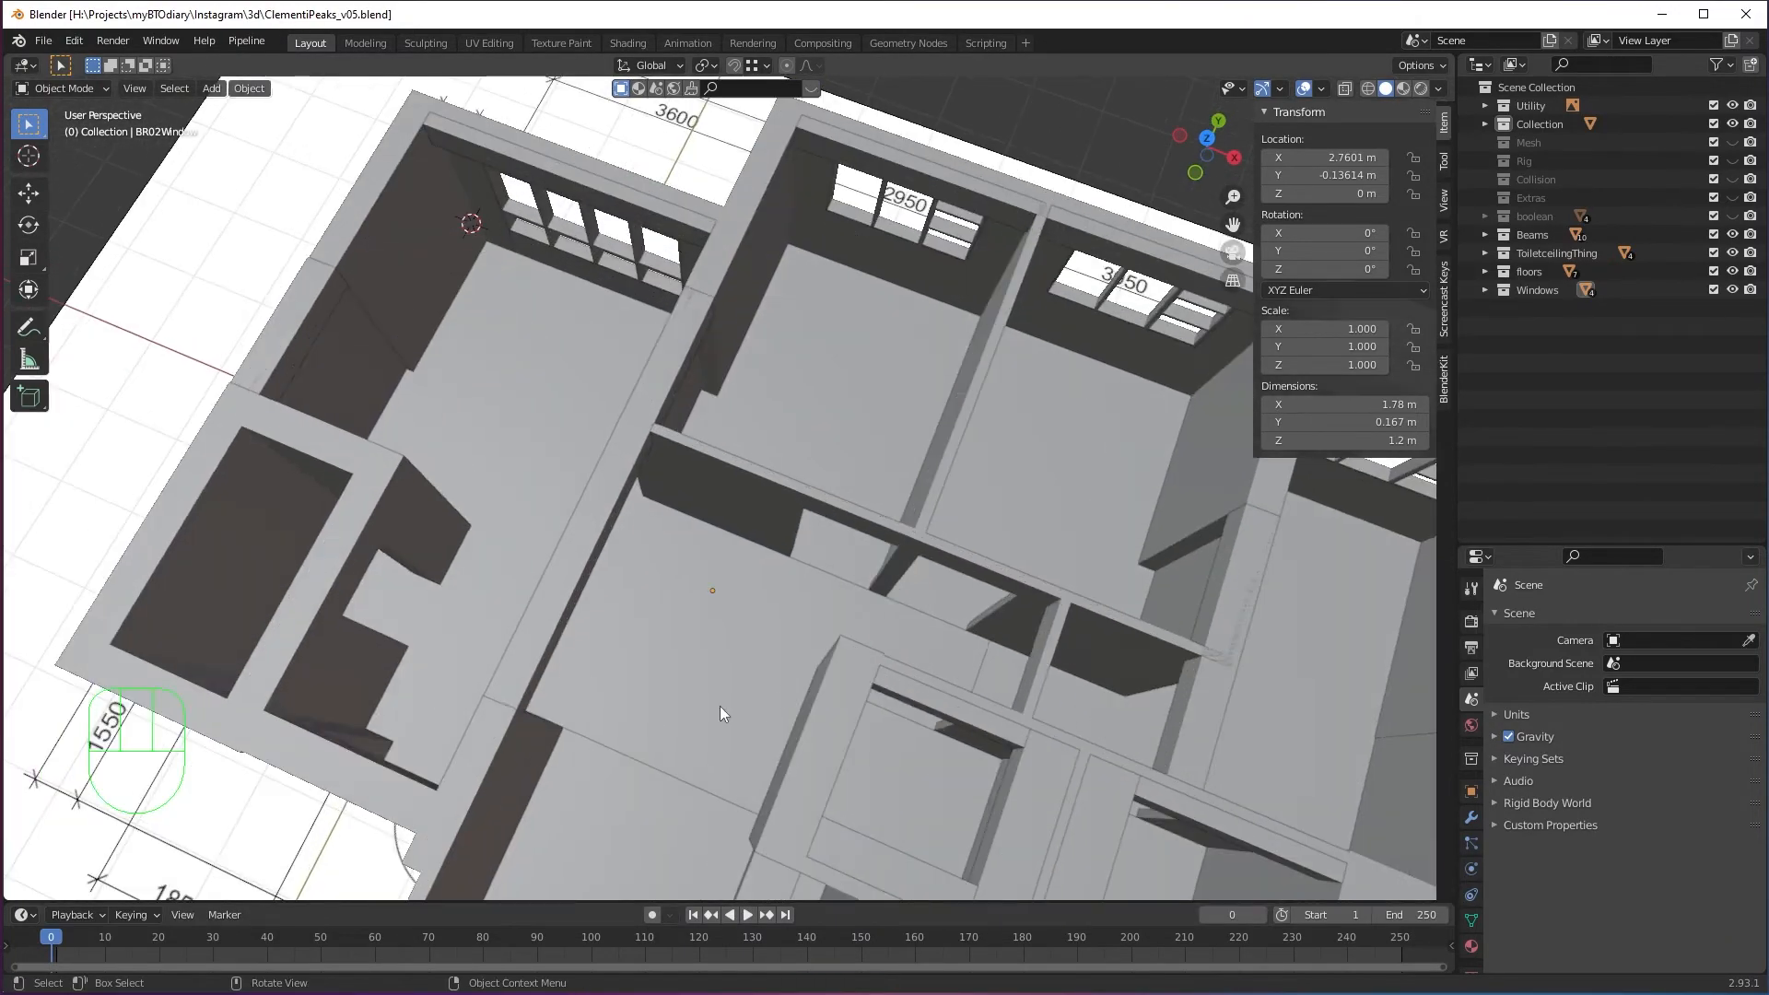
middle_drag(720, 706, 823, 563)
scroll(742, 629, up, 4)
middle_drag(727, 656, 783, 681)
shift+middle_drag(737, 711, 648, 589)
click(772, 521)
scroll(566, 577, up, 3)
Switch to the Opera GX browser, search Google for "floor skirting singapore" and show the image results in a maximised window.
text(floor sk)
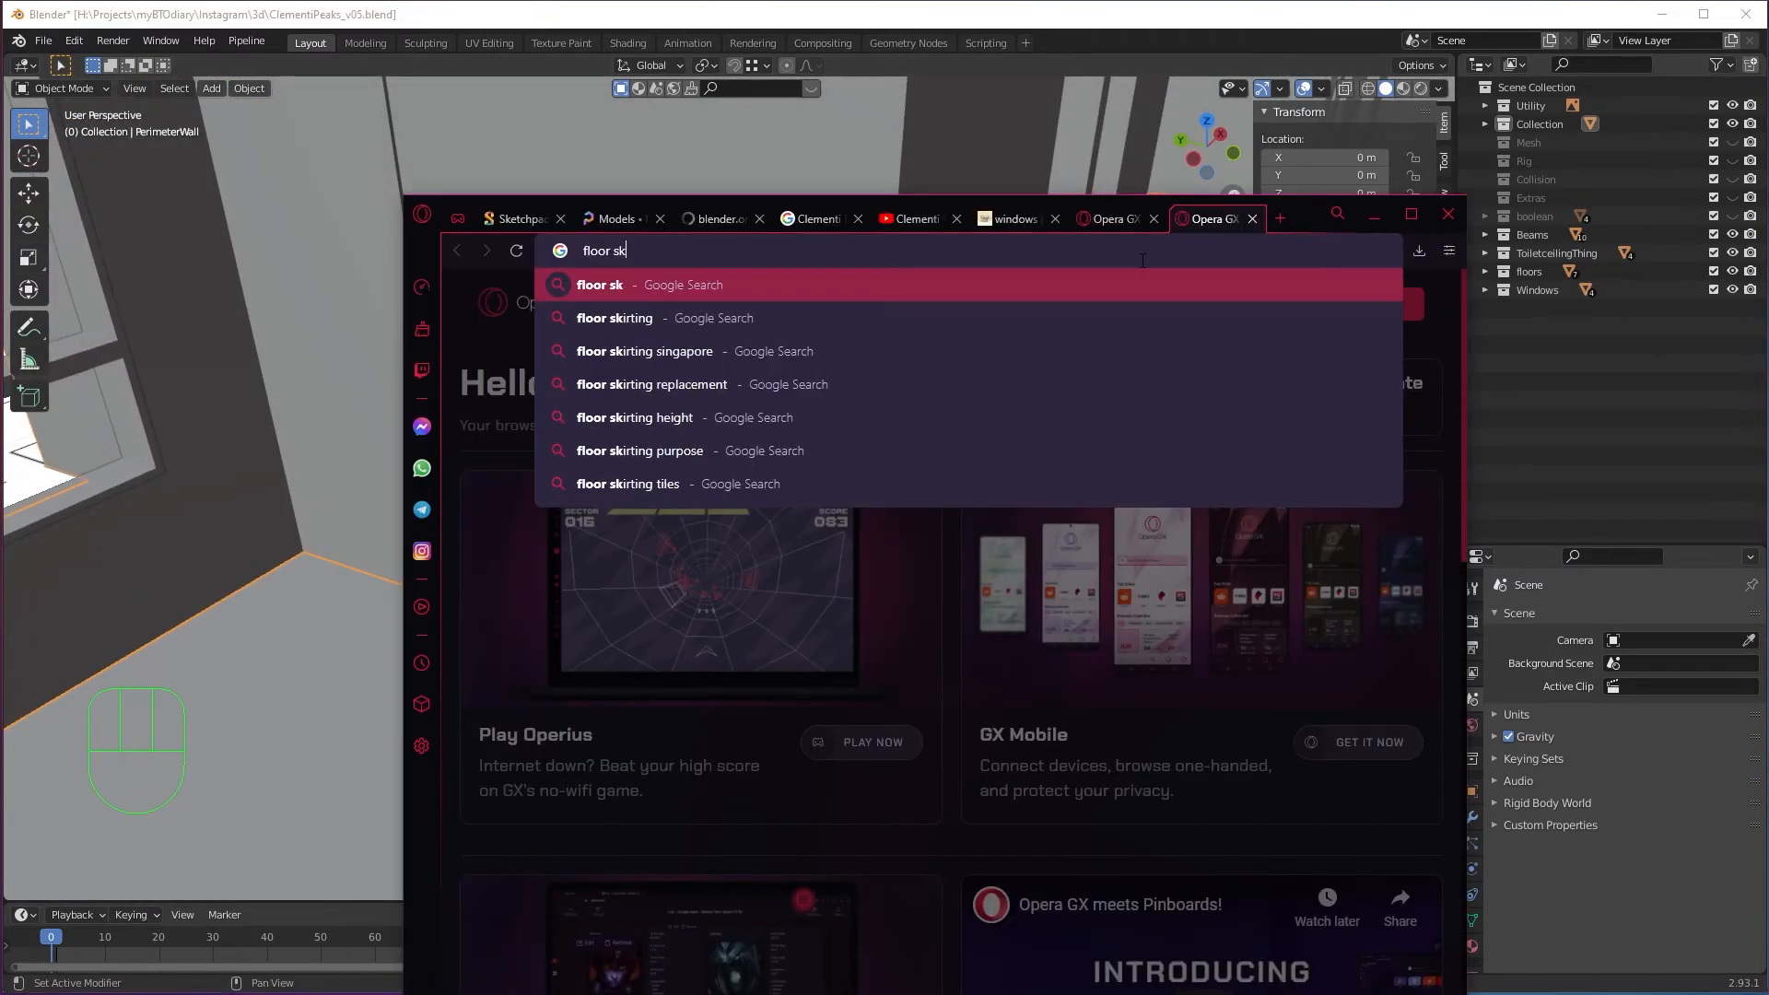
text(ir)
key(Down)
key(Down)
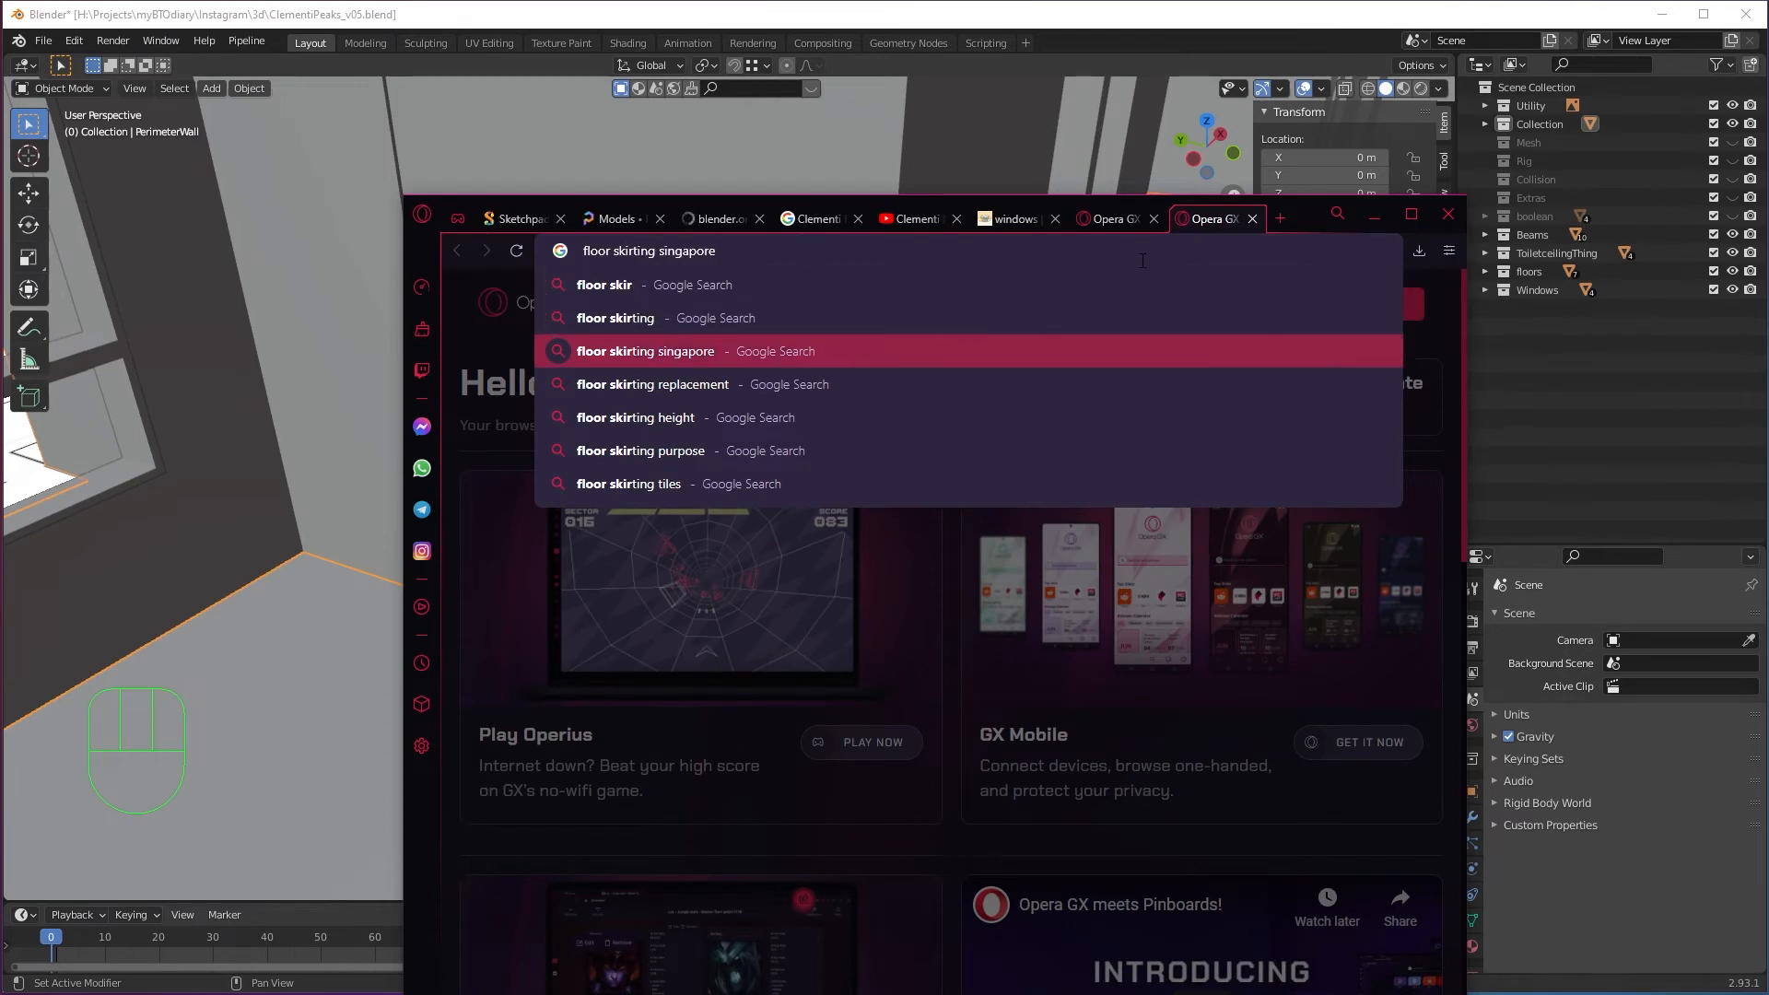
key(Return)
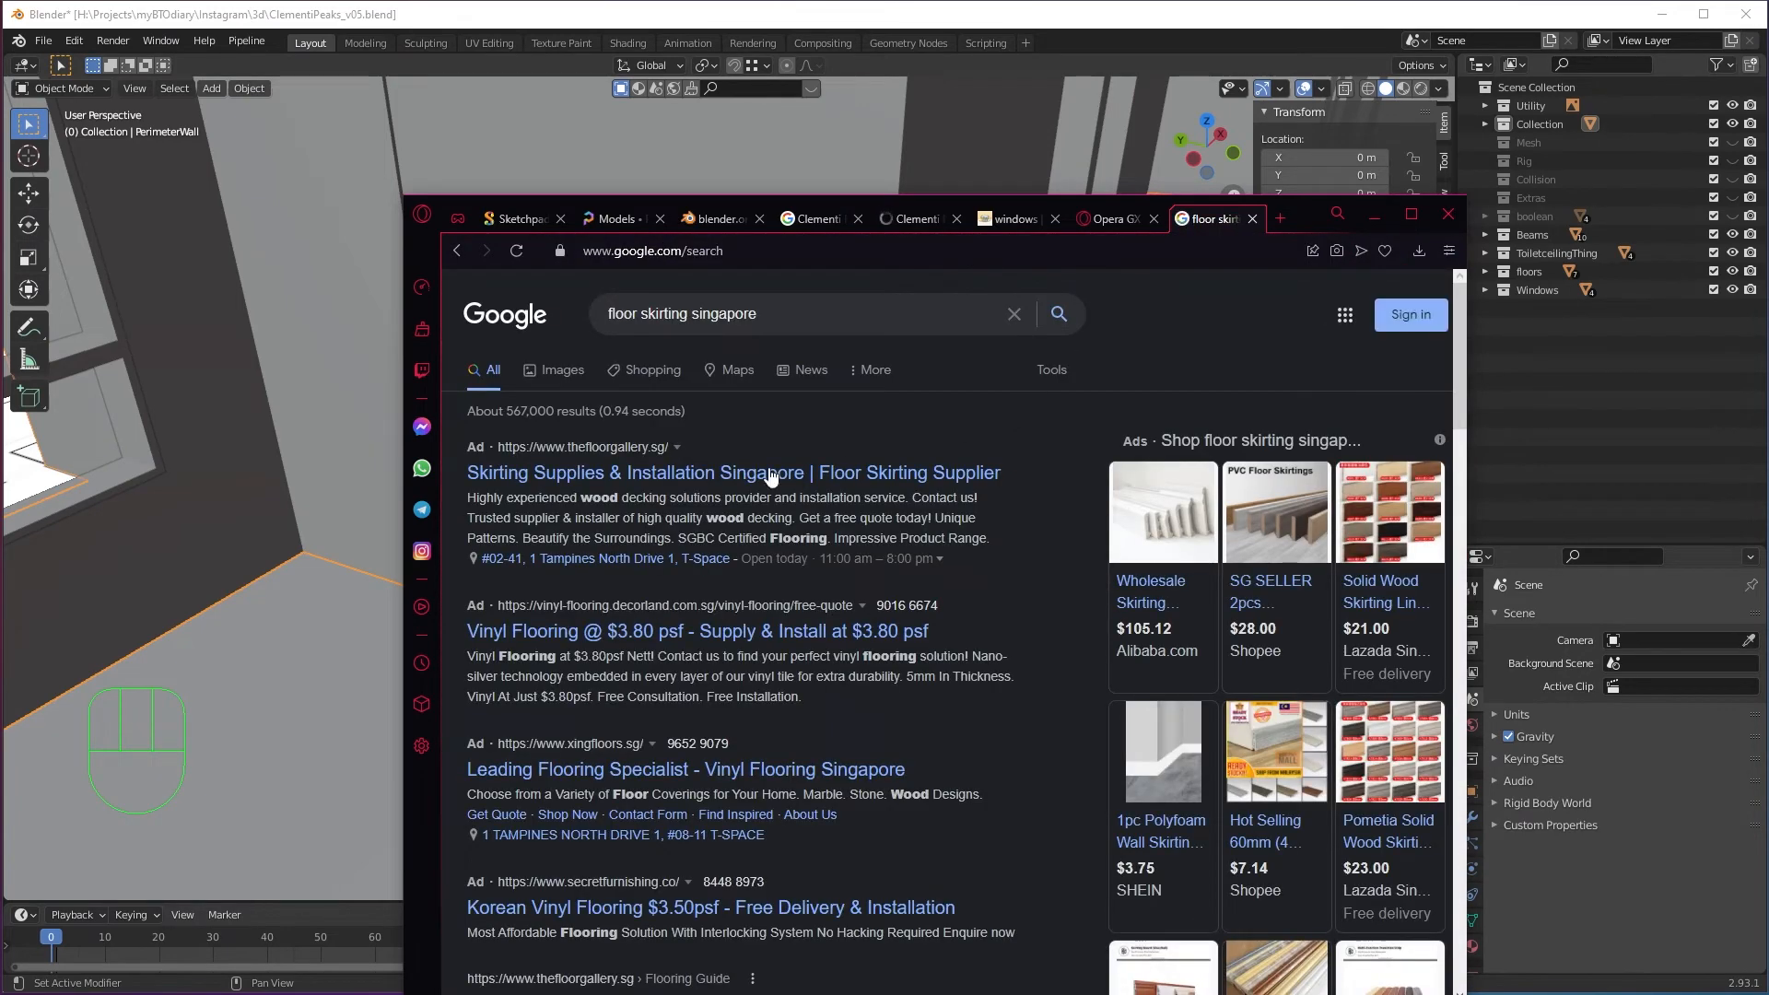
double_click(1294, 221)
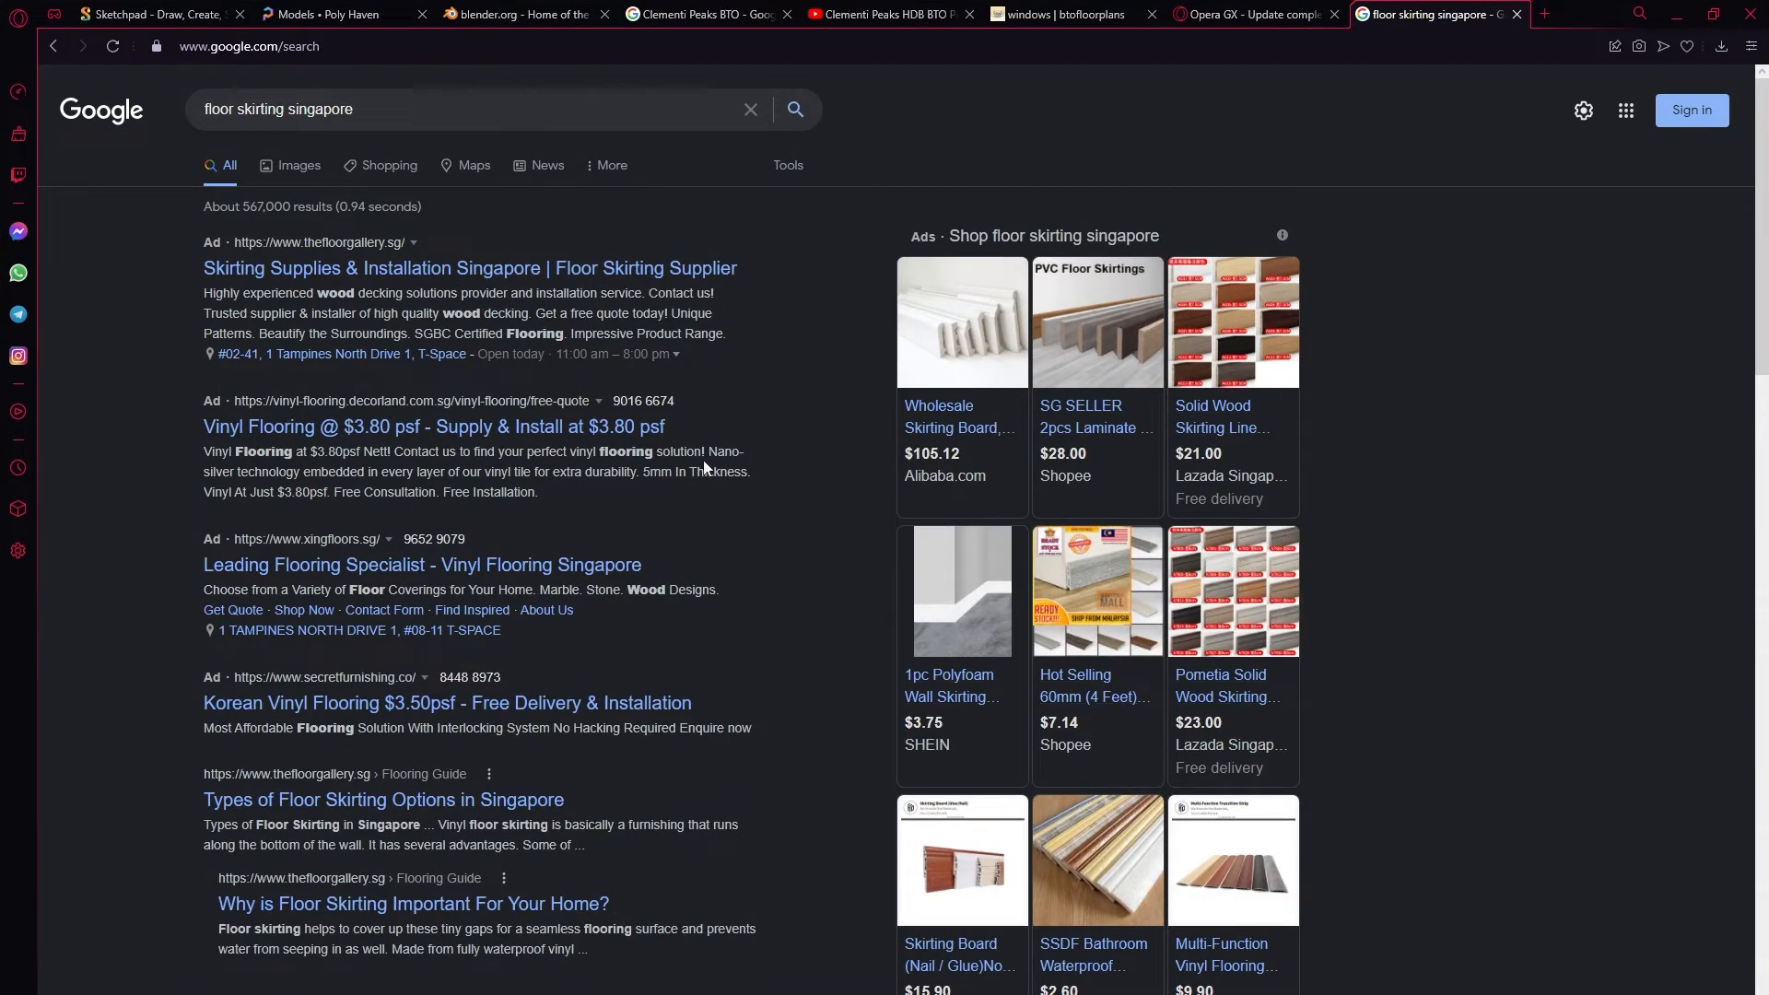
click(297, 174)
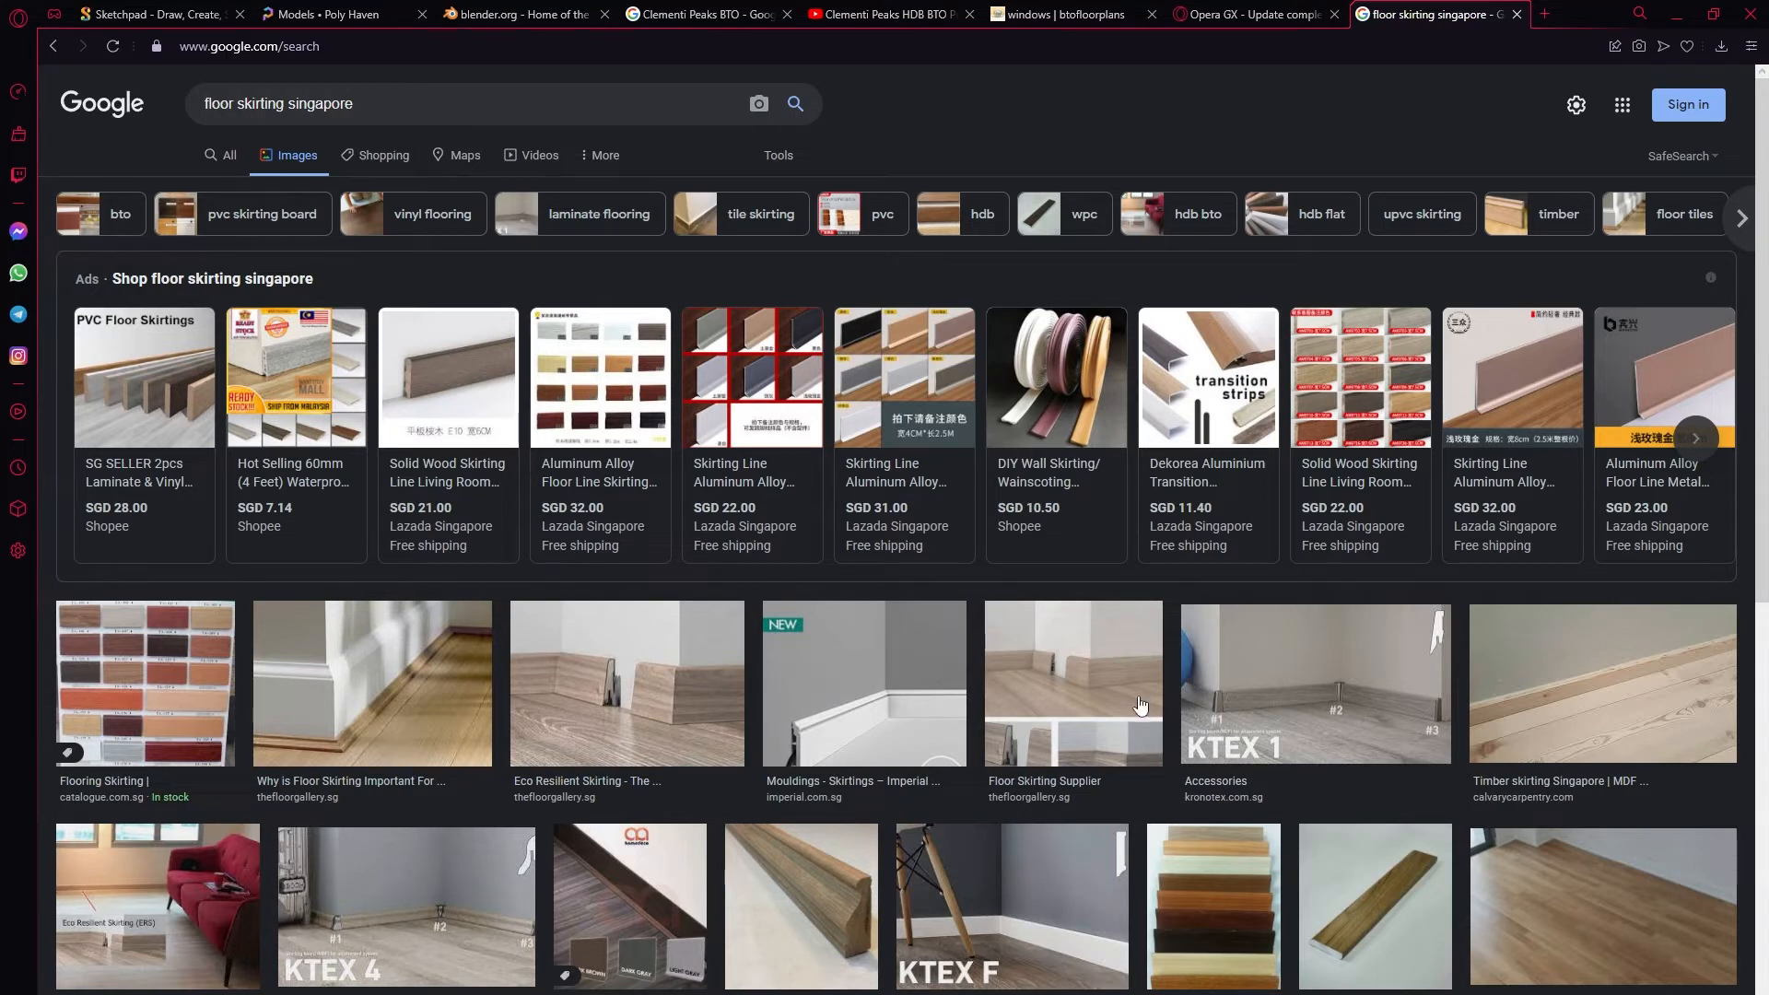
Browse the floor skirting images for reference and preview the Calvary Carpentry timber skirting photo.
scroll(1529, 615, down, 2)
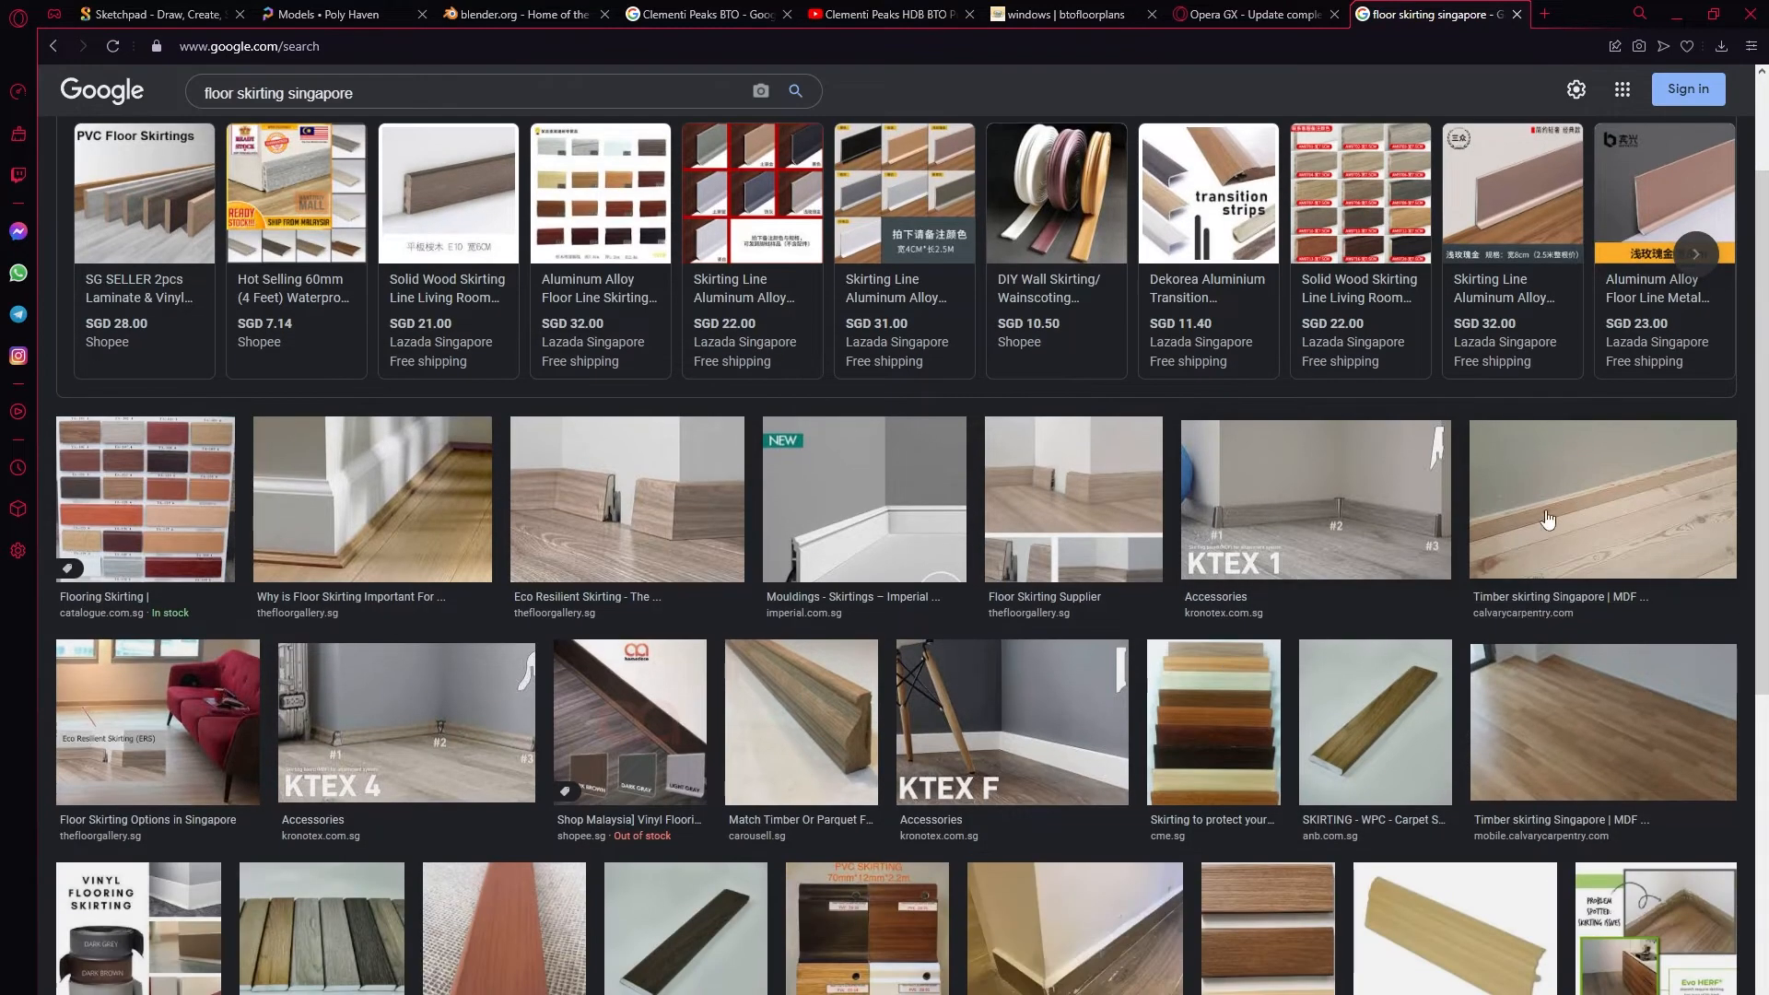
scroll(1044, 813, down, 3)
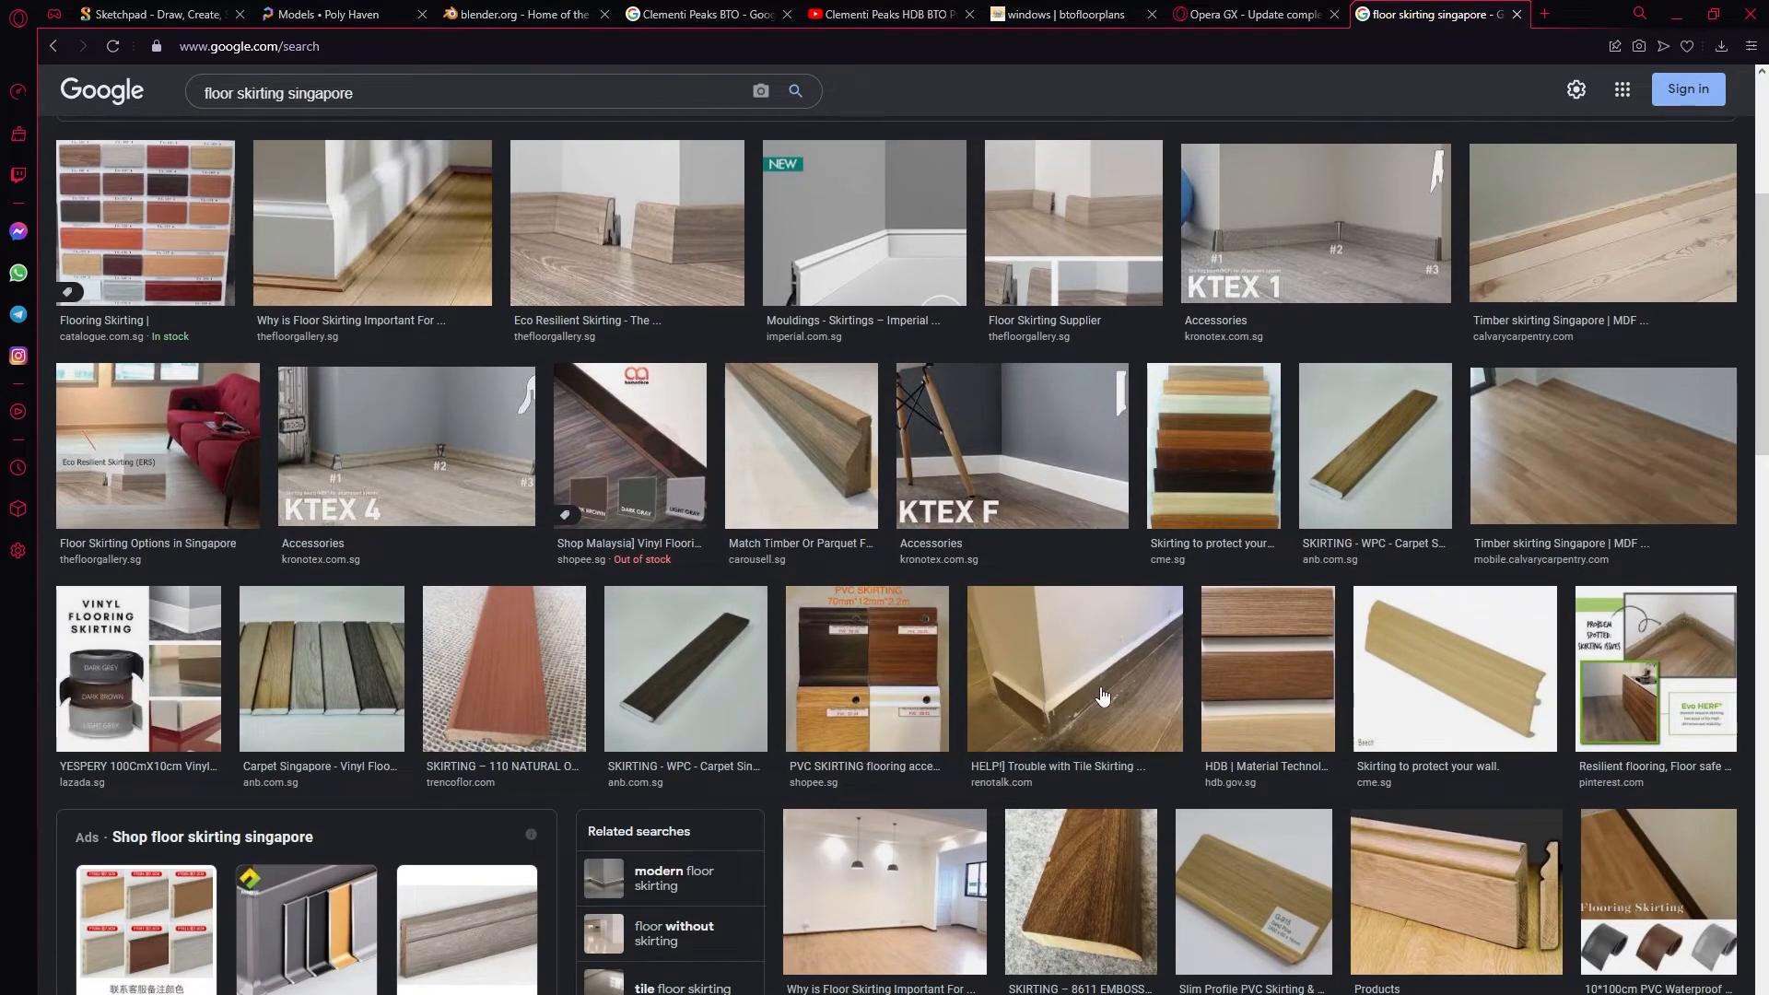
scroll(1113, 717, down, 6)
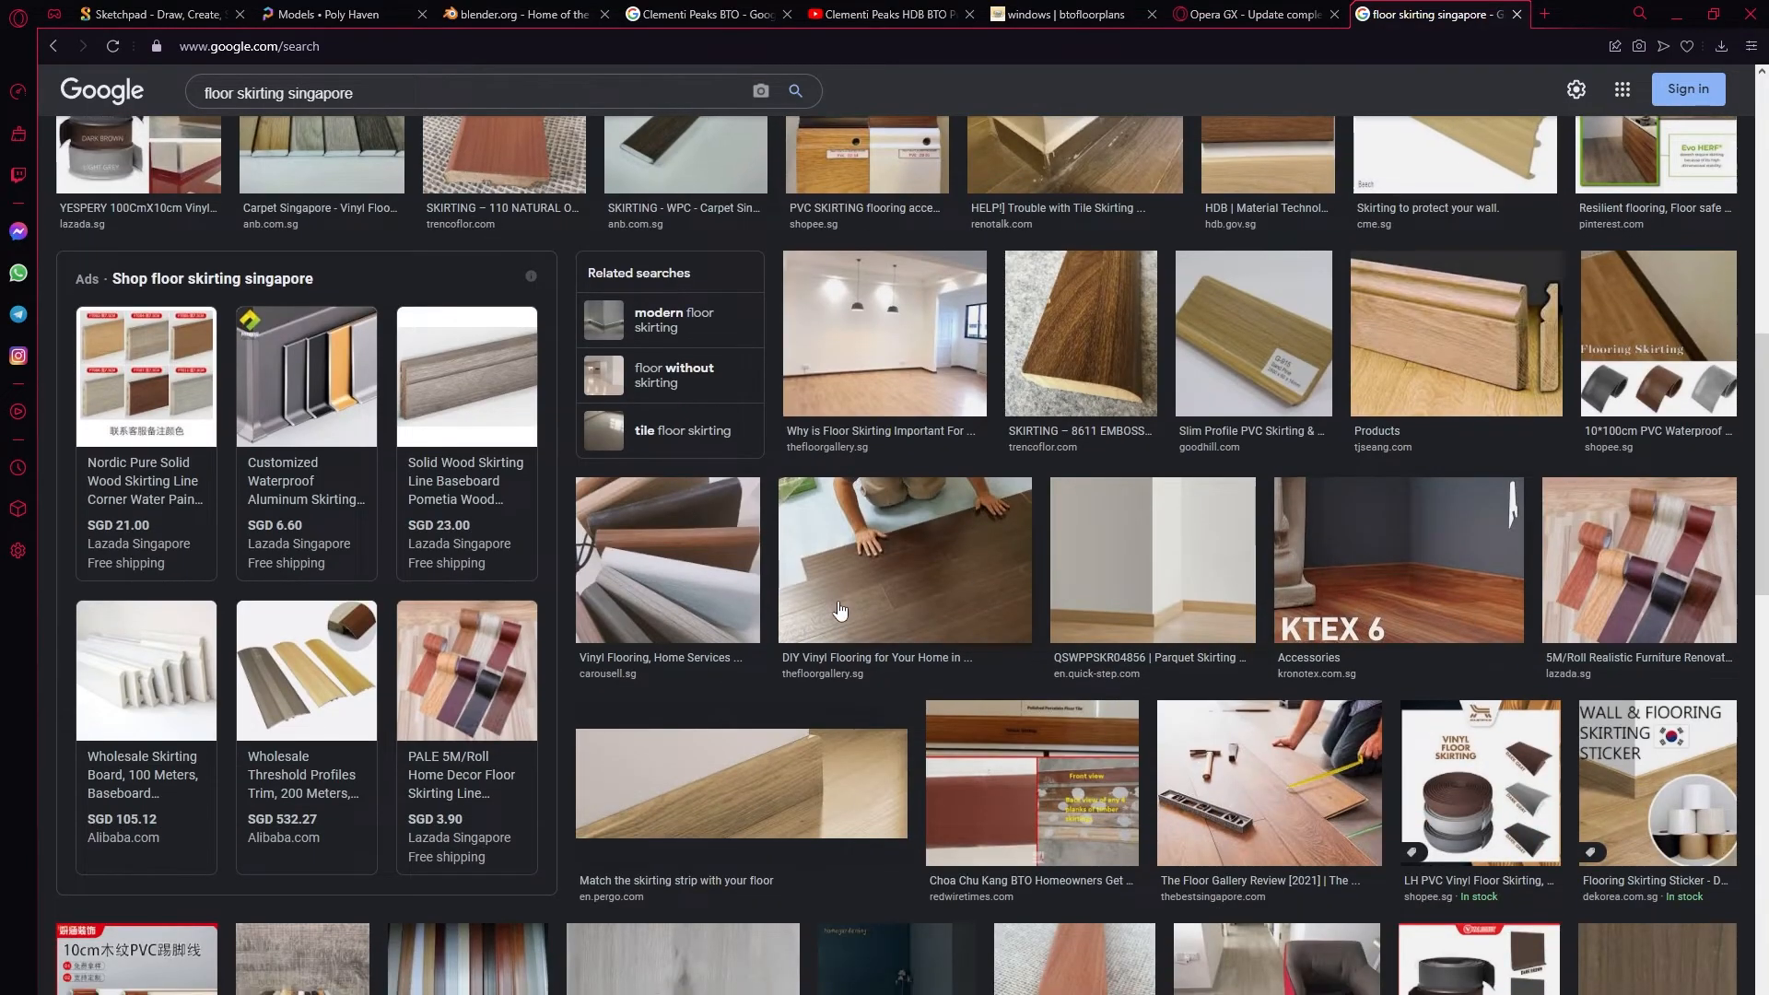
scroll(1125, 700, down, 6)
click(1254, 651)
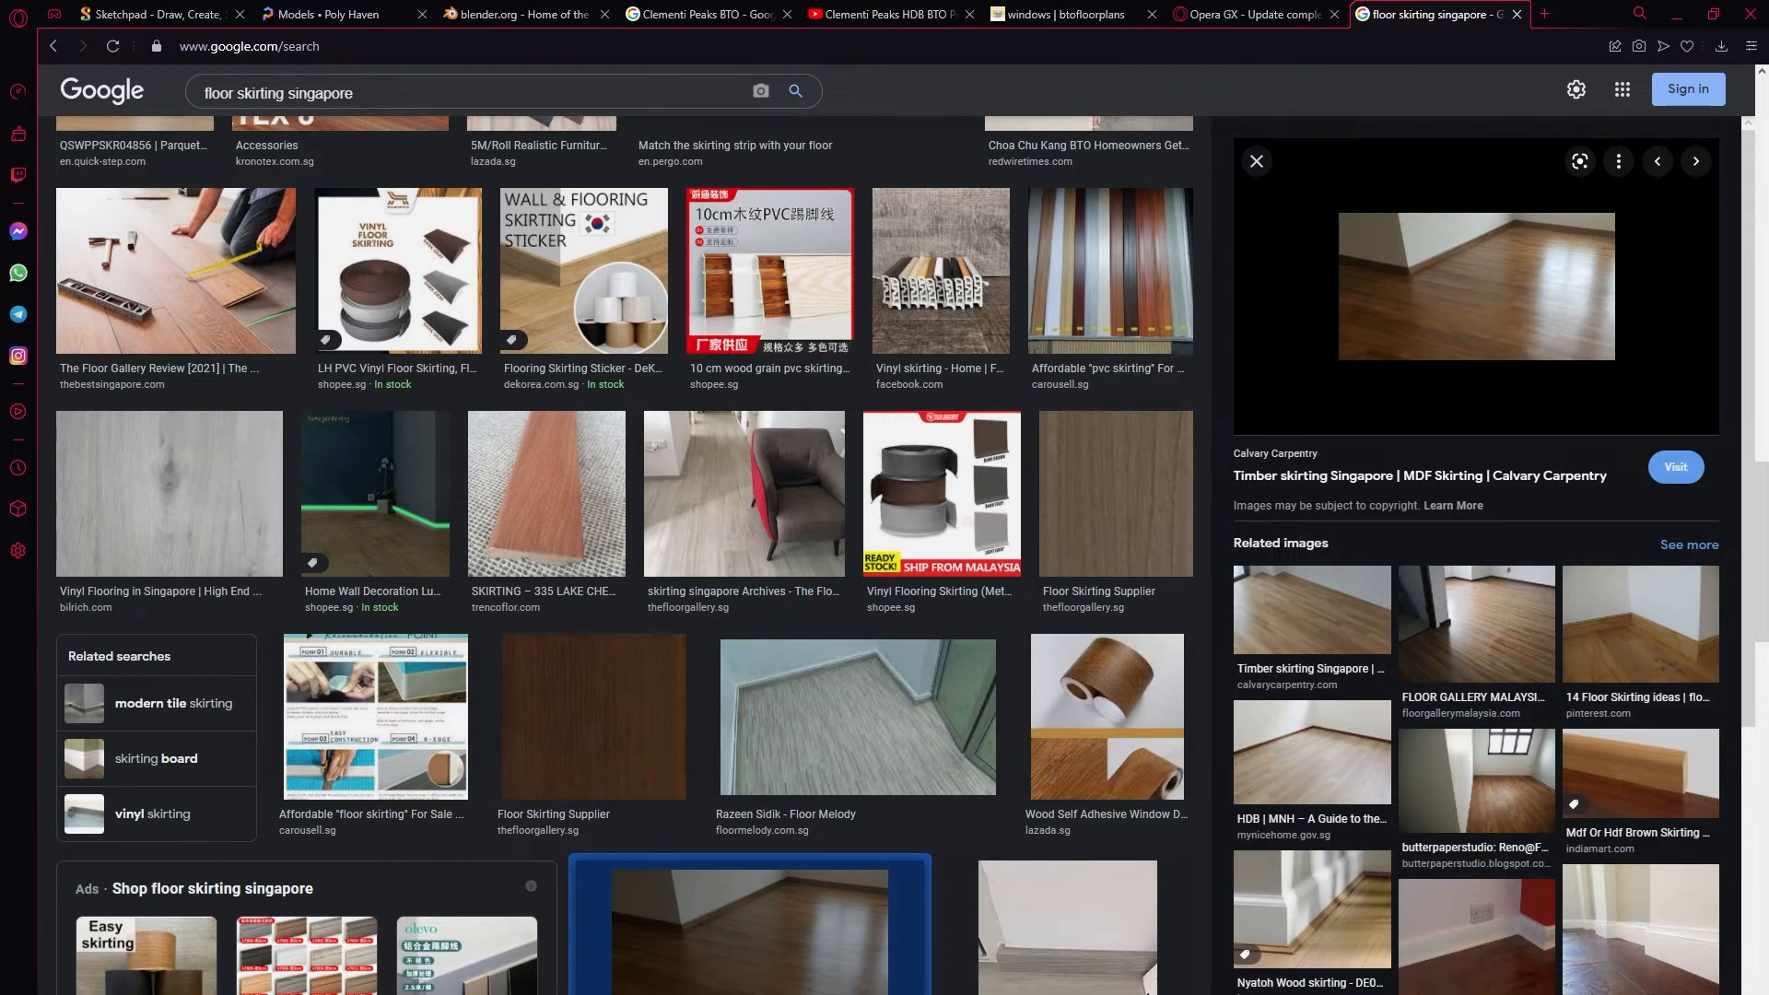
scroll(940, 821, down, 10)
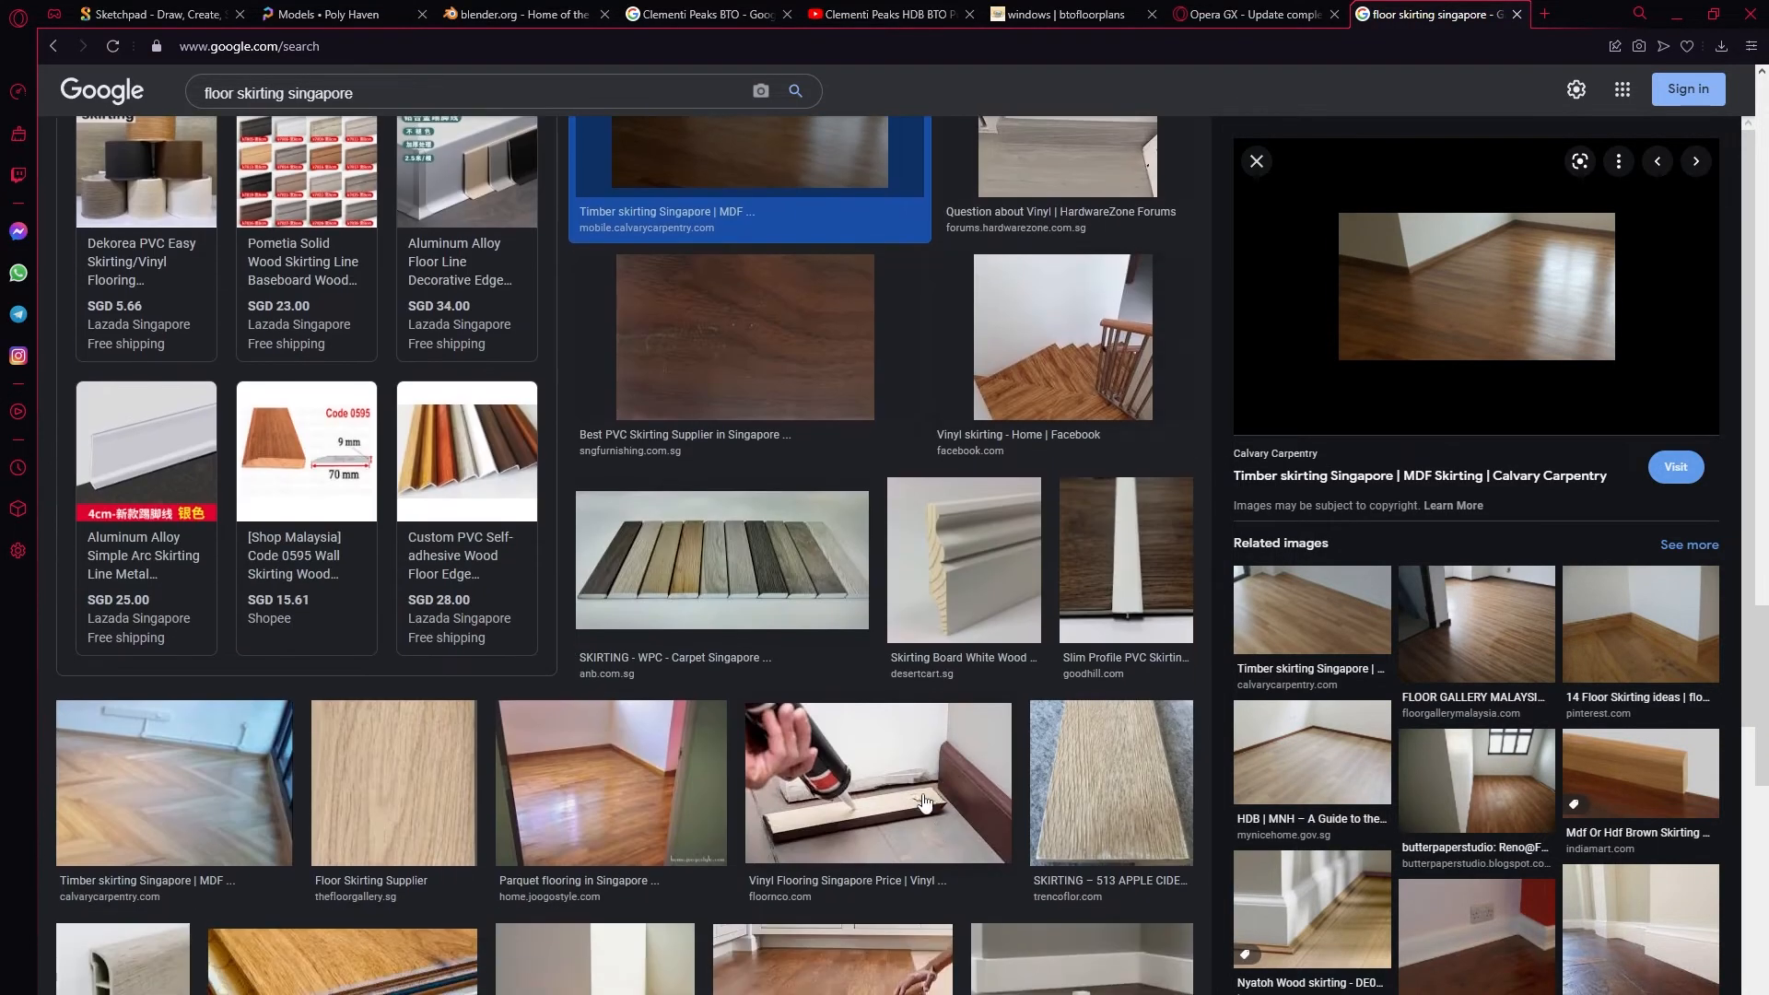
scroll(991, 753, down, 7)
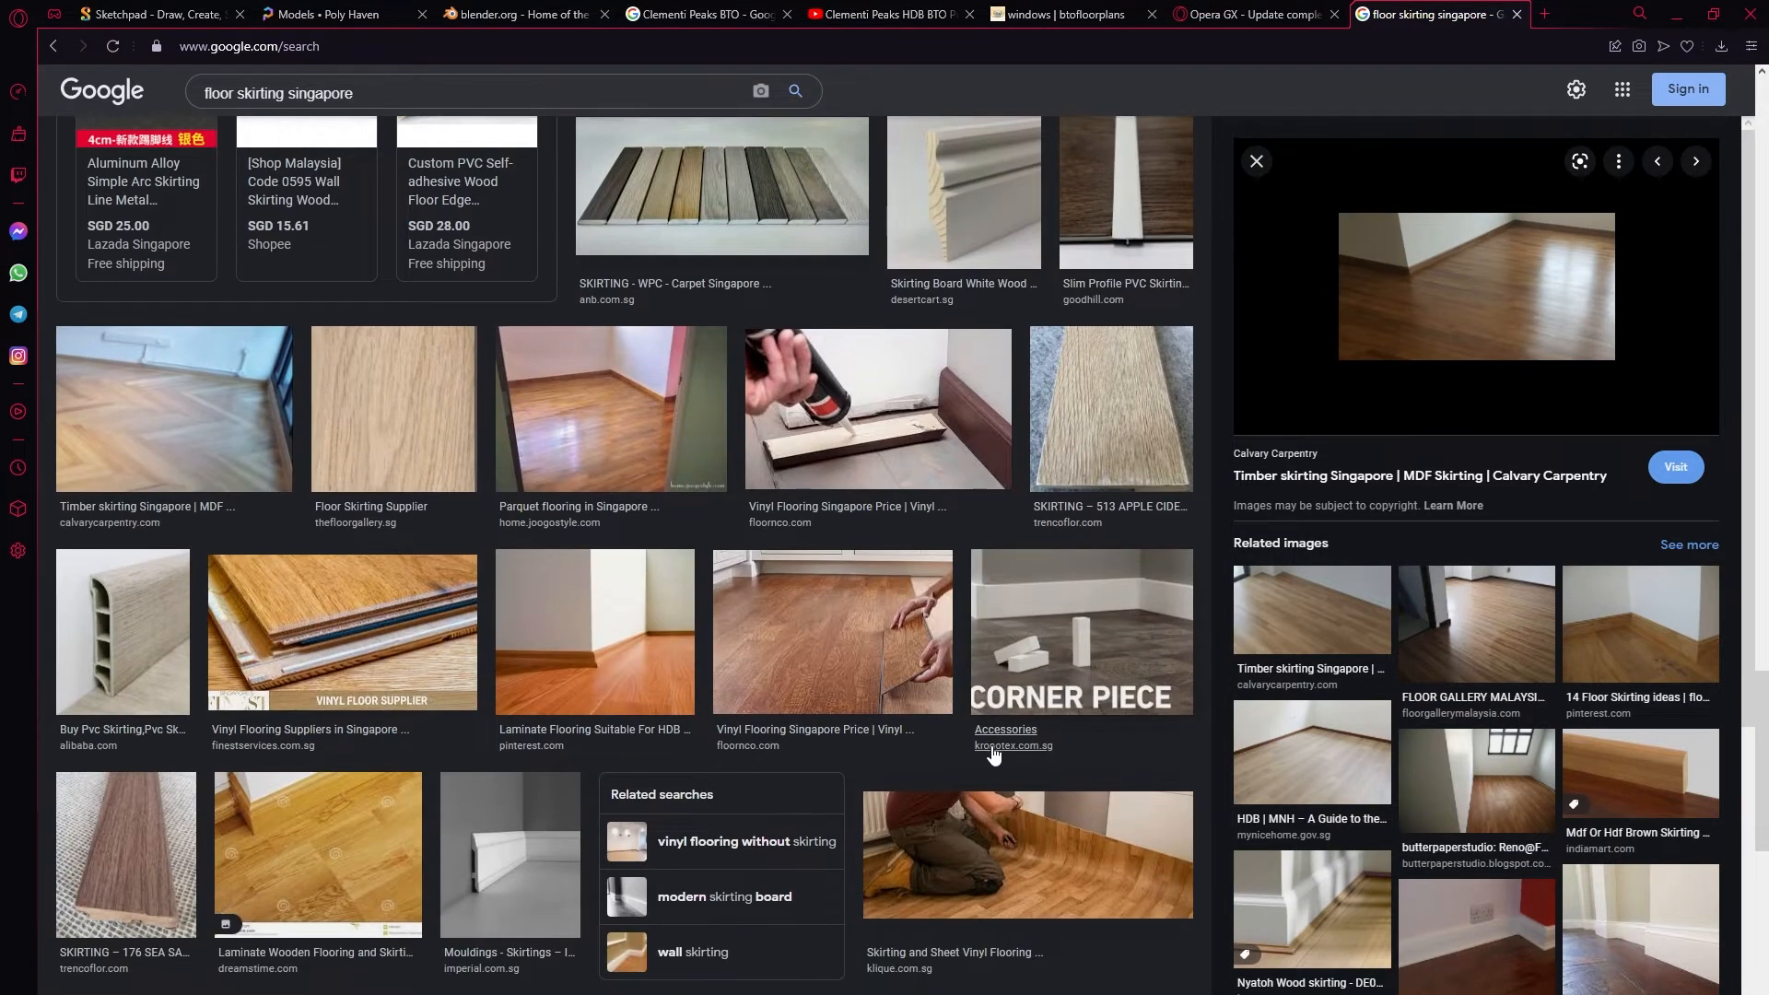
scroll(1502, 919, down, 3)
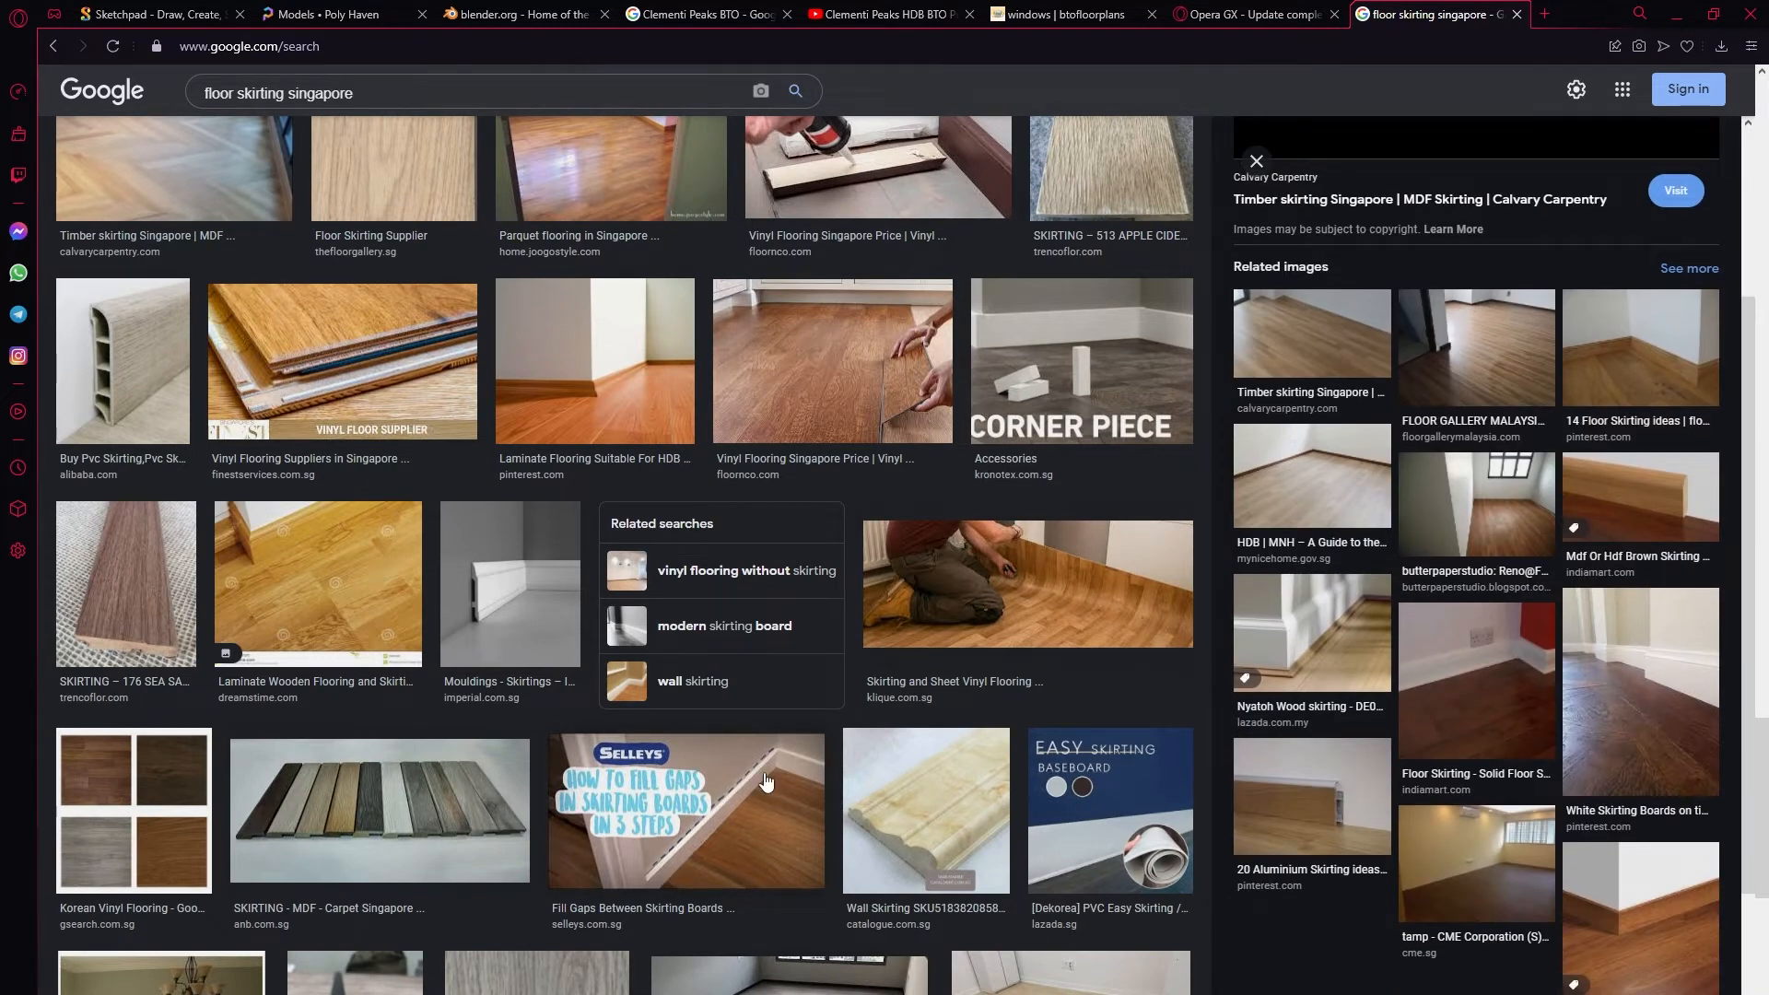
Browse further through the floor skirting images for reference and return to the apartment model in Blender.
scroll(733, 859, down, 3)
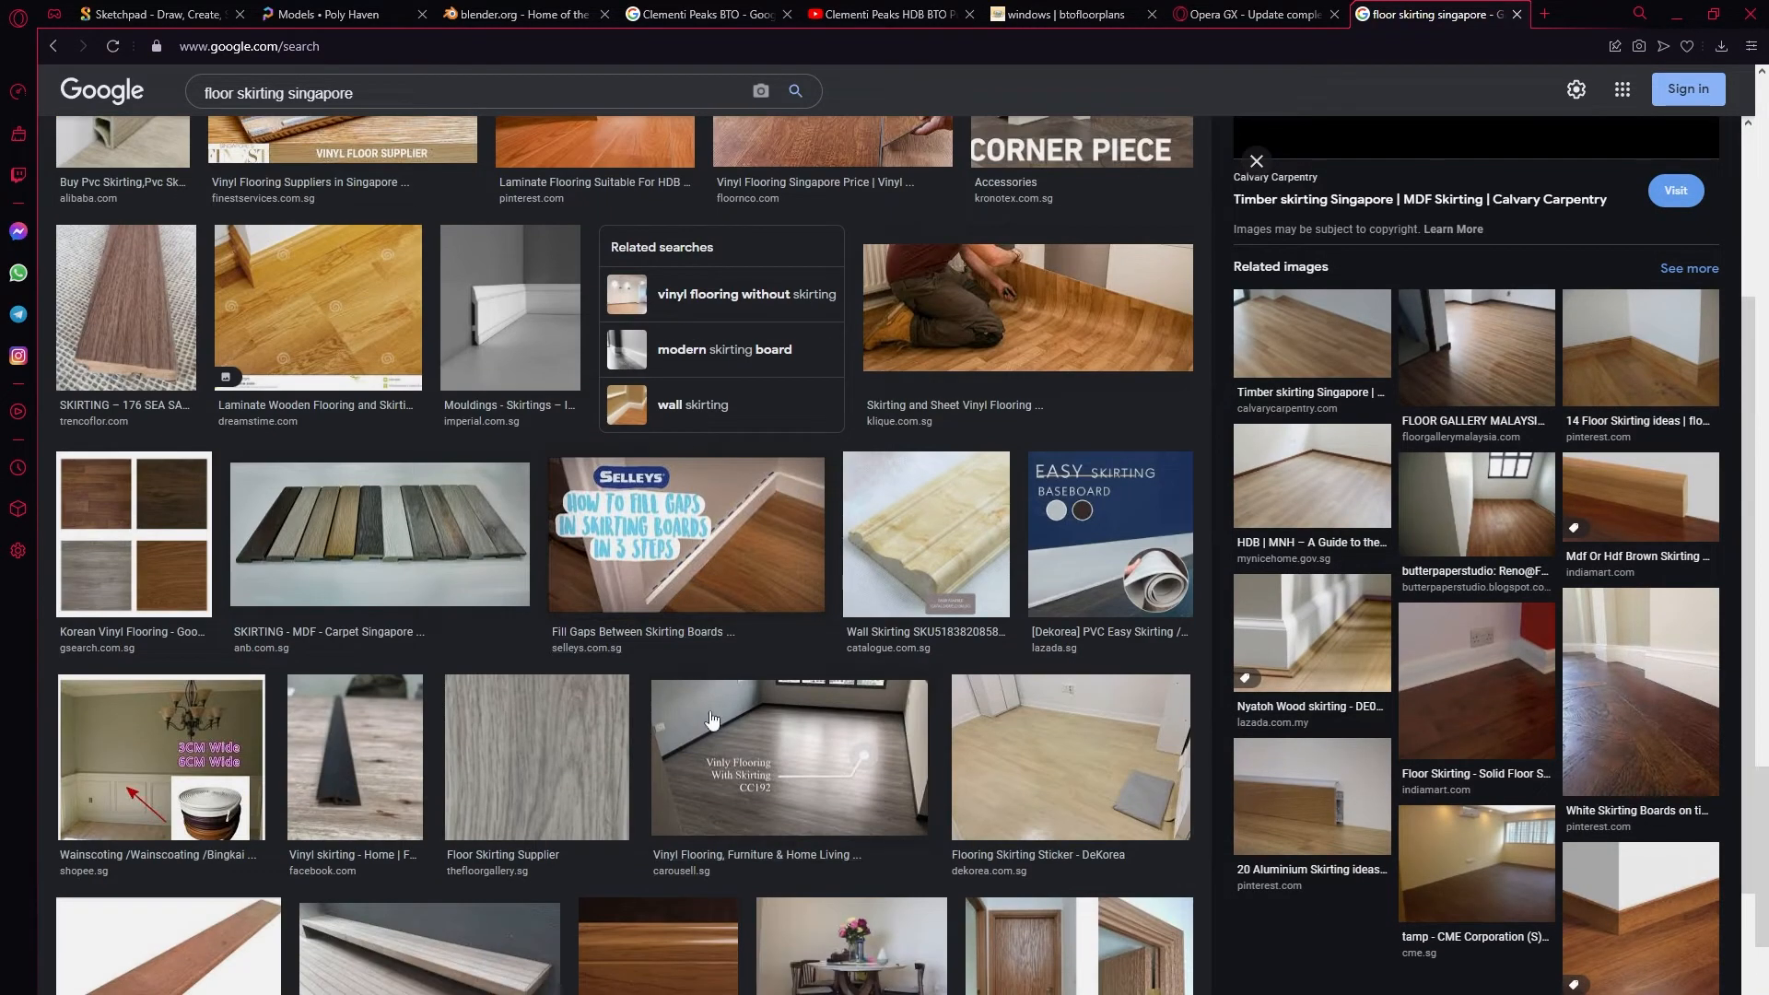
scroll(941, 732, down, 10)
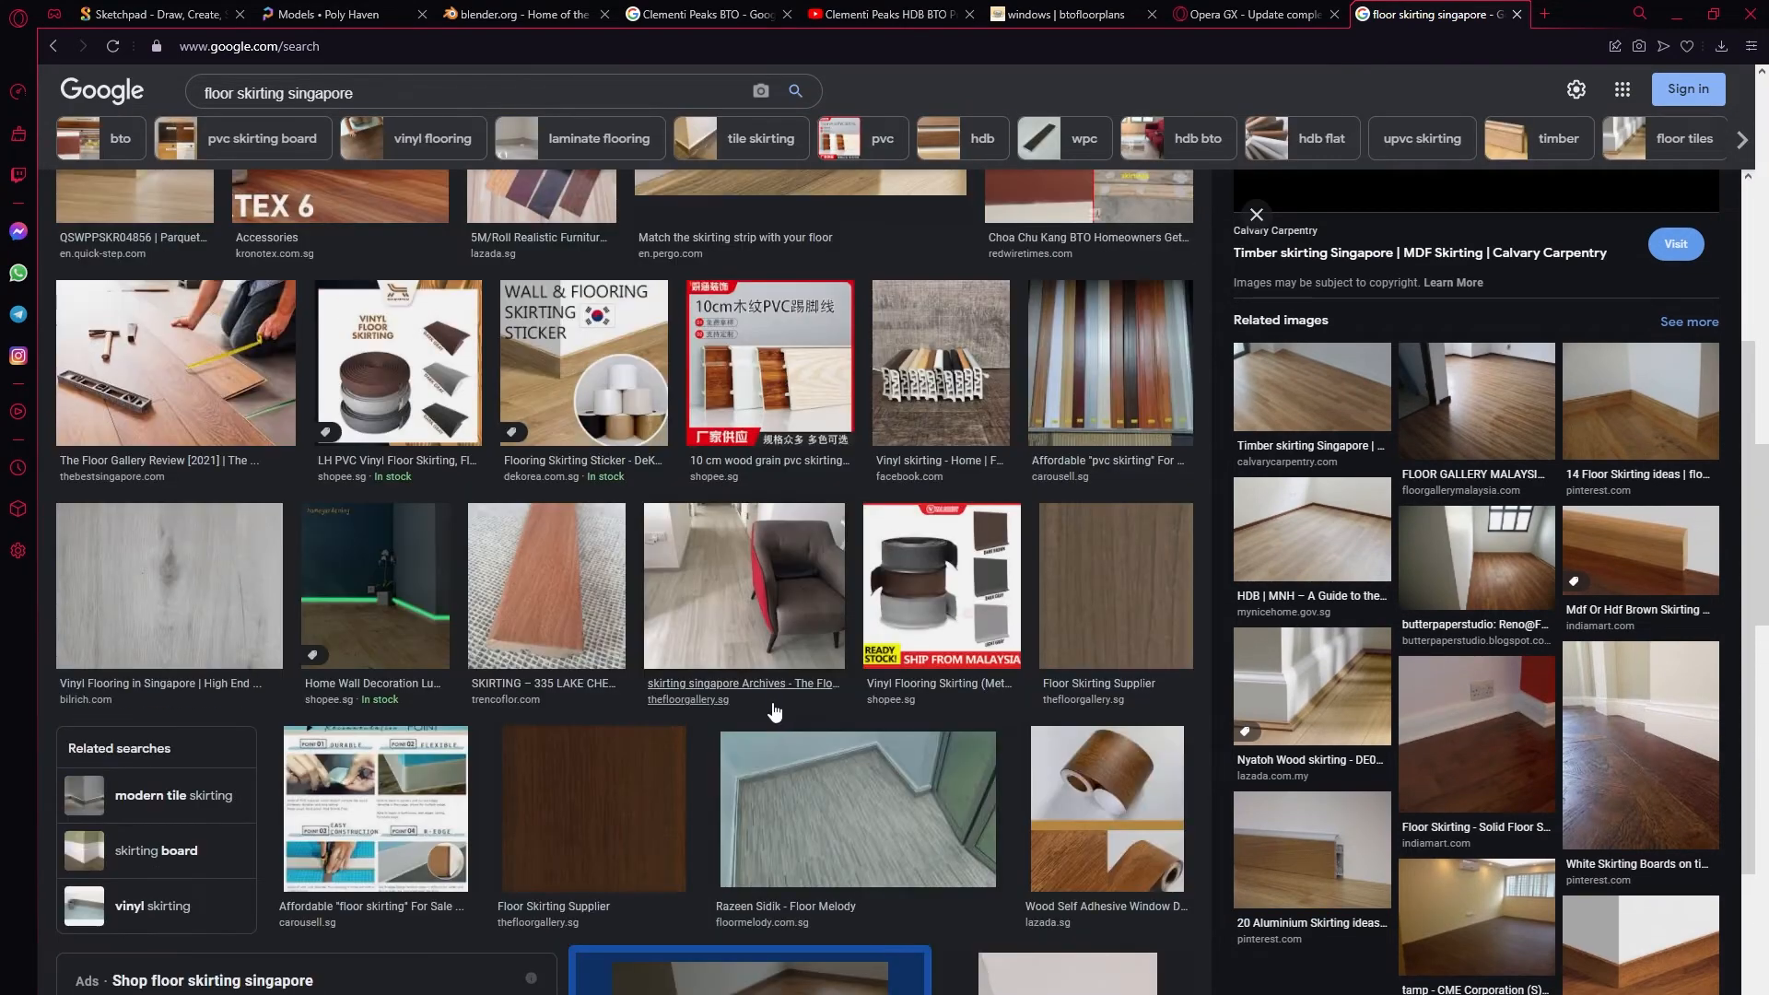
scroll(754, 734, up, 6)
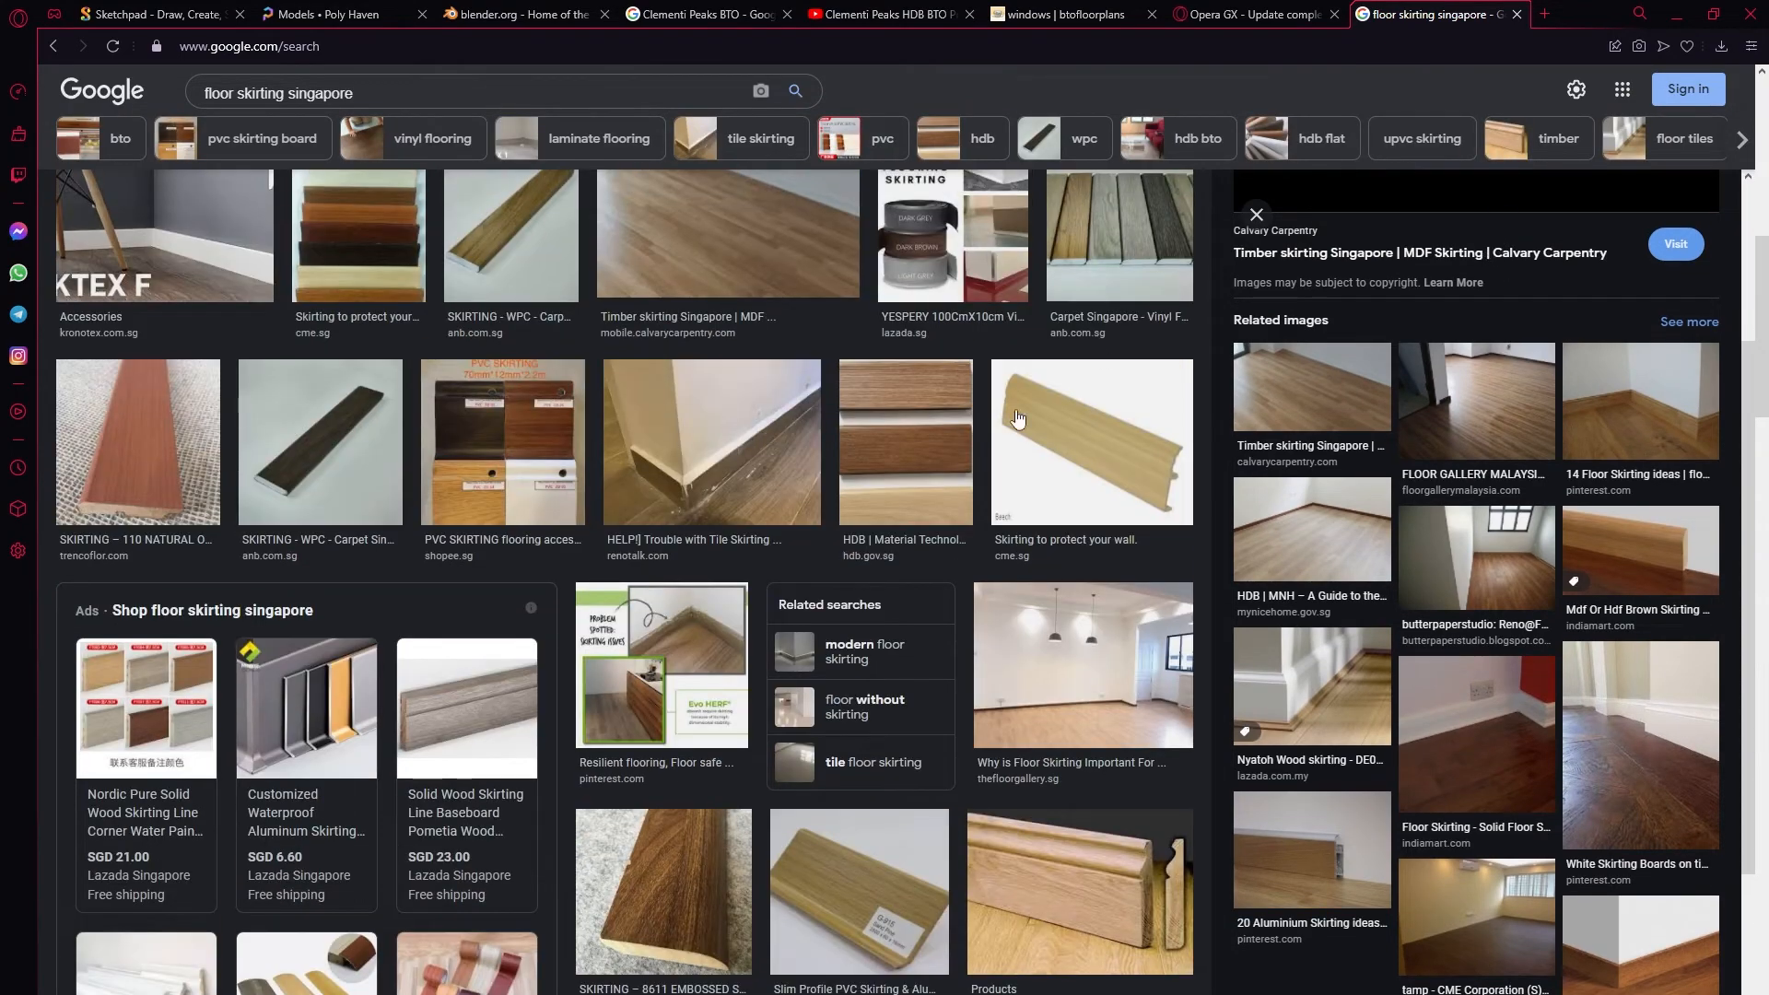
click(1751, 14)
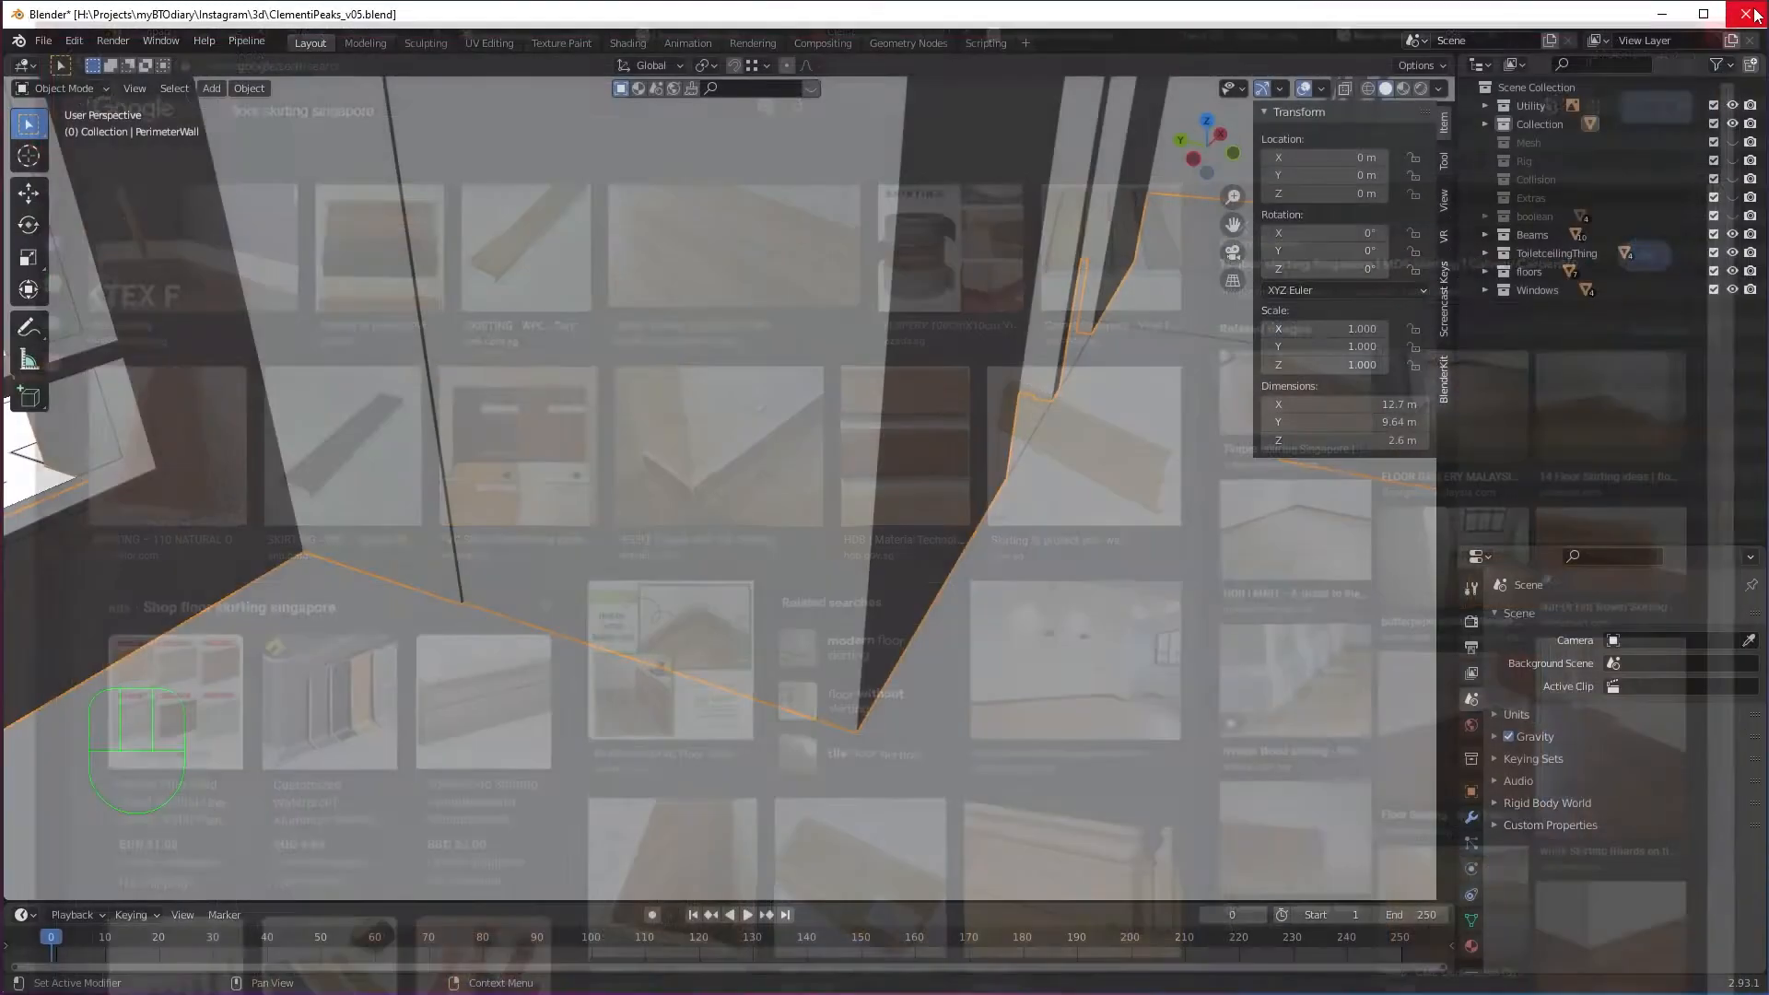
Examine the perimeter wall's corners, recesses and floor edges from inside the rooms, where skirting would run.
middle_drag(986, 646, 923, 634)
scroll(923, 633, up, 2)
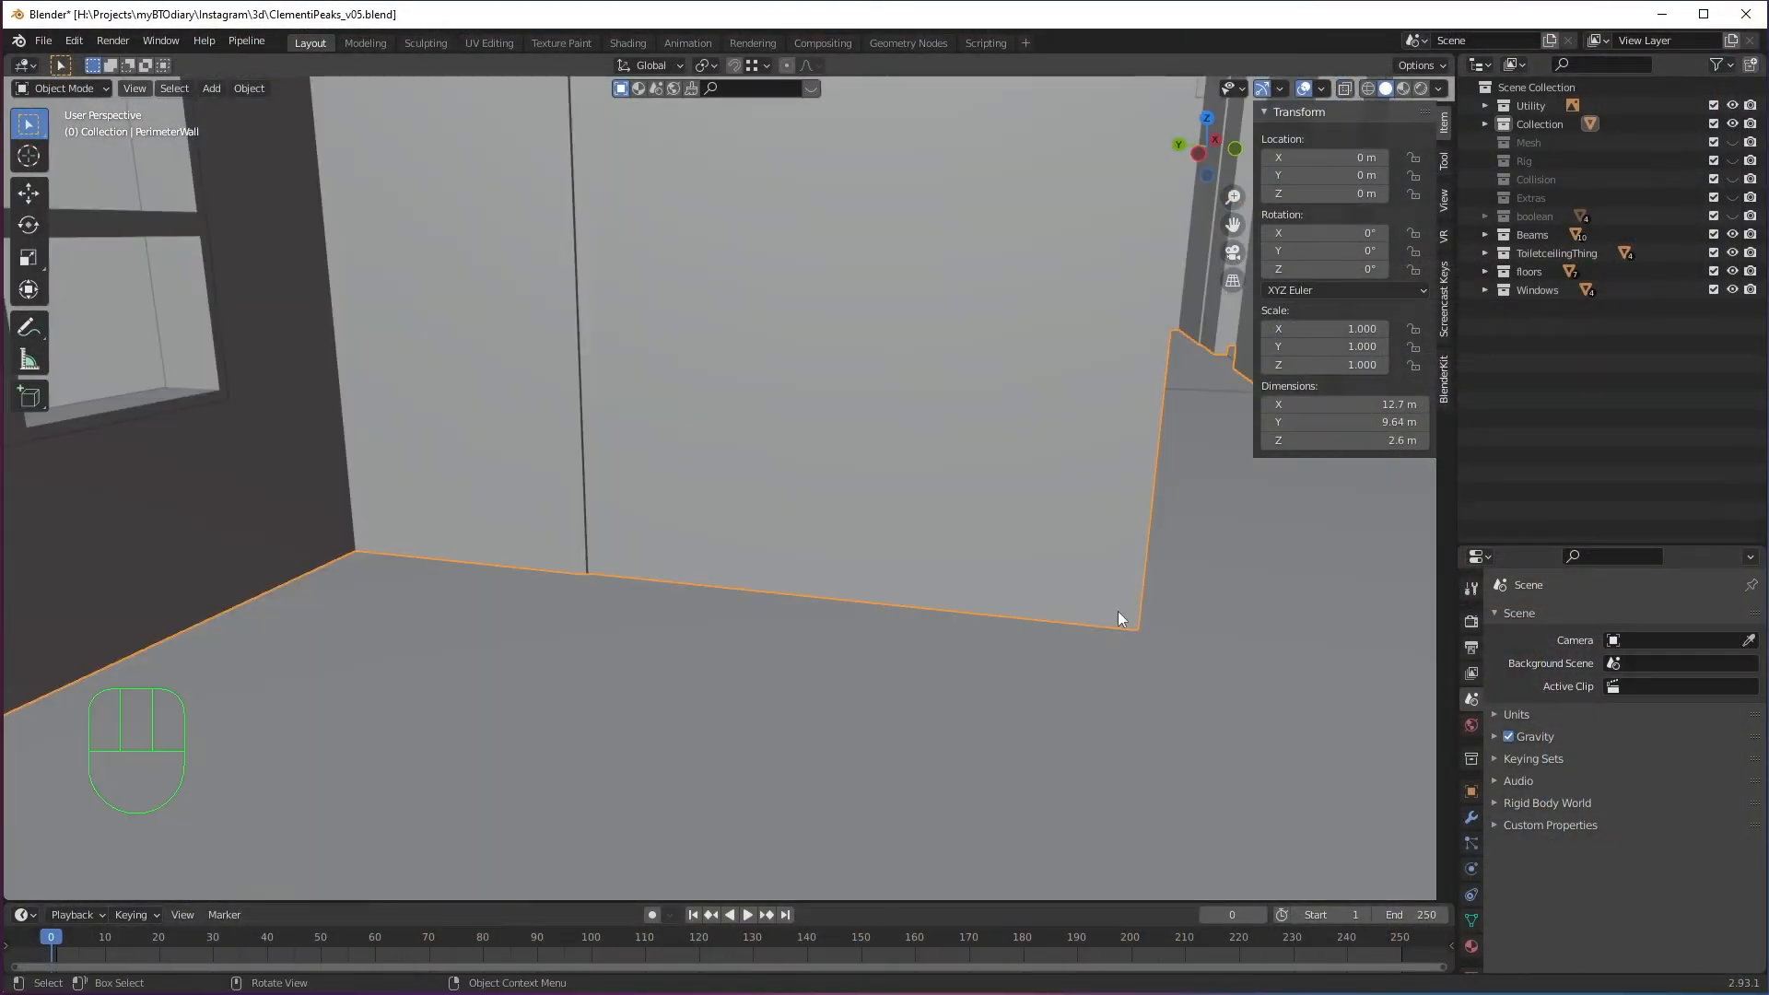
middle_drag(775, 562, 623, 573)
scroll(745, 555, down, 3)
scroll(623, 573, up, 3)
middle_drag(875, 656, 936, 688)
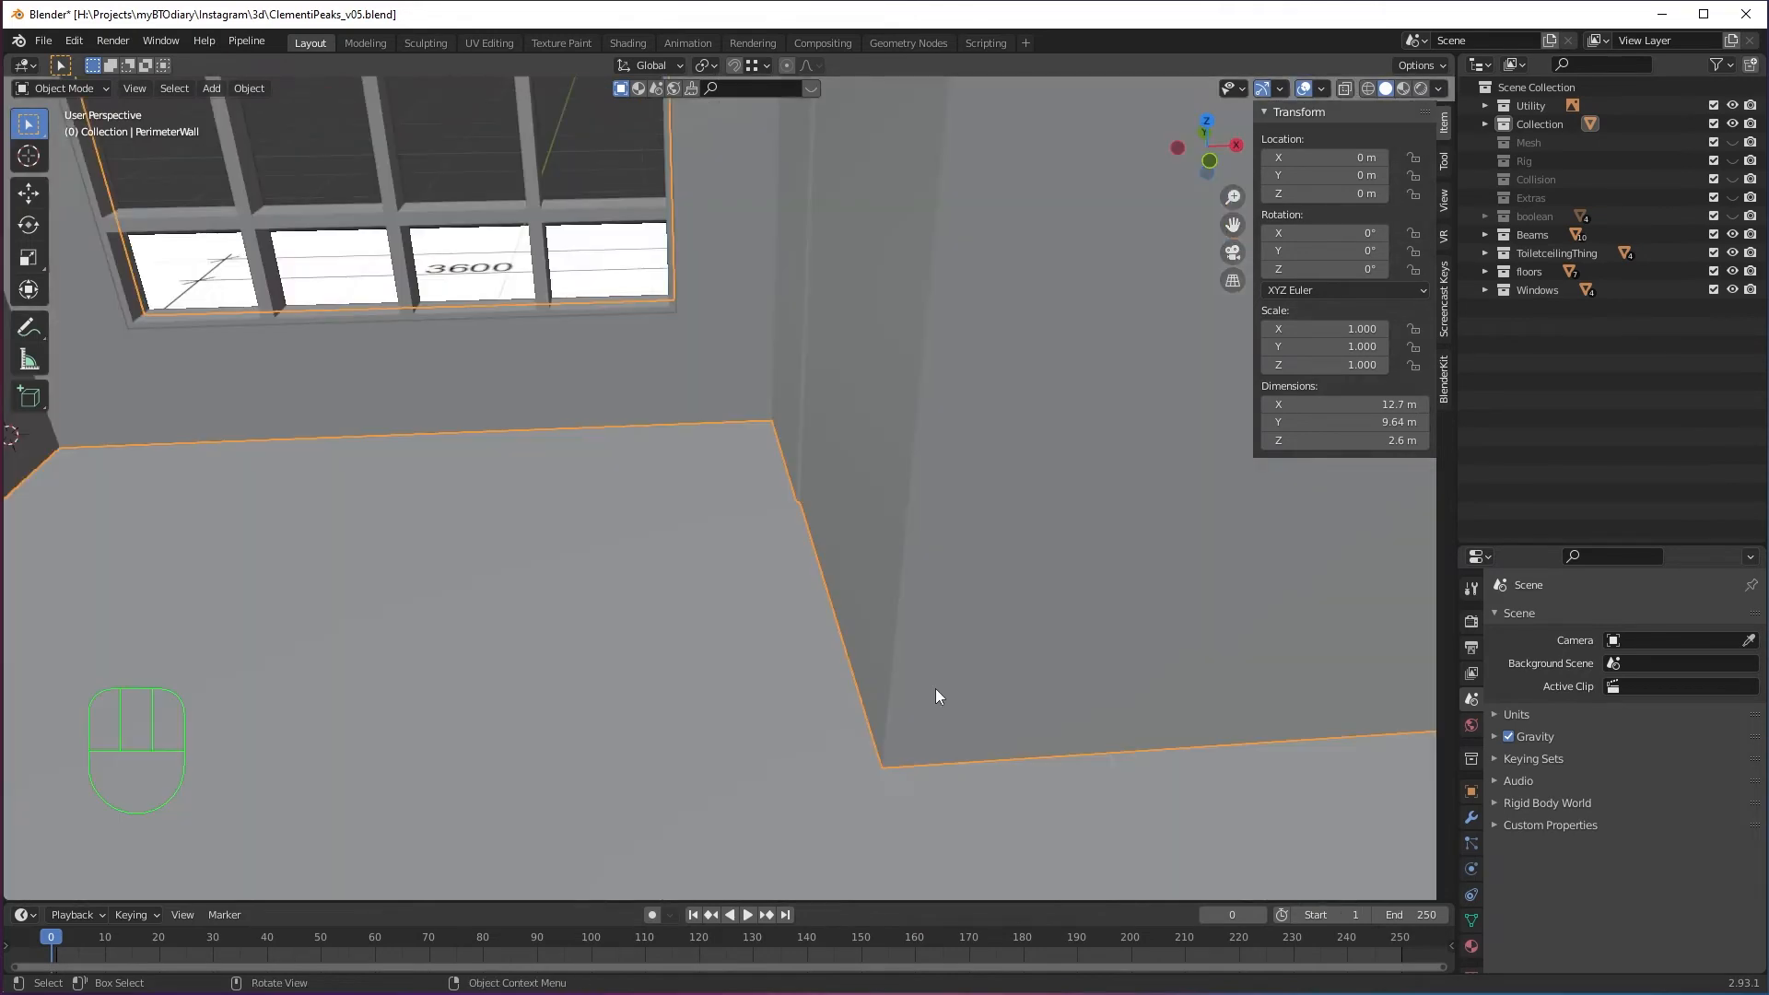
scroll(936, 689, down, 3)
middle_drag(850, 610, 719, 688)
scroll(888, 629, up, 3)
scroll(719, 688, up, 2)
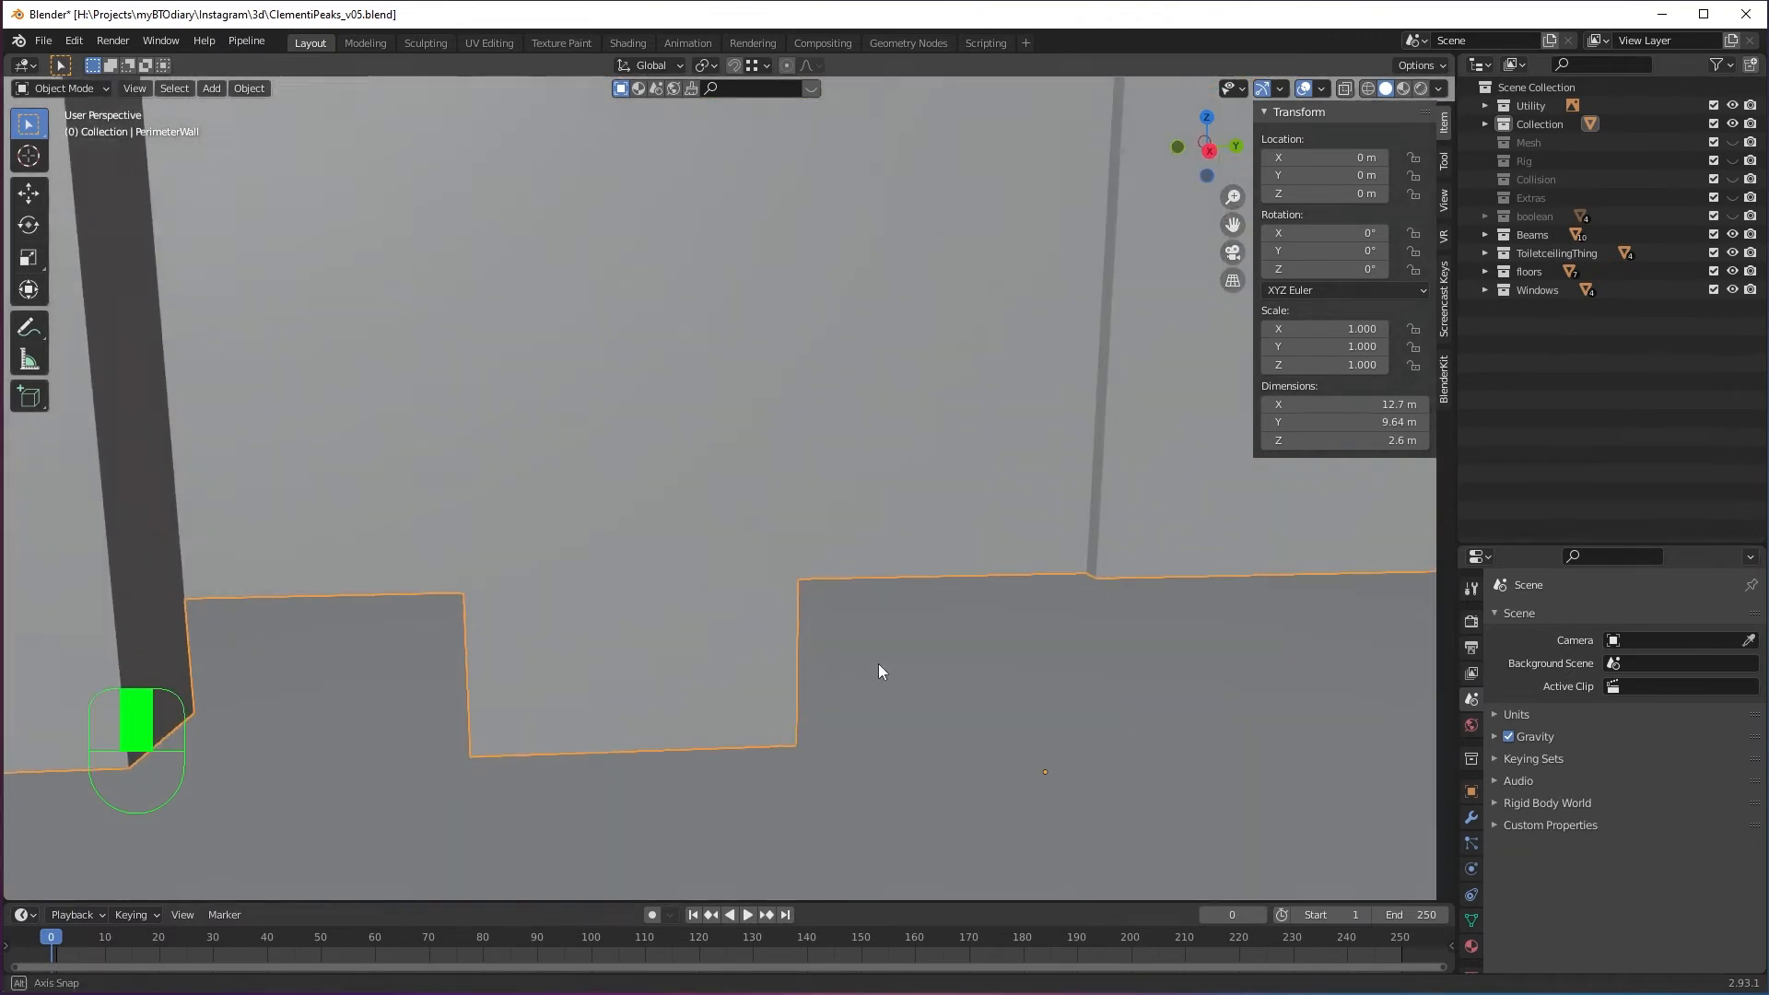
middle_drag(877, 664, 1186, 688)
scroll(688, 665, down, 3)
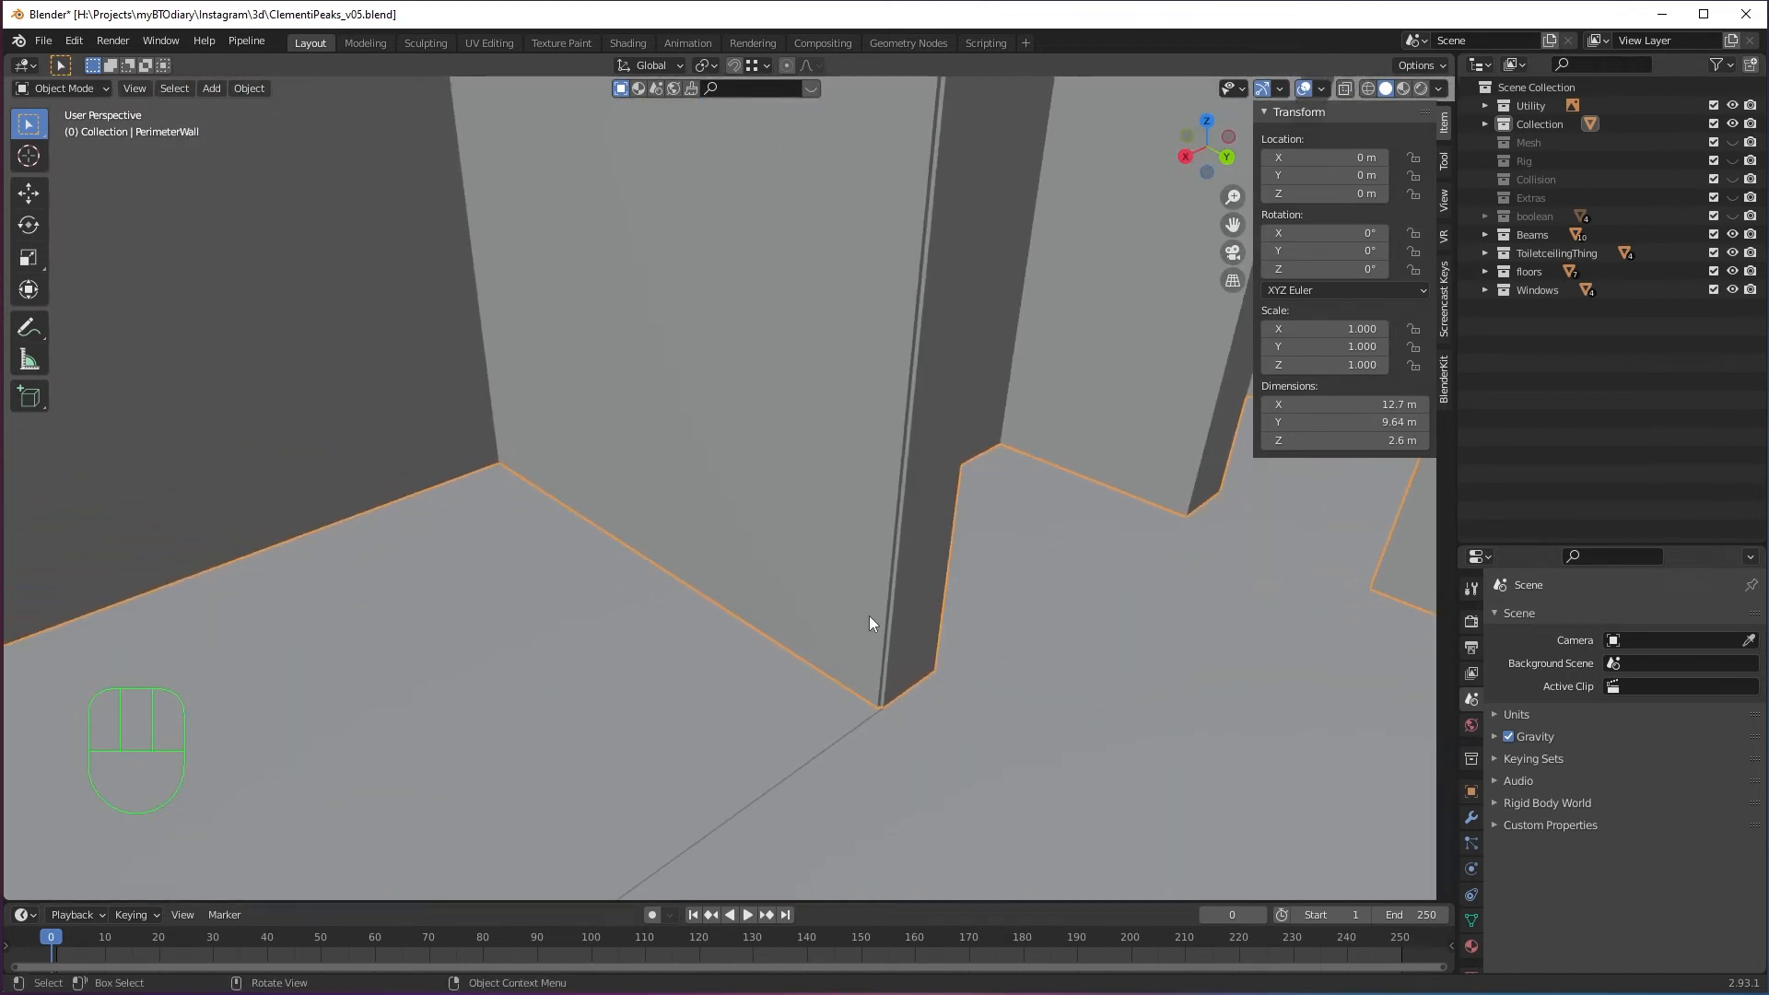
middle_drag(872, 620, 706, 562)
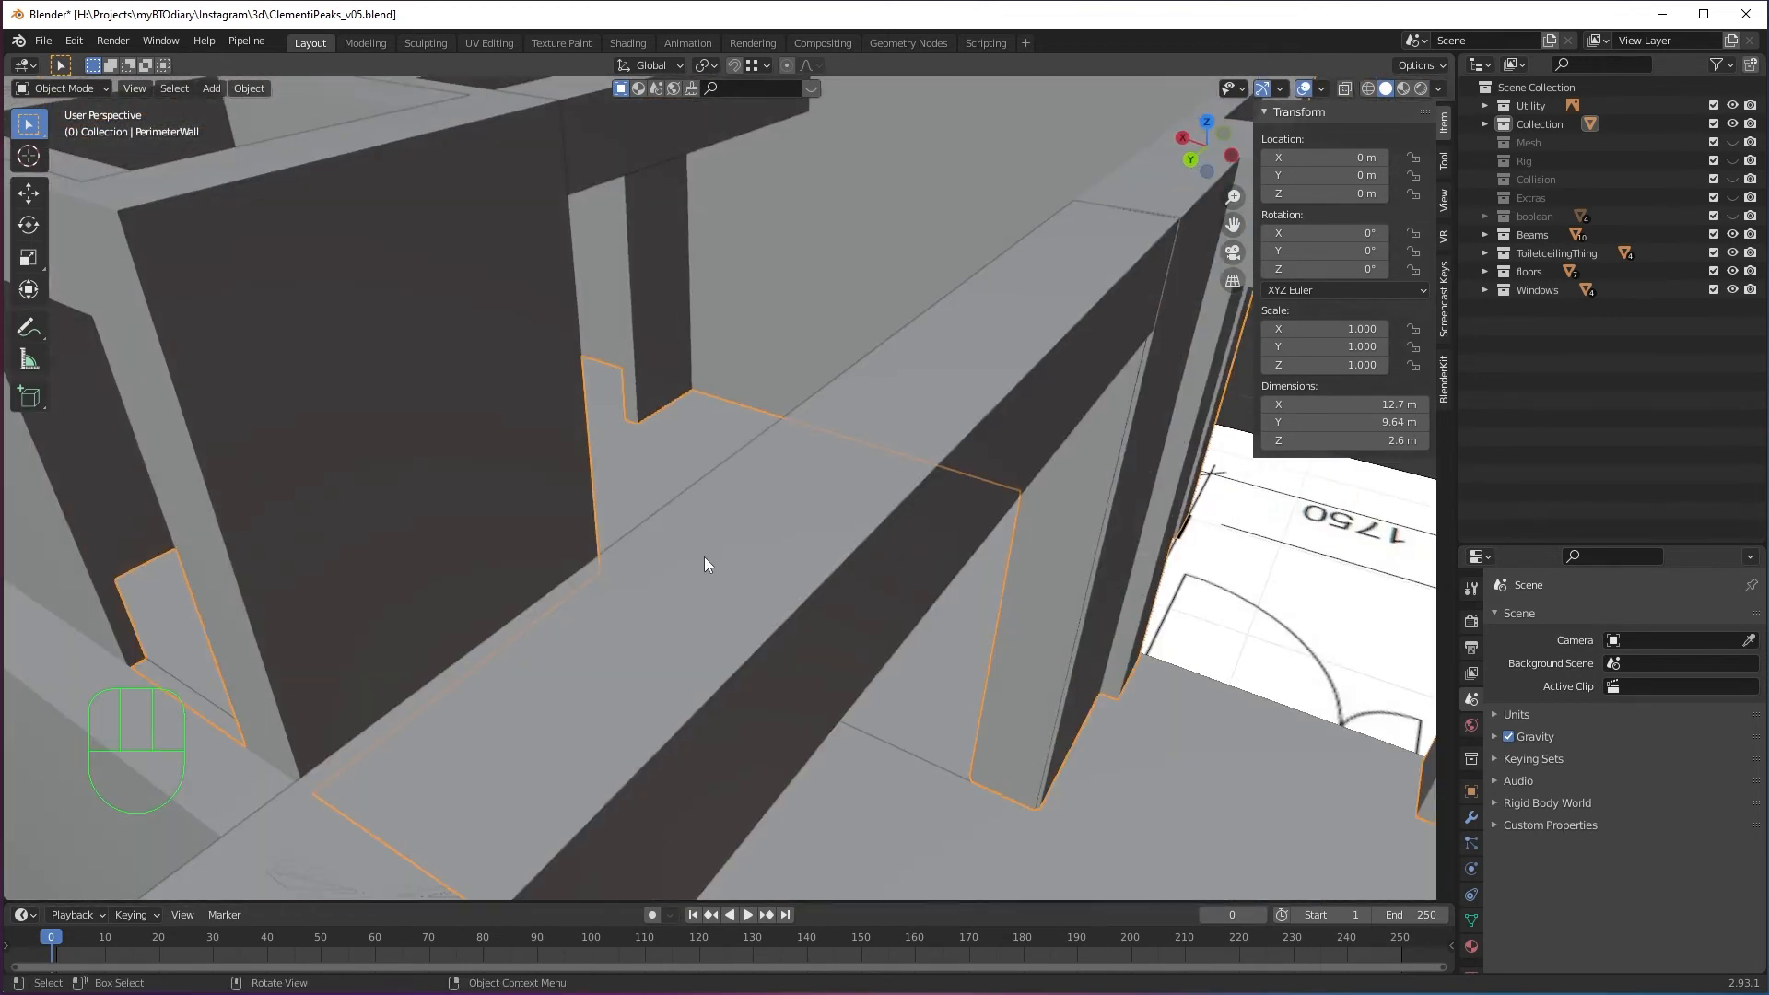
shift+middle_drag(1099, 605, 783, 516)
shift+middle_drag(1050, 571, 1013, 502)
scroll(907, 549, up, 1)
shift+middle_drag(1130, 496, 749, 588)
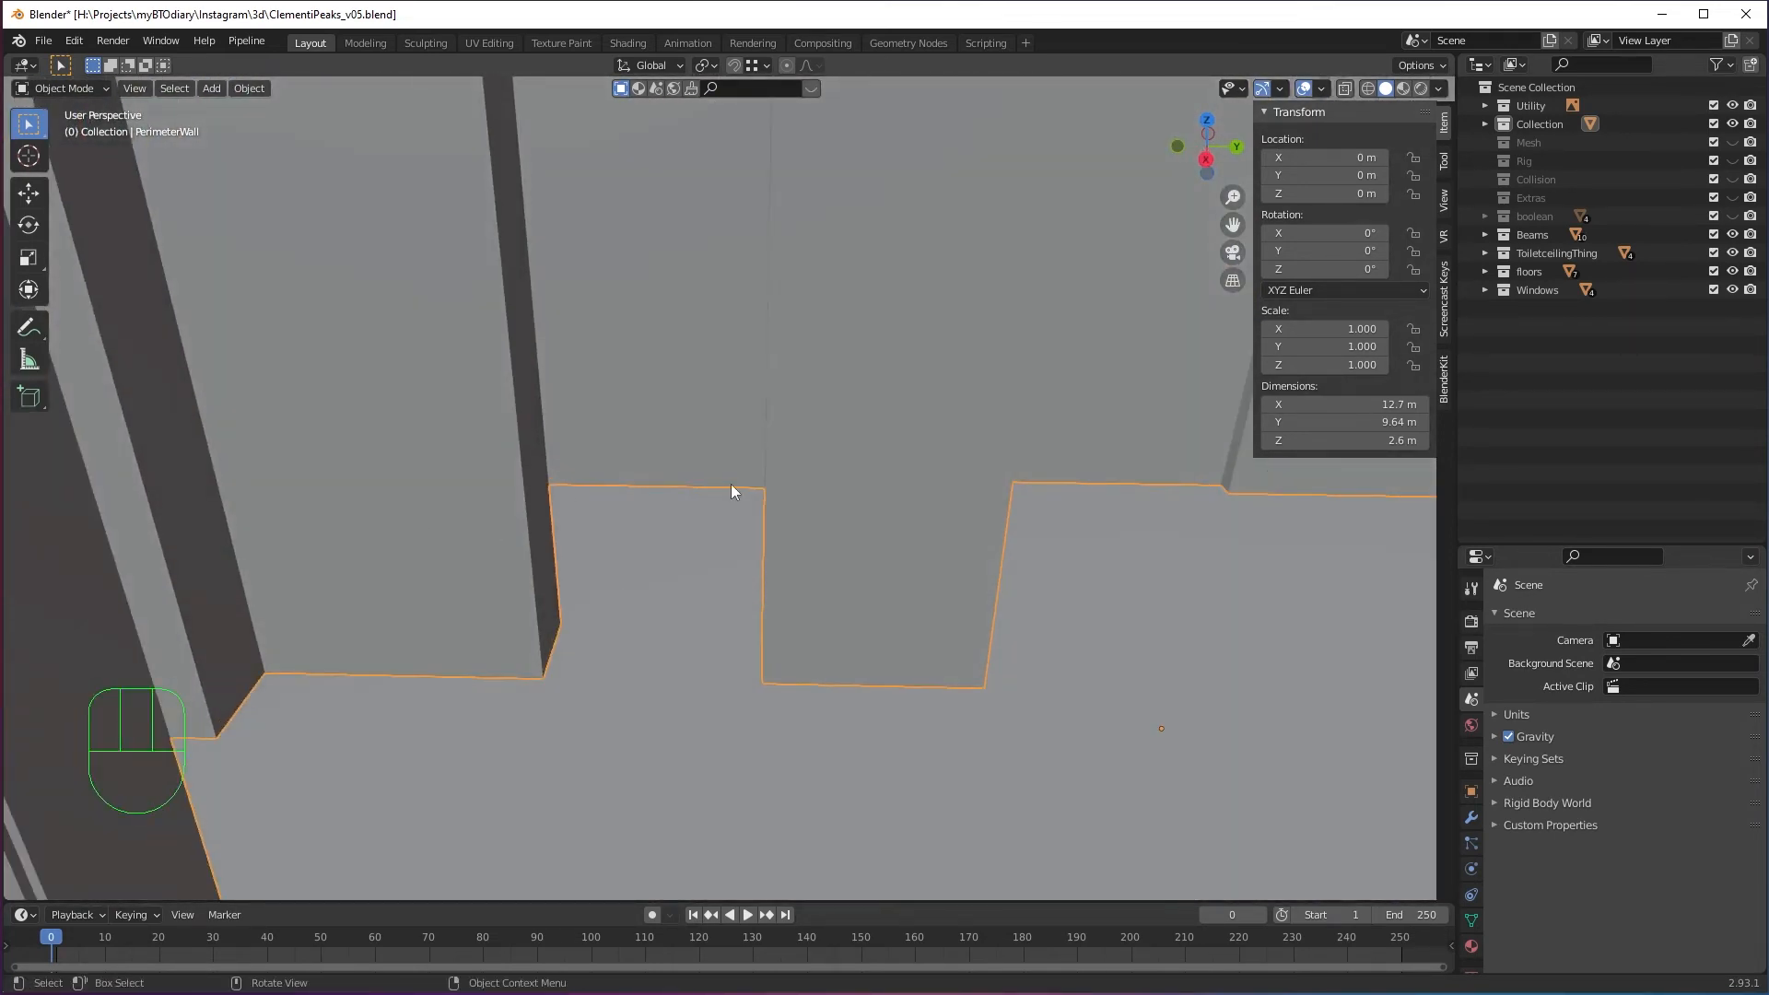
middle_drag(894, 608, 577, 548)
scroll(599, 571, up, 1)
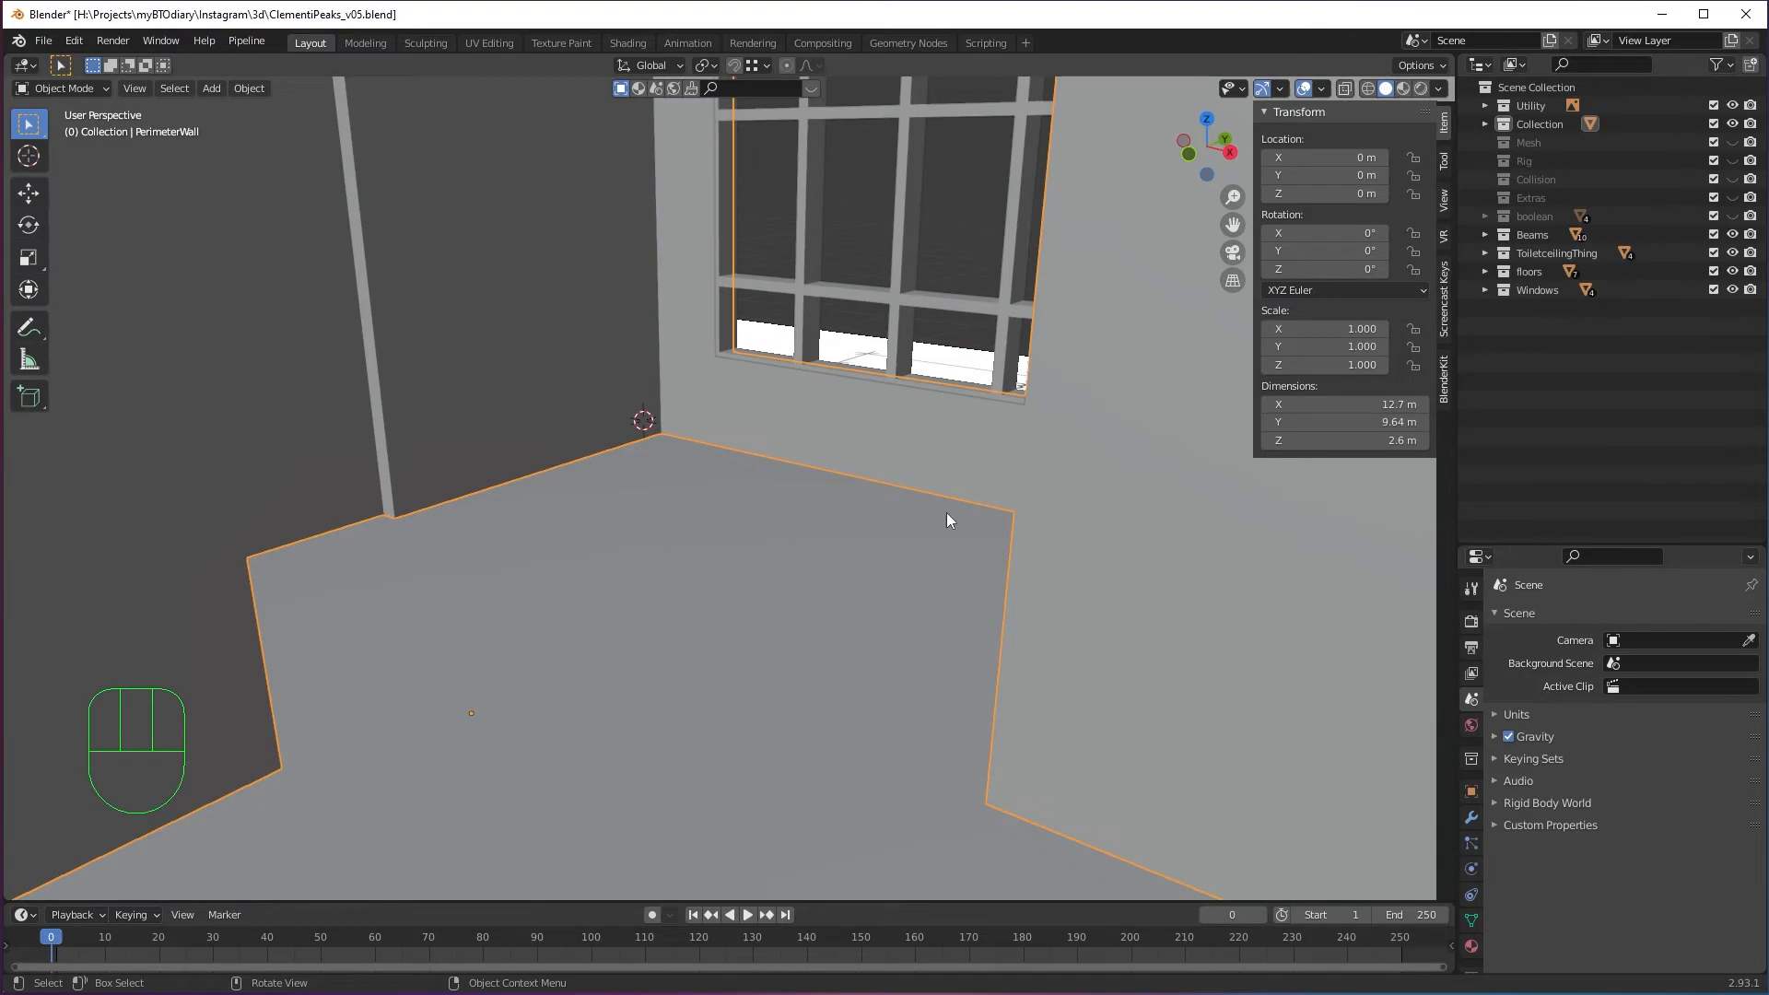
Examine the whole apartment from above and around its outer walls, keeping the perimeter wall selected.
scroll(943, 522, down, 8)
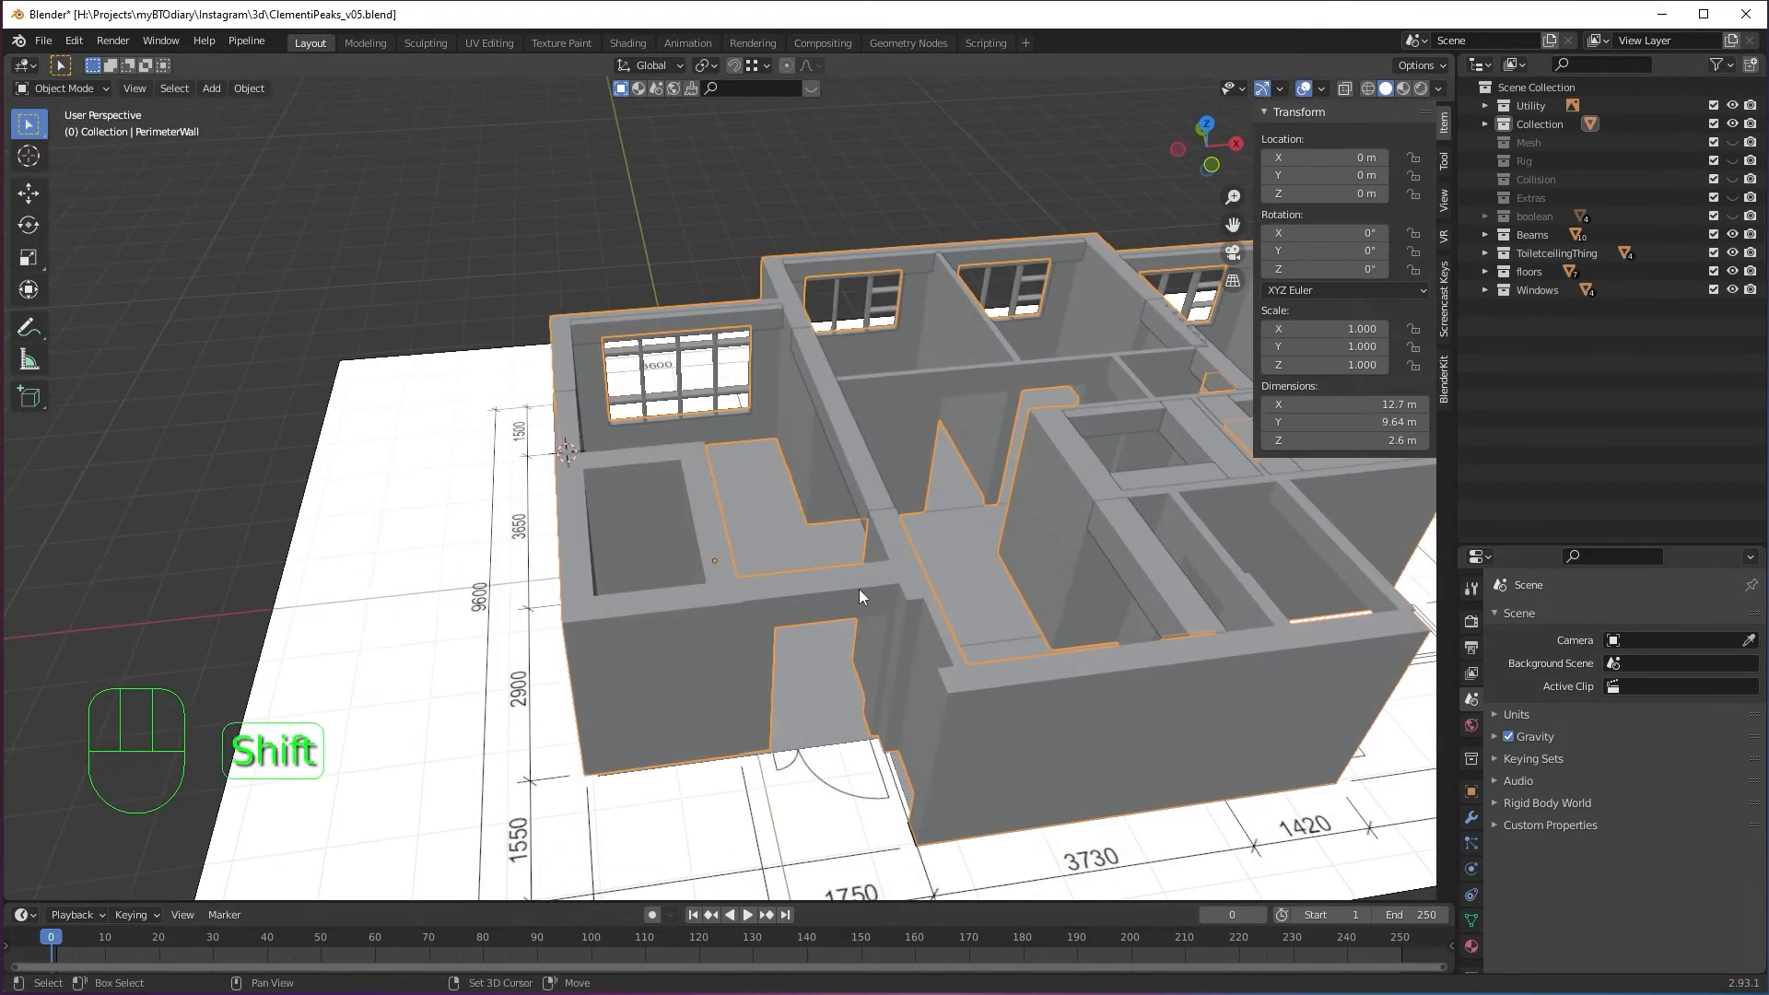
middle_drag(858, 589, 963, 649)
scroll(798, 610, up, 3)
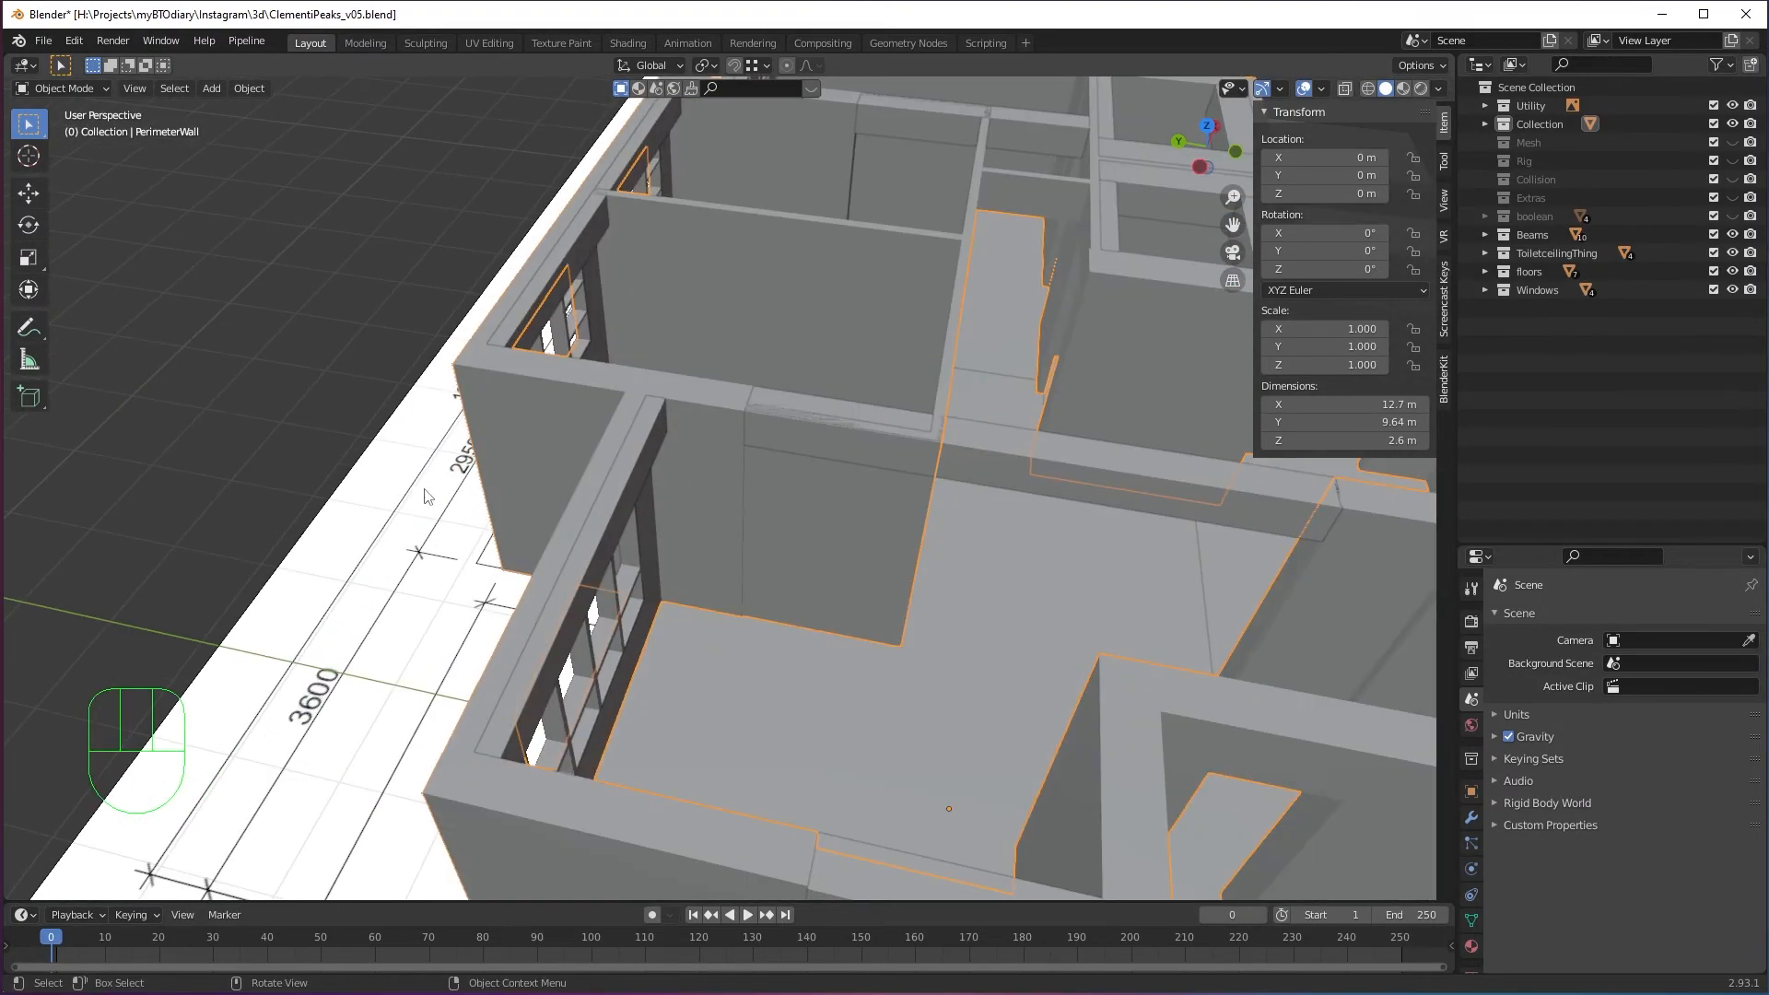
click(424, 488)
click(555, 406)
middle_drag(608, 435, 1037, 529)
scroll(901, 573, down, 4)
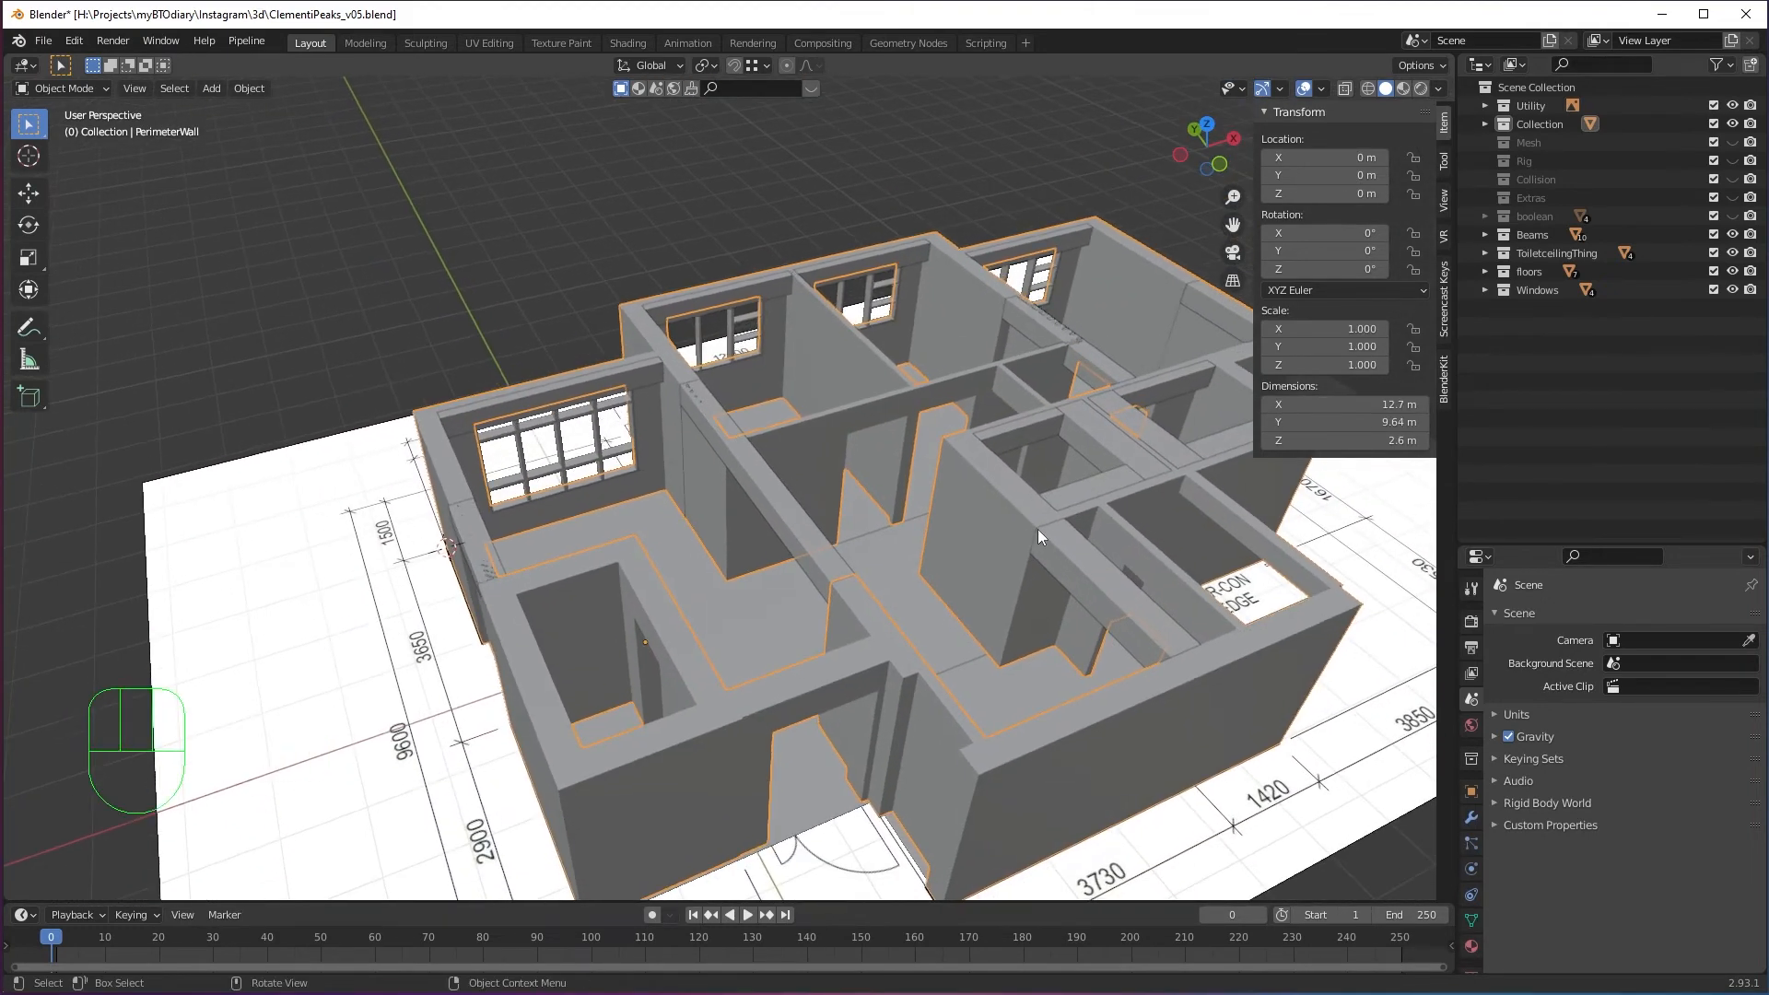
shift+middle_drag(809, 544, 943, 488)
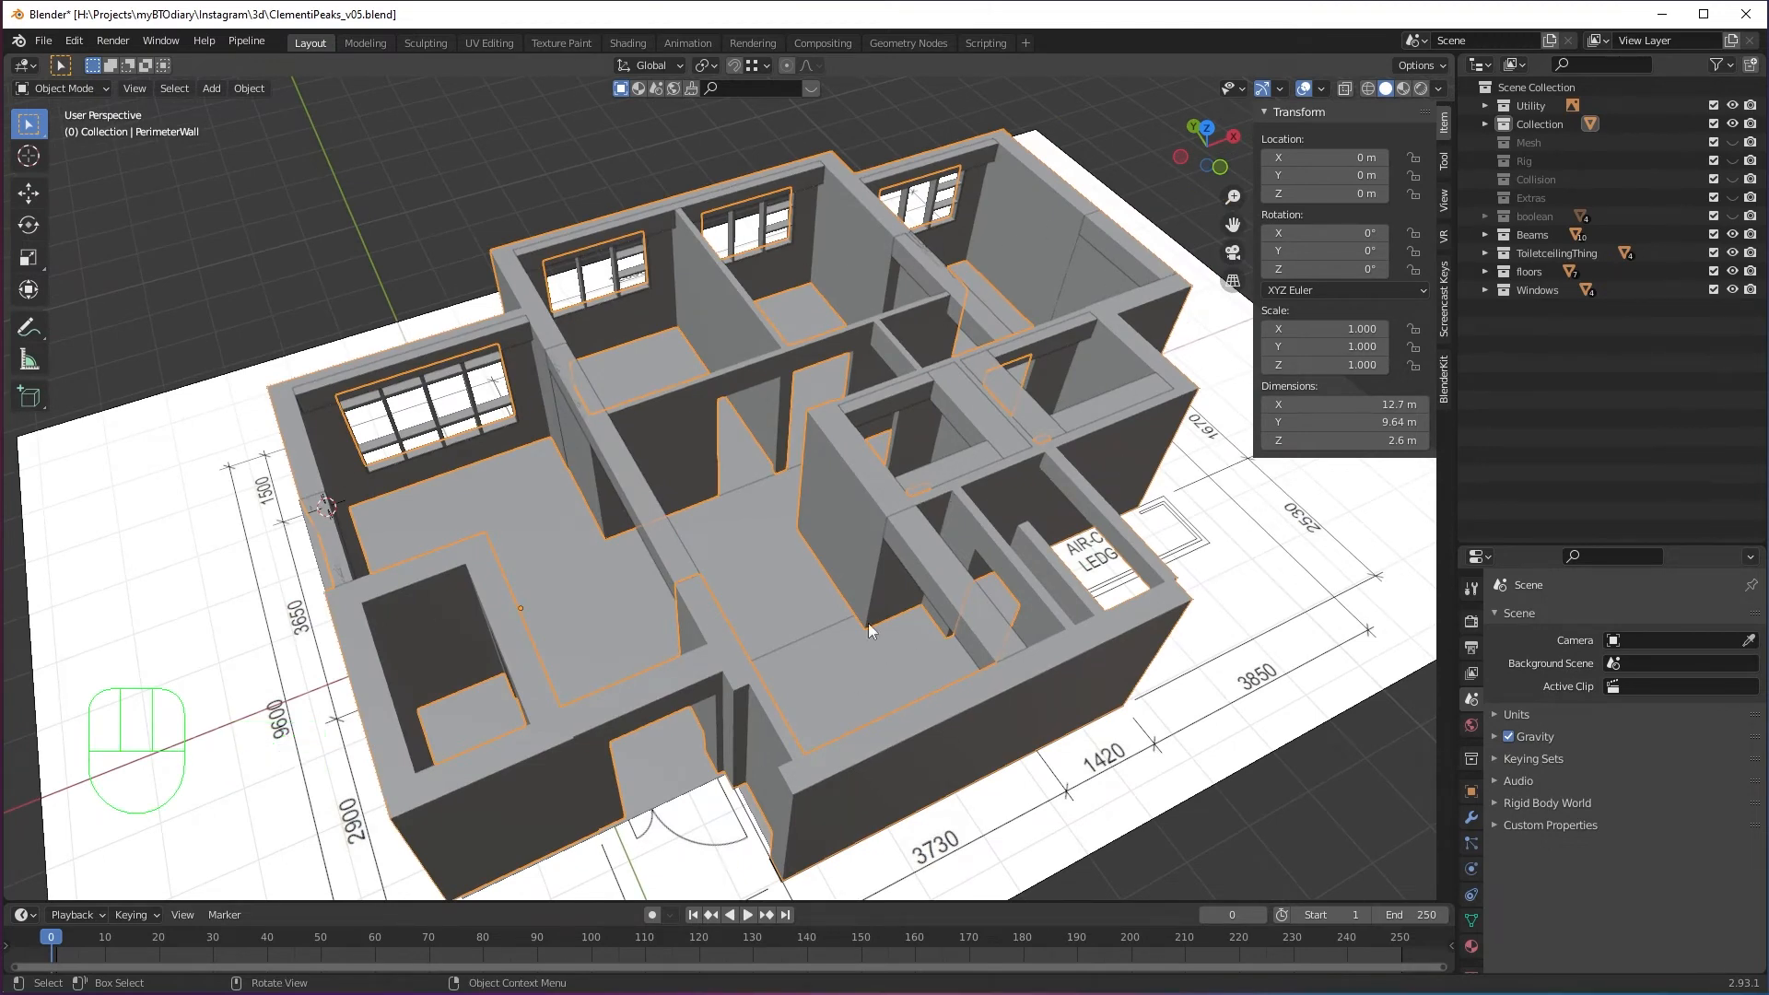
middle_drag(867, 623, 754, 351)
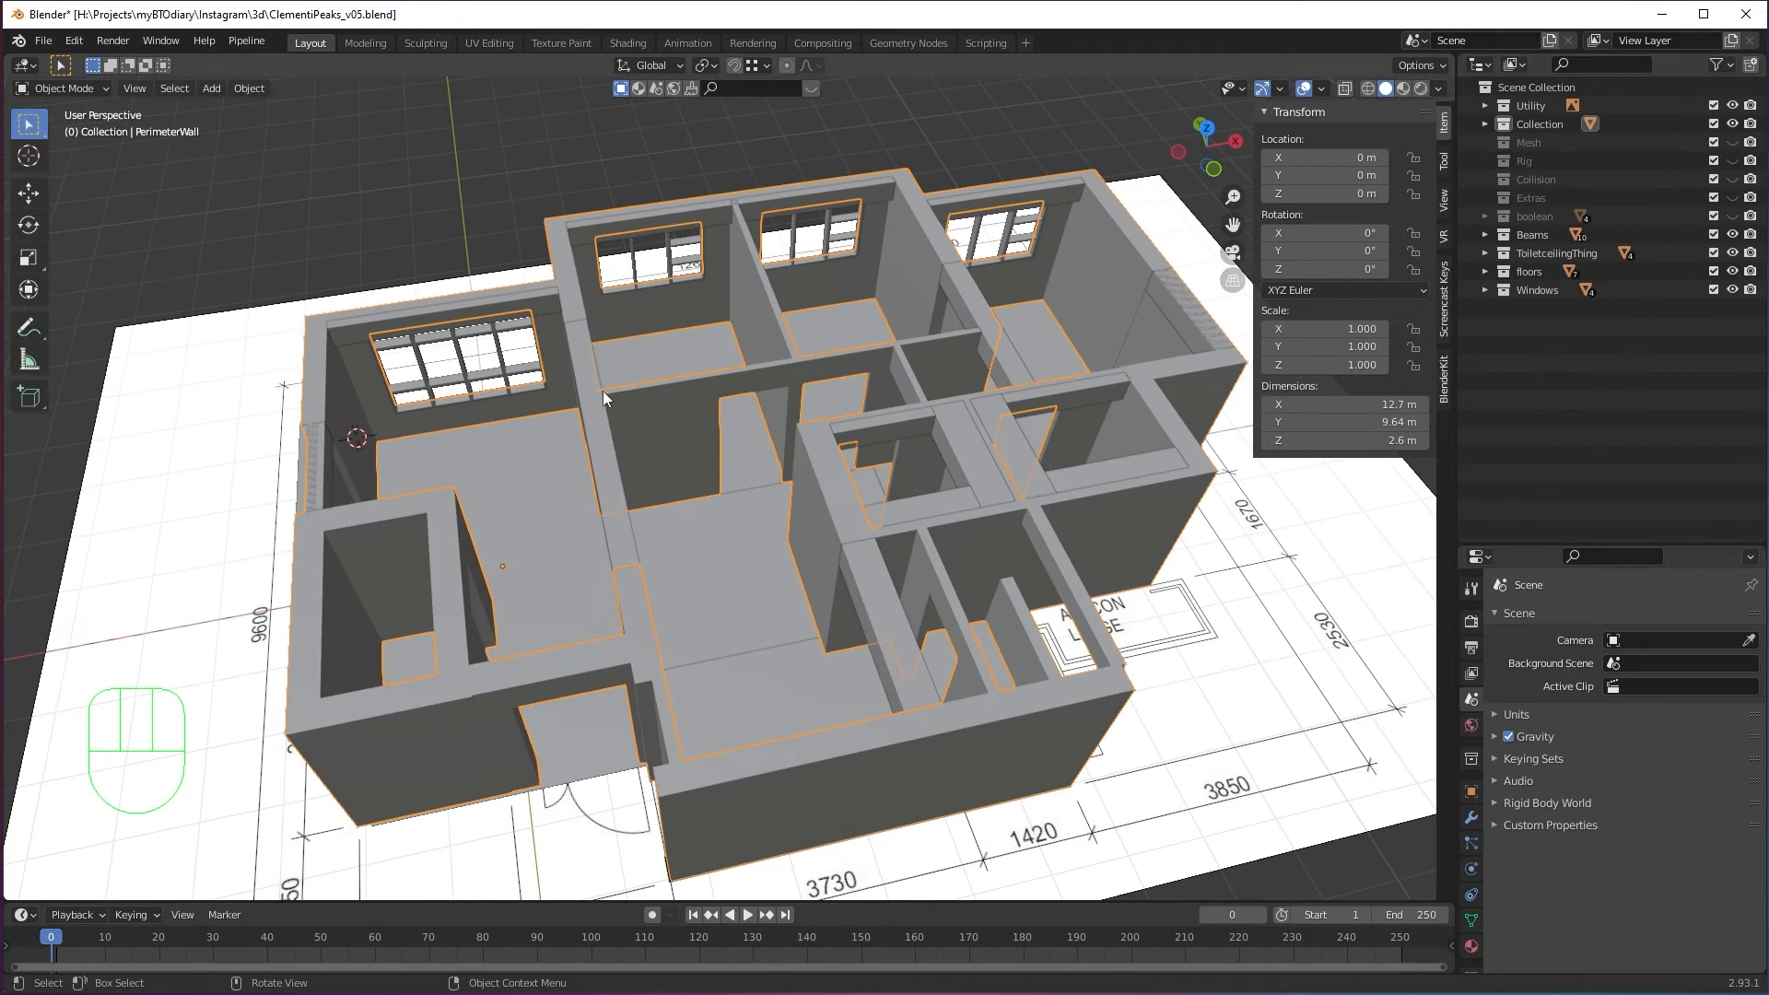
middle_drag(721, 538, 814, 523)
middle_drag(544, 543, 838, 550)
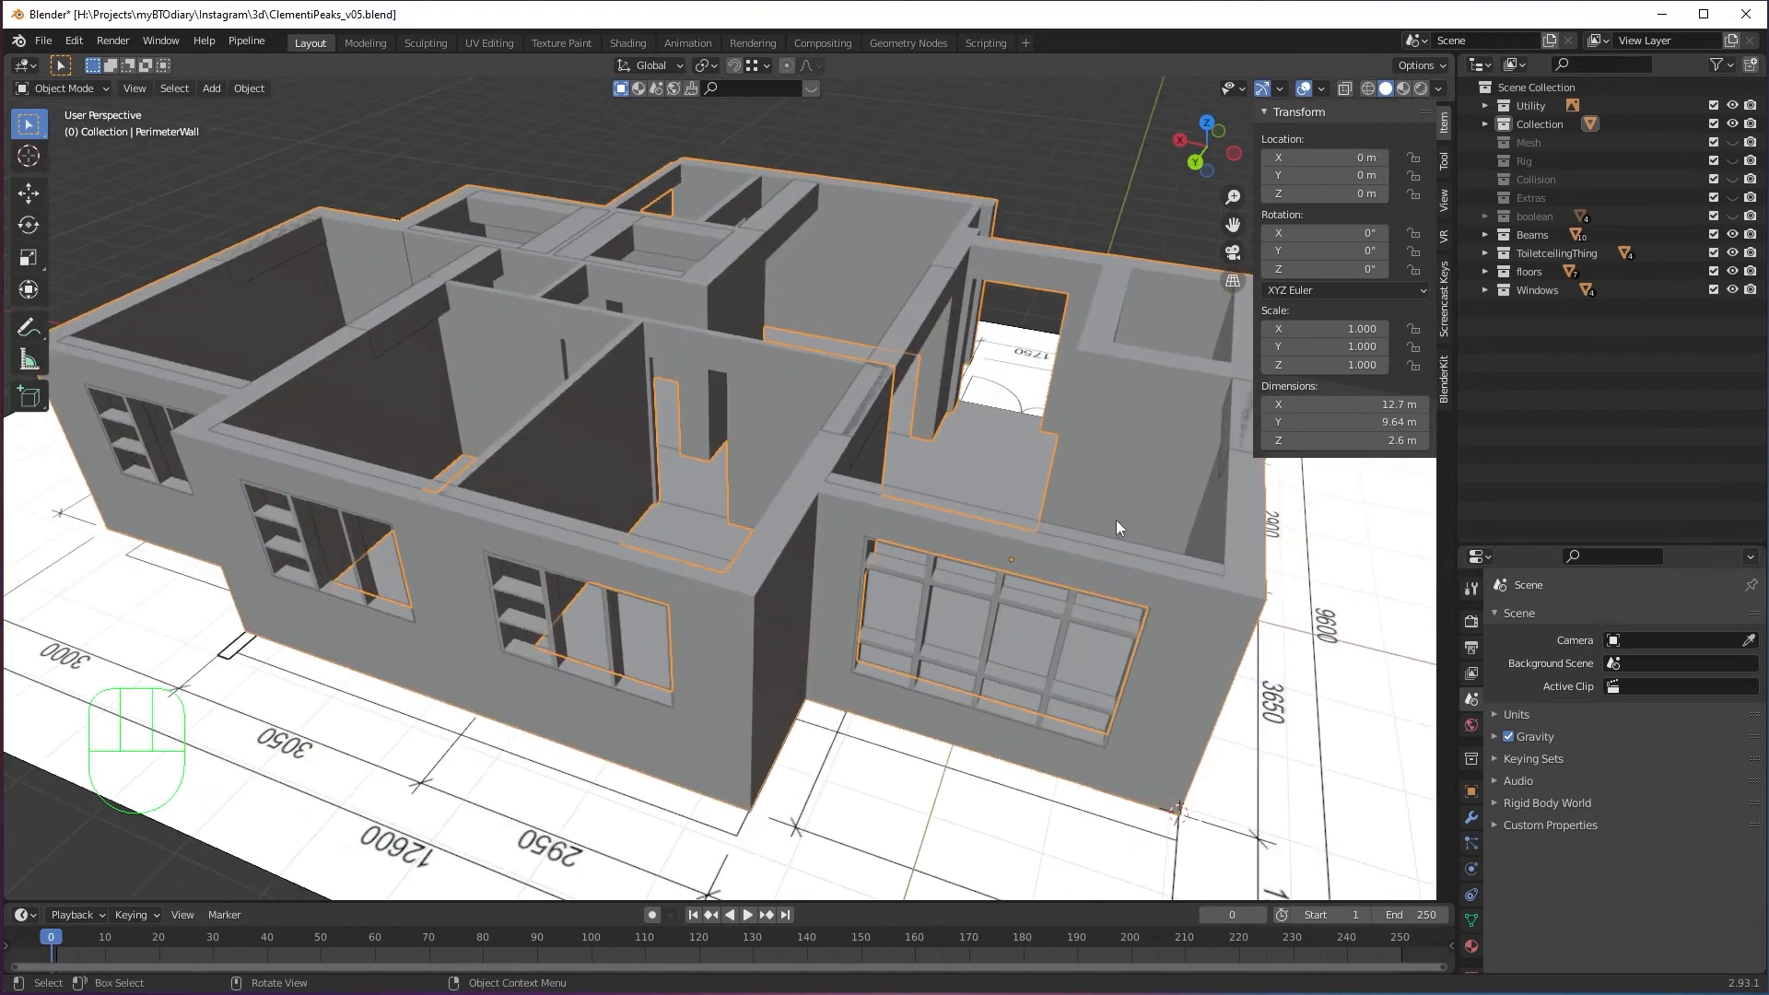
middle_drag(1116, 527, 737, 566)
middle_drag(960, 556, 716, 559)
scroll(716, 558, down, 4)
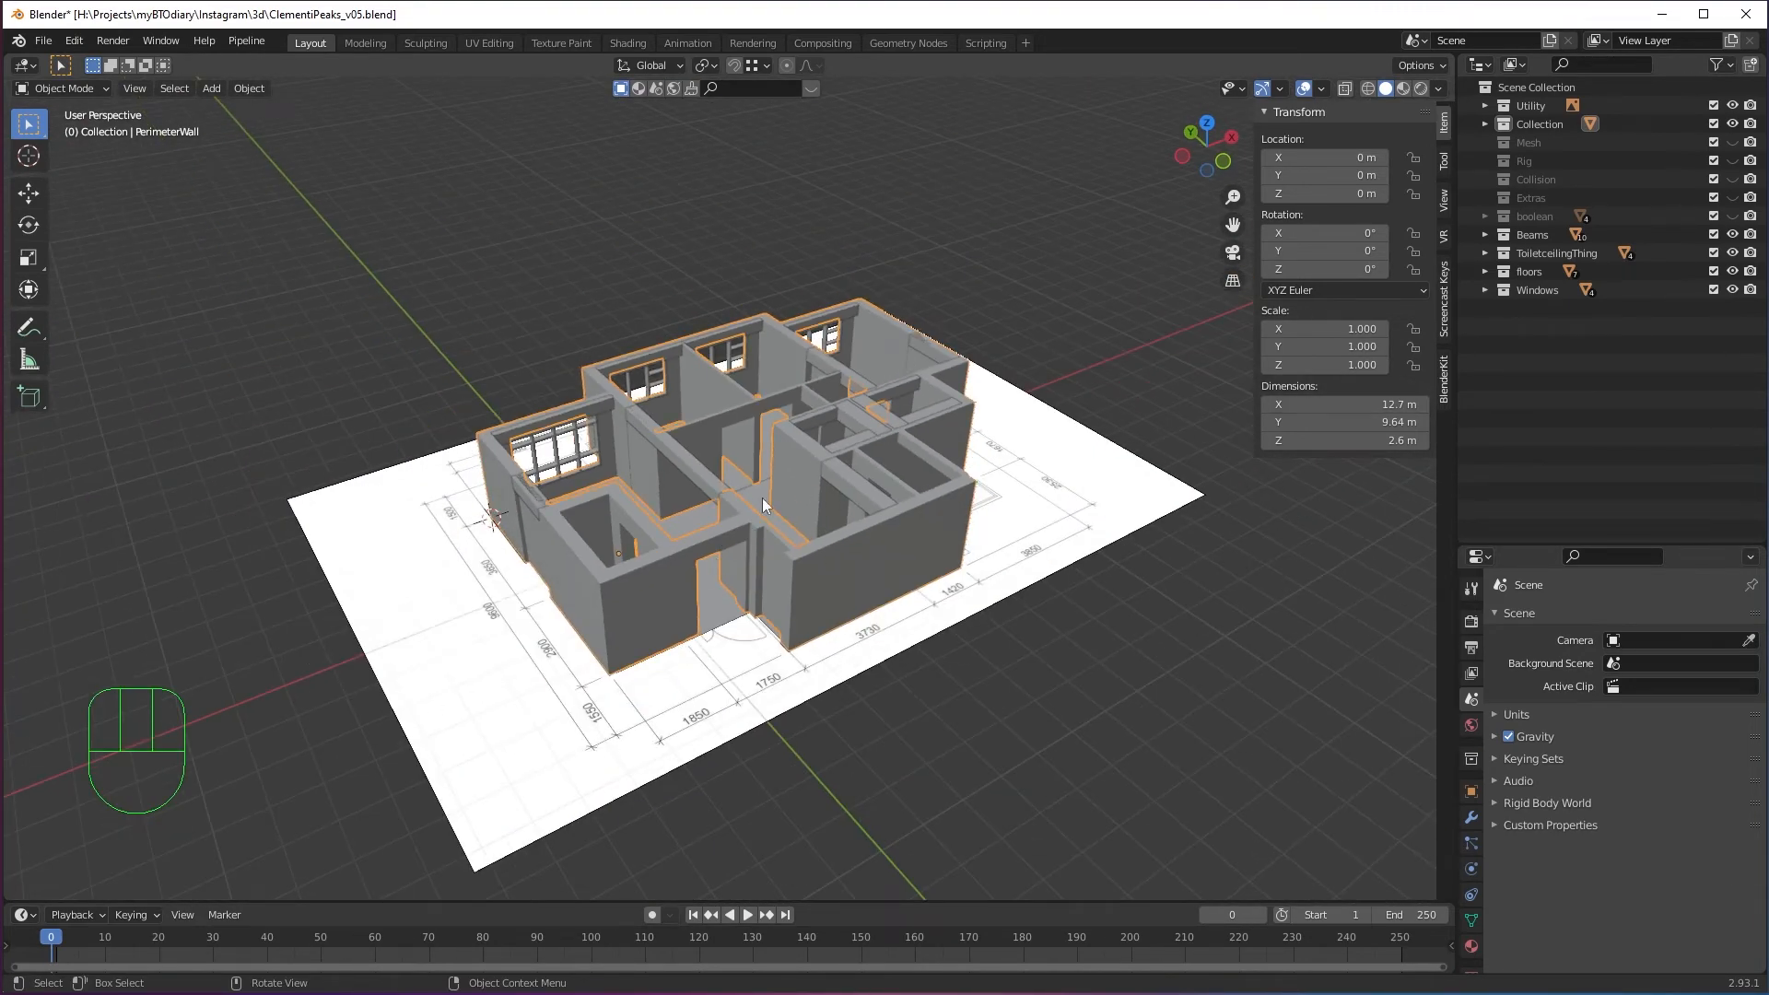
Examine the large windowed room and the entrance side closely, and reselect the perimeter wall.
scroll(762, 505, up, 4)
middle_drag(874, 477, 1103, 544)
scroll(993, 583, up, 4)
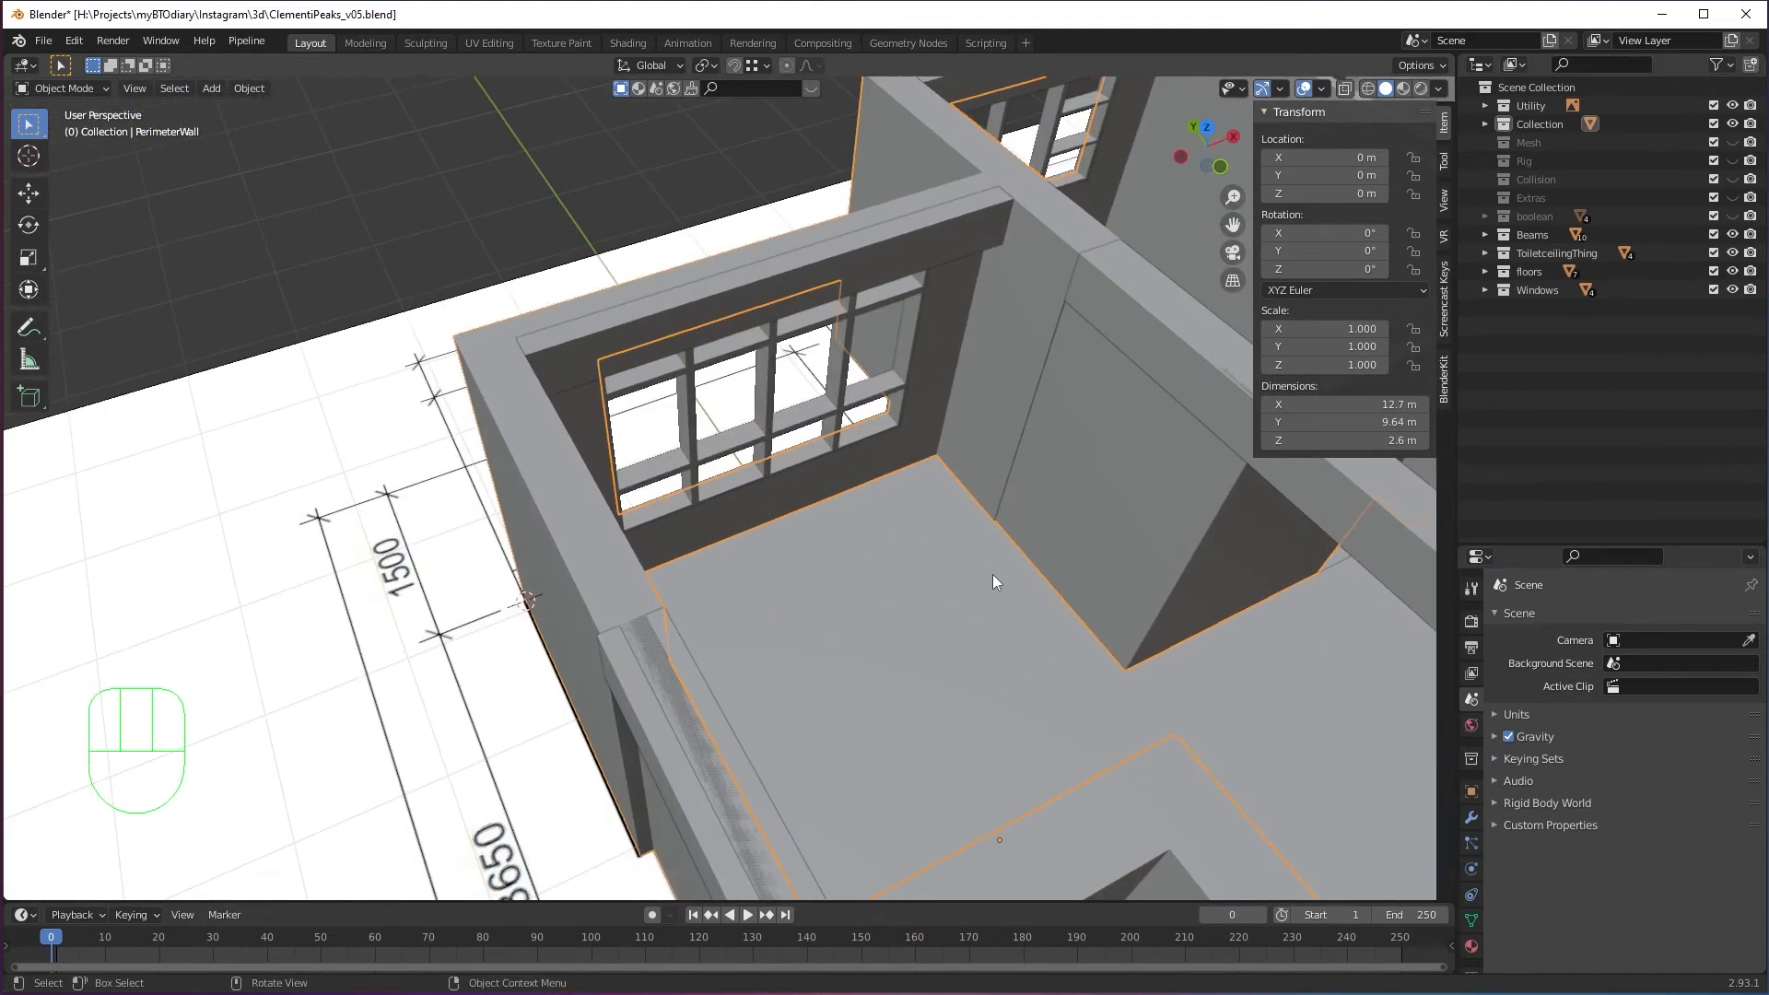
shift+middle_drag(994, 577, 785, 450)
middle_drag(901, 517, 865, 527)
scroll(931, 492, down, 5)
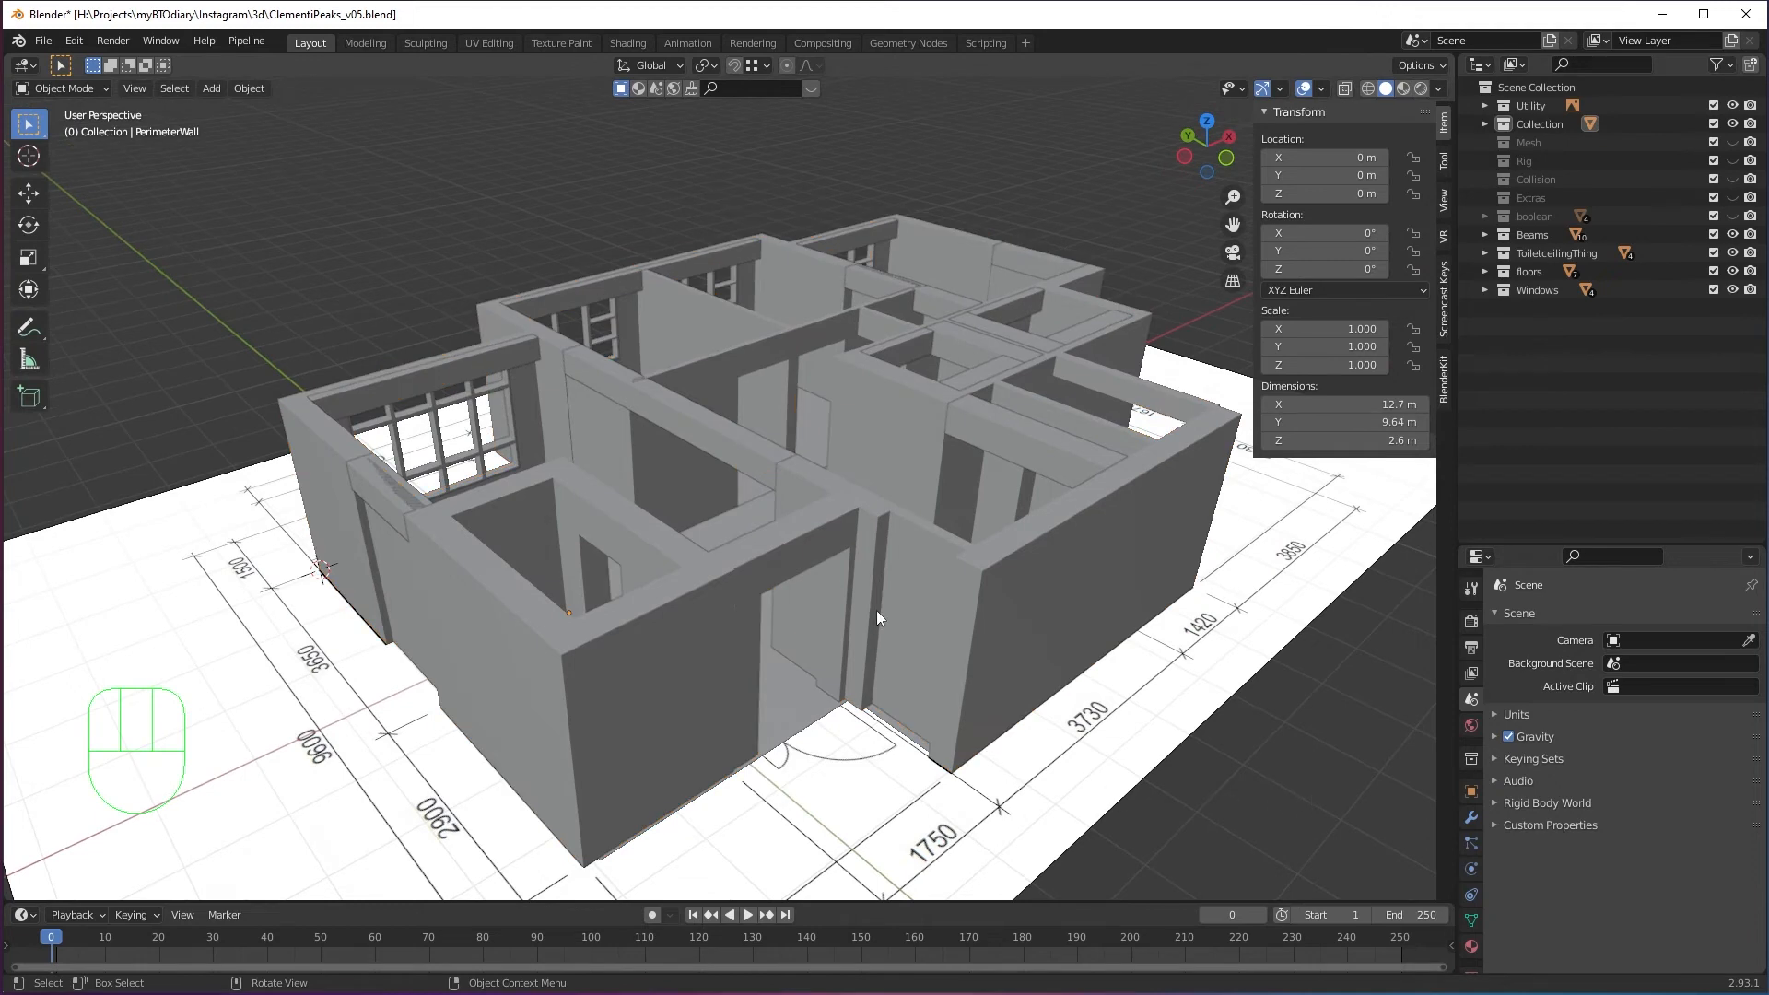
middle_drag(851, 578, 931, 593)
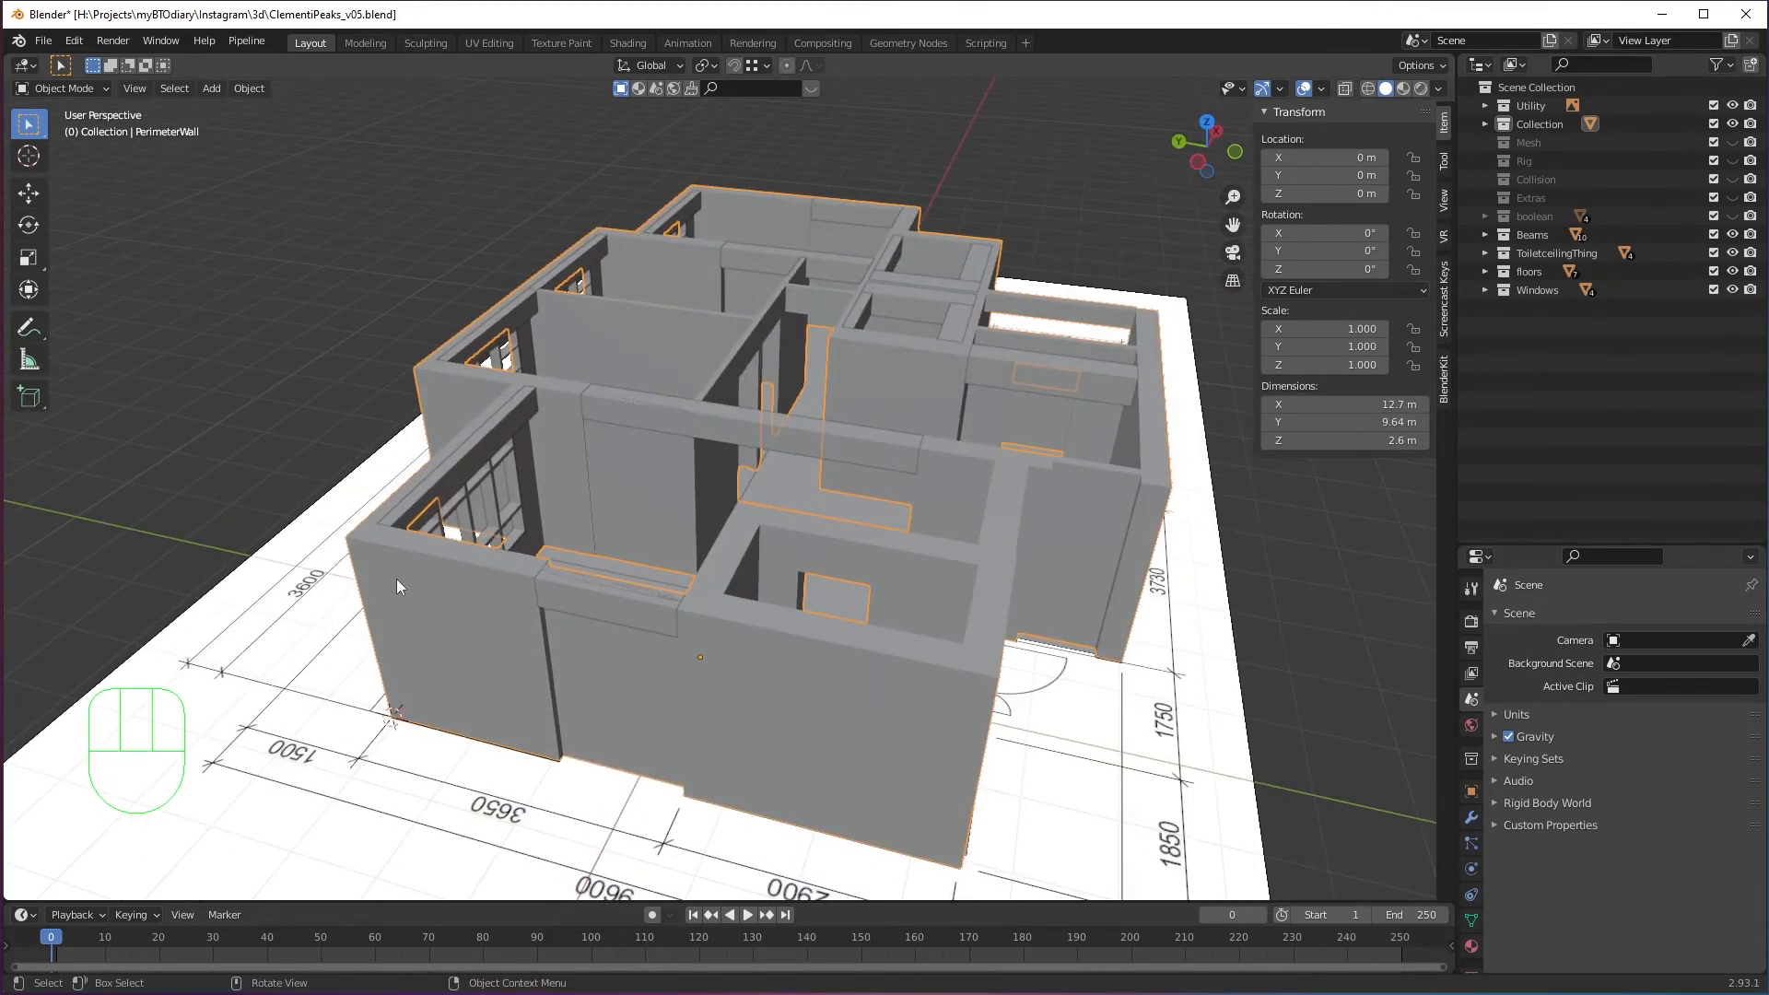
click(377, 561)
click(1087, 510)
mouse_move(1087, 510)
middle_down()
mouse_move(1126, 525)
mouse_move(1082, 532)
middle_up()
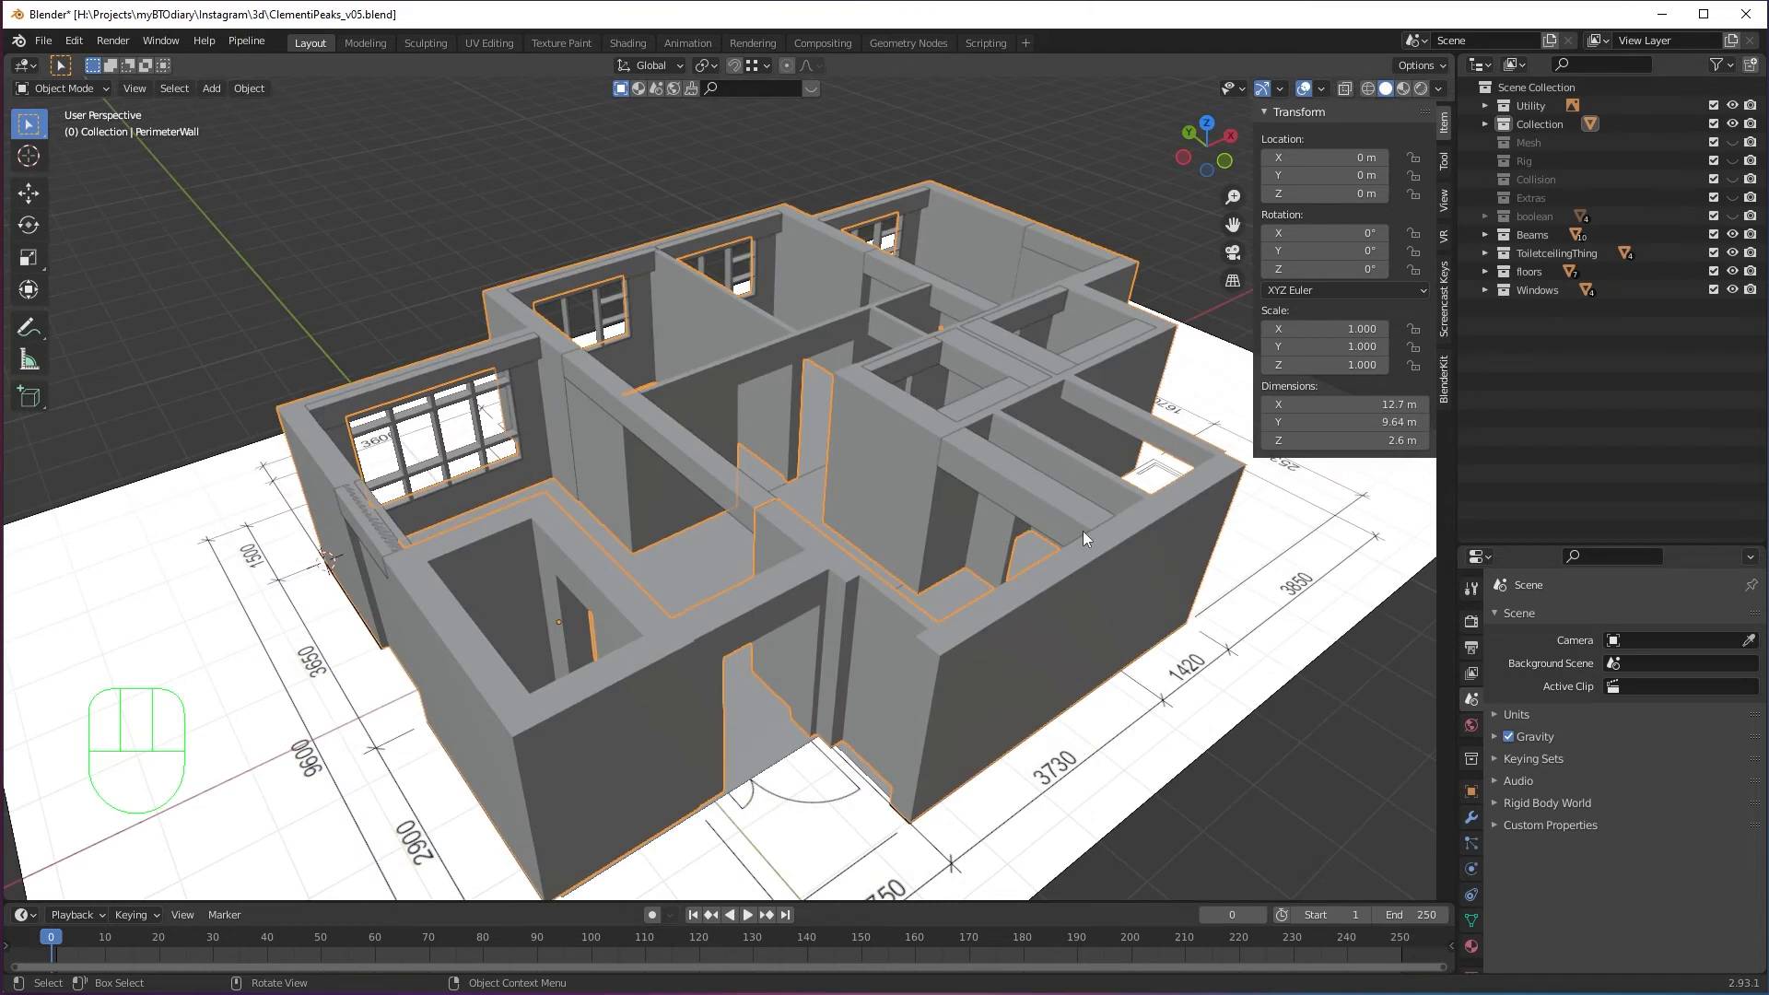
Isolate the perimeter wall in local view to examine its rooms and openings, and return to the full scene.
key(KP_Divide)
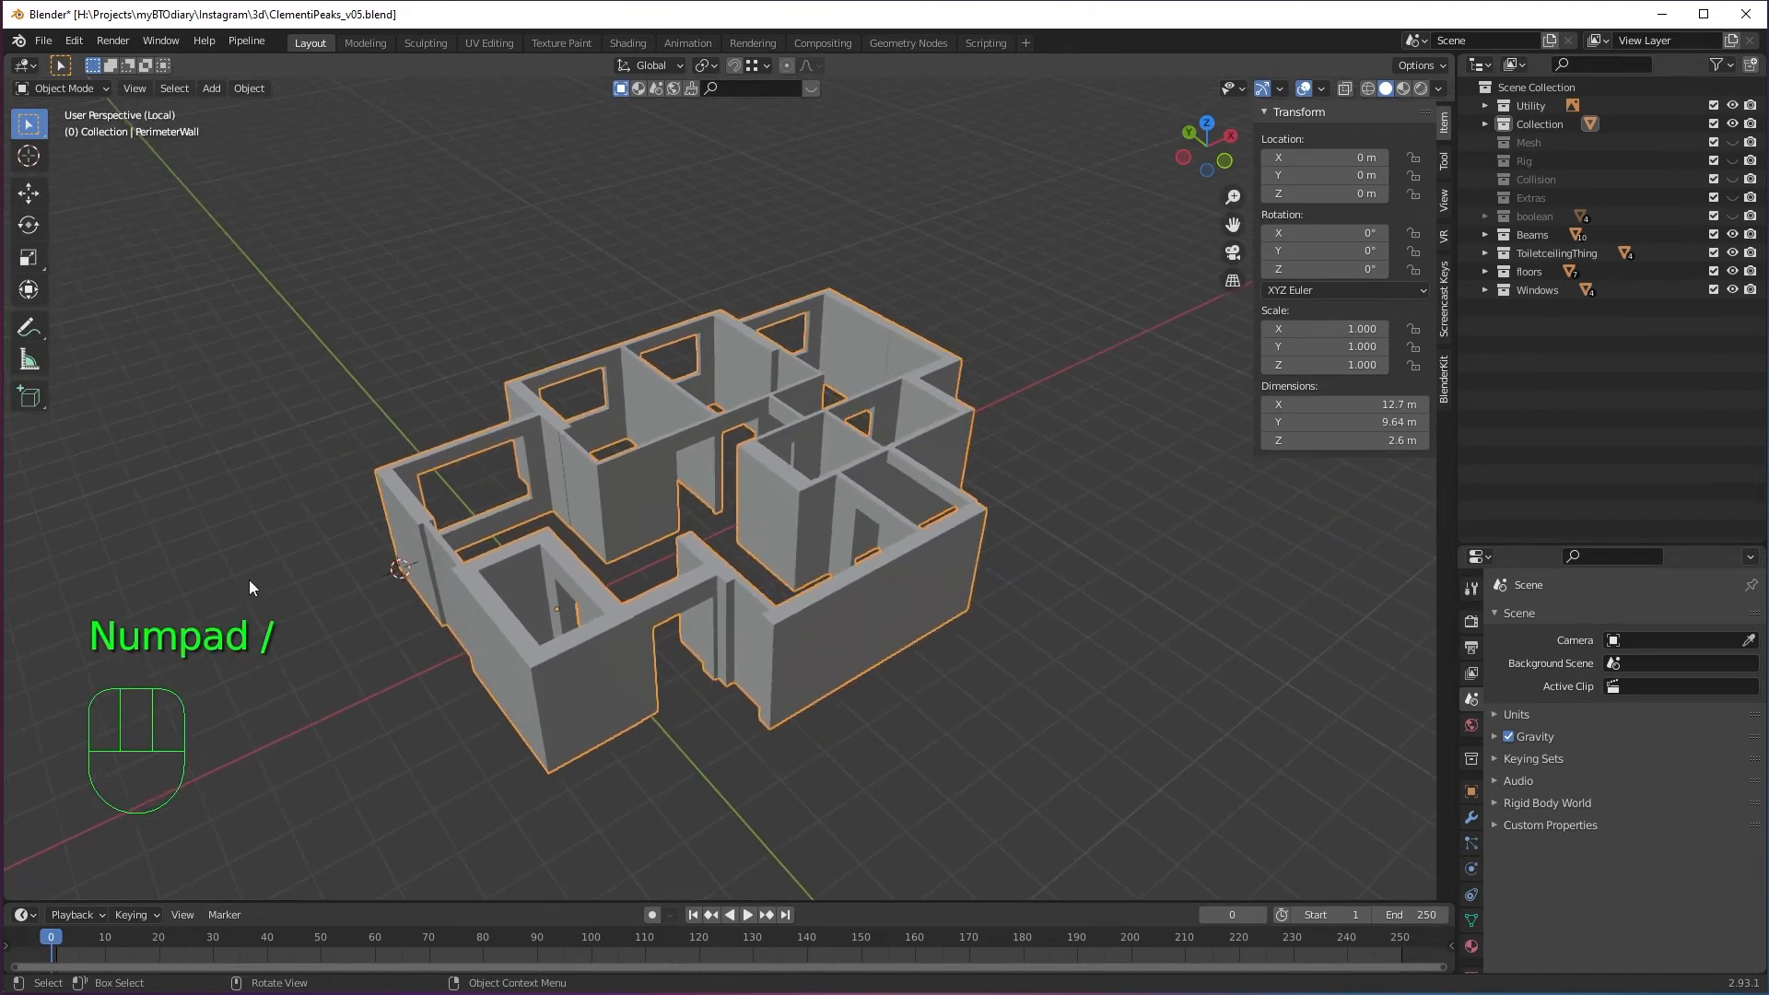
scroll(854, 579, up, 4)
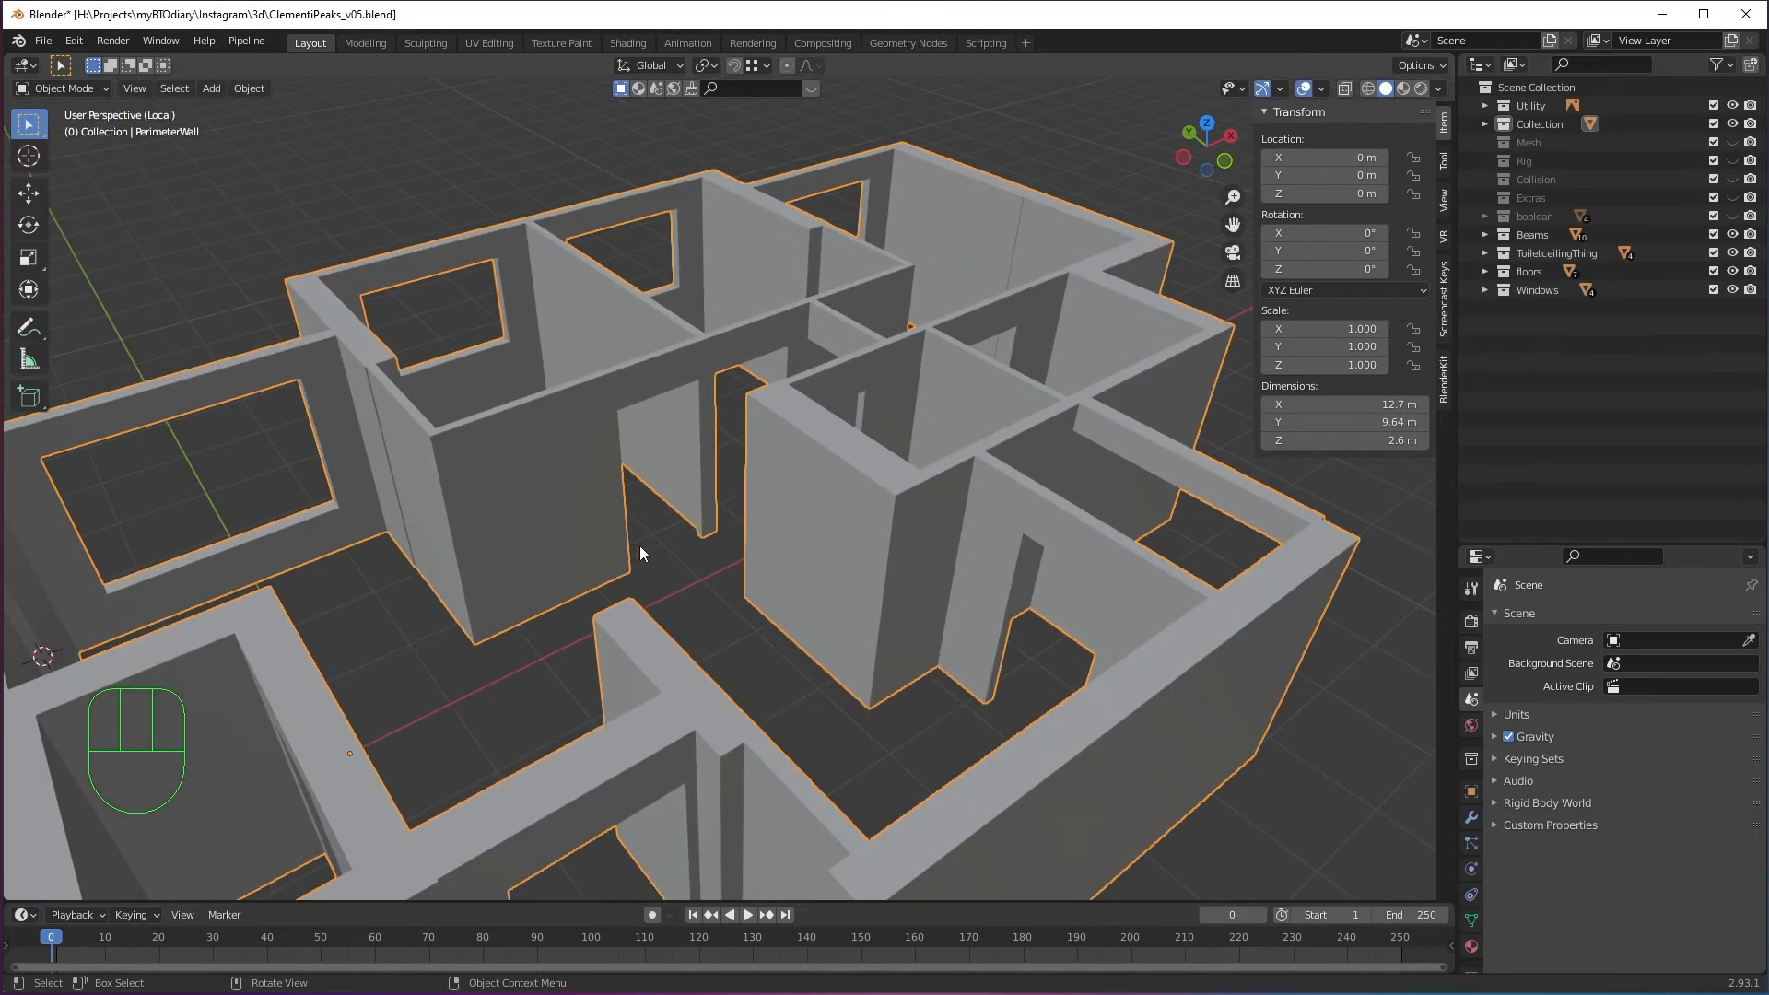
shift+middle_drag(640, 546, 1031, 479)
scroll(864, 633, up, 4)
middle_drag(864, 634, 867, 661)
scroll(889, 641, down, 5)
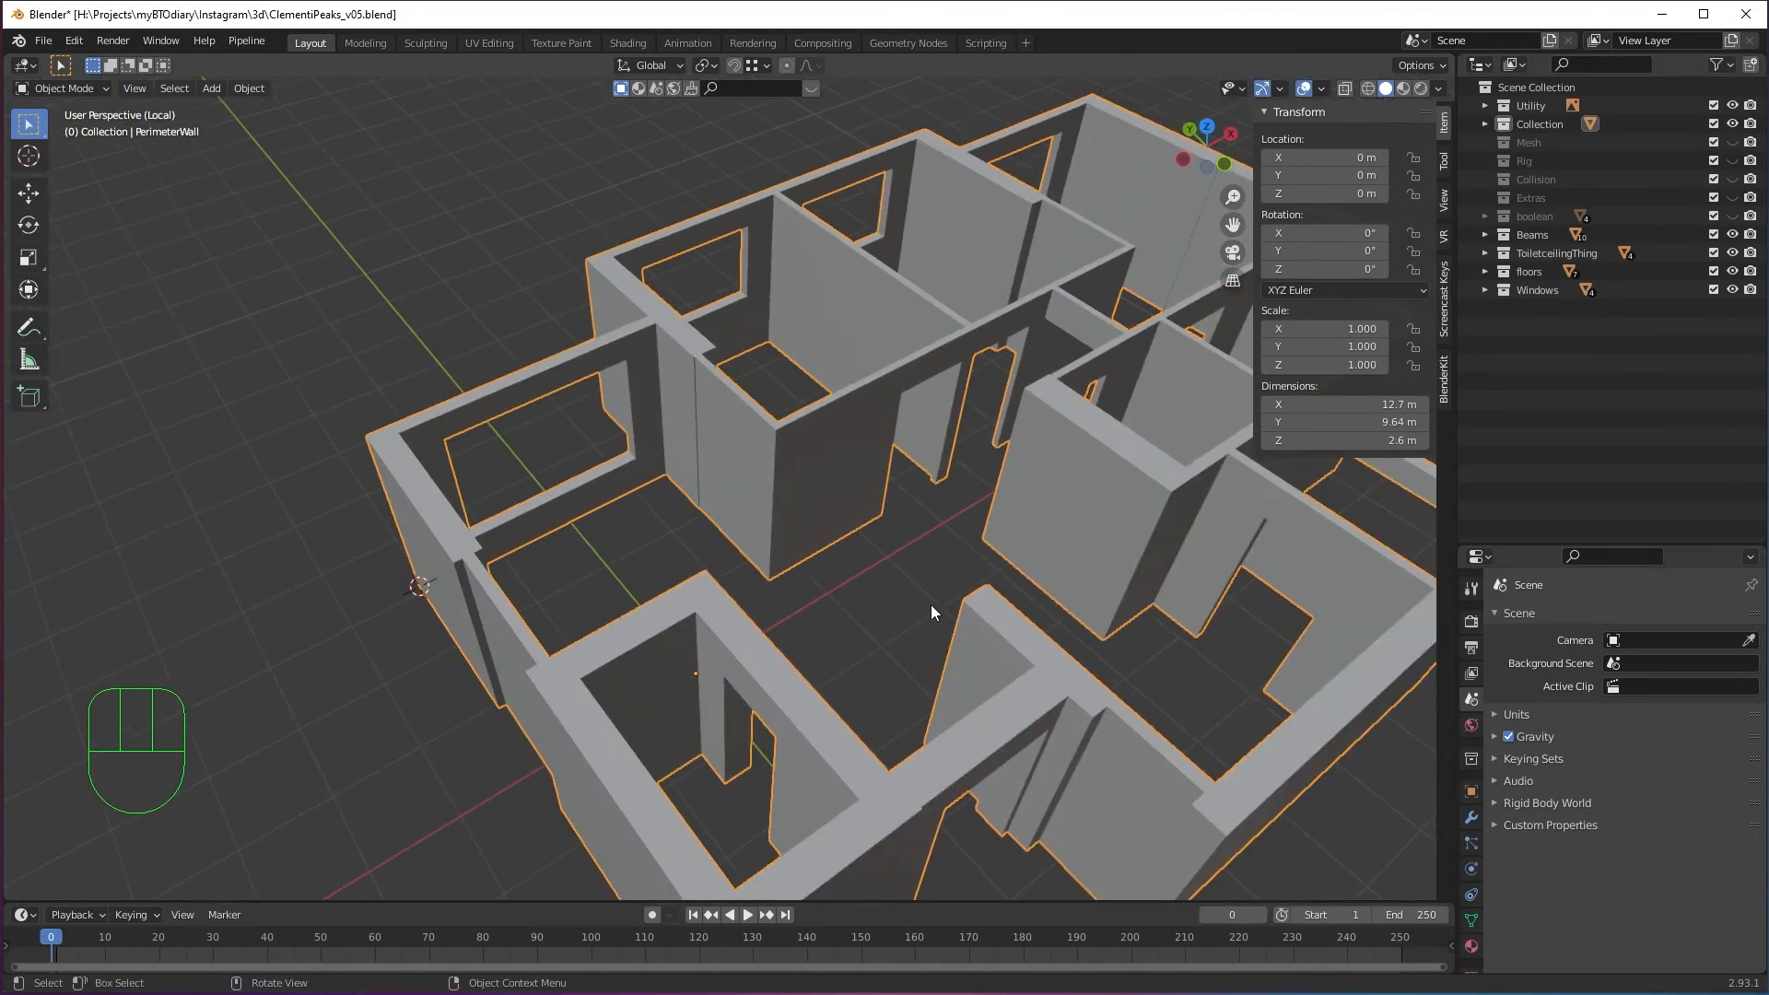
shift+middle_drag(991, 556, 894, 629)
click(786, 651)
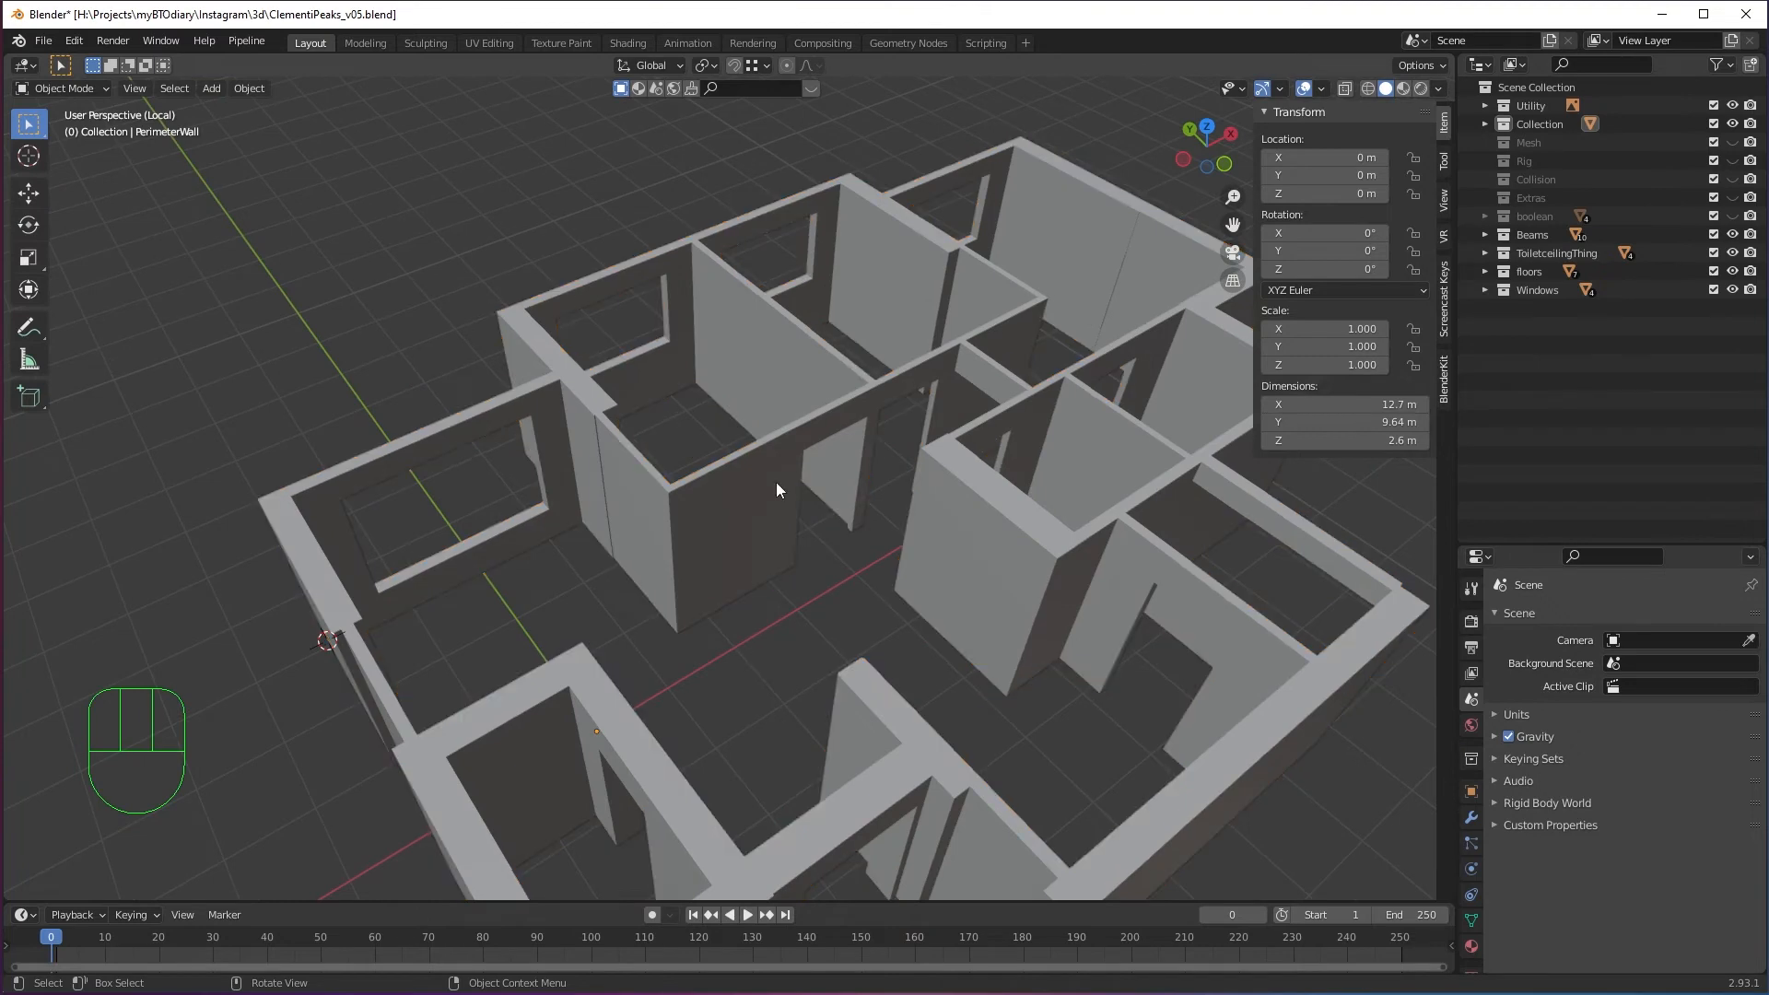
key(KP_Divide)
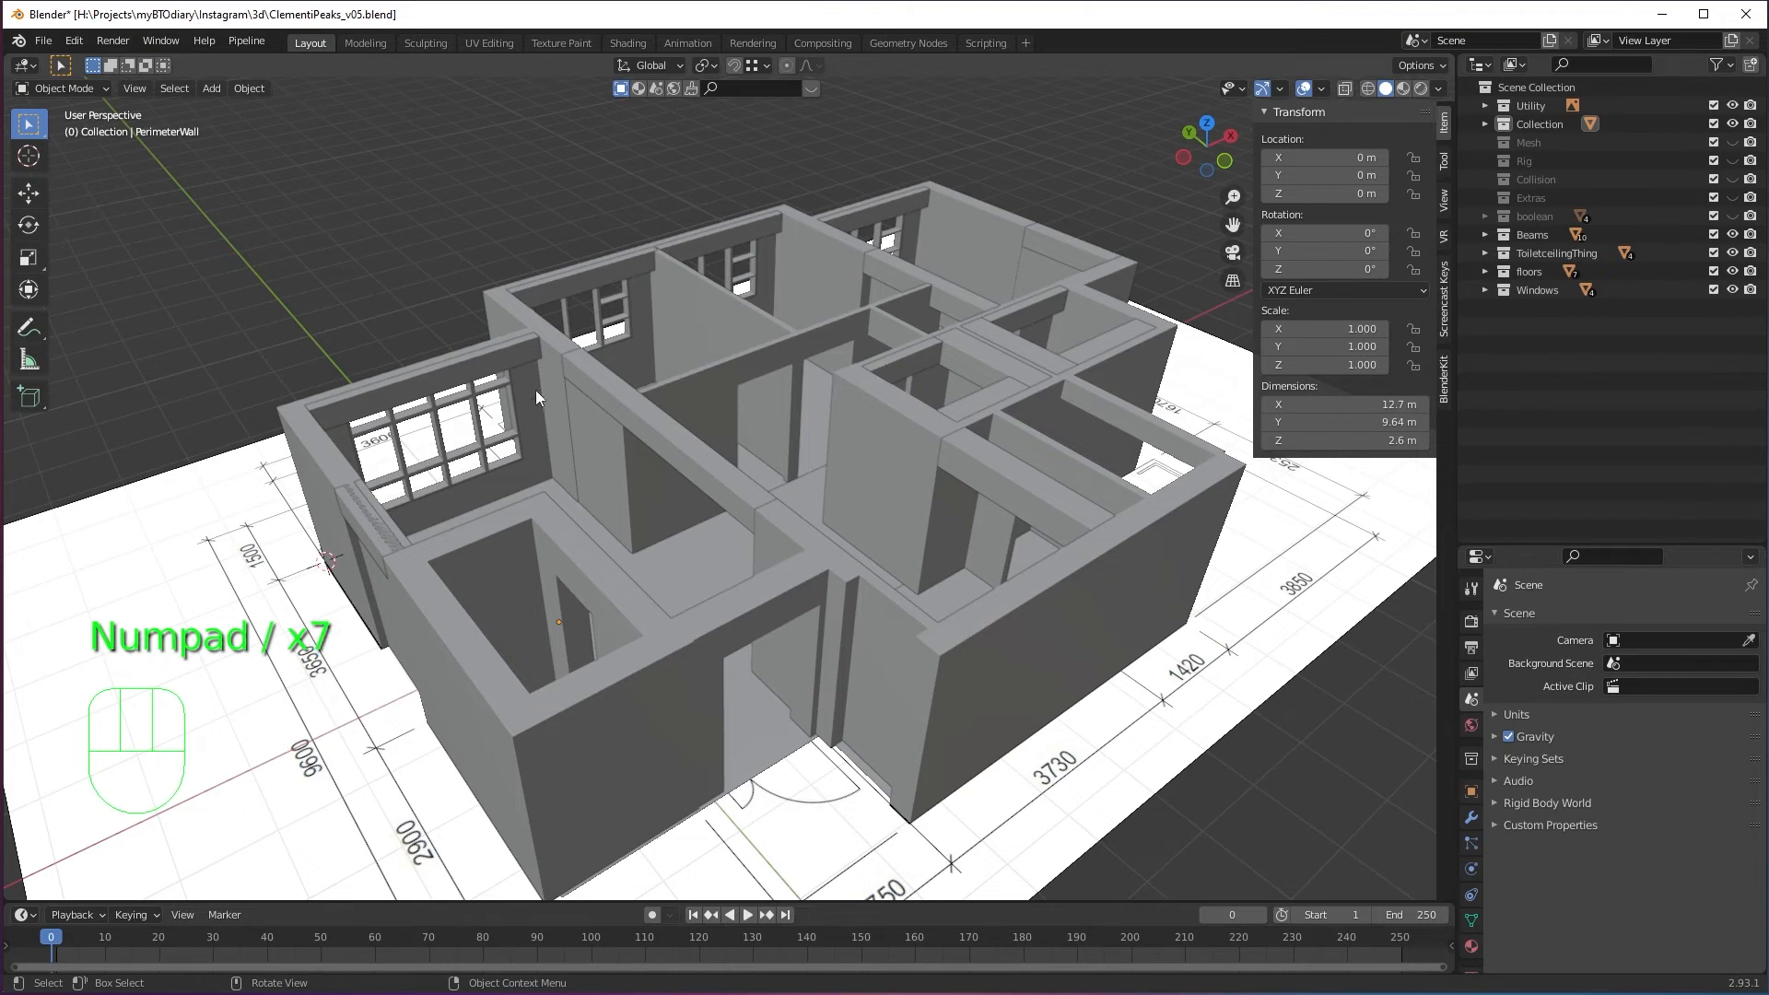
Select the perimeter wall and isolate it in local view, with the whole wall layout in sight.
click(553, 372)
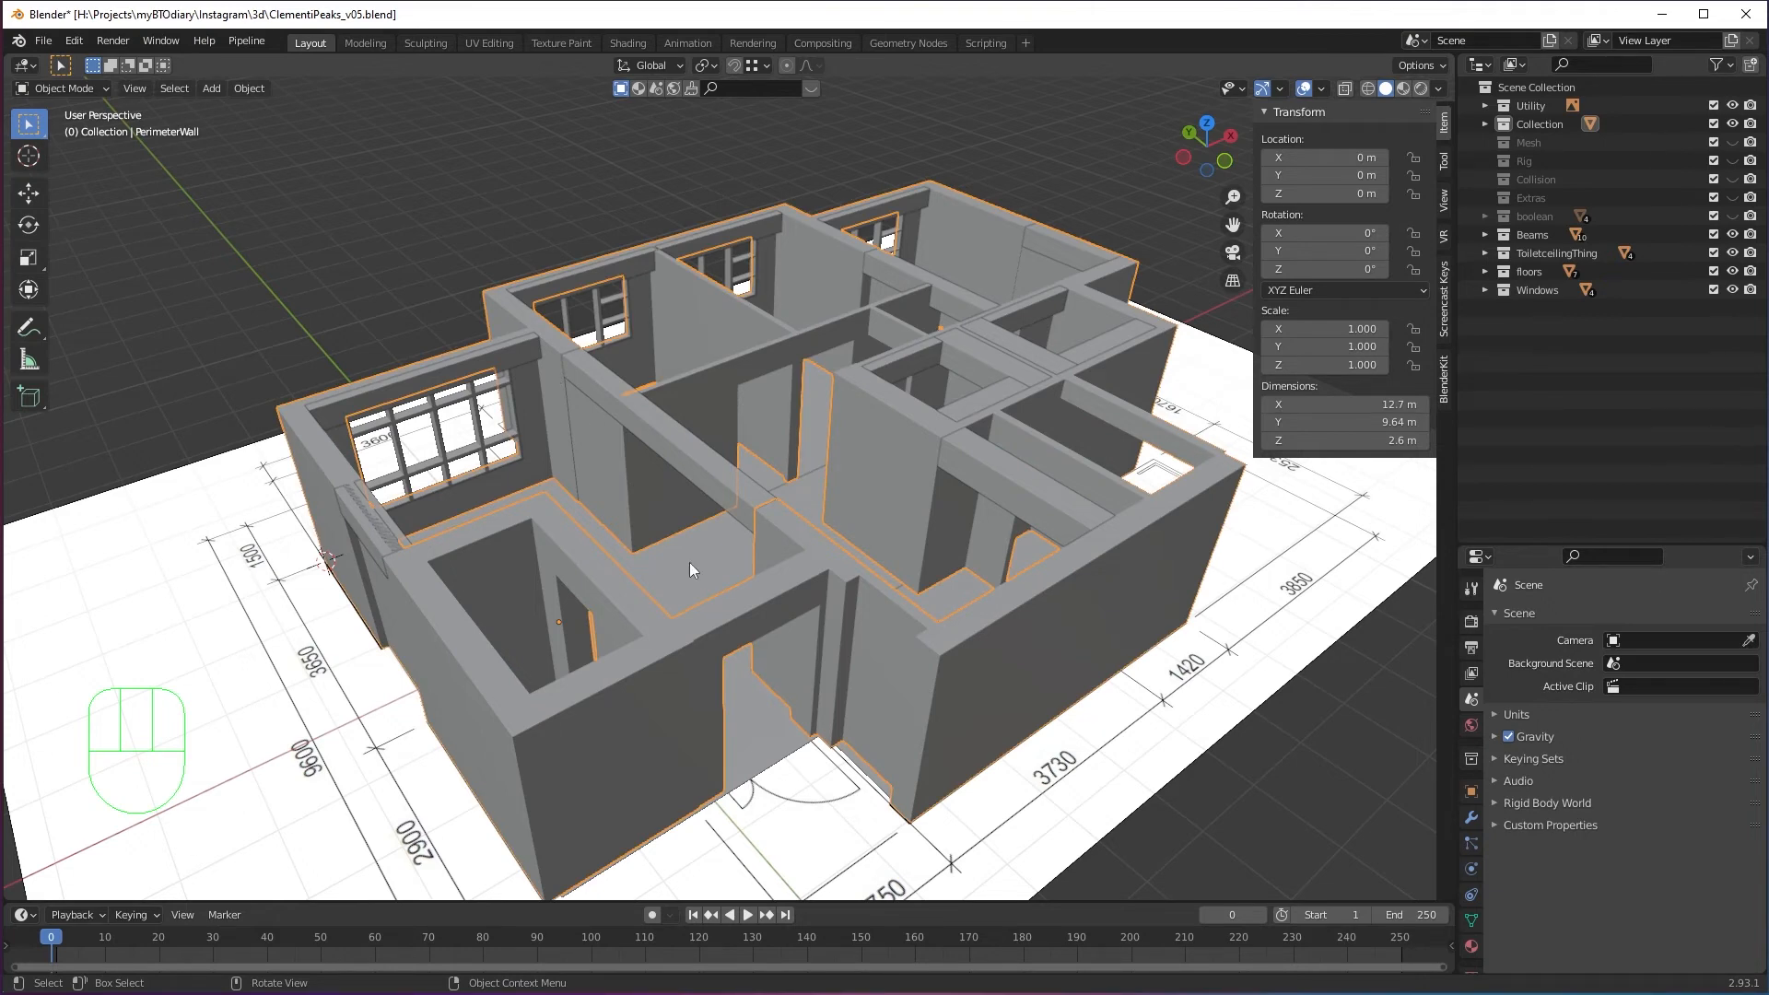
key(KP_Divide)
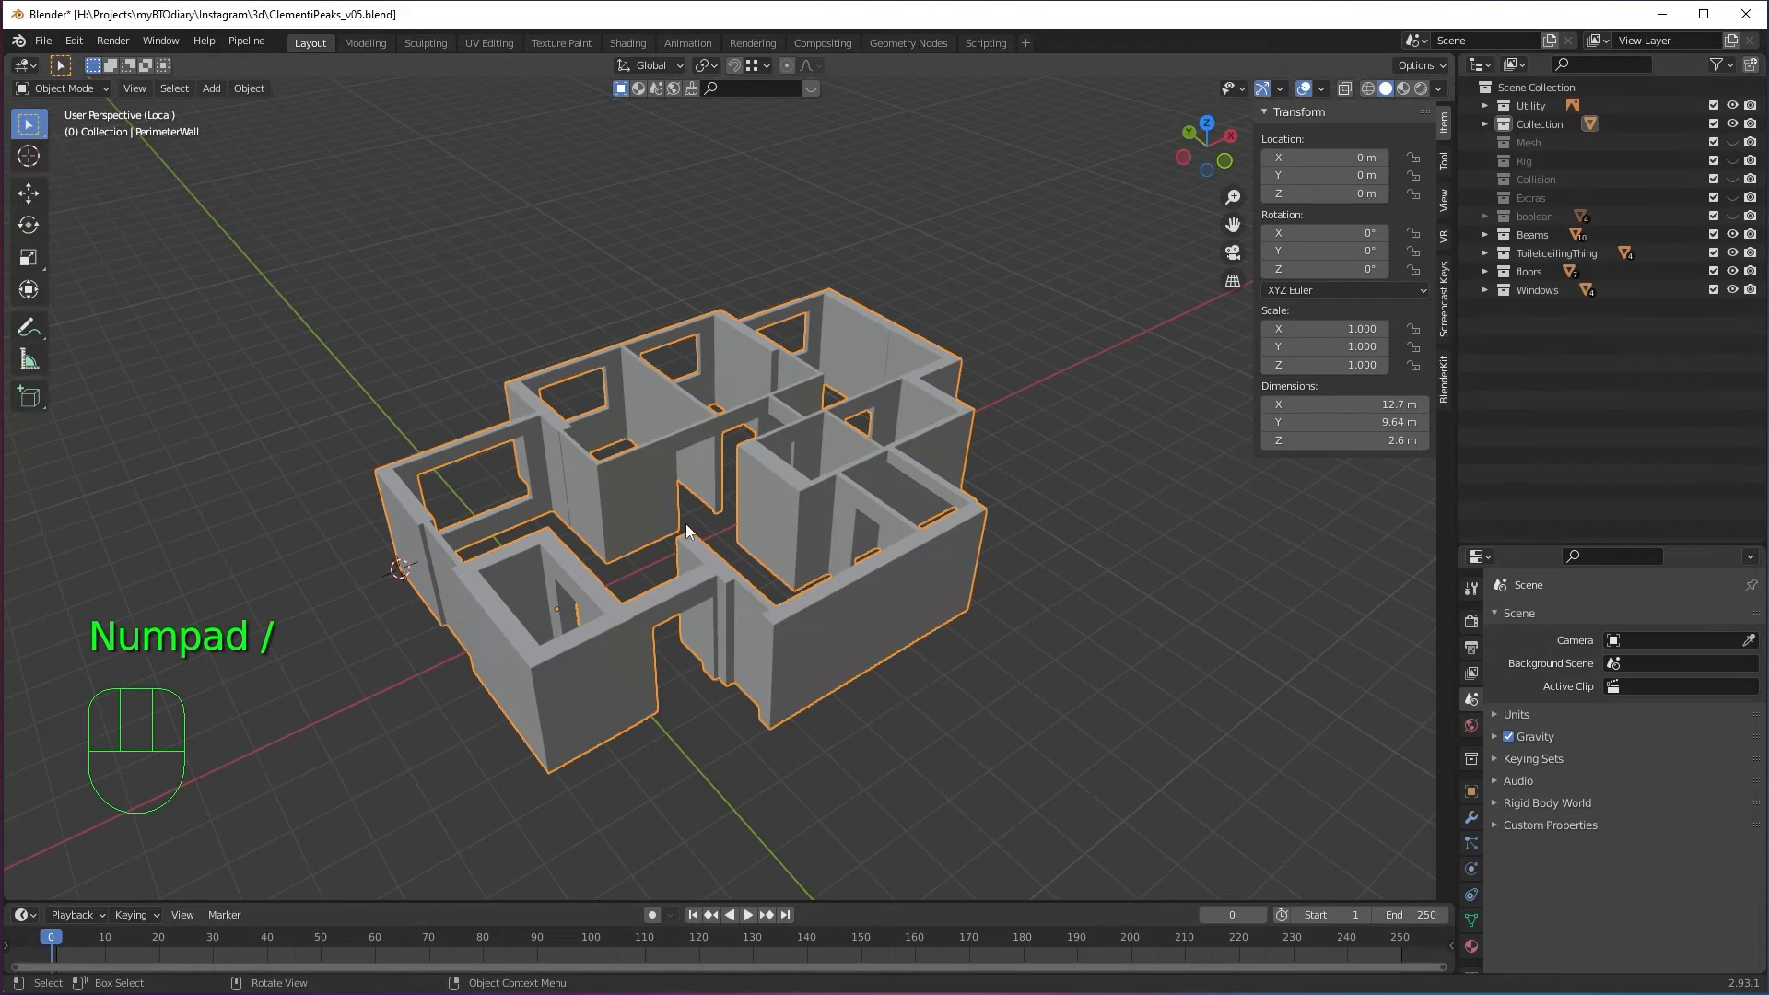
scroll(639, 560, up, 4)
shift+middle_drag(641, 562, 708, 595)
scroll(858, 604, up, 3)
scroll(1080, 601, down, 3)
scroll(849, 613, down, 3)
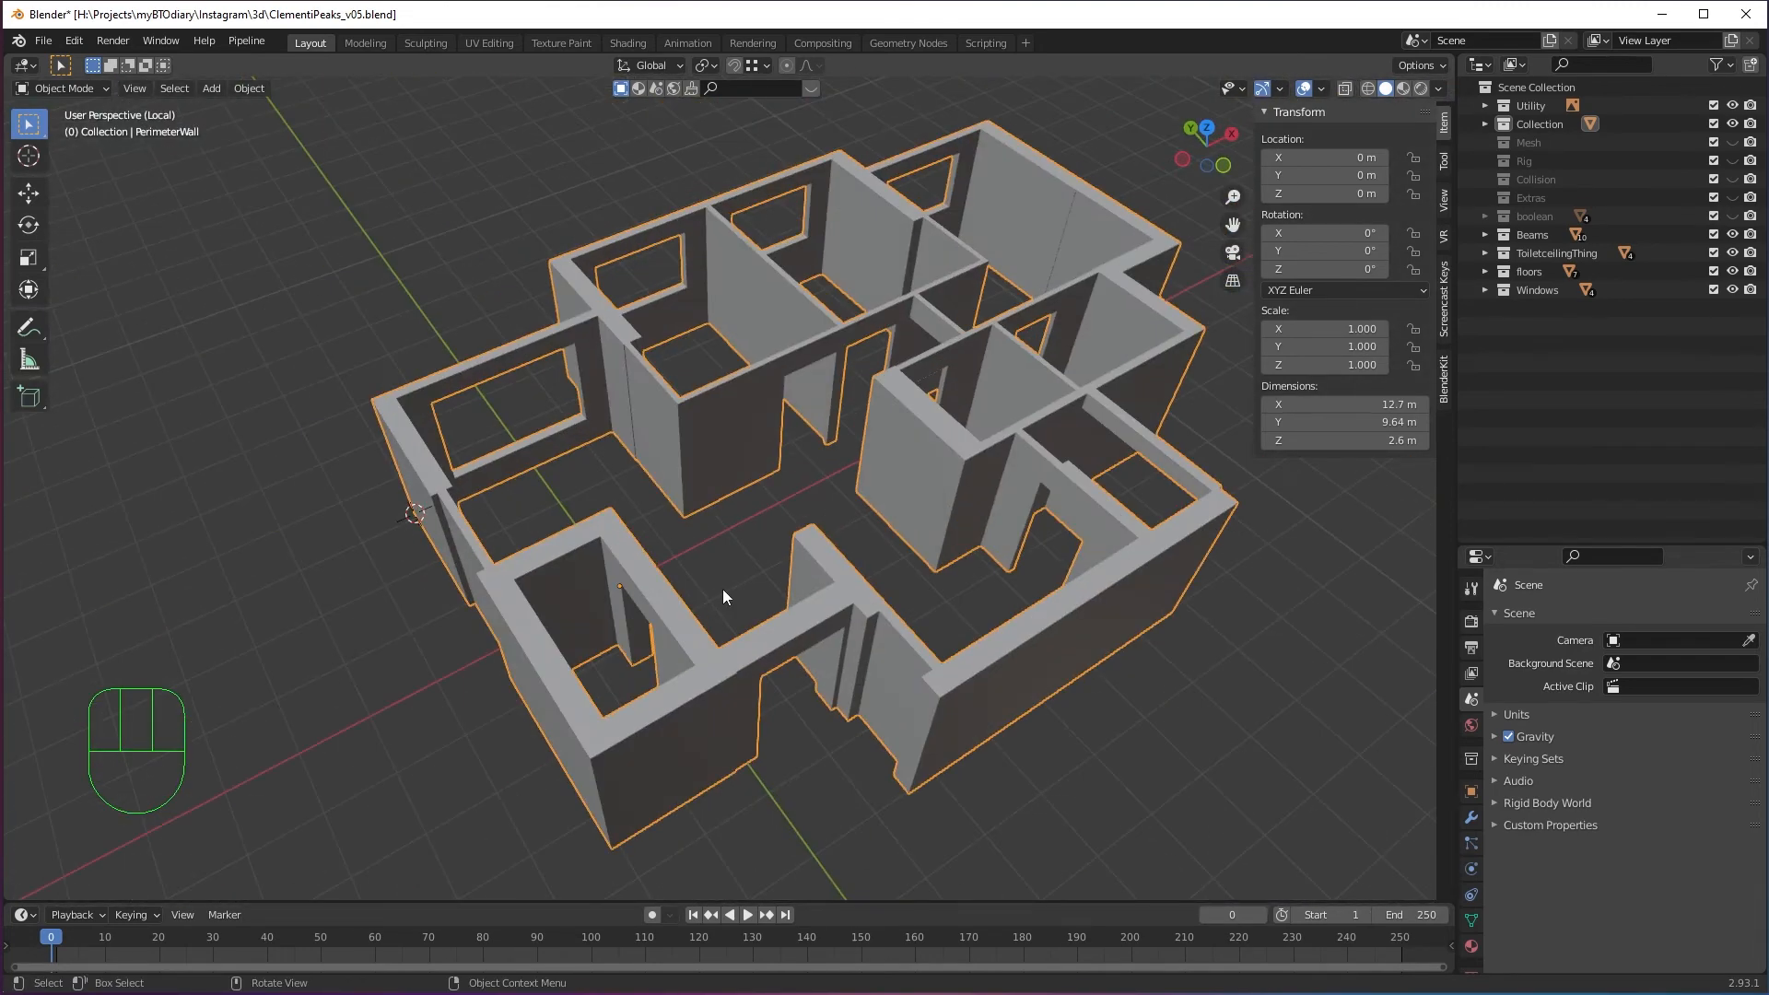
Add a horizontal loop cut around the perimeter wall's base in Edit Mode, slid down to about 0.0945 m above the floor.
key(Tab)
scroll(722, 596, up, 8)
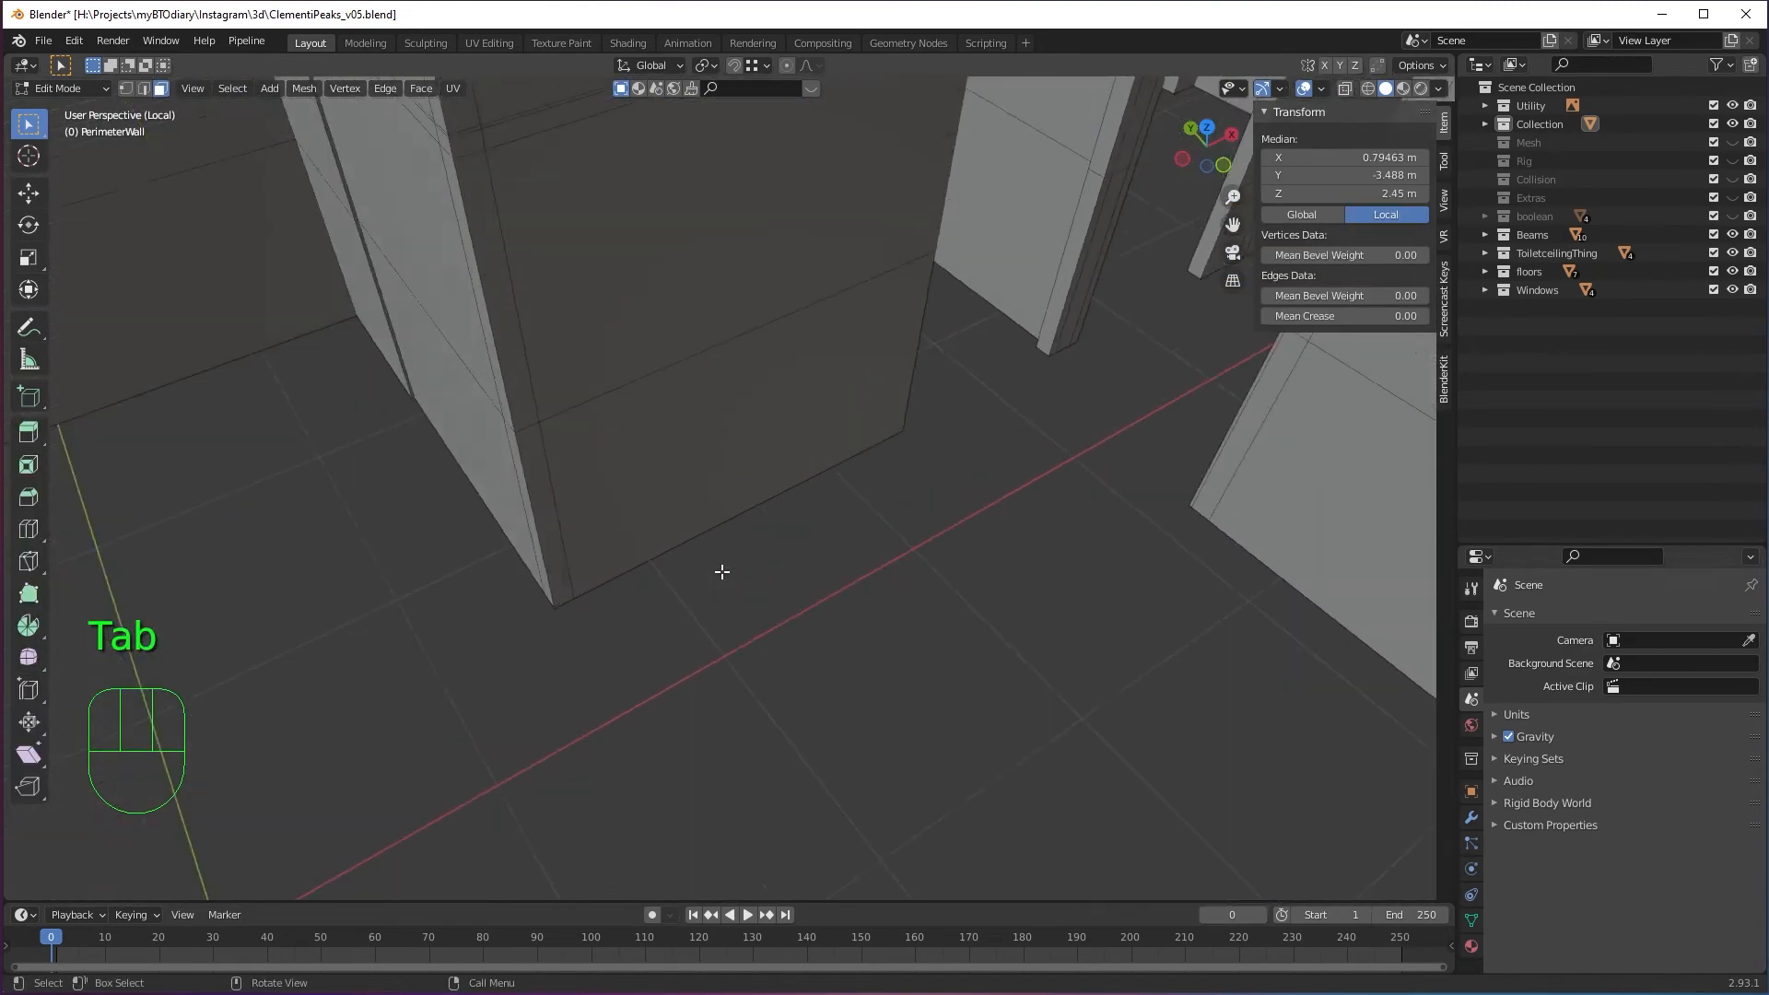
middle_drag(722, 596, 660, 623)
scroll(848, 474, down, 3)
middle_drag(848, 473, 813, 475)
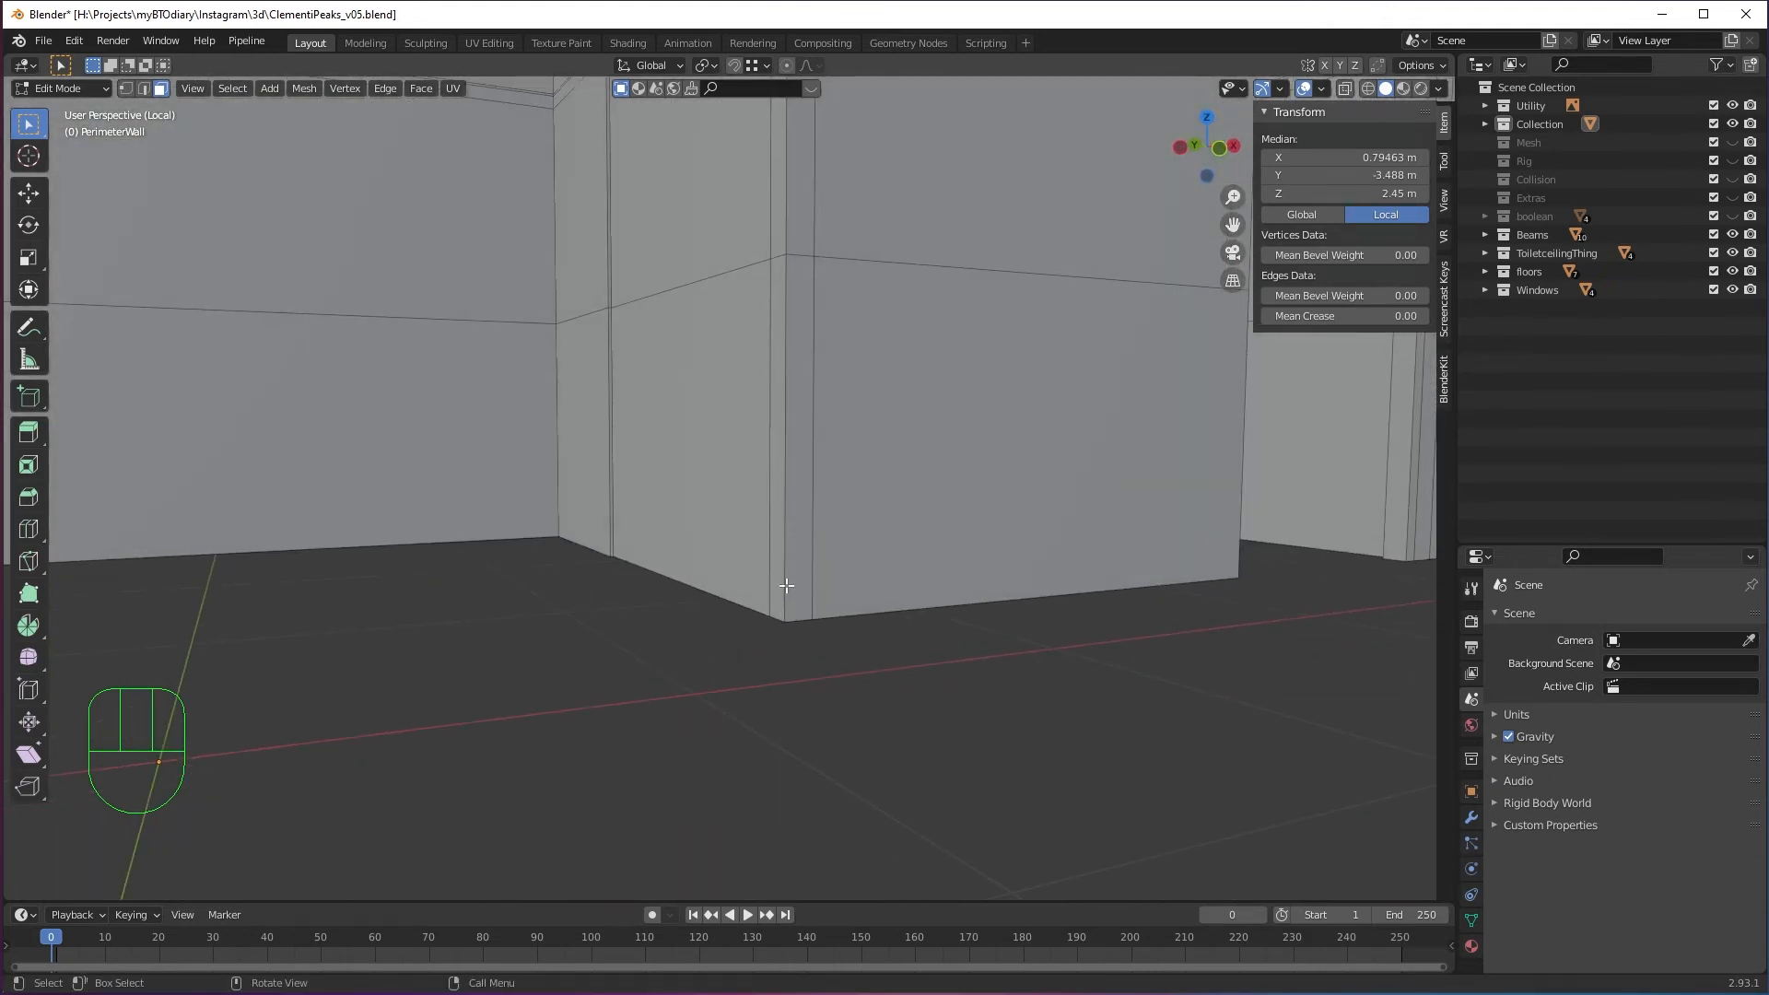
key(ctrl)
click(787, 576)
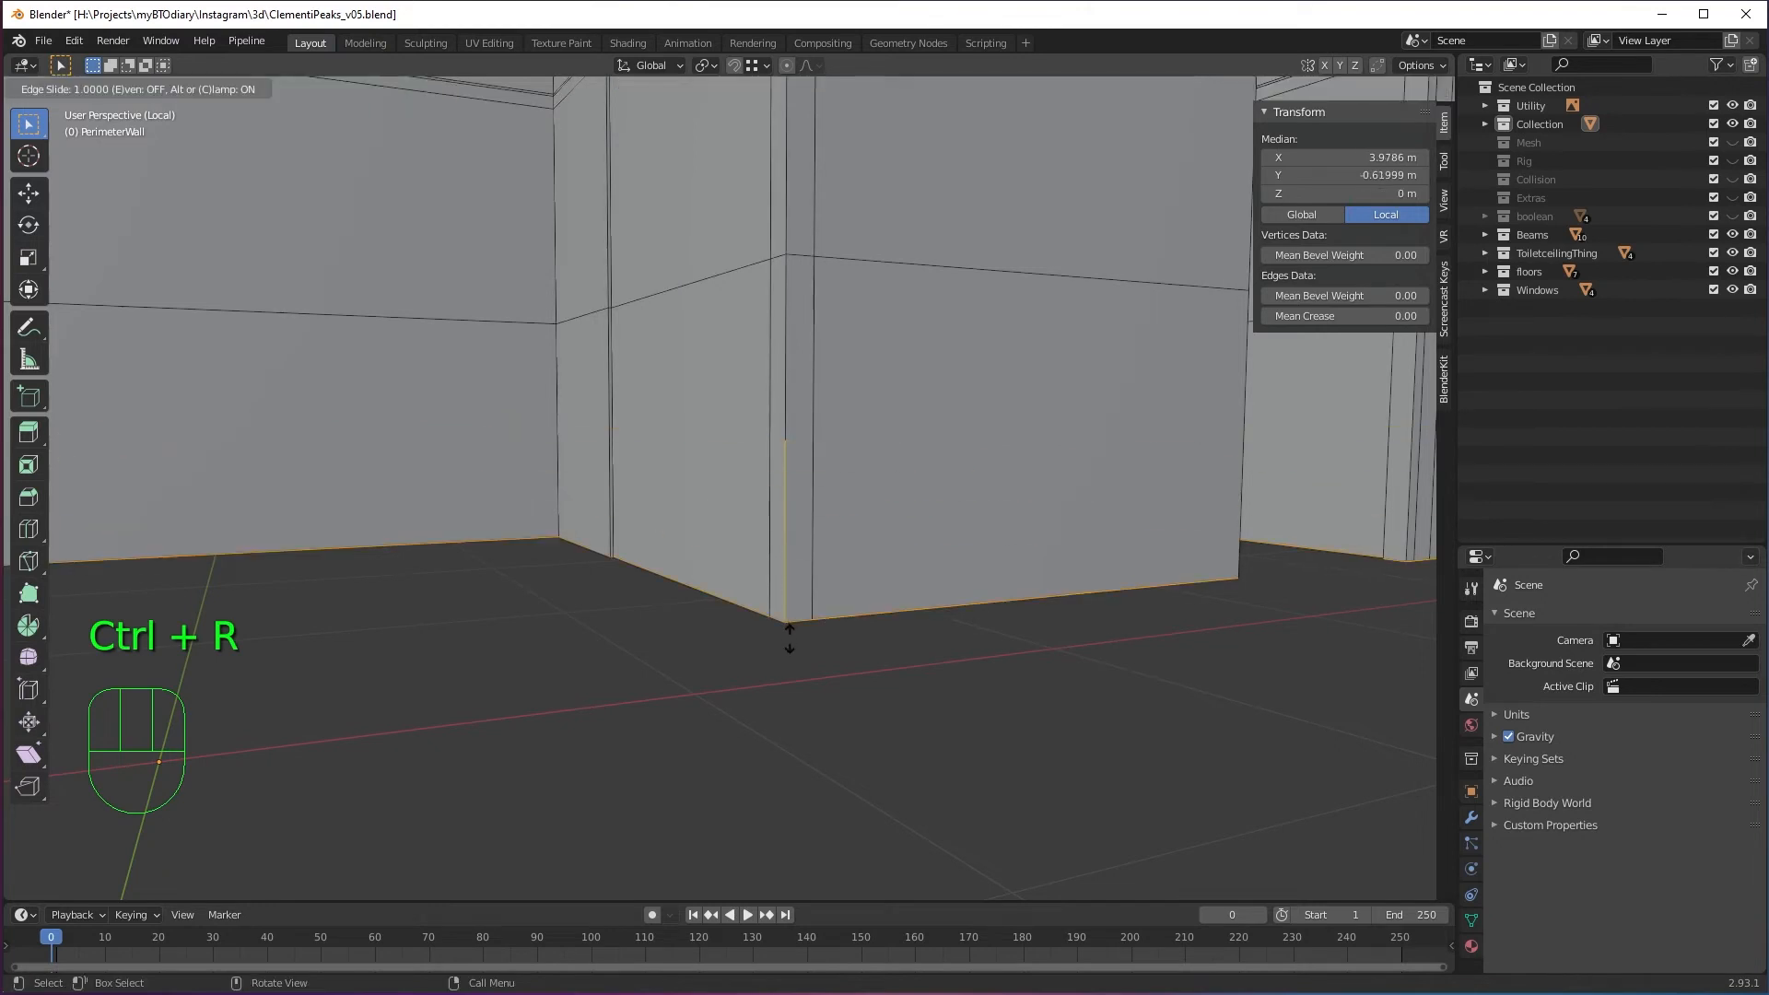
key(shift)
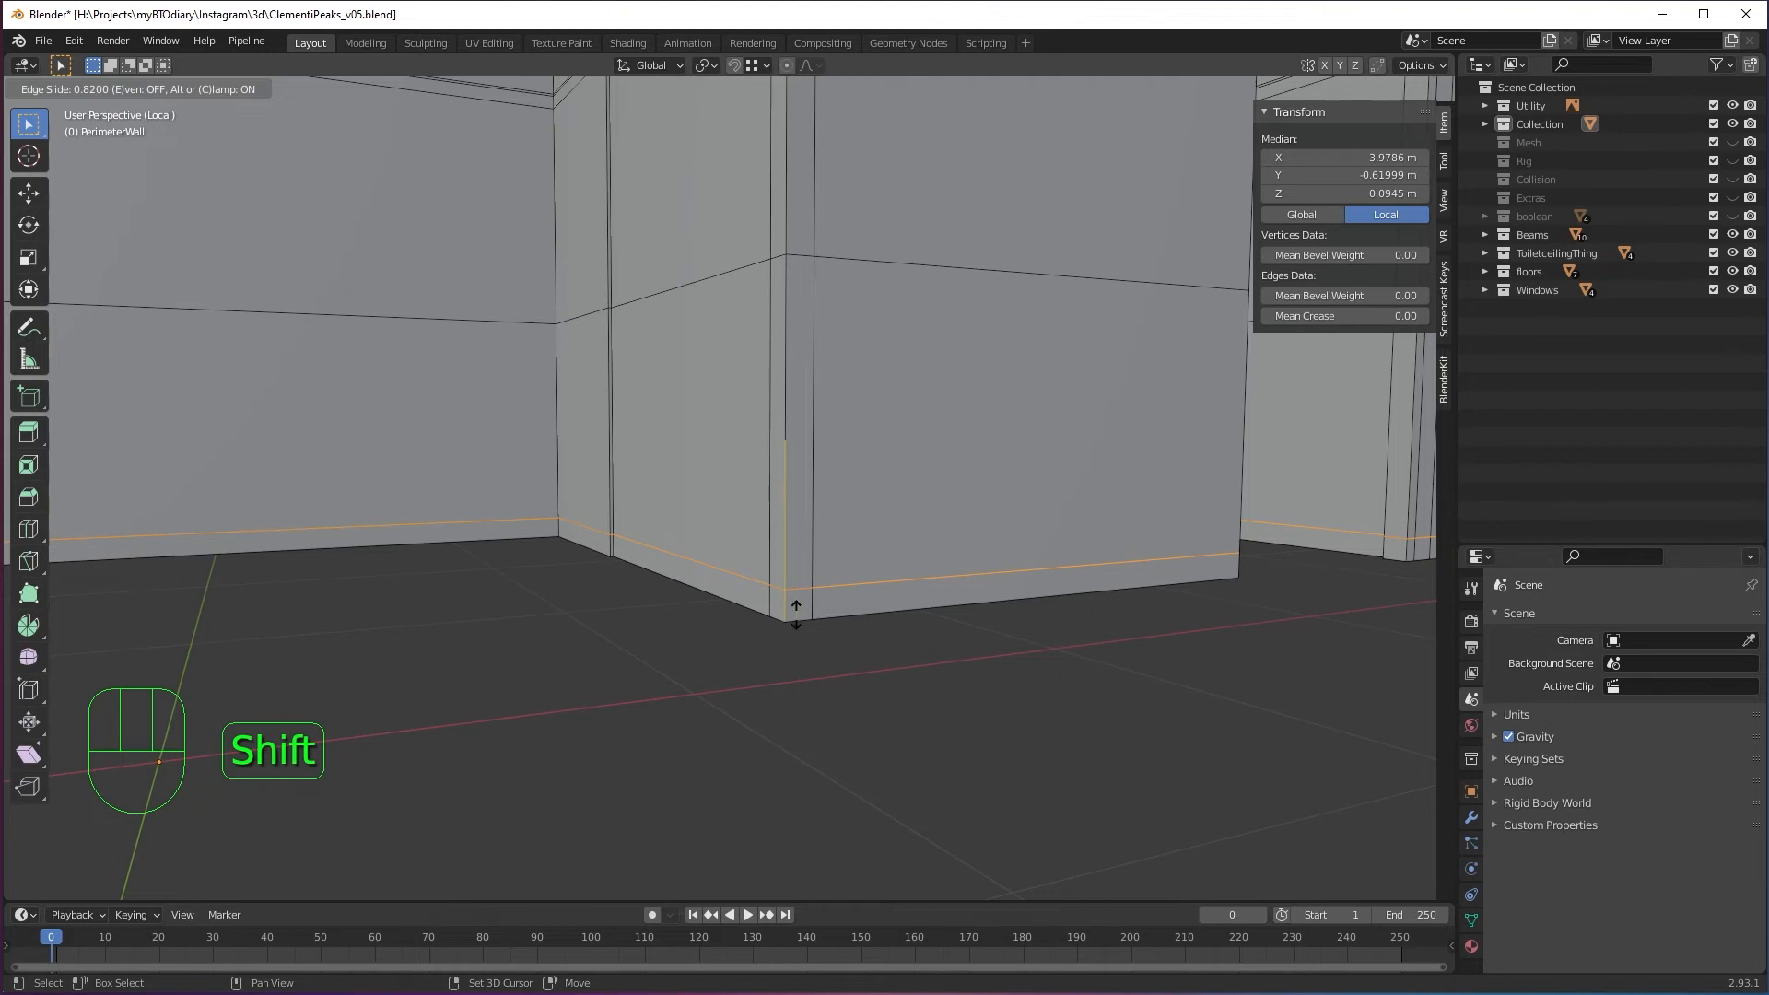
shift+click(796, 614)
scroll(838, 652, down, 5)
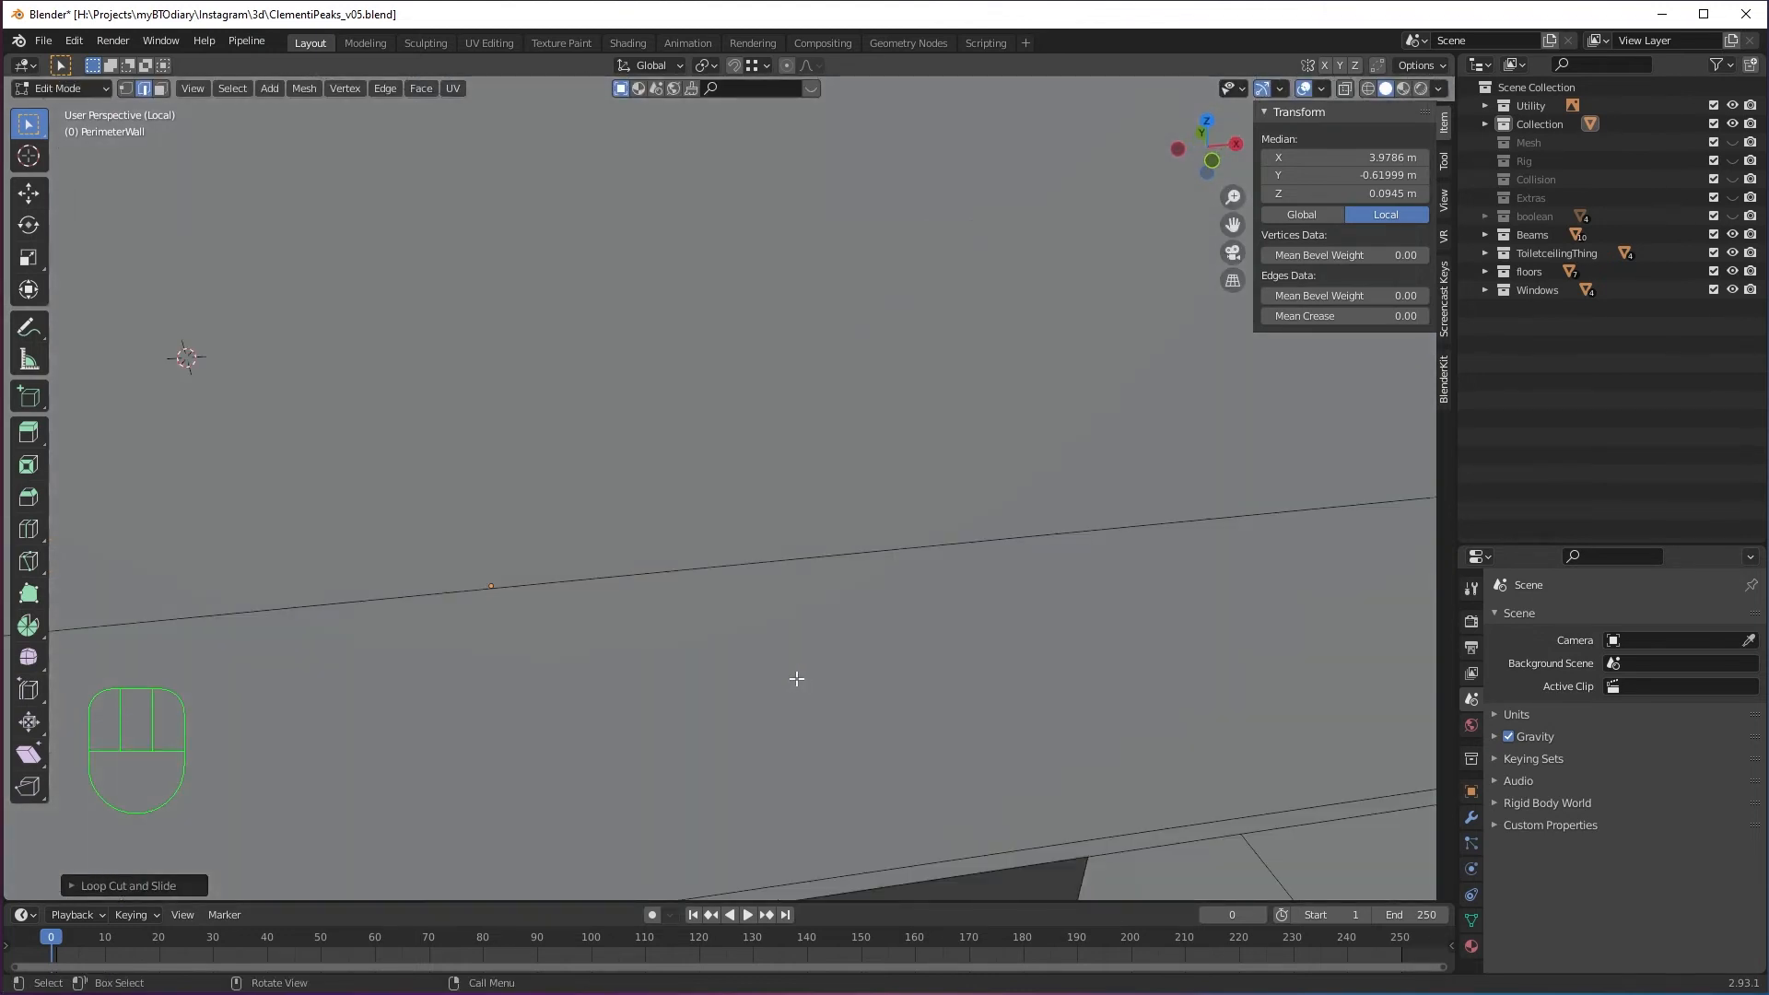
Examine the new base loop cut from several sides of the perimeter wall, with the whole layout in sight.
scroll(830, 650, down, 3)
middle_drag(883, 602, 930, 573)
scroll(834, 628, down, 3)
shift+middle_drag(976, 543, 829, 493)
middle_drag(1032, 520, 887, 442)
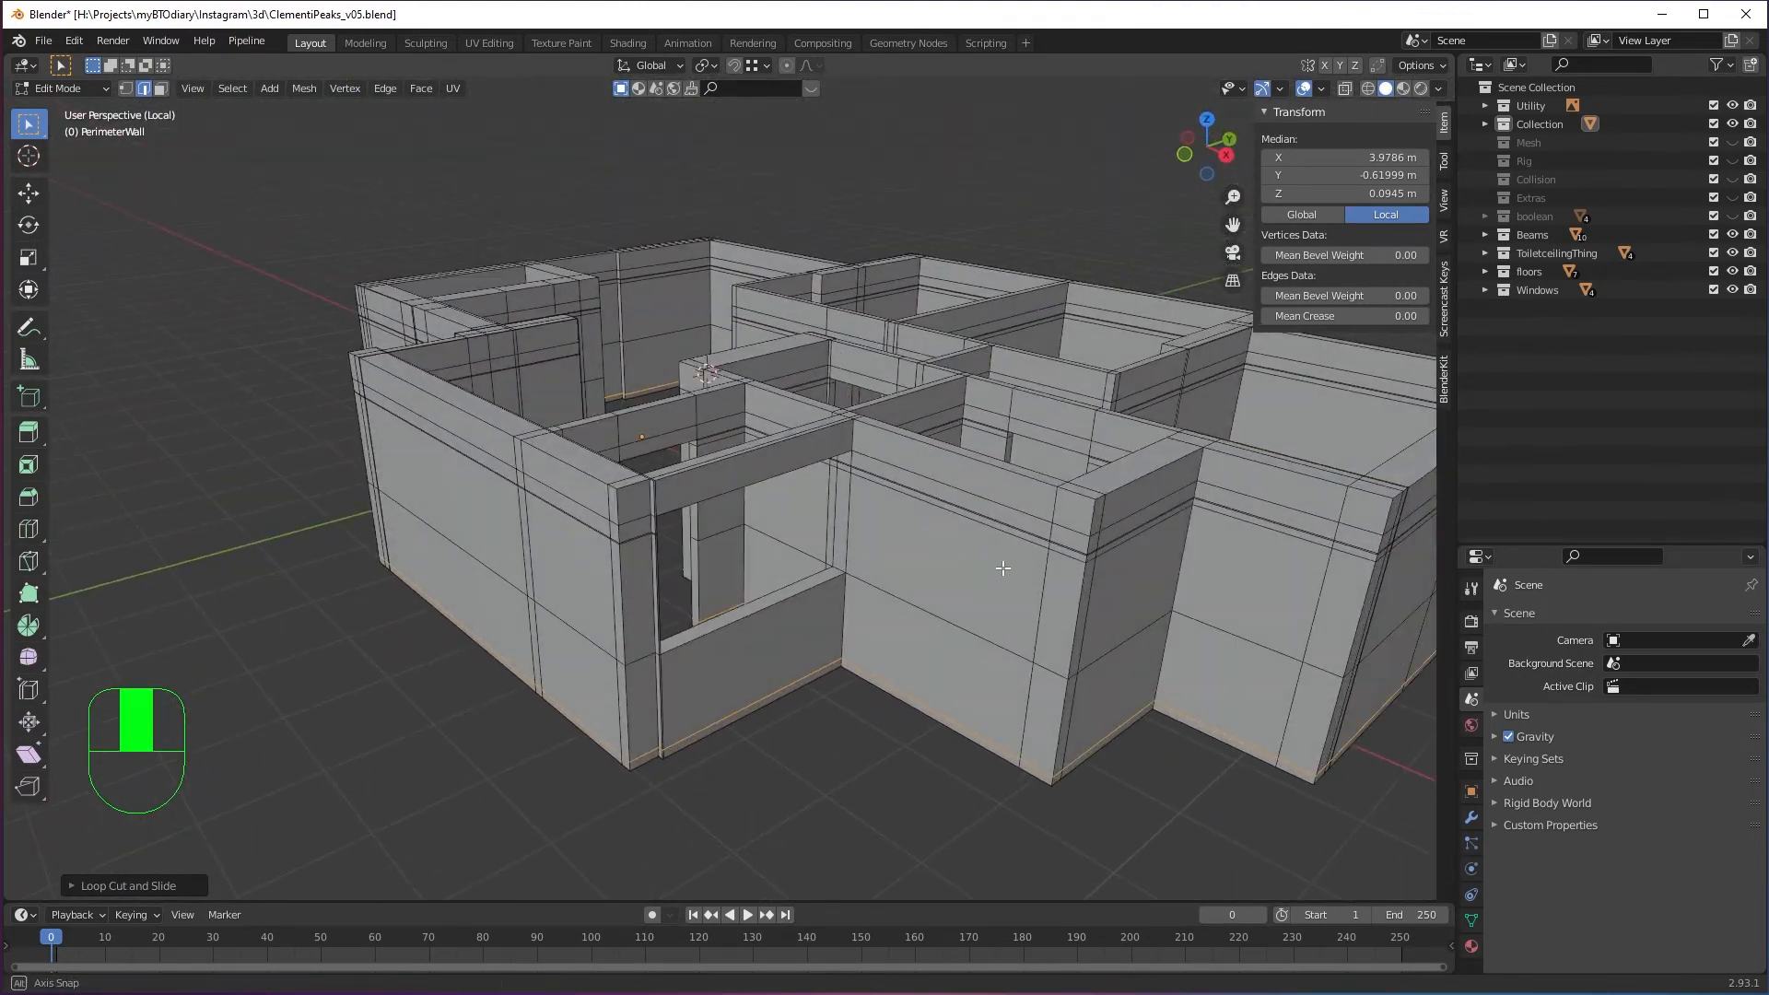
middle_drag(1003, 569, 896, 558)
middle_drag(575, 553, 1096, 537)
scroll(979, 431, down, 4)
scroll(805, 521, up, 1)
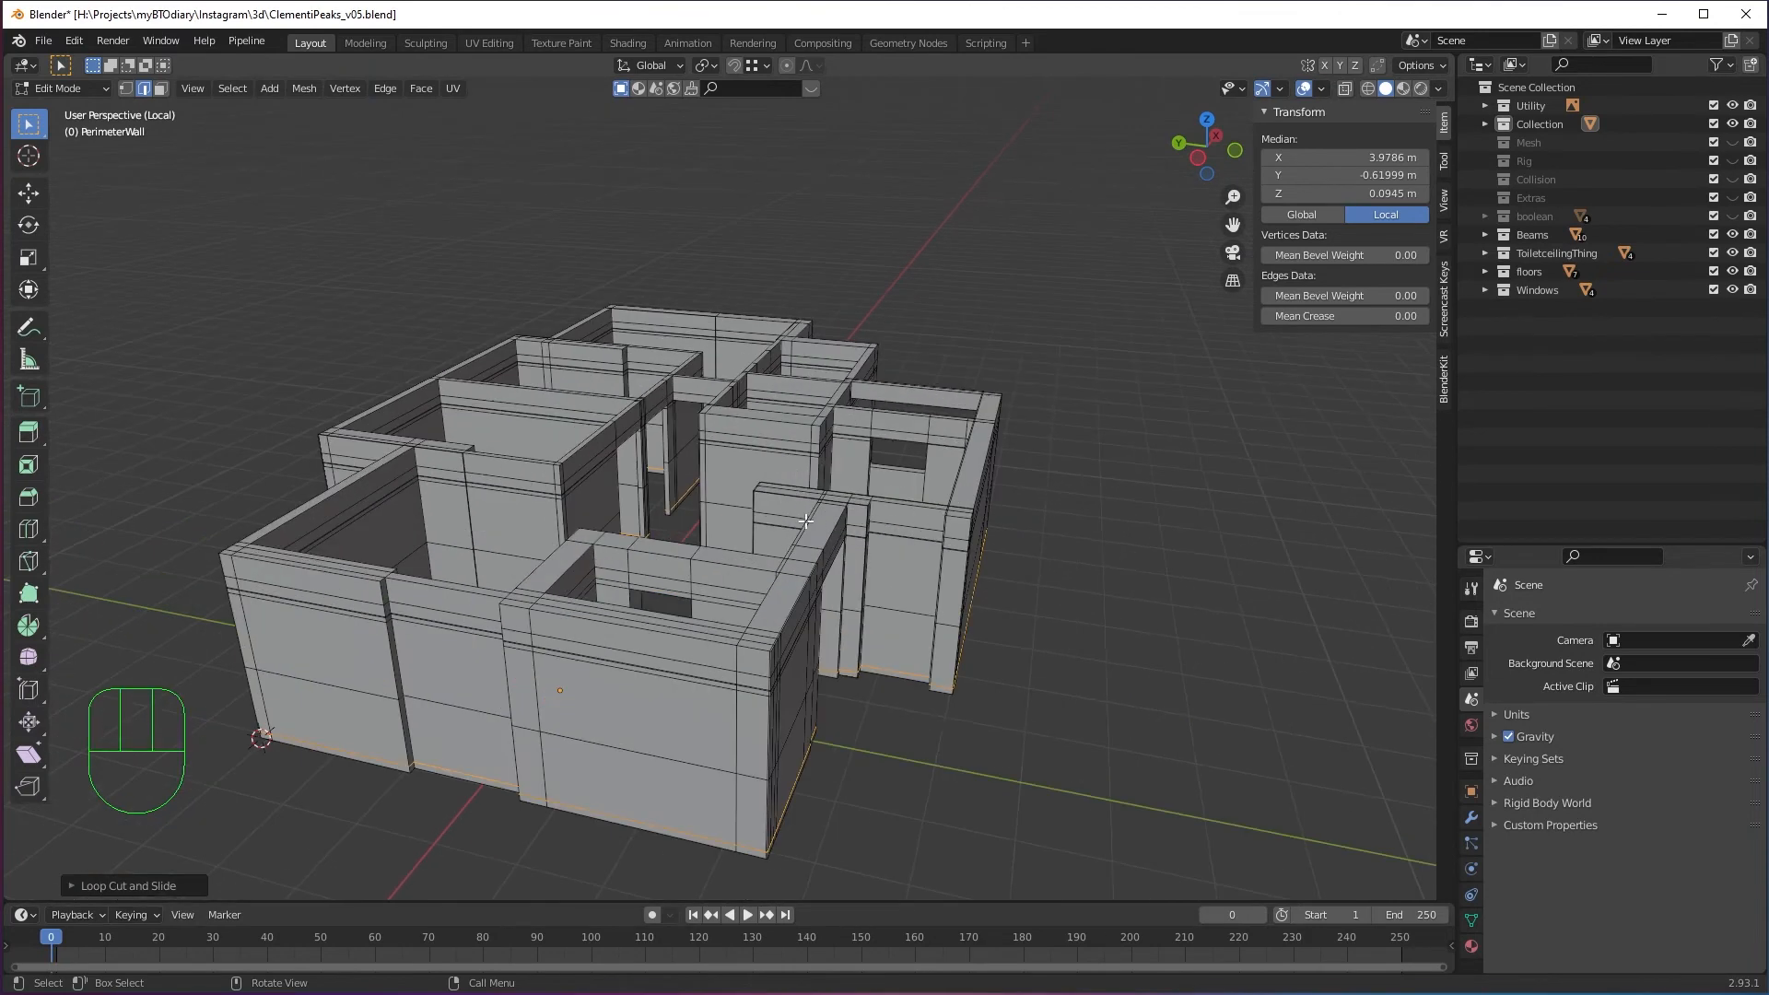
In left orthographic wireframe with X-ray, select all perimeter wall faces below the base loop cut in face select mode.
middle_drag(806, 520, 827, 618)
scroll(830, 619, up, 3)
shift+middle_drag(1085, 655, 978, 547)
scroll(979, 547, up, 1)
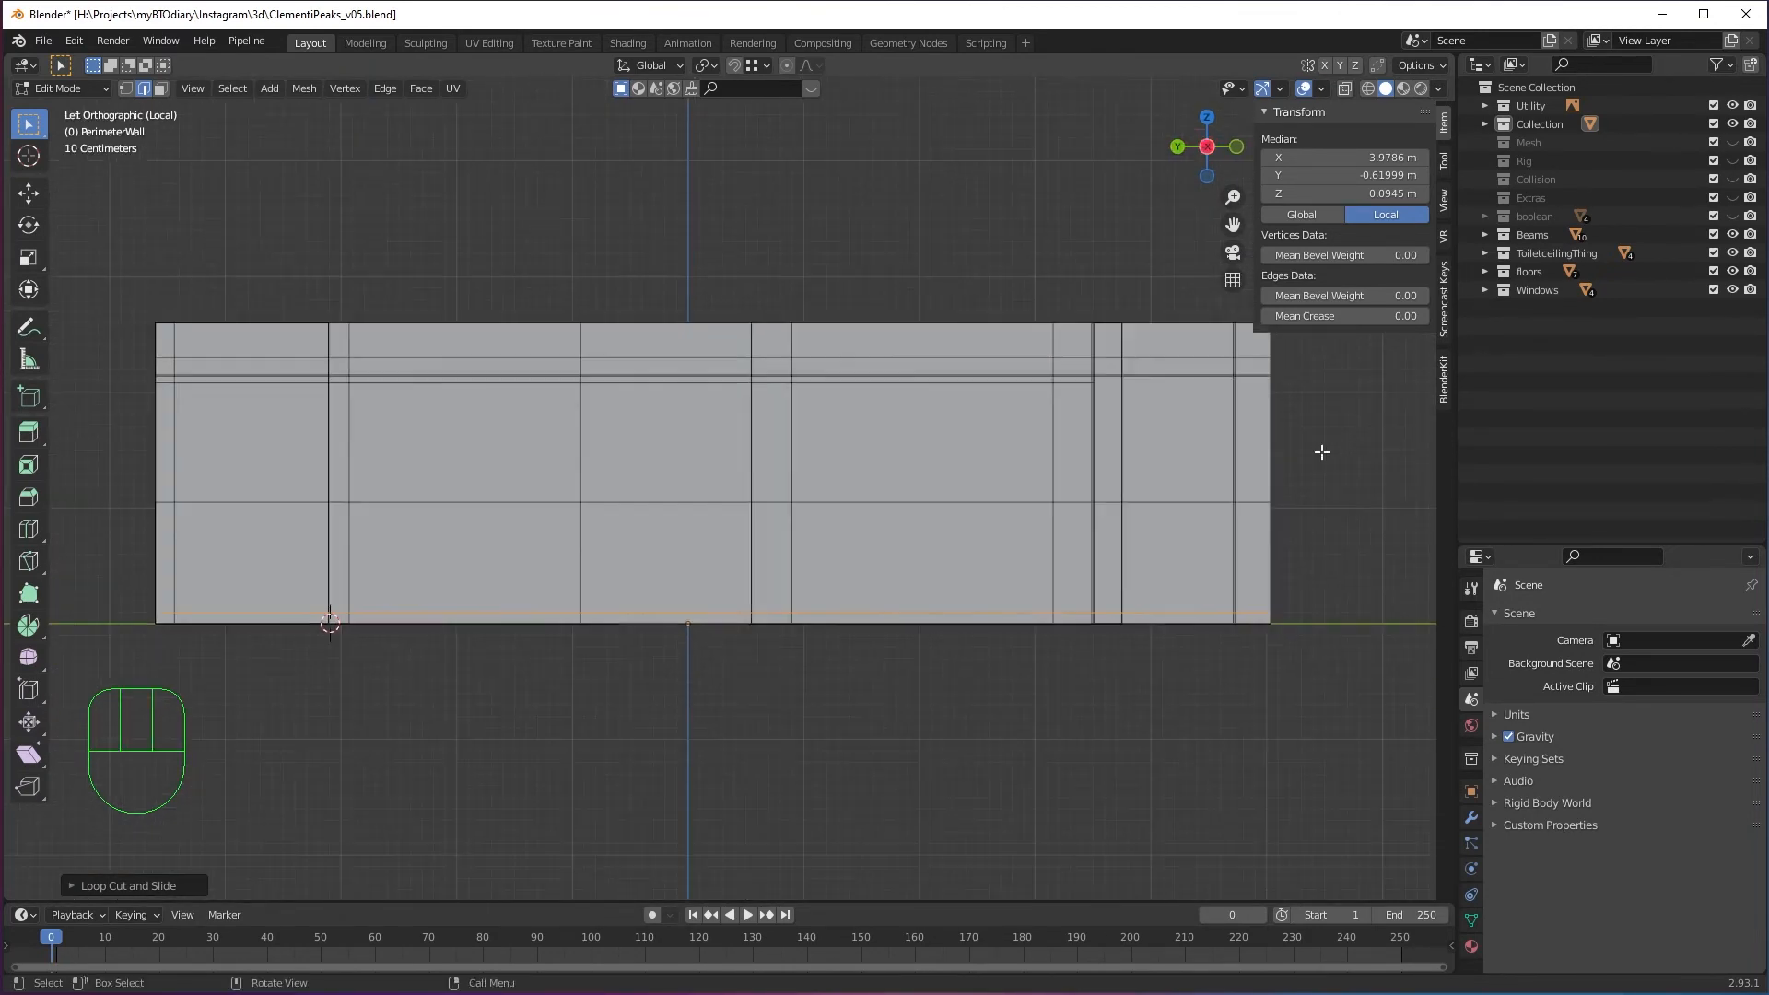
click(1368, 91)
shift+middle_drag(770, 551, 831, 549)
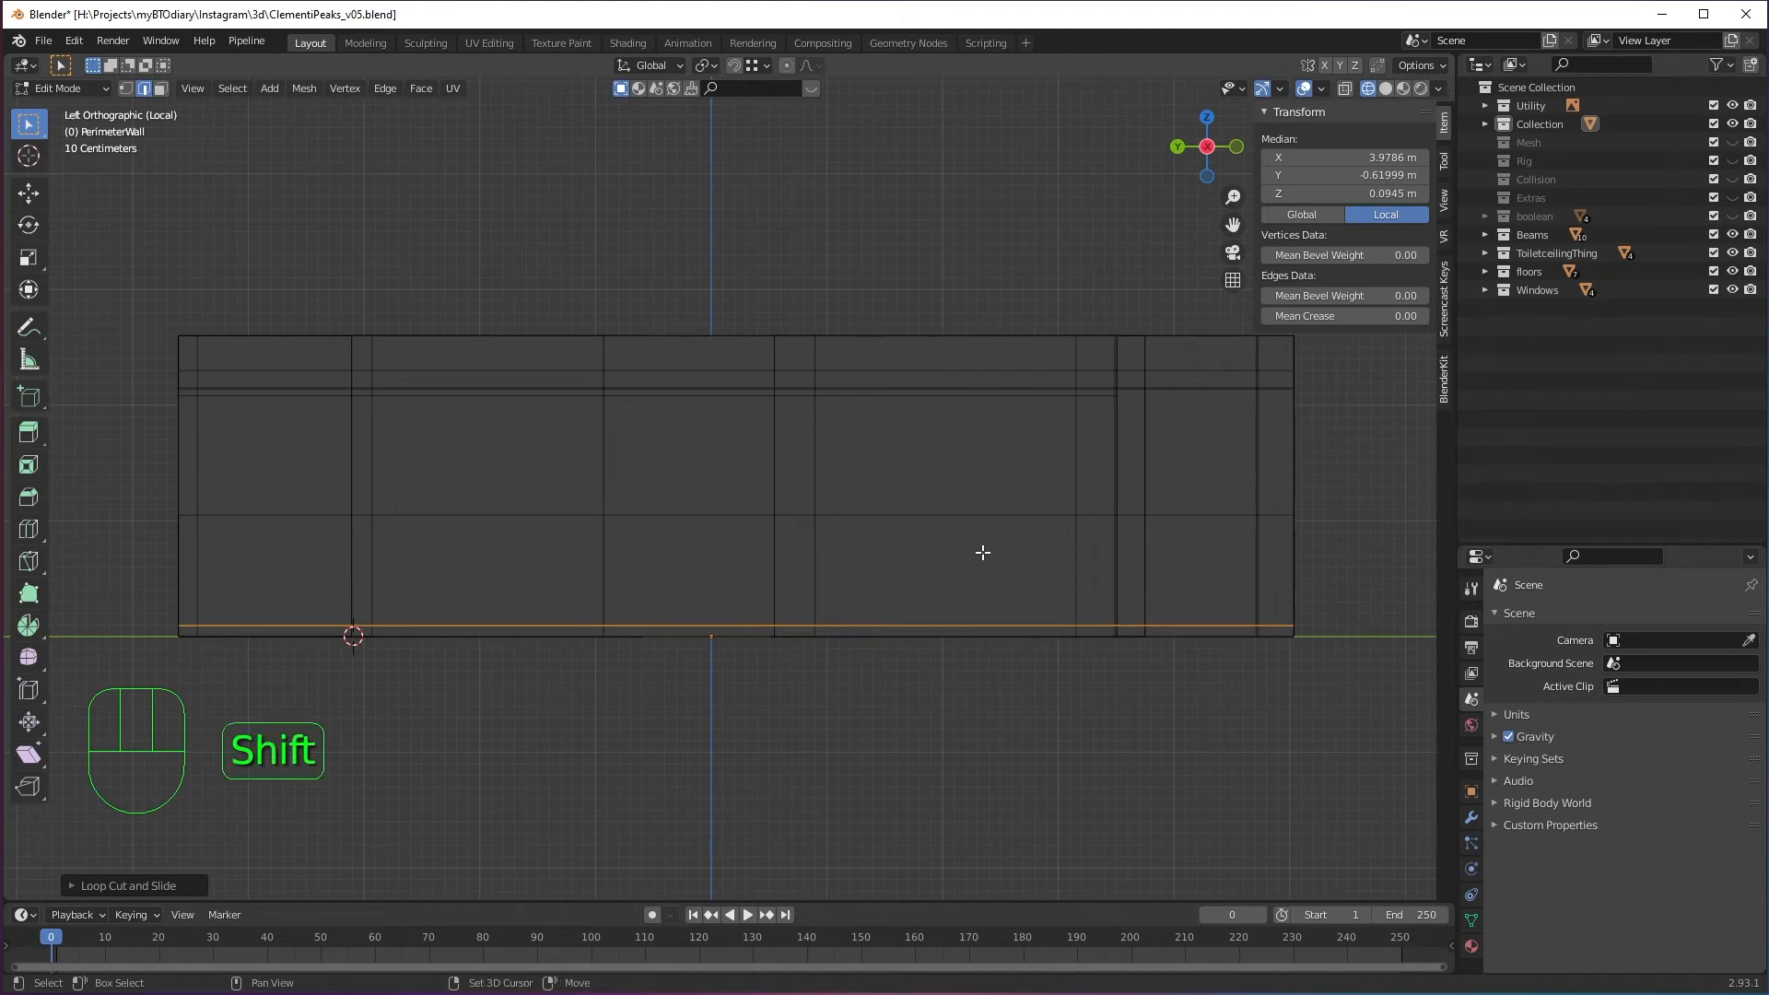
shift+middle_drag(983, 552, 983, 489)
key(alt+z)
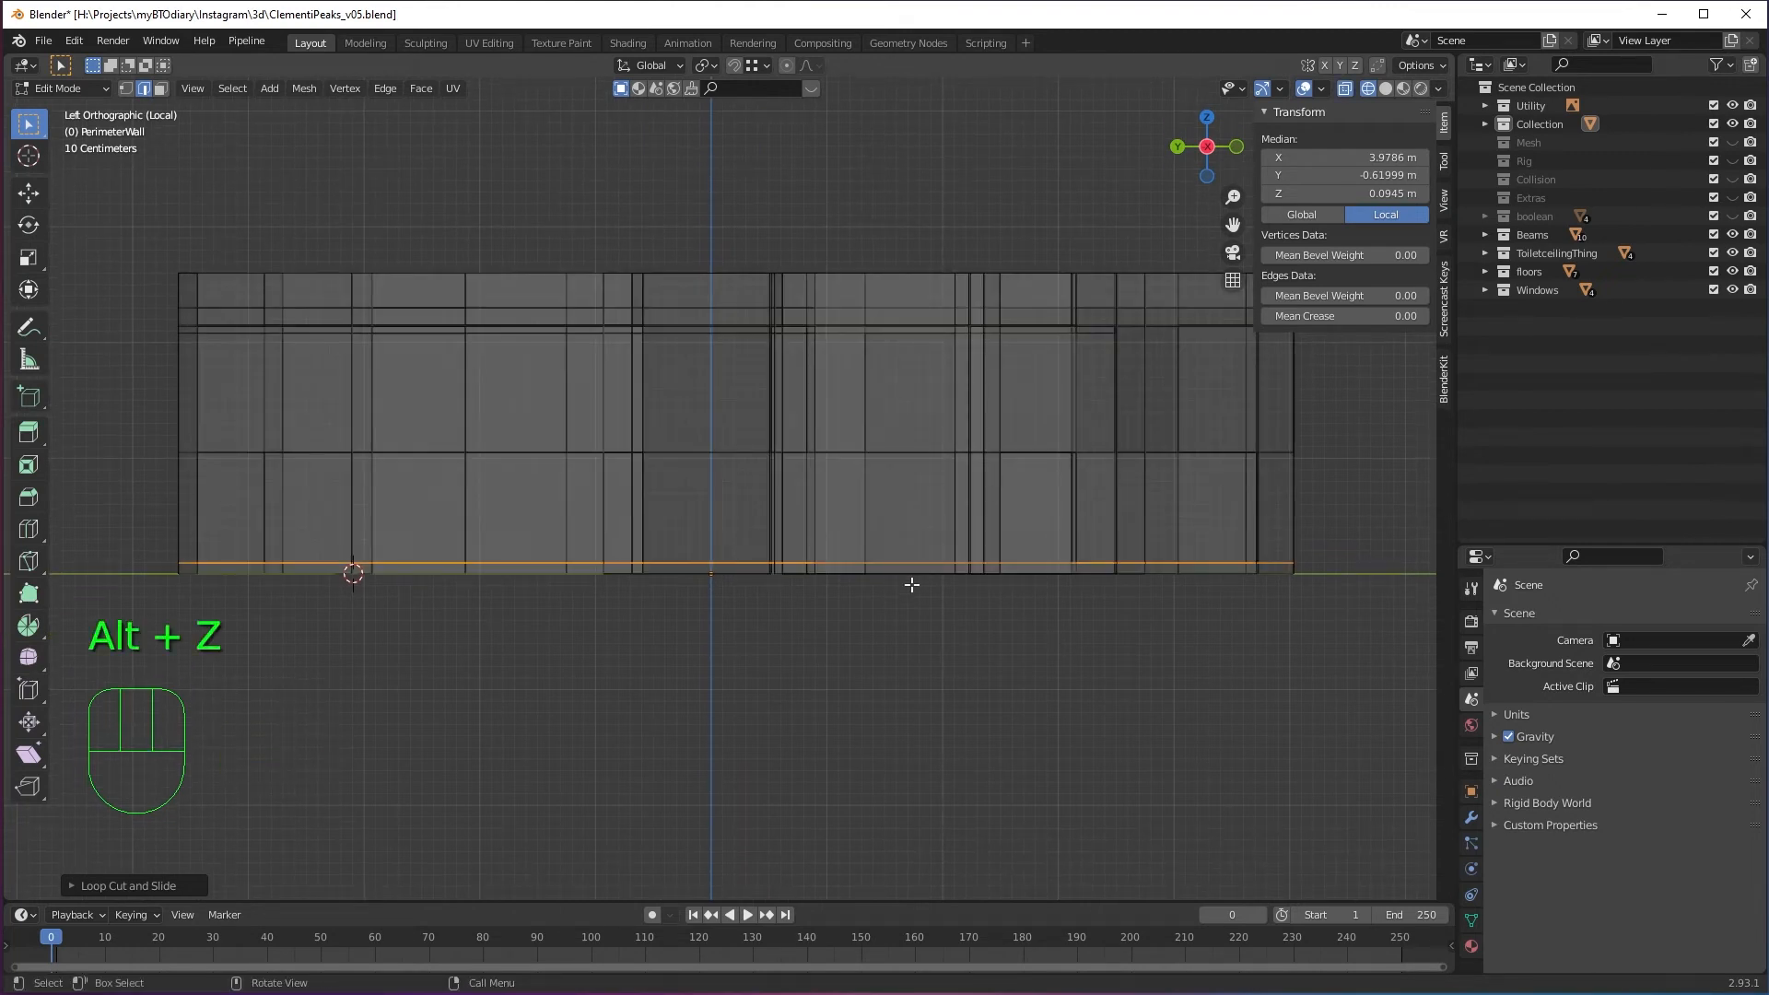
key(3)
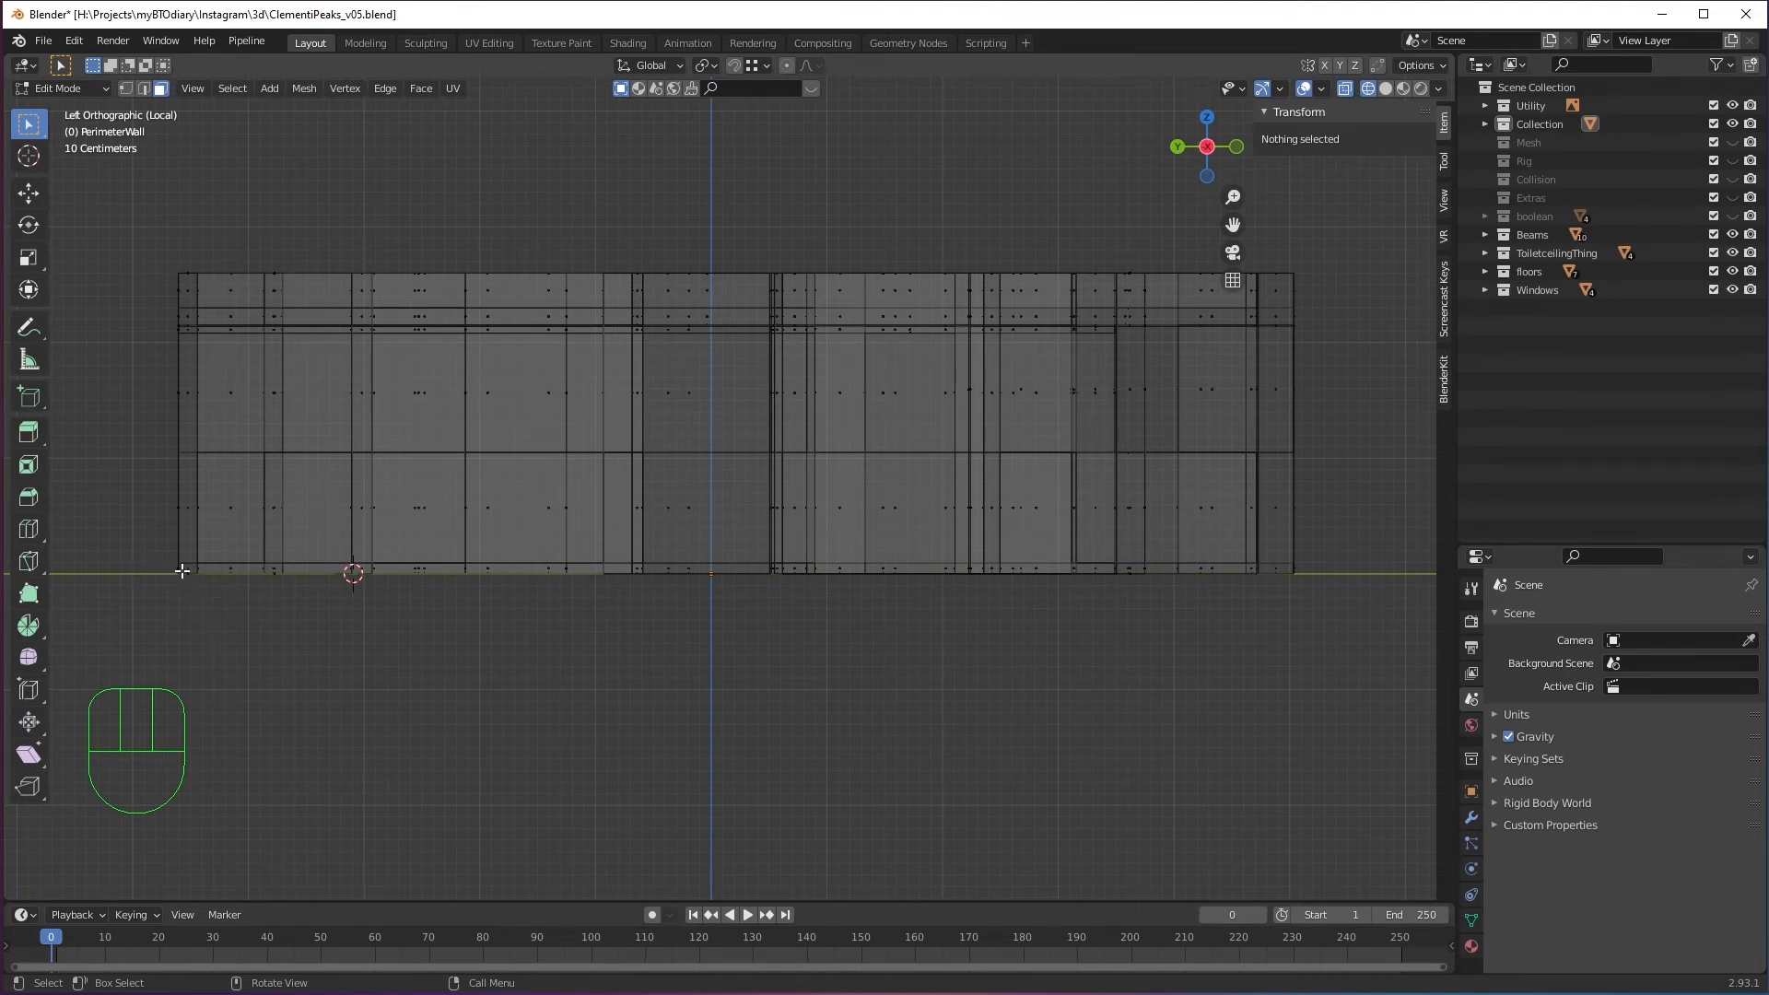
drag(169, 569, 1353, 592)
Duplicate the selected base faces in place and separate the selection into its own object.
middle_drag(1153, 529, 741, 564)
scroll(741, 564, up, 4)
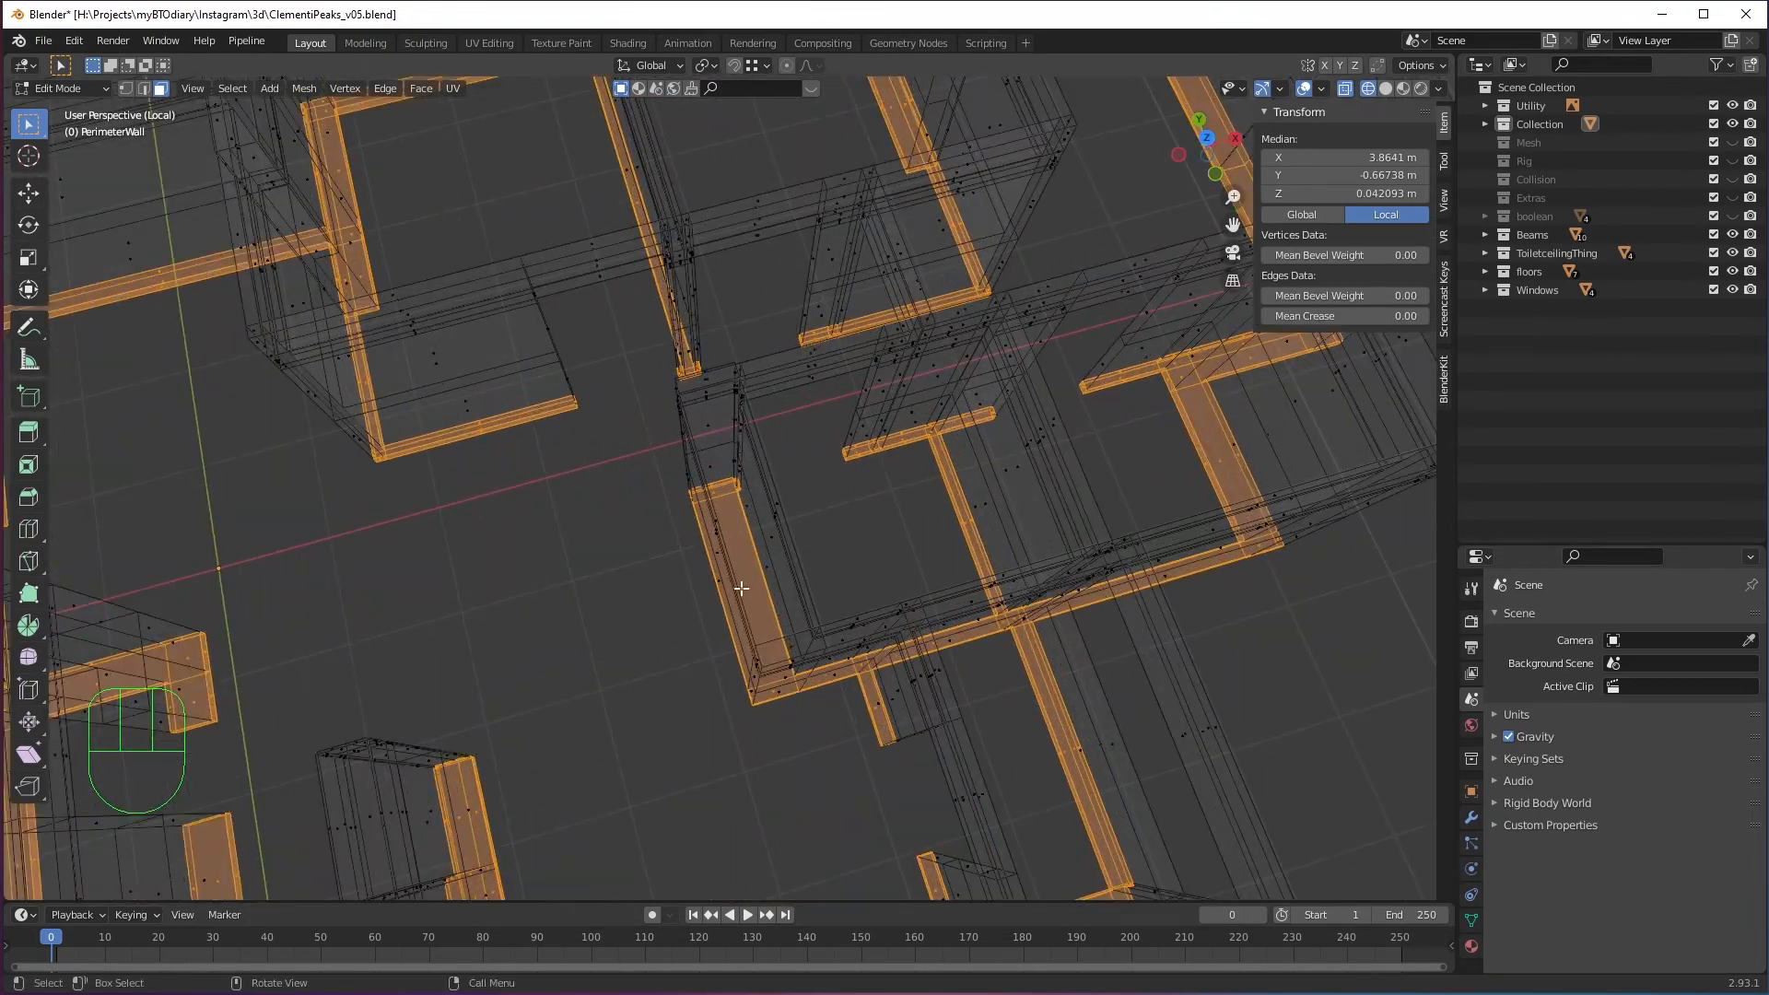
middle_drag(760, 684, 803, 585)
scroll(802, 585, down, 8)
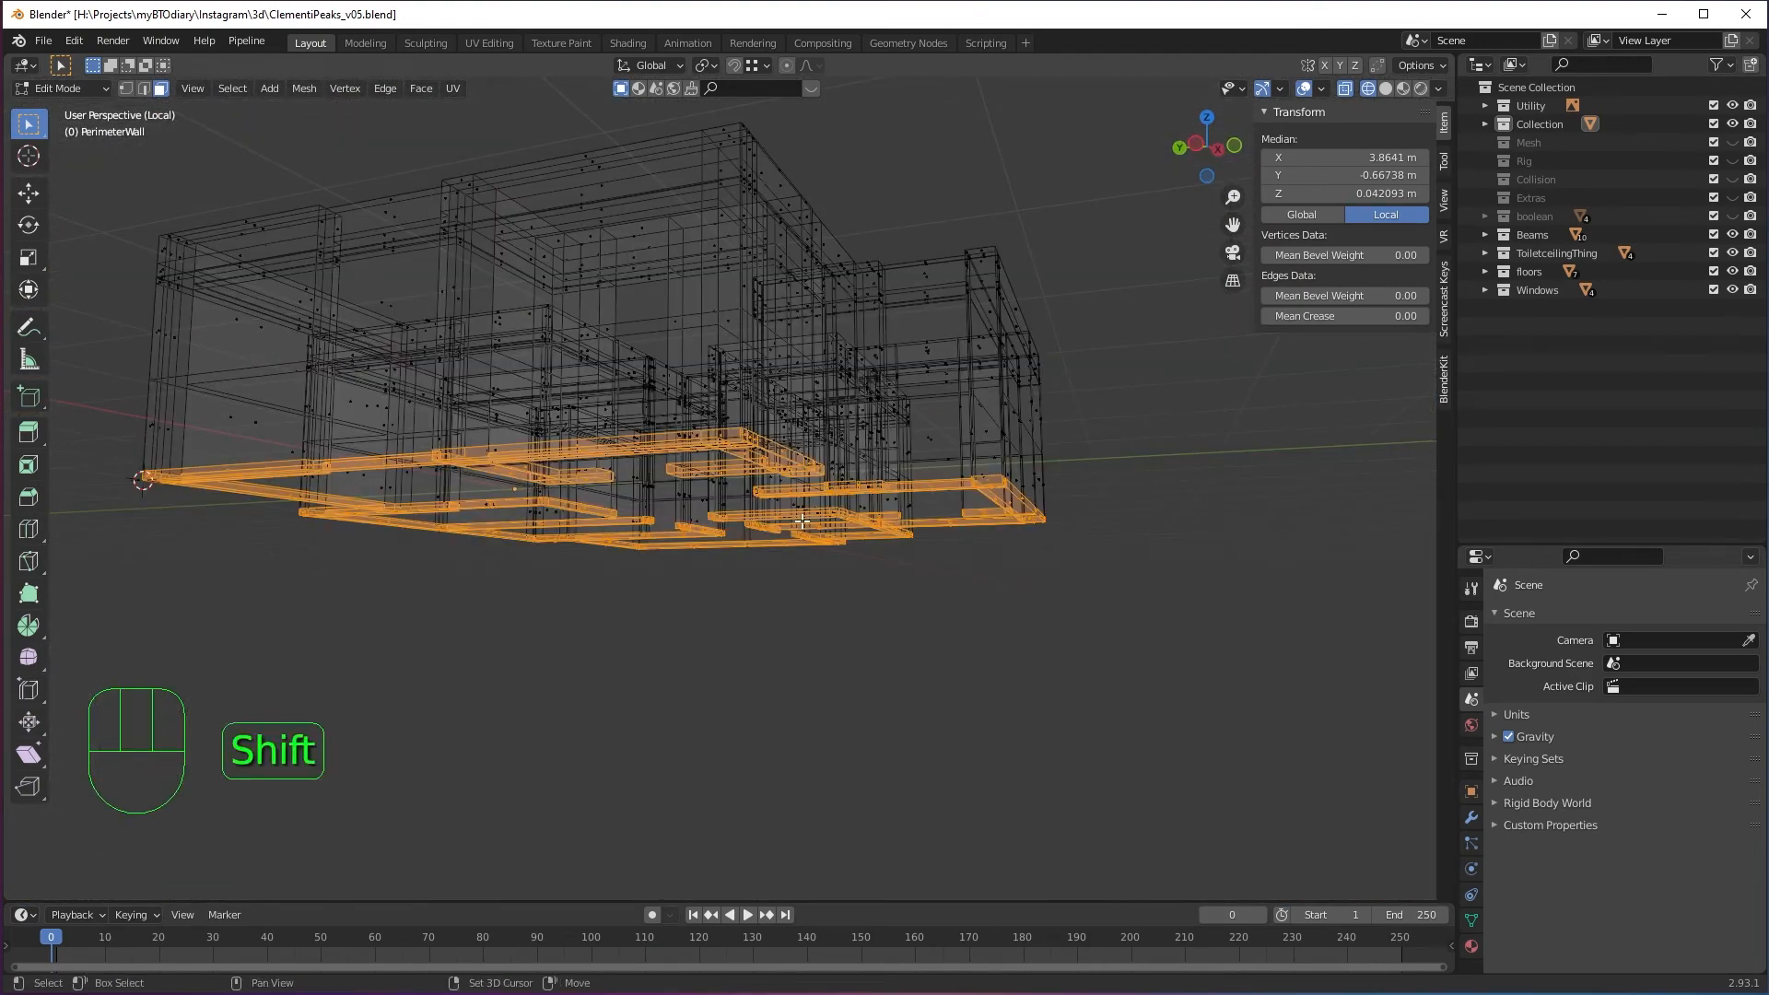
key(shift+d)
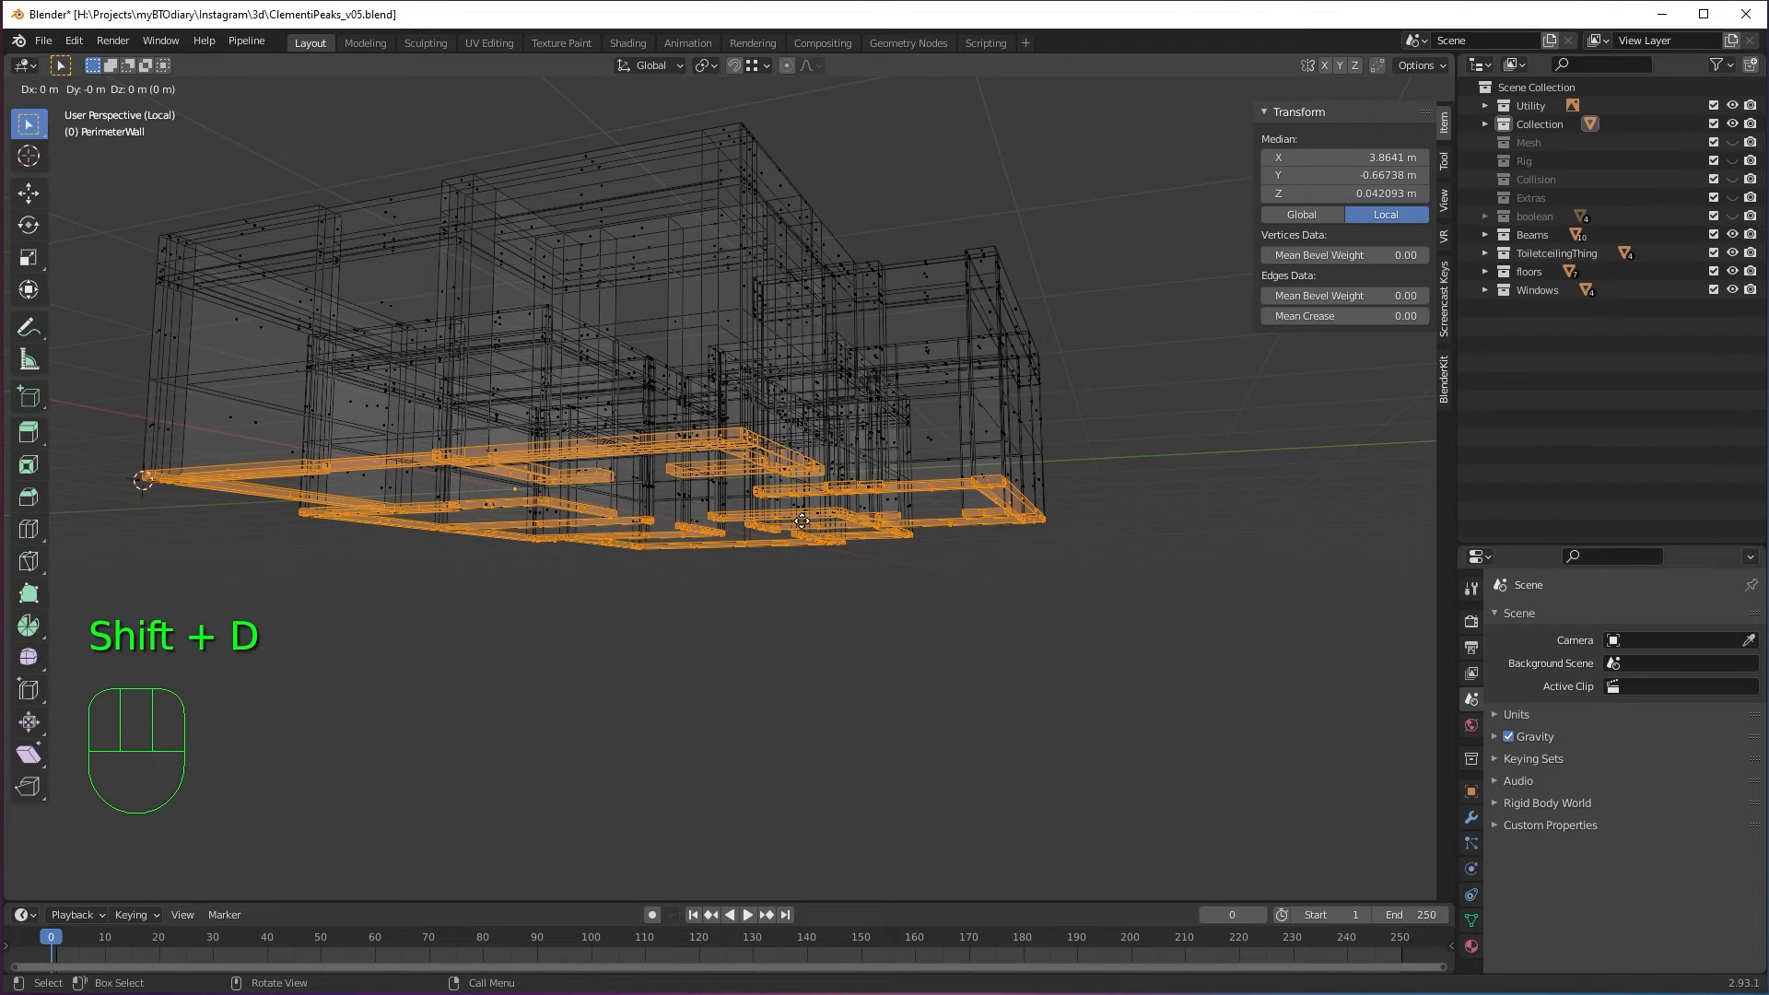
right_click(802, 520)
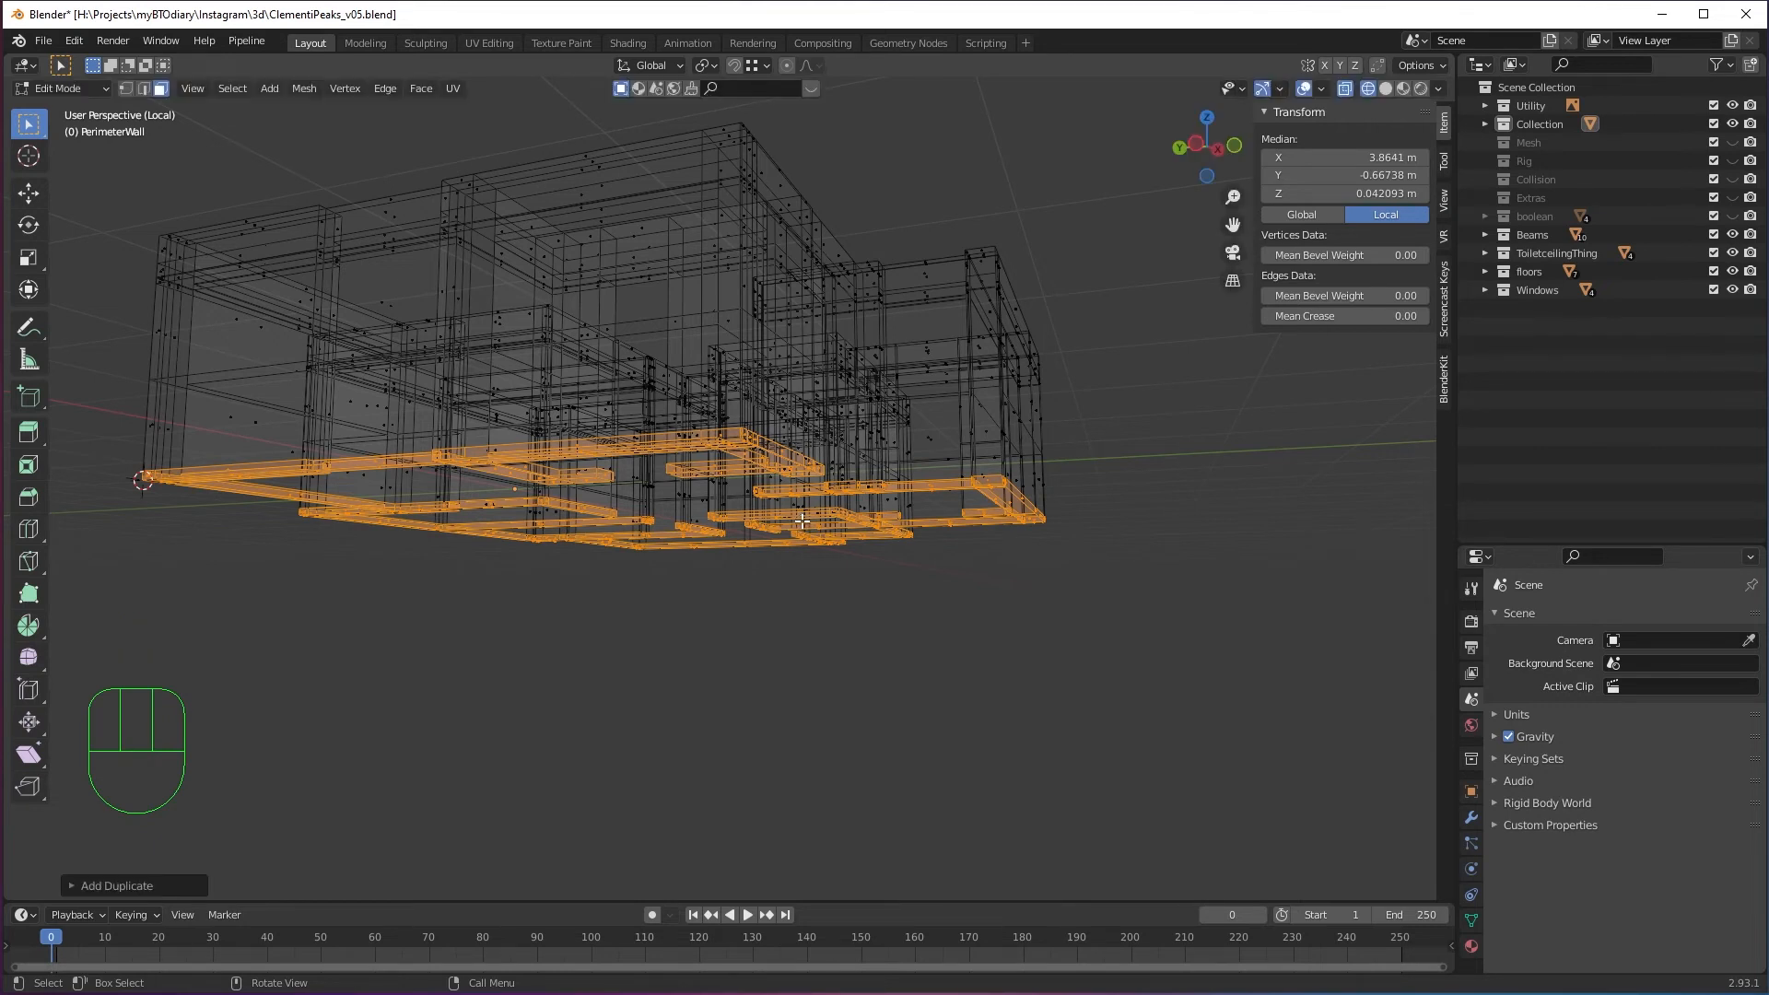
right_click(792, 520)
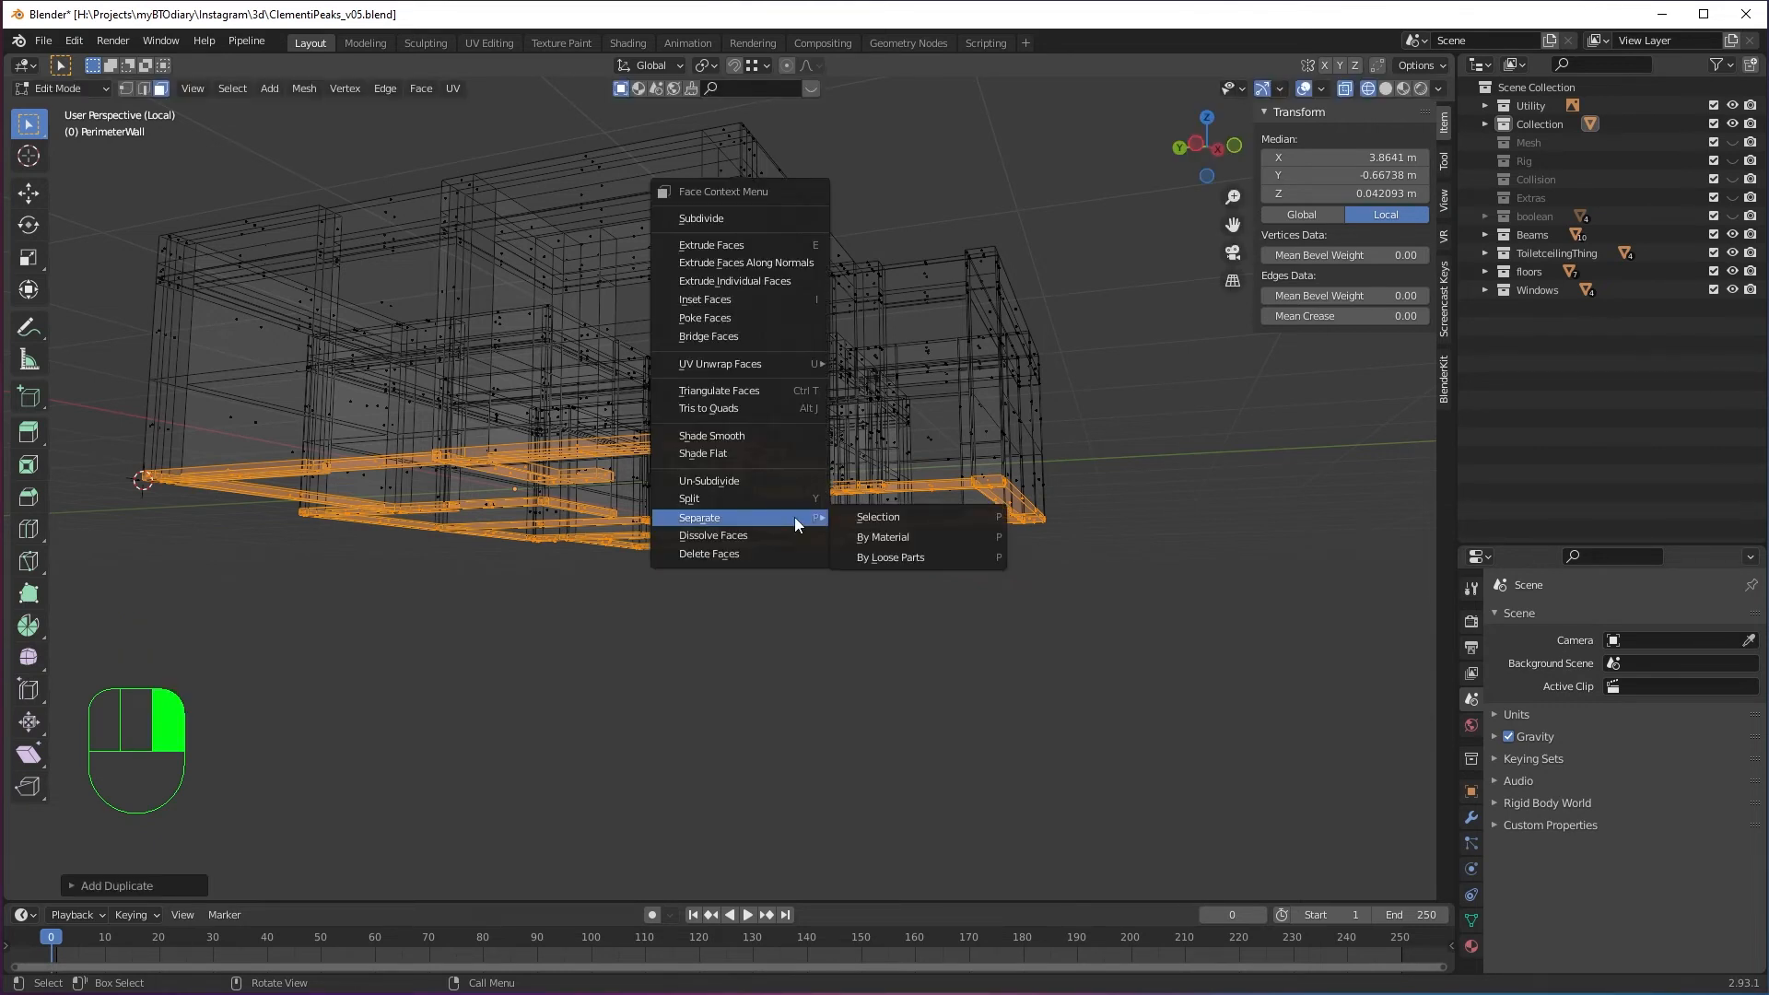
click(854, 516)
Turn off X-ray, return to Object Mode and select the separated base strip on its own.
middle_drag(854, 516, 974, 624)
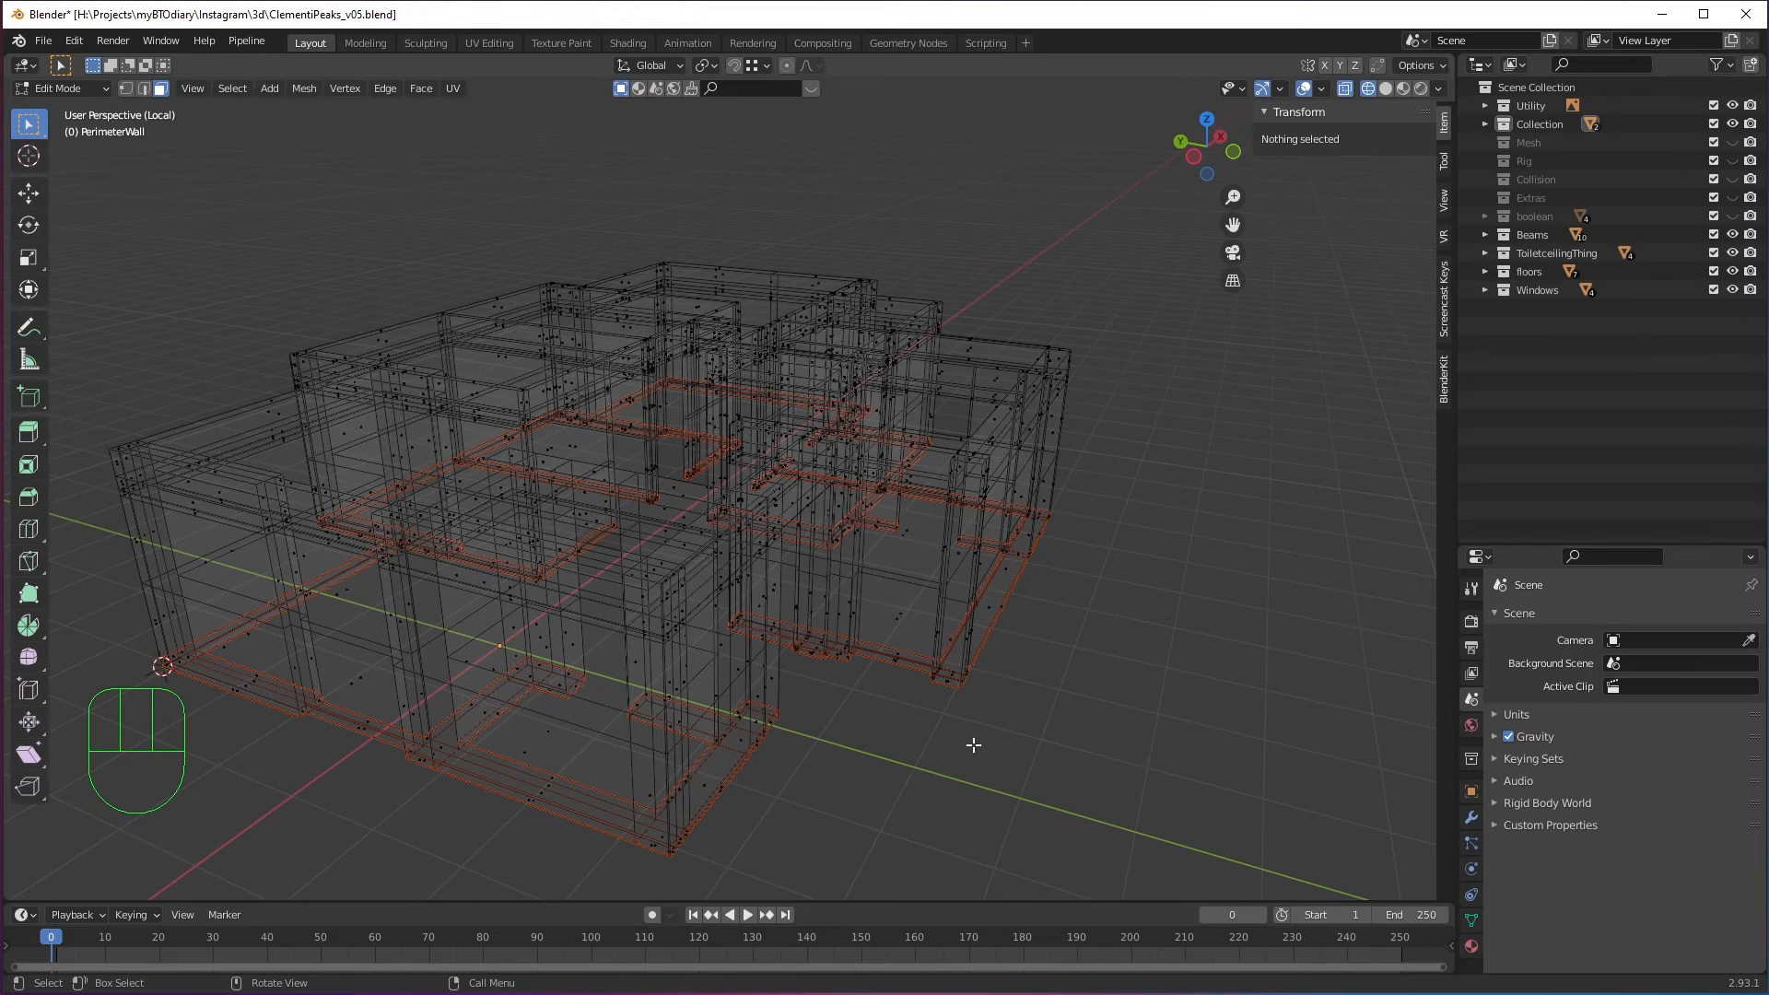
middle_drag(974, 744, 919, 727)
key(alt+z)
key(Tab)
scroll(837, 695, up, 6)
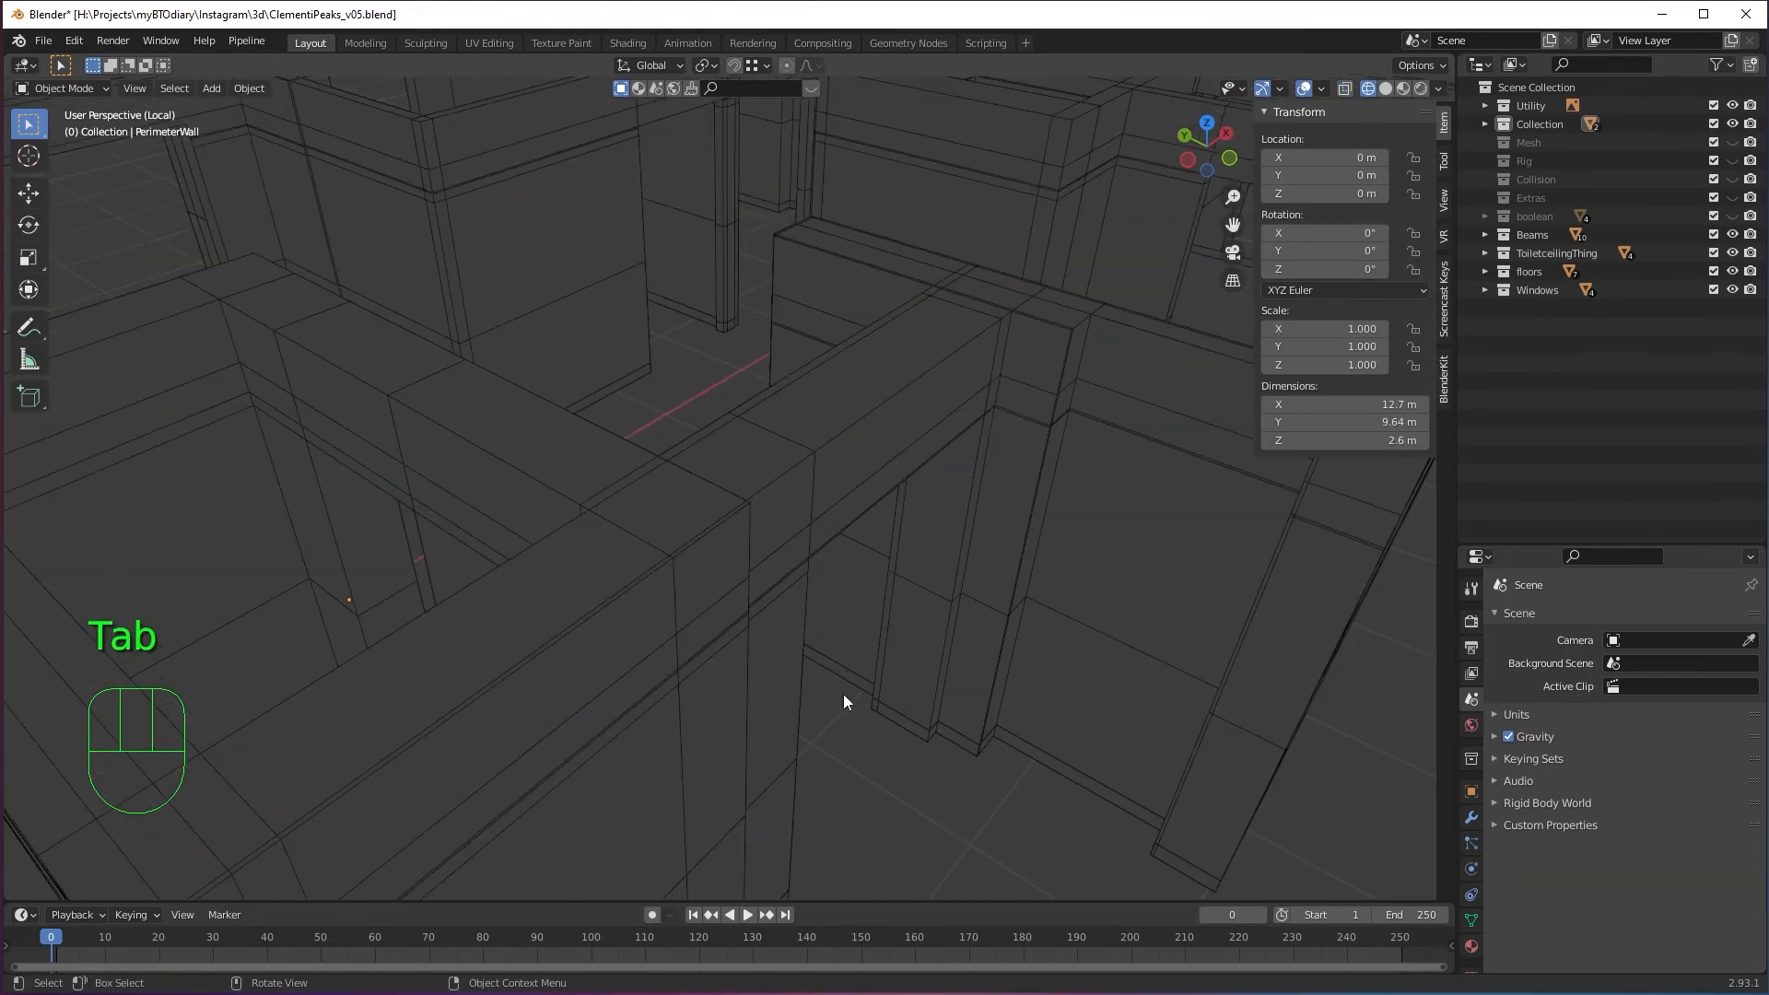
click(868, 684)
click(847, 672)
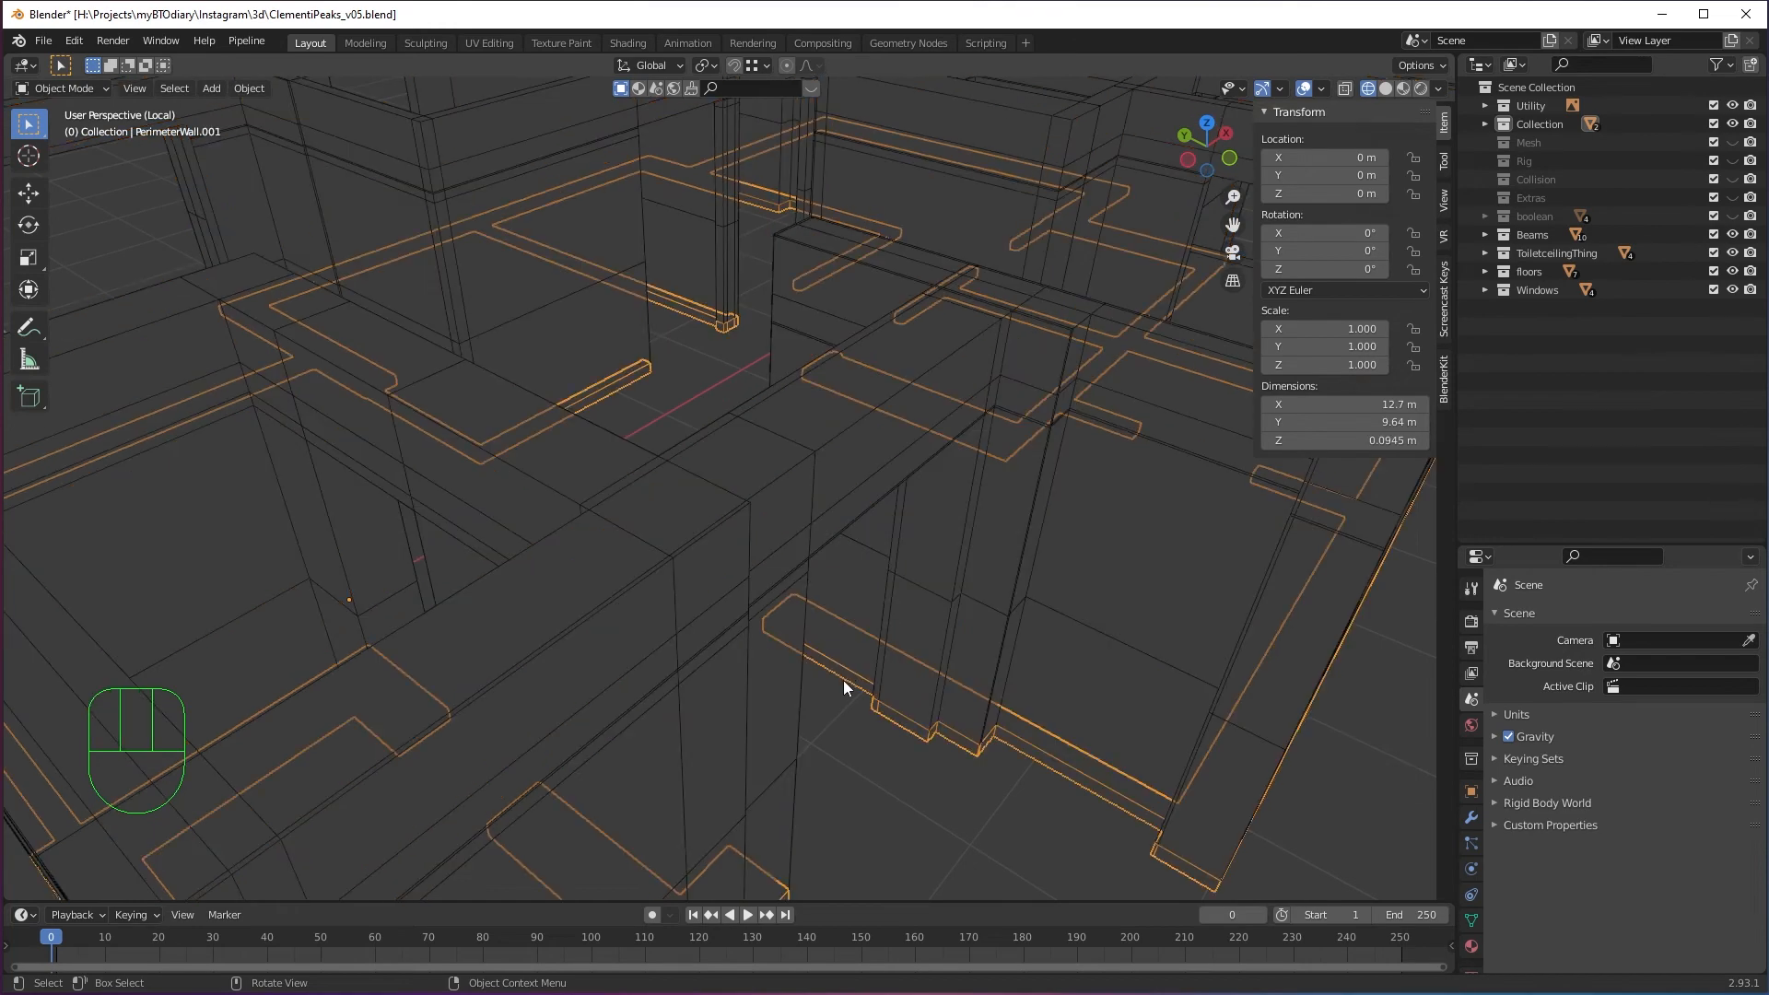
click(803, 617)
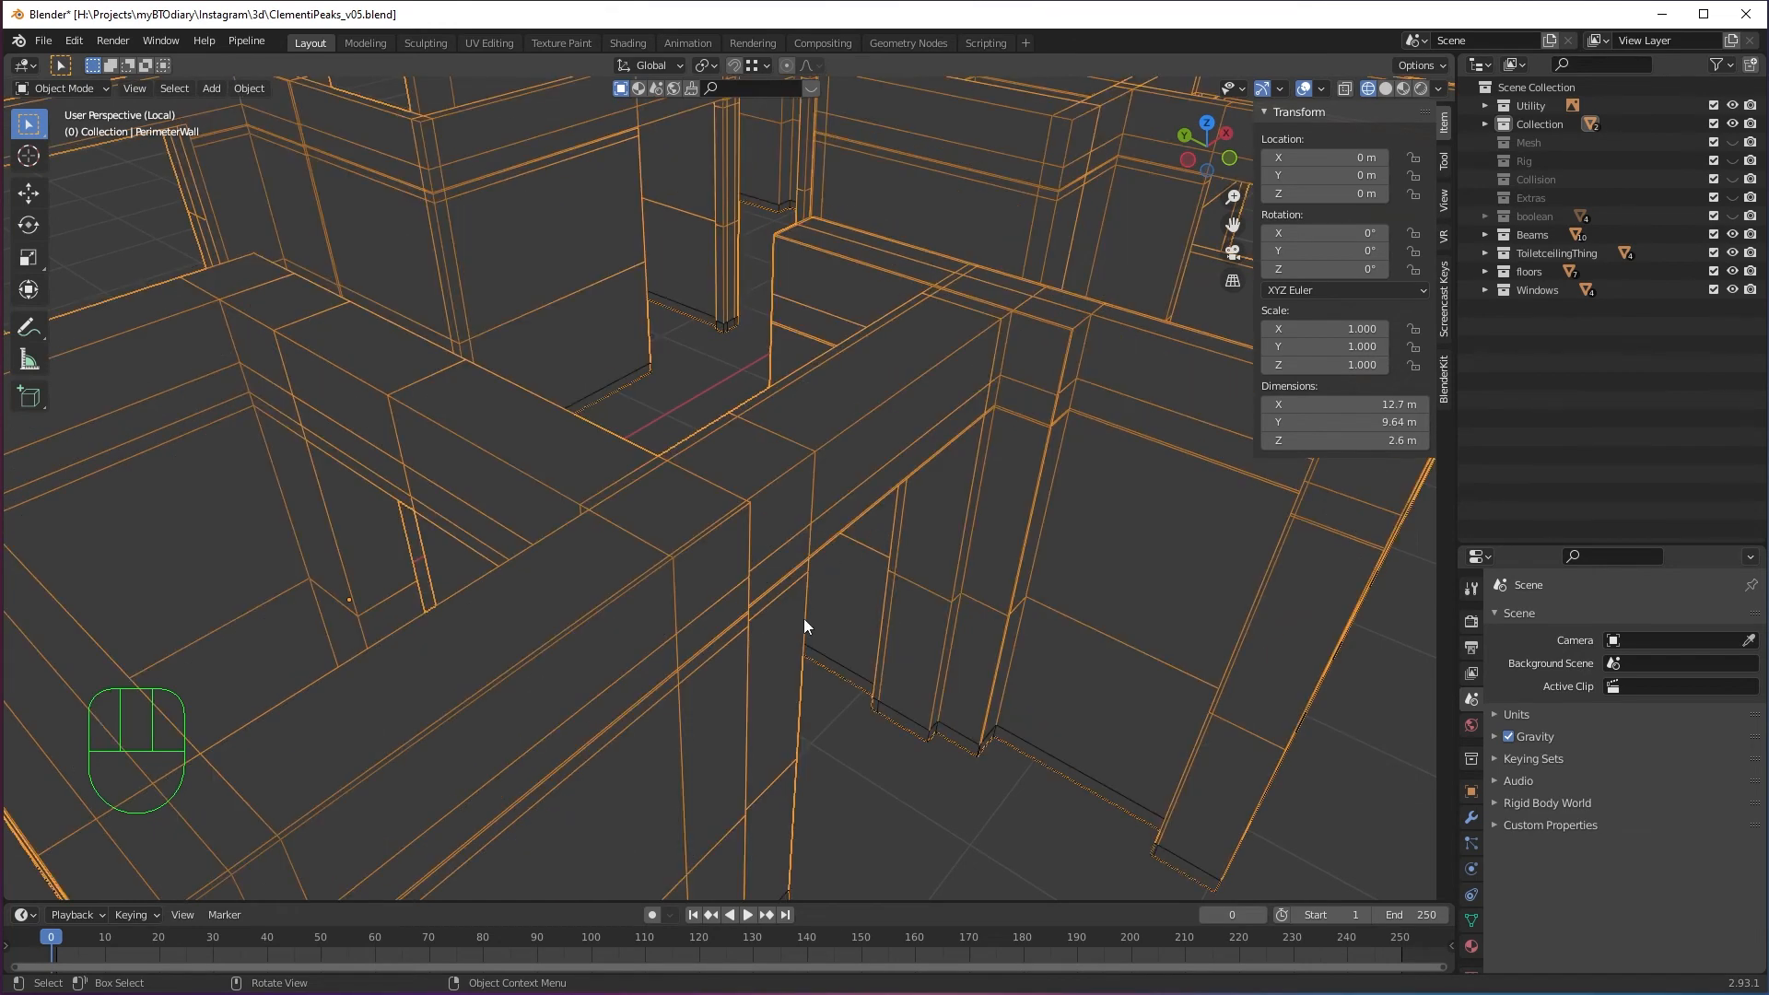
click(856, 676)
Apply rotation and scale to the separated base strip.
scroll(856, 674, down, 4)
middle_drag(826, 686, 818, 573)
scroll(900, 683, up, 5)
key(ctrl+a)
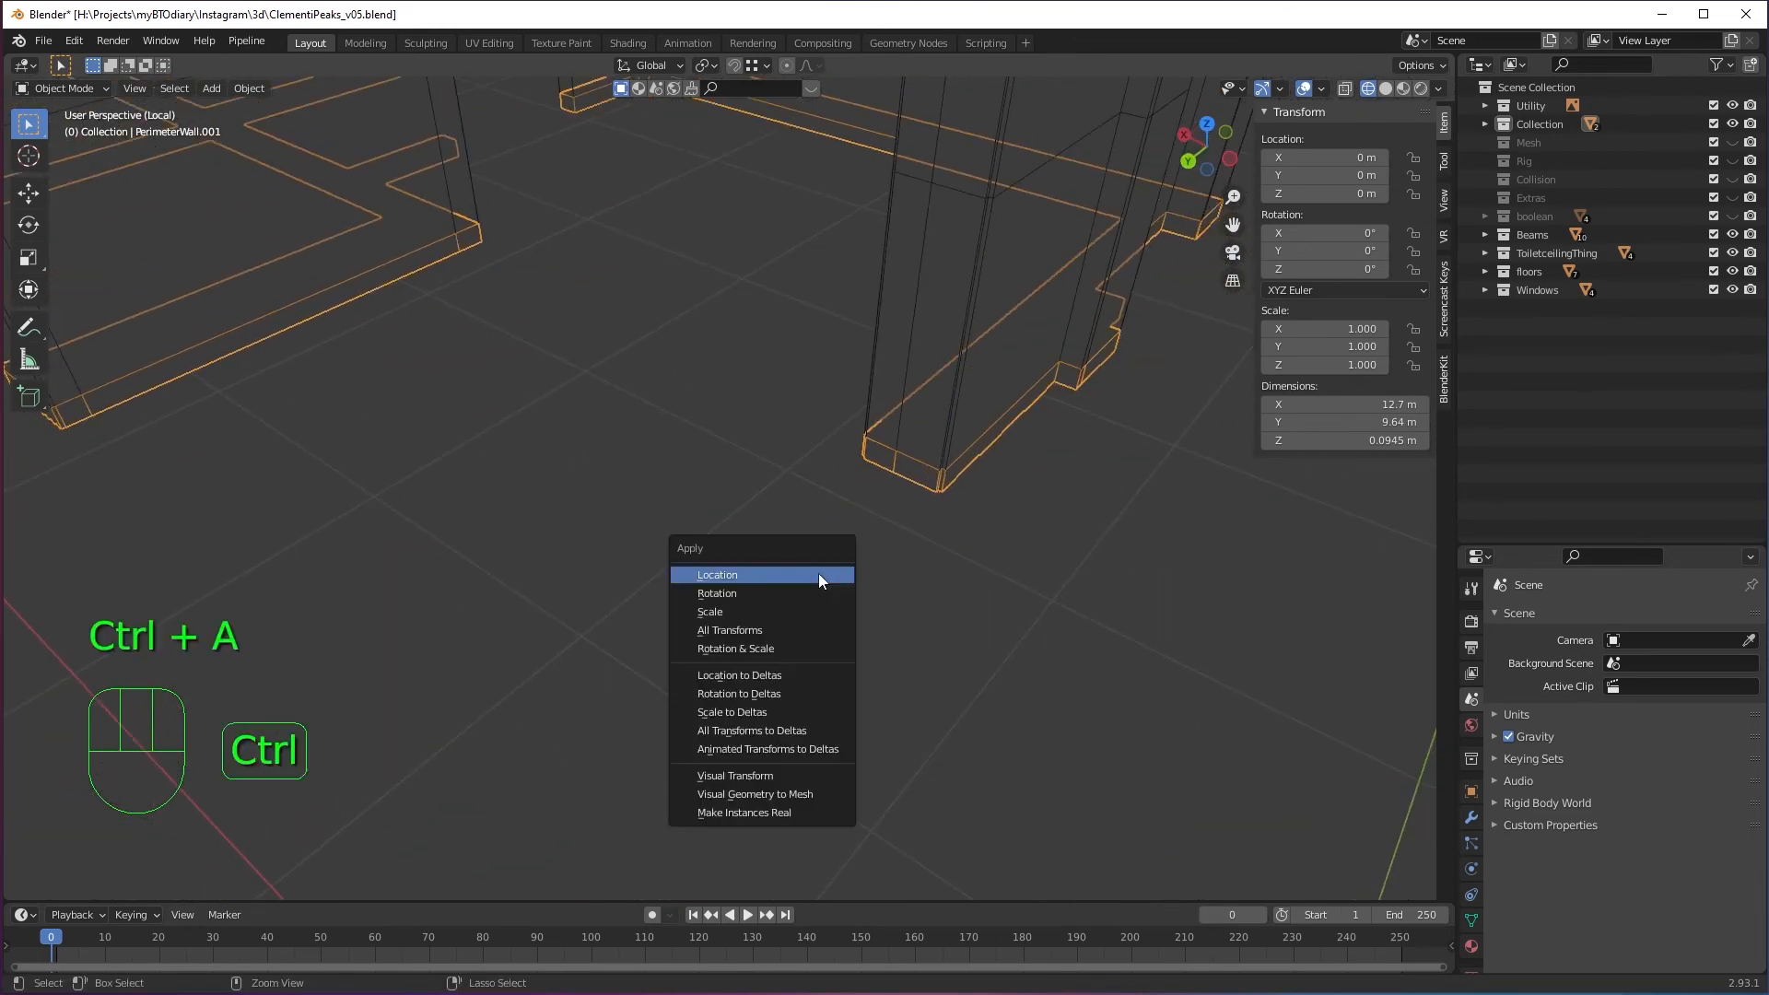
click(756, 650)
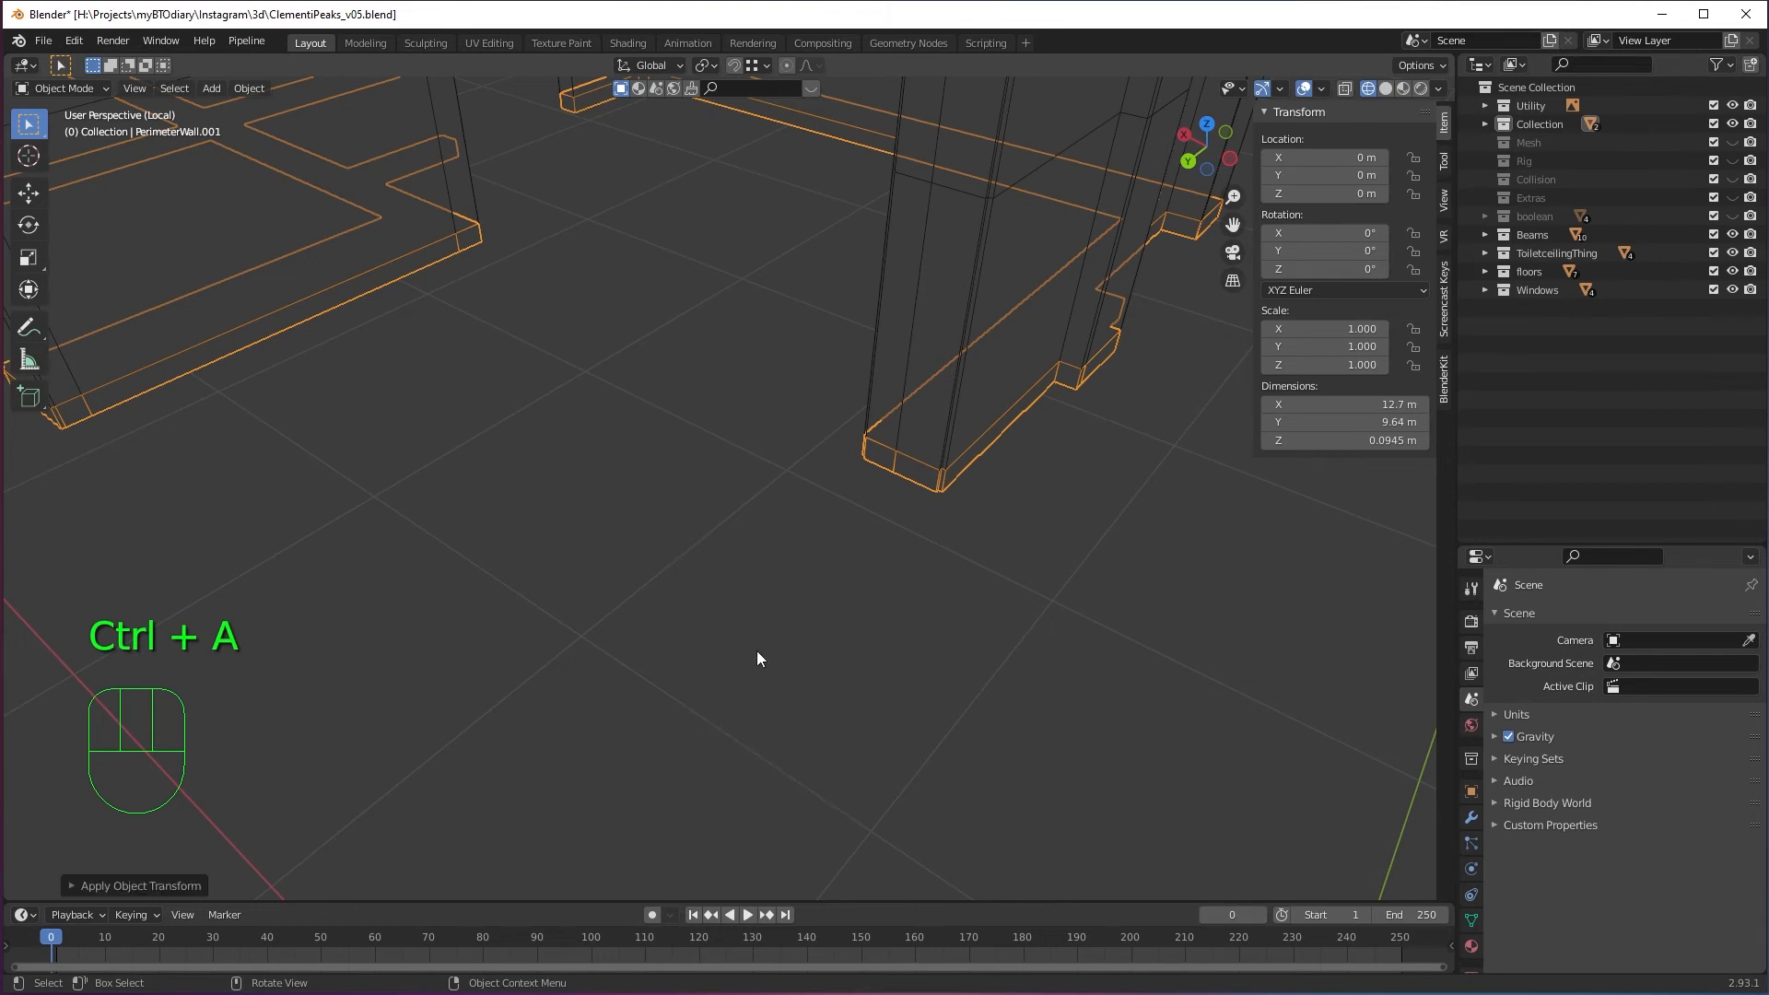
Switch the viewport to solid shading, with a wall end and its base strip in close view.
shift+middle_drag(943, 556, 908, 573)
scroll(853, 599, down, 5)
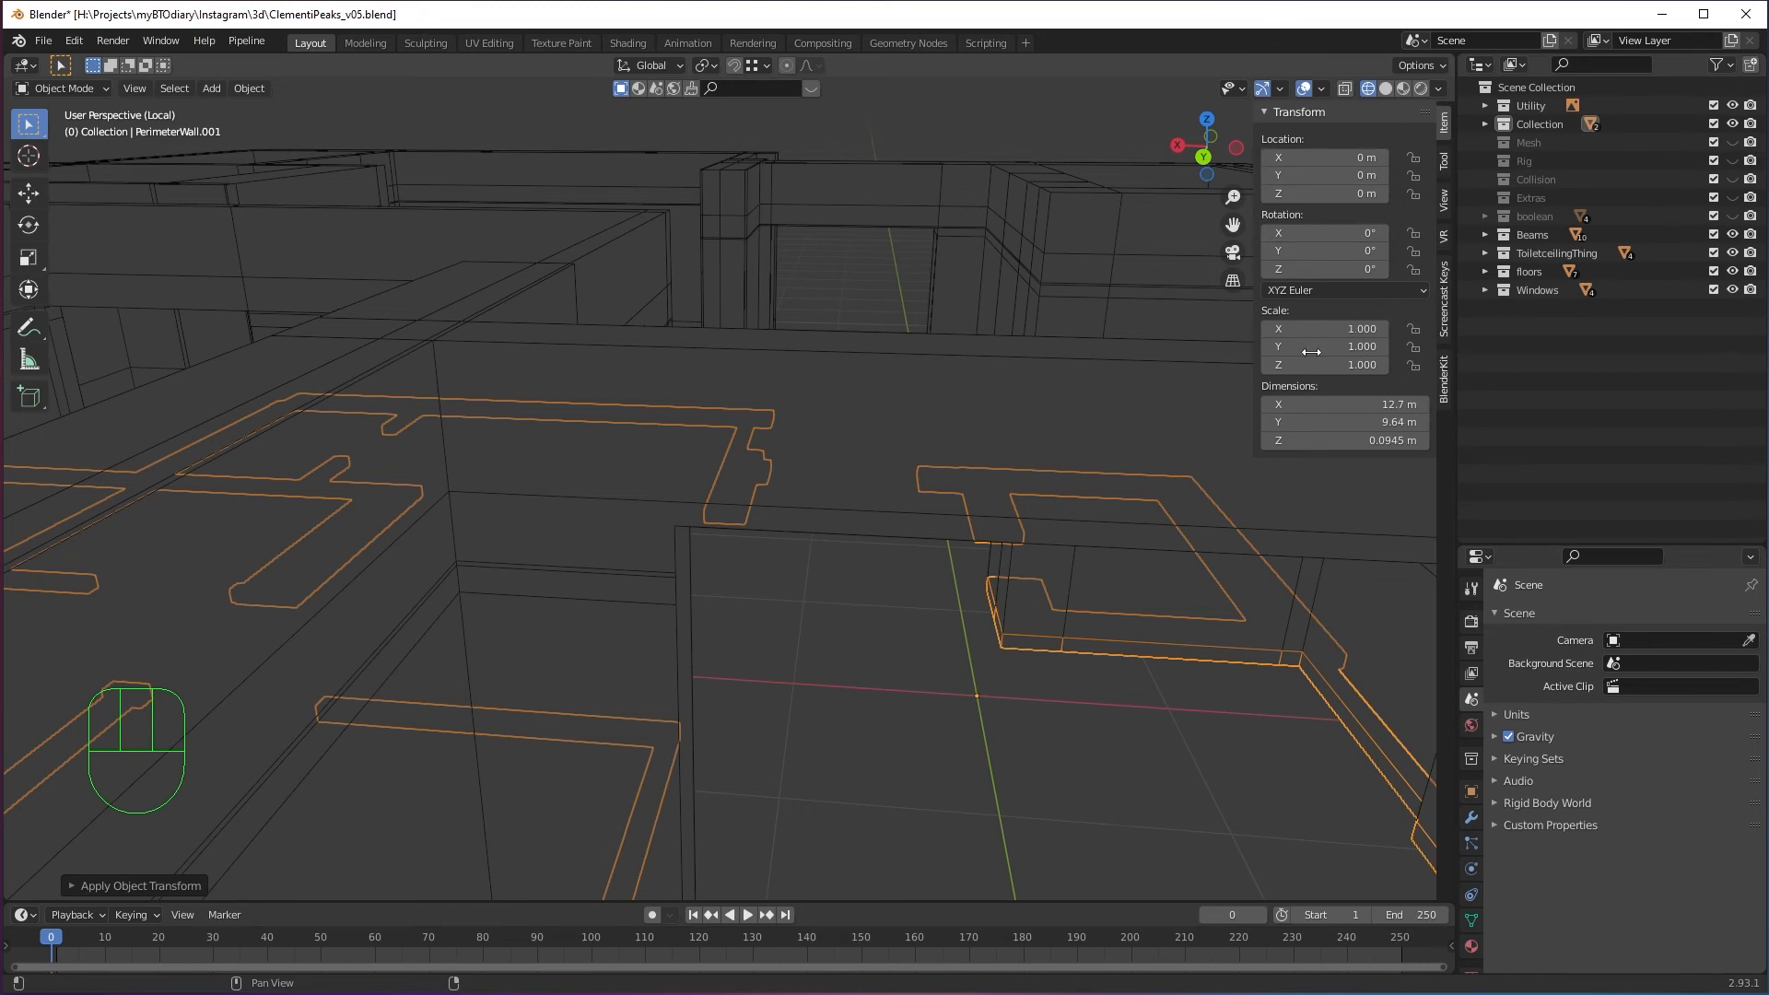
middle_drag(1008, 558, 832, 605)
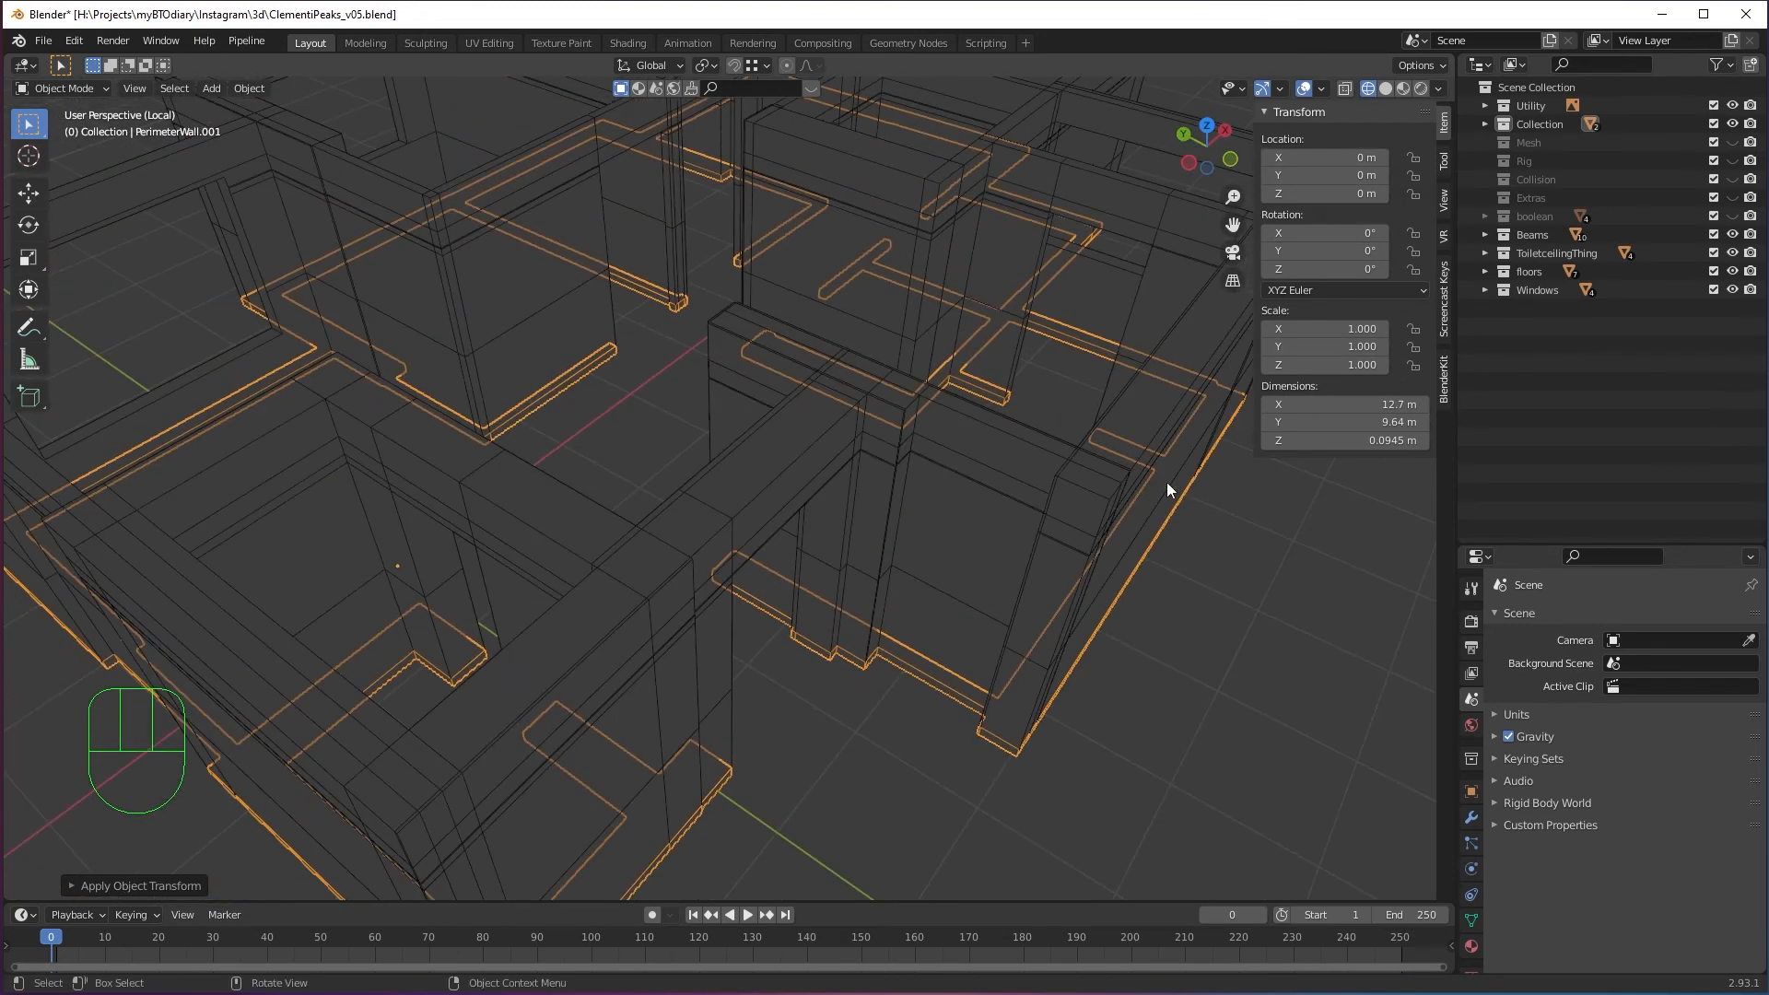
click(1384, 89)
scroll(871, 534, up, 5)
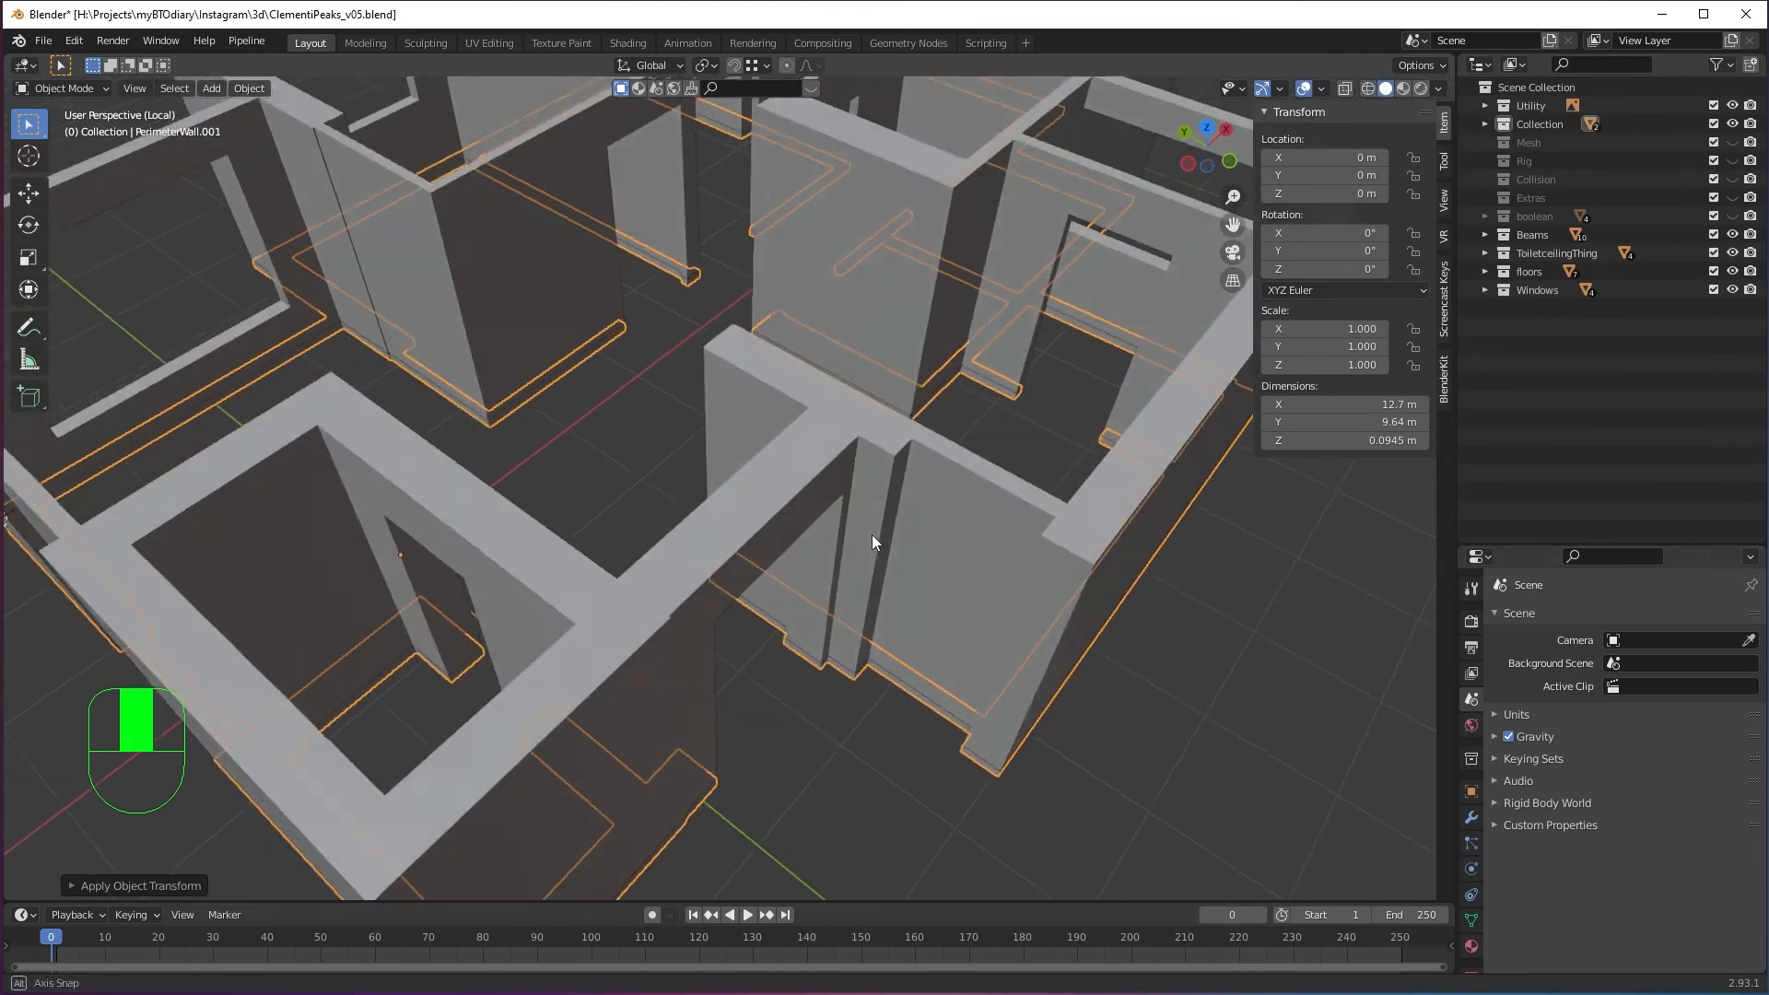
middle_drag(799, 536, 857, 584)
shift+middle_drag(1108, 623, 1084, 571)
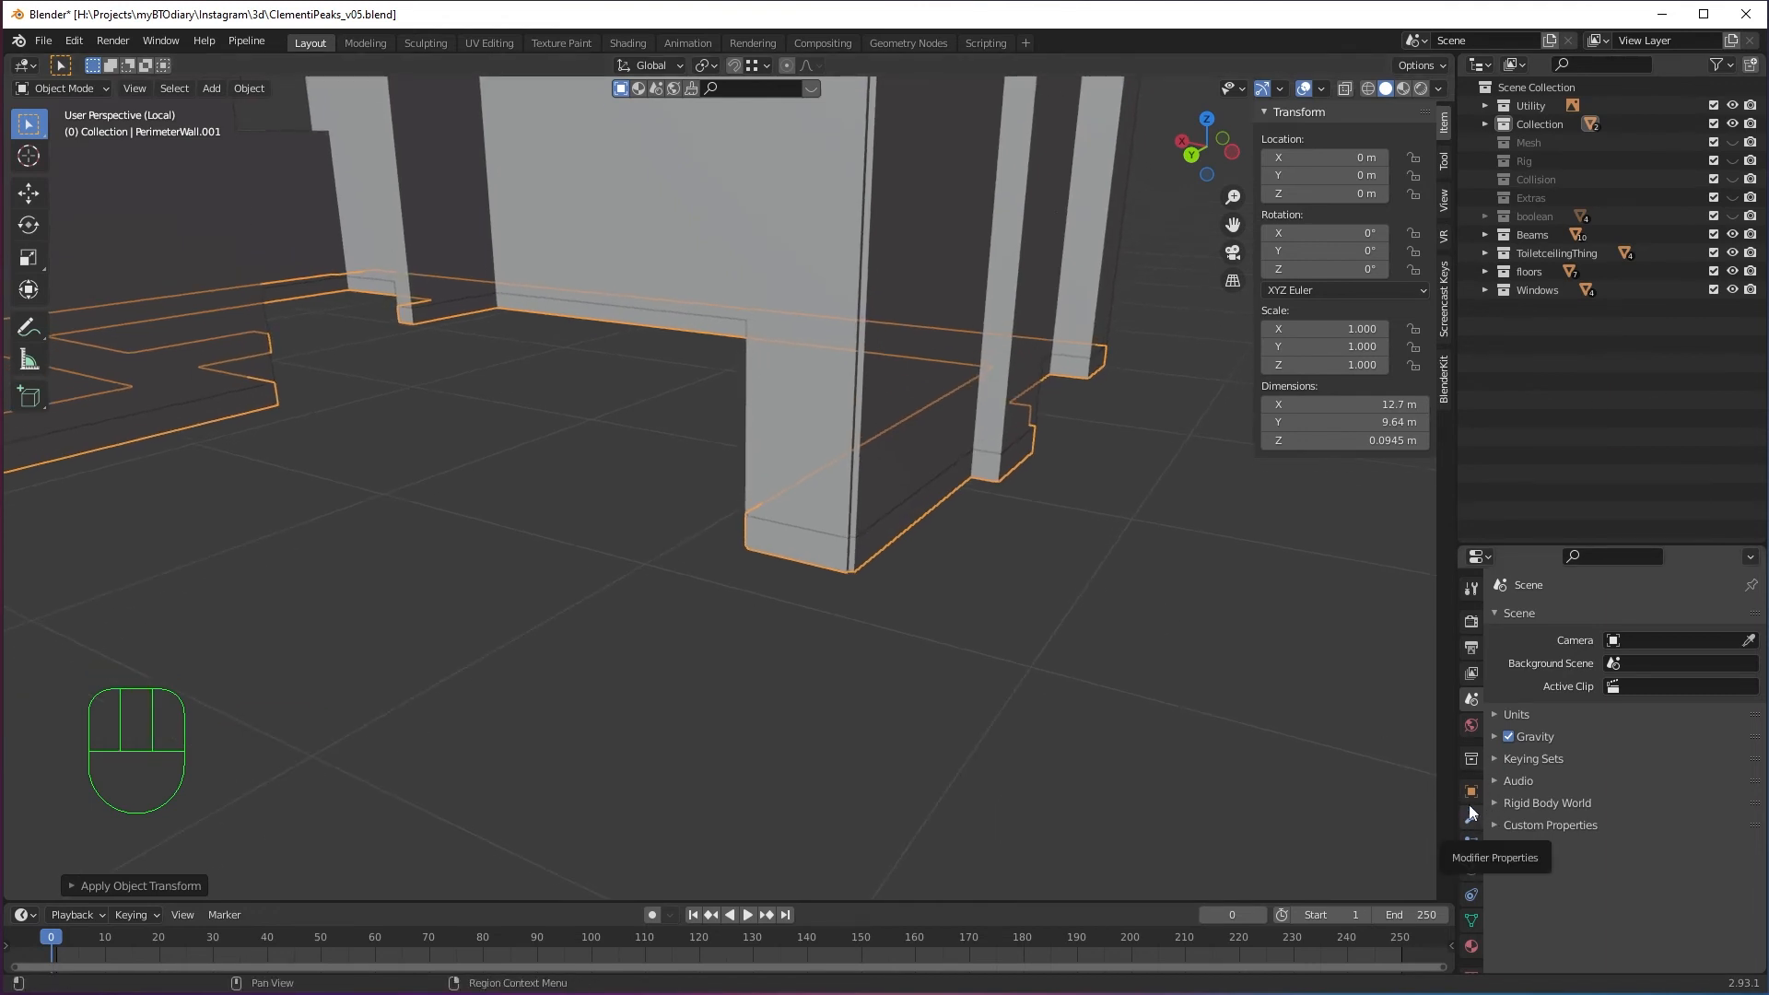
Add a Solidify modifier to the base strip and set its thickness to -0.01 m, checking the wall corner.
click(1471, 814)
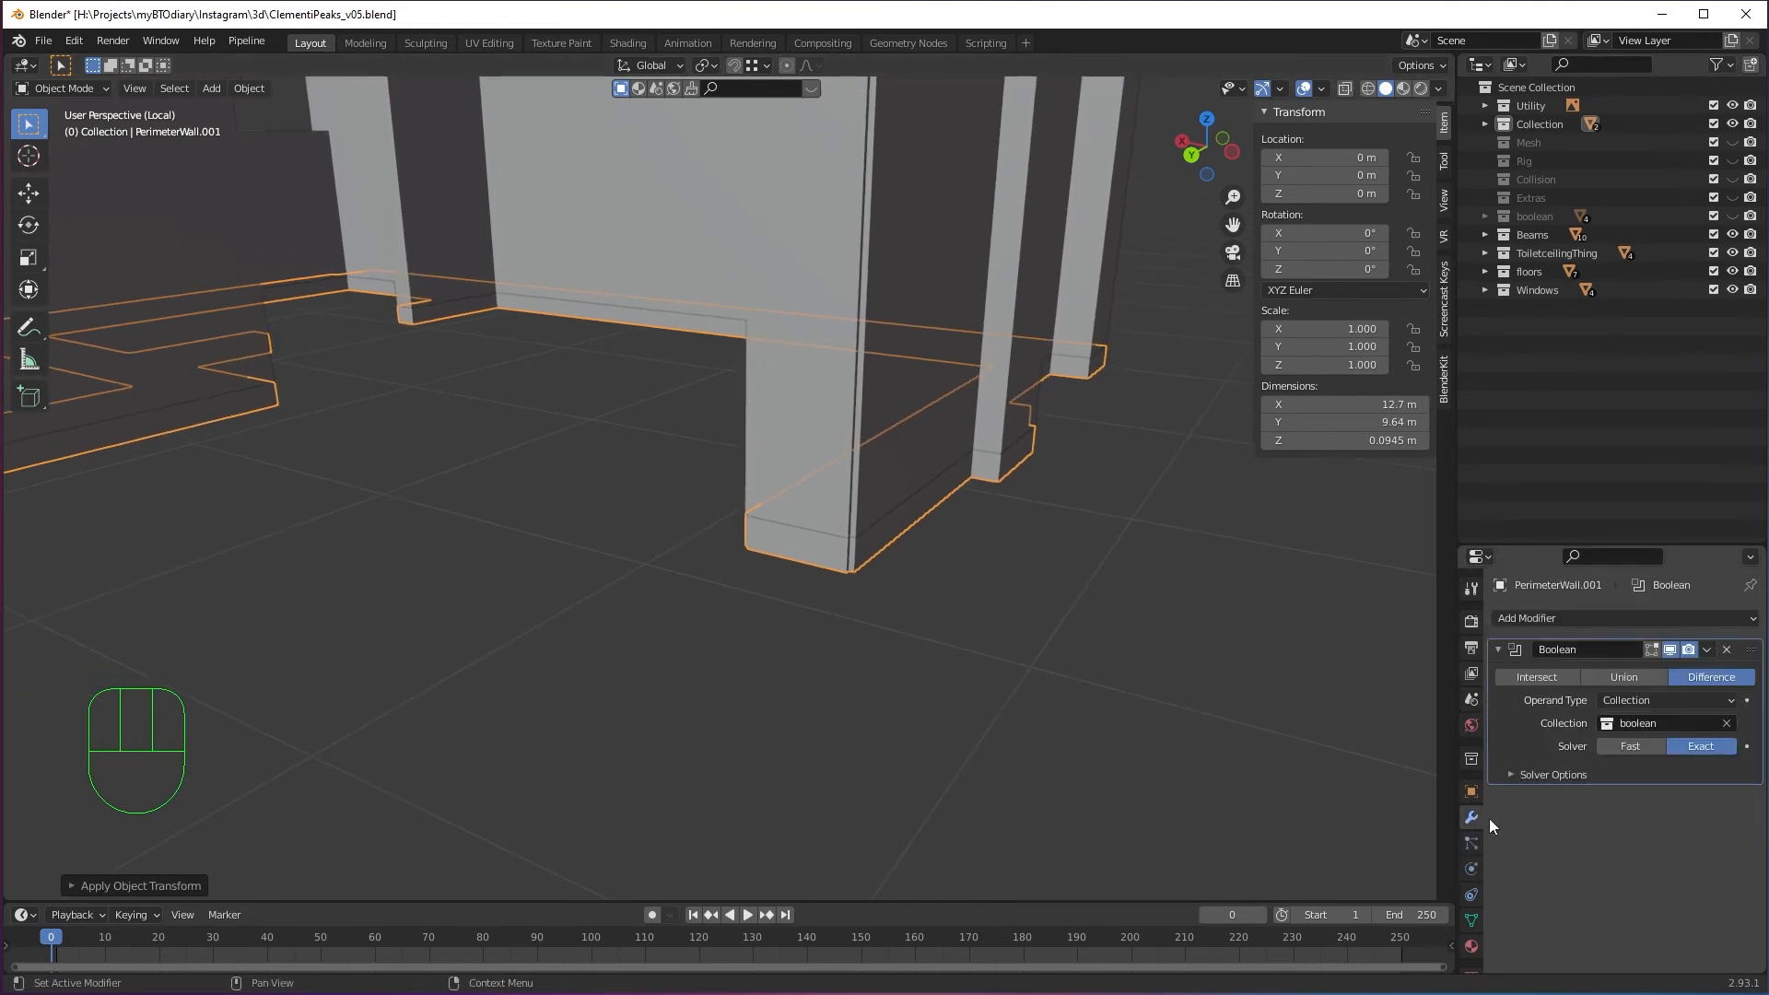
click(1524, 617)
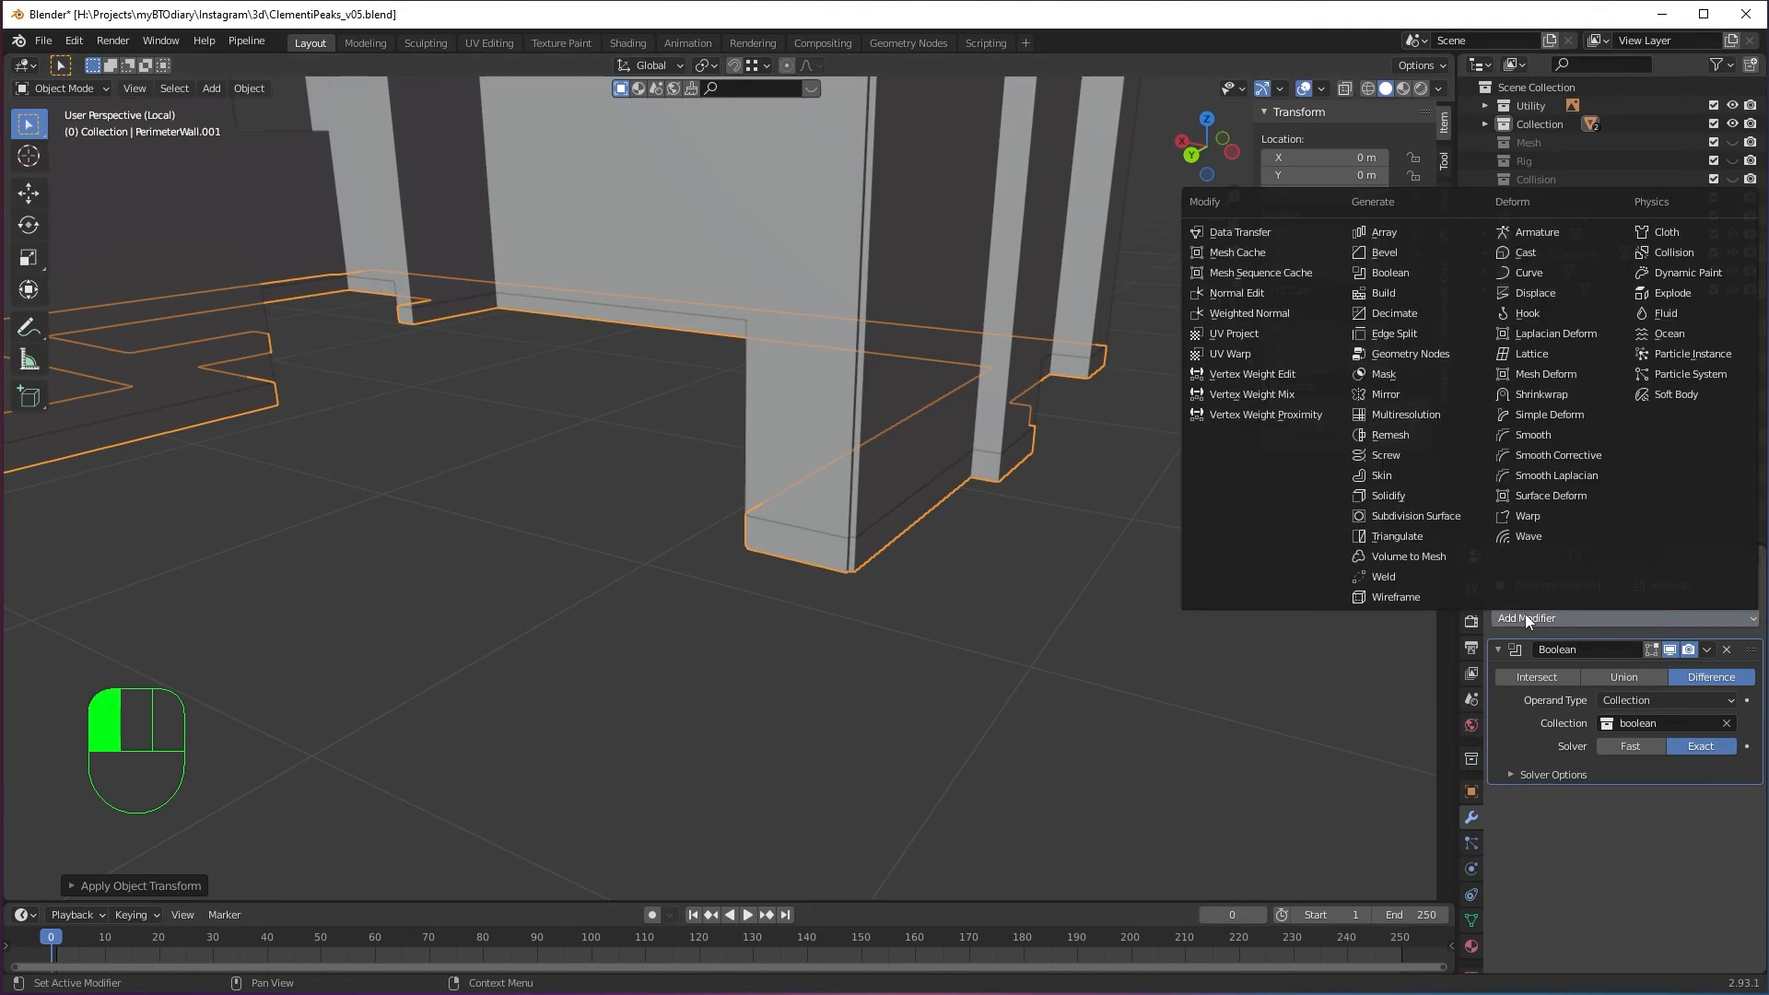
click(1383, 495)
scroll(1072, 628, up, 5)
middle_drag(1074, 628, 1074, 710)
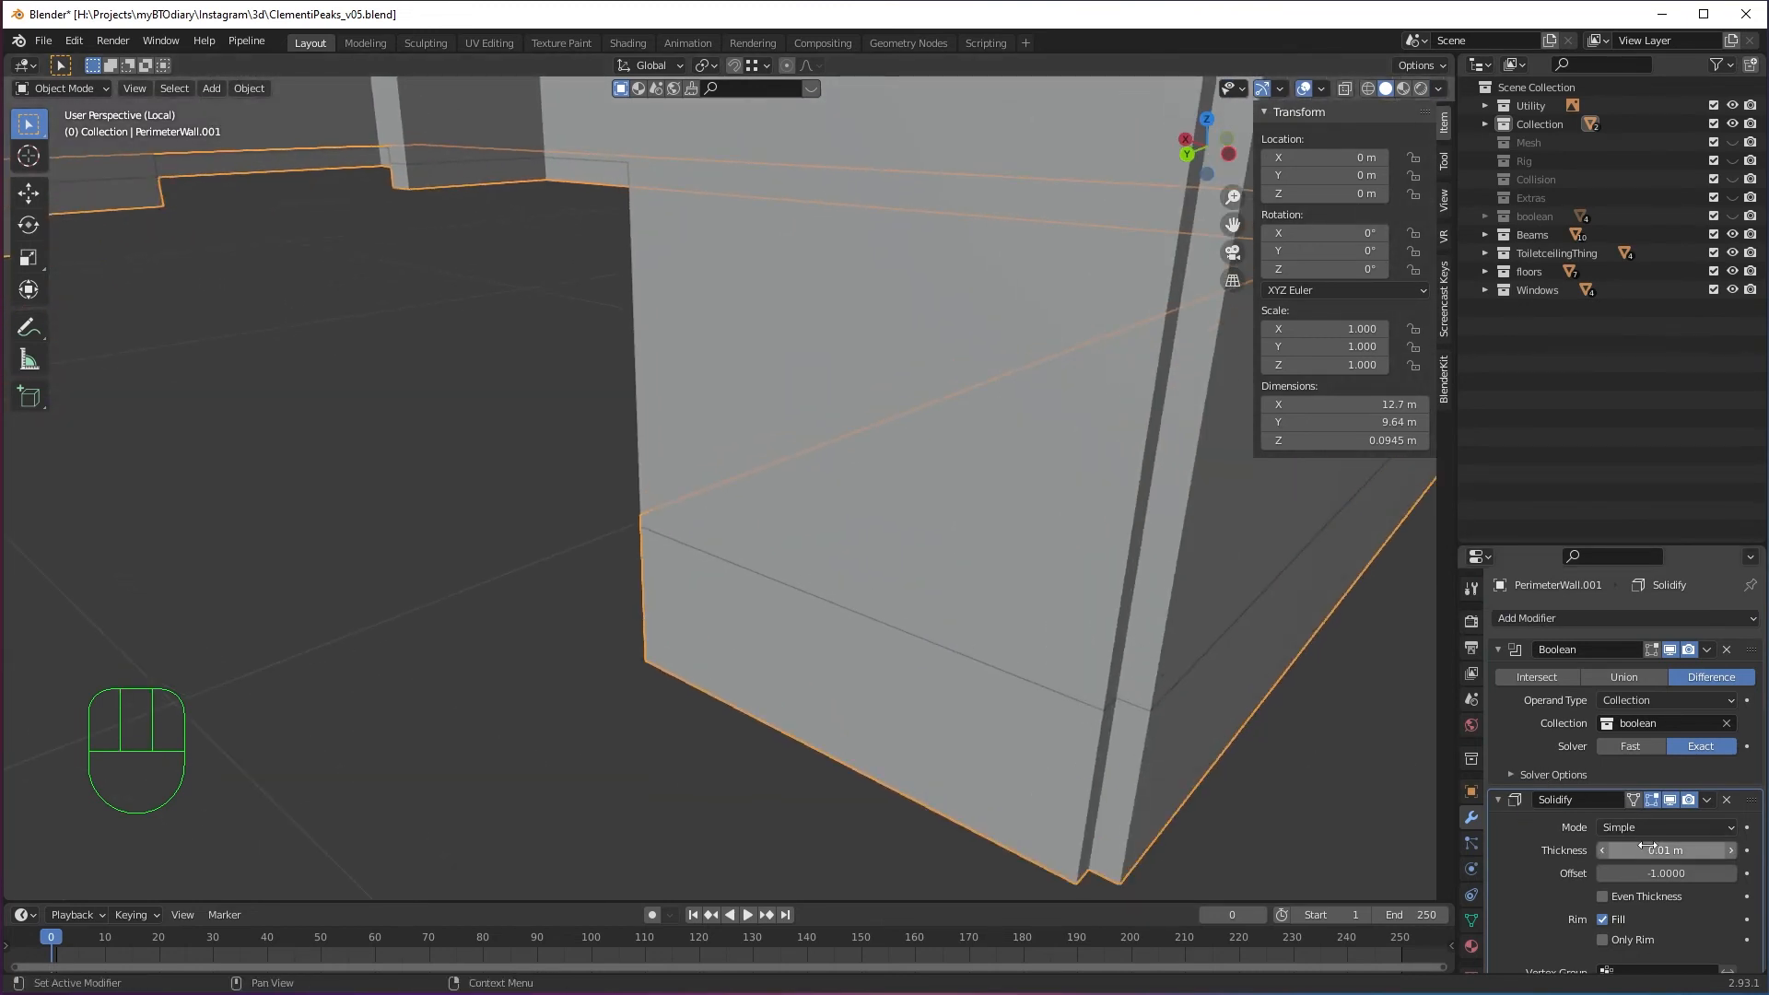
mouse_move(1649, 849)
mouse_down()
mouse_move(1571, 850)
mouse_move(1651, 851)
mouse_up()
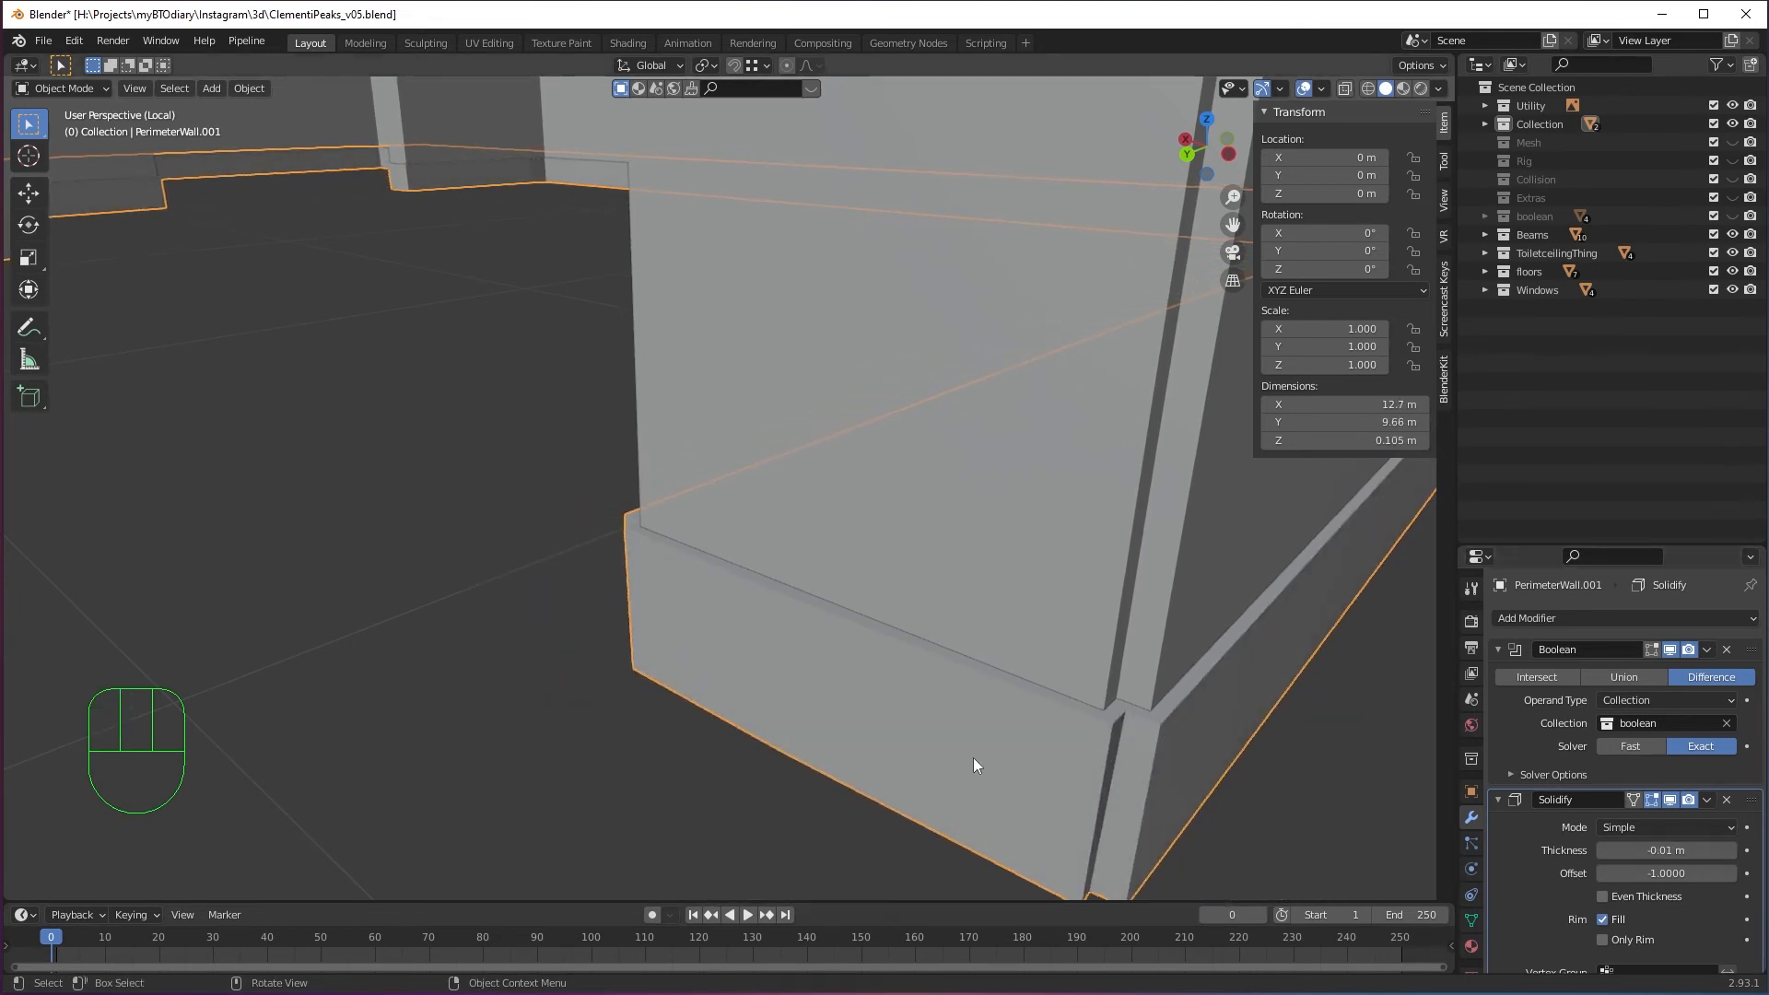
middle_drag(1227, 789, 1148, 786)
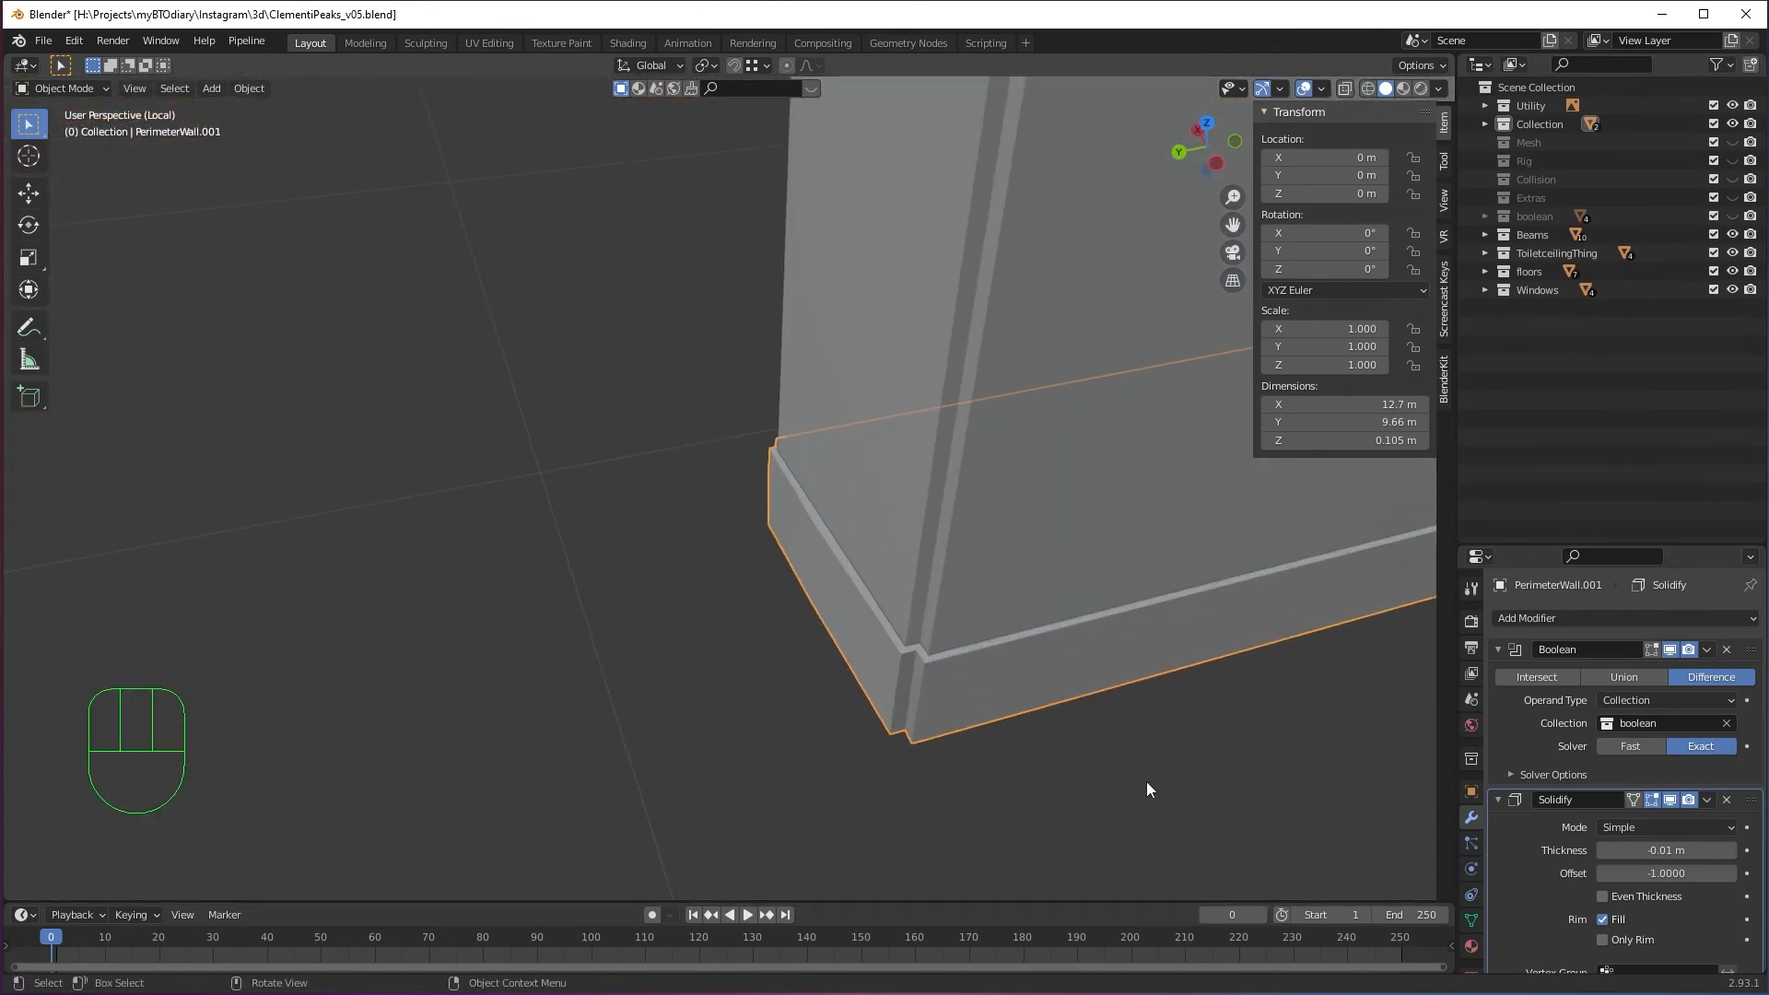
Try a Solidify thickness of -0.015 m on the skirting and inspect its top edge.
click(1672, 851)
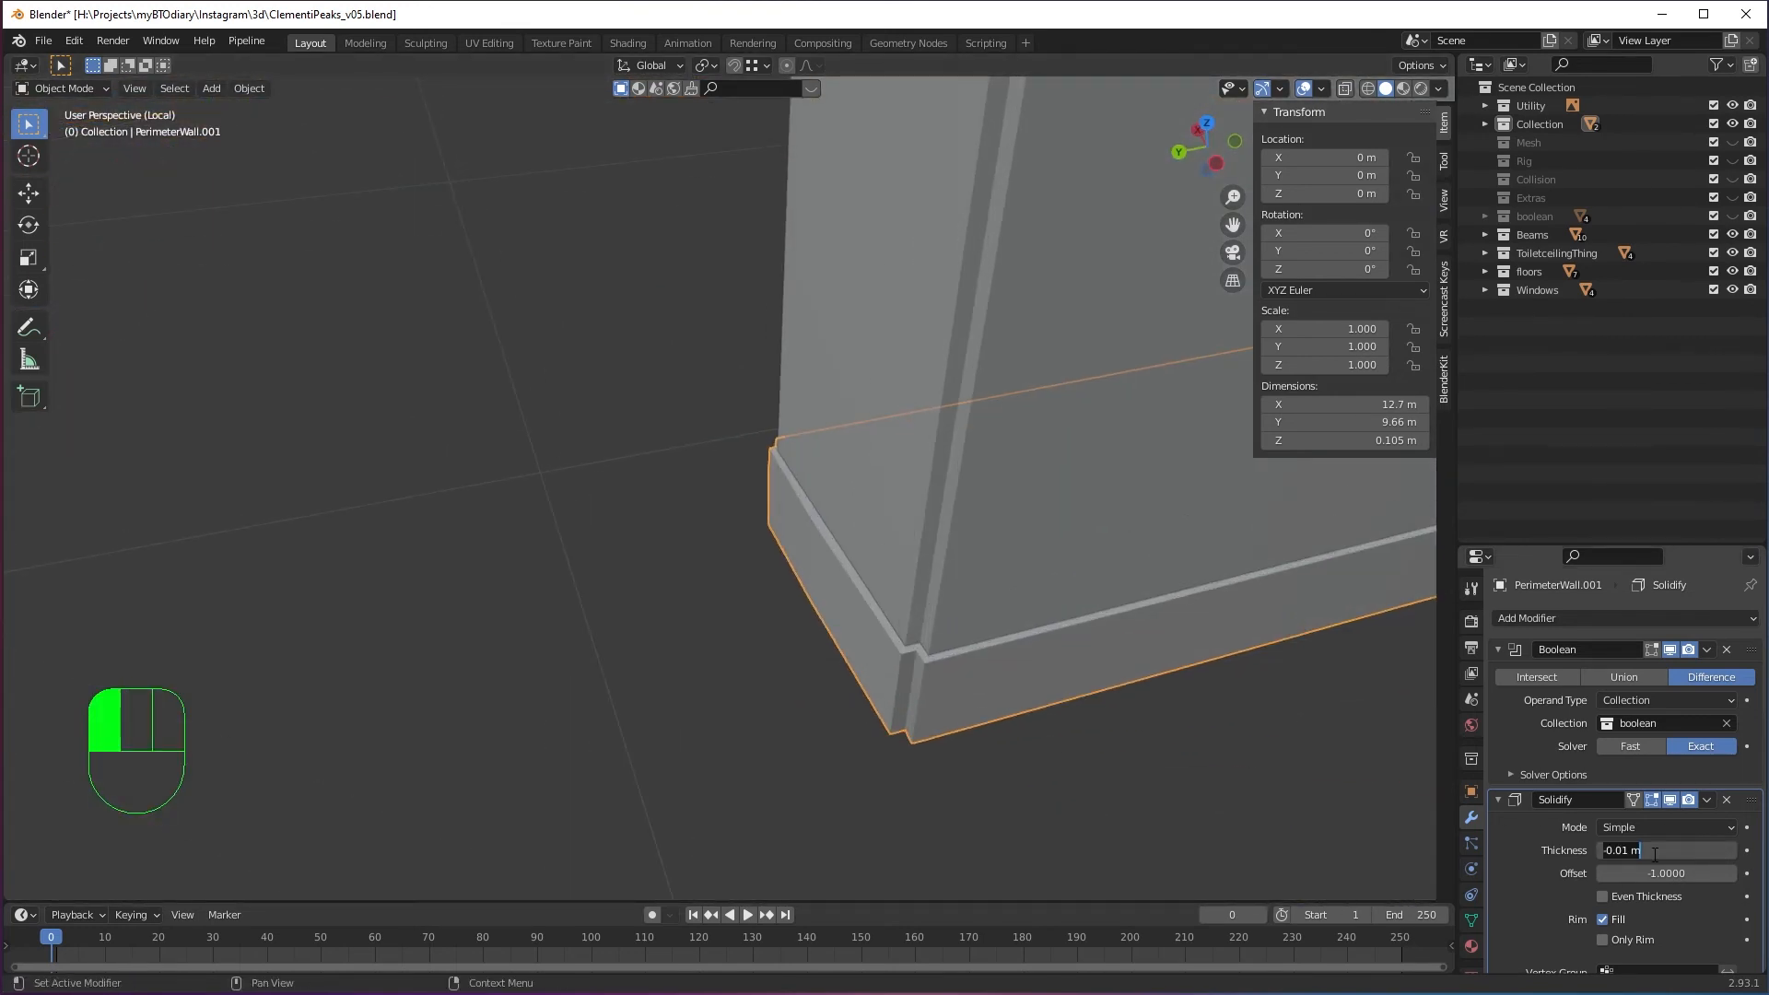
key(Left)
key(Left)
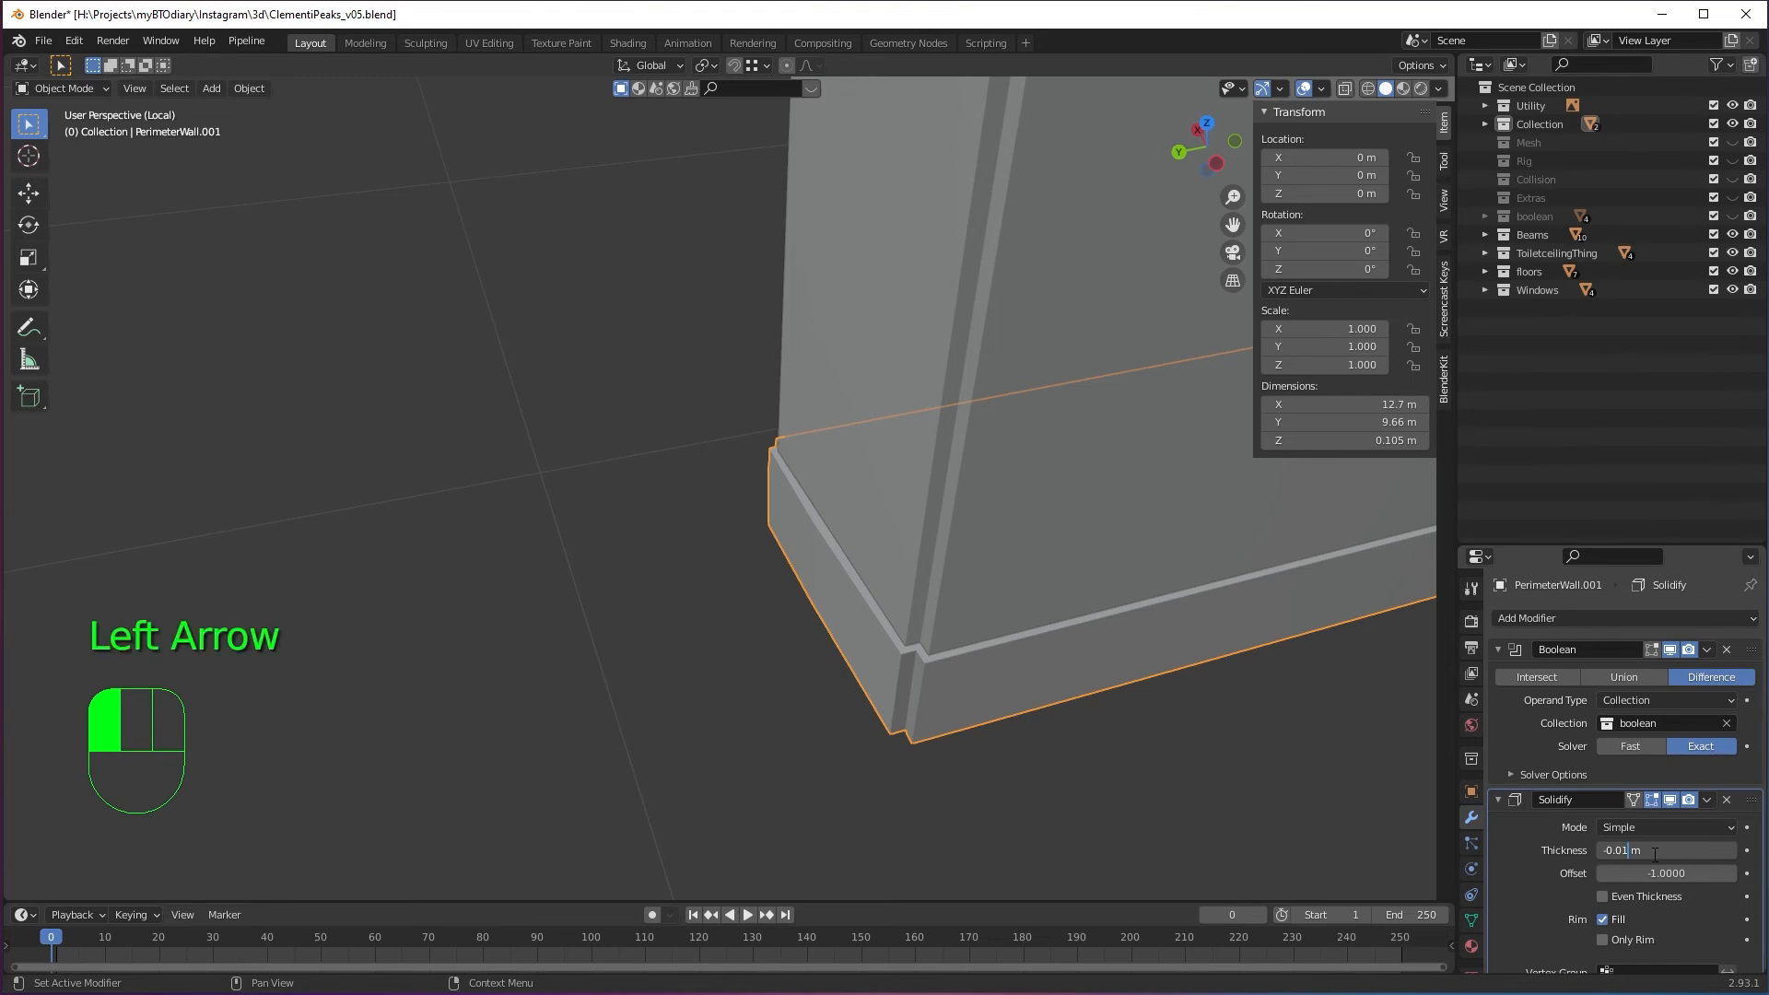
key(Return)
middle_drag(1078, 767, 975, 722)
scroll(1052, 696, down, 2)
scroll(960, 655, up, 2)
Enable Even Thickness in the skirting's Solidify modifier and set the thickness to -0.01 m.
click(1601, 897)
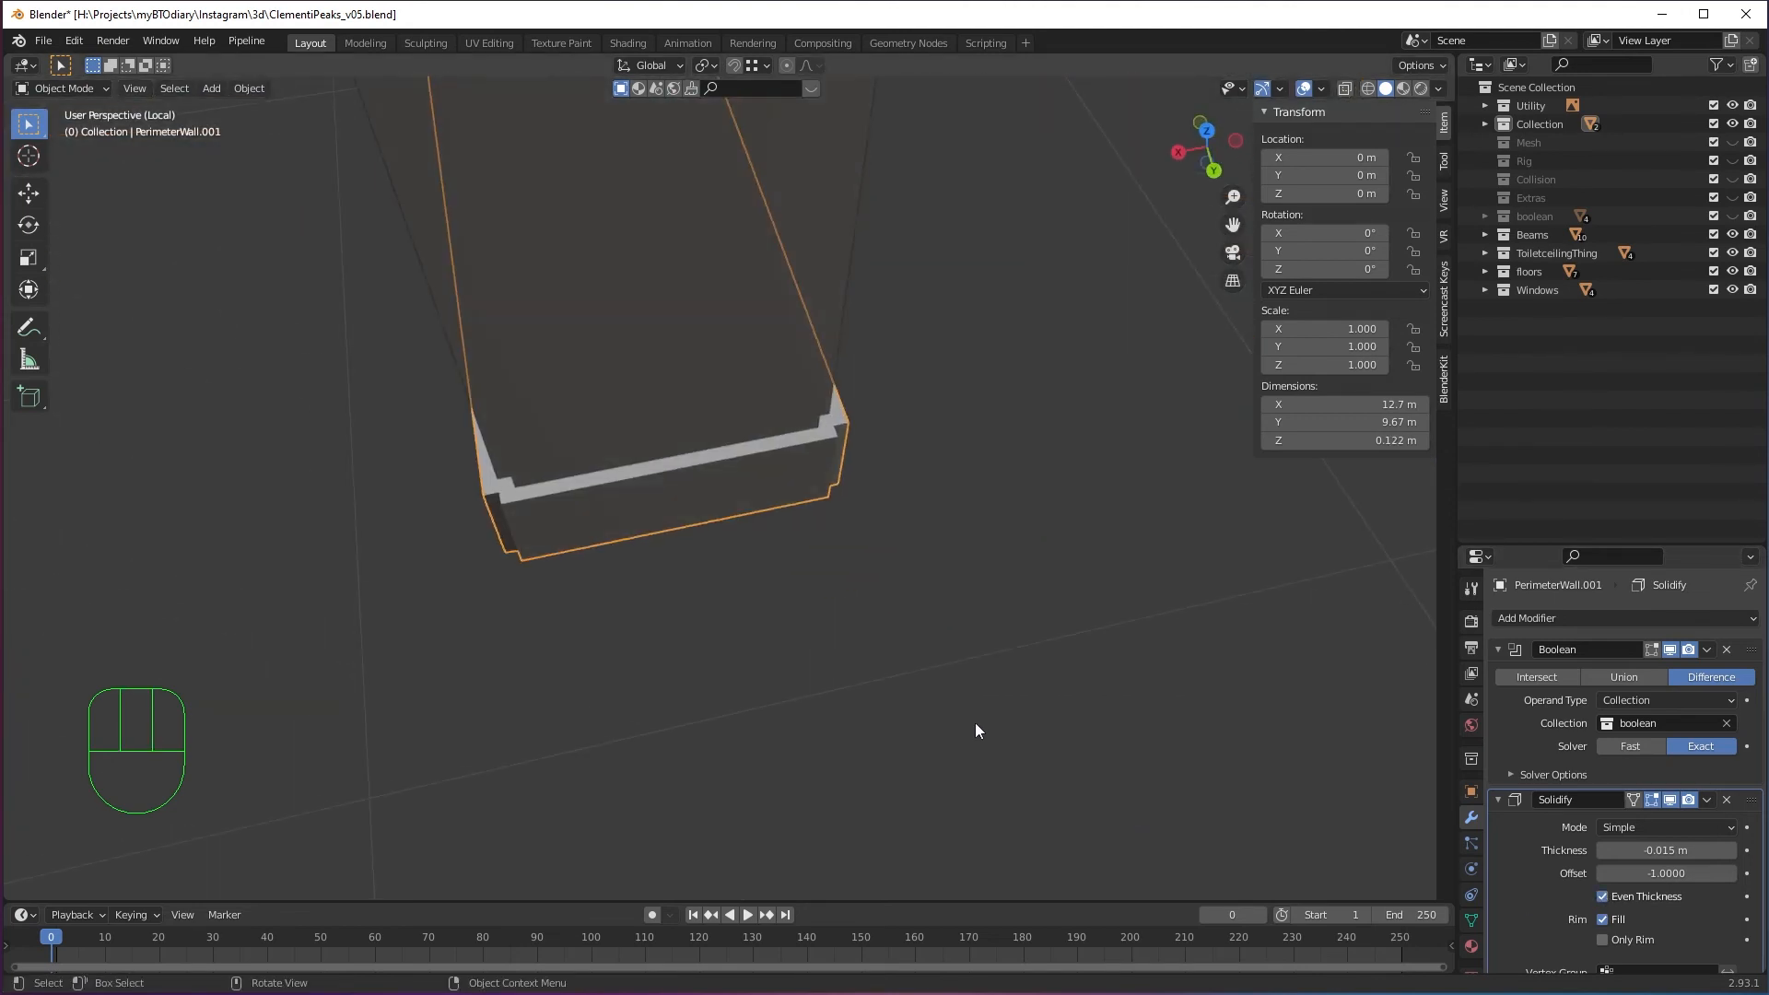
middle_drag(936, 561, 1008, 627)
scroll(734, 645, up, 2)
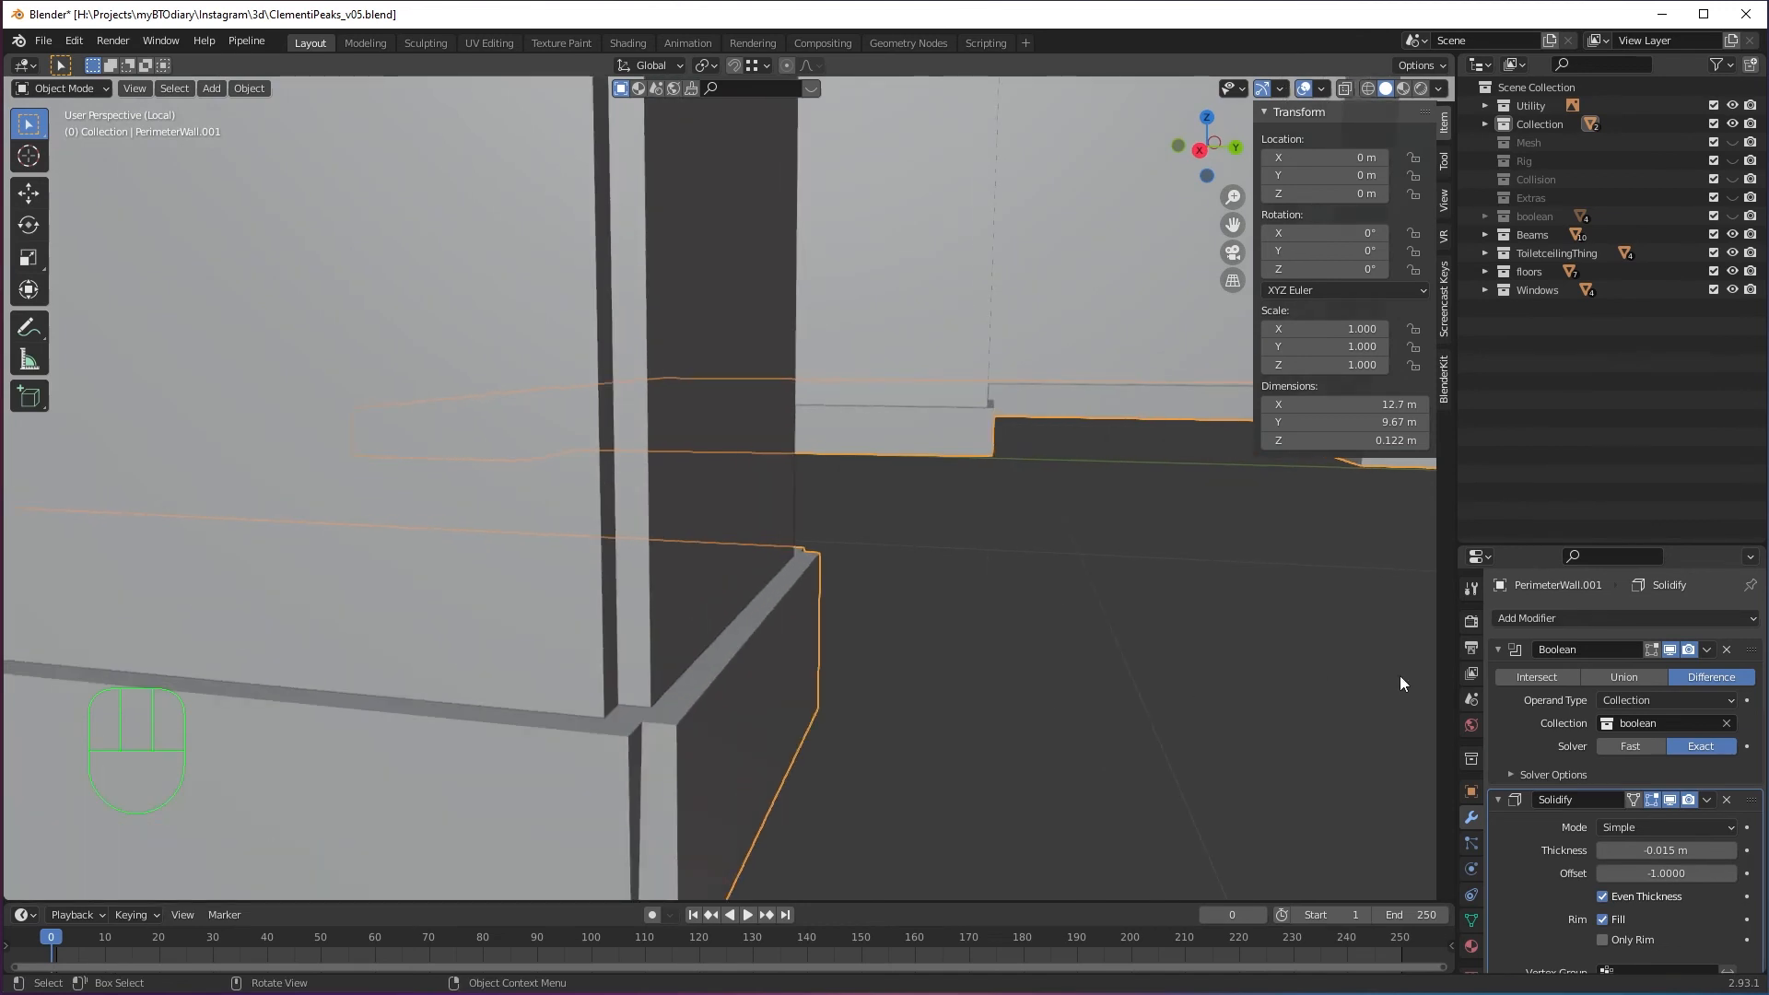
click(1629, 849)
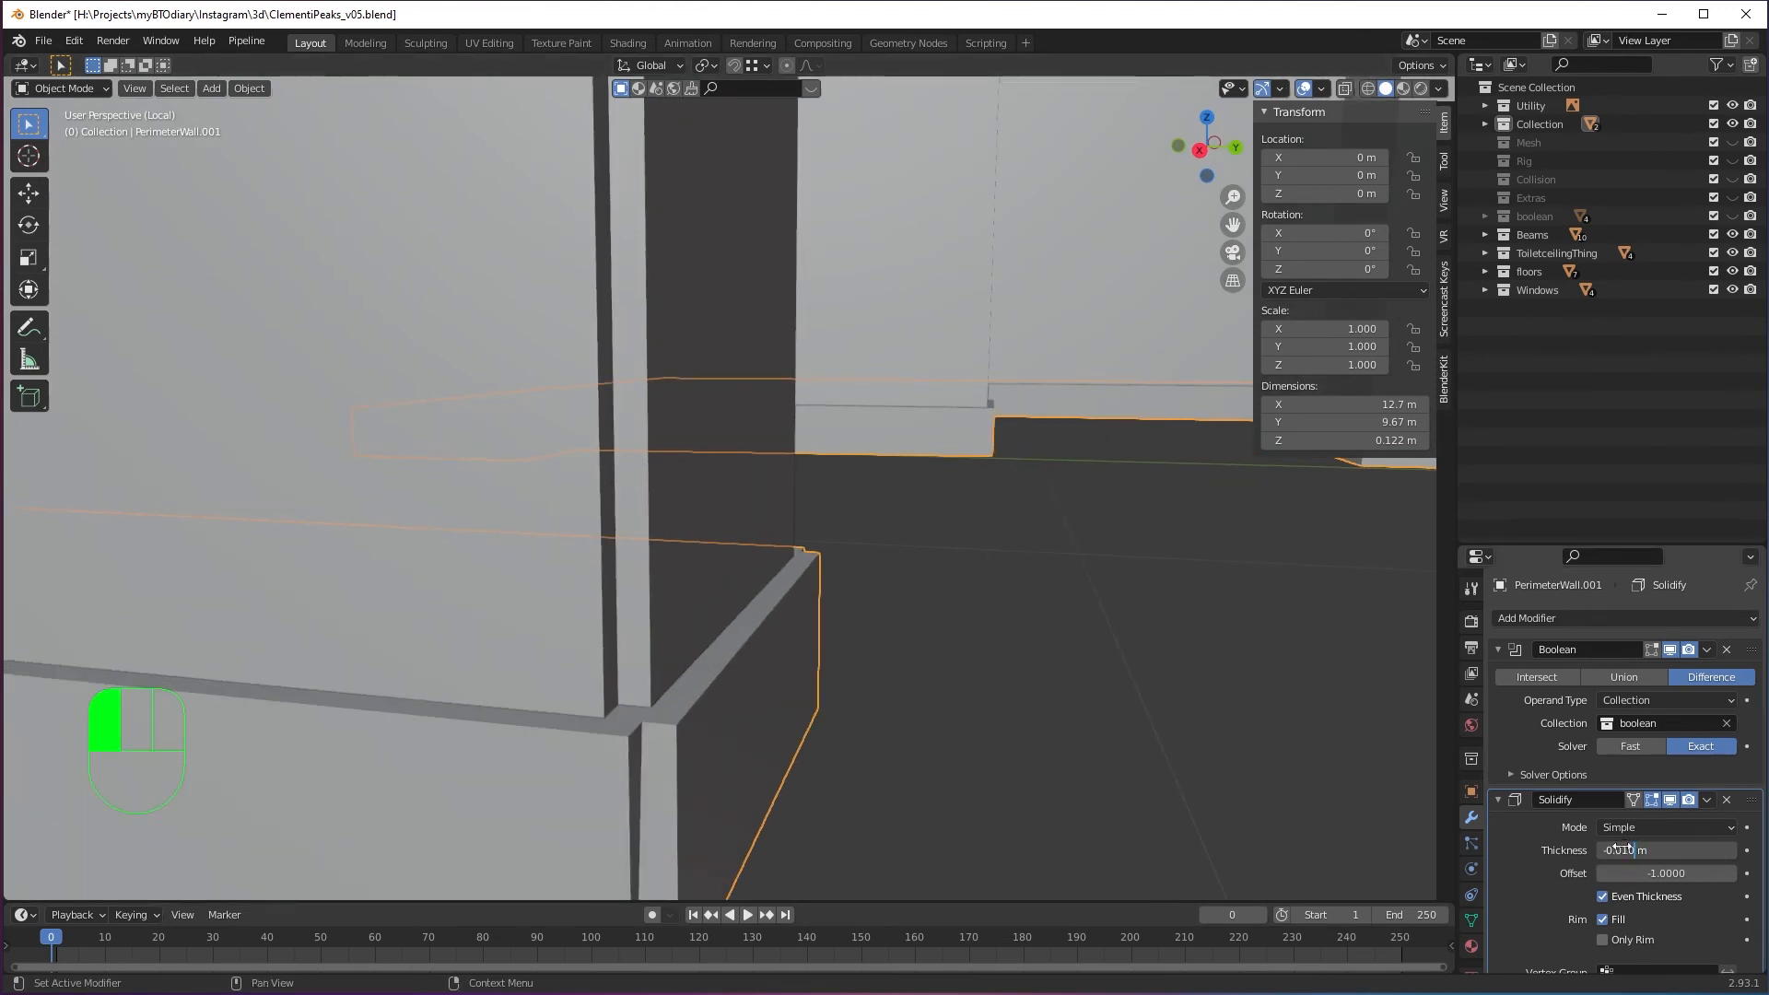
key(Return)
scroll(1031, 638, down, 5)
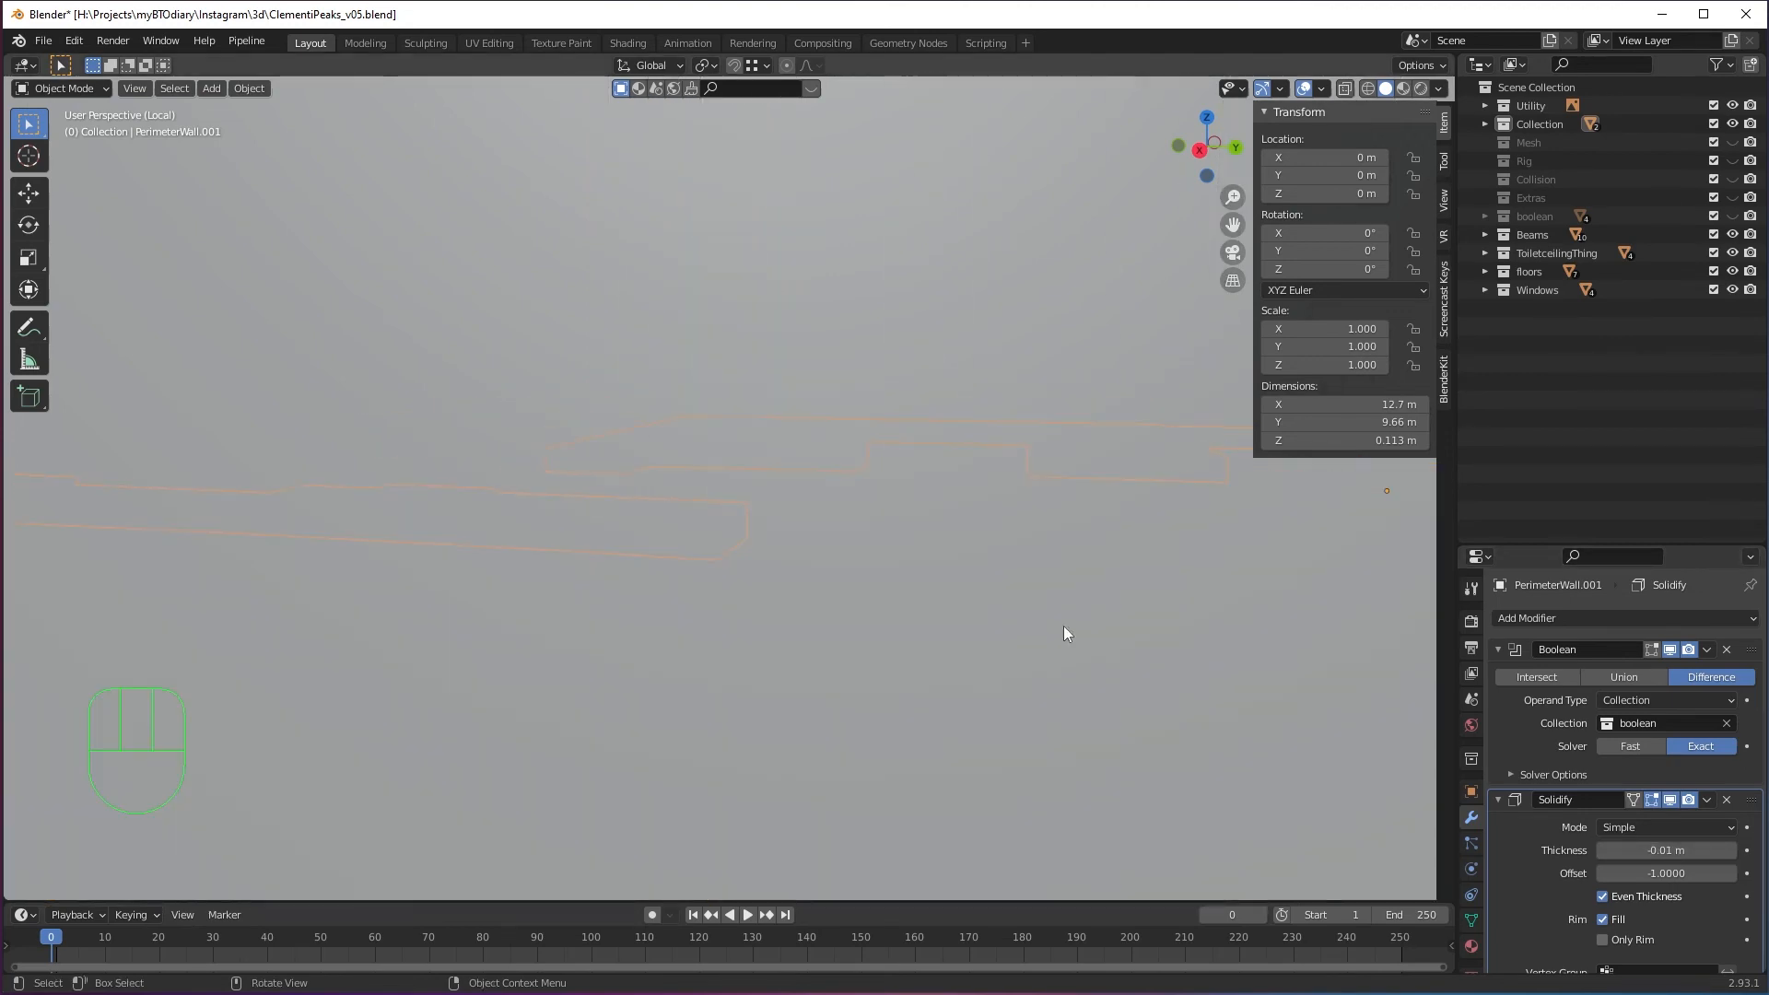
Examine the solidified skirting along the room walls and door openings, and clear the selection.
middle_drag(1063, 627, 1009, 543)
scroll(1147, 608, down, 4)
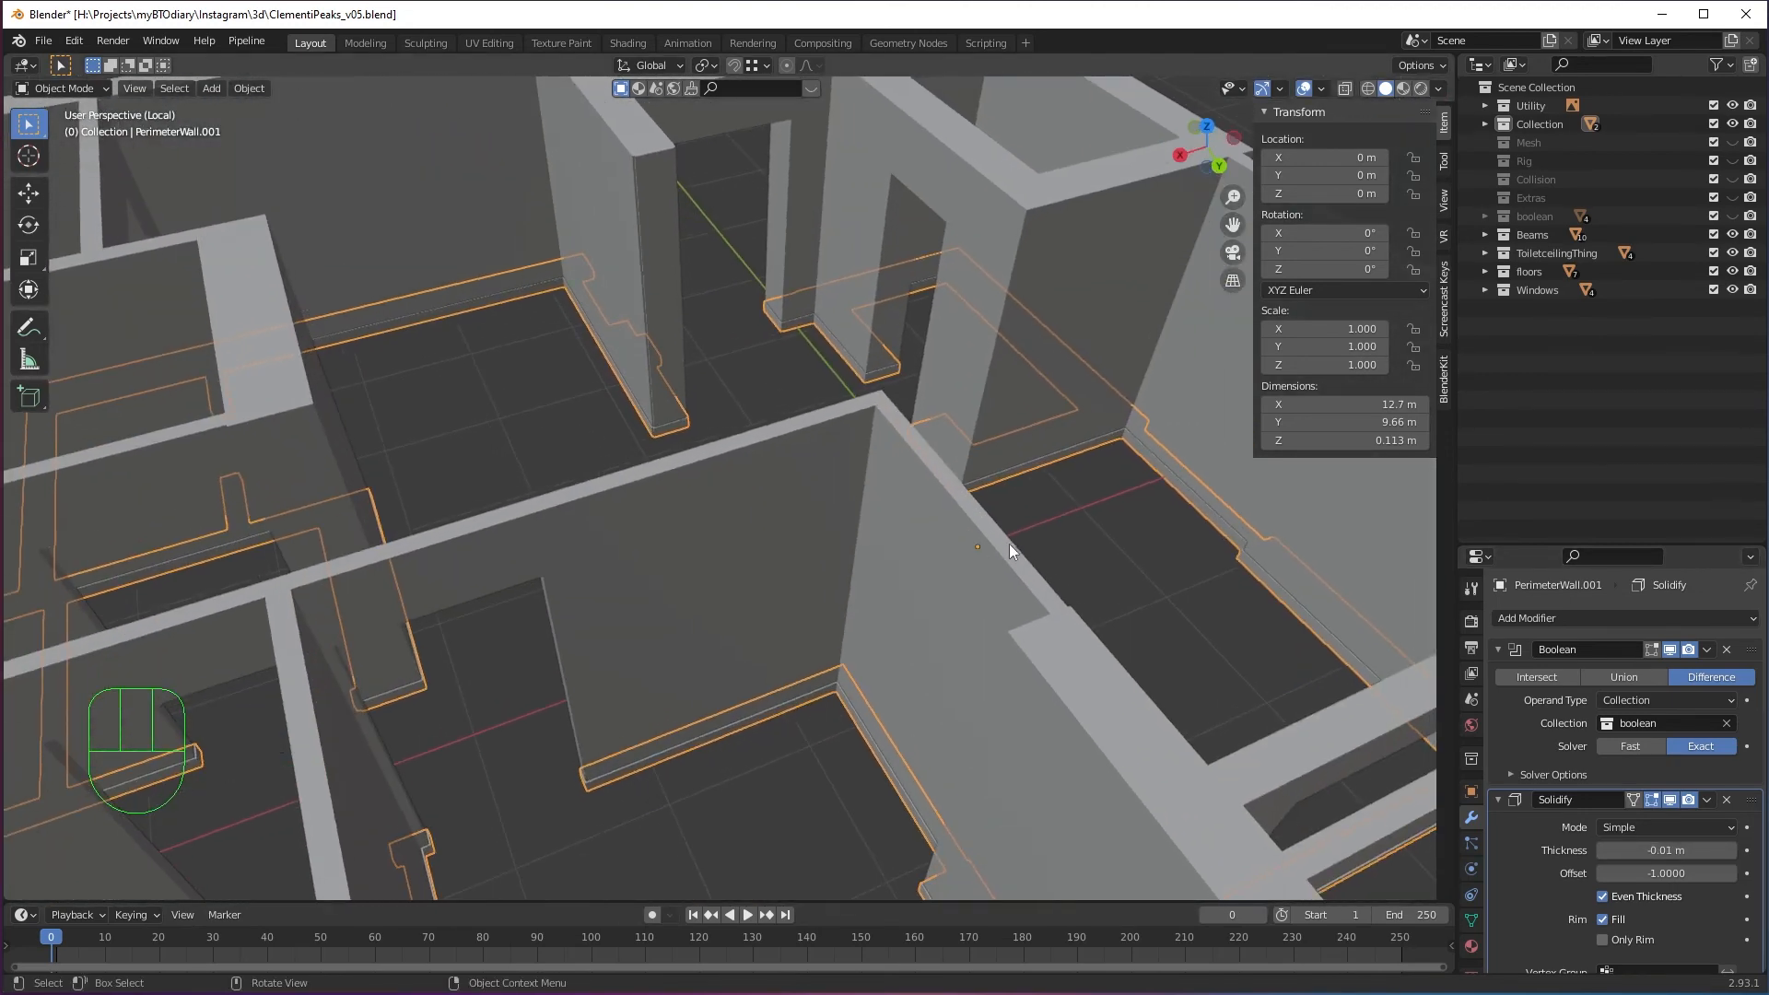
scroll(1004, 552, down, 4)
scroll(877, 645, up, 9)
mouse_move(953, 660)
middle_down()
mouse_move(877, 645)
mouse_move(928, 684)
middle_up()
middle_drag(916, 582, 1004, 671)
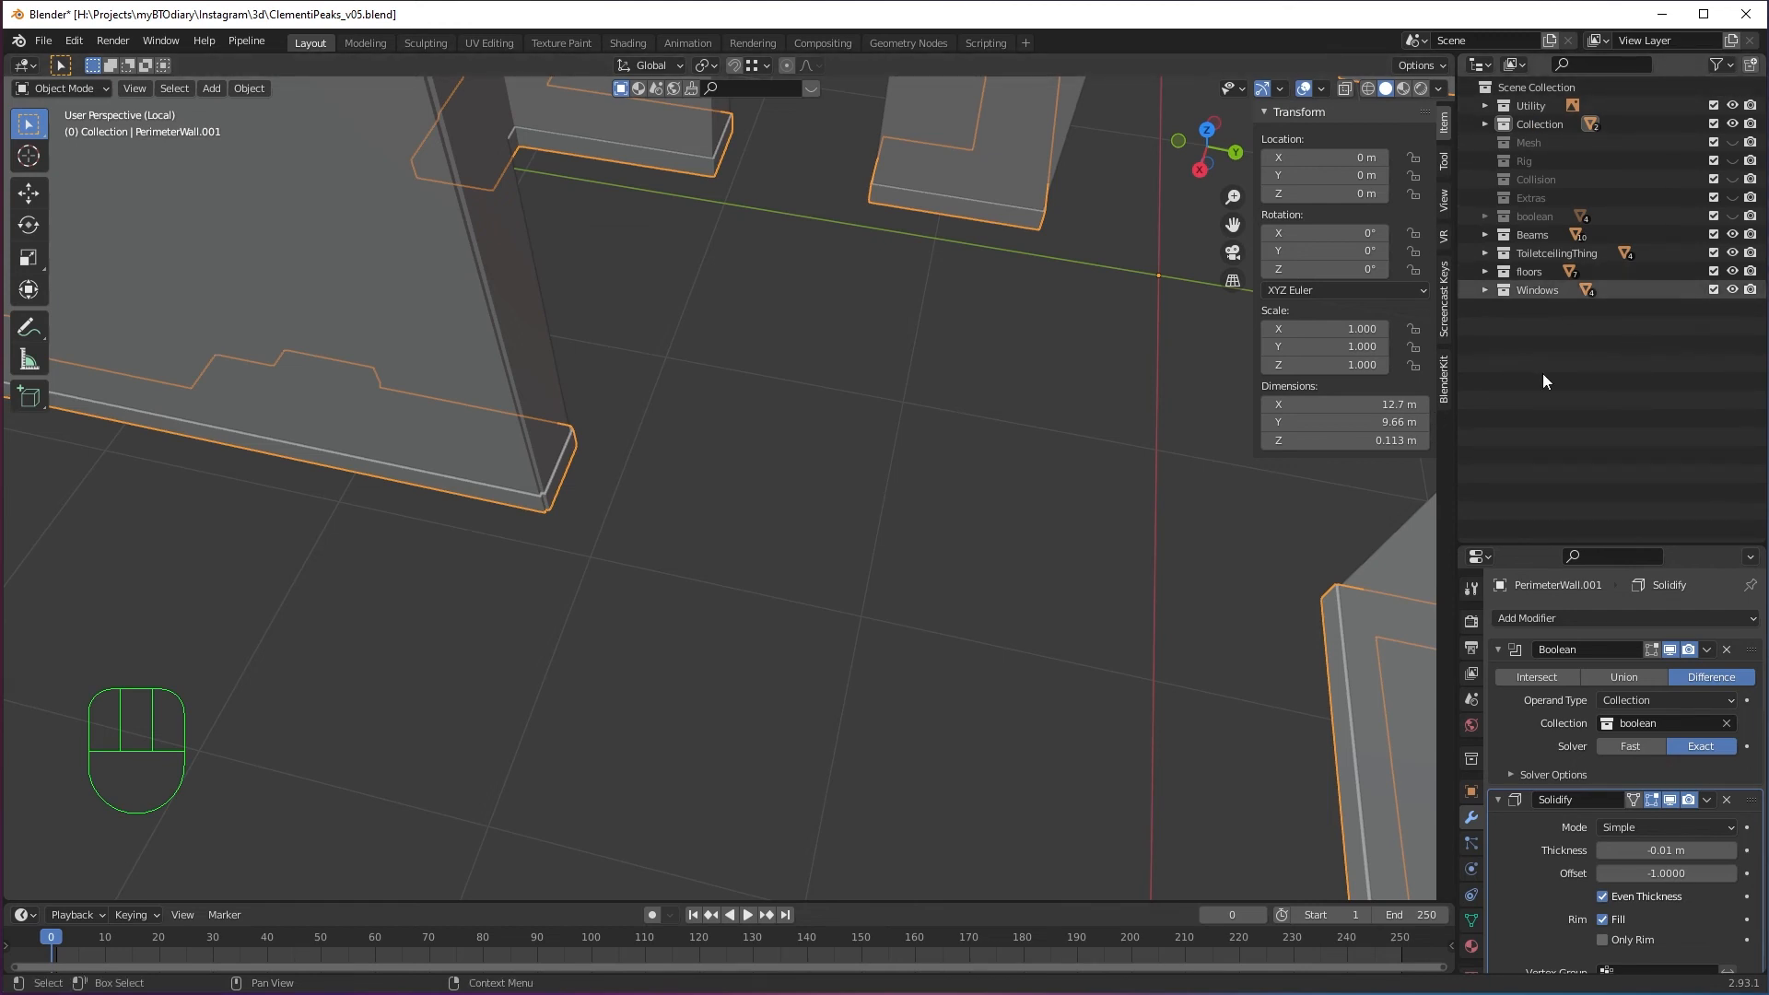
scroll(899, 572, down, 2)
click(820, 605)
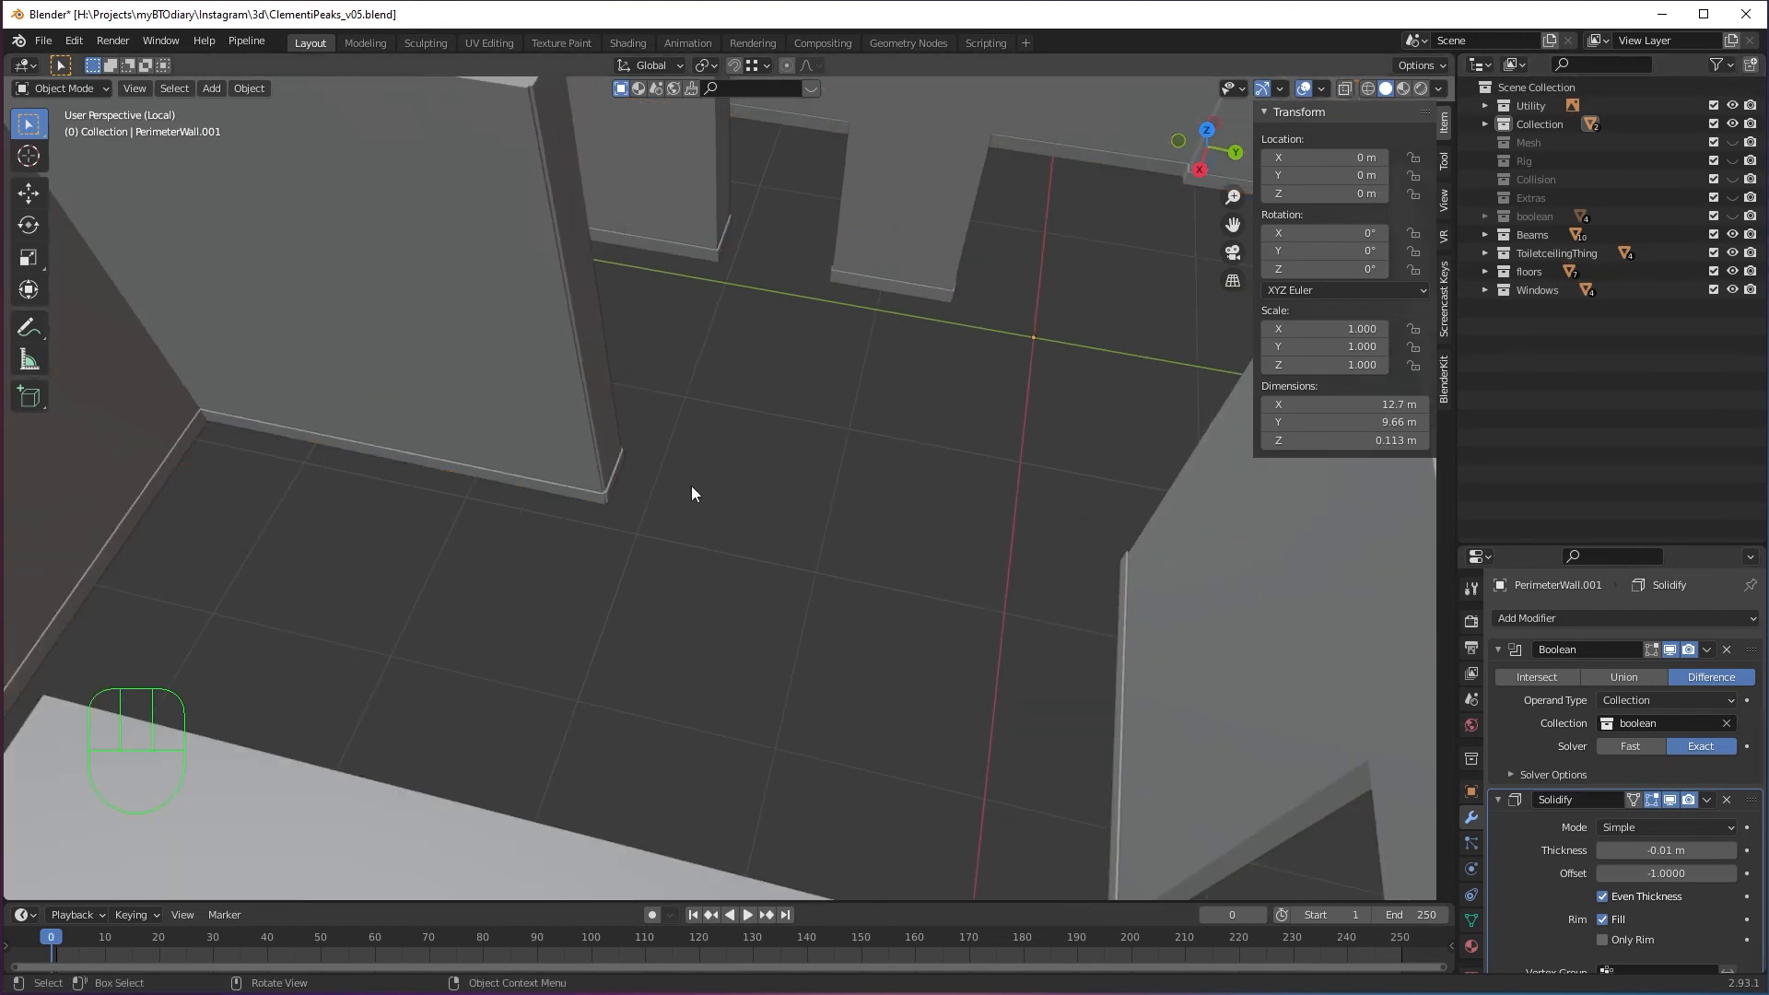
Locate the skirting object in the scene hierarchy and rename it Wallskirting.
click(615, 482)
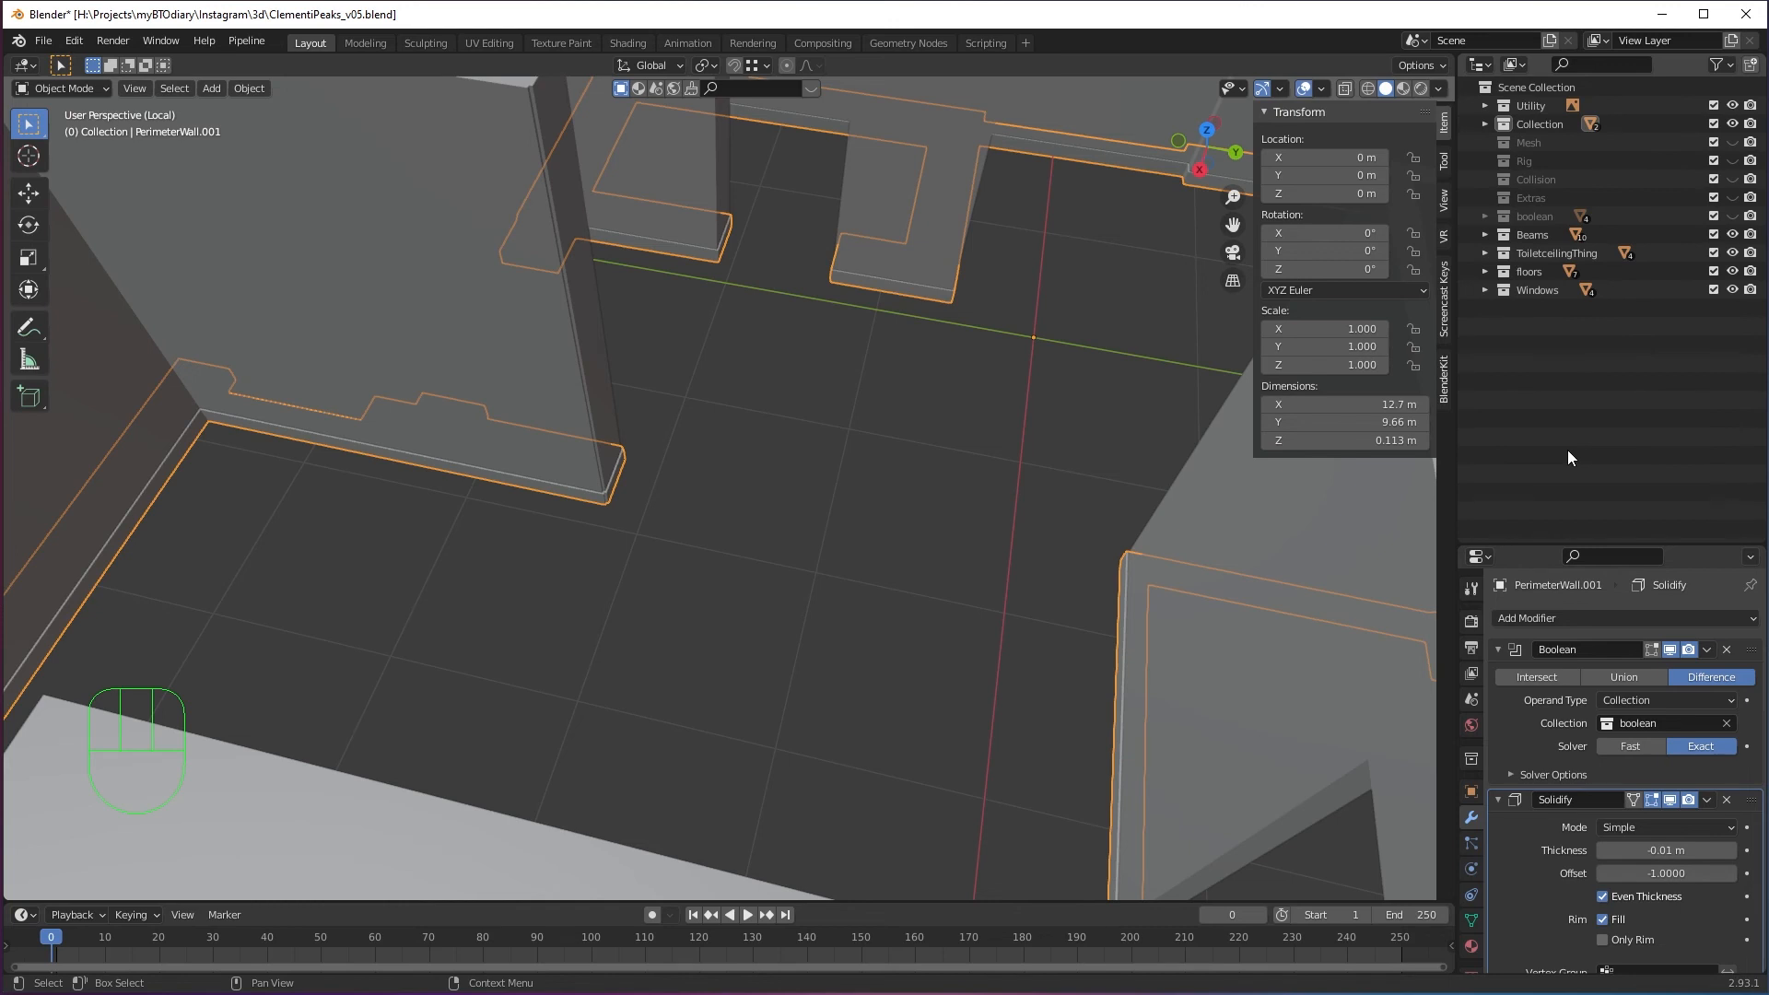
key(KP_Decimal)
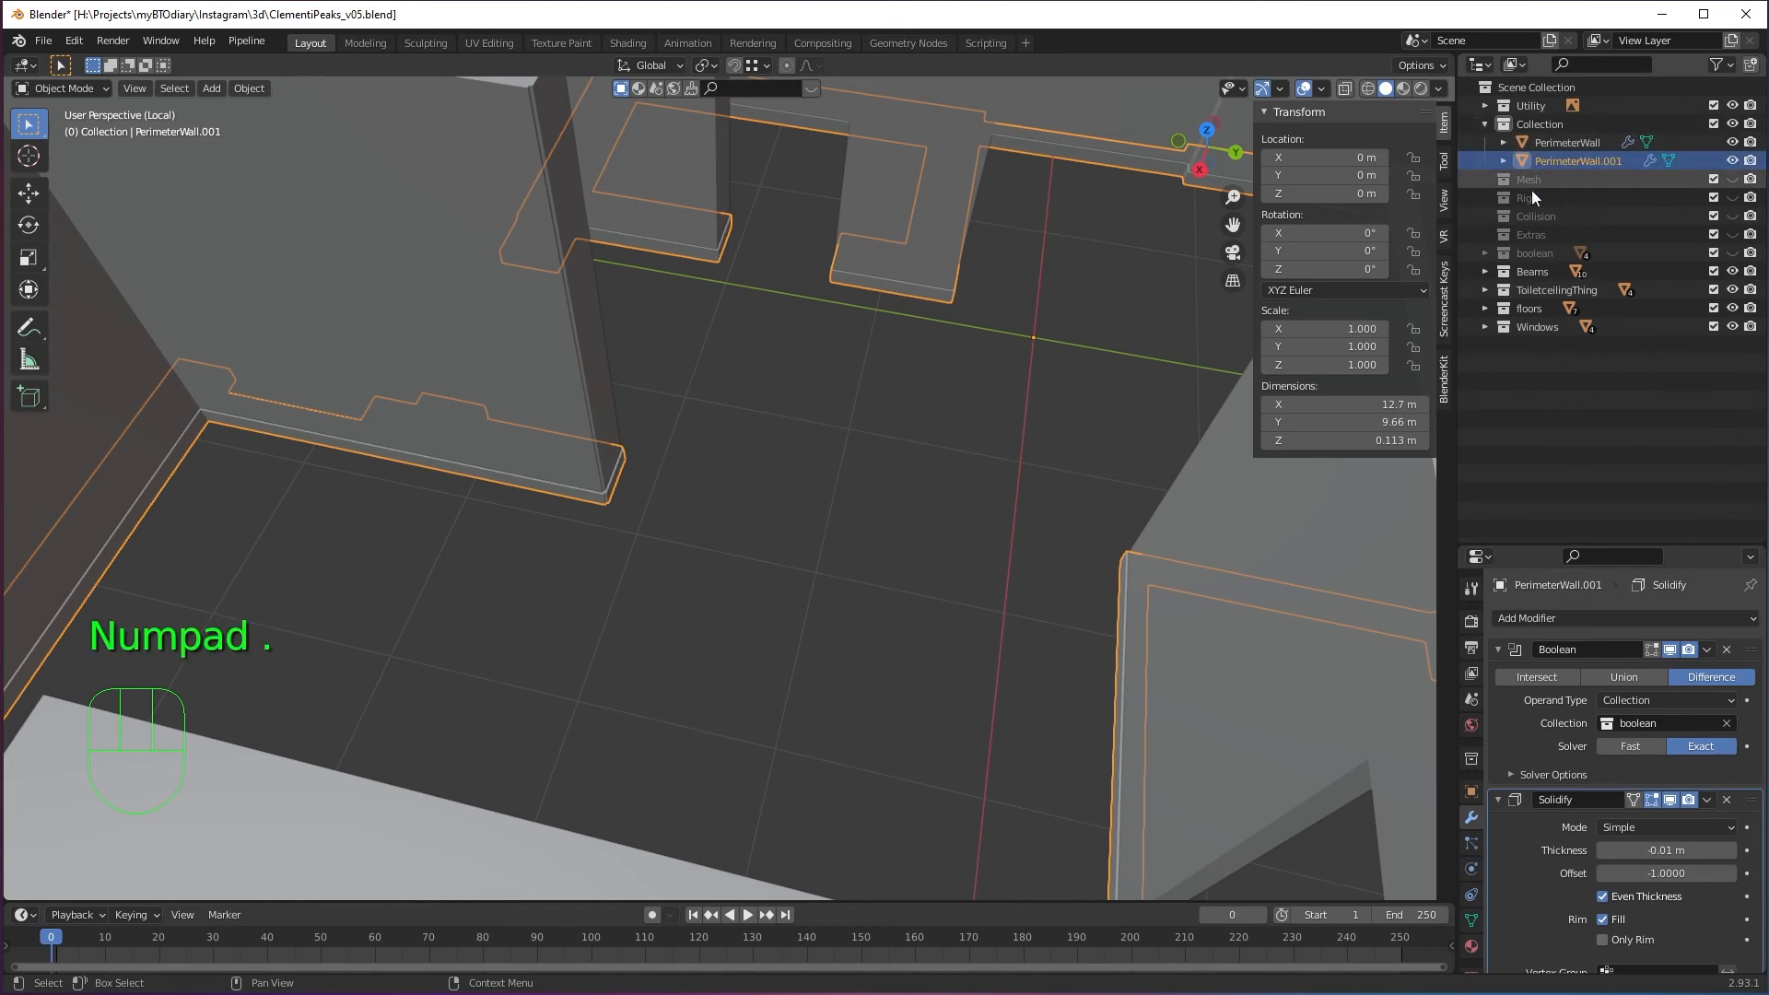
mouse_move(959, 482)
middle_down()
mouse_move(798, 528)
mouse_move(990, 487)
middle_up()
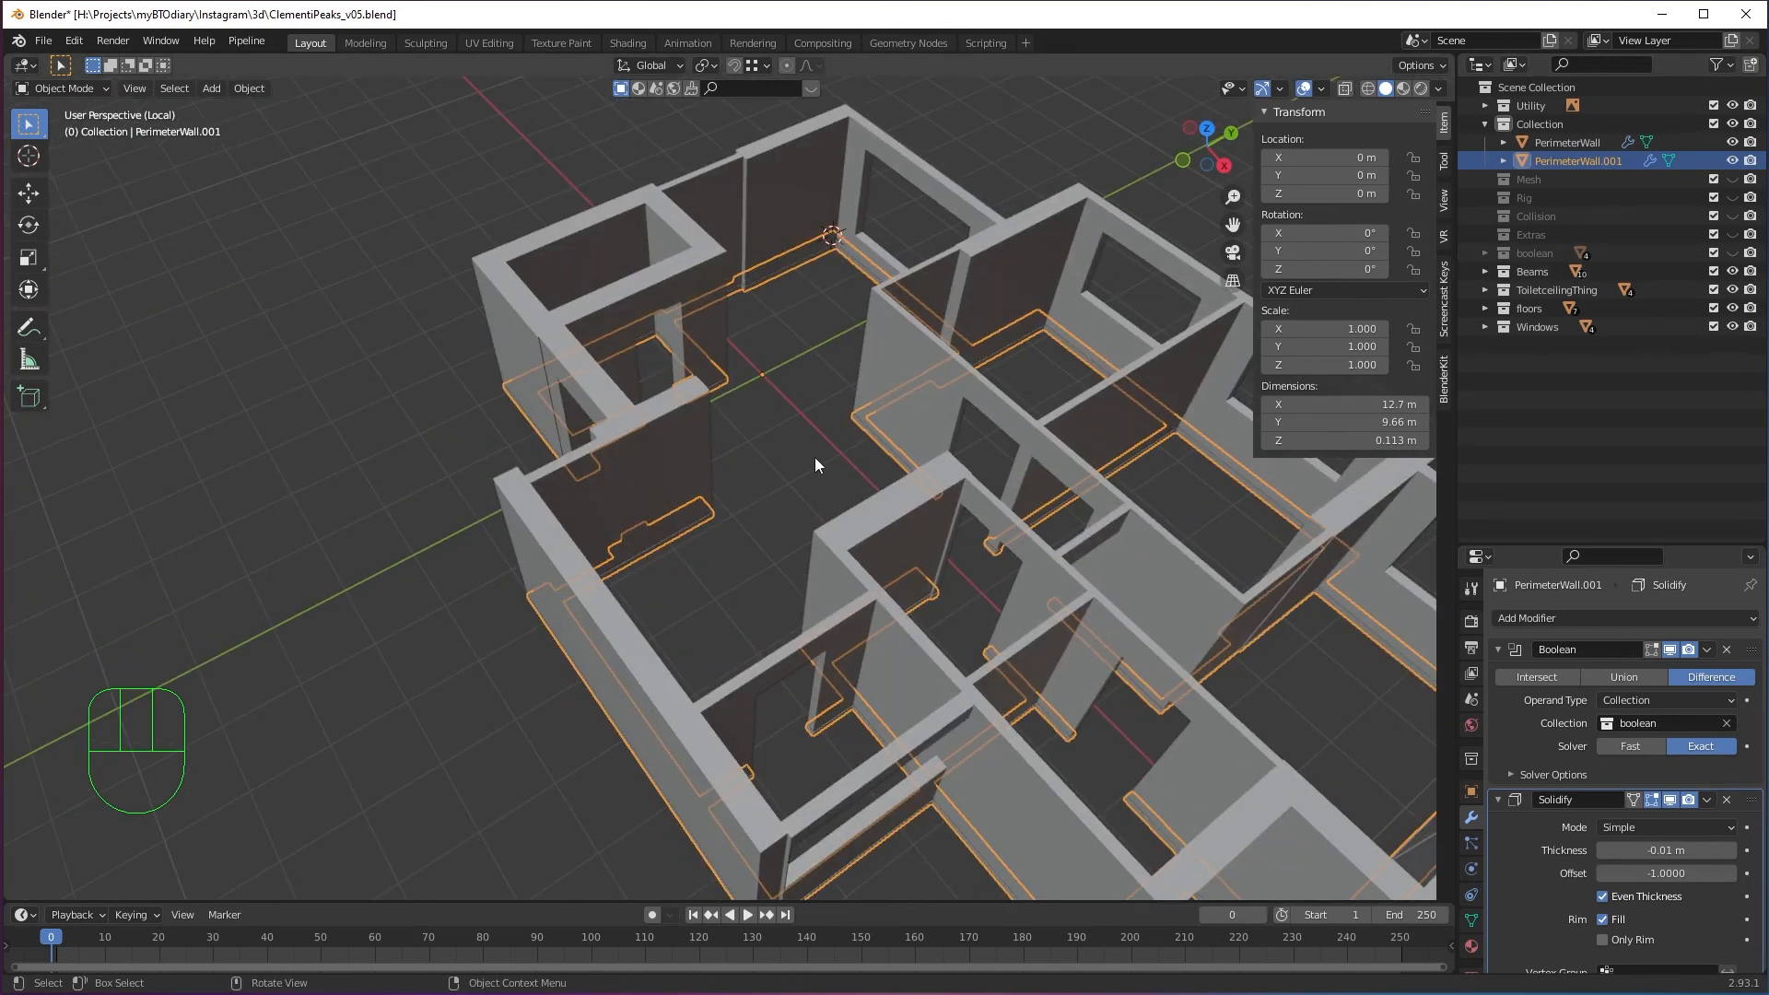
key(KP_Decimal)
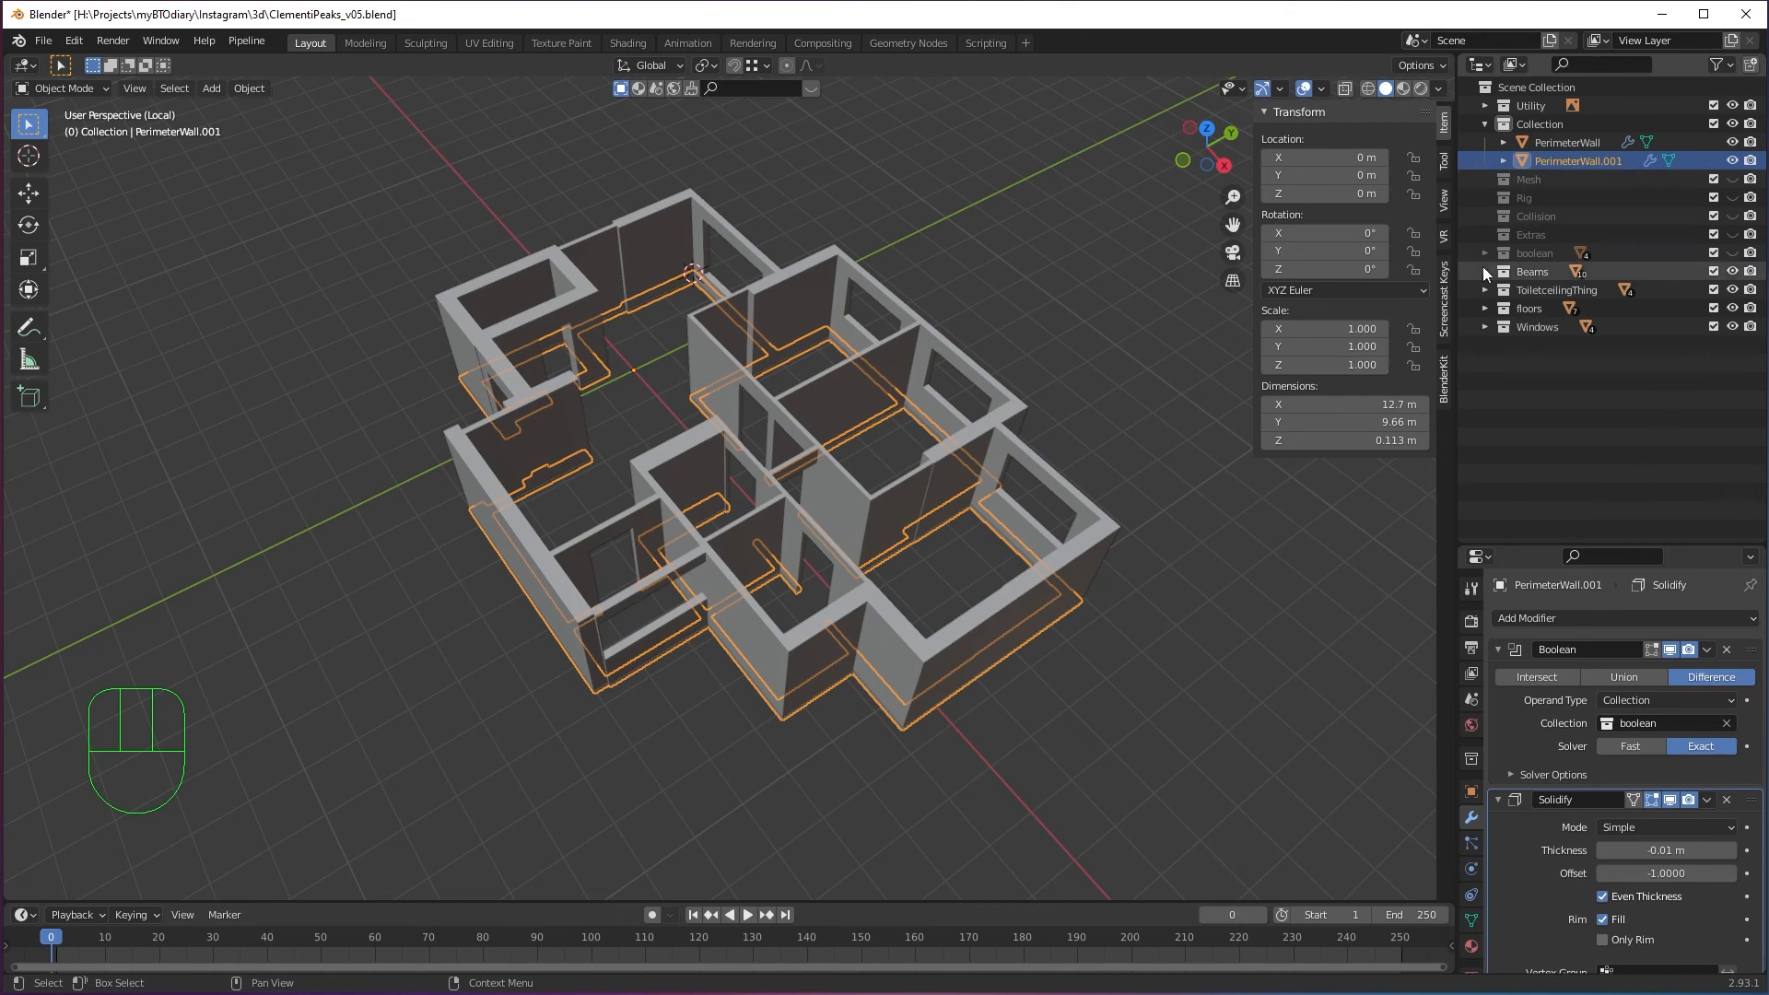
click(1574, 144)
click(1571, 161)
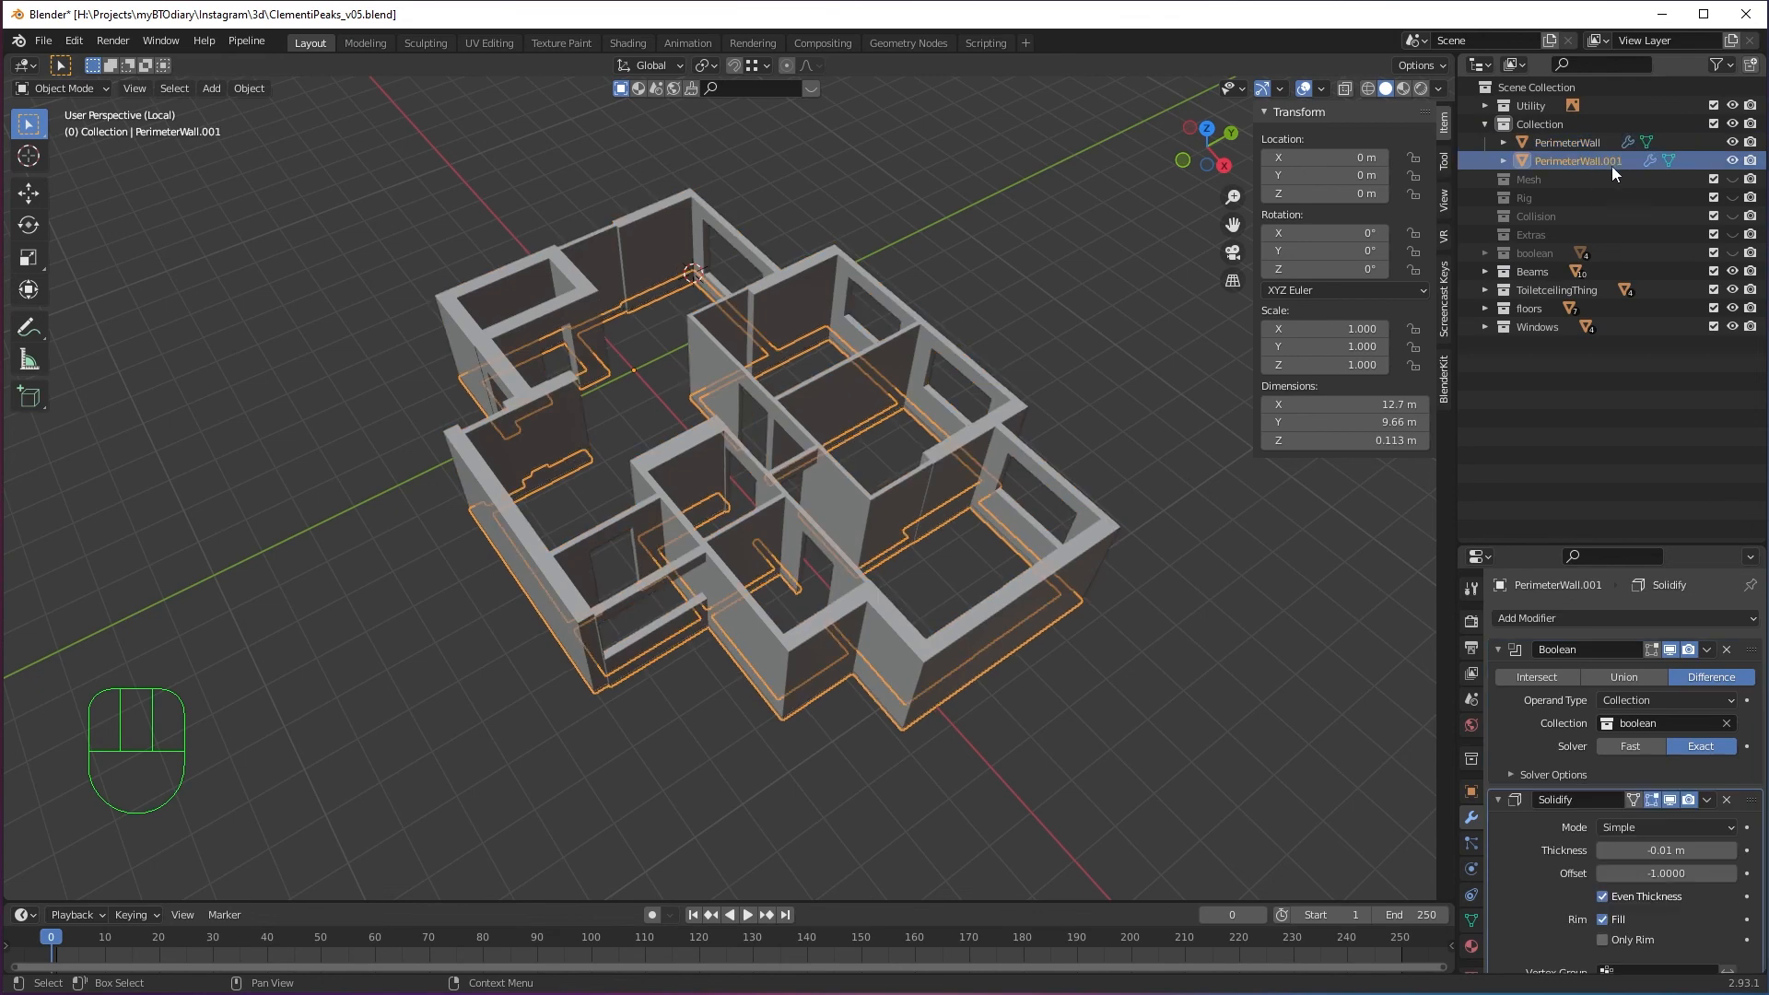
double_click(1612, 164)
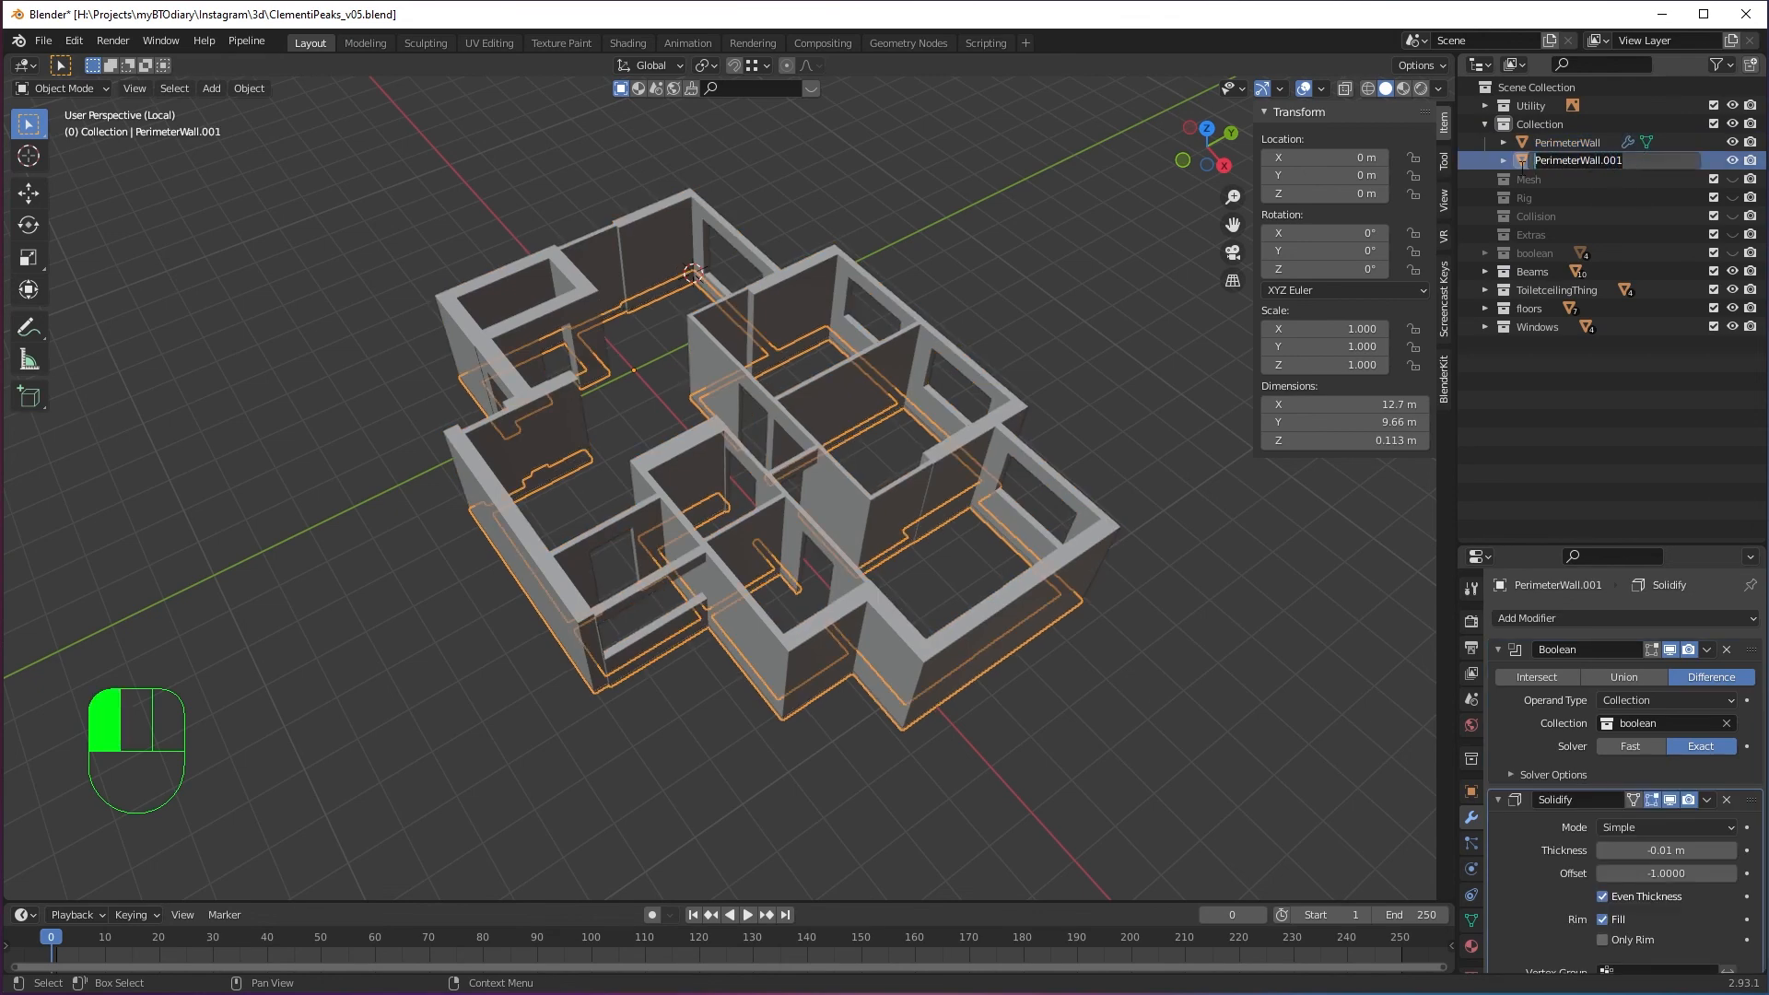
text(Wallskirting)
key(Return)
Clear the selection and exit local view to bring back the whole apartment scene.
middle_drag(700, 479, 876, 498)
click(1047, 779)
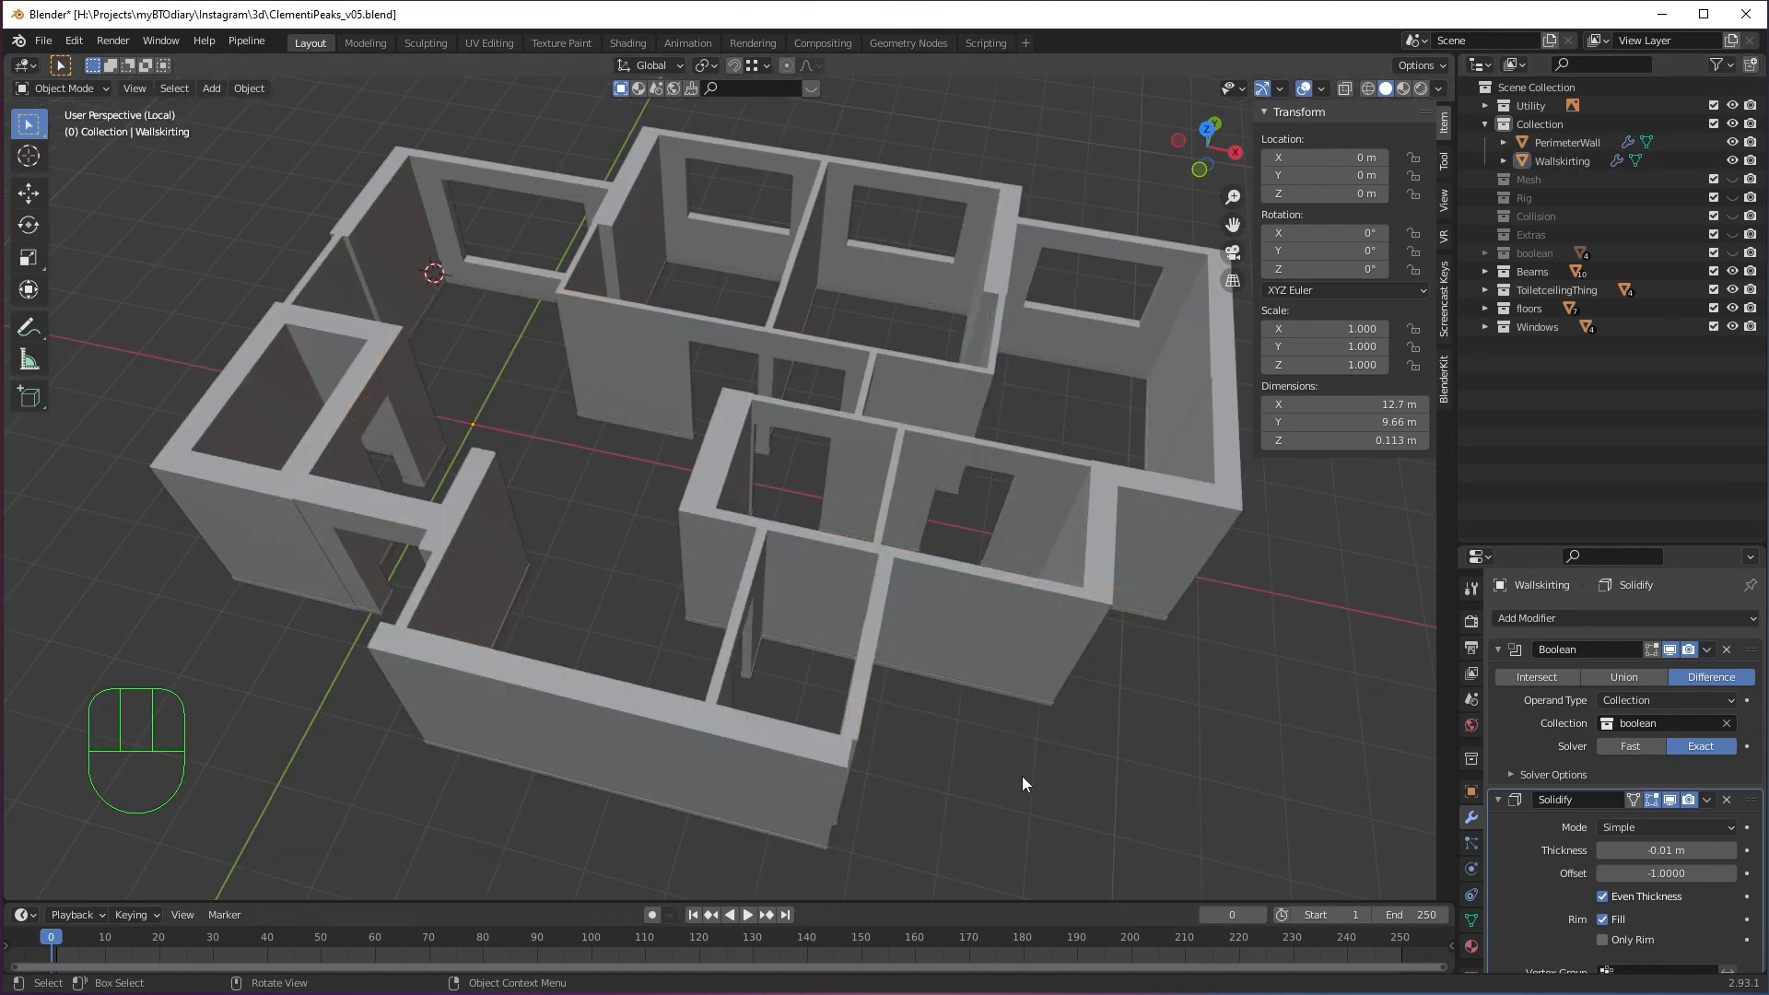
middle_drag(1021, 776, 1137, 746)
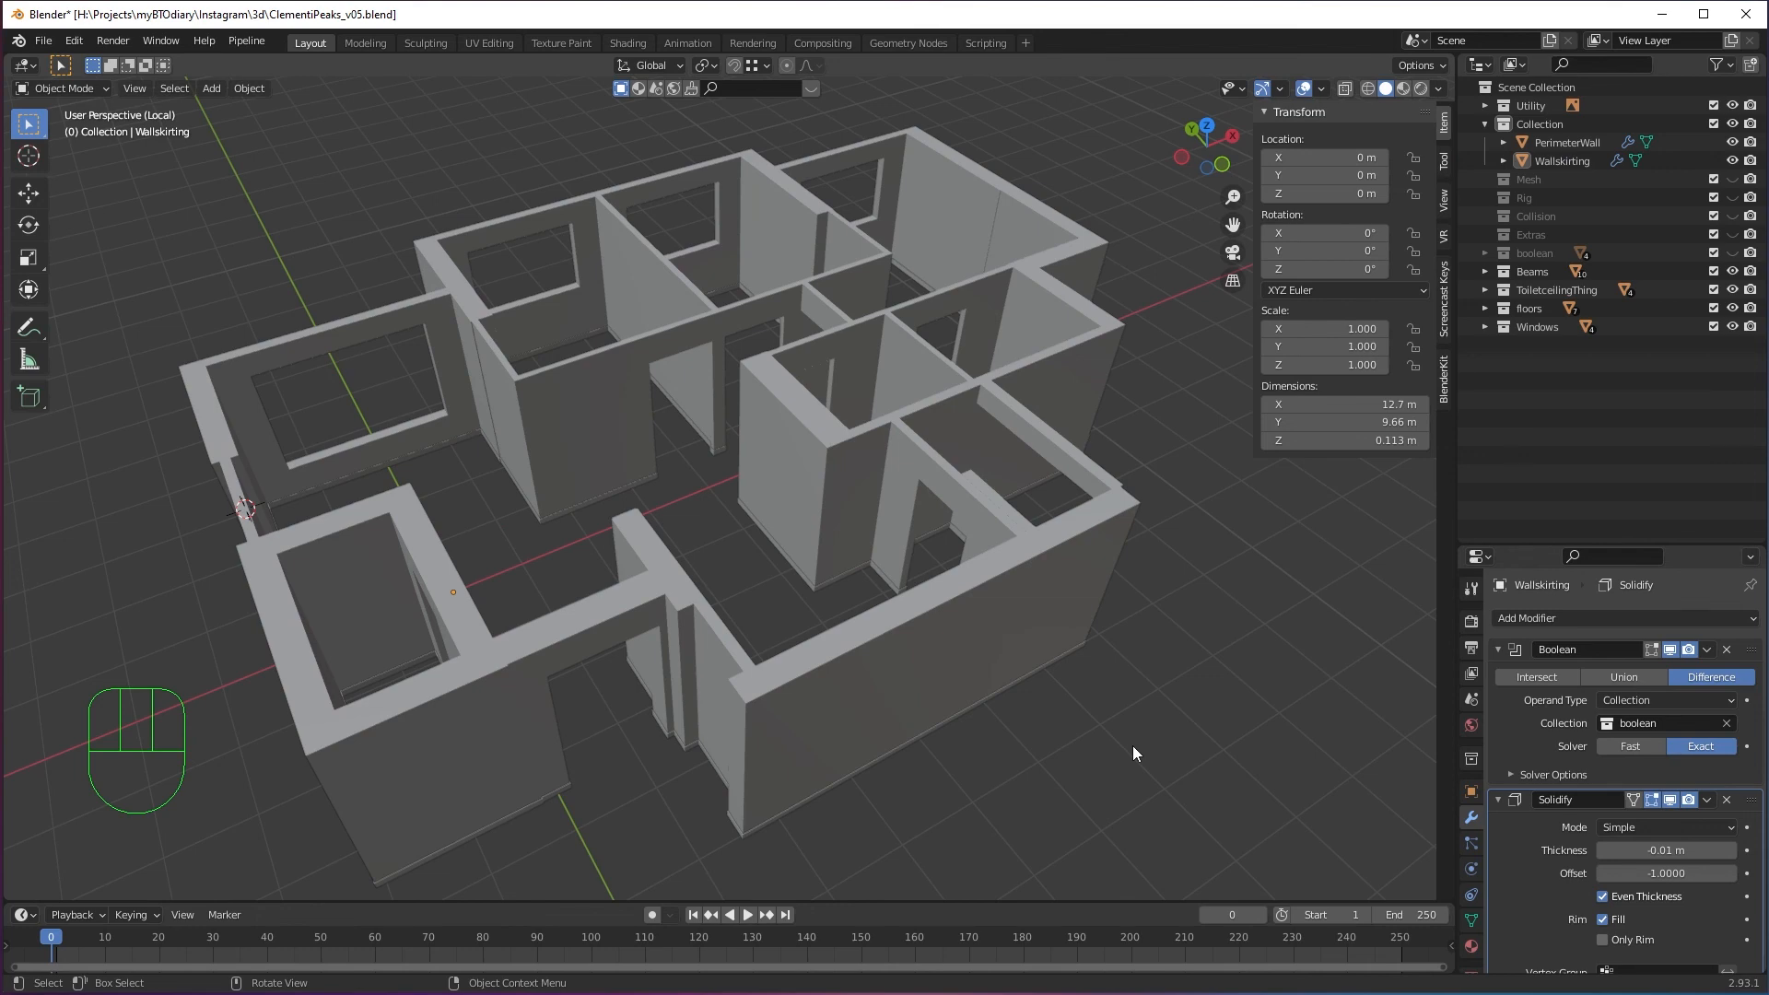
key(KP_Divide)
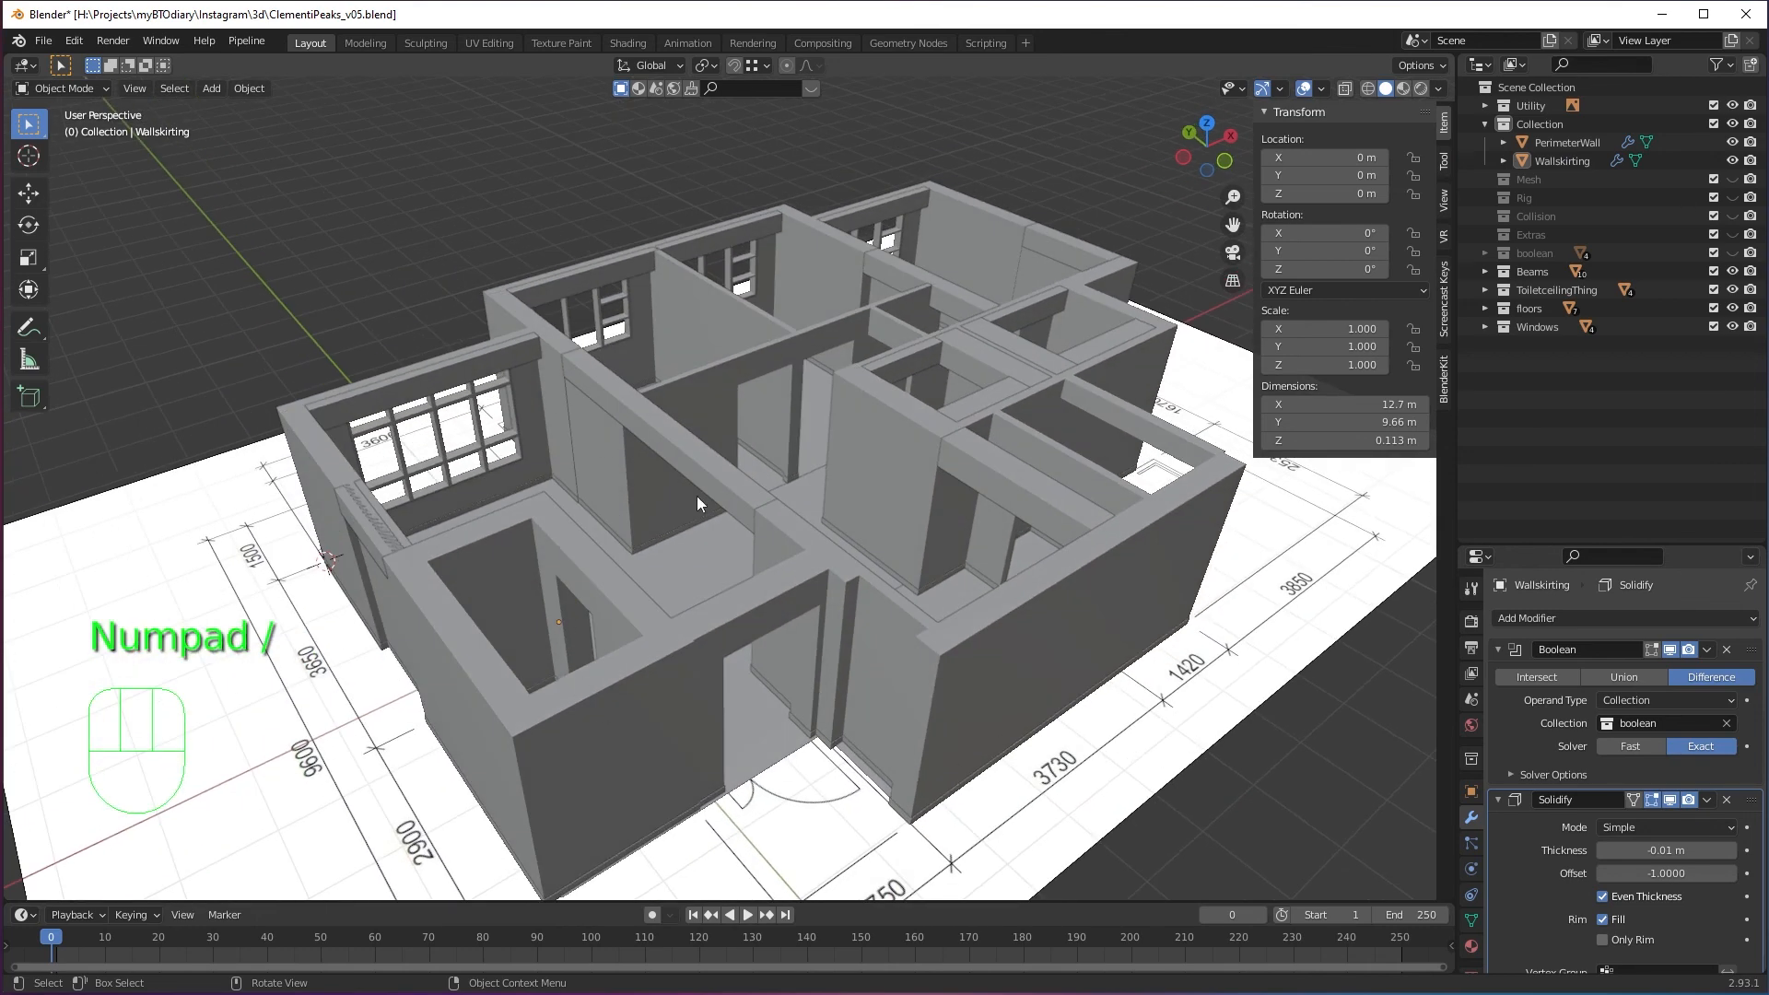
Examine the skirting with the floors, beams and windows across the rooms of the full apartment model.
scroll(696, 496, up, 4)
middle_drag(651, 637, 714, 608)
scroll(763, 676, up, 4)
scroll(879, 602, down, 5)
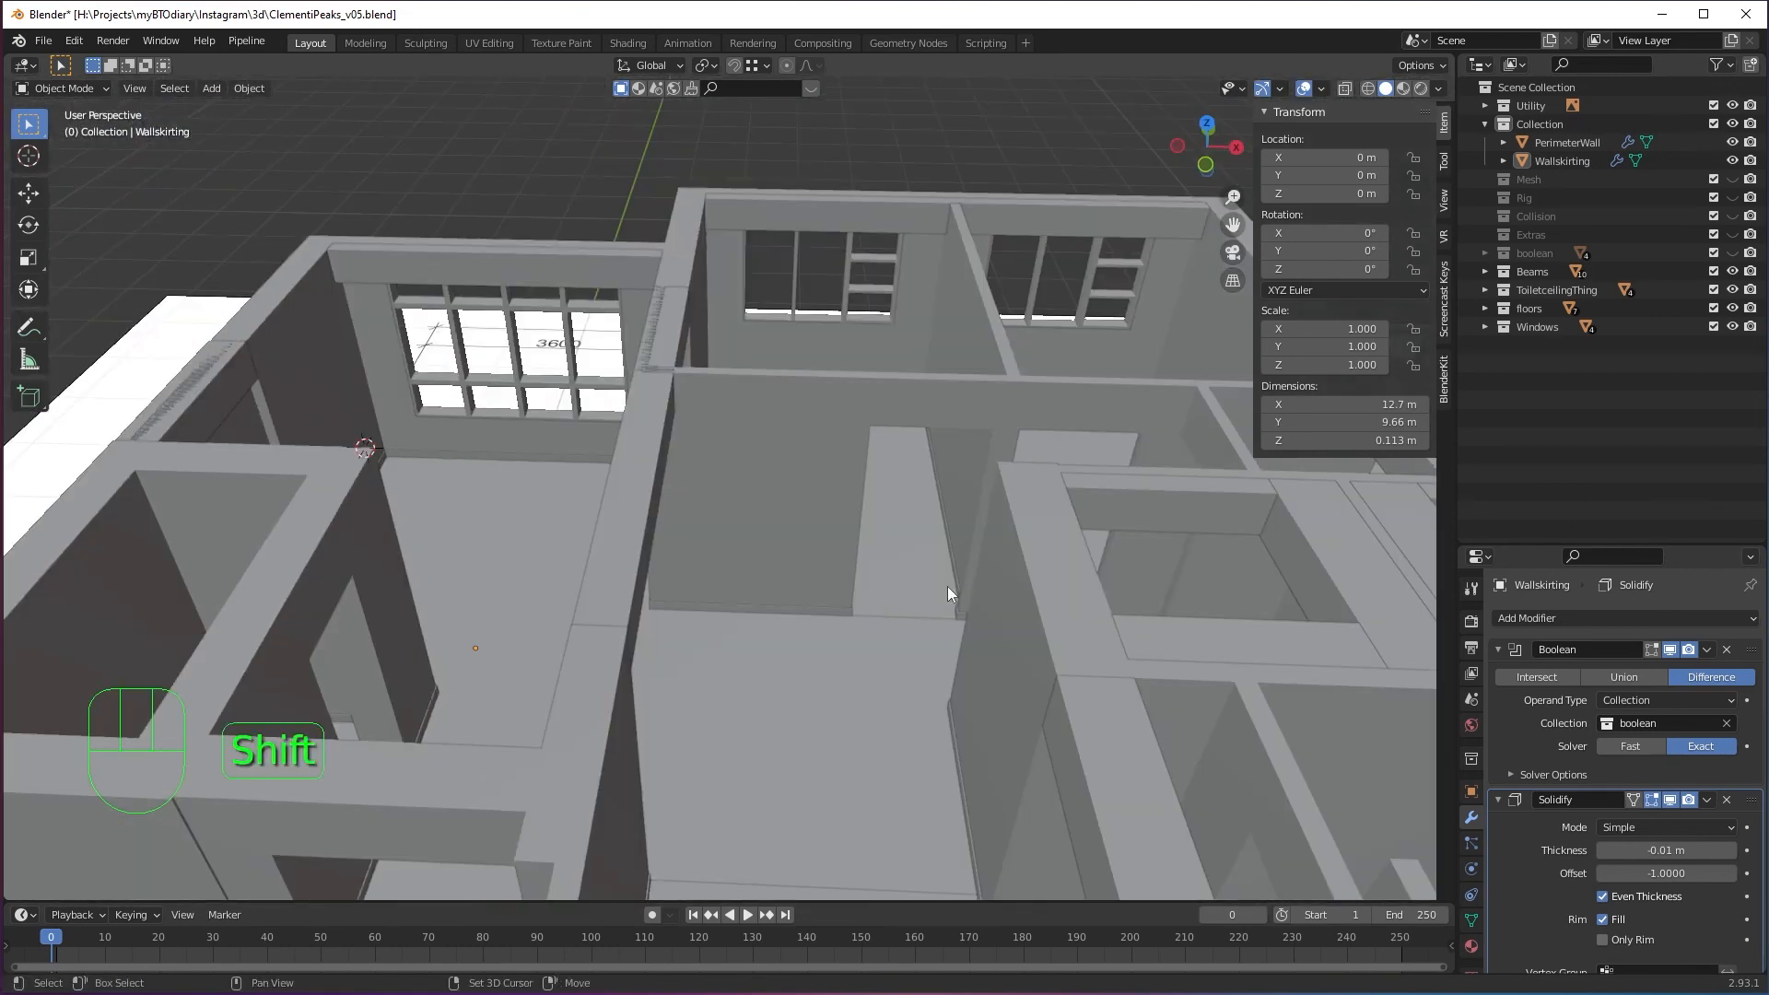
shift+middle_drag(947, 586, 978, 550)
scroll(842, 521, down, 4)
middle_drag(978, 551, 750, 577)
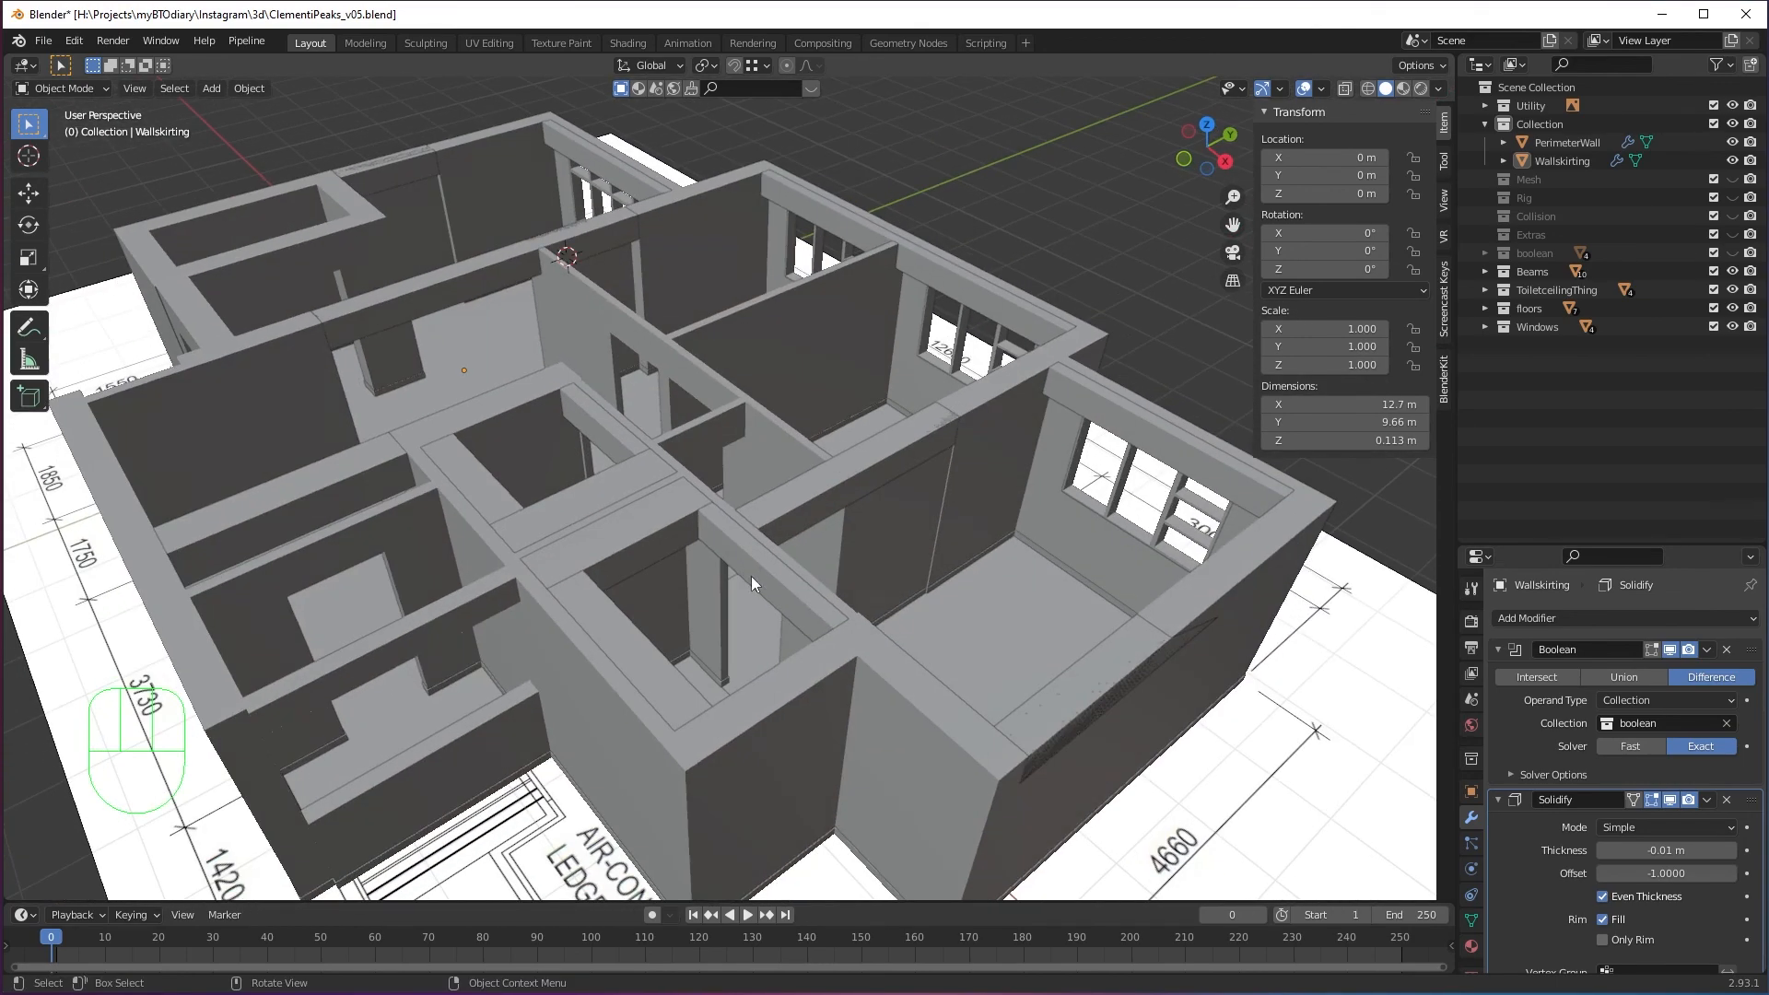
shift+middle_drag(645, 615, 610, 599)
shift+middle_drag(908, 529, 798, 558)
middle_drag(735, 746, 793, 597)
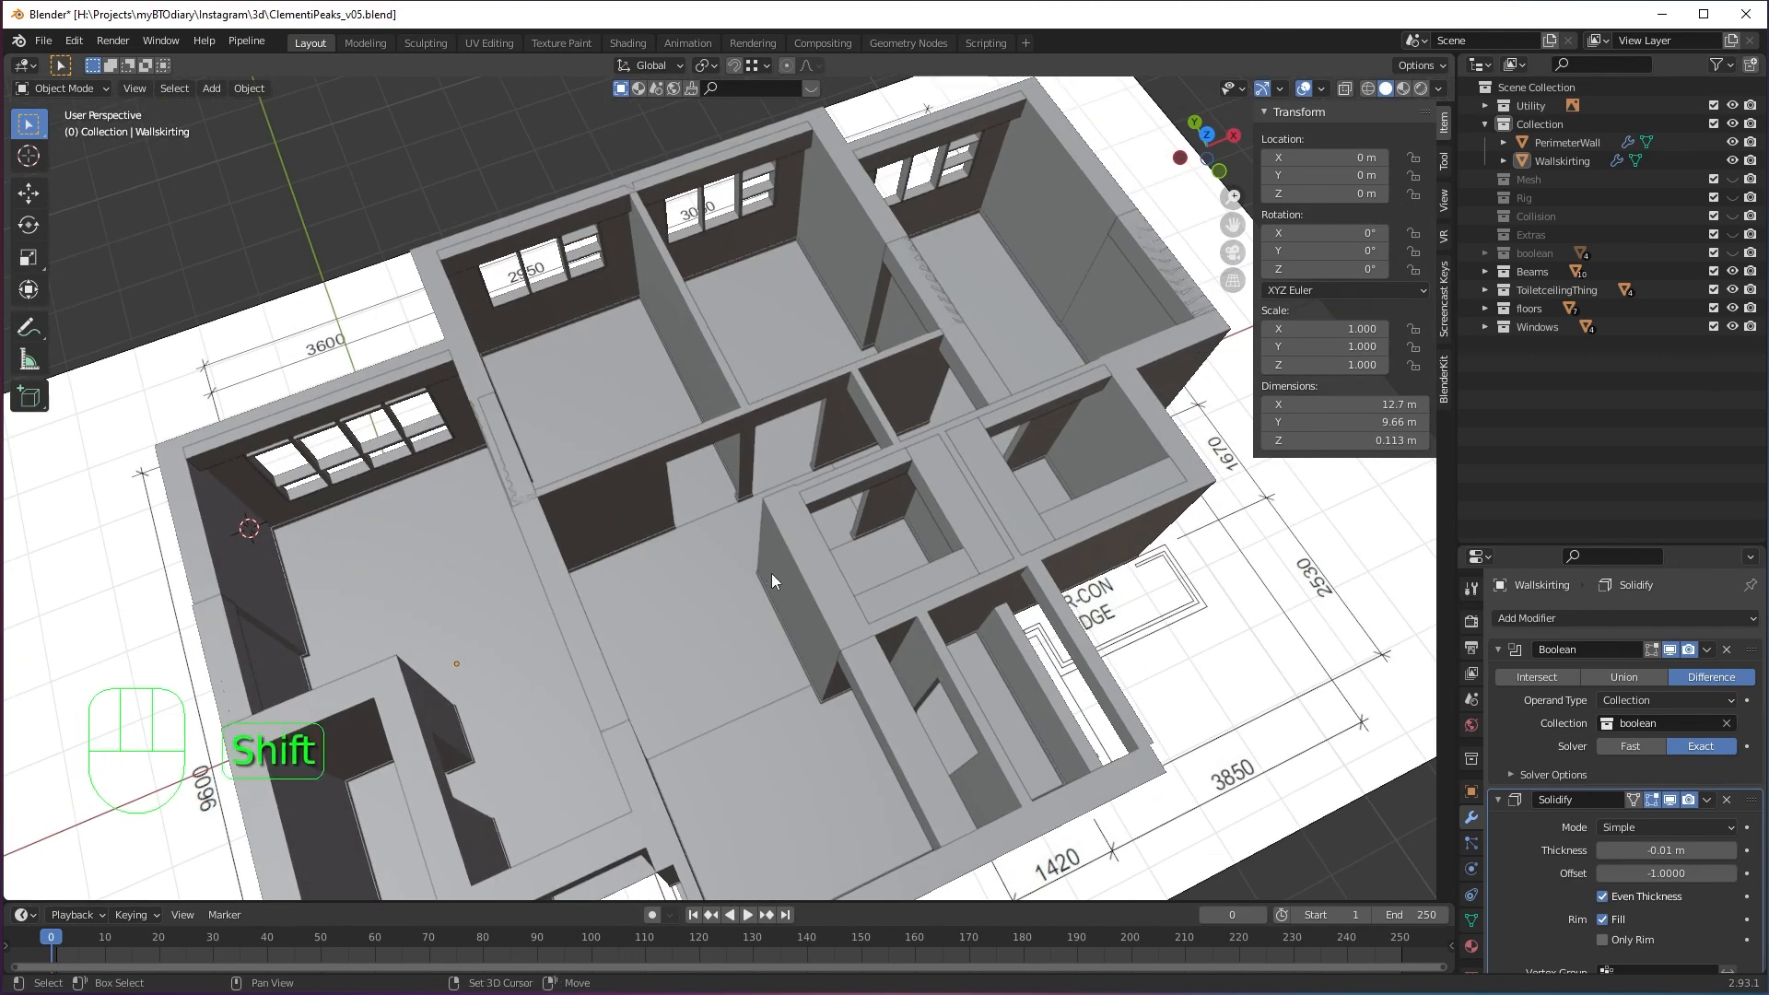
shift+middle_drag(688, 691, 915, 580)
scroll(863, 597, up, 3)
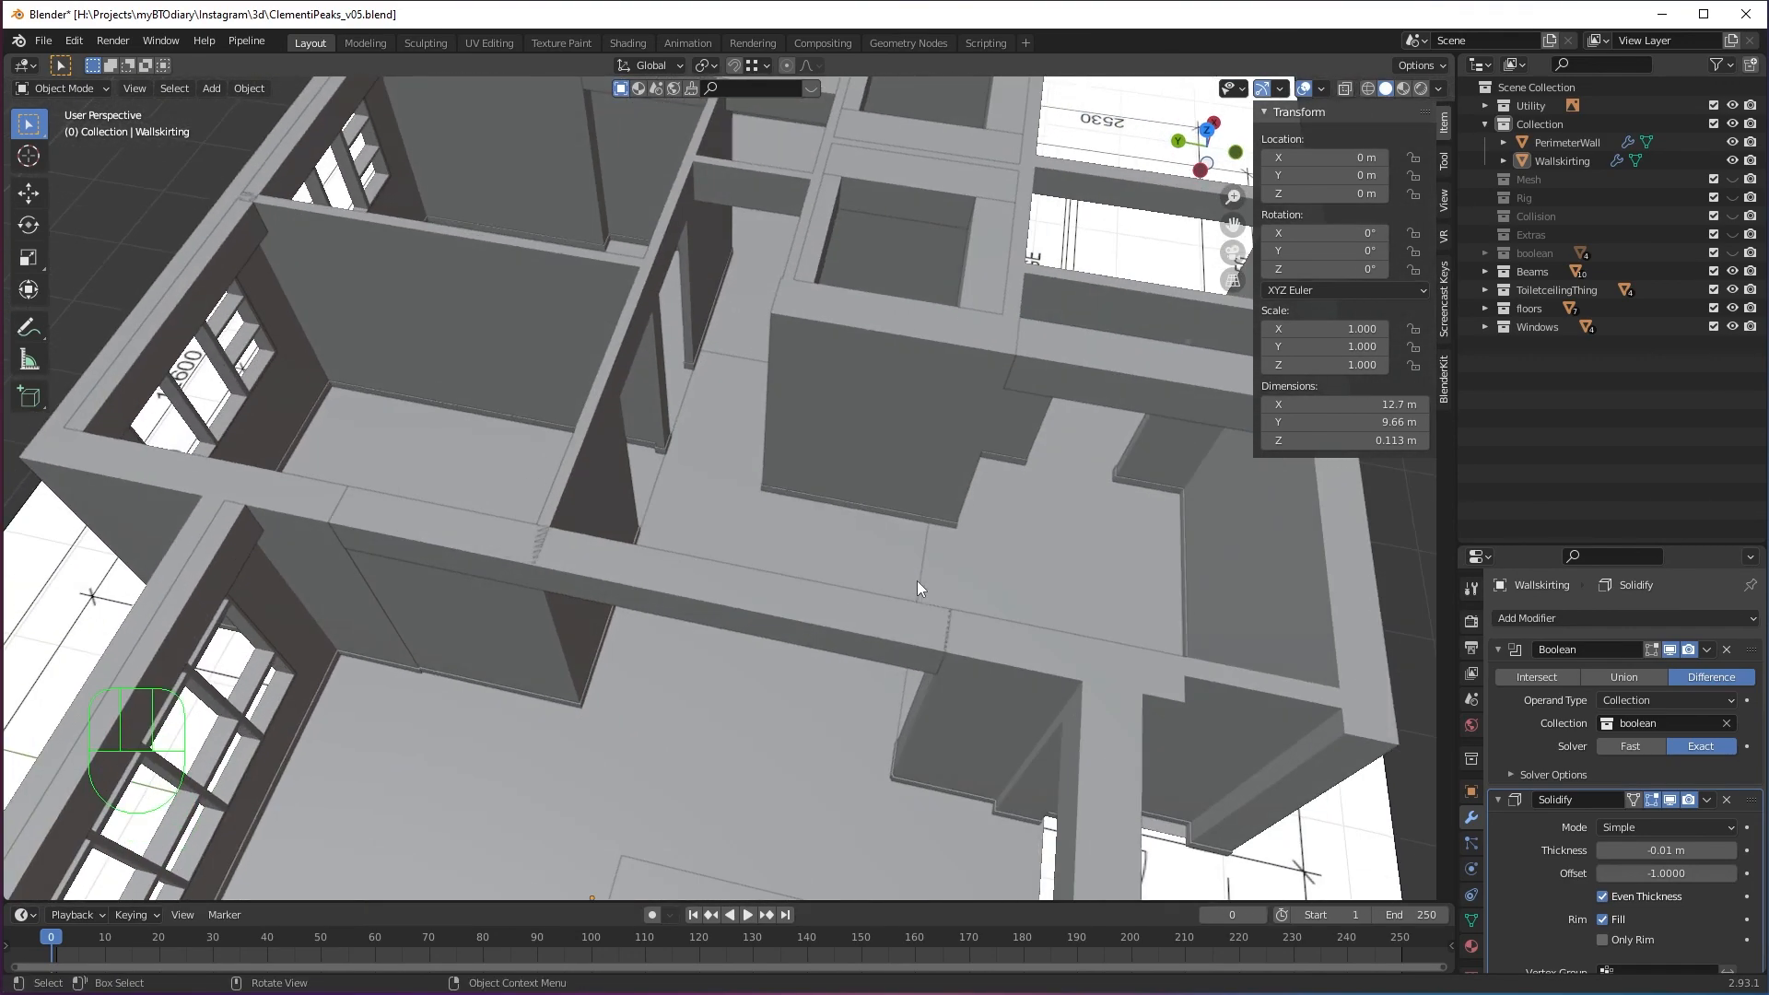
shift+middle_drag(1039, 518, 945, 512)
middle_drag(943, 513, 888, 550)
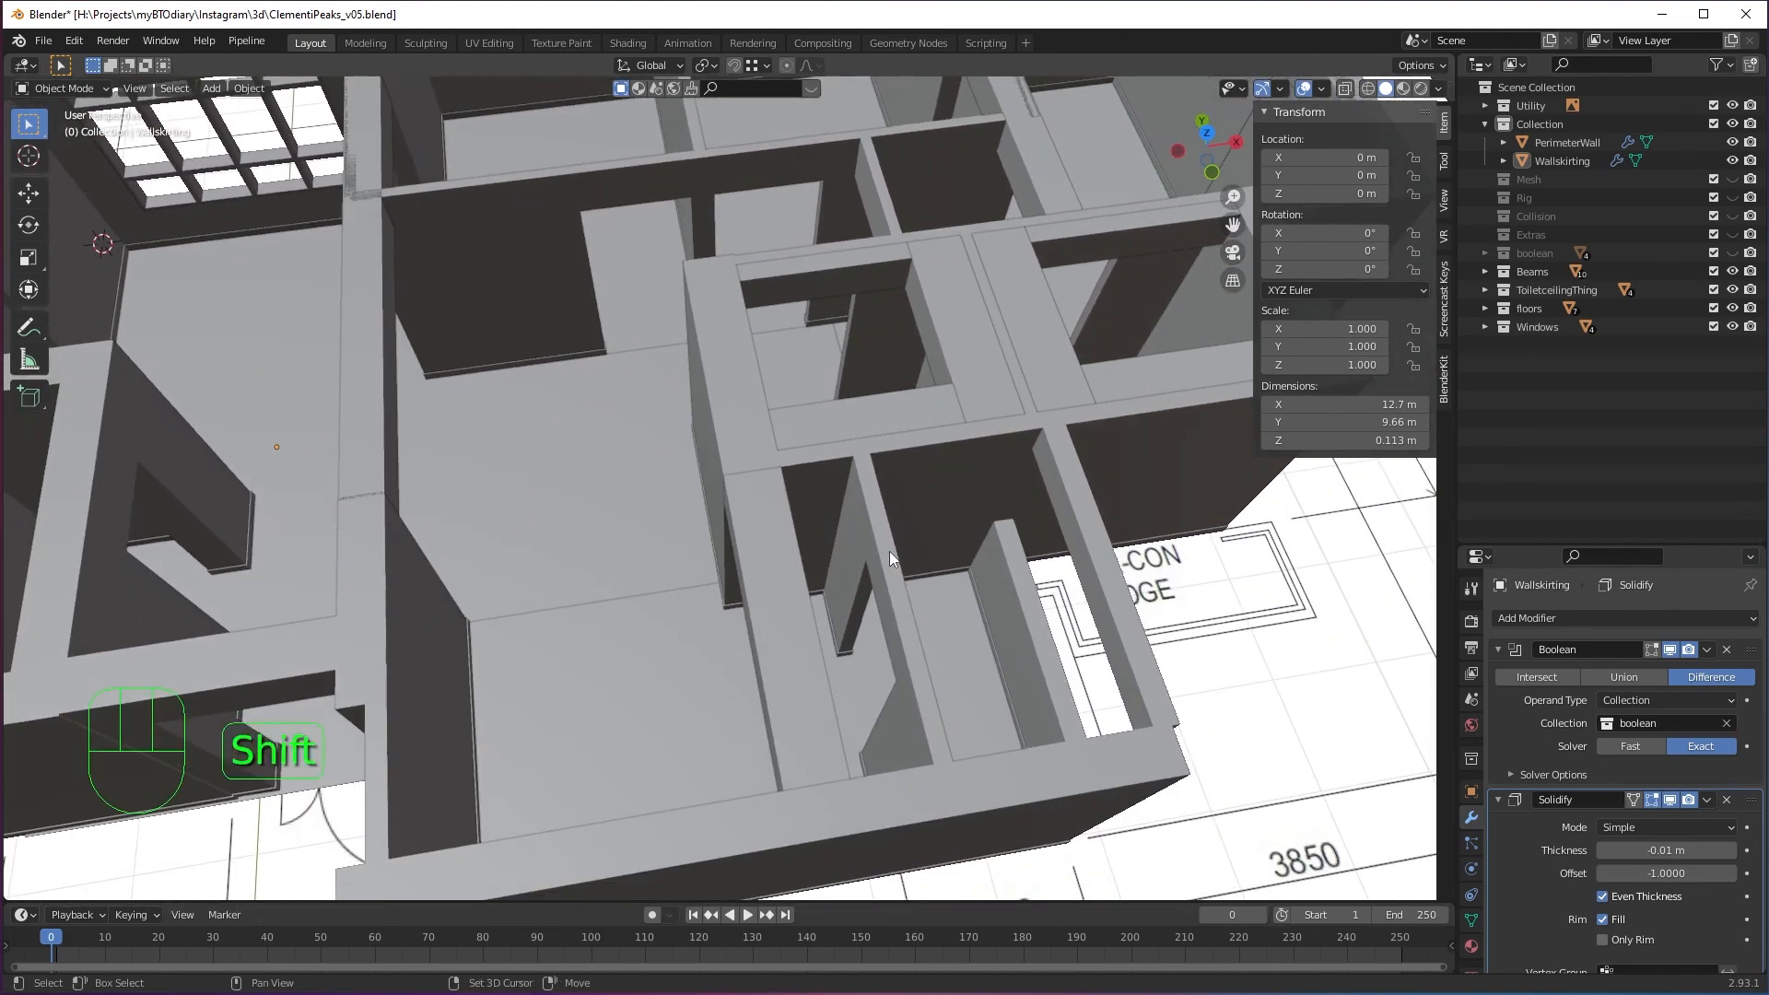
middle_drag(533, 567, 1041, 558)
shift+middle_drag(1041, 559, 876, 571)
scroll(904, 584, down, 4)
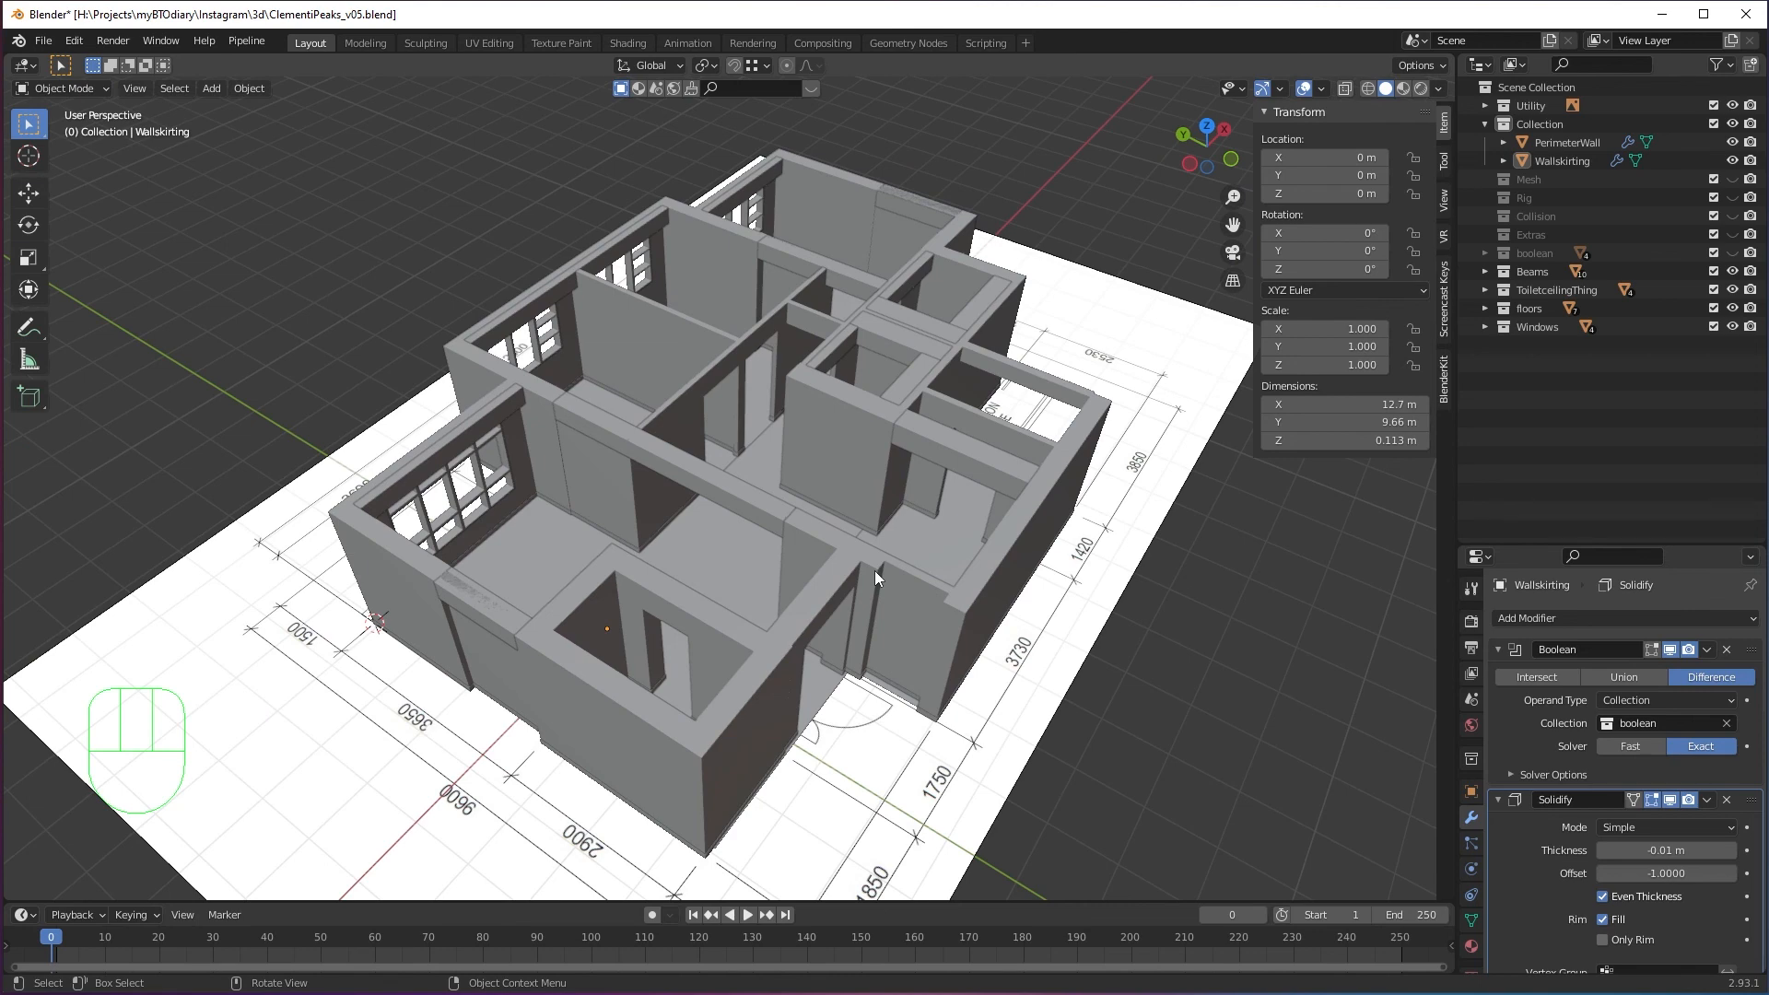
Check the apartment from above and save the Blender file under its current name.
middle_drag(888, 545, 848, 516)
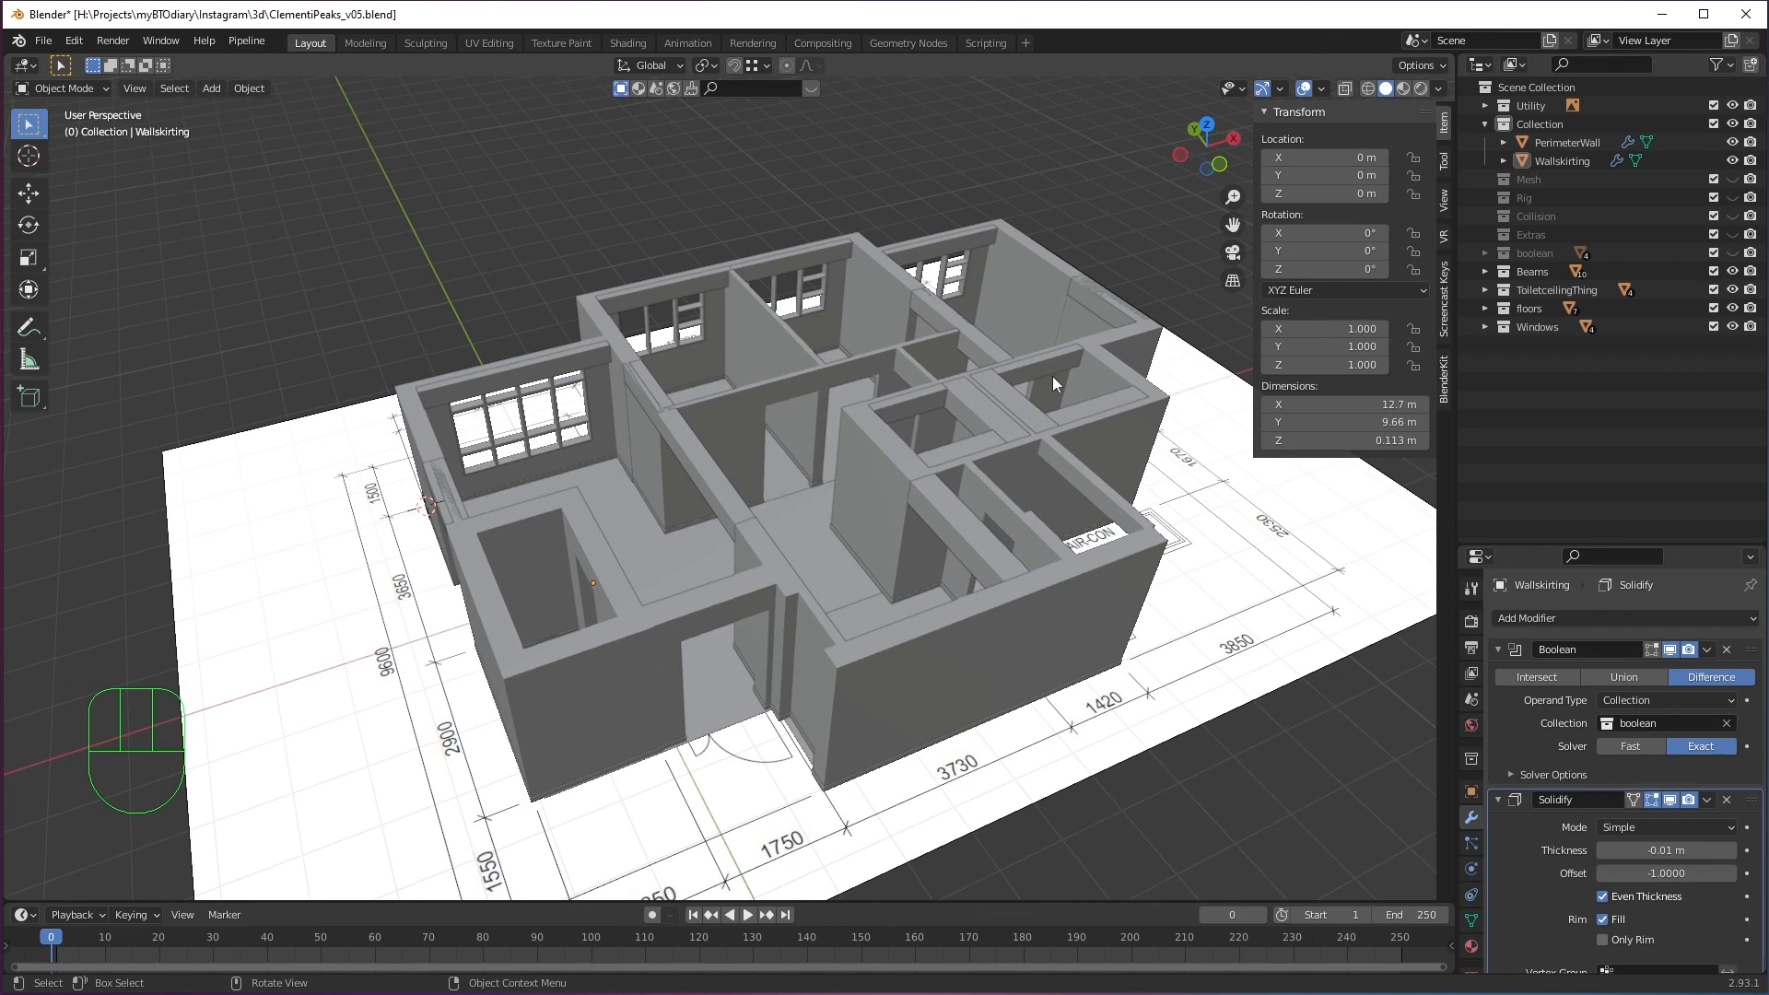
shift+middle_drag(1068, 379, 1096, 544)
scroll(1023, 616, up, 2)
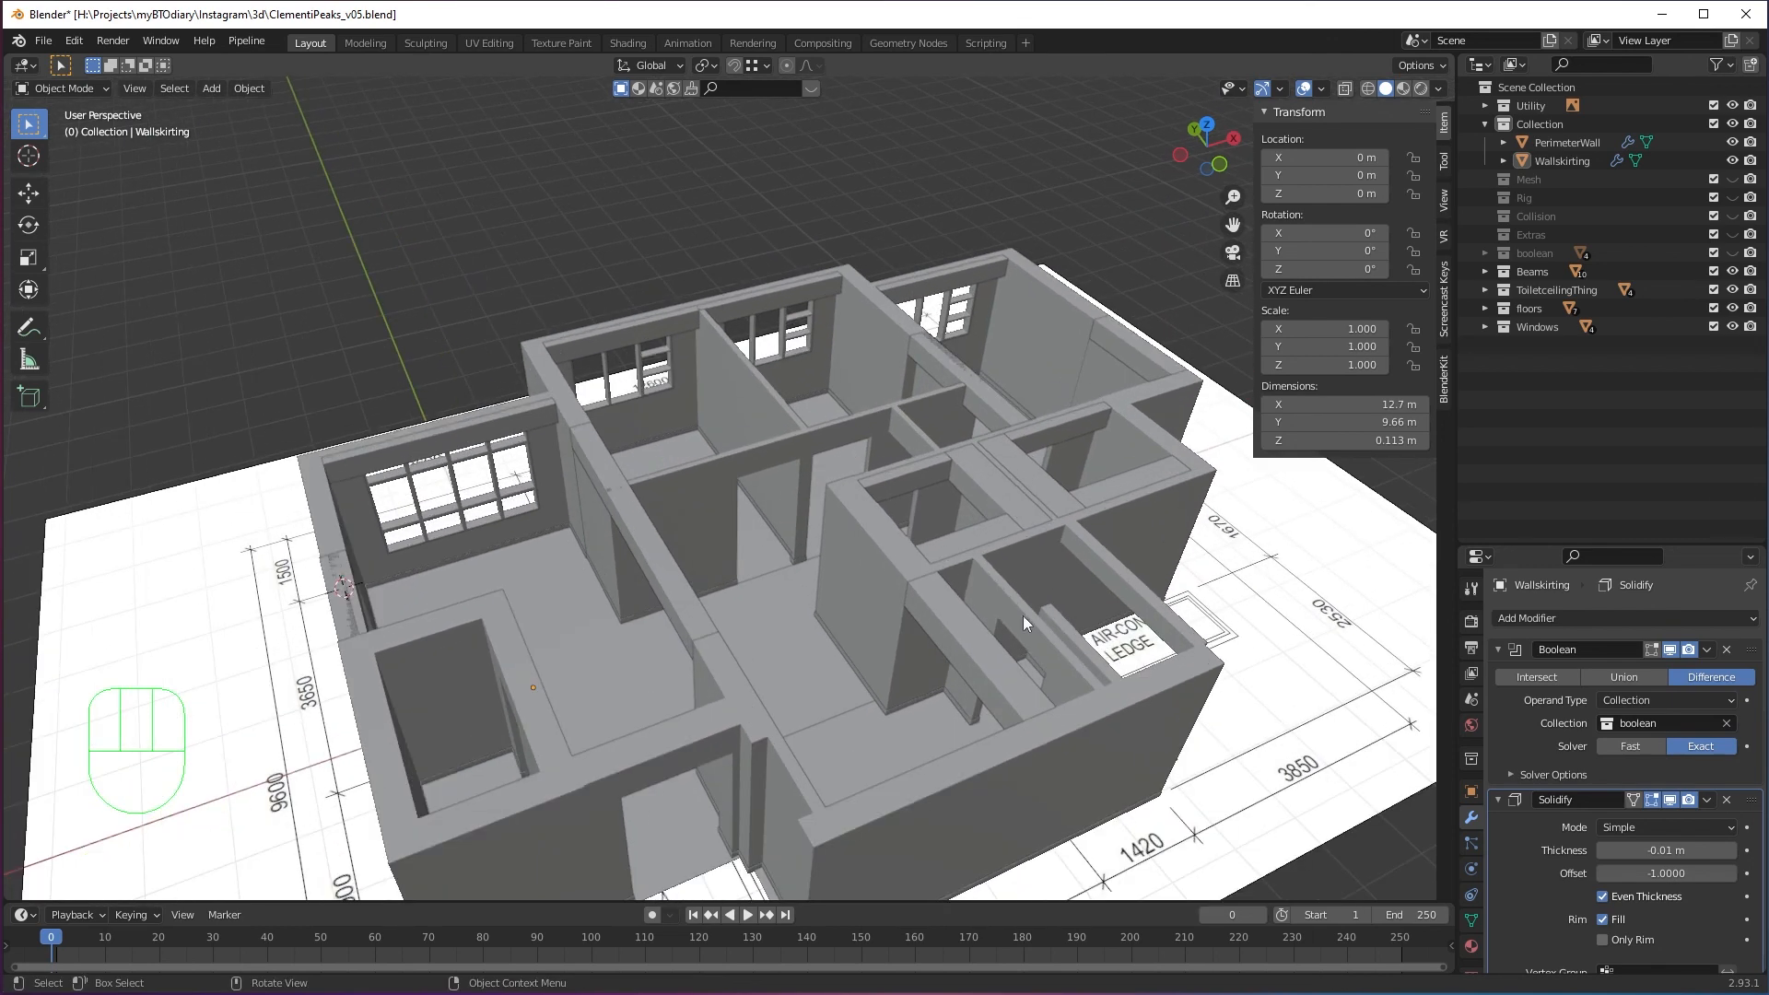
middle_drag(1022, 616, 976, 593)
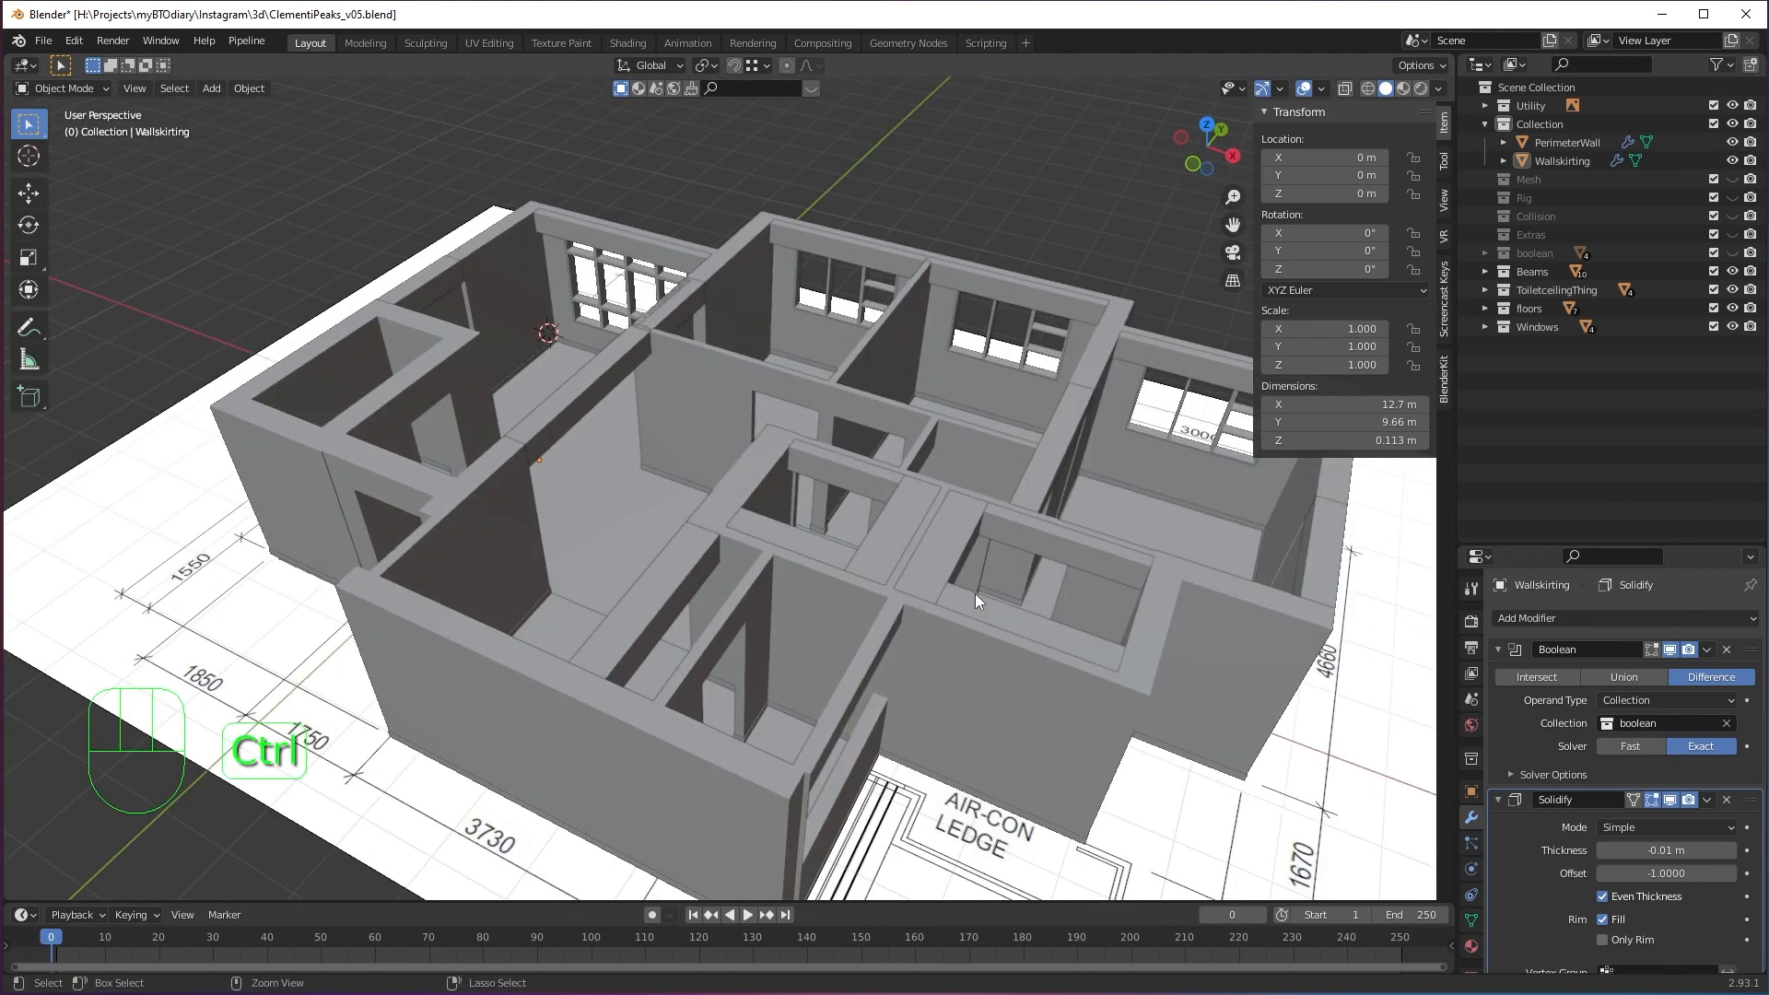
key(ctrl+s)
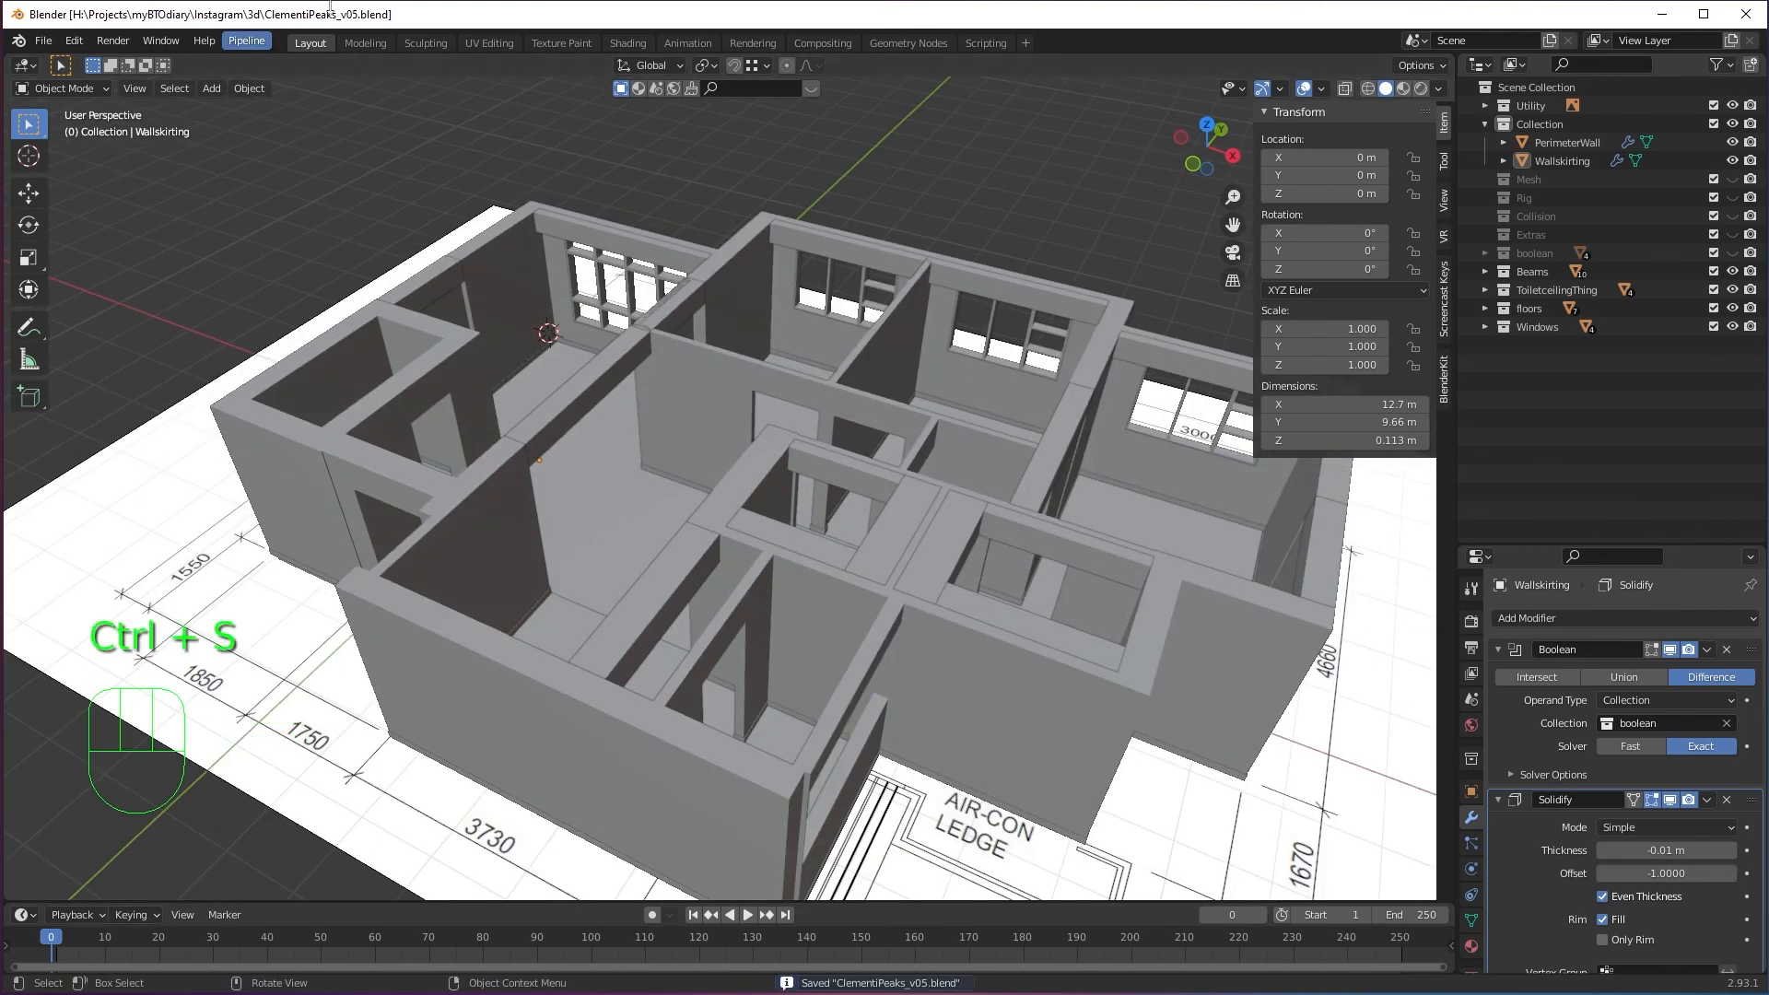